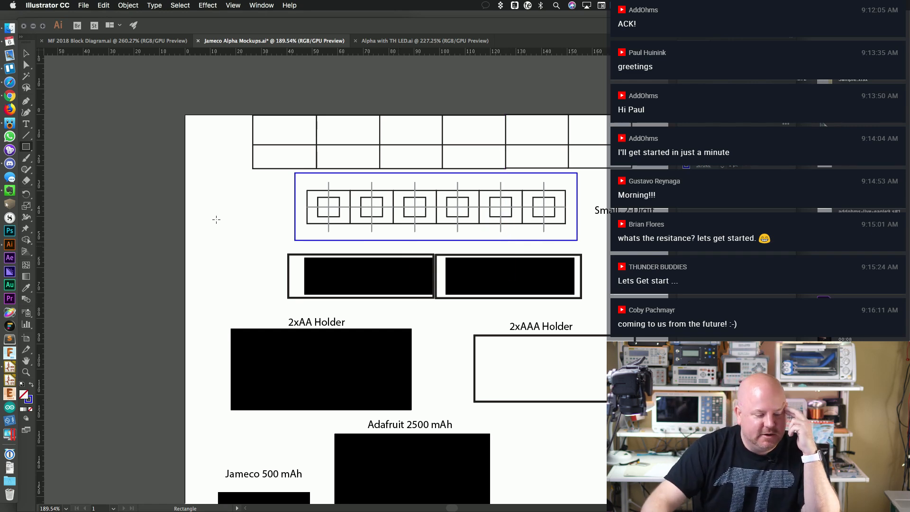
Step: Switch to KiCad, open the Jameco Alphanumeric.sch schematic and resize its window to fit the visible screen area
key(v)
click(16, 383)
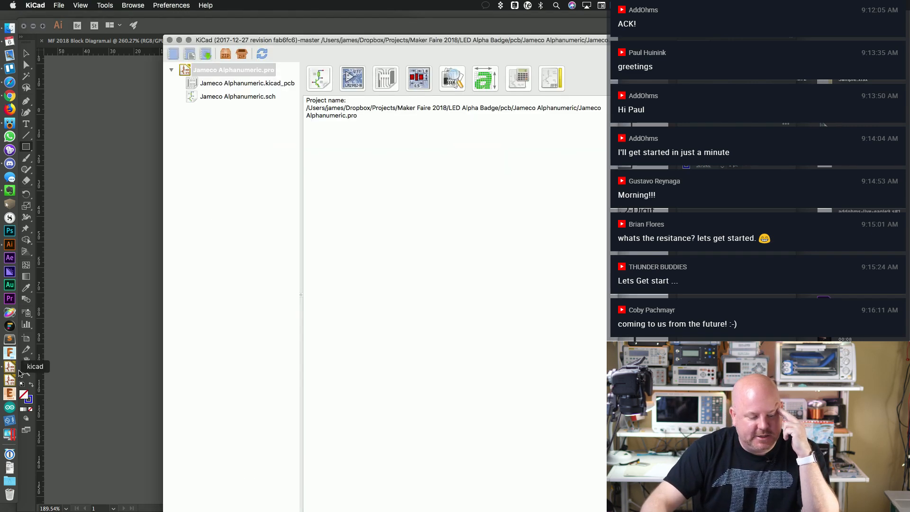
double_click(239, 96)
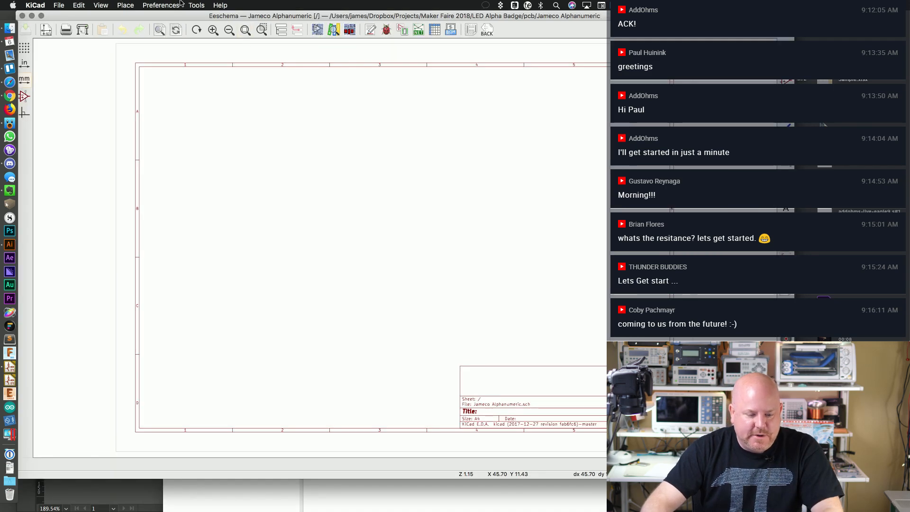
click(41, 16)
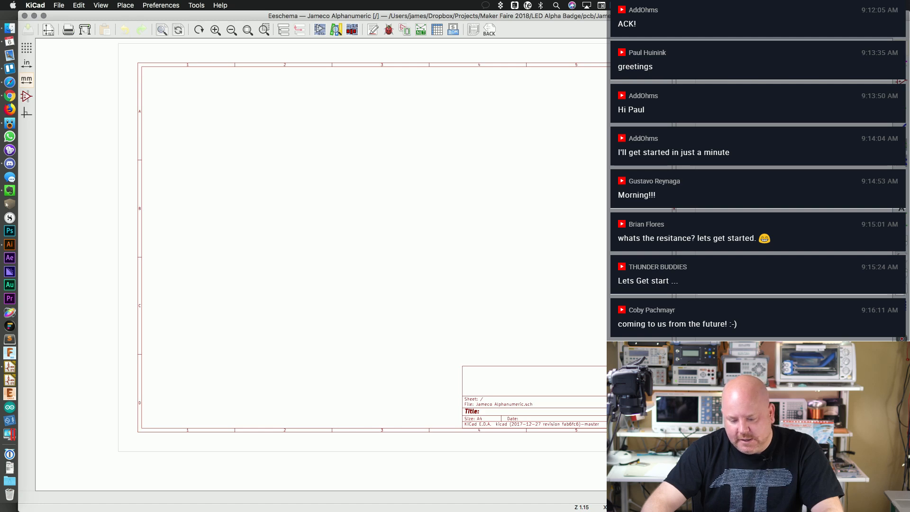
drag(907, 449, 608, 453)
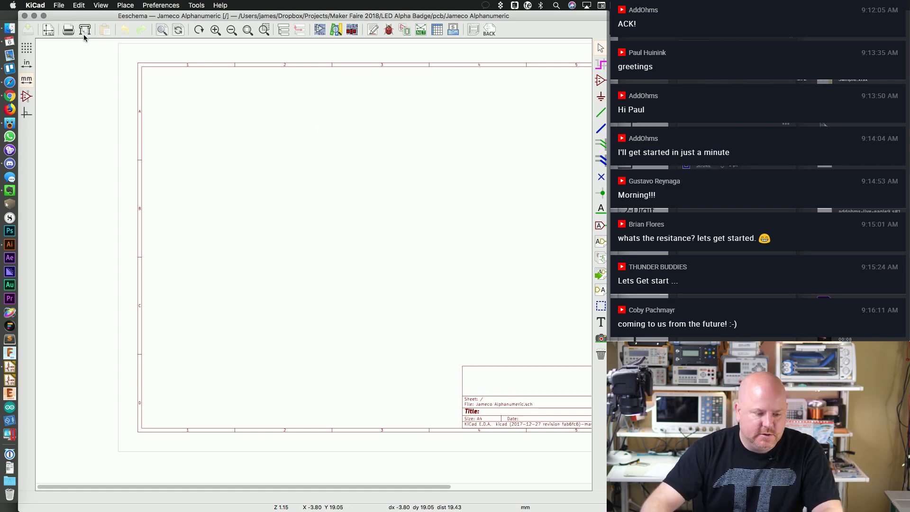
Step: Check the SteerMouse button assignments, including the second page of keypad buttons, in System Preferences and close the window
click(12, 5)
click(45, 31)
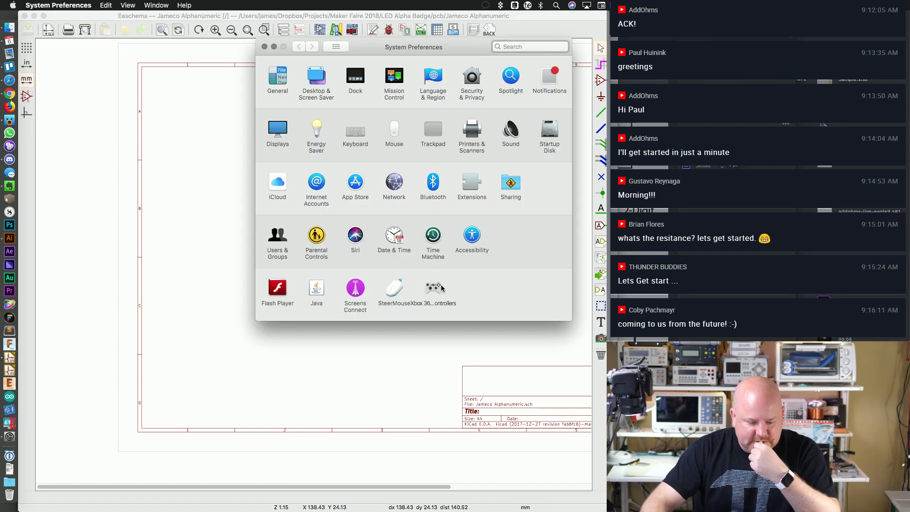
click(393, 287)
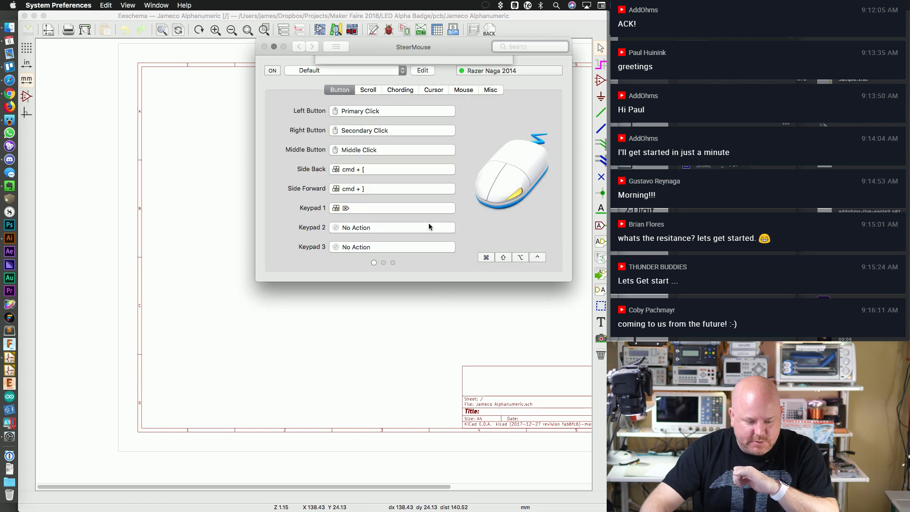
click(450, 107)
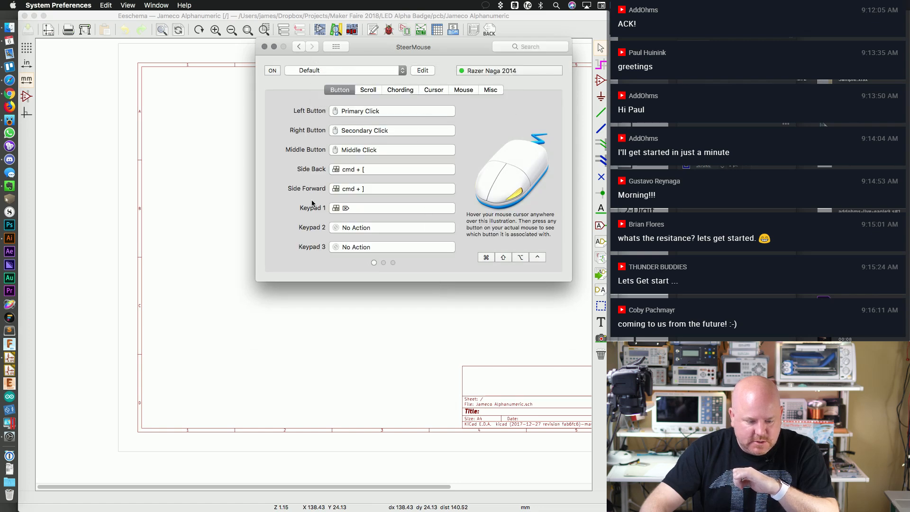
click(383, 262)
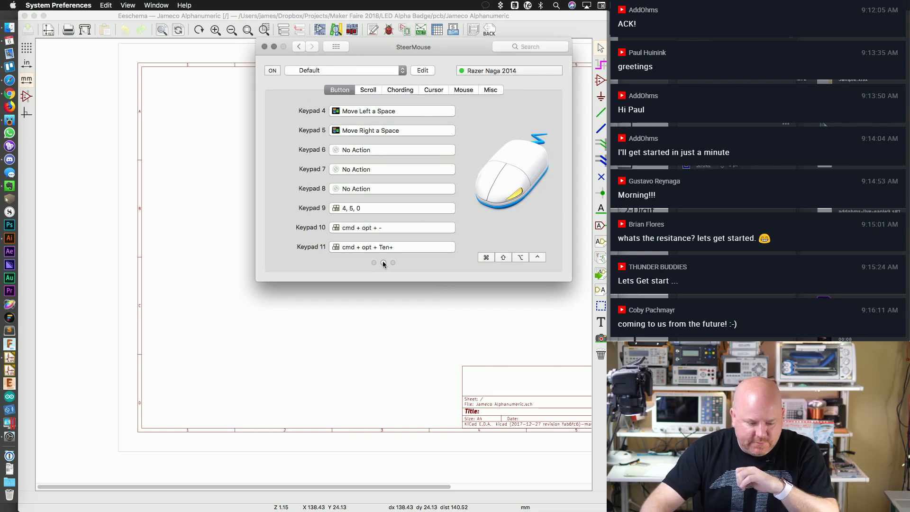
key(ctrl+Right)
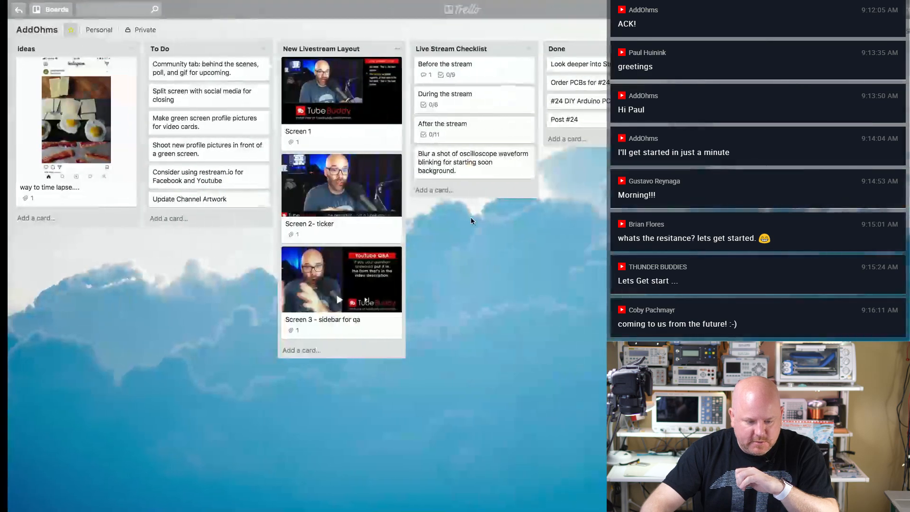
key(ctrl+Left)
click(262, 46)
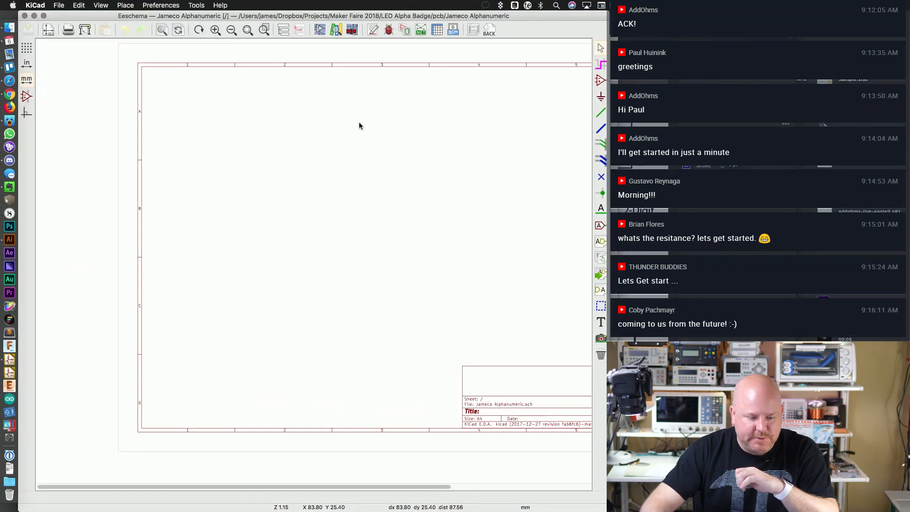
Step: Check the live stream's YouTube chat on the neighbouring desktop spaces and return to the working desktop
key(ctrl+Right)
key(ctrl+Right)
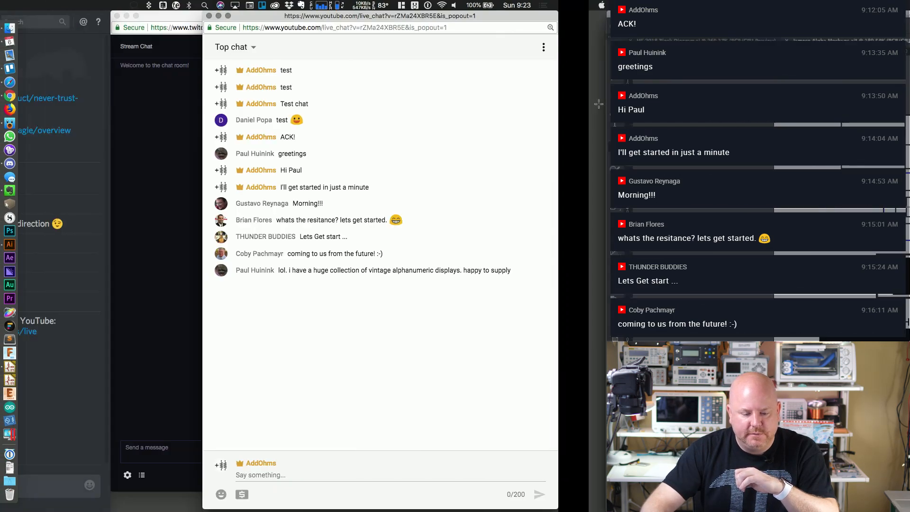
key(ctrl+Right)
key(ctrl+Left)
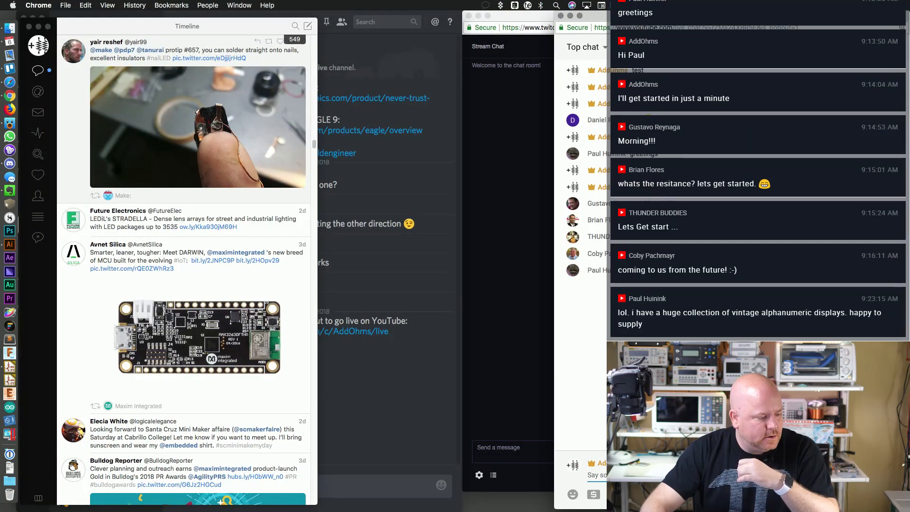
key(ctrl+Right)
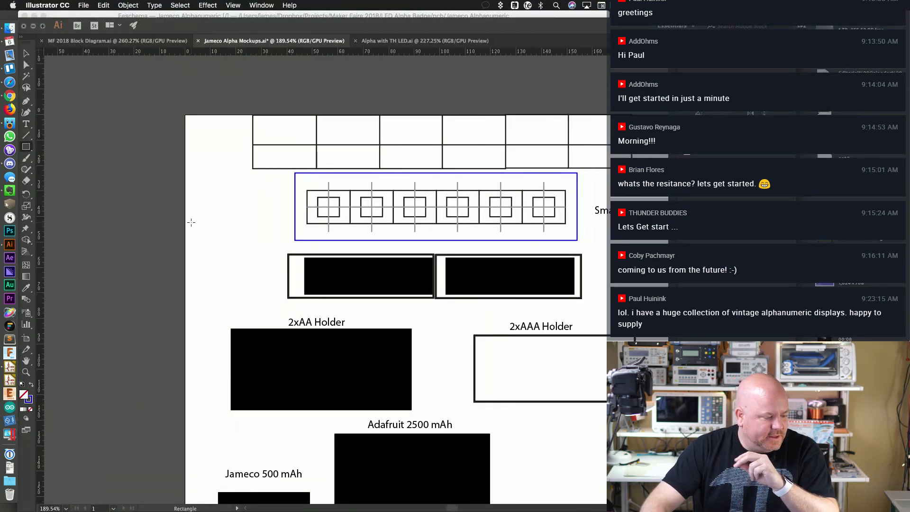
Step: Switch back to the KiCad schematic and open the symbol chooser for adding a component
key(v)
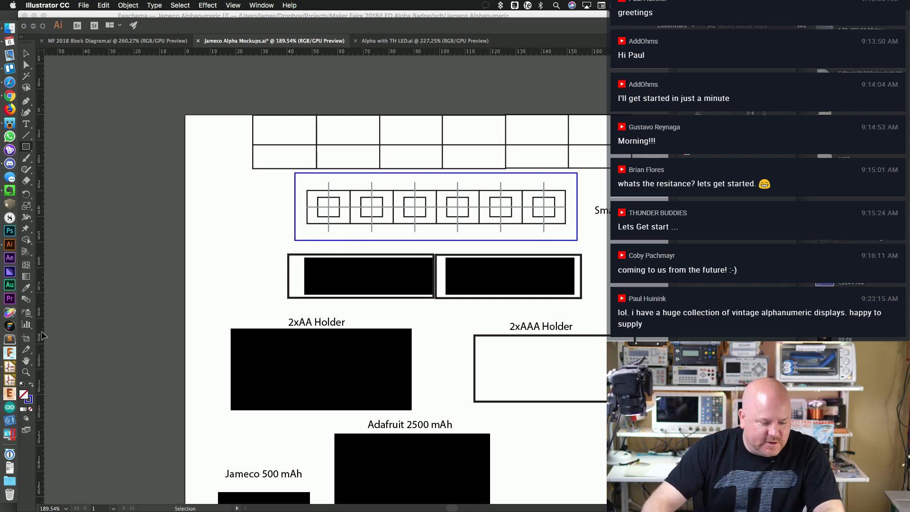
click(10, 366)
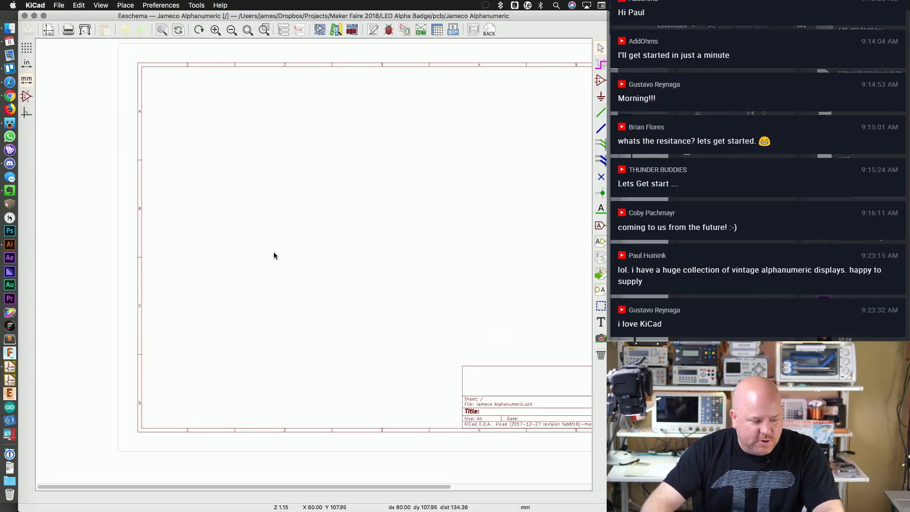
drag(373, 486, 443, 485)
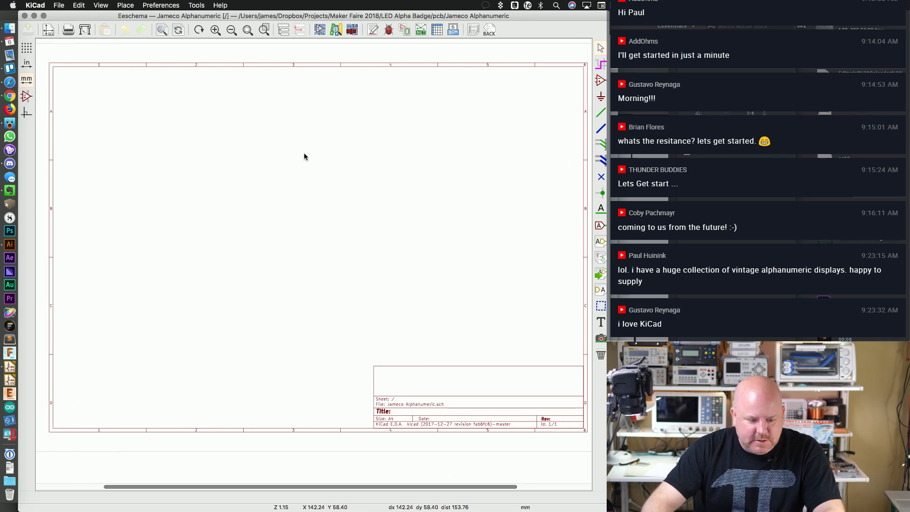
key(a)
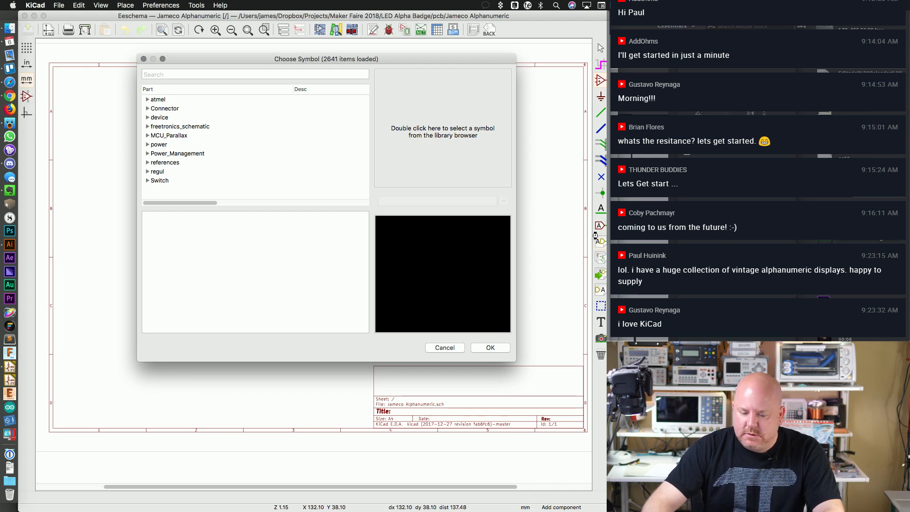
key(super+Tab)
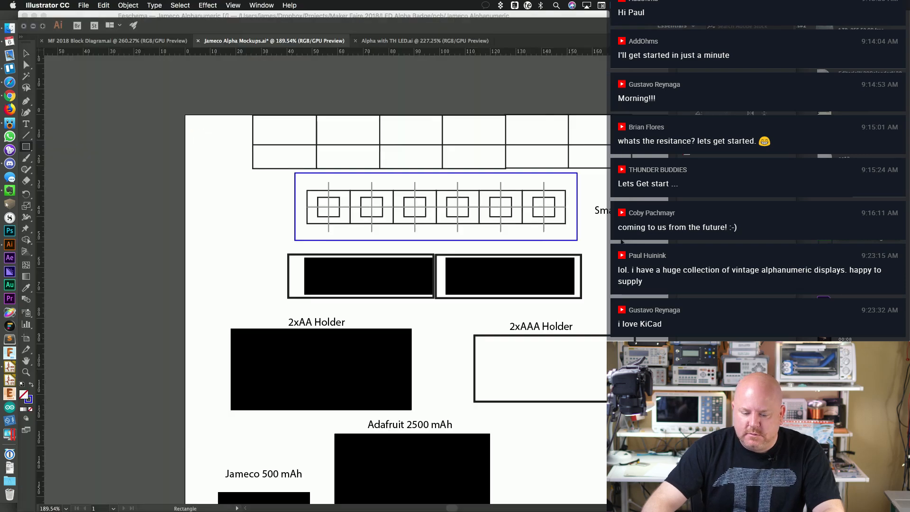
Step: Switch to Evernote, bring up the Maker Faire 2018 Alphanumeric Badge note on its own and reposition its window
click(19, 188)
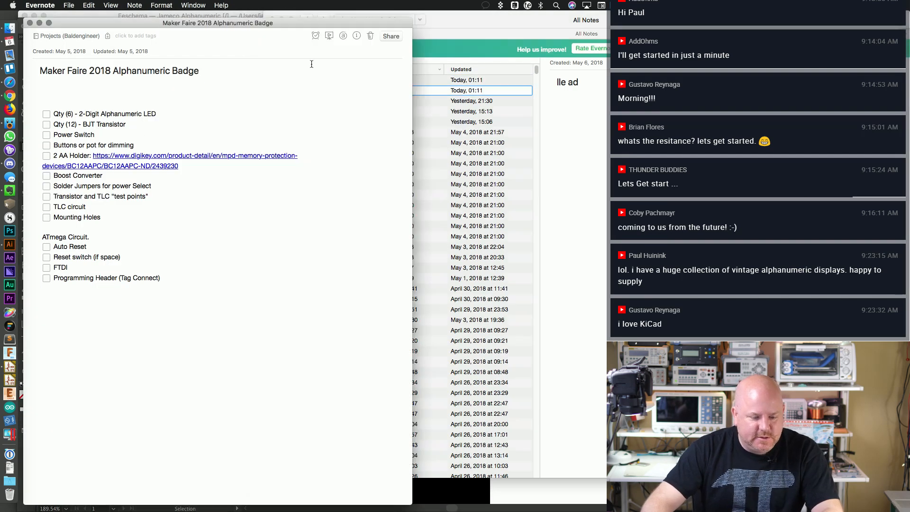
click(444, 15)
click(272, 21)
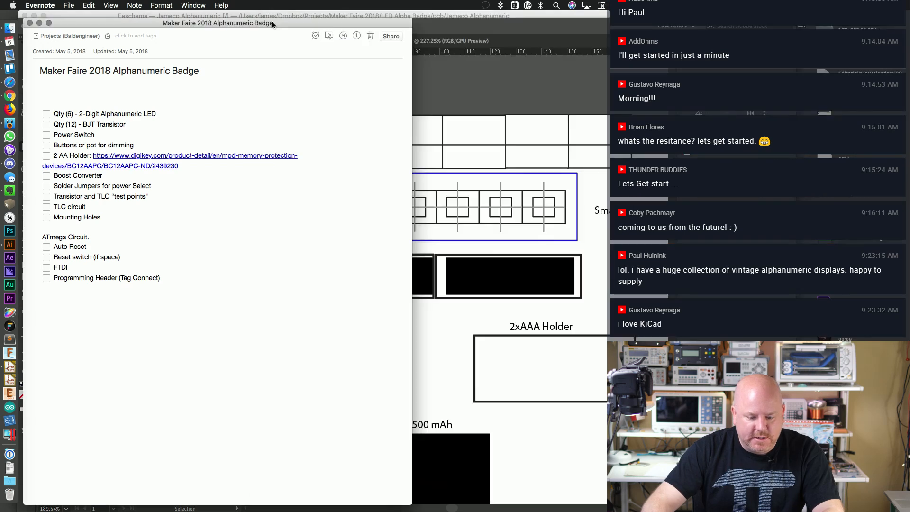
drag(299, 21, 304, 14)
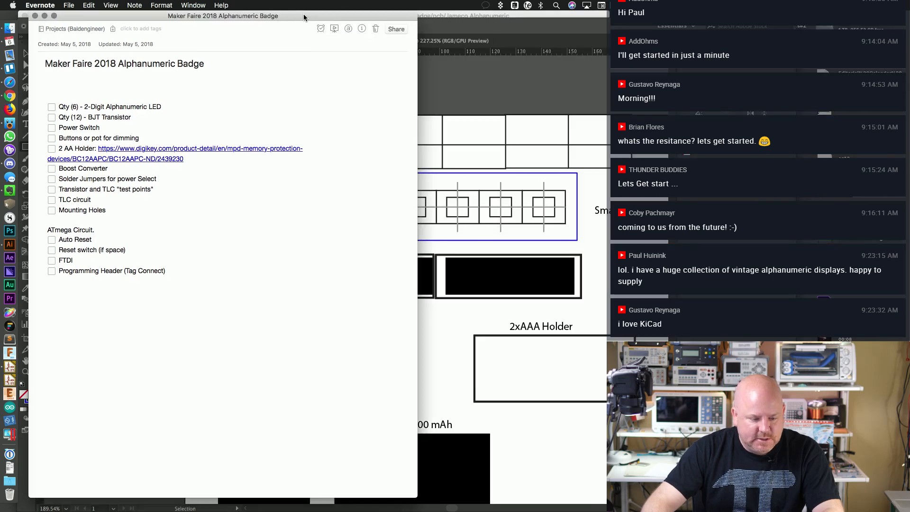
Step: Review the badge parts checklist from the 2-digit alphanumeric LEDs down to the 2 AA holder, highlighting the items
click(109, 110)
drag(66, 109, 159, 108)
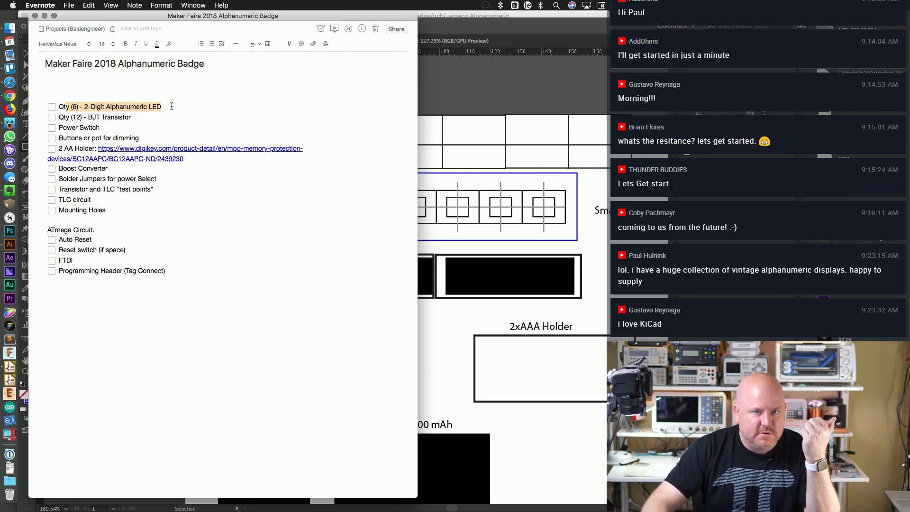
drag(63, 117, 201, 122)
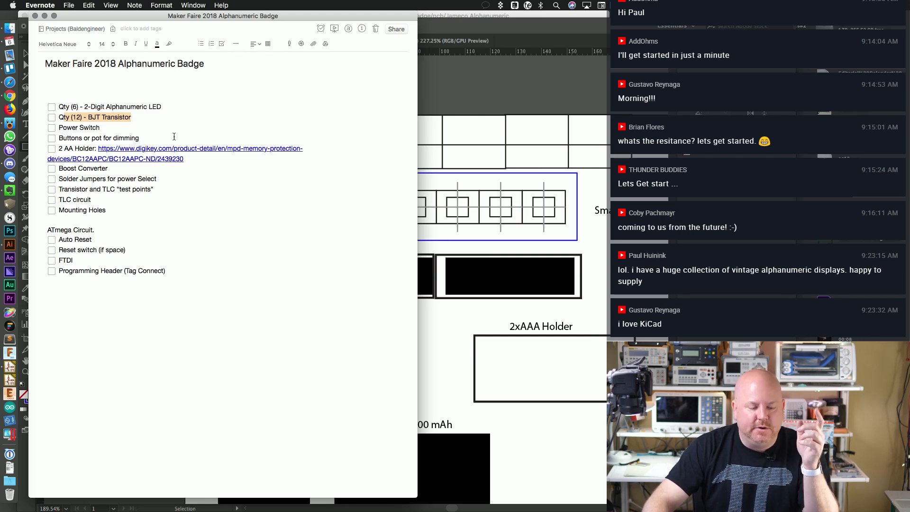
drag(60, 128, 131, 129)
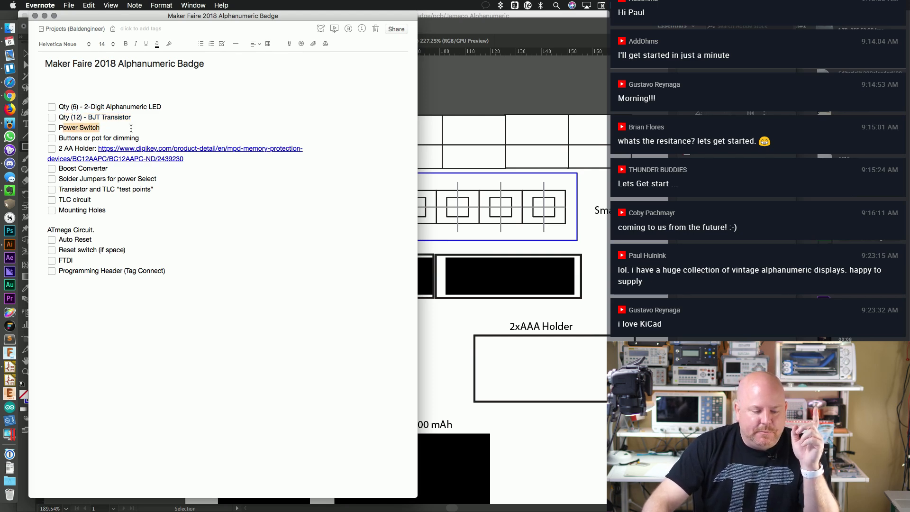
drag(61, 138, 155, 139)
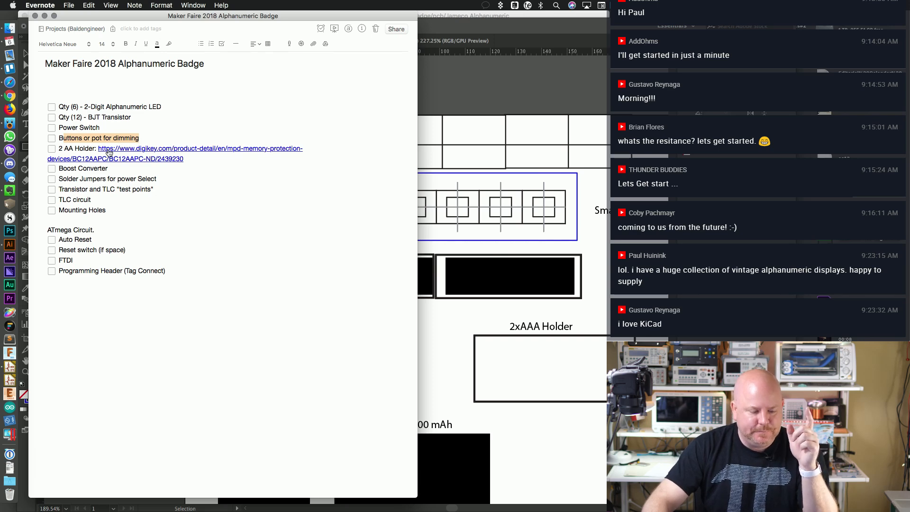
click(74, 148)
Step: Move the TLC circuit checklist item directly below "Buttons or pot for dimming" and rename it "TLC5940 circuit"
drag(102, 199, 68, 199)
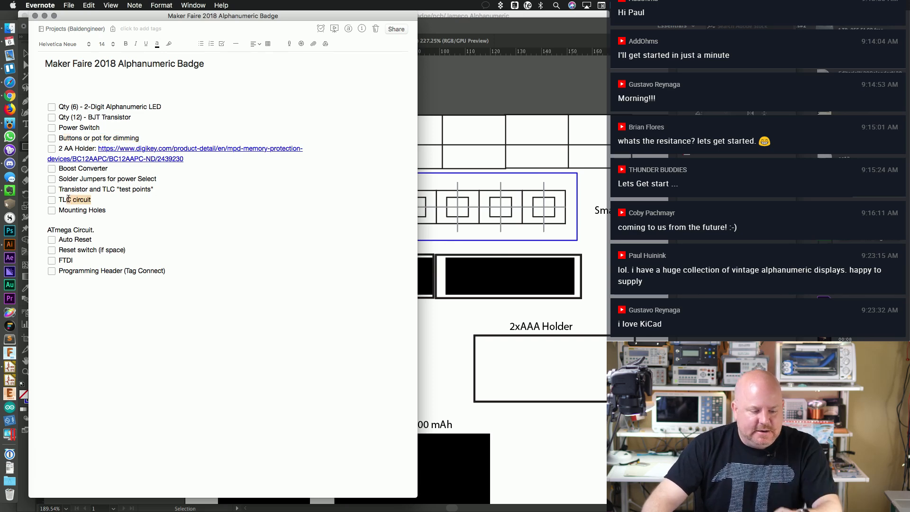
key(BackSpace)
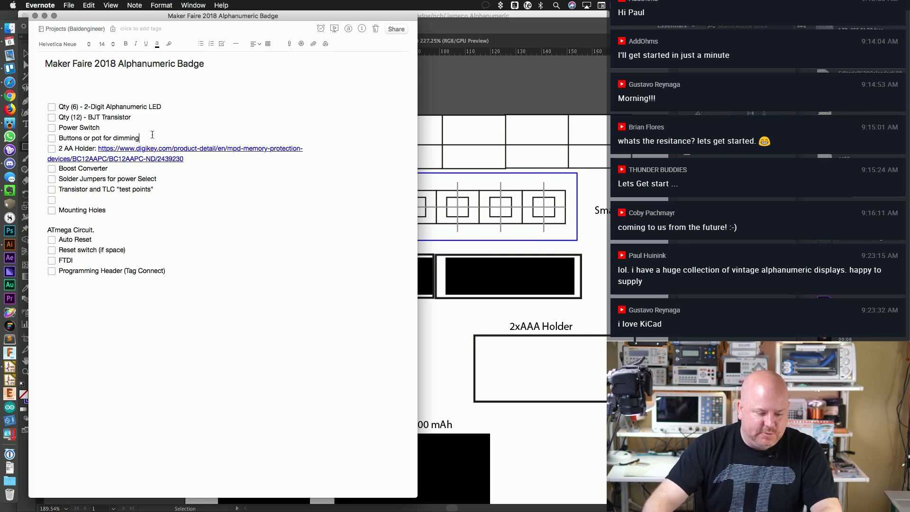
key(Return)
text(TLC circuit)
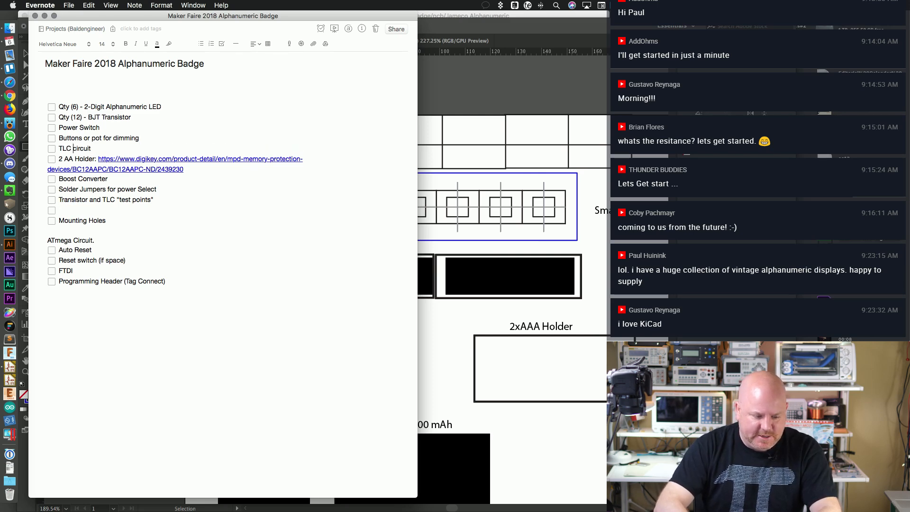
text(5940)
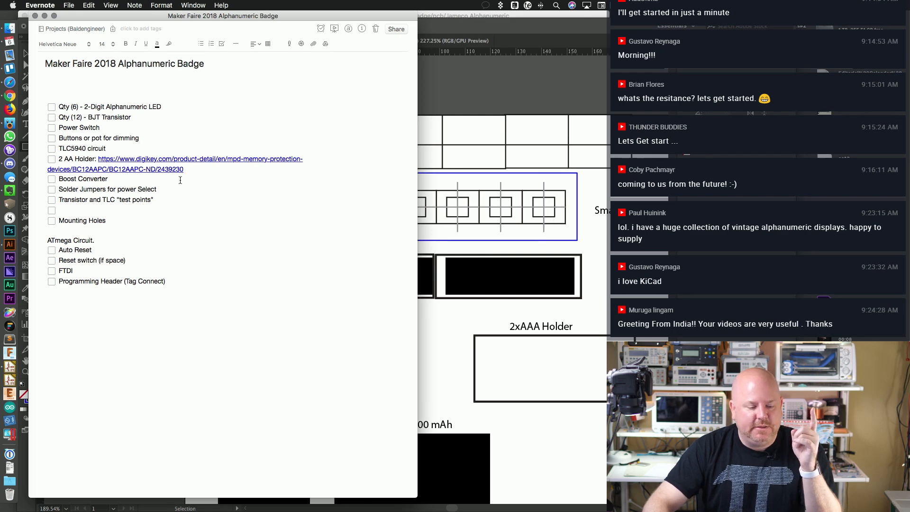
Step: Review the BJT transistor, dimming and 2 AA holder entries in the parts checklist
drag(89, 117, 171, 117)
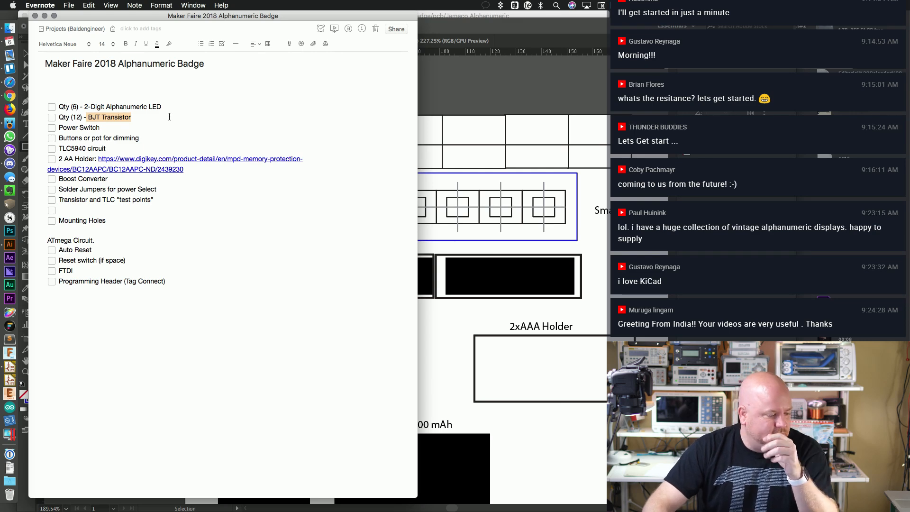
click(118, 137)
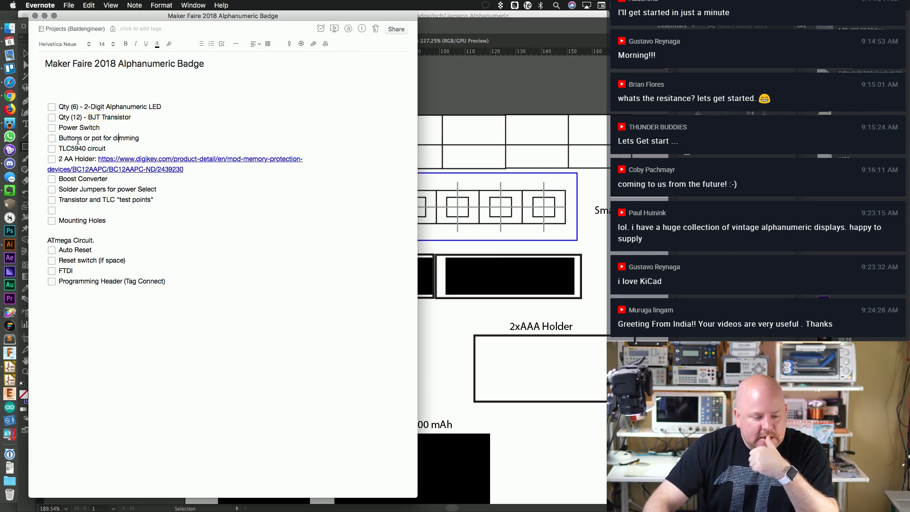
drag(65, 159, 189, 171)
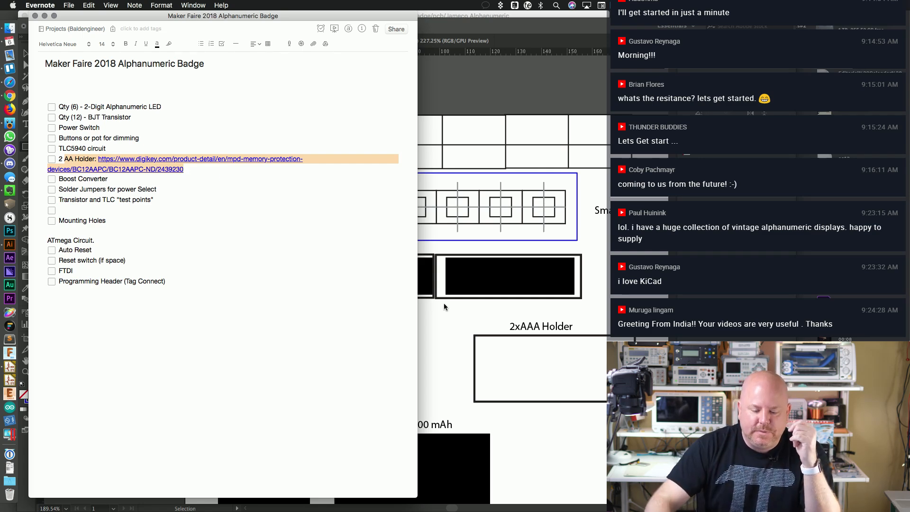
Step: Switch to Illustrator and examine the Jameco Alpha Mockups artboard fitted to the window, comparing the display and battery holder outlines
click(480, 278)
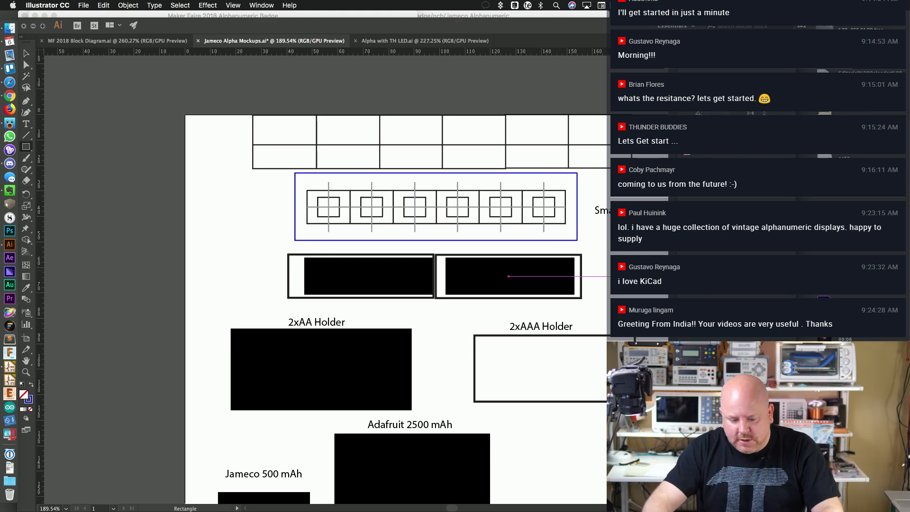
key(super+Tab)
key(super+Tab)
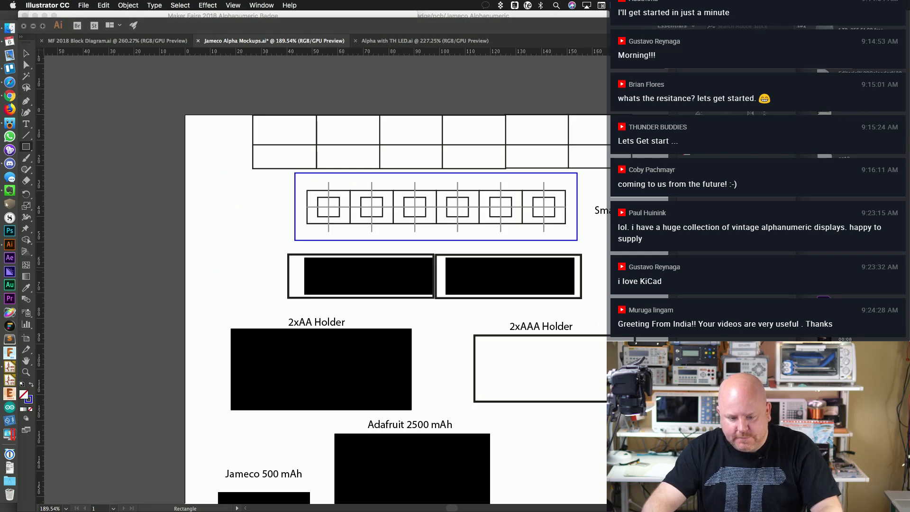
key(super+Tab)
key(super+Tab)
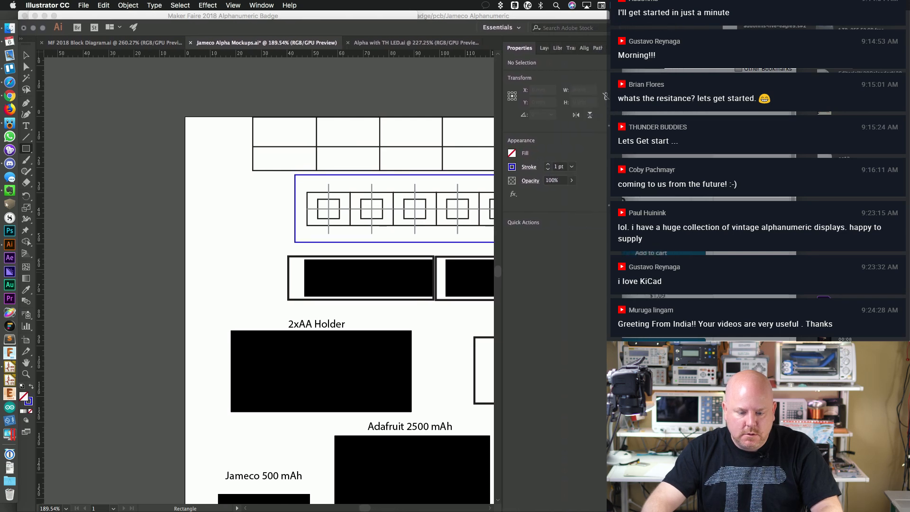
key(super+0)
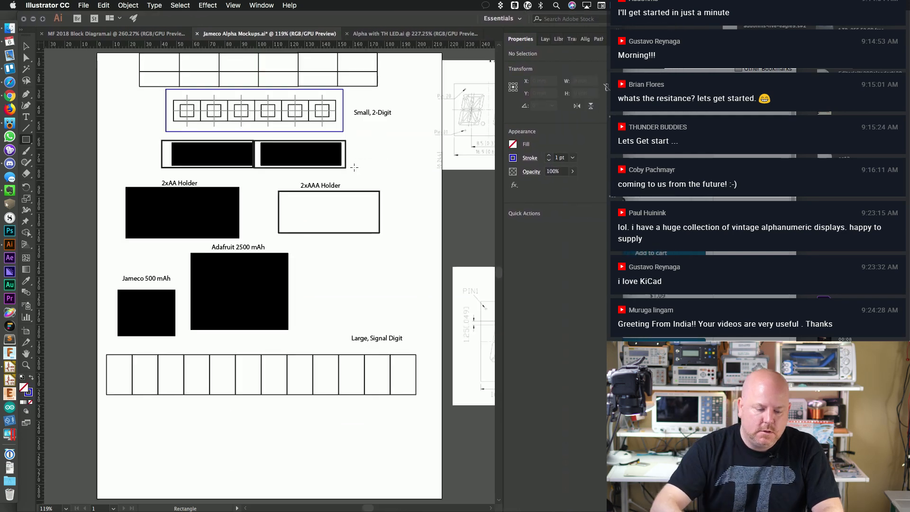
Step: Switch back to Evernote and review the Boost Converter entry in the badge parts checklist, highlighting it
key(super+Tab)
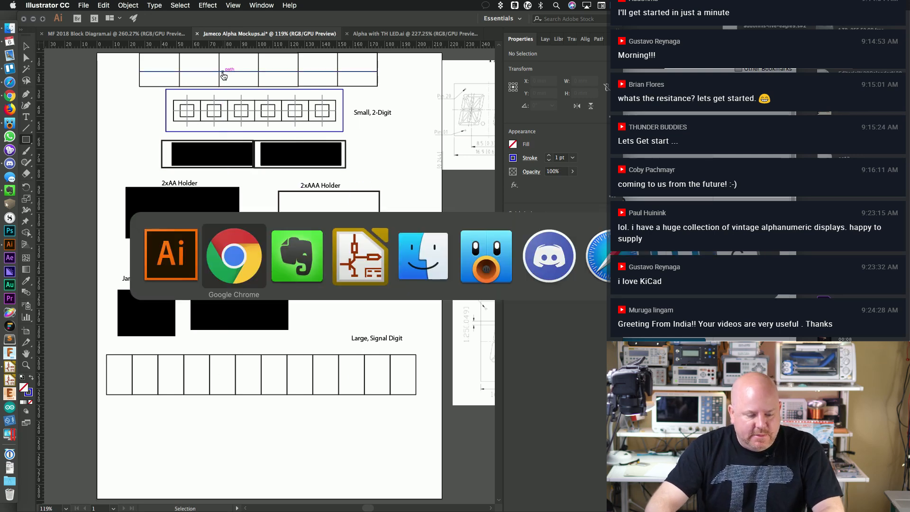
key(super+Tab)
click(62, 182)
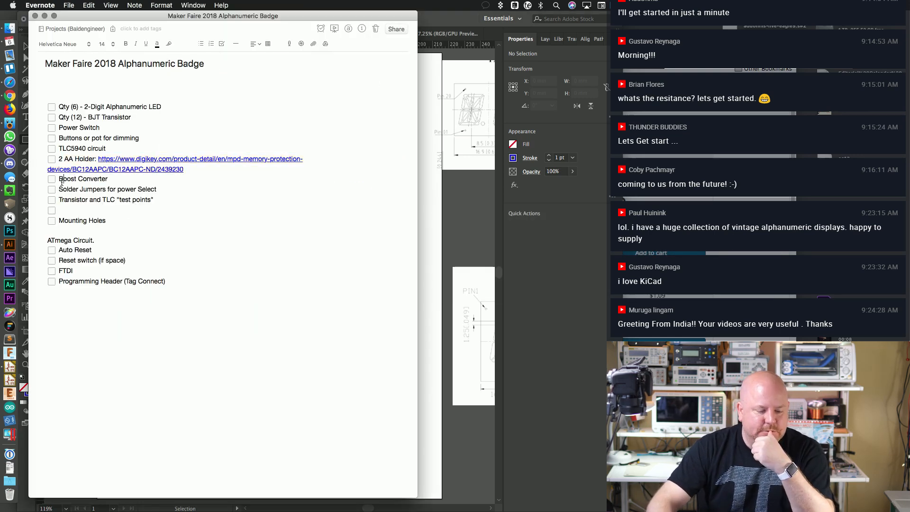
drag(62, 182, 115, 182)
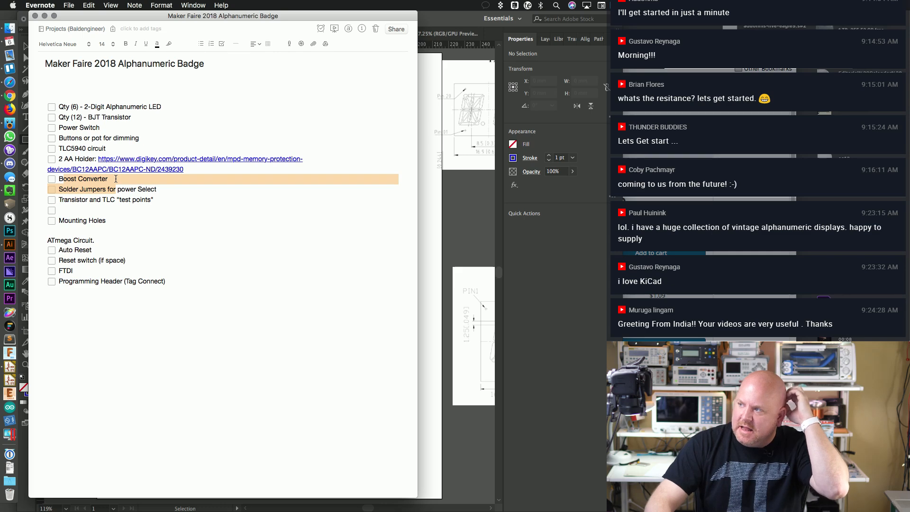
click(115, 179)
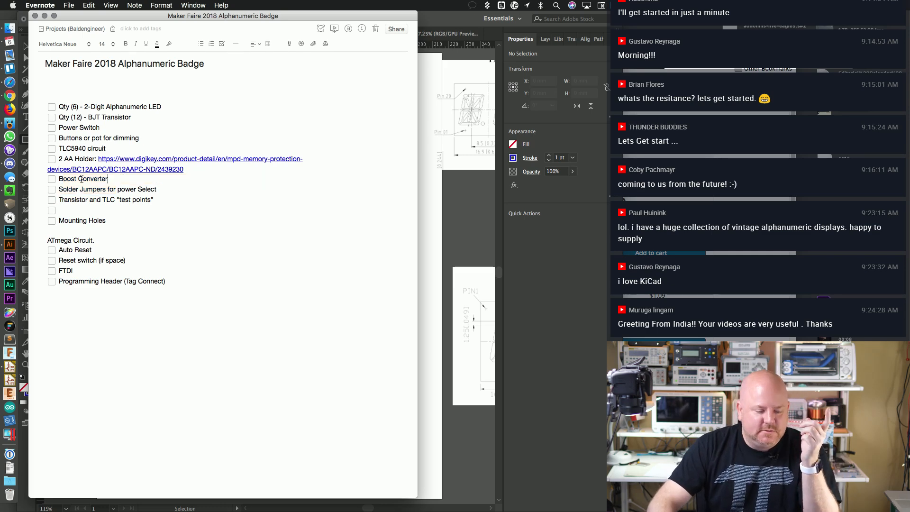
triple_click(81, 180)
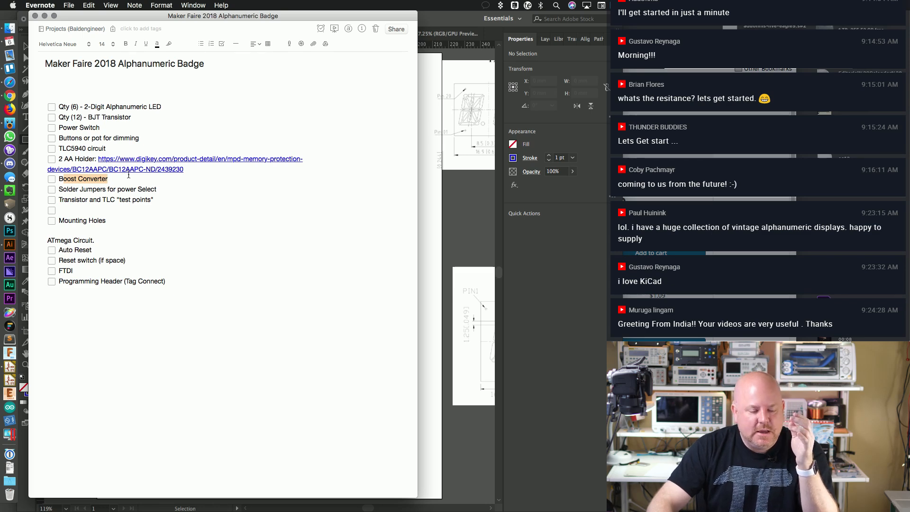
drag(67, 178, 151, 178)
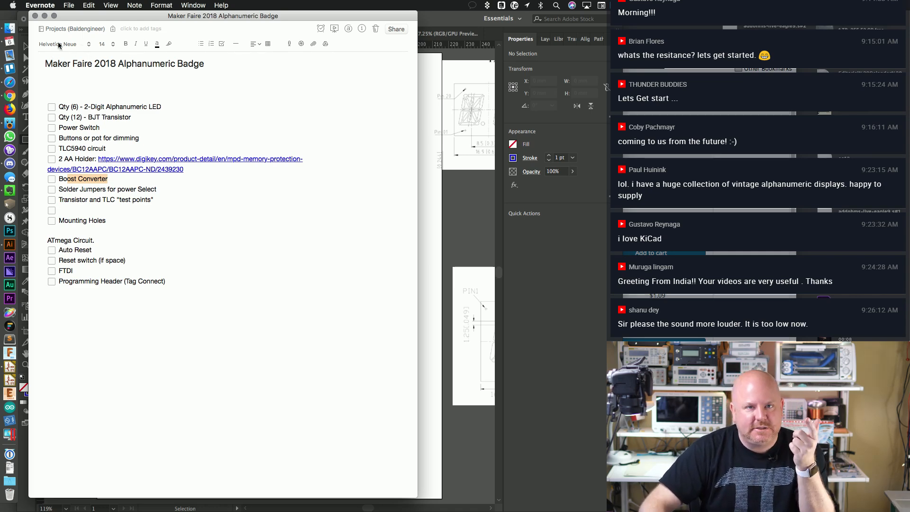
click(121, 182)
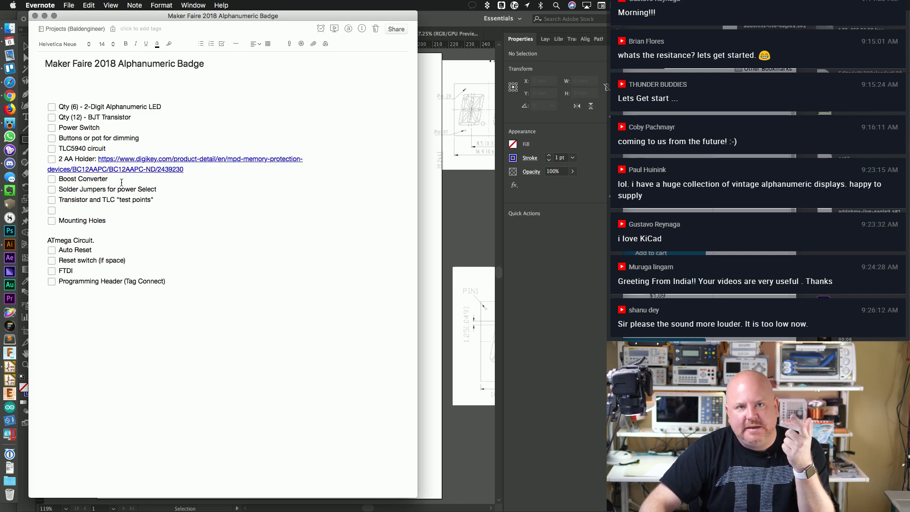
Step: Review the checklist from the power-select solder jumpers through test points and mounting holes to the ATmega circuit items, highlighting the entries
drag(68, 191, 165, 191)
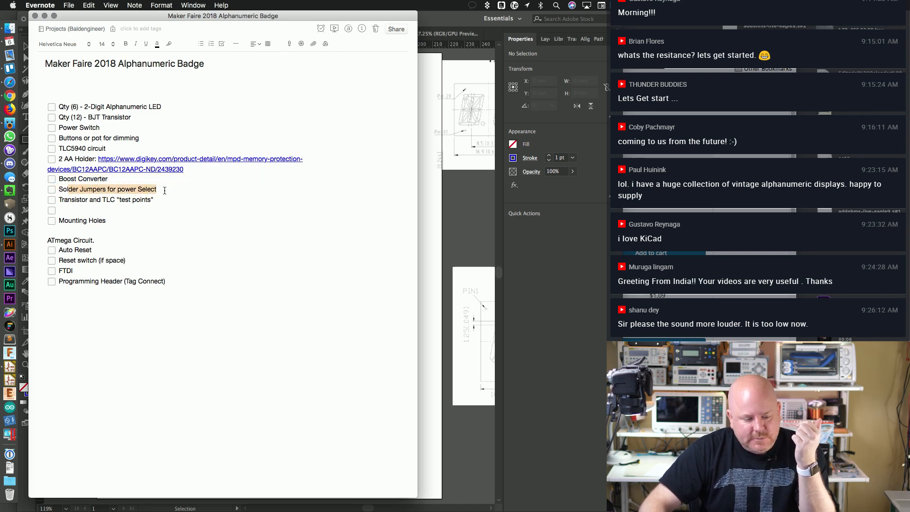
click(90, 199)
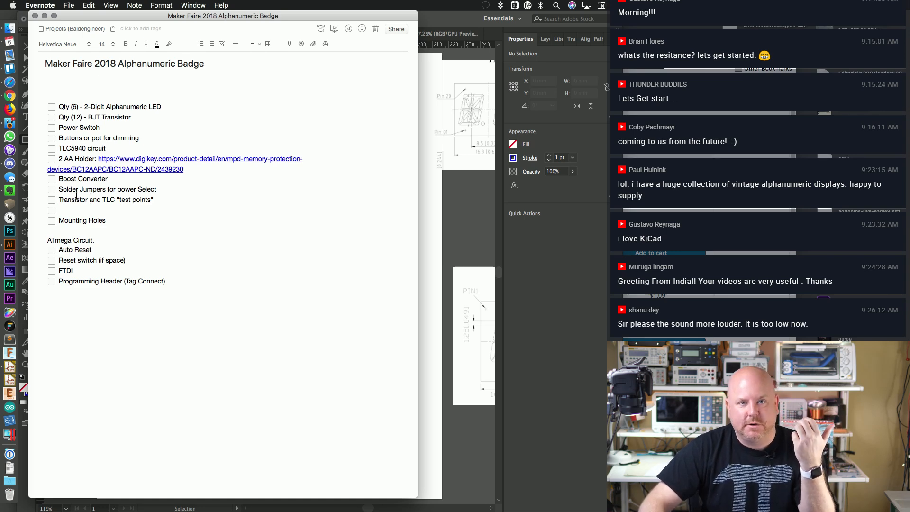
drag(64, 199, 155, 202)
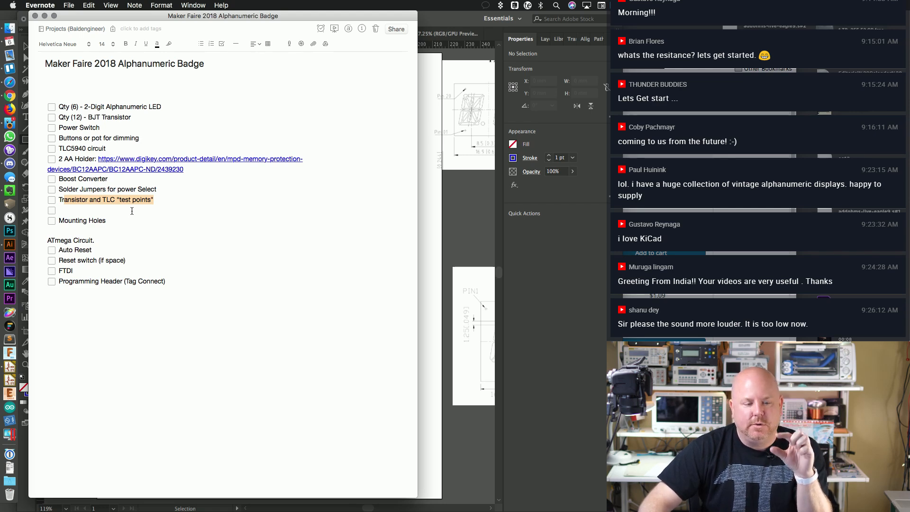
drag(75, 221, 136, 223)
drag(68, 250, 176, 281)
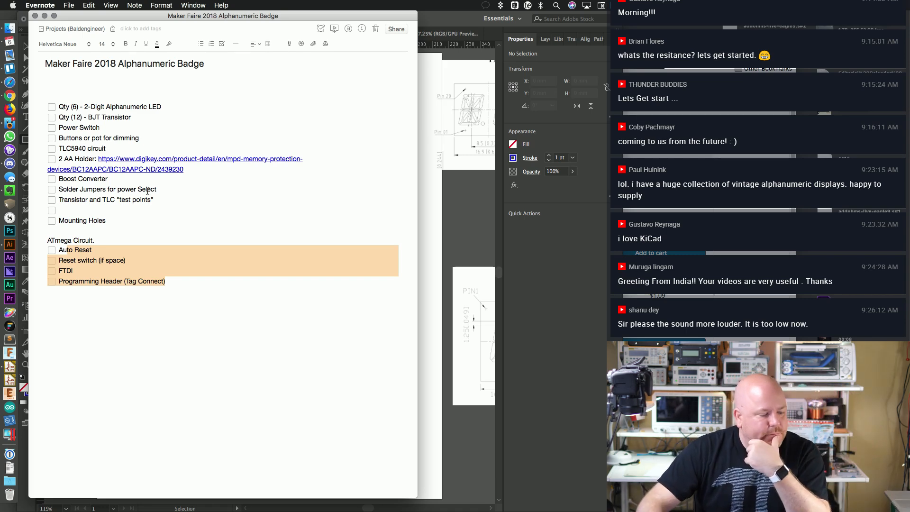
click(193, 311)
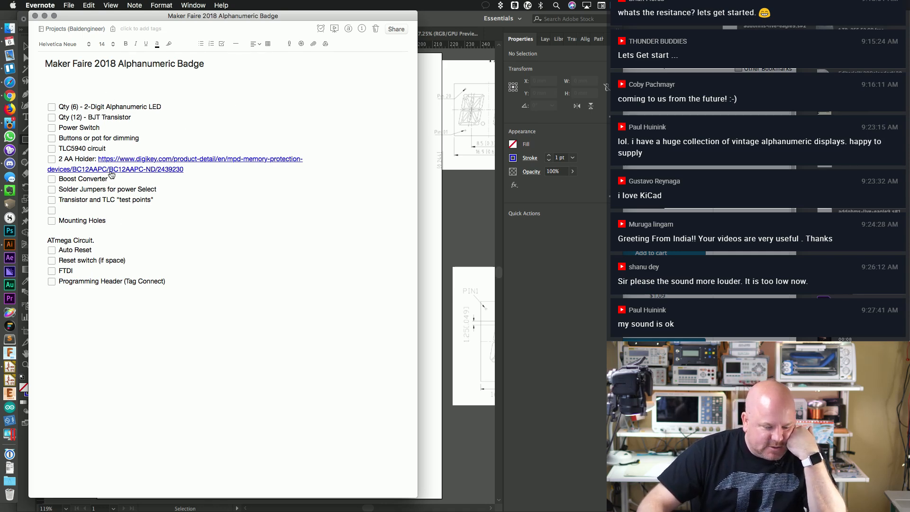
drag(69, 241, 122, 290)
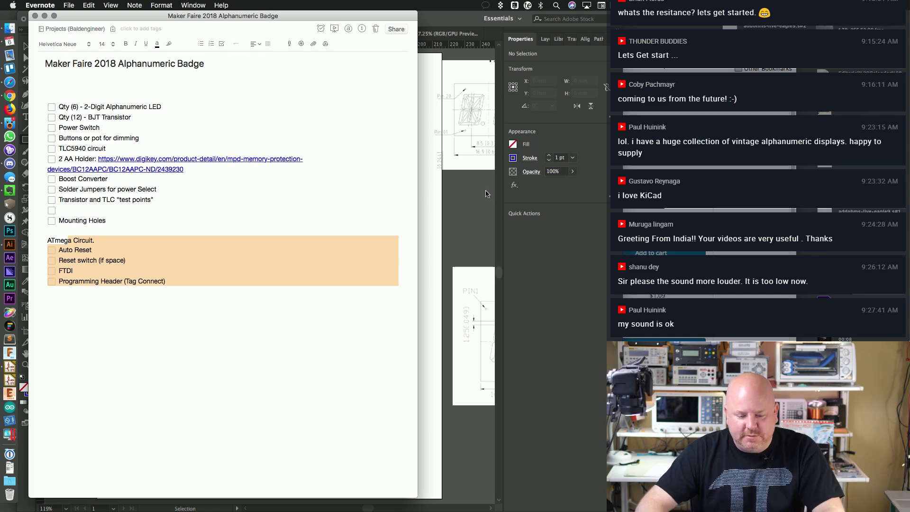
Step: Switch to KiCad, search the symbols for "atmega328" and place the ATMEGA328P-AU in the upper-left part of the schematic sheet
click(447, 210)
key(super+Tab)
key(super+Tab)
key(super+Tab)
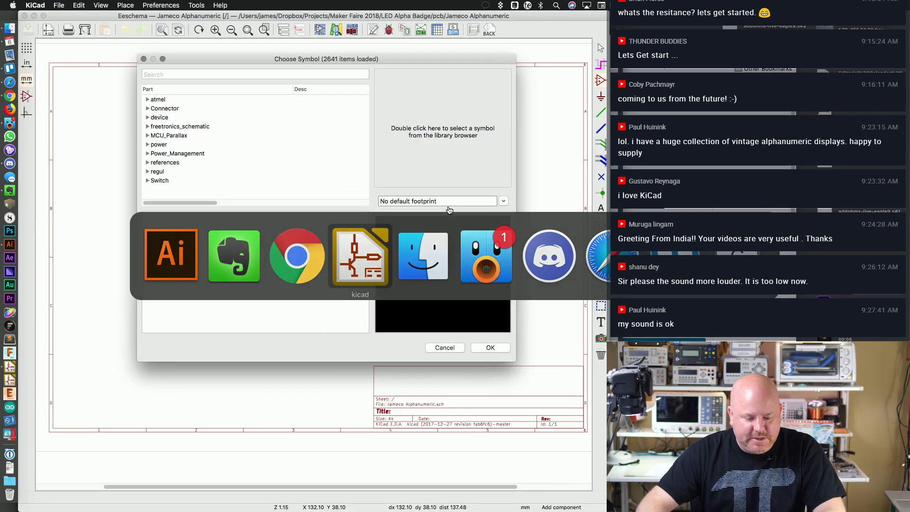
click(238, 78)
text(atme)
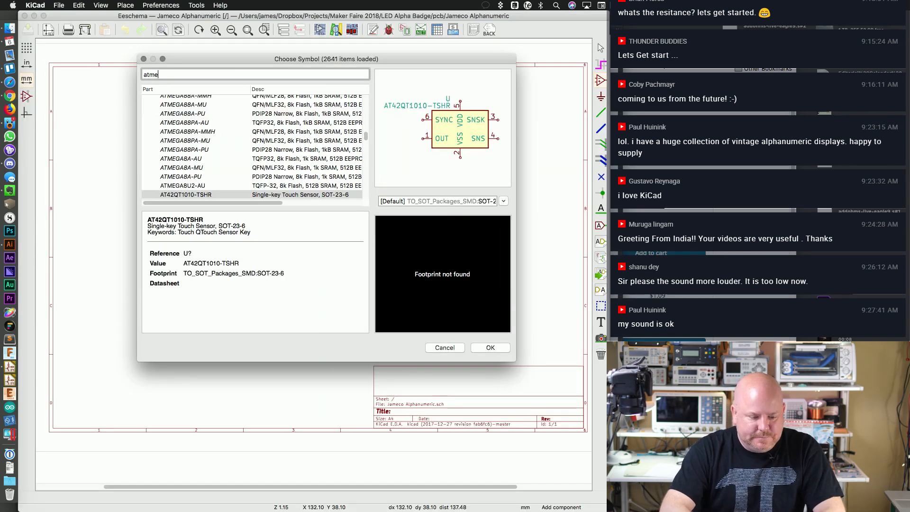
text(ga32)
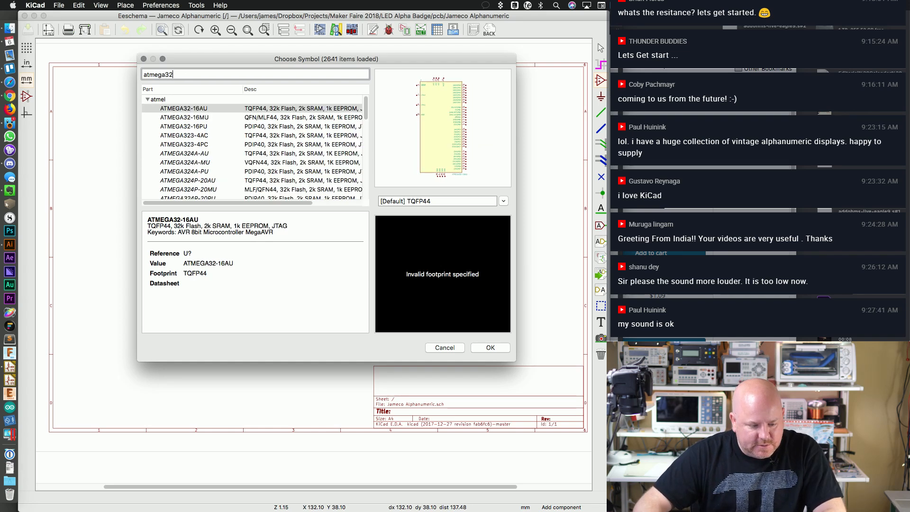
text(8)
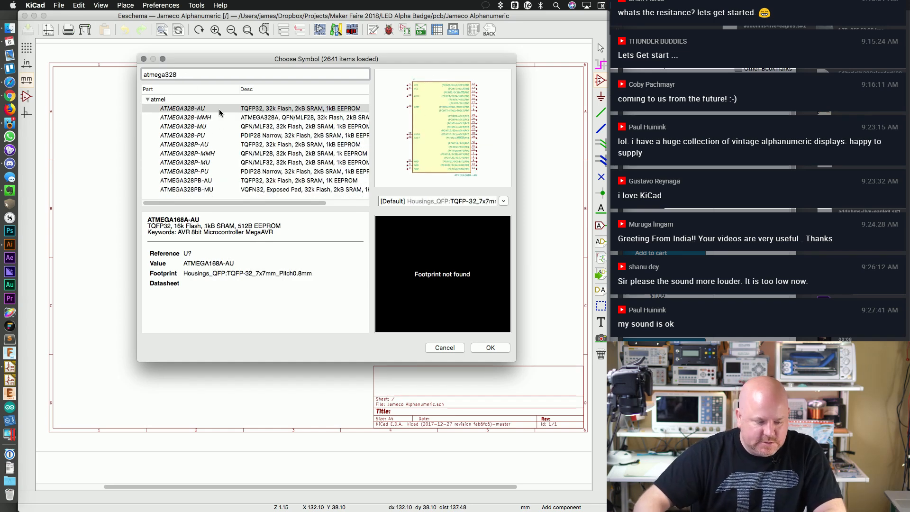
click(213, 144)
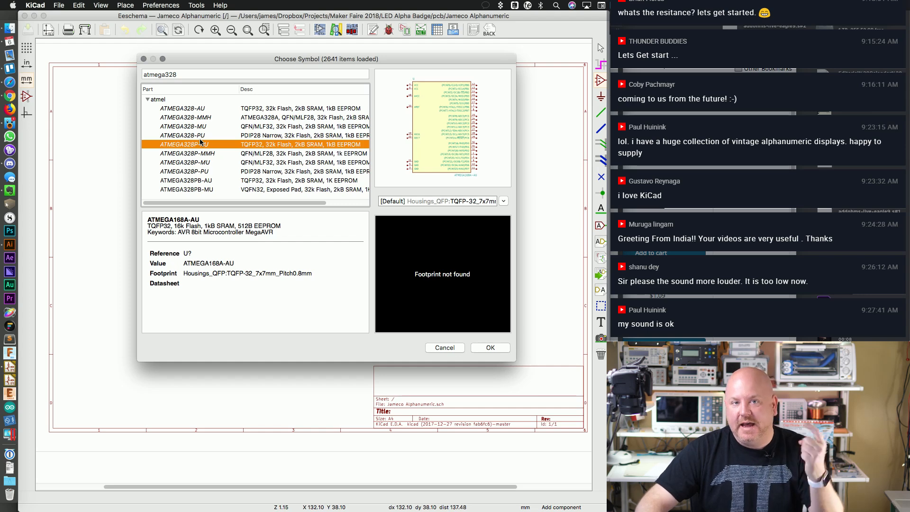
double_click(200, 142)
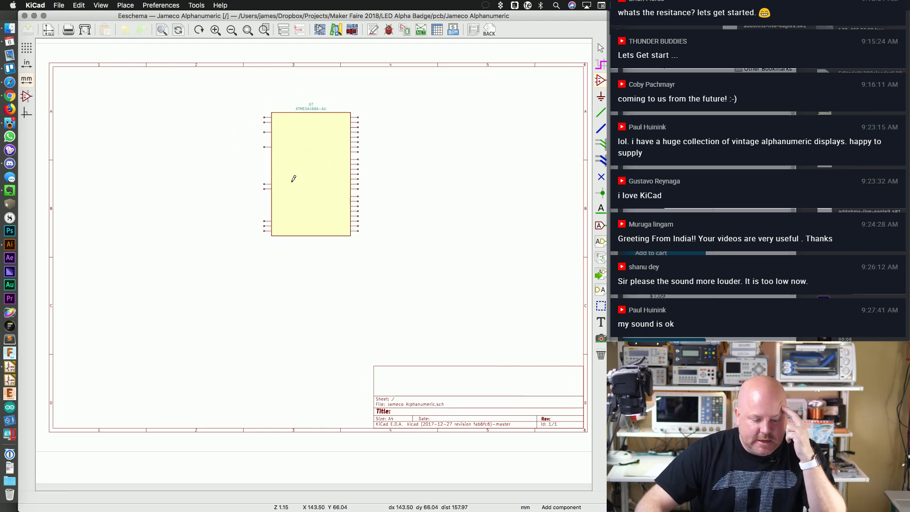
click(179, 153)
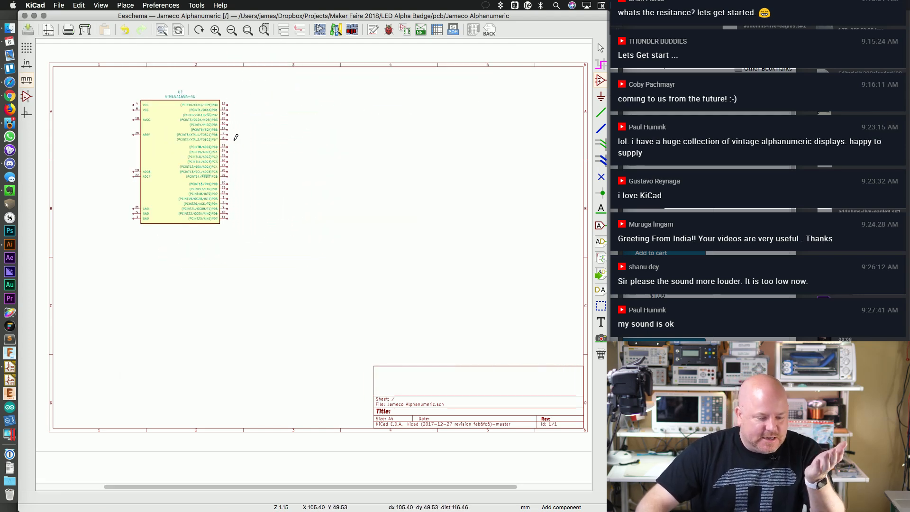
Step: Add a capacitor symbol C to the schematic and place it in the empty area below and left of the ATmega
key(super+plus)
key(super+minus)
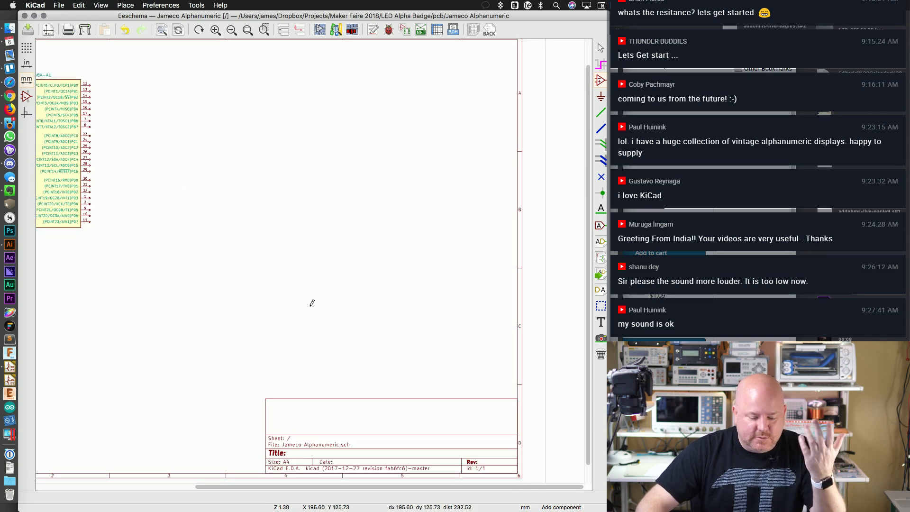
drag(295, 487, 145, 481)
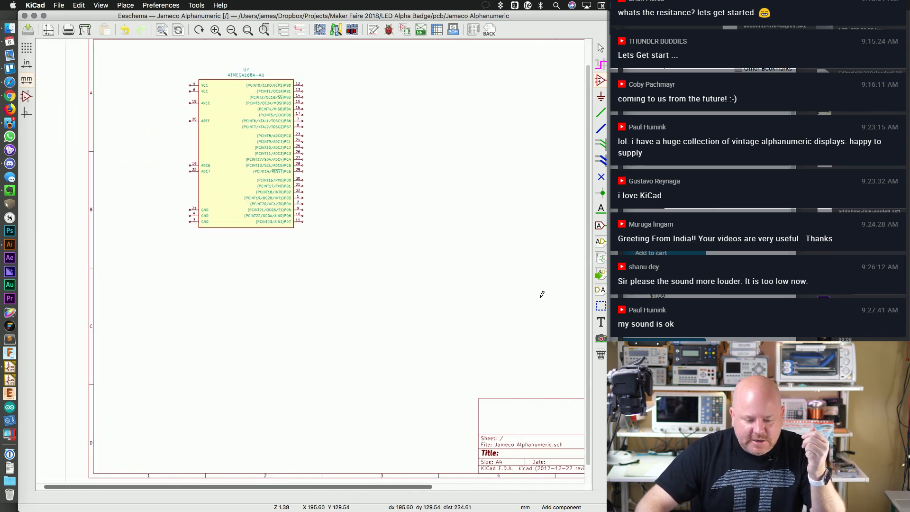
drag(588, 241, 588, 173)
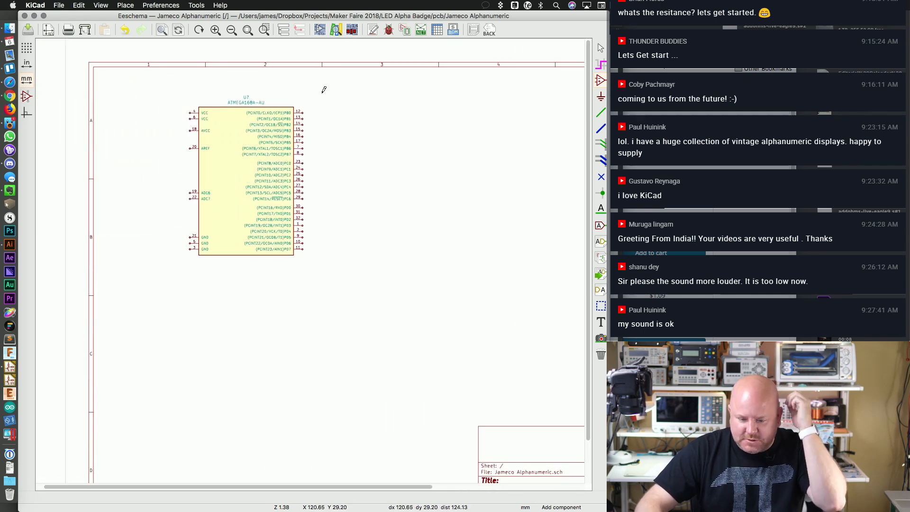
key(super+plus)
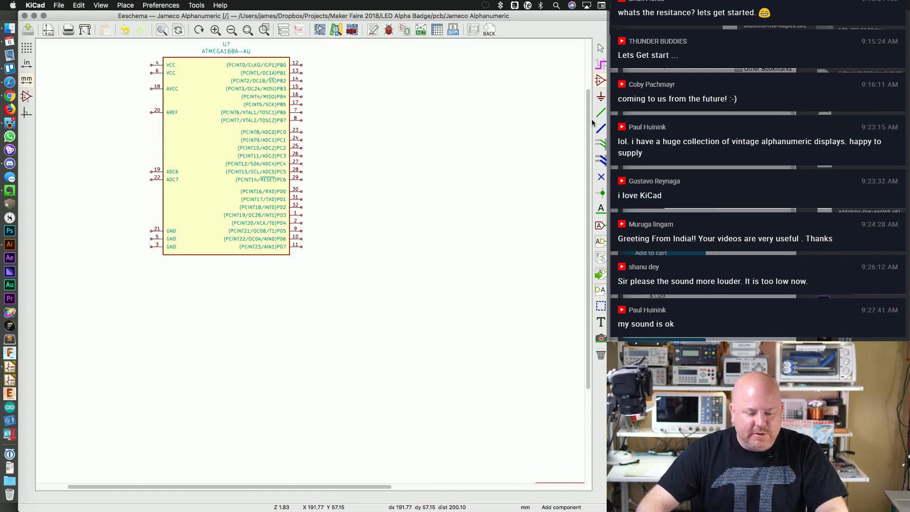
scroll(587, 109, up, 3)
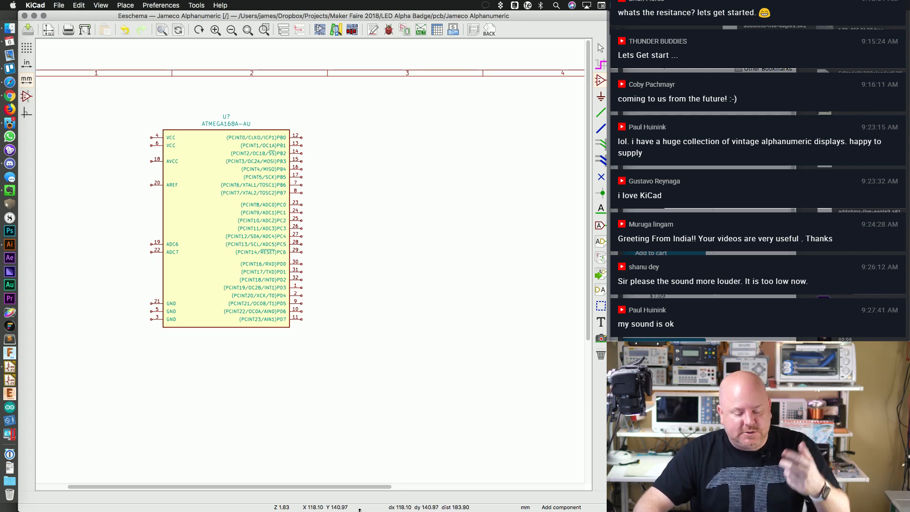
drag(358, 488, 269, 200)
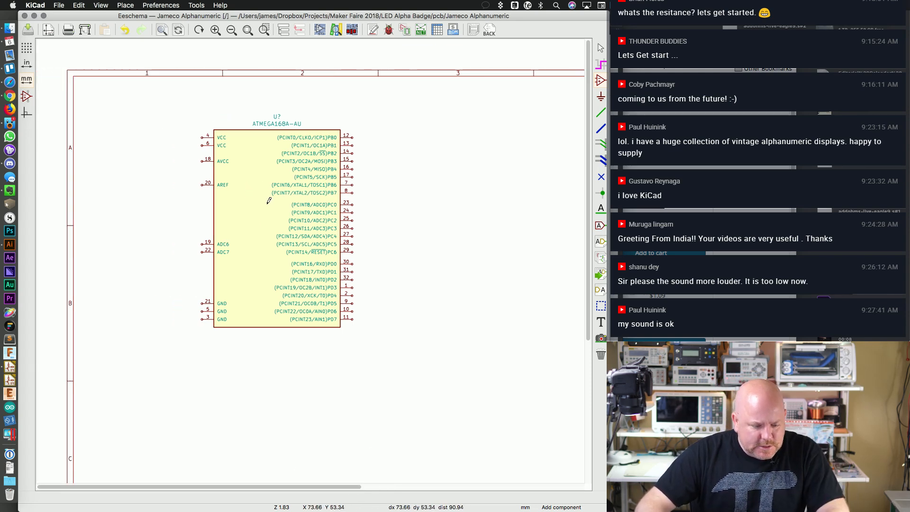
click(390, 145)
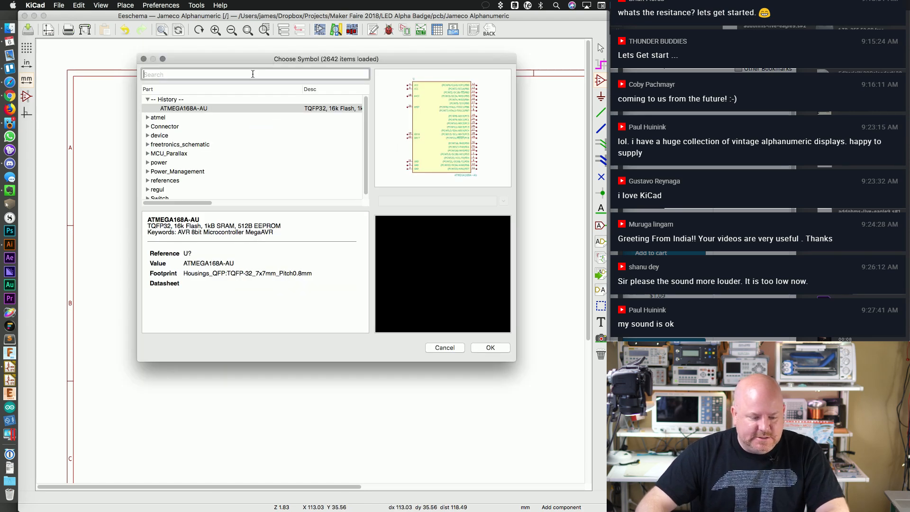
text(C)
double_click(172, 109)
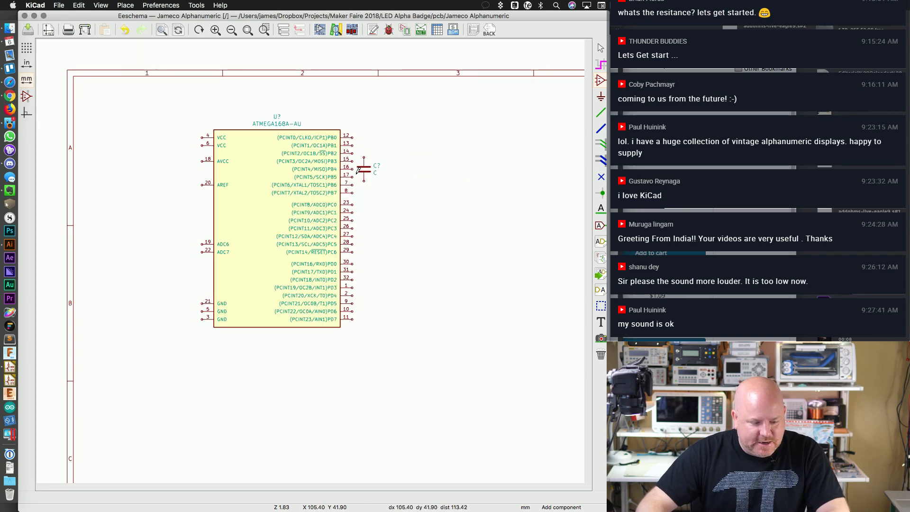
click(213, 177)
click(159, 425)
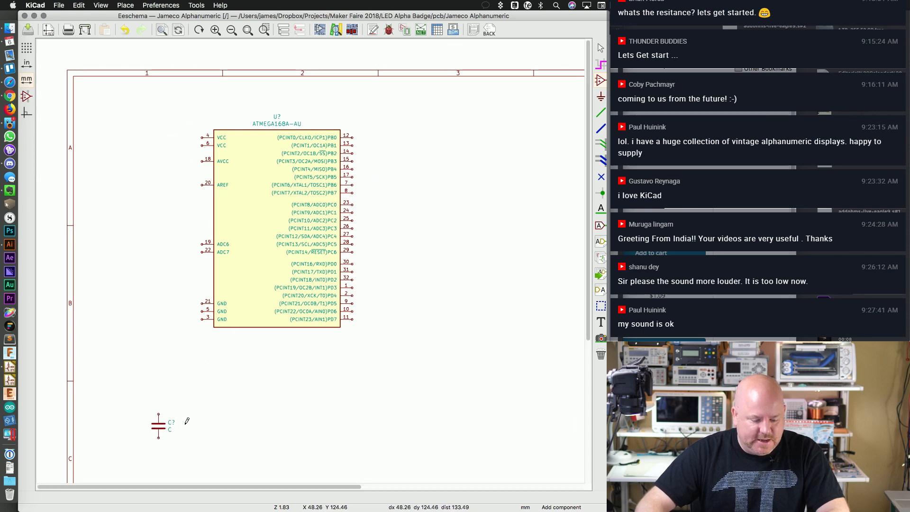
Step: Repeat the capacitor symbol three times in an evenly aligned row to the right of the first one
key(Insert)
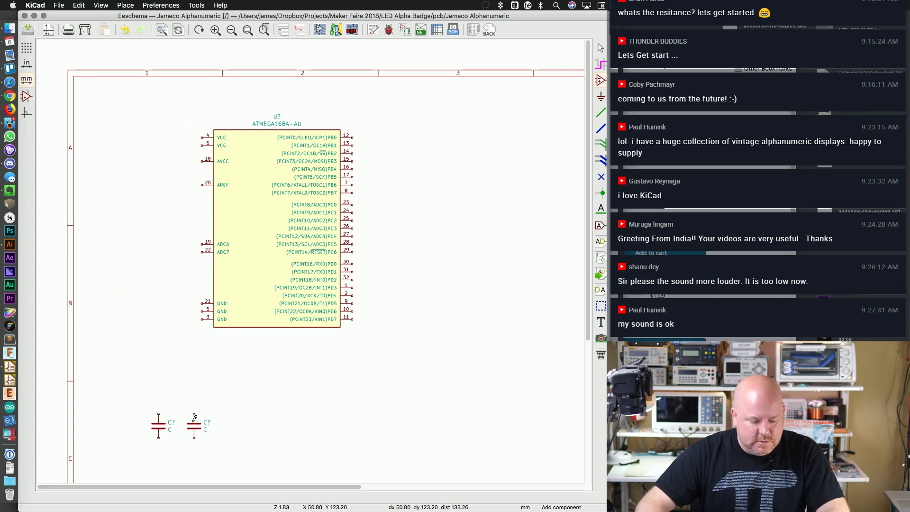
key(Insert)
key(Insert)
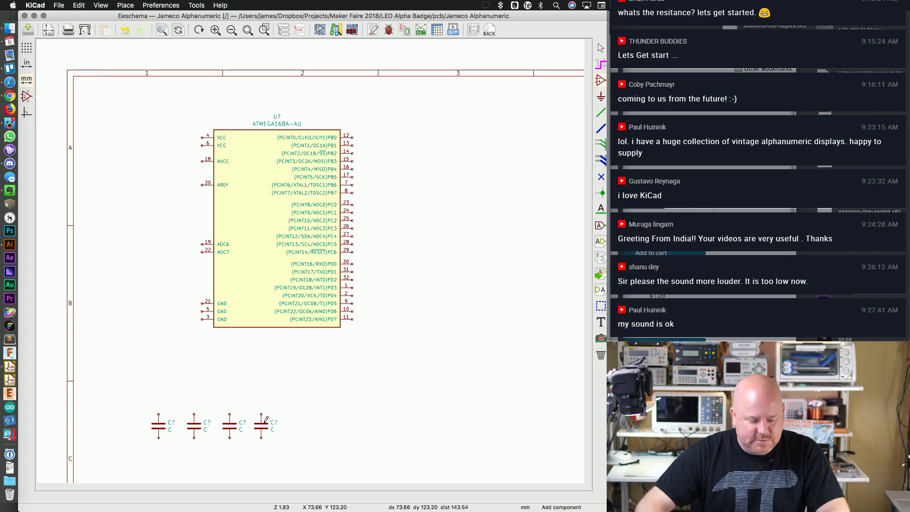
Step: Add a resistor symbol R to the schematic in the empty area below and right of the ATmega
click(390, 374)
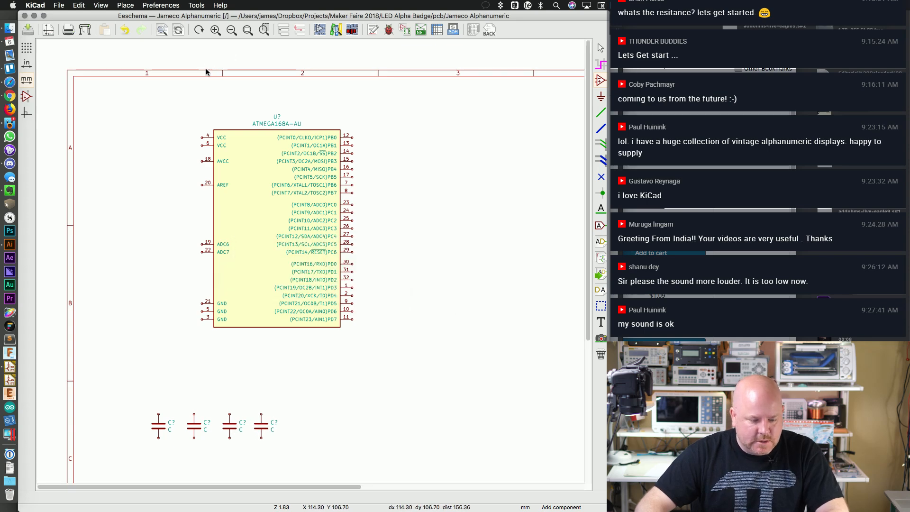
text(R)
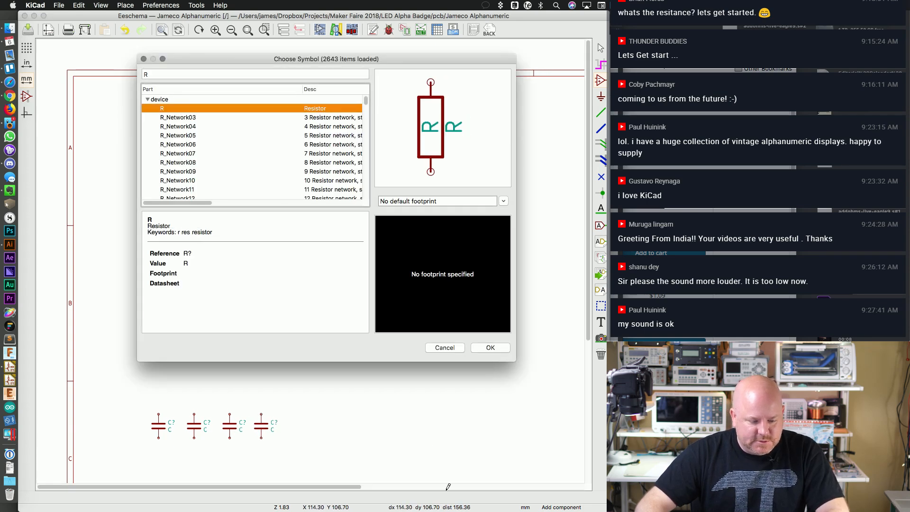
key(Return)
click(360, 393)
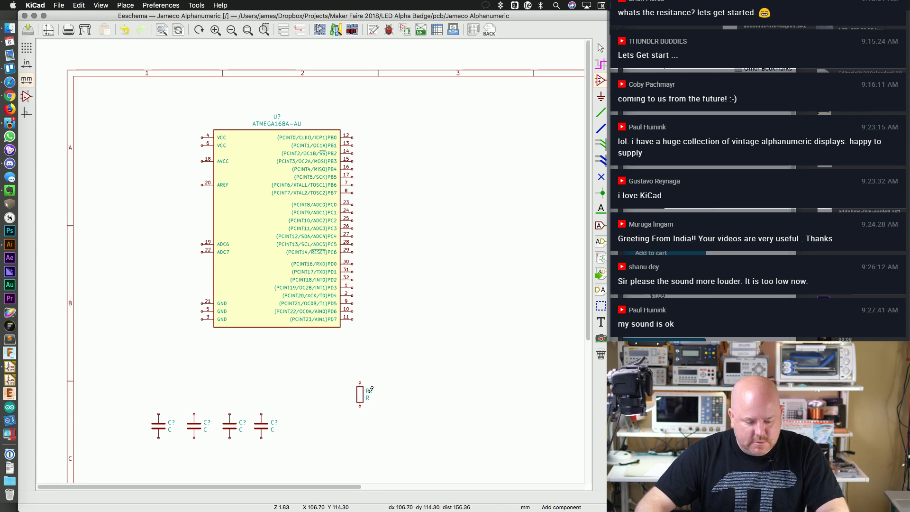
click(390, 393)
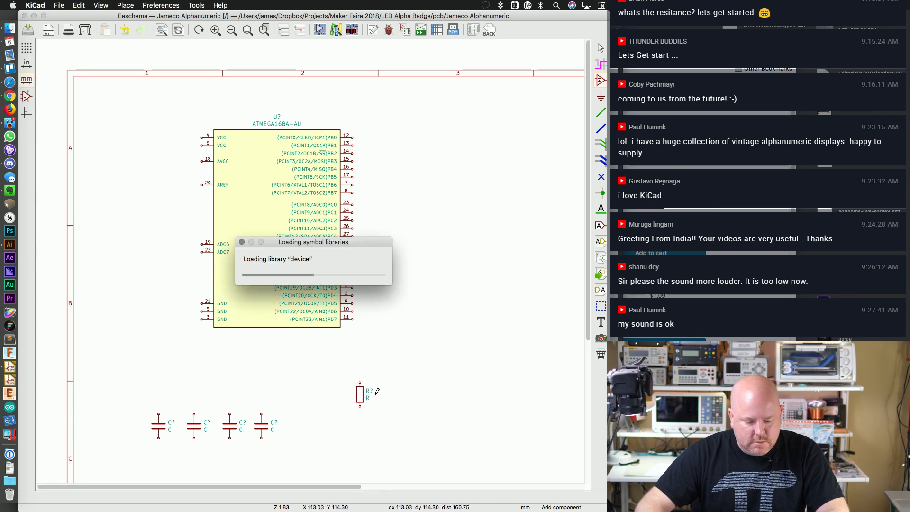
key(Escape)
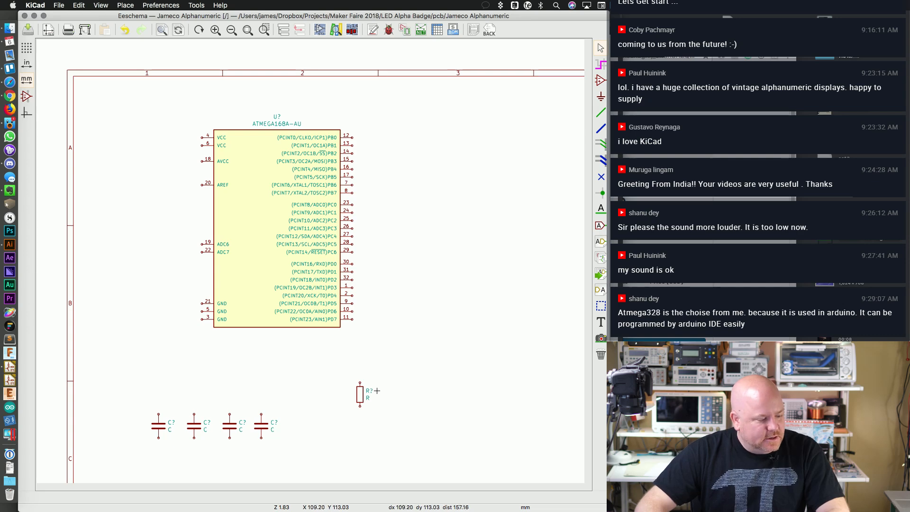
Step: Copy the resistor three times into a horizontal row to the right of the first one
key(c)
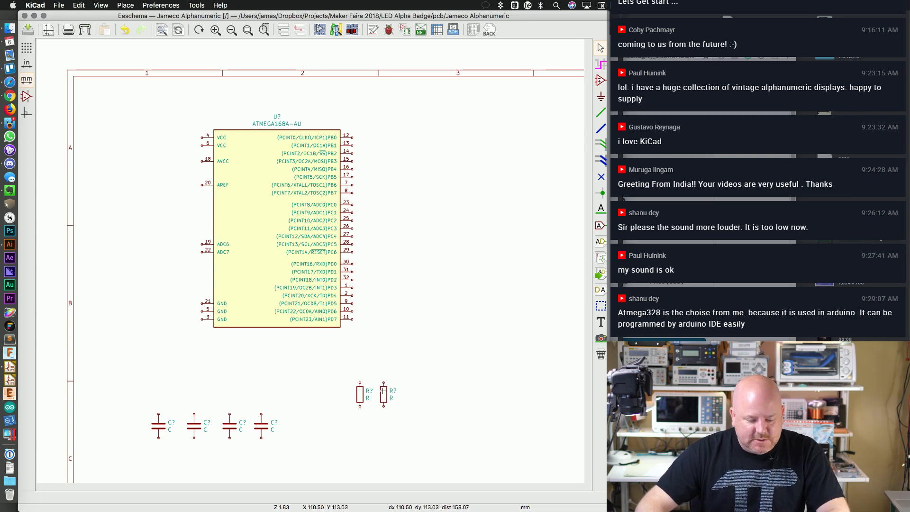
click(383, 390)
key(c)
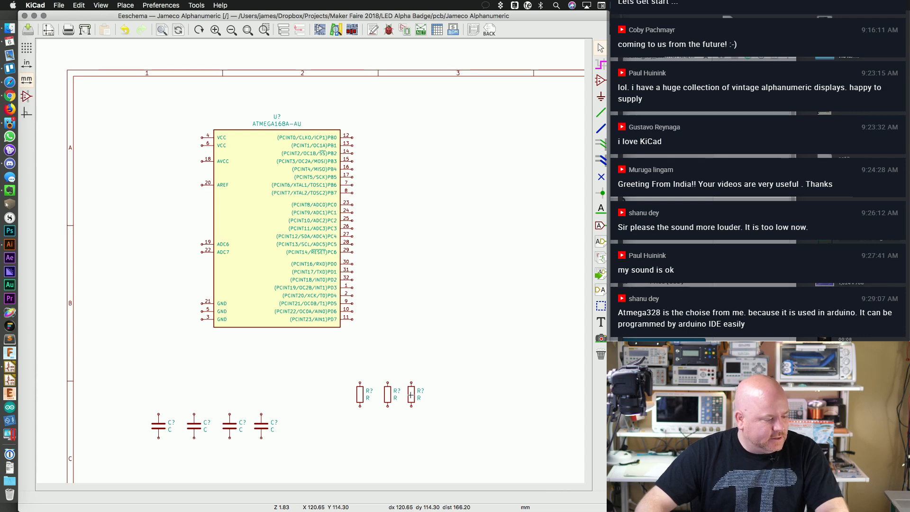
click(415, 393)
key(c)
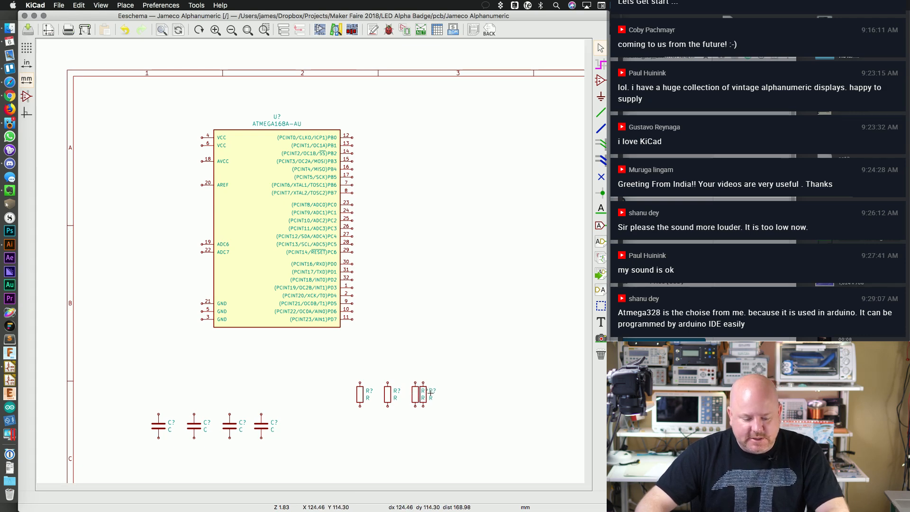
click(448, 391)
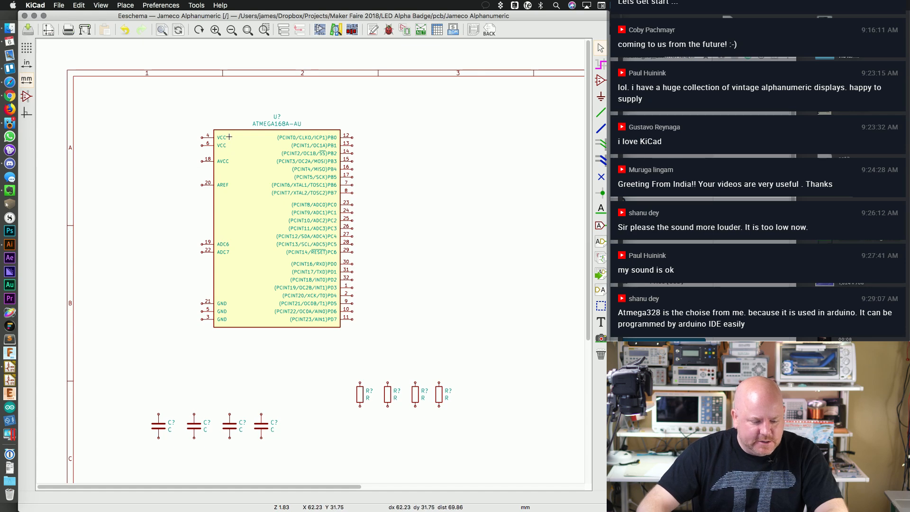
Step: Add a GND power symbol and place it just below the ATmega's GND pins
key(a)
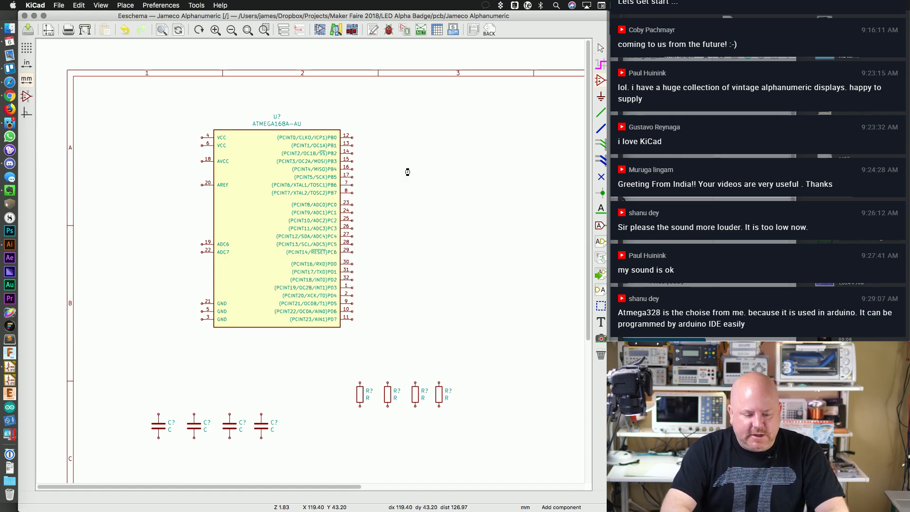
key(Escape)
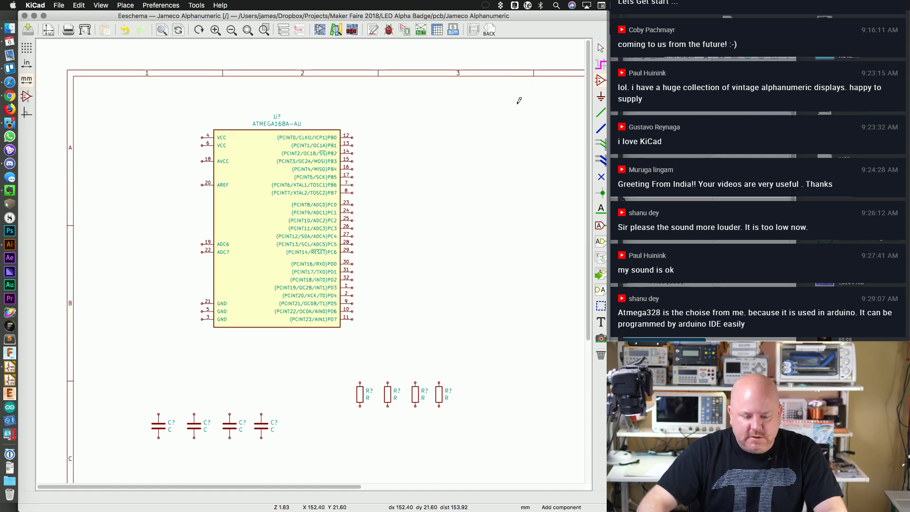
click(601, 97)
click(276, 73)
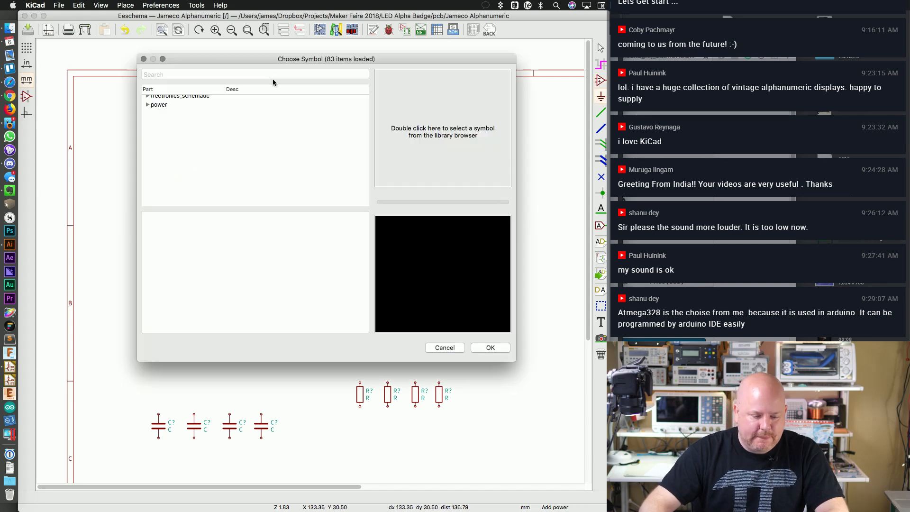
text(GND)
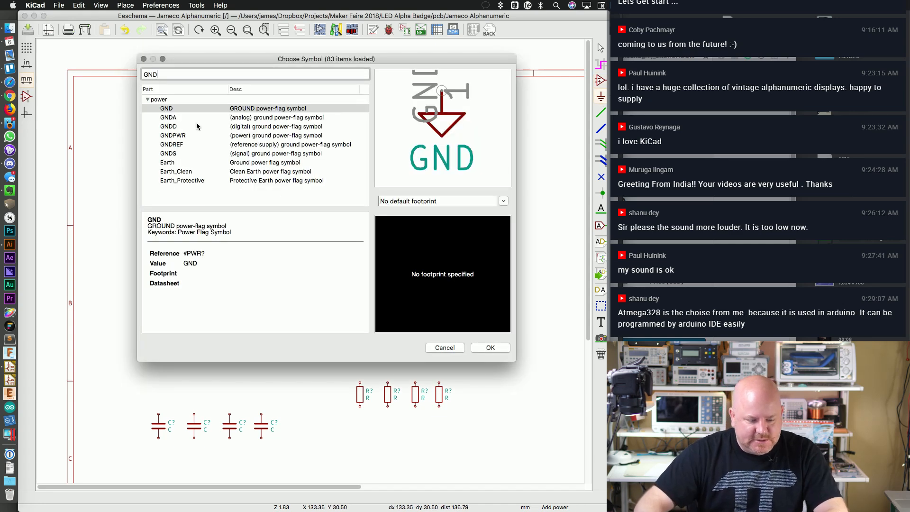
click(187, 110)
key(Return)
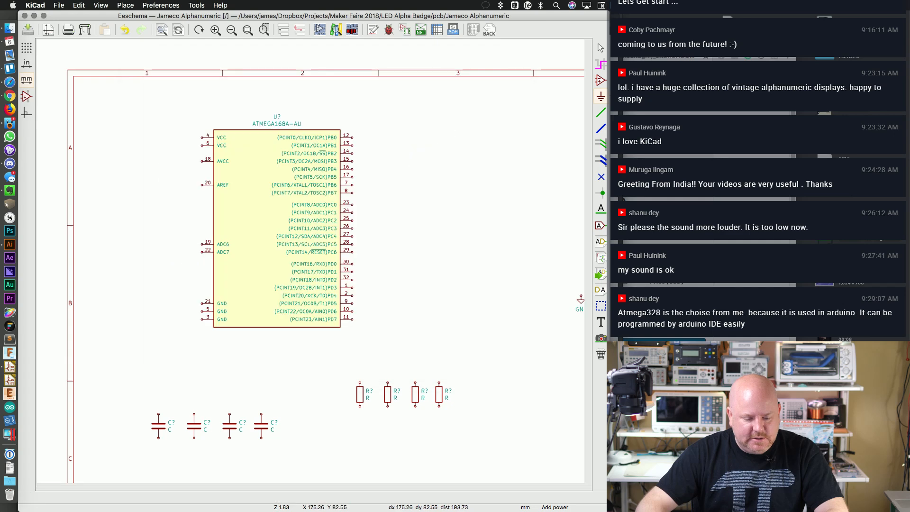
click(194, 331)
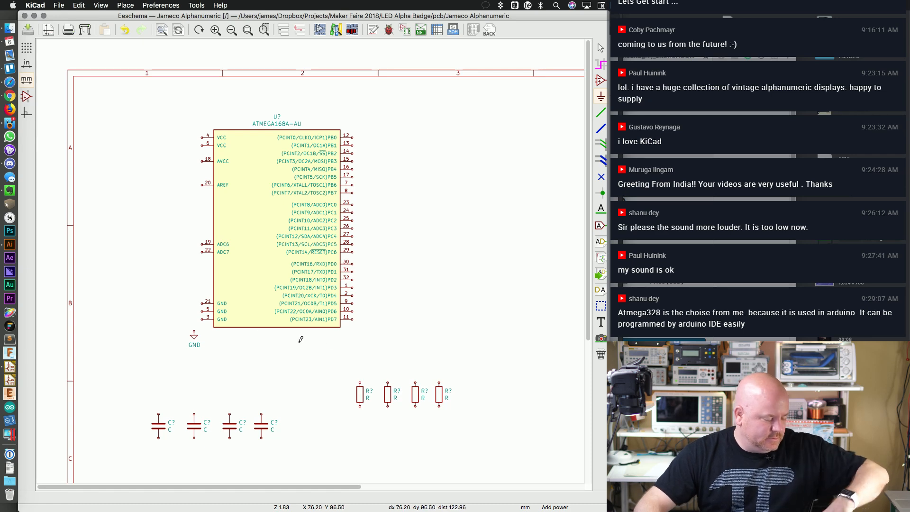
Step: Copy the GND symbol four times into a horizontal row beneath the resistors
key(c)
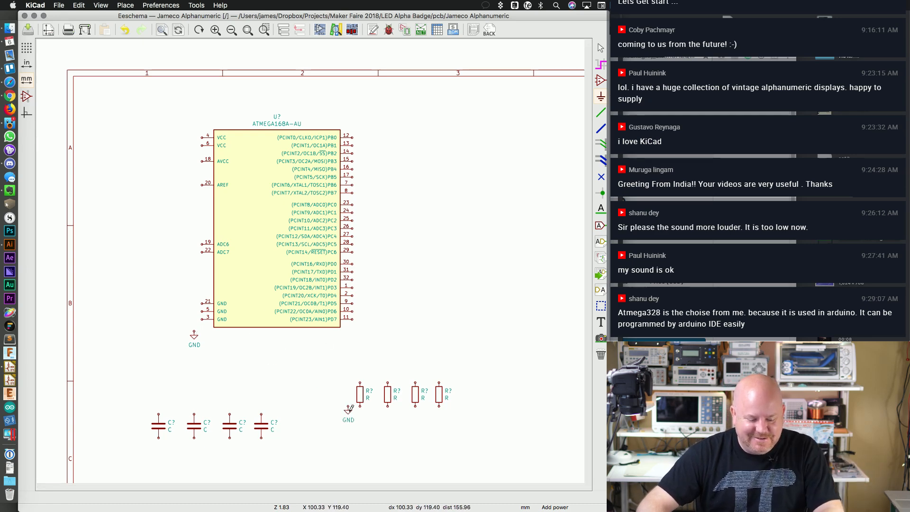
click(360, 432)
key(c)
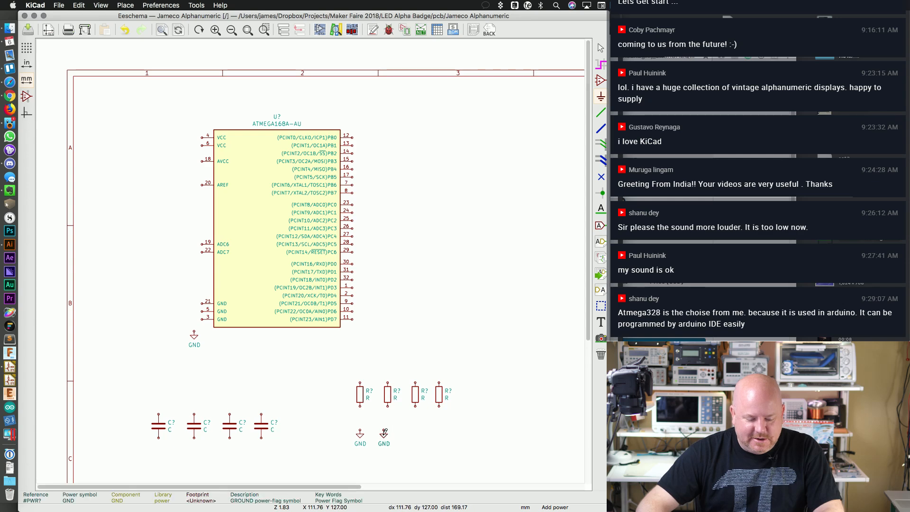
click(383, 432)
key(c)
click(407, 432)
key(c)
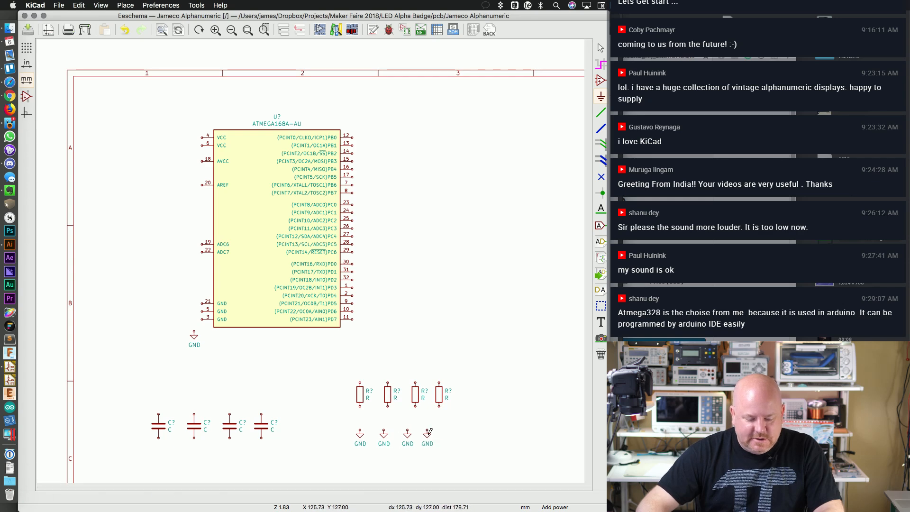
click(427, 432)
key(Escape)
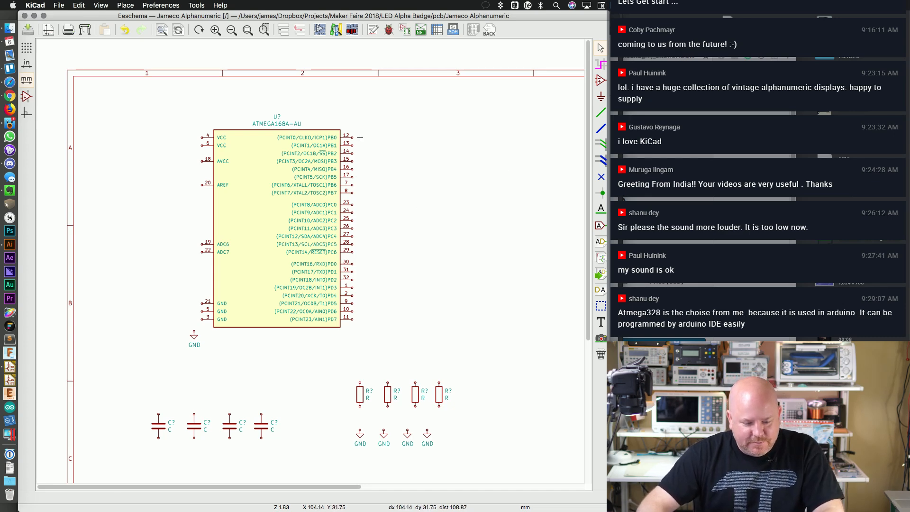
Step: Draw short horizontal wires of equal length out from the ATmega pins PB2, PB3, PB4 and PB5
key(w)
double_click(391, 153)
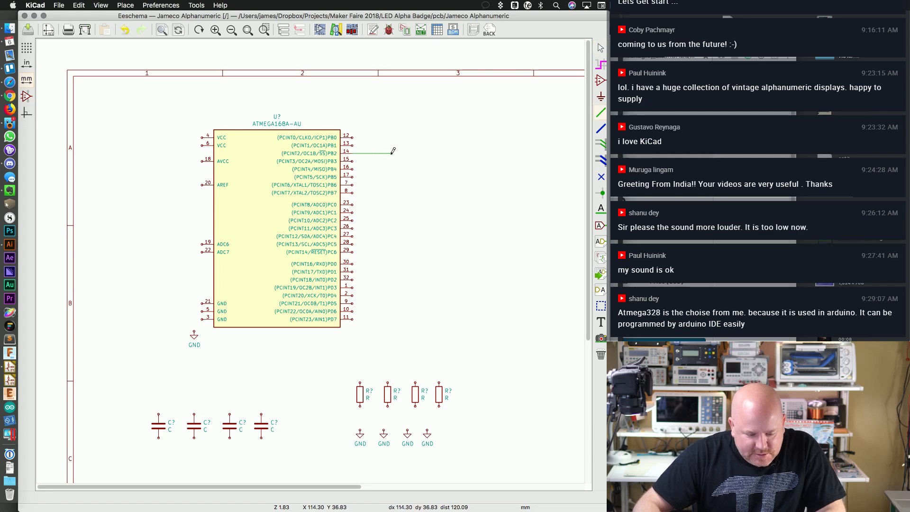
key(w)
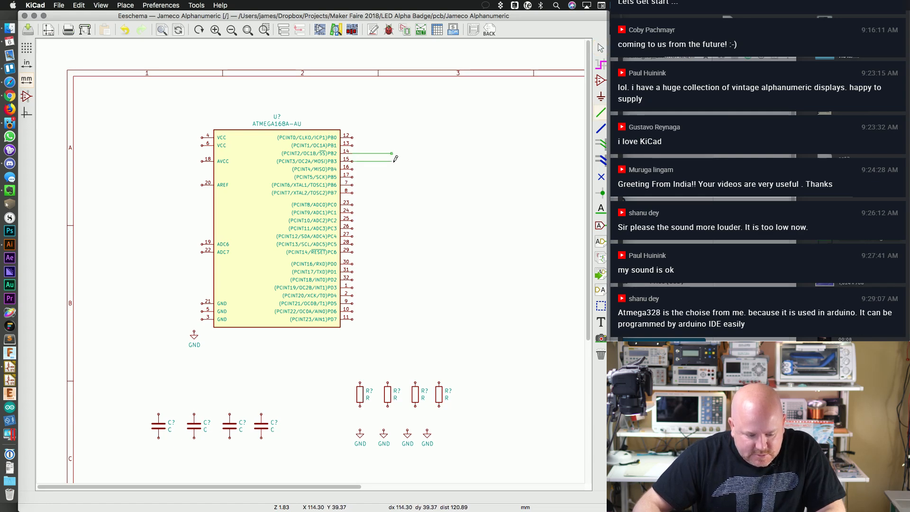
double_click(391, 162)
key(w)
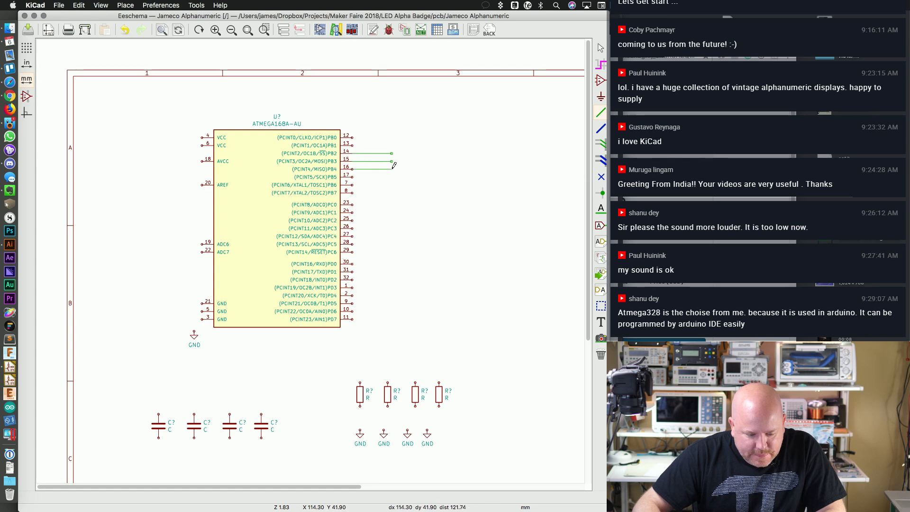
double_click(392, 170)
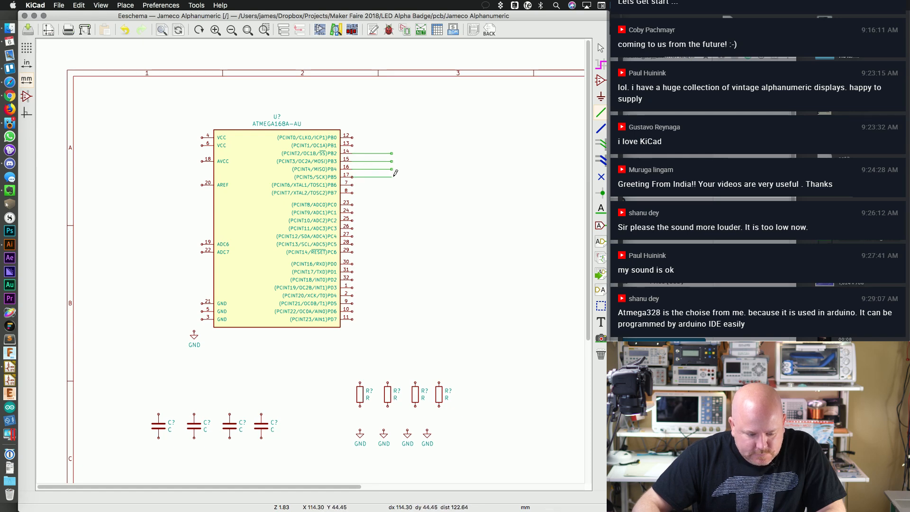
double_click(394, 176)
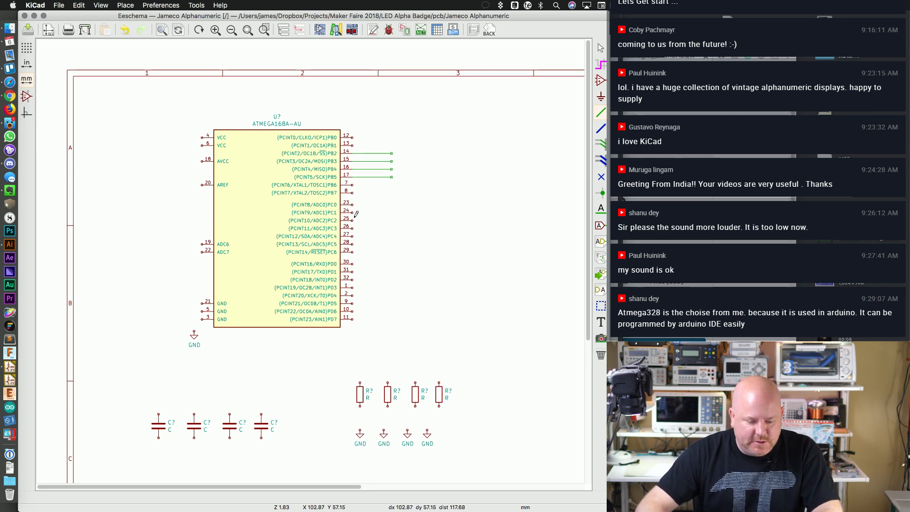
Step: Draw horizontal wire stubs of matching length from pins PD0, PD1, PC0 and PC1, redrawing the PC0 wire slightly shorter
click(353, 261)
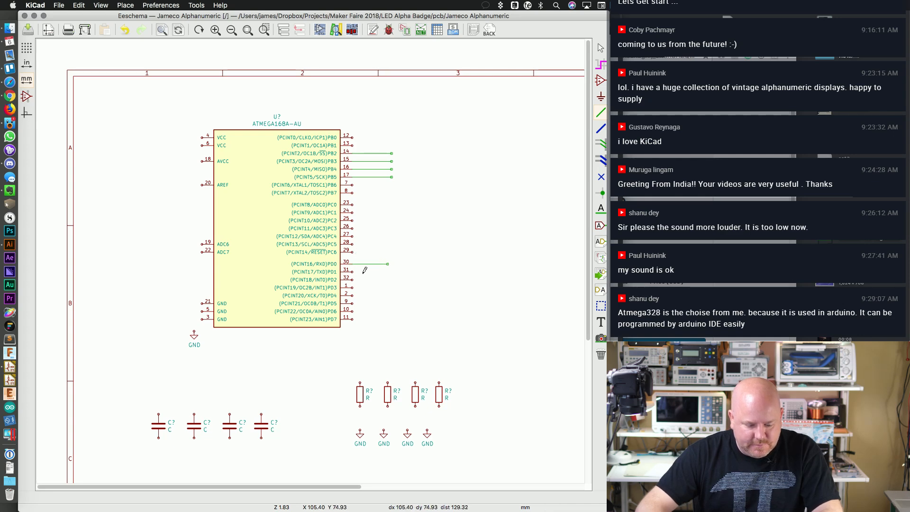
key(Insert)
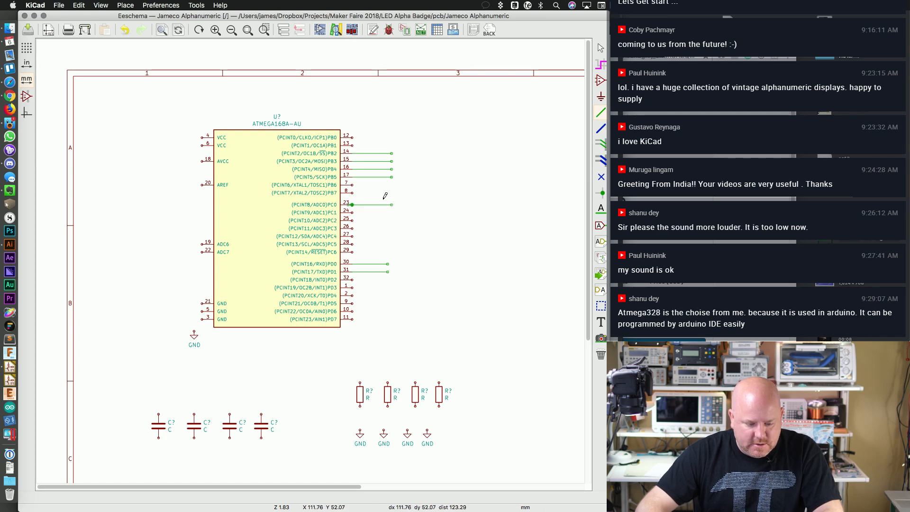
key(super+z)
key(super+shift+z)
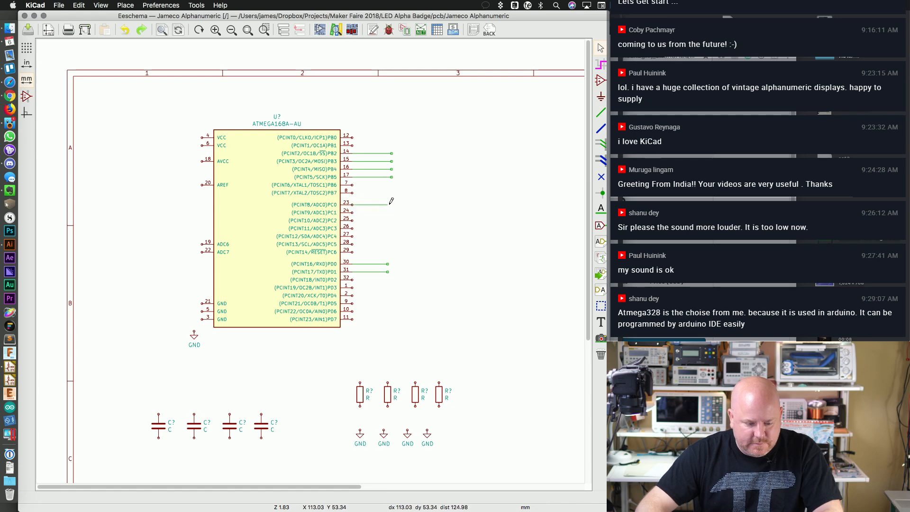
key(Insert)
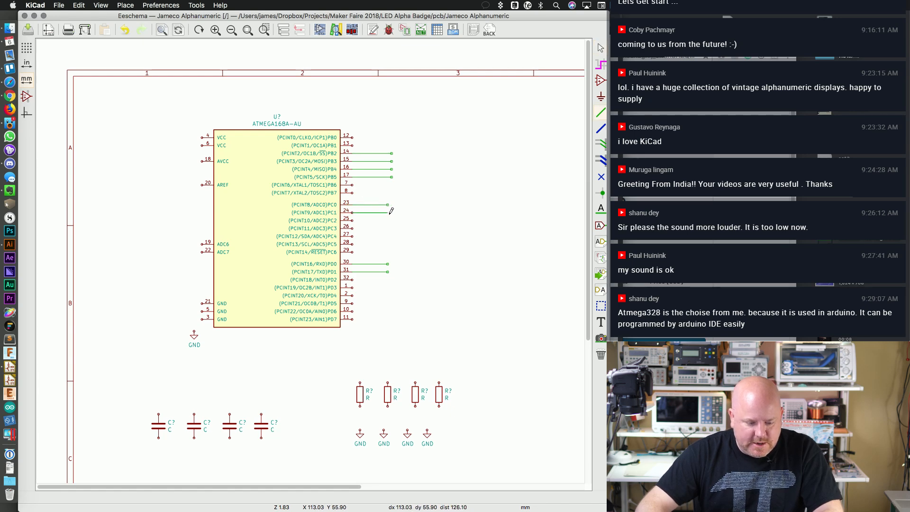
Step: Create a net label Button1, rotate it to face left and attach it to the end of the PC0 wire
click(600, 209)
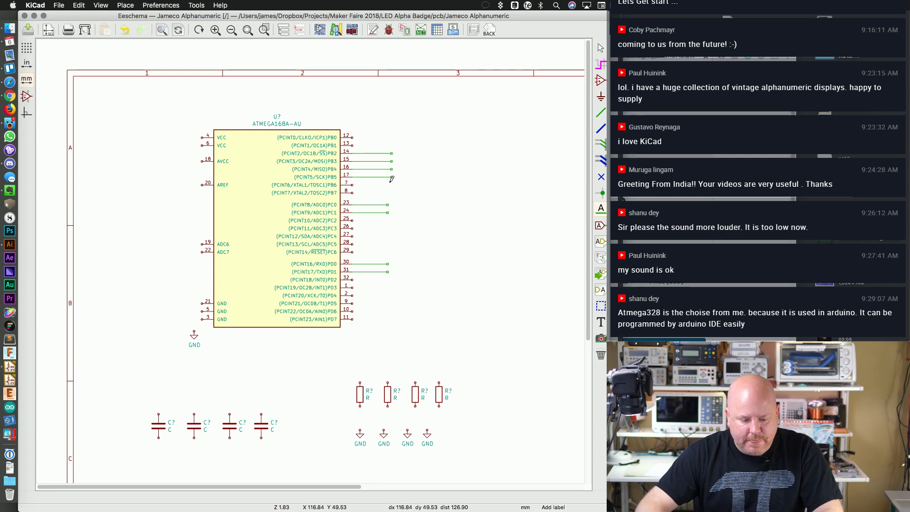
click(388, 141)
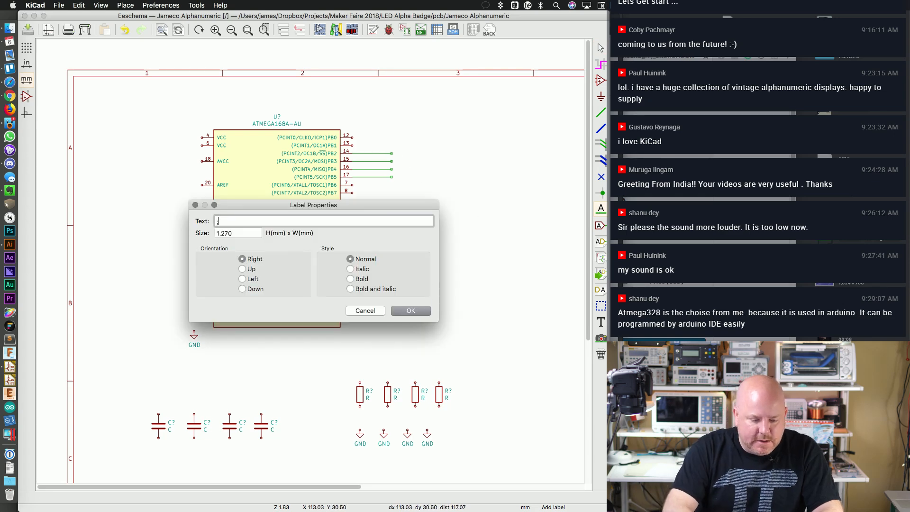
text(Button1)
key(Return)
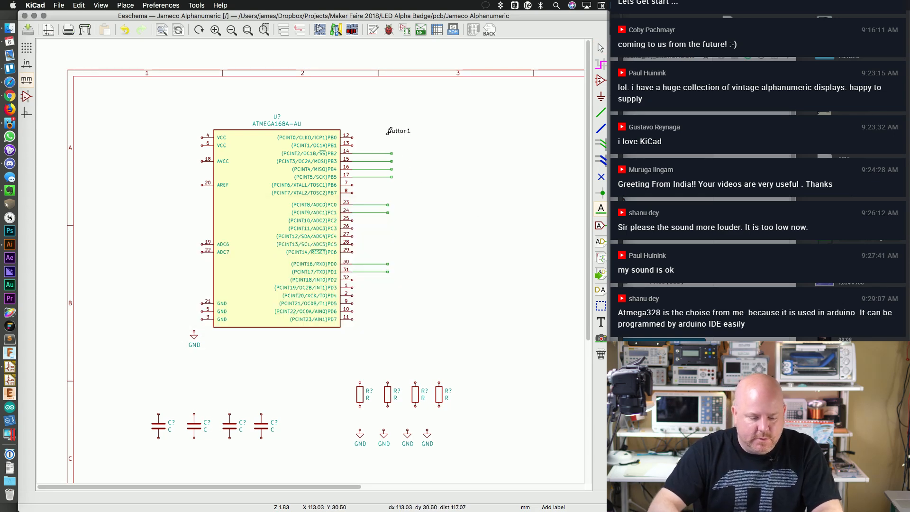
key(r)
key(r)
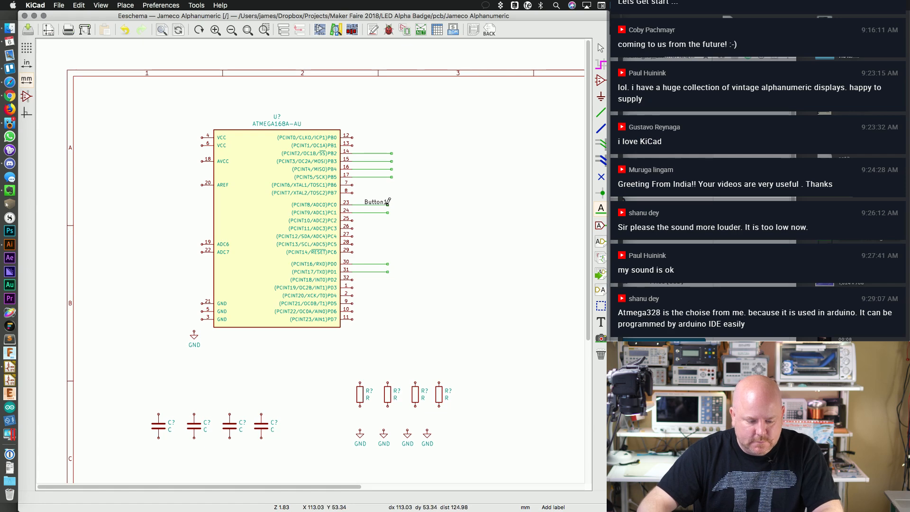
click(387, 204)
Step: Change the text of the repeated label on the PC1 wire to Button2
click(386, 213)
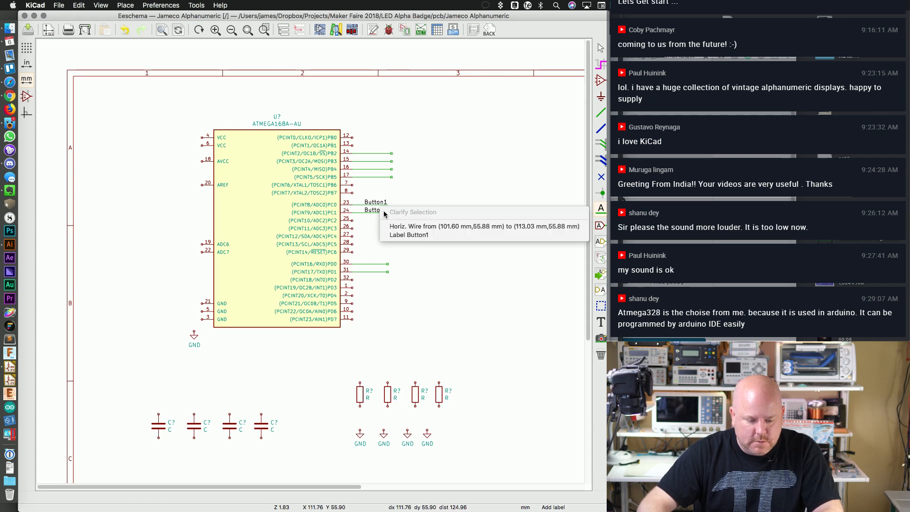
click(409, 235)
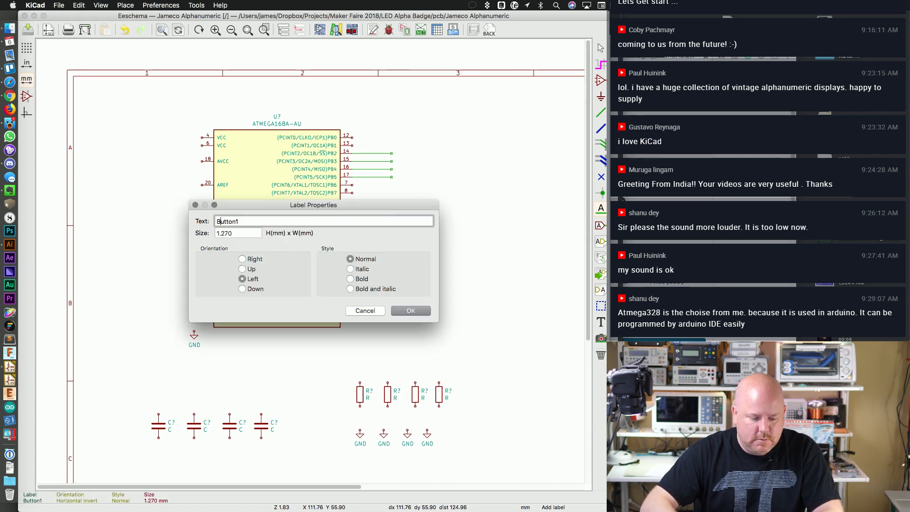
key(BackSpace)
text(2)
key(Return)
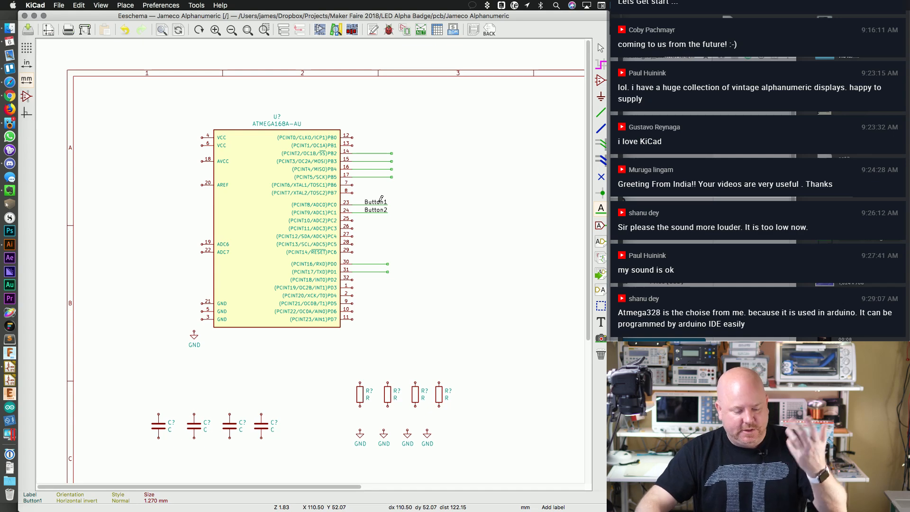
Step: Copy the Button1 label onto the end of the PB2 wire and change its text to CS
key(c)
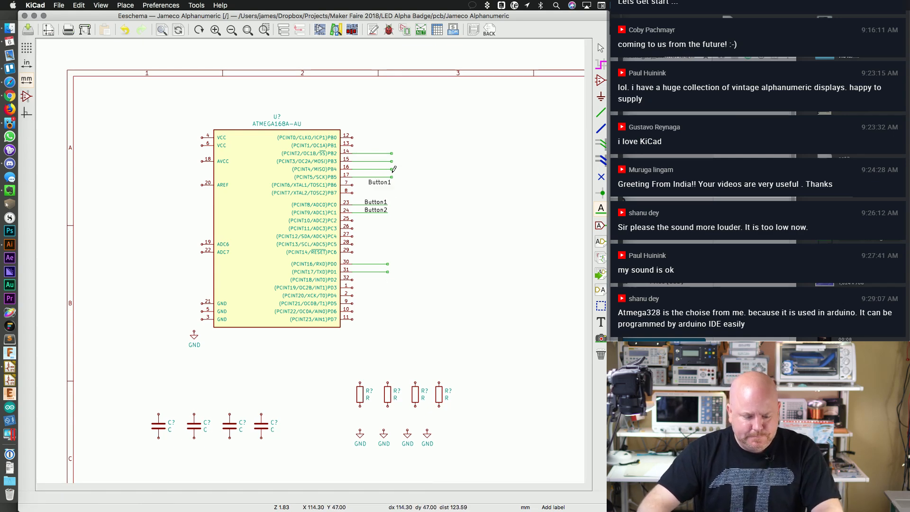
click(392, 153)
double_click(386, 152)
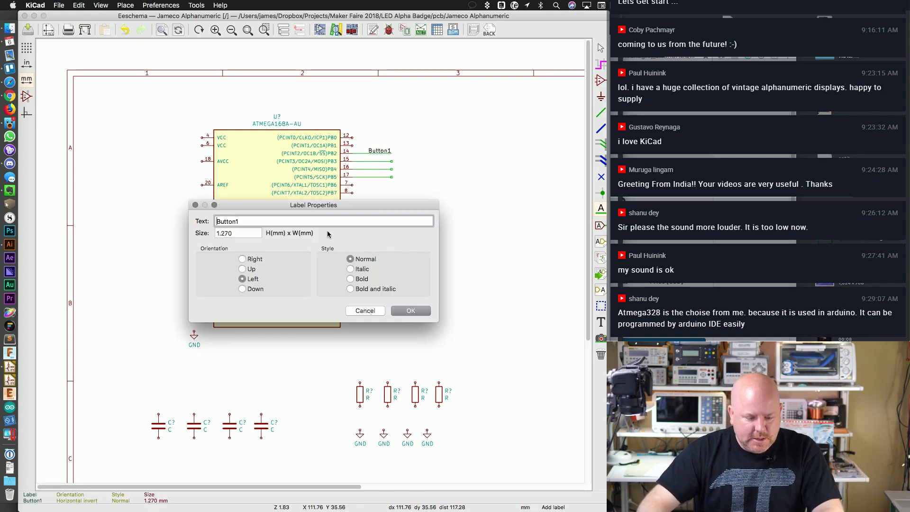
text(SS)
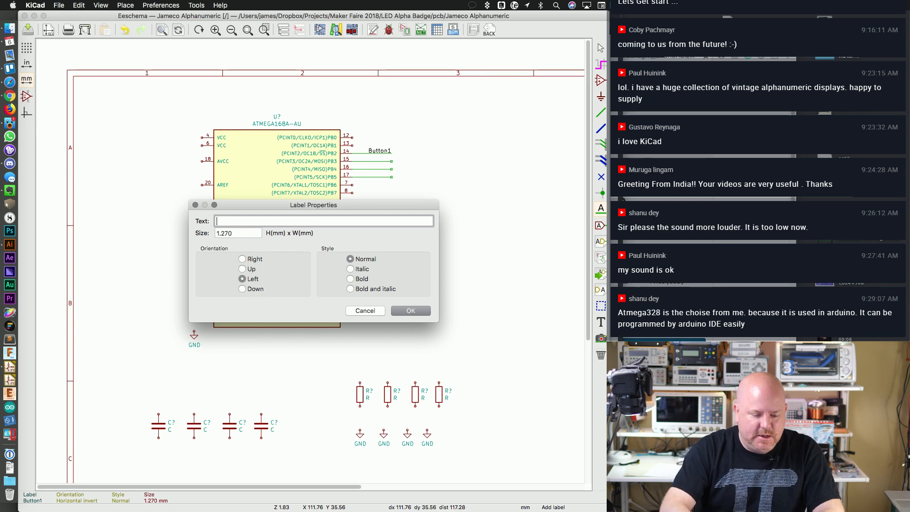
key(Return)
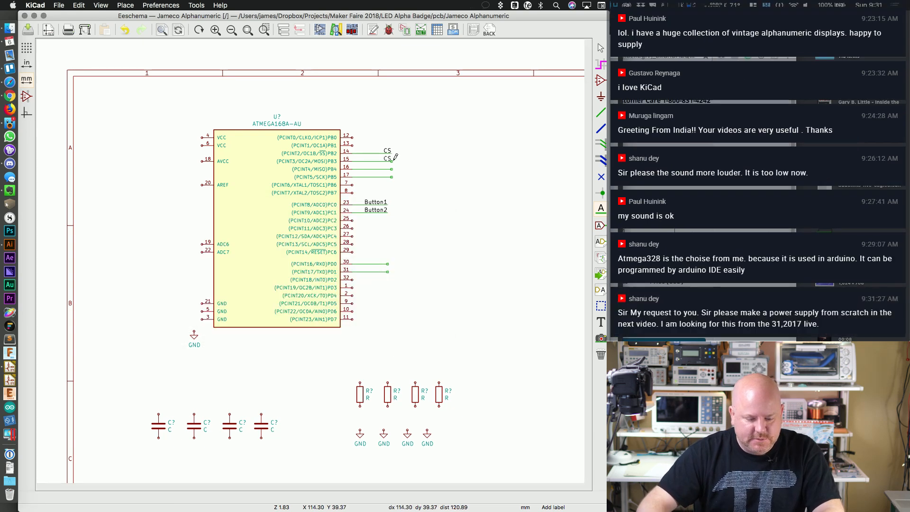
Step: Copy the CS label onto the ends of the PB3, PB4 and PB5 wires
click(387, 154)
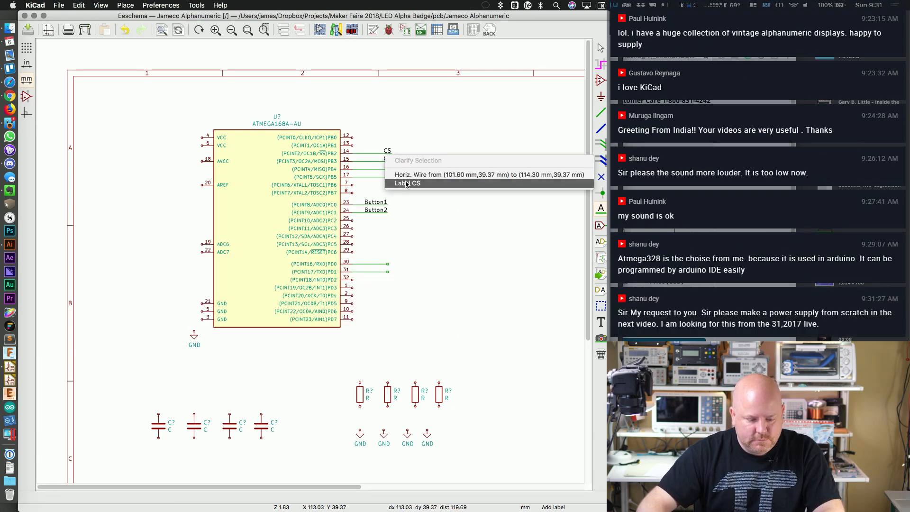
click(408, 183)
key(Escape)
key(c)
click(392, 169)
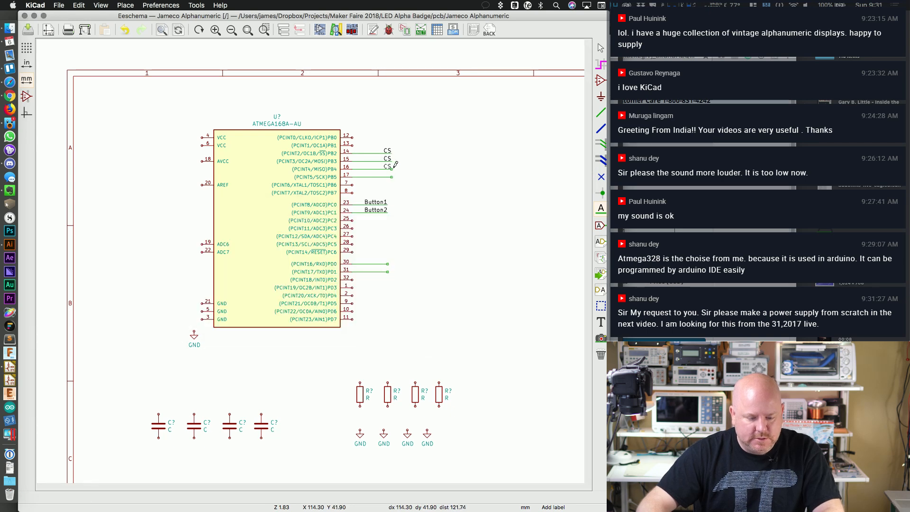
key(c)
click(391, 176)
click(391, 176)
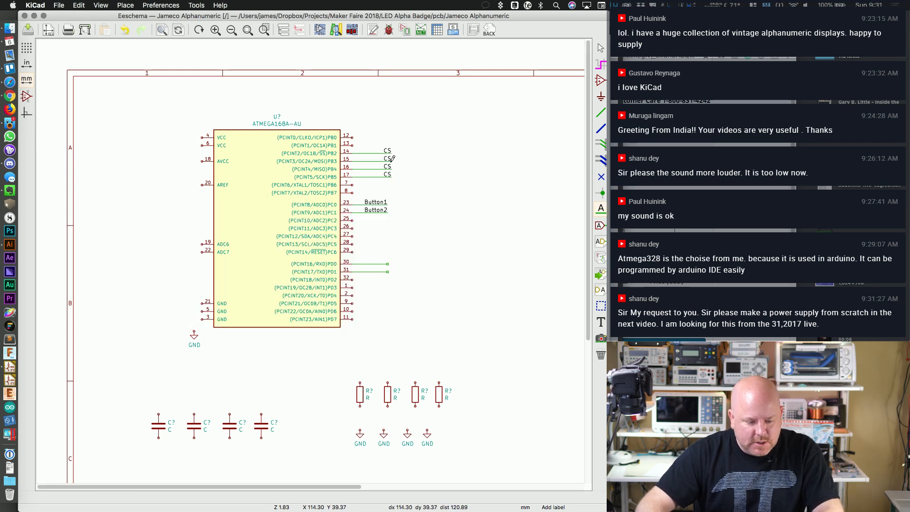
Step: Change the copied label on the PB3 wire to MOSI and the one on the PB4 wire to MISO
key(e)
double_click(345, 216)
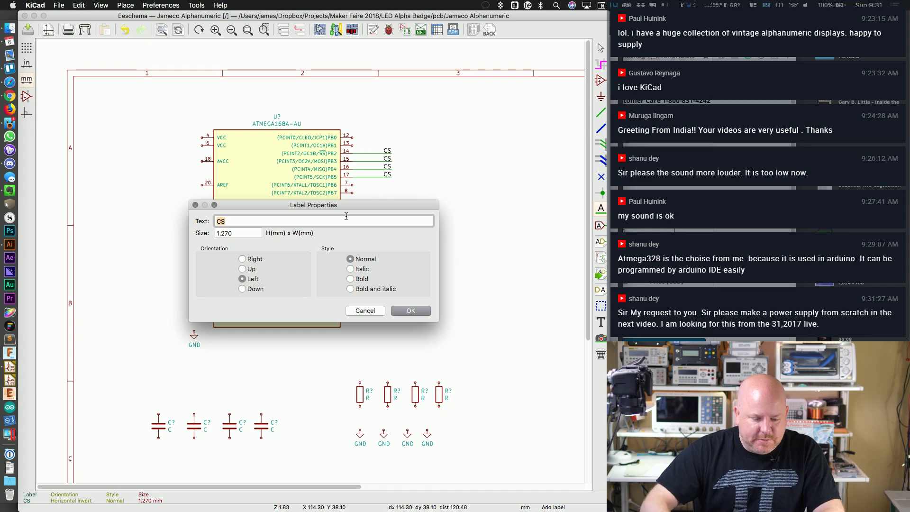
text(MOSI)
key(Return)
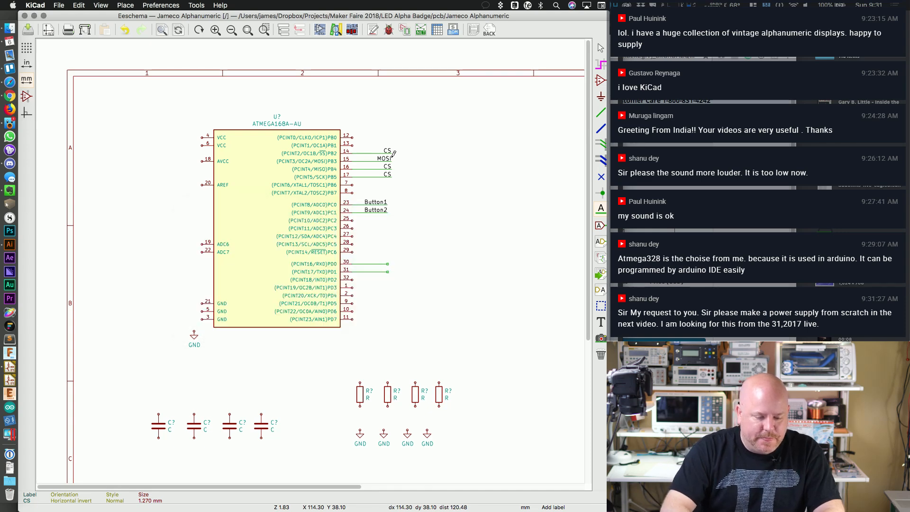
key(e)
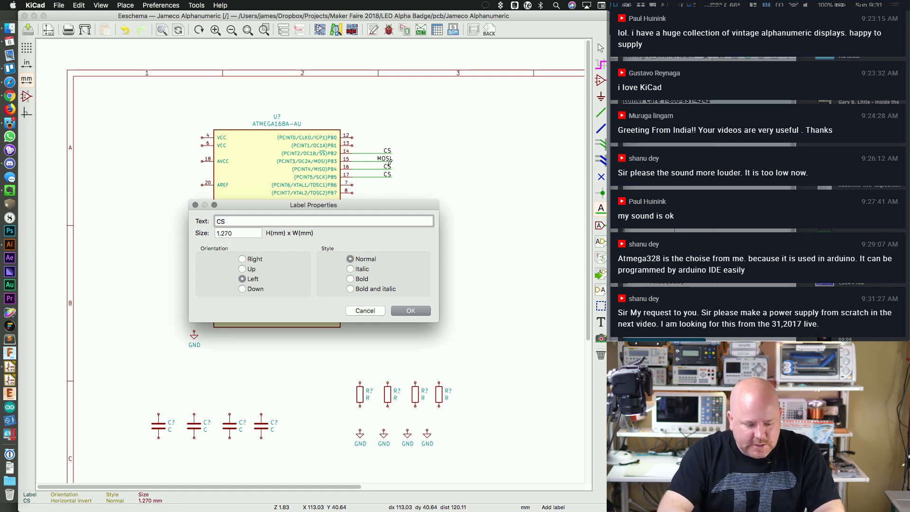
text(MI)
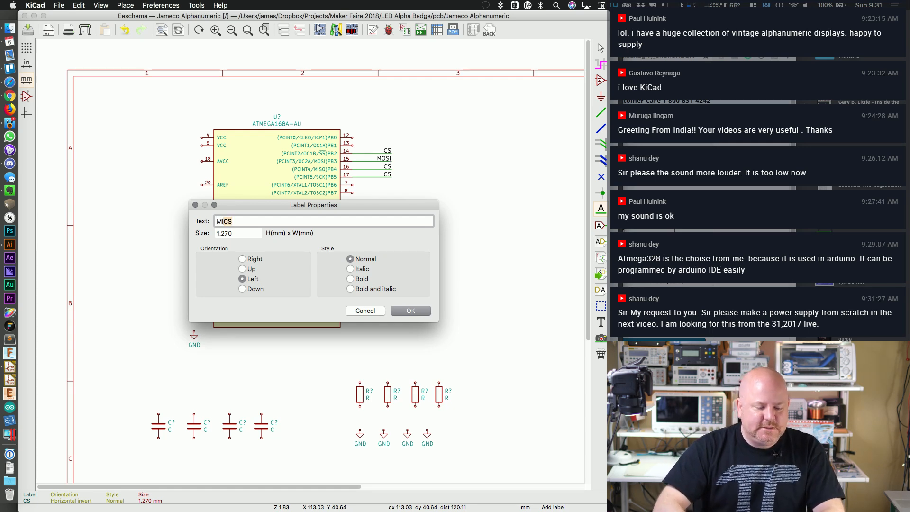
text(SO)
key(Return)
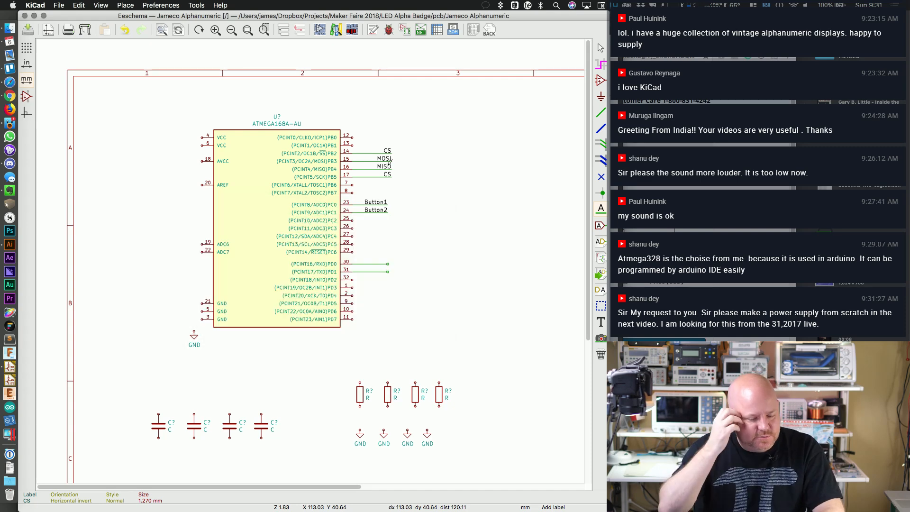
Step: Change the text of the copied label on the PB5 wire to SCK
double_click(387, 174)
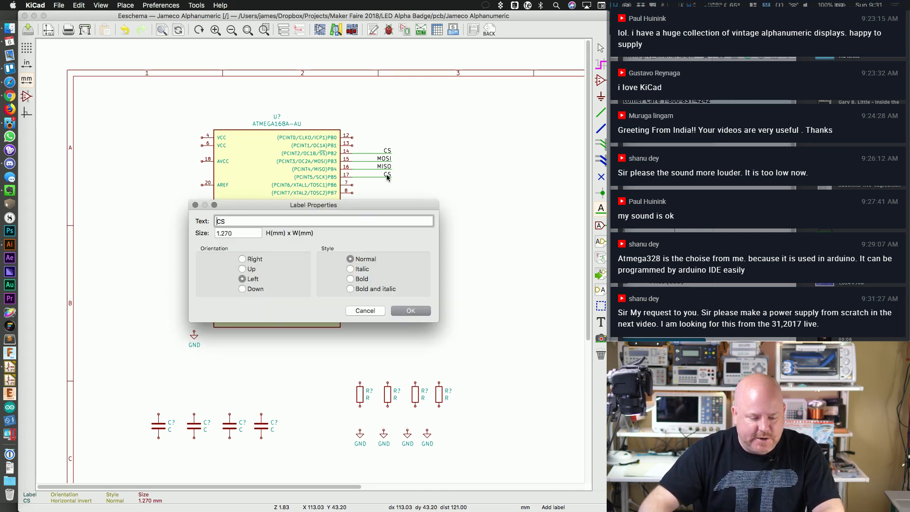
key(BackSpace)
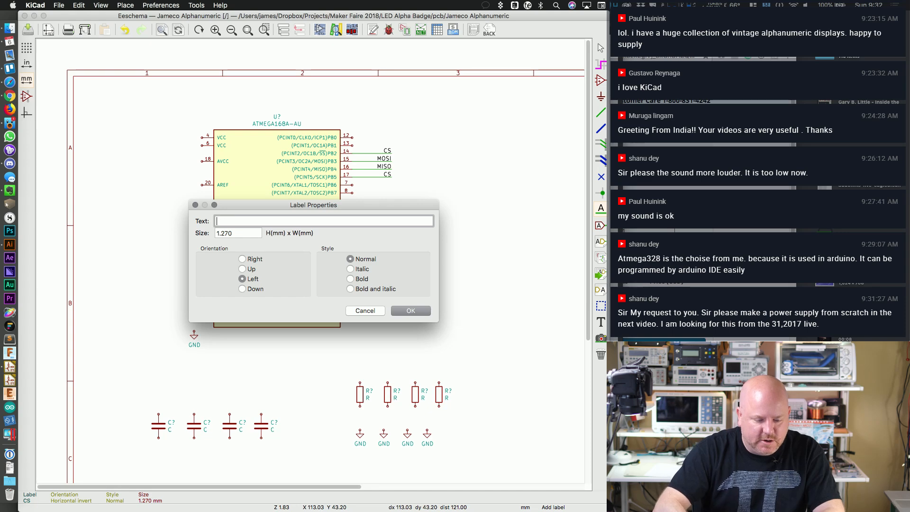
text(SCK)
key(Return)
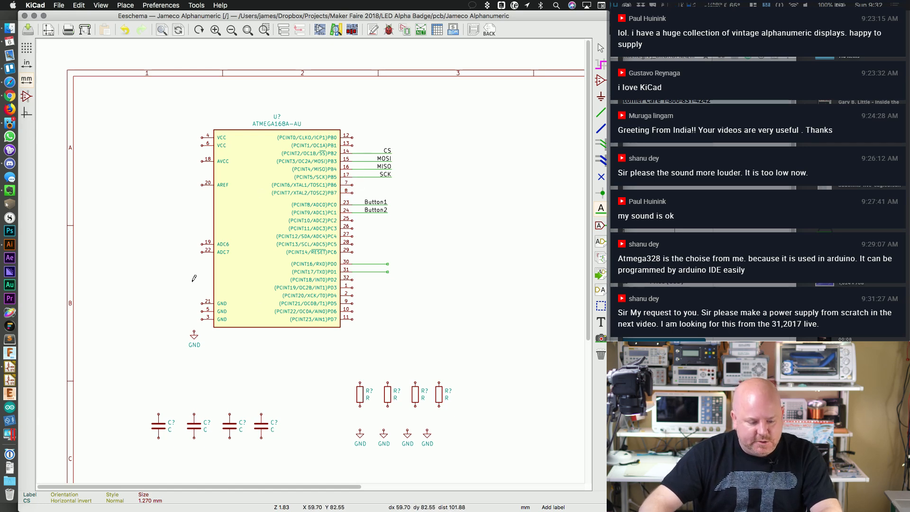
Step: Wire the ATmega's three GND pins 3, 5 and 21 together and down to the GND symbol below them
click(204, 317)
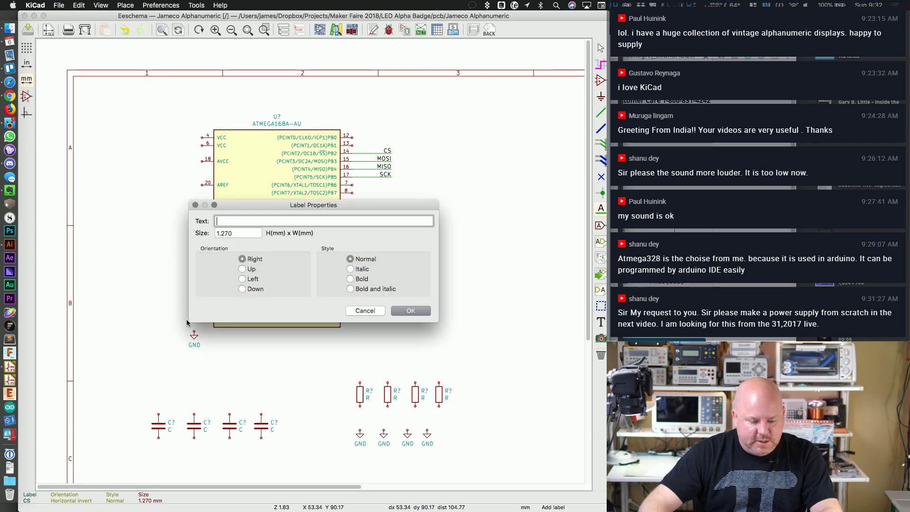
key(Escape)
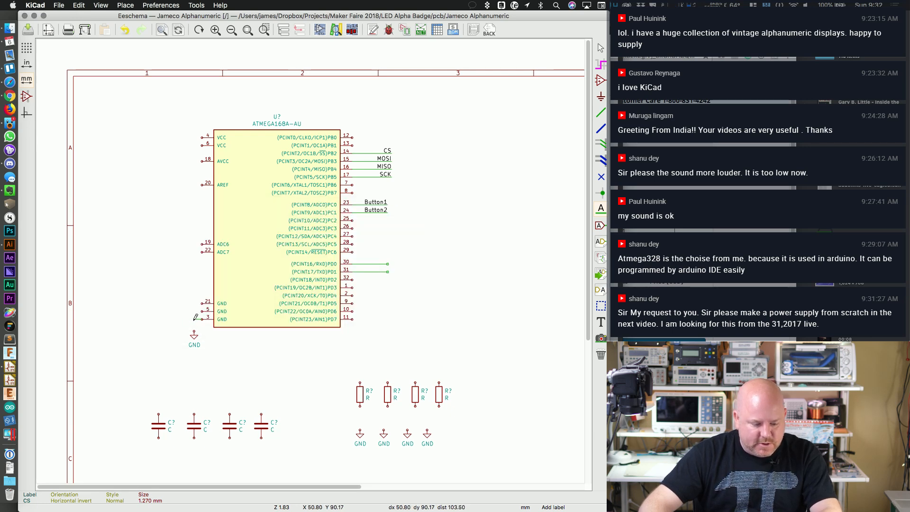
click(193, 331)
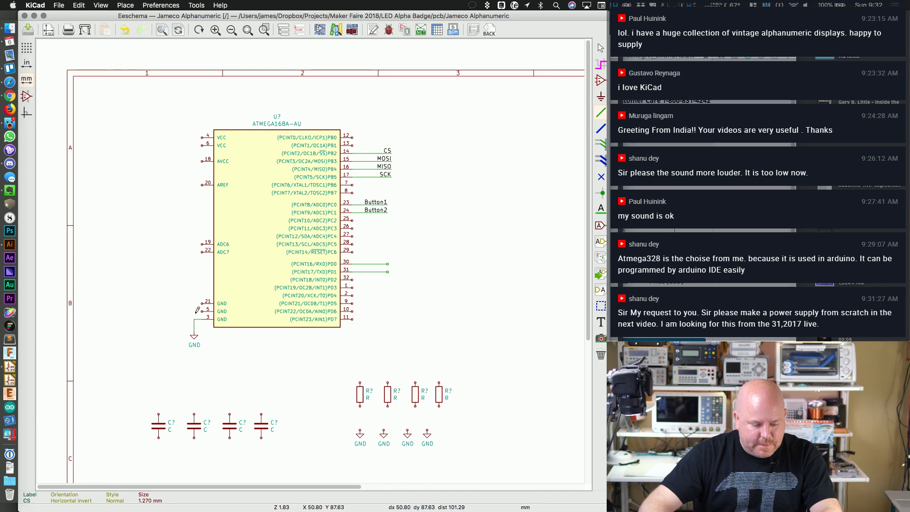
click(194, 312)
click(193, 319)
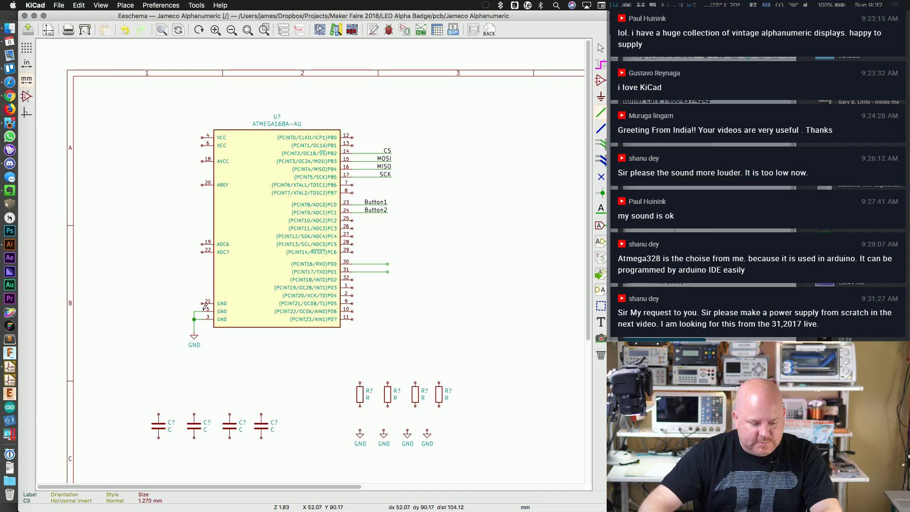
click(194, 303)
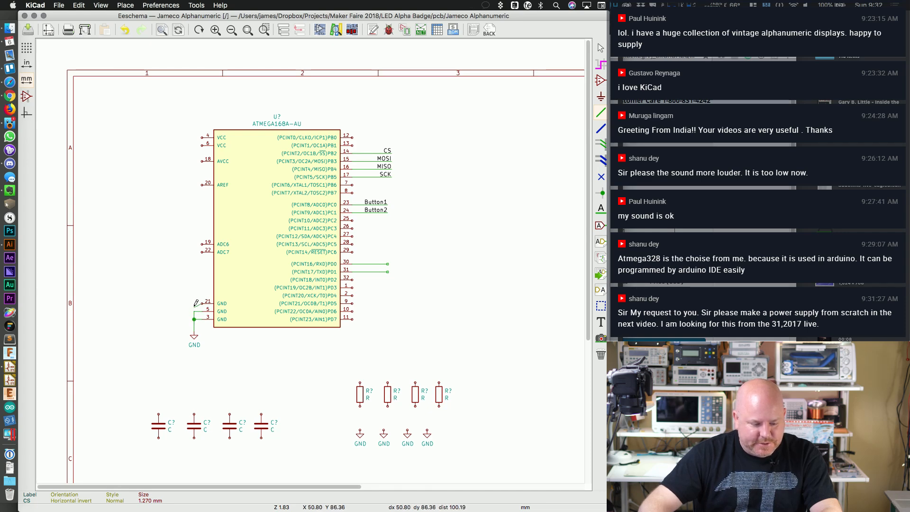
click(194, 311)
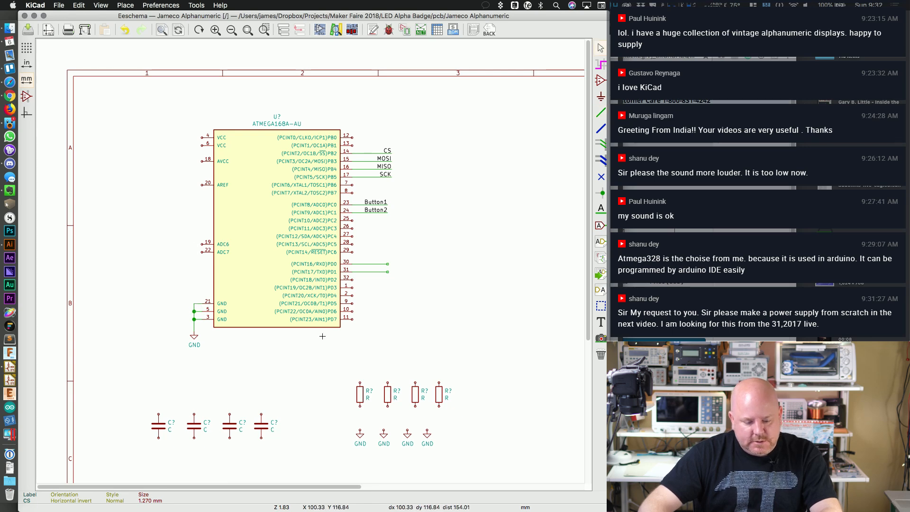
Step: Start adding a power symbol and search the symbol chooser for VCC
click(600, 96)
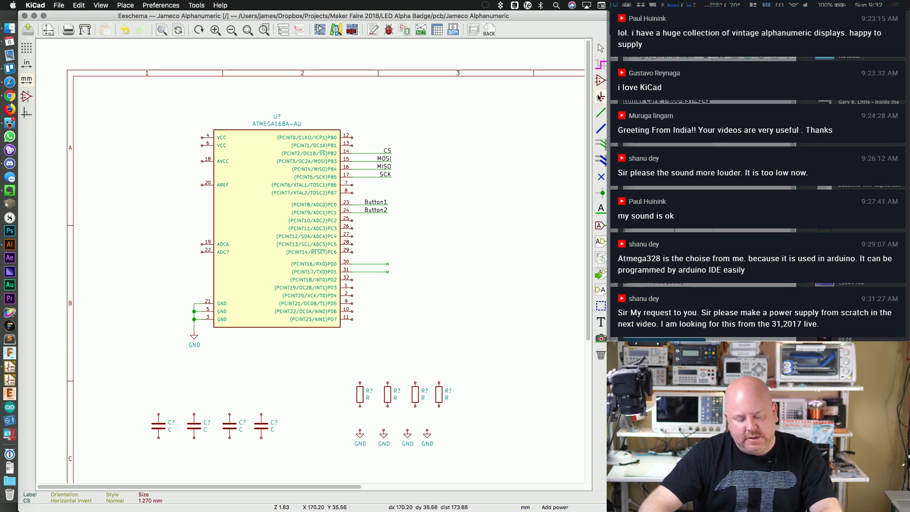
click(314, 215)
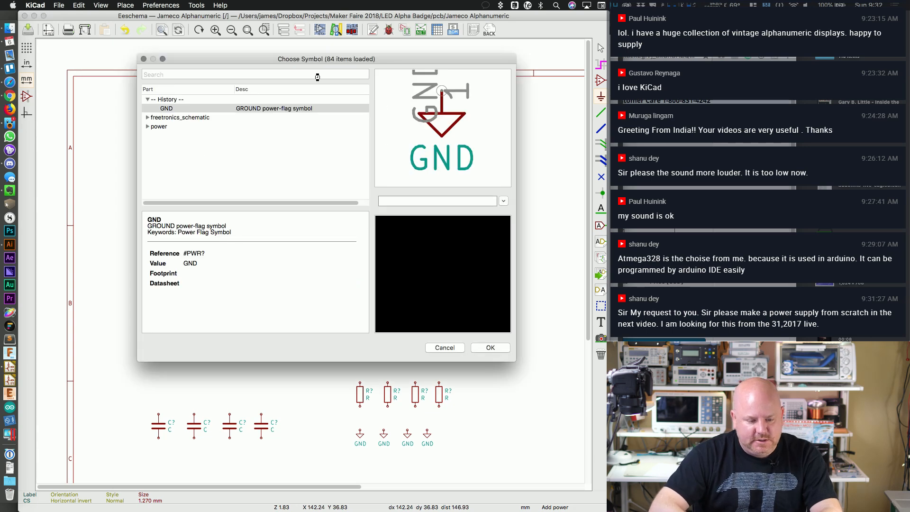
text(VCC)
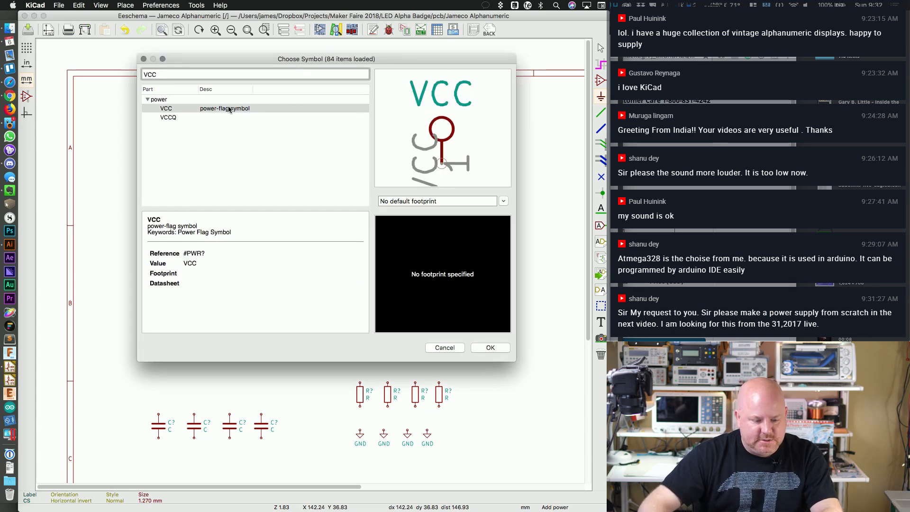
click(197, 119)
click(198, 76)
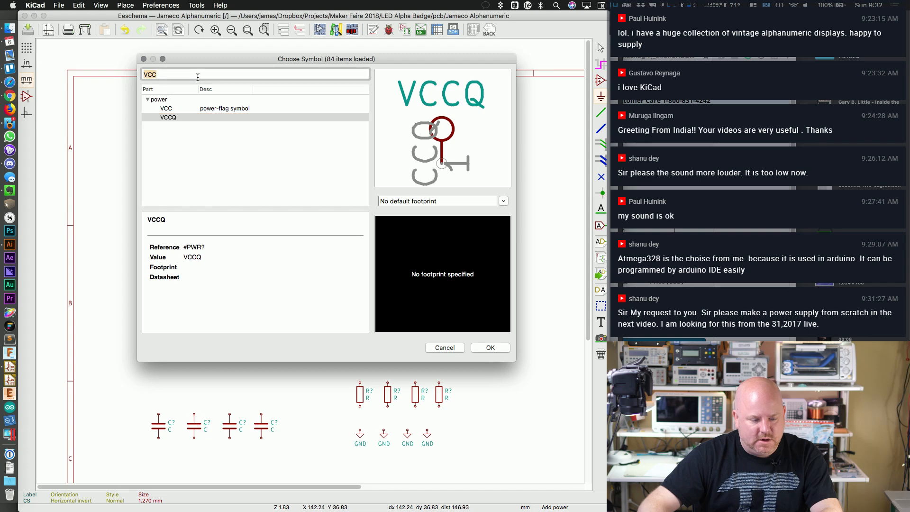
Step: Filter the power symbols by V and examine the available voltage symbols one by one
key(BackSpace)
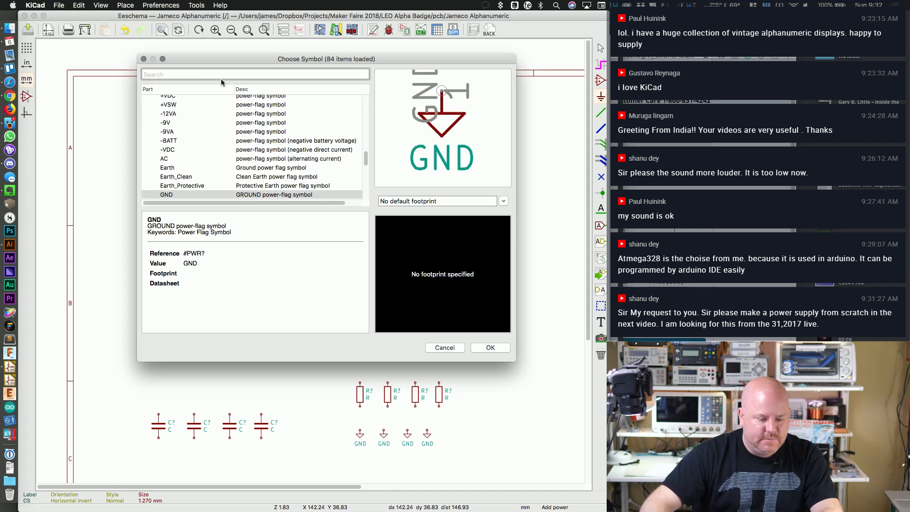
text(V)
click(147, 117)
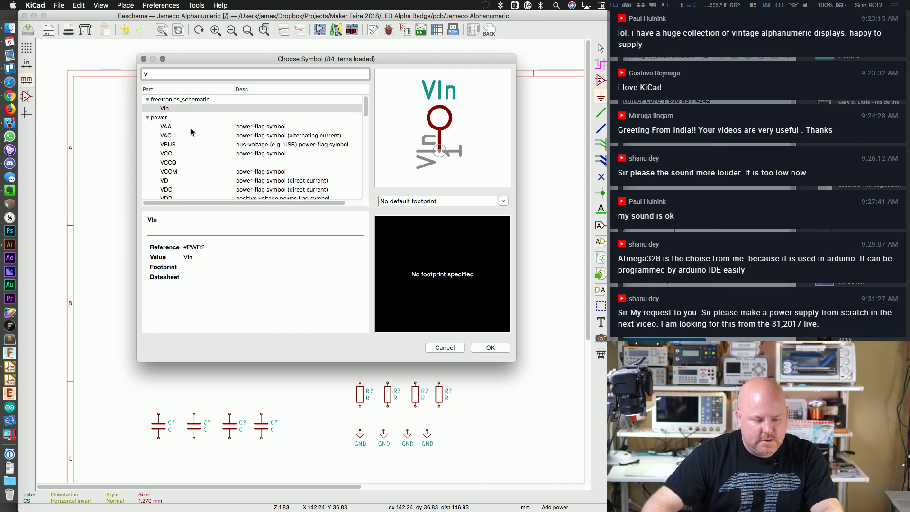
click(188, 126)
key(Down)
key(Down)
key(Down)
key(Up)
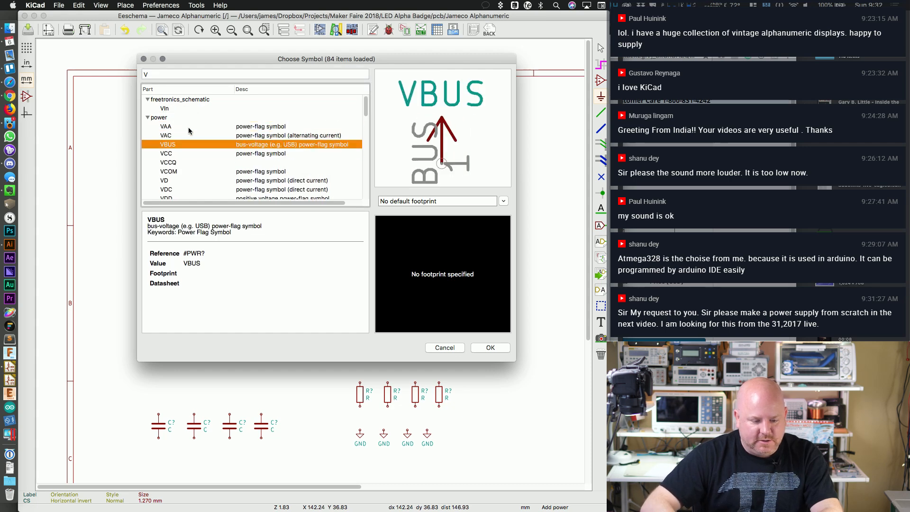
key(Down)
key(Down)
key(Down)
key(Down)
key(Down)
key(Down)
key(Down)
key(Down)
key(Down)
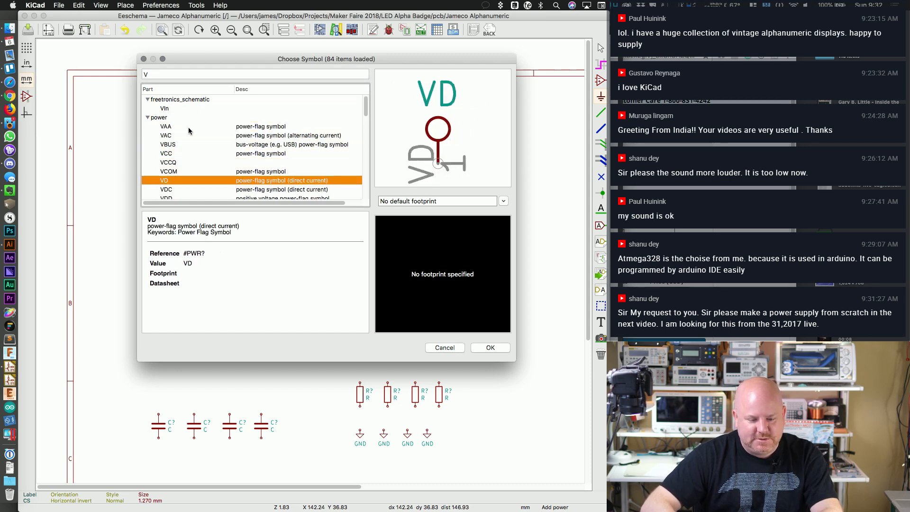
key(Down)
key(Down)
key(Up)
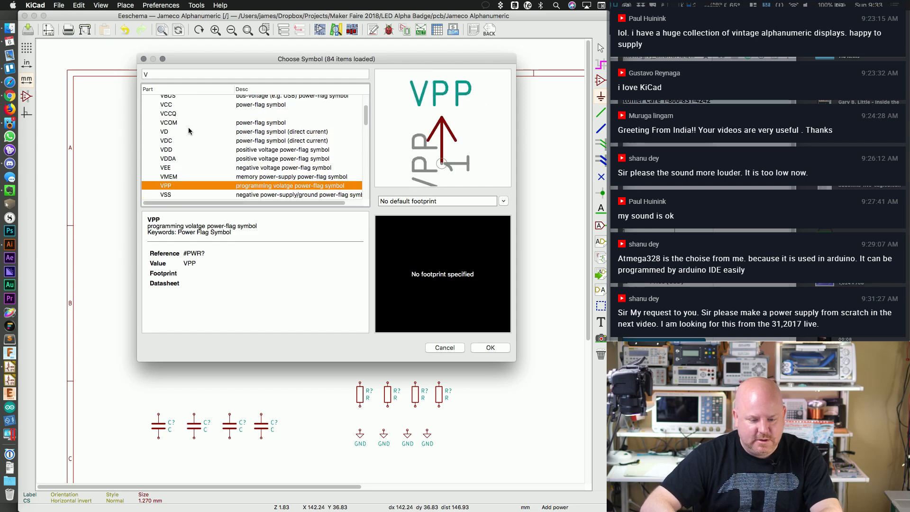
key(Down)
key(Down)
key(Down)
key(Down)
key(Down)
key(Down)
key(Down)
key(Down)
key(Down)
key(Down)
key(Down)
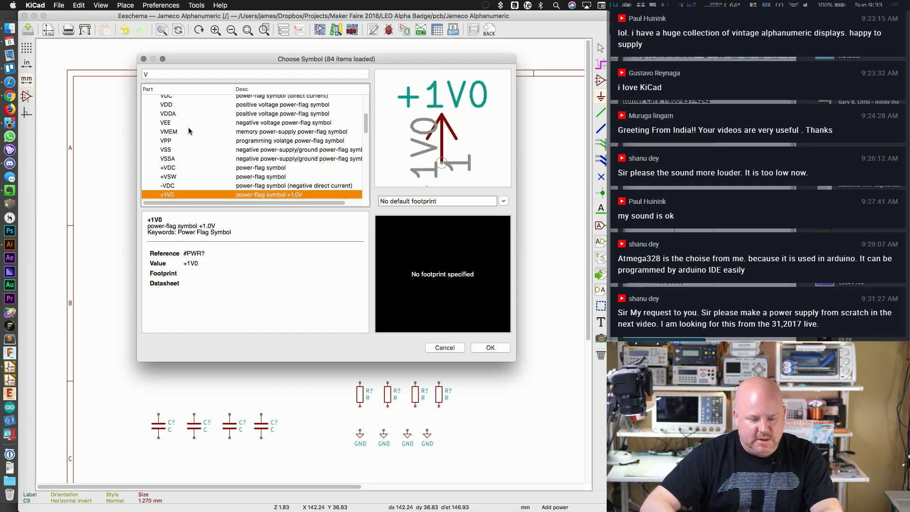
Step: Choose the VCC power symbol and place it just above and outside the ATmega's VCC pins
text(CC)
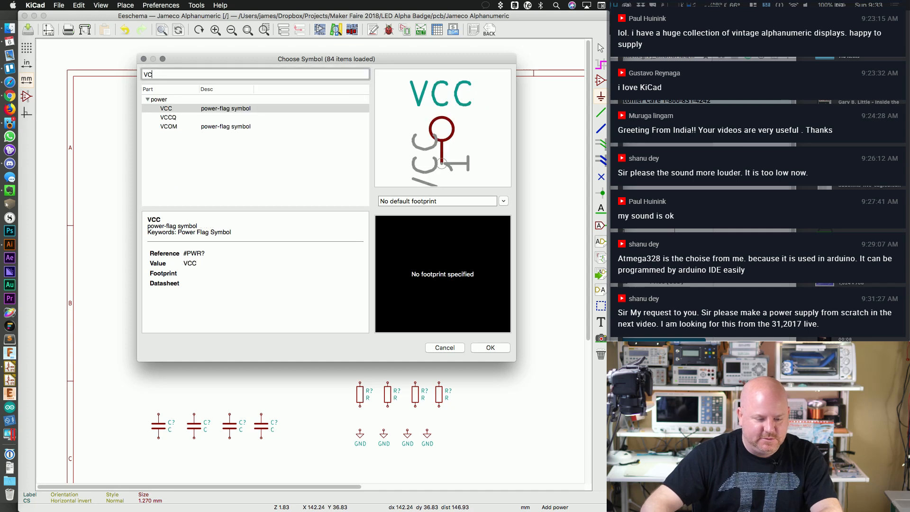
double_click(183, 110)
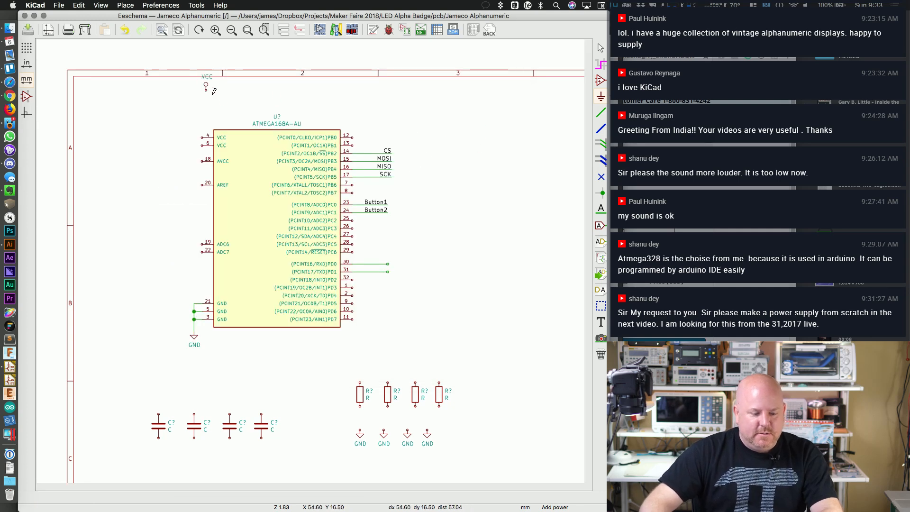
click(190, 118)
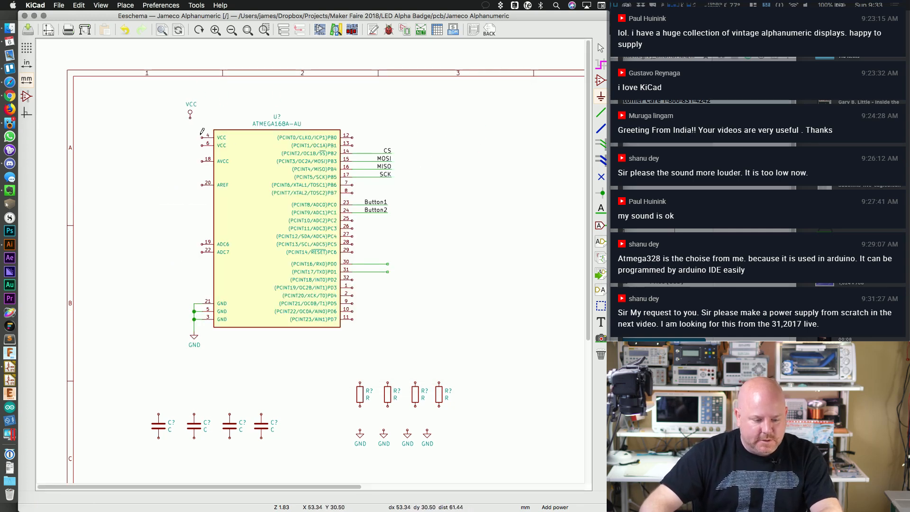
Step: Move the VCC symbol closer to the ATmega's VCC pins, in line with the GND symbol below
key(w)
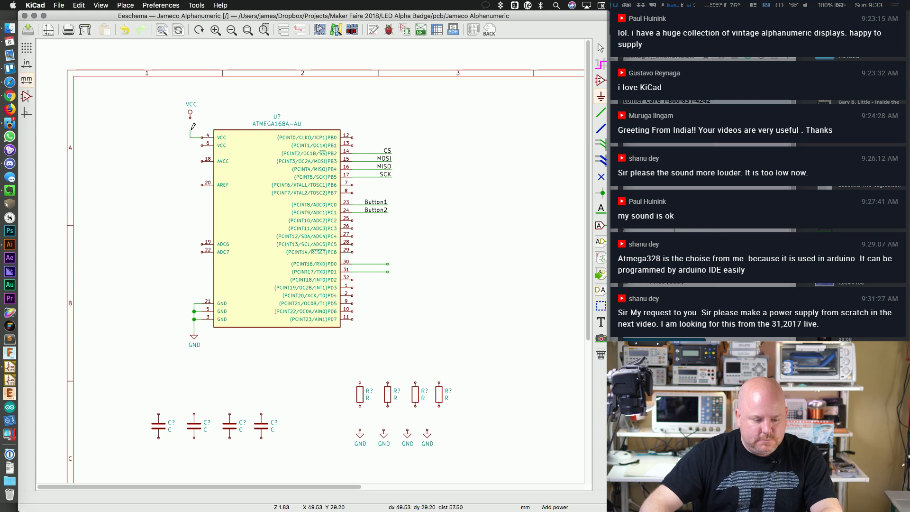
key(Escape)
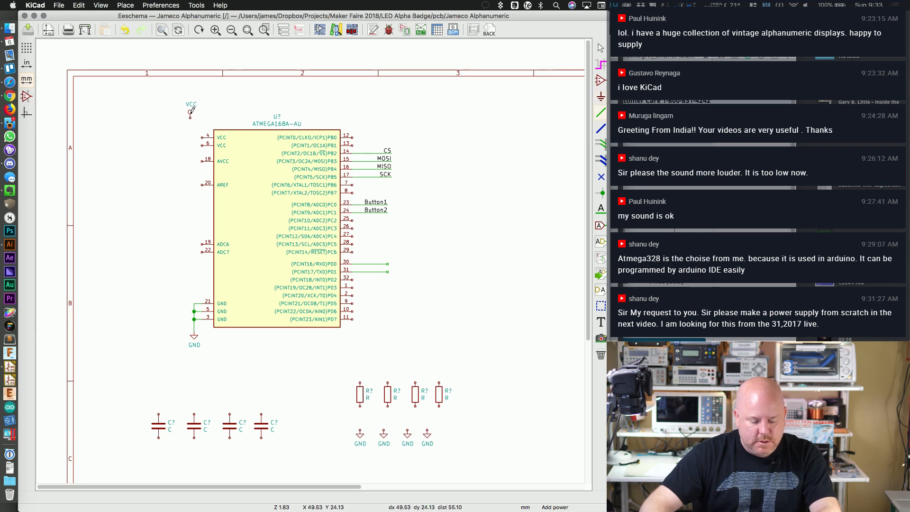
key(m)
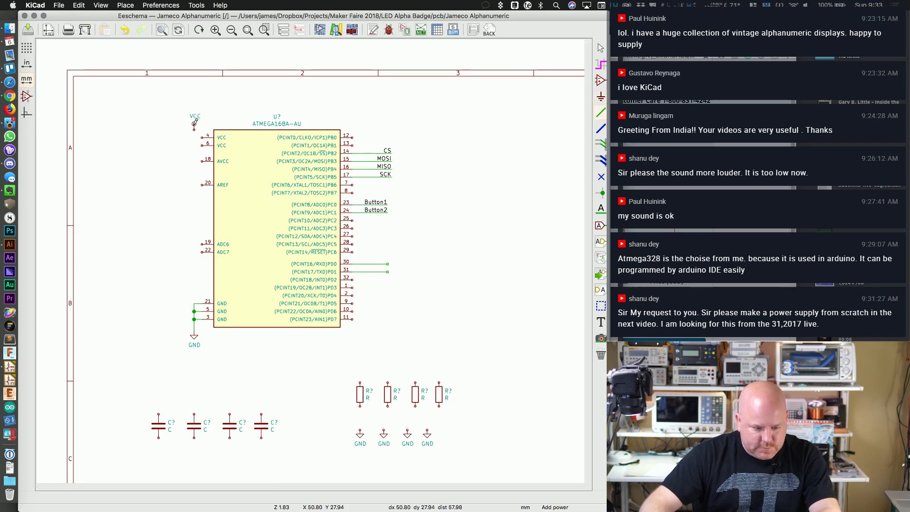
click(195, 123)
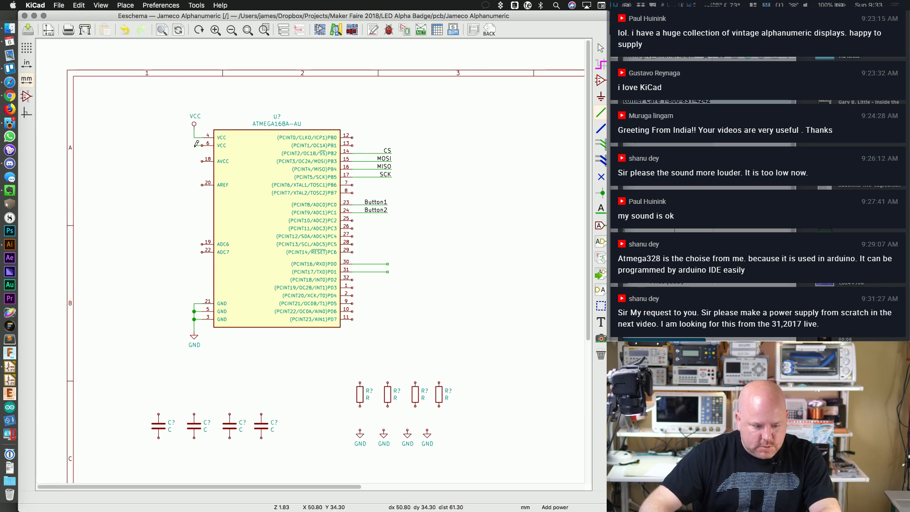
Step: Wire the ATmega's VCC pins 4 and 6 and AVCC pin 18 together and up to the VCC symbol
click(195, 137)
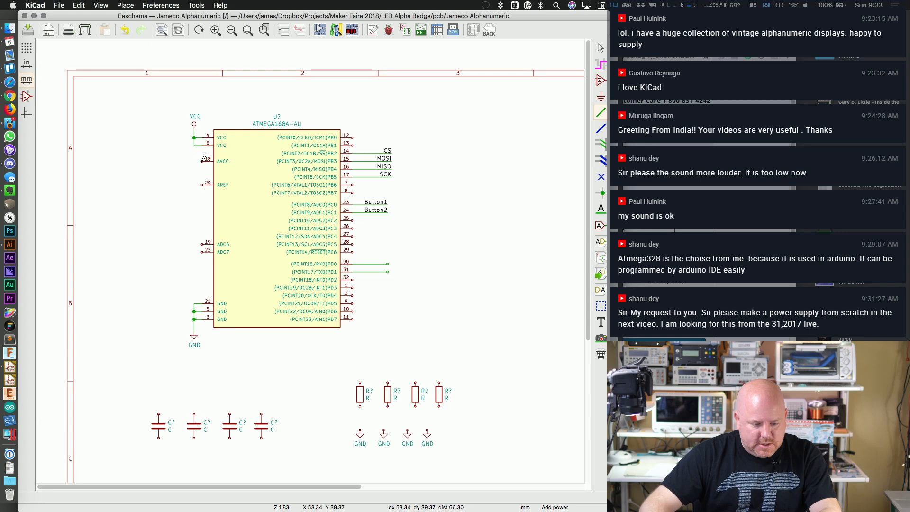
click(194, 145)
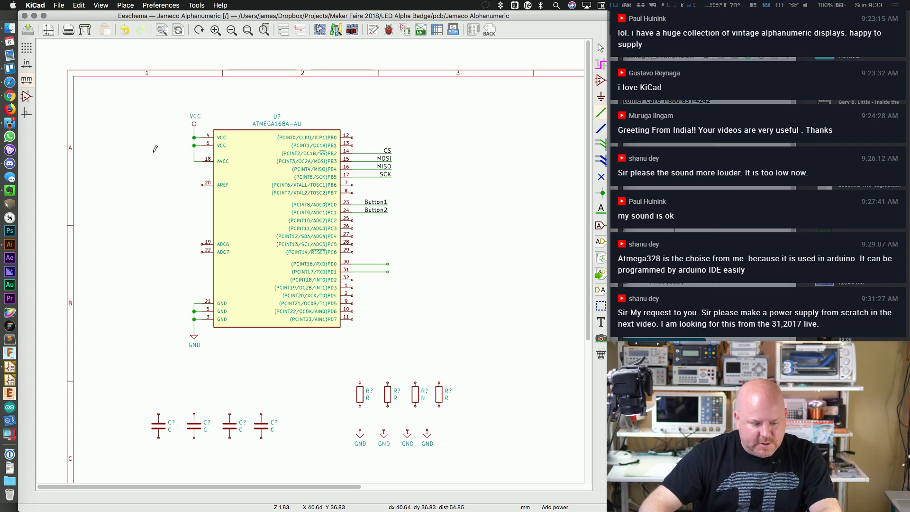
key(Escape)
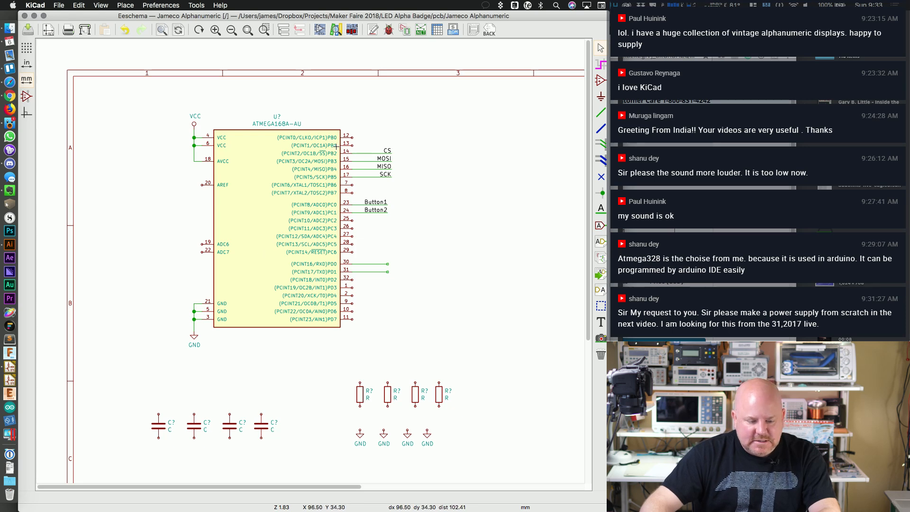
Step: Copy the Button1 label onto the wires of pins 30 and 31, and rename the pin 30 label as 328_RX
key(c)
click(388, 265)
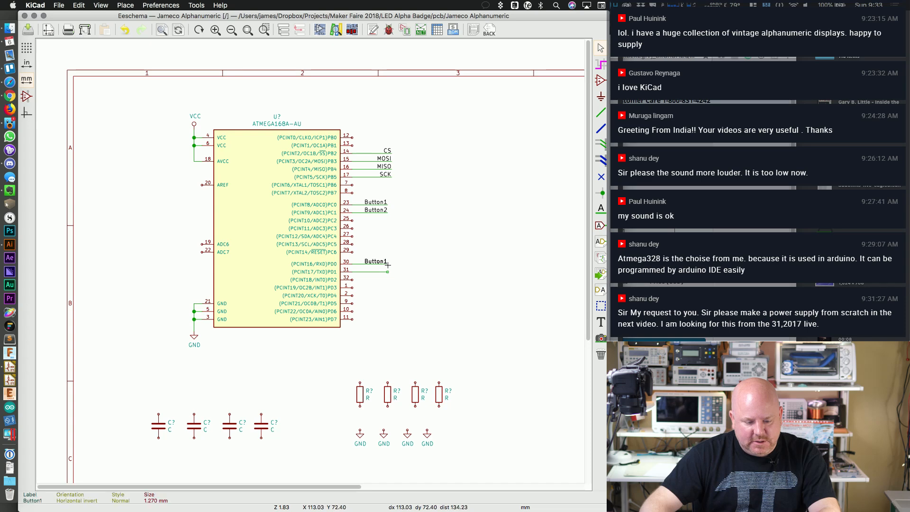
key(e)
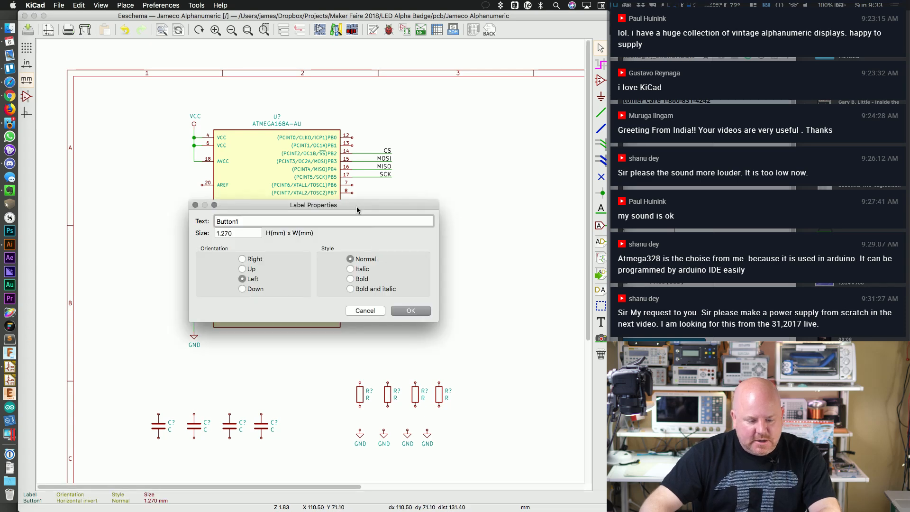
drag(357, 210, 372, 287)
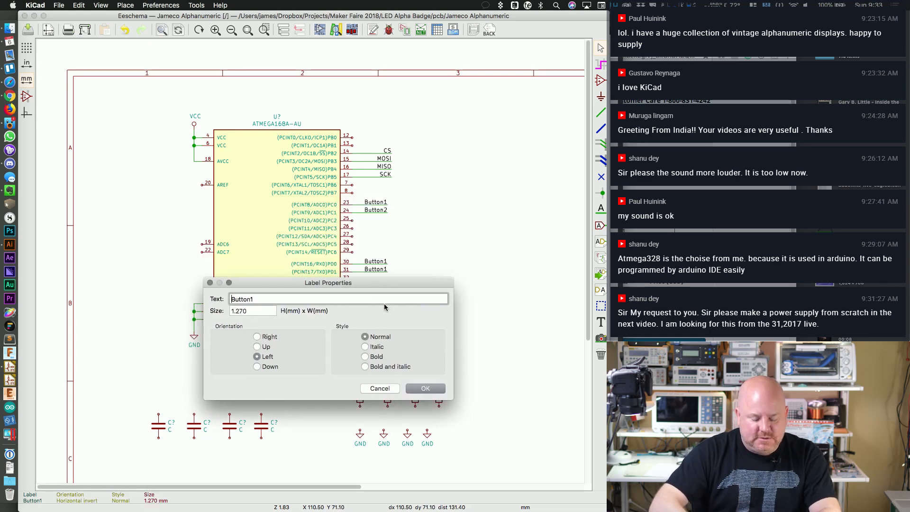
key(super+a)
text(32)
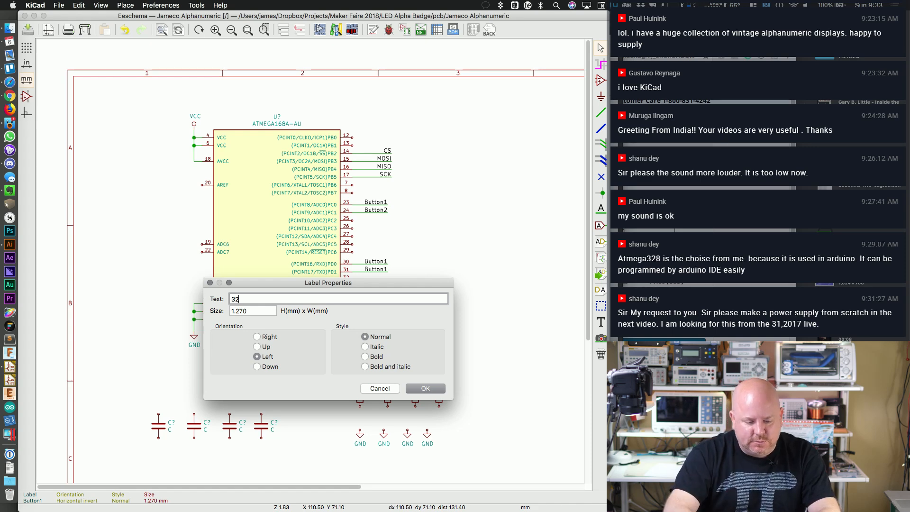
text(8_)
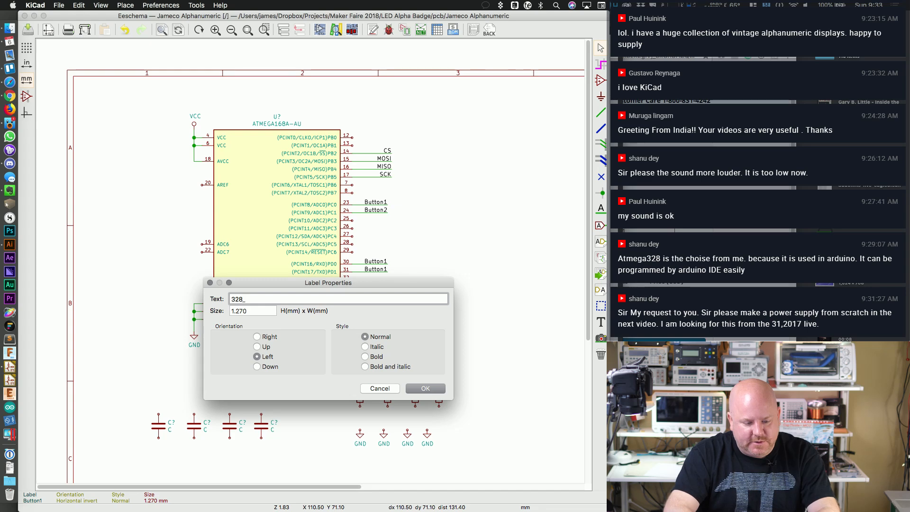
text(RX)
key(Return)
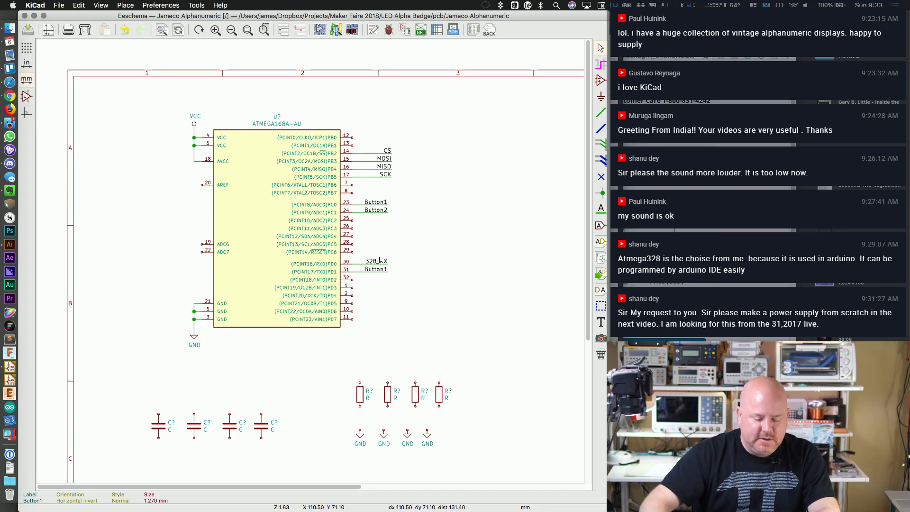
Step: Rename the copied label on the ATmega's pin 31 wire as 328_TX
click(379, 273)
click(398, 294)
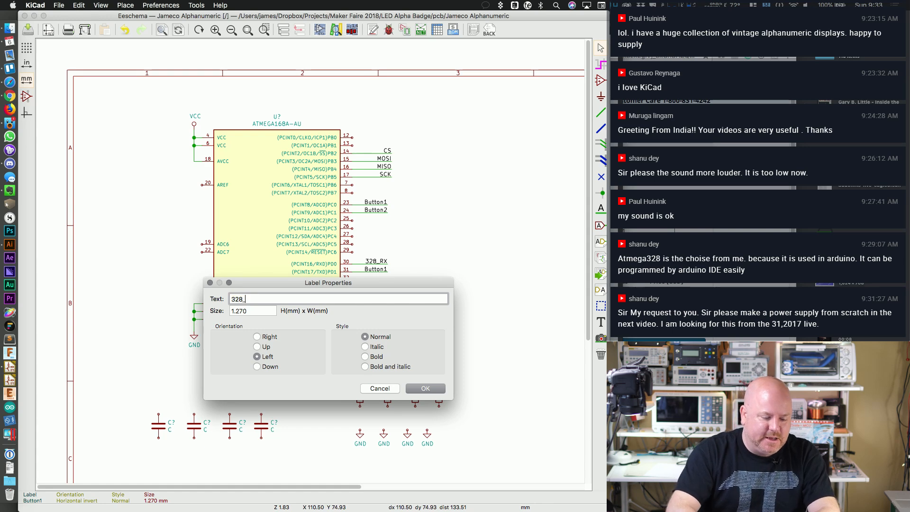
text(328_TX)
key(Return)
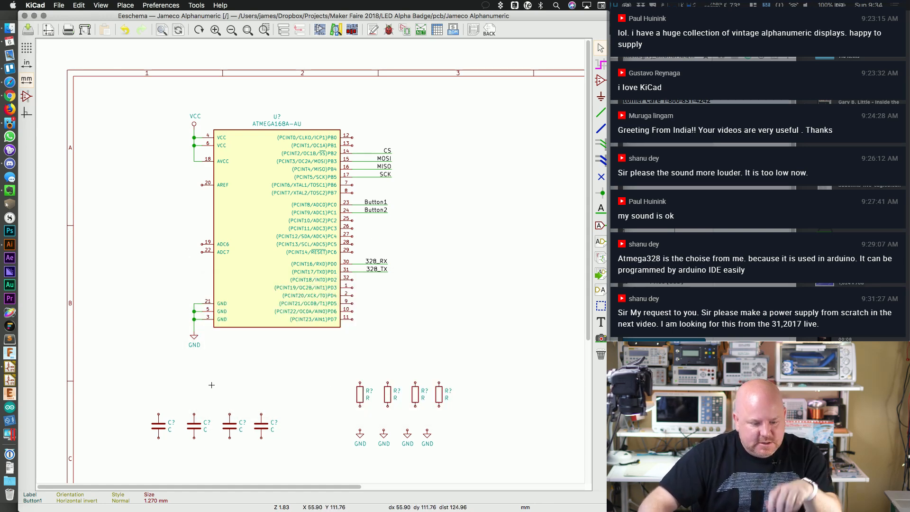
Step: Move the first capacitor of the spare row up beside the ATmega's VCC pins
click(161, 428)
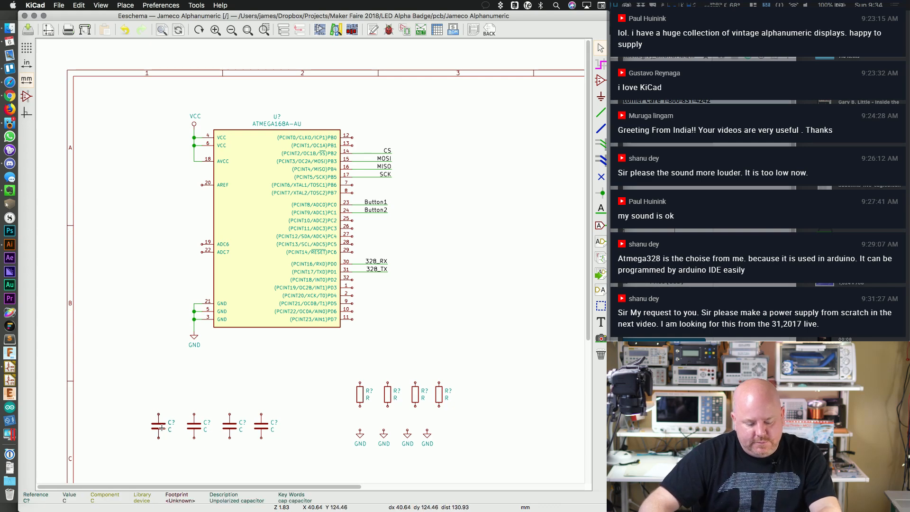
key(m)
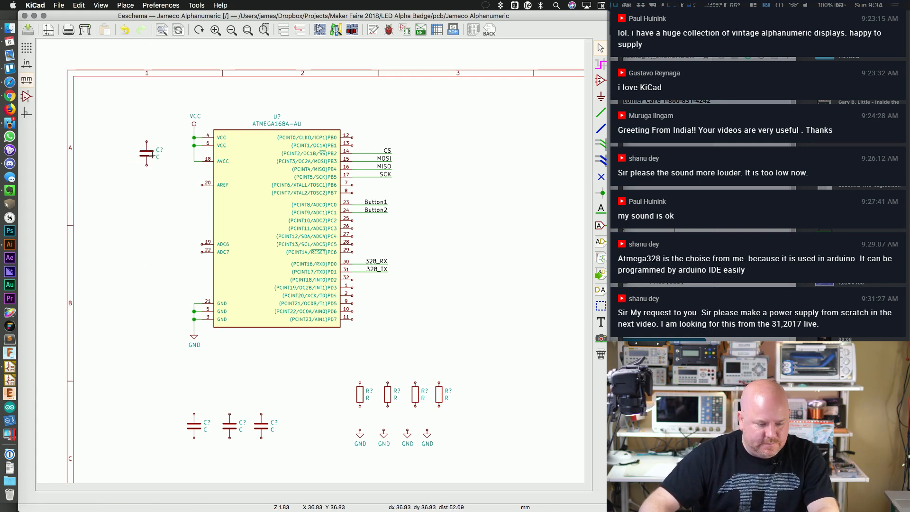
click(147, 149)
Step: Add a custom field to the moved capacitor's properties and set its value to 10uF
key(e)
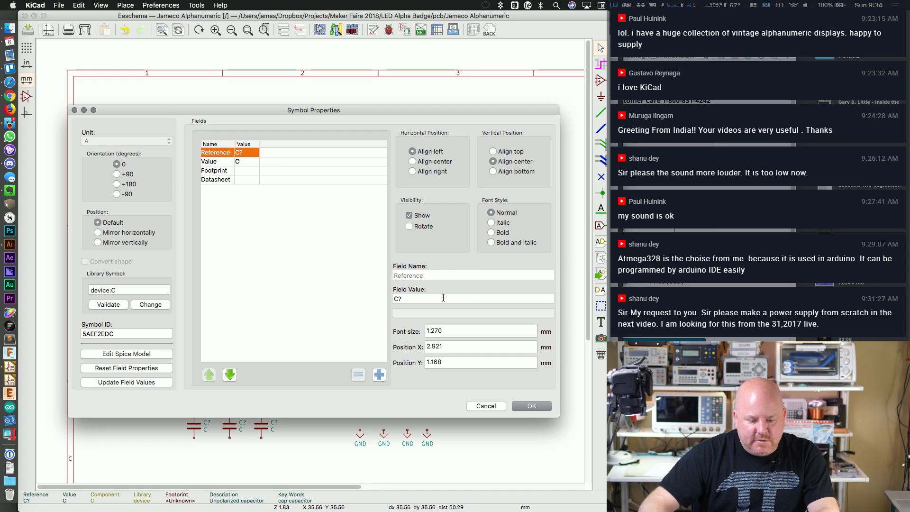
click(232, 180)
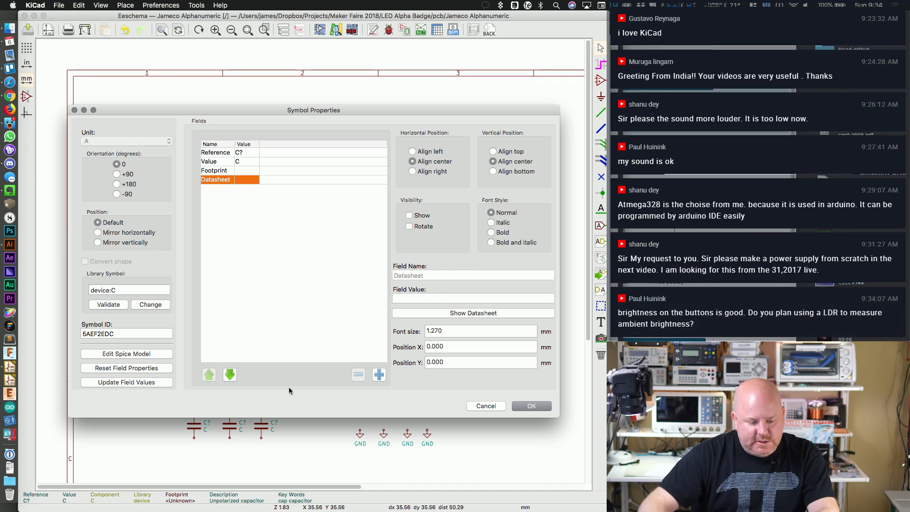
click(379, 375)
click(240, 171)
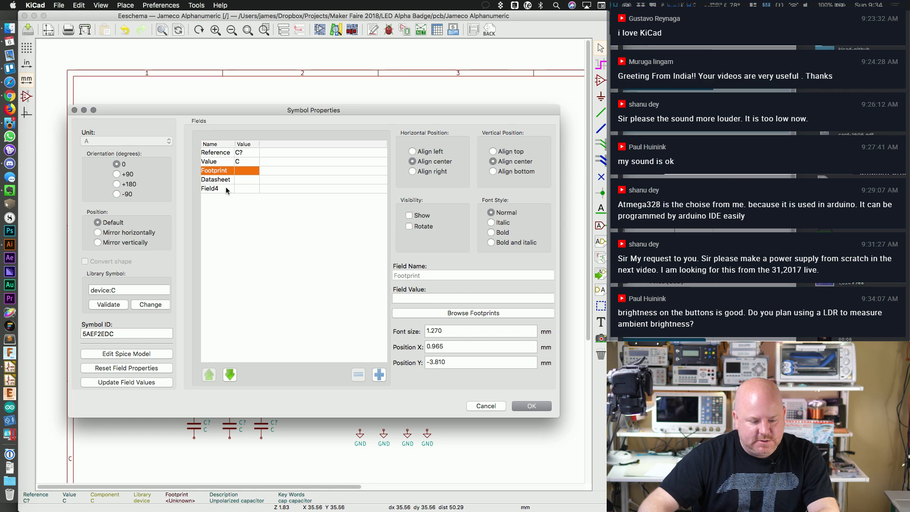
click(216, 161)
click(403, 297)
text(1uF)
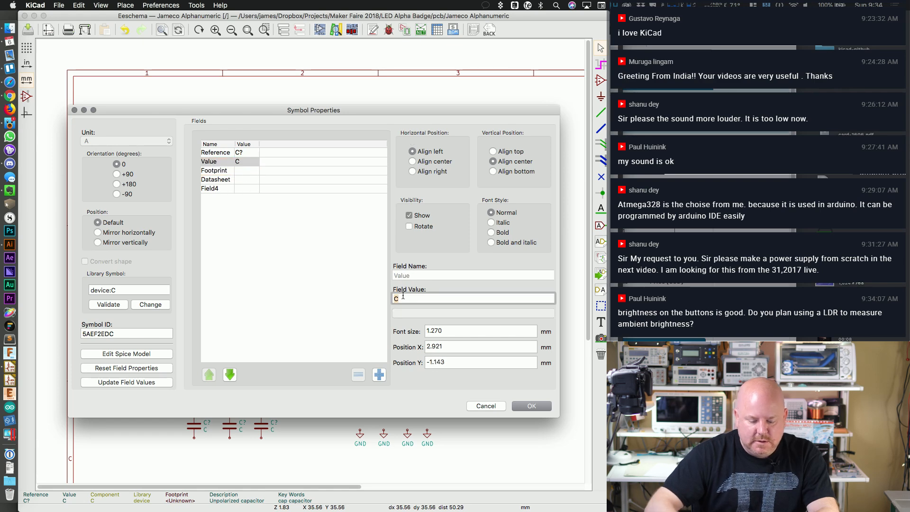
key(BackSpace)
key(BackSpace)
key(BackSpace)
text(10uF)
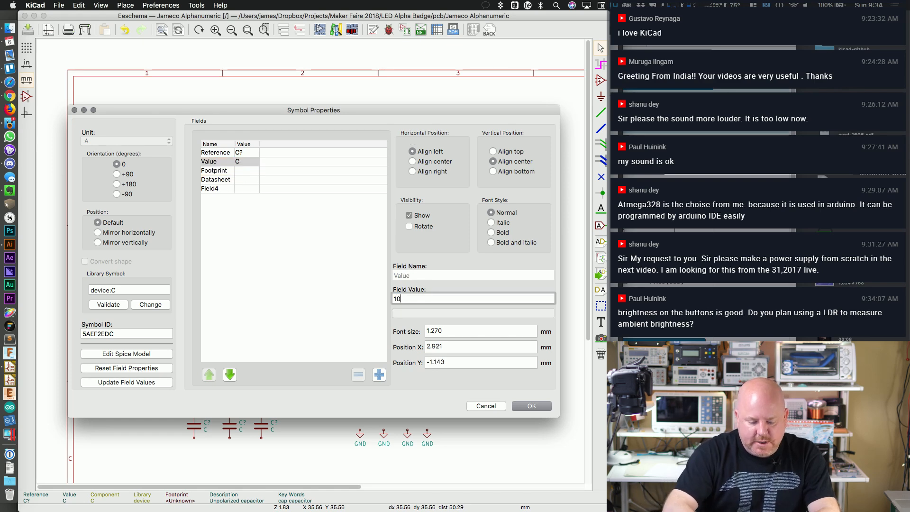
Step: Name the capacitor's new custom field MFN and decline its removal while it is still empty
click(222, 181)
click(217, 188)
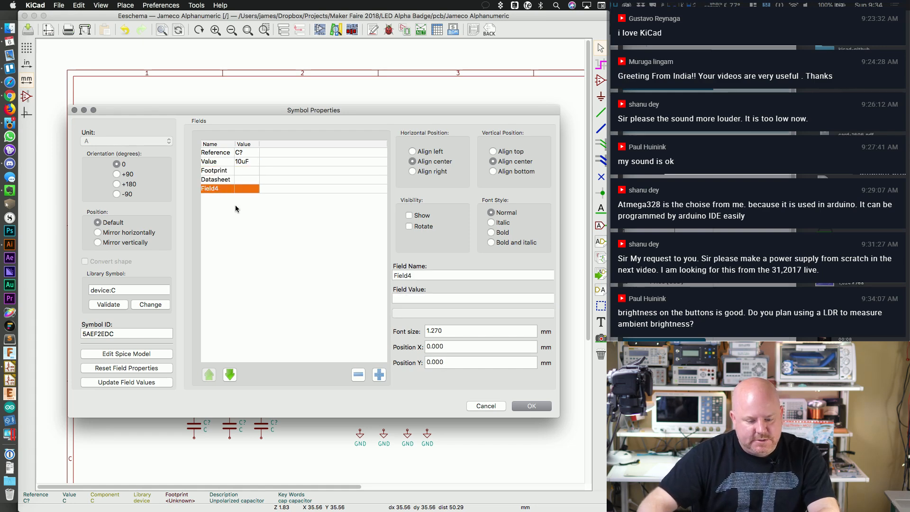
click(427, 275)
text(MFN)
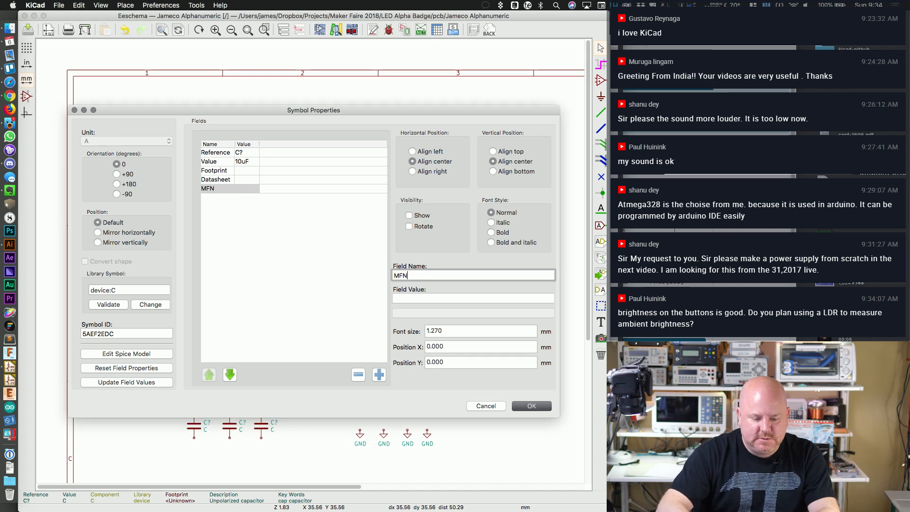
key(Return)
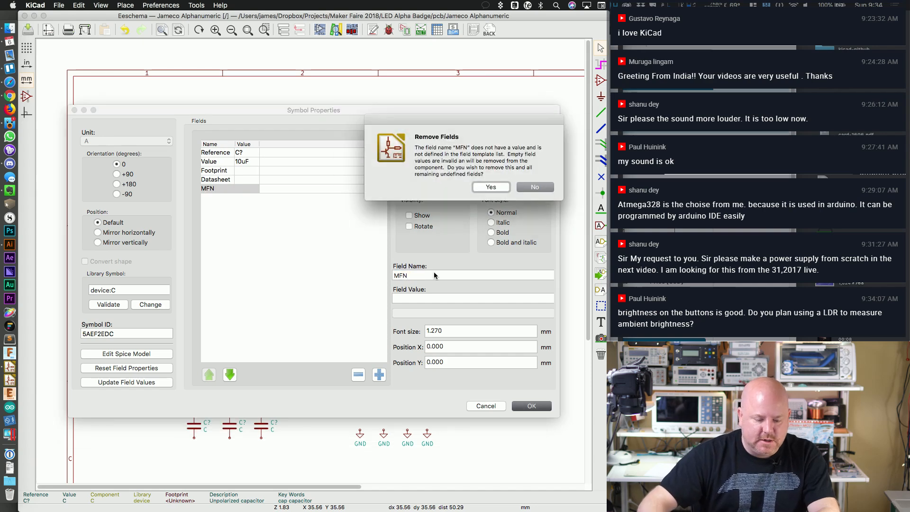
click(531, 189)
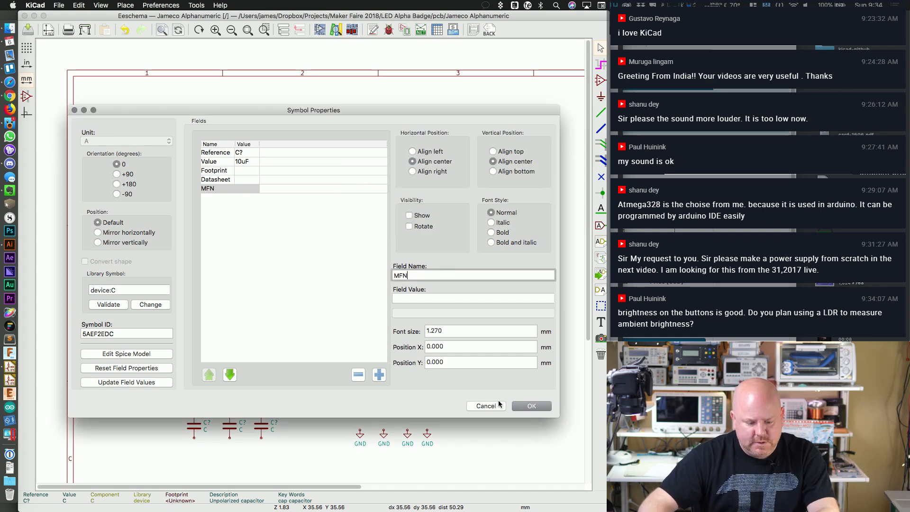
click(526, 406)
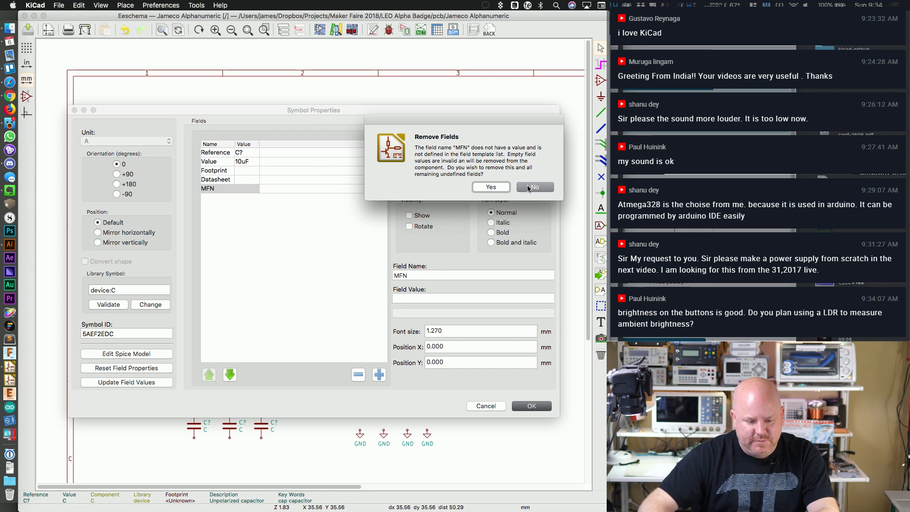
click(530, 187)
Step: Set the capacitor's MFN field to C0805C106K9PAC and apply the symbol properties
click(251, 188)
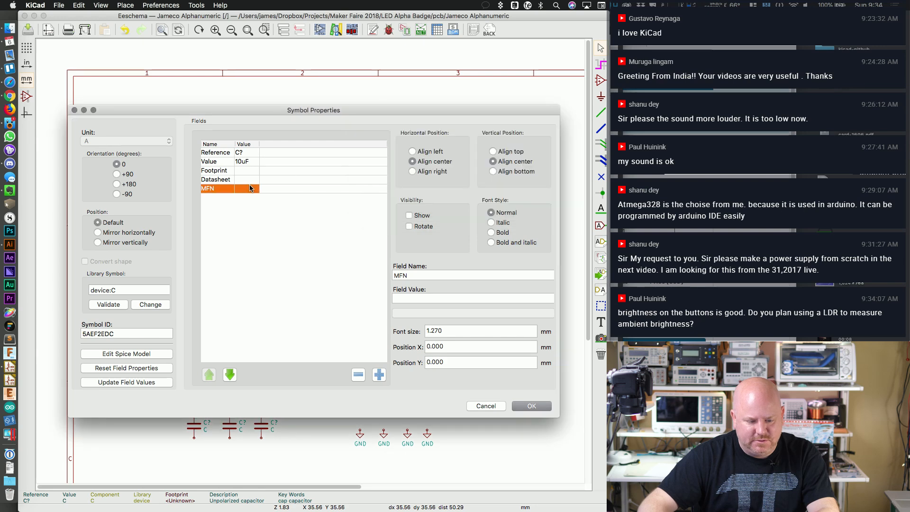
click(411, 294)
text(C0805C)
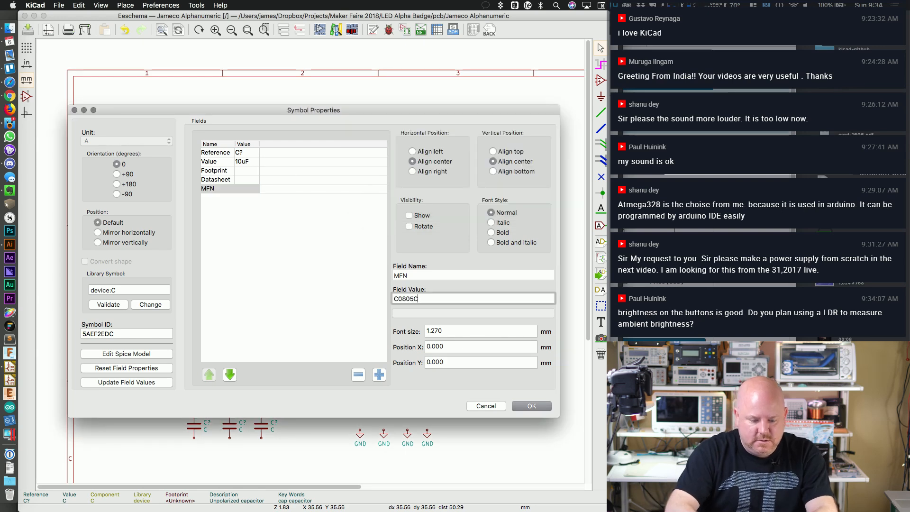
text(106K)
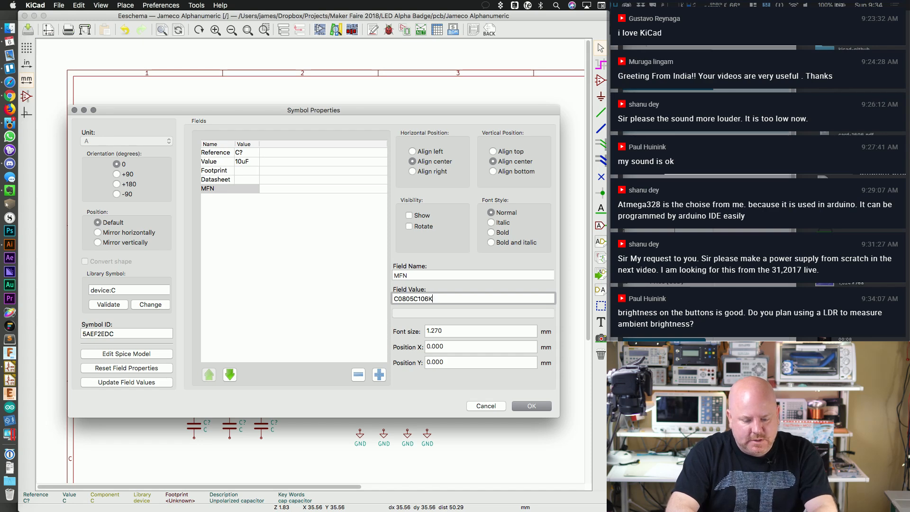
text(9PAC)
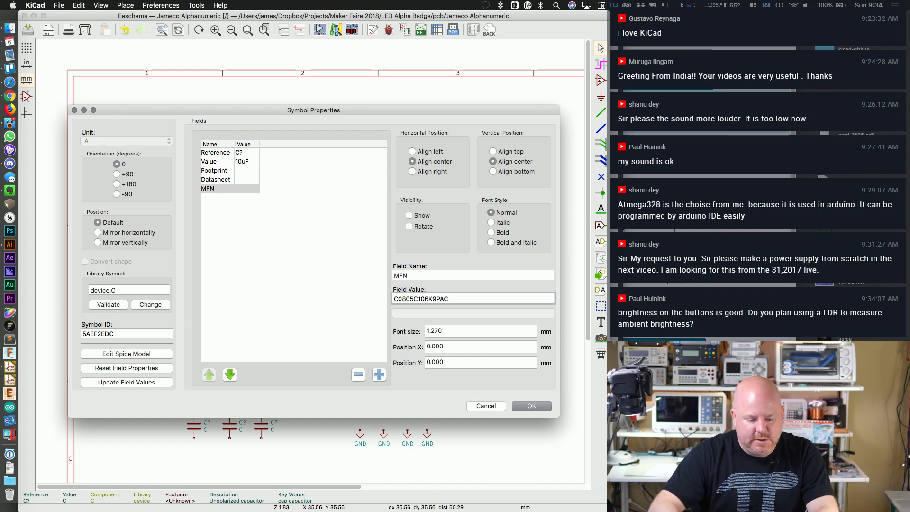
click(542, 406)
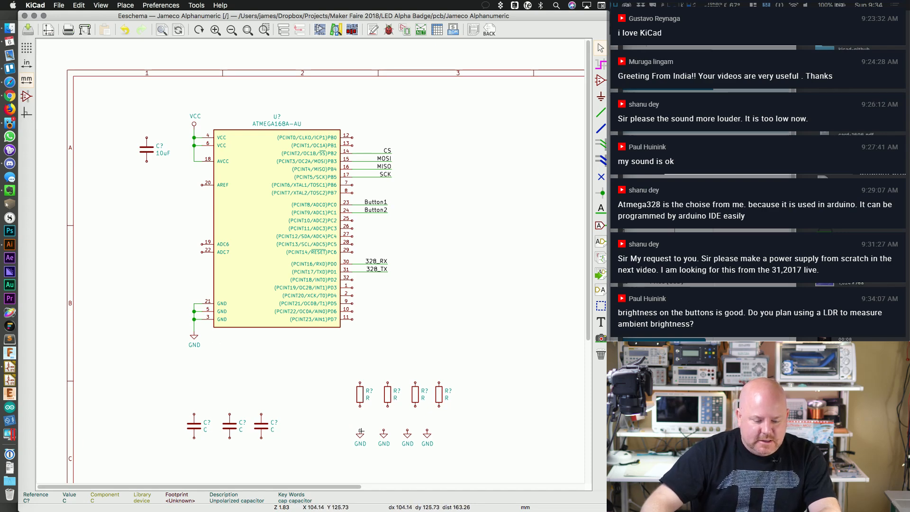
Step: Copy a GND symbol onto the lower pin of the 10uF capacitor and a VCC symbol onto its upper pin
key(c)
click(147, 162)
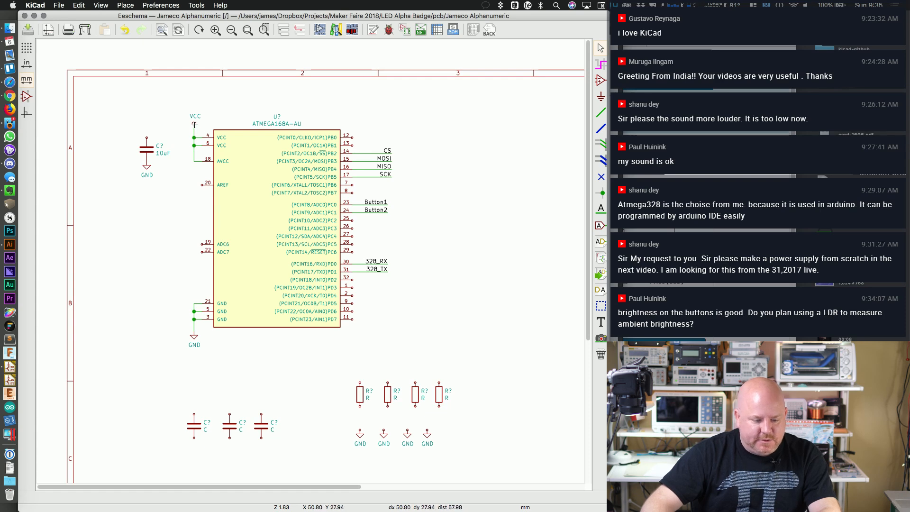
key(c)
click(147, 128)
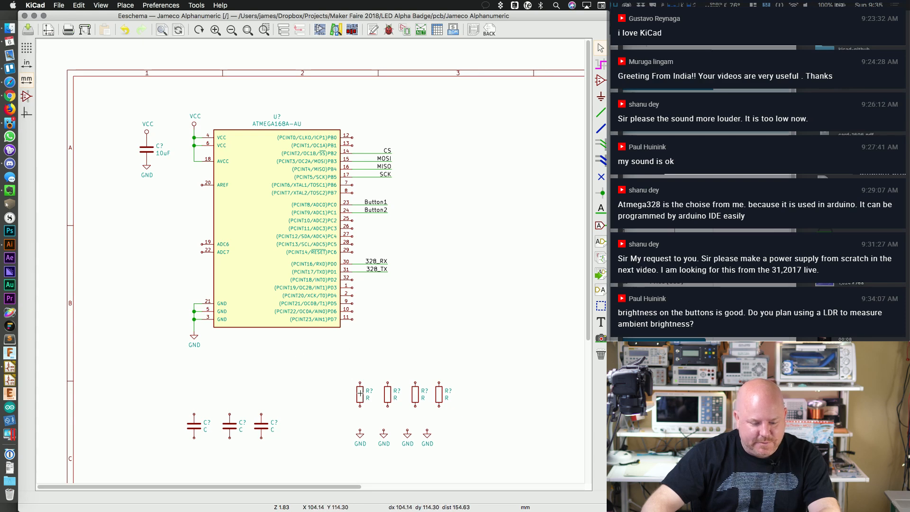
Step: Copy the first of the four spare resistors into the open area left of the ATmega
key(c)
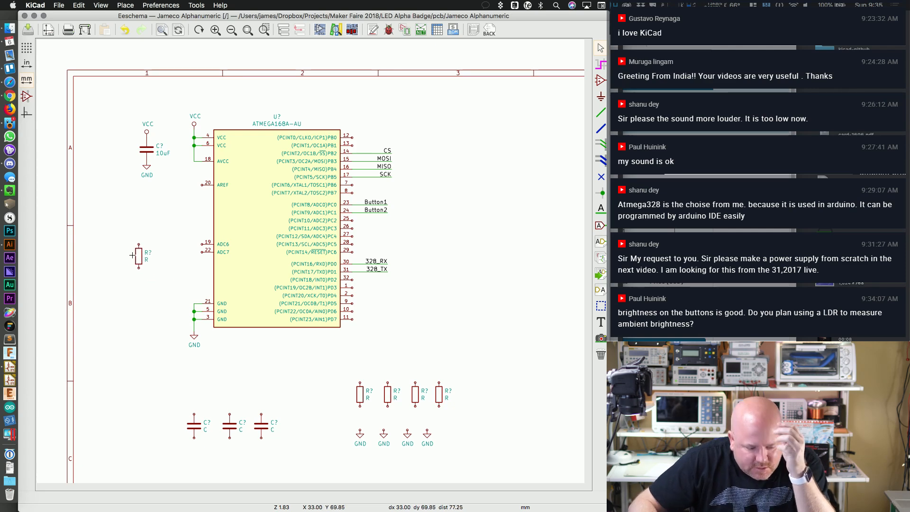
click(134, 229)
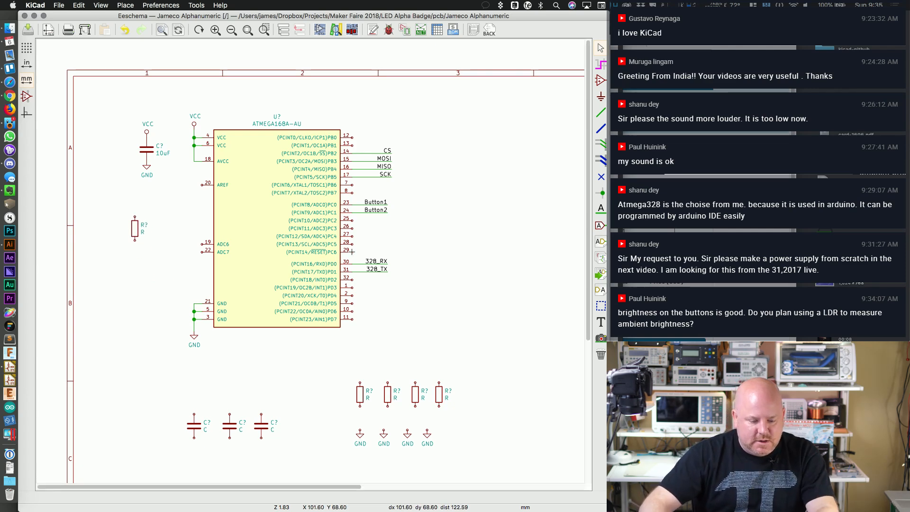
Step: Draw a short wire from the ATmega's pin 29 and copy the Button2 label onto its end
key(w)
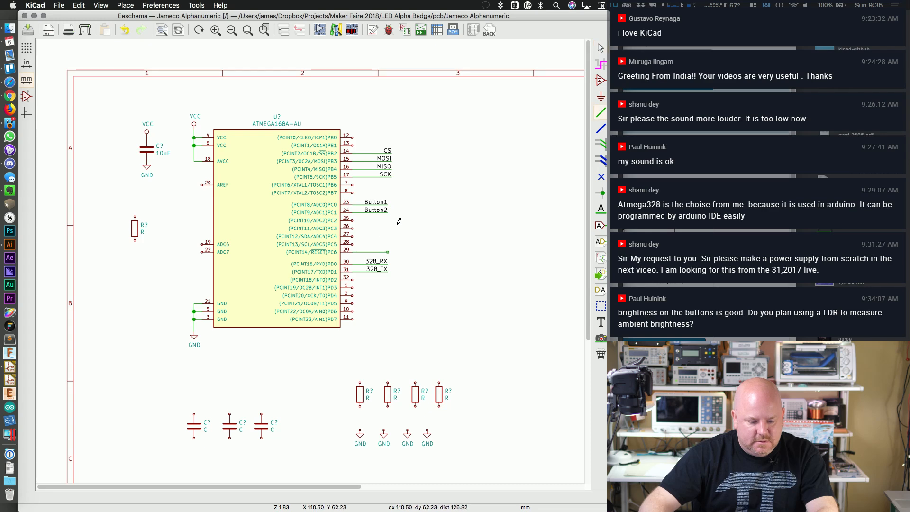
key(Escape)
key(c)
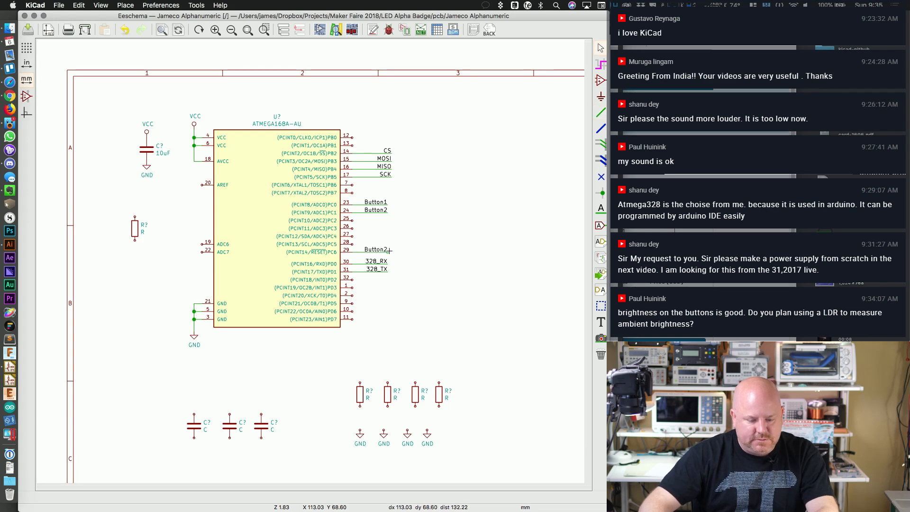
click(388, 252)
Step: Undo the rotation of the label copied onto pin 29's wire and change its text to RESET
key(e)
double_click(319, 298)
key(r)
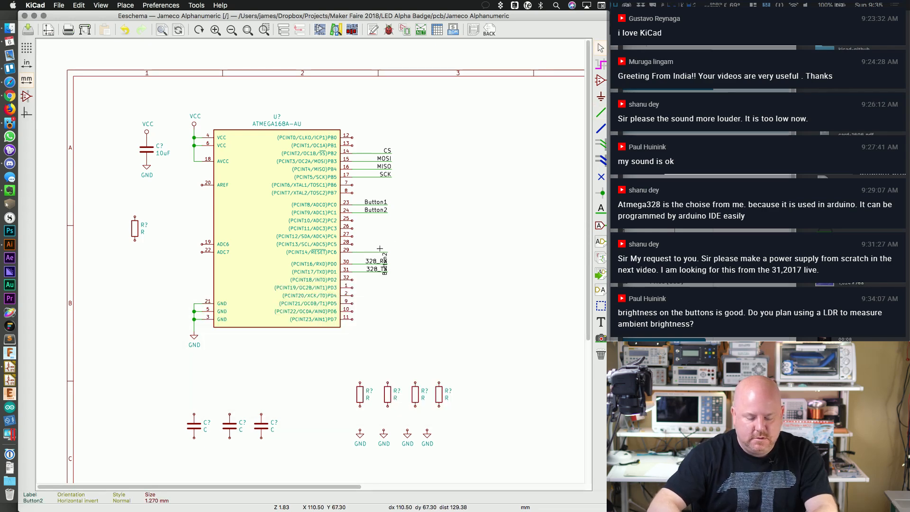
key(super+z)
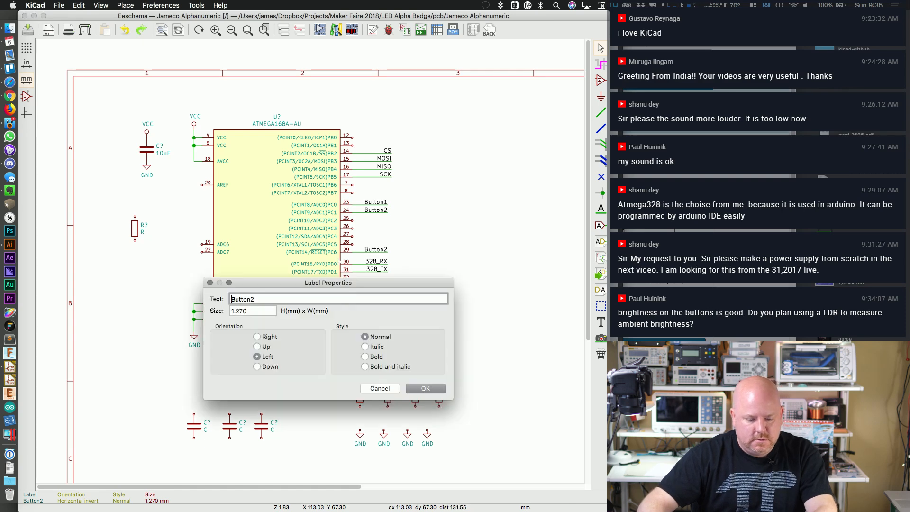
text(e)
text(RESET)
key(Return)
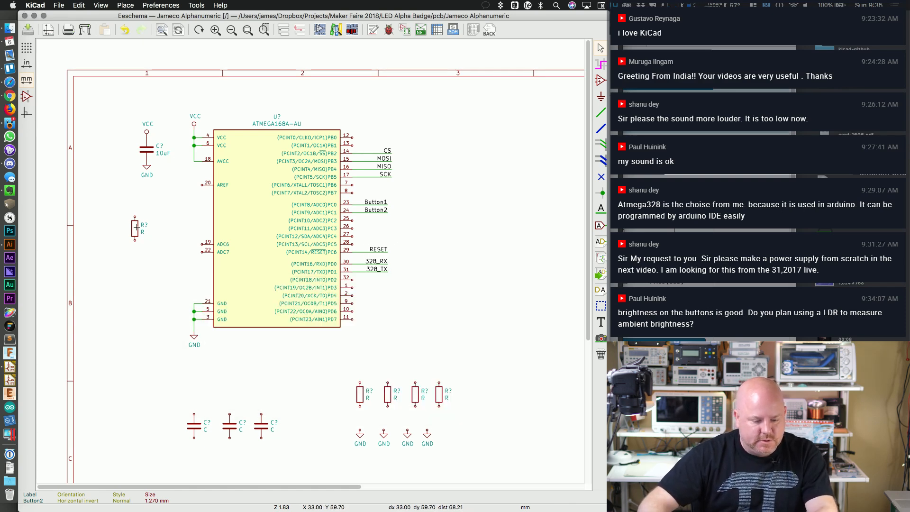
Step: Move the copied resistor beside the 10uF capacitor and copy a VCC symbol onto its upper pin
key(m)
click(111, 156)
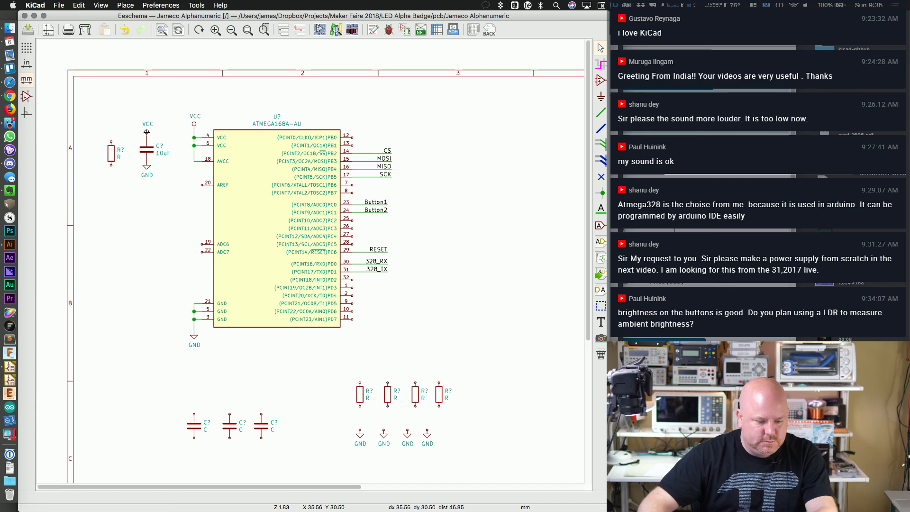
key(c)
click(112, 134)
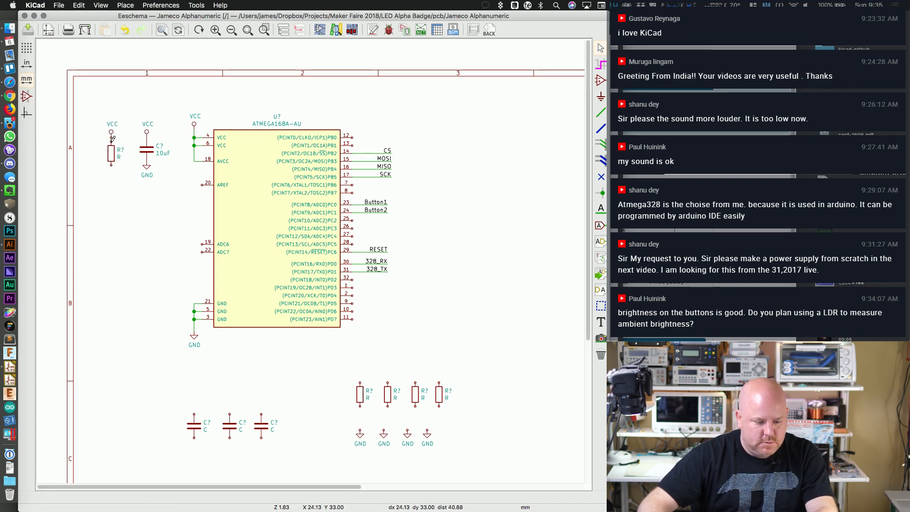
Step: Set the value of the resistor beside the 10uF capacitor to 100k
double_click(110, 158)
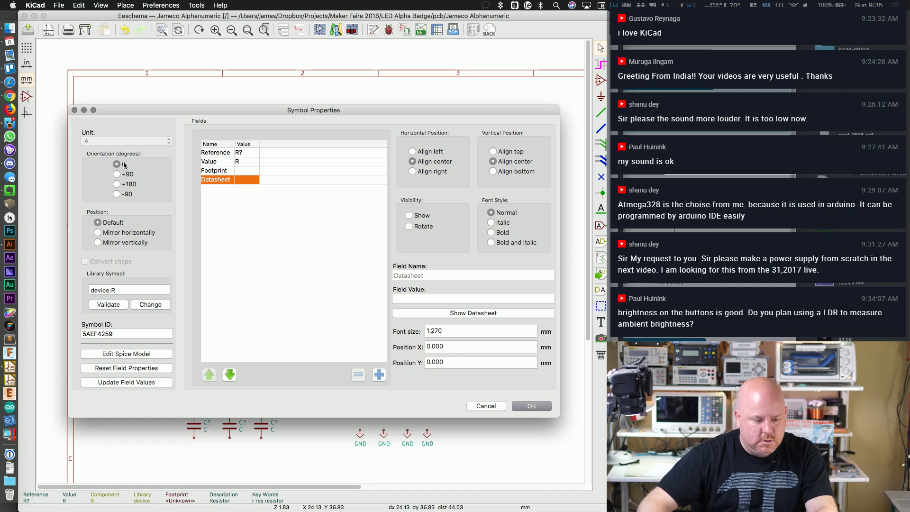
click(268, 171)
click(239, 161)
click(412, 298)
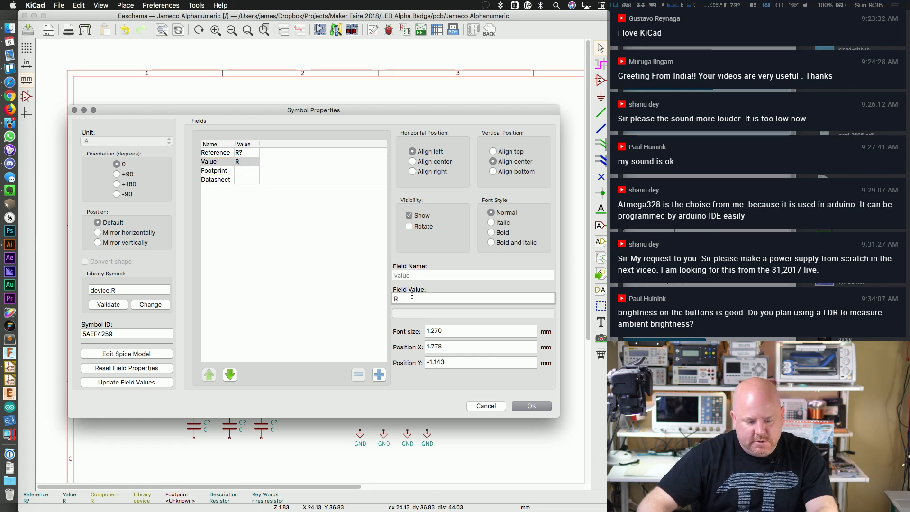
text(10)
key(BackSpace)
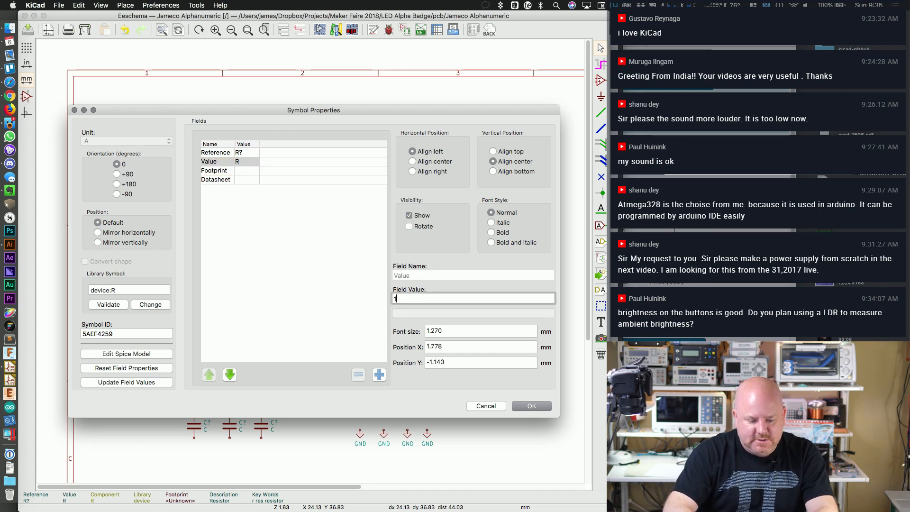
text(00k)
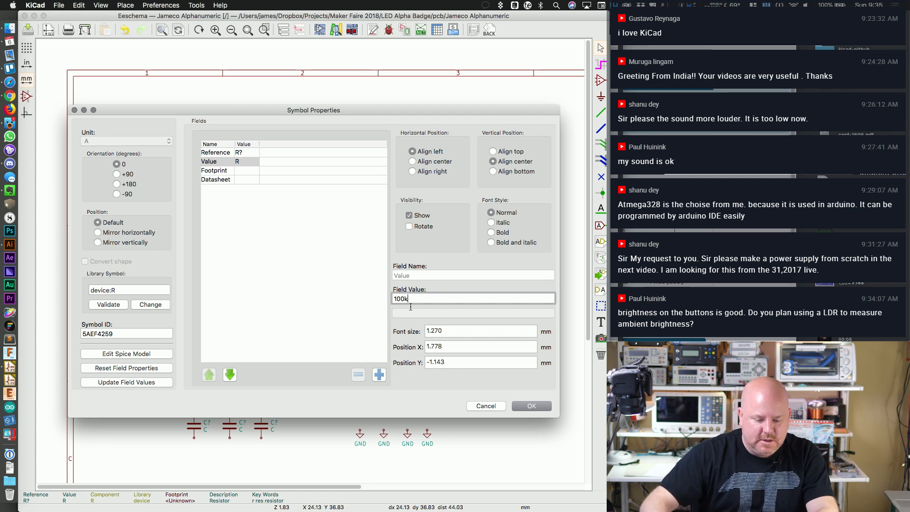
click(531, 406)
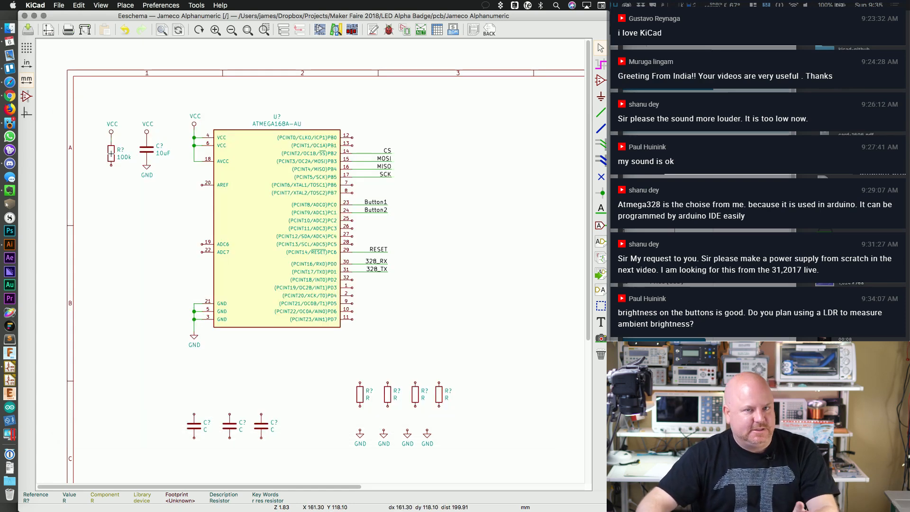
Step: Move the 100k resistor with its VCC symbol below the 10uF capacitor and wire its lower pin out to both sides
drag(95, 117, 131, 172)
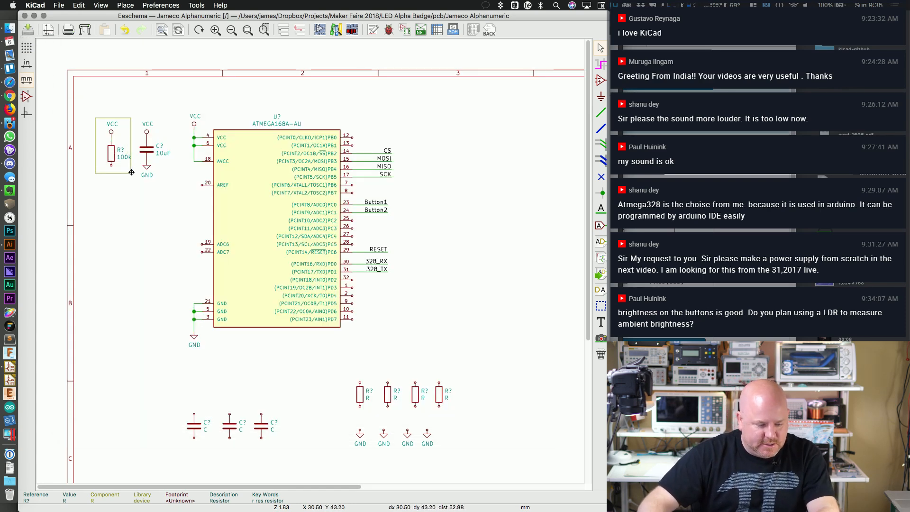
click(166, 255)
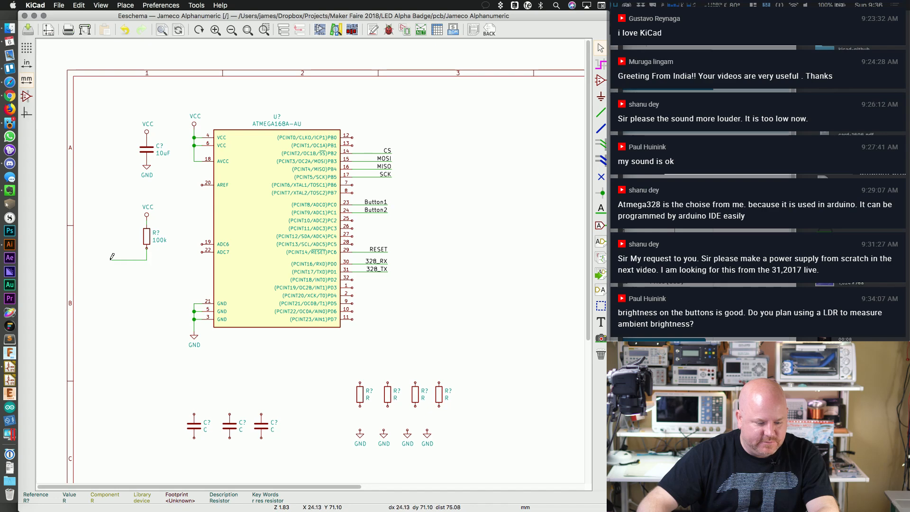
key(Escape)
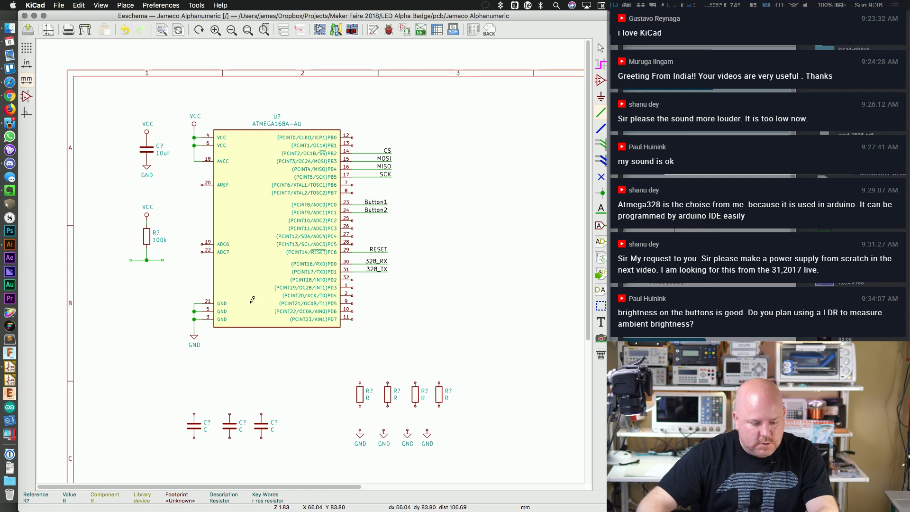
key(Escape)
Step: Move a spare capacitor onto the left end of the wire under the 100k resistor, rotated to lie horizontally
key(m)
key(r)
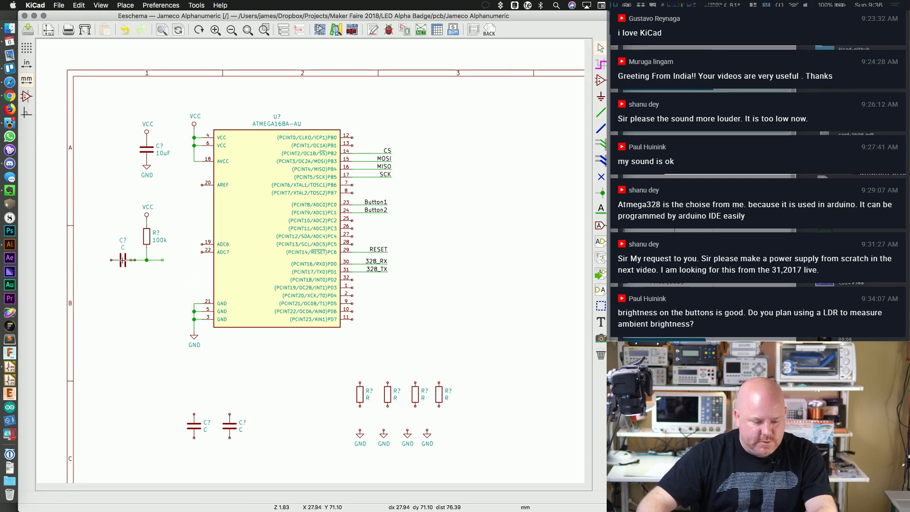
click(120, 260)
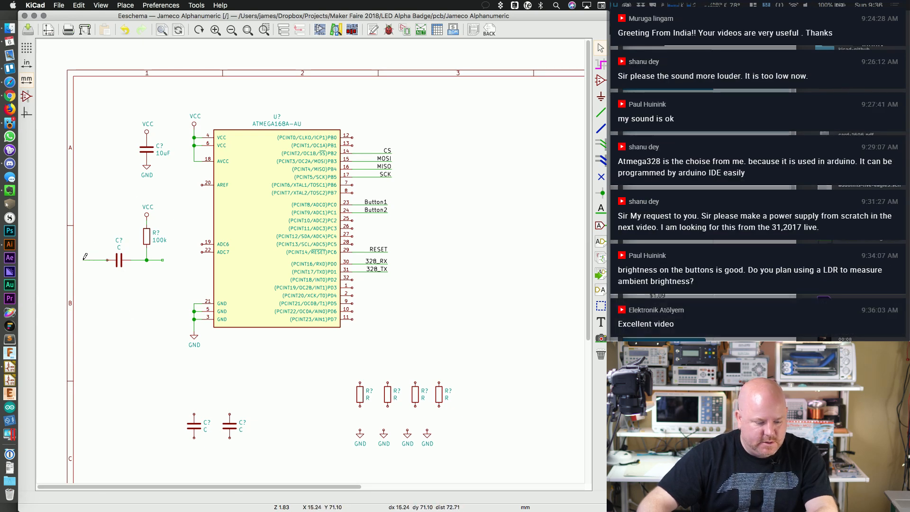
Step: Extend a wire left from the horizontal capacitor, copy the RESET label onto it and change its text to DTR
key(l)
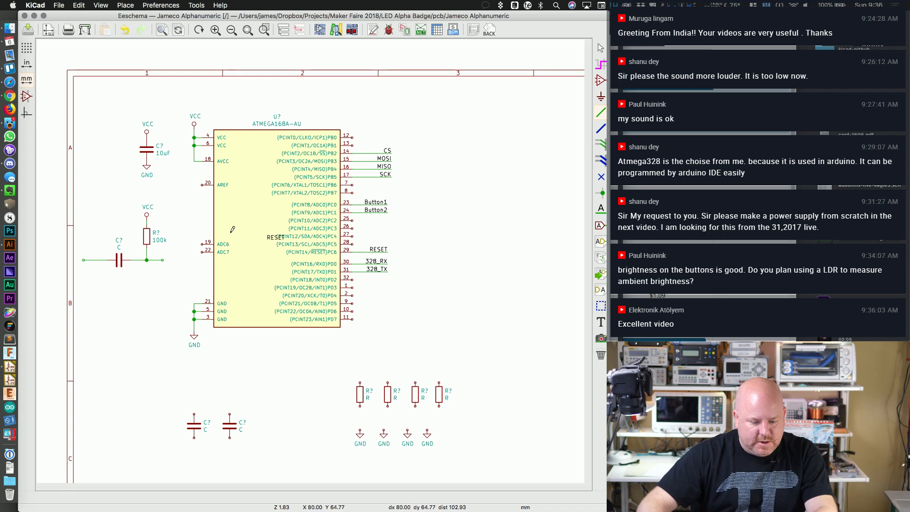
click(85, 256)
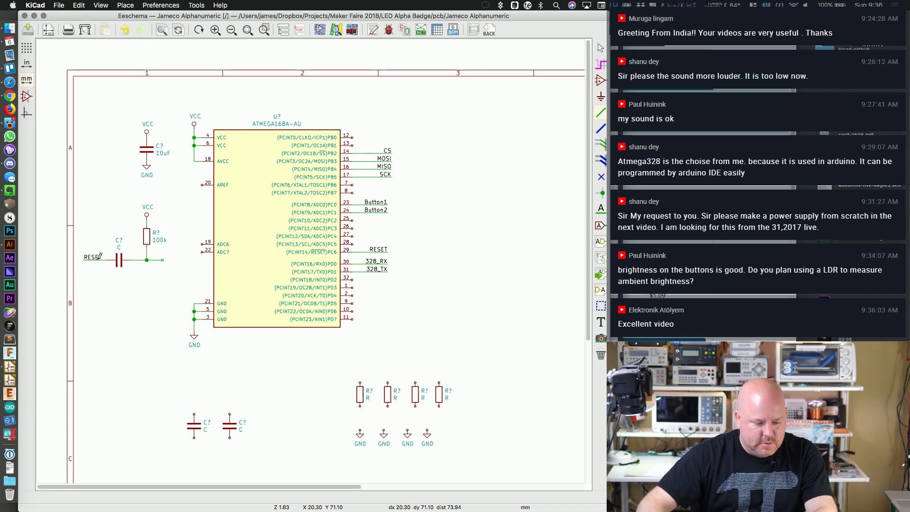
click(93, 256)
click(122, 283)
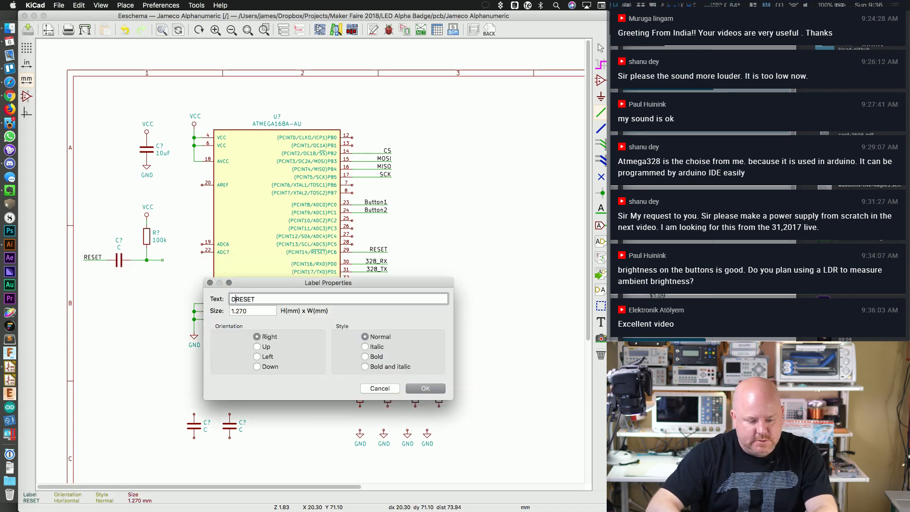
key(Left)
text(DTR)
key(shift+End)
key(BackSpace)
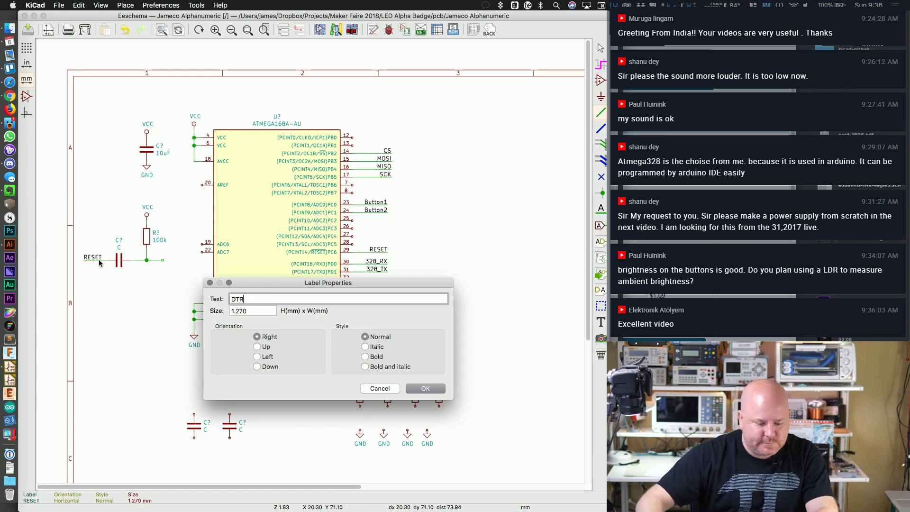
click(426, 388)
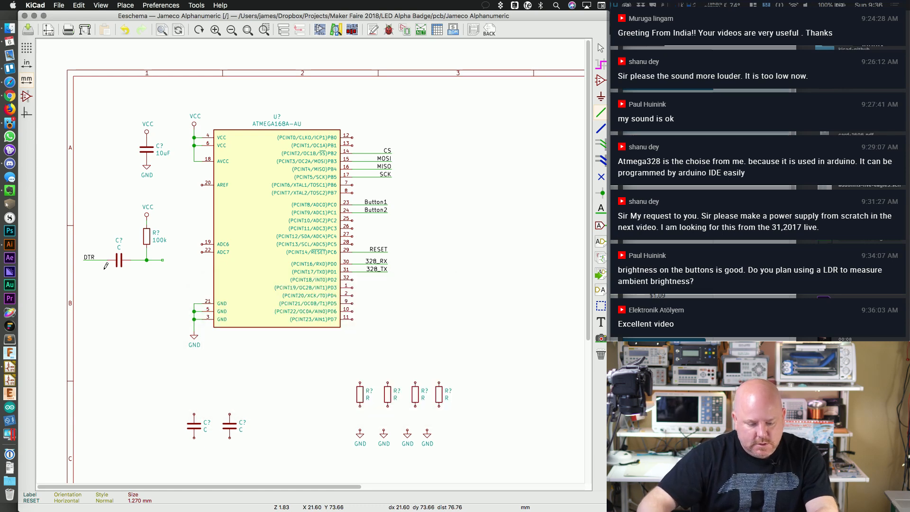
Step: Extend the wire to the right of the 100k resistor and copy the RESET label onto its end
double_click(182, 260)
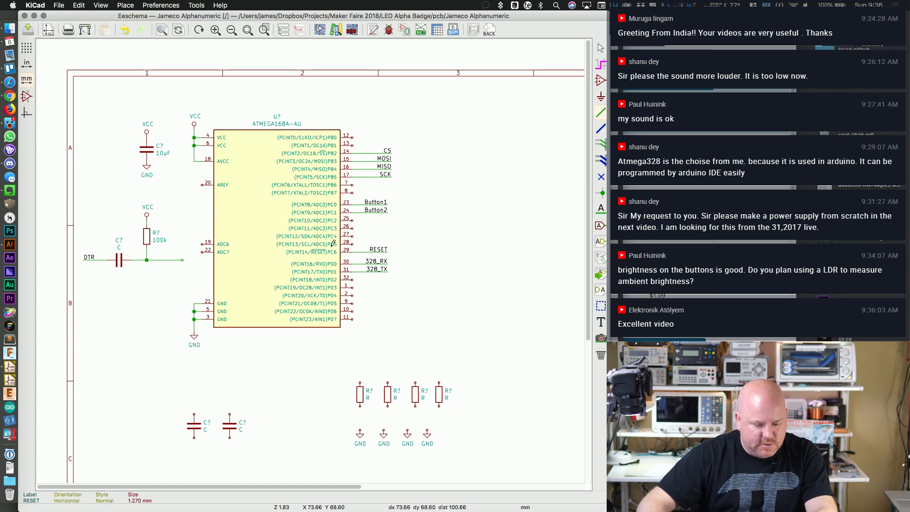
click(381, 247)
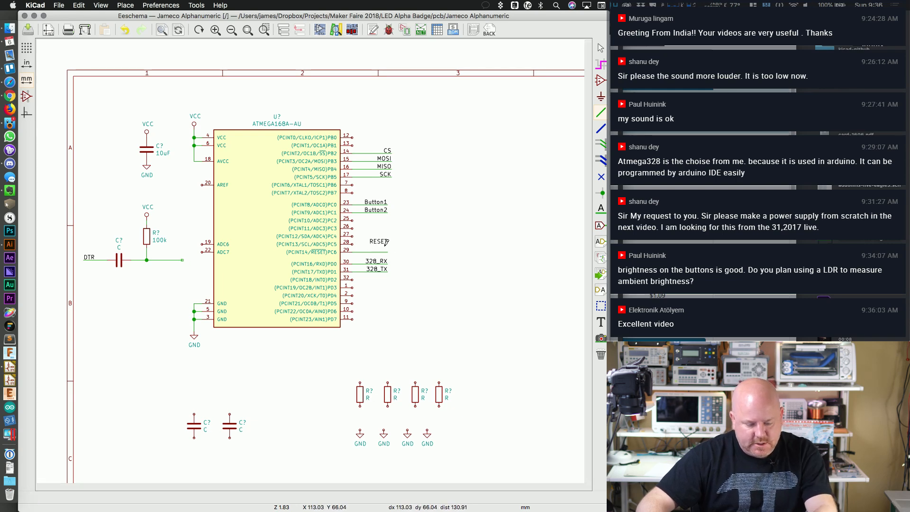
key(c)
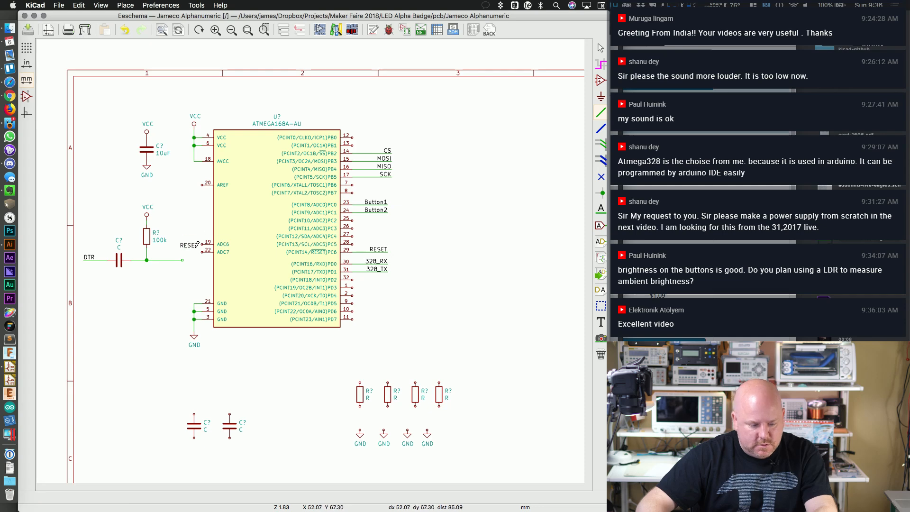
click(183, 258)
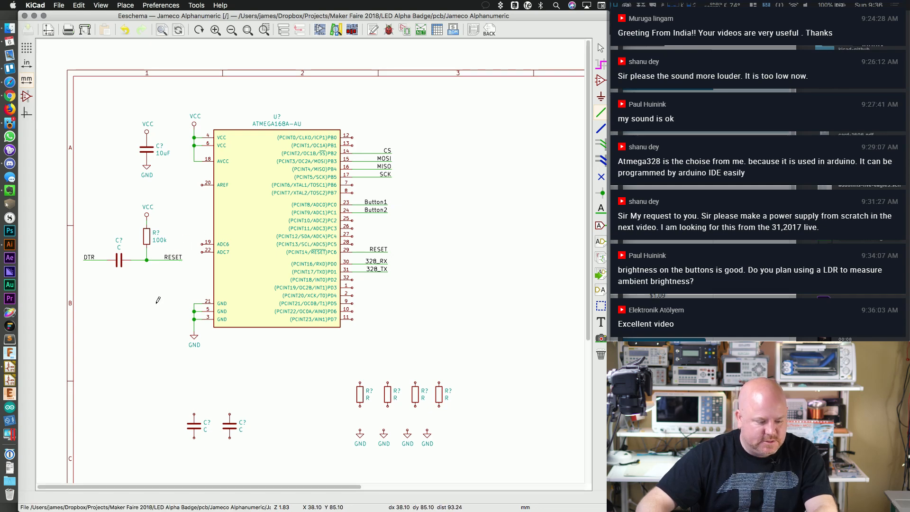
Step: Set the value of the capacitor on the DTR line to 100nF
double_click(119, 260)
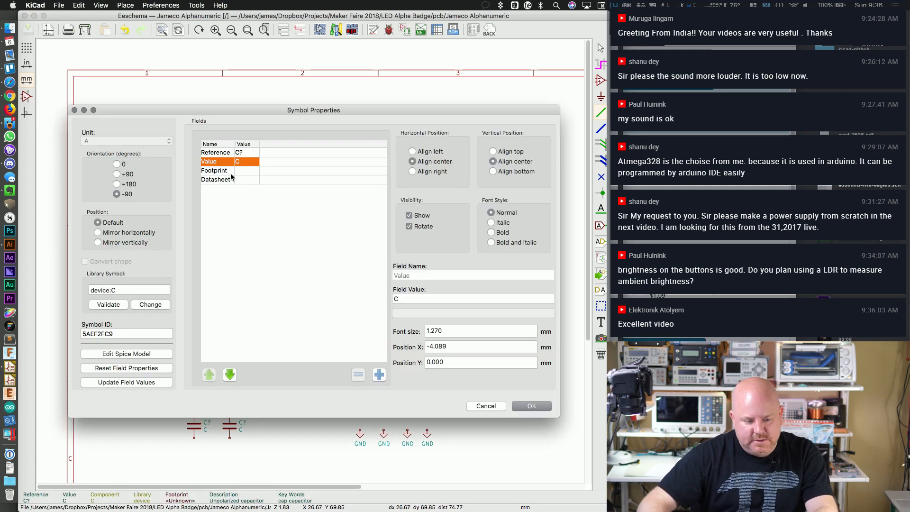
double_click(411, 298)
text(1)
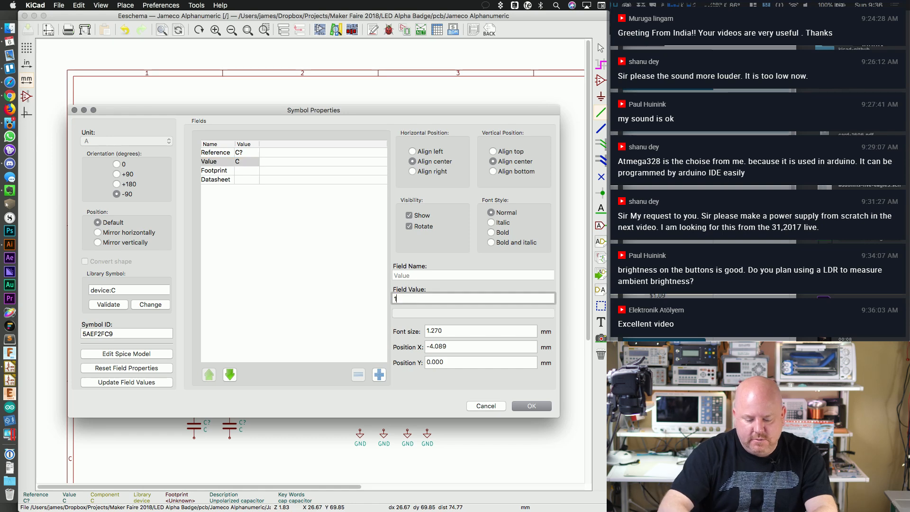
text(00nF)
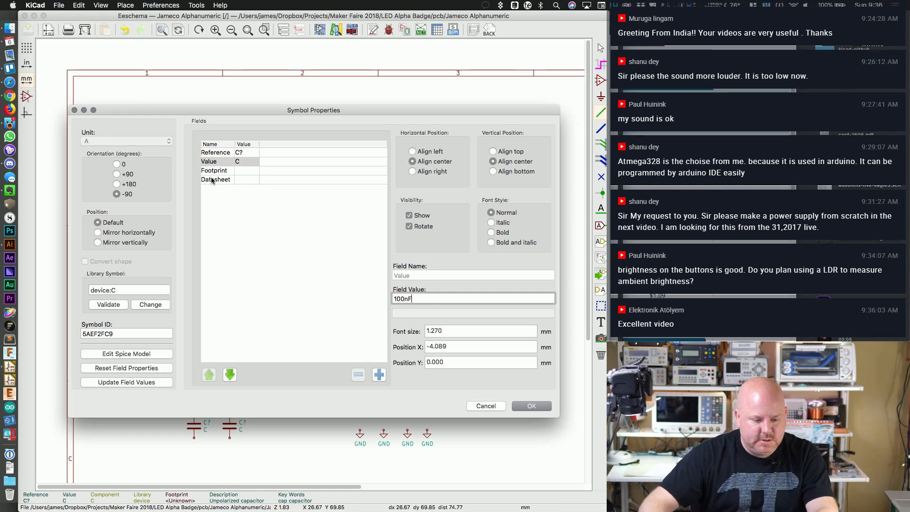
key(Return)
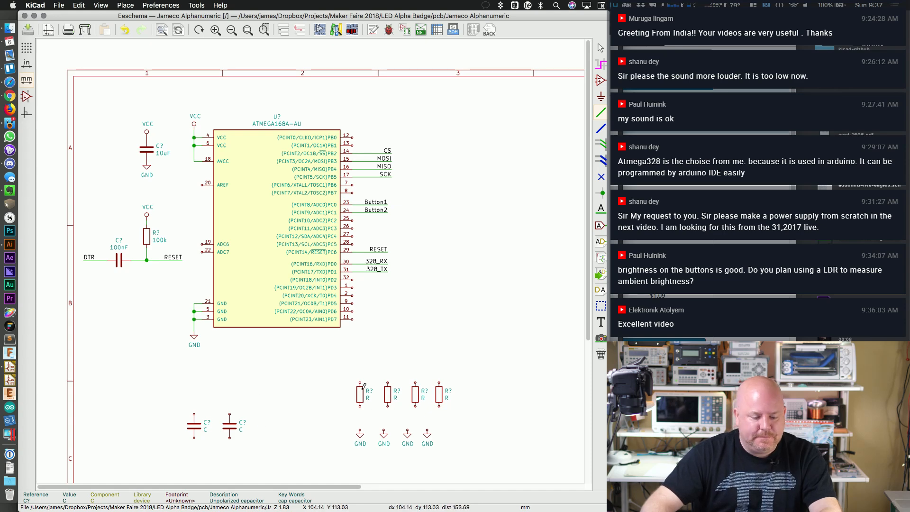
Step: Move the first spare resistor from the lower row to the open area below the DTR and RESET circuit
key(m)
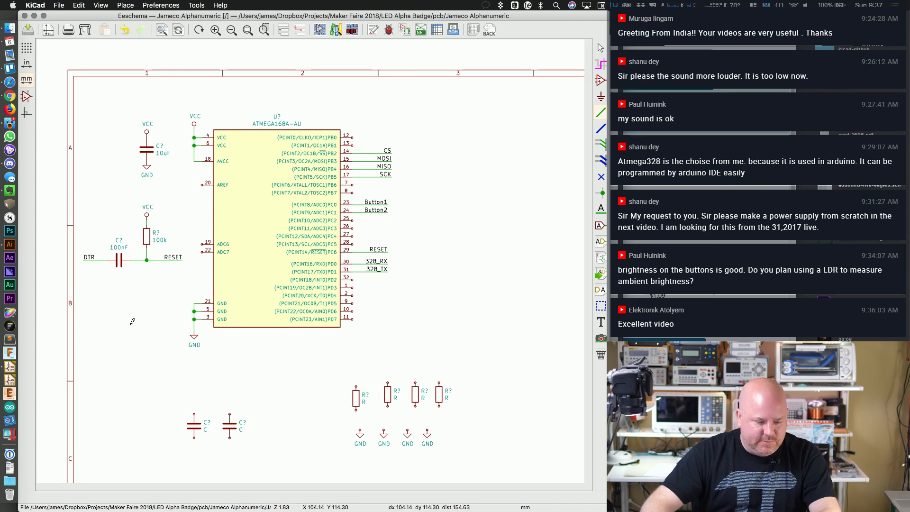
key(Escape)
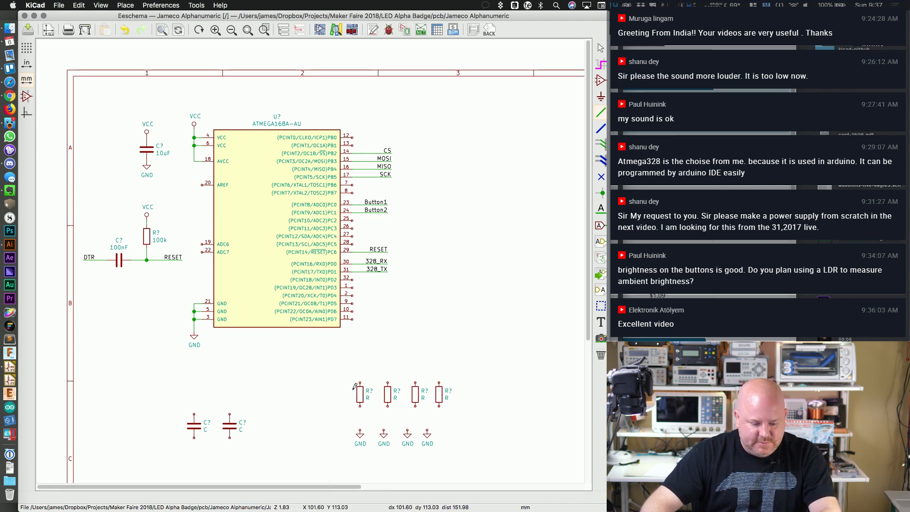
key(m)
click(125, 313)
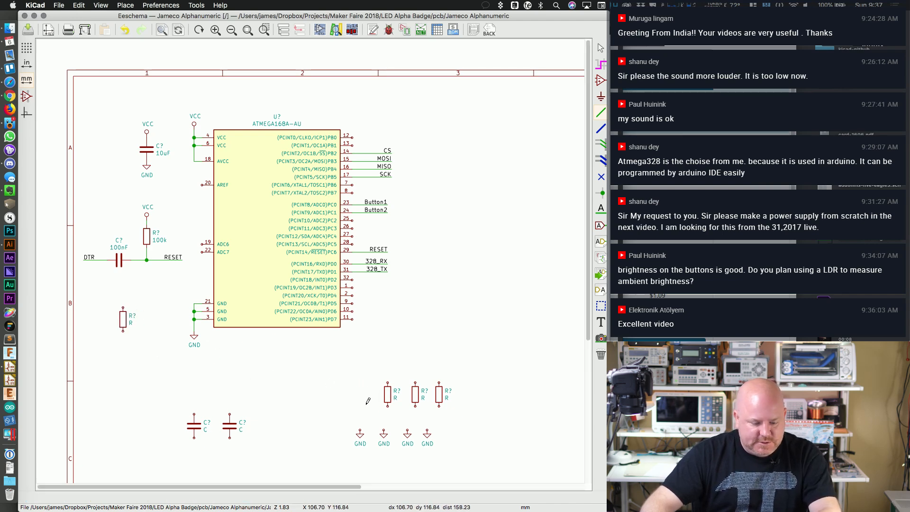
Step: Attach a spare GND symbol to the lower end of the separate resistor and move both beside the 10uF capacitor
key(m)
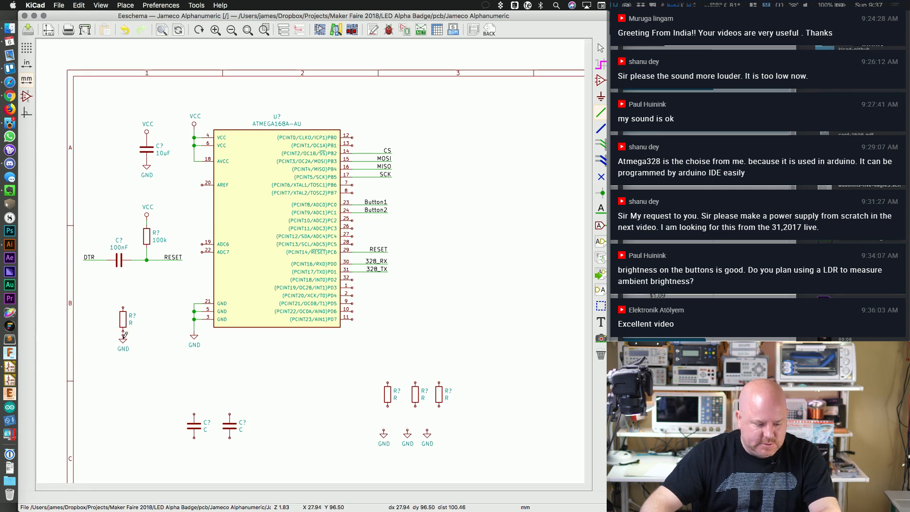
click(124, 324)
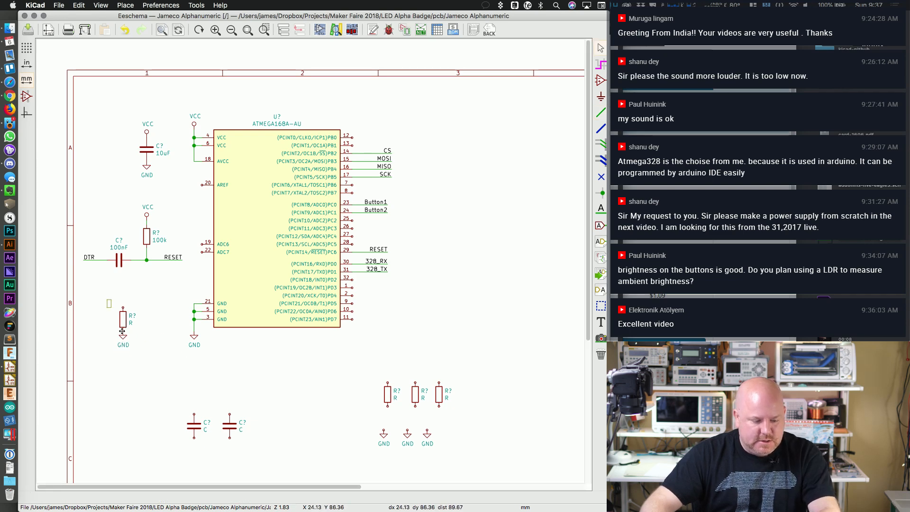
shift+drag(108, 296, 141, 366)
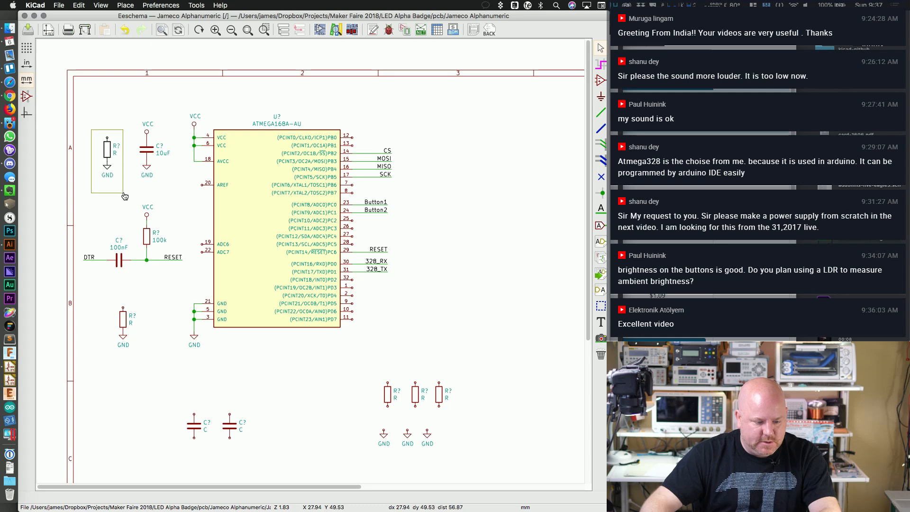
click(123, 155)
Step: Add a generic LED symbol from the device library and place it vertically above the grounded resistor
key(a)
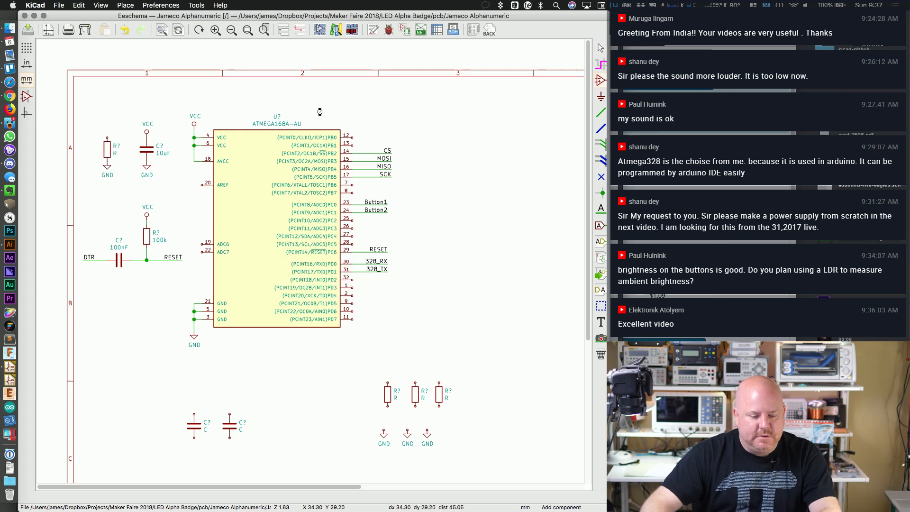
click(274, 74)
text(LED)
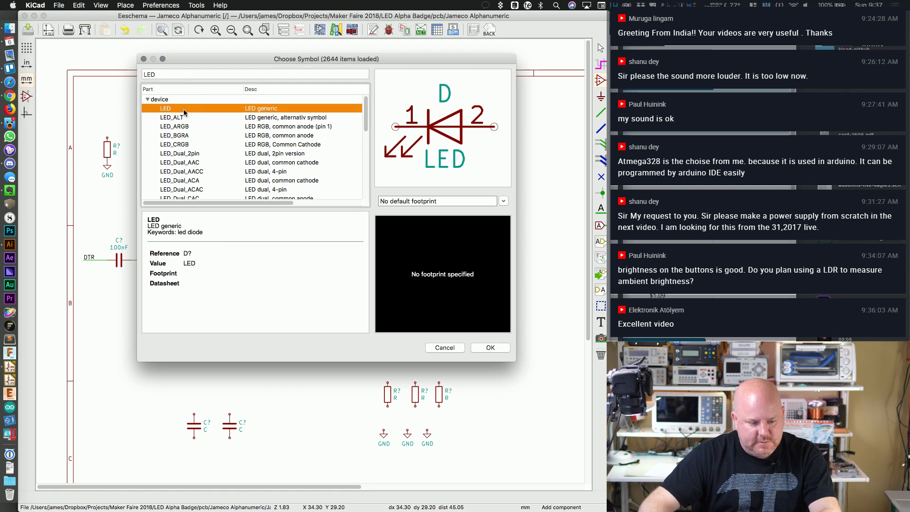
double_click(183, 110)
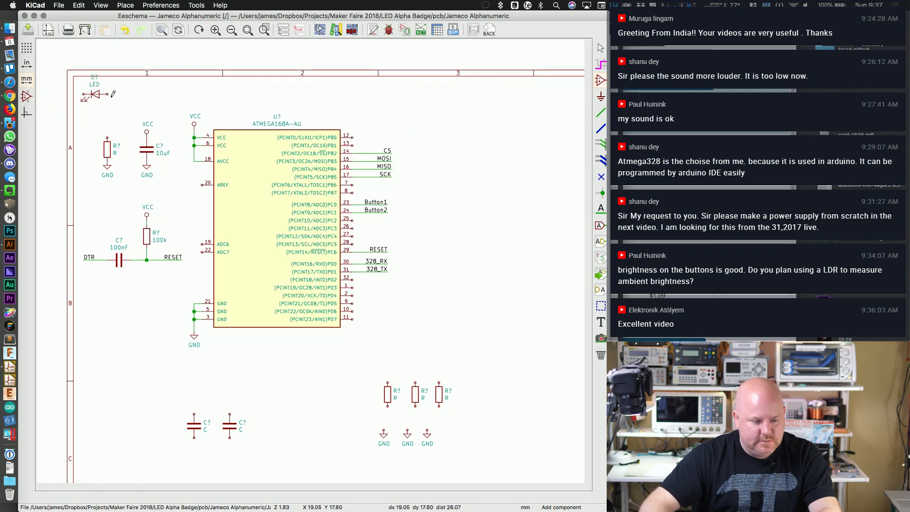
click(113, 110)
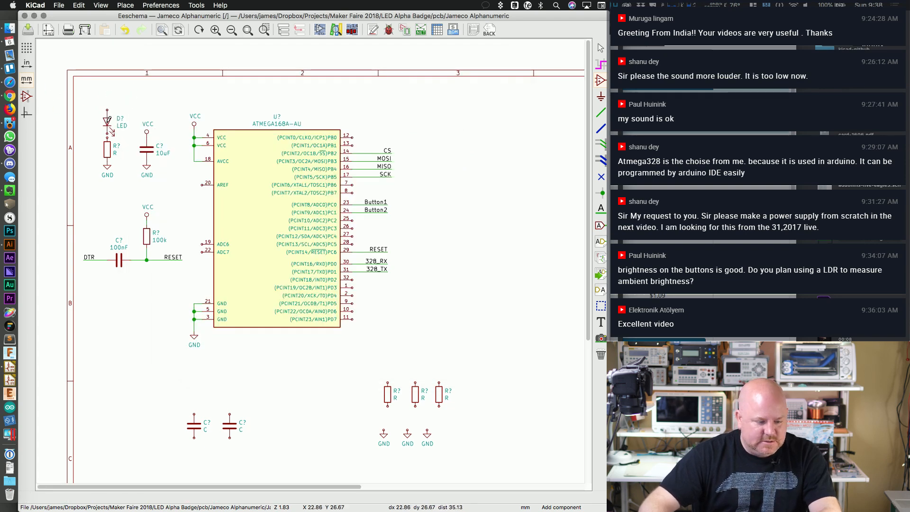
Step: Copy a VCC power symbol onto the upper end of the LED
key(c)
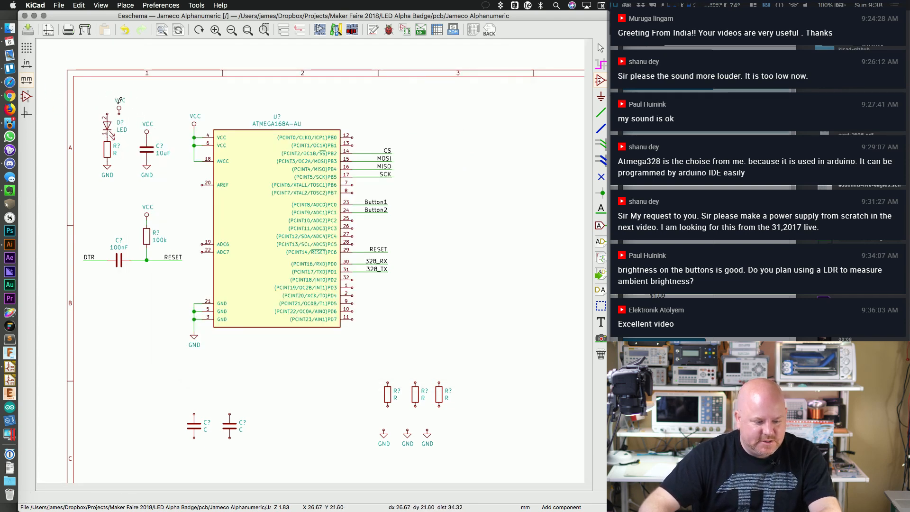
click(107, 106)
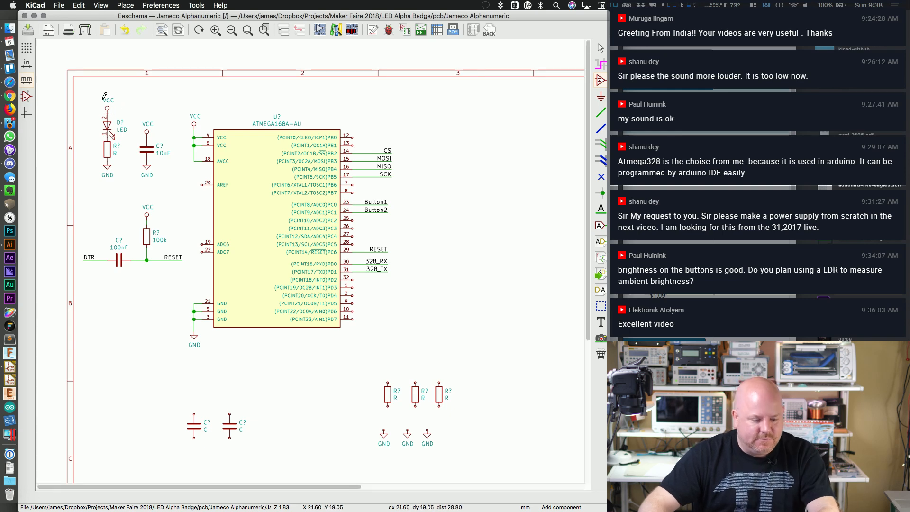
key(Escape)
Step: Move the LED, its resistor and their VCC and GND symbols slightly down and away from the 10uF capacitor
drag(95, 94, 133, 159)
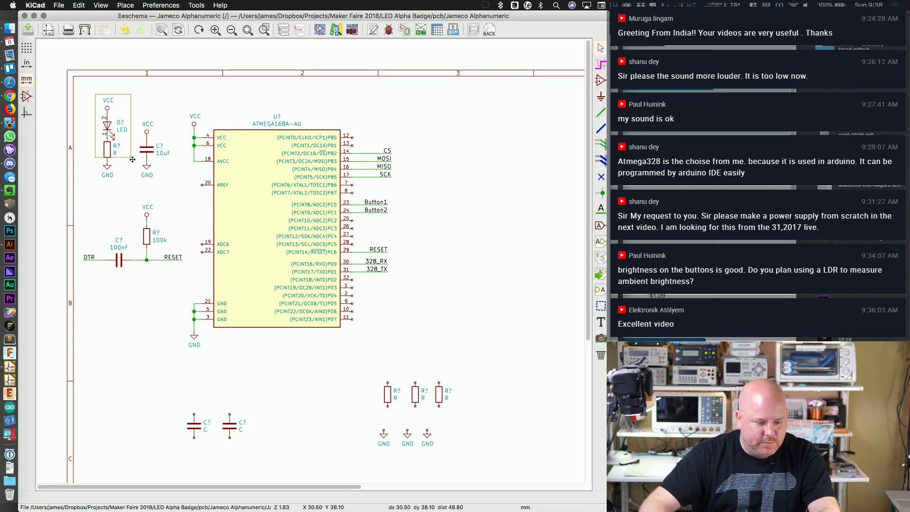
click(130, 191)
drag(87, 102, 131, 205)
click(130, 210)
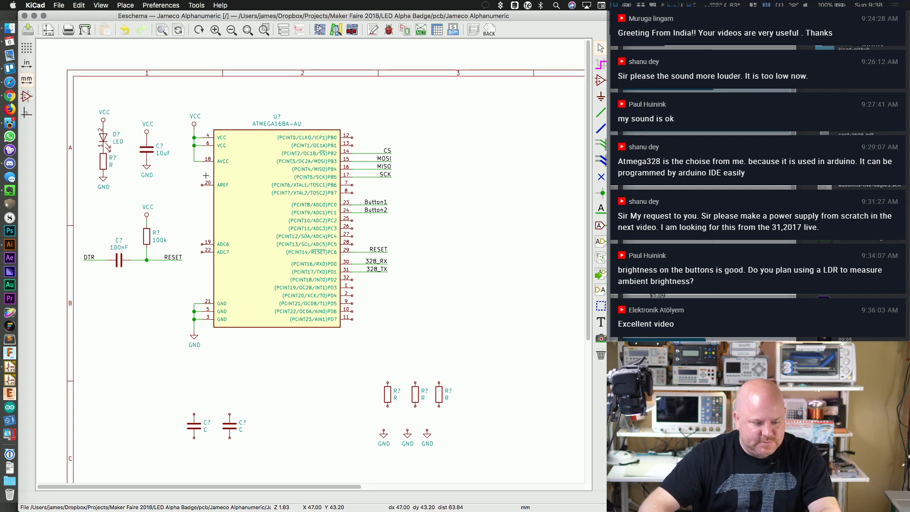
Step: Shift the LED and 10uF capacitor circuits slightly down, and nudge the whole ATmega circuit block on the sheet
scroll(235, 221, down, 1)
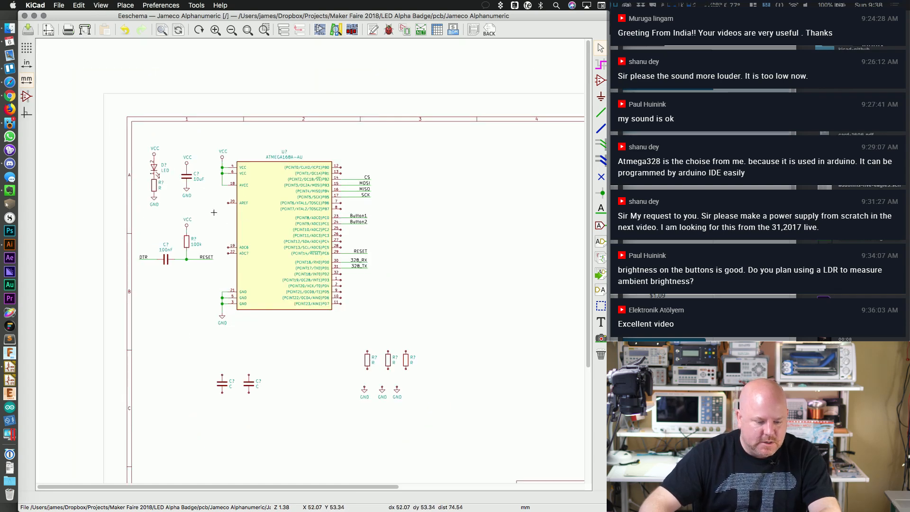
drag(141, 141, 205, 212)
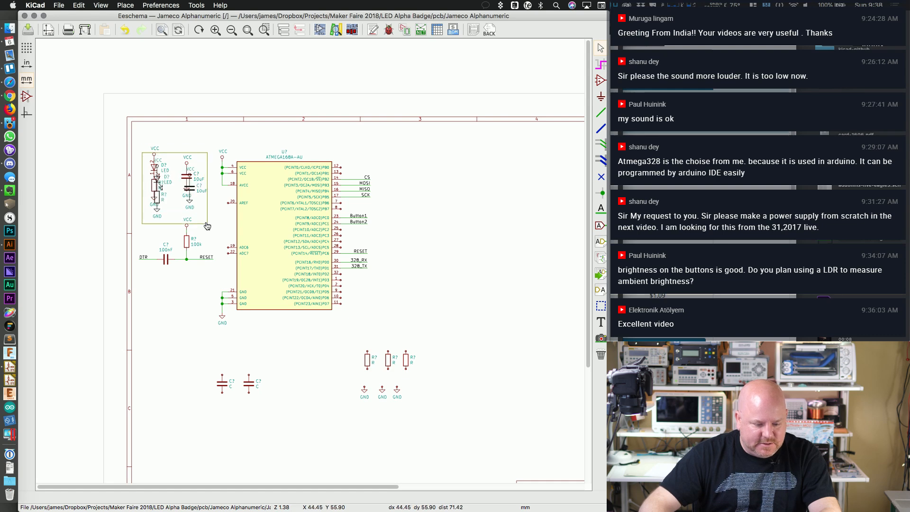
click(208, 228)
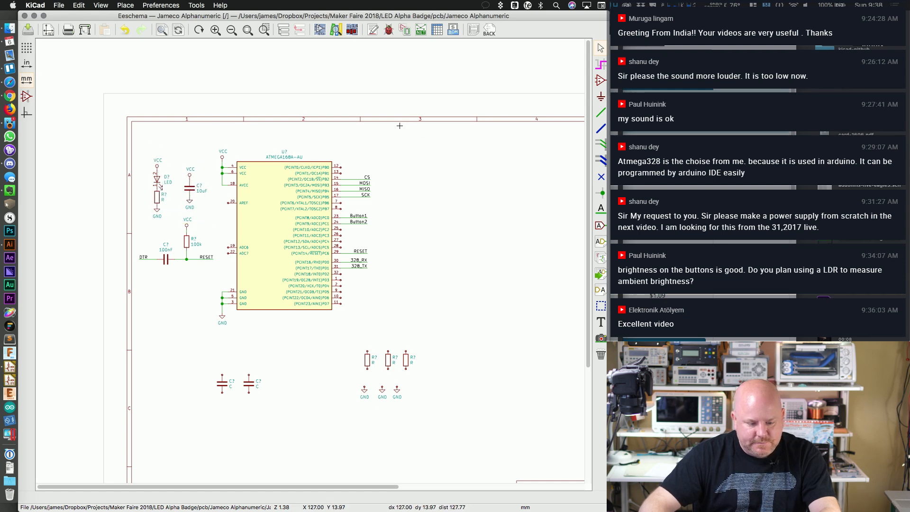
drag(403, 124, 133, 336)
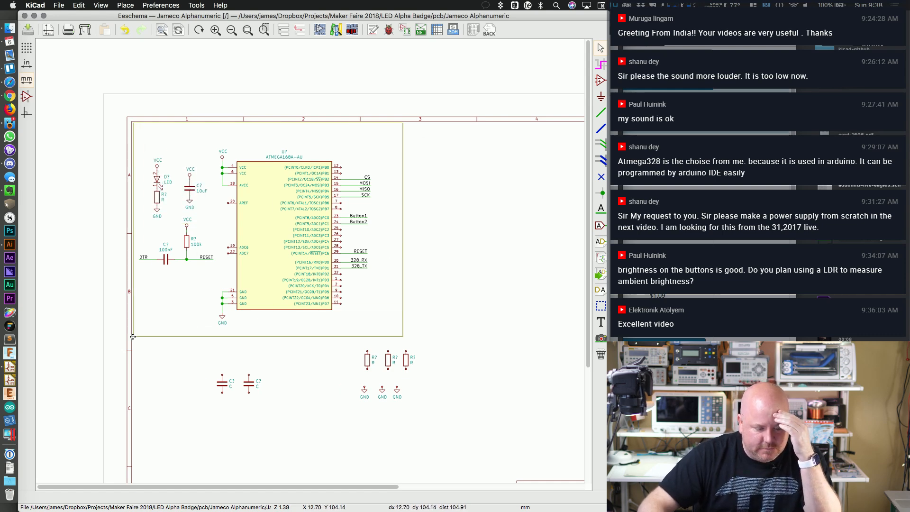
click(136, 334)
Step: Draw short horizontal wires out from ATmega pins 25, 26, 27 and 28 (PC2 to PC5)
key(super+plus)
key(super+plus)
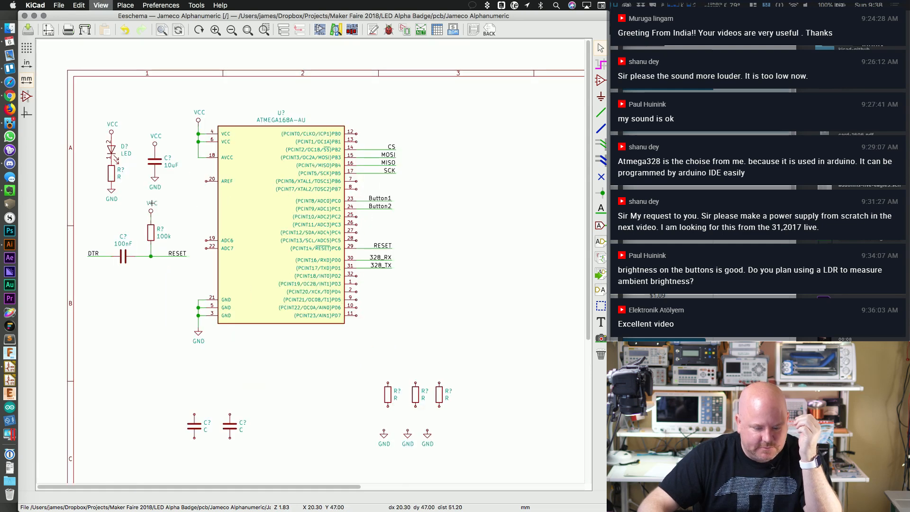
drag(219, 486, 185, 485)
drag(585, 272, 586, 244)
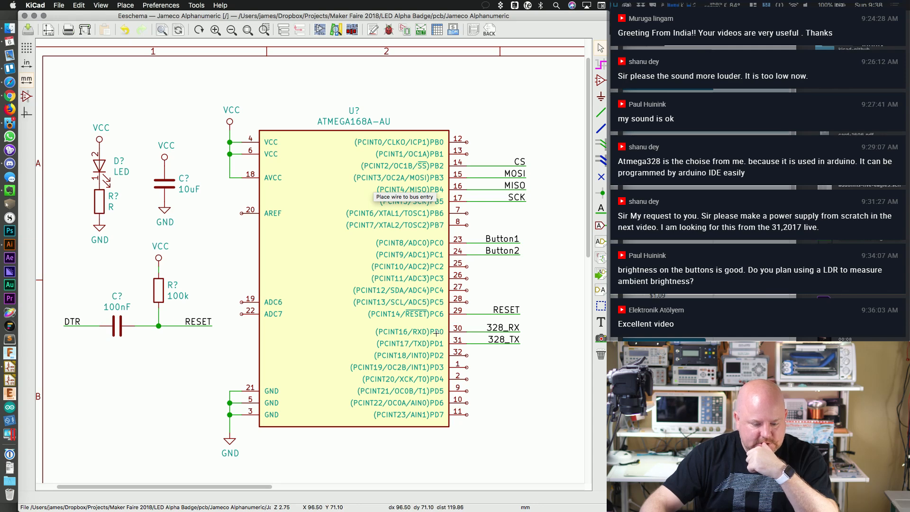
click(467, 266)
double_click(514, 266)
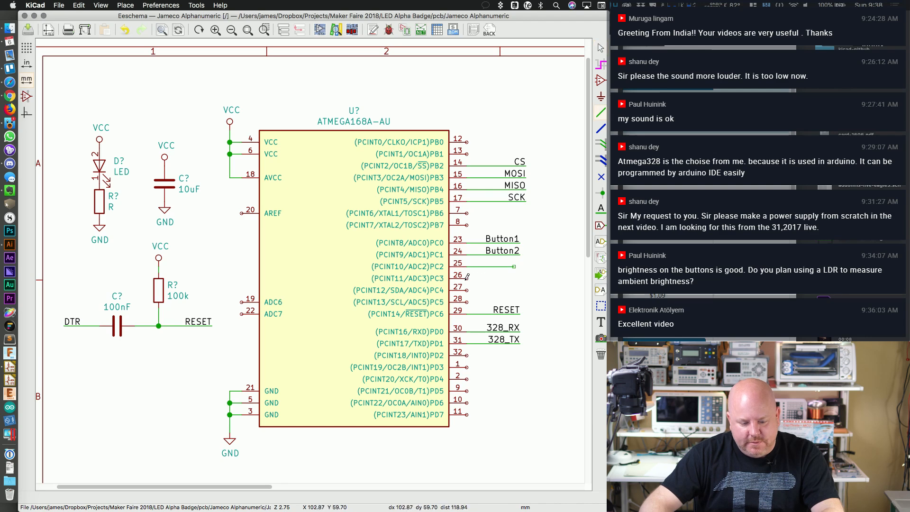
click(467, 278)
click(467, 290)
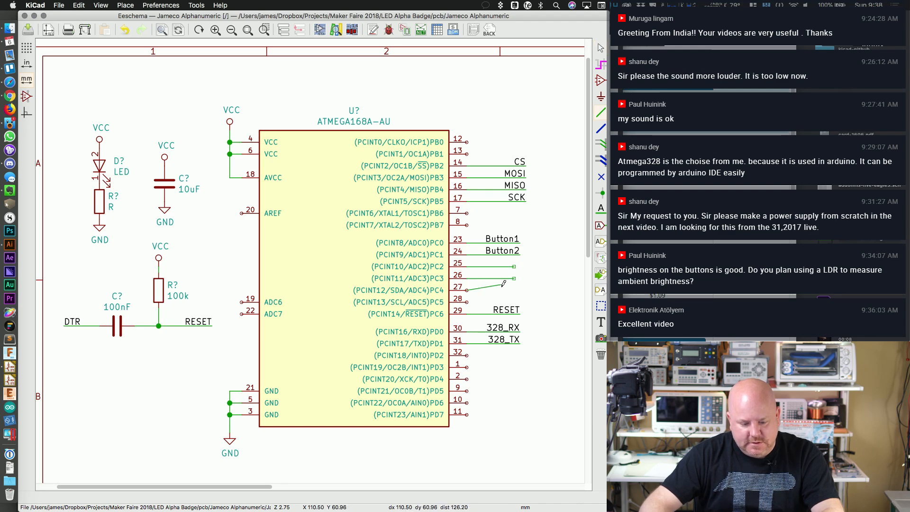
double_click(513, 290)
click(467, 301)
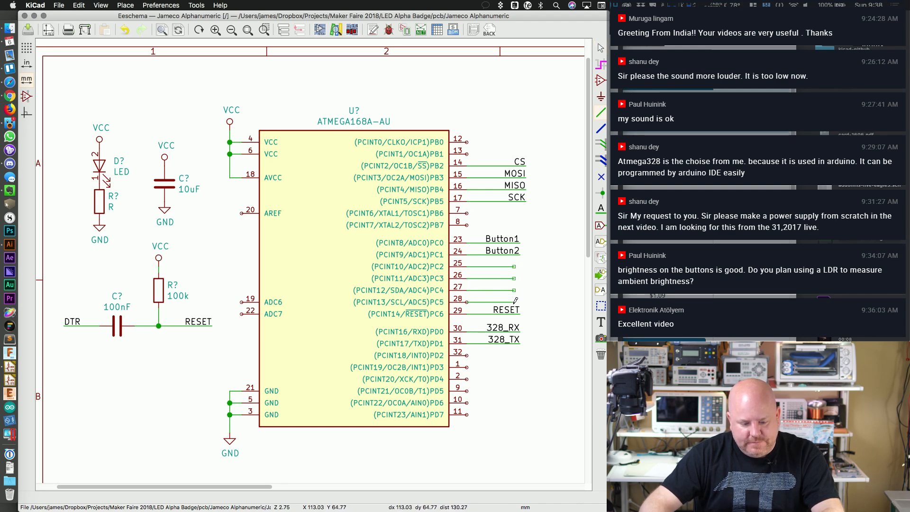
double_click(514, 302)
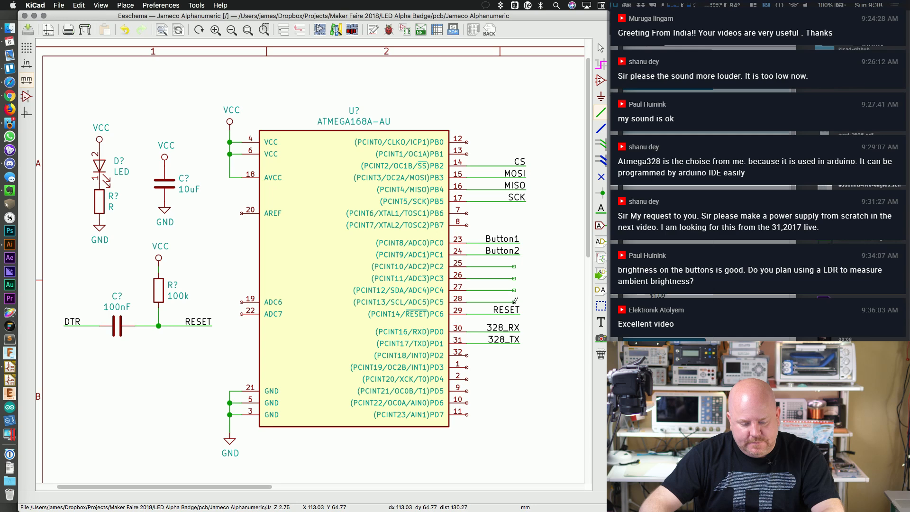
Step: Label the pin 25 wire A2 and repeat that label on the wires of pins 26, 27 and 28
click(600, 209)
click(527, 270)
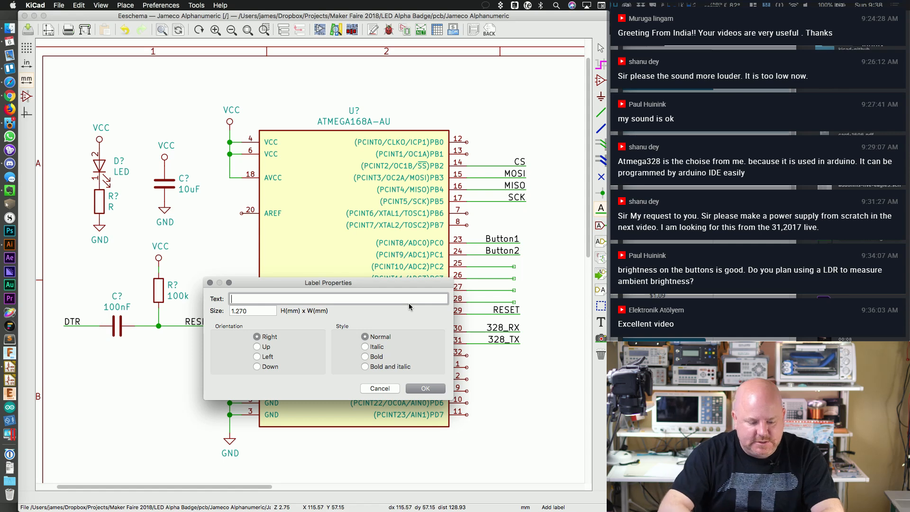
text(A2)
key(Return)
click(514, 266)
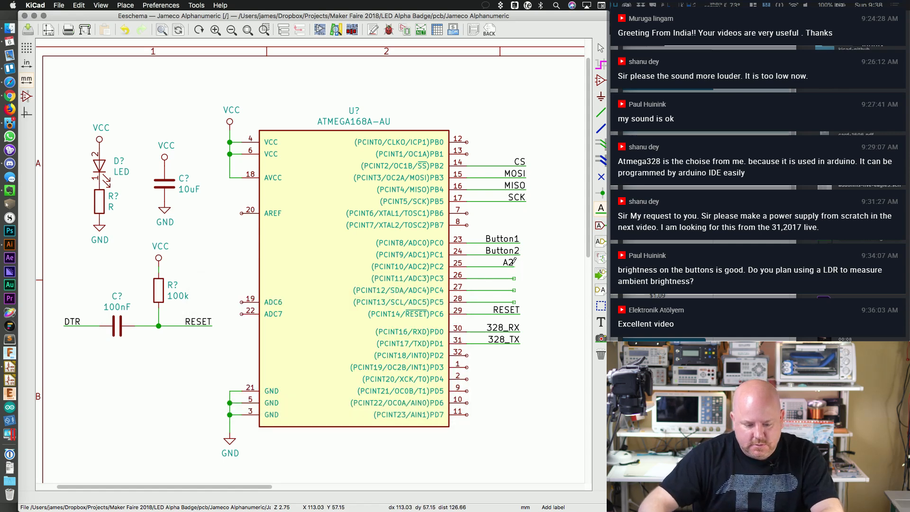
key(Insert)
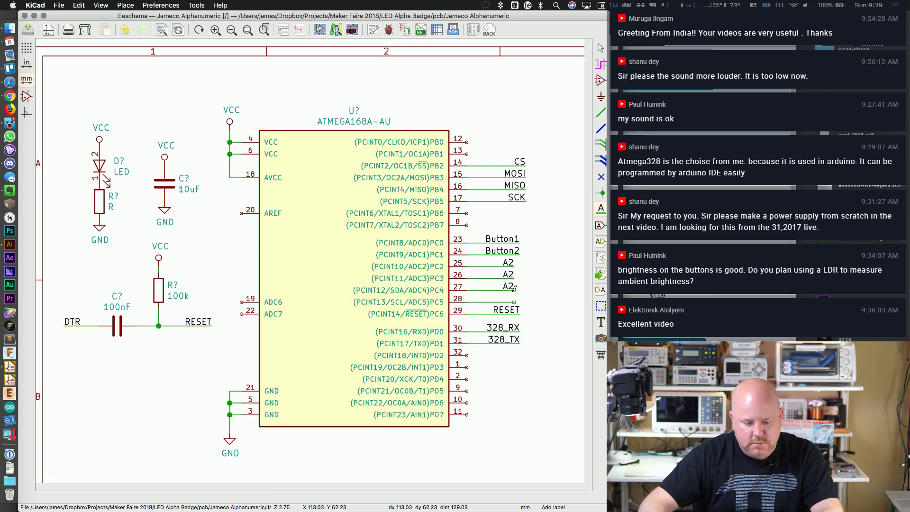
click(514, 287)
key(Insert)
Step: Change the label text on the pin 28 wire to A5 and on the pin 27 wire to A4
double_click(508, 300)
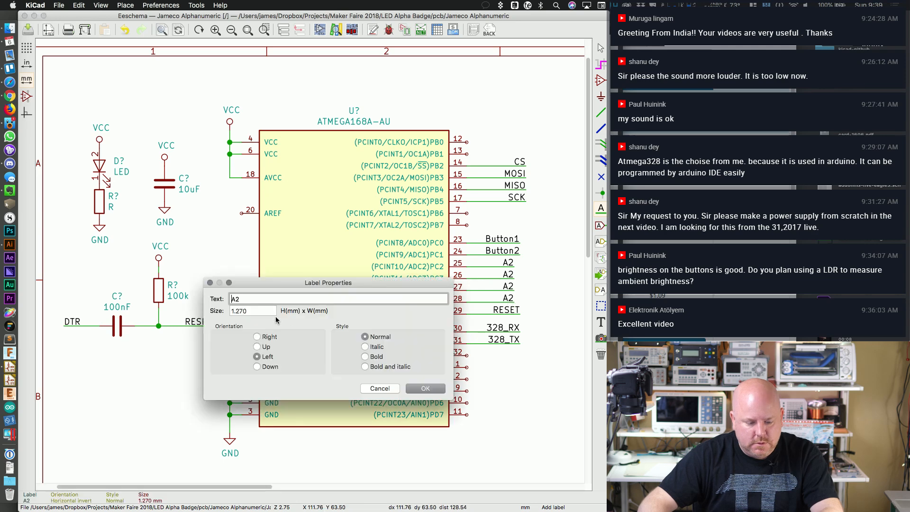
key(Escape)
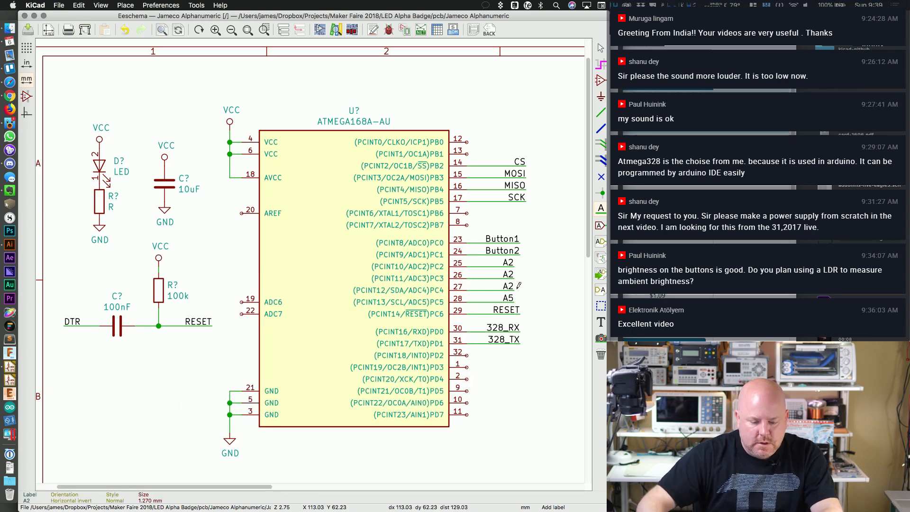
double_click(521, 297)
click(524, 310)
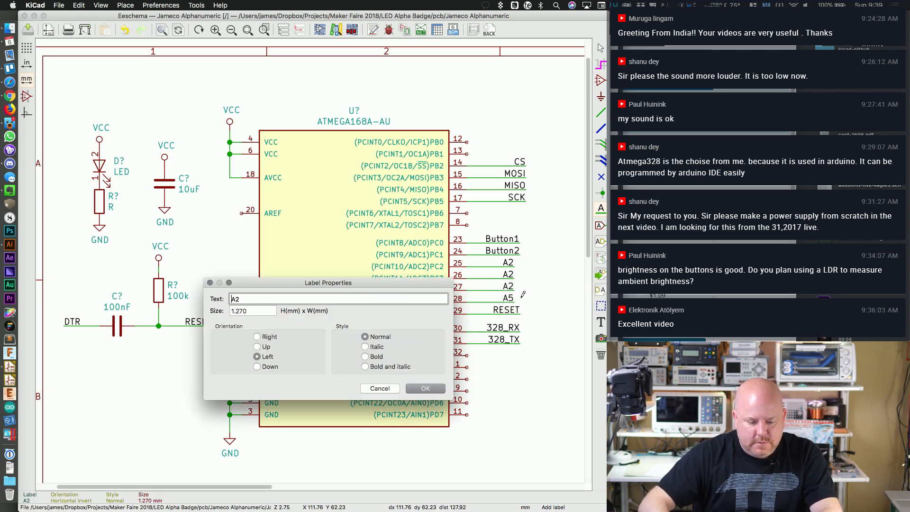
key(BackSpace)
text(4)
key(Return)
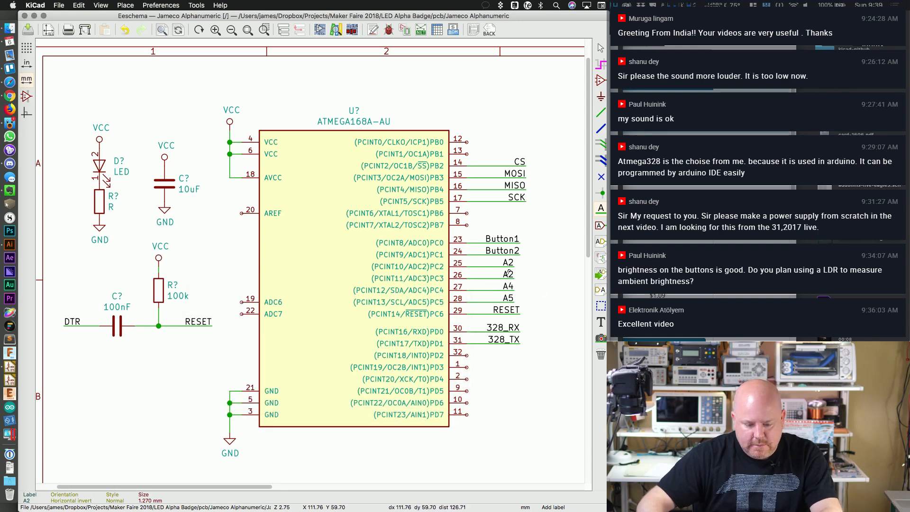
Step: Change the label text on the pin 26 wire to A3
key(e)
key(Escape)
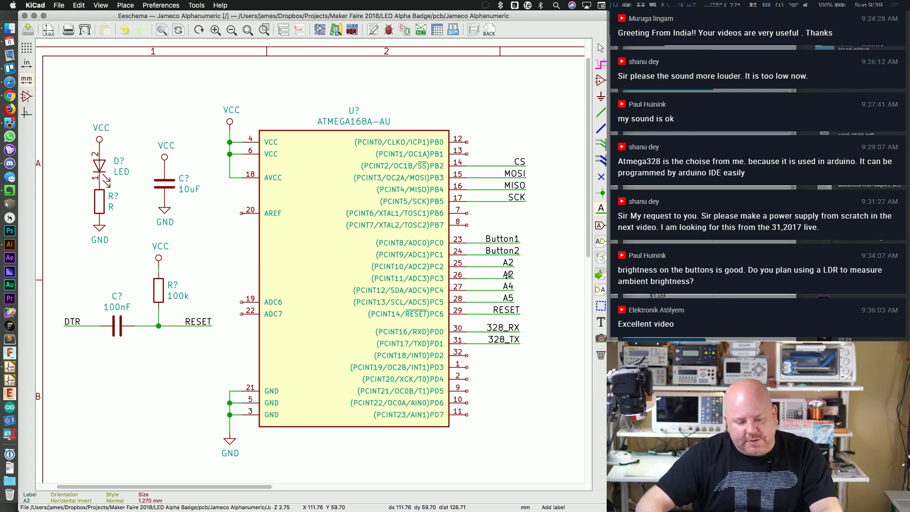
double_click(505, 274)
click(525, 301)
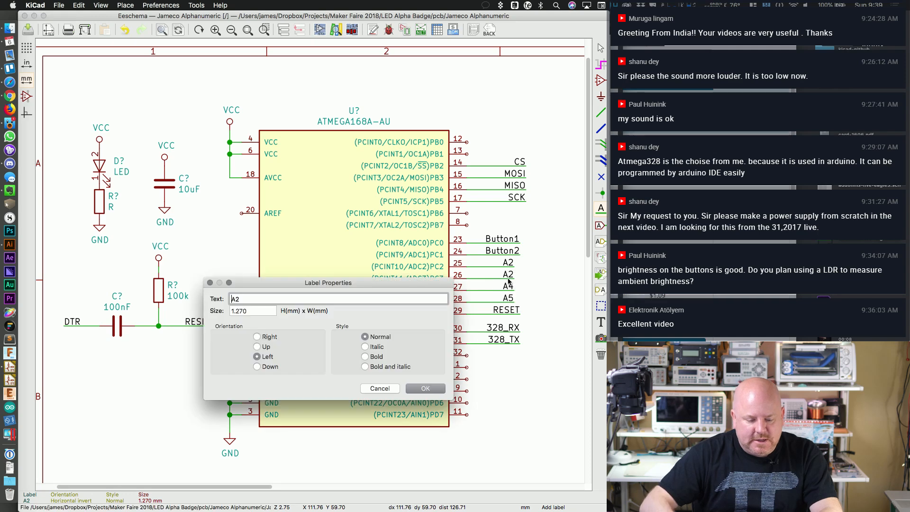
key(Left)
key(BackSpace)
key(Delete)
text(A3)
key(Return)
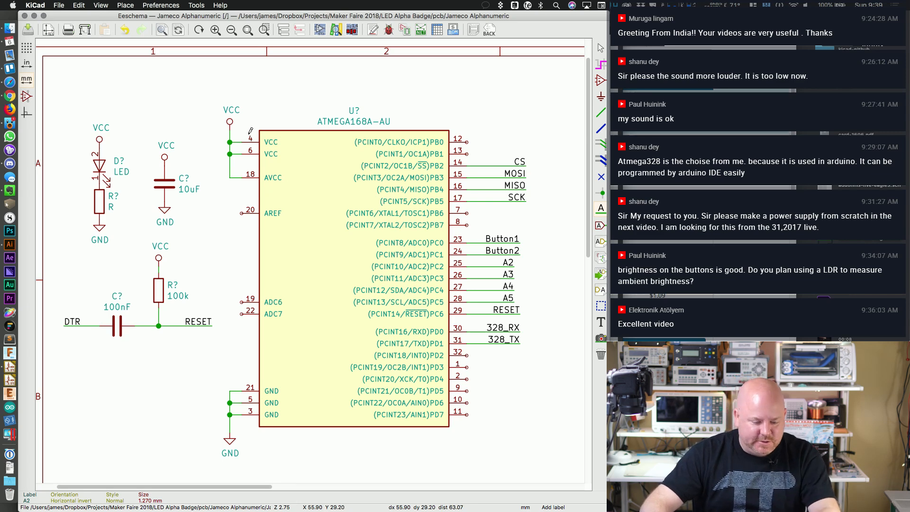
Step: Select the whole ATmega circuit with its LED, capacitor and reset parts and move it right, away from the sheet frame
scroll(350, 199, down, 1)
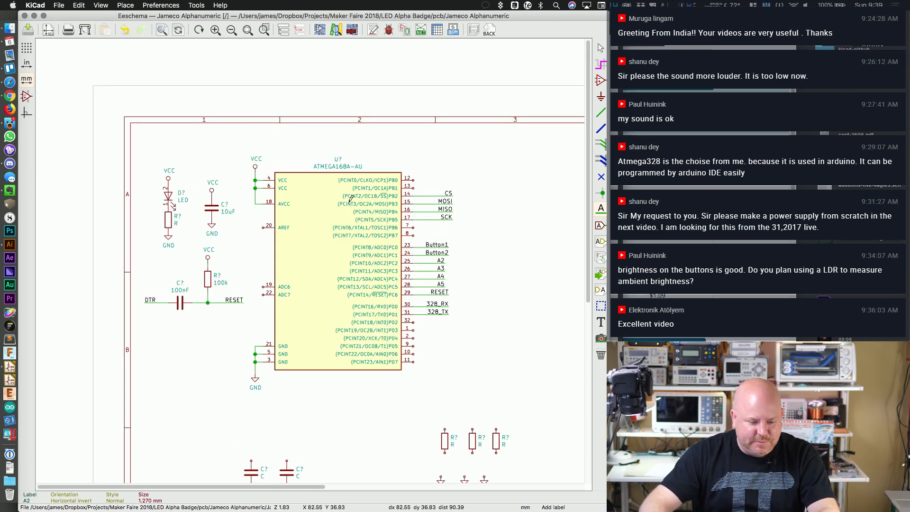
key(Escape)
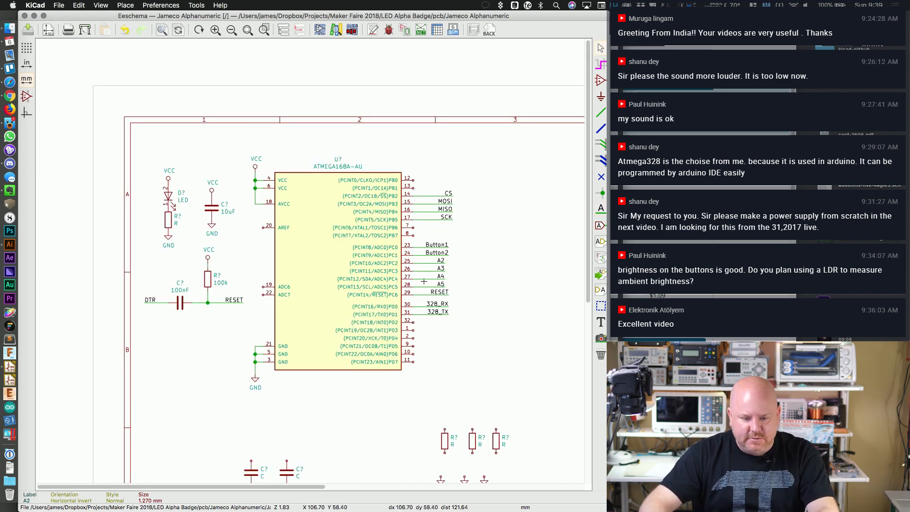
drag(499, 397, 136, 125)
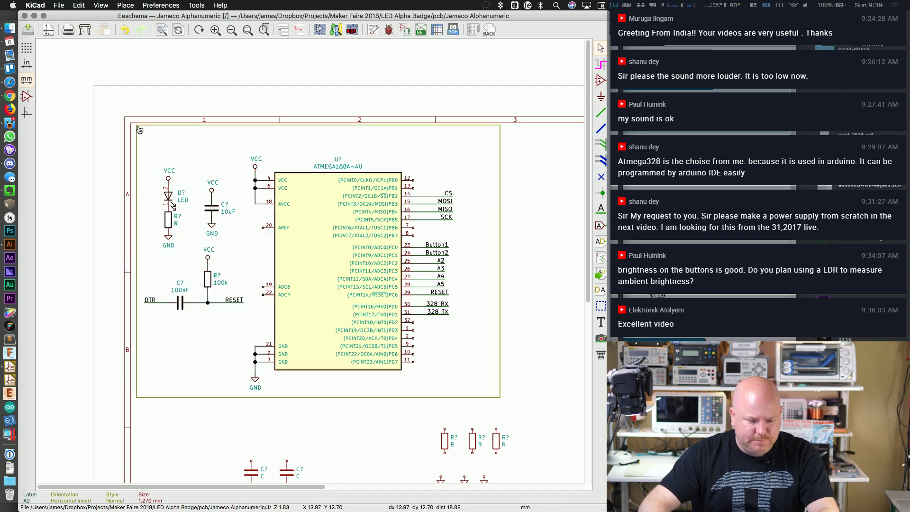
scroll(414, 252, down, 4)
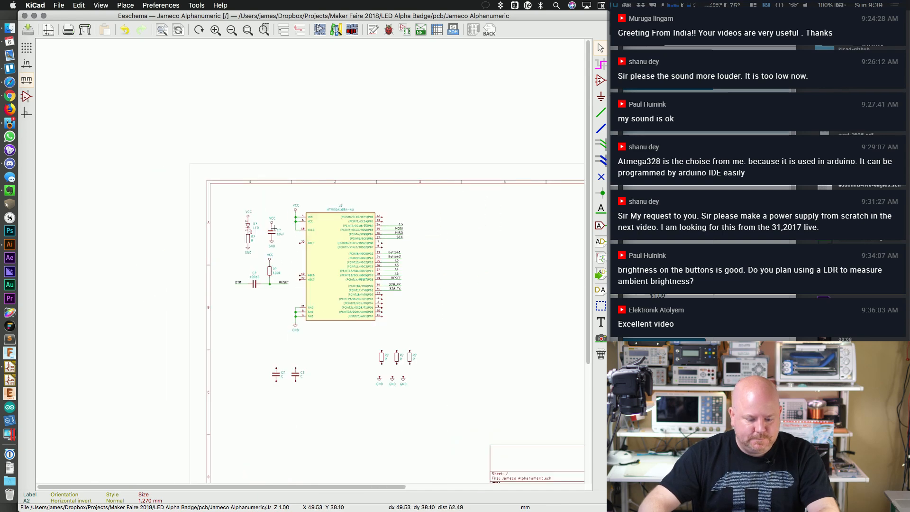
Step: Save the schematic
scroll(414, 253, up, 4)
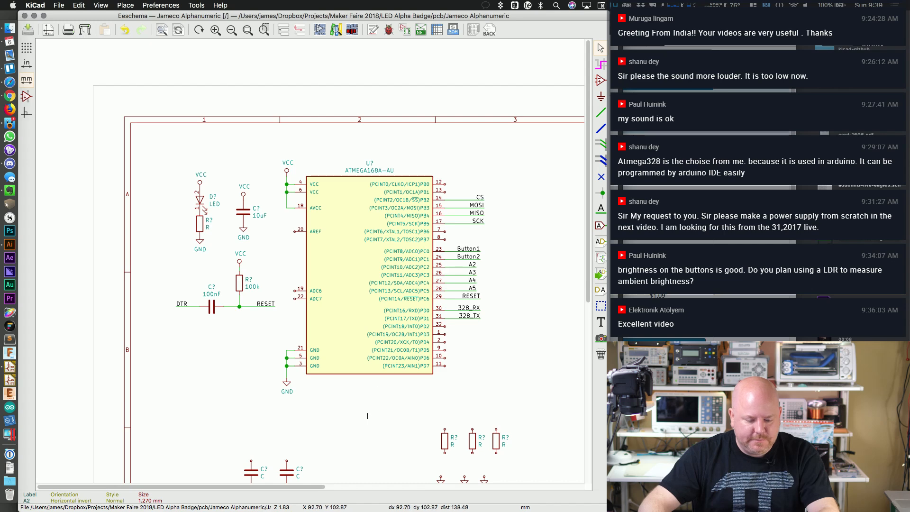
drag(304, 488, 453, 492)
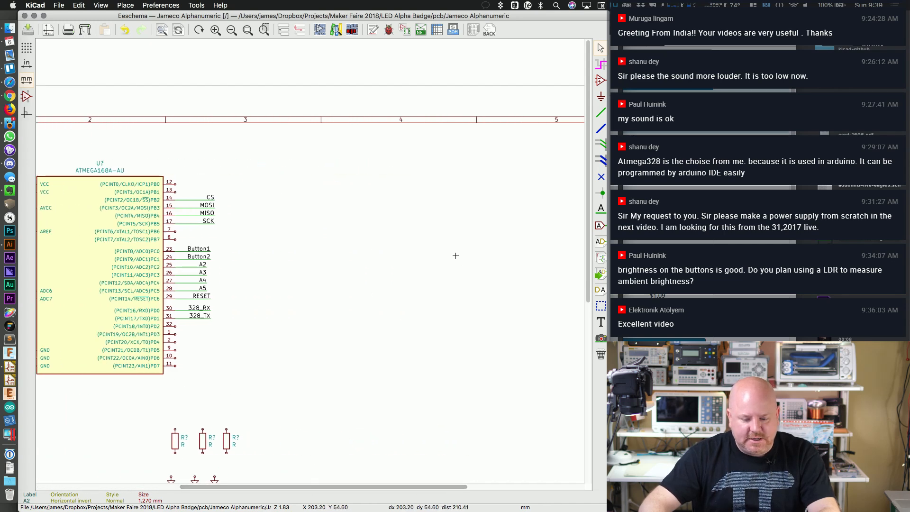
key(super+s)
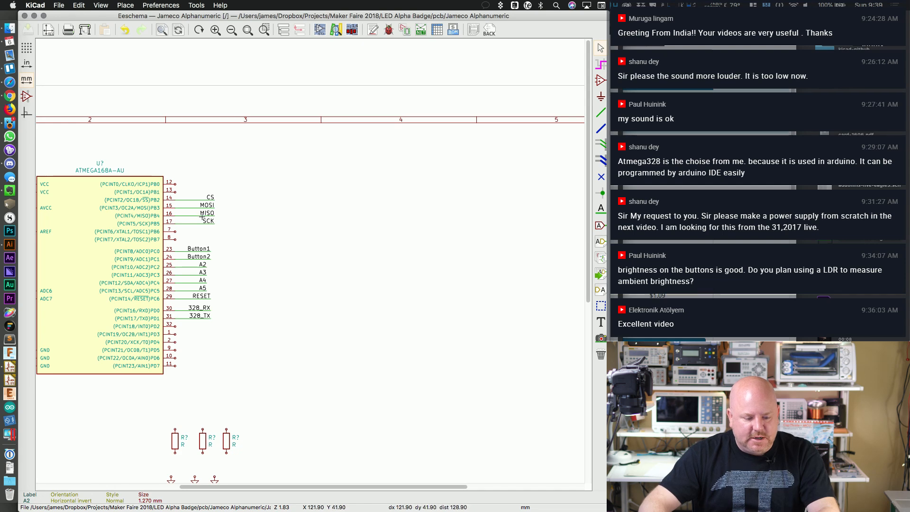
Step: Add the six-pin header M06 from the freetronics_schematic library to the right of the ATmega, rotated 180 degrees
key(a)
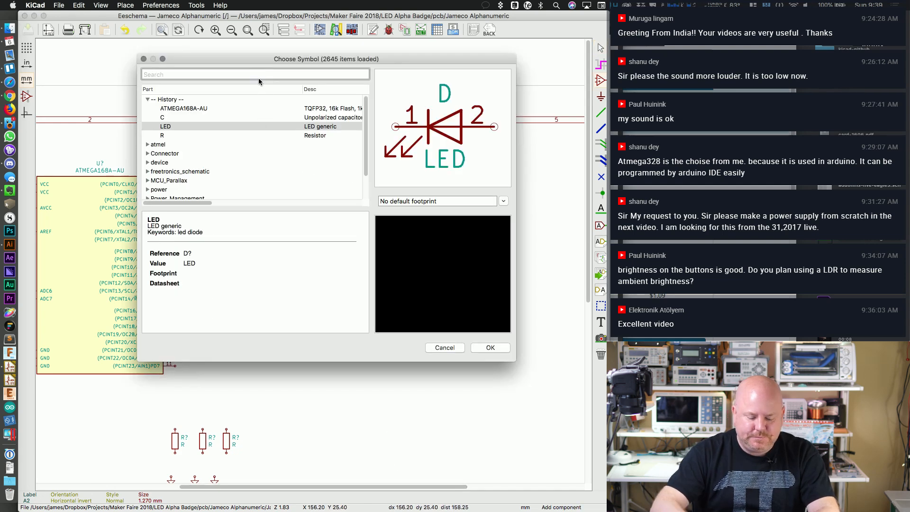
text(M06)
double_click(219, 100)
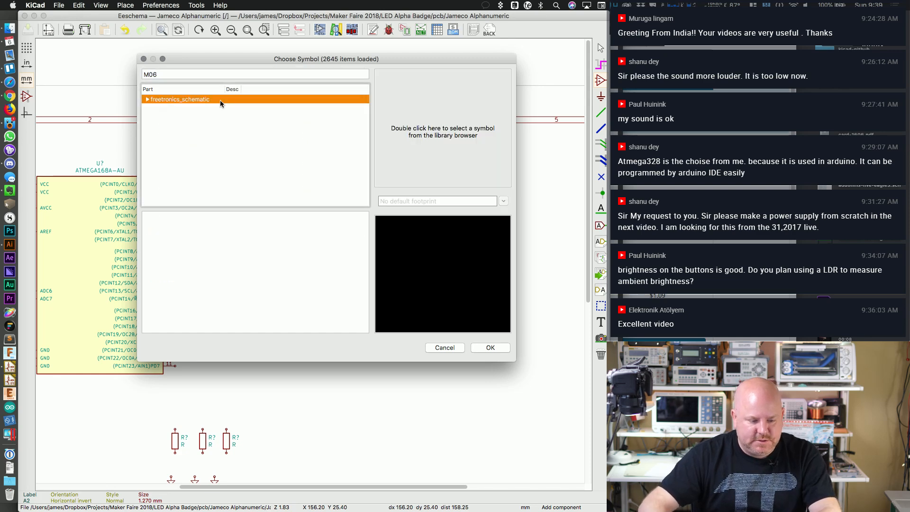
click(147, 100)
double_click(172, 110)
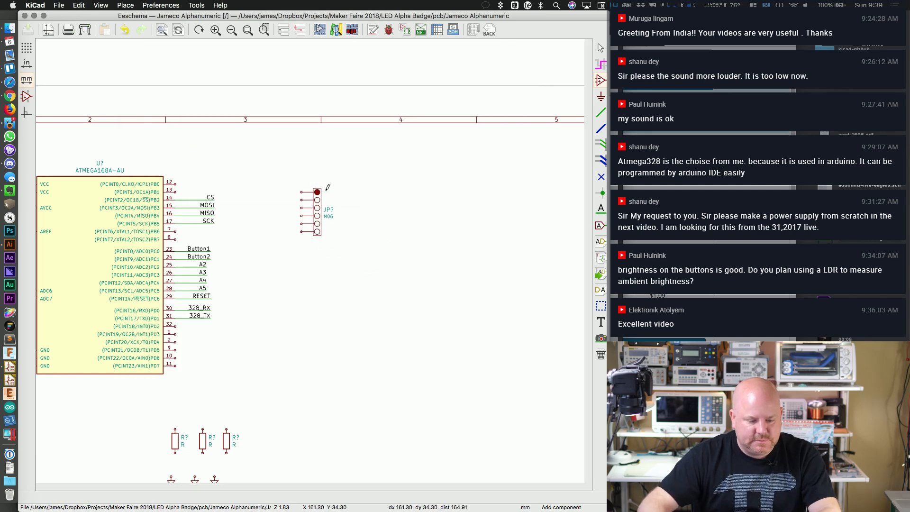
key(r)
key(r)
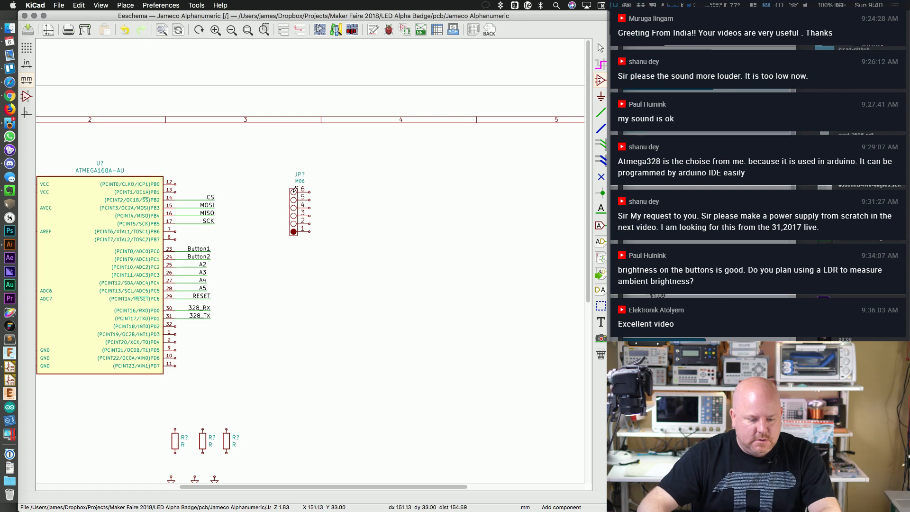
click(294, 190)
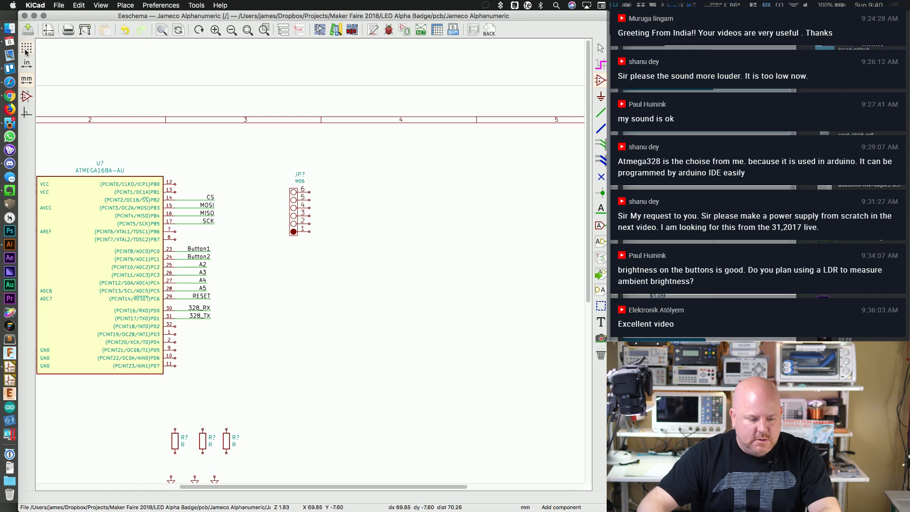
Step: Switch to Chrome, close the duplicate Jameco product page and search Google for "FTDI Pinout"
click(8, 97)
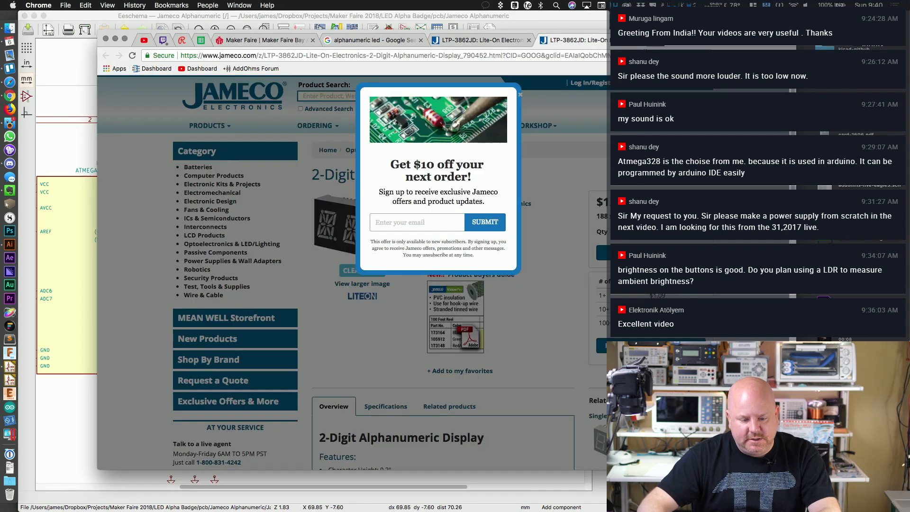
key(super+w)
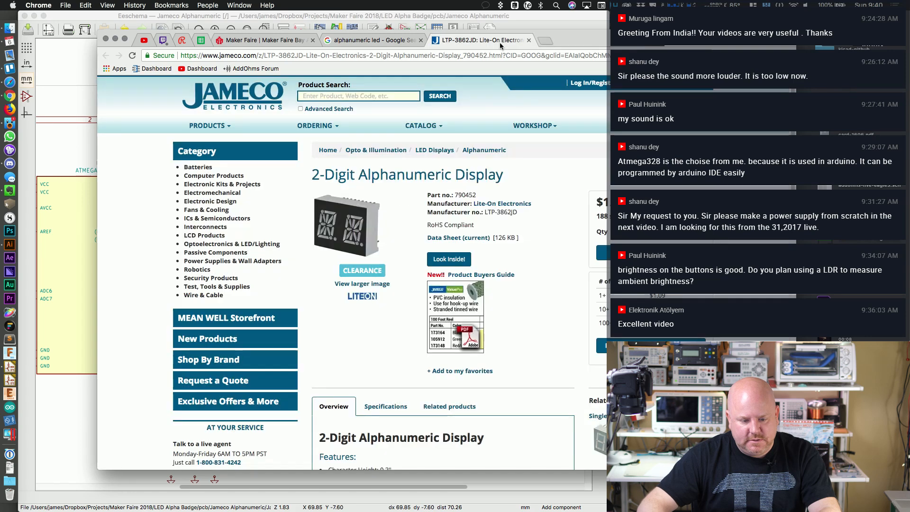
click(541, 41)
text(FTDI Pinout)
key(Return)
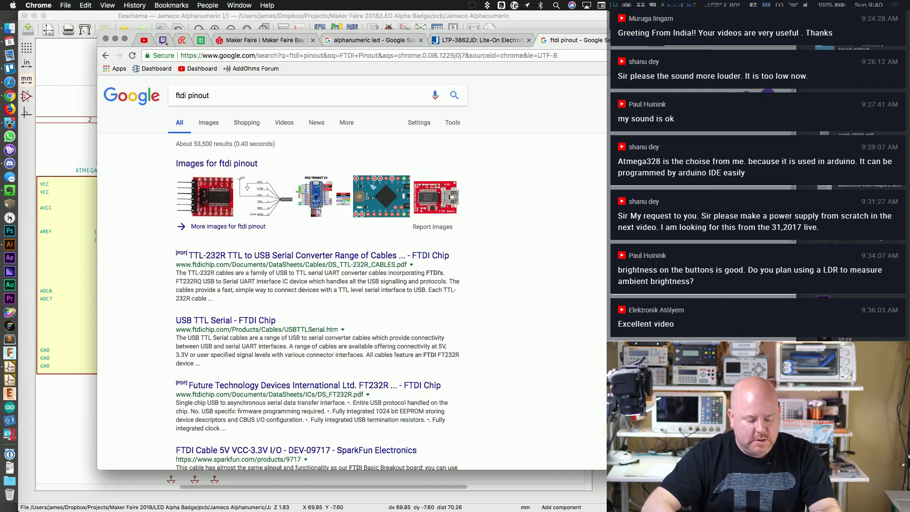
Step: Show the FTDI image results beside the schematic, enlarge the cable pinout picture, and move the browser clear of the drawing
key(ctrl+alt+Right)
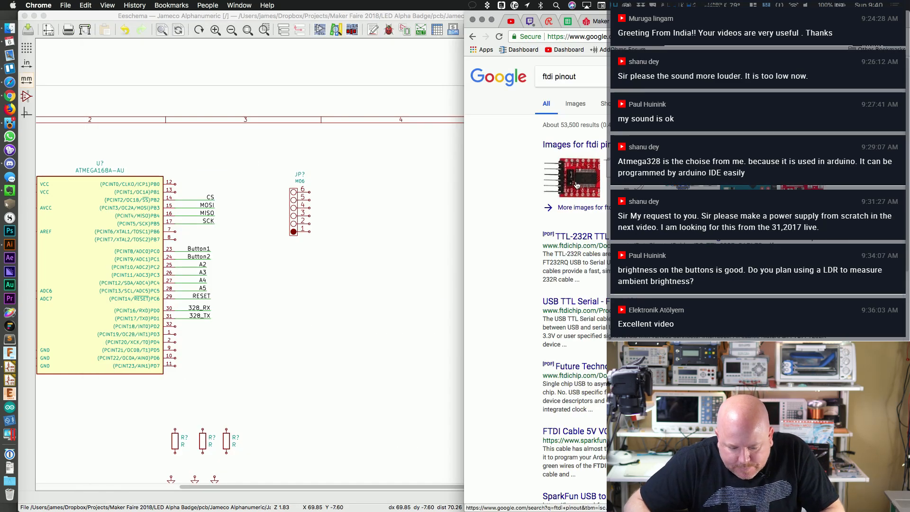
click(574, 102)
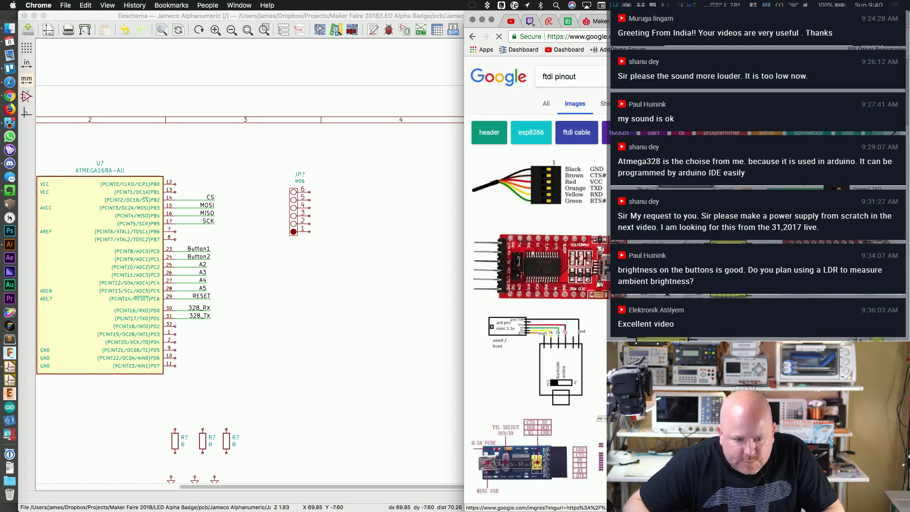
scroll(543, 273, down, 2)
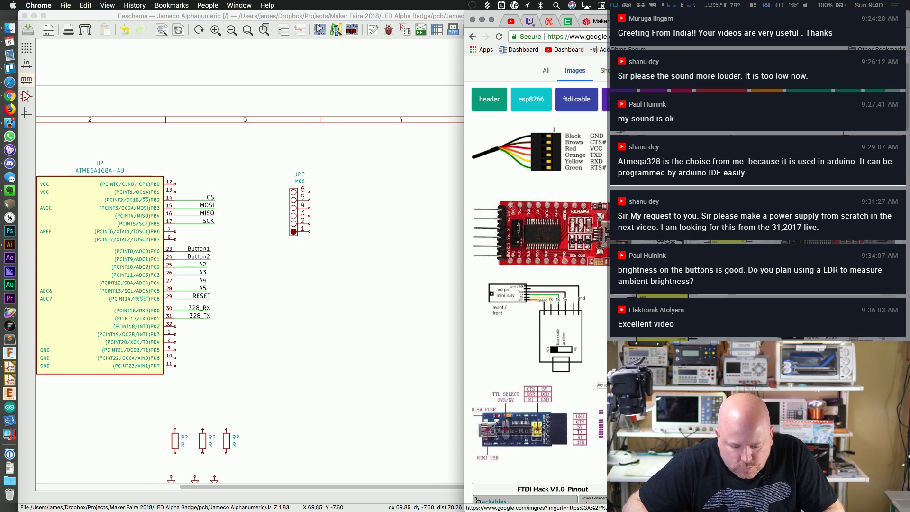
click(535, 152)
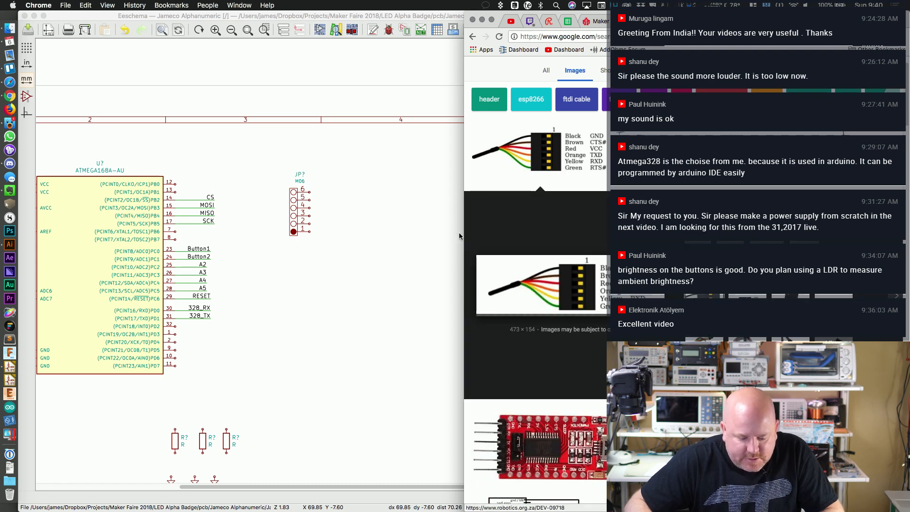
drag(464, 241, 609, 249)
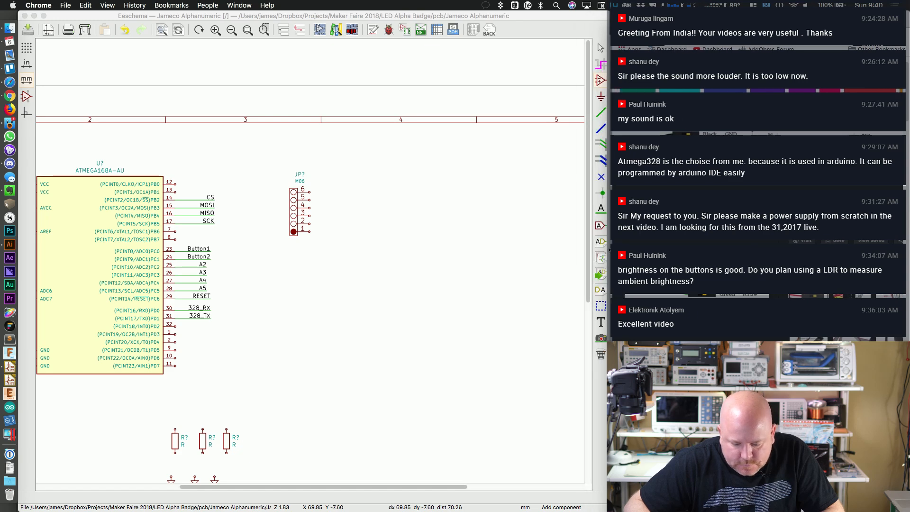
Step: In the schematic, draw short horizontal wires outward from all six M06 header pins, replacing the detached wire at pin 5
click(319, 188)
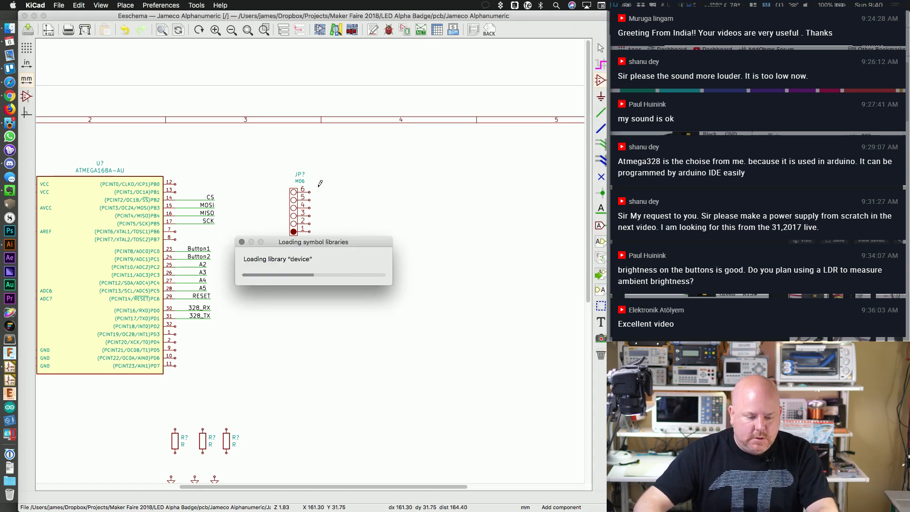
key(Escape)
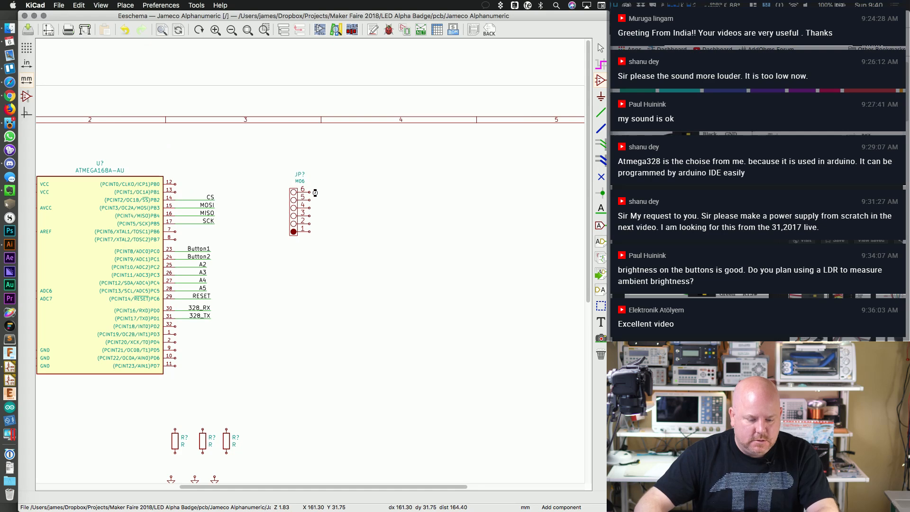
key(w)
double_click(337, 192)
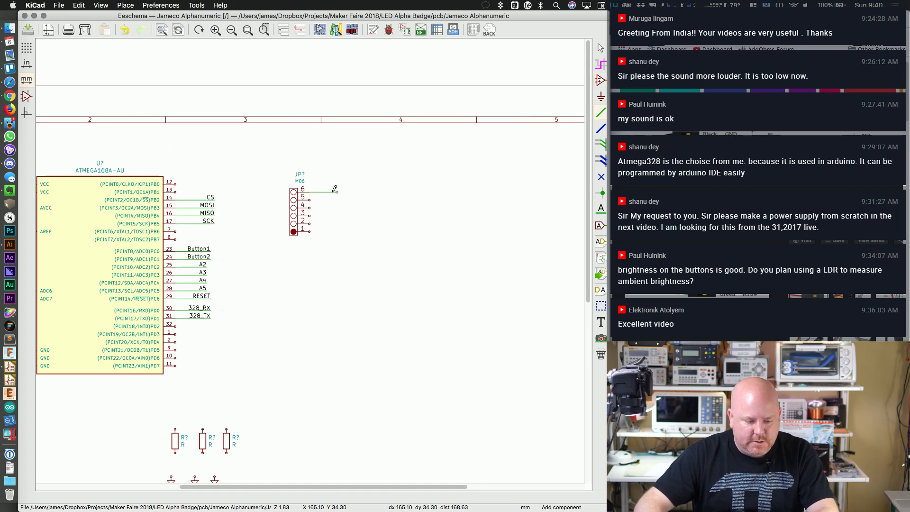
click(313, 200)
double_click(337, 200)
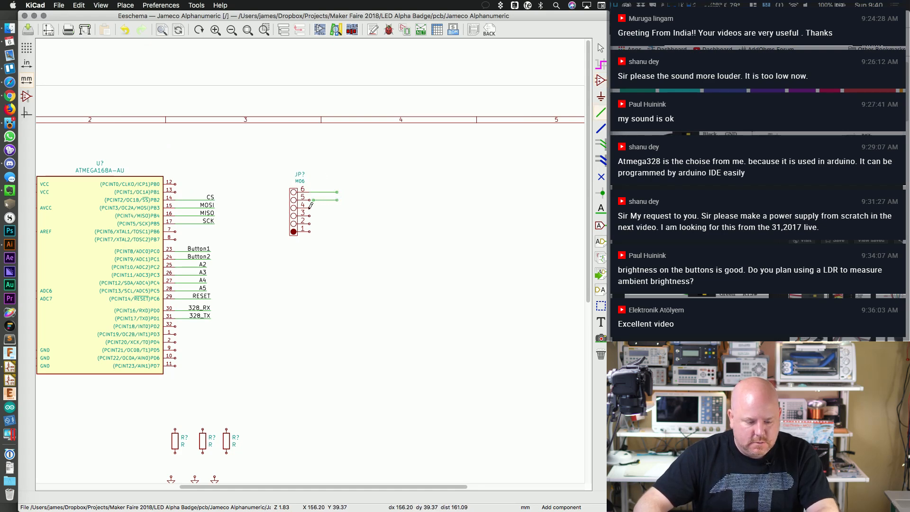
click(310, 208)
double_click(333, 208)
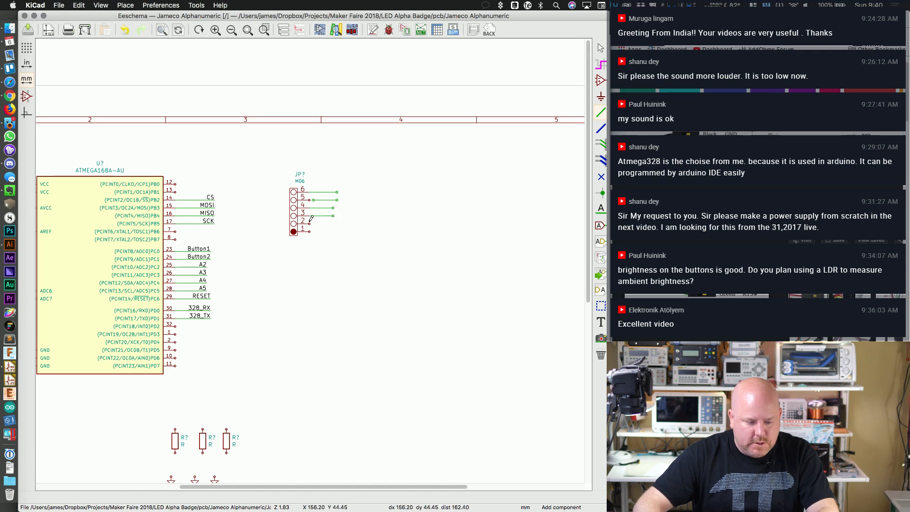
click(334, 231)
key(Escape)
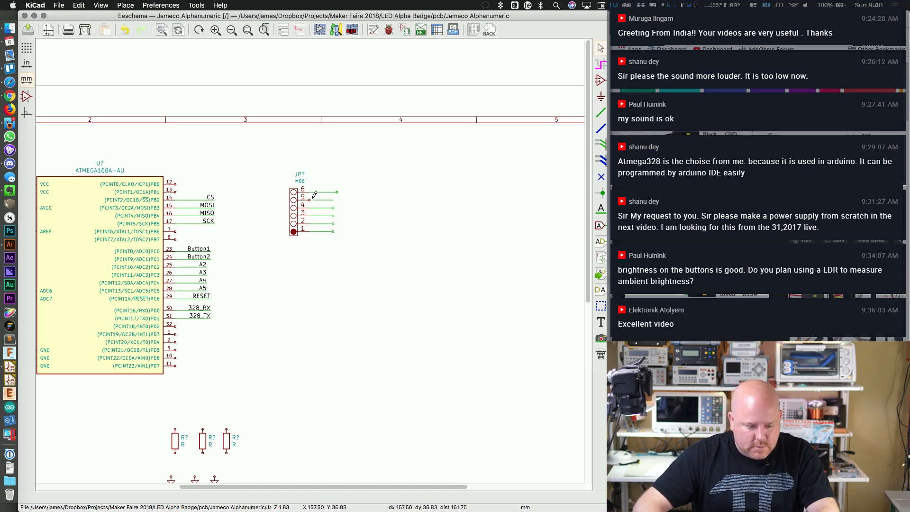
click(311, 199)
key(Escape)
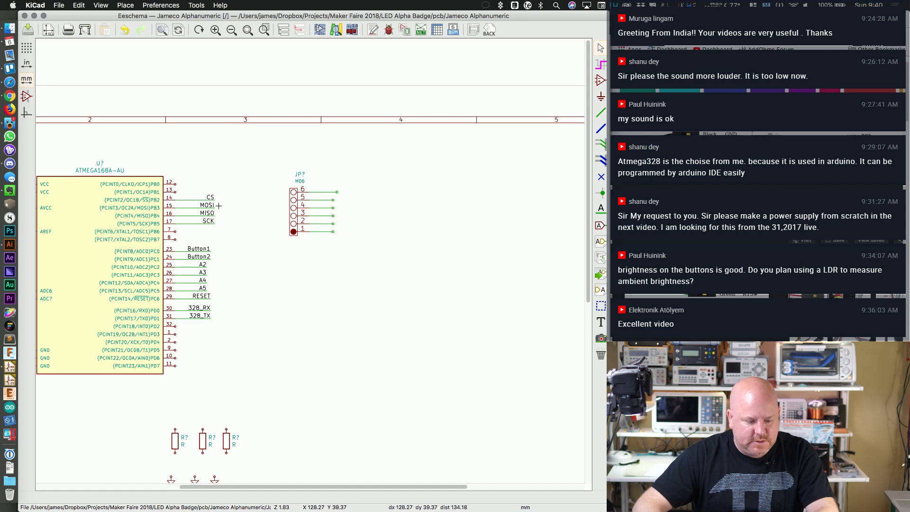
Step: Copy the CS label onto the header's pin 5 wire and change its text to CTS
key(c)
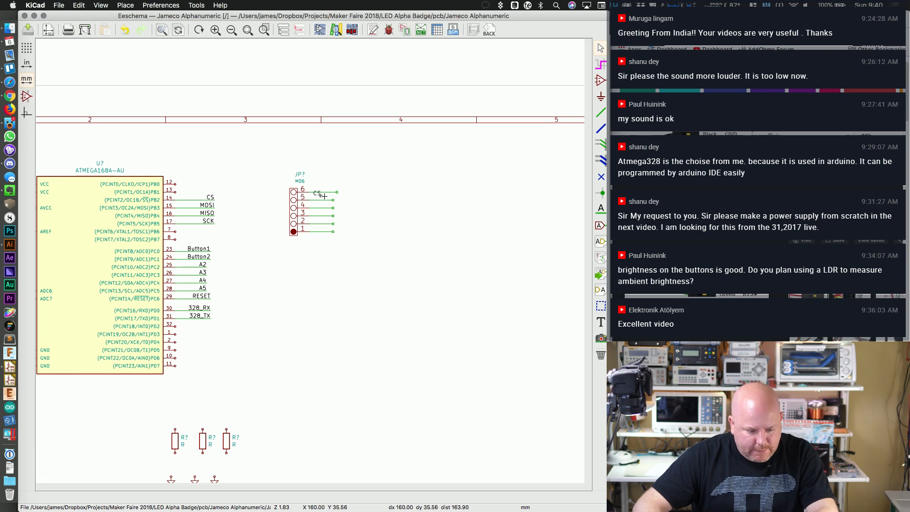
key(Escape)
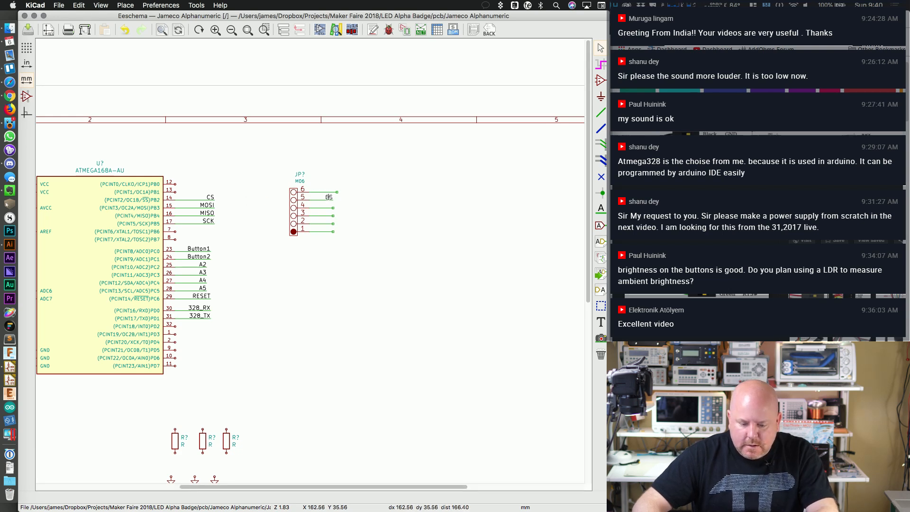
text(e)
text(CTSCS)
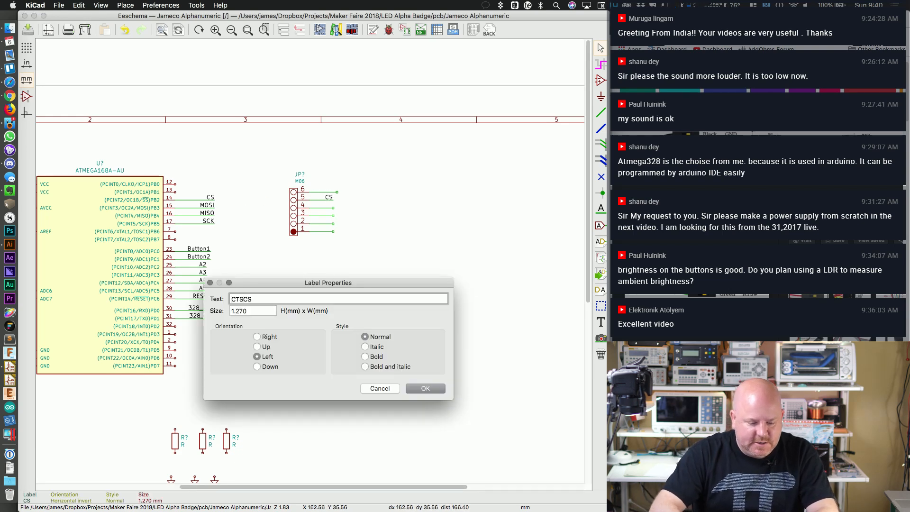
key(BackSpace)
key(BackSpace)
key(Return)
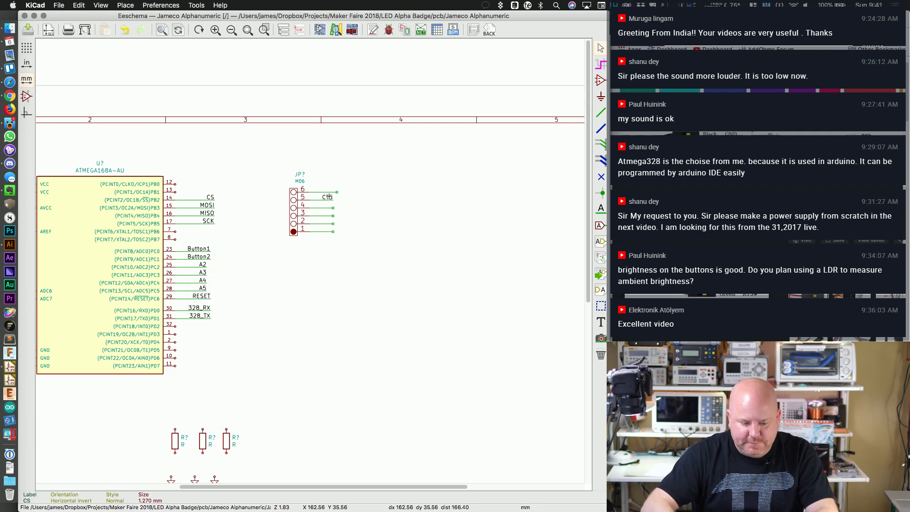
Step: Copy the CTS label onto the wires of header pins 4, 3, 2 and 1
key(c)
click(331, 205)
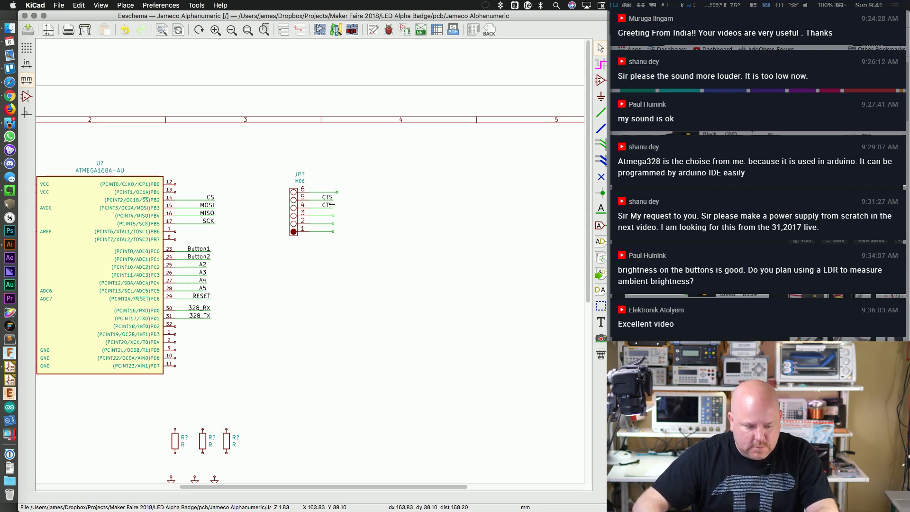
key(c)
click(332, 213)
key(c)
click(331, 220)
key(c)
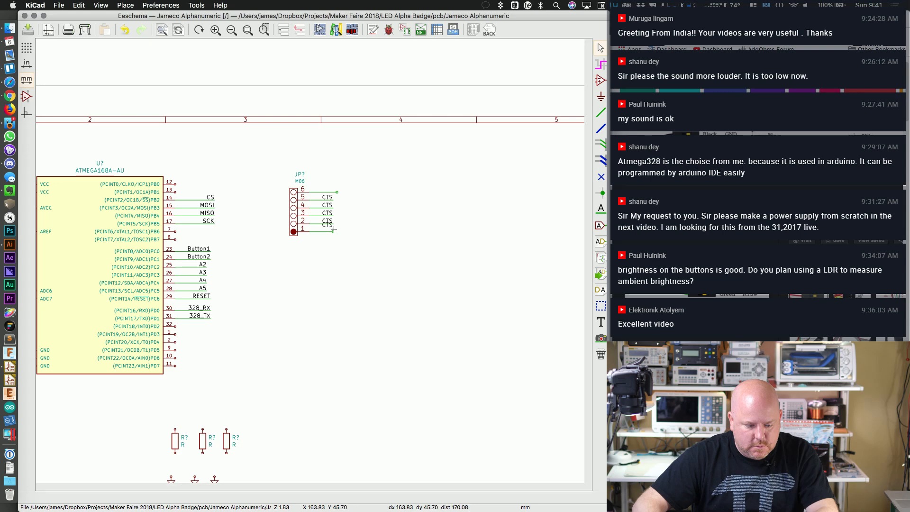
click(334, 230)
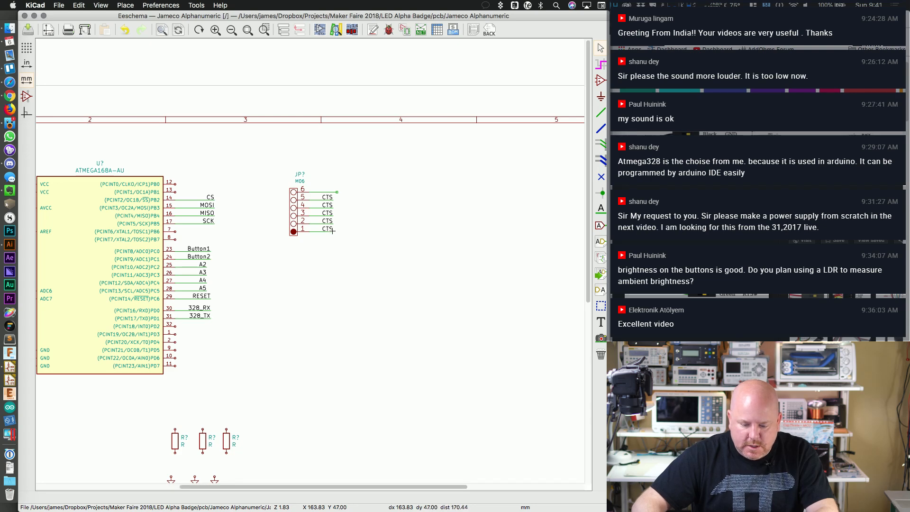
Step: Change the label text on the header's pin 1 wire to DTR
key(e)
click(337, 253)
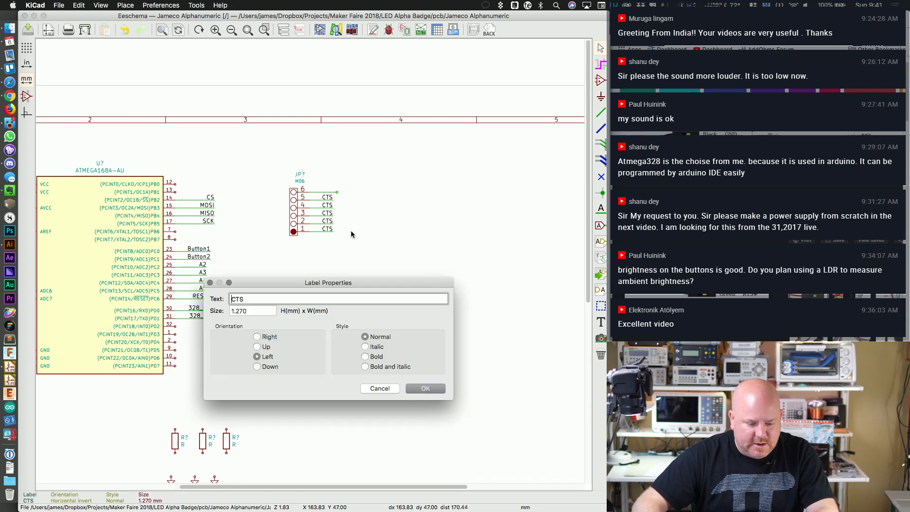
double_click(298, 299)
text(DTR)
key(Return)
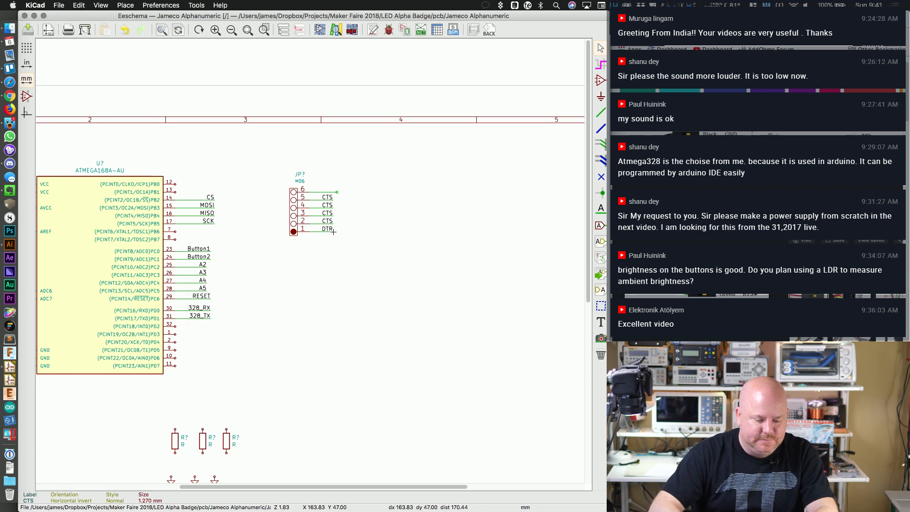
Step: Change the label text on the header's pin 2 wire to 328_TX
key(e)
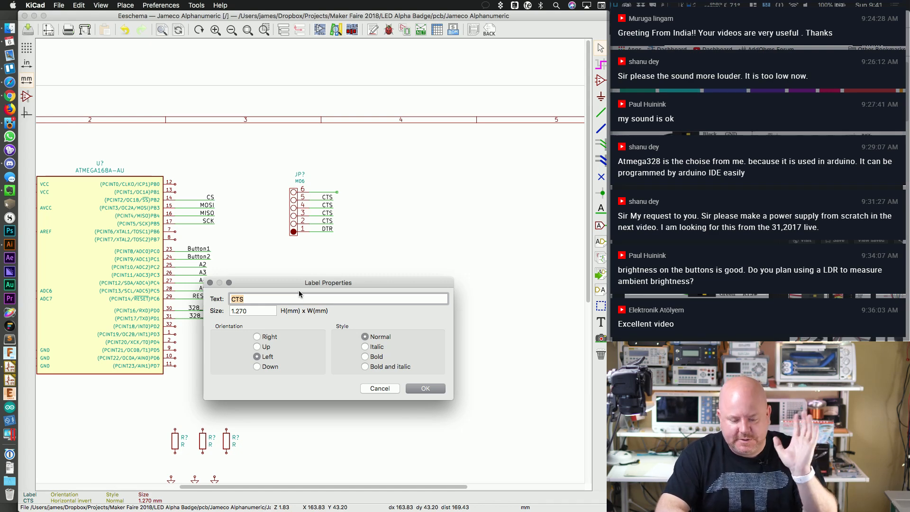
text(RX)
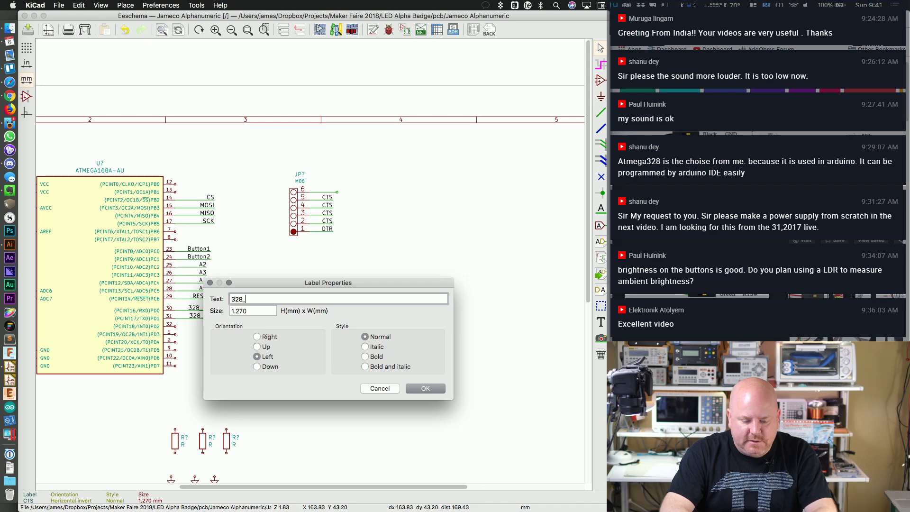
key(Return)
Step: Change the label text on the header's pin 3 wire to 328_RX and on its pin 4 wire to VCC
double_click(329, 213)
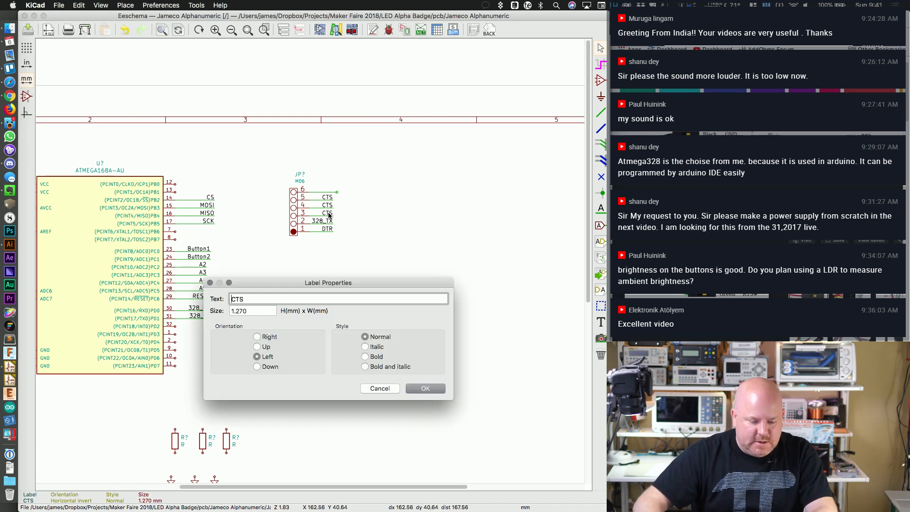
text(328)
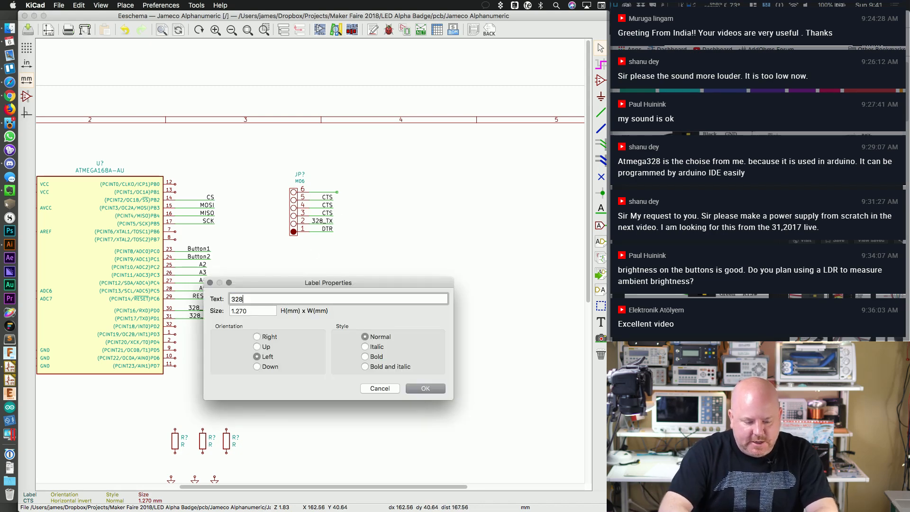
text(_RX)
key(Return)
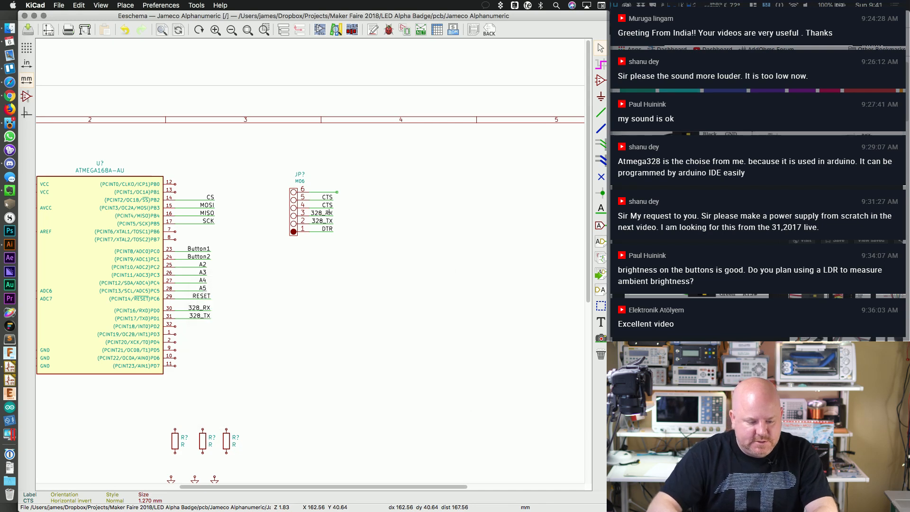
double_click(333, 207)
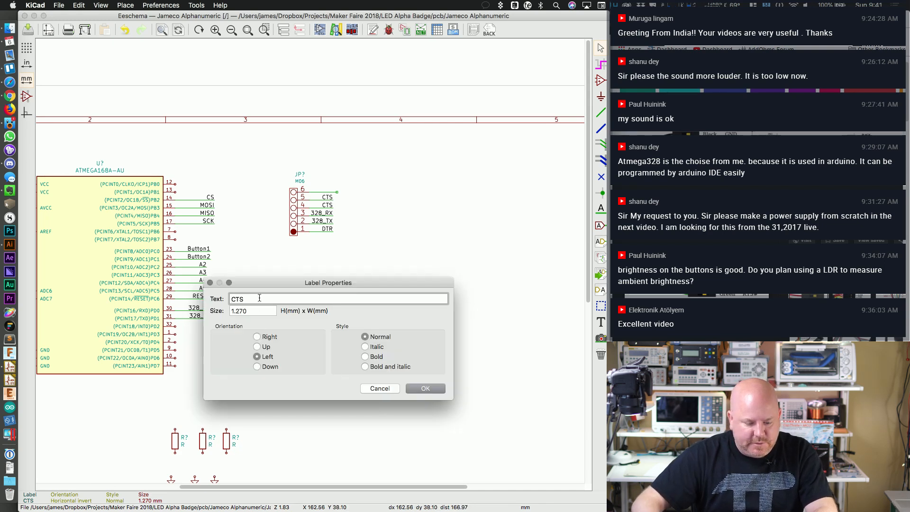
click(426, 389)
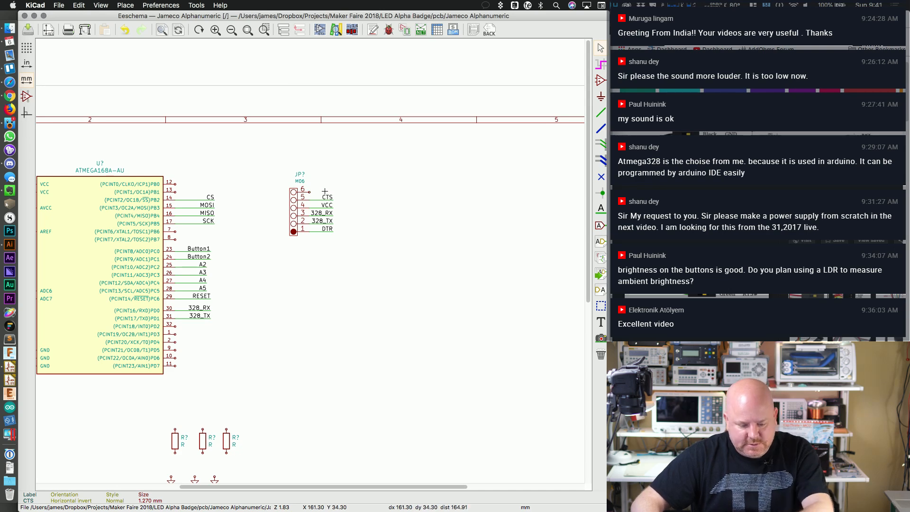
Step: Redraw the header's pin 6 wire to match the length of the other pin wires and copy the CTS label onto it
key(w)
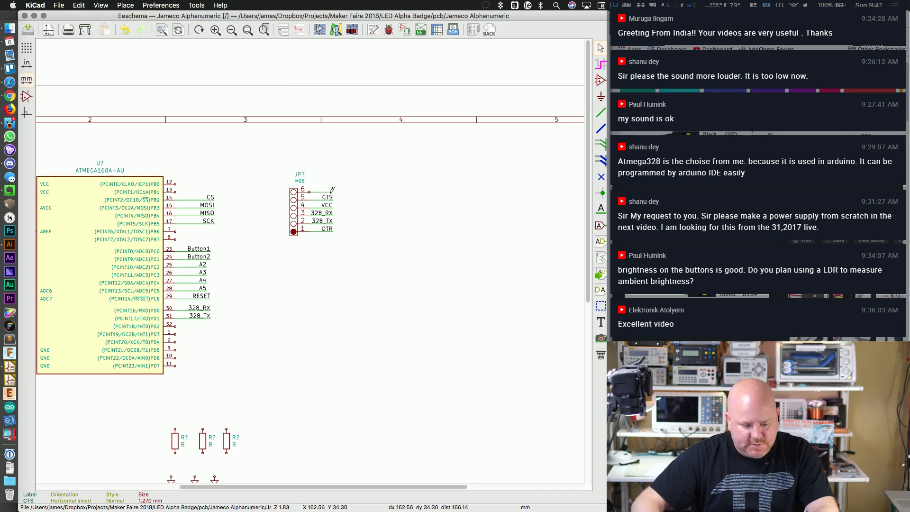
double_click(331, 191)
key(Escape)
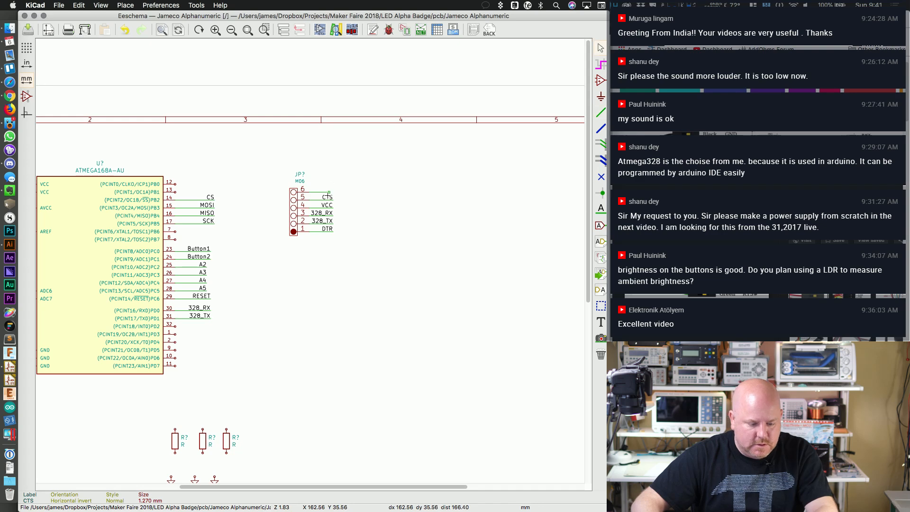
key(c)
click(333, 192)
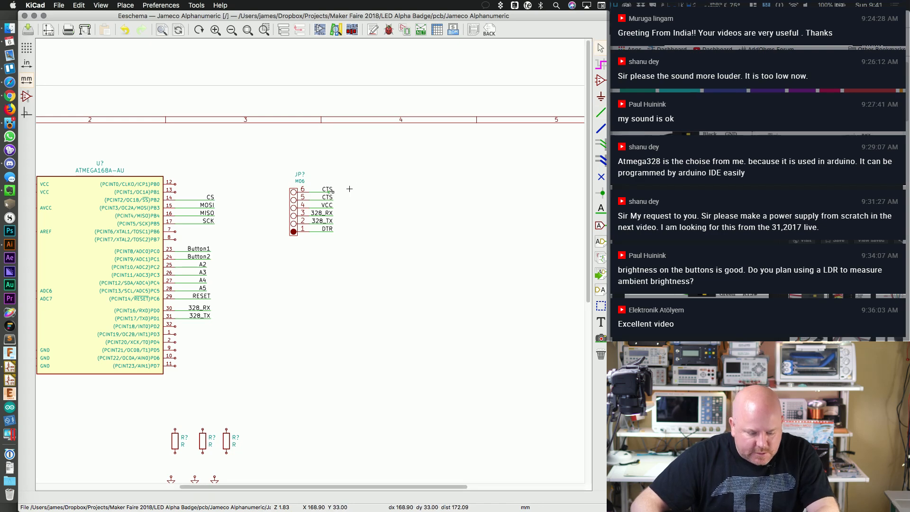
Step: Change the label text on the header's pin 6 wire to GND
scroll(330, 190, up, 3)
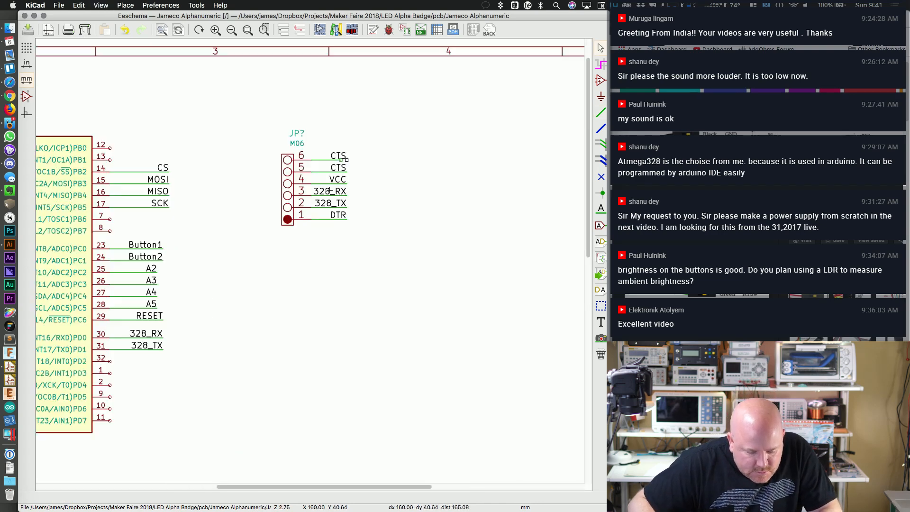
scroll(372, 252, up, 3)
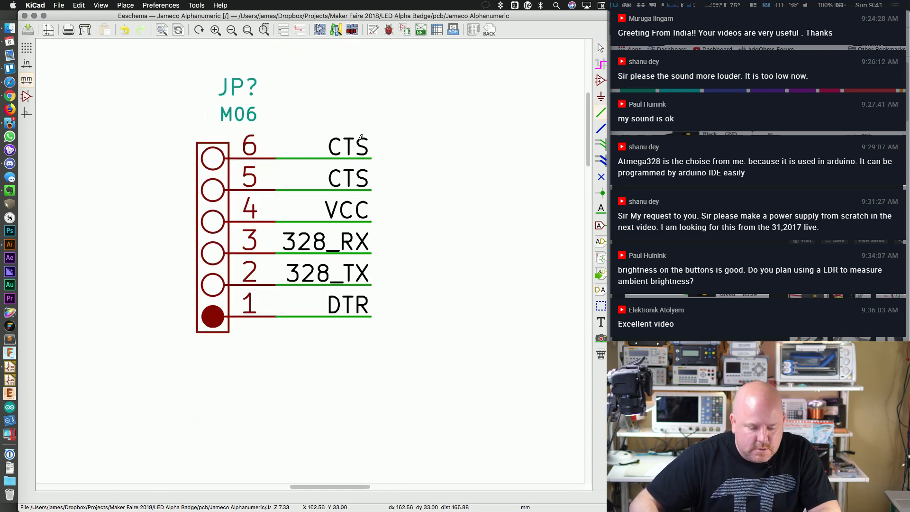
double_click(358, 145)
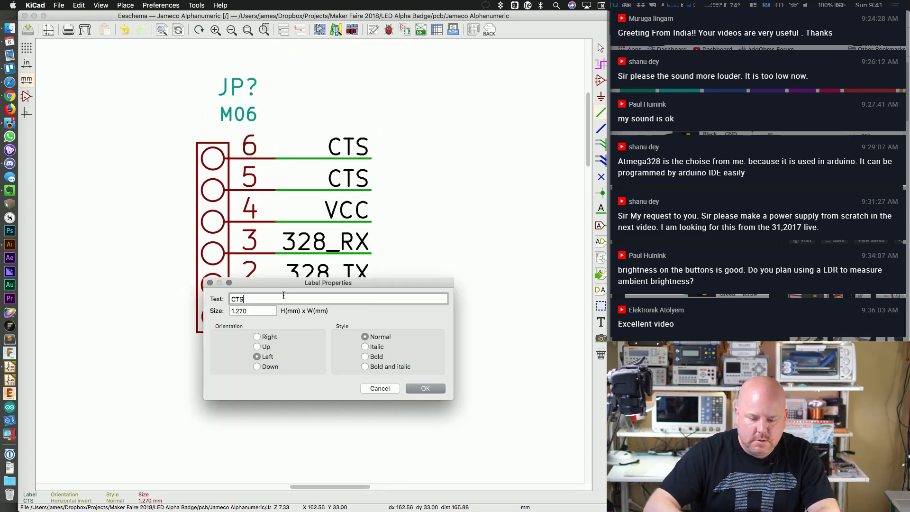
key(BackSpace)
key(BackSpace)
key(BackSpace)
key(Return)
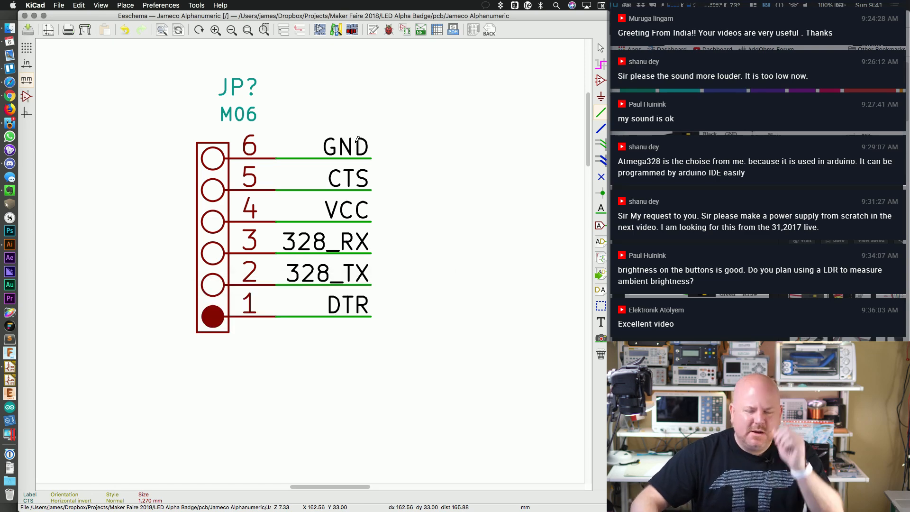
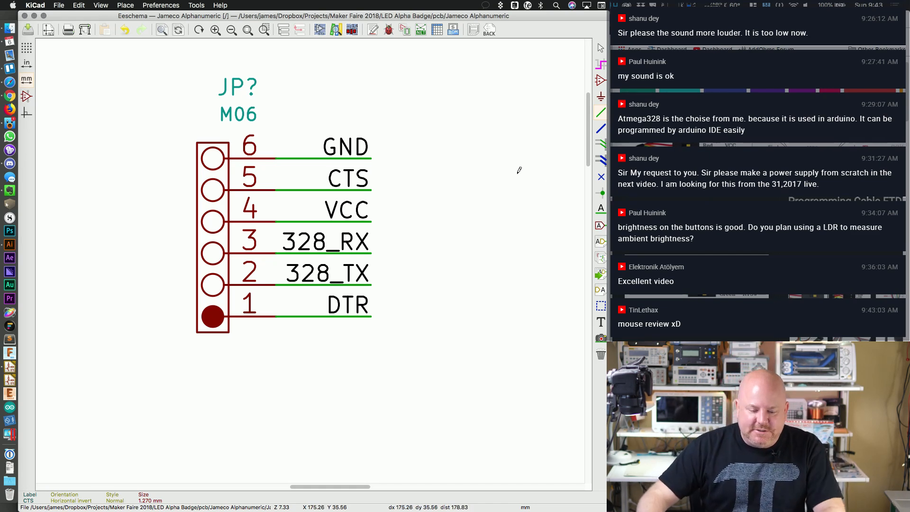
Step: Move the labelled six-pin header below the DTR reset circuit, and shift the LED branch slightly left and down beside the 10uF capacitor
middle_drag(451, 144, 474, 162)
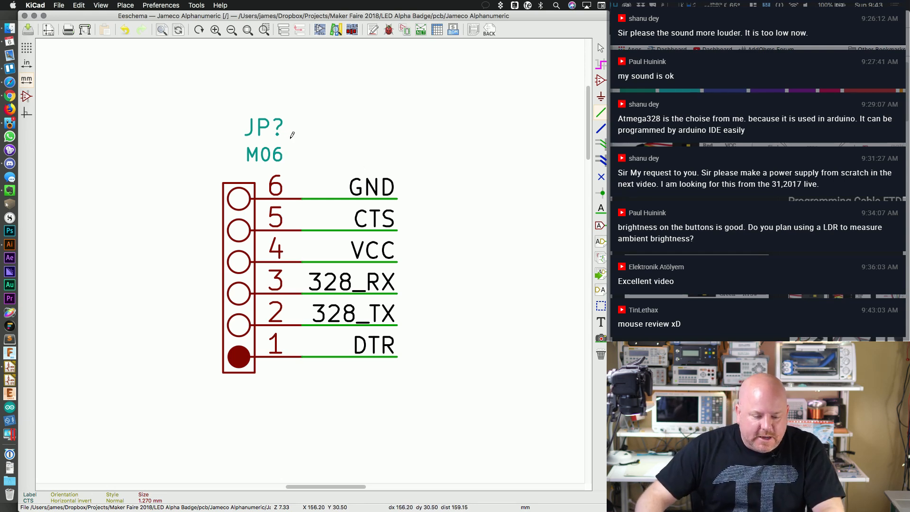
scroll(294, 141, down, 4)
scroll(294, 141, up, 2)
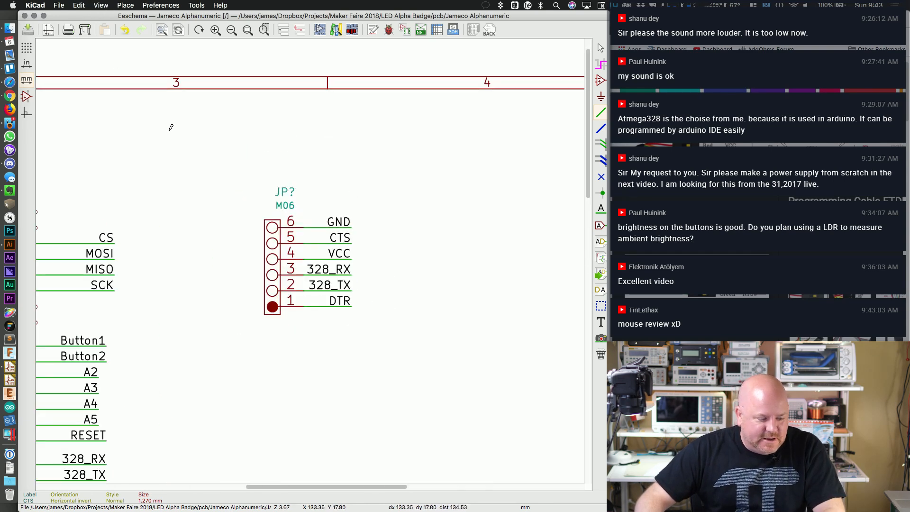
drag(247, 147, 370, 315)
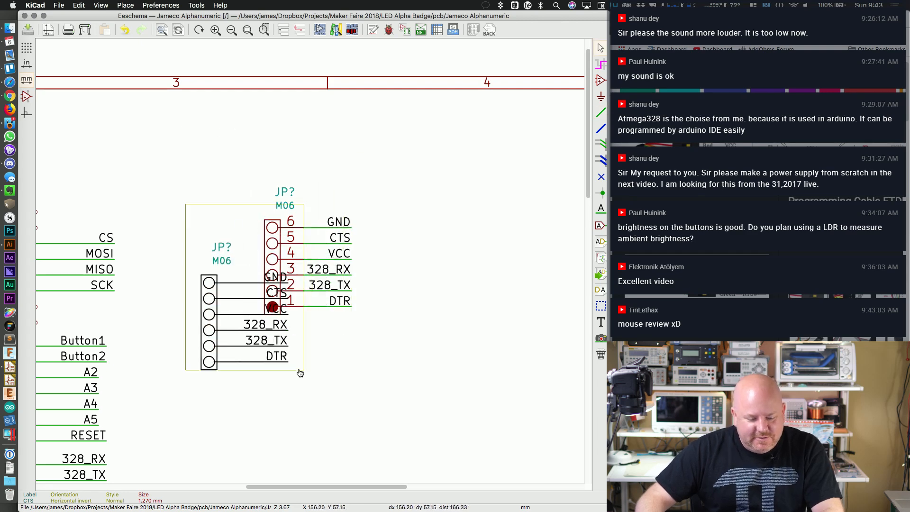
click(290, 400)
scroll(289, 400, down, 3)
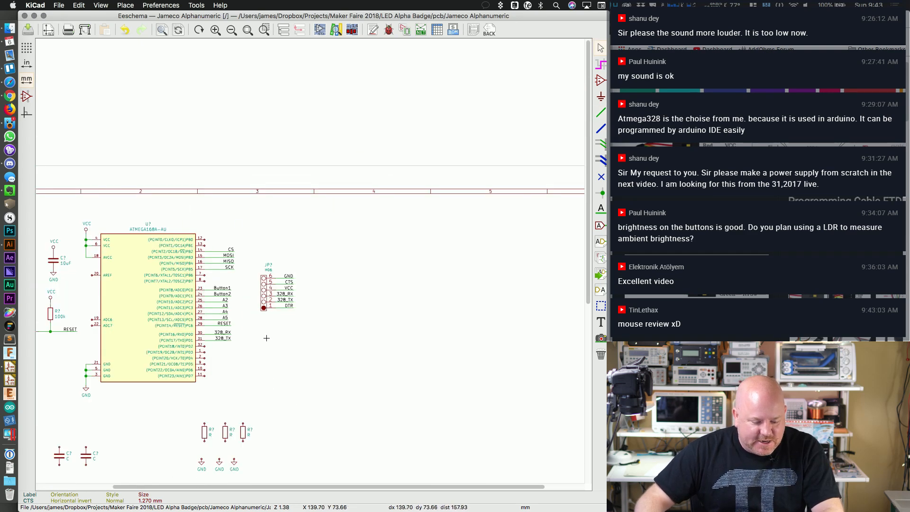
scroll(266, 338, down, 1)
scroll(387, 234, up, 3)
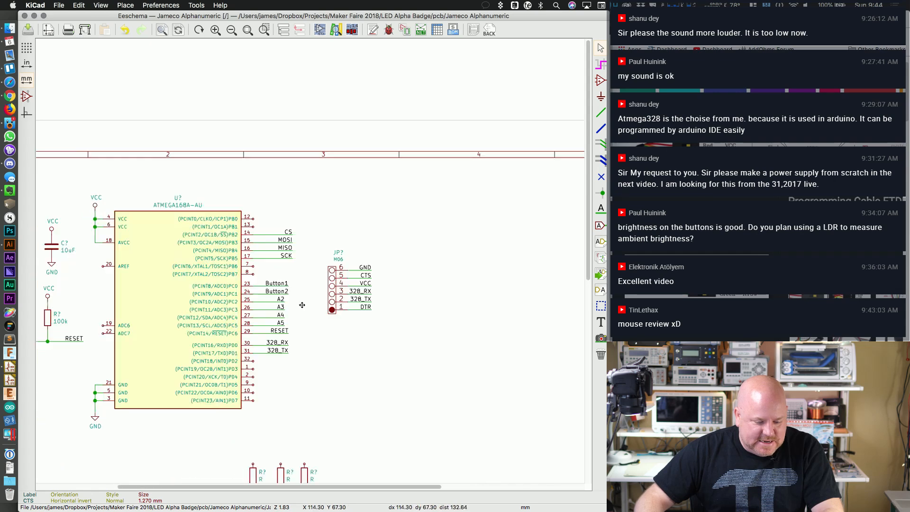
drag(474, 132, 544, 241)
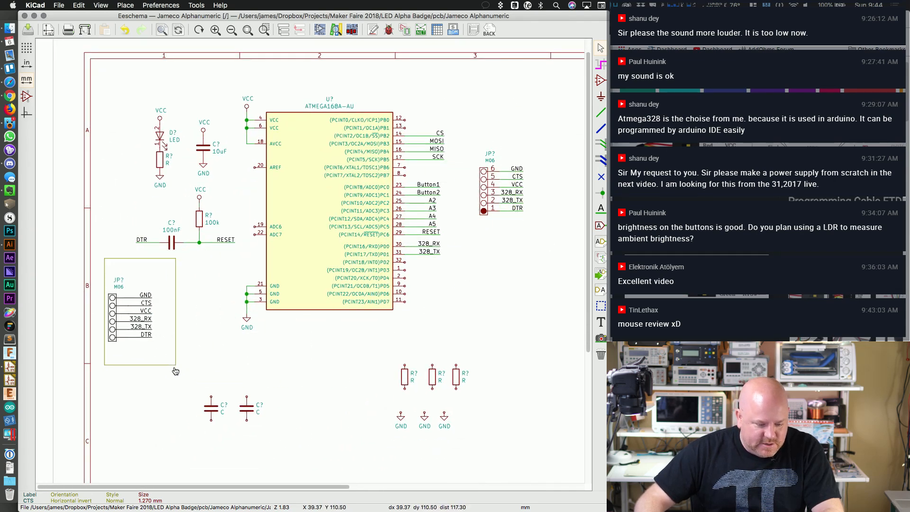
click(175, 371)
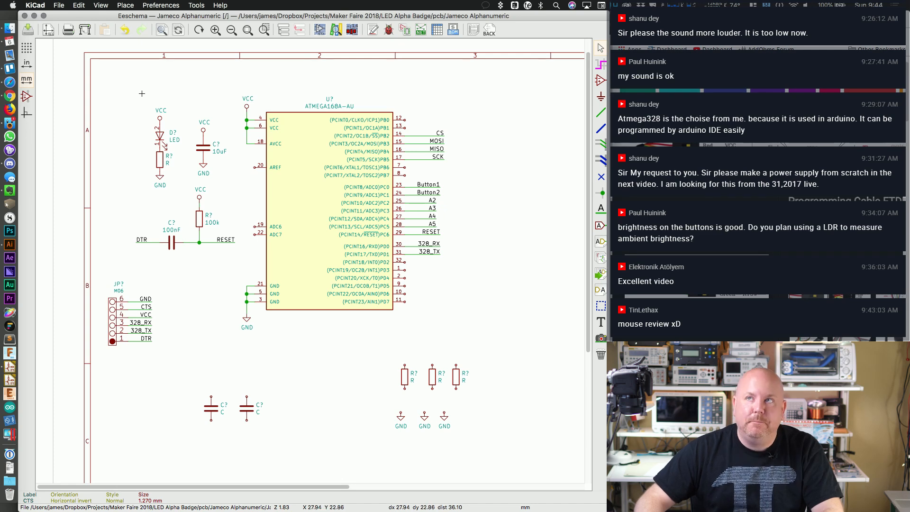
drag(140, 87, 185, 201)
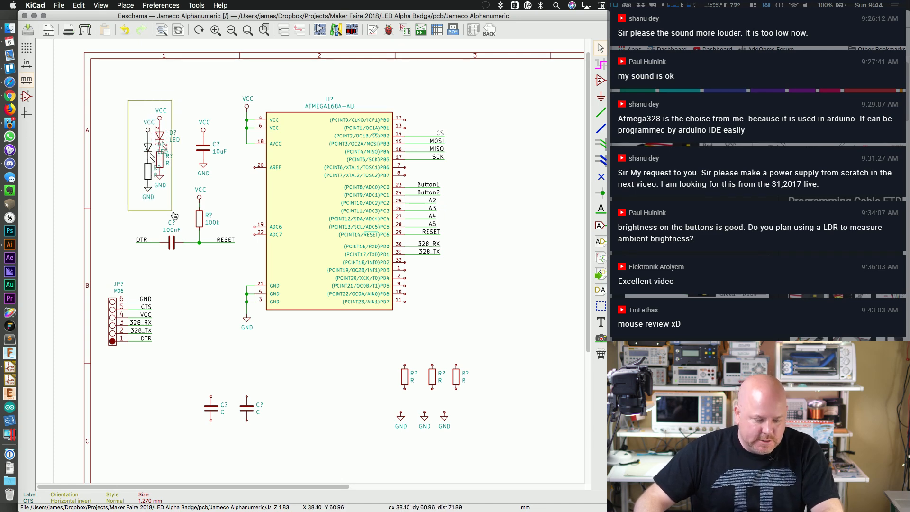
click(177, 213)
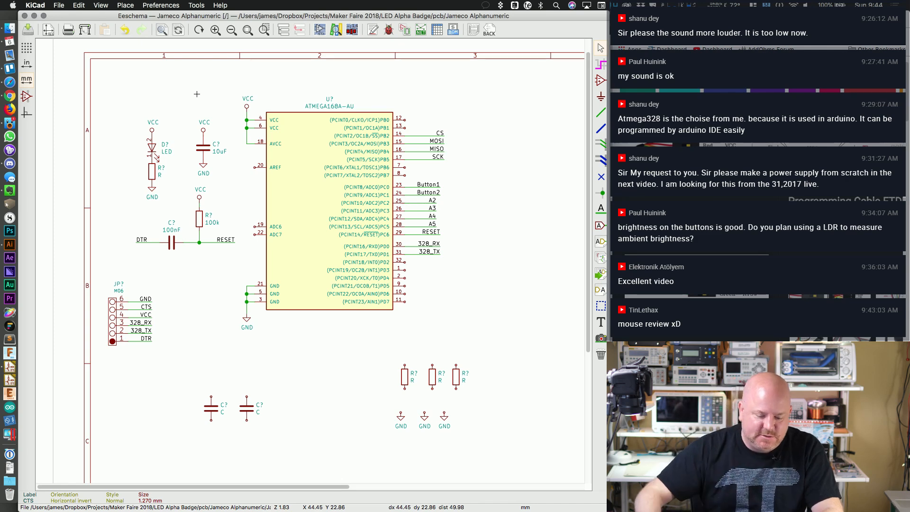
Step: Move the spare capacitors, resistors and GND symbols down and right, and shift the whole ATmega circuit block up and right
drag(203, 342, 487, 473)
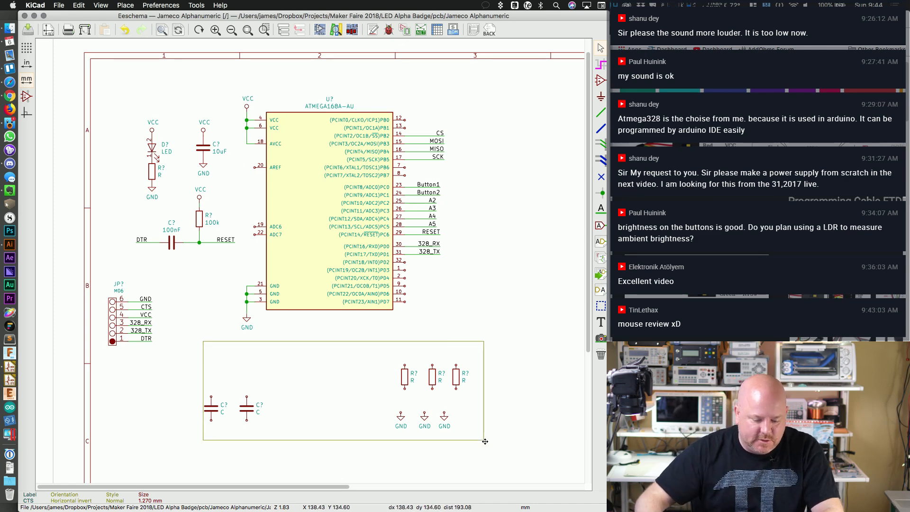
click(513, 469)
drag(487, 65, 87, 366)
click(103, 355)
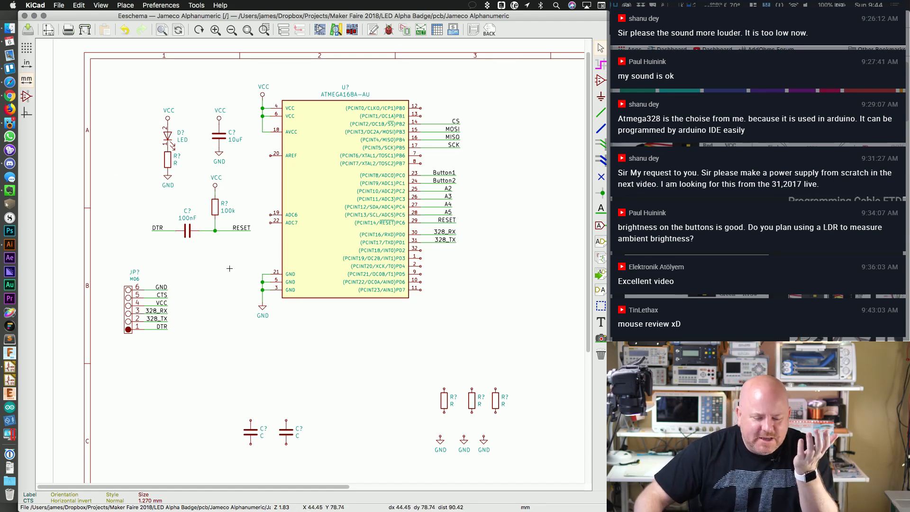
Step: Search the symbol libraries for TLC5940, then close the symbol chooser without placing a part
drag(325, 488, 443, 487)
key(a)
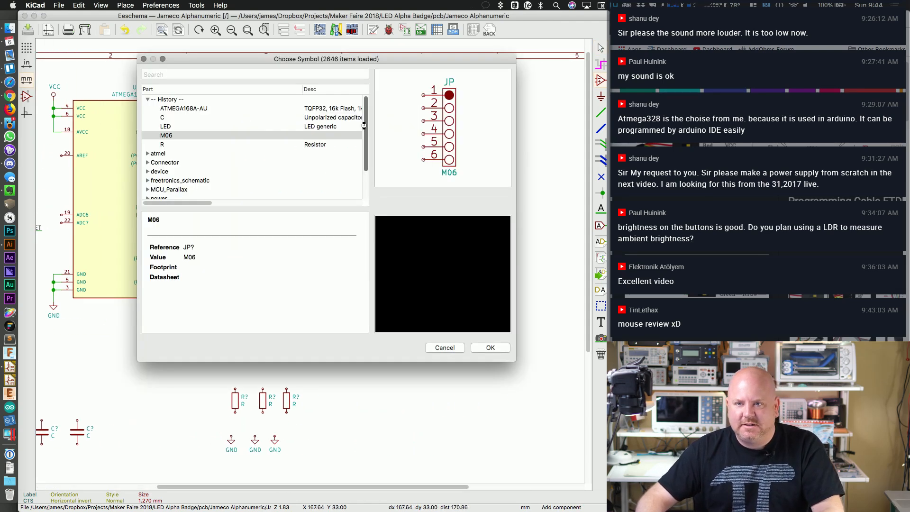
drag(379, 60, 463, 68)
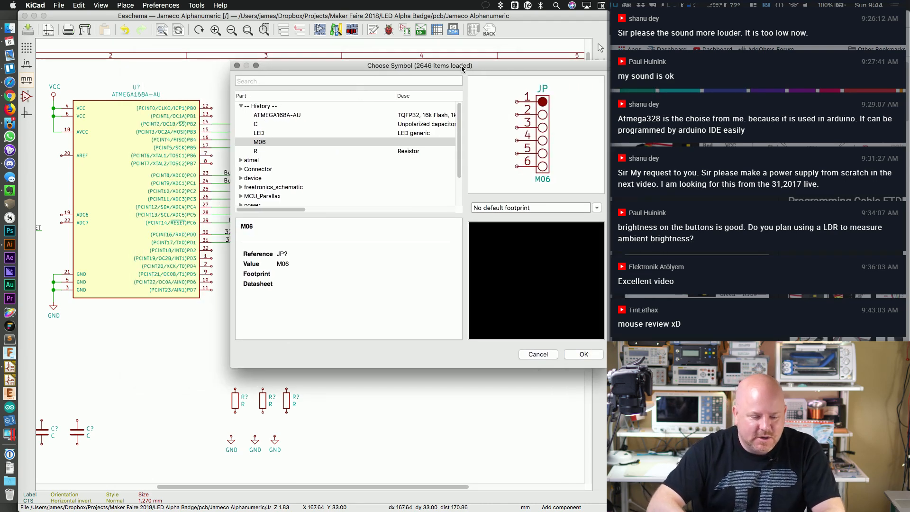
click(416, 82)
text(TLC)
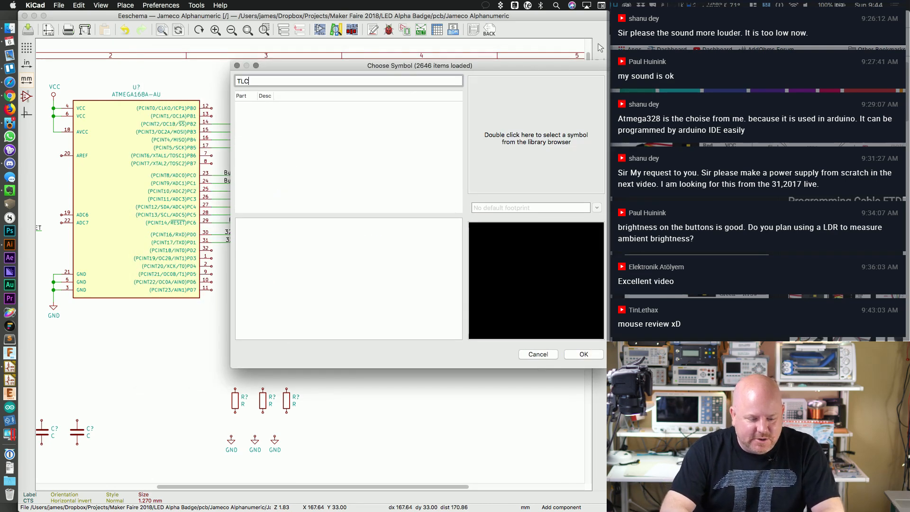
key(BackSpace)
text(C)
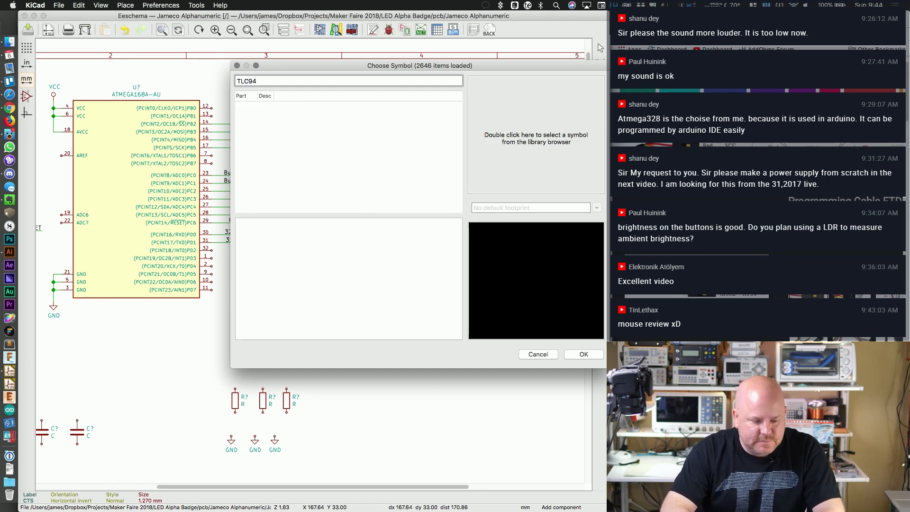
key(BackSpace)
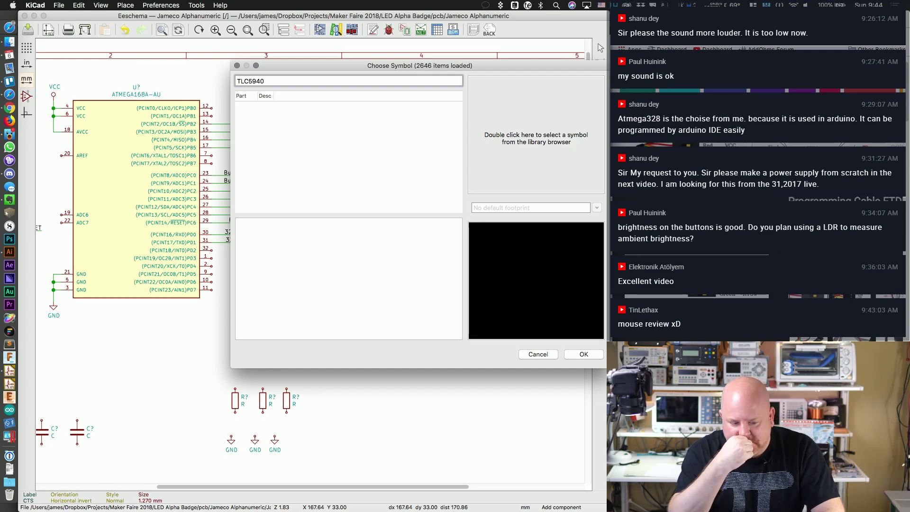
click(537, 354)
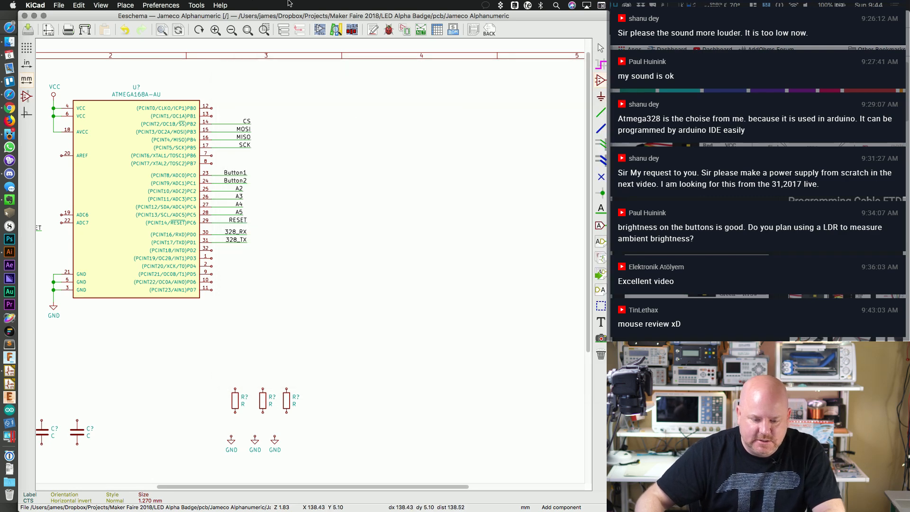
Step: Switch to Chrome and open the GitHub KiCad library search result in a new tab
key(super+Tab)
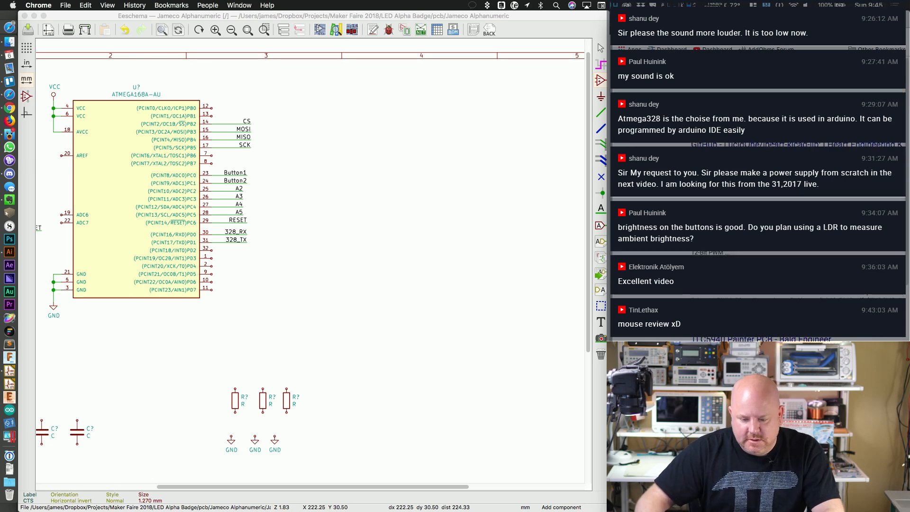
right_click(774, 144)
click(760, 147)
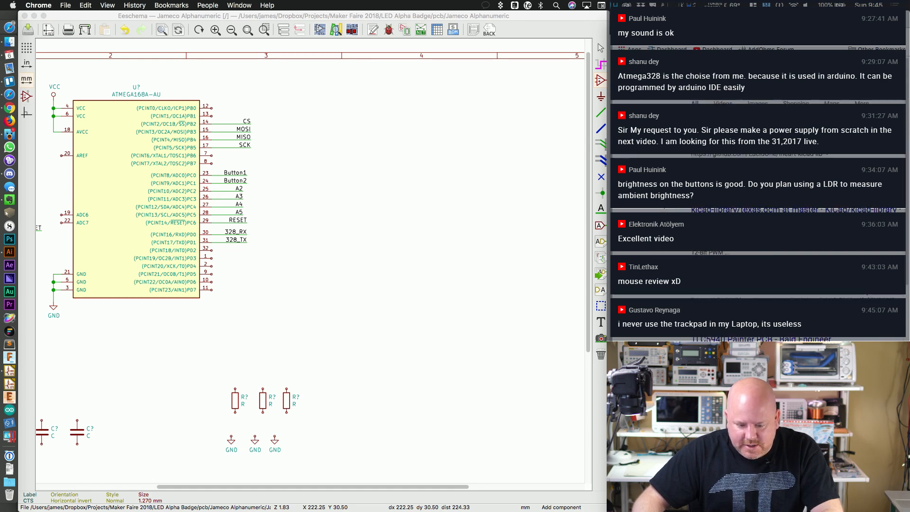
Step: Open the texas.dcm result from KiCad/kicad-library in a new tab and search that page for tlc5940
right_click(510, 212)
click(551, 214)
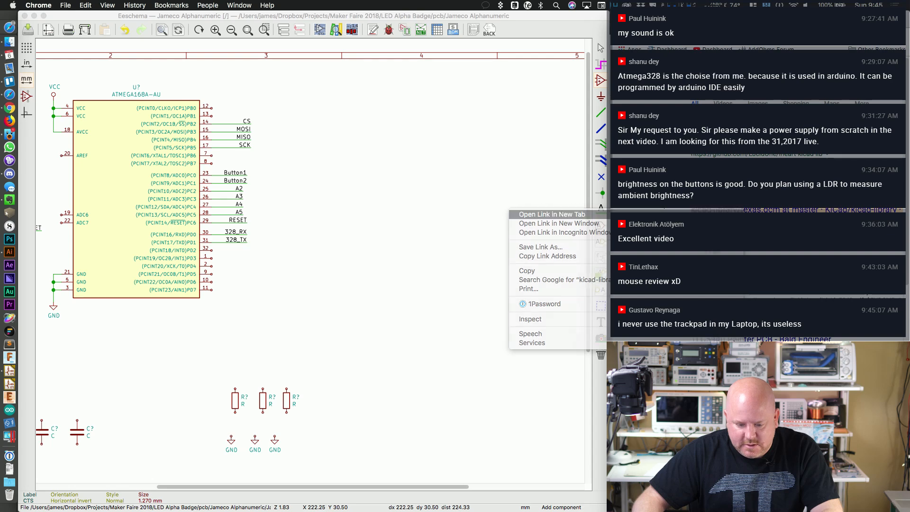
key(ctrl+Tab)
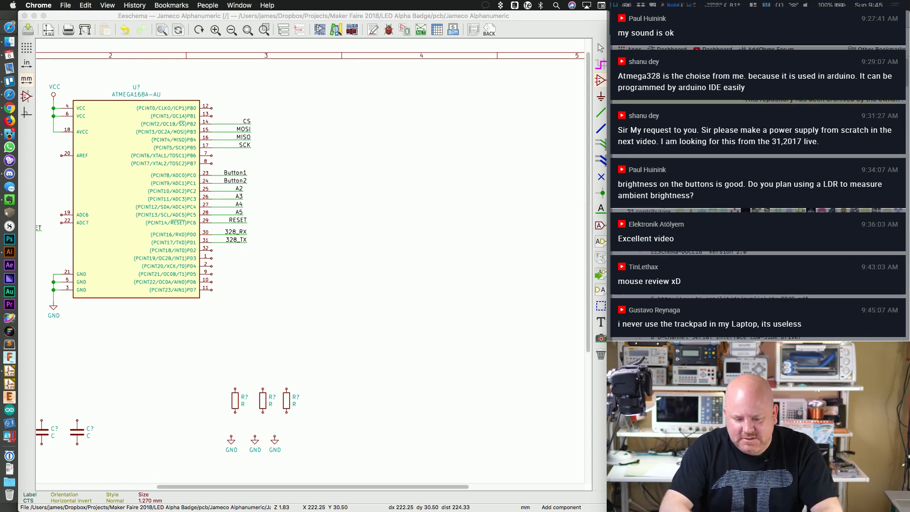
text(tlc5940)
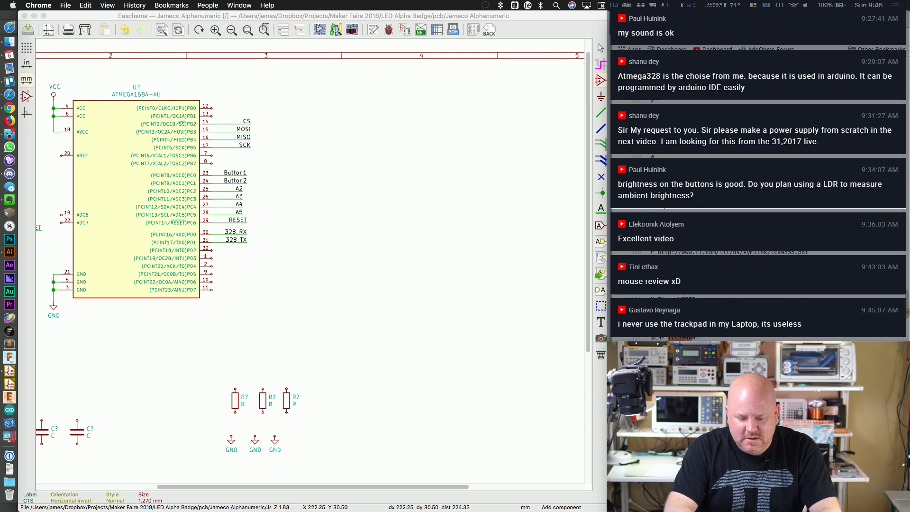
Step: Look through the TLC5940 matches and neighbouring entries in the texas.dcm page
key(Return)
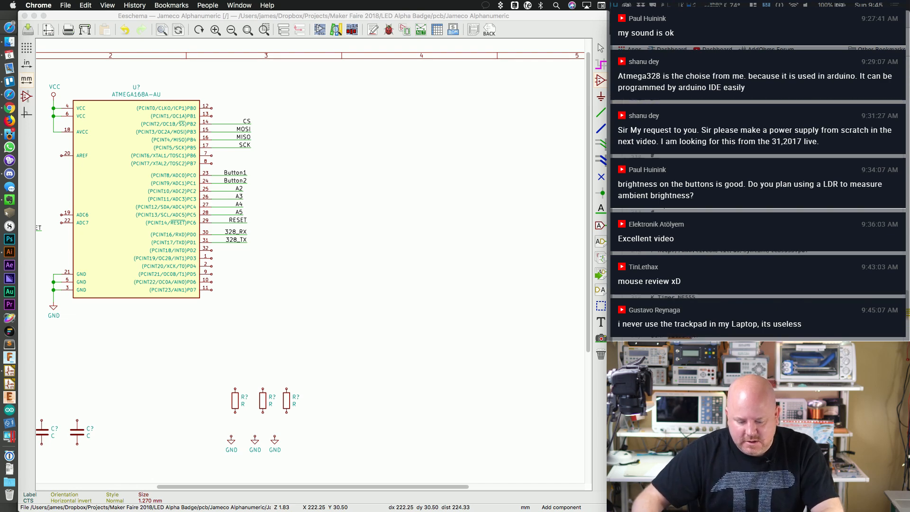
scroll(758, 189, down, 4)
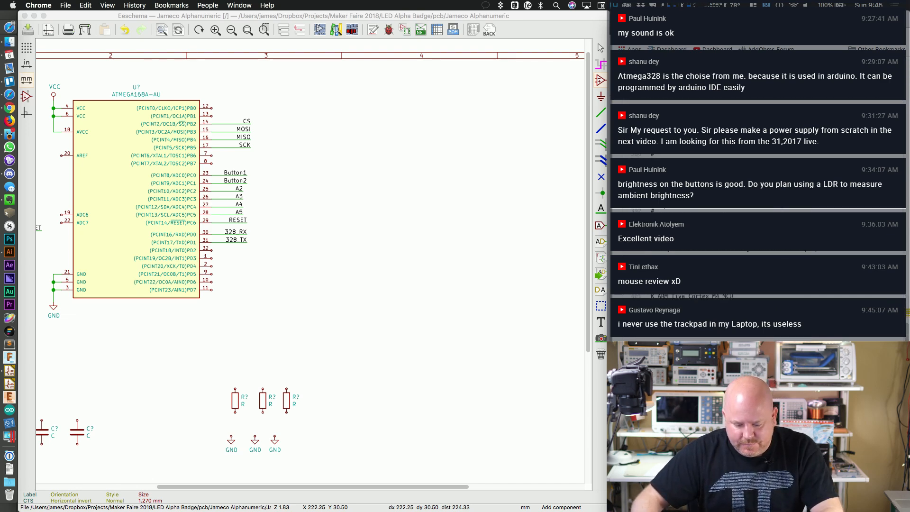
scroll(758, 190, up, 4)
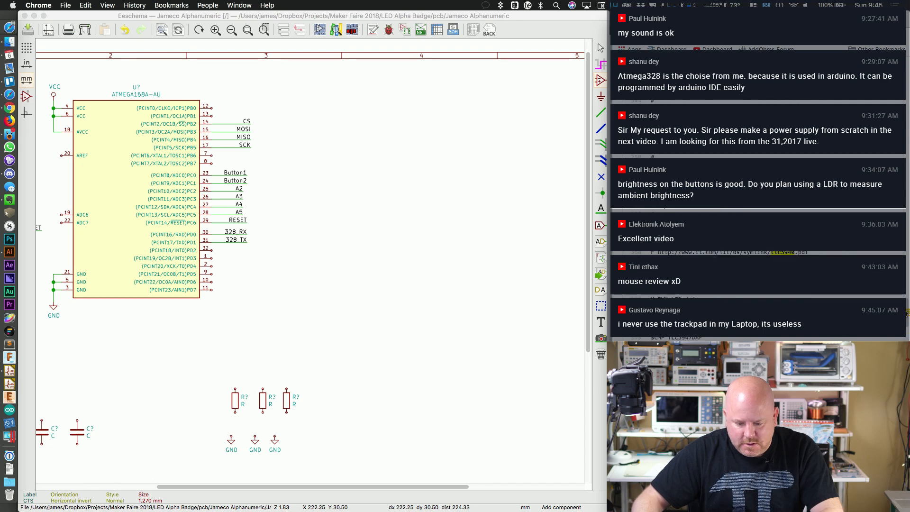
scroll(758, 189, up, 5)
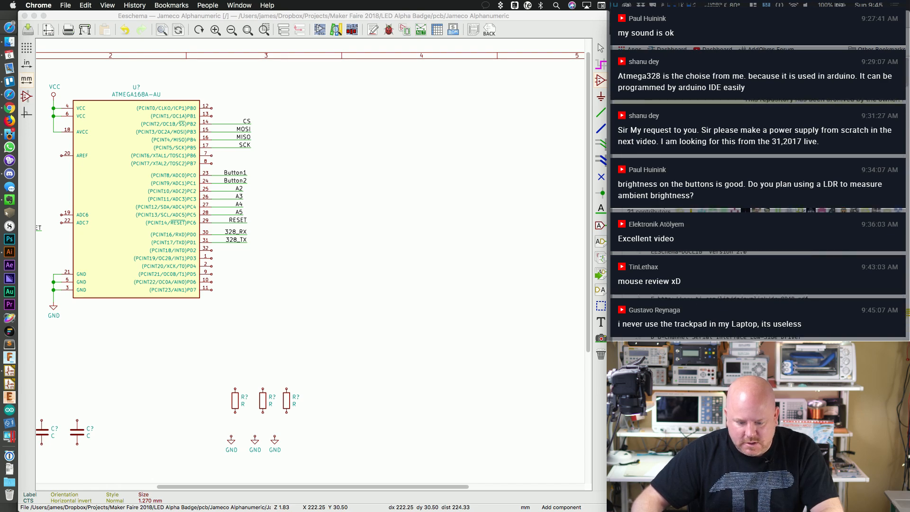
Step: Switch back to KiCad, check the libraries listed in the symbol chooser, and close it without placing a part
click(457, 170)
click(370, 109)
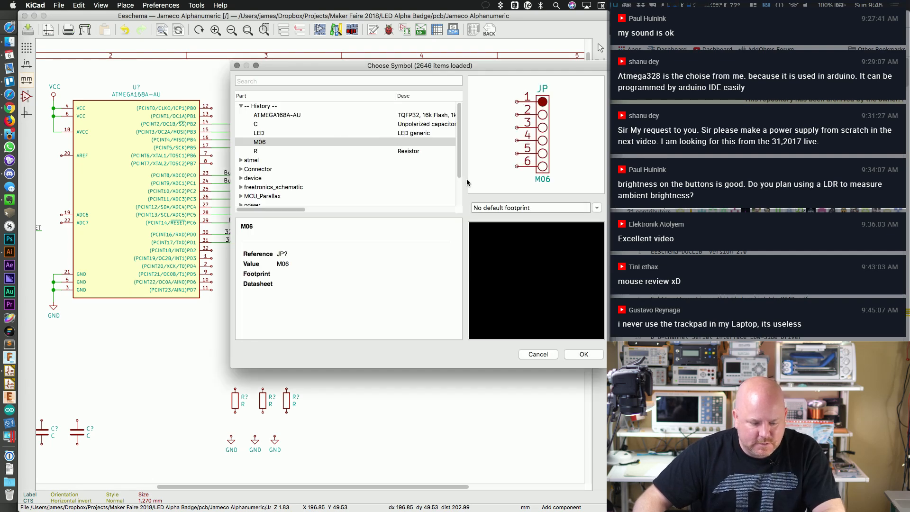
scroll(459, 191, down, 3)
key(Escape)
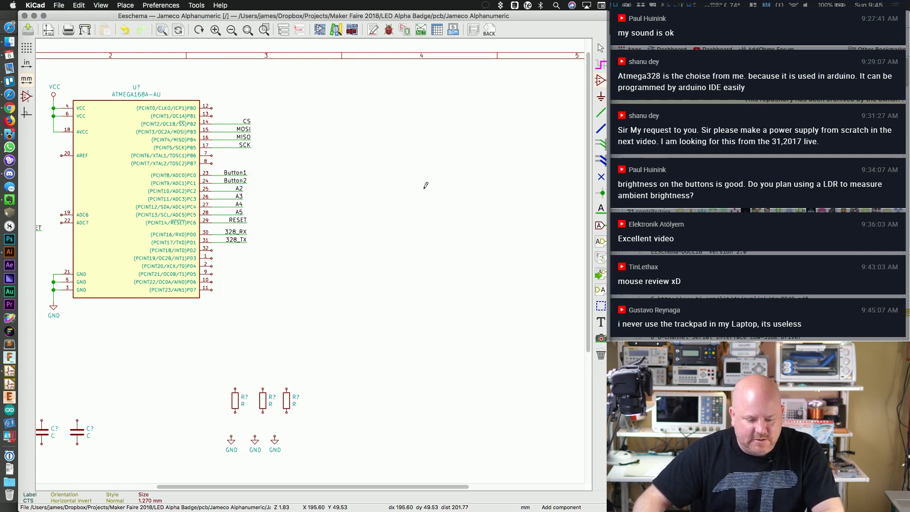
Step: Review the environment variable paths in the path configuration and close the dialog
click(125, 6)
mouse_move(158, 6)
mouse_move(121, 7)
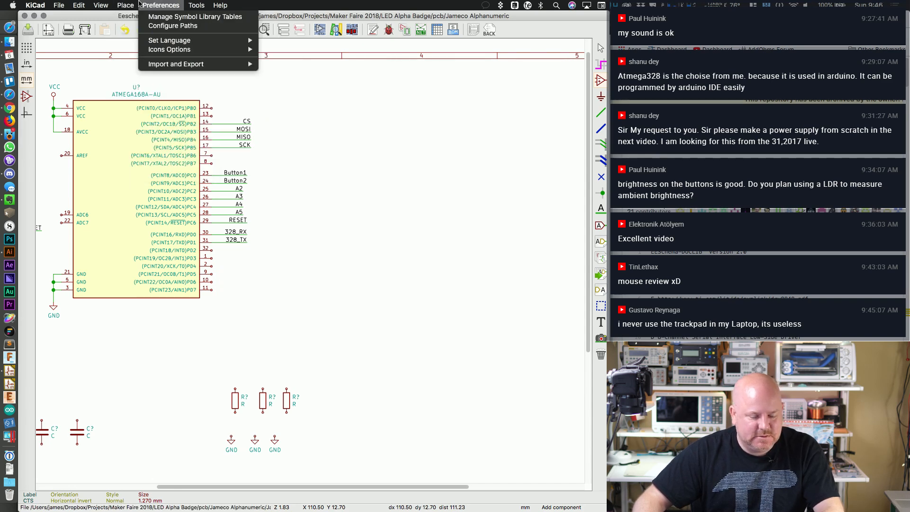
click(138, 3)
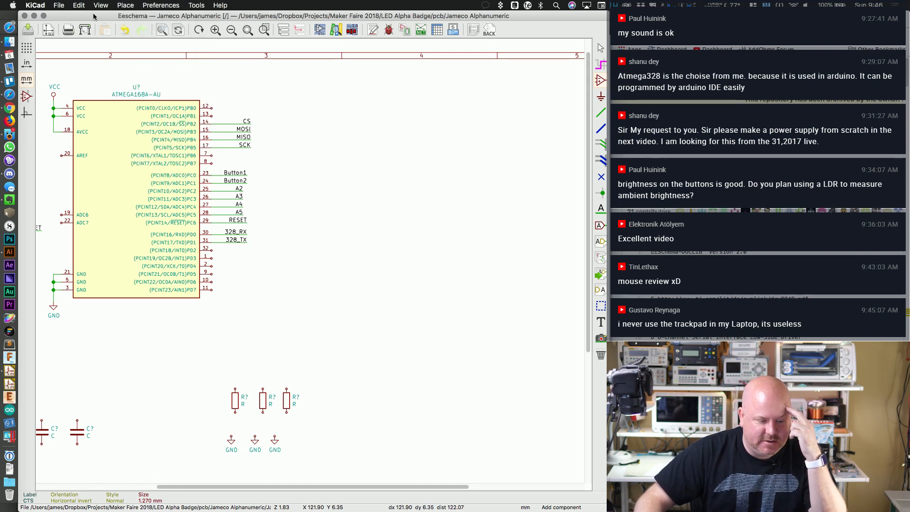
click(160, 5)
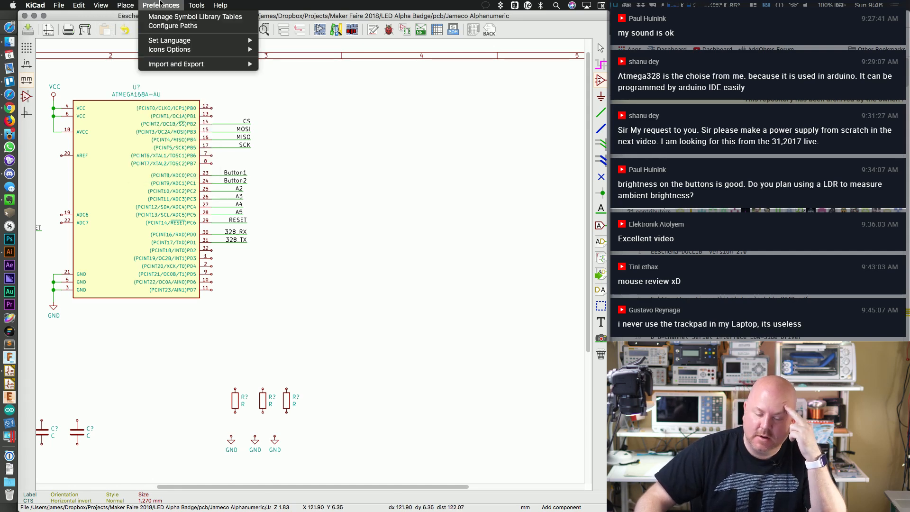
click(163, 26)
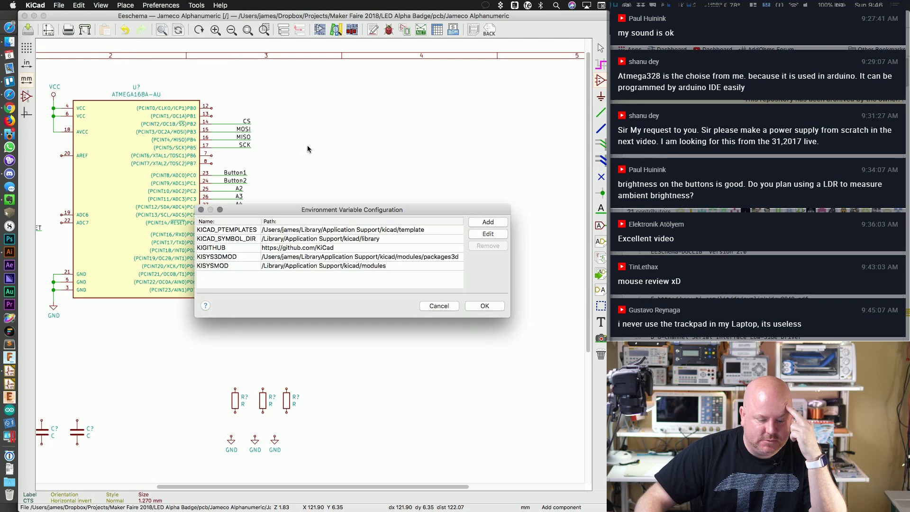
click(484, 305)
Step: Activate the texas library in the global symbol library table and accept the change
click(161, 5)
click(172, 14)
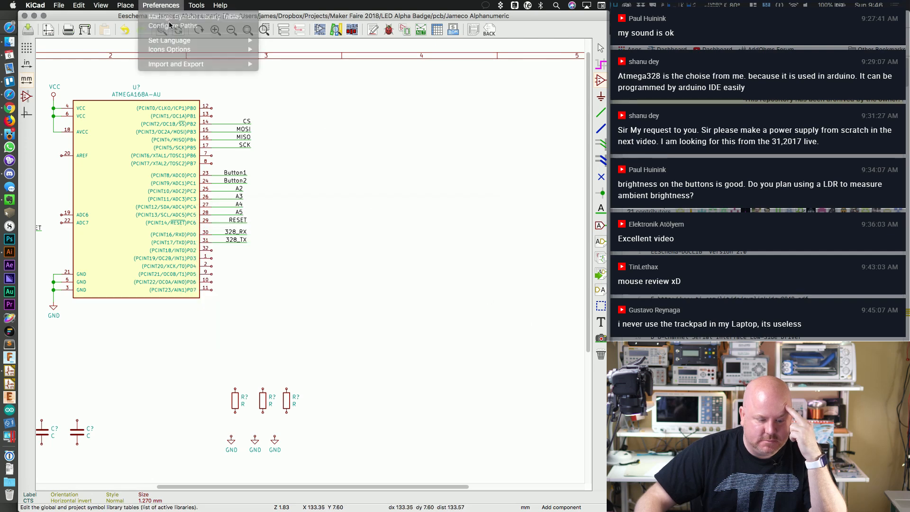
drag(309, 129, 345, 33)
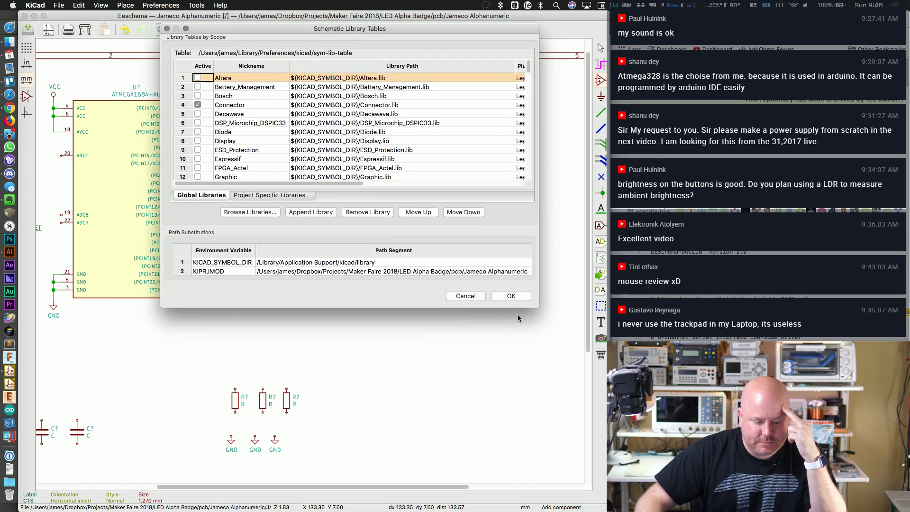
drag(535, 302, 562, 460)
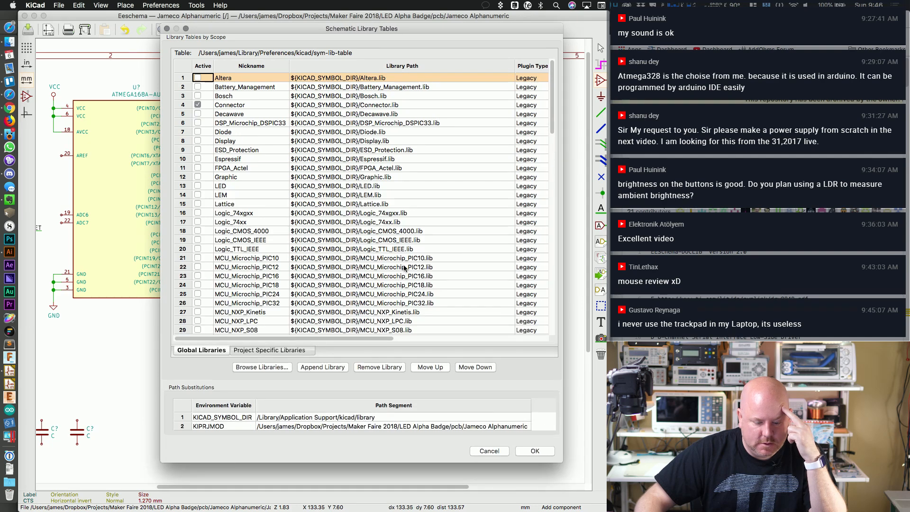
drag(550, 118, 550, 325)
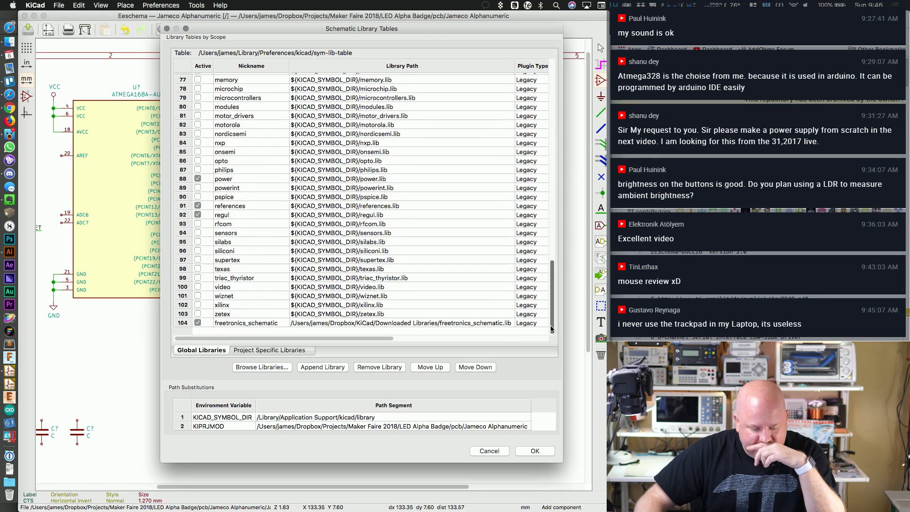
click(197, 268)
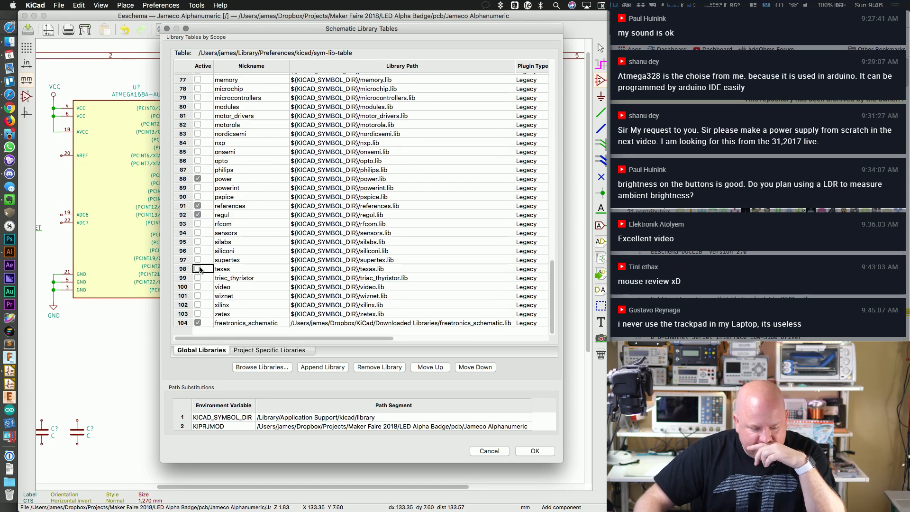
click(535, 451)
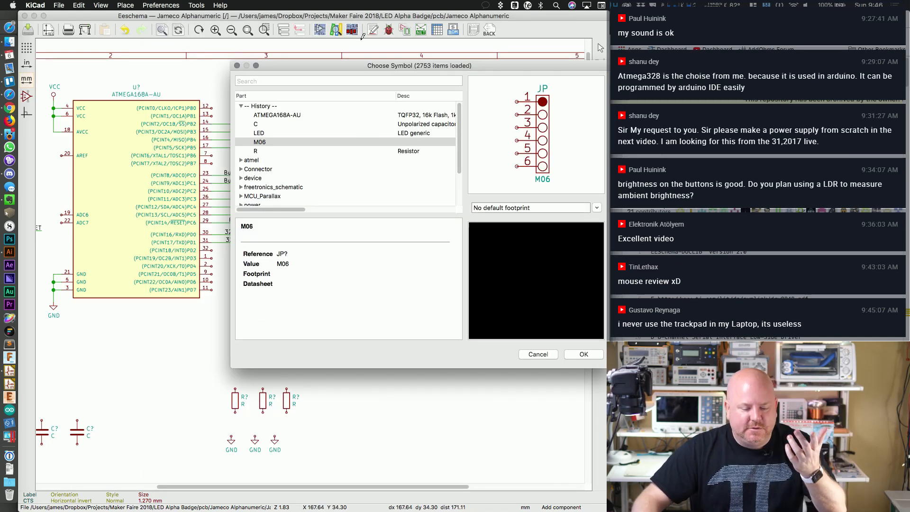
Step: Search the symbol libraries for tlc5940 and place the TLC5940PWP LED driver to the right of the ATmega
click(339, 79)
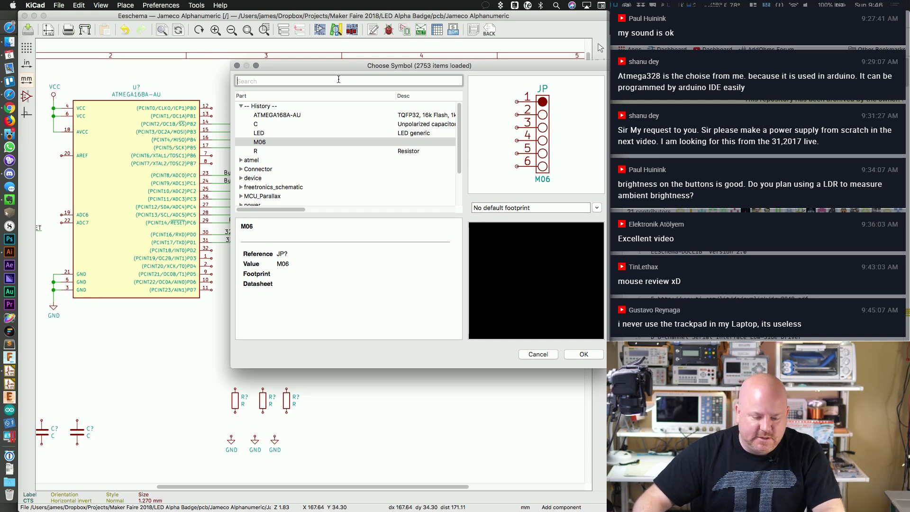
text(tlc5)
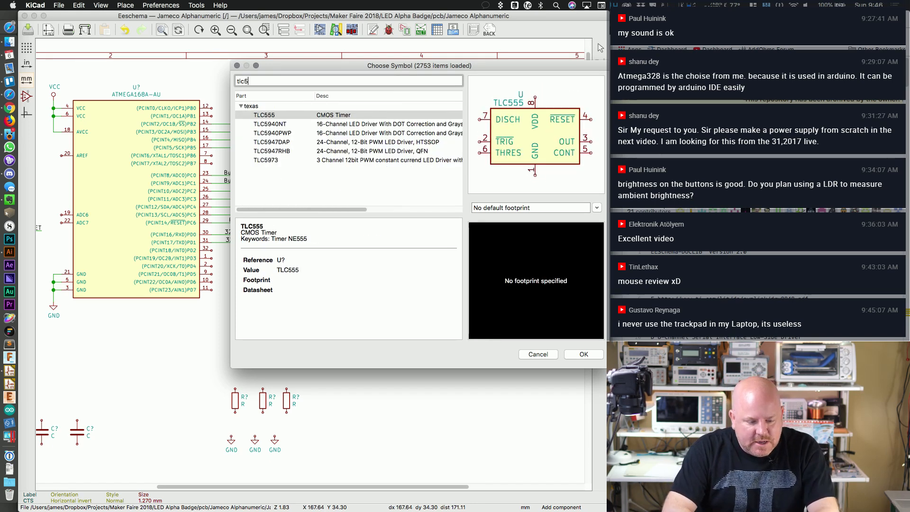
text(940)
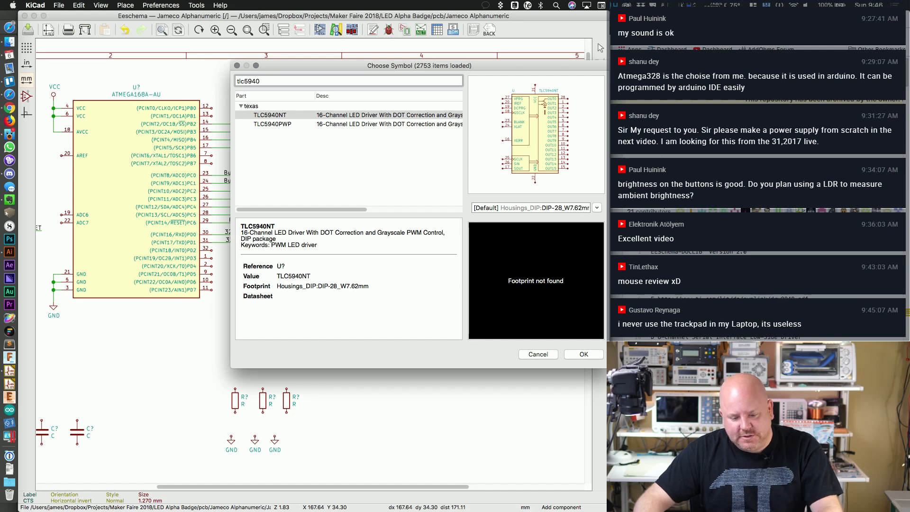
key(super+Tab)
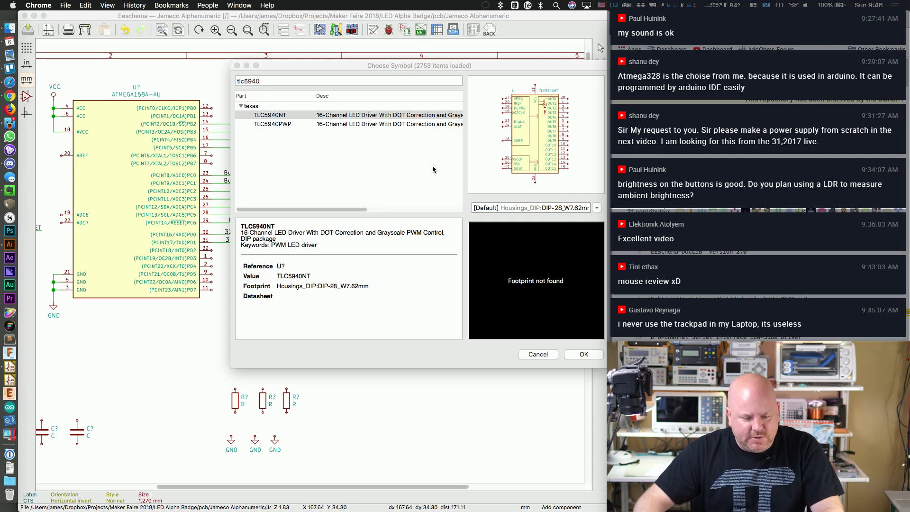
click(375, 125)
click(367, 126)
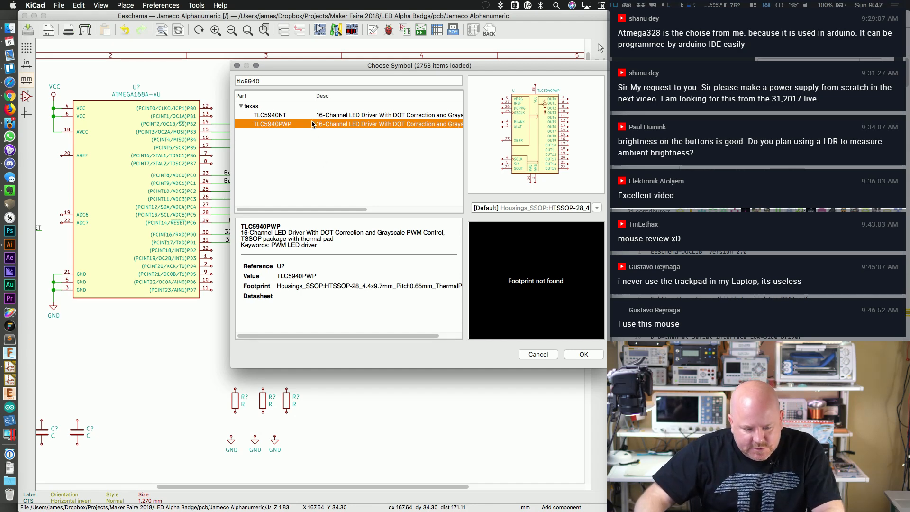
double_click(367, 125)
click(441, 188)
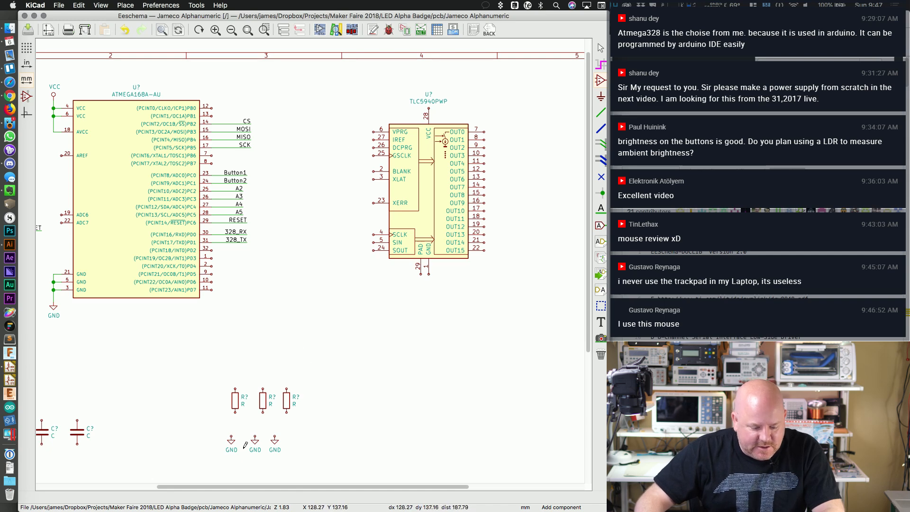
Step: Copy a spare GND symbol onto pin 1 of the TLC5940PWP and attach a VCC symbol to pin 28
key(c)
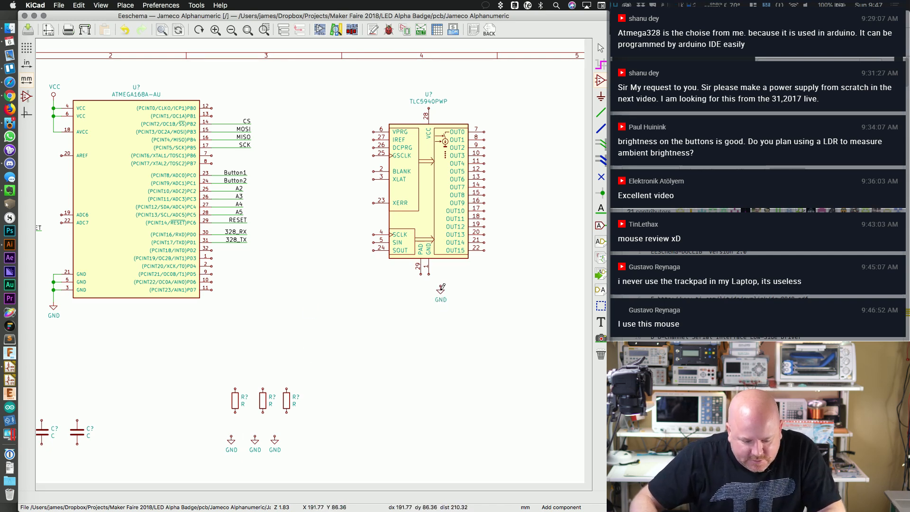
click(428, 276)
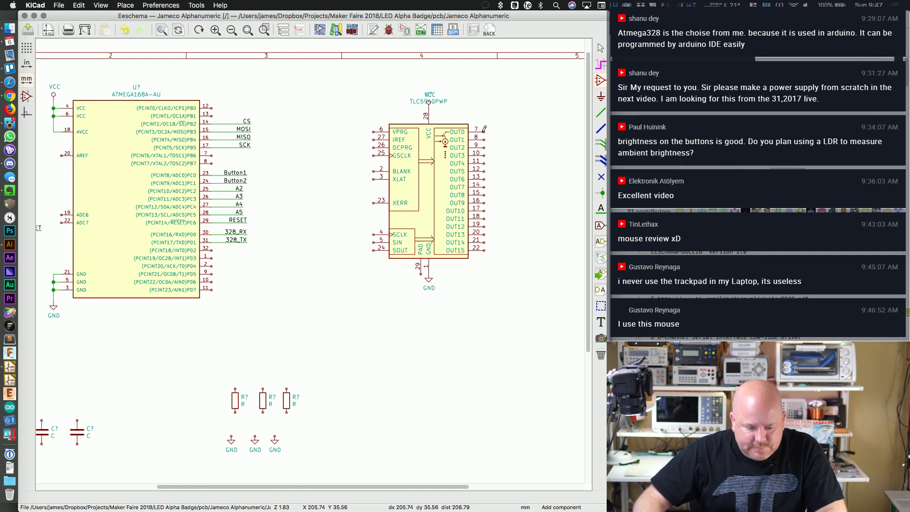
Step: Draw parallel horizontal wires about 14 mm long outward from the TLC5940PWP output pins OUT0 through OUT8
key(w)
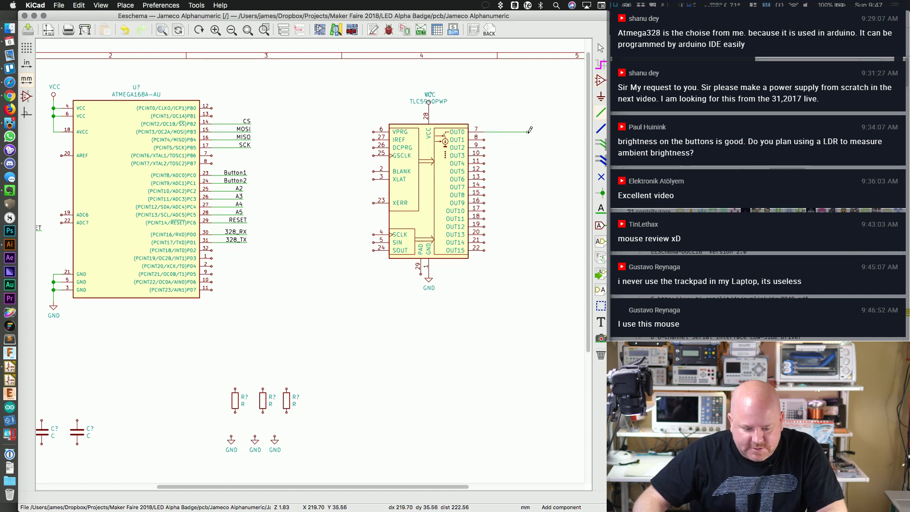
click(483, 139)
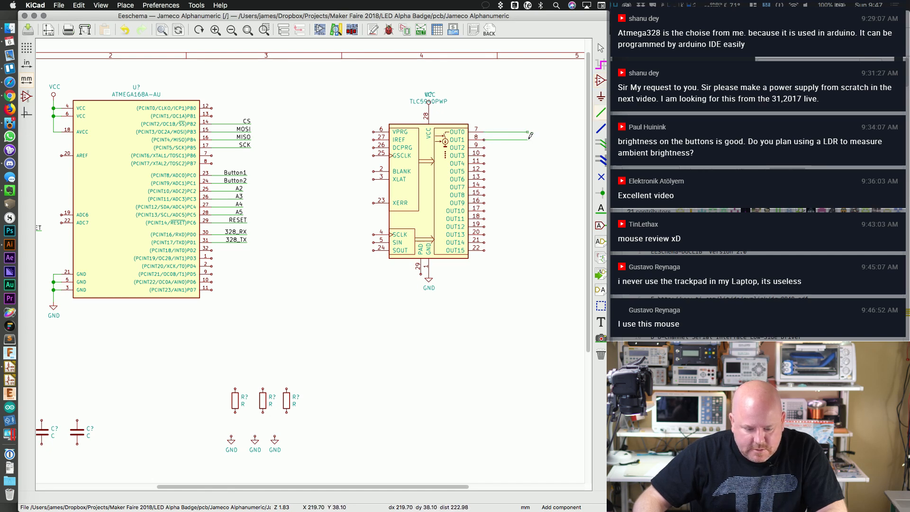
double_click(528, 138)
click(484, 145)
double_click(528, 148)
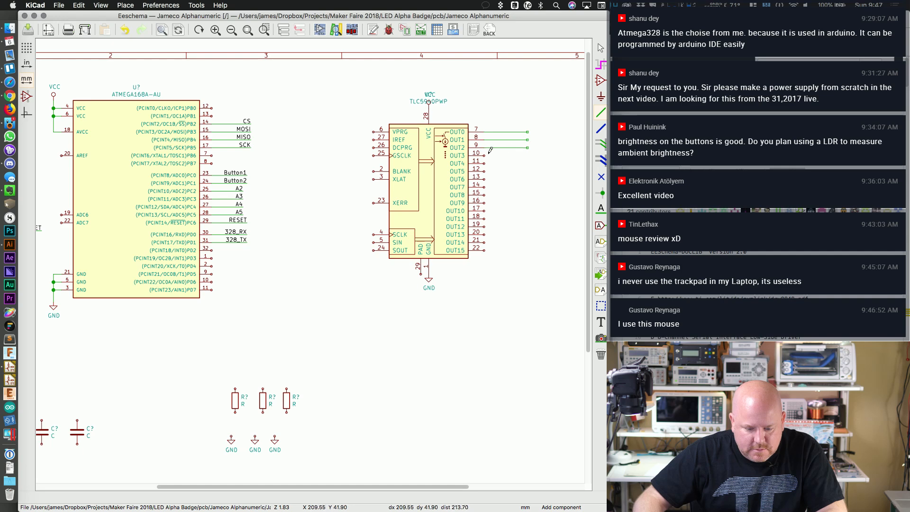
click(484, 155)
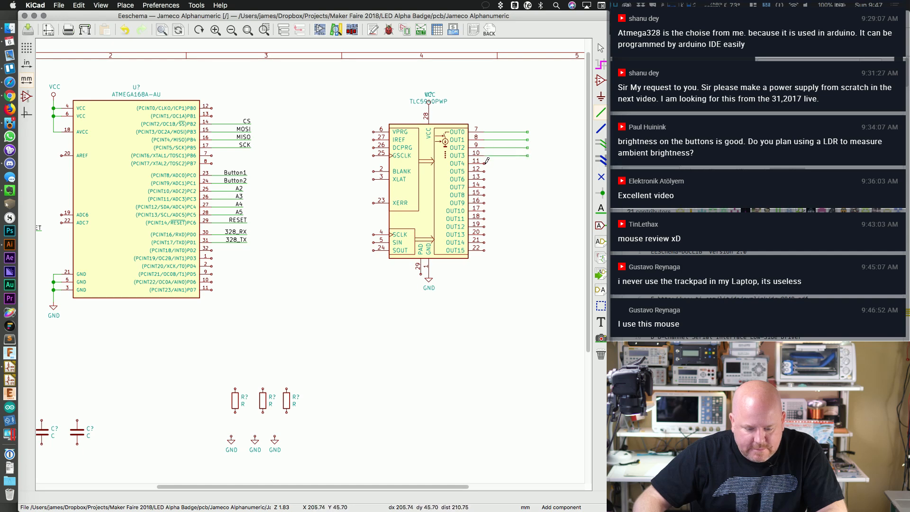
click(484, 161)
double_click(527, 163)
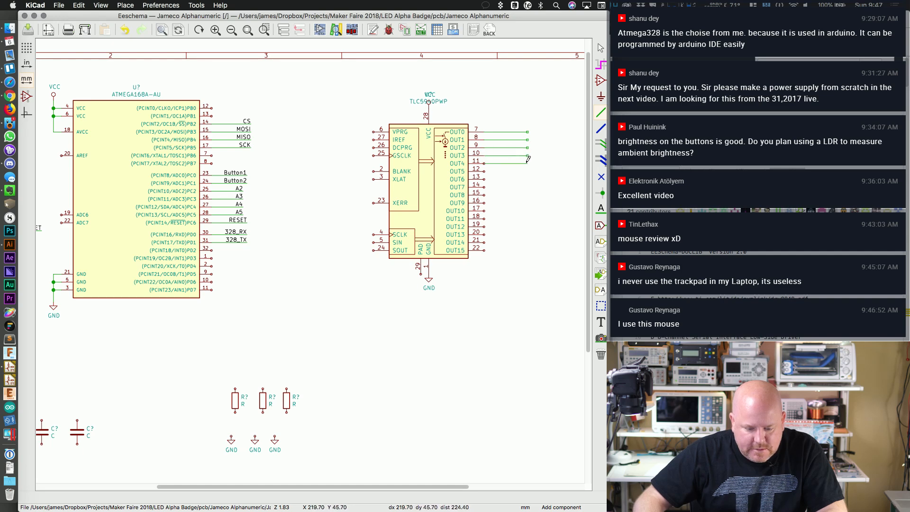
click(484, 168)
double_click(528, 171)
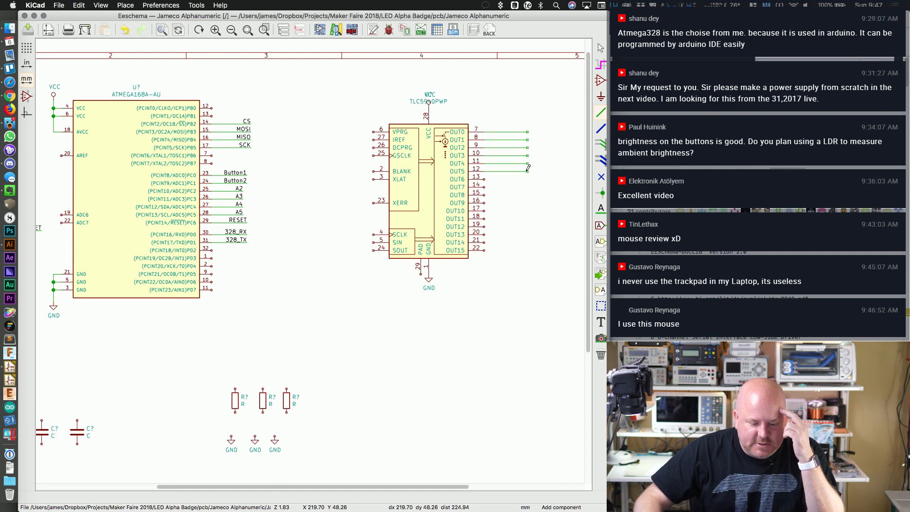
click(484, 179)
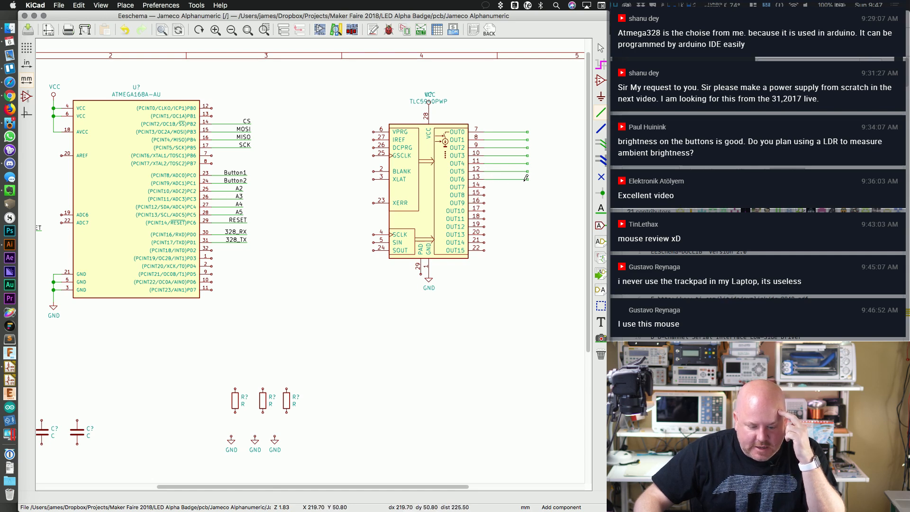
click(484, 187)
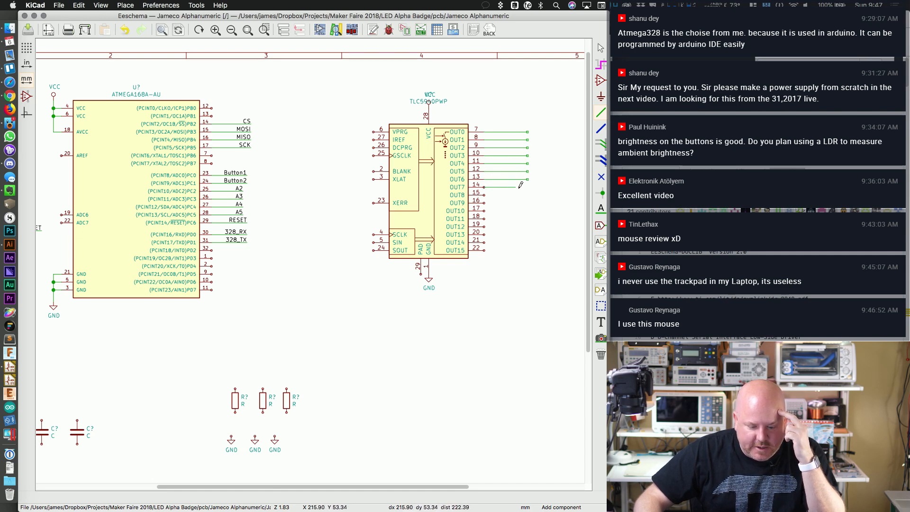
click(484, 194)
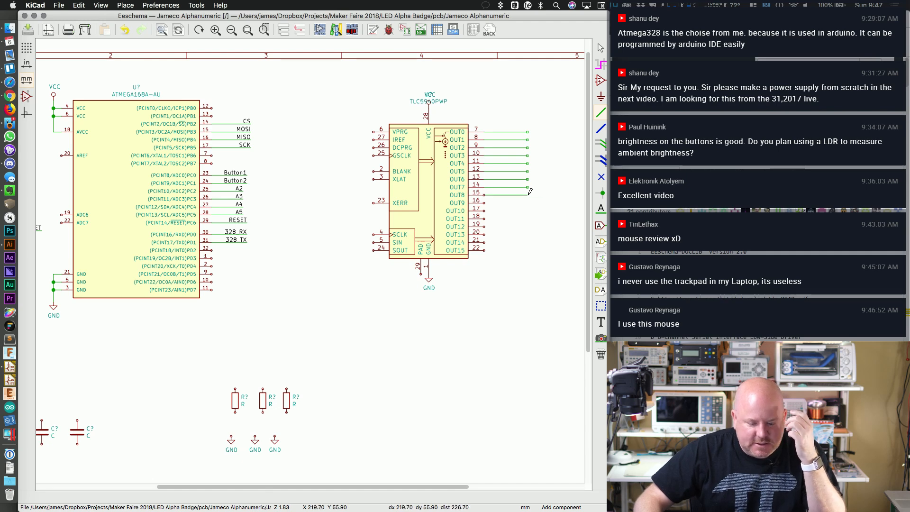
double_click(528, 194)
Step: Extend output pins OUT9 through OUT14 of the TLC5940PWP with horizontal wires about 14 mm long, aligned with the wires above
click(484, 202)
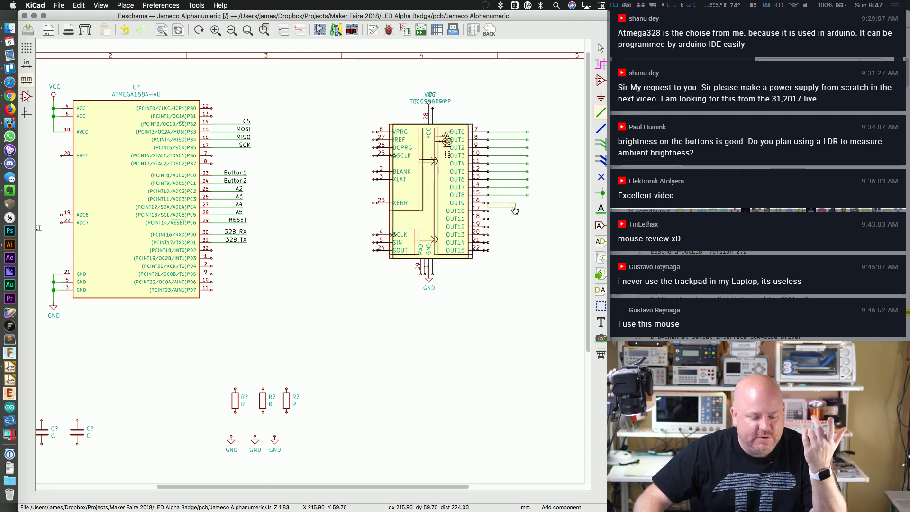
key(Escape)
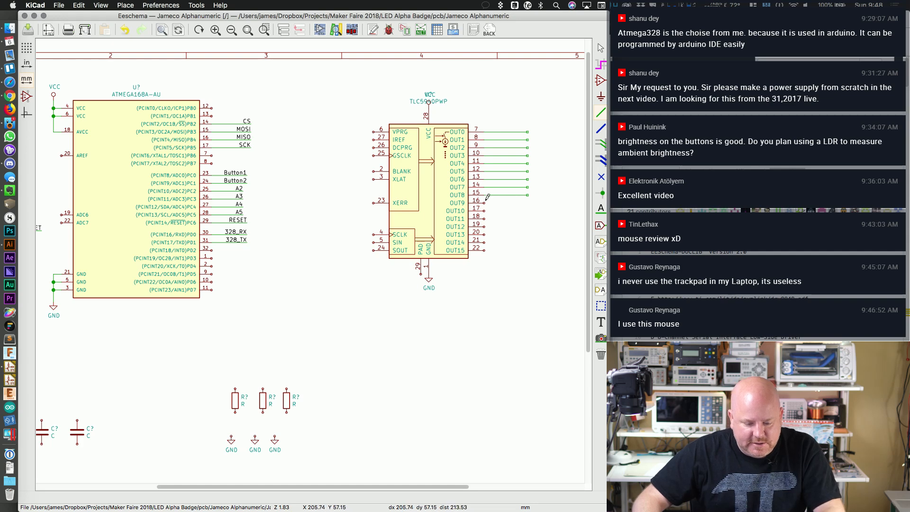
click(483, 202)
double_click(527, 203)
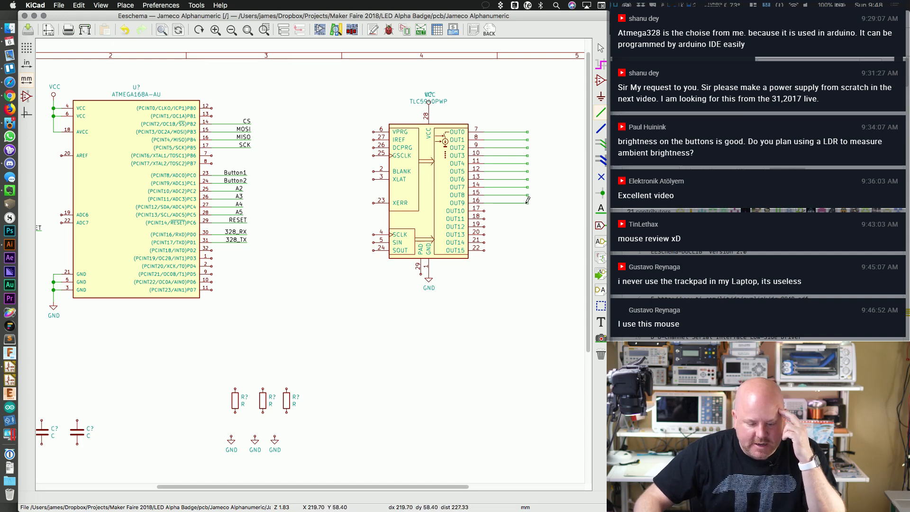
click(484, 211)
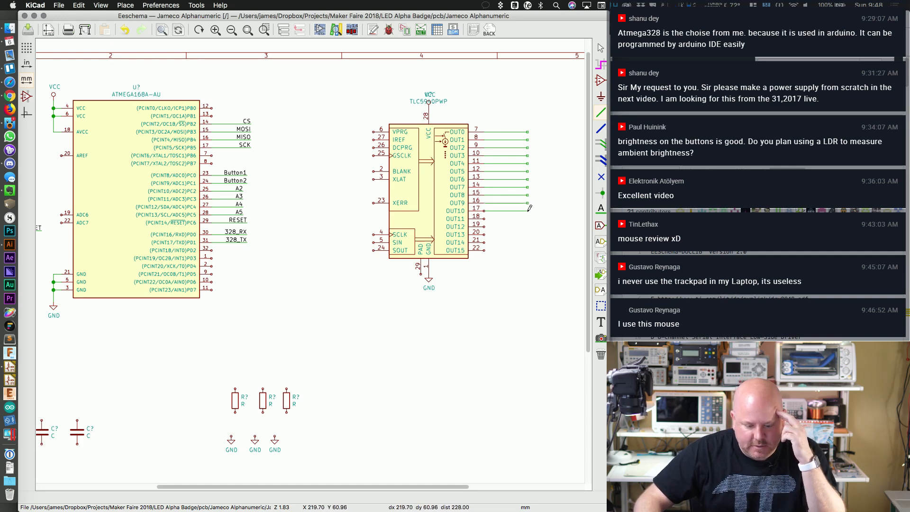
double_click(528, 210)
click(483, 218)
double_click(527, 219)
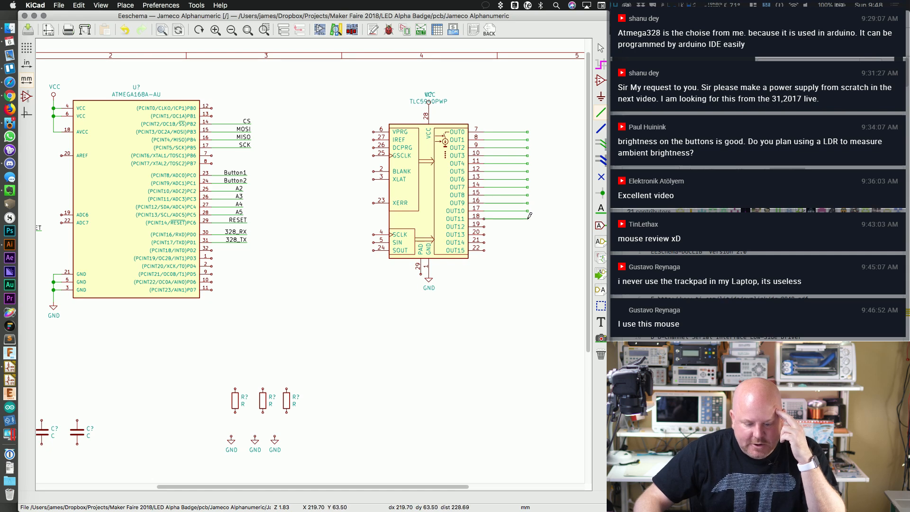
click(484, 226)
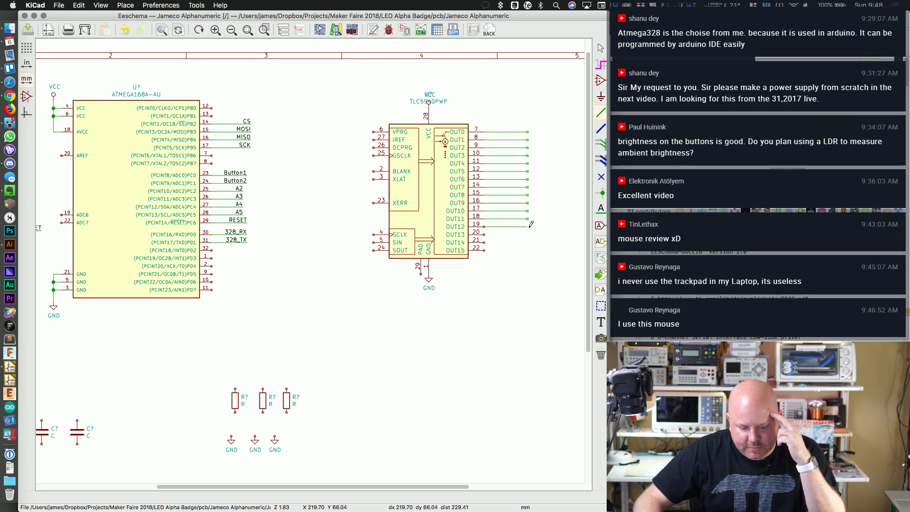
double_click(528, 226)
click(483, 234)
double_click(527, 234)
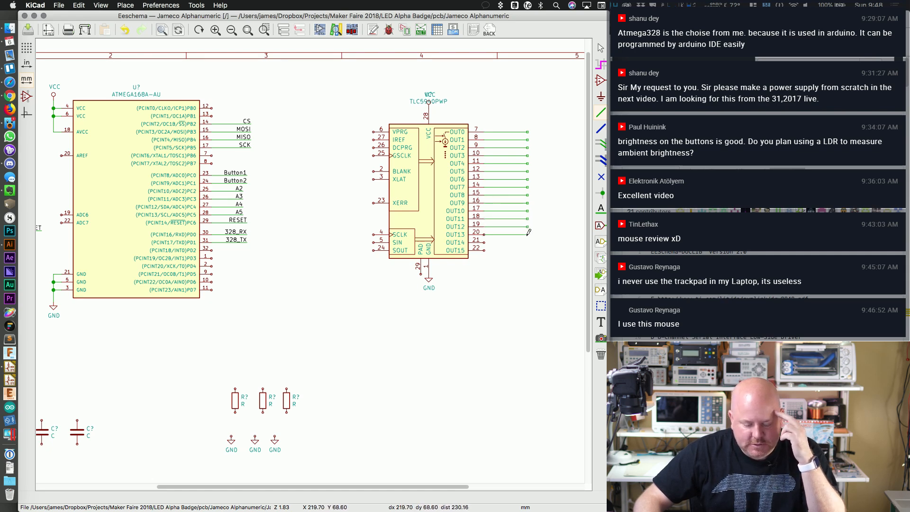
click(483, 242)
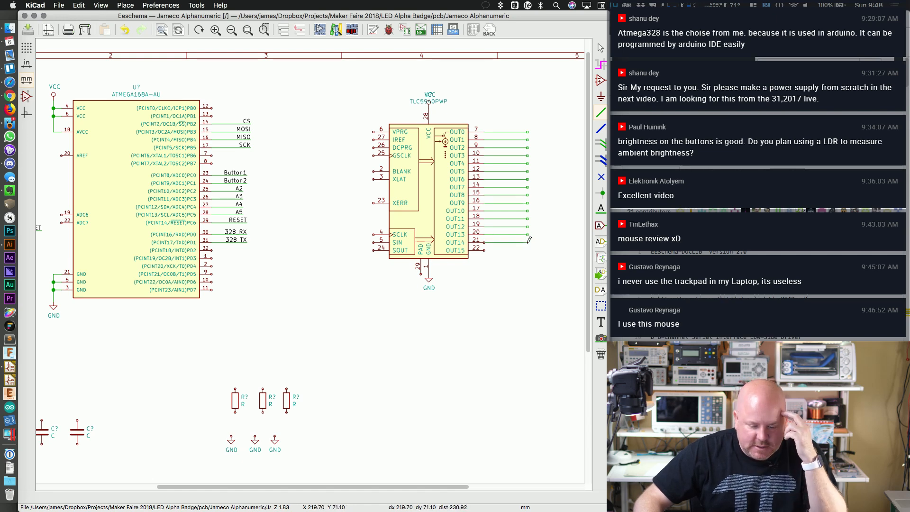
double_click(527, 242)
click(484, 250)
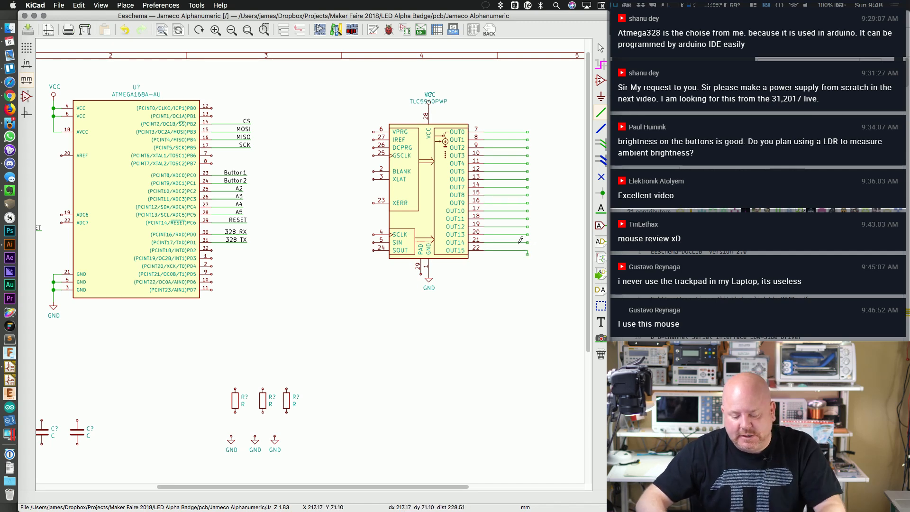
key(Escape)
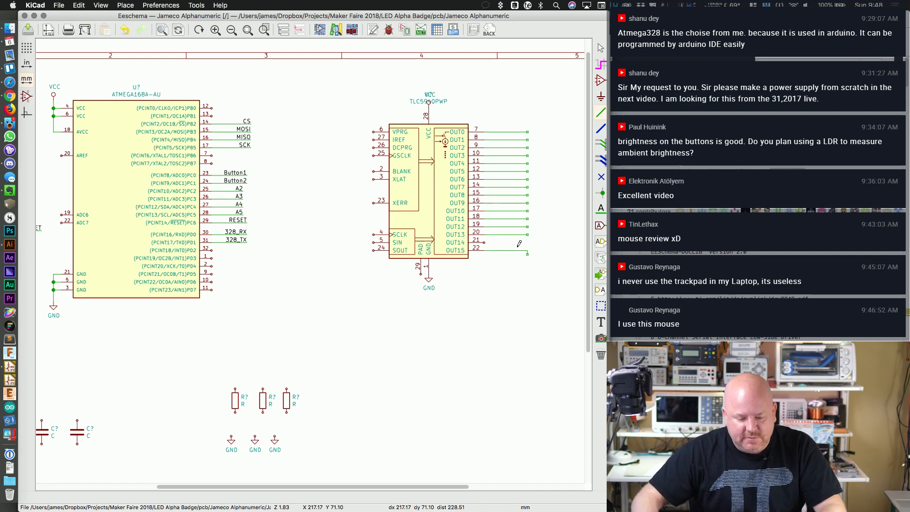
key(Delete)
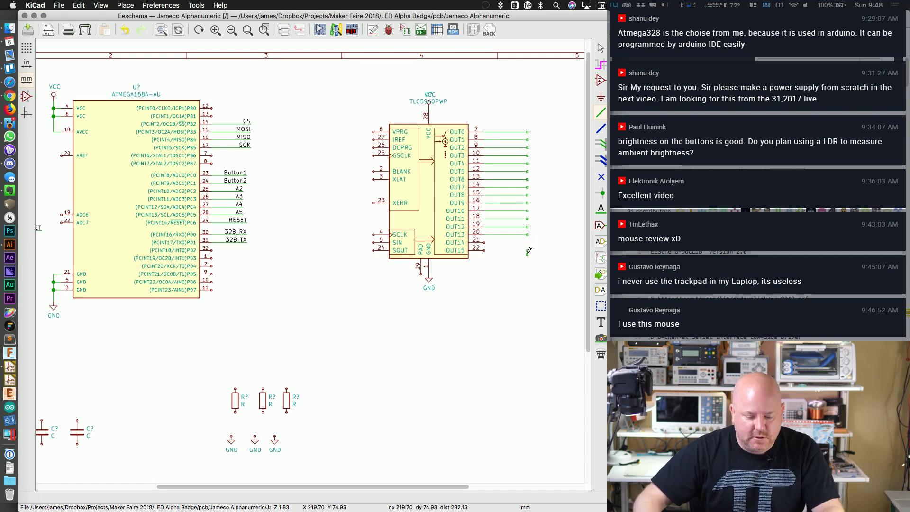
Step: Draw straight wires from the TLC5940's OUT14 and OUT15 pins, ending in line with the other output wires
click(484, 242)
click(527, 242)
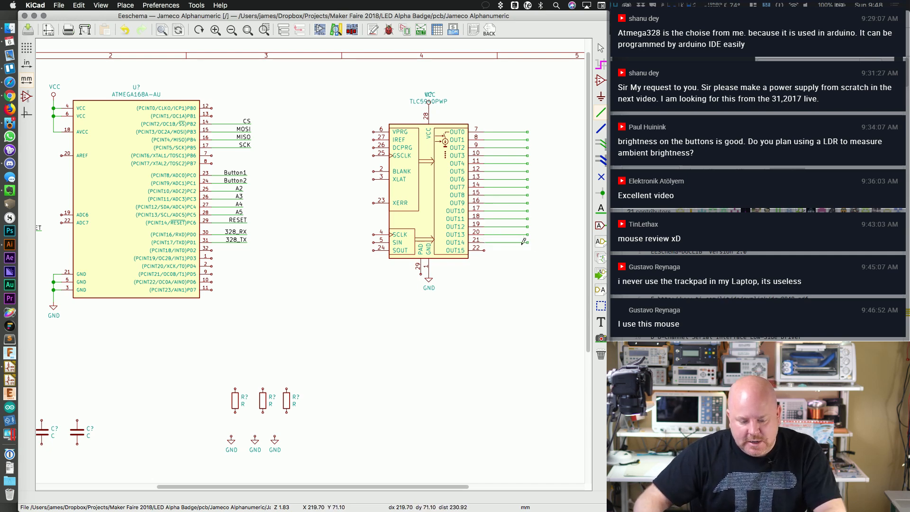
click(484, 248)
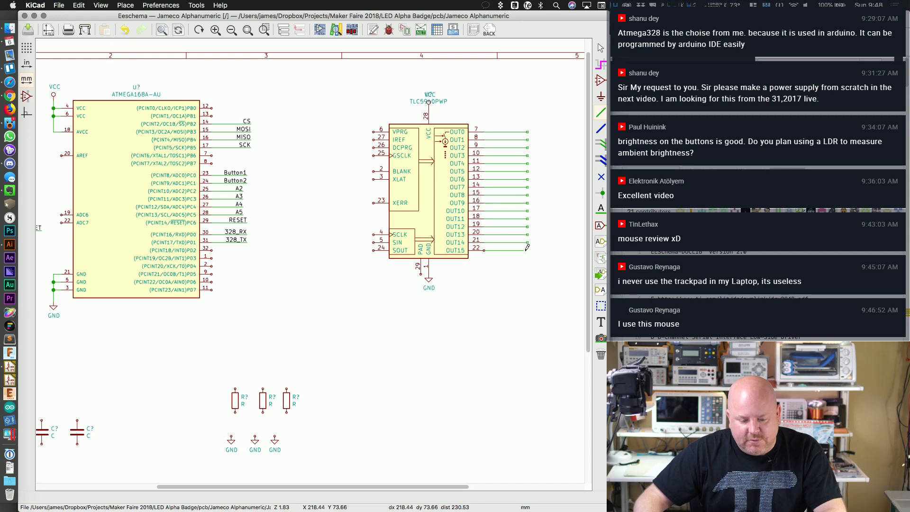
click(527, 249)
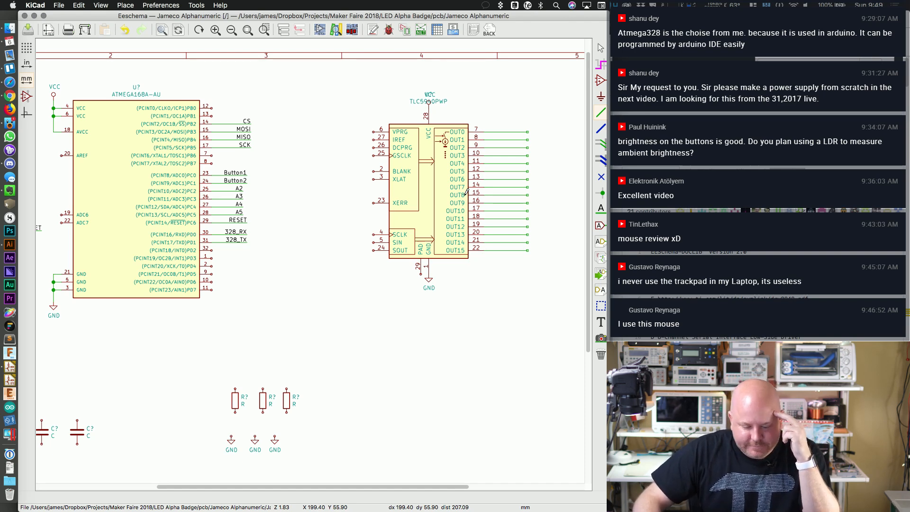
Step: Draw horizontal wire stubs outward from the TLC5940's SOUT, SIN and SCLK pins
click(374, 249)
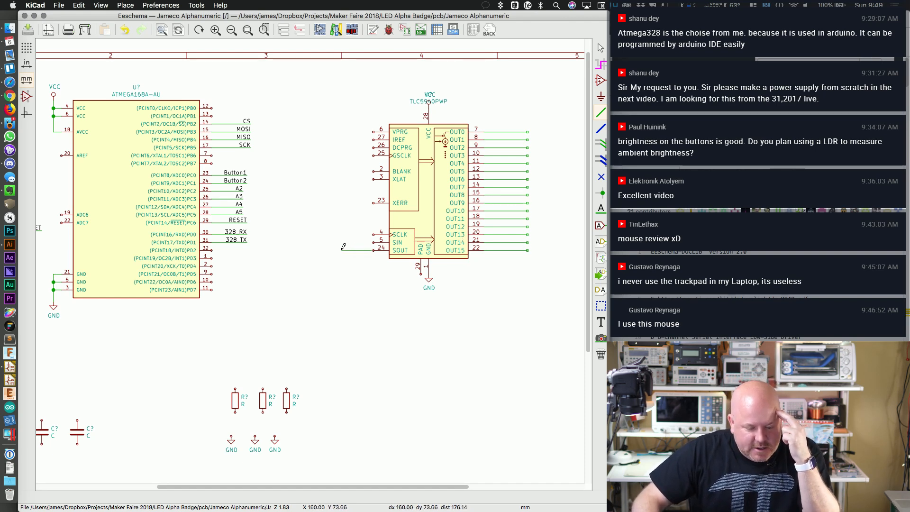
click(345, 247)
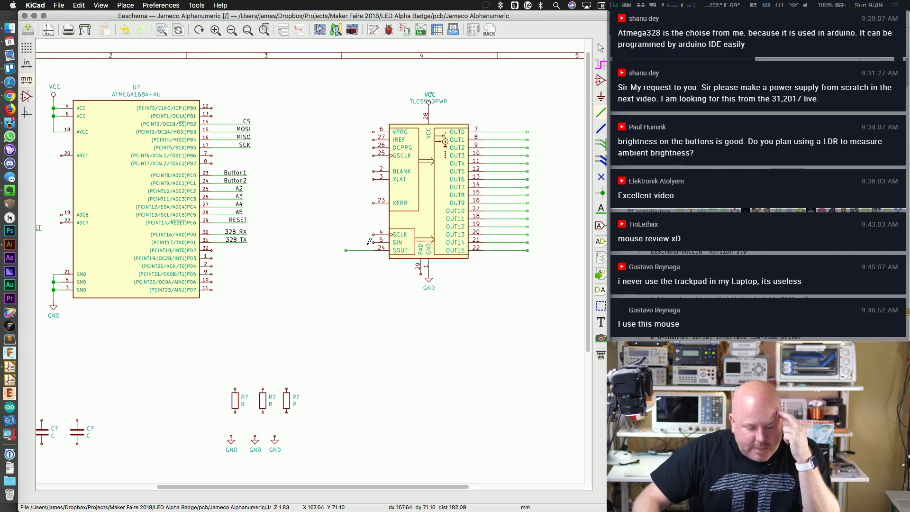
double_click(342, 242)
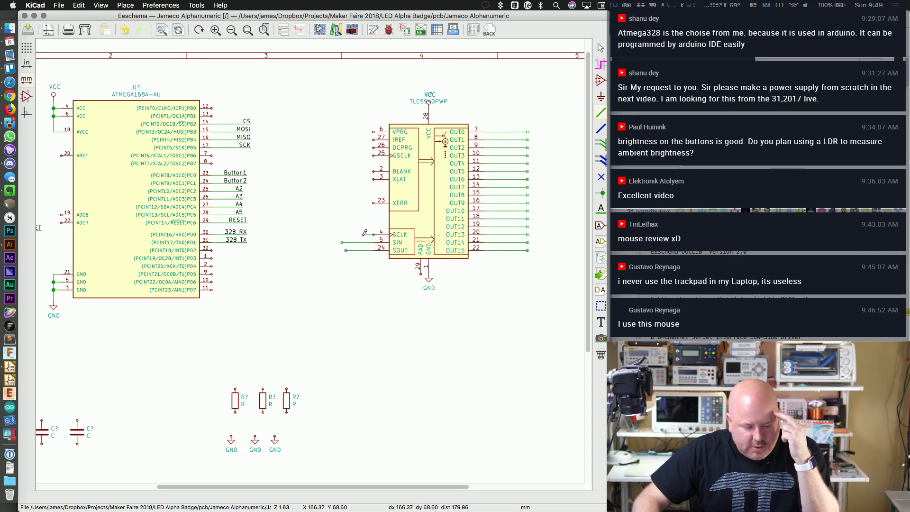
click(373, 234)
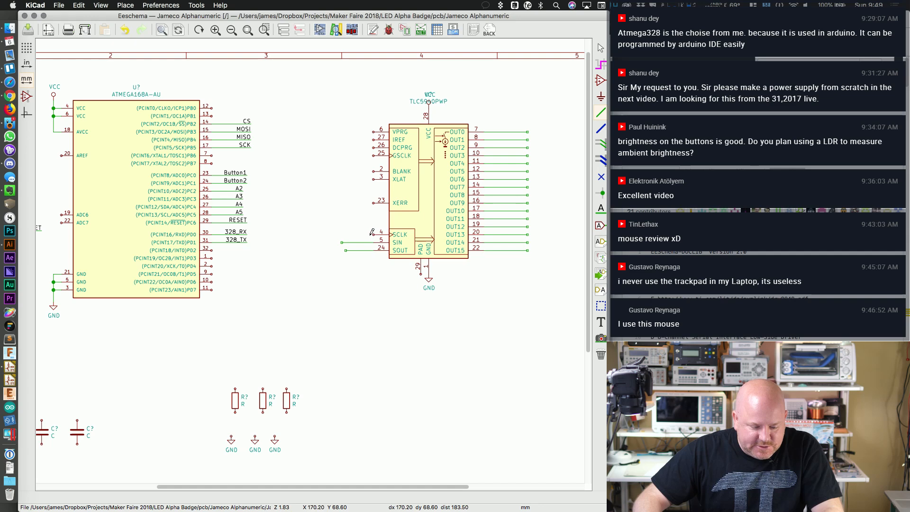
double_click(342, 234)
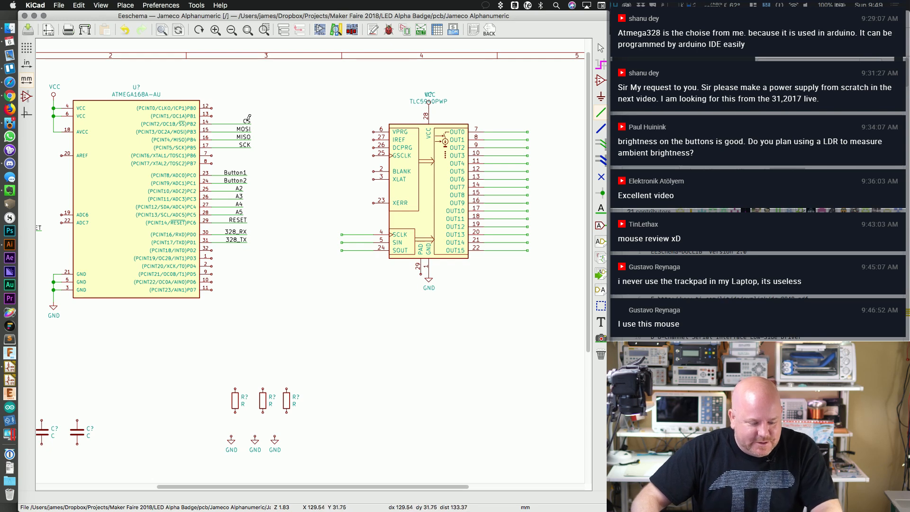
key(m)
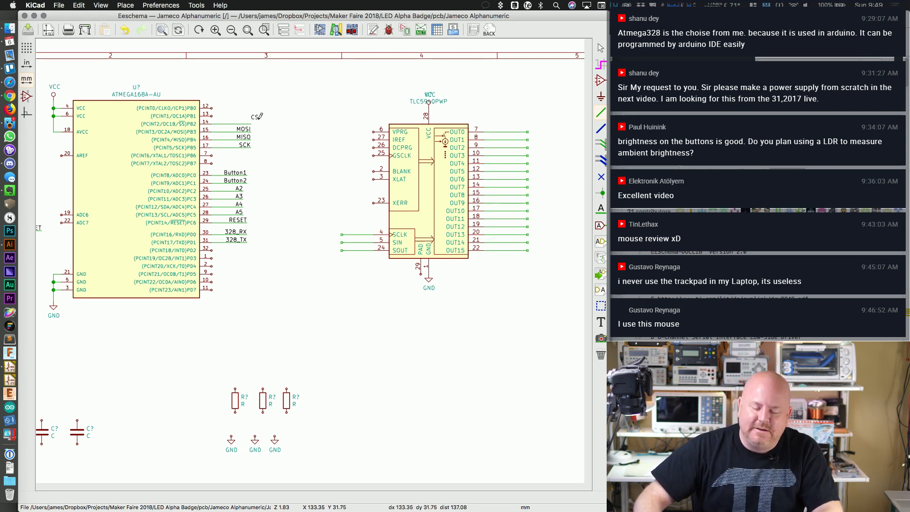
click(251, 118)
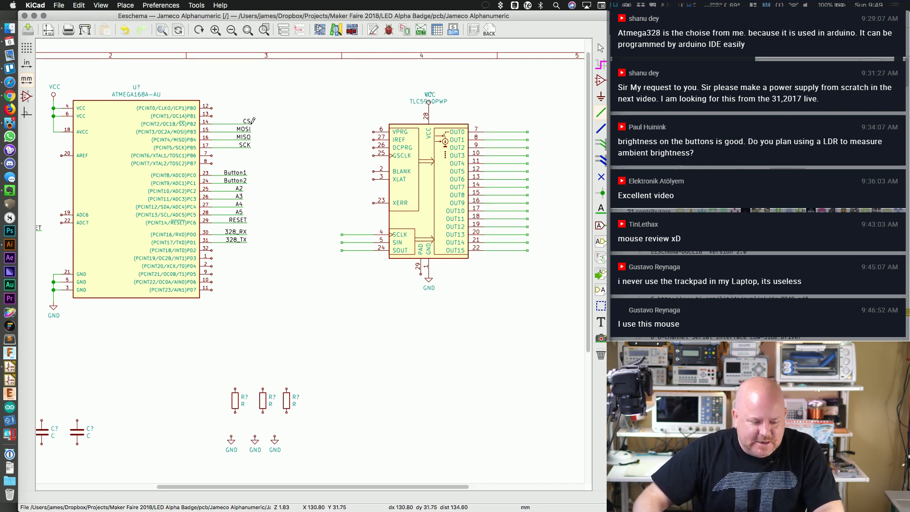
key(c)
key(Escape)
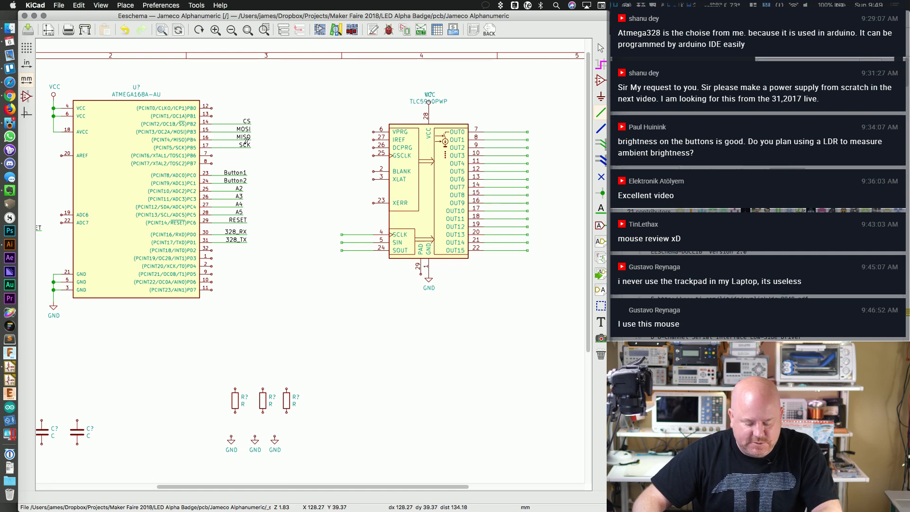
Step: Copy the microcontroller's SCK net label onto the free end of the SOUT wire
key(c)
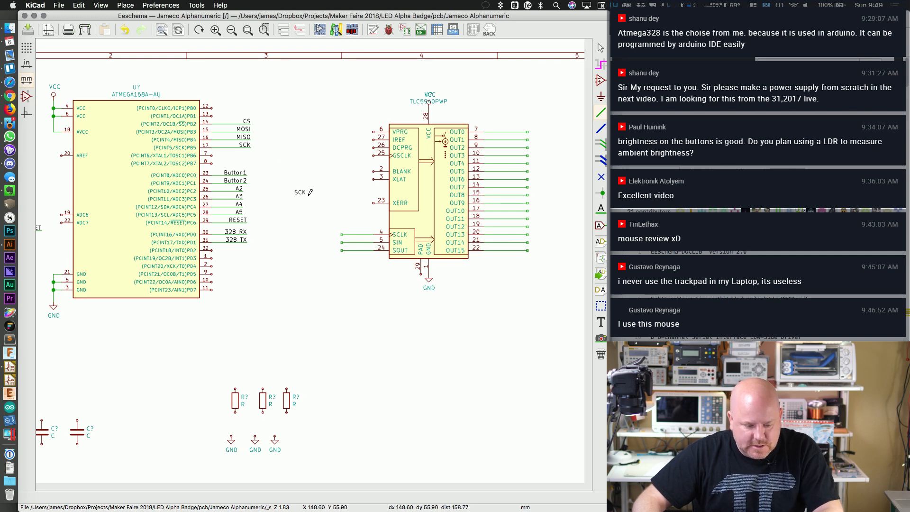
click(341, 250)
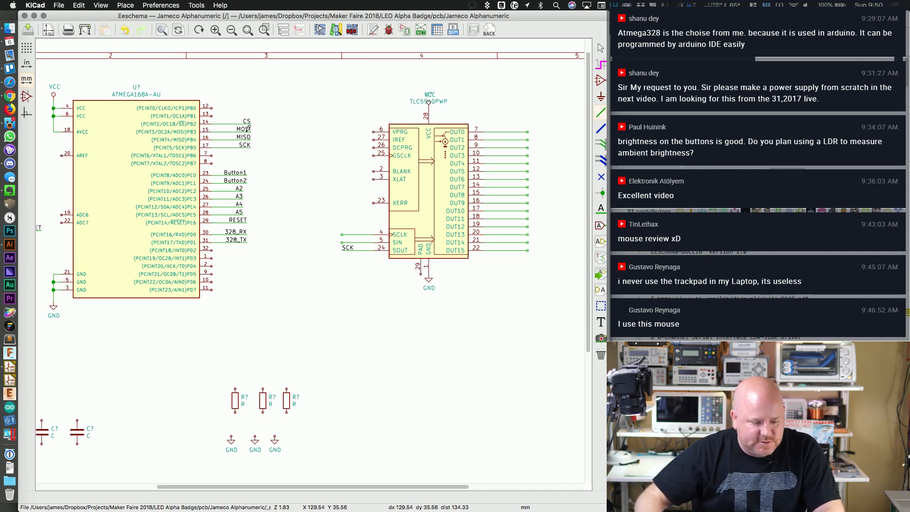
key(m)
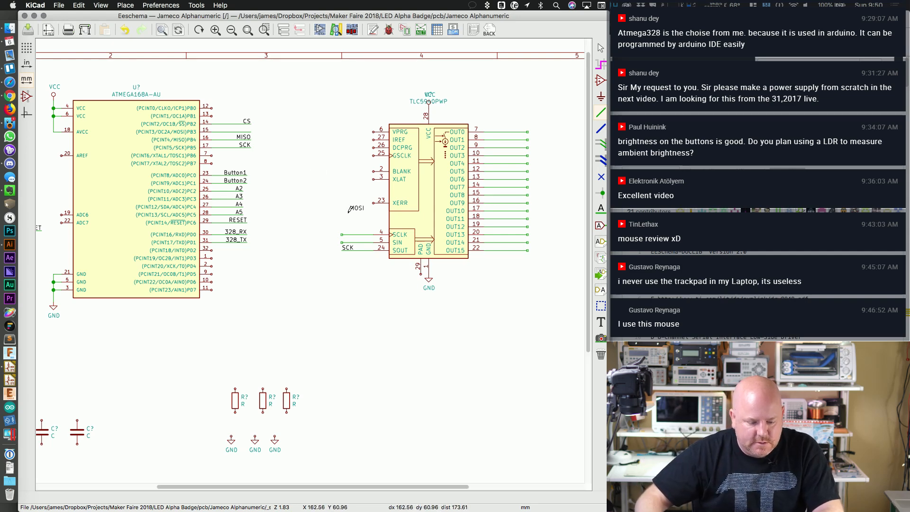
key(r)
key(r)
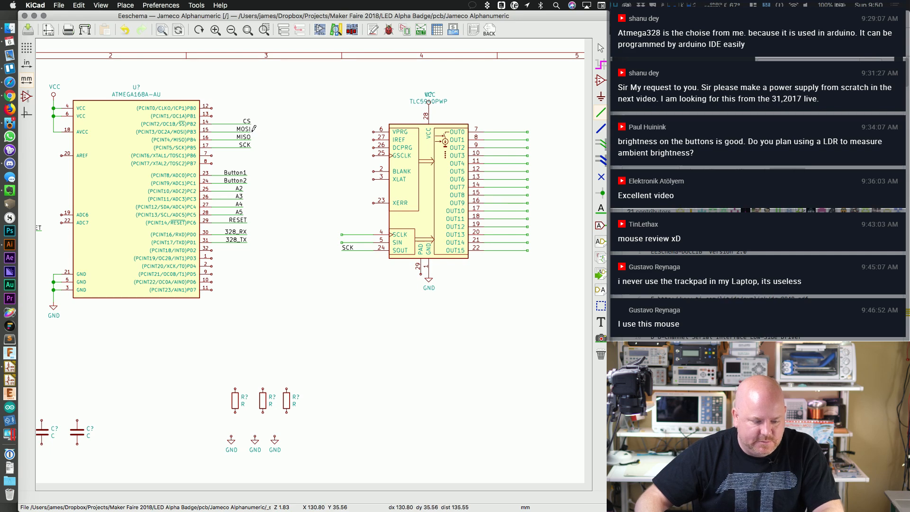
click(252, 132)
Step: Copy the MOSI net label onto the SIN wire and move the SCK label from the SOUT wire to the SCLK wire
key(c)
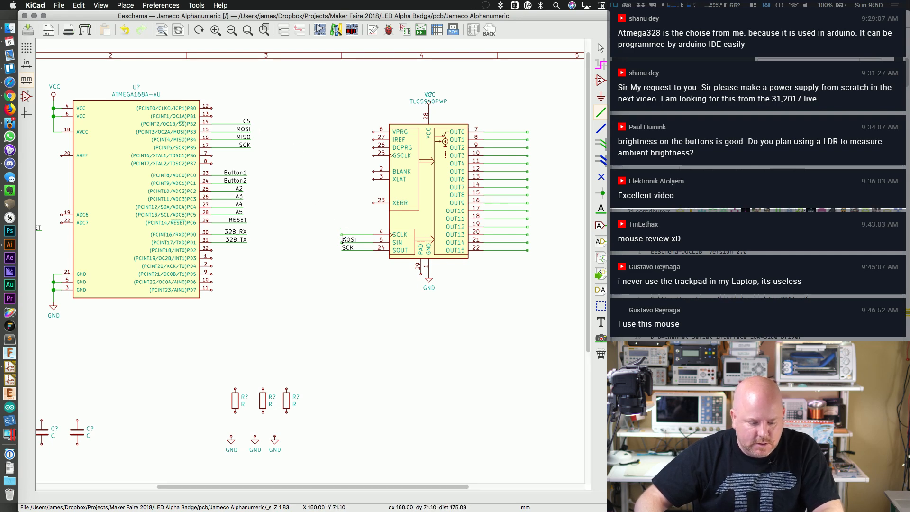
click(342, 239)
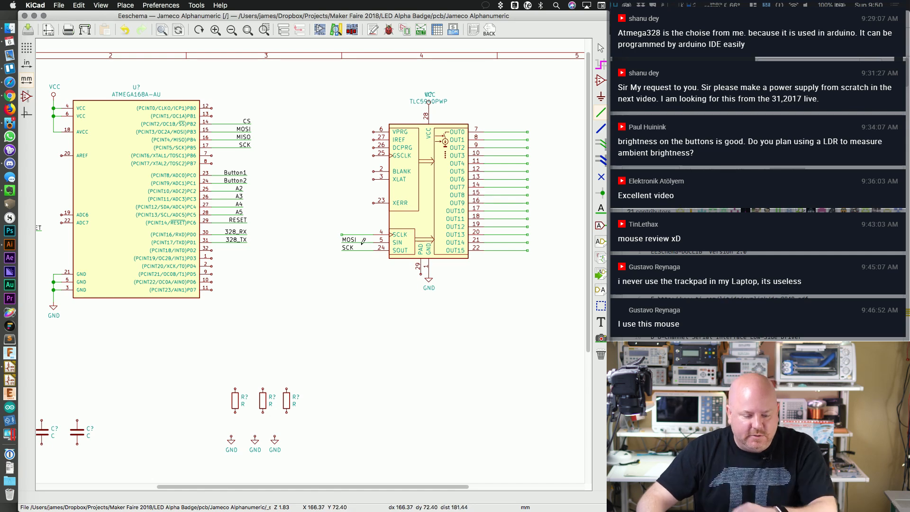
key(m)
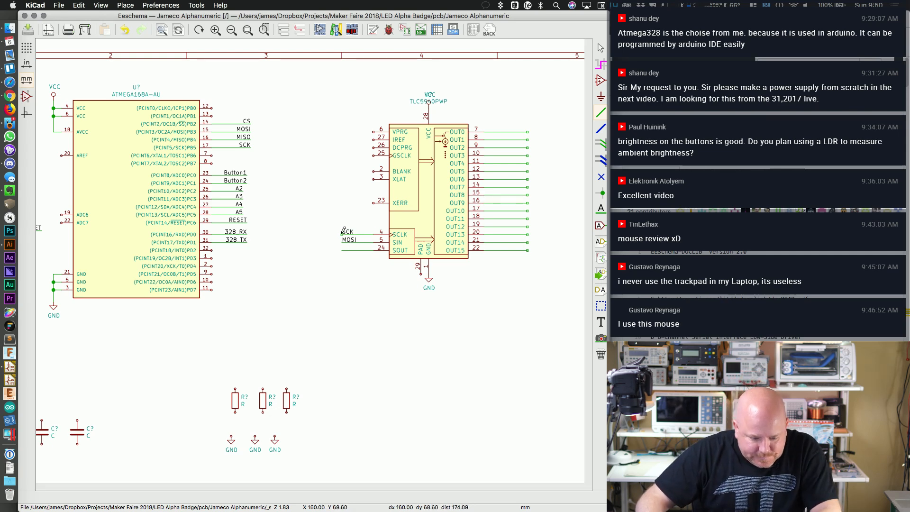
click(341, 235)
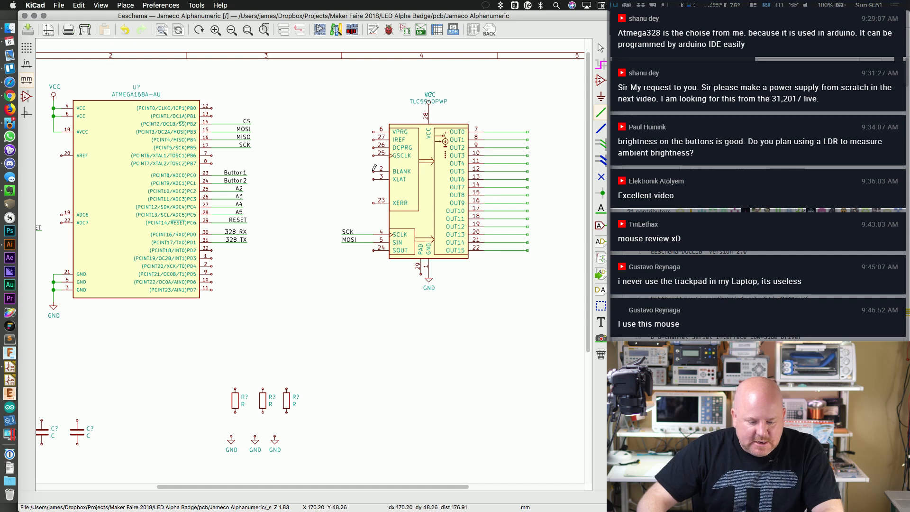
key(super+space)
text(TLC)
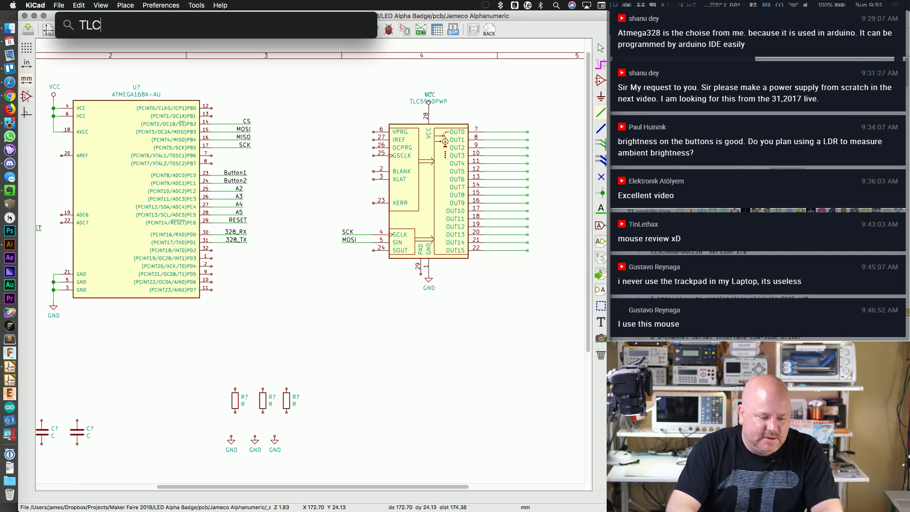
key(BackSpace)
key(BackSpace)
key(BackSpace)
key(Escape)
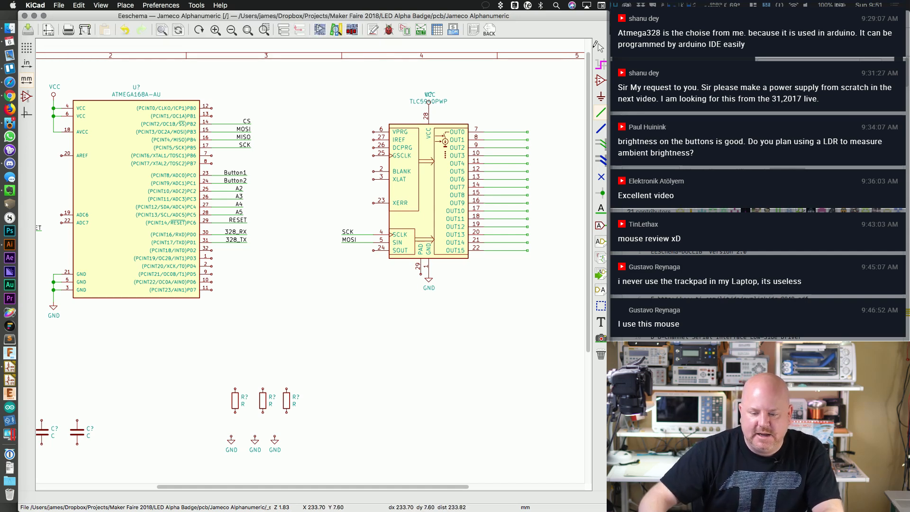
Step: Search the computer for TLC5940 and open the Painter Board (TLC5940) folder
key(super+space)
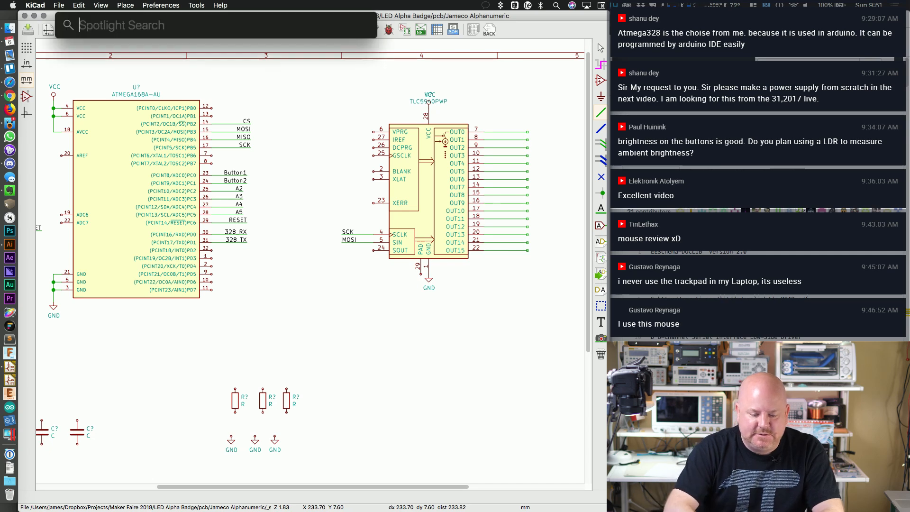
text(TLC5940)
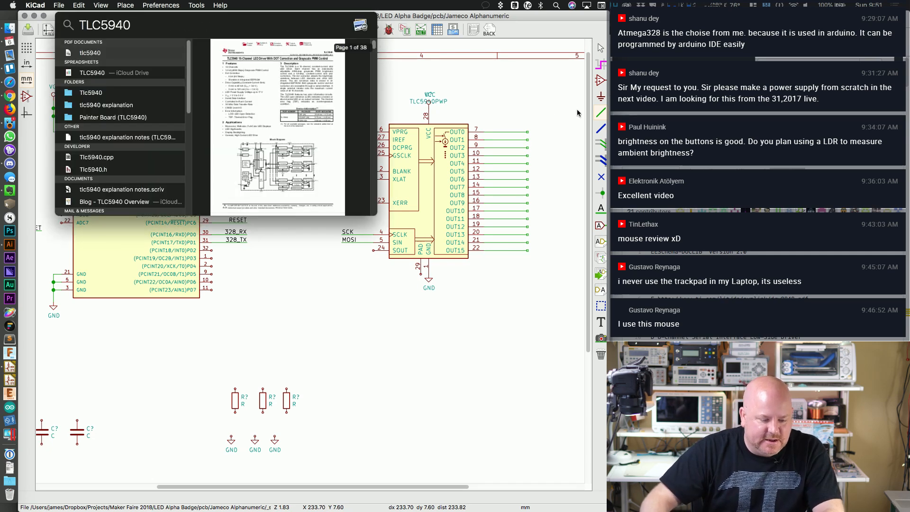
click(134, 118)
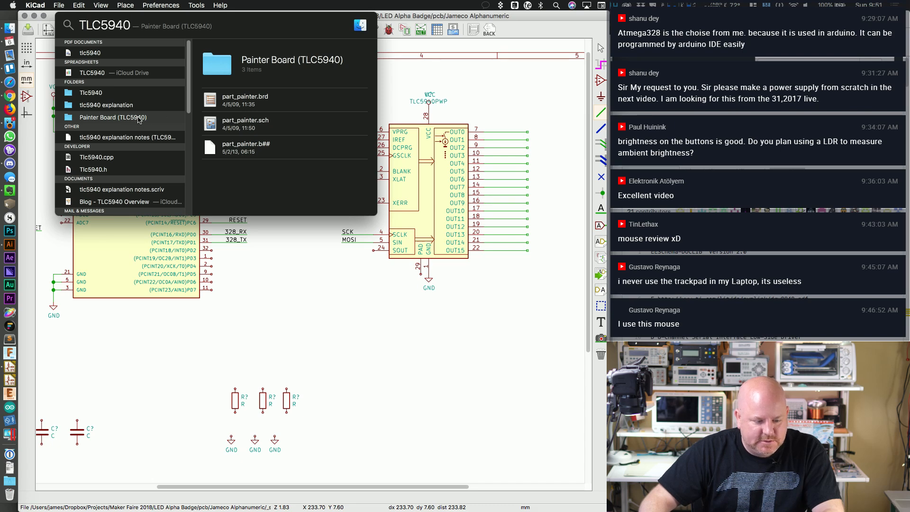
double_click(163, 118)
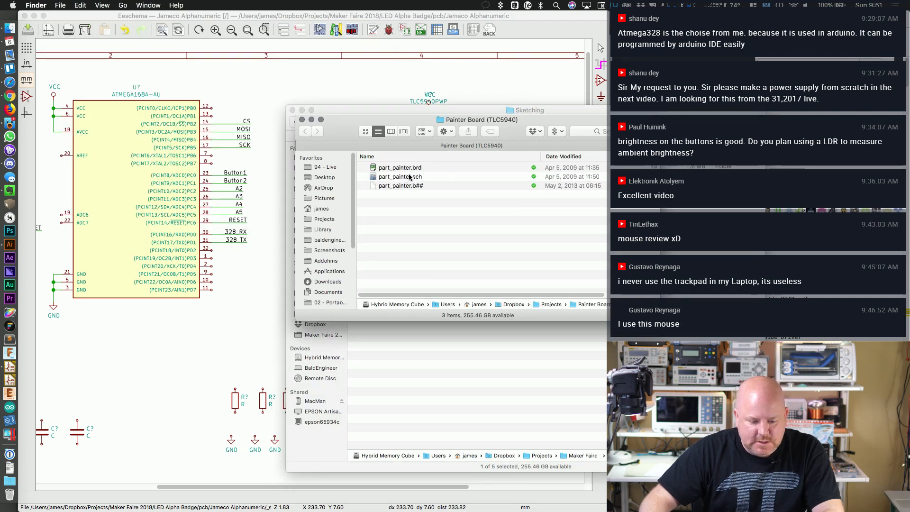
Step: Open the part_painter.sch schematic from the Painter Board folder in EAGLE
click(405, 177)
right_click(403, 176)
mouse_move(415, 189)
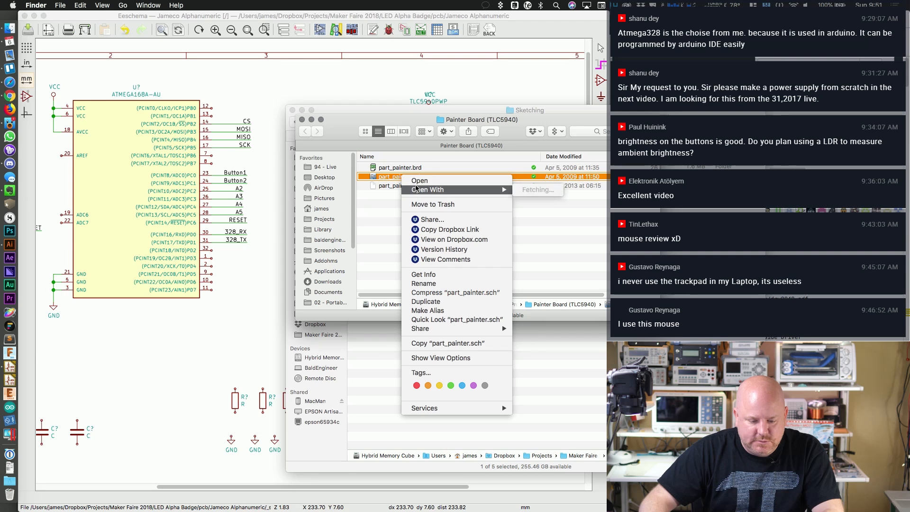
click(361, 204)
drag(382, 177, 17, 399)
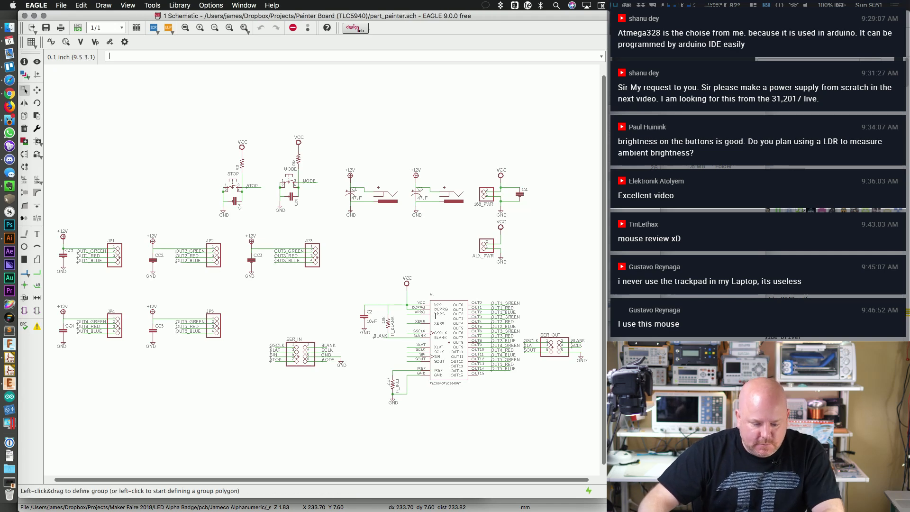
Step: Enlarge the TLC5940 circuit in the schematic and set it up as a reference in a narrower window moved aside
scroll(435, 315, up, 6)
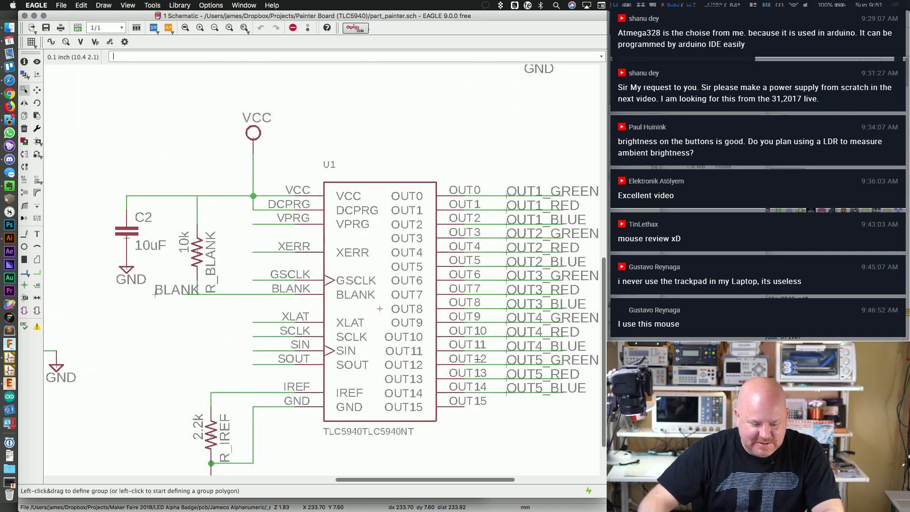
drag(451, 479, 418, 479)
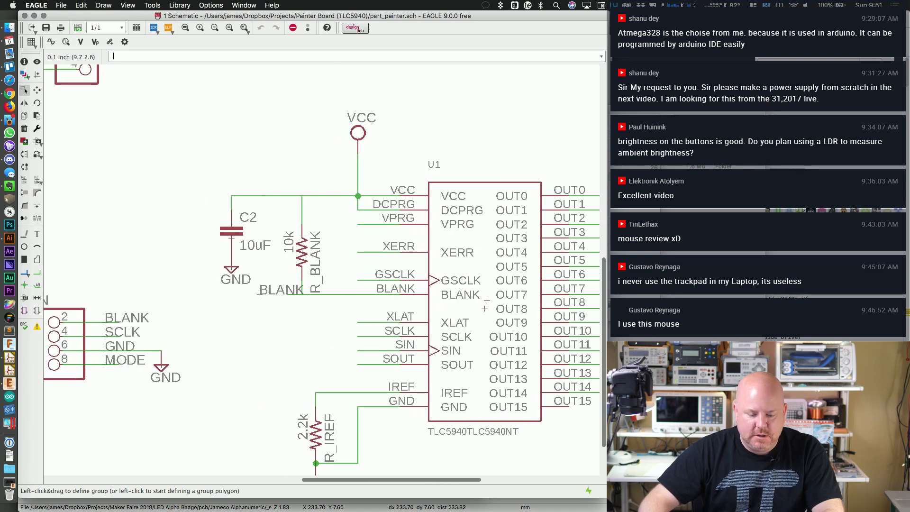
drag(457, 480, 511, 478)
drag(604, 333, 603, 342)
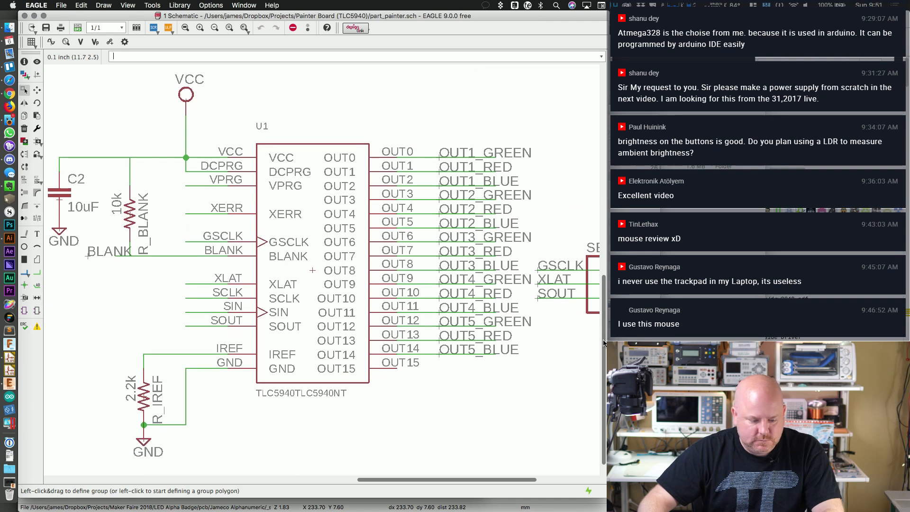
drag(458, 15, 759, 16)
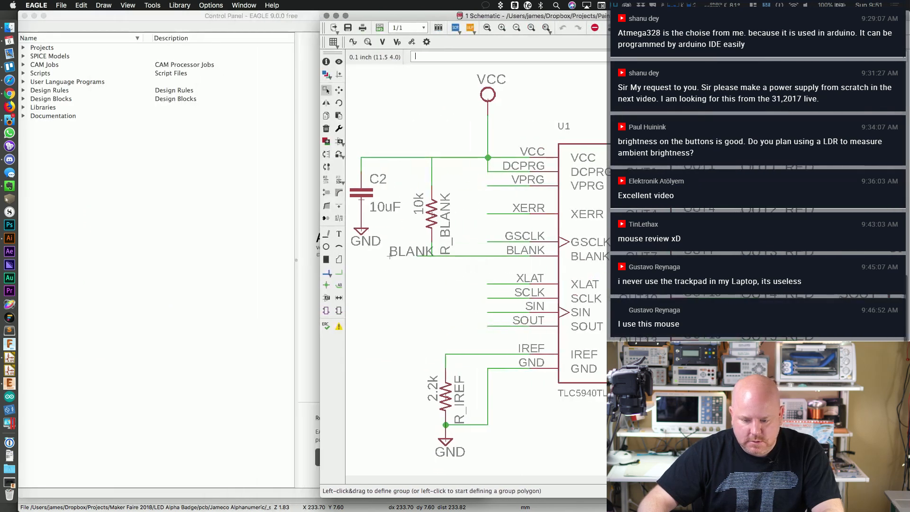
drag(318, 194, 484, 198)
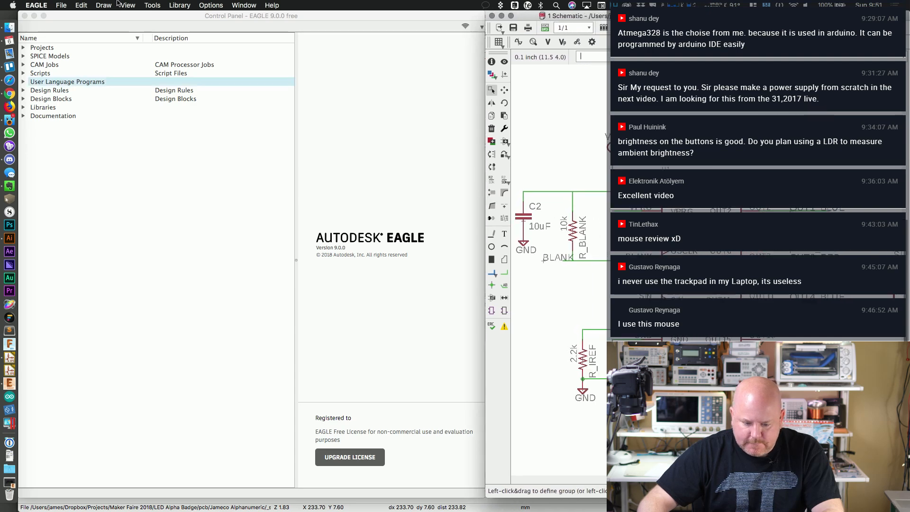
Step: Close and reopen part_painter.sch from the Painter Board (TLC5940) folder in EAGLE, bringing its TLC5940 circuit into view
click(24, 15)
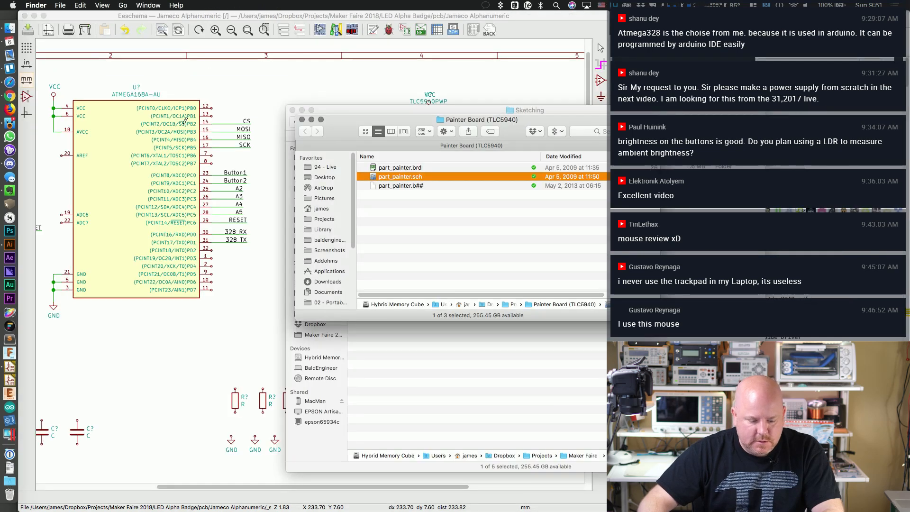
double_click(383, 177)
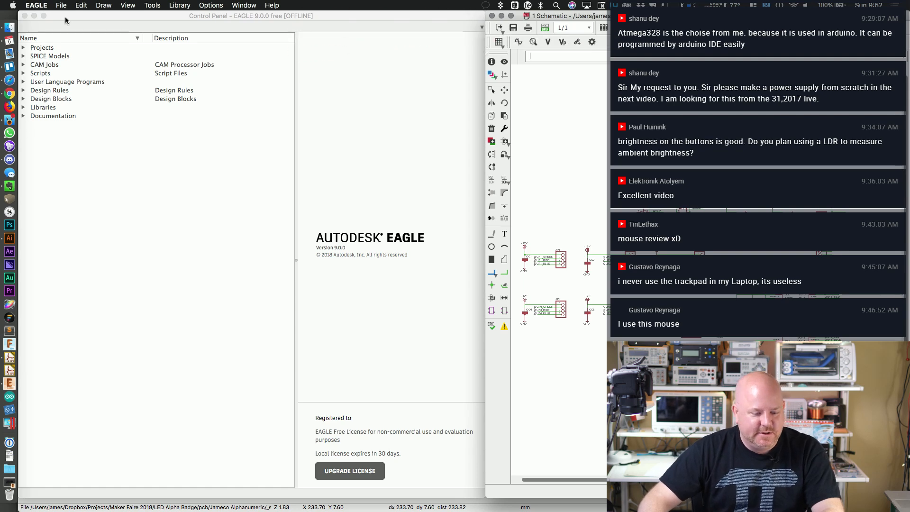
click(52, 15)
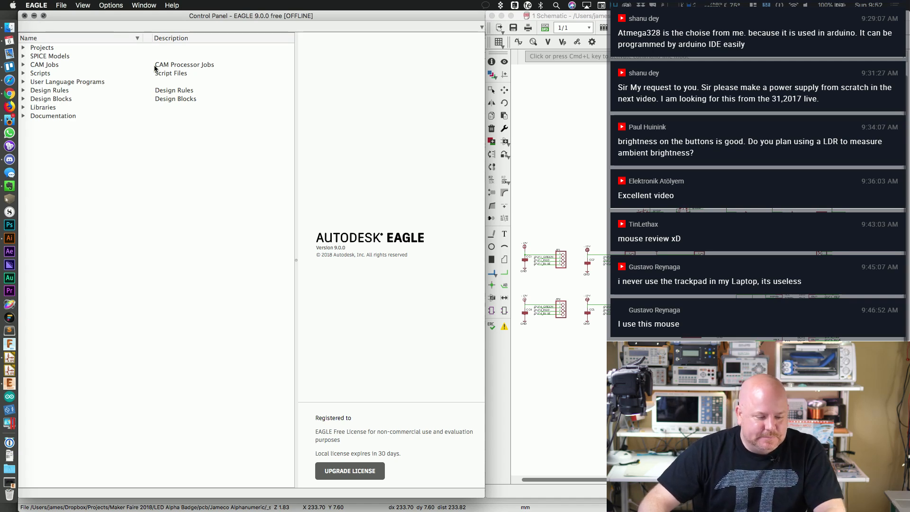
scroll(751, 290, up, 7)
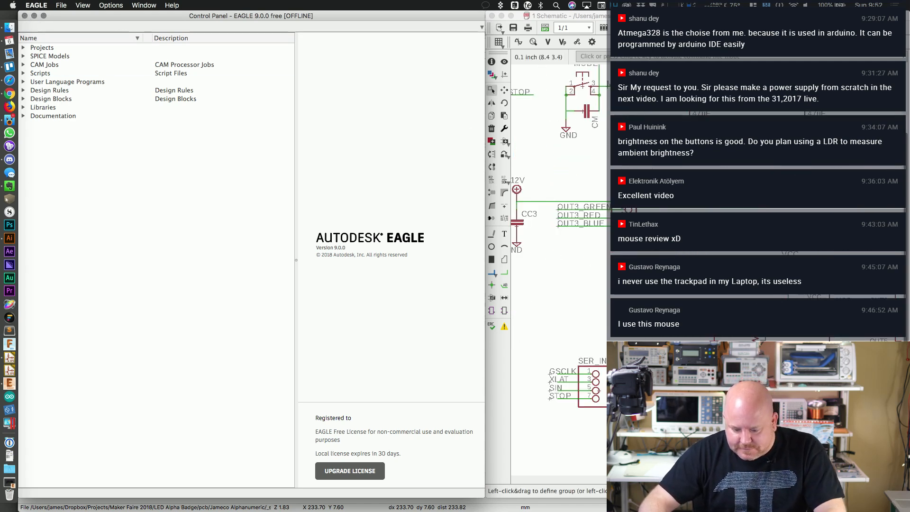
drag(907, 258, 907, 312)
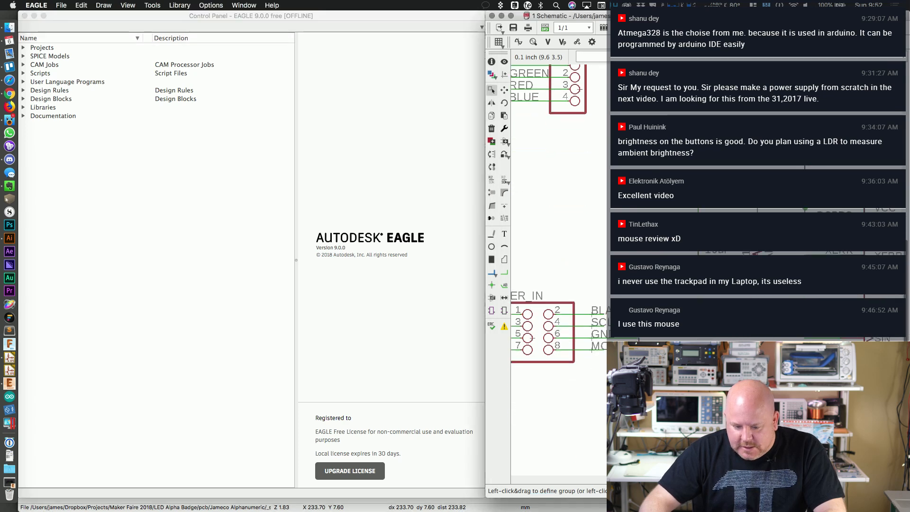
drag(711, 479, 824, 480)
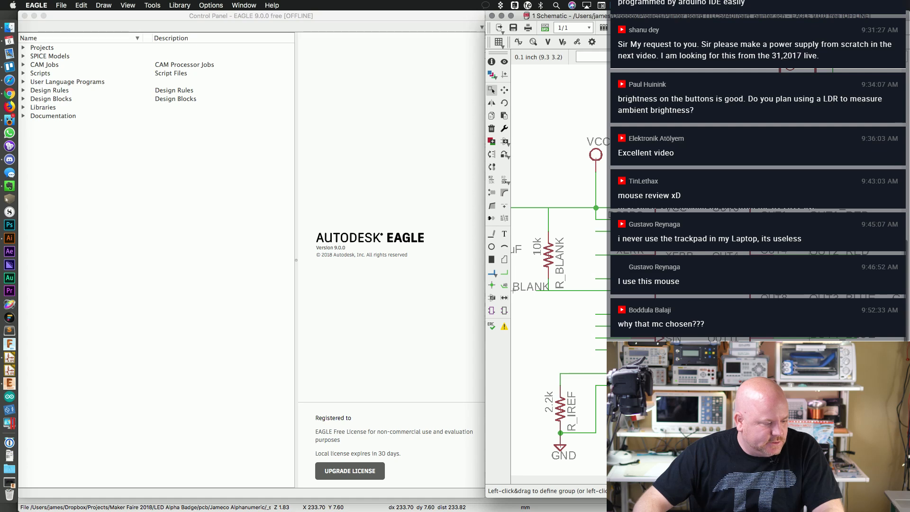
Step: Compare the TLC5940 wiring in the EAGLE reference with the KiCad schematic, and return to KiCad
click(12, 96)
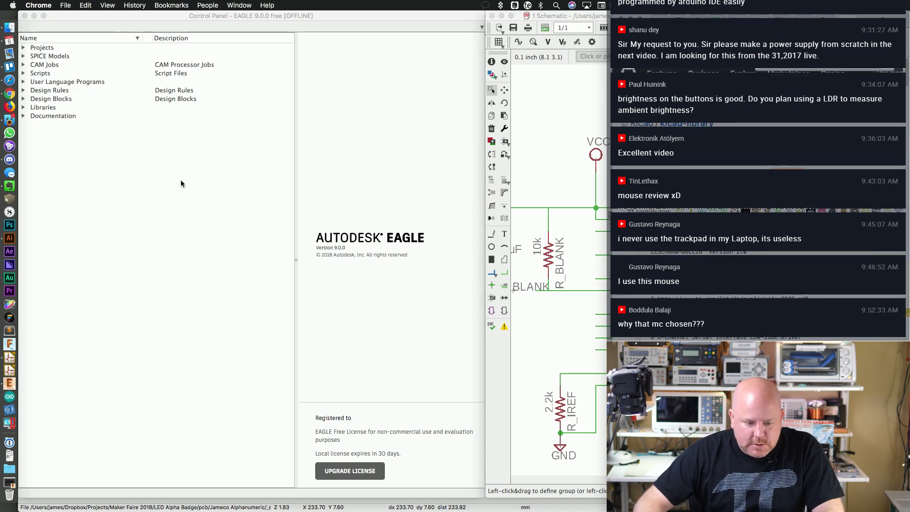
click(10, 358)
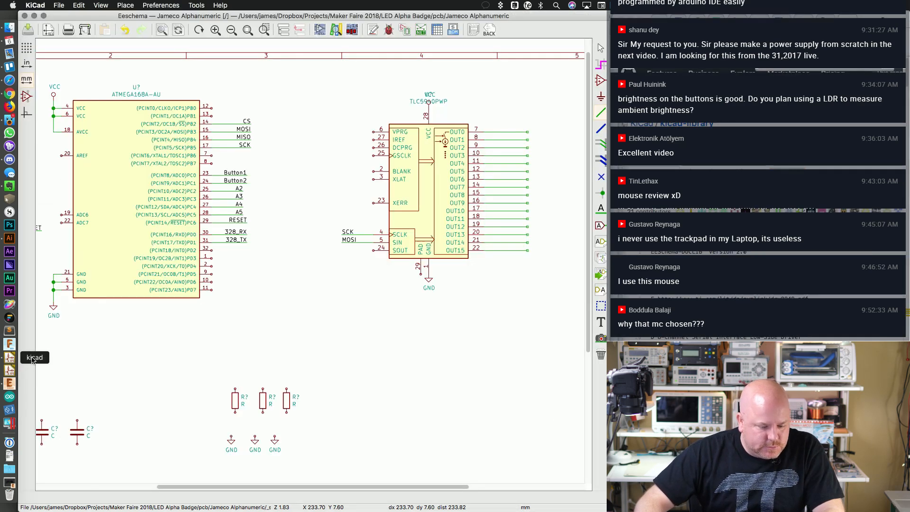
click(10, 382)
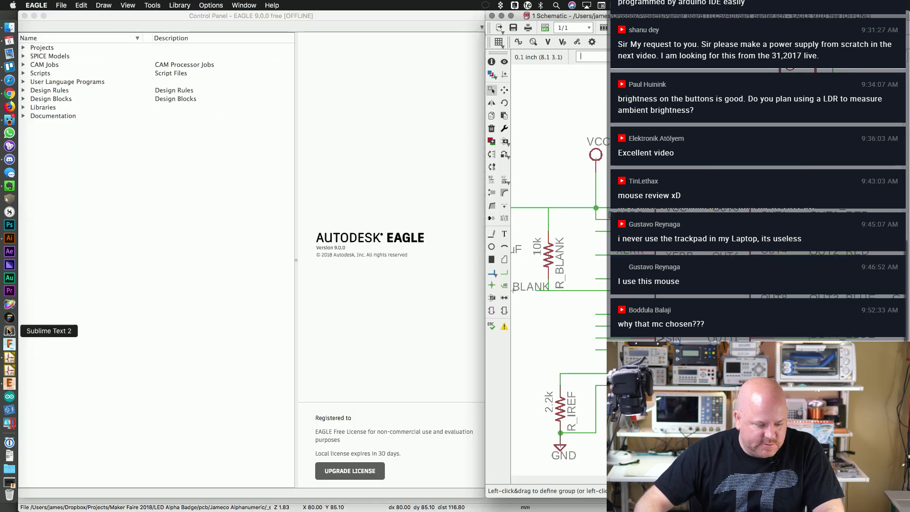
click(10, 357)
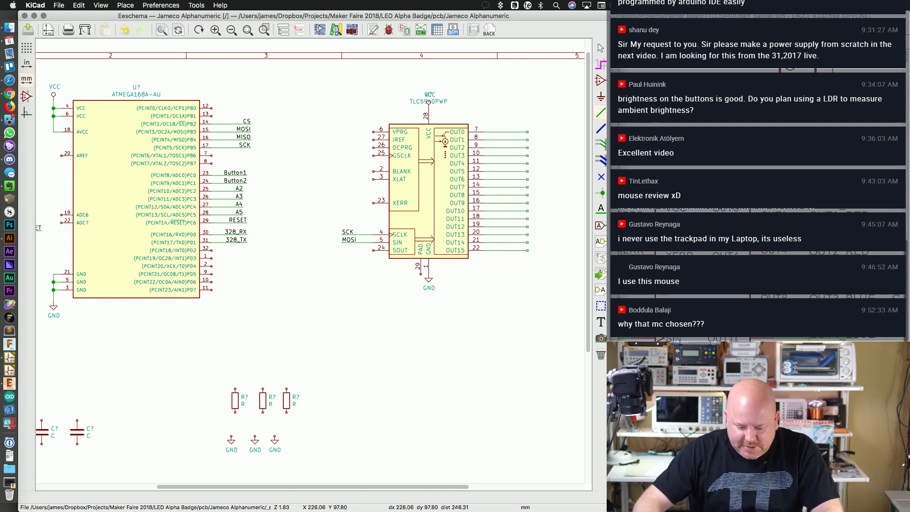
key(super+Tab)
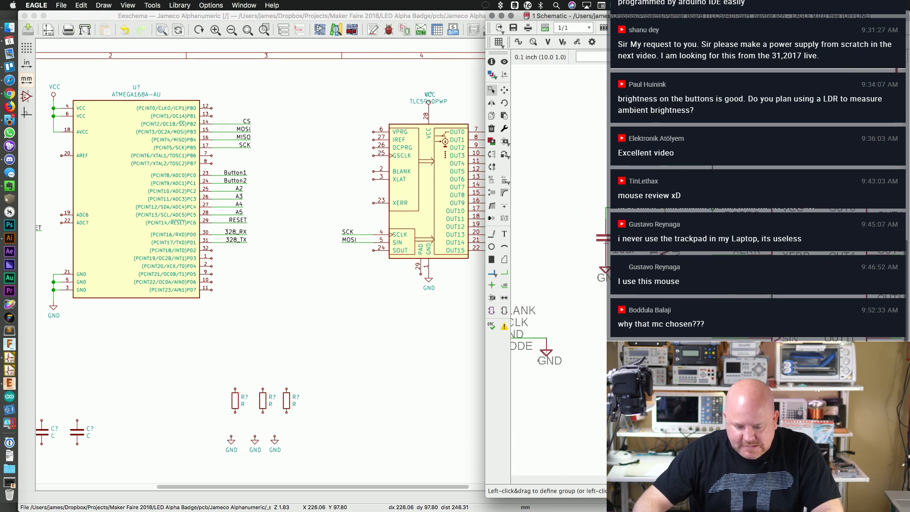
click(422, 18)
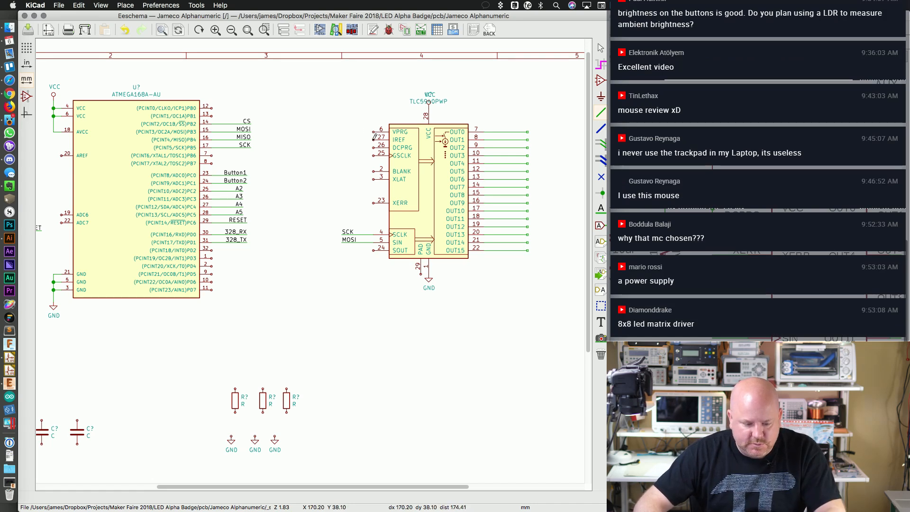
Step: Draw a horizontal wire outward from the IREF pin of the TLC5940PWP
click(374, 139)
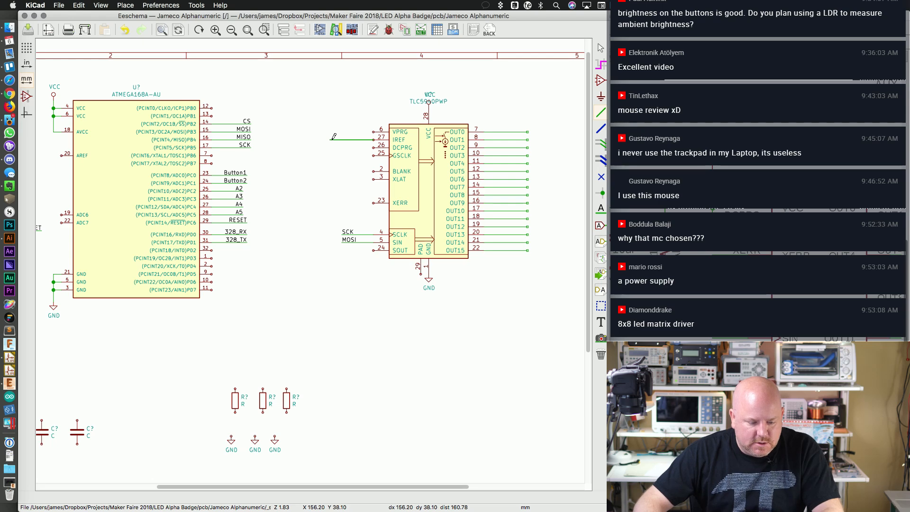
key(Escape)
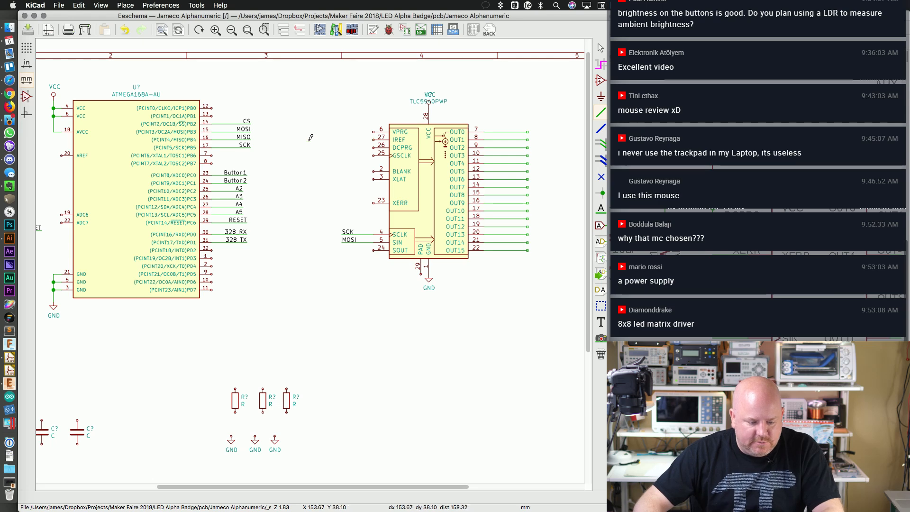
click(371, 140)
double_click(331, 139)
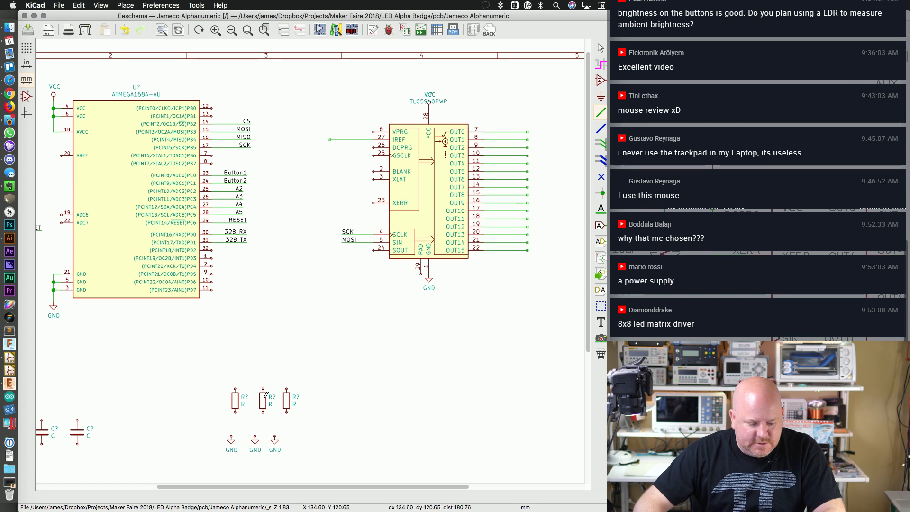
Step: Copy a spare resistor onto the free end of the IREF wire and a GND symbol beneath it
key(c)
click(330, 151)
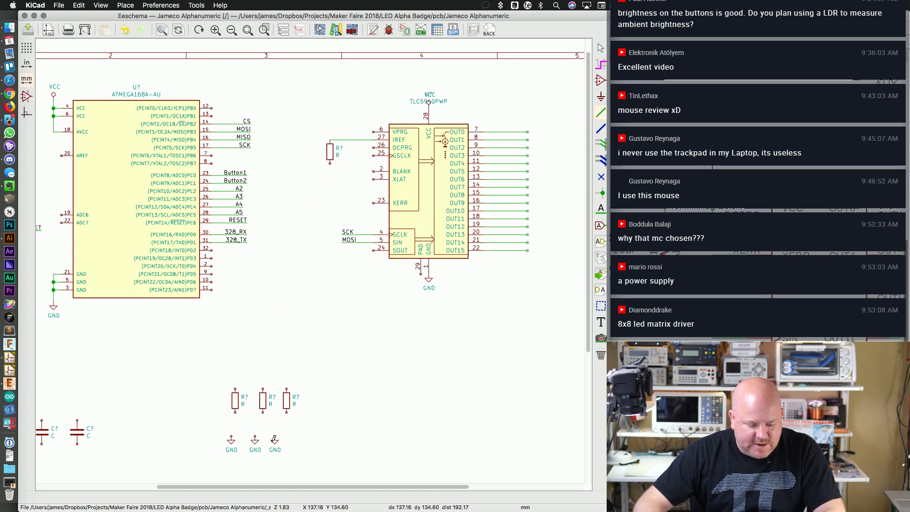
key(c)
click(332, 164)
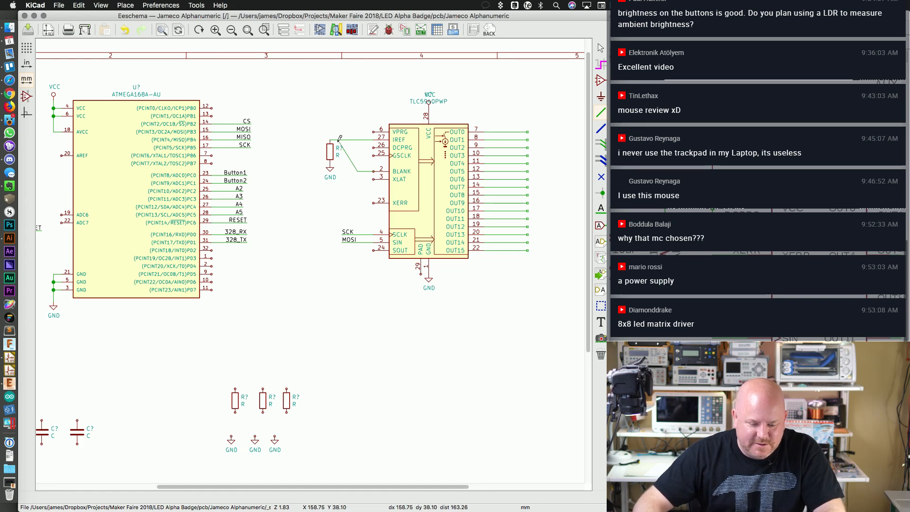
key(Escape)
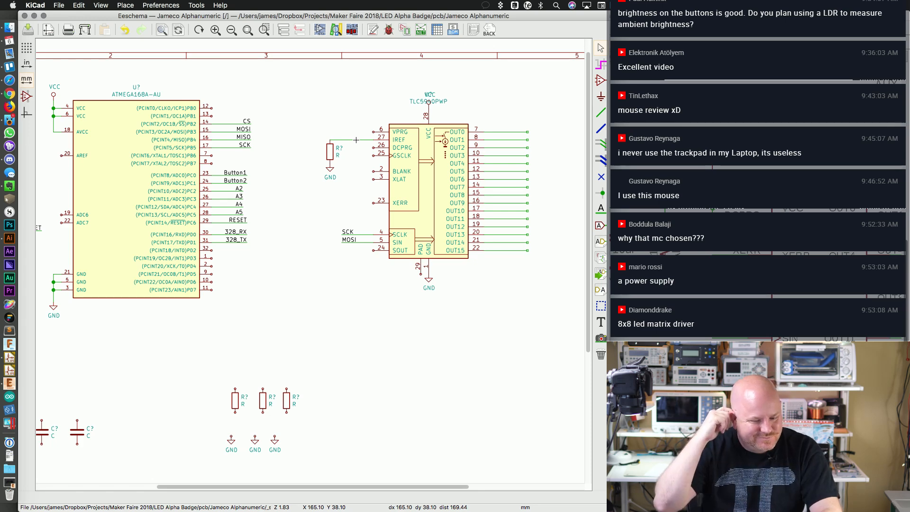
double_click(424, 189)
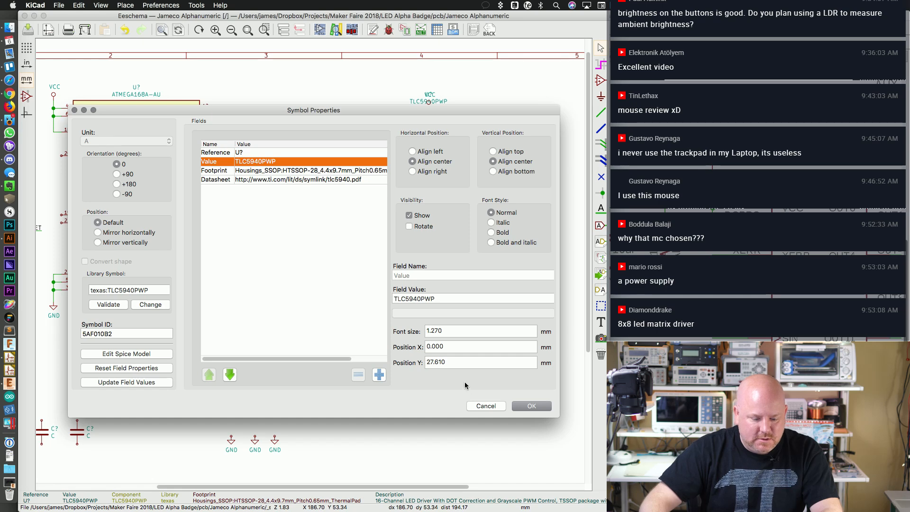
click(485, 405)
right_click(442, 177)
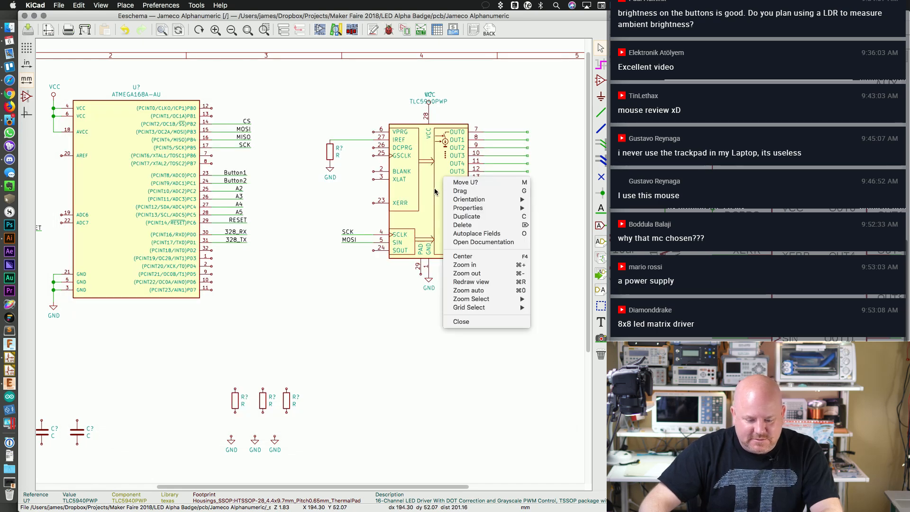
click(429, 189)
right_click(392, 181)
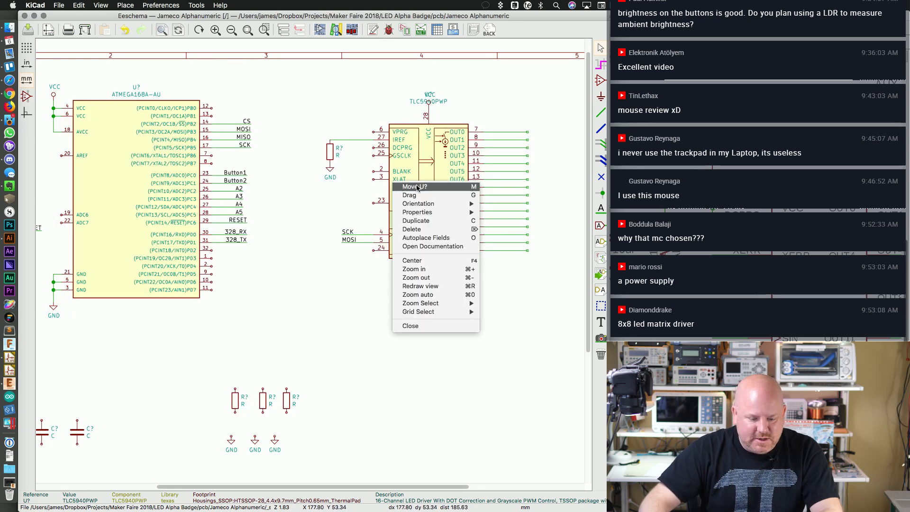
click(428, 166)
key(v)
key(Escape)
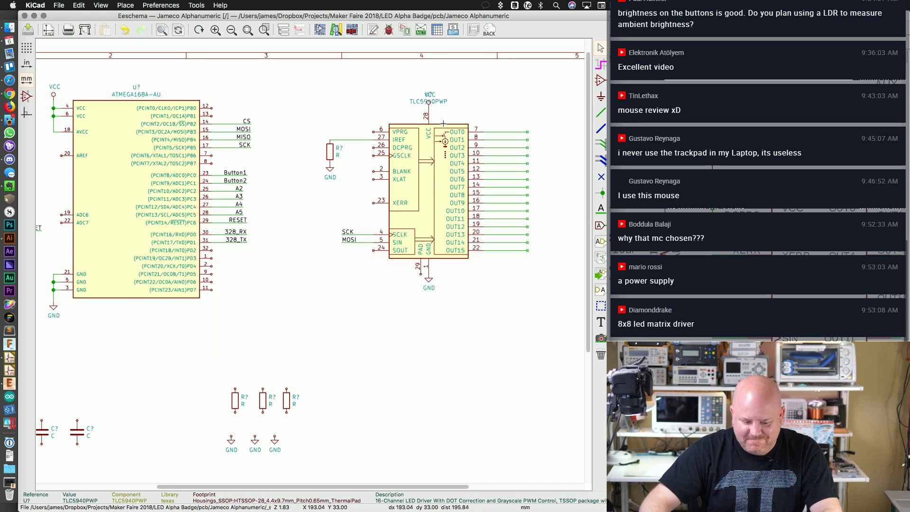
Step: Open the TLC5940PWP symbol for editing in the symbol library editor
right_click(422, 195)
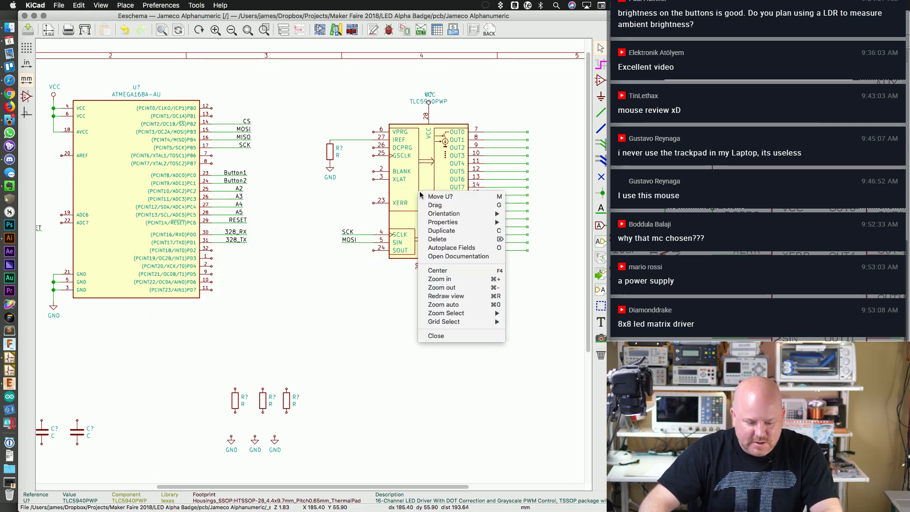
mouse_move(439, 224)
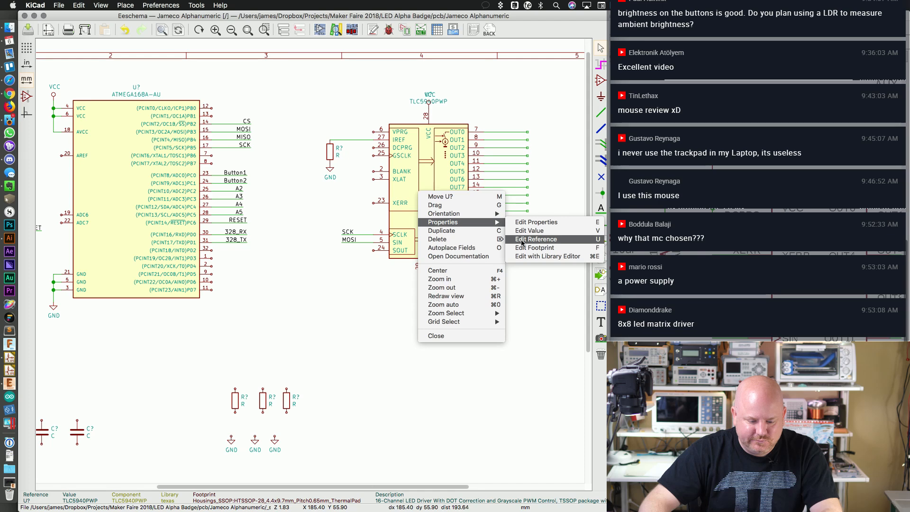
click(526, 256)
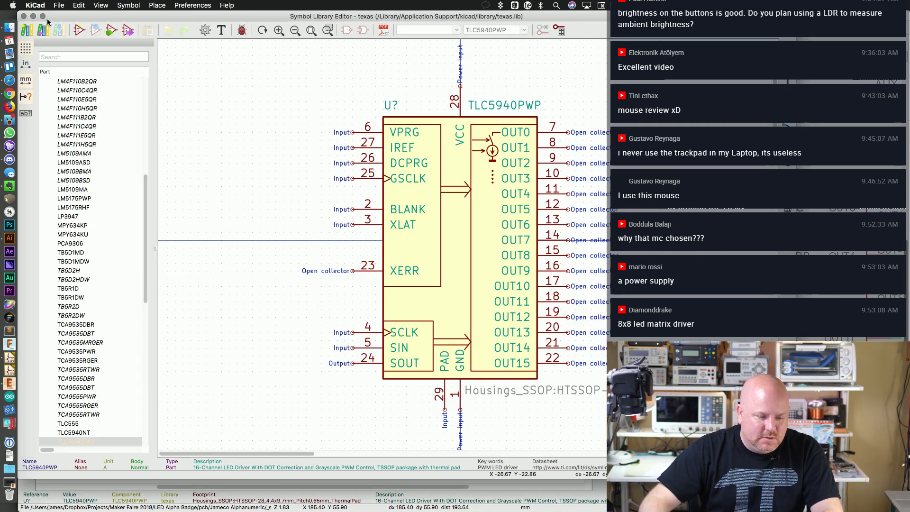
Step: Start adding an existing symbol library, browse to the Dropbox folder and sort its contents by name
click(59, 5)
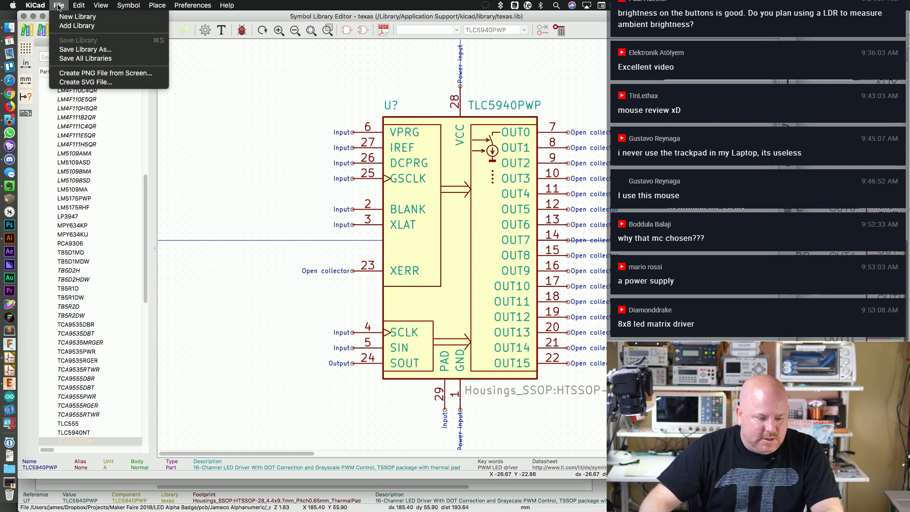
click(57, 6)
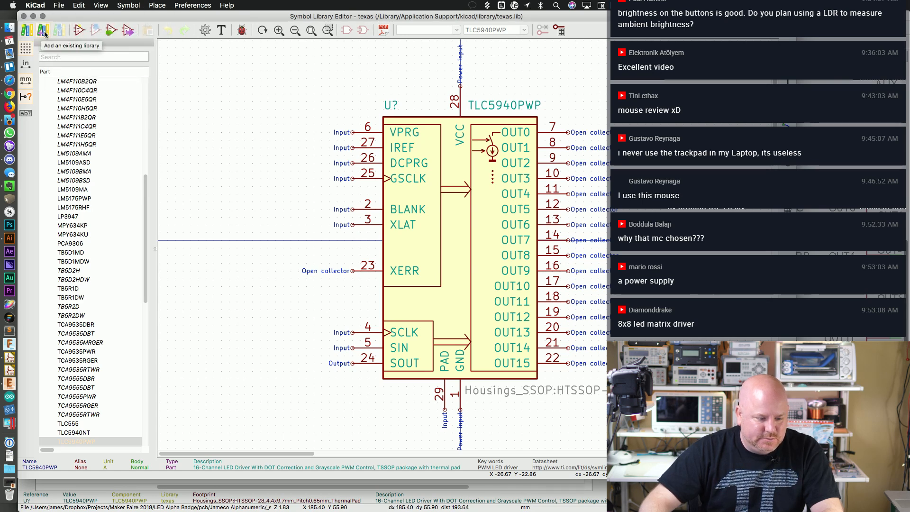
click(44, 31)
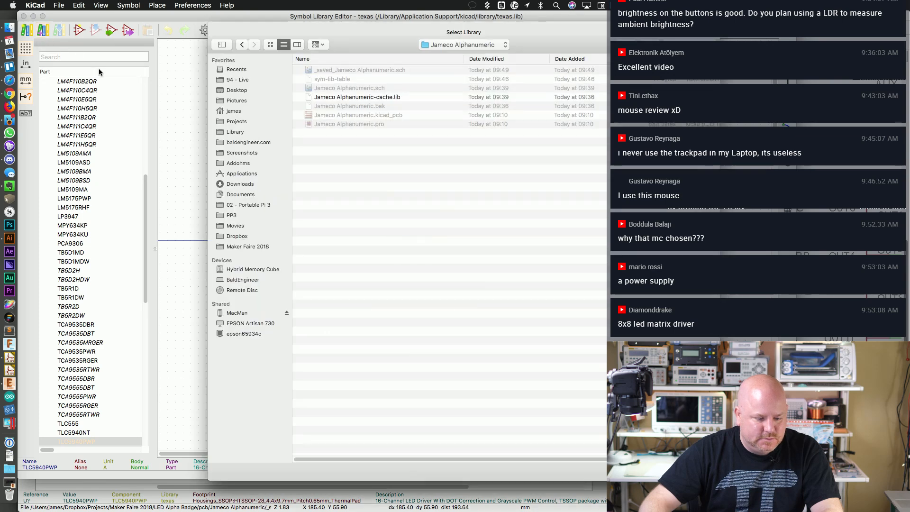
click(454, 45)
click(262, 115)
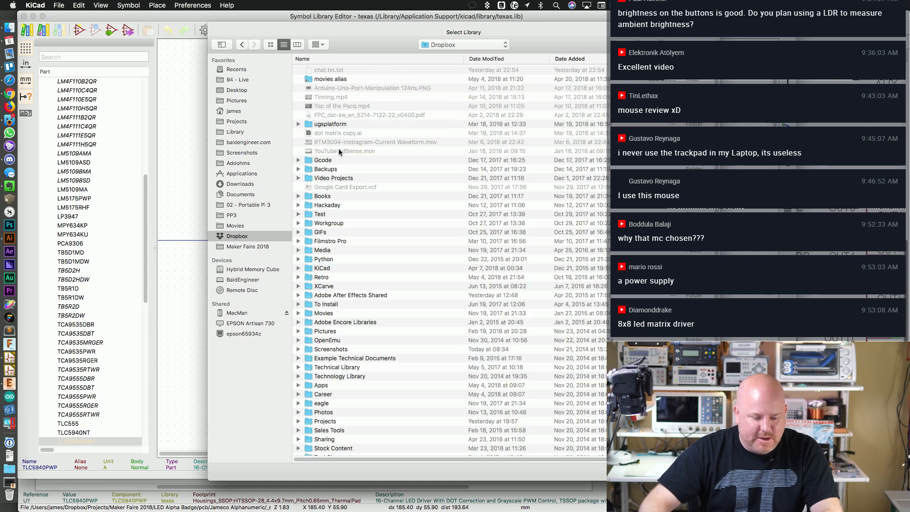
click(344, 58)
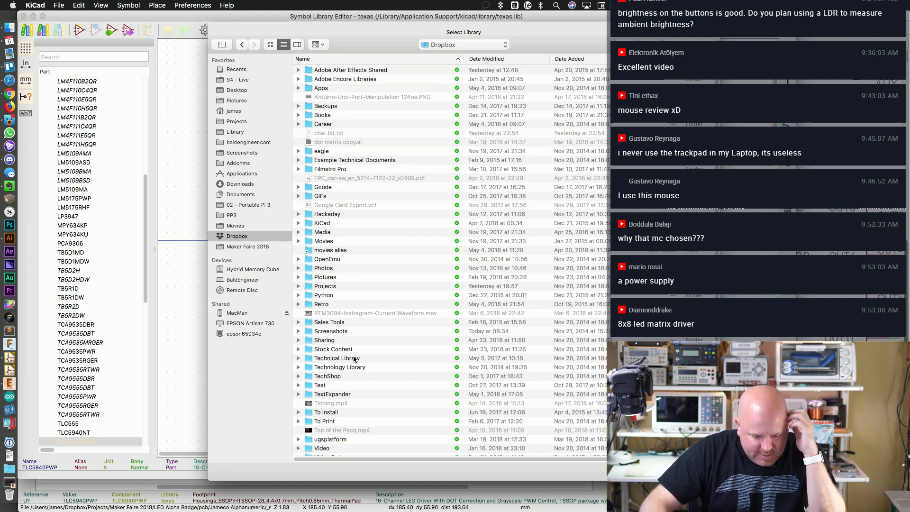
Step: Browse from Dropbox into the KiCad folder, check the contents of Downloaded Libraries and return to KiCad
click(339, 239)
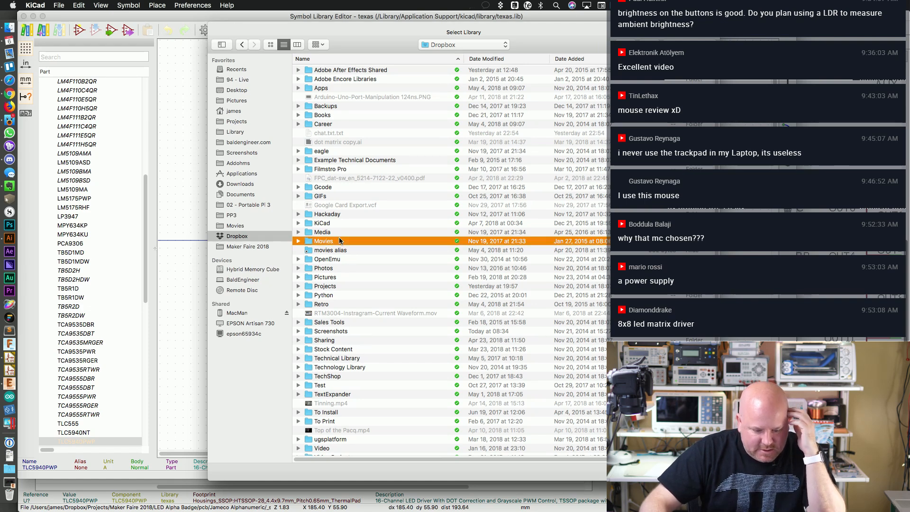
double_click(397, 221)
click(298, 88)
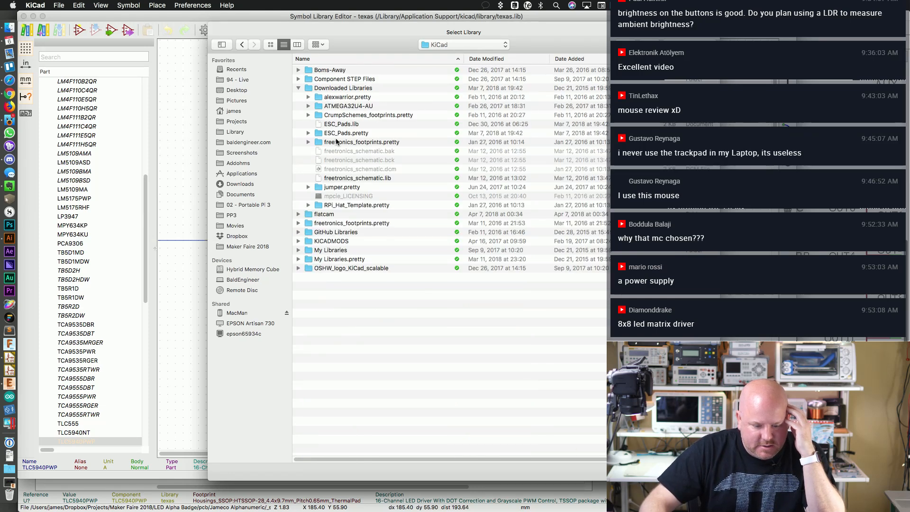
double_click(361, 87)
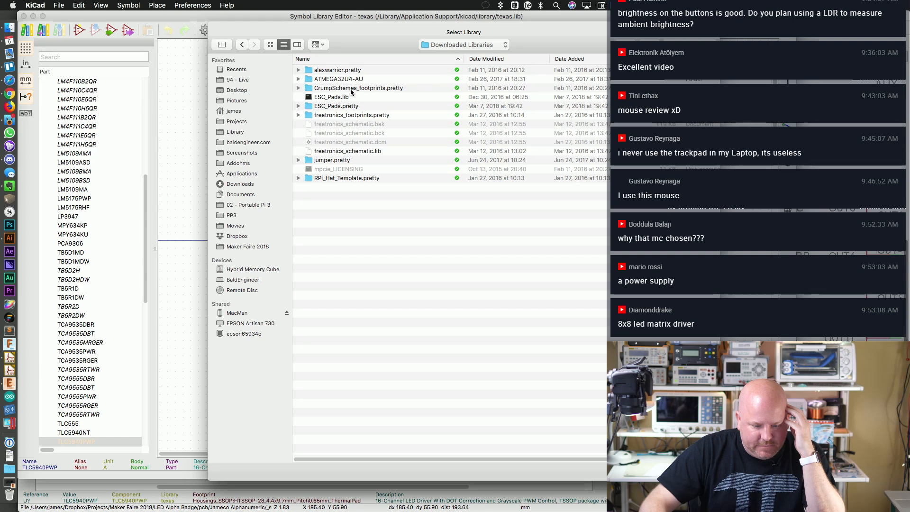
click(459, 46)
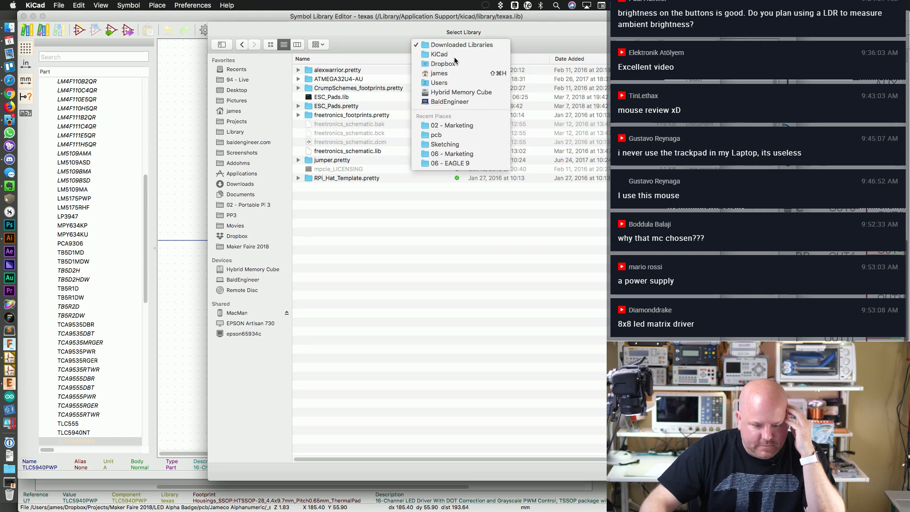
click(455, 61)
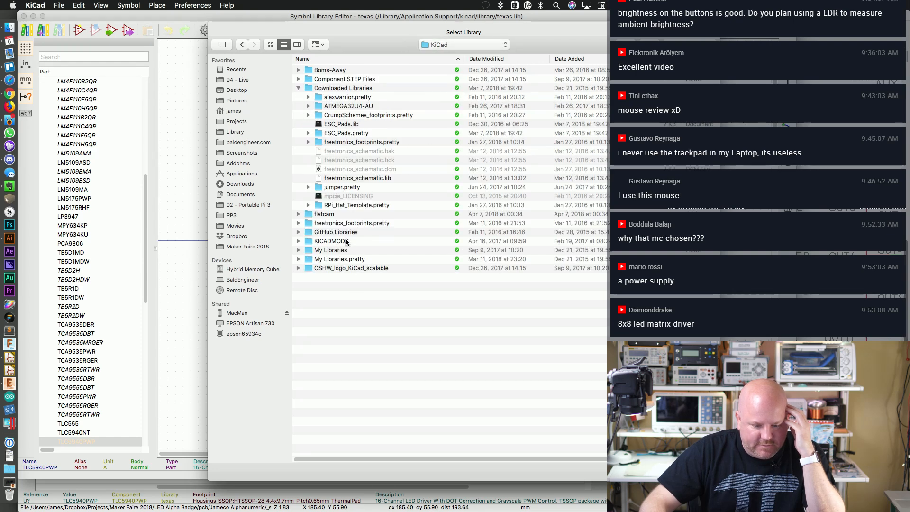
Step: Select My Library.lib in the My Libraries folder and add it to the Global symbol library table
double_click(349, 250)
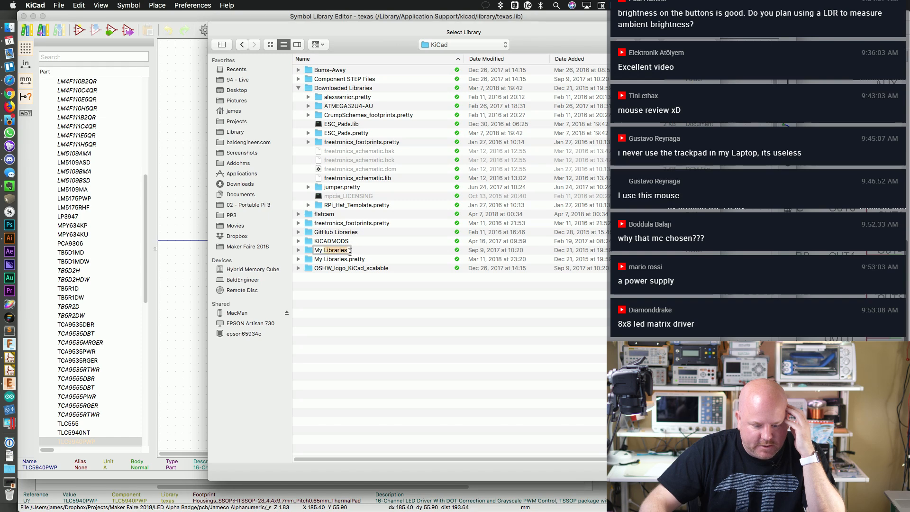
click(306, 250)
double_click(307, 250)
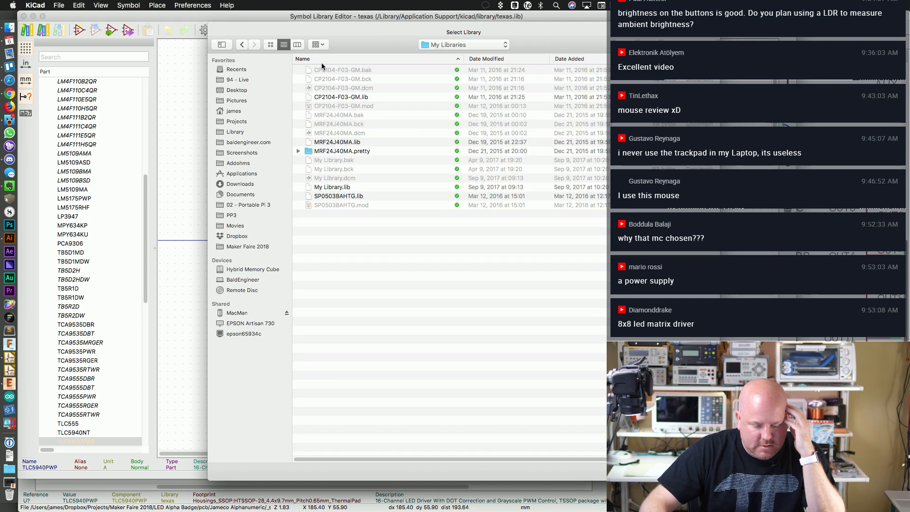
click(345, 187)
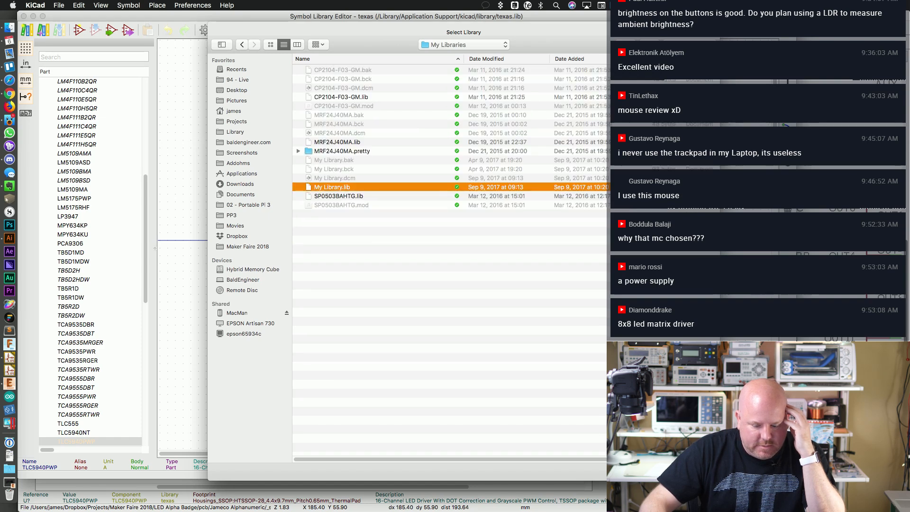
key(Return)
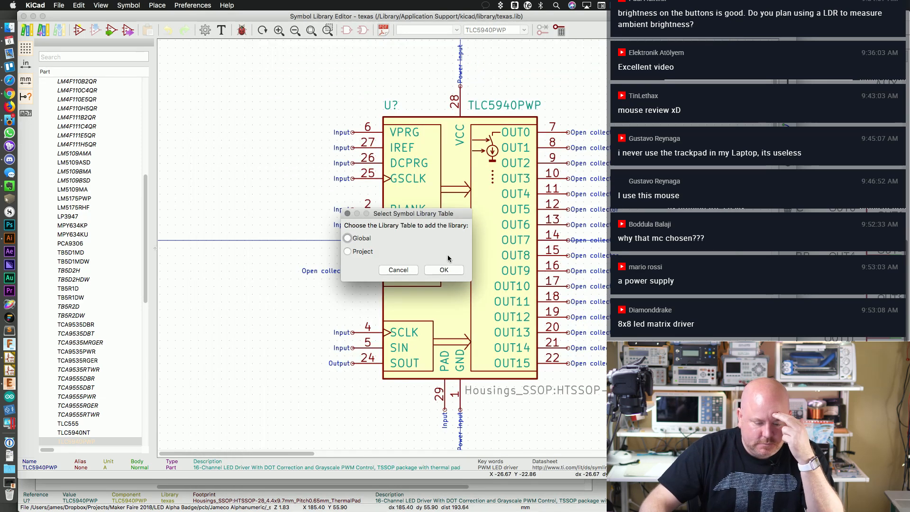
click(430, 268)
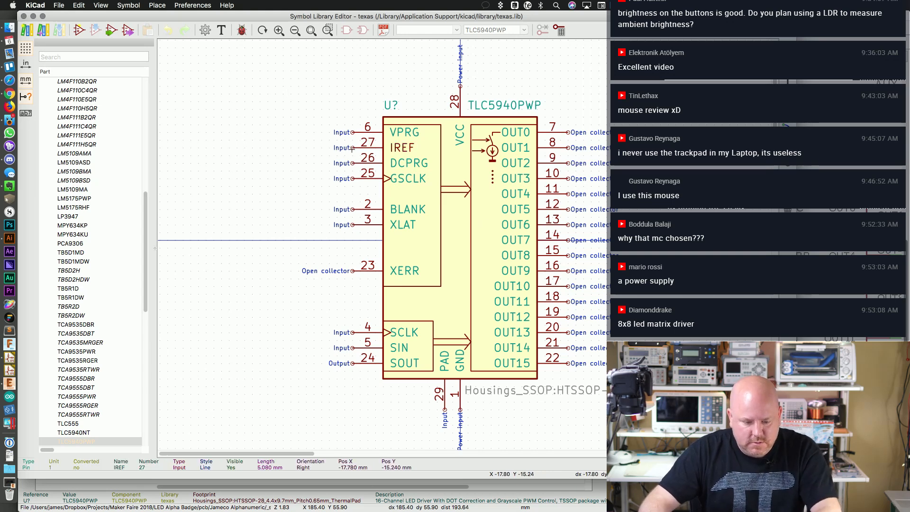
Step: Move the TLC5940PWP symbol's IREF pin (27) down into the gap between the XLAT and XERR pins
key(m)
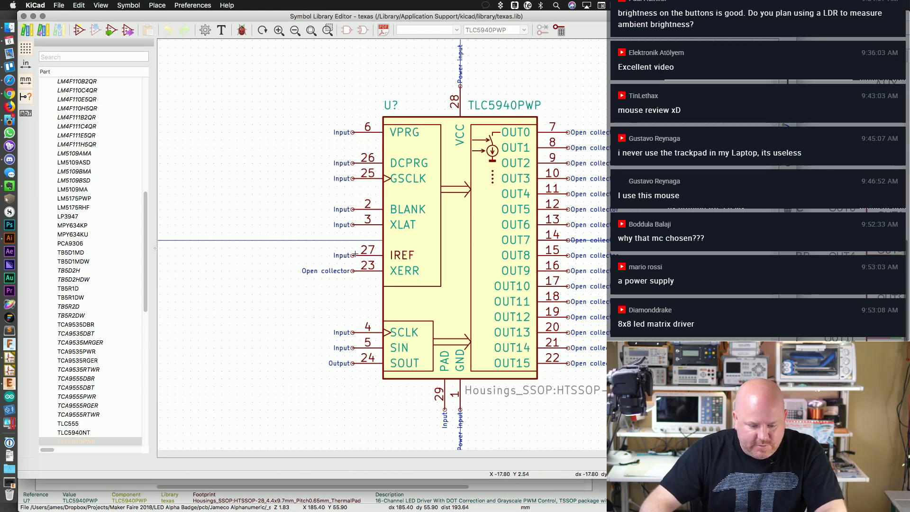
click(383, 231)
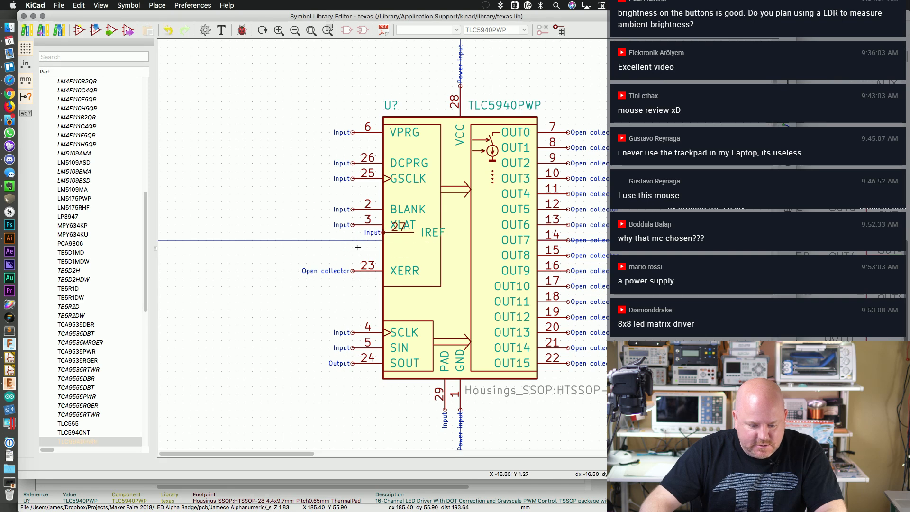
click(359, 248)
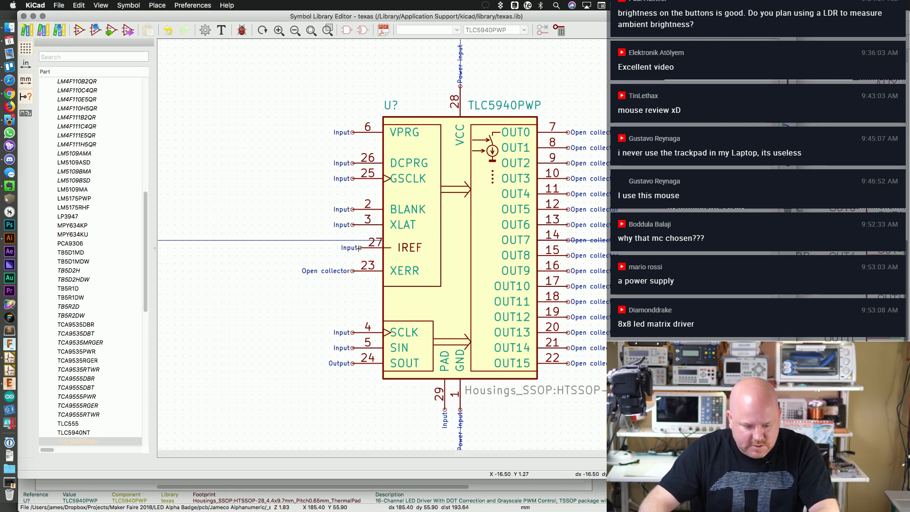
key(m)
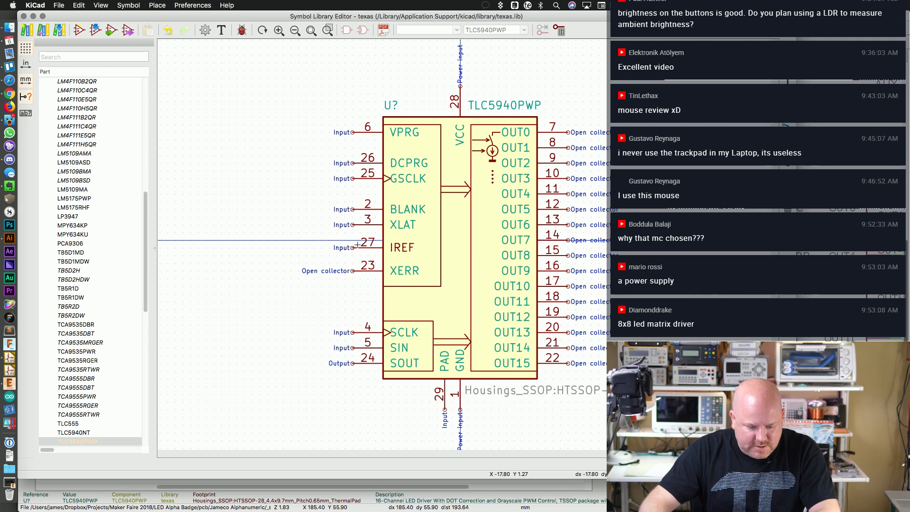
click(357, 244)
Step: Move the BLANK pin (2) up between VPRG and DCPRG, and close the symbol editor
key(m)
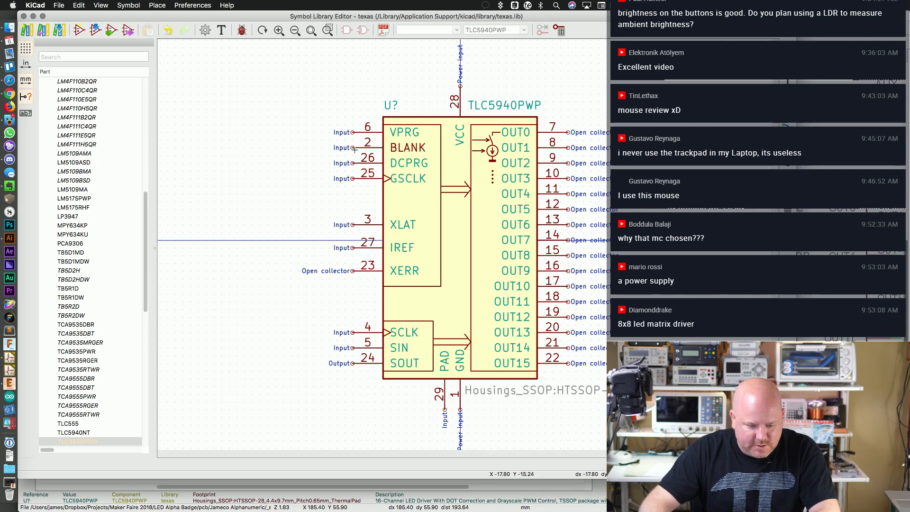
click(354, 149)
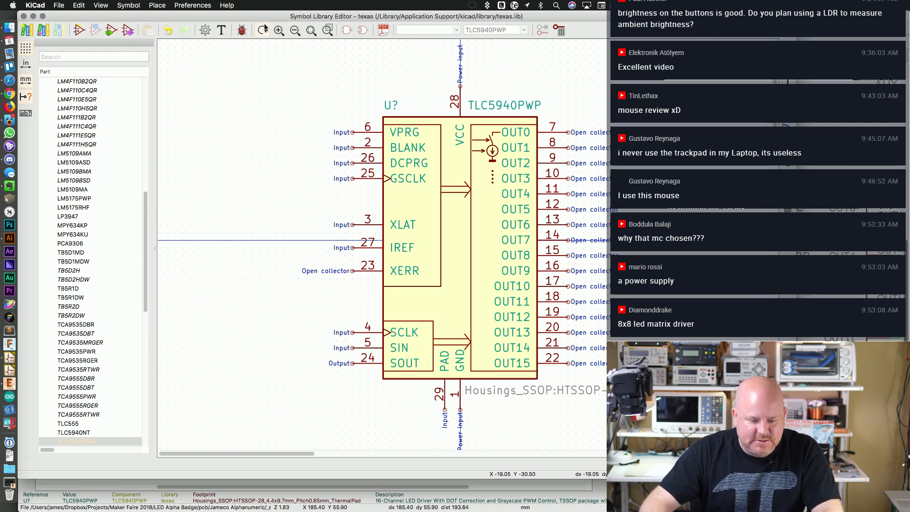
click(23, 17)
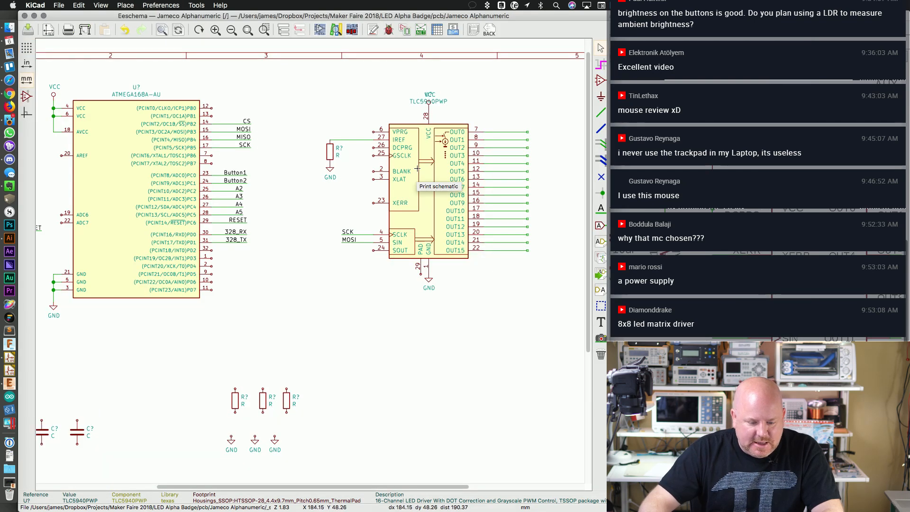
click(174, 4)
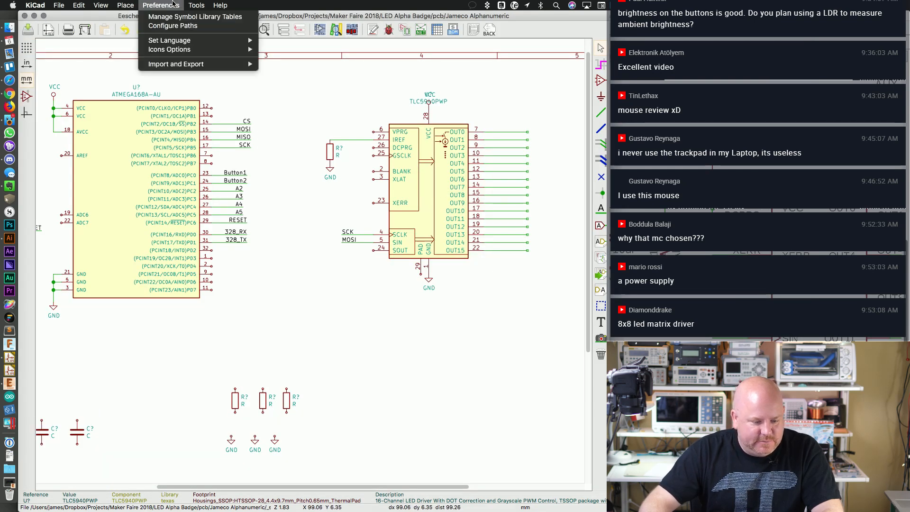
mouse_move(196, 5)
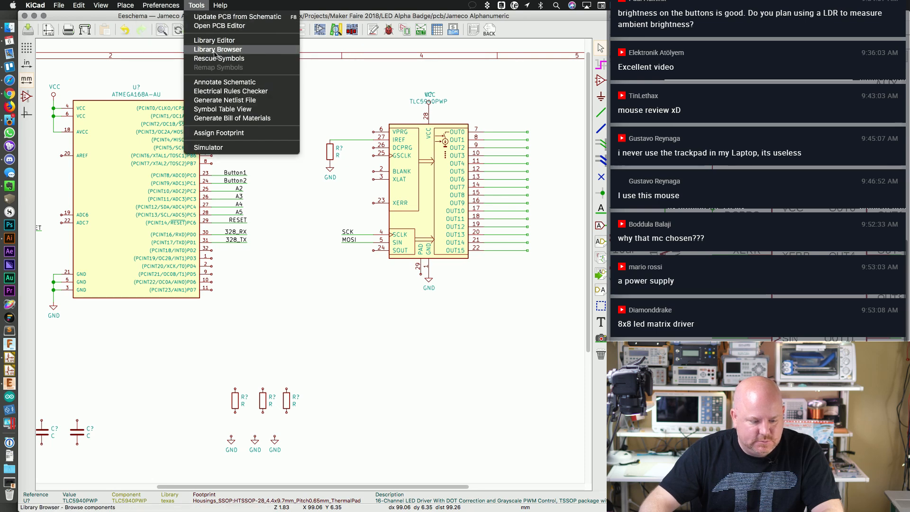
click(177, 5)
Step: Search the symbol chooser for TLC, preview the TLC5940PWP, TLC5947DAP and TLC5947RHB entries, and cancel without placing one
key(a)
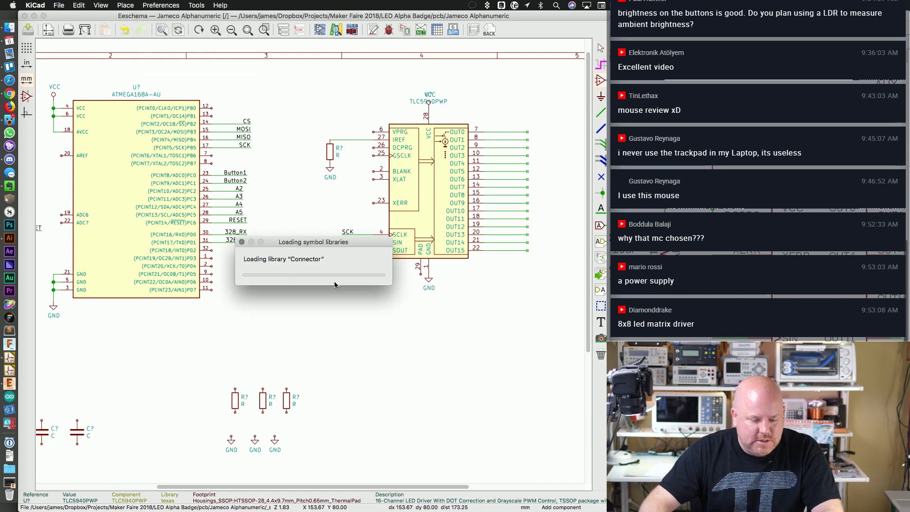
text(T)
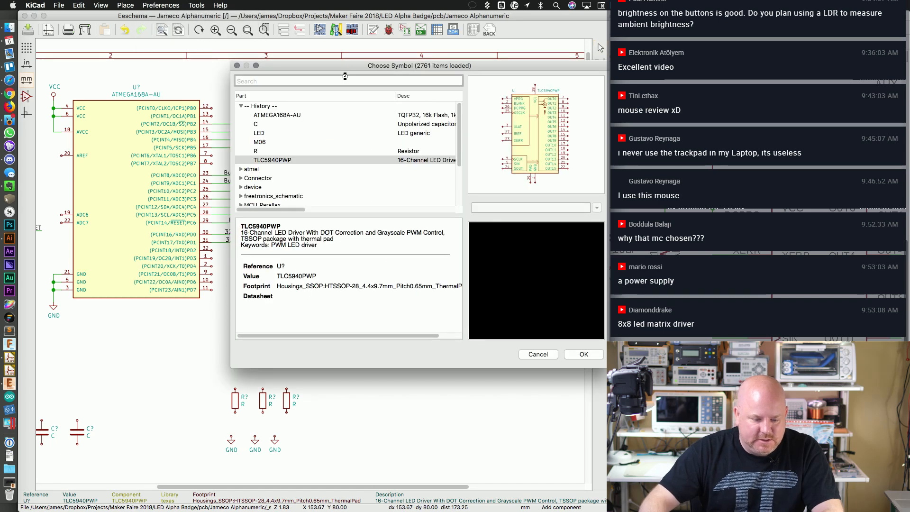
text(LC)
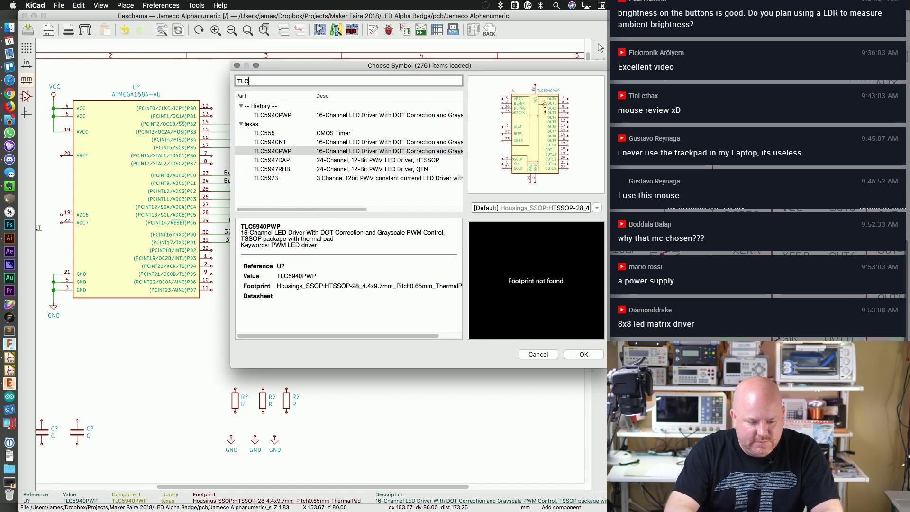
click(285, 118)
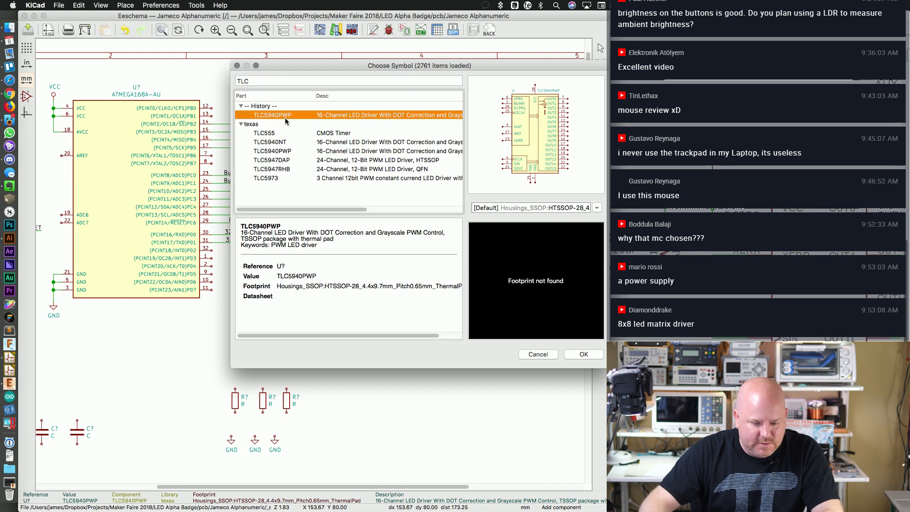
click(275, 150)
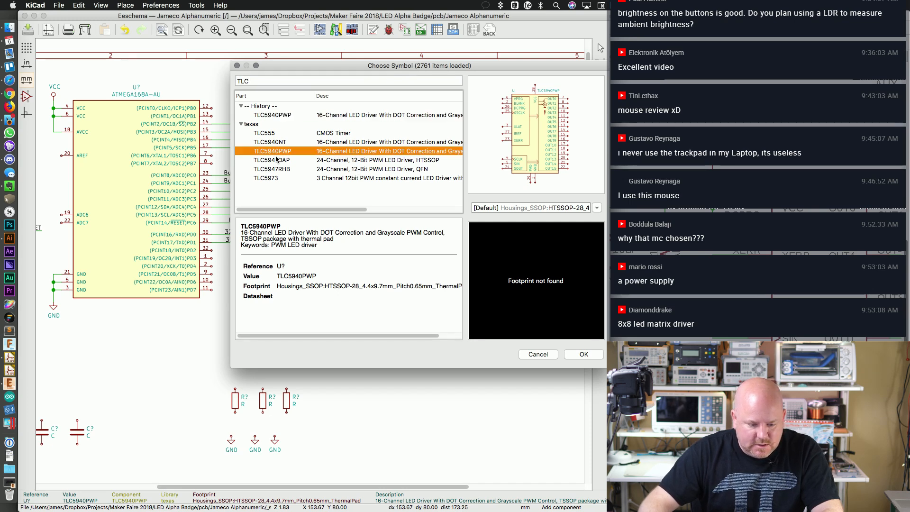
click(276, 160)
click(276, 169)
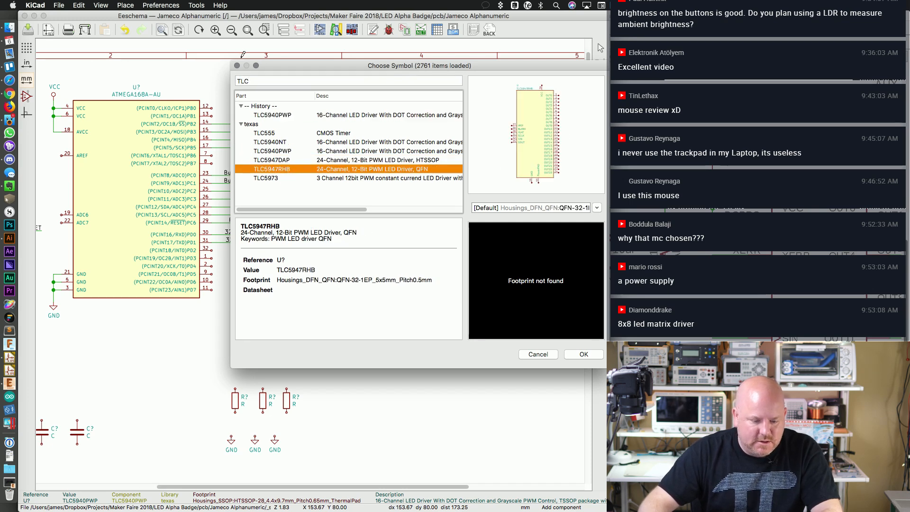
key(Escape)
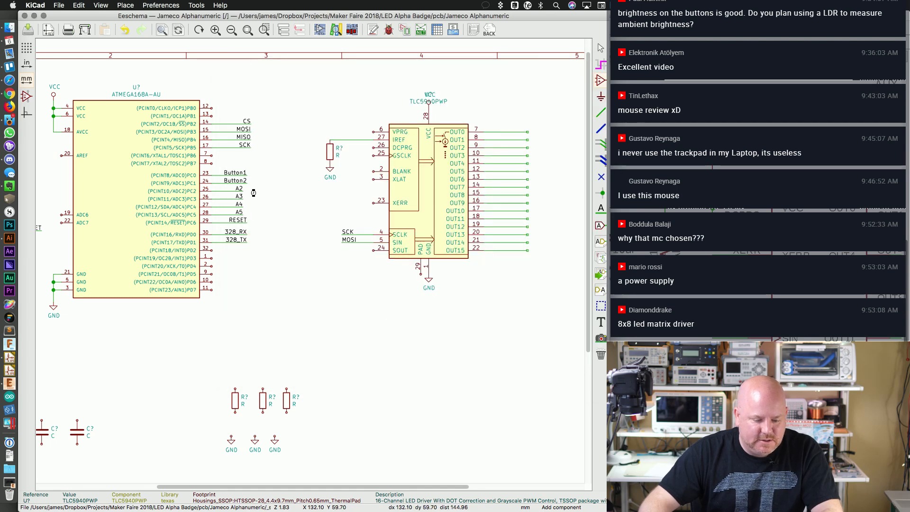
key(Escape)
Step: Check the global symbol library table down to the texas and My Library entries, and leave it without changes
click(158, 7)
click(167, 17)
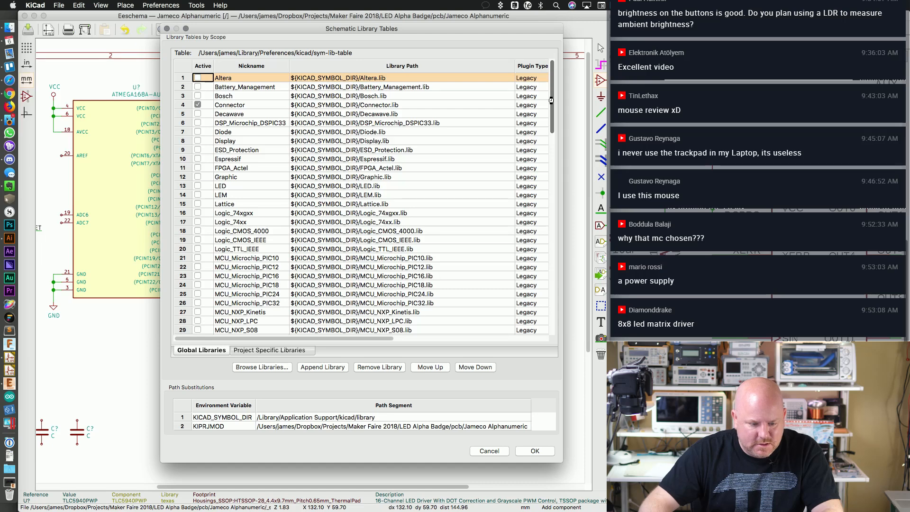
drag(551, 100, 554, 326)
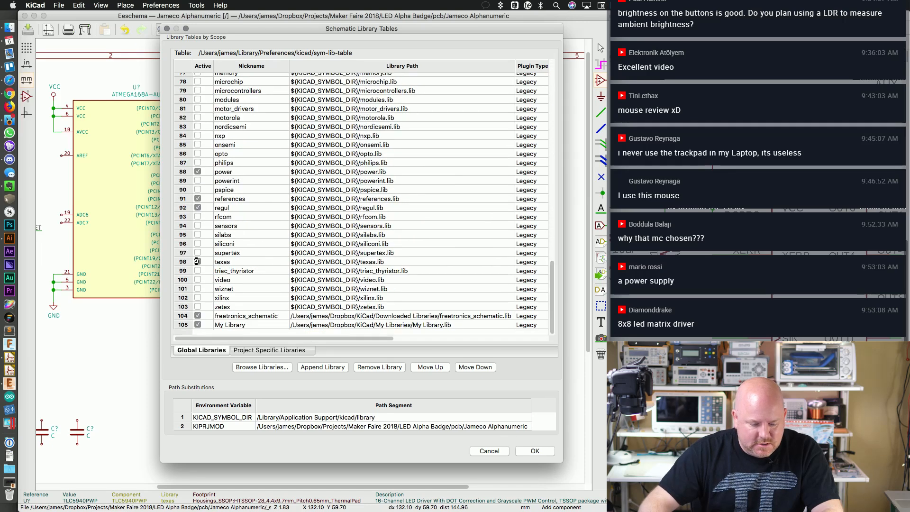
click(478, 451)
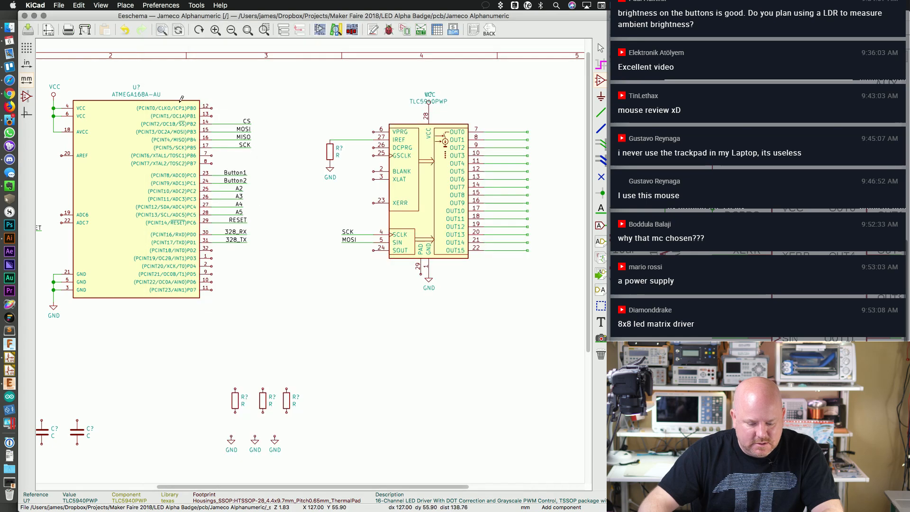
Step: Refresh the edited TLC5940PWP symbol by placing a second one from the texas library below the existing driver and deleting that copy
click(291, 196)
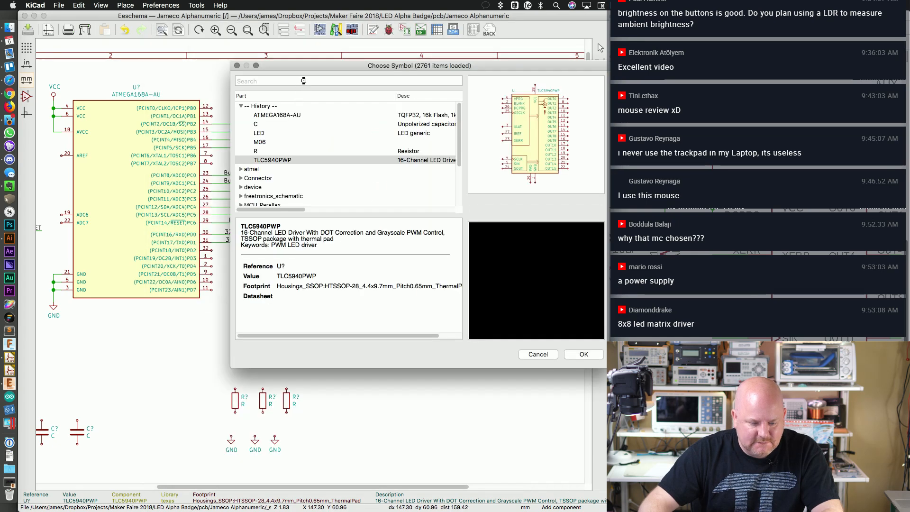
text(TLC)
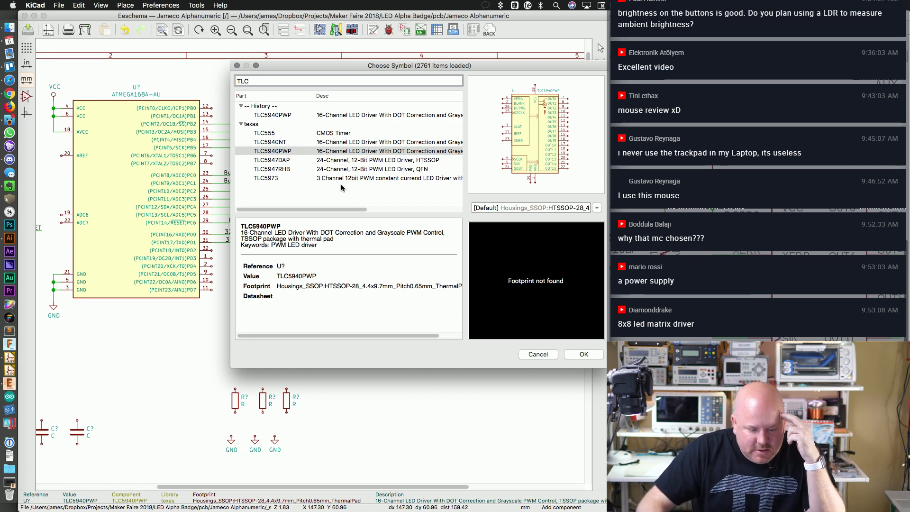
click(283, 150)
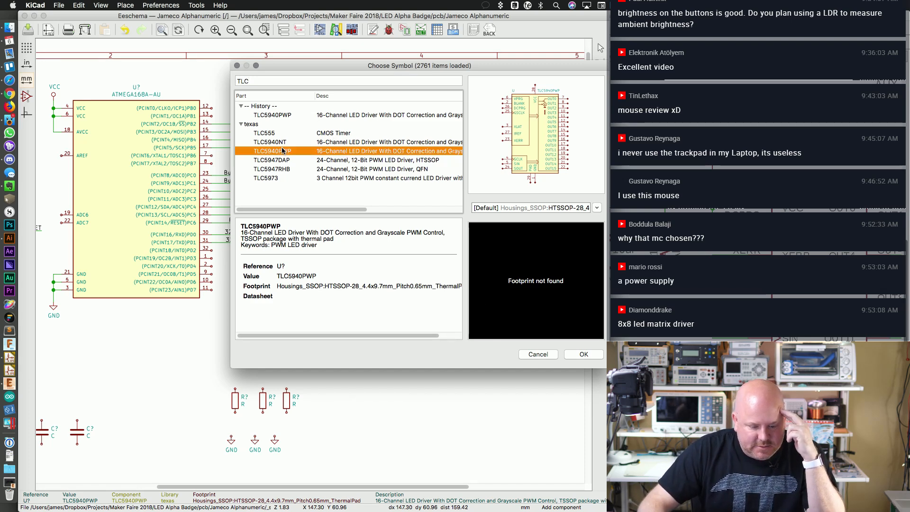
double_click(283, 150)
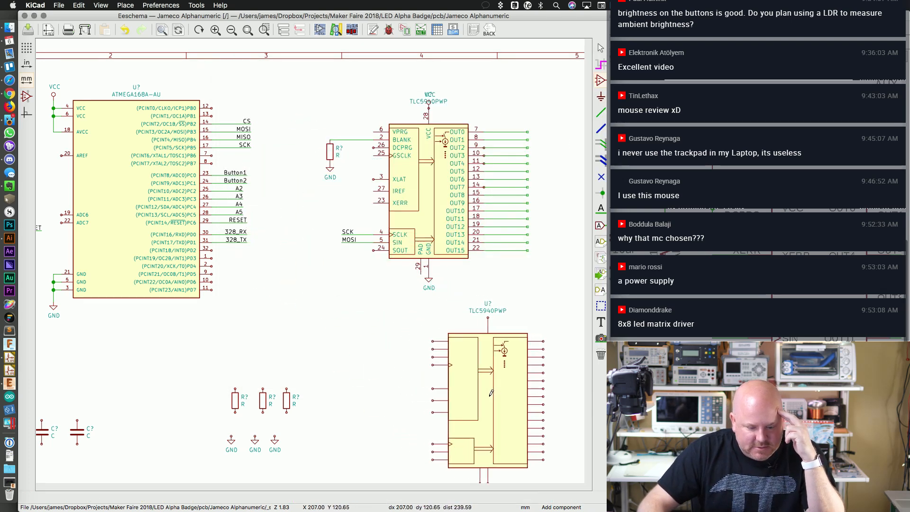
click(490, 392)
key(Delete)
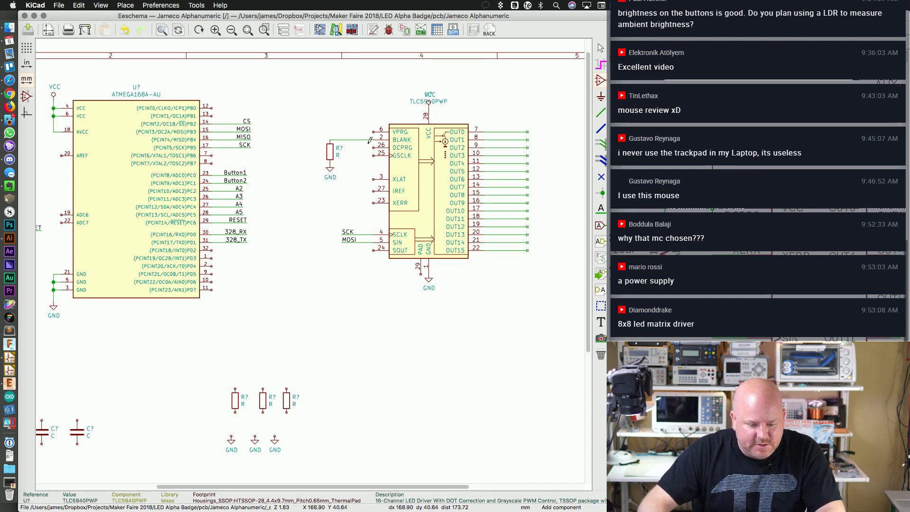
Step: Delete the wire joining the resistor to the driver's BLANK pin
key(Delete)
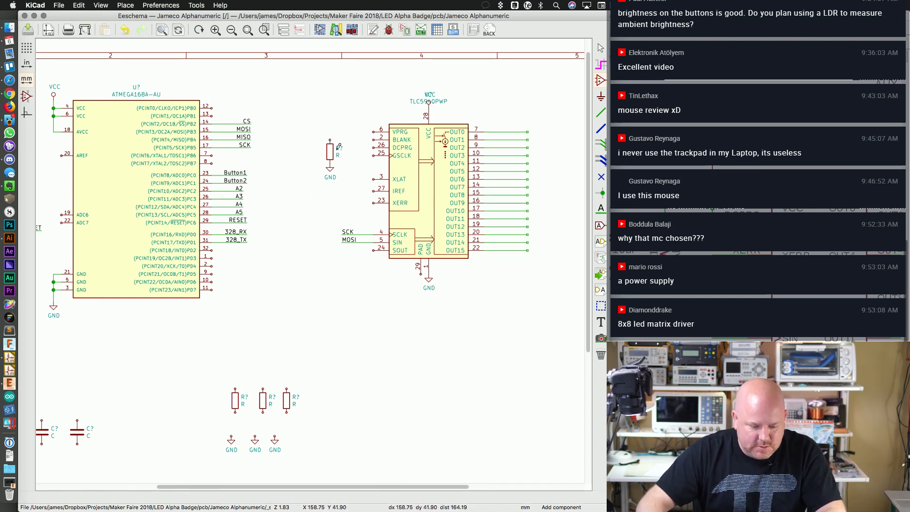
Step: Move the loose resistor and its GND symbol down beside the driver and wire the resistor to the IREF pin
drag(318, 131, 339, 178)
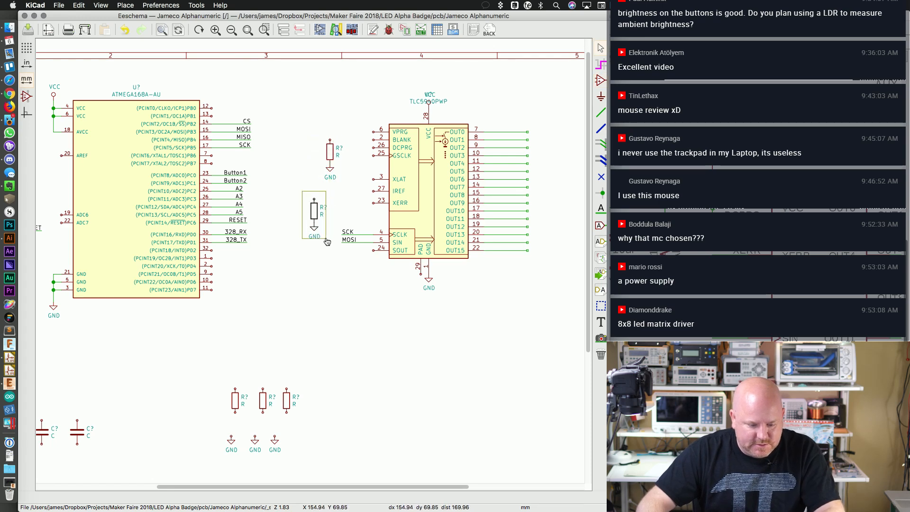
click(327, 232)
key(w)
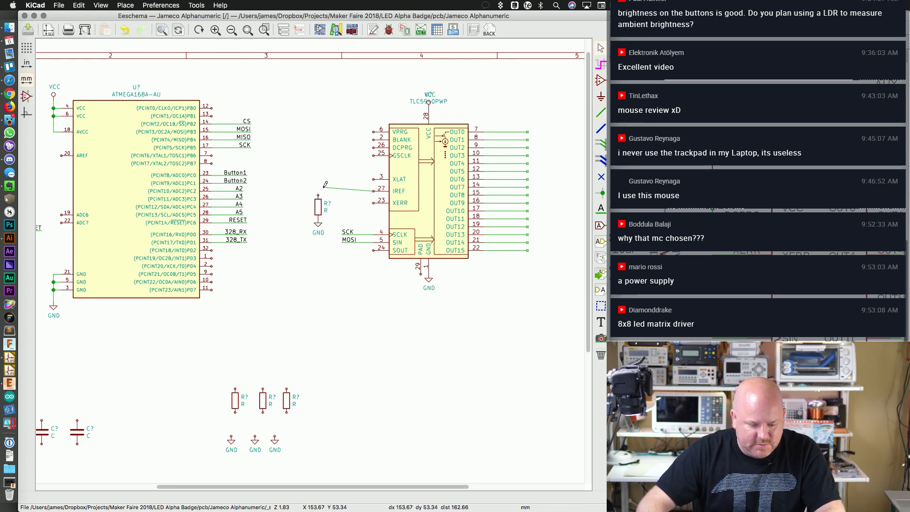
click(319, 192)
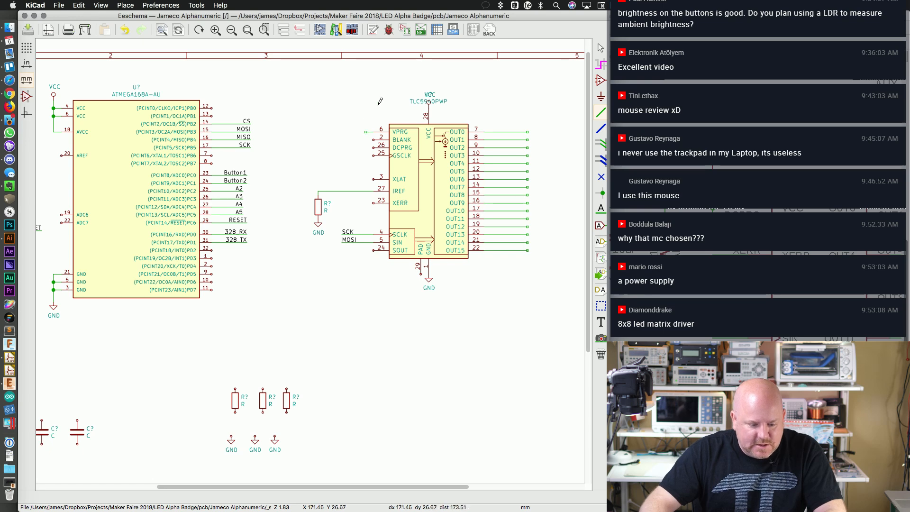
Step: Place a copy of the VCC power symbol at the end of the wire on the driver's VPRG pin
key(Escape)
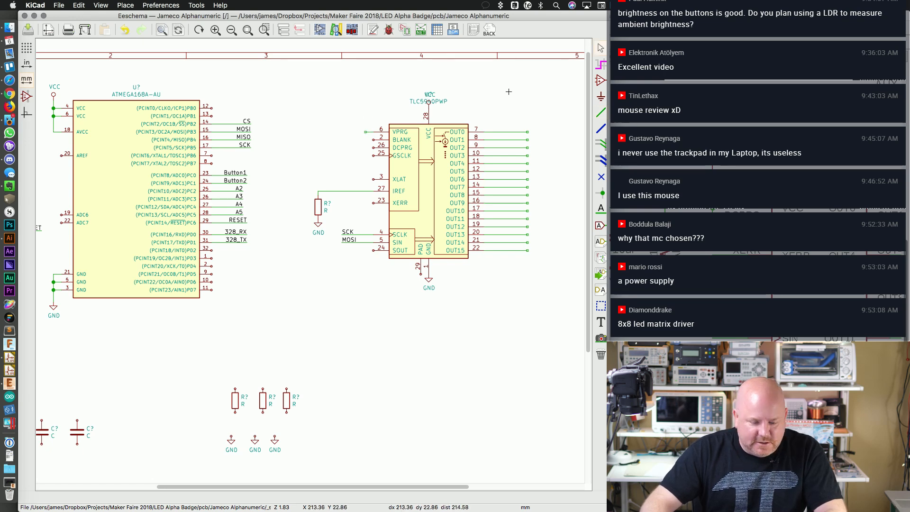
key(c)
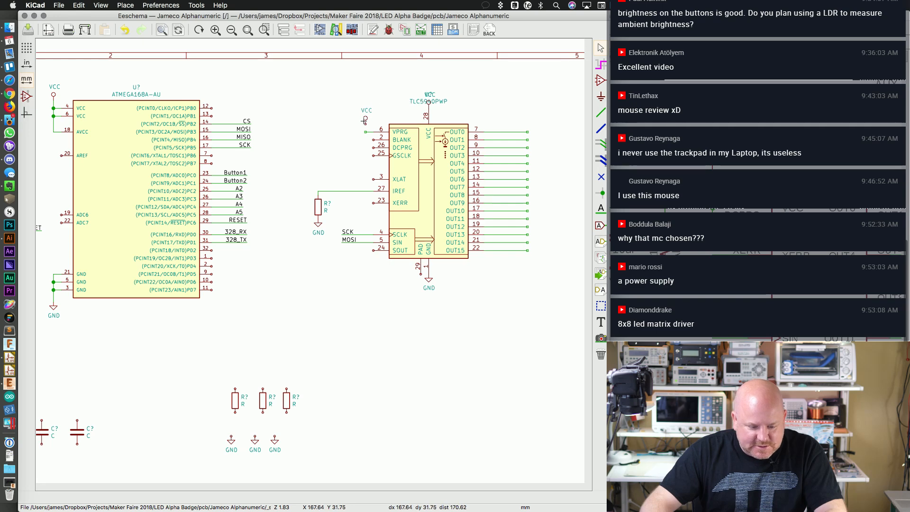
click(365, 127)
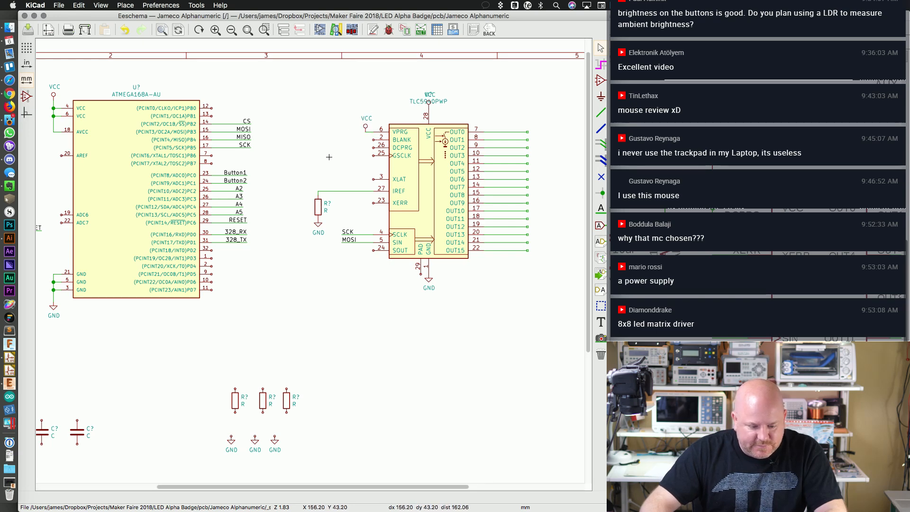
Step: Add a copied pull-up resistor beside the driver, wire it to the BLANK pin and place a VCC symbol above it
key(c)
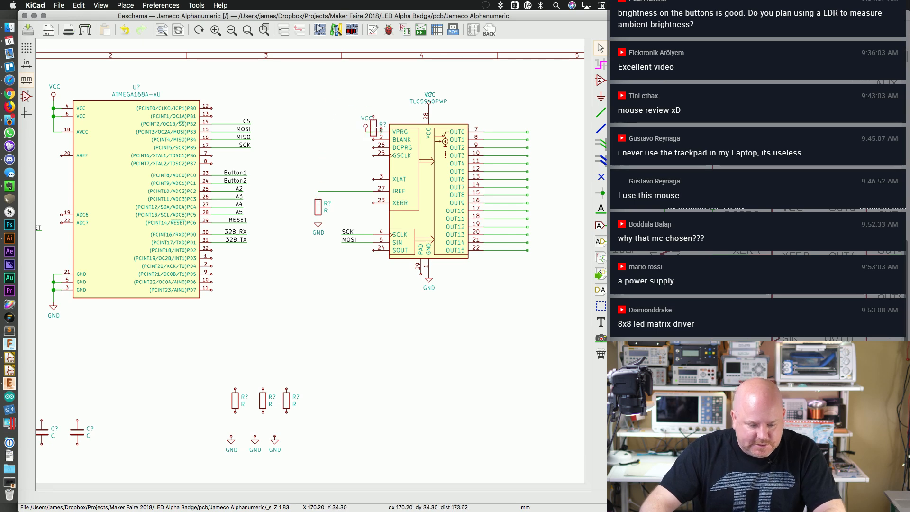
click(341, 128)
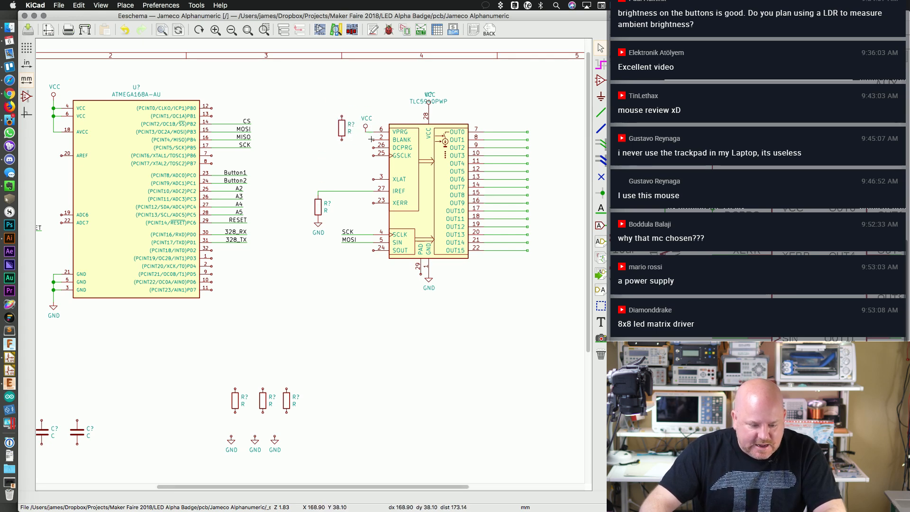
key(w)
click(341, 138)
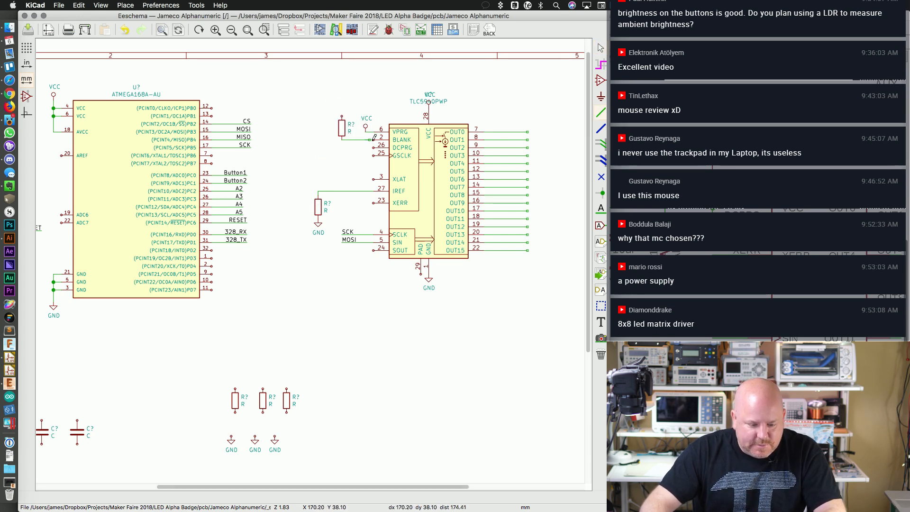
key(c)
click(349, 100)
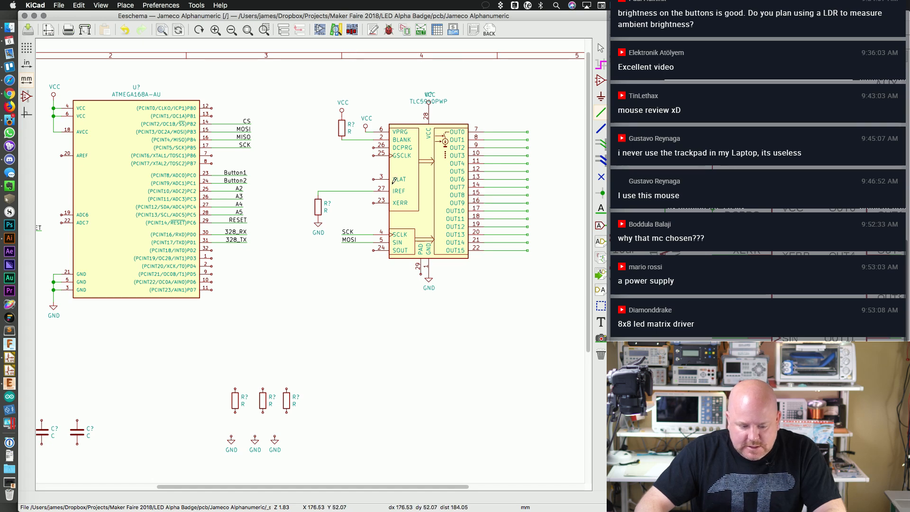
Step: Draw a short open-ended wire outward from the driver's XLAT pin
click(374, 179)
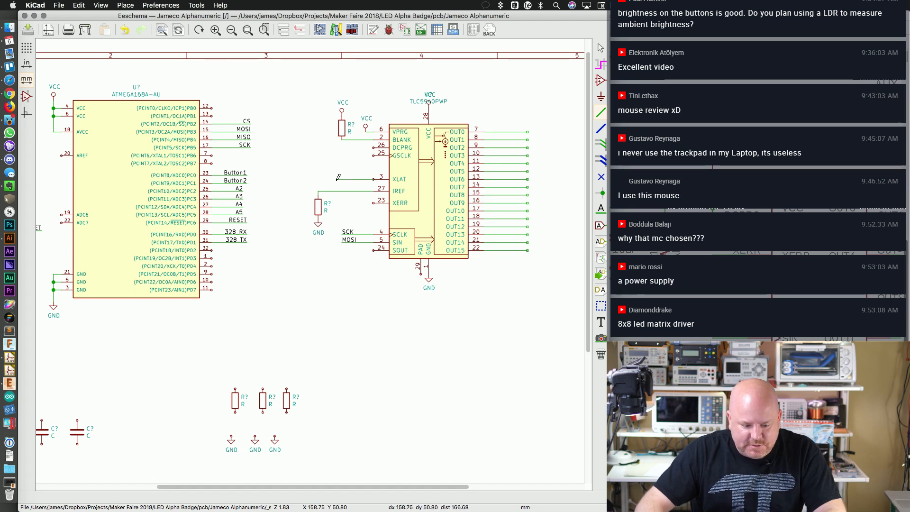
double_click(338, 178)
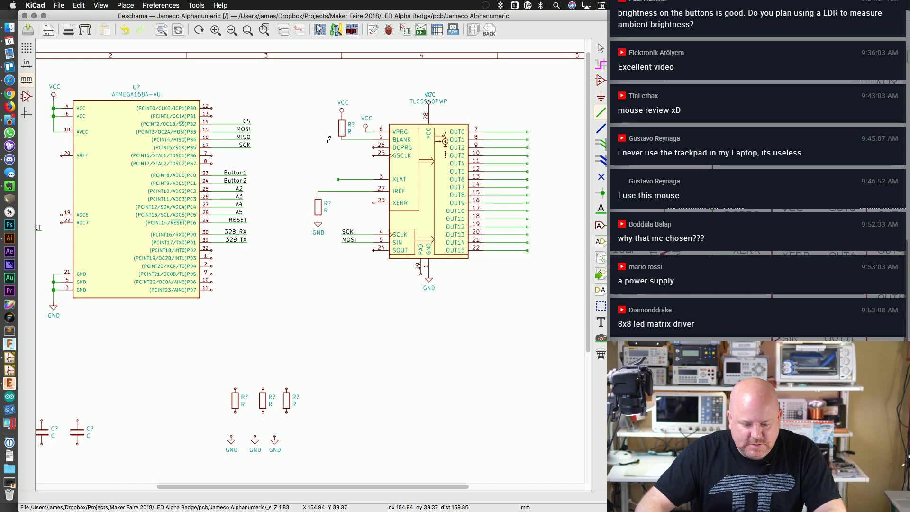
Step: Switch to Safari, search for "arduino tlc5940" and open the Arduino Playground TLC5940 page beside the schematic
click(7, 81)
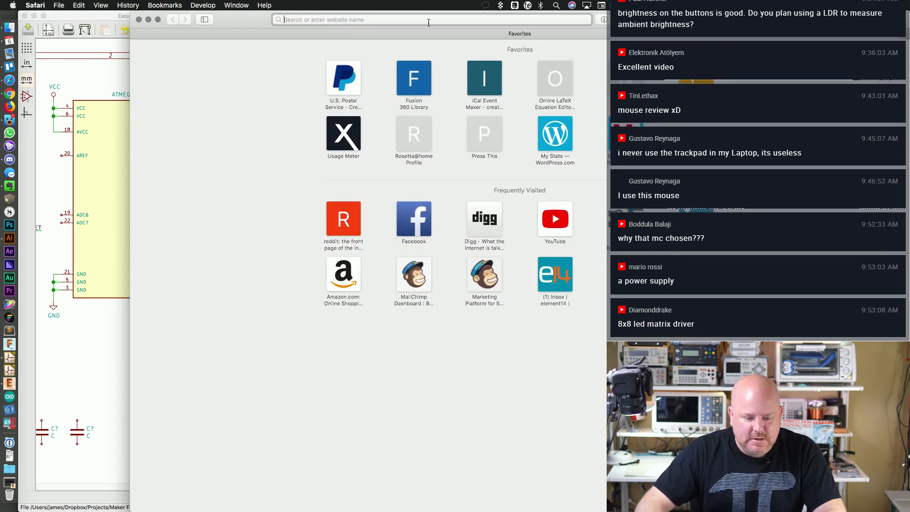
text(arduino tlc5940)
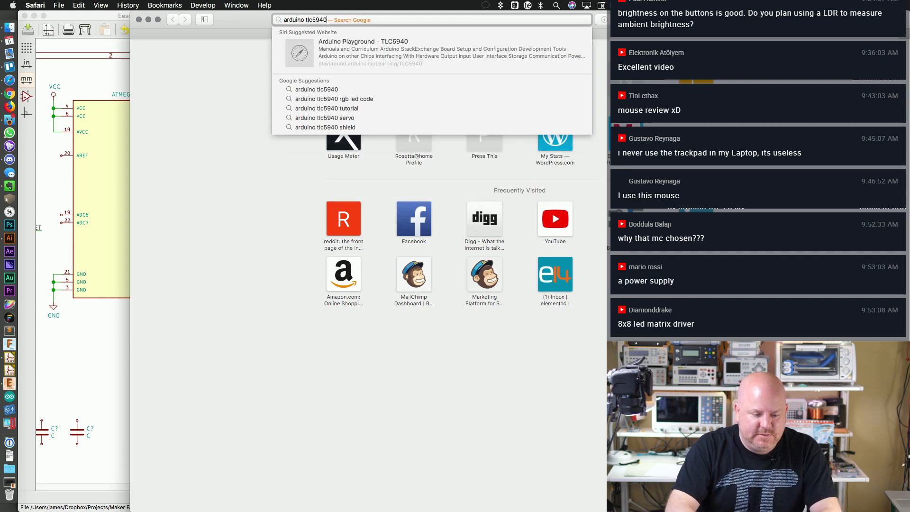
key(Return)
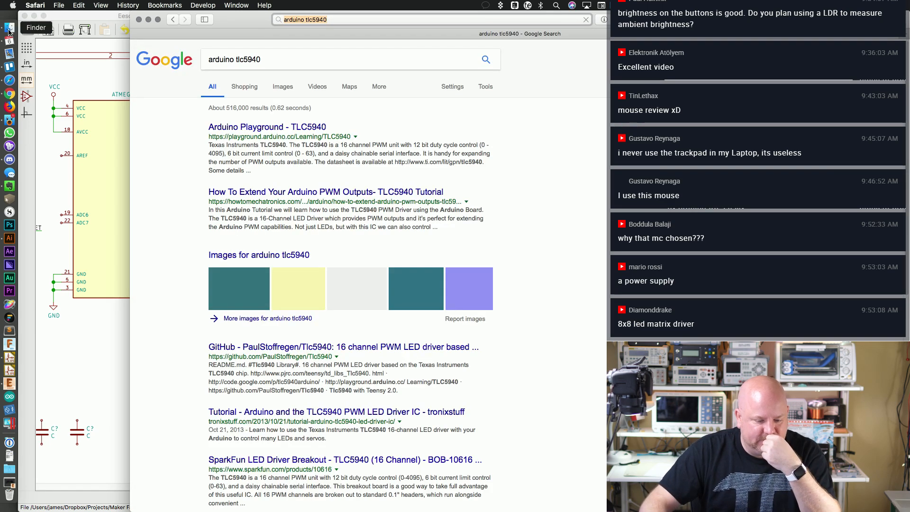
click(283, 126)
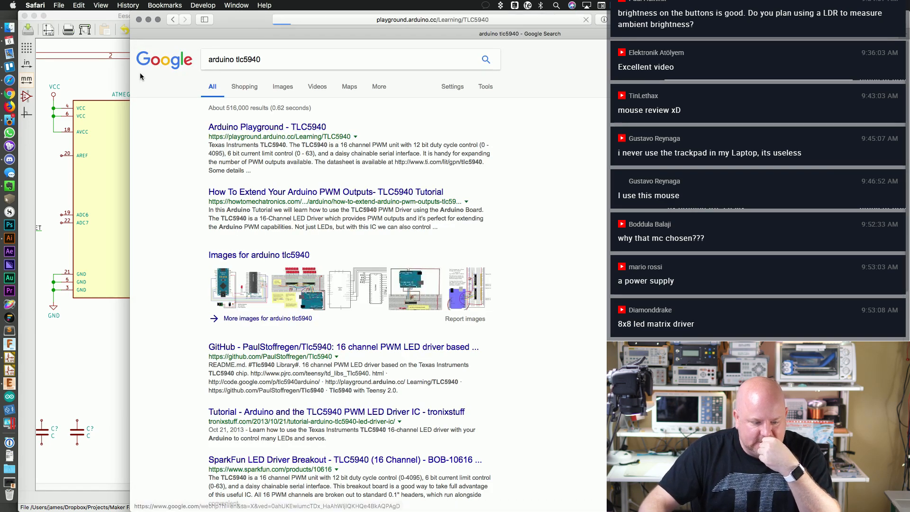
drag(131, 79, 285, 94)
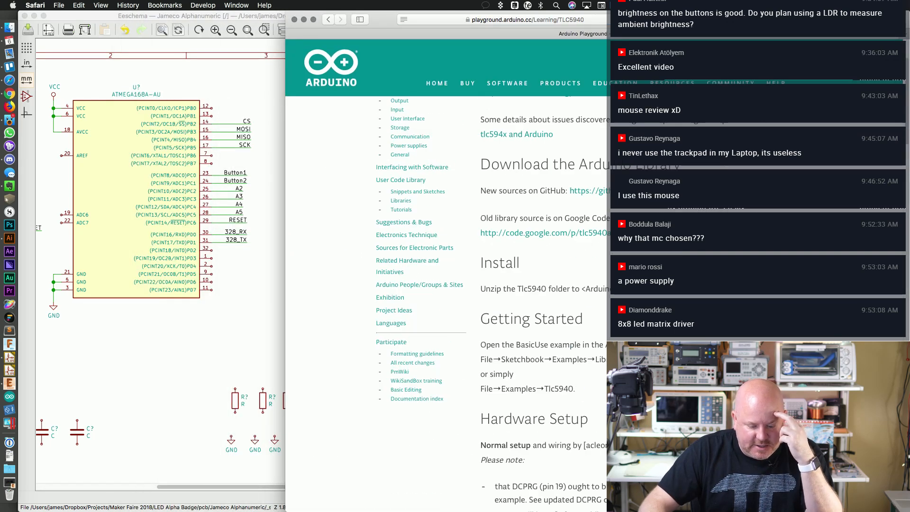
Step: Examine the page's pin descriptions and Hardware Setup, open the linked breadboard wiring diagram, and close the browser window
scroll(474, 284, down, 20)
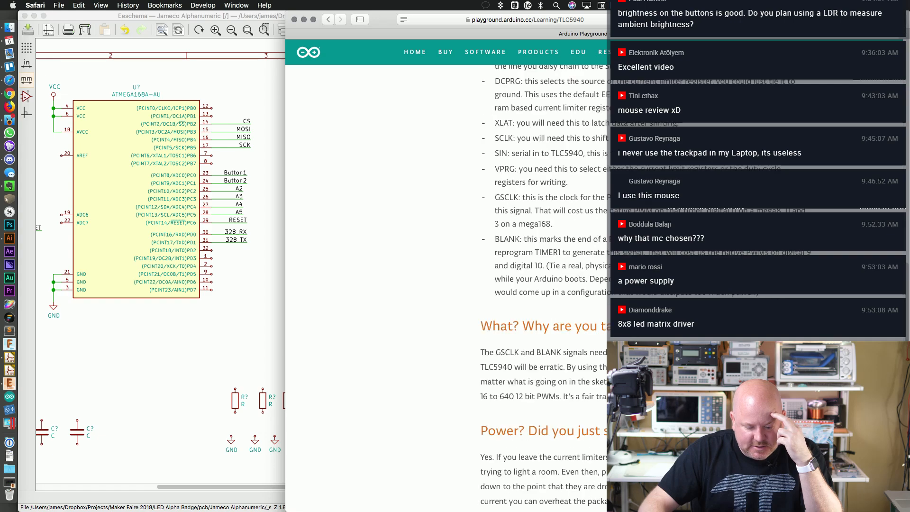
scroll(445, 284, down, 15)
scroll(445, 284, up, 20)
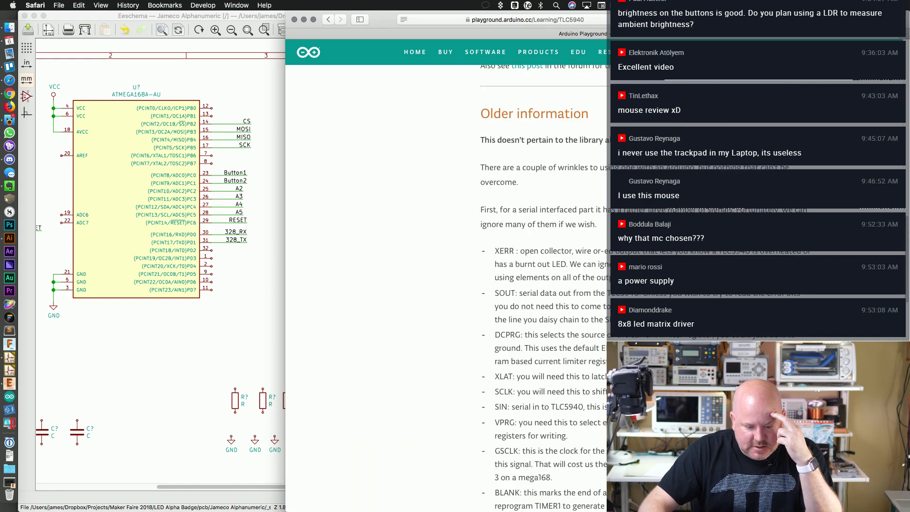
scroll(446, 284, up, 15)
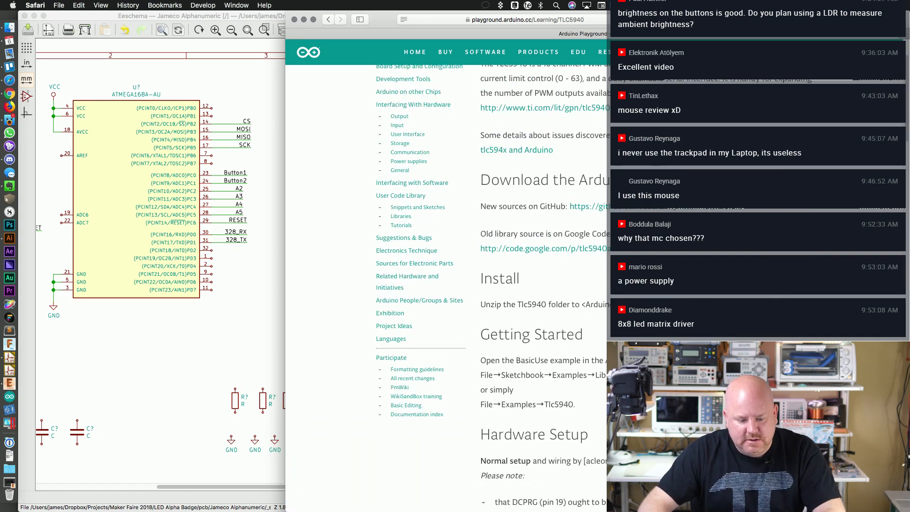
scroll(541, 376, down, 5)
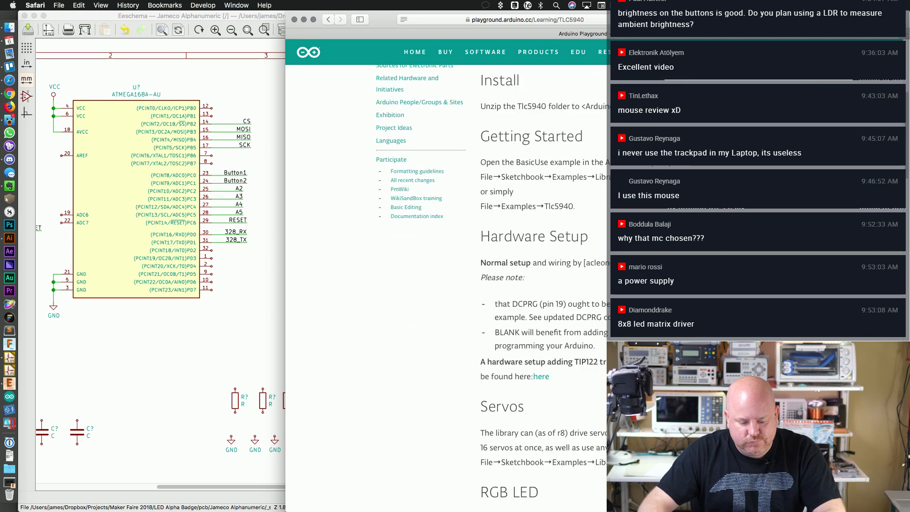
click(541, 376)
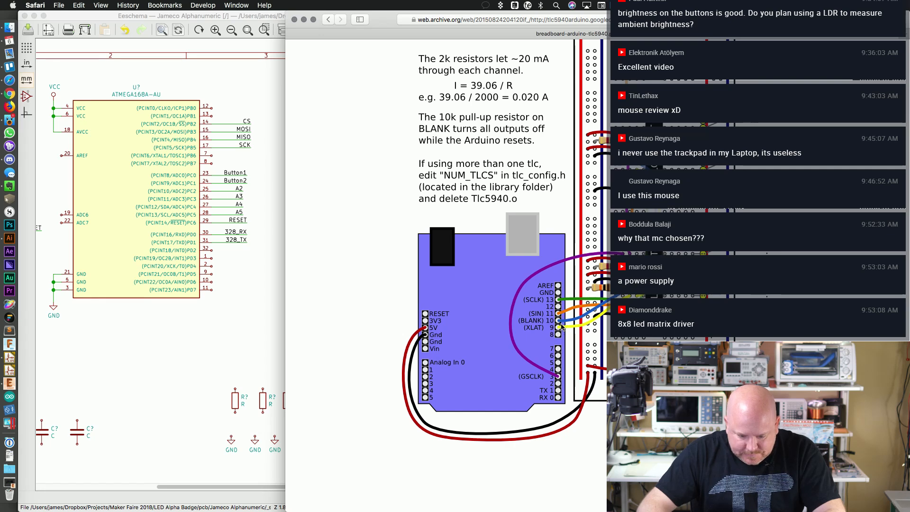
click(293, 21)
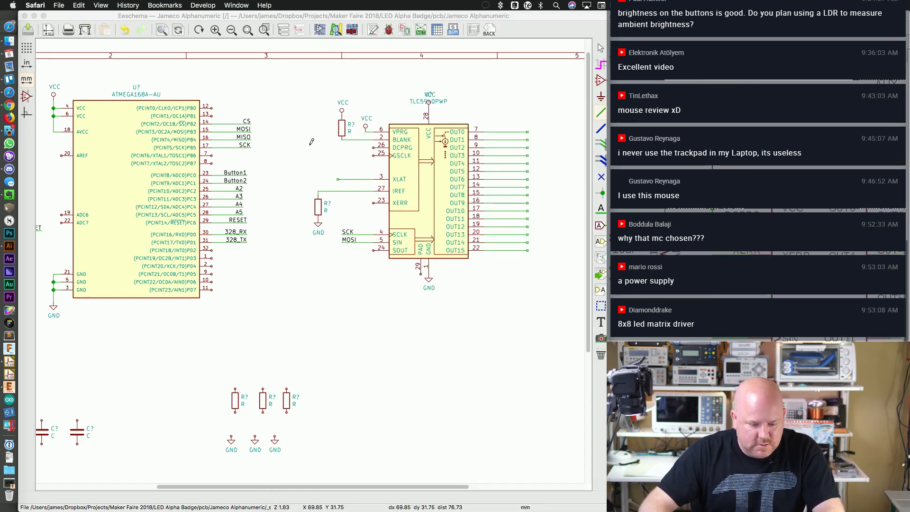
Step: Place a copy of the CS net label on the wire from the driver's XLAT pin
click(290, 140)
key(c)
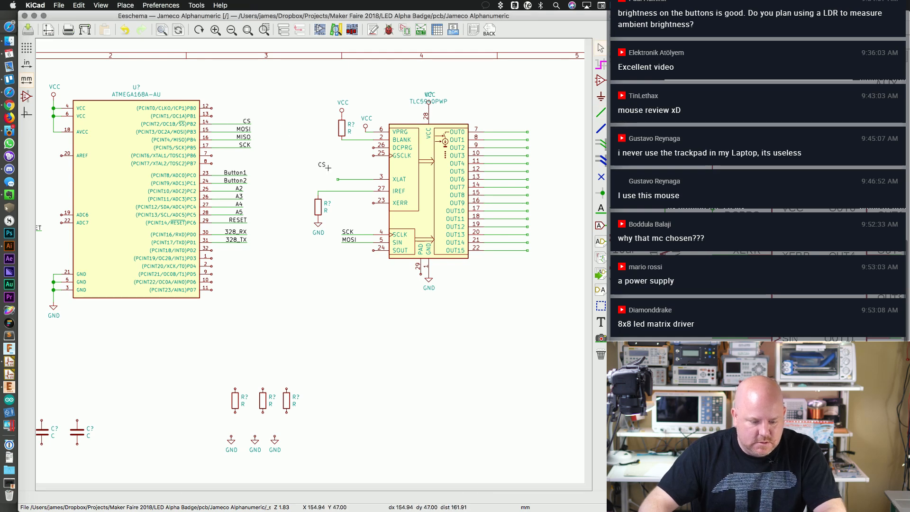
click(337, 179)
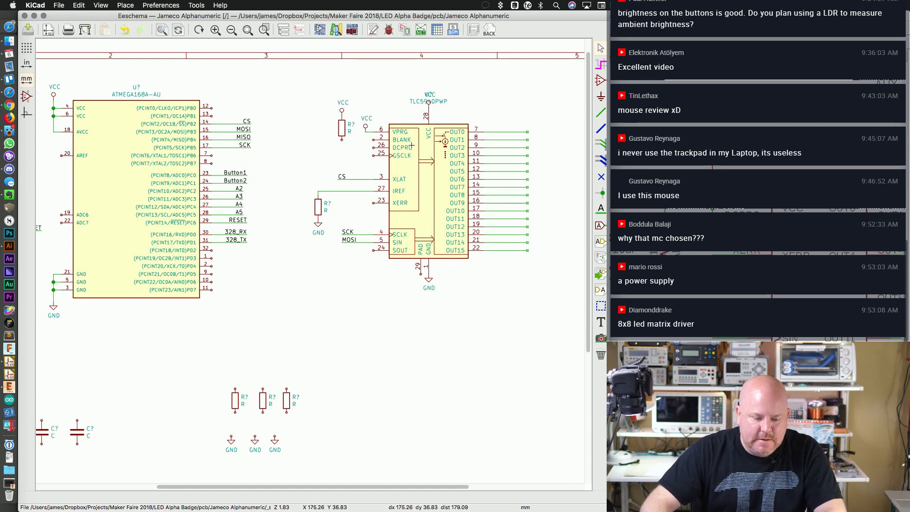
Step: Open the TLC5940PWP symbol in the library editor and move the DCPRG pin (26) slightly closer to BLANK
right_click(429, 171)
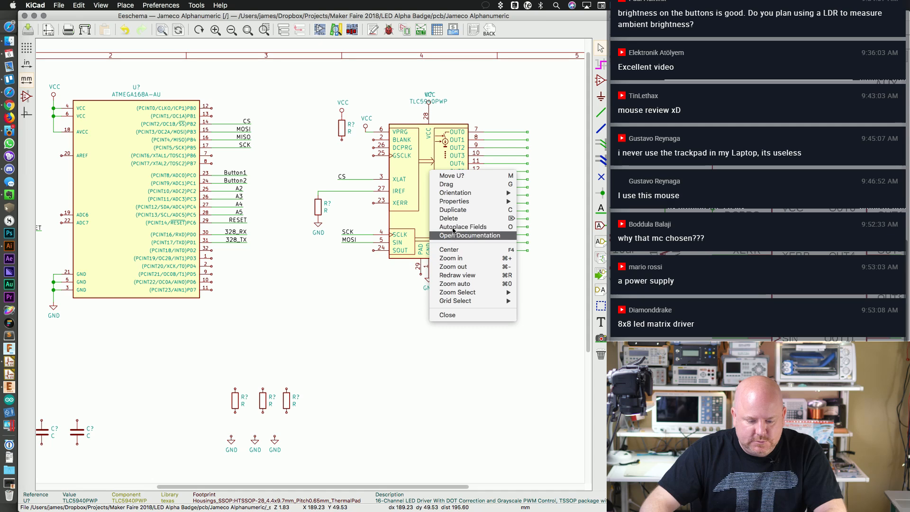
mouse_move(454, 203)
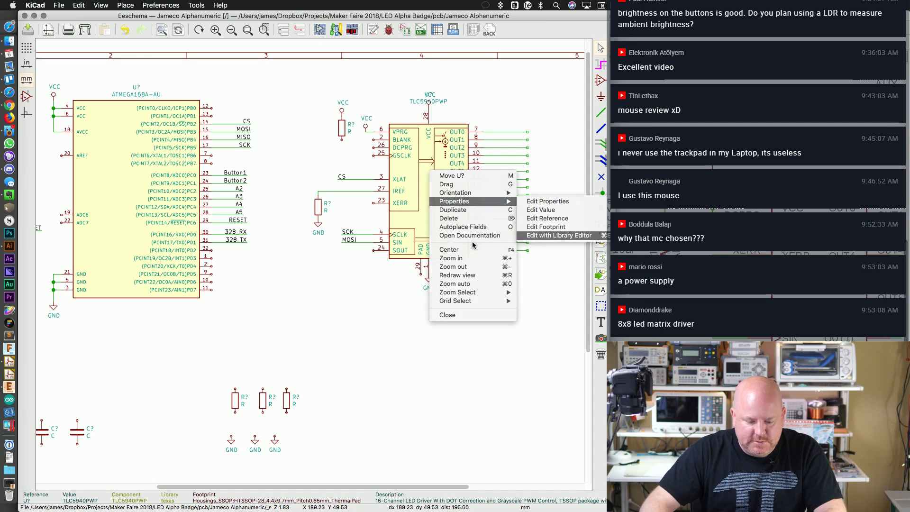
click(548, 236)
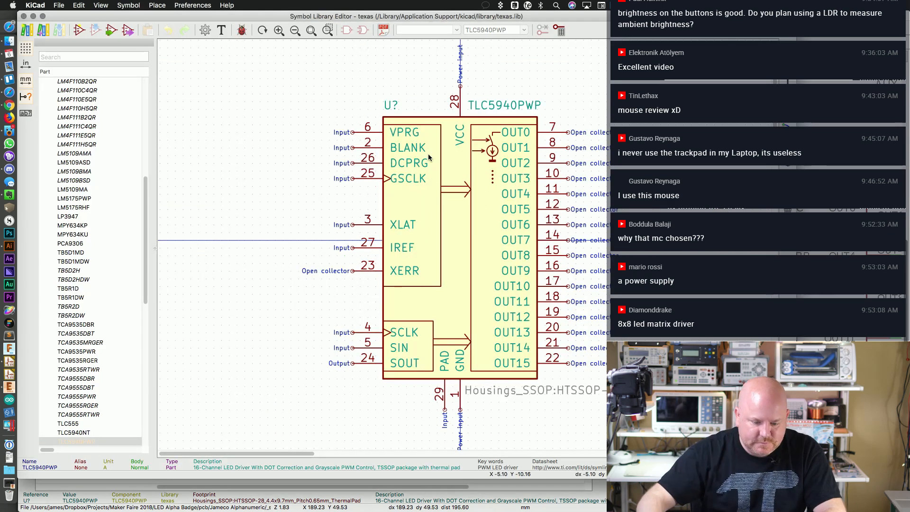
key(m)
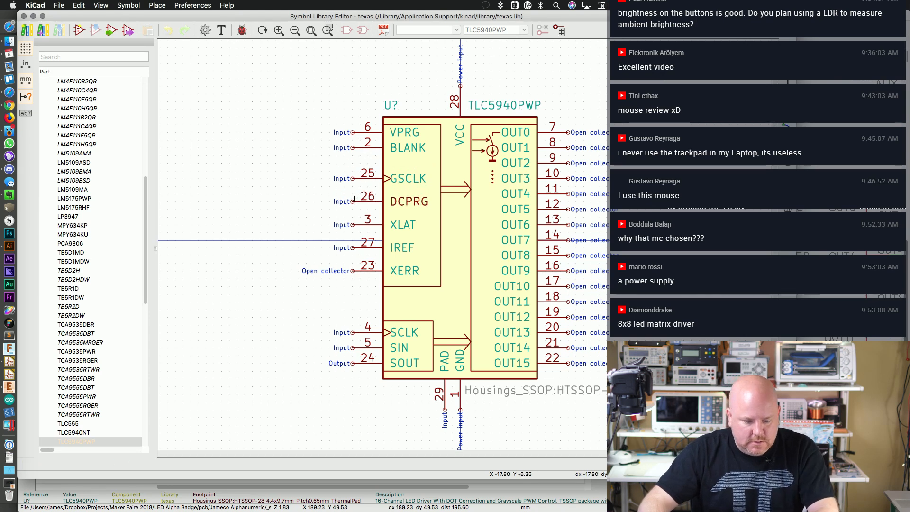
click(352, 156)
Step: Try twice to reposition the DCPRG pin around GSCLK, undoing the move each time
key(m)
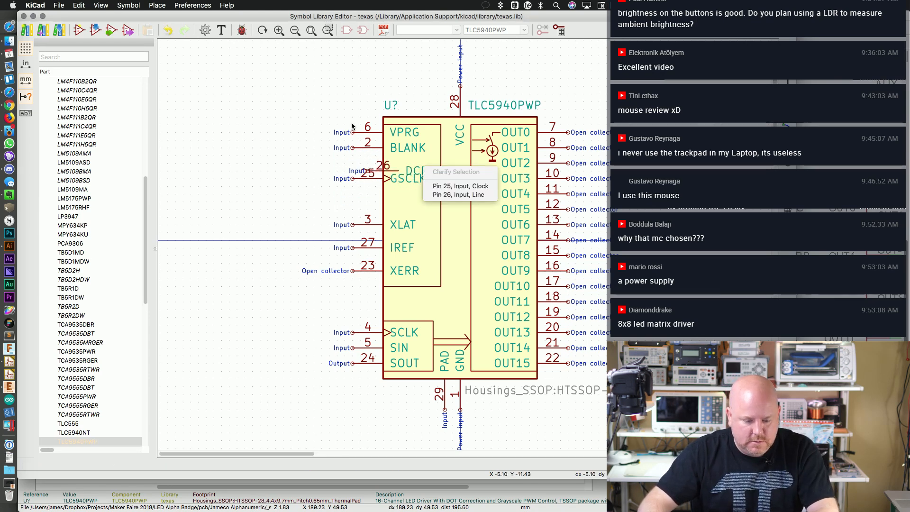
click(422, 169)
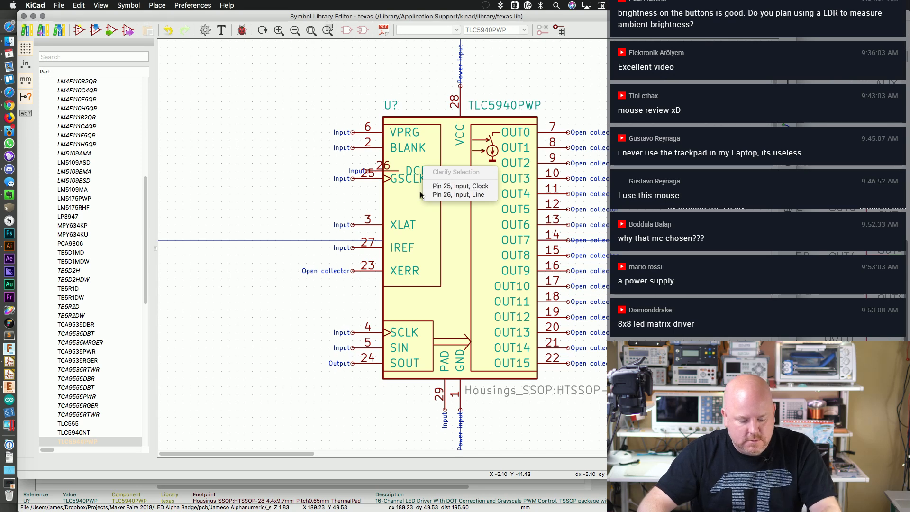
click(454, 194)
key(super+z)
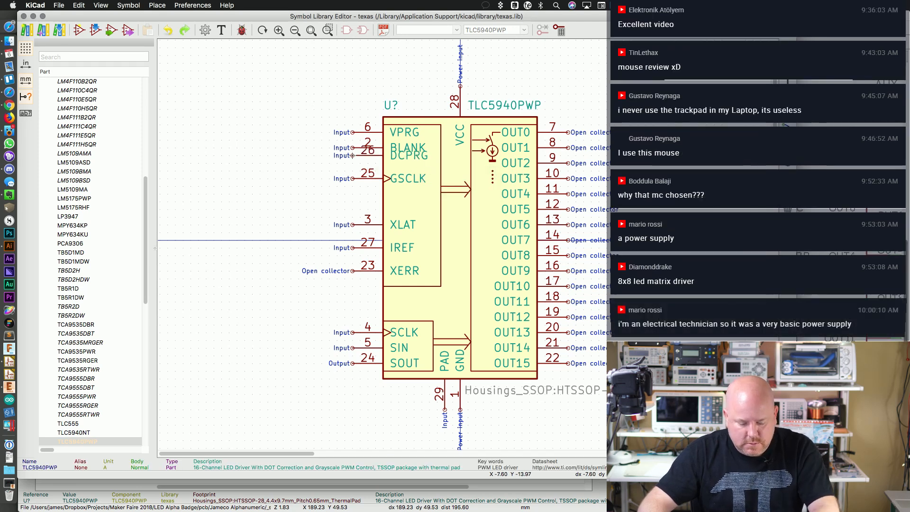
key(m)
click(351, 178)
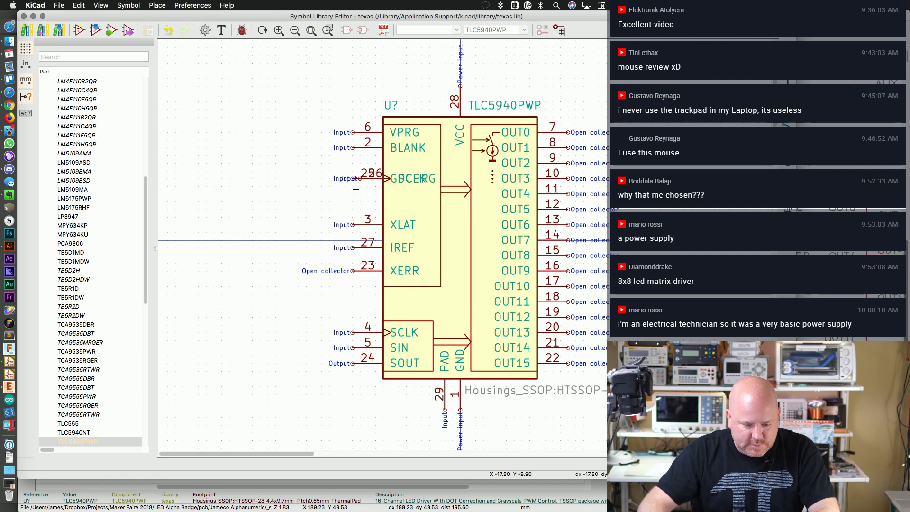
click(397, 178)
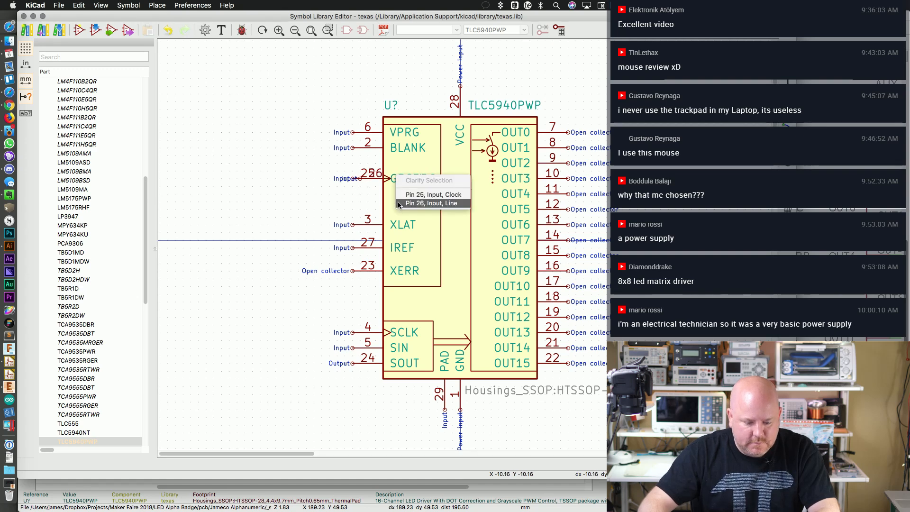
click(416, 203)
key(super+z)
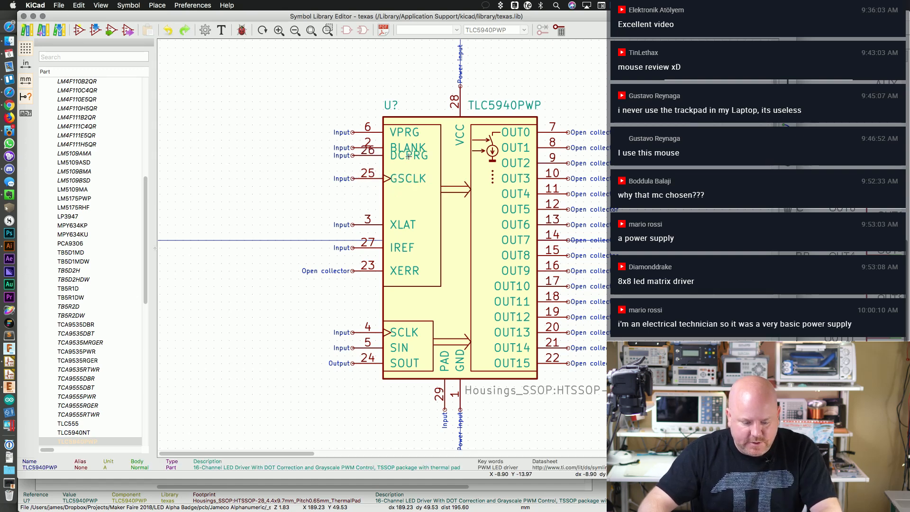
Step: Reorder the TLC5940PWP symbol's pins so BLANK sits directly above GSCLK and DCPRG sits between VPRG and BLANK, and close the symbol editor
key(m)
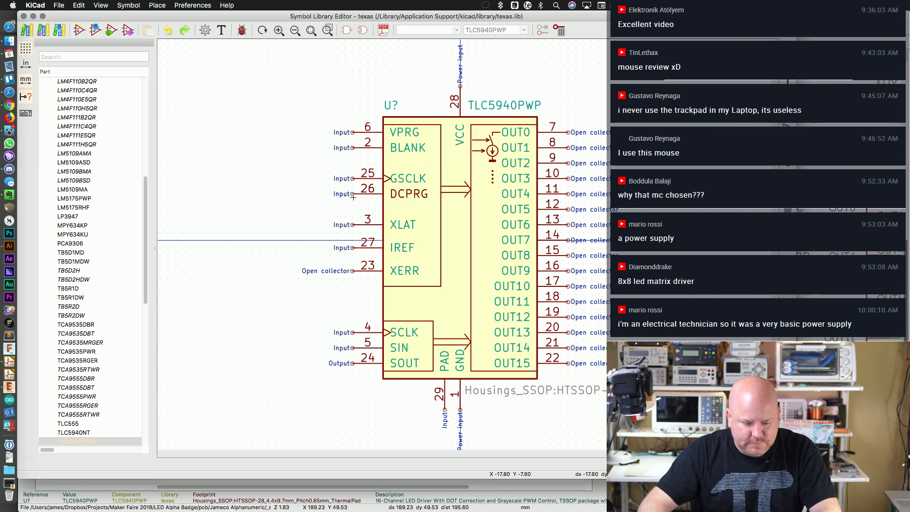
click(353, 196)
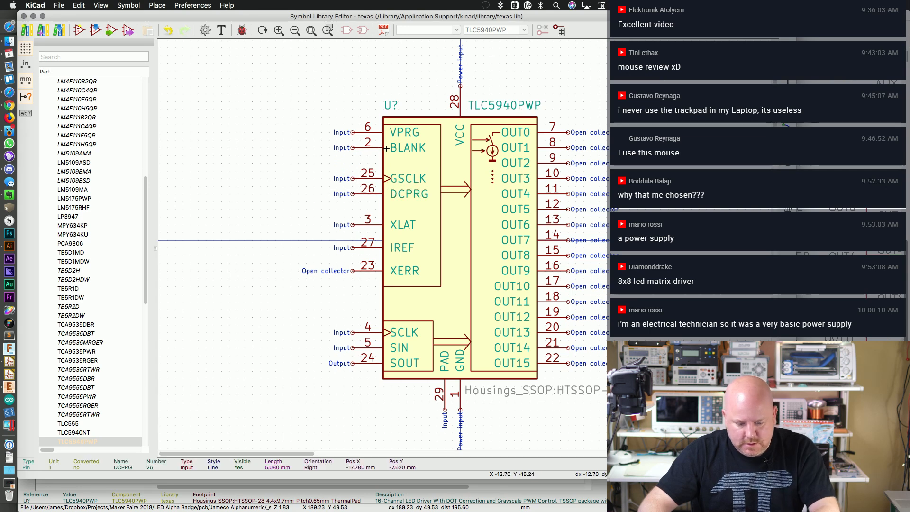
key(m)
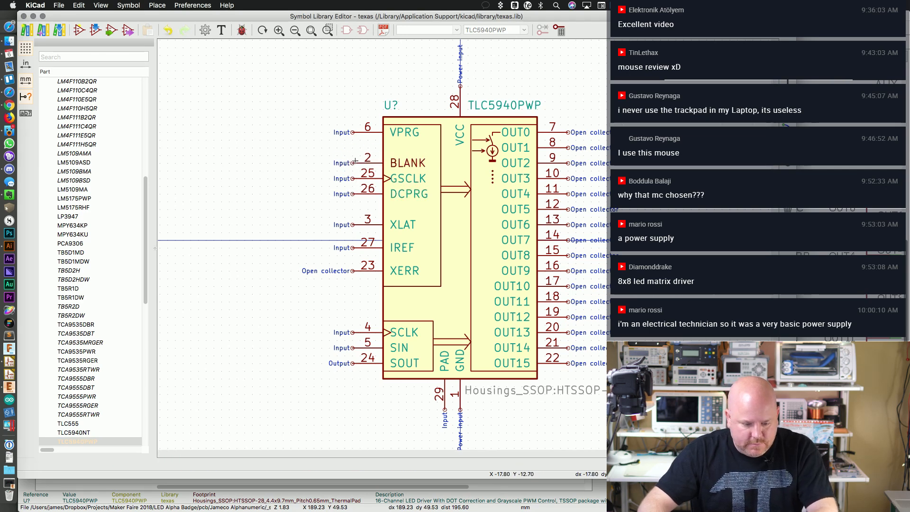
click(355, 161)
key(m)
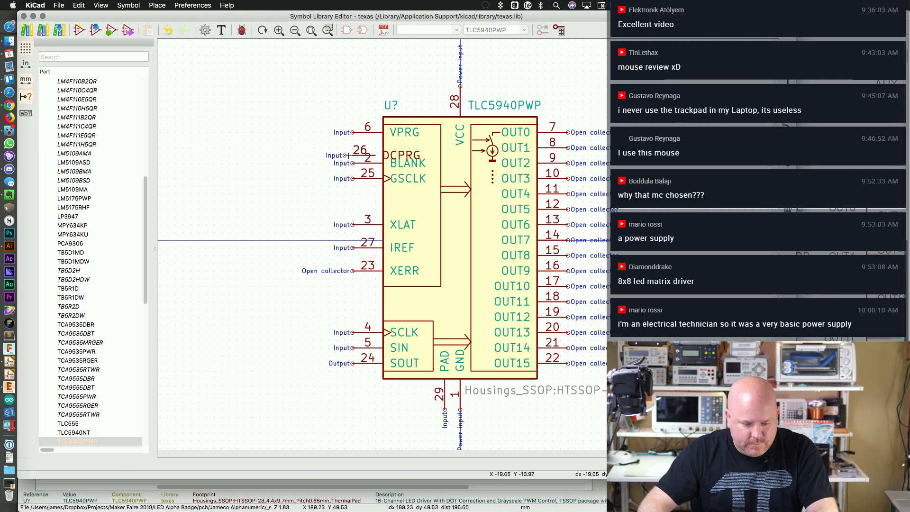
click(353, 149)
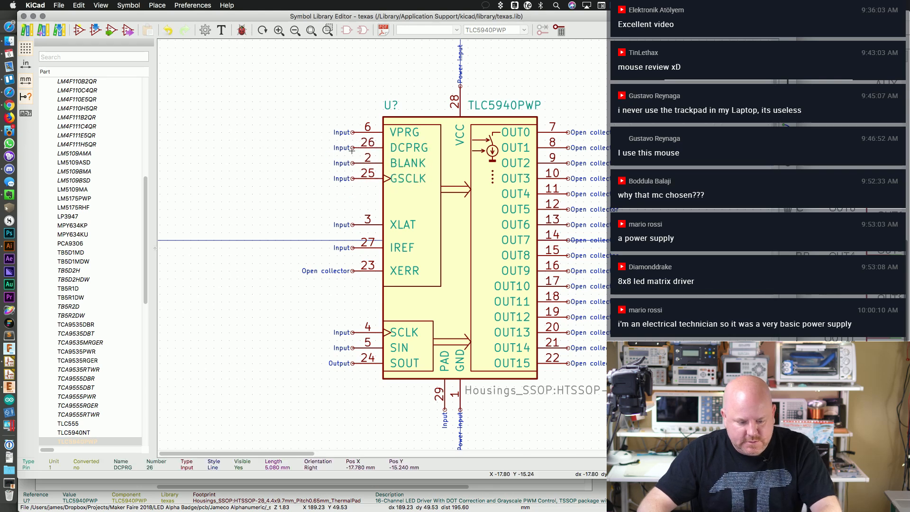
click(24, 17)
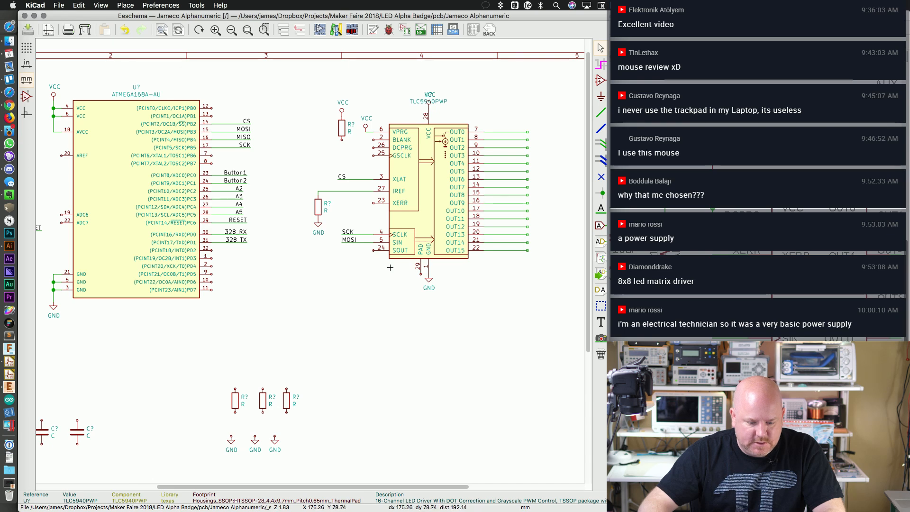
Step: Place a fresh TLC5940PWP symbol below the existing driver to update the pin layout in the schematic, and delete the extra copy
key(a)
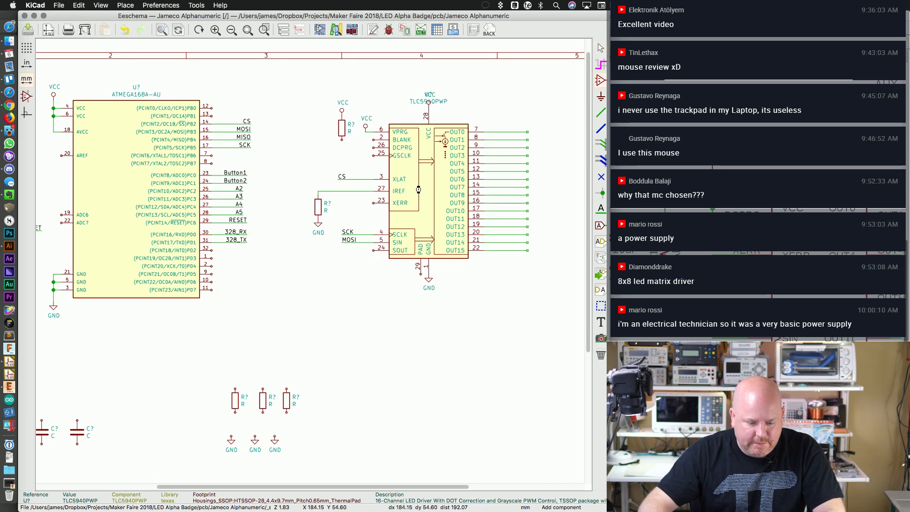
key(Escape)
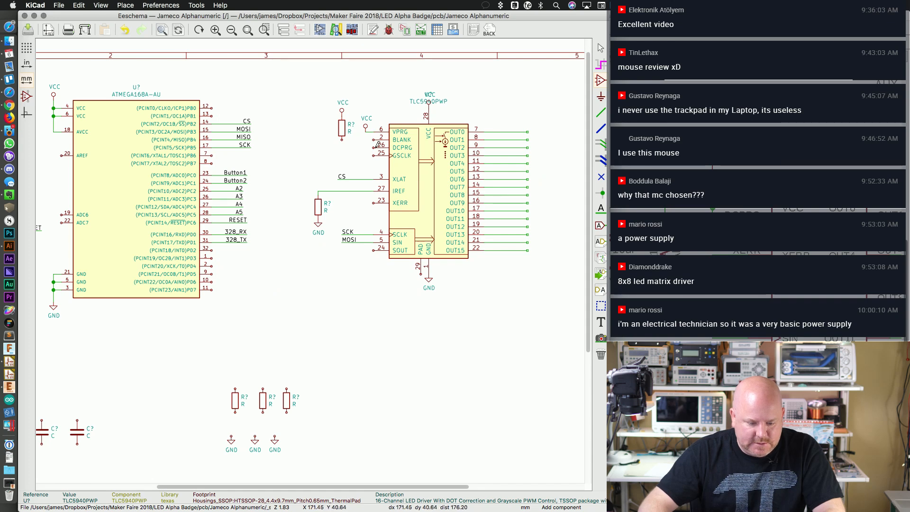
key(a)
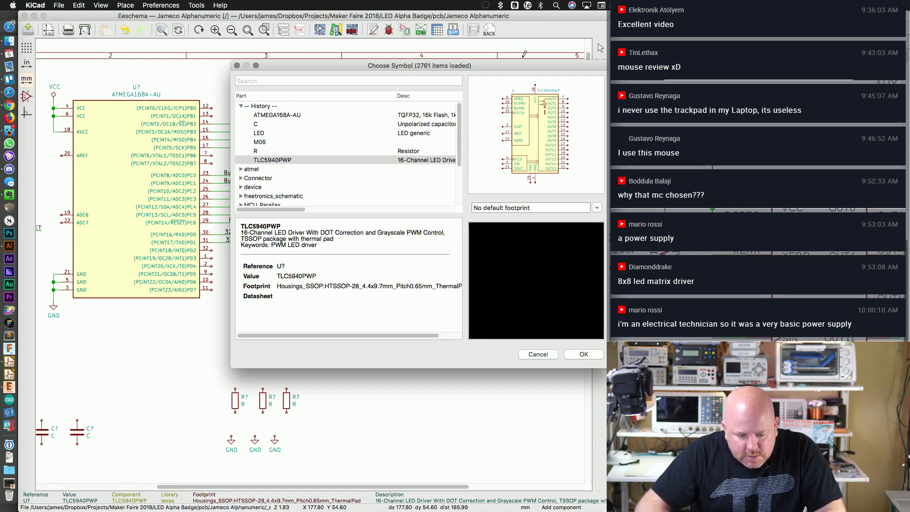
drag(520, 69, 469, 139)
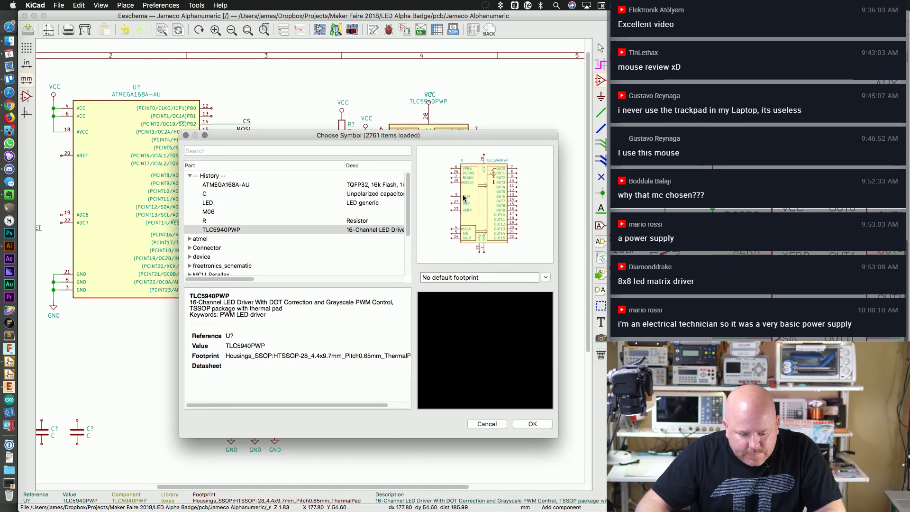
double_click(246, 230)
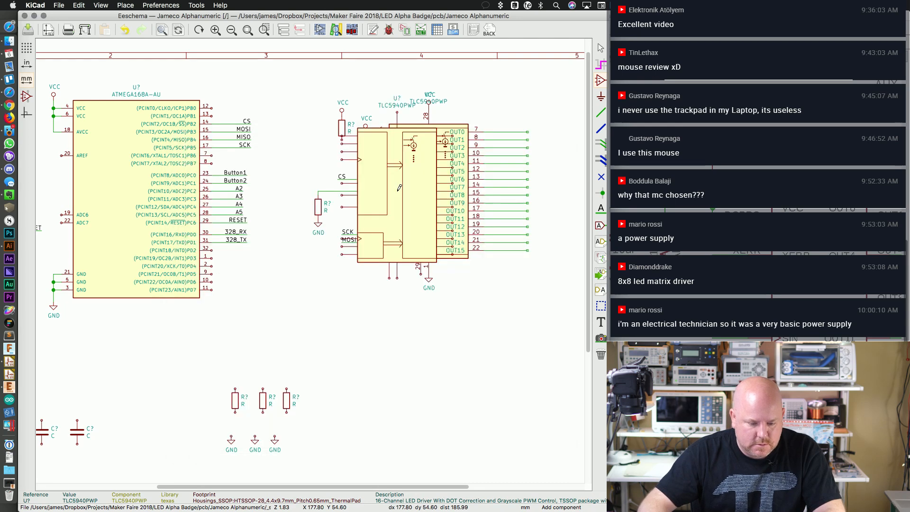
click(417, 390)
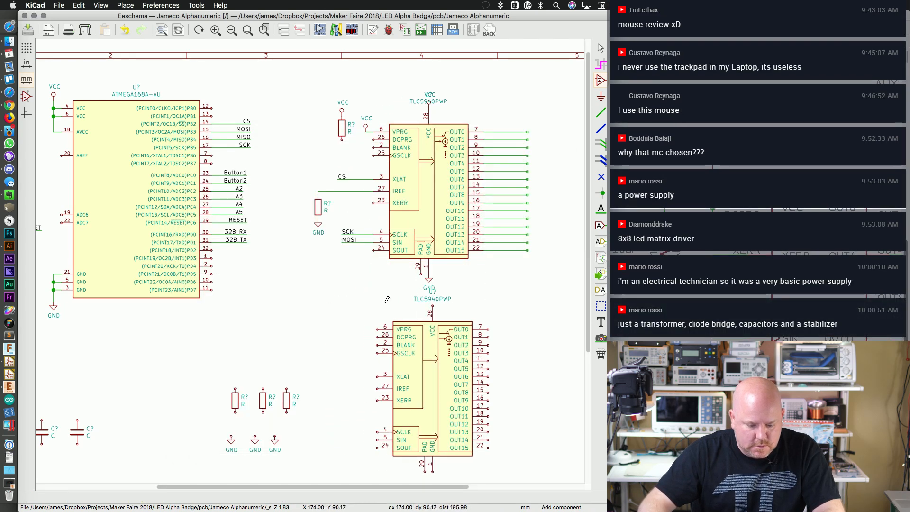
key(Escape)
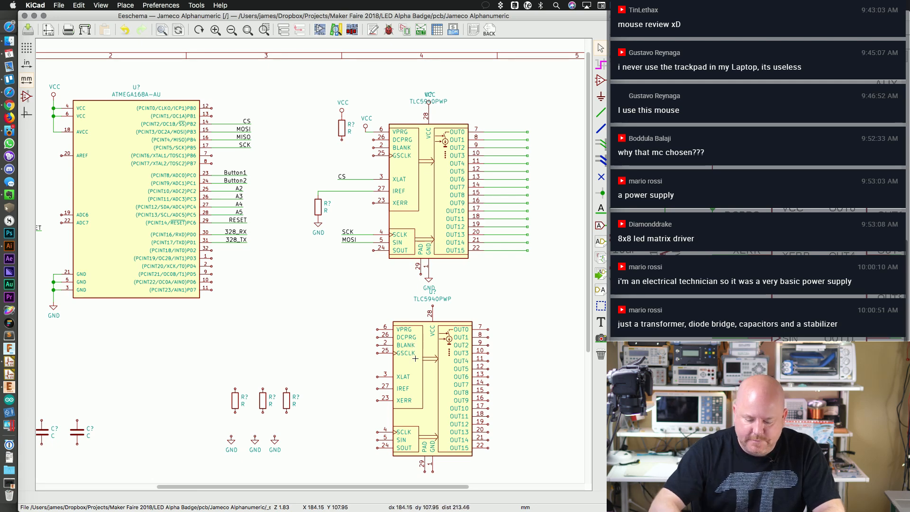
key(Delete)
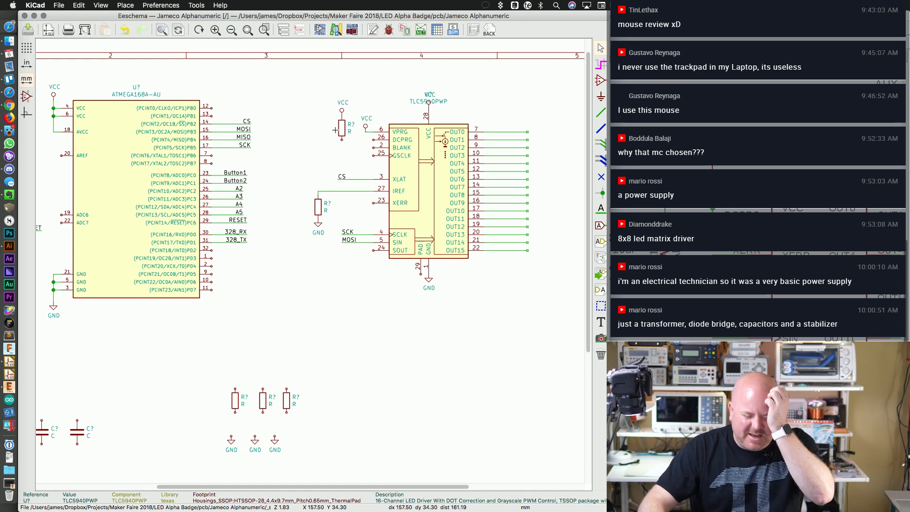
Step: Wire the driver's DCPRG pin to the VCC connection at VPRG, and its BLANK pin to the lower end of the pull-up resistor
click(365, 132)
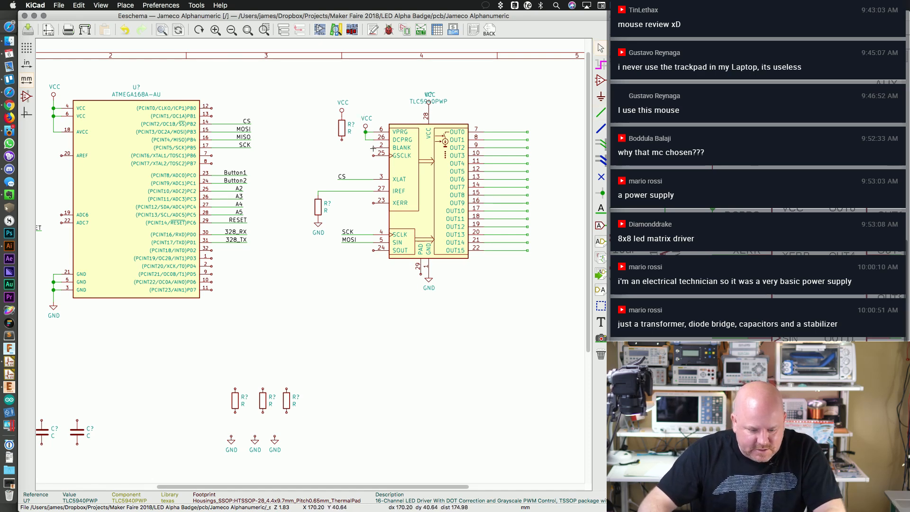
click(342, 140)
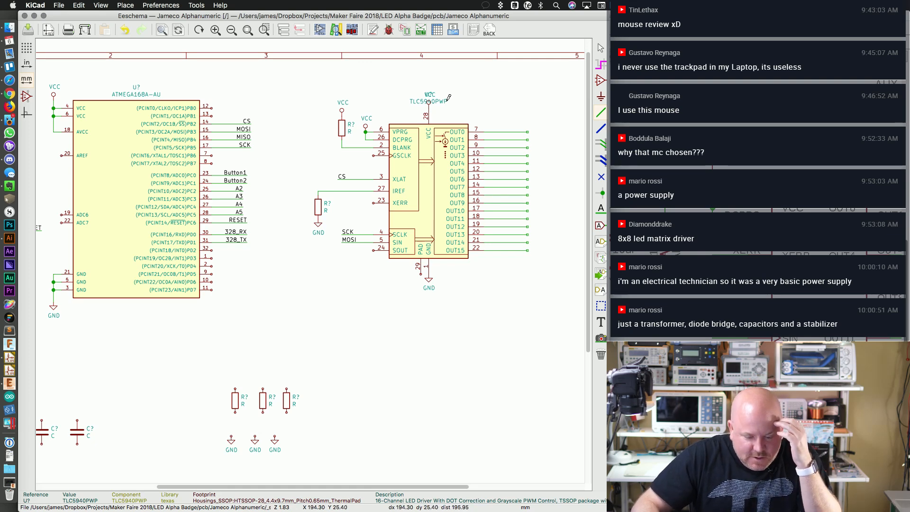
Step: Separate the overlapping texts above the driver, moving its value and reference to the right of pin 28 and centring VCC over its power symbol
key(m)
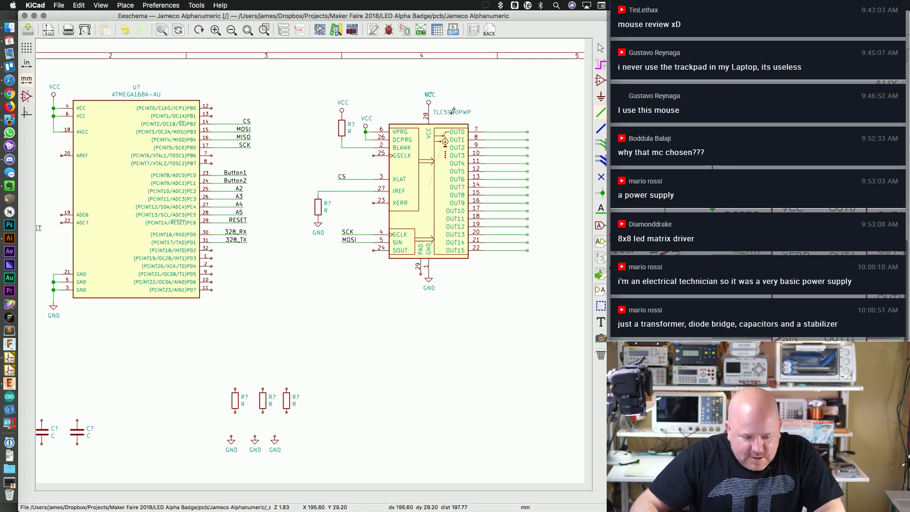
click(448, 116)
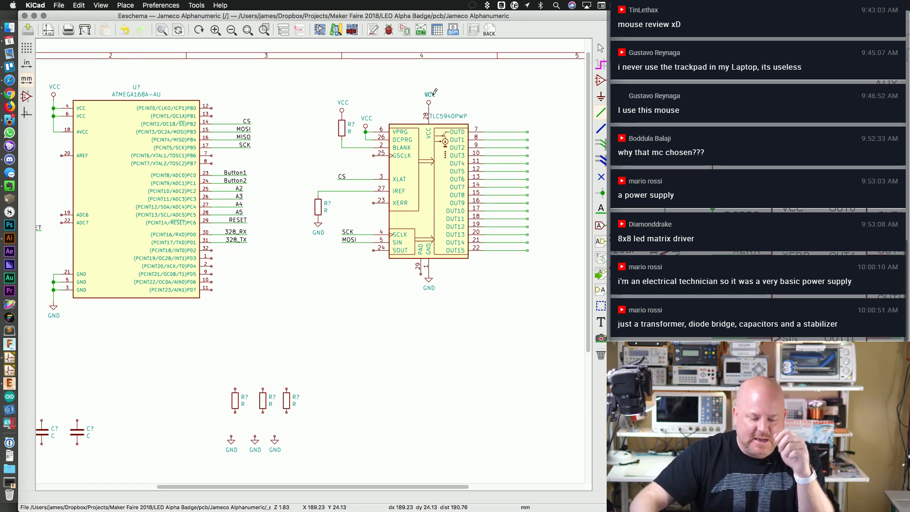
click(433, 93)
key(Escape)
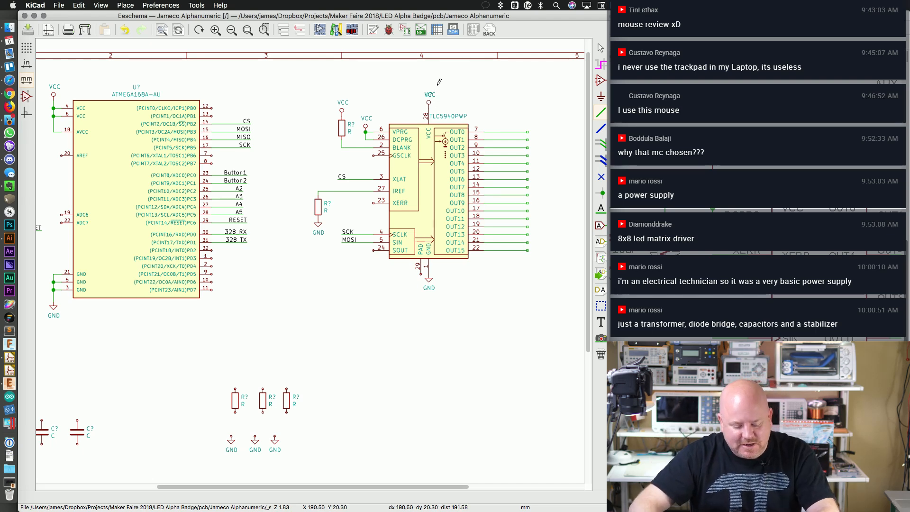
key(m)
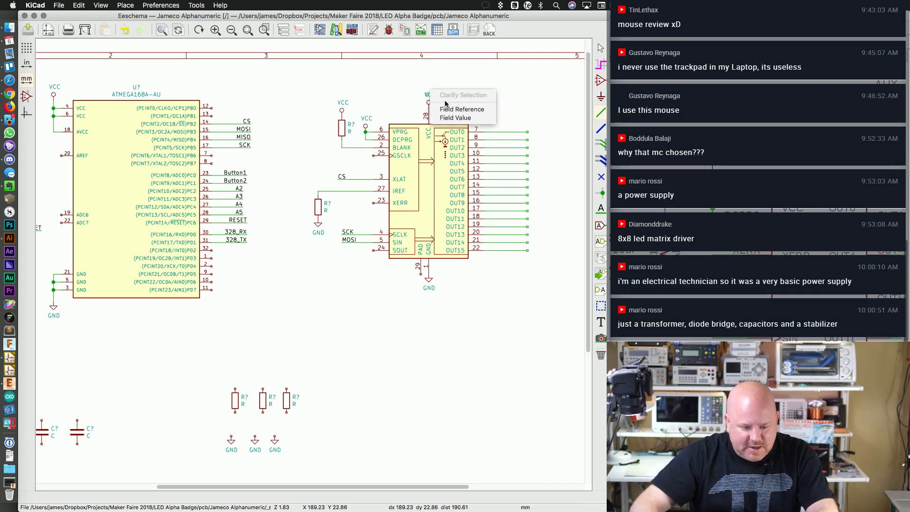
click(456, 115)
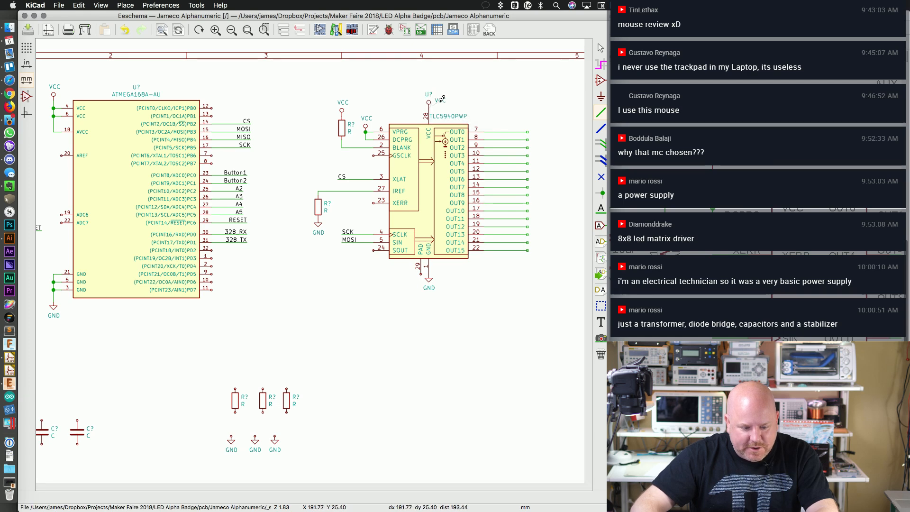
click(440, 103)
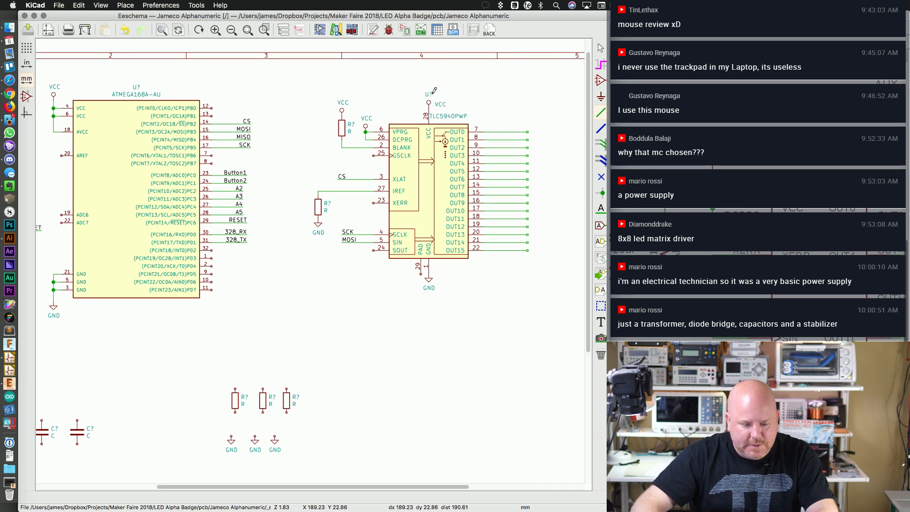
key(m)
click(461, 104)
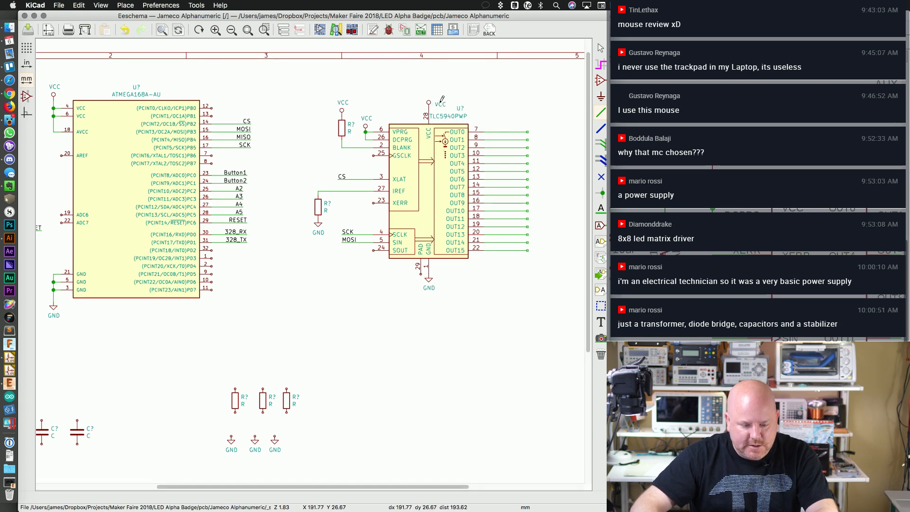
key(m)
click(432, 97)
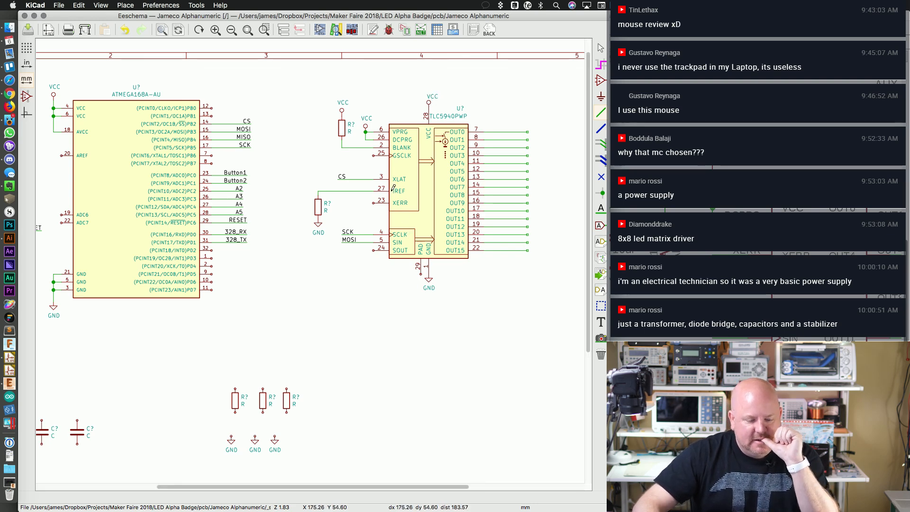
Step: Set the value of the pull-up resistor on the BLANK line to 10K
double_click(341, 131)
double_click(421, 297)
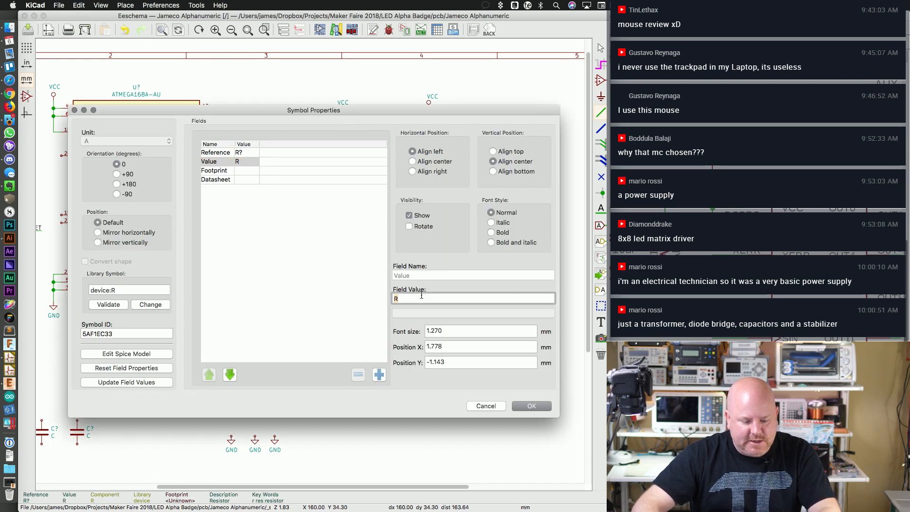
text(10K)
key(Return)
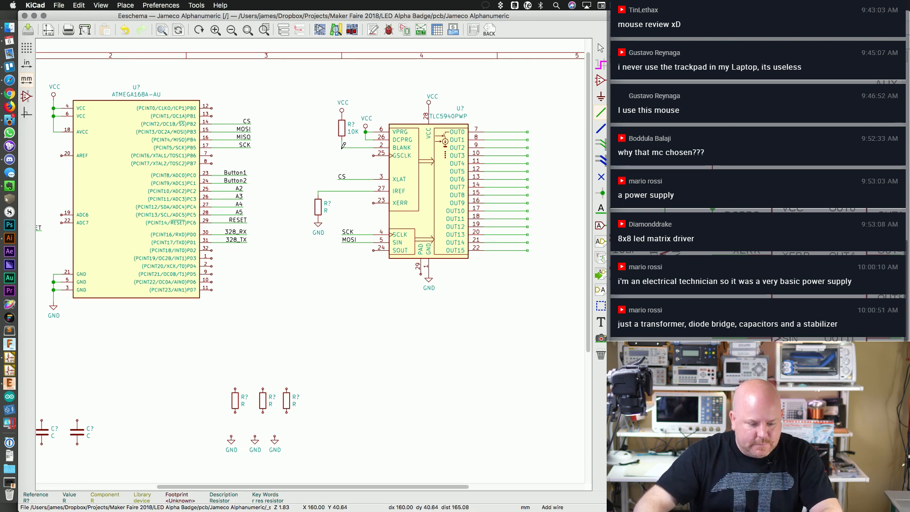
Step: Extend the driver's BLANK wire left past the pull-up resistor, and label both it and a wire from the ATMEGA168A's PB6 pin BLANK
double_click(314, 147)
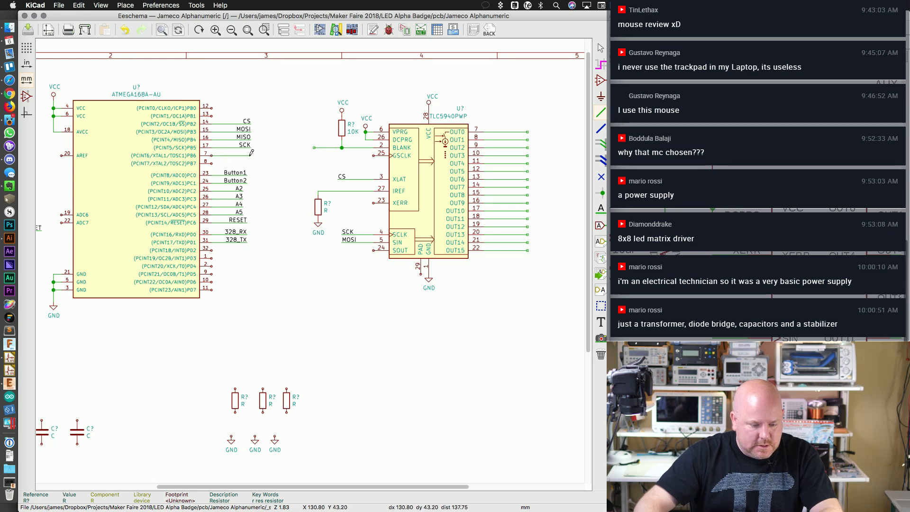
key(Insert)
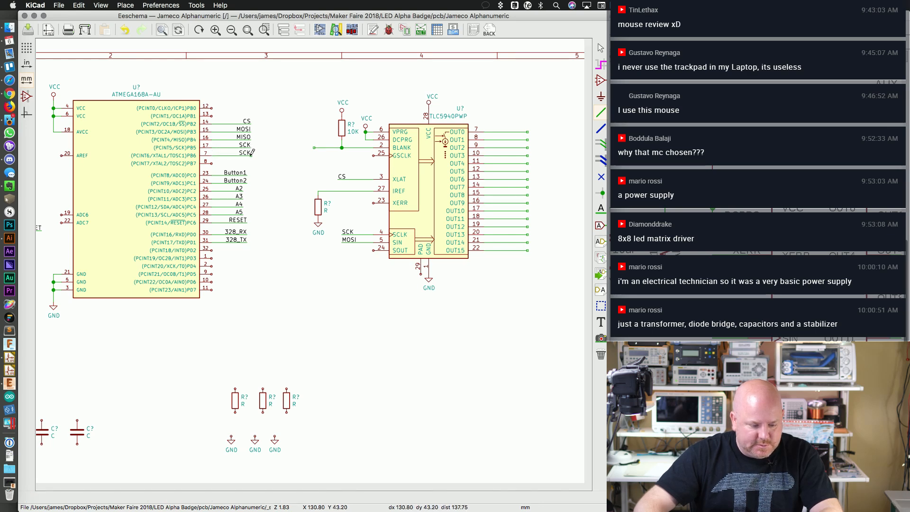
double_click(251, 153)
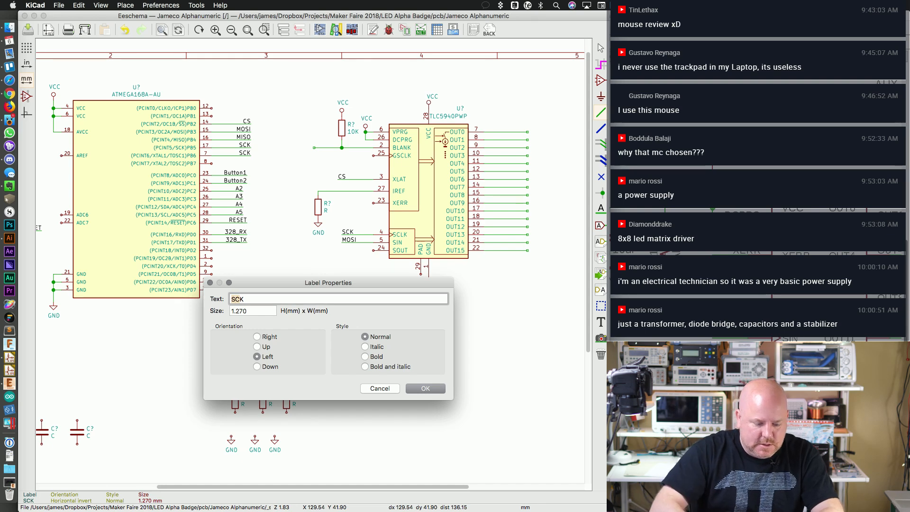
text(BLANK)
key(Return)
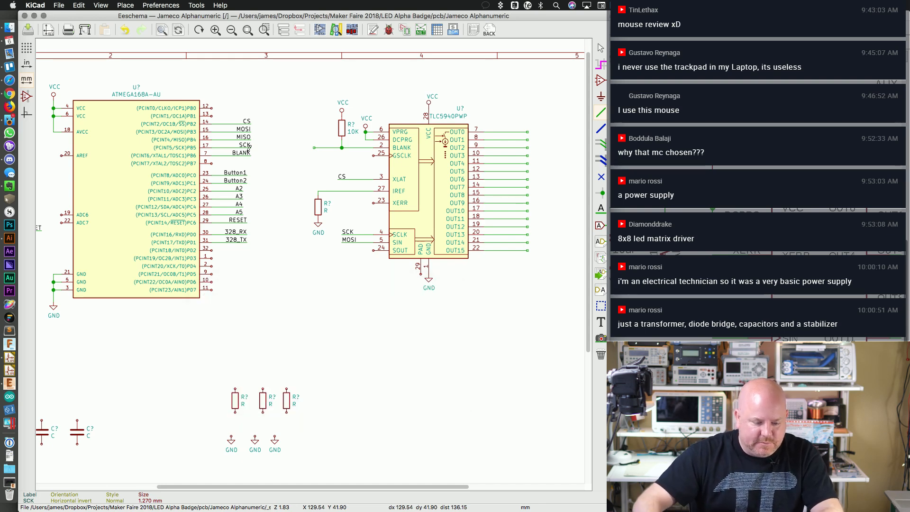
key(c)
click(334, 147)
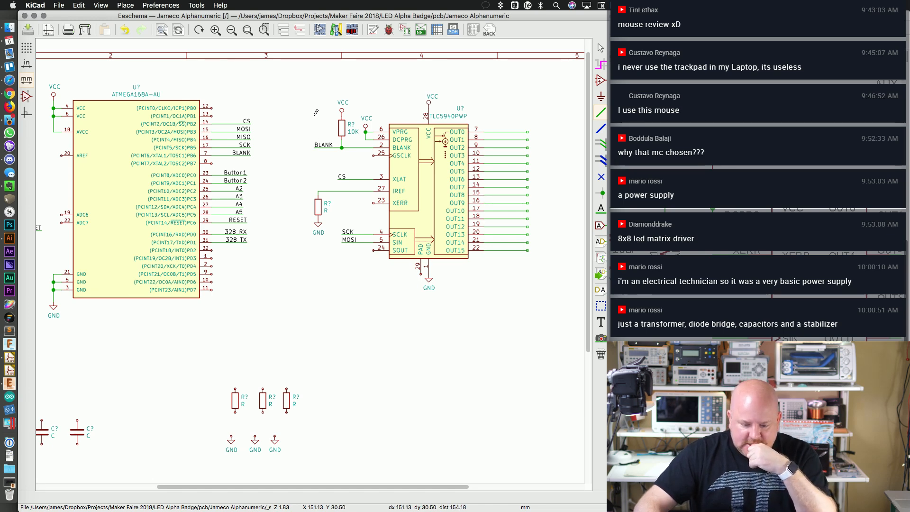
click(682, 342)
mouse_move(682, 341)
middle_down()
mouse_move(702, 340)
mouse_move(689, 340)
middle_up()
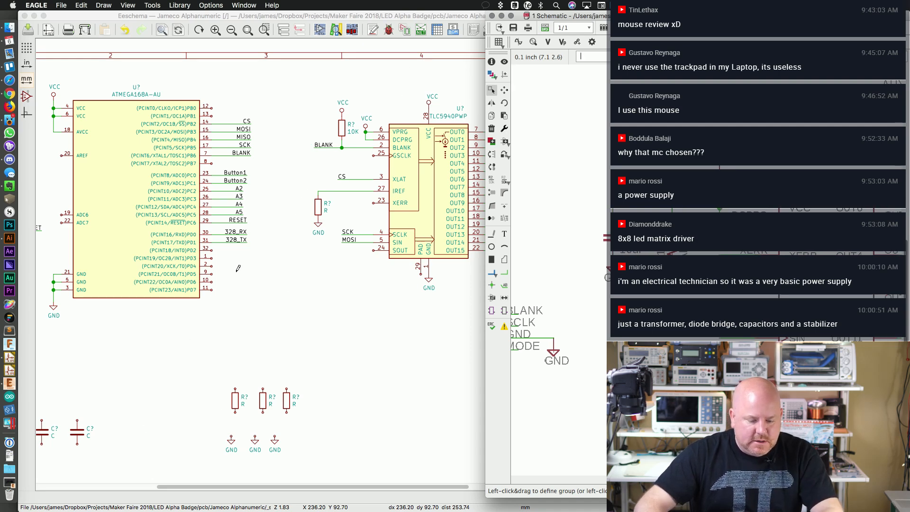
middle_drag(245, 263, 245, 263)
click(317, 241)
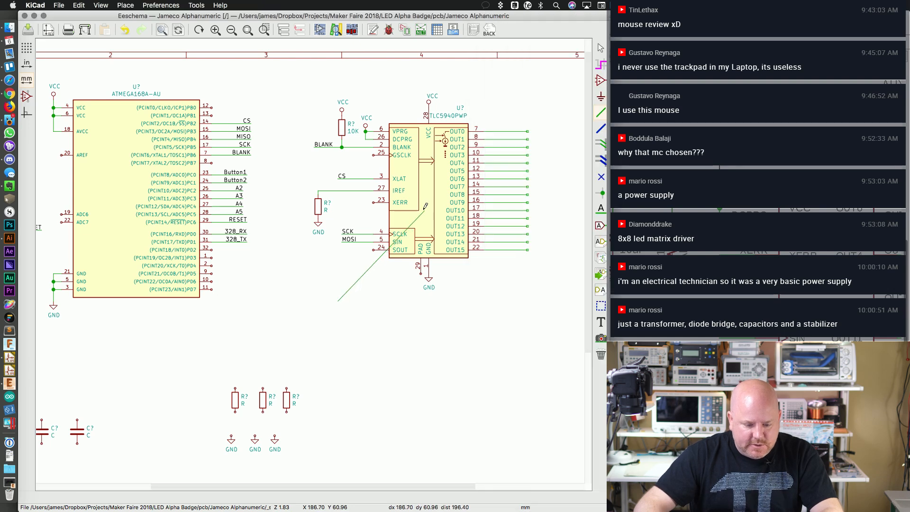
Step: Move the entire LED driver circuit, with its resistors, labels and power symbols, slightly to the right to free space beside the microcontroller
key(m)
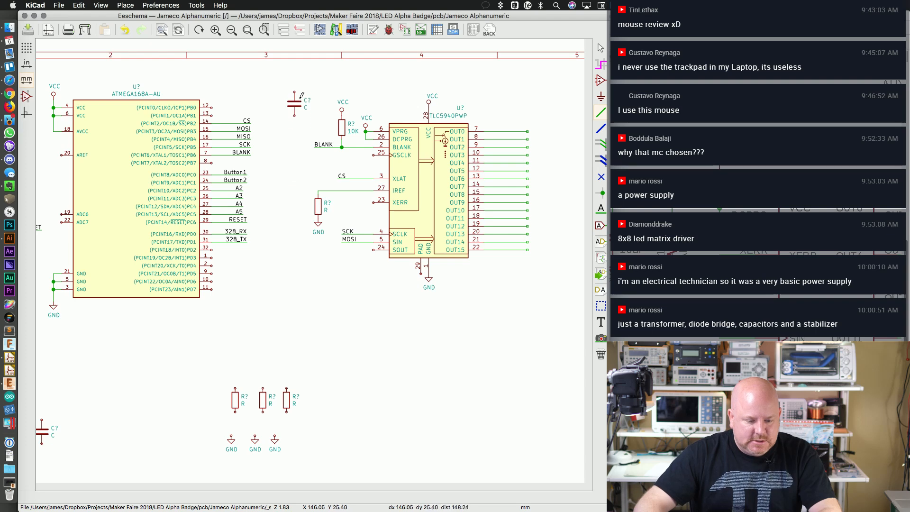
key(Escape)
drag(290, 75, 540, 315)
click(581, 317)
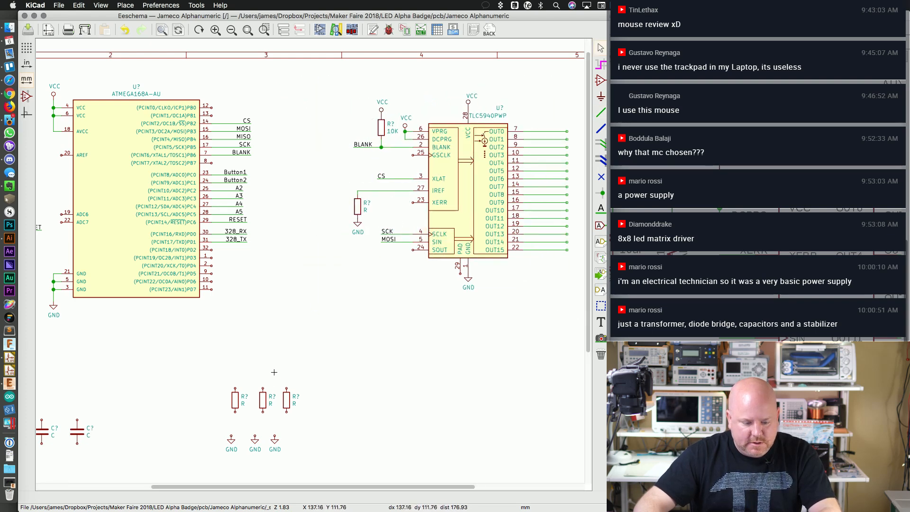
Step: Copy a capacitor into the space left of the BLANK pull-up resistor, with a GND symbol below it and a VCC symbol above
key(c)
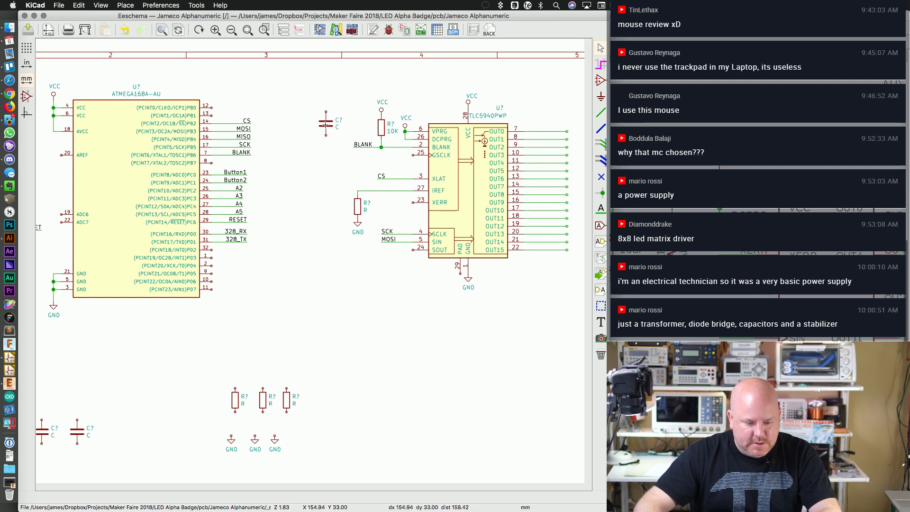
click(322, 123)
key(c)
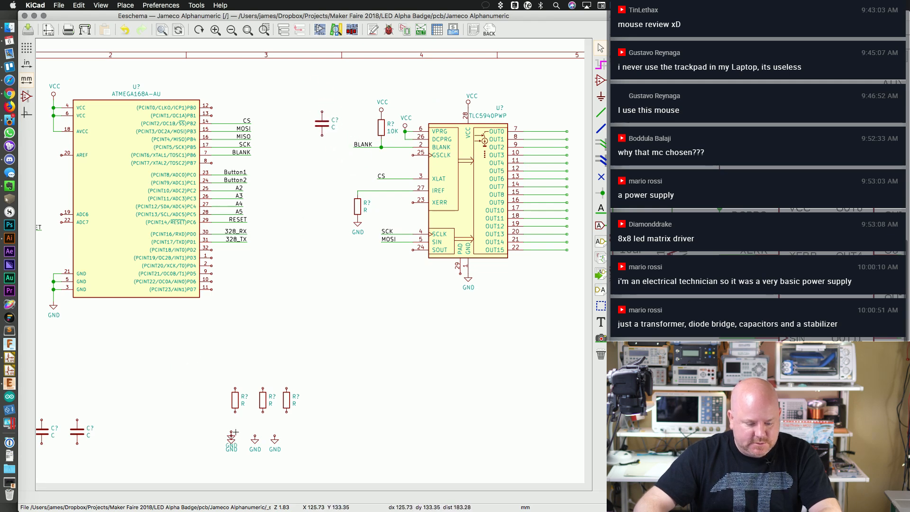
click(322, 141)
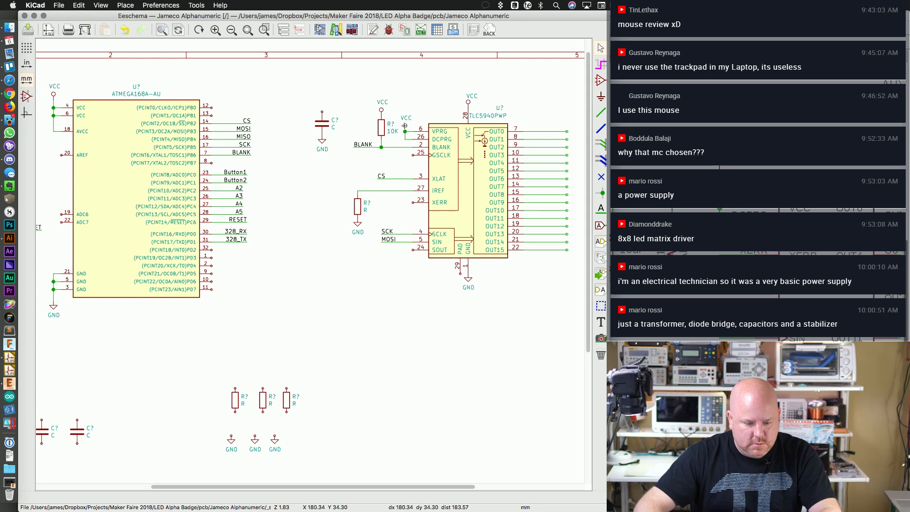
key(c)
click(322, 109)
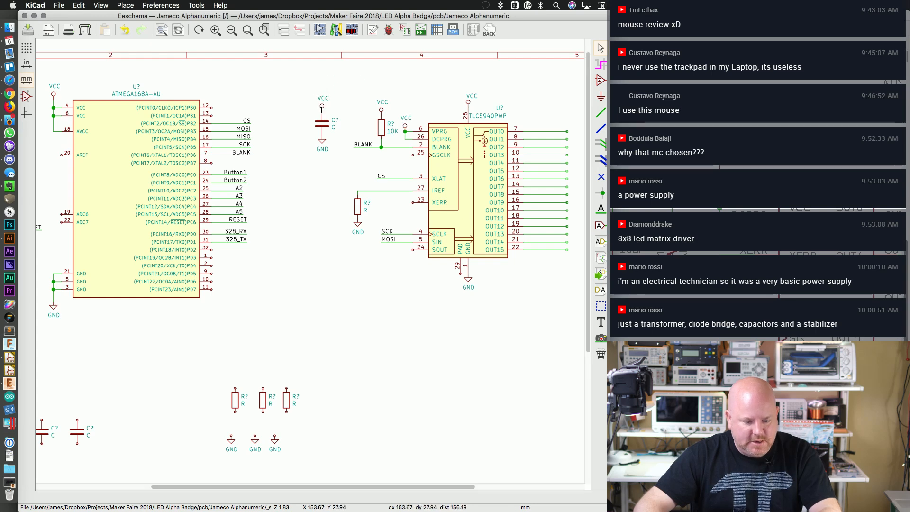
Step: Set the value of the new capacitor between VCC and GND to 10uF
double_click(320, 125)
click(434, 298)
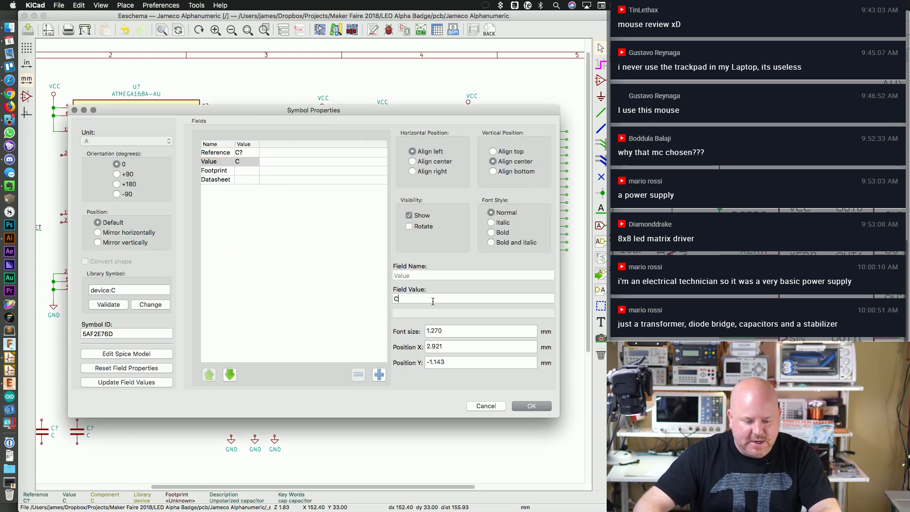
text(19u)
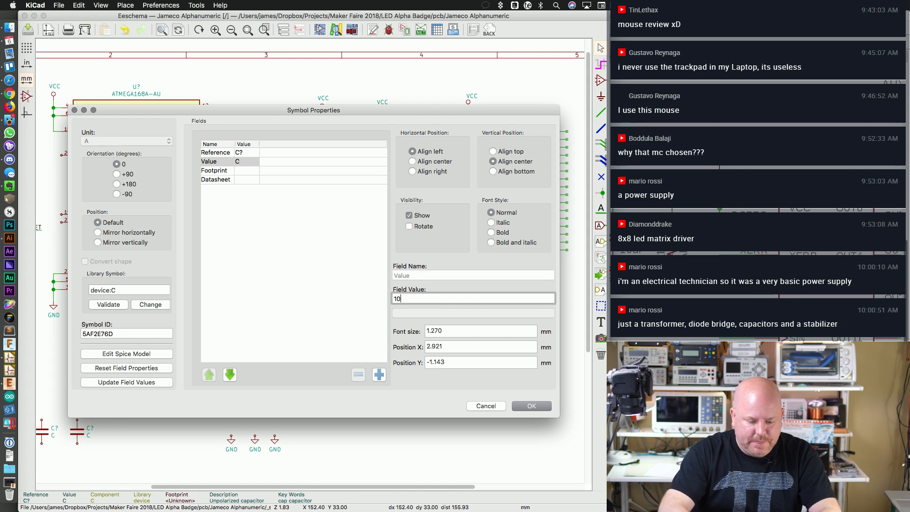
text(F)
key(Return)
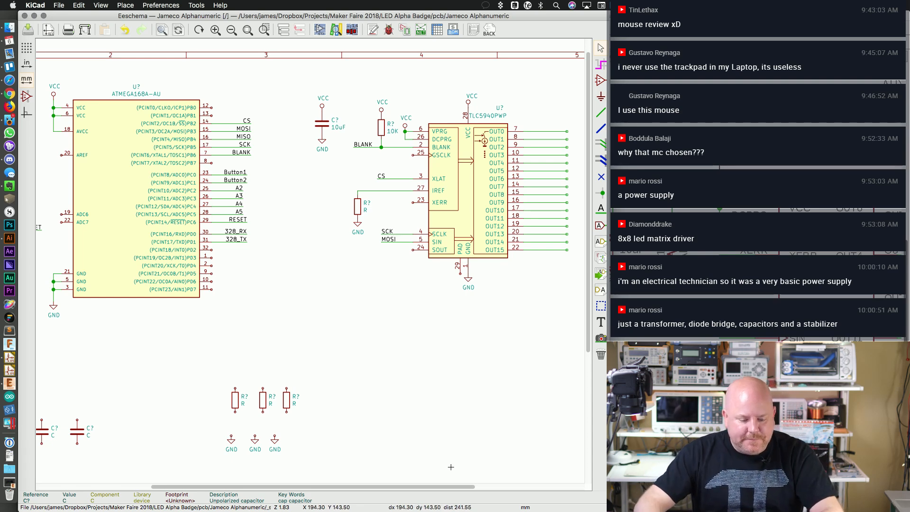
Step: Copy the BLANK label onto the end of the driver's OUT0 wire and change its text to OUT0
scroll(521, 293, right, 5)
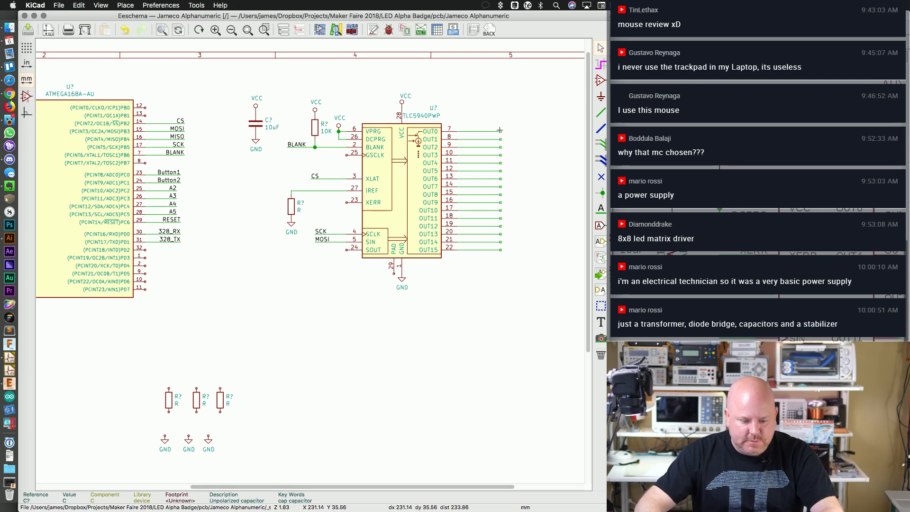
key(c)
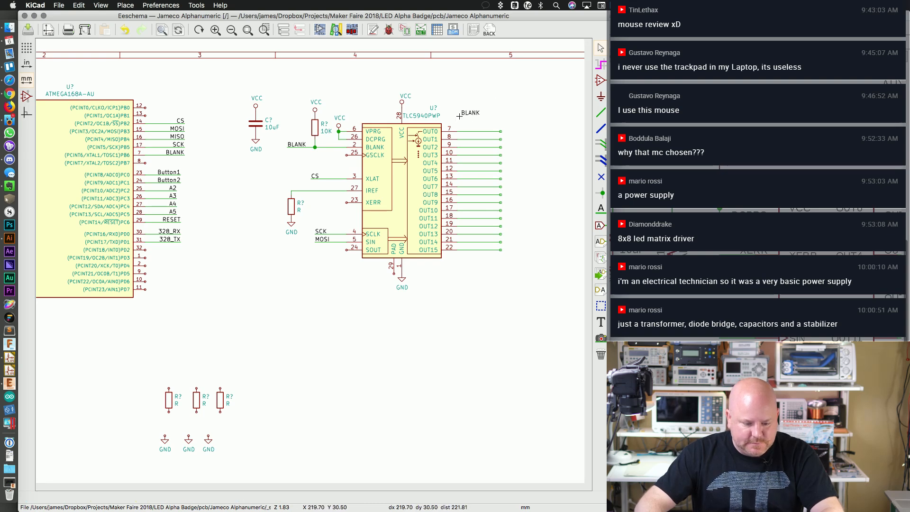
click(500, 130)
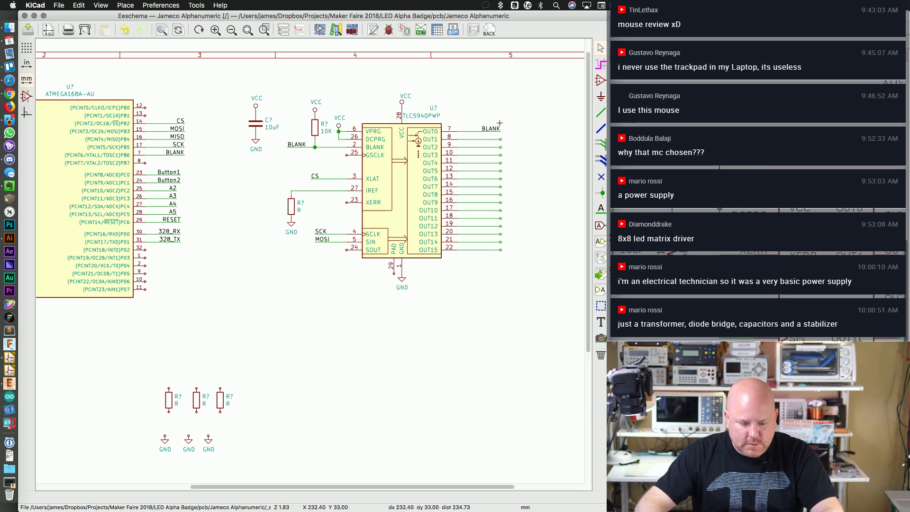
double_click(492, 127)
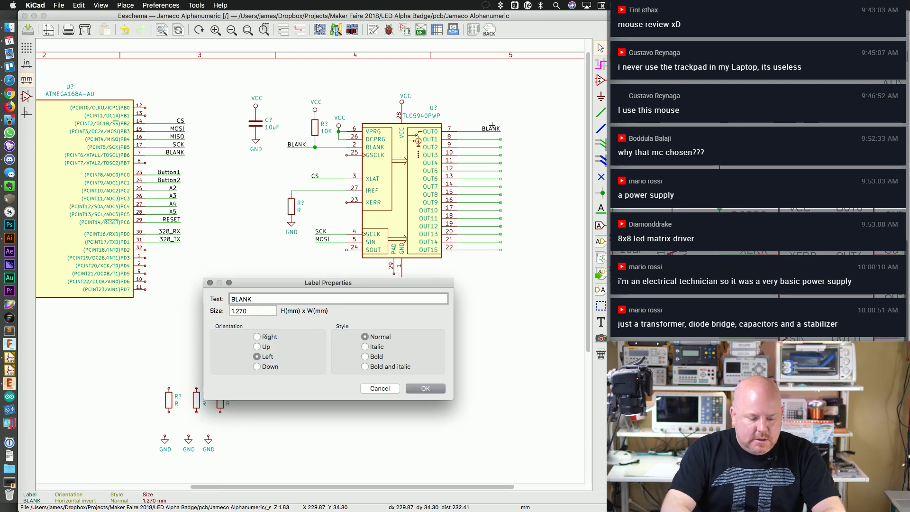
text(OUT)
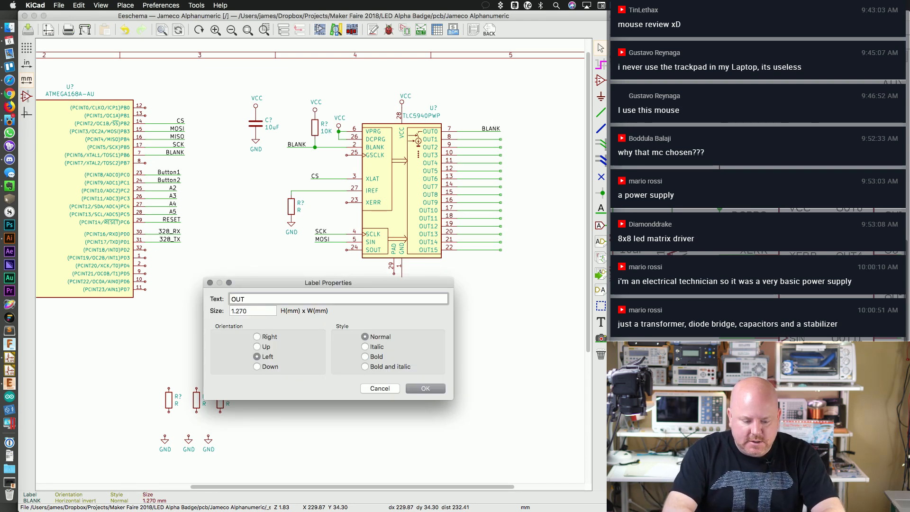
text(0)
key(Return)
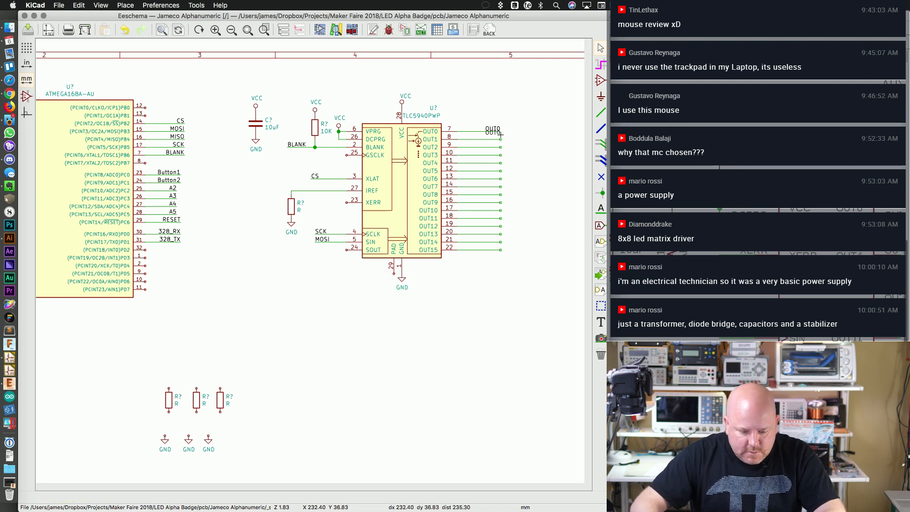
Step: Copy the OUT0 label onto the ends of the driver's output wires from OUT1 down through OUT11
click(501, 140)
key(c)
click(500, 148)
key(c)
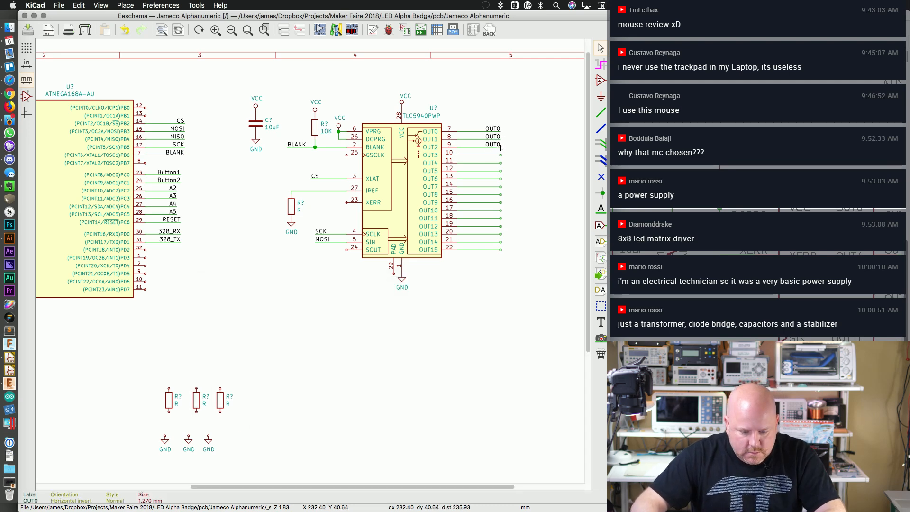
click(500, 155)
key(c)
click(501, 163)
key(c)
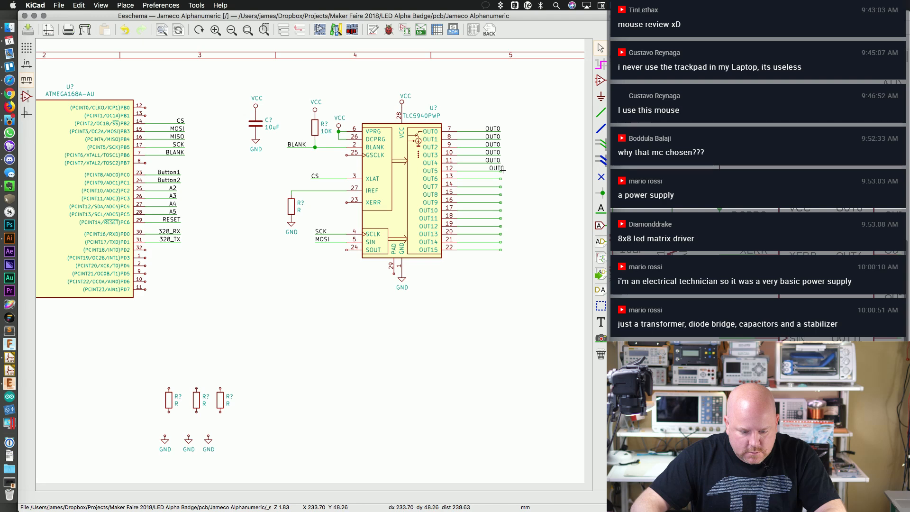
click(501, 171)
key(c)
click(501, 176)
key(c)
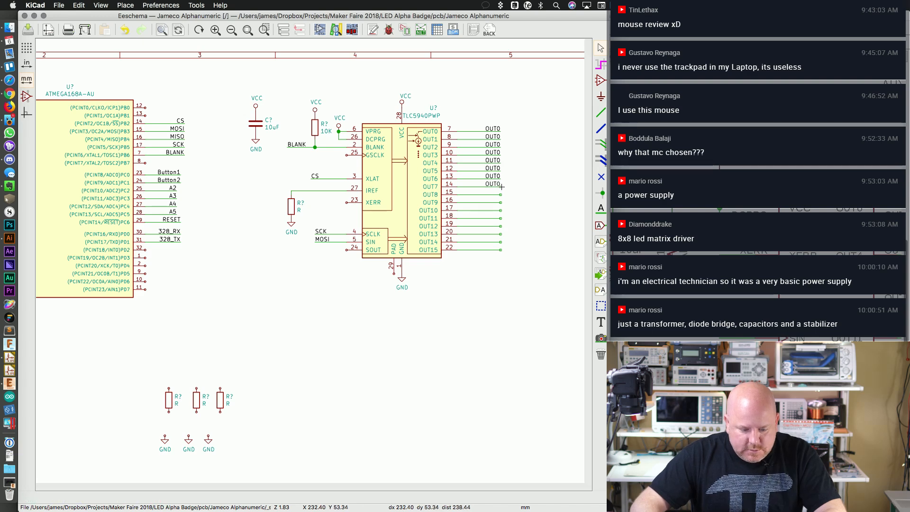
click(500, 184)
key(c)
click(500, 192)
key(c)
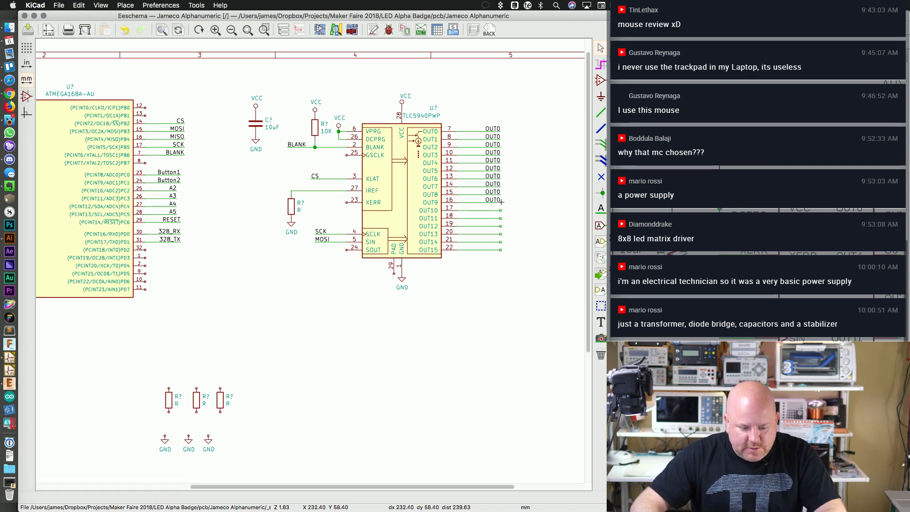
click(500, 201)
key(c)
click(501, 209)
key(c)
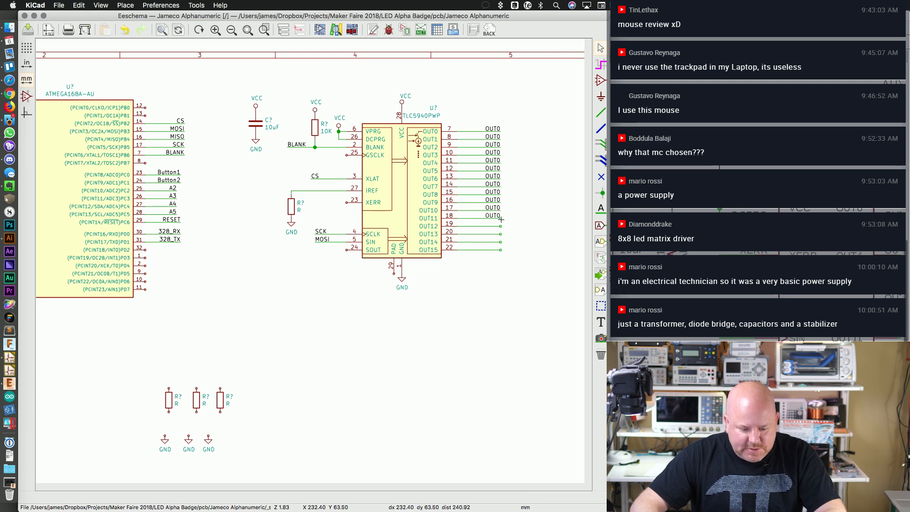
click(500, 216)
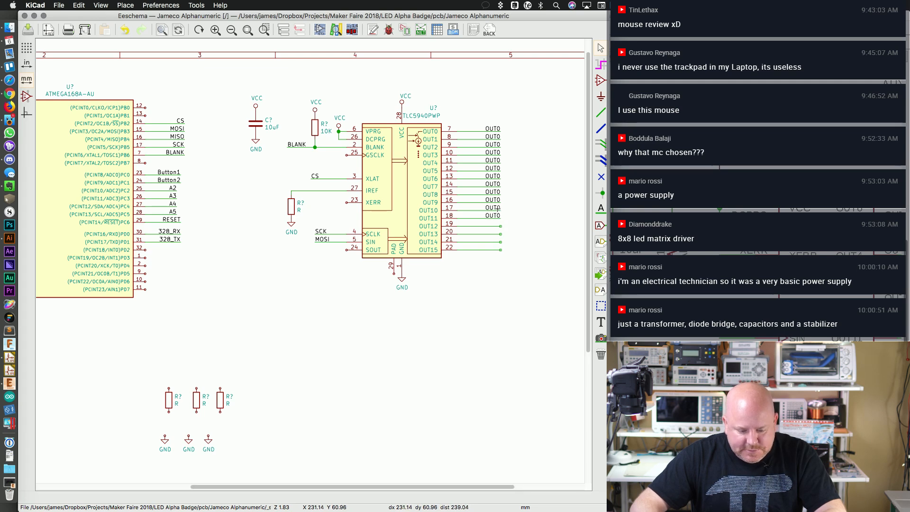
Step: Change the text of the label on the driver's pin 17 wire to OUT10
key(e)
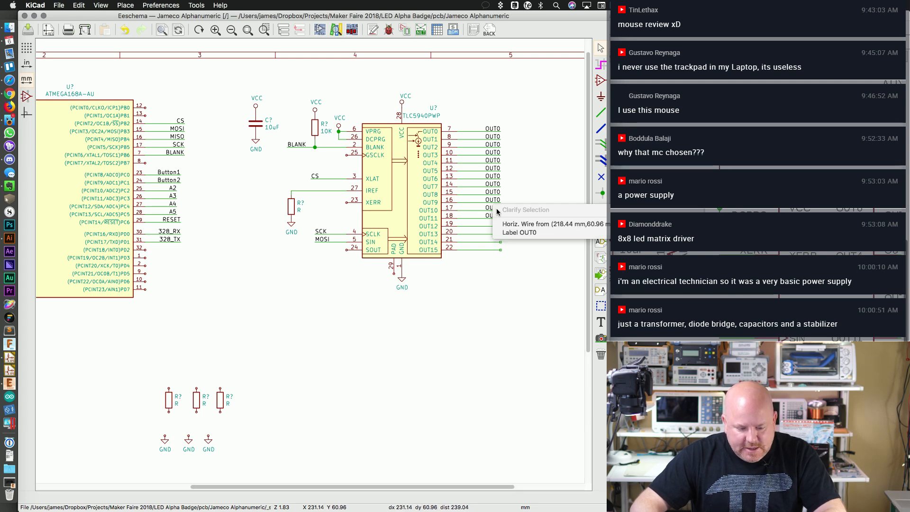
click(513, 233)
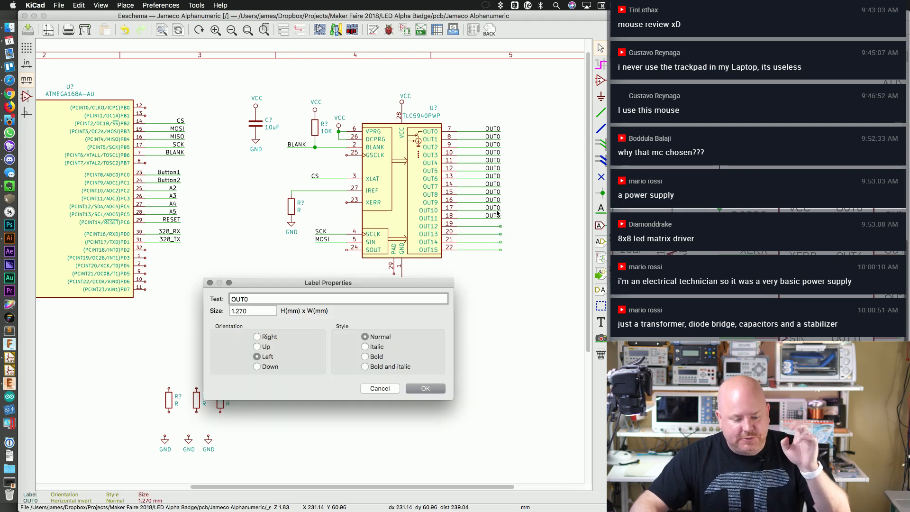
double_click(356, 298)
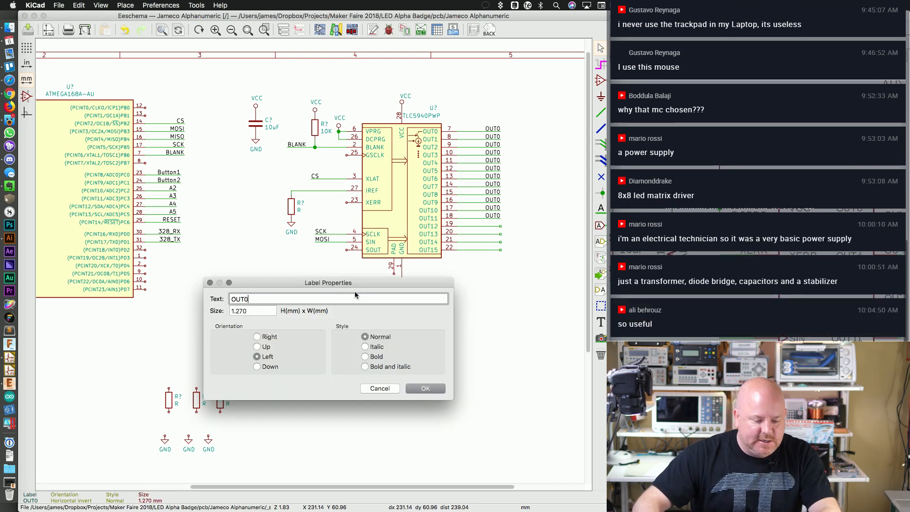
key(BackSpace)
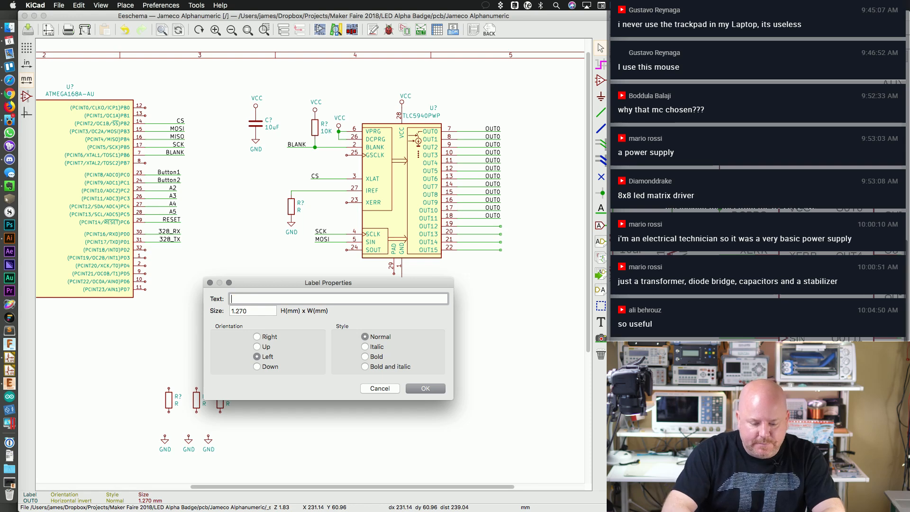
text(OUT14)
key(Return)
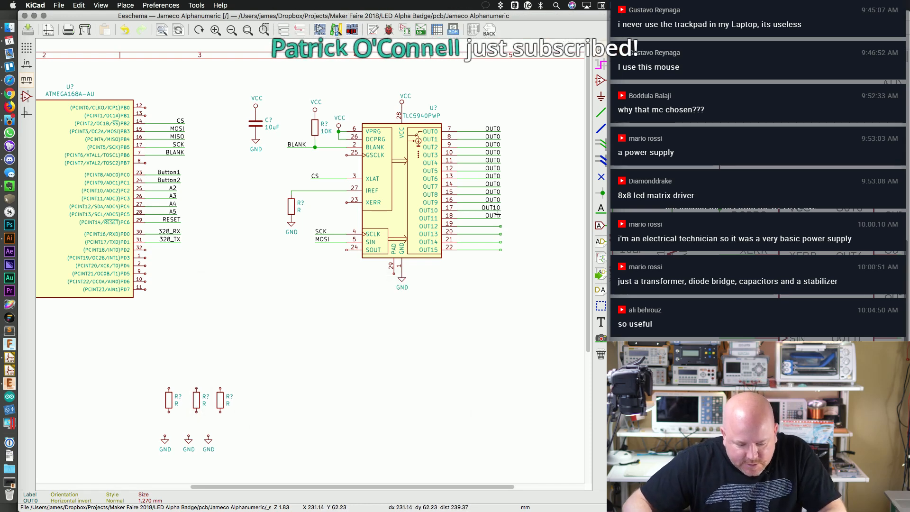
Step: Remove the OUT10 label from the pin 17 wire and put the OUT0 label from the pin 18 wire there instead
key(Delete)
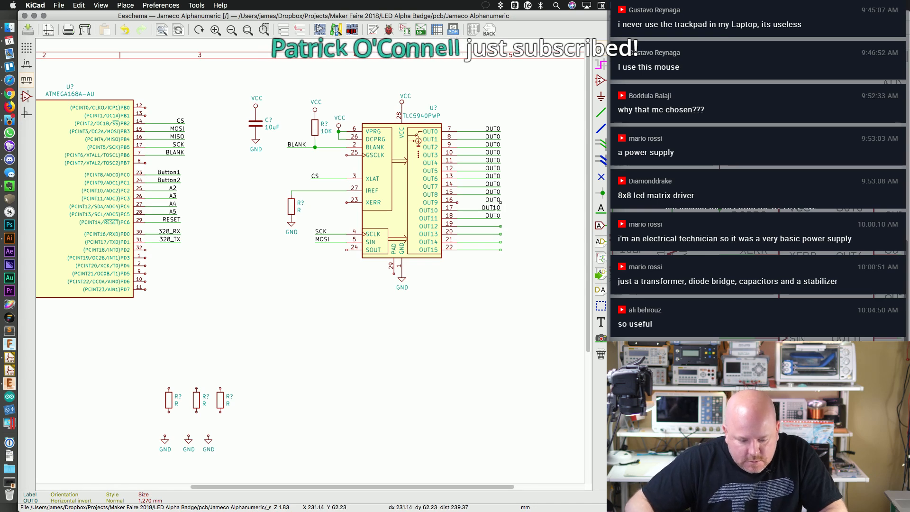
key(super+z)
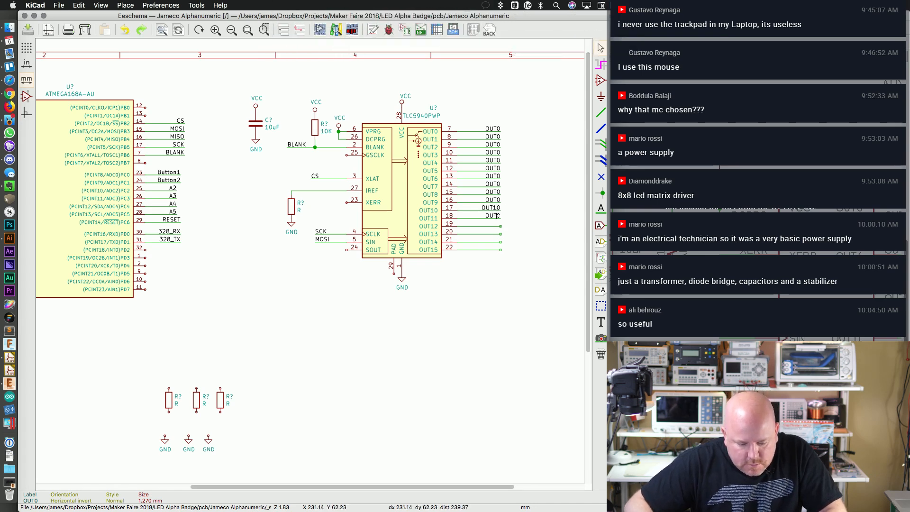
key(c)
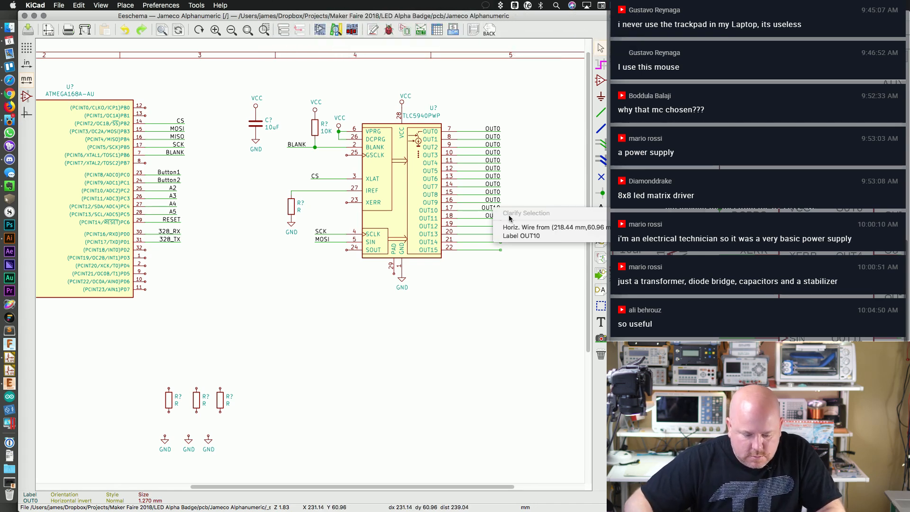
click(522, 236)
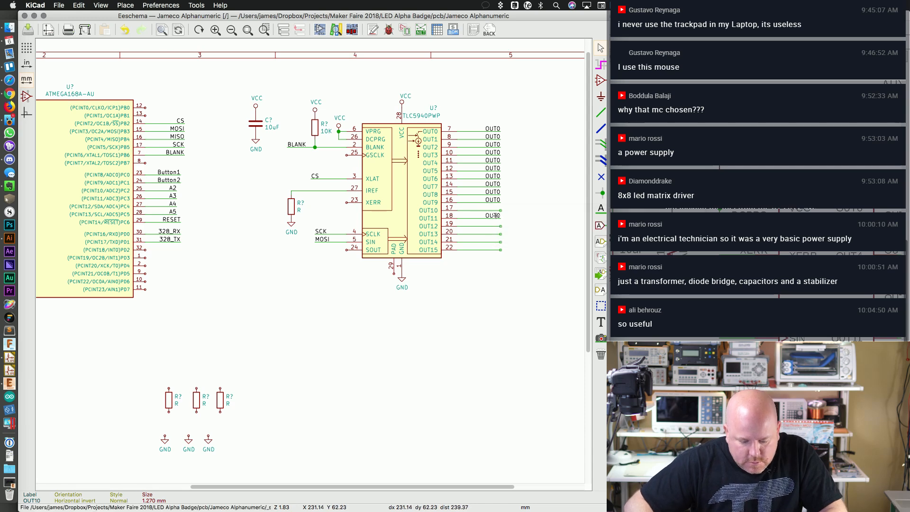
click(501, 210)
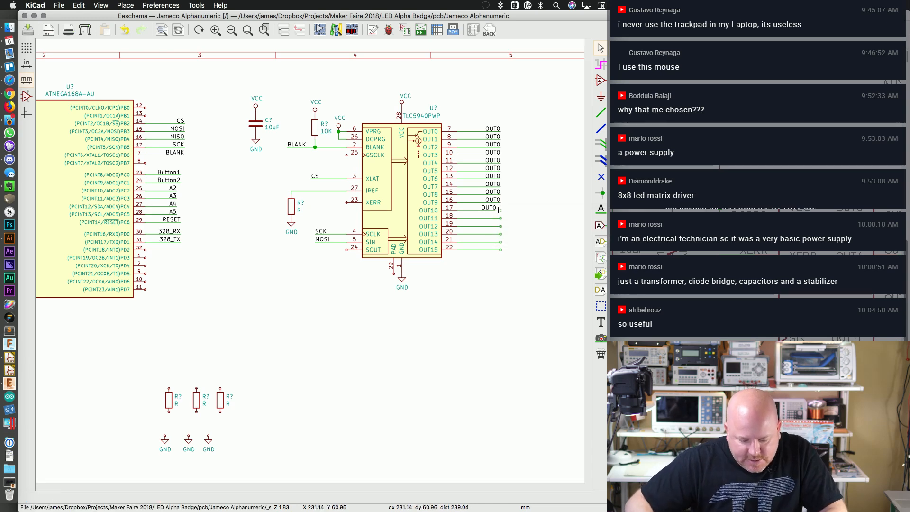
Step: Rename the OUT0 label on the driver's pin 17 wire as OUT10
double_click(495, 209)
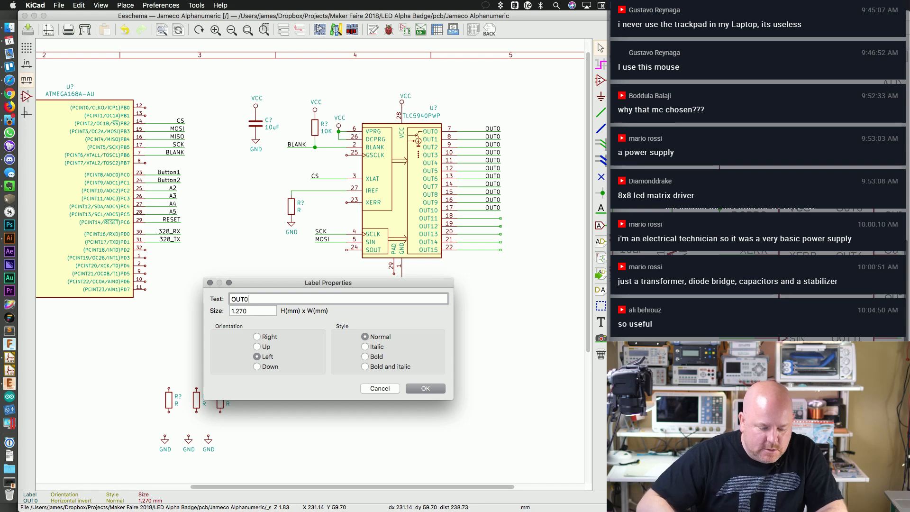
key(BackSpace)
text(10)
key(Return)
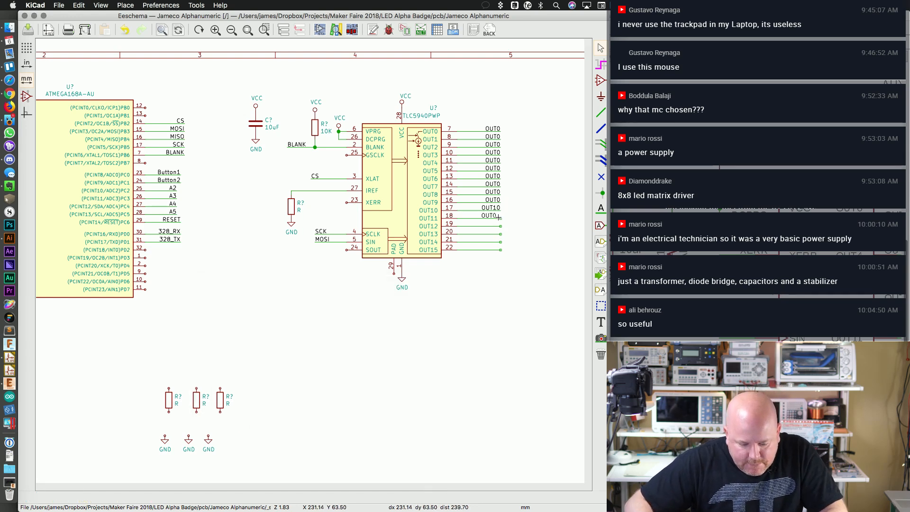
Step: Copy the OUT0 label onto the ends of the driver's OUT11, OUT12, OUT13, OUT14 and OUT15 wires
click(498, 216)
key(c)
click(500, 226)
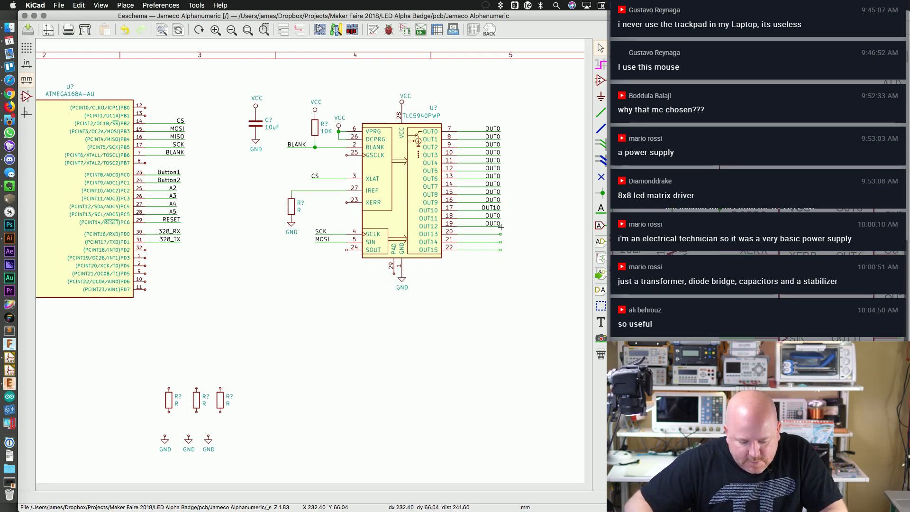
key(c)
click(502, 235)
key(c)
click(500, 243)
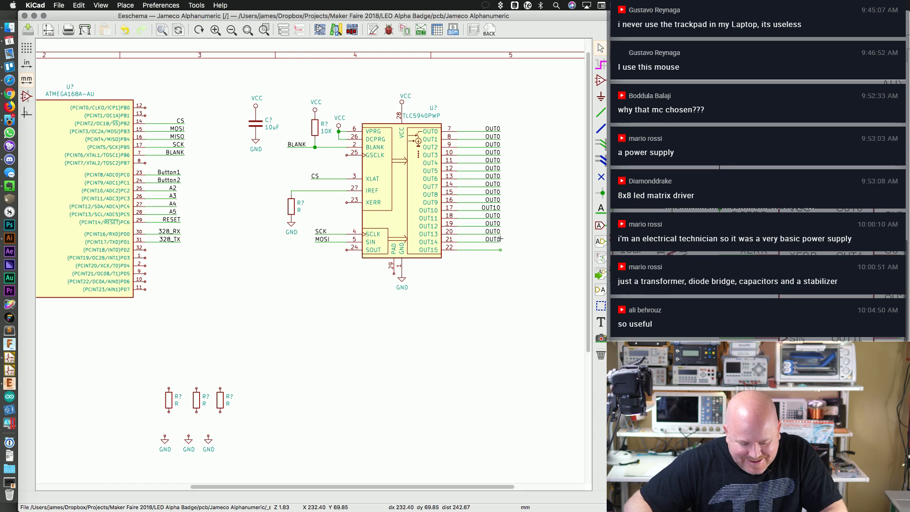
key(c)
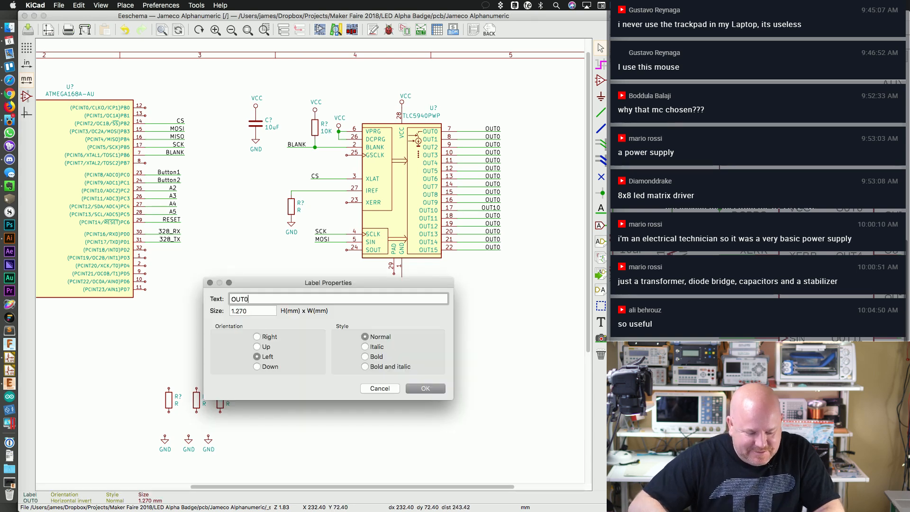
Step: Rename the OUT0 labels on the driver's pin 22, 21 and 20 wires as OUT15, OUT14 and OUT13
key(BackSpace)
text(15)
key(Return)
key(e)
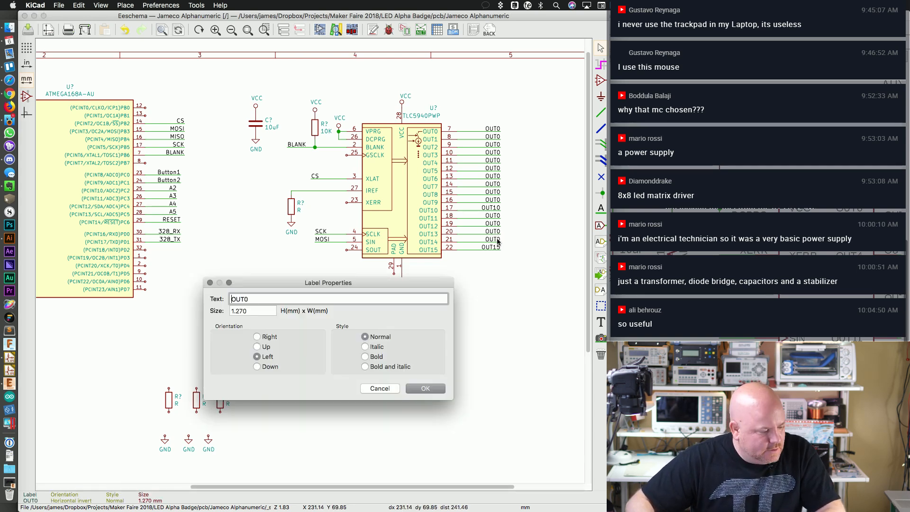
key(End)
text(14)
key(Return)
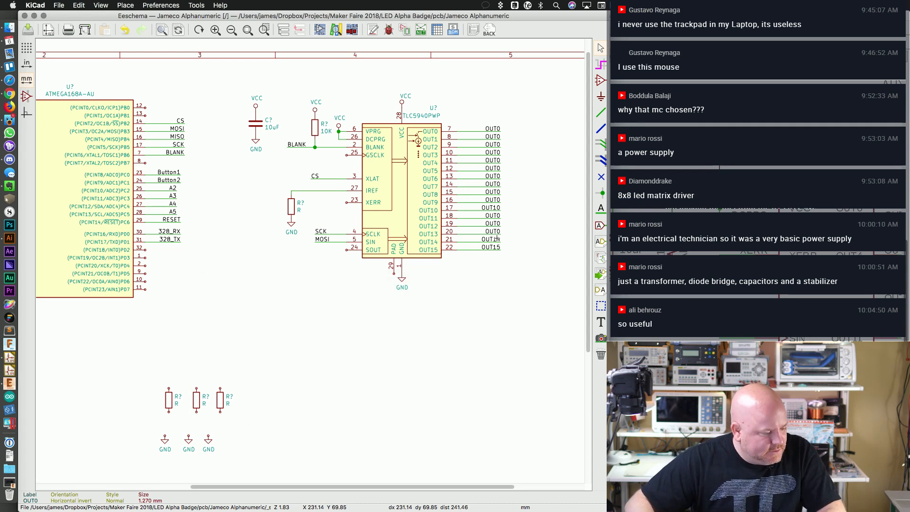
double_click(497, 231)
key(End)
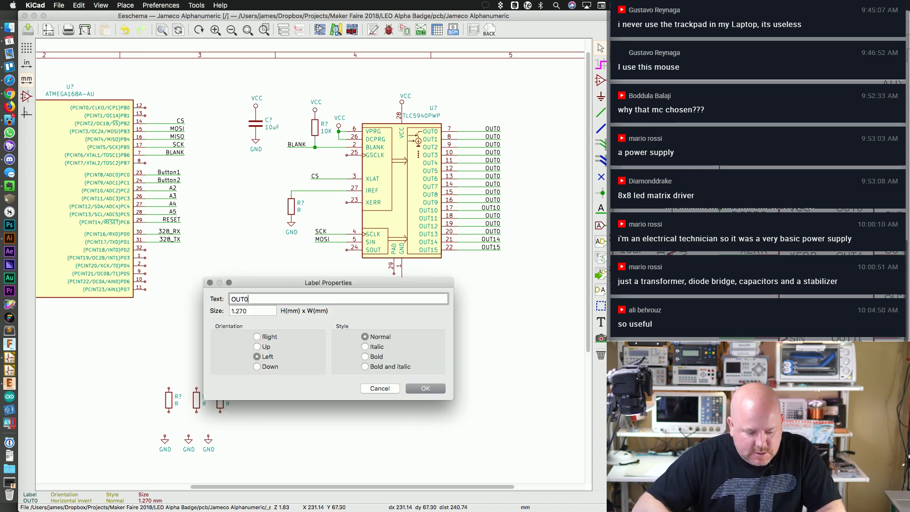
key(BackSpace)
text(13)
key(Return)
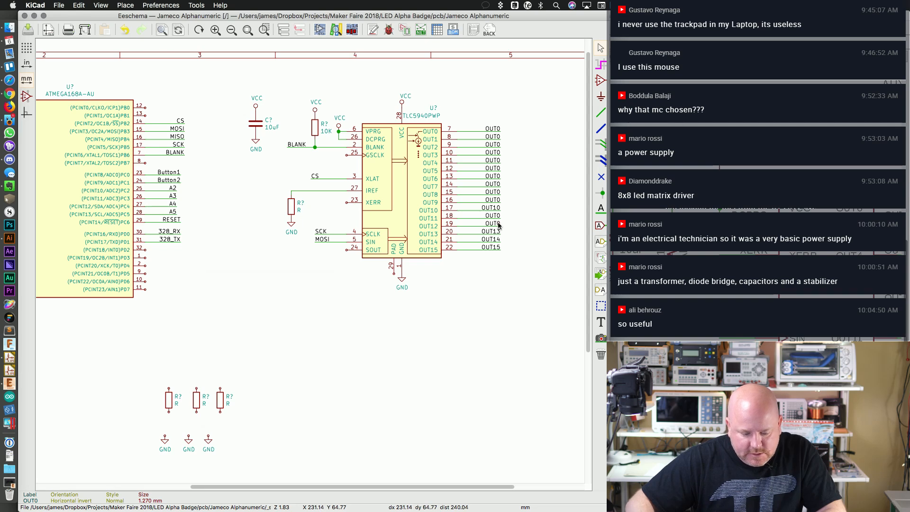
Step: Rename the OUT0 labels on the driver's pin 19 and 18 wires as OUT12 and OUT11, and save the schematic
double_click(496, 223)
key(End)
key(BackSpace)
text(12)
key(Return)
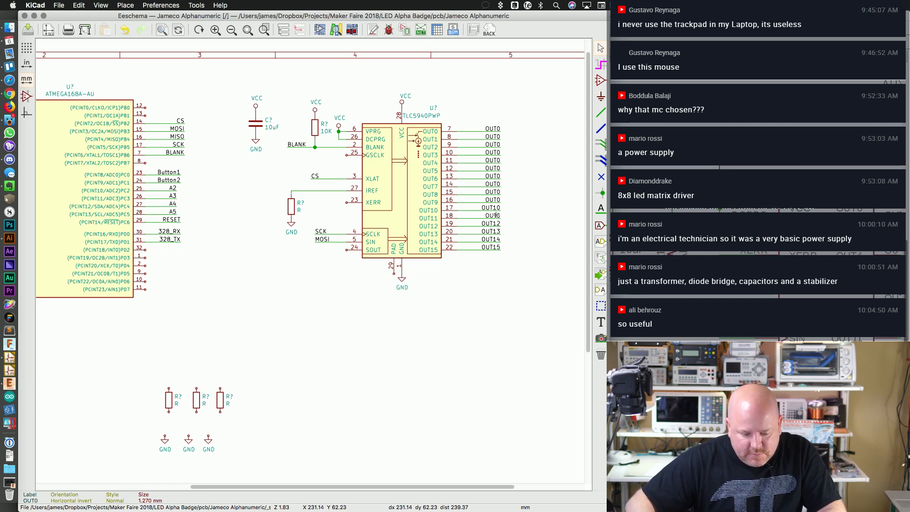
double_click(496, 215)
key(End)
key(BackSpace)
text(11)
key(Return)
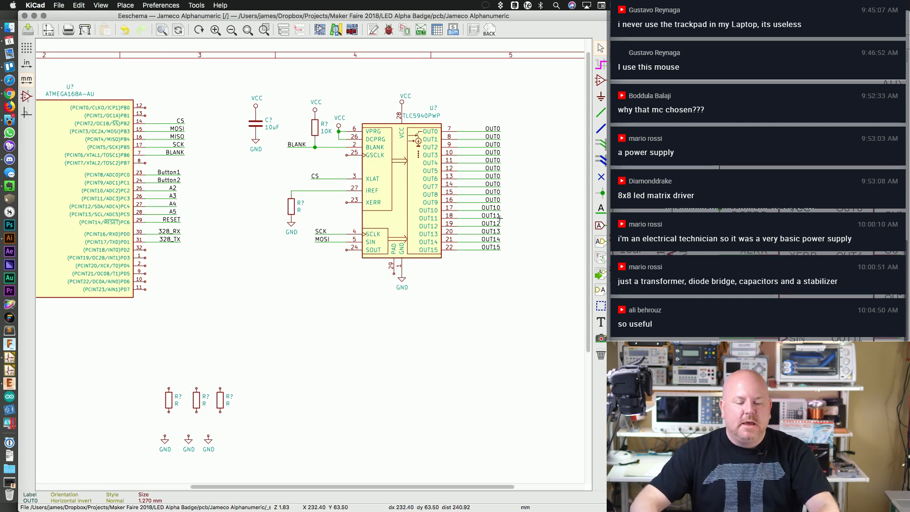
key(super+s)
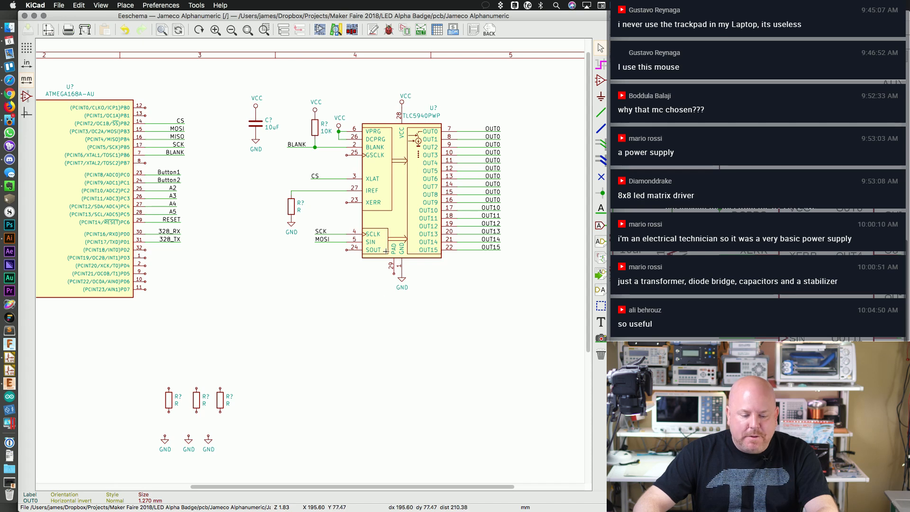
Step: Lower the GND symbol beneath the driver and wire both PAD pin 29 and GND pin 1 to it
key(c)
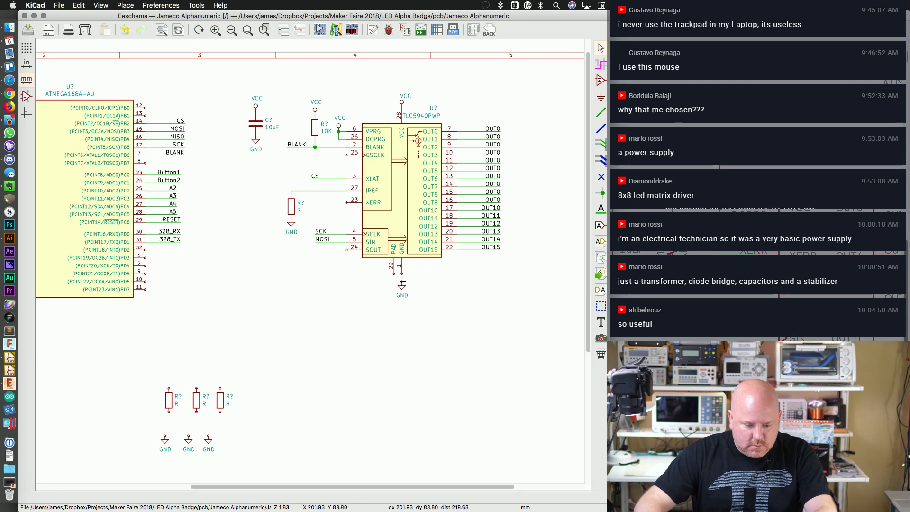
click(402, 282)
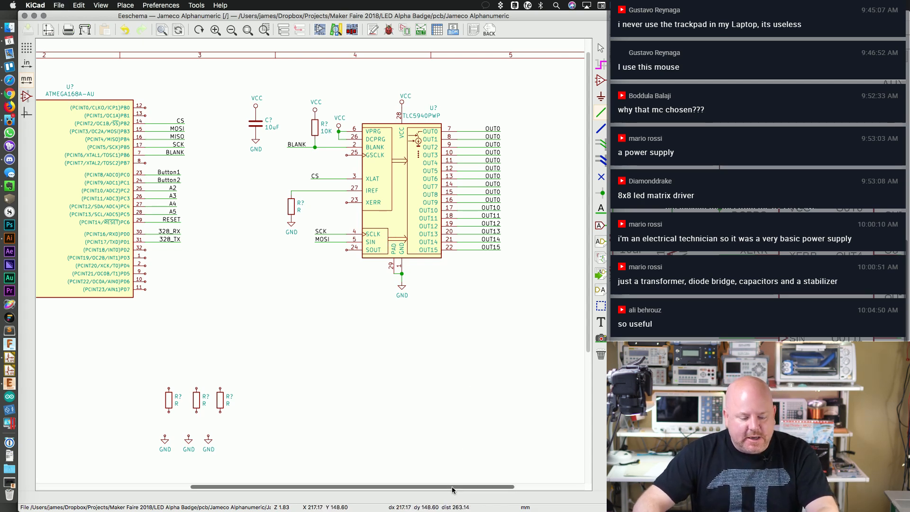
drag(450, 487, 405, 486)
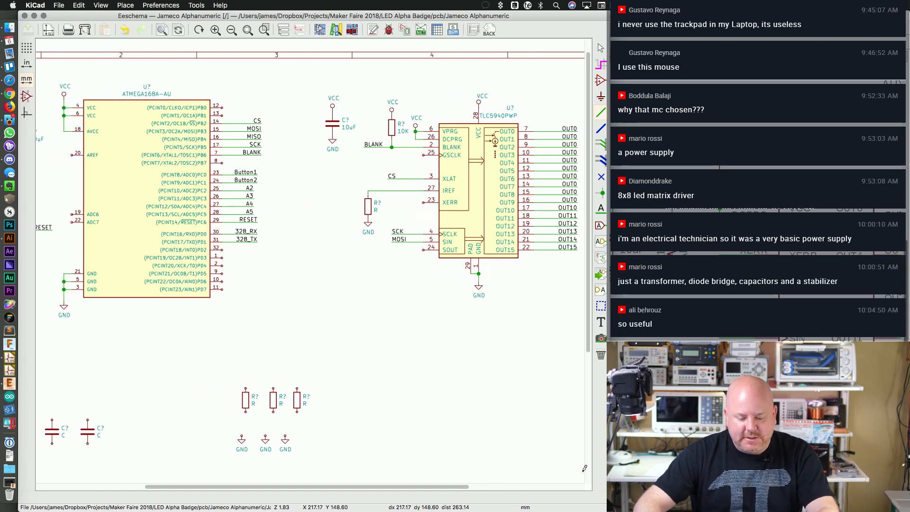
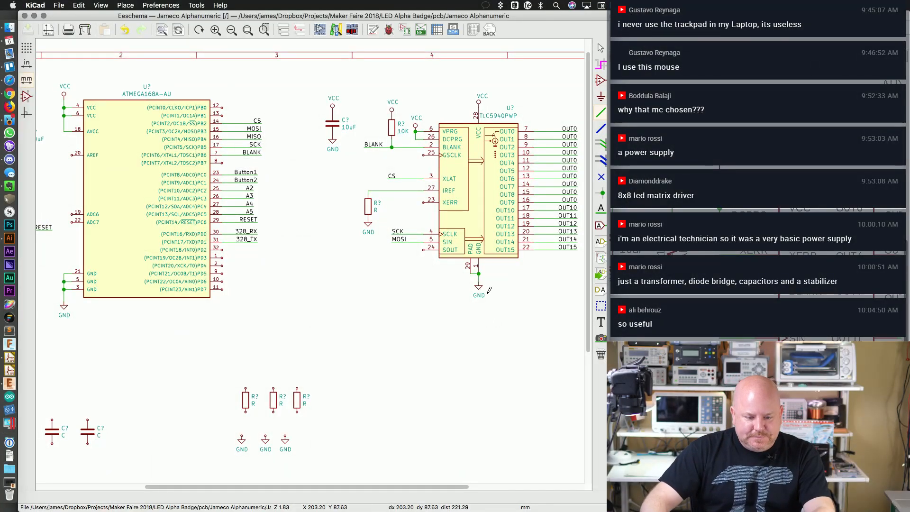
Step: Consult the Jameco web page in Chrome, return to KiCad and look over the whole schematic
key(super+Tab)
key(super+Tab)
key(super+Tab)
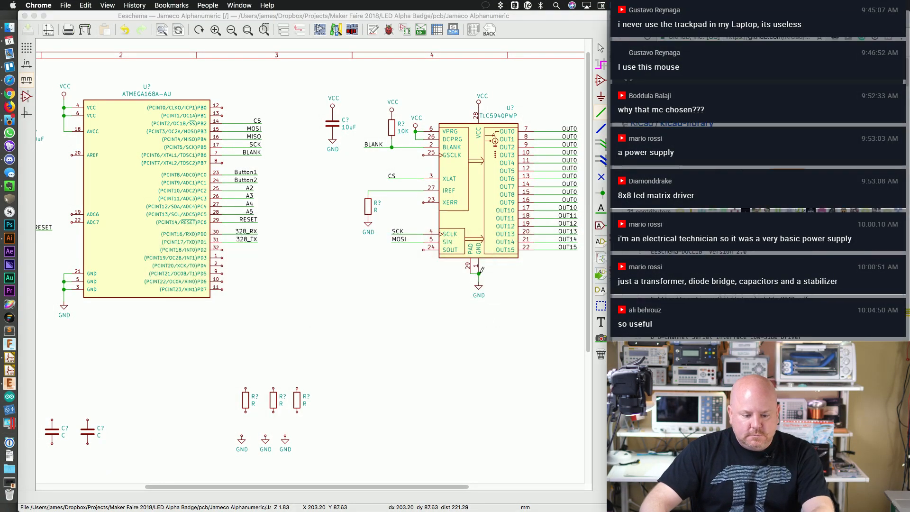
key(ctrl+Tab)
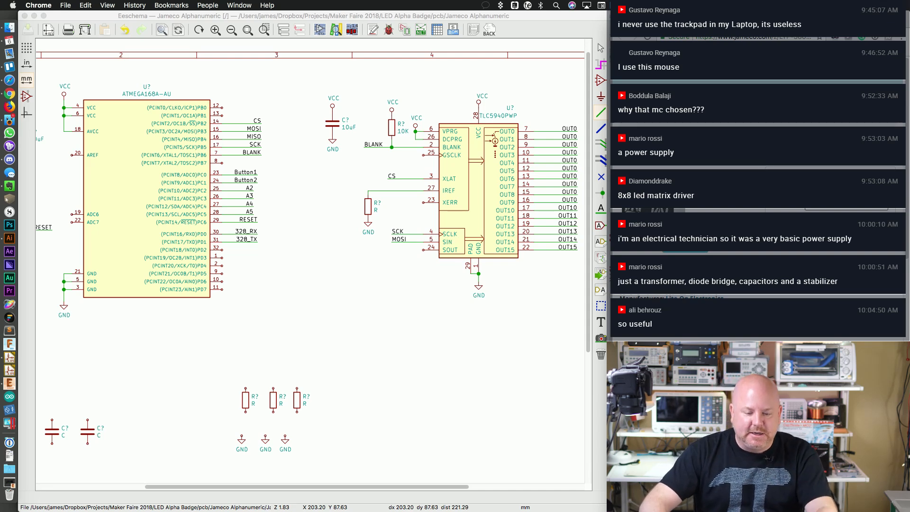
click(569, 36)
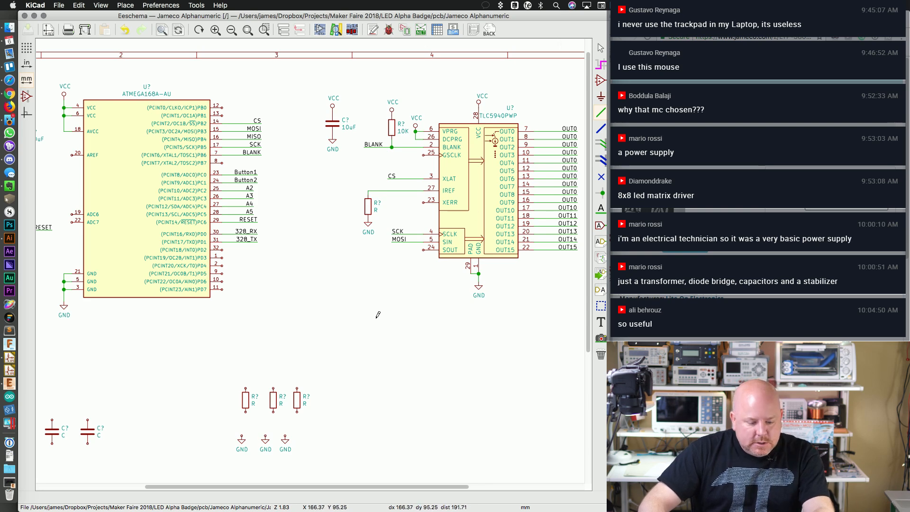
scroll(378, 315, down, 1)
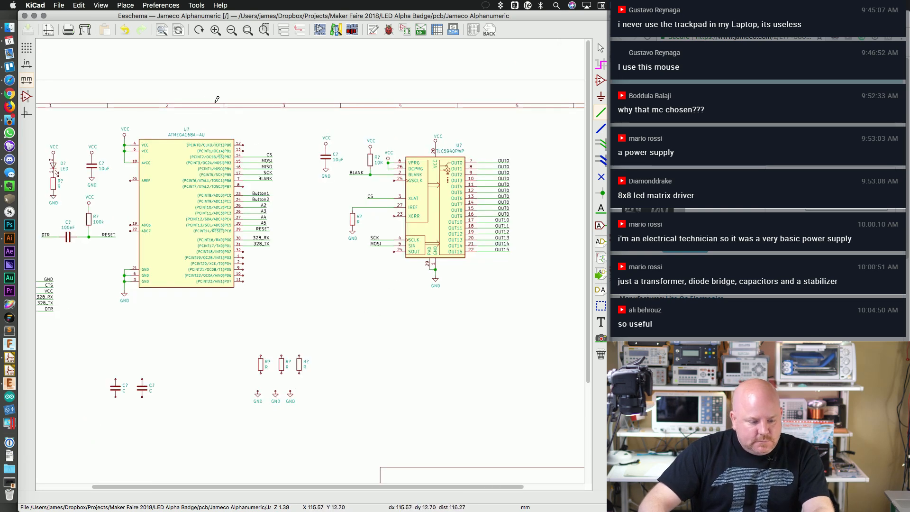
drag(318, 486, 294, 485)
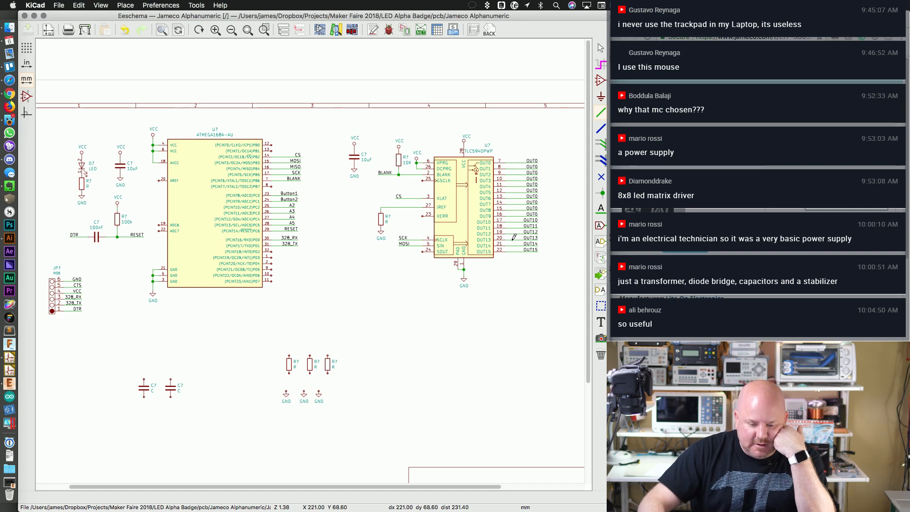
scroll(367, 288, down, 1)
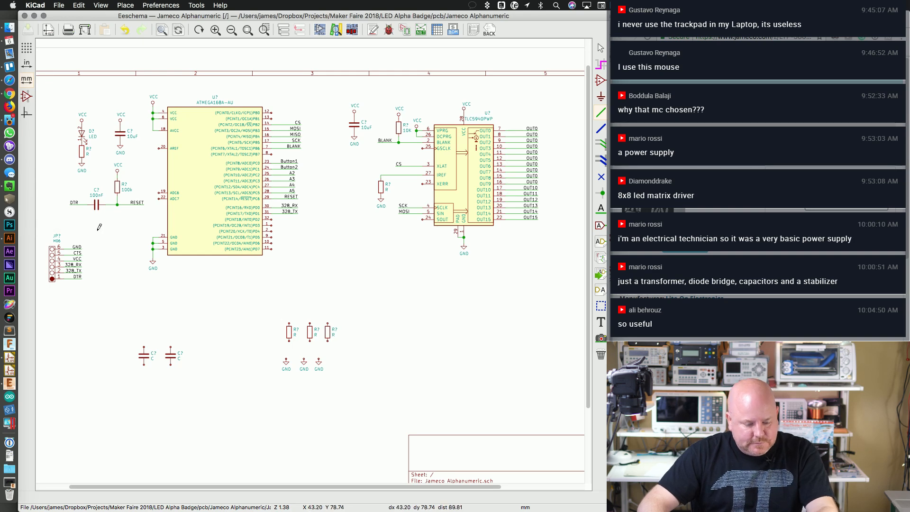
Step: Switch to the Evernote badge checklist and add an empty item below "Qty (12) - BJT Transistor"
key(super+Tab)
key(super+Tab)
key(super+Tab)
key(super+Tab)
key(super+Tab)
key(super+Tab)
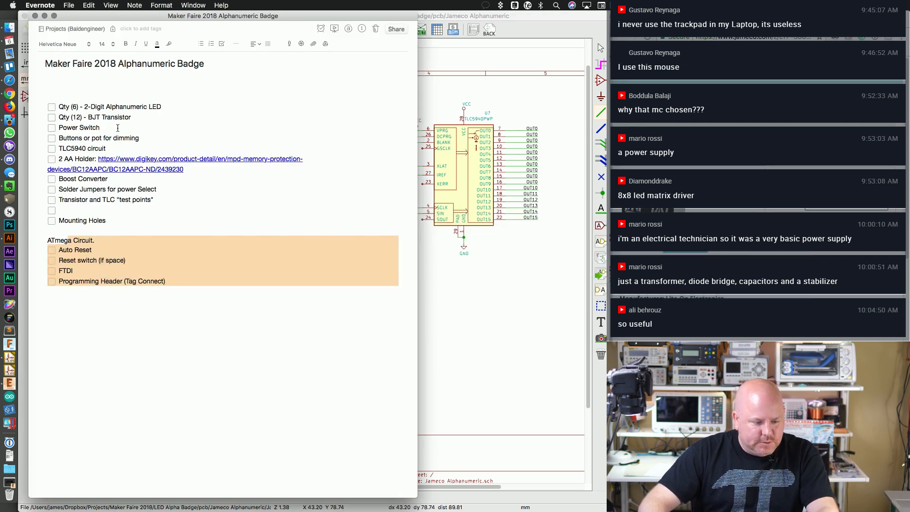
click(153, 116)
key(Return)
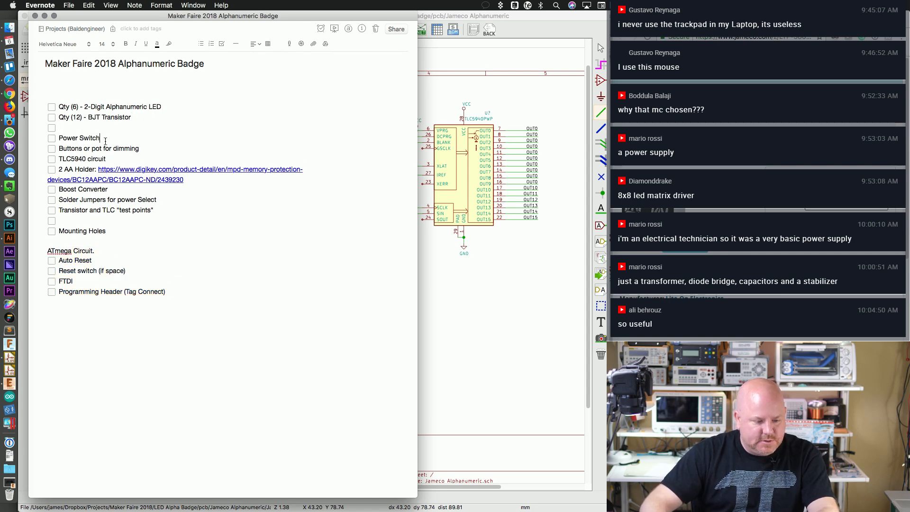
Step: Move the "Power Switch" checklist item to directly below "Boost Converter"
key(super+BackSpace)
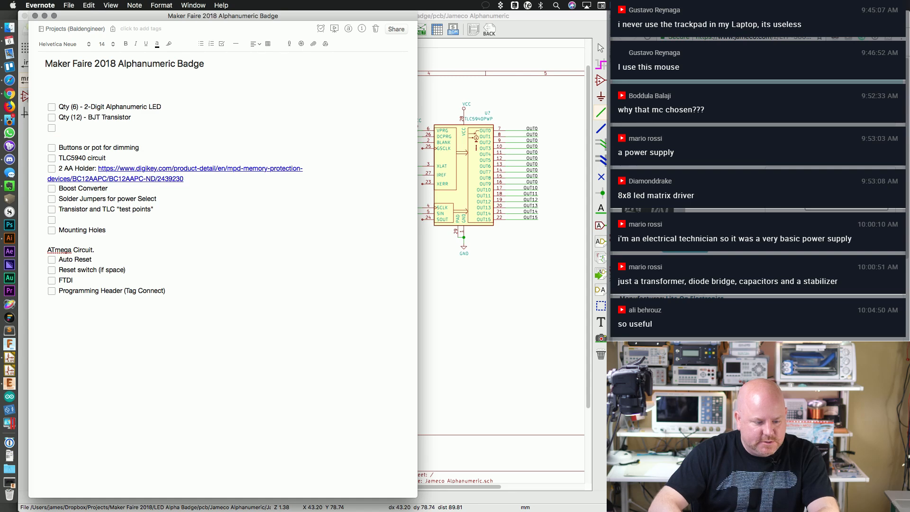
key(Delete)
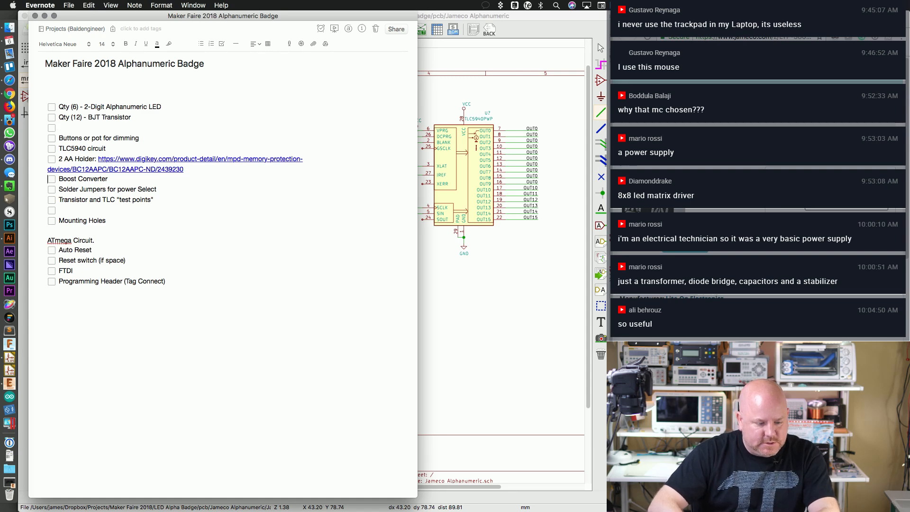
key(super+z)
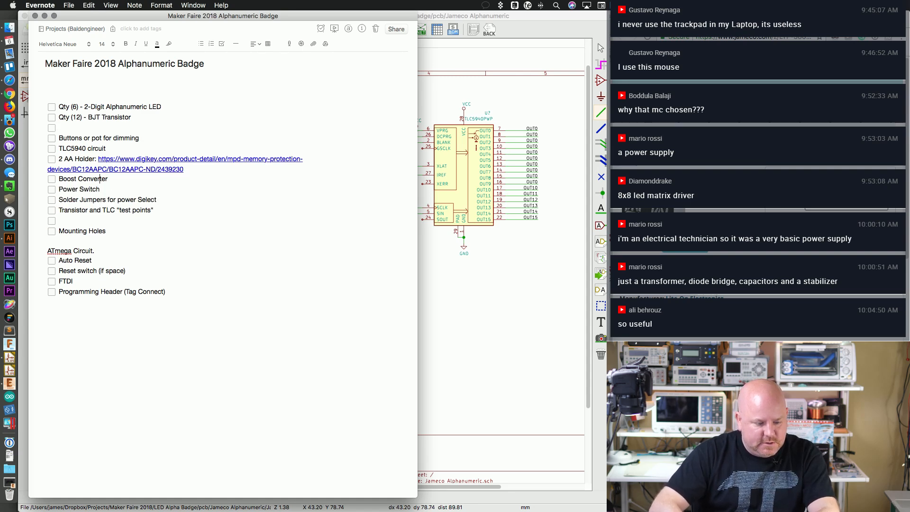
key(Return)
key(BackSpace)
key(BackSpace)
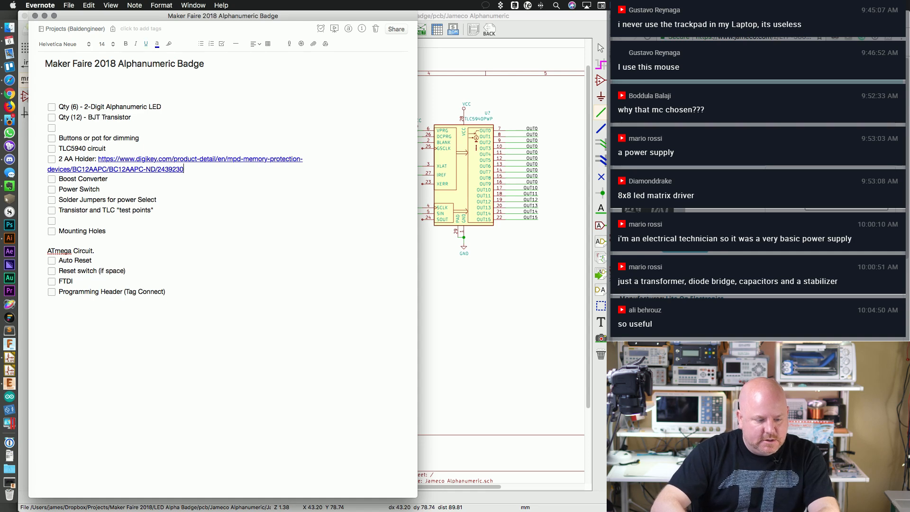
Step: Move "Buttons or pot for dimming" into the empty item below "Qty (12) - BJT Transistor", leaving a blank line above "TLC5940 circuit"
key(Up)
key(Up)
key(Up)
key(shift+End)
key(BackSpace)
key(BackSpace)
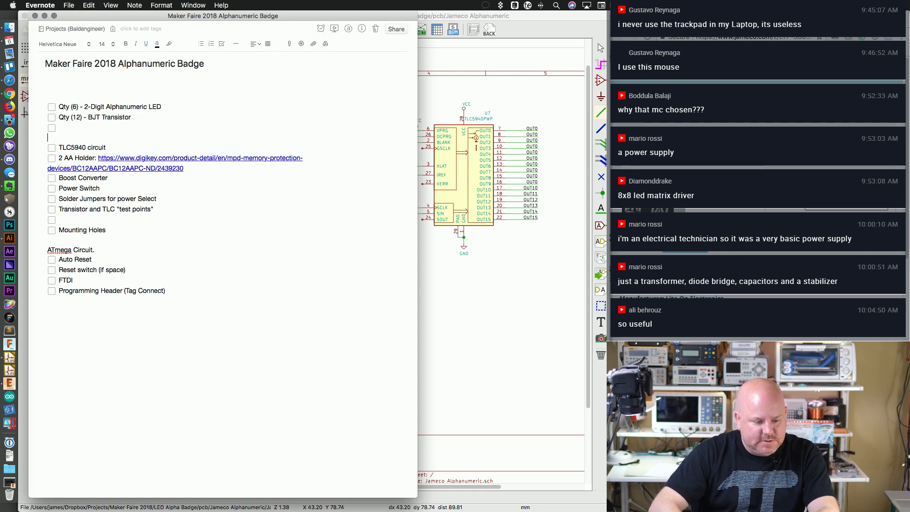
key(super+z)
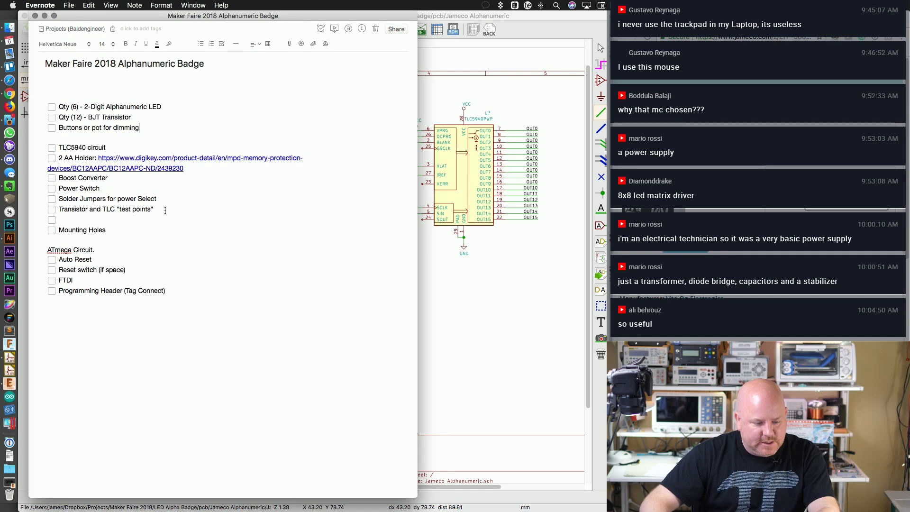
Step: Move "Transistor and TLC "test points"" into the empty item above "Mounting Holes", leaving a blank line above it
key(shift+Home)
key(BackSpace)
key(BackSpace)
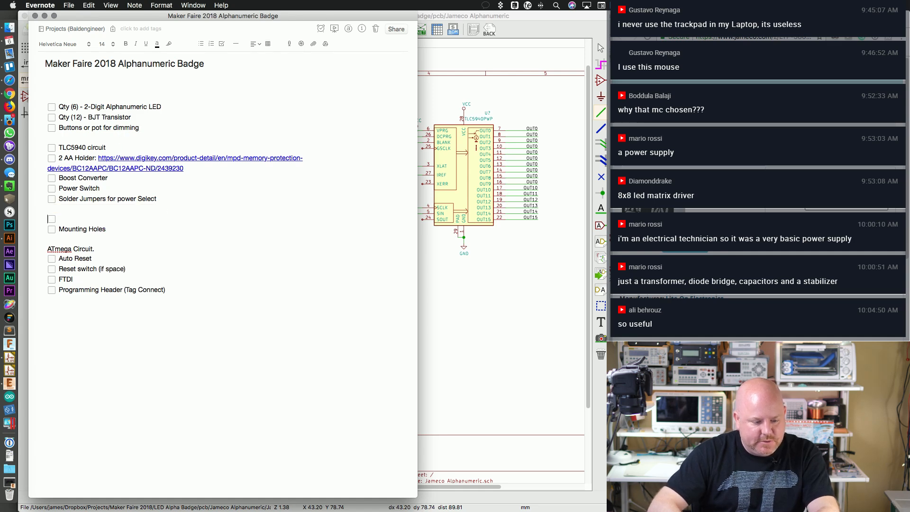
key(super+z)
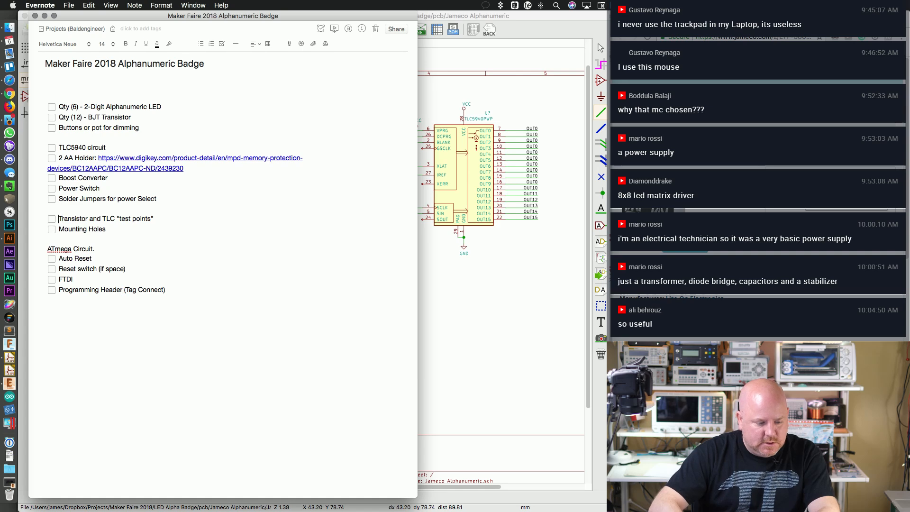
key(BackSpace)
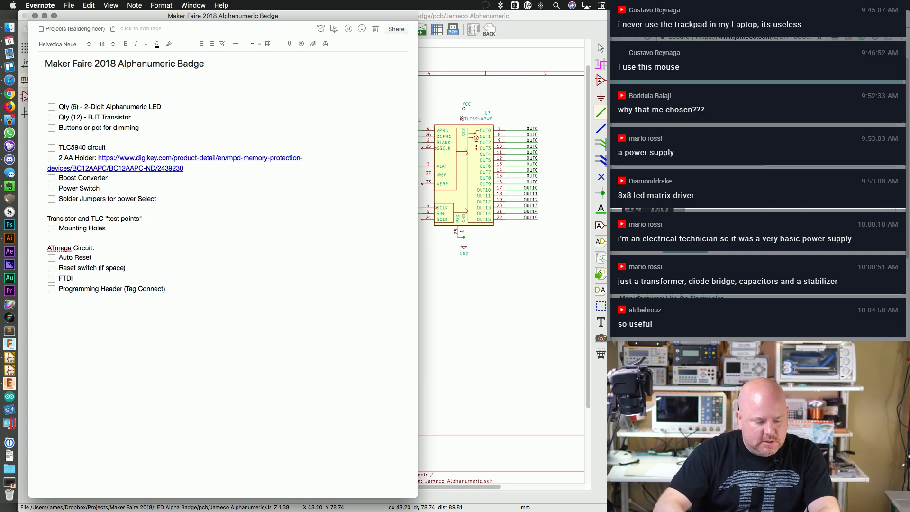
click(52, 230)
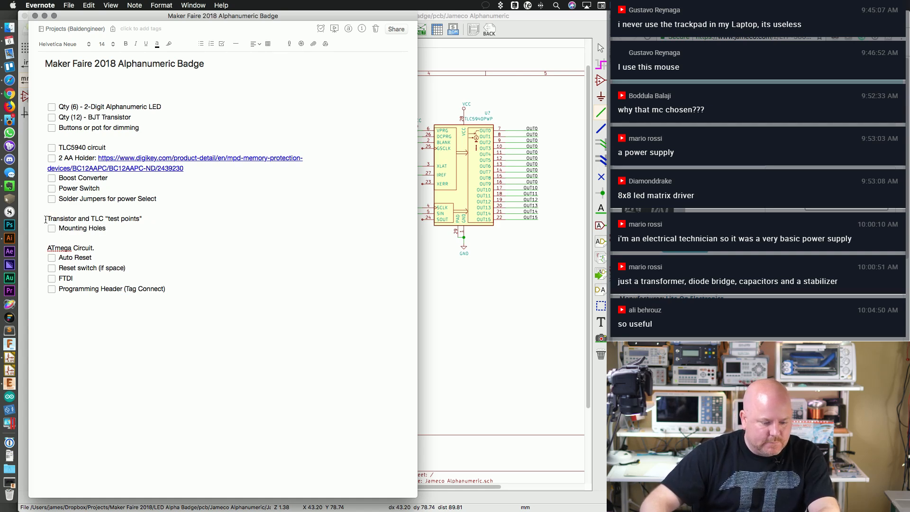
key(super+z)
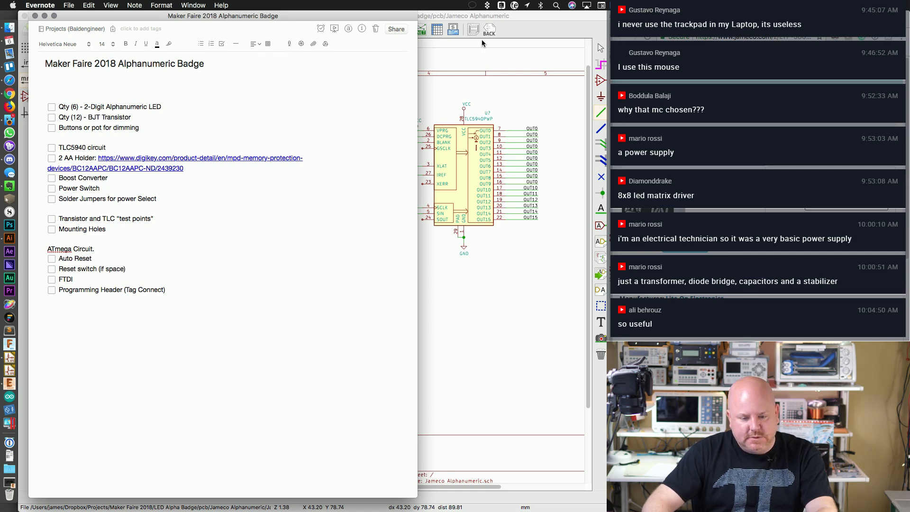
Step: Switch back to KiCad and place two SW_PUSHBUTTON symbols, one above the other, below the ATmega168A
click(483, 18)
key(a)
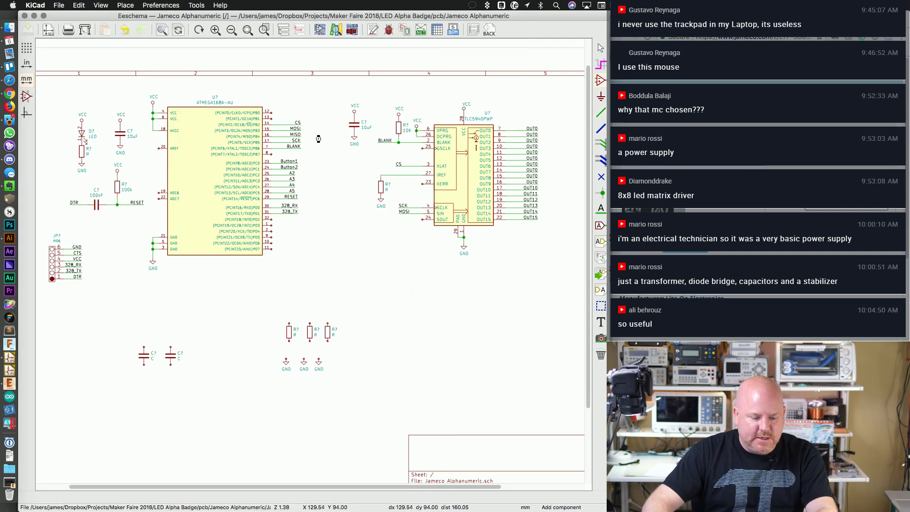
text(Push)
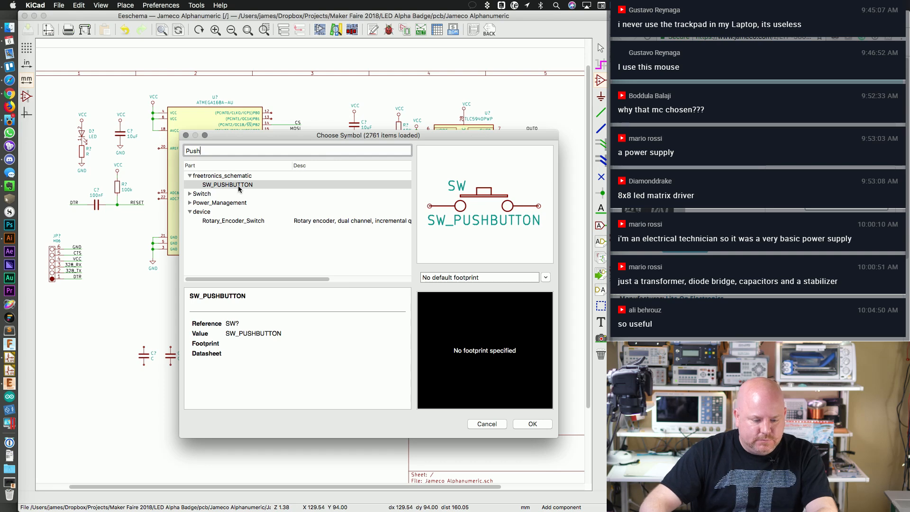
key(Return)
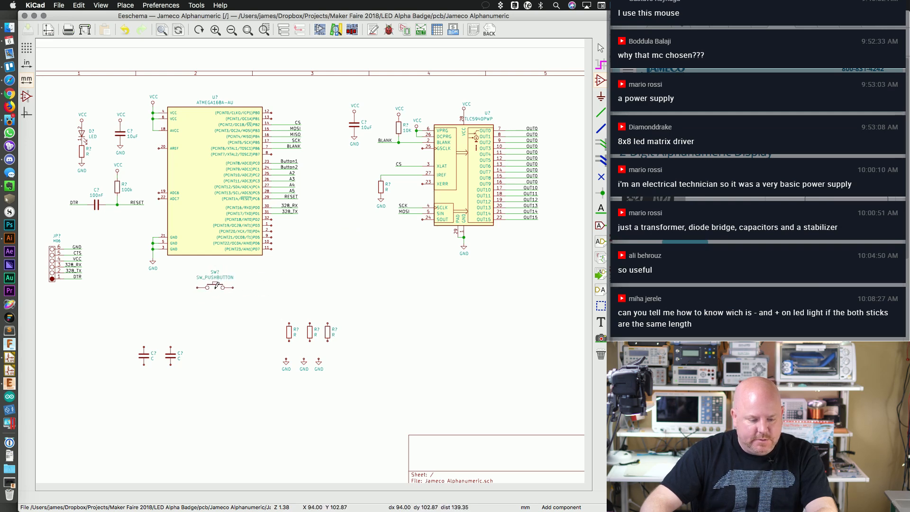
click(215, 287)
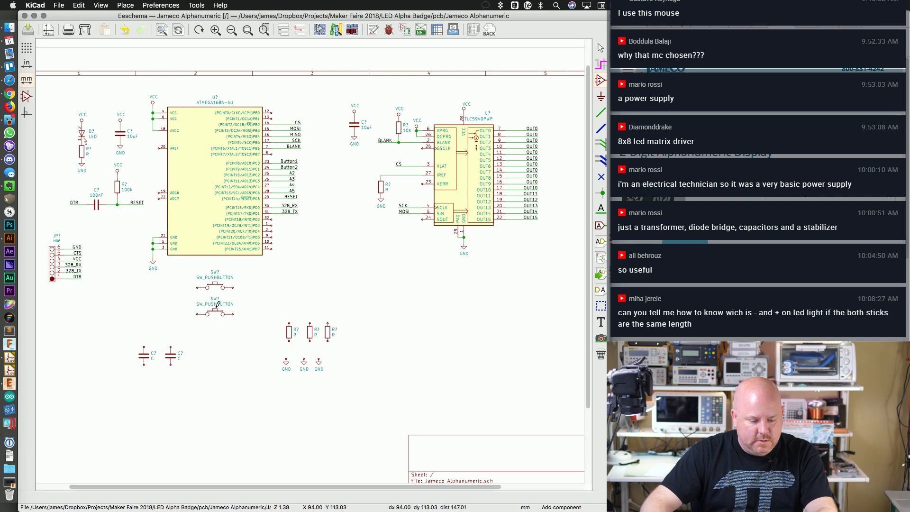
Step: Set the upper push button's value to SW1
double_click(216, 281)
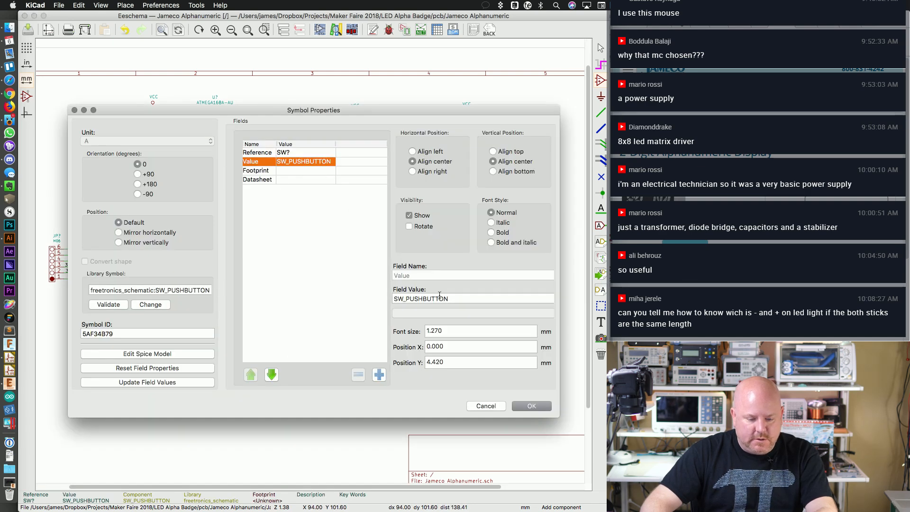
double_click(474, 298)
text(B)
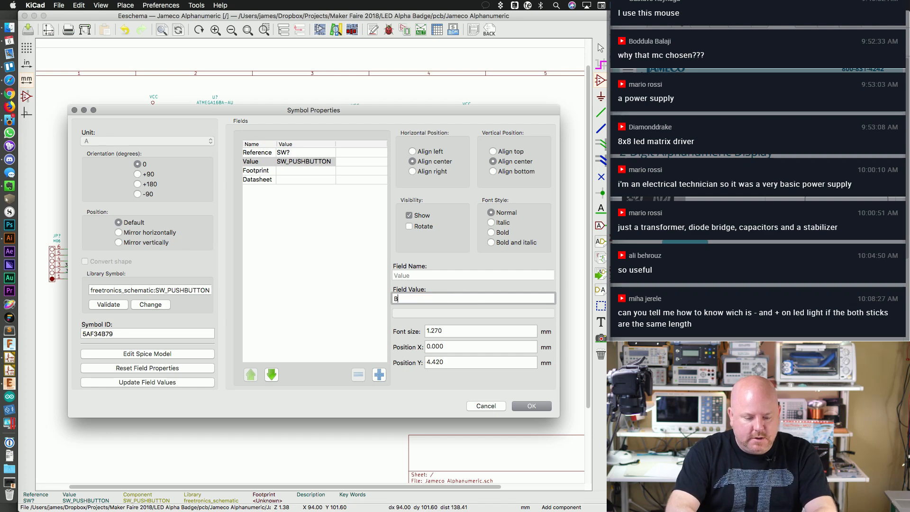
text(W1)
key(Return)
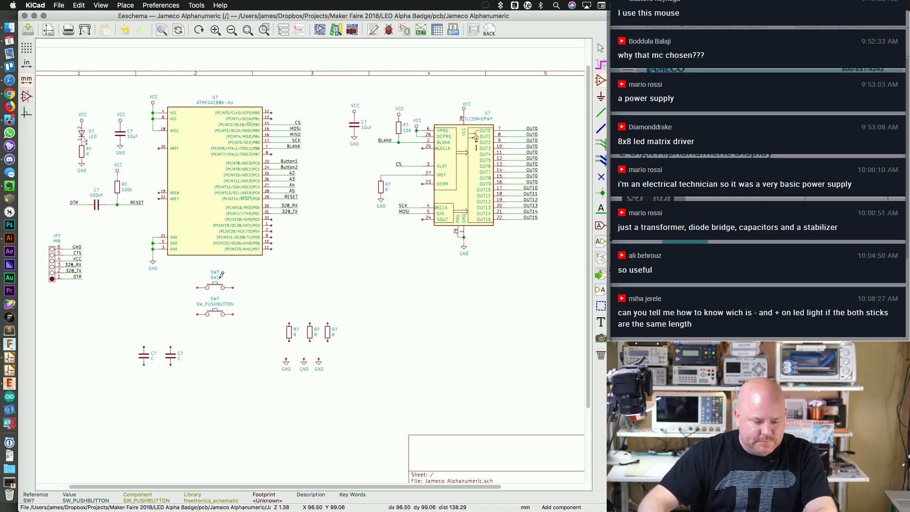
Step: Set the value of the upper push button below the ATmega168A to UP
double_click(221, 275)
text(UP)
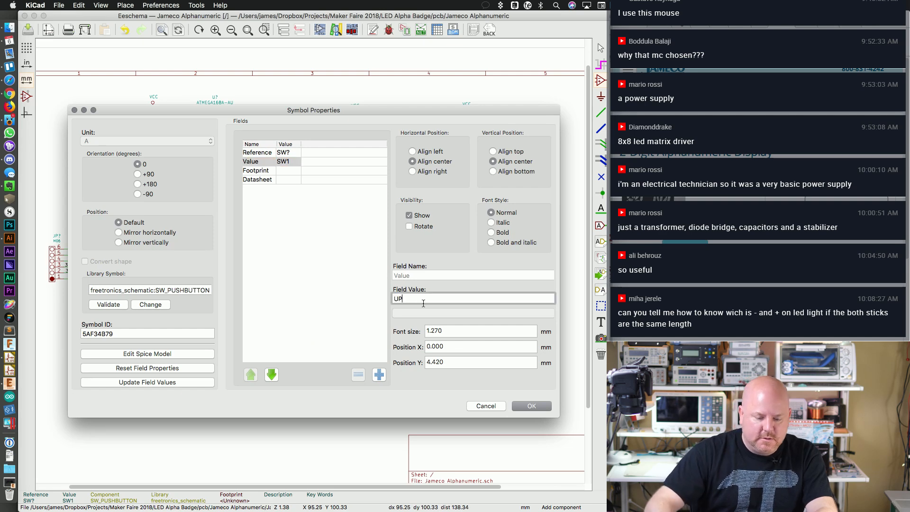
click(531, 406)
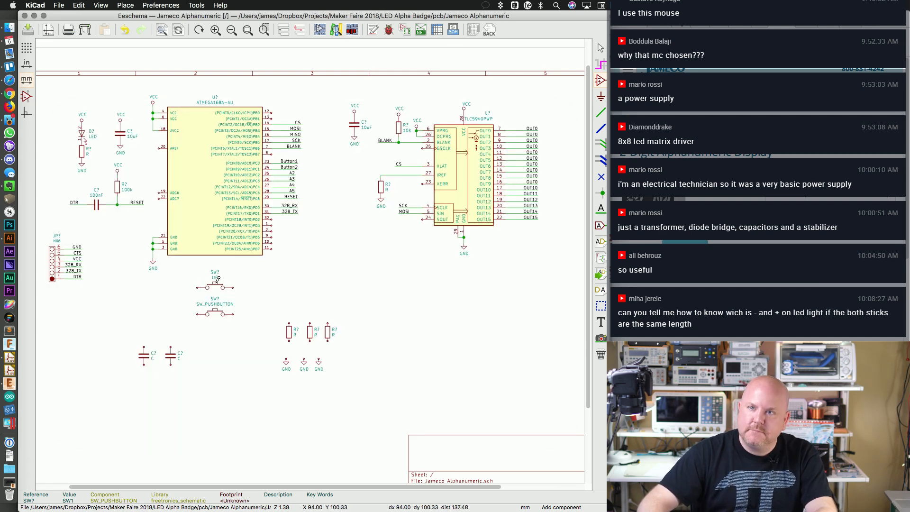
Step: Set the value of the lower push button to DOWN
double_click(213, 307)
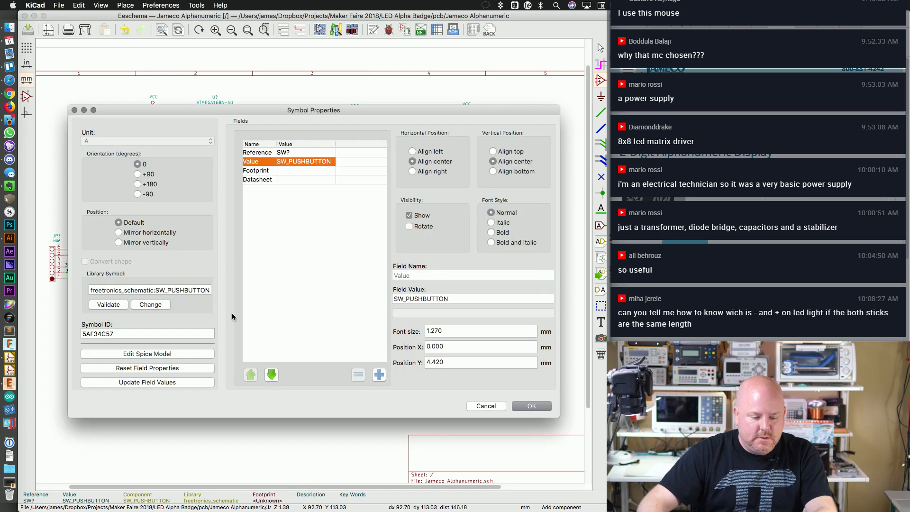
double_click(420, 298)
text(D)
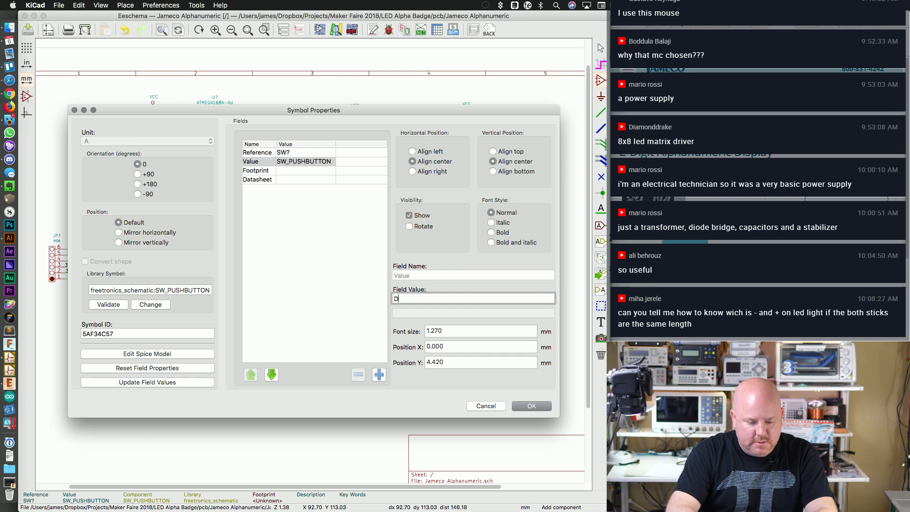
text(OWN)
key(Return)
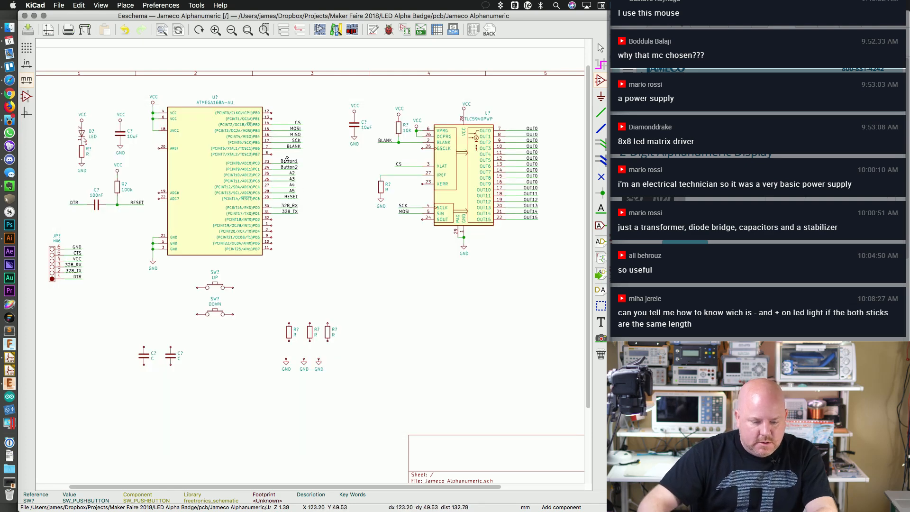
key(e)
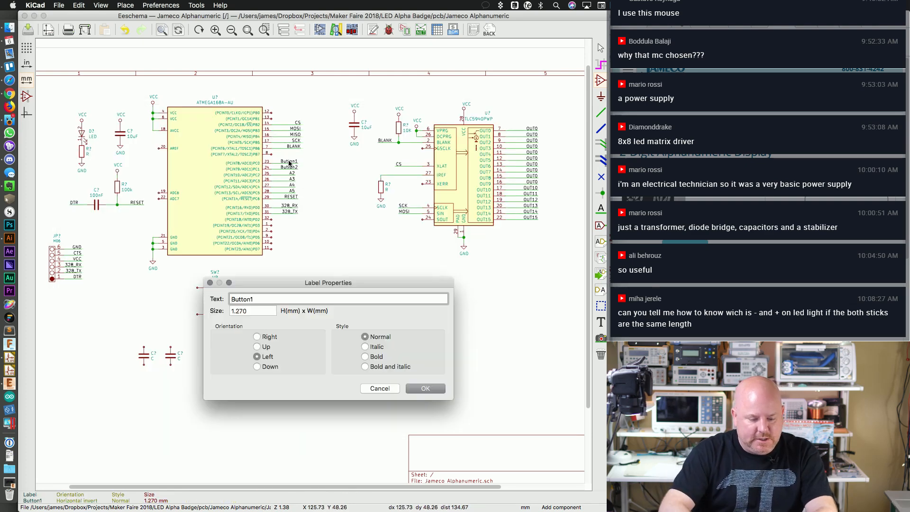
key(BackSpace)
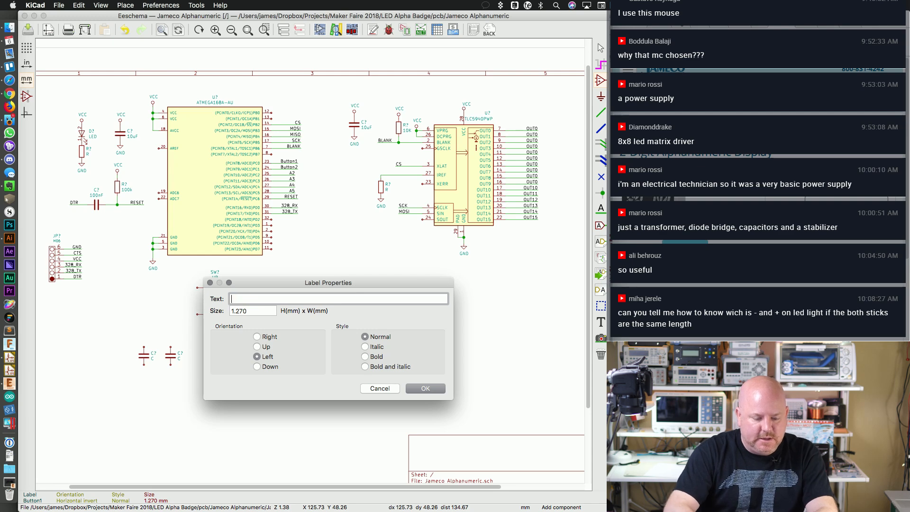
key(Escape)
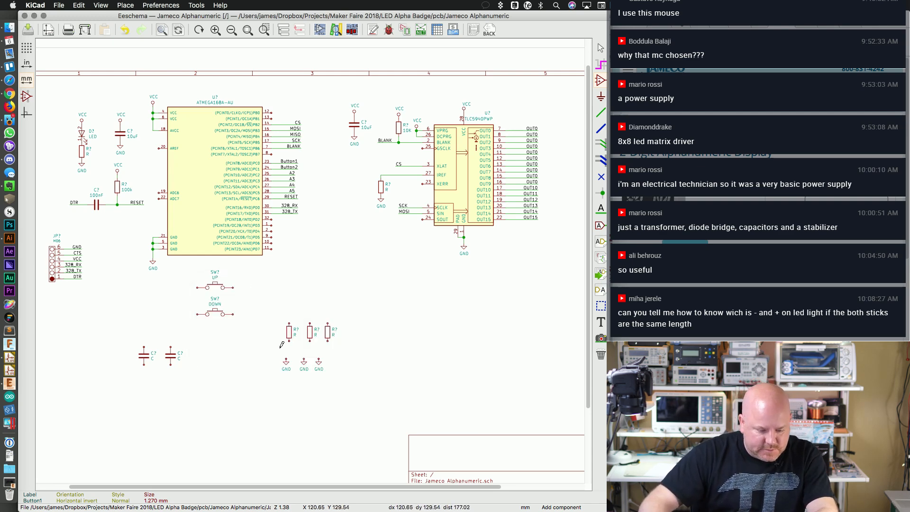
Step: Place a GND symbol beside each of the UP and DOWN push buttons and wire it to the button's right-hand pin
click(244, 314)
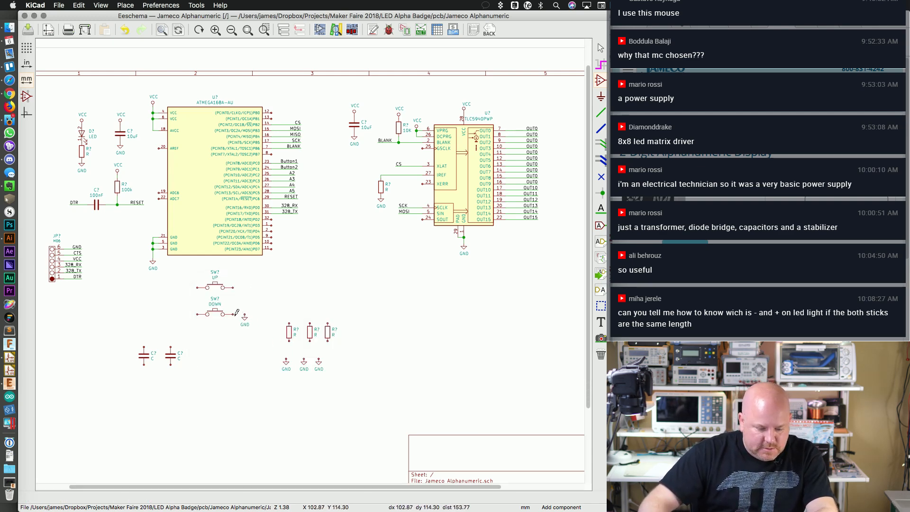
key(w)
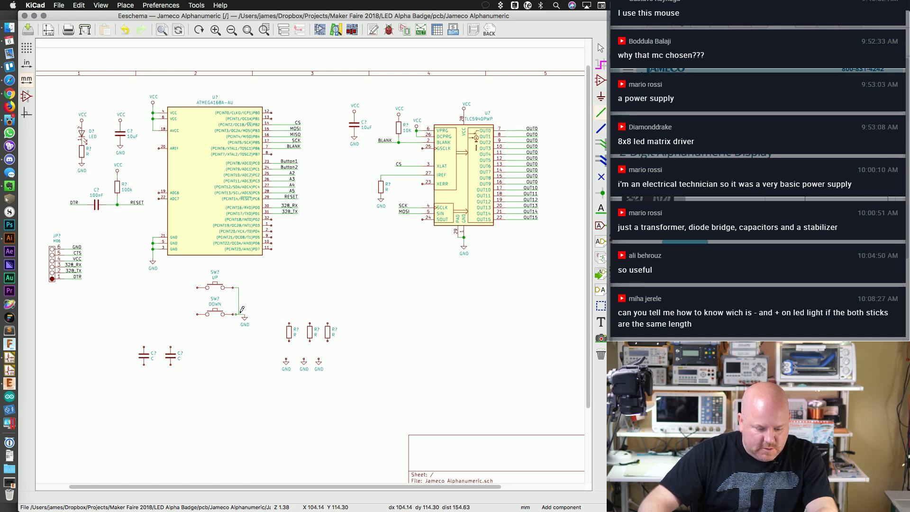
scroll(242, 310, up, 5)
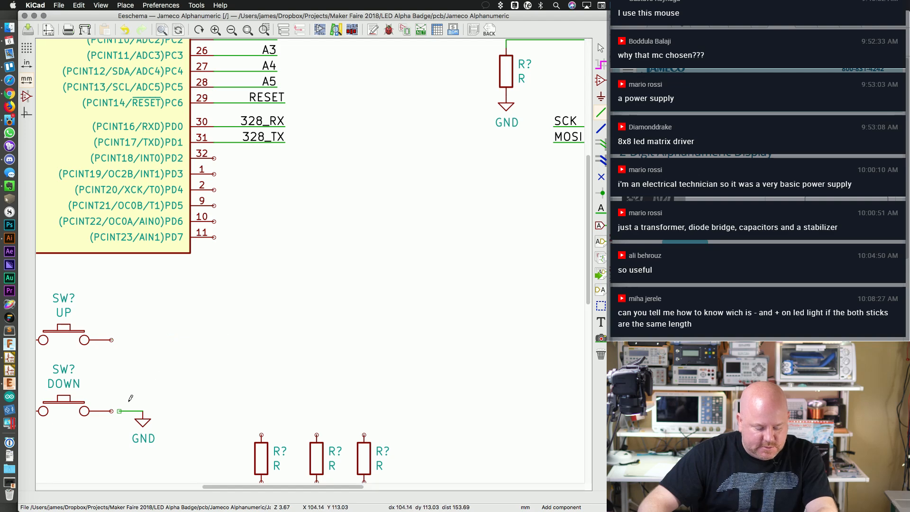
scroll(143, 398, down, 1)
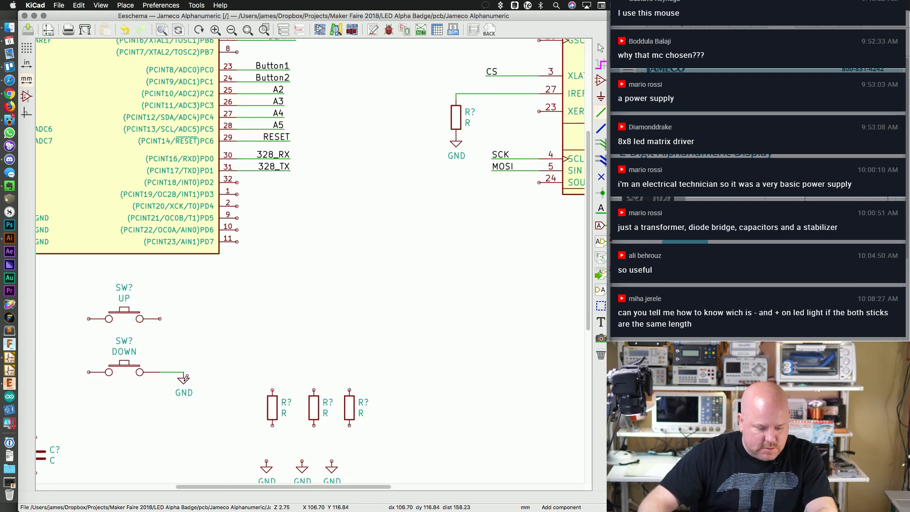
click(186, 378)
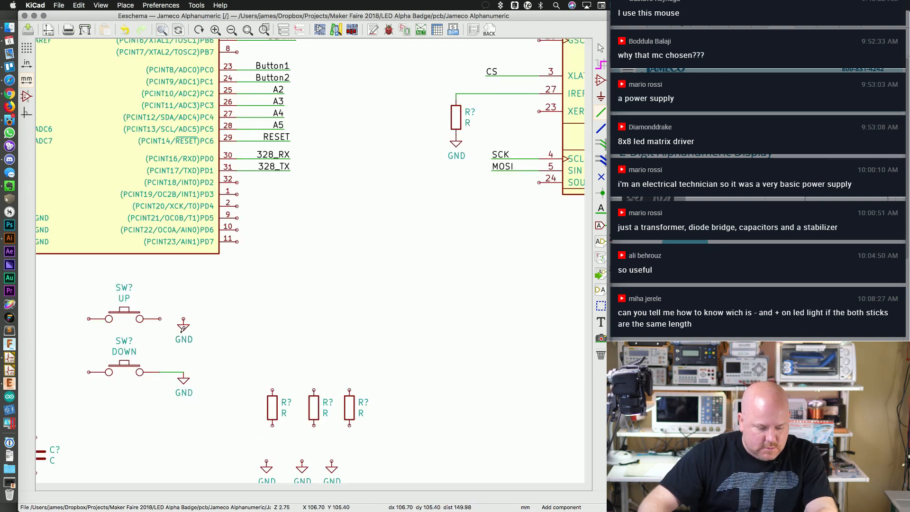
click(182, 328)
key(w)
click(183, 319)
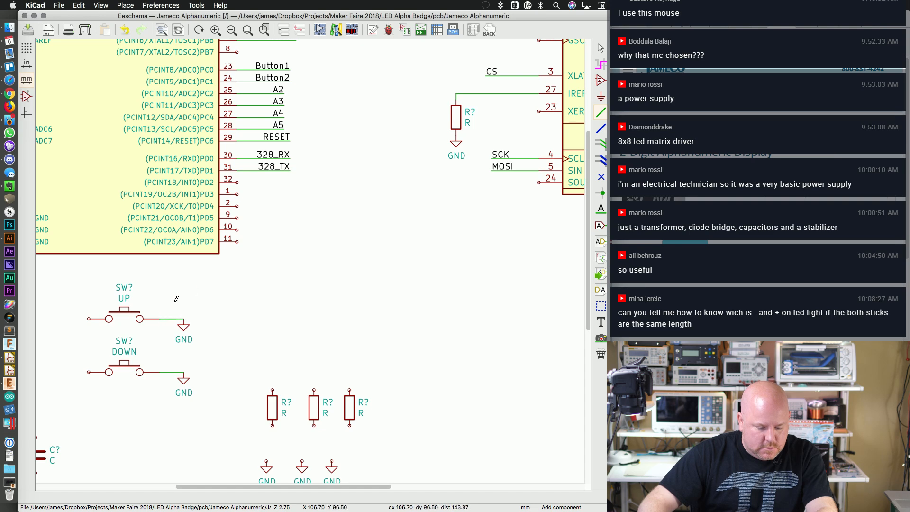
Step: Draw a wire outward from the UP button's left-hand pin and place a copy of the Button1 label on it
scroll(229, 319, left, 5)
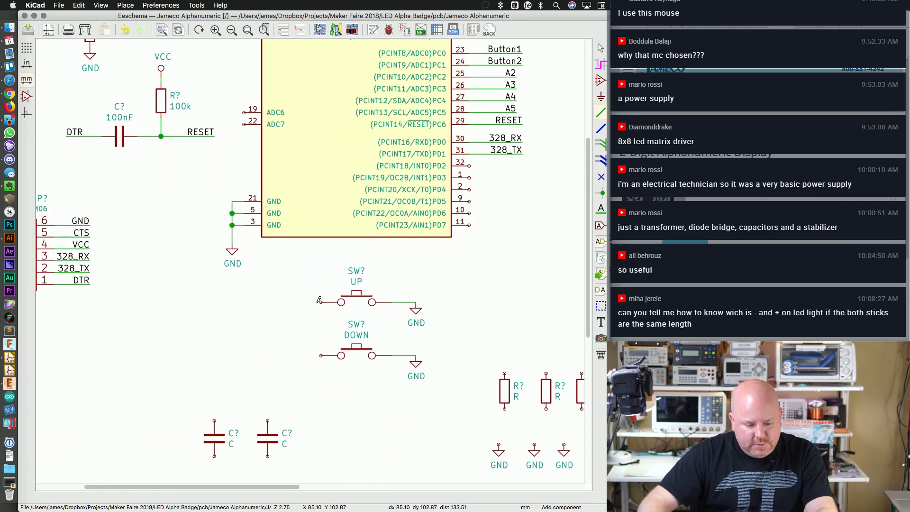
click(319, 301)
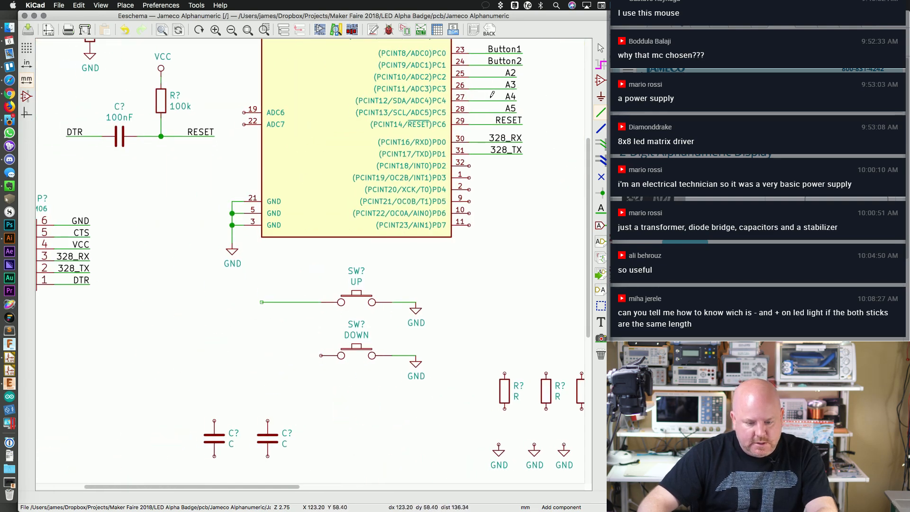
key(c)
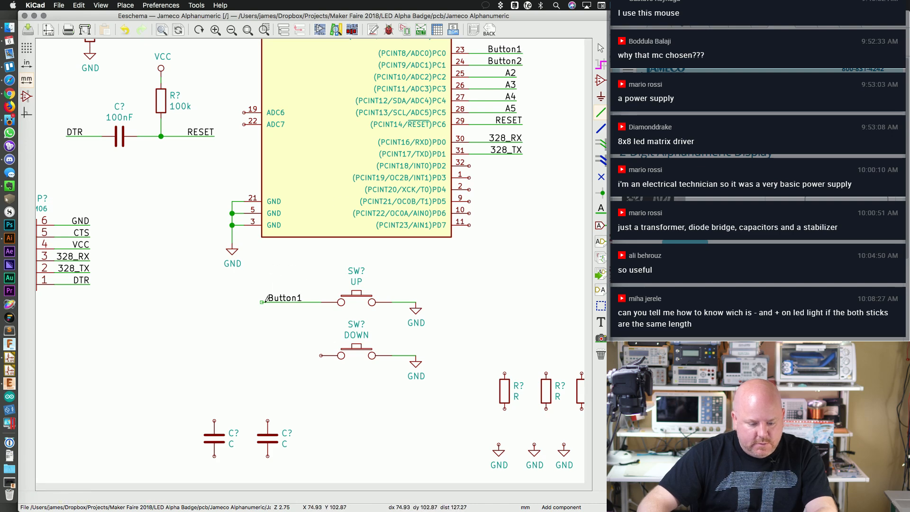
click(280, 298)
Step: Delete the UP button's overlong left-hand wire and redraw it from the pin to the start of the Button1 label
key(w)
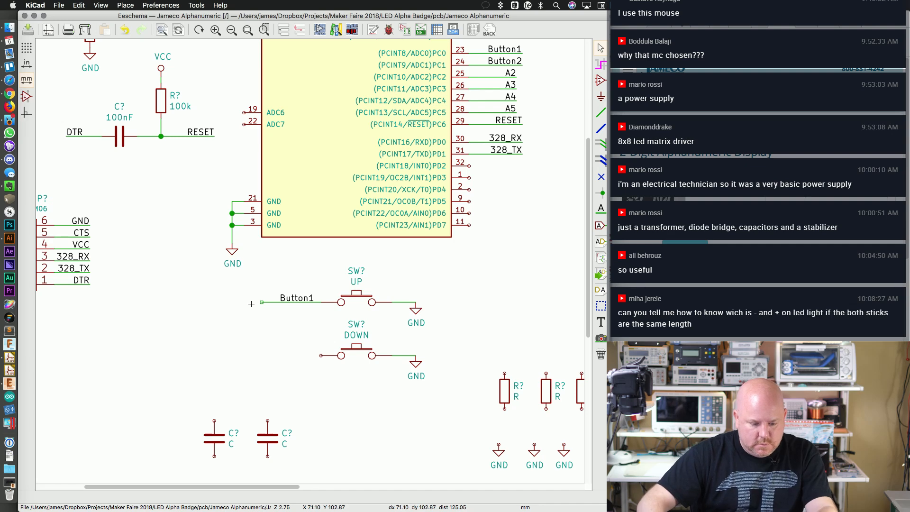
key(Delete)
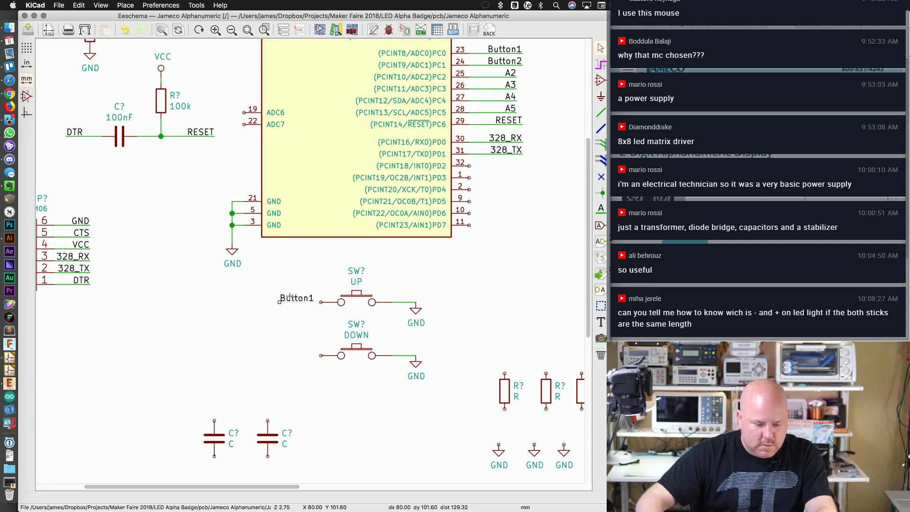
click(320, 301)
click(280, 302)
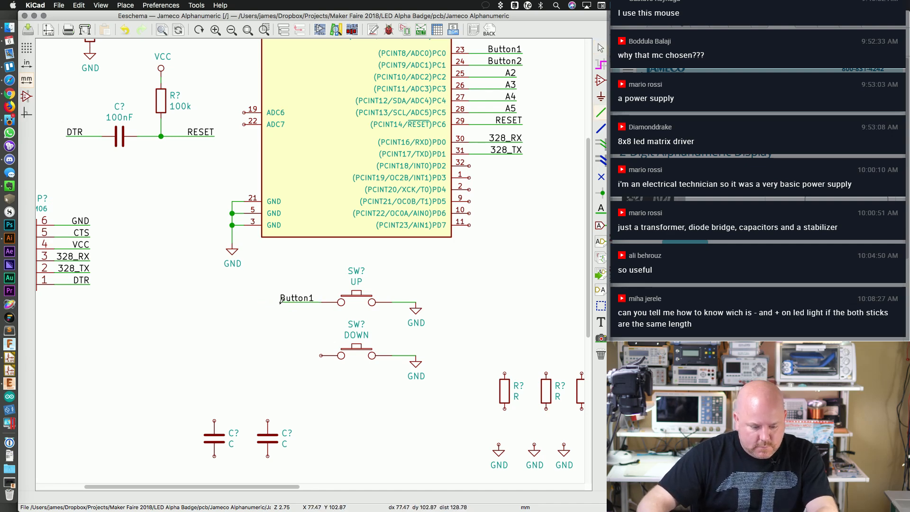
Step: Wire the DOWN button's left-hand pin outward, copy the Button1 label onto the wire end and change the copy's text to Button2
click(321, 355)
double_click(281, 355)
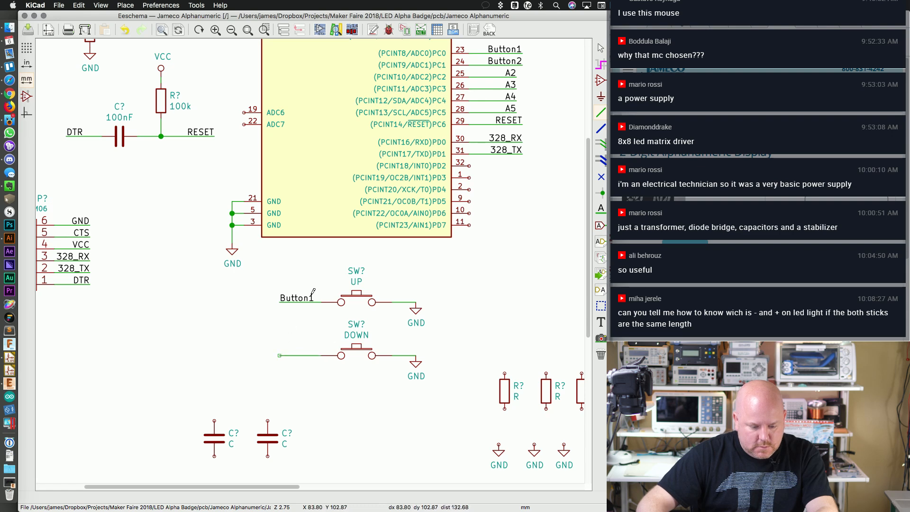
key(c)
click(279, 355)
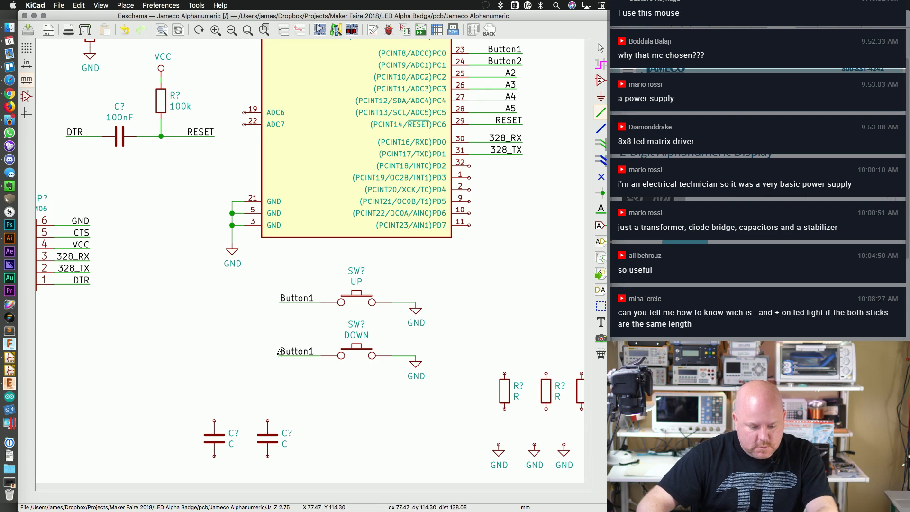
click(287, 353)
click(330, 375)
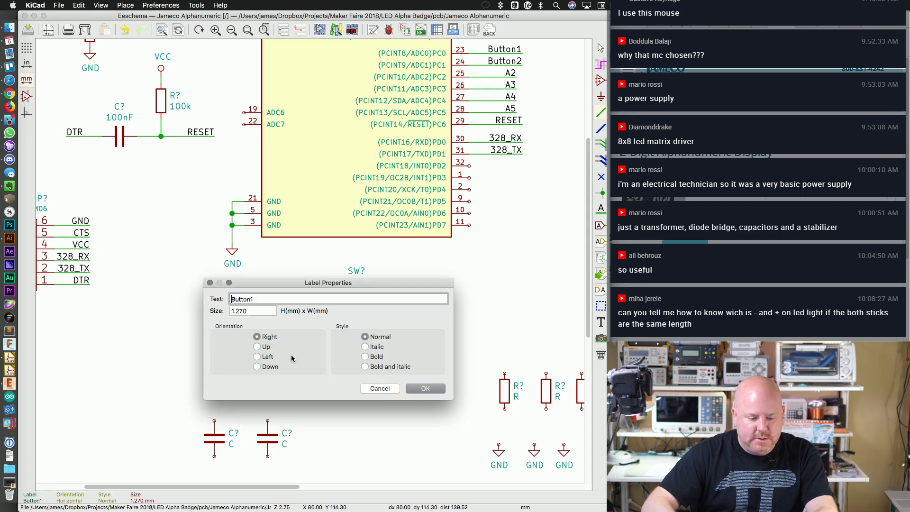
text(Button2)
key(Return)
Step: Switch to the Evernote badge checklist and tick off "TLC5940 circuit", "Buttons or pot for dimming" and "Auto Reset"
key(super+Tab)
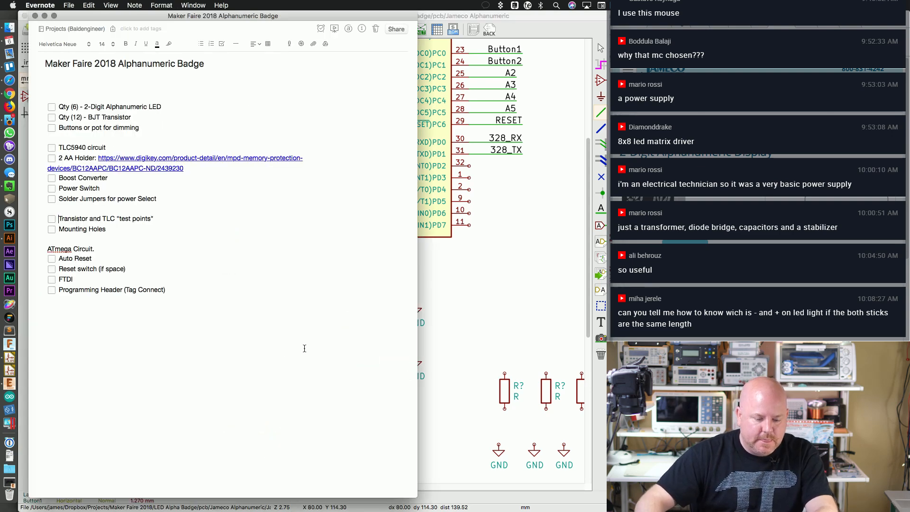
click(52, 147)
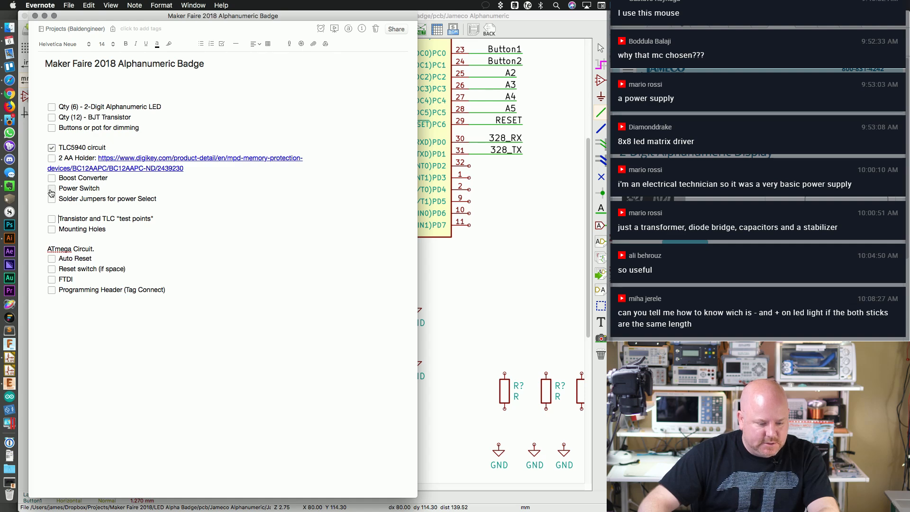
click(51, 128)
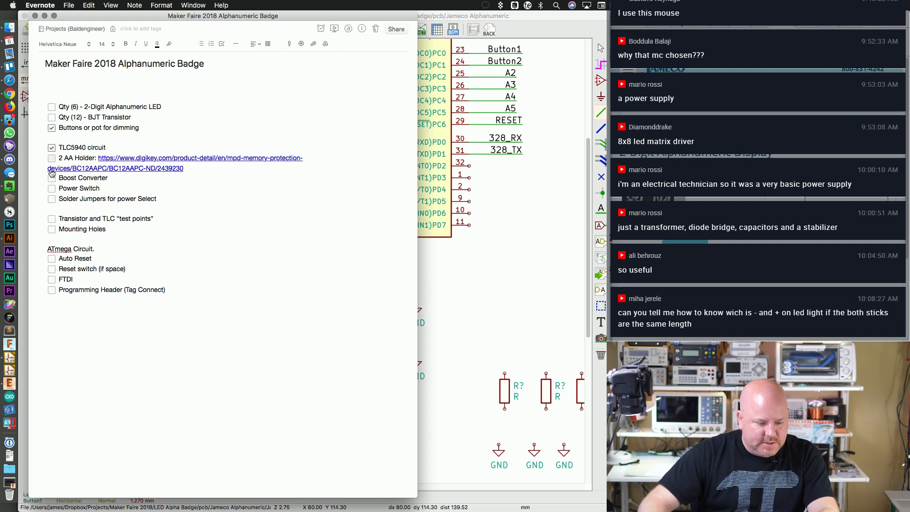
click(52, 259)
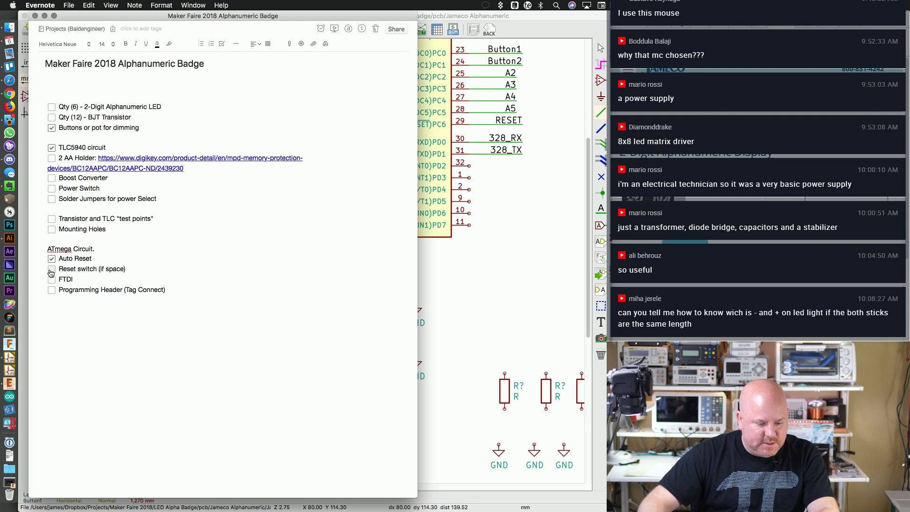
Step: Switch back to KiCad and place a copy of the UP push button to the left of the Button1 label
click(505, 14)
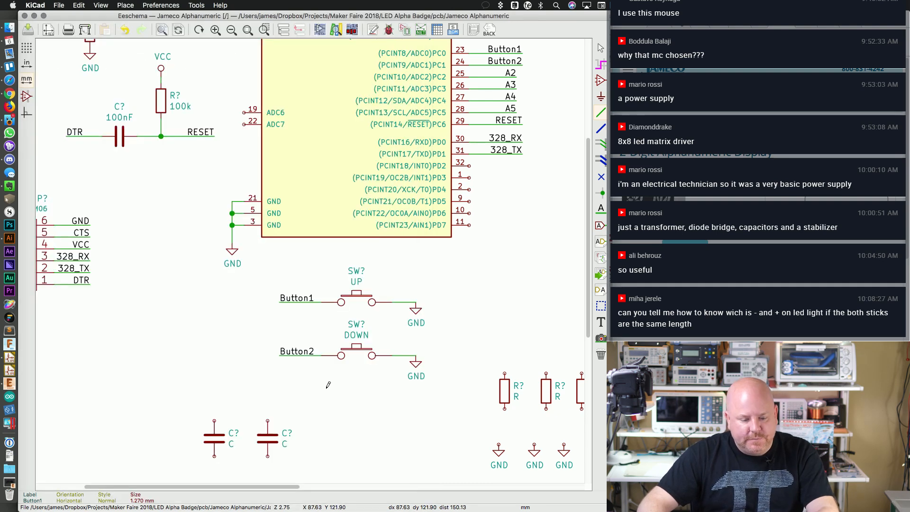
key(c)
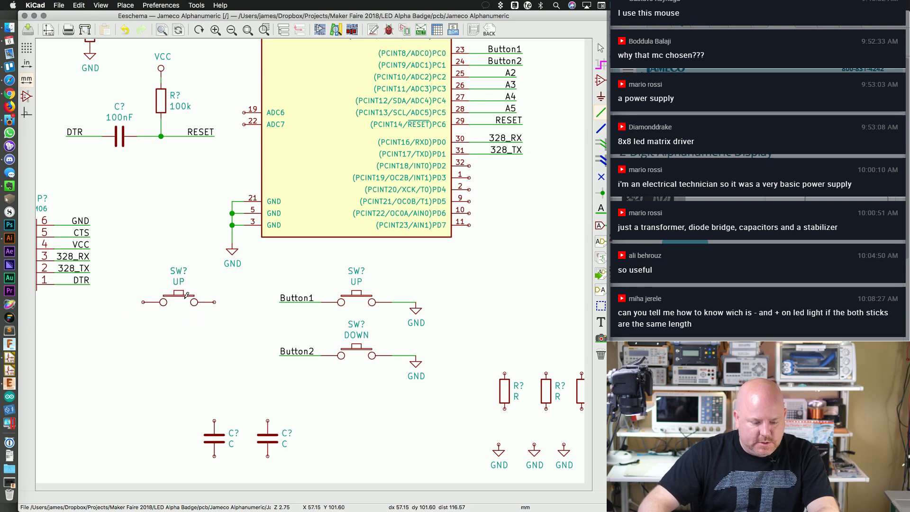
click(186, 295)
Step: Ground the right-hand pin of the copied push button, wire its left-hand pin outward and place a copy of the RESET label on that wire
key(c)
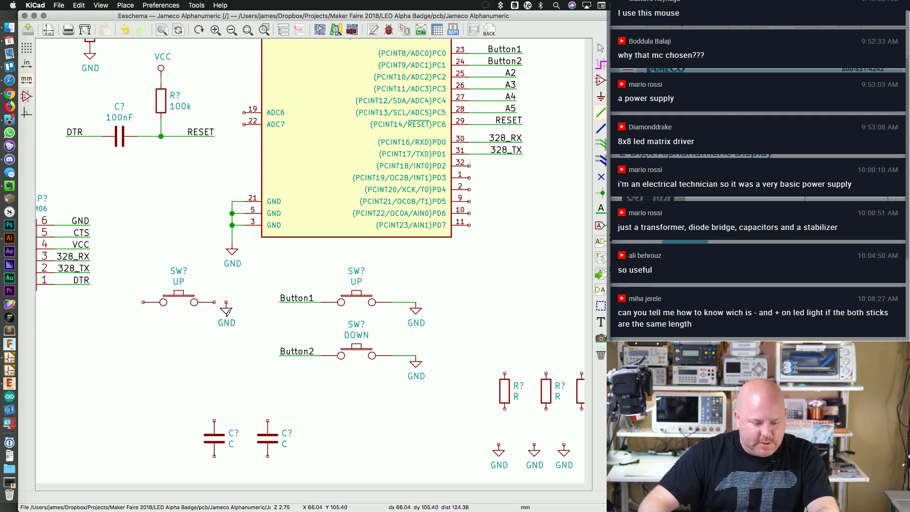
click(227, 310)
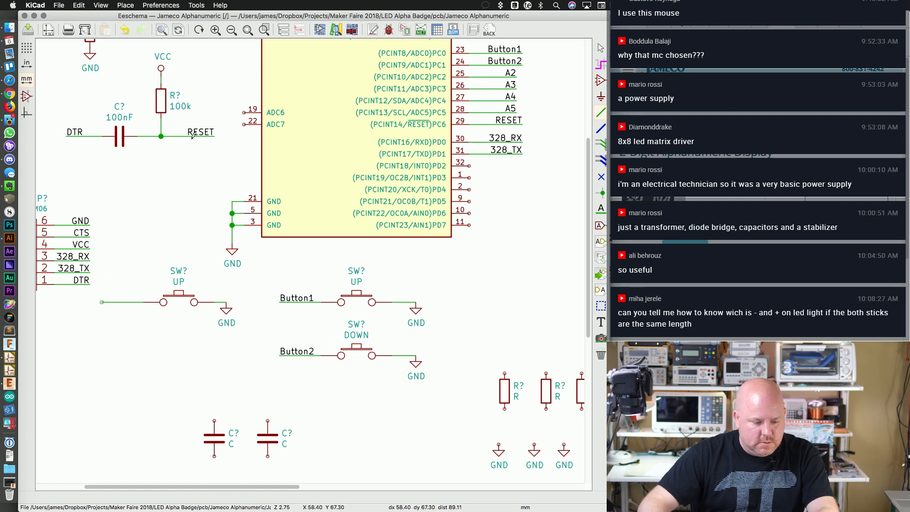
key(c)
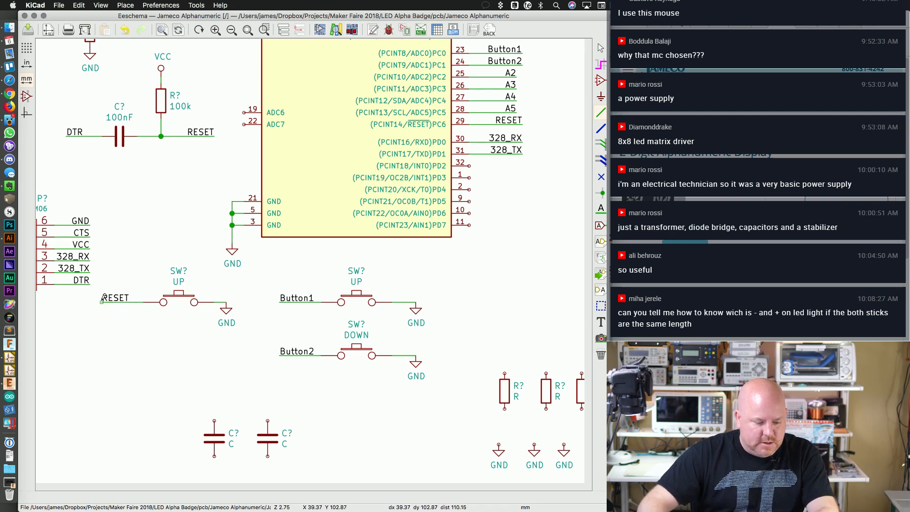
click(116, 297)
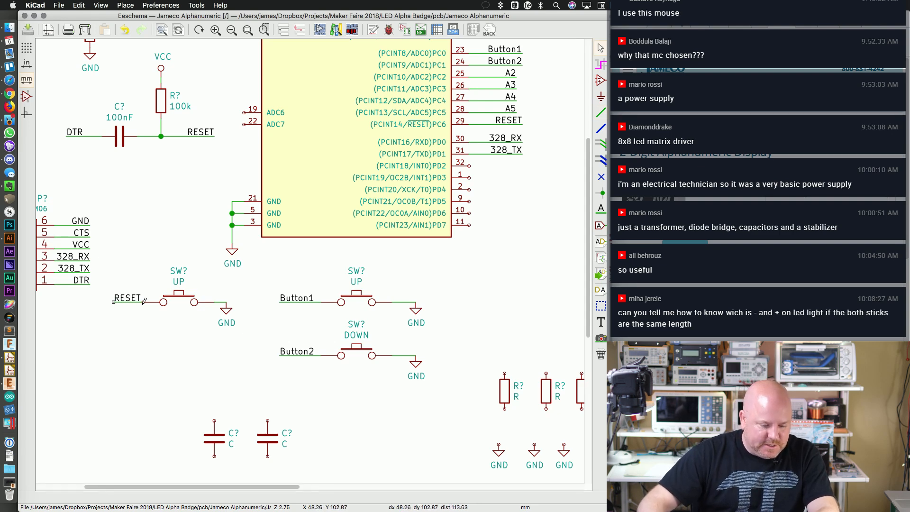
Step: Move the RESET button circuit beneath the DTR auto-reset circuit and reposition the six-pin M06 header with its labels below the button
shift+drag(243, 336, 115, 265)
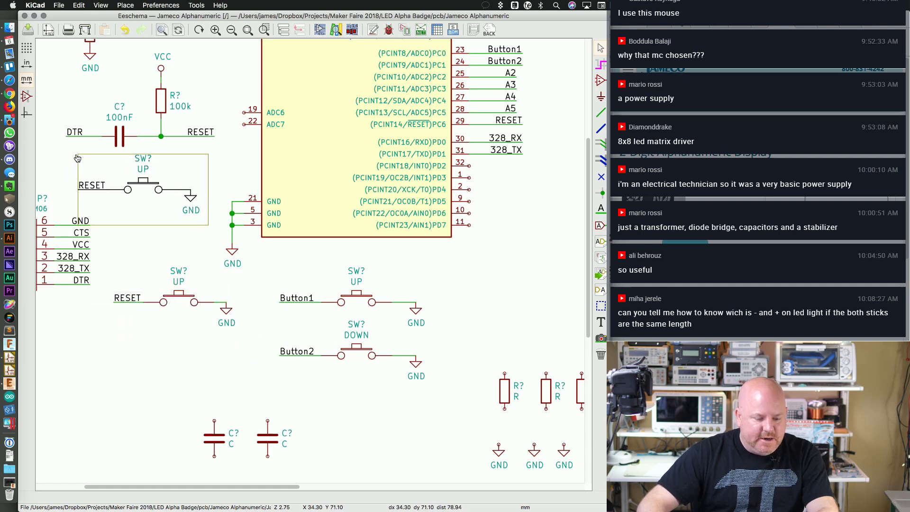
click(74, 157)
scroll(151, 280, down, 1)
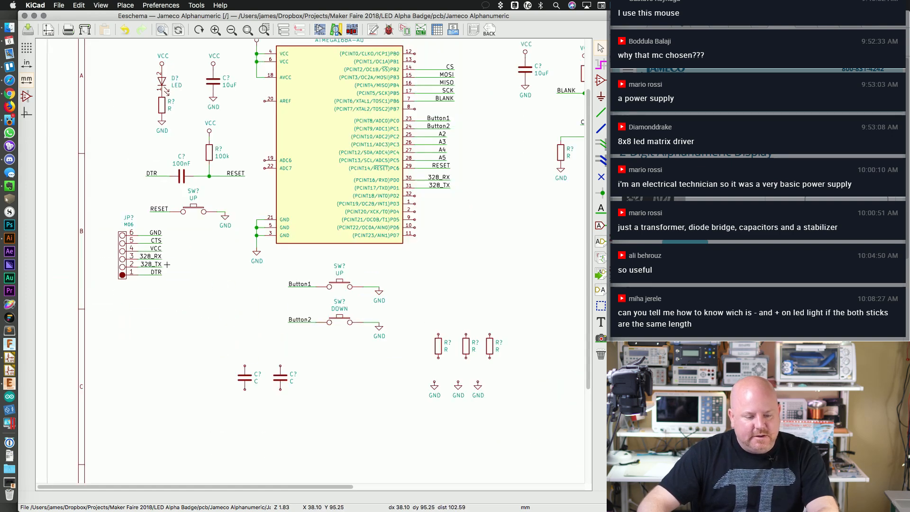
mouse_move(101, 214)
shift+mouse_down()
mouse_move(176, 284)
mouse_move(169, 291)
shift+mouse_up()
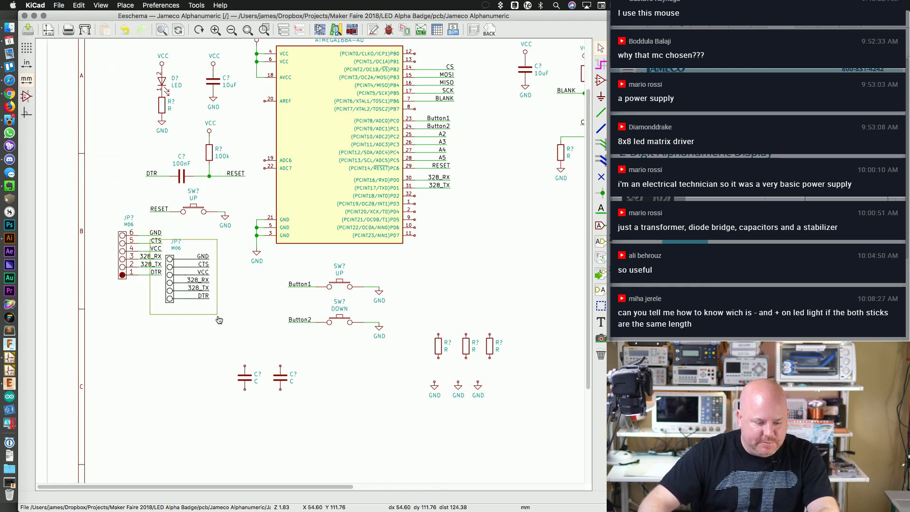
click(218, 316)
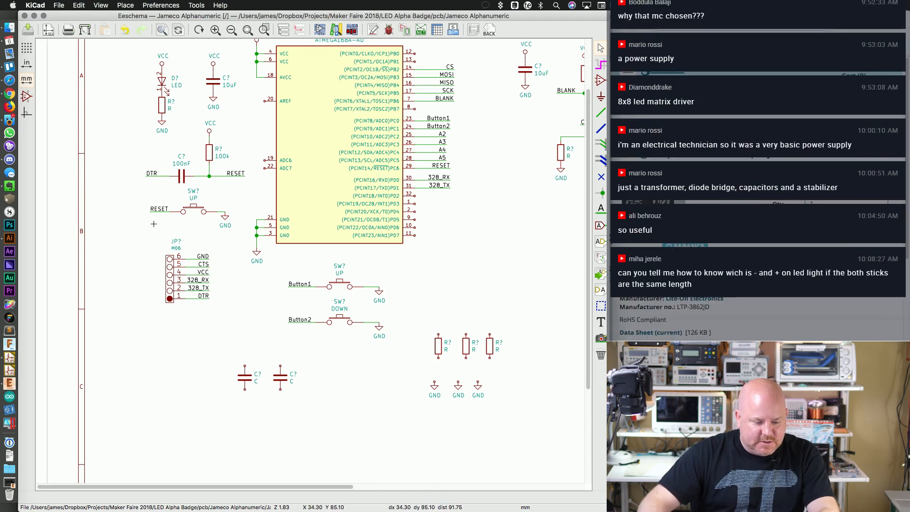
drag(153, 223, 221, 315)
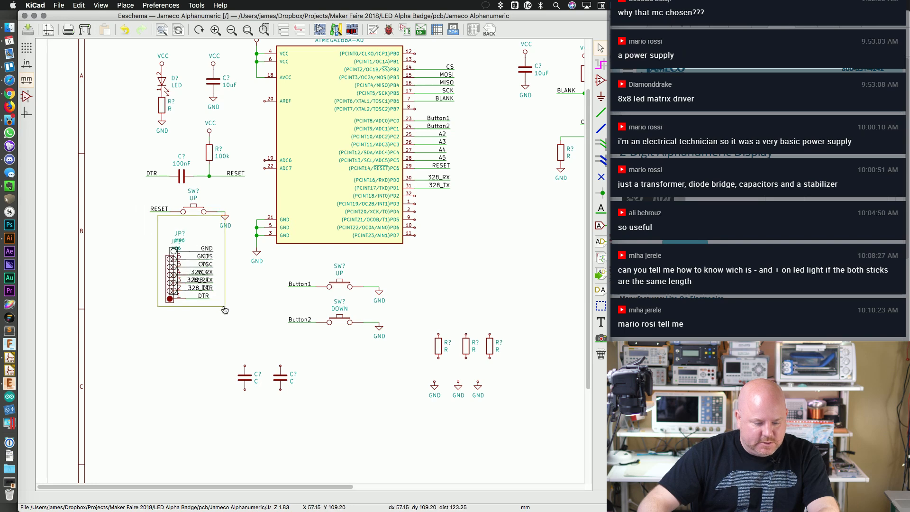
click(225, 310)
Step: Shift the auto-reset circuit, RESET button and header together down and left, and put the displaced GND symbol back under the LED resistor
drag(245, 122, 141, 301)
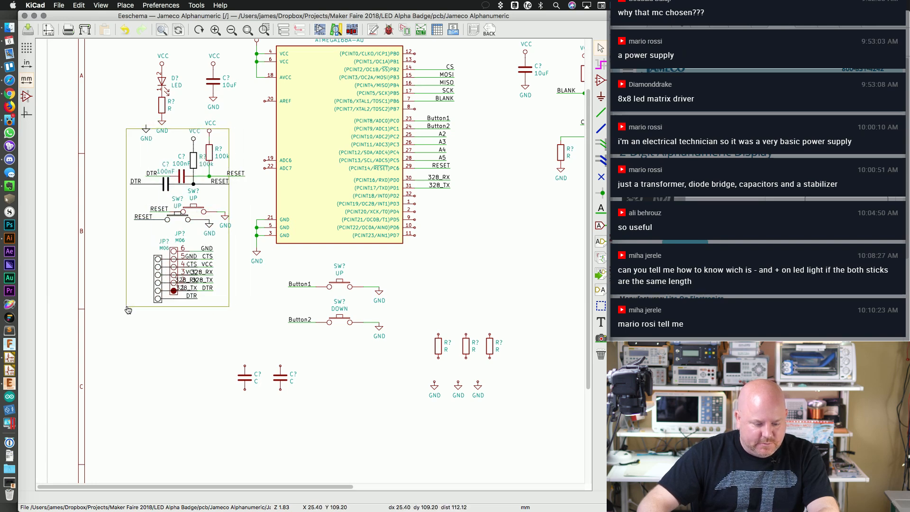
click(126, 309)
key(m)
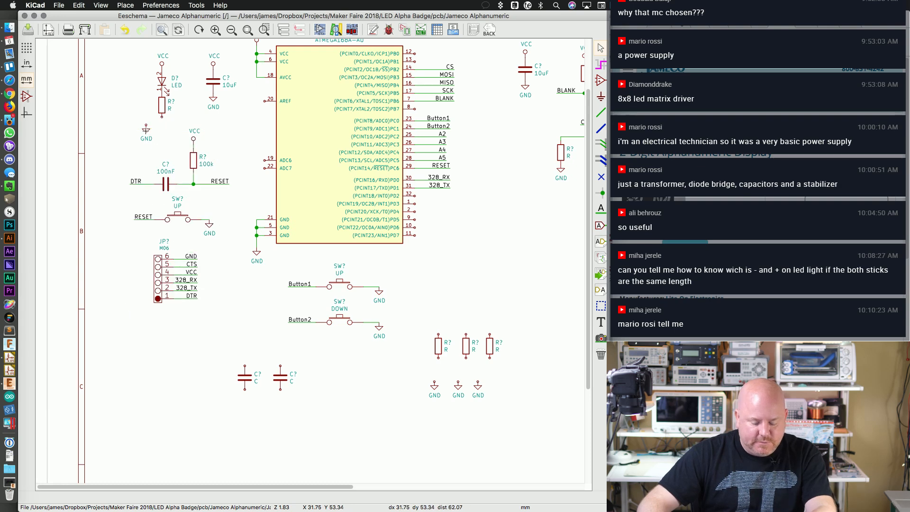
click(163, 125)
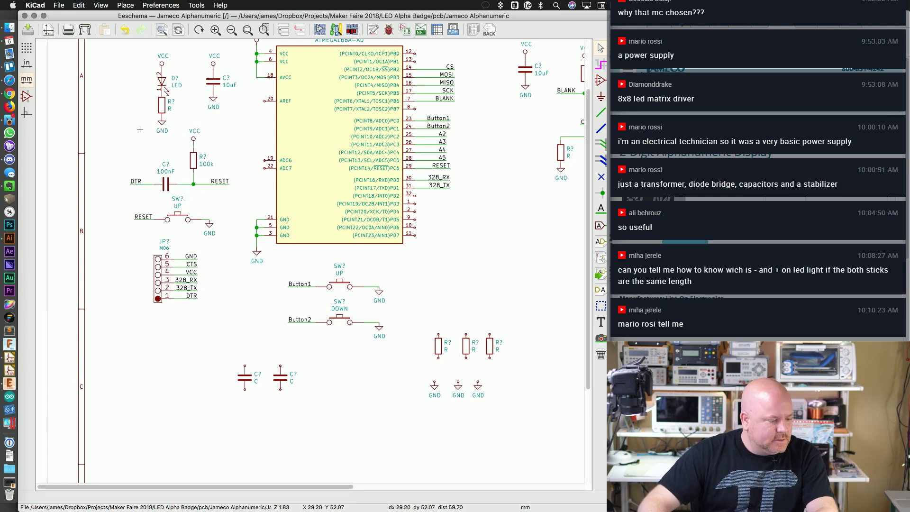
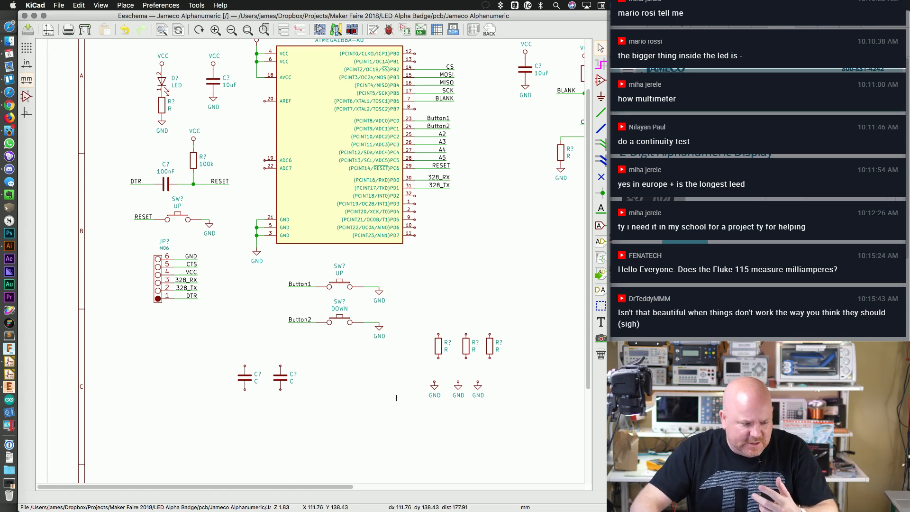
Step: Switch to the Evernote badge checklist and remove the checkbox from the empty item above "2 AA Holder"
scroll(374, 325, down, 1)
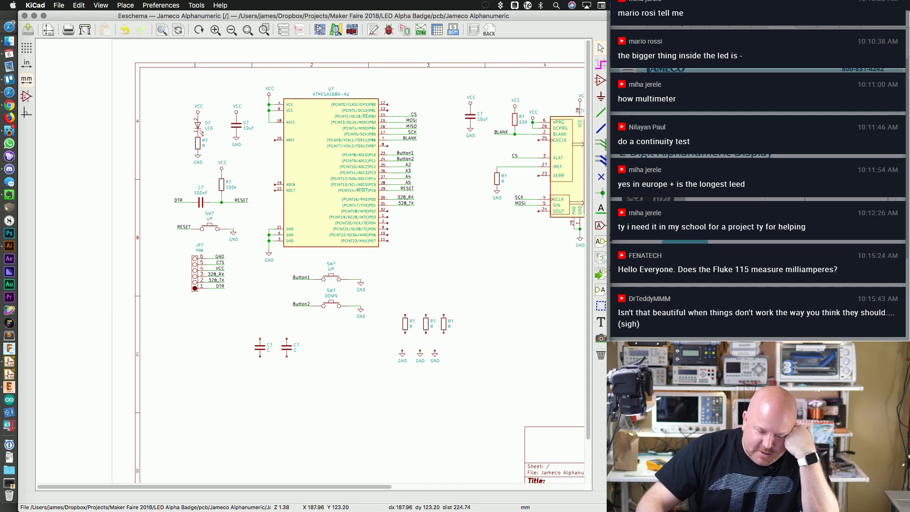
drag(376, 487, 436, 492)
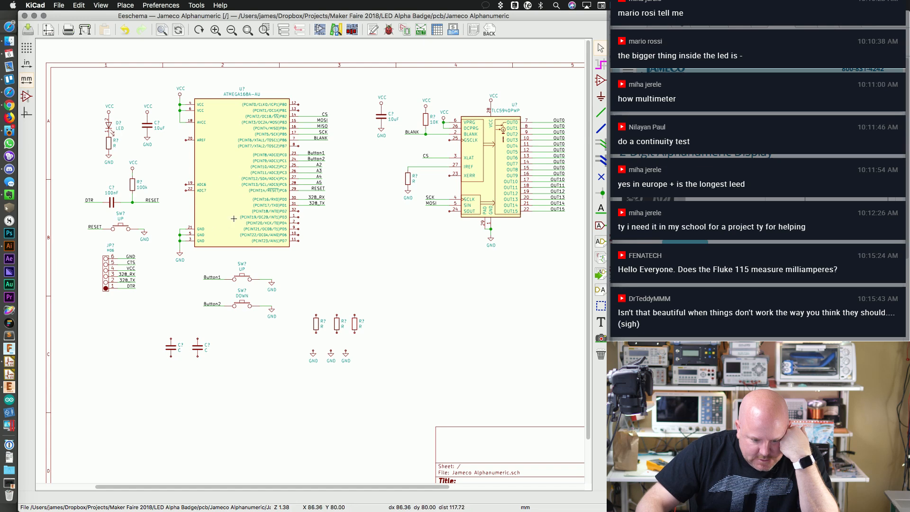
key(super+Tab)
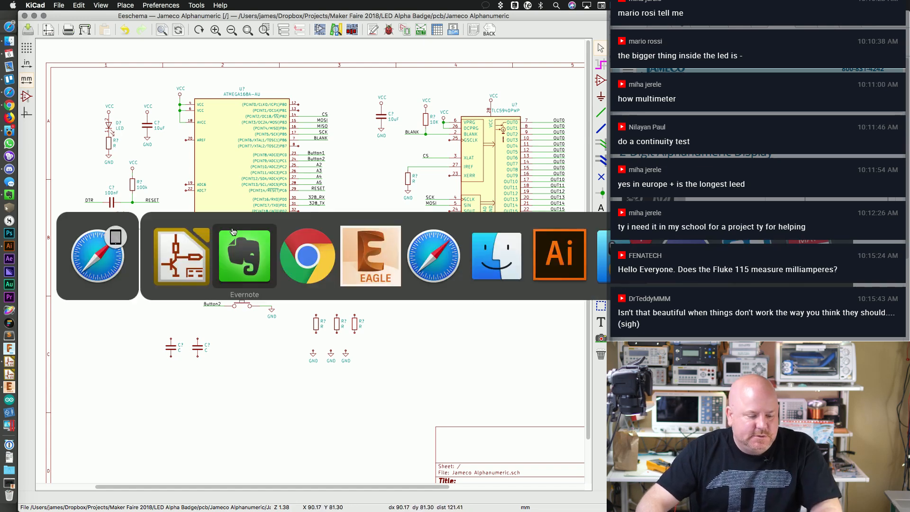
key(super+Tab)
click(246, 255)
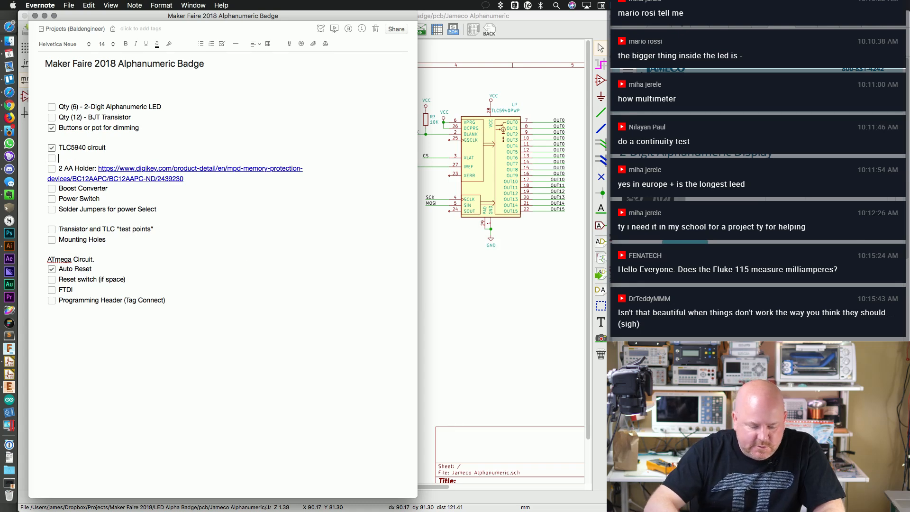
key(Return)
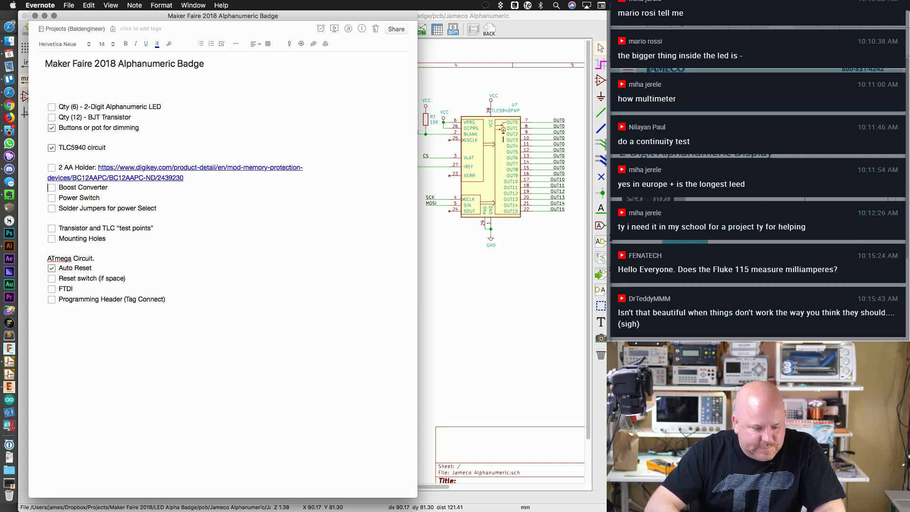
Step: Switch back to KiCad and place a Battery_Cell symbol below the six-pin header, to the left of the two loose capacitors
click(448, 288)
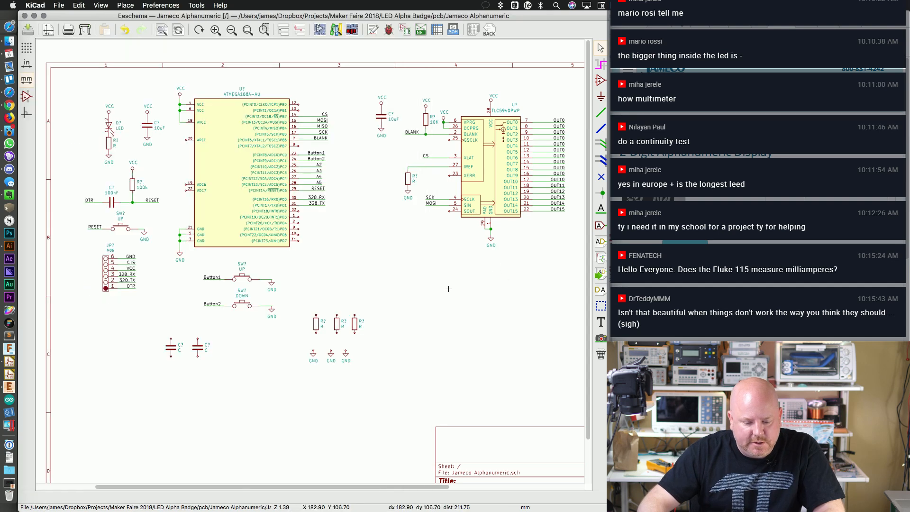
key(a)
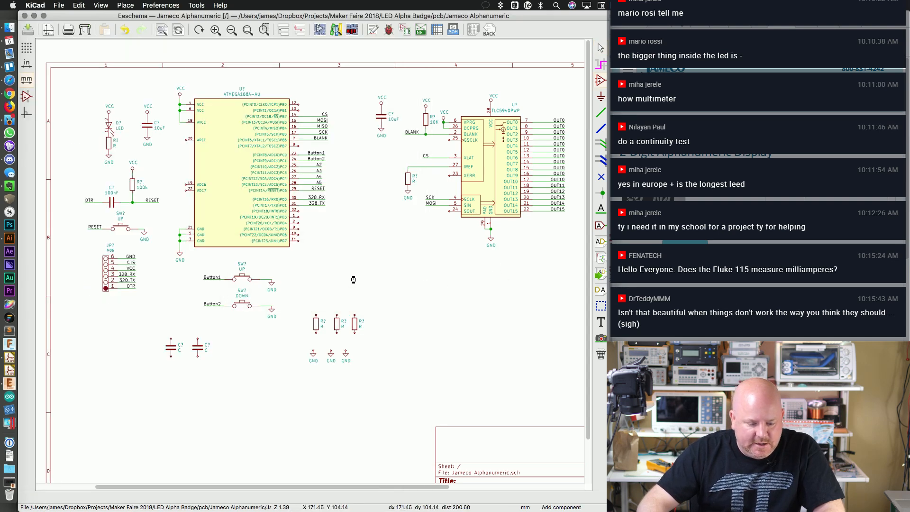
click(354, 280)
text(Bat)
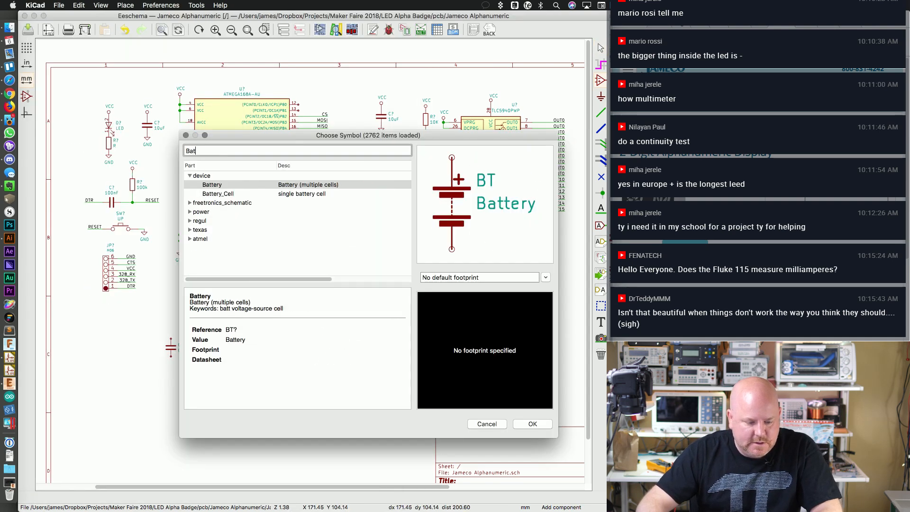
text(t)
click(218, 194)
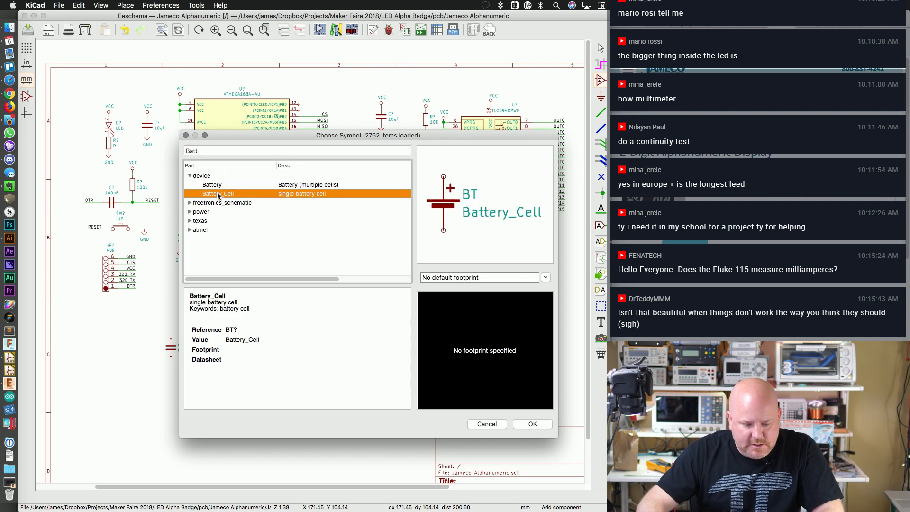
key(Return)
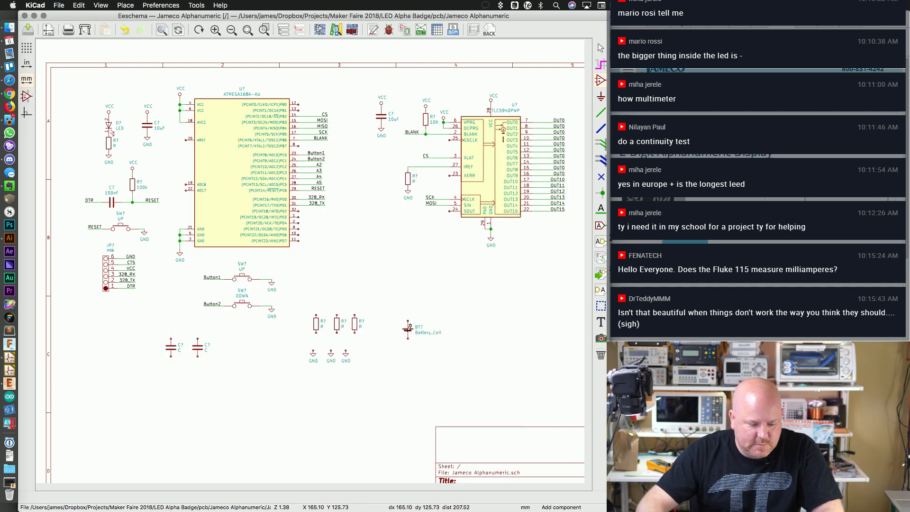
click(81, 342)
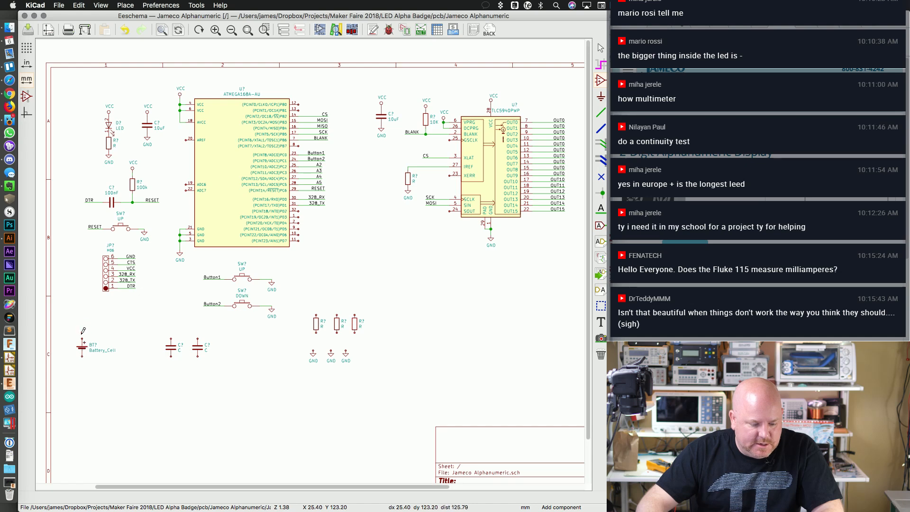
Step: Draw short vertical wires outward from the battery's positive and negative pins
key(w)
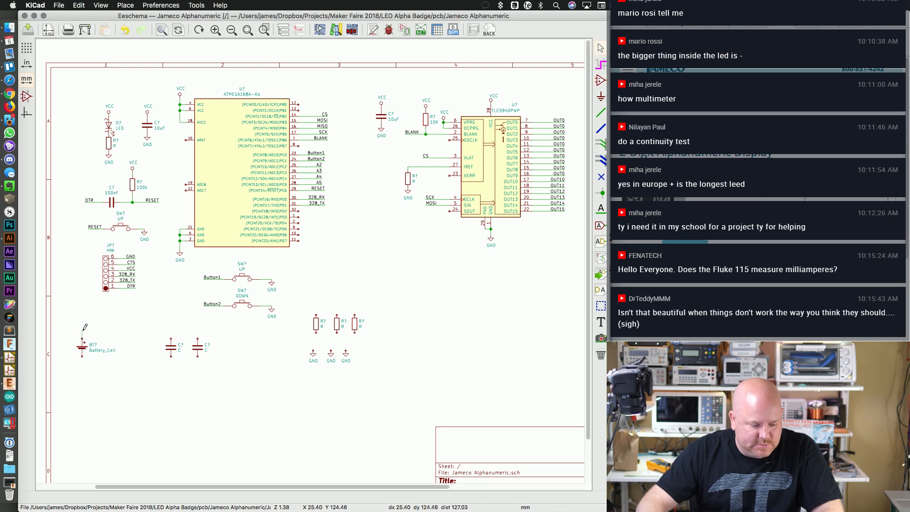
click(83, 330)
double_click(82, 368)
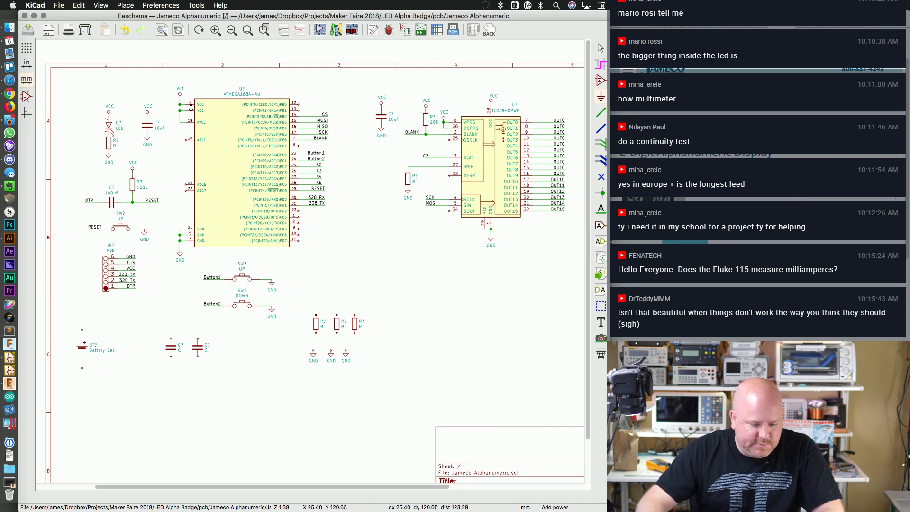
Step: Add a +BATT power symbol at the end of the battery's upper wire
click(205, 68)
text(RA)
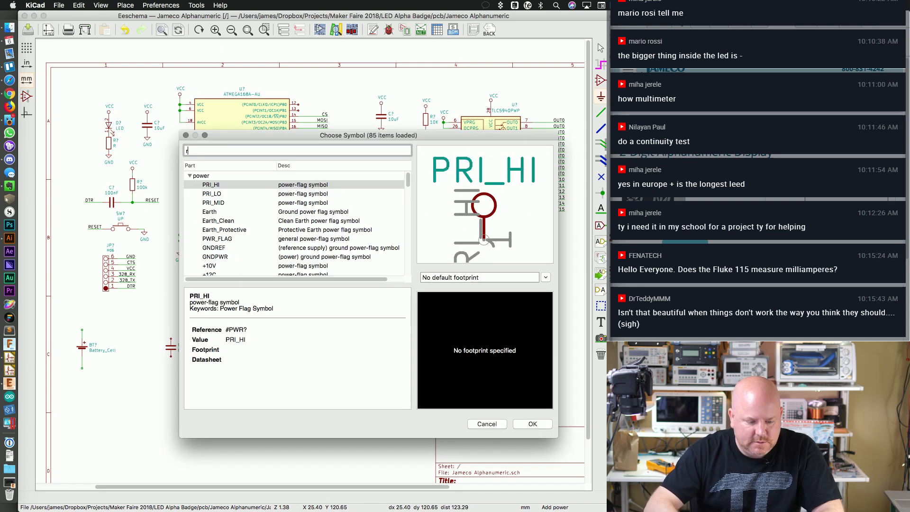
key(BackSpace)
key(BackSpace)
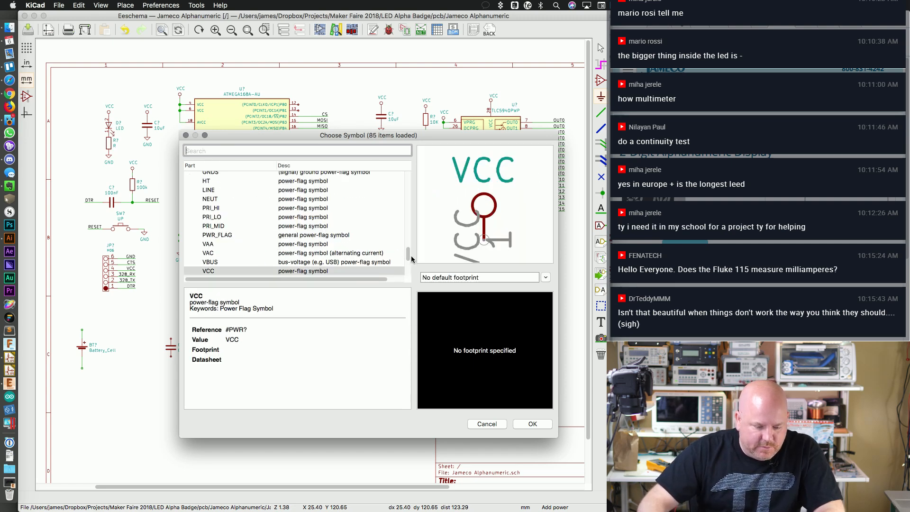
drag(411, 258, 405, 232)
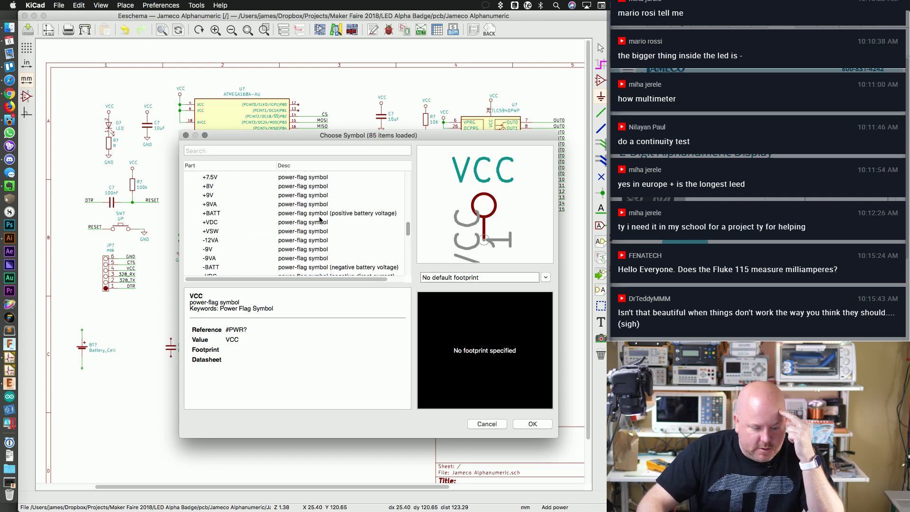
click(243, 214)
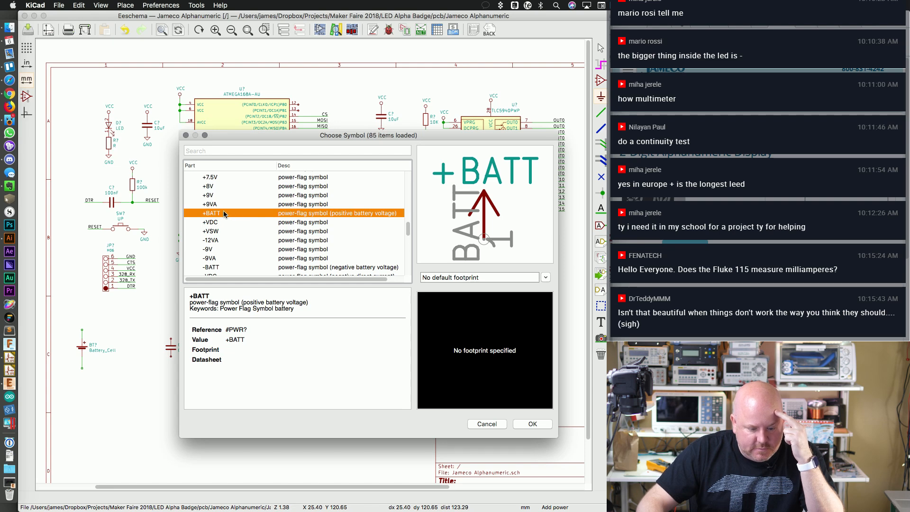
double_click(223, 213)
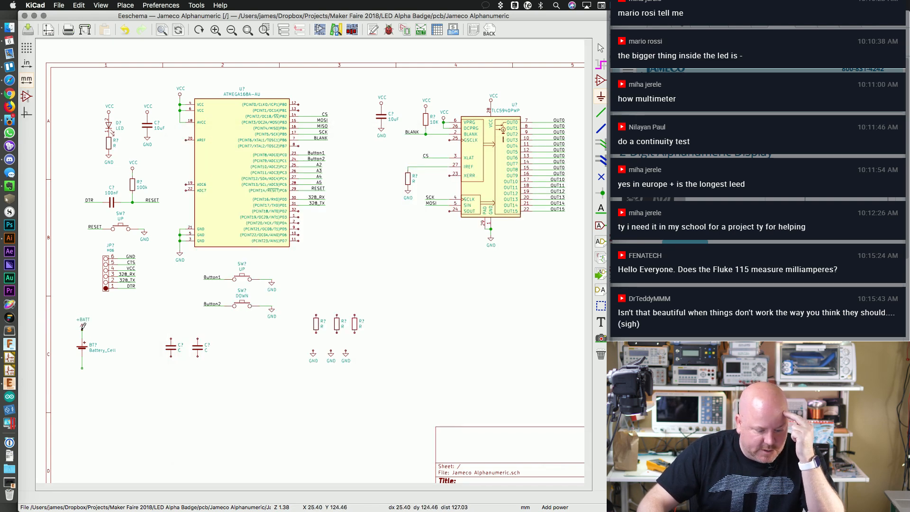
click(82, 326)
Step: Place a copy of a GND symbol at the end of the battery's lower wire
key(c)
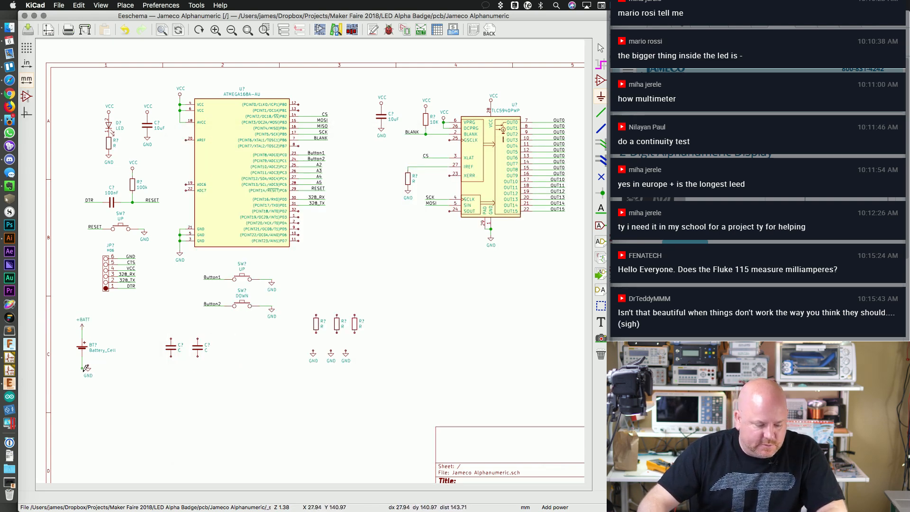
click(82, 368)
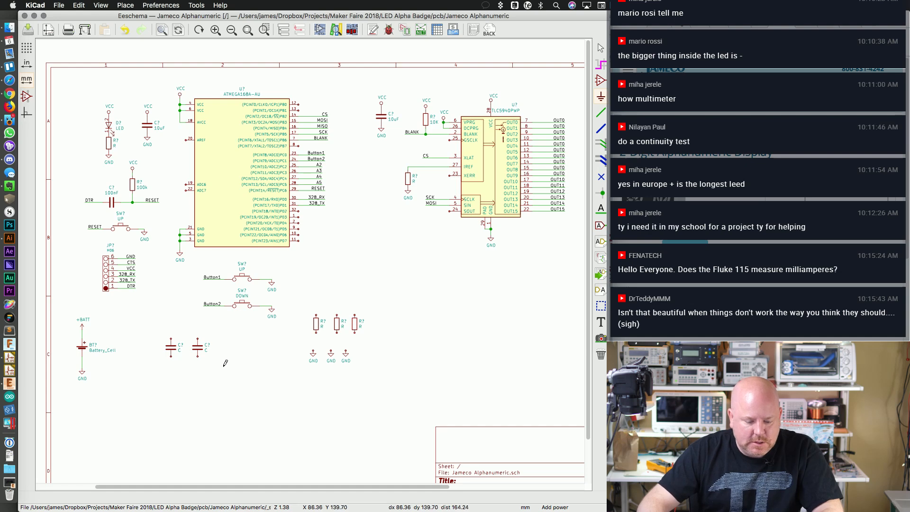
key(Escape)
Step: Move the two unconnected capacitors as a block to the right of the loose resistors and GND symbols
drag(164, 330, 215, 363)
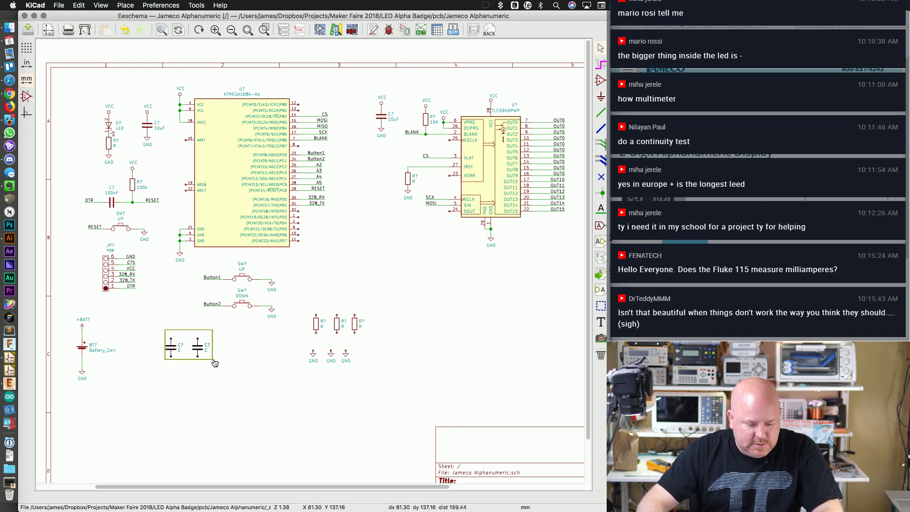
click(422, 357)
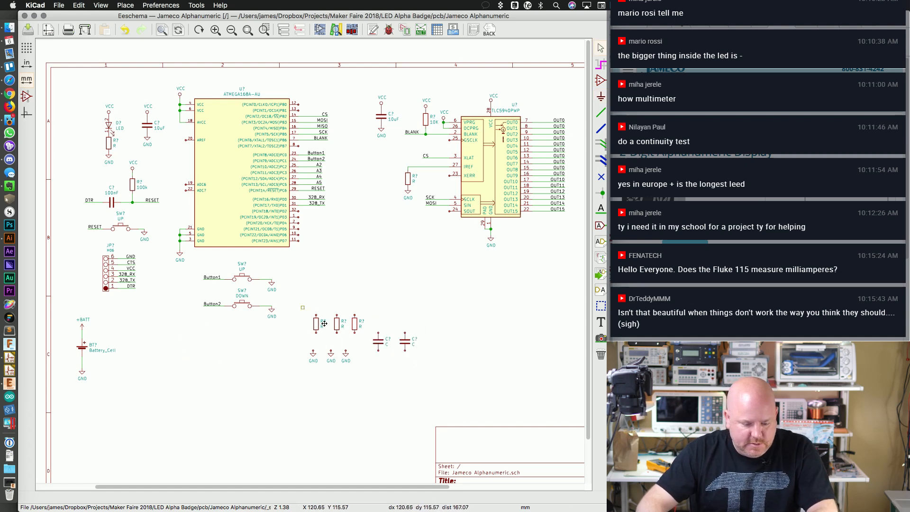
Step: Move the loose resistors, GND symbols and capacitors as a block to the empty area just above the title block
shift+drag(324, 323, 441, 364)
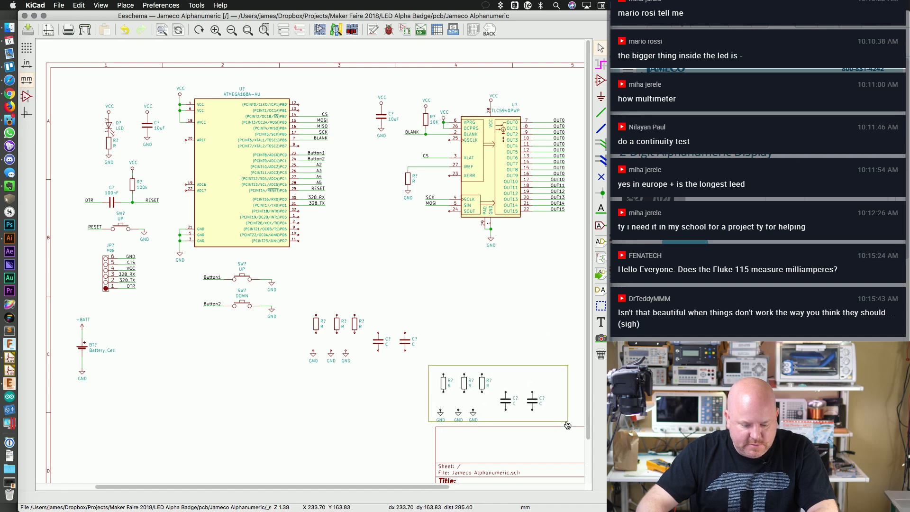
click(567, 424)
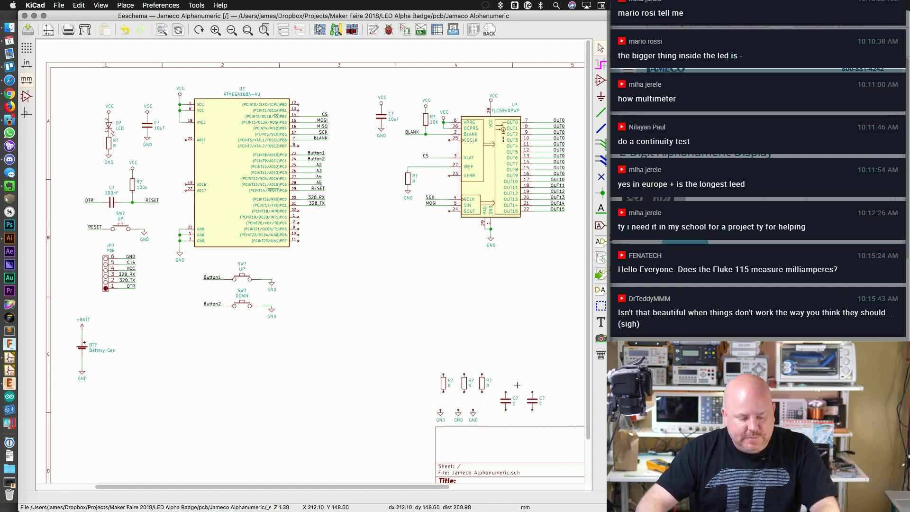
Step: In the Evernote badge checklist, check off the 2 AA Holder item and insert a blank line below it
key(super+Tab)
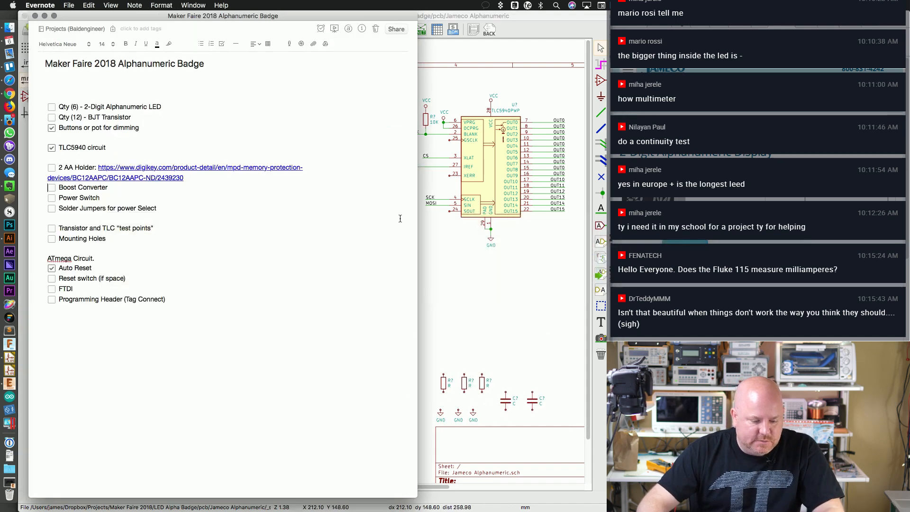
click(52, 167)
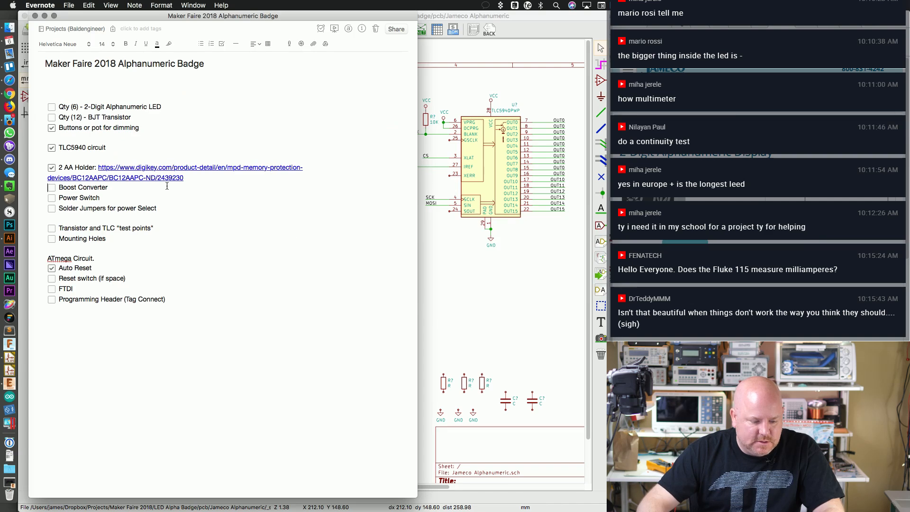
key(Return)
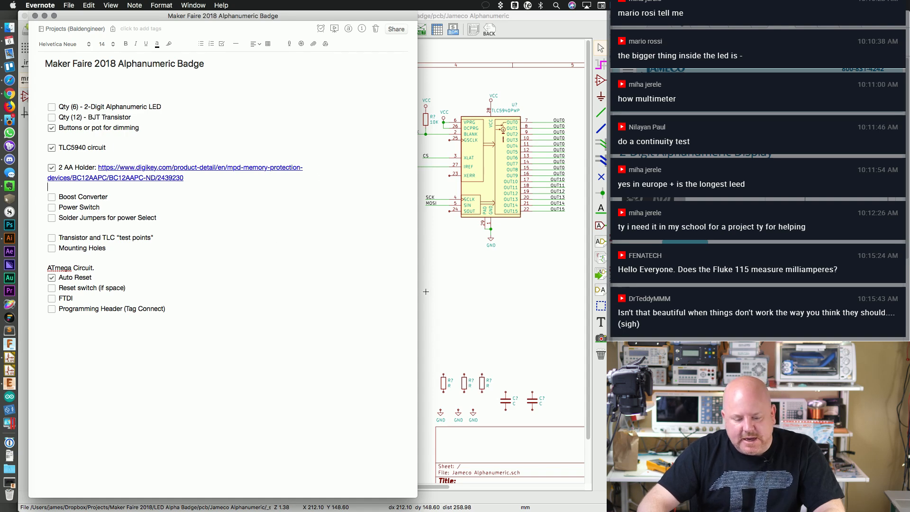
click(498, 17)
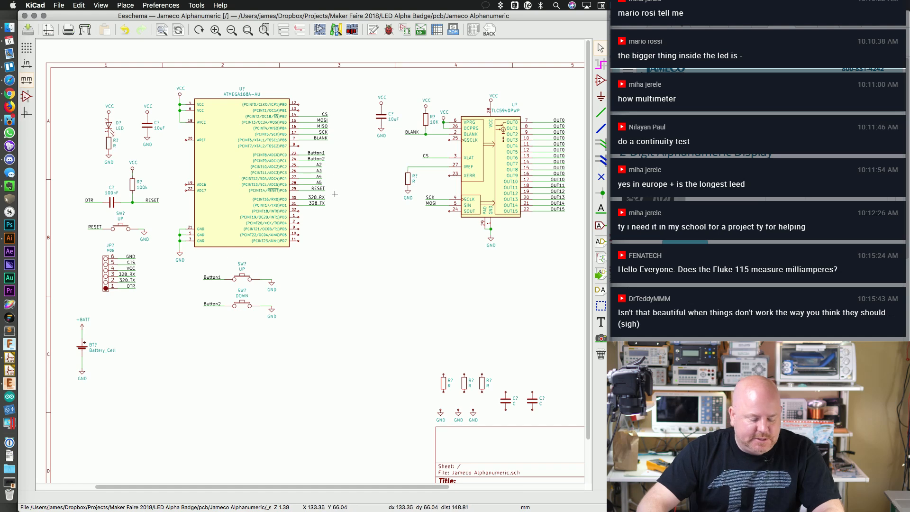
Step: Examine the enlarged product photo of the BC12AAPC battery holder on its linked Digi-Key page, then close the page
key(super+Tab)
click(215, 167)
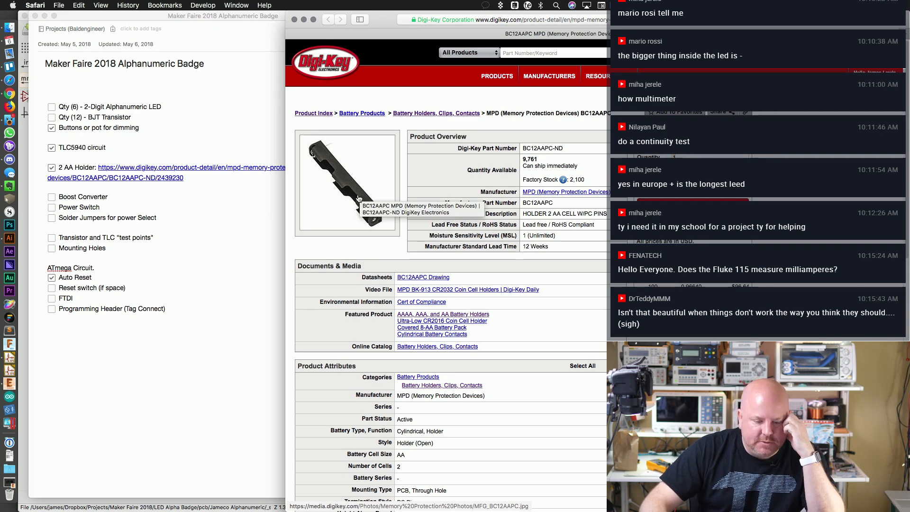
key(super+plus)
key(super+plus)
key(super+plus)
key(super+plus)
key(super+plus)
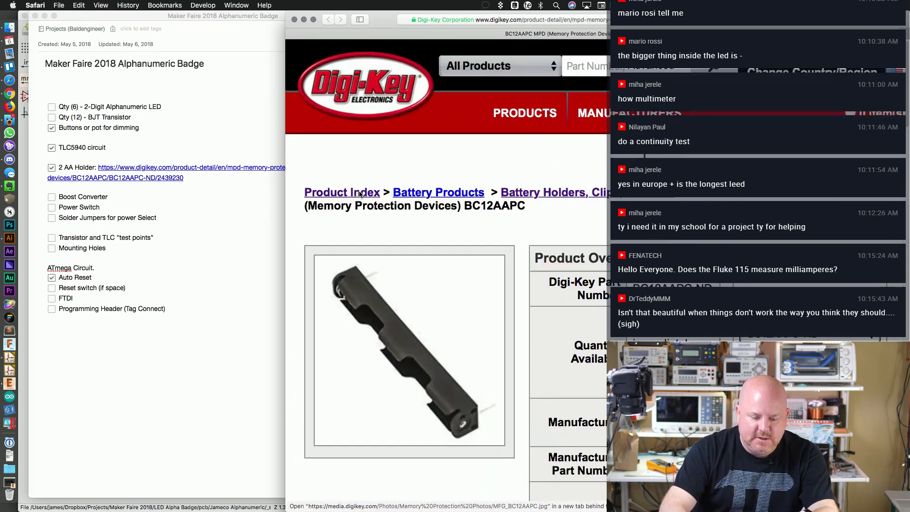
scroll(490, 320, down, 3)
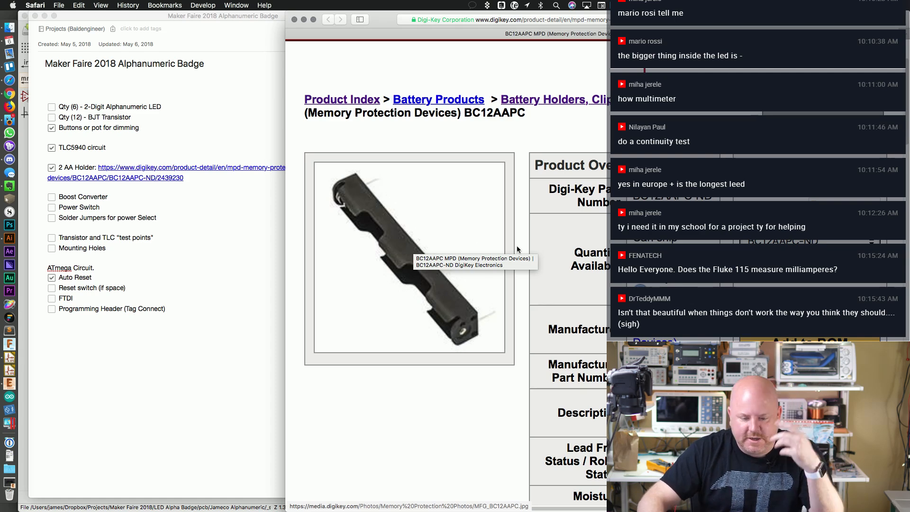
scroll(389, 195, up, 3)
click(294, 19)
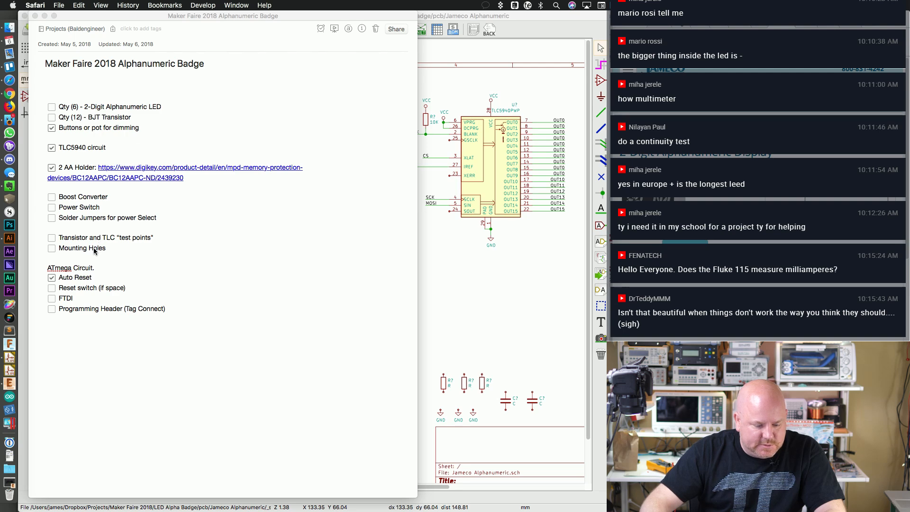
Step: In the KiCad schematic, place four M01 connectors stacked vertically just outside the title block
key(super+Tab)
key(a)
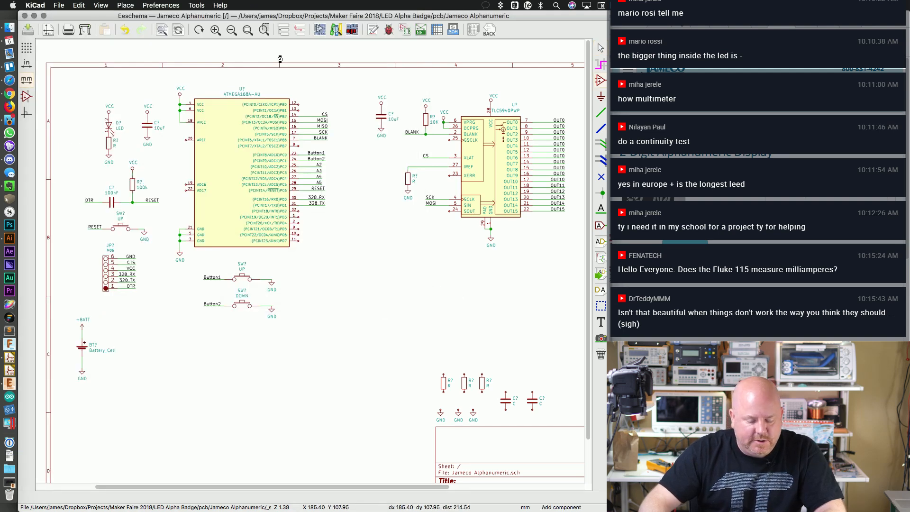
text(M01)
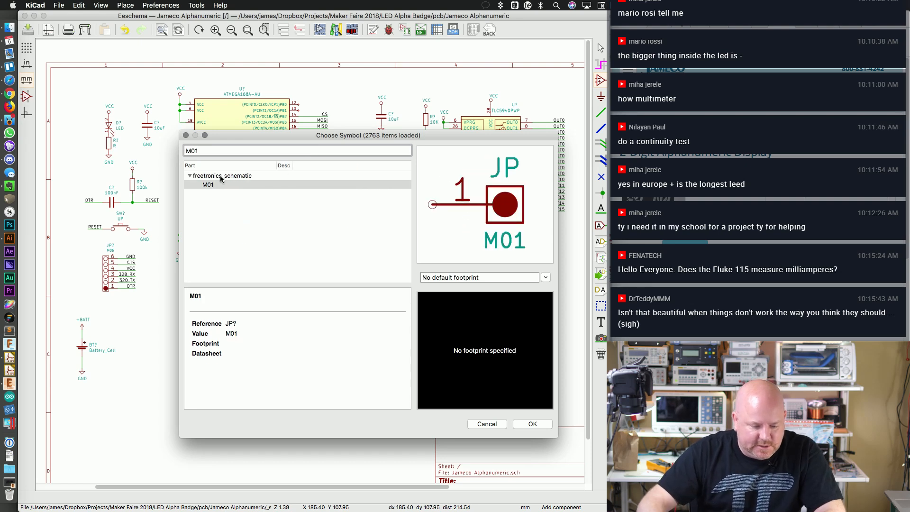
double_click(287, 184)
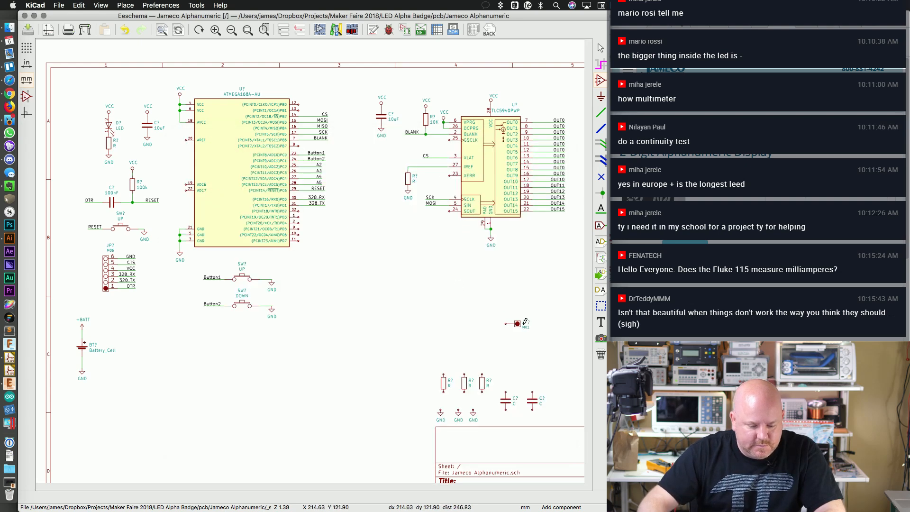
click(416, 431)
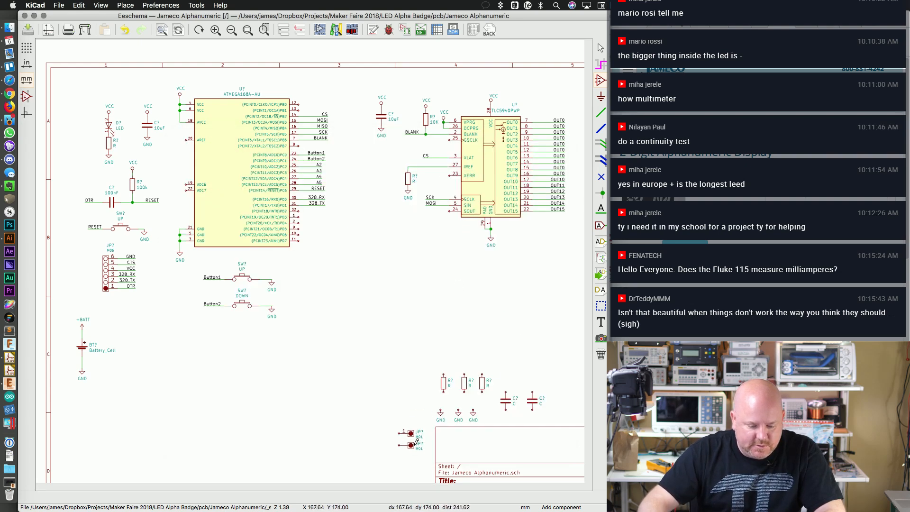
key(Insert)
key(Insert)
key(Insert)
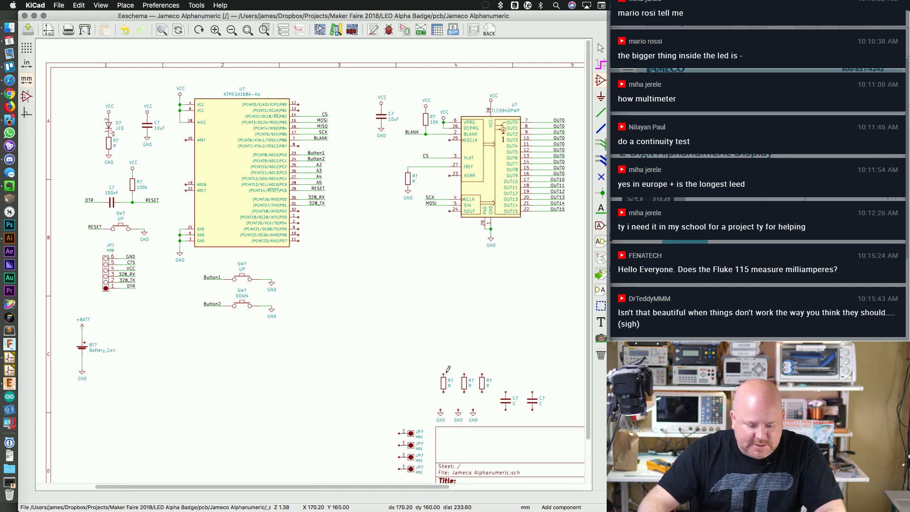
Step: Copy a GND symbol to beside the lowest M01 connector and wire it to that connector's pin
key(c)
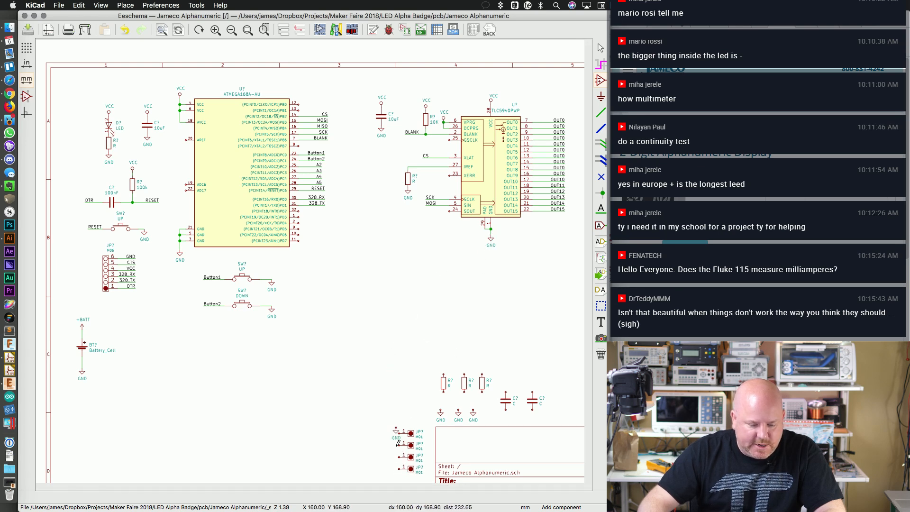
click(393, 470)
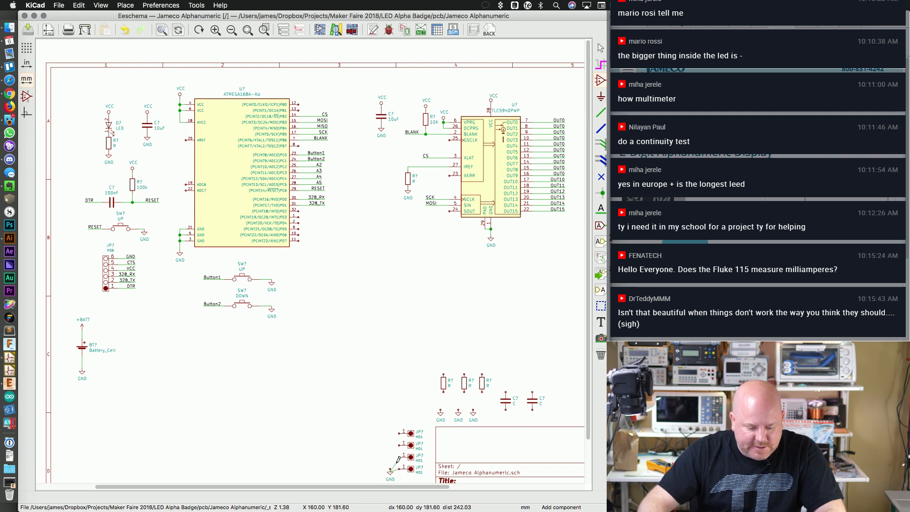
key(w)
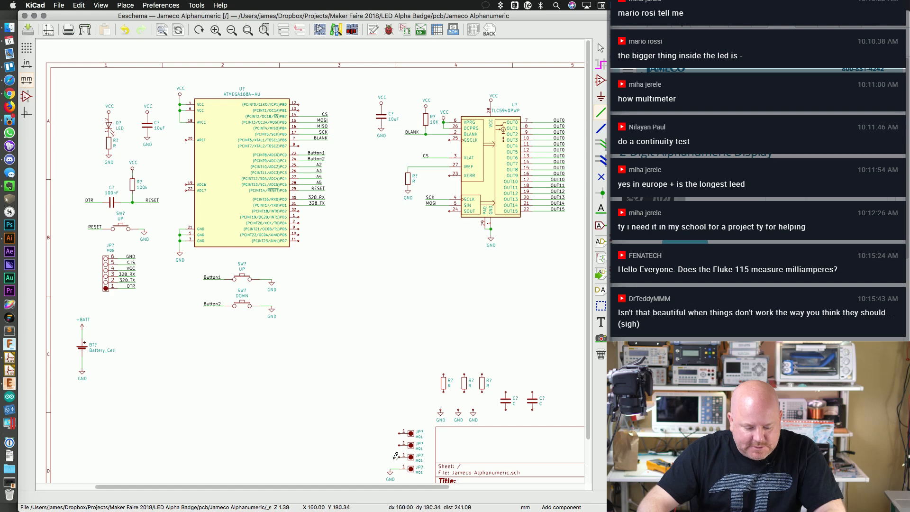
key(Escape)
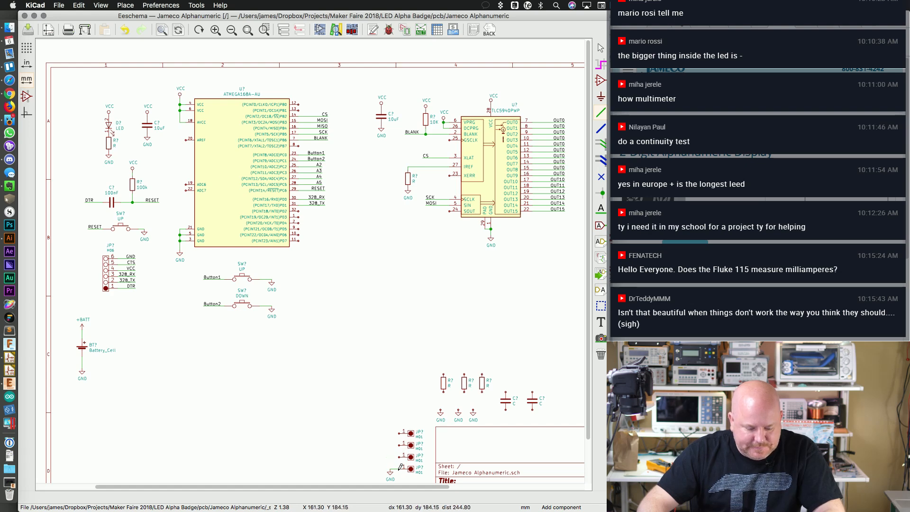
Step: Wire the pins of the other three M01 connectors down to the same GND connection
scroll(393, 466, up, 2)
middle_drag(421, 408, 345, 102)
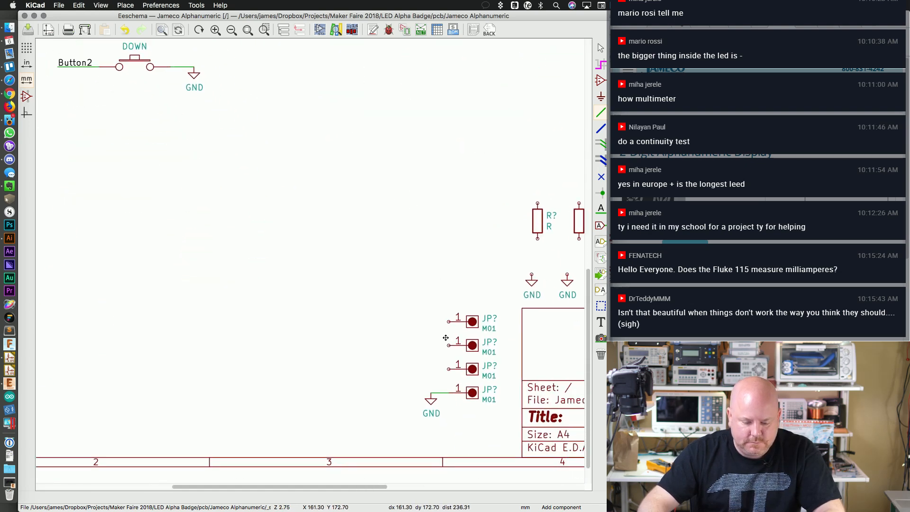
middle_drag(445, 339, 386, 246)
scroll(386, 246, up, 2)
click(473, 295)
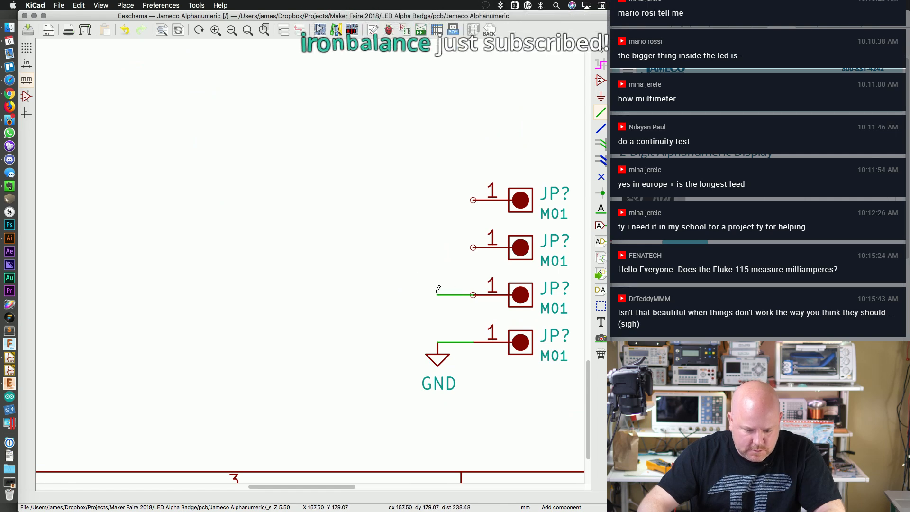
click(438, 342)
click(473, 248)
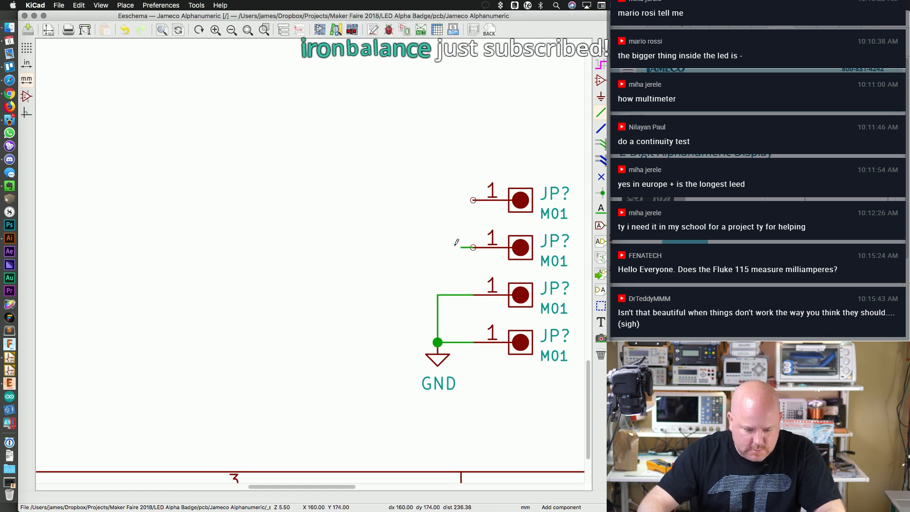
click(437, 295)
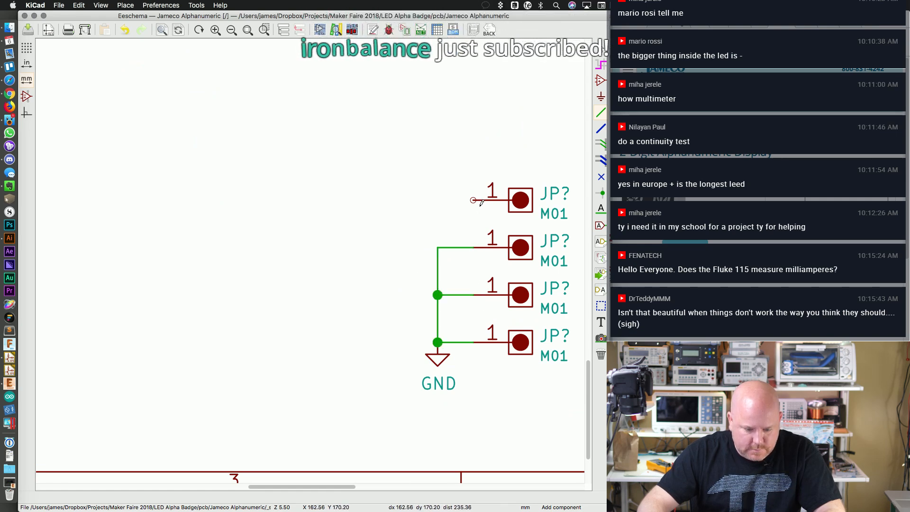
click(473, 199)
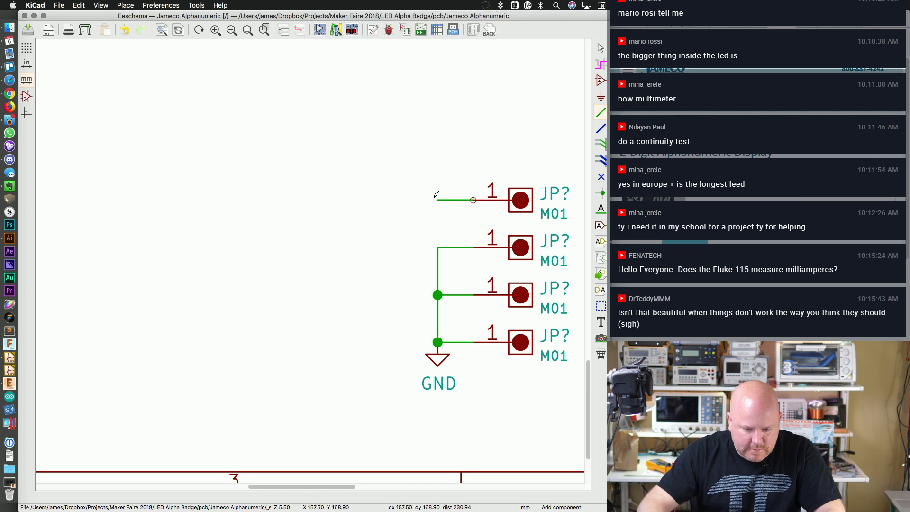
click(438, 247)
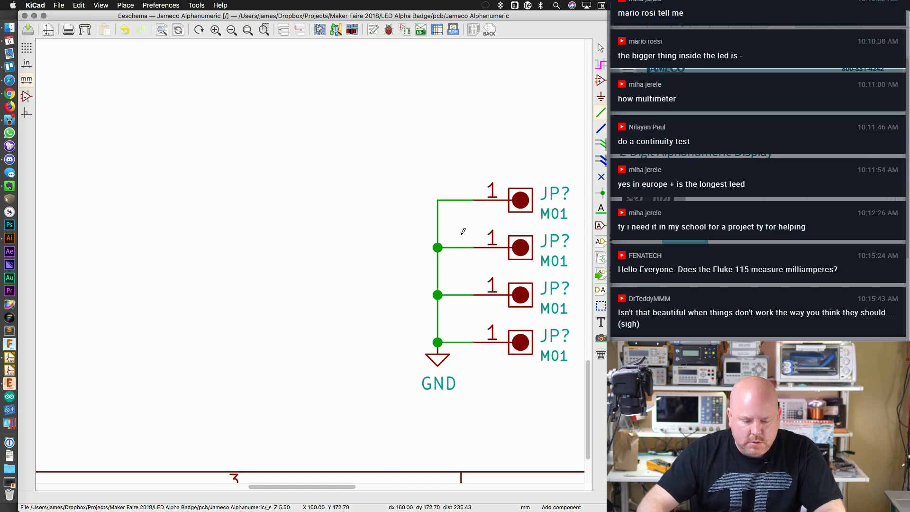
Step: Move the four grounded M01 connectors as a block slightly down and closer to the title block
key(super+minus)
key(Escape)
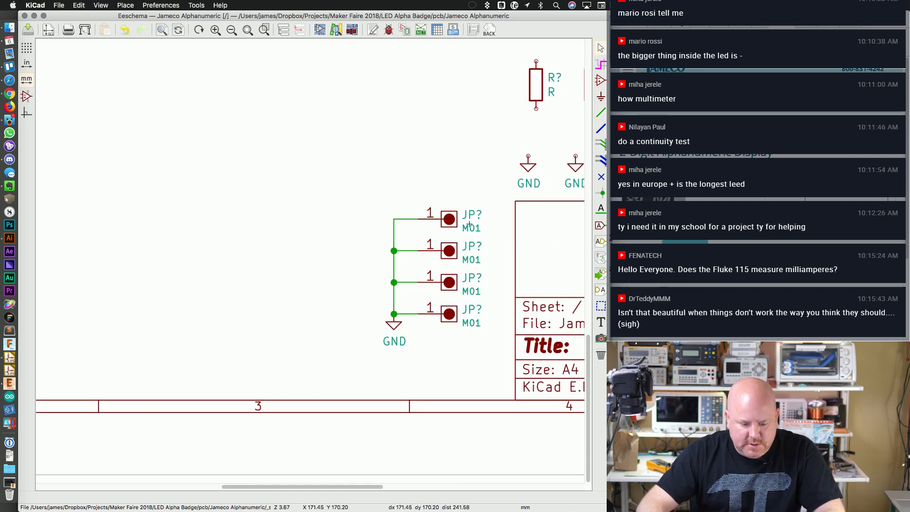
drag(370, 196, 491, 353)
click(505, 369)
key(super+minus)
key(super+minus)
key(super+minus)
key(super+minus)
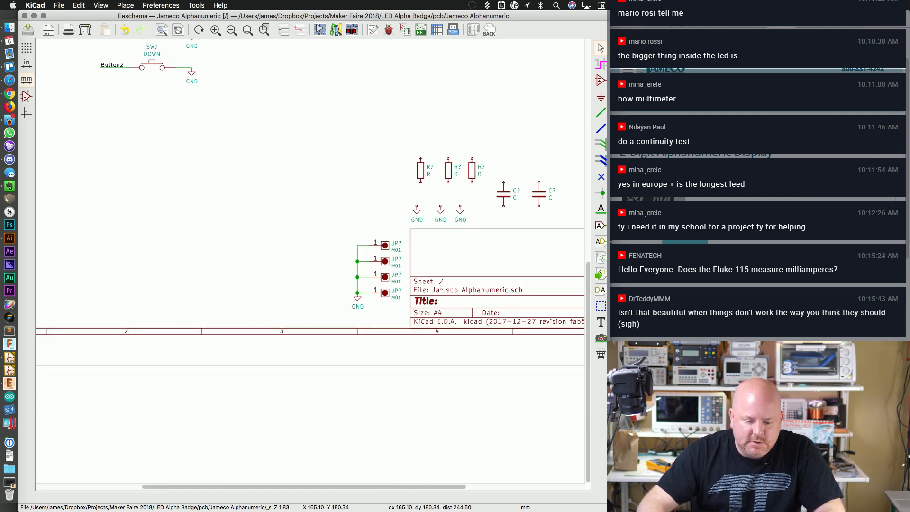
middle_drag(338, 185, 392, 302)
key(super+minus)
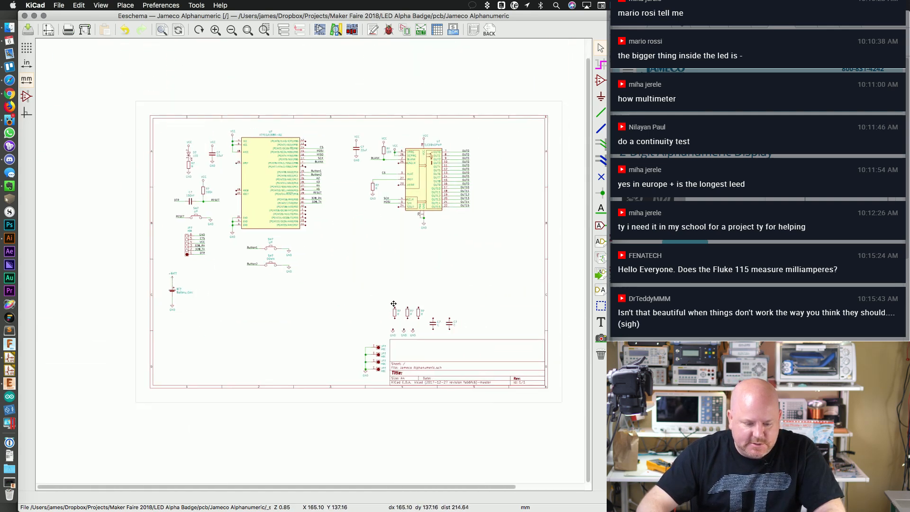
Step: Check the badge checklist in Evernote, then move the whole TLC5940 circuit as a block below the two button circuits in KiCad
key(super+Tab)
key(super+Tab)
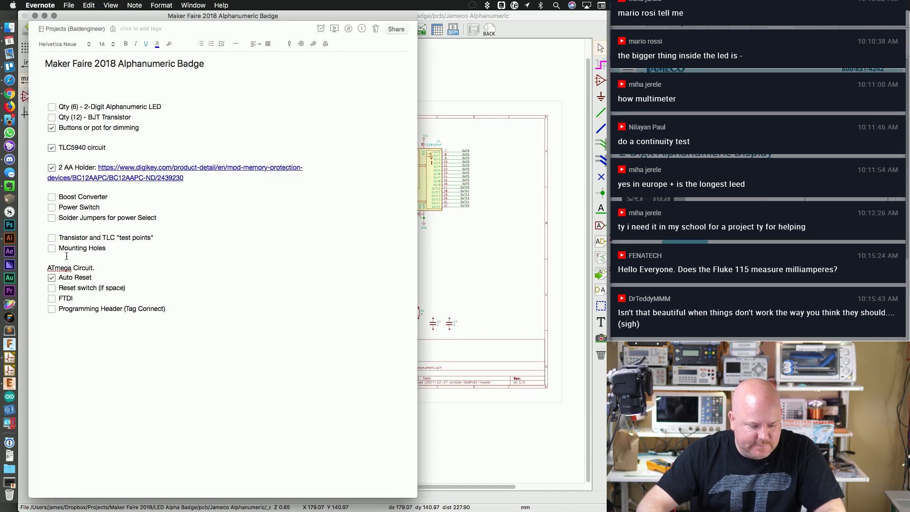
click(423, 270)
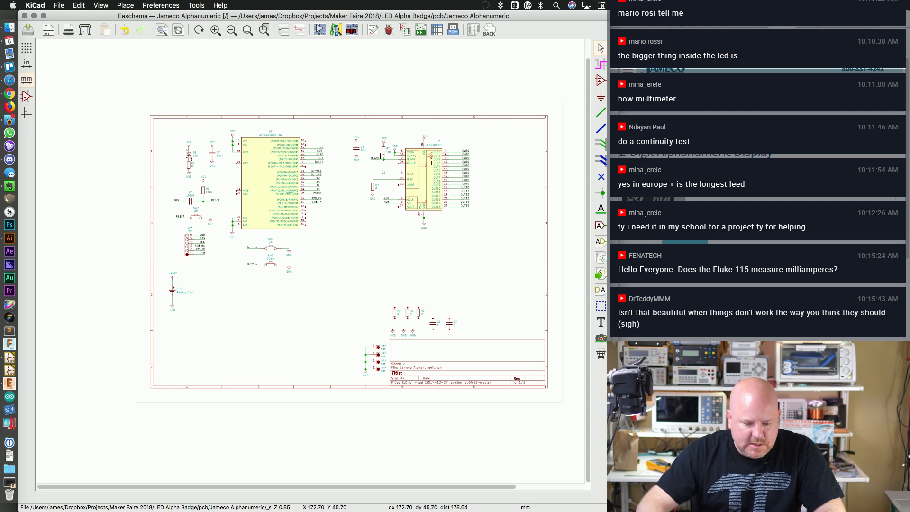
drag(343, 124, 482, 236)
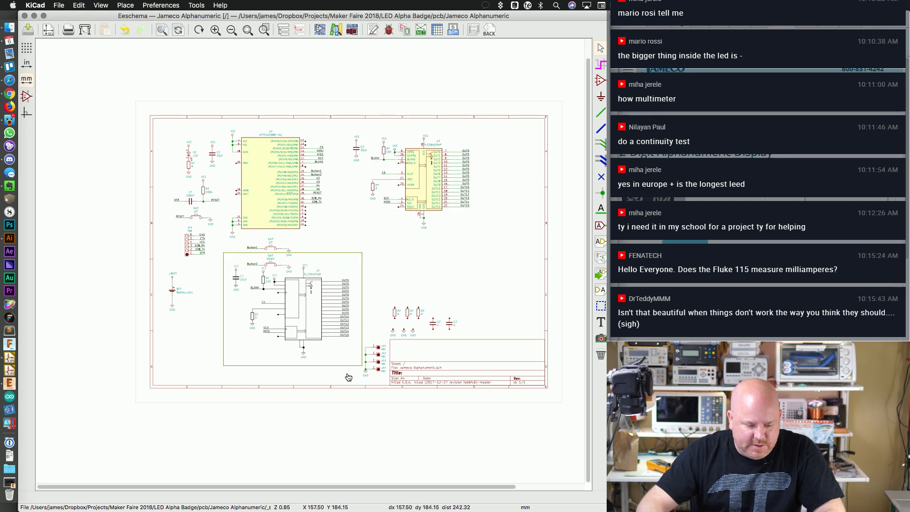
click(318, 386)
Step: Move the battery circuit to the sheet's right edge above the title block, and shift the TLC5940 circuit slightly left
drag(158, 267, 196, 329)
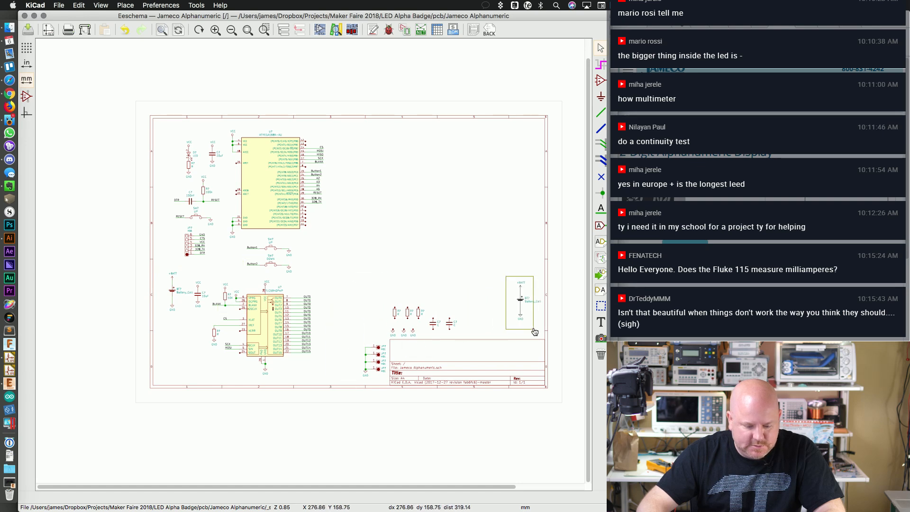
click(533, 329)
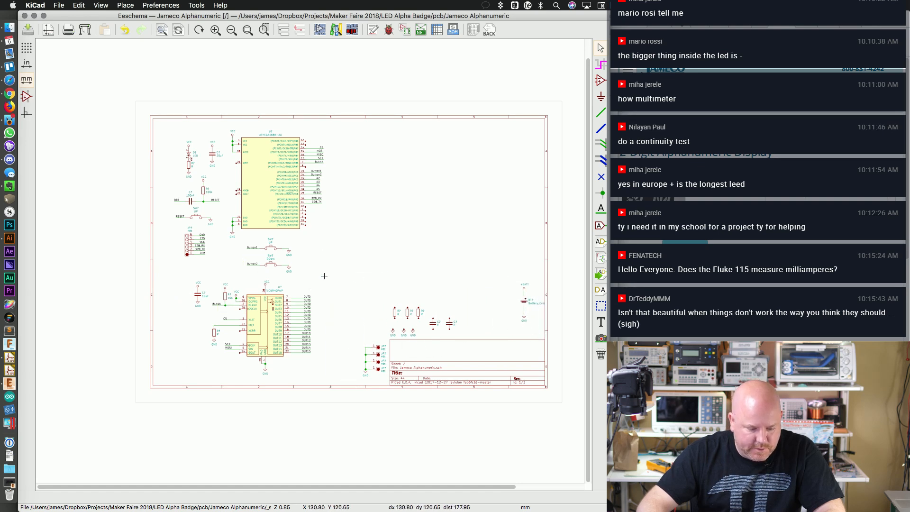
drag(324, 275, 178, 369)
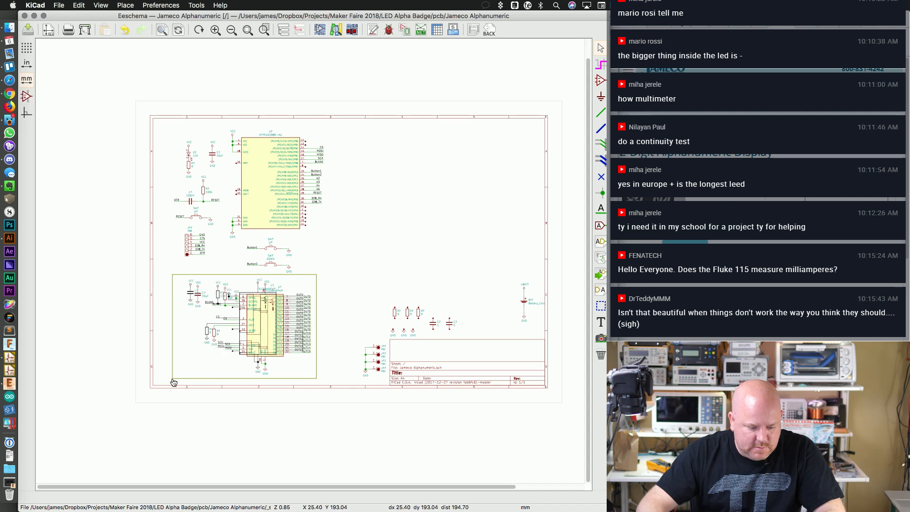
click(168, 381)
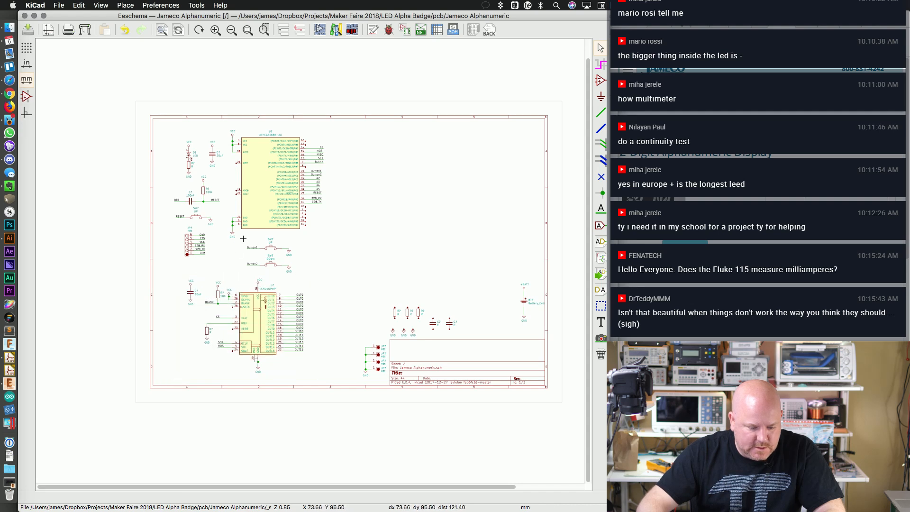
Step: Move the two button circuits slightly up toward the microcontroller, and shift the whole microcontroller block including the buttons slightly left
drag(245, 232, 300, 268)
key(Escape)
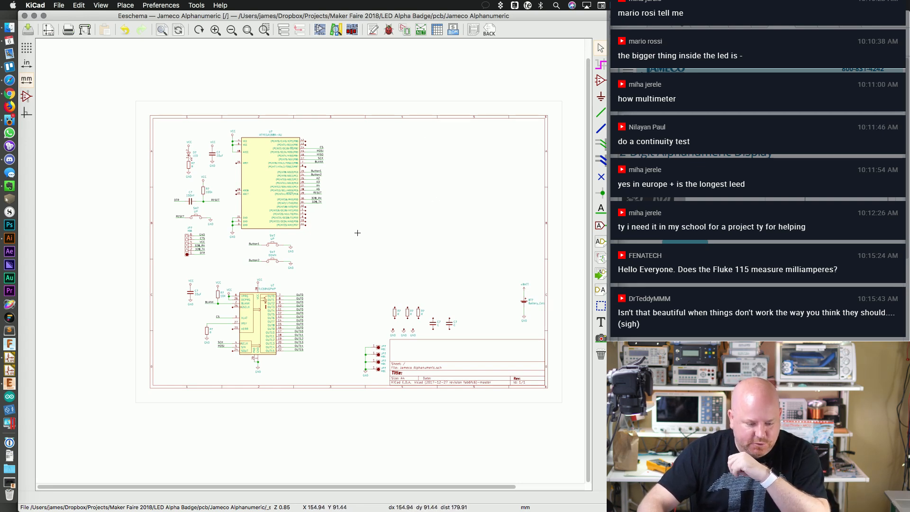
drag(345, 267, 172, 127)
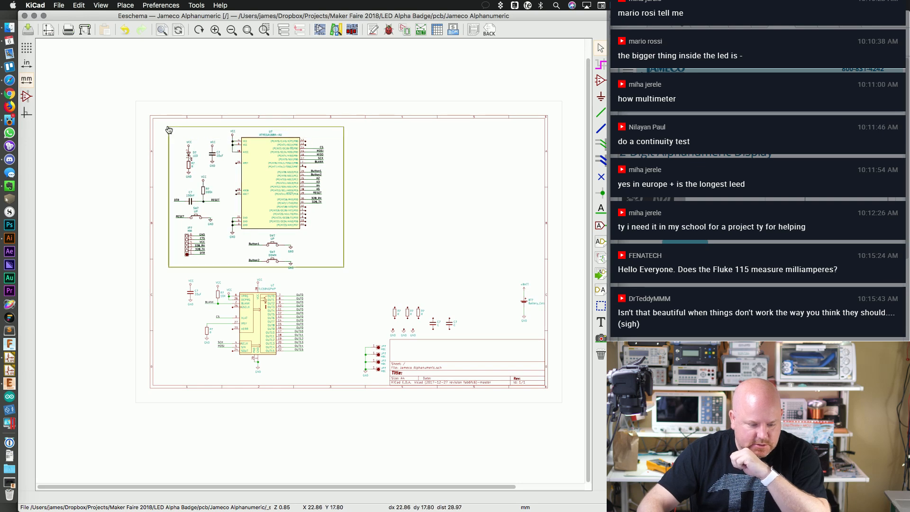
click(171, 126)
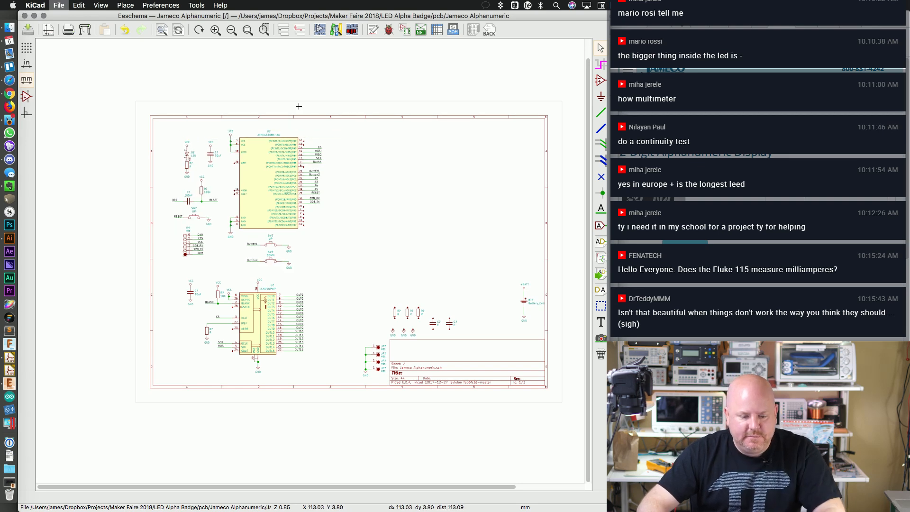
Step: Open the symbol library tables and examine the global libraries through the end of the list, checking which ones are active
key(a)
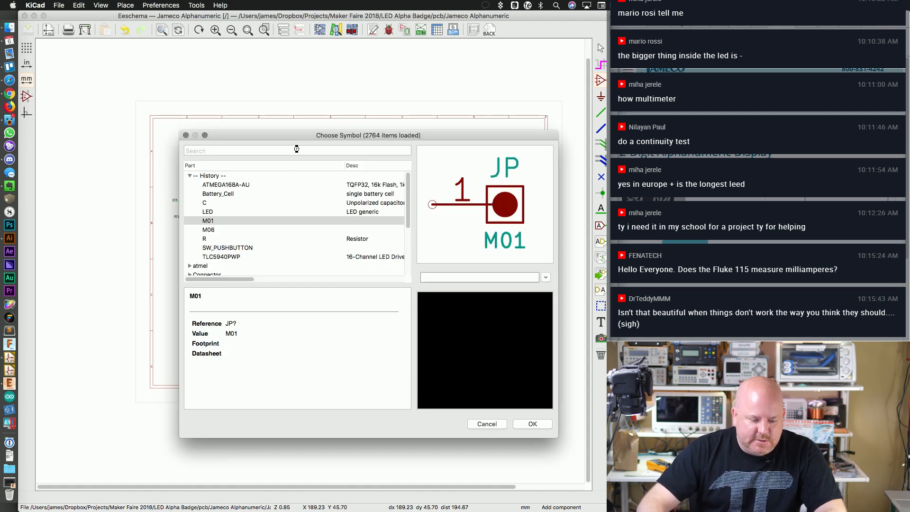
key(Escape)
click(161, 5)
click(189, 17)
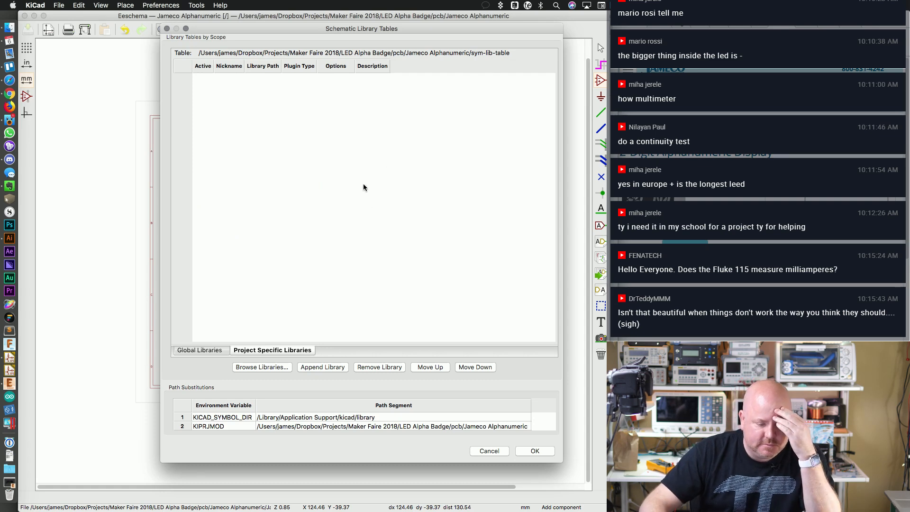
click(214, 350)
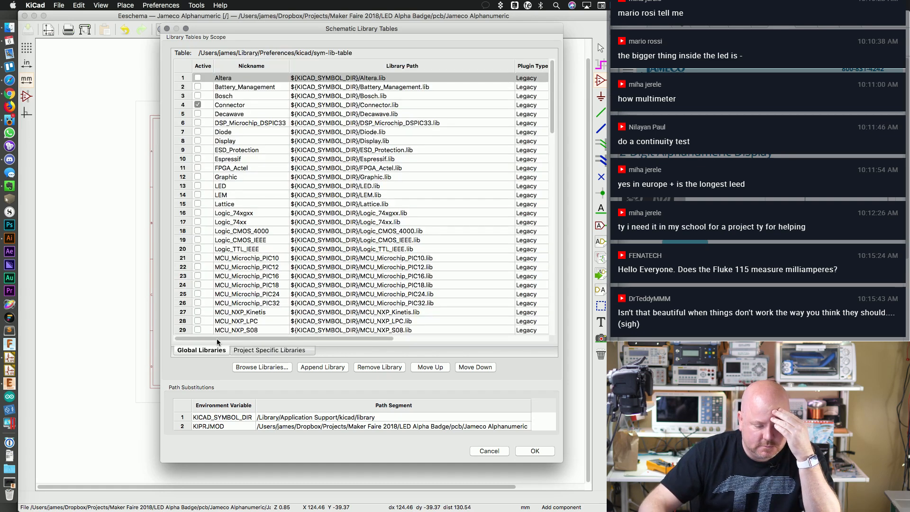
click(237, 205)
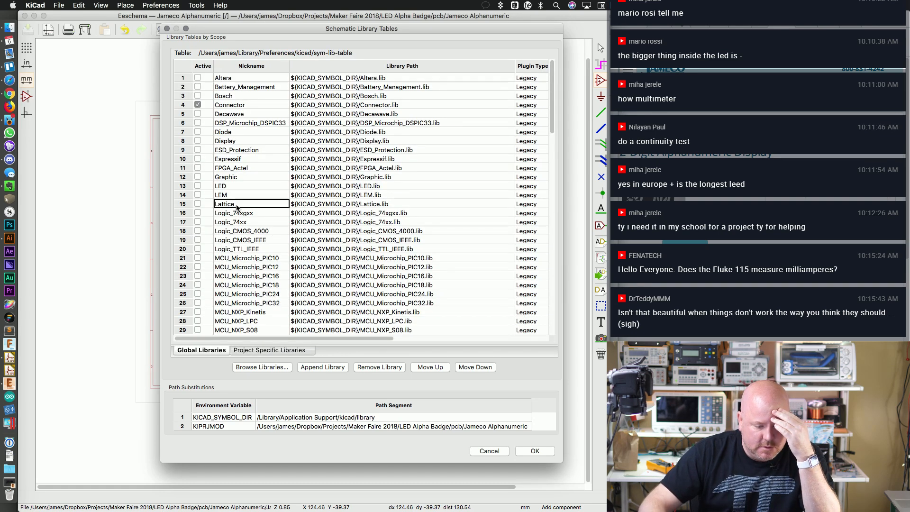
click(246, 249)
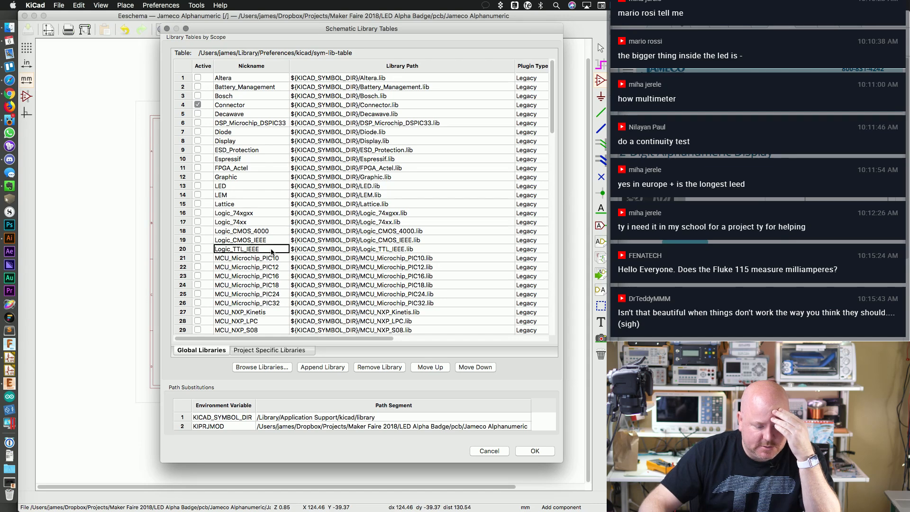
drag(550, 125, 546, 277)
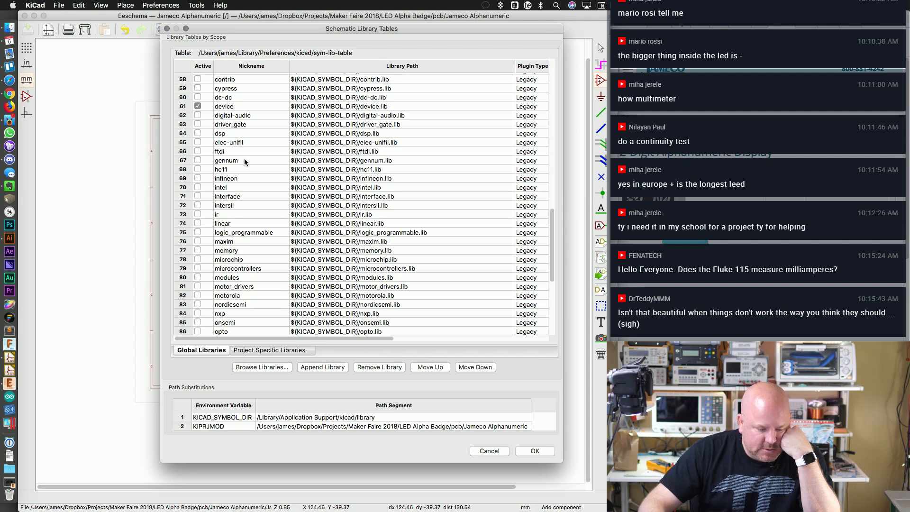
drag(553, 259, 558, 314)
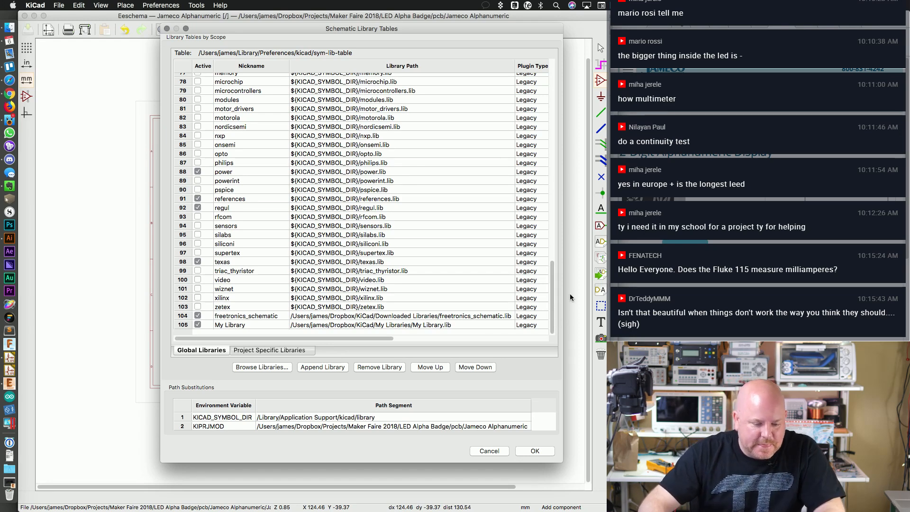
scroll(551, 297, up, 2)
scroll(550, 296, up, 2)
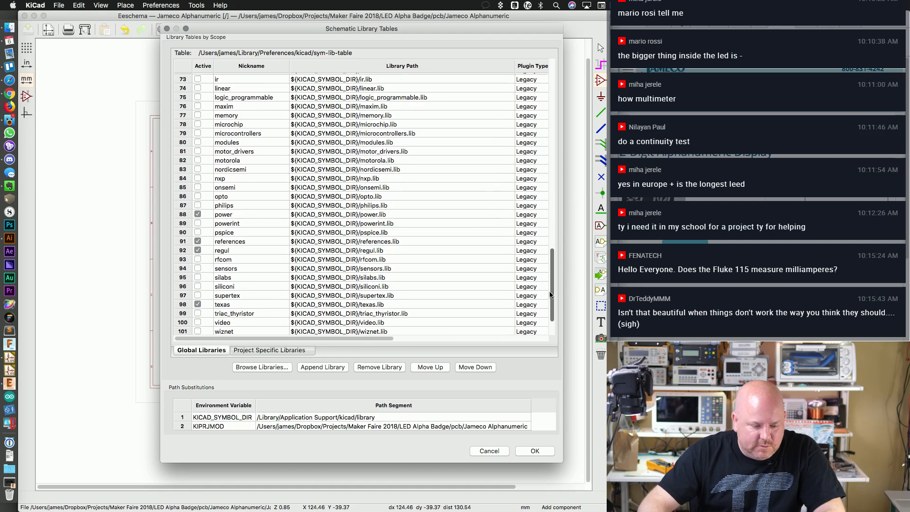
scroll(550, 295, up, 2)
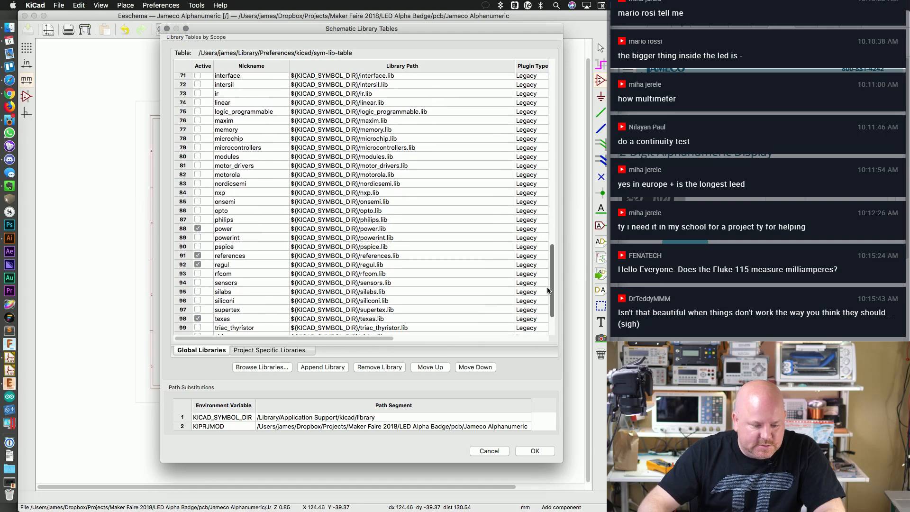
scroll(549, 284, up, 5)
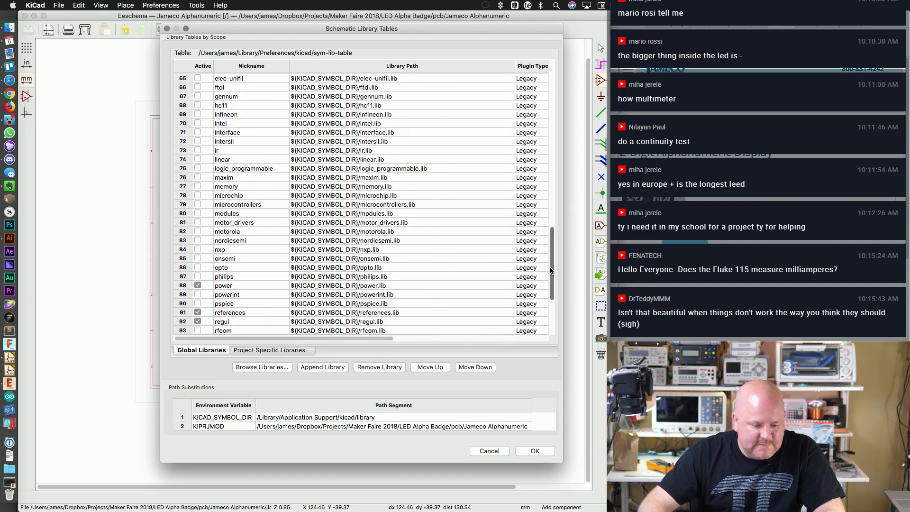
scroll(550, 266, up, 4)
drag(550, 262, 558, 88)
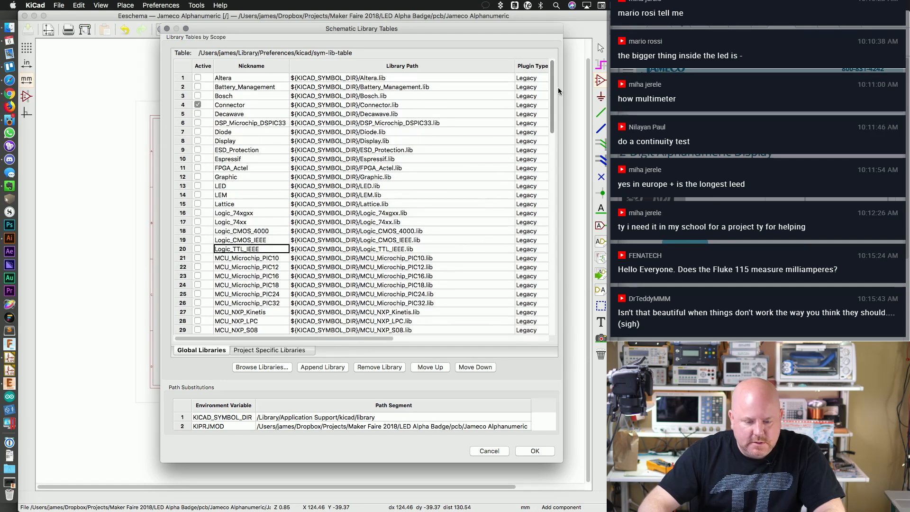
Step: Switch to Chrome and search for KiCad in a new browser tab
click(731, 156)
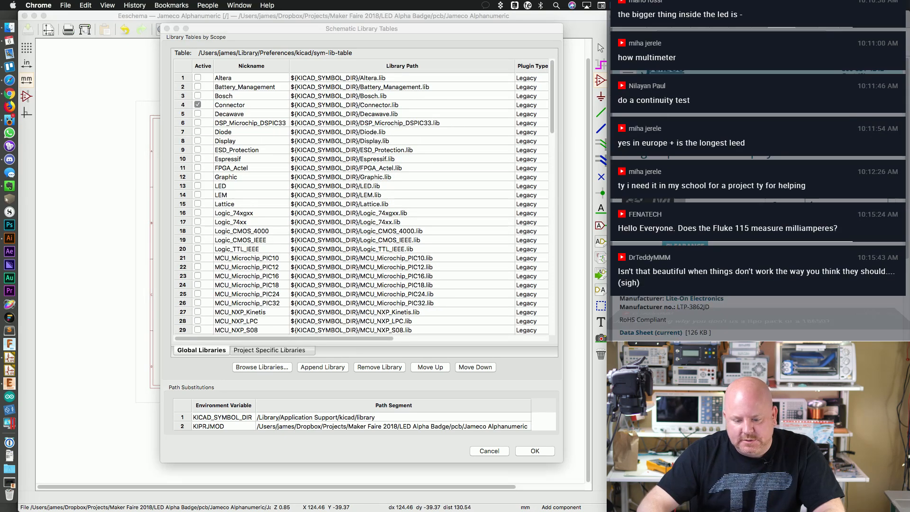
key(super+t)
text(kic)
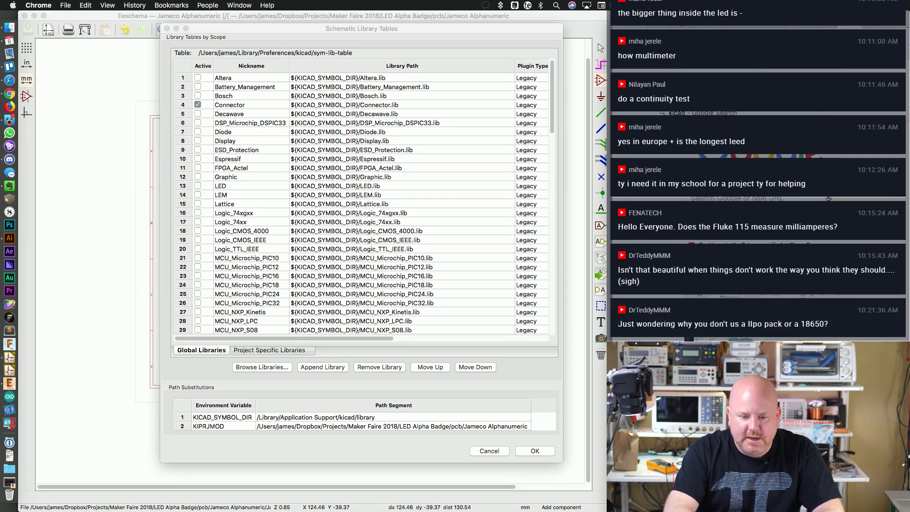
key(Return)
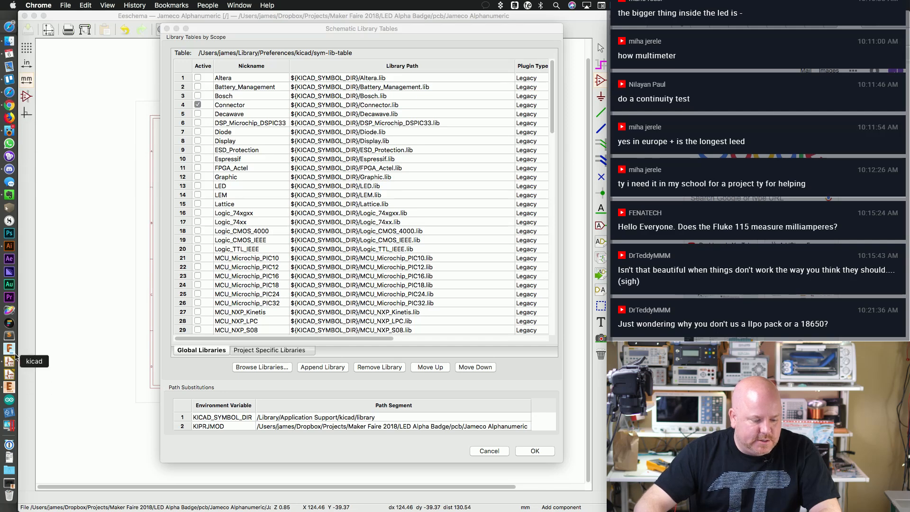
Step: Switch to Illustrator, move the uppermost digit row's horizontal line above the artboard, and delete that row of six rectangles
click(9, 247)
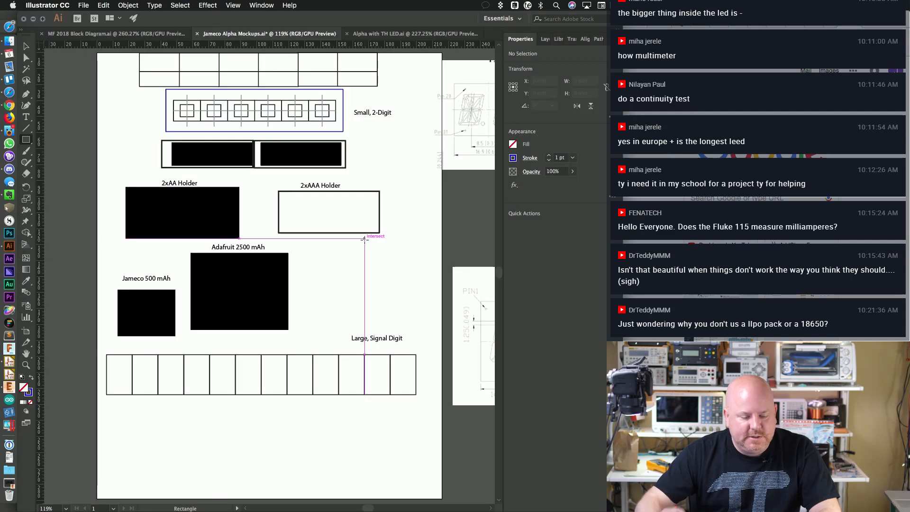
scroll(356, 182, up, 5)
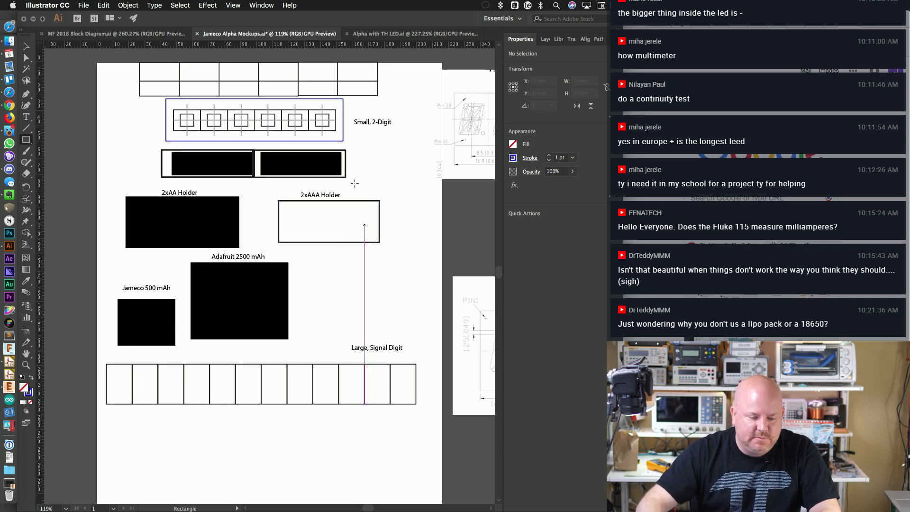
key(v)
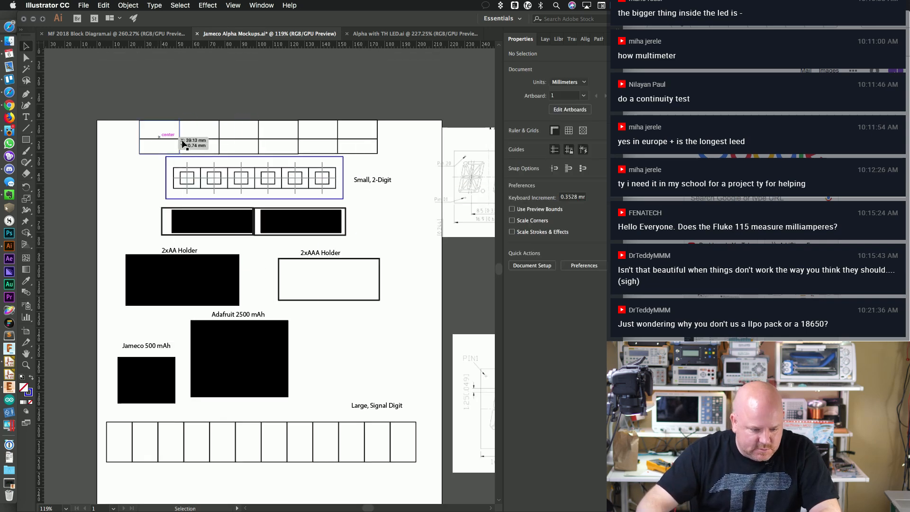
click(212, 139)
drag(213, 139, 232, 105)
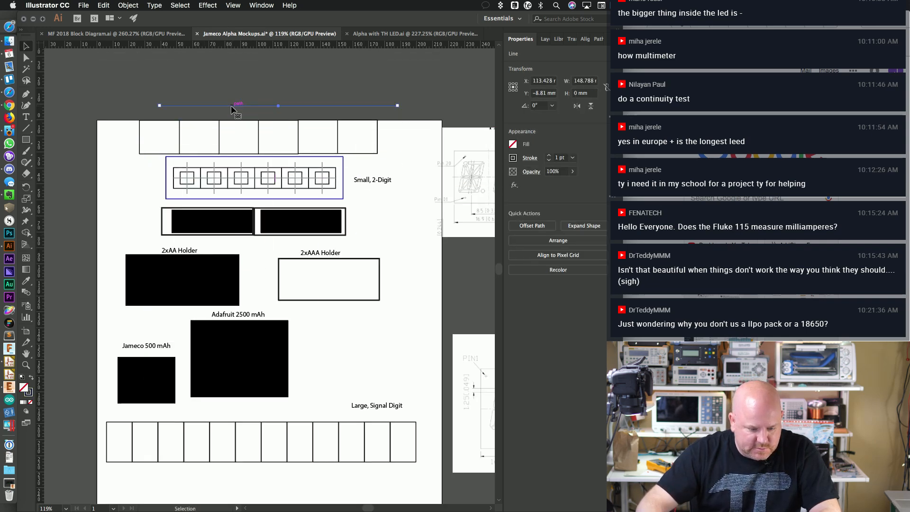
click(377, 138)
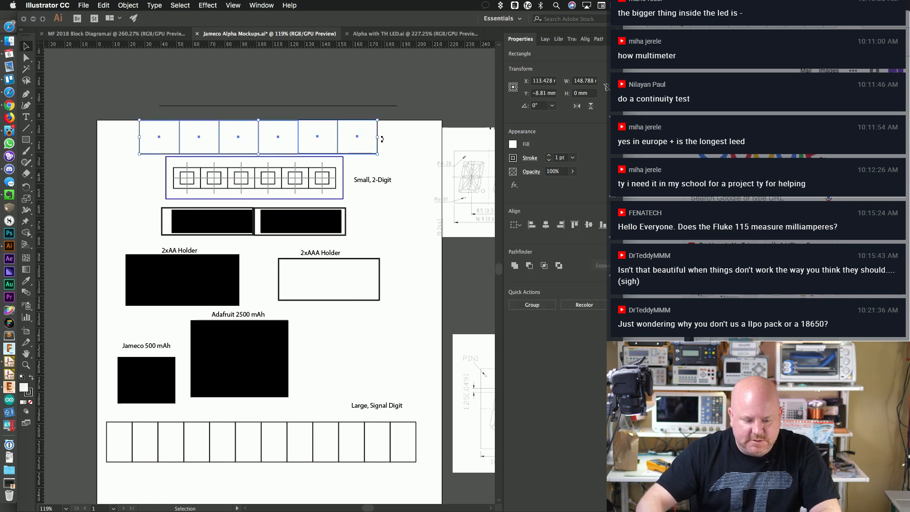
key(Delete)
Step: Enlarge the blue board outline around the small 2-digit row to about 119 mm wide and 49 mm high
click(260, 194)
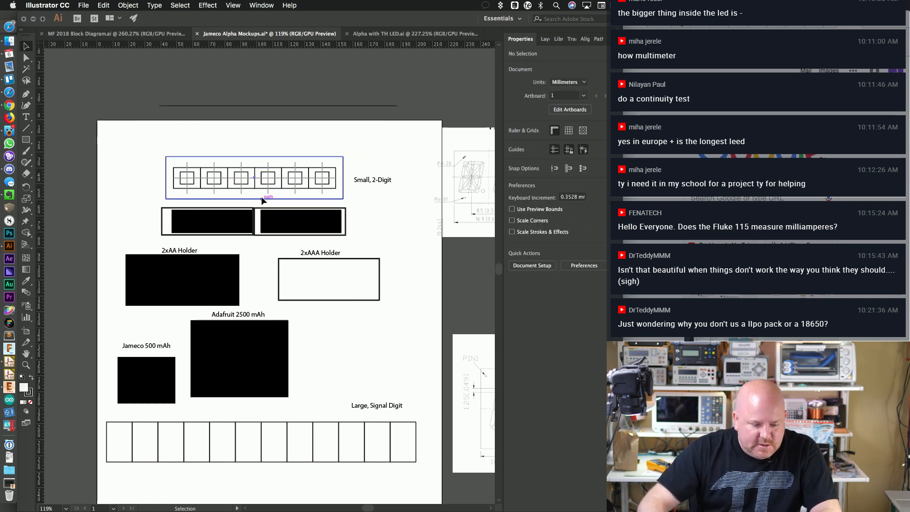
drag(254, 199, 258, 238)
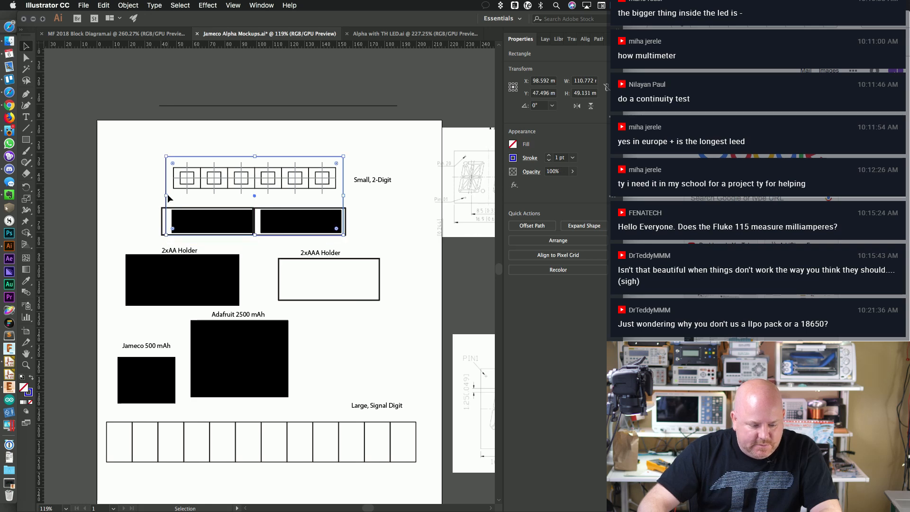
drag(166, 195, 152, 195)
drag(343, 192, 351, 193)
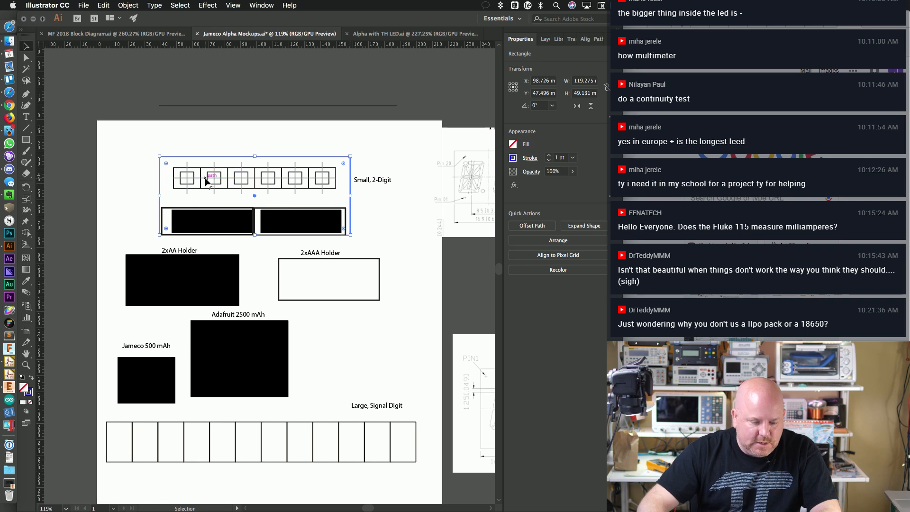
Step: Move both battery holder outlines and their black battery rectangles up inside the blue board outline, centred vertically at about Y 58 mm
scroll(207, 176, up, 1)
scroll(206, 176, right, 1)
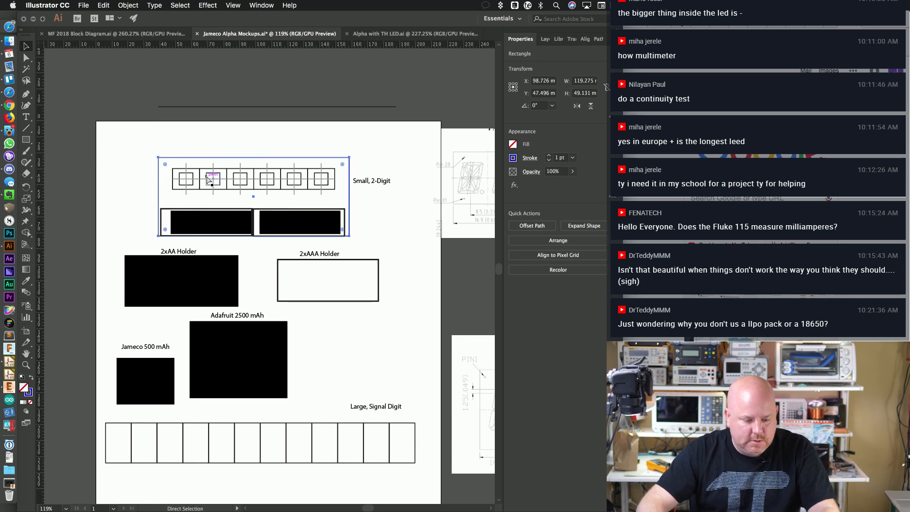
alt+scroll(206, 176, up, 2)
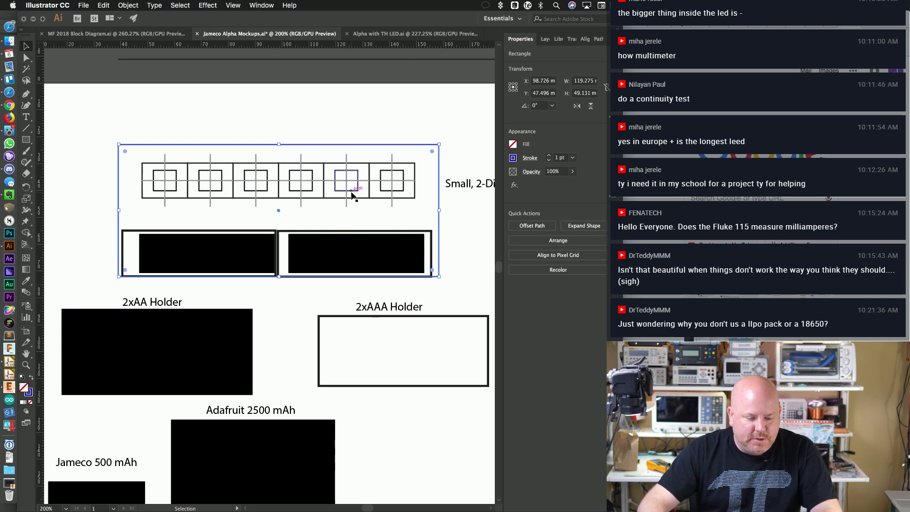
click(249, 242)
shift+click(318, 252)
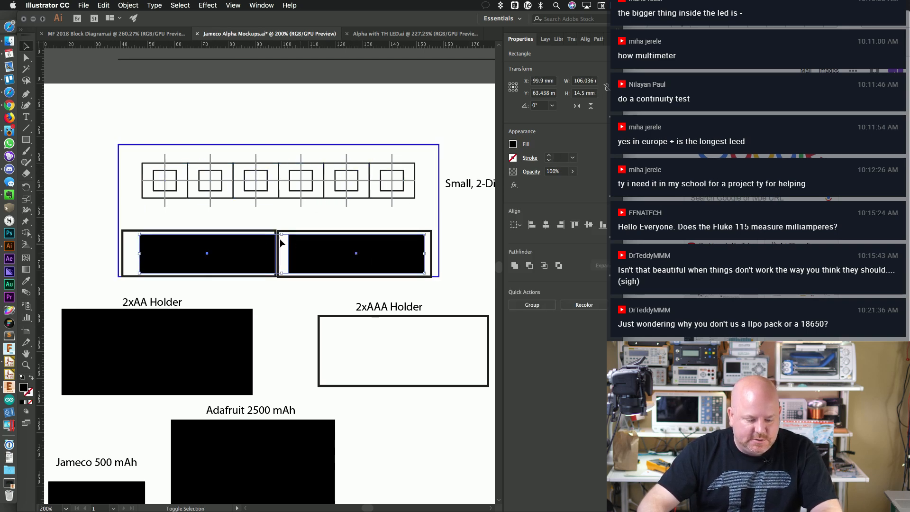
shift+click(270, 236)
mouse_move(279, 235)
mouse_down()
mouse_move(282, 222)
mouse_move(269, 217)
mouse_up()
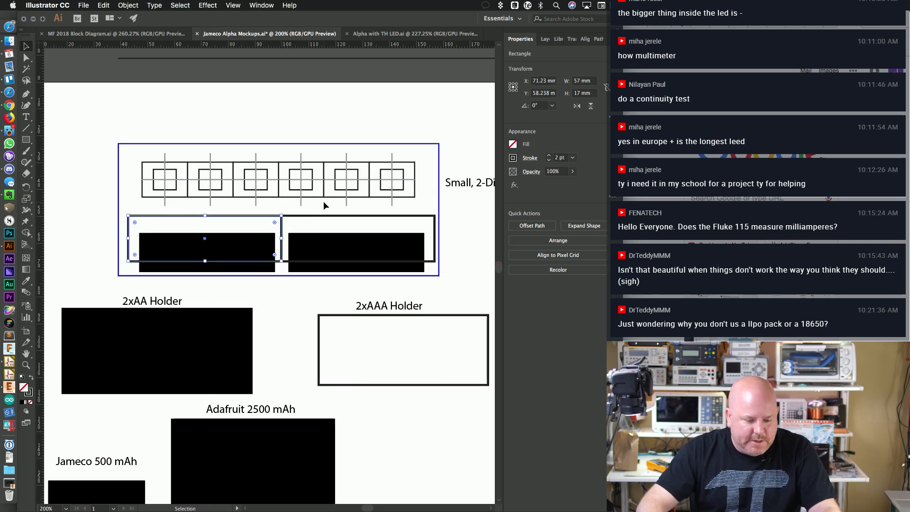
drag(369, 253, 369, 238)
drag(247, 248, 242, 234)
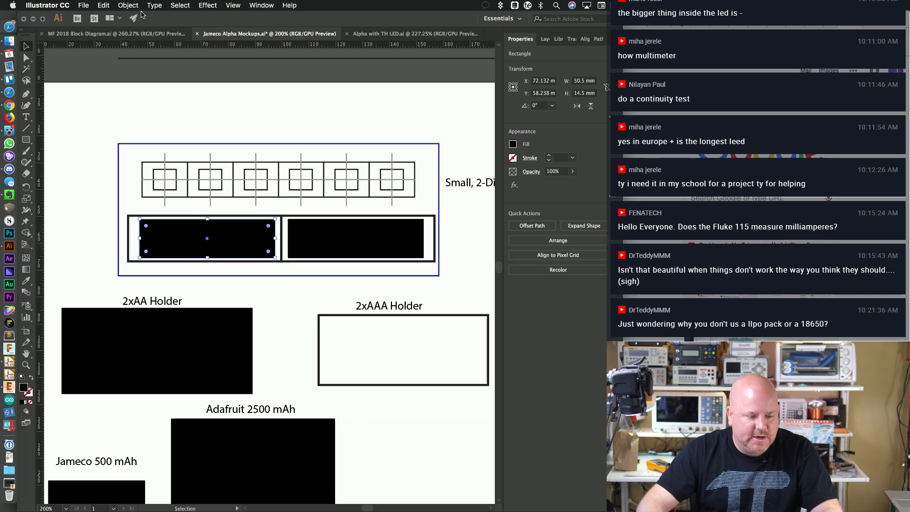
Step: Go to the MF 2018 Block Diagram document, collapse the object properties display, and examine the entire board layout
click(133, 34)
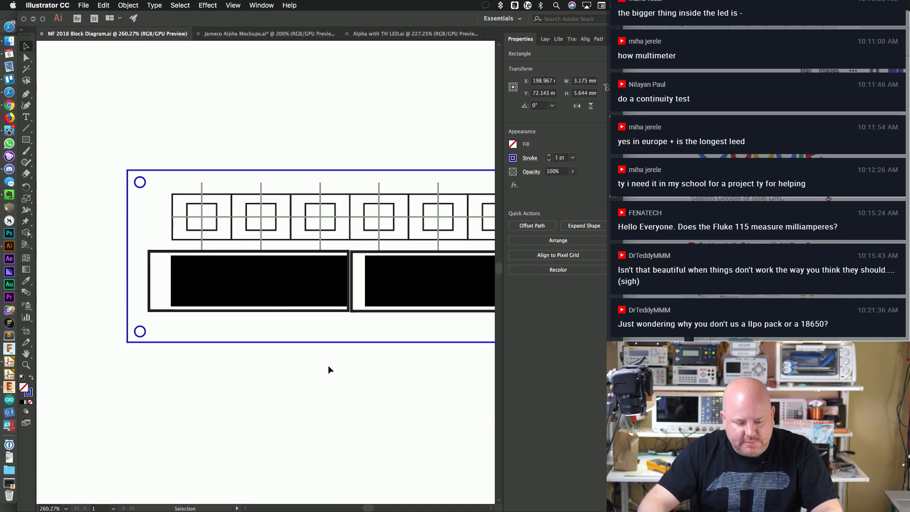
scroll(280, 300, down, 1)
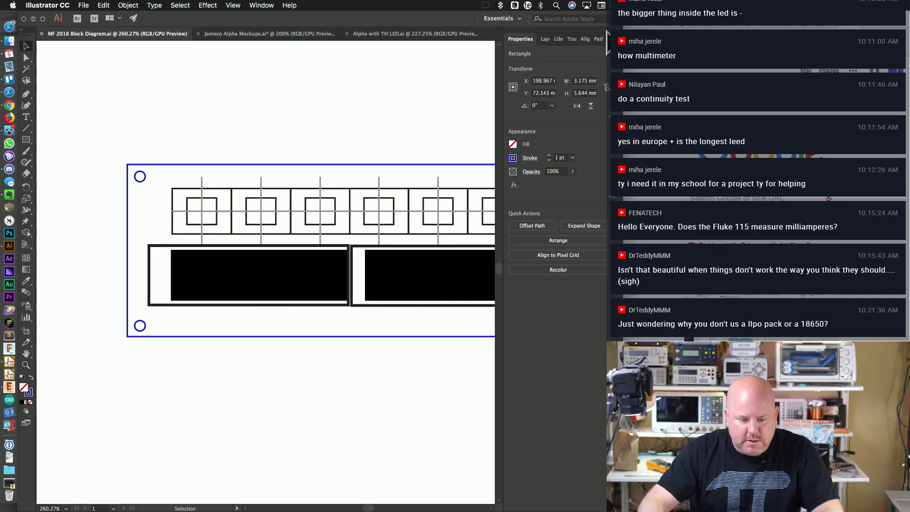
click(617, 29)
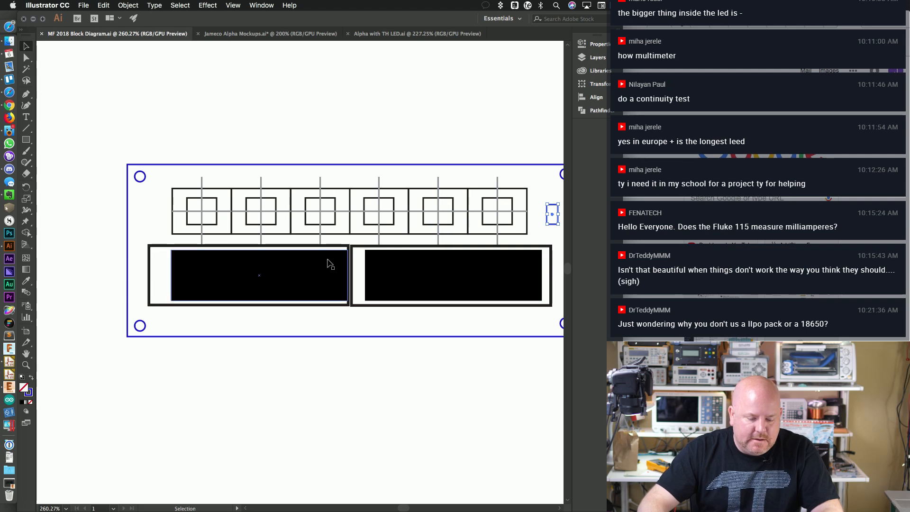
key(super+0)
scroll(261, 164, up, 1)
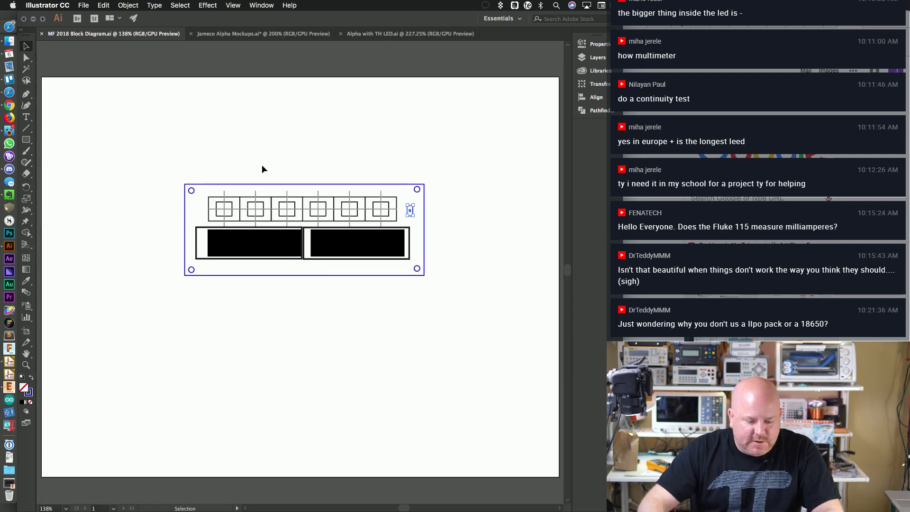
alt+scroll(296, 185, up, 1)
alt+scroll(296, 188, up, 2)
alt+scroll(297, 187, down, 1)
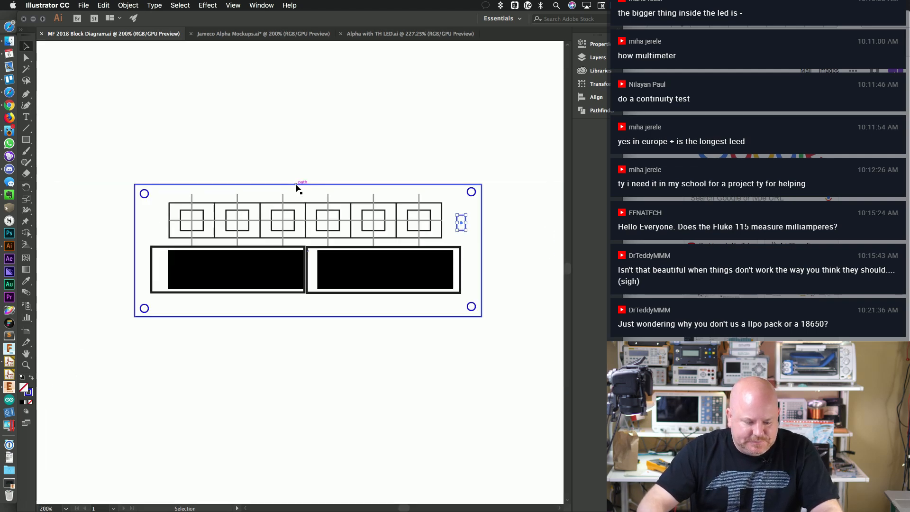
Step: Copy the Jameco 500 mAh and Adafruit 2500 mAh battery rectangles from the Jameco Alpha Mockups document
click(332, 33)
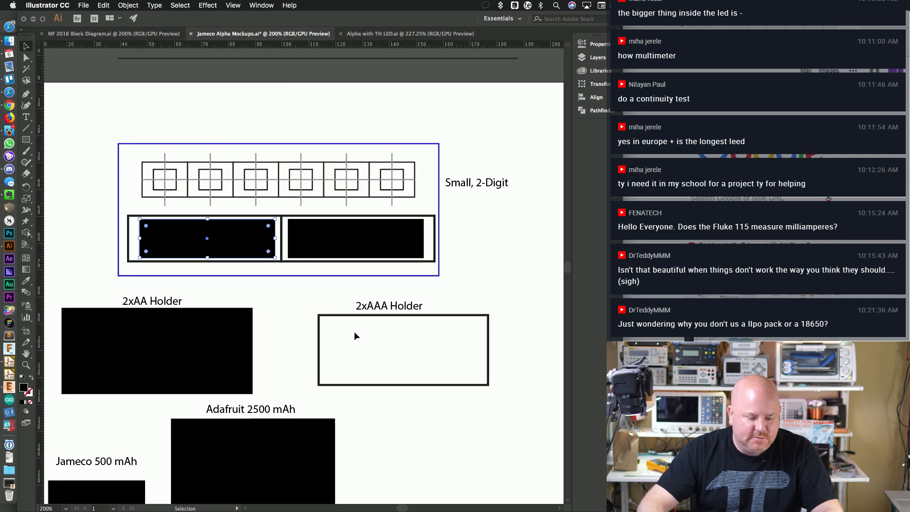
scroll(353, 331, down, 4)
scroll(354, 327, down, 1)
key(a)
click(122, 416)
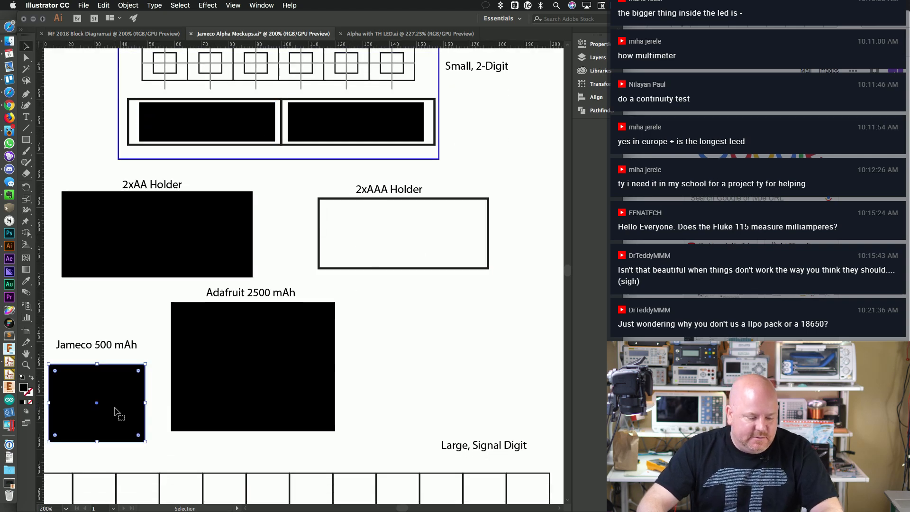
shift+click(264, 365)
key(super+c)
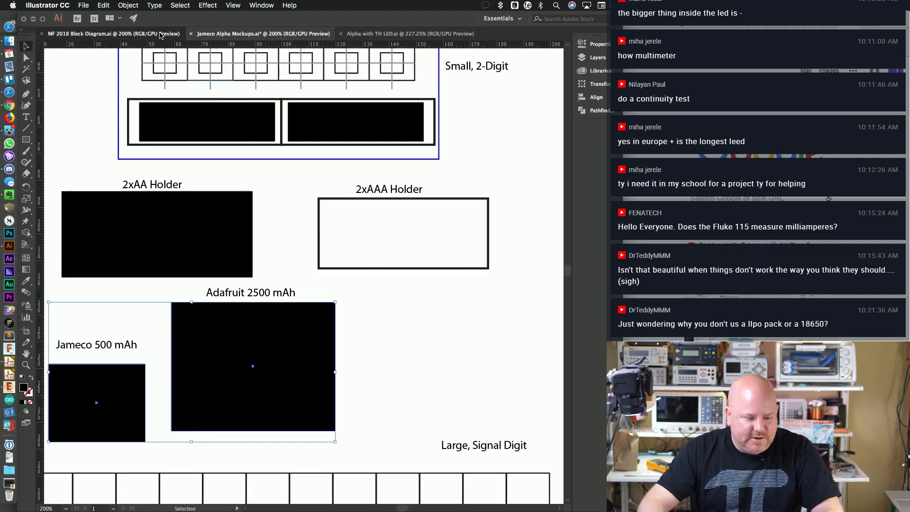
Step: Paste the two battery rectangles into the MF 2018 Block Diagram, compare their sizes with the board, and cut both out again
click(114, 34)
key(v)
key(super+v)
drag(387, 290, 425, 422)
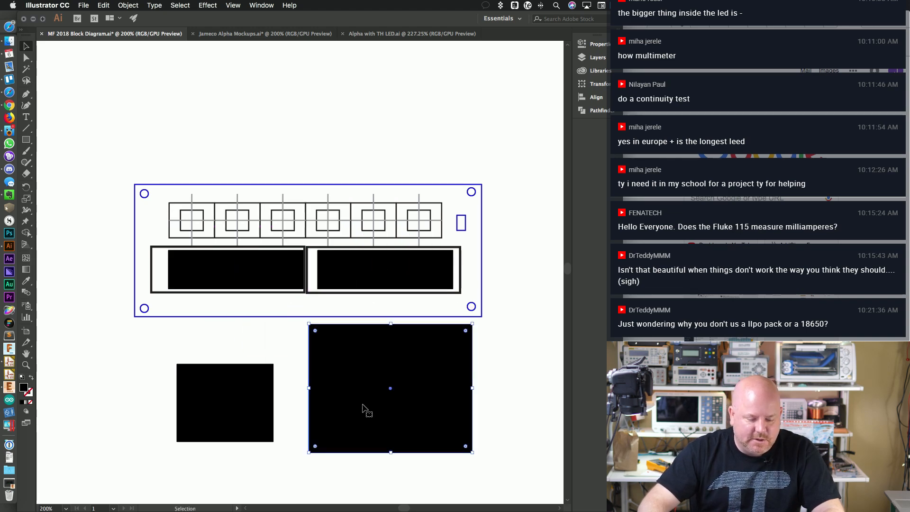
drag(241, 402, 415, 216)
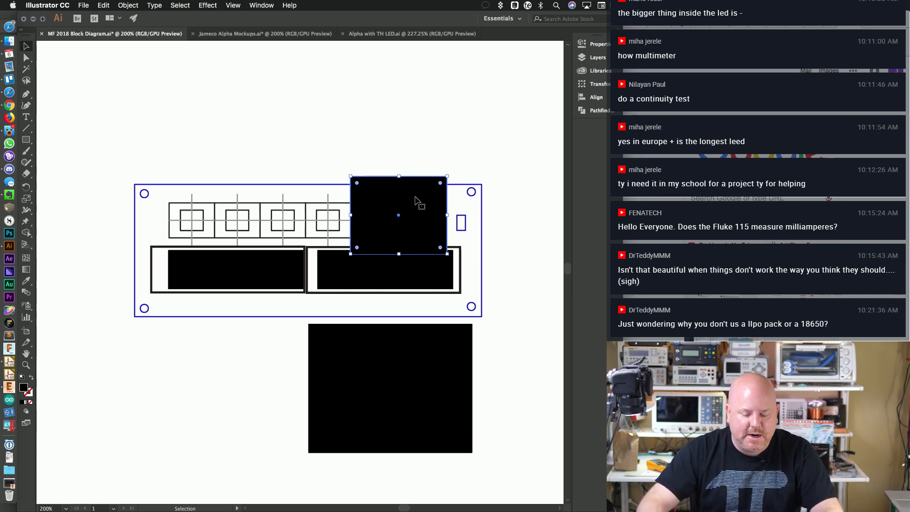
shift+click(397, 354)
key(super+x)
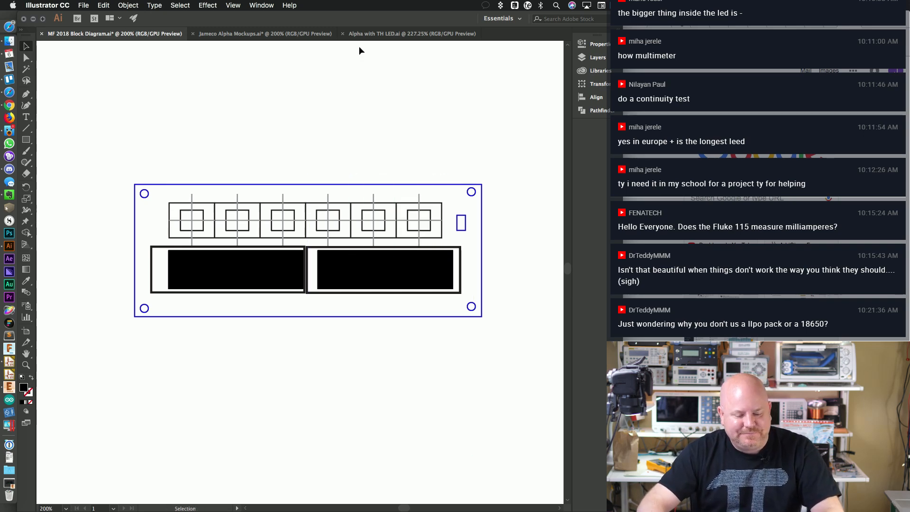
Step: Examine the battery and digit layouts in Jameco Alpha Mockups and compare them with the MF 2018 Block Diagram board
click(269, 33)
click(435, 343)
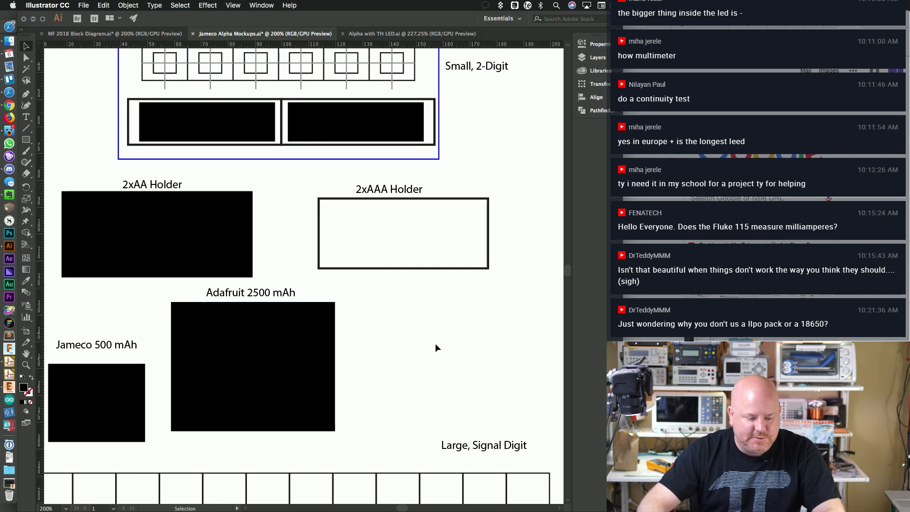
scroll(430, 322, down, 3)
alt+scroll(430, 321, down, 1)
alt+scroll(416, 315, down, 3)
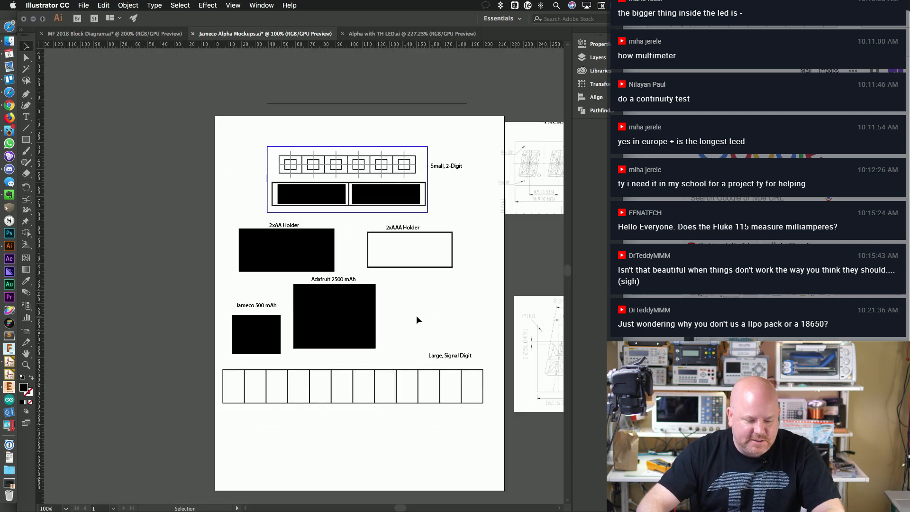
alt+scroll(416, 315, up, 3)
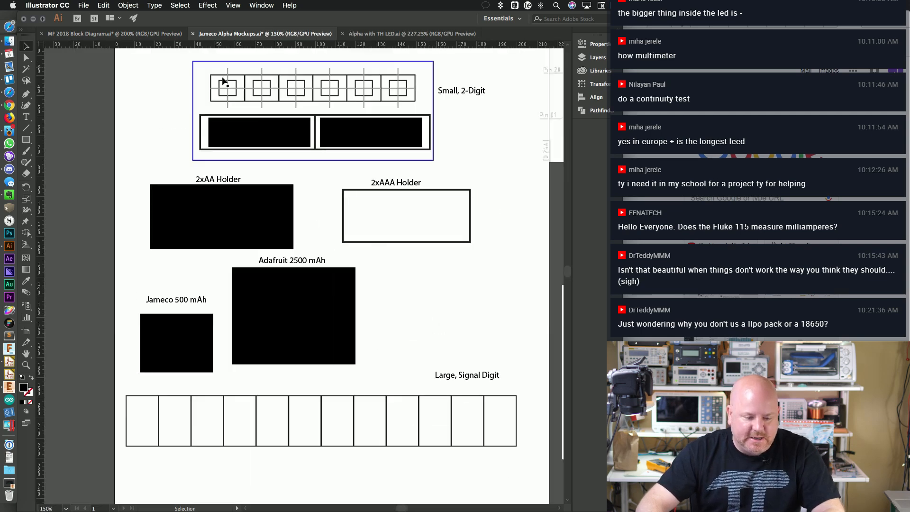
click(159, 34)
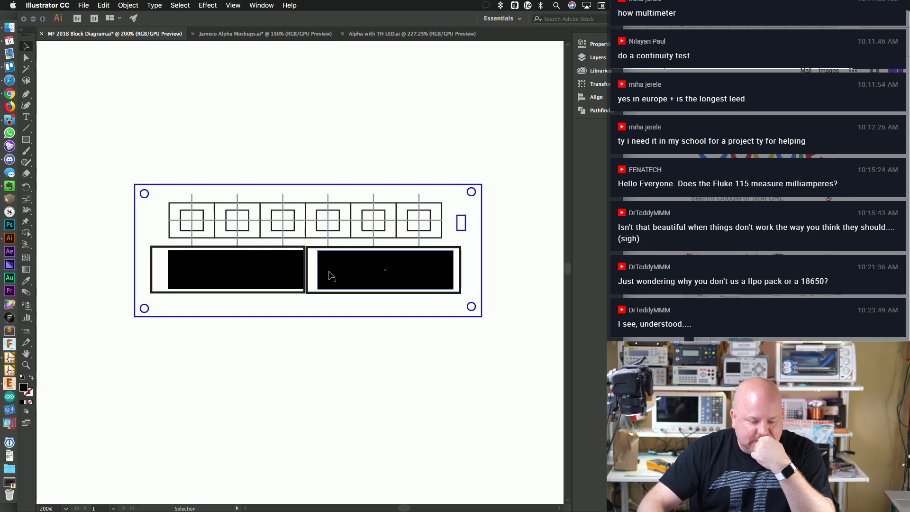
click(287, 283)
click(318, 275)
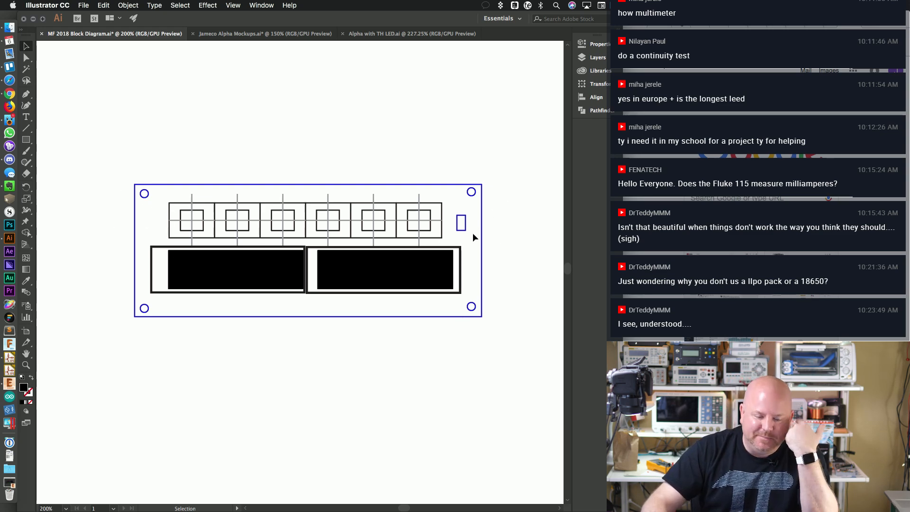
Step: Compare the battery mockups in Jameco Alpha Mockups with the segment drawings in Alpha with TH LED
click(298, 33)
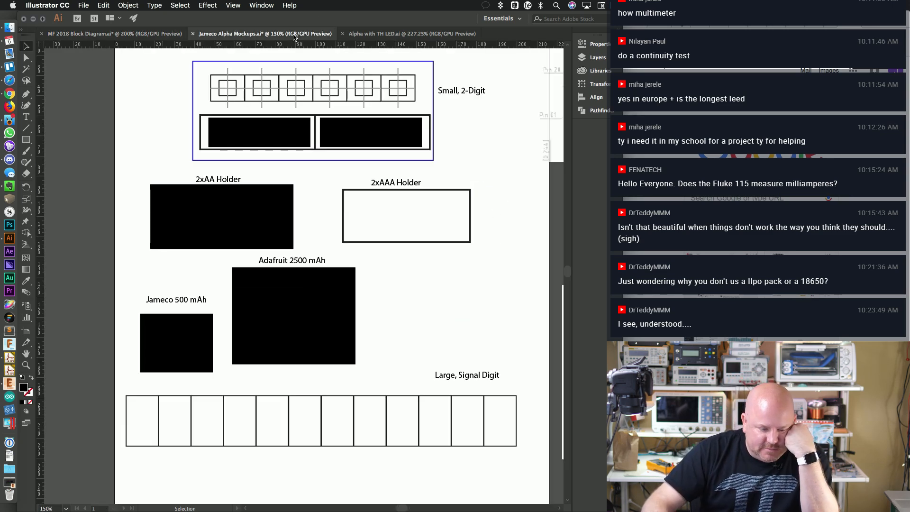
click(432, 31)
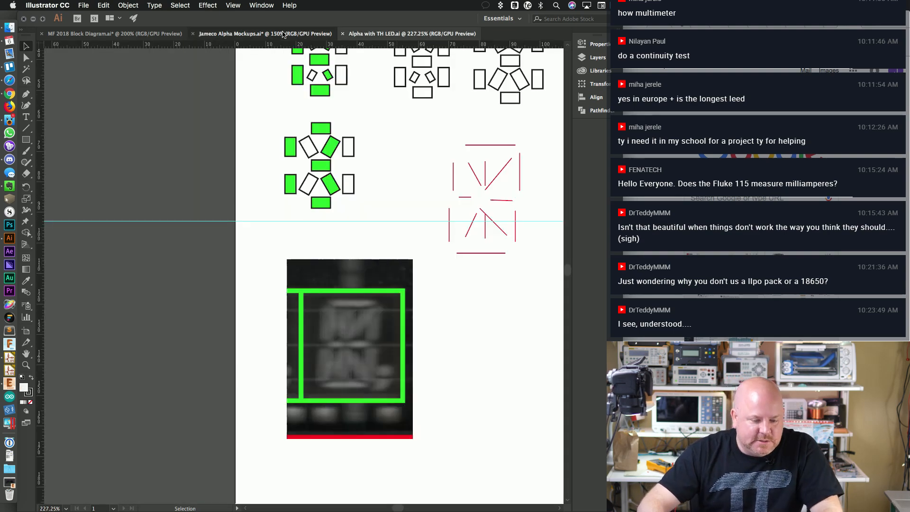
click(283, 34)
Step: Switch to KiCad's schematic editor and dismiss the symbol library table without changes
key(super+Tab)
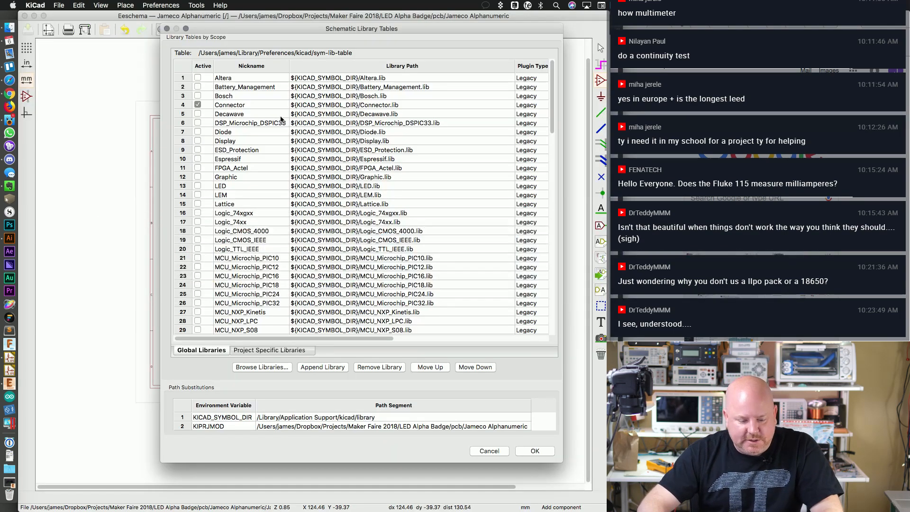
click(260, 240)
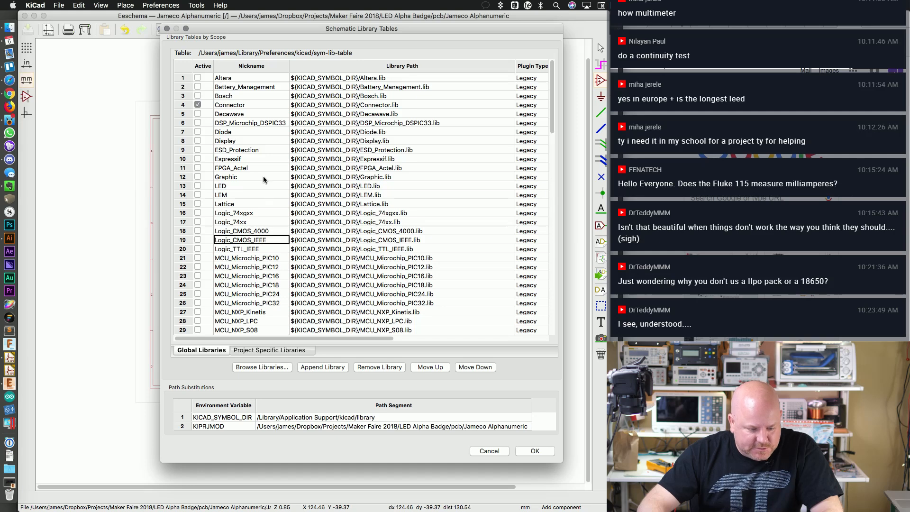
click(489, 451)
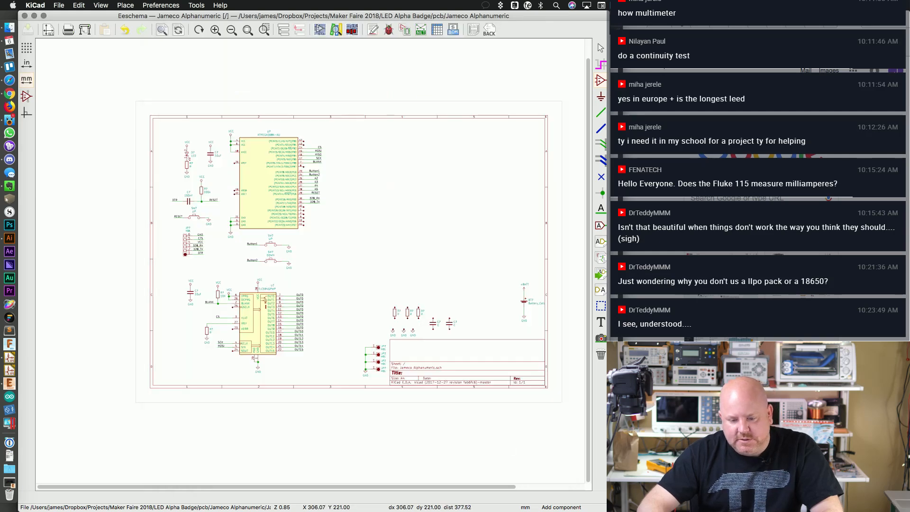
key(super+Tab)
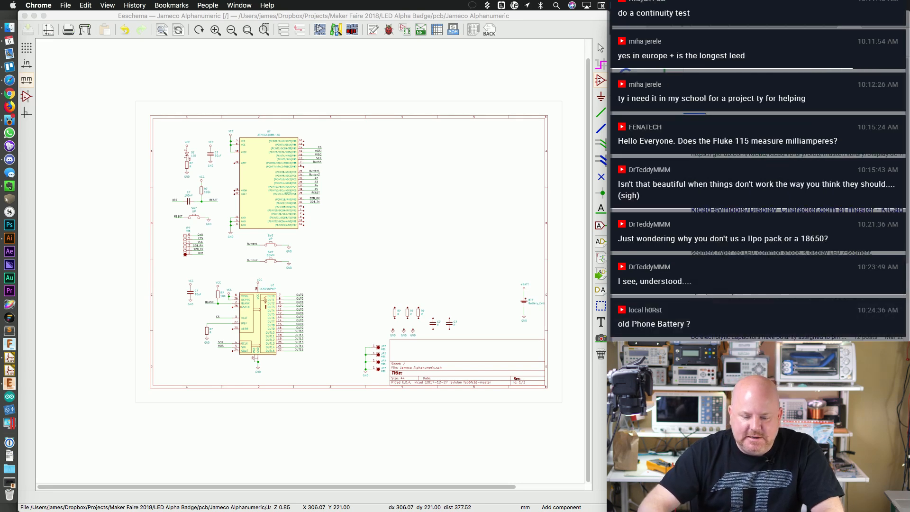
click(320, 73)
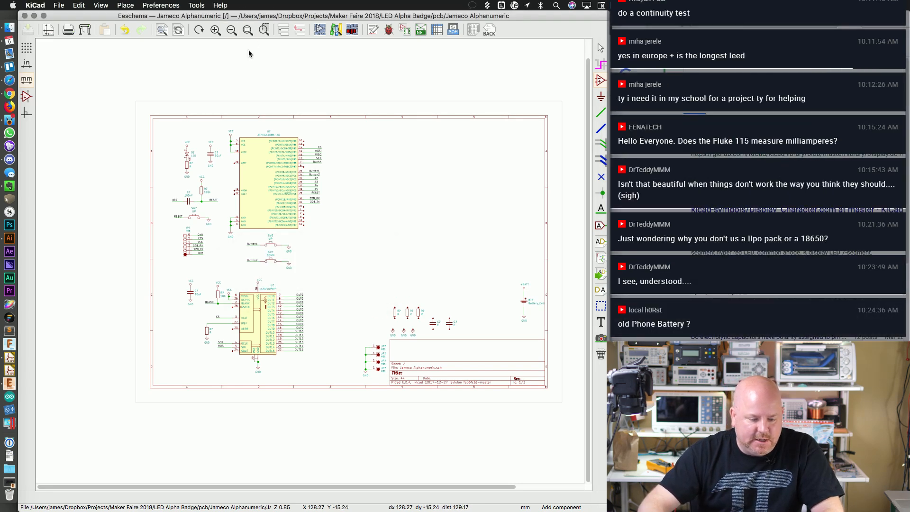
key(Escape)
click(373, 29)
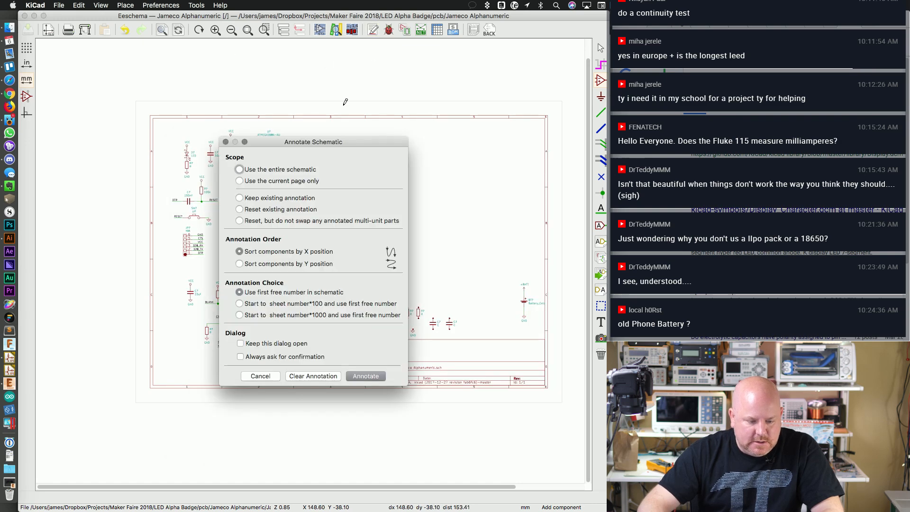
key(Escape)
click(350, 81)
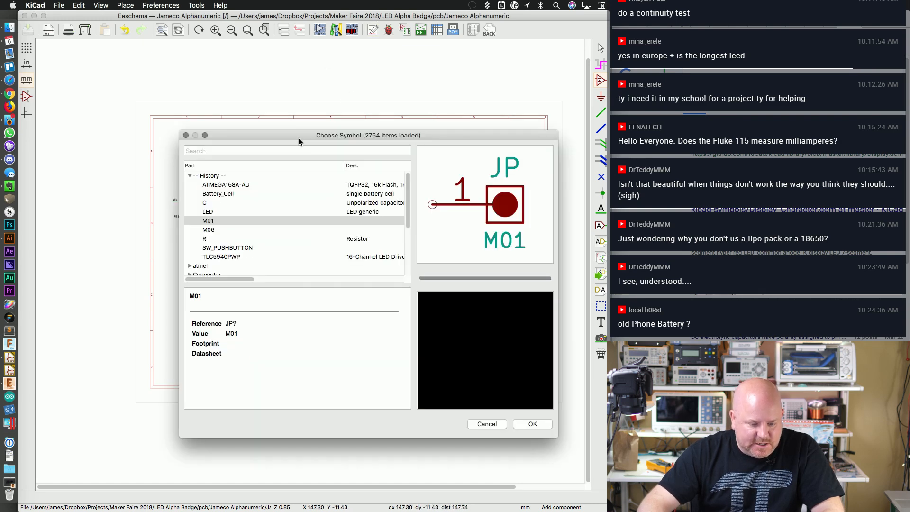
key(Escape)
Step: Activate the Display library in the global symbol library table and accept the change
click(161, 5)
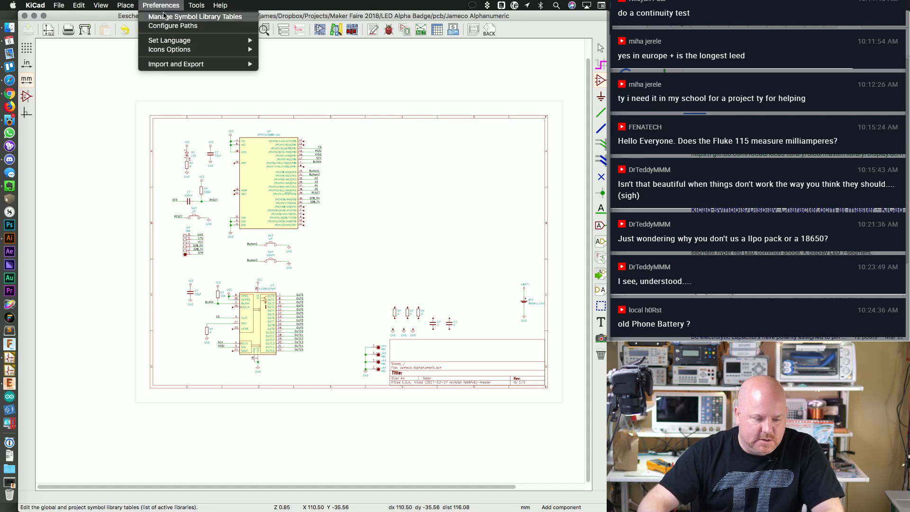
click(162, 18)
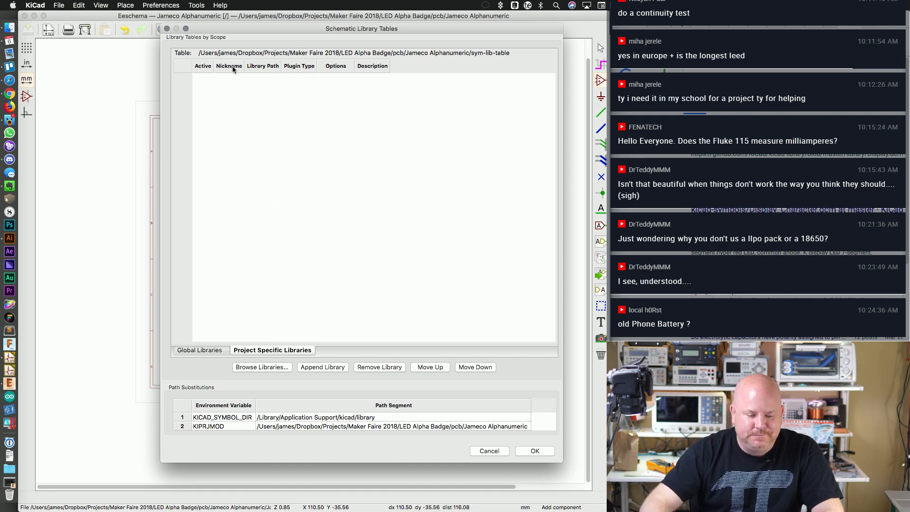
click(214, 350)
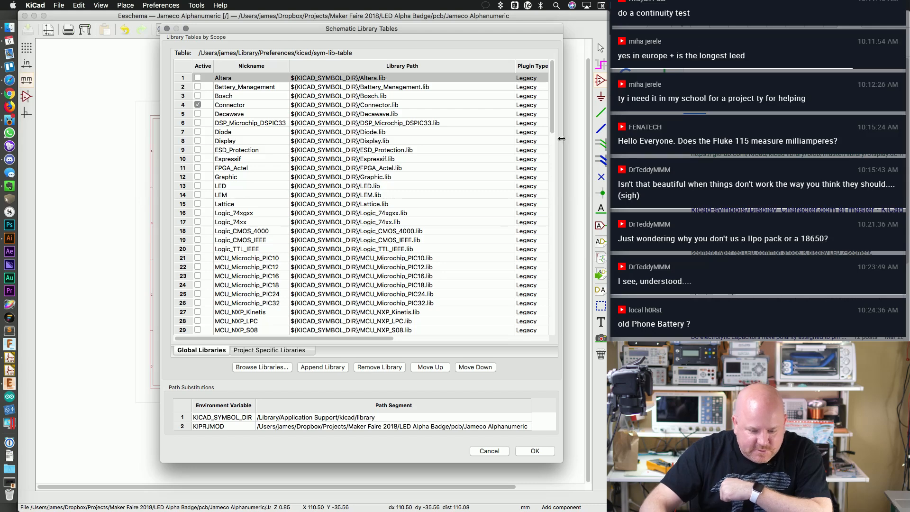
drag(555, 124, 564, 345)
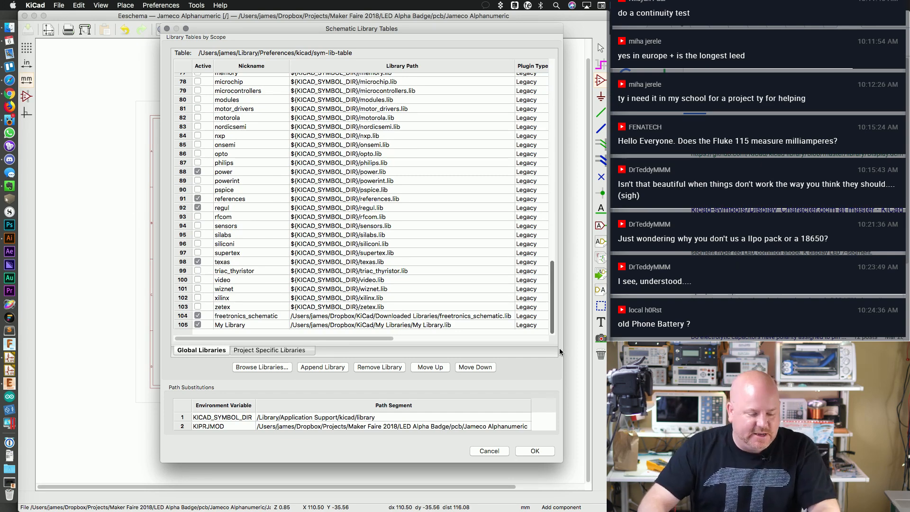
drag(561, 324, 570, 132)
click(197, 118)
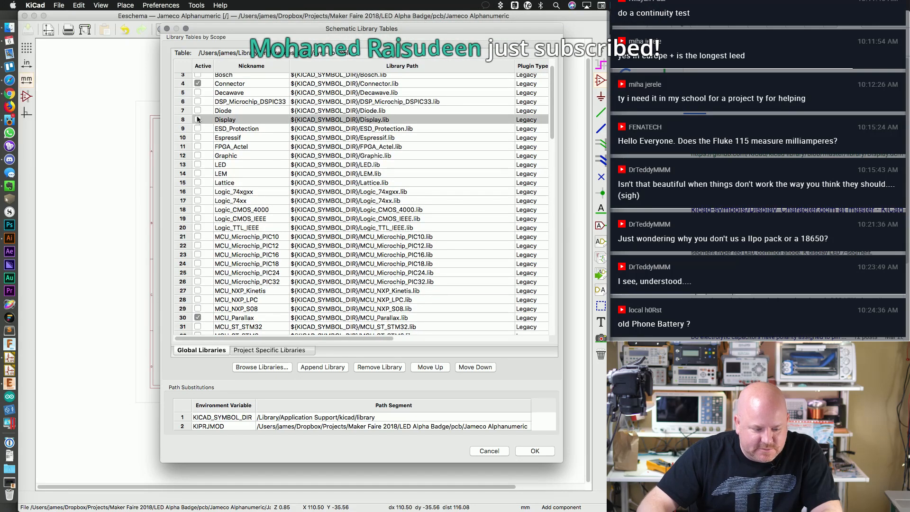
click(197, 118)
click(198, 119)
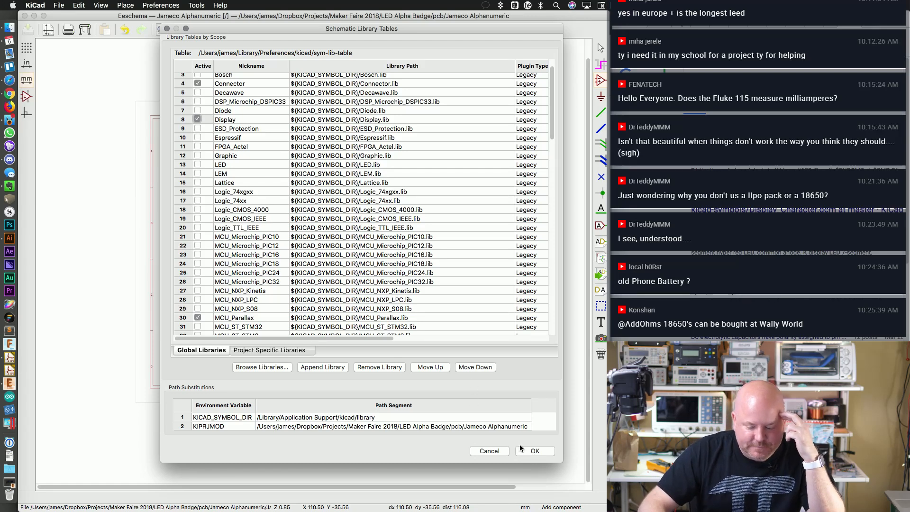
click(533, 449)
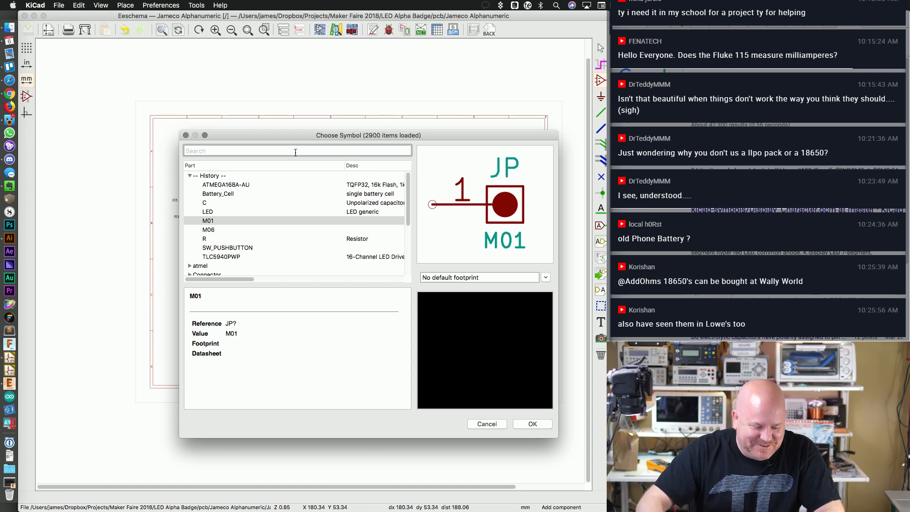
Step: Search the schematic symbols for "alpha", examine the matching display symbols from HY1602E to EA_T123X-I2C, and leave without placing one
text(alpha)
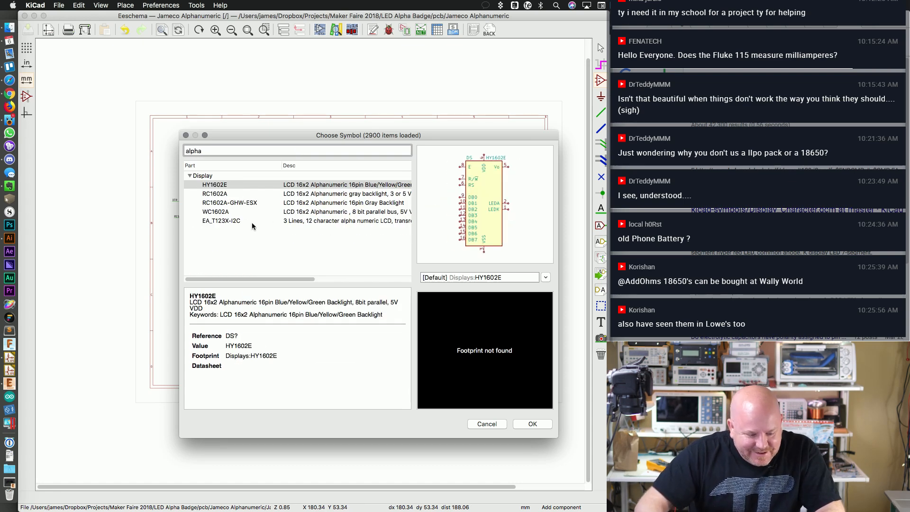
click(221, 194)
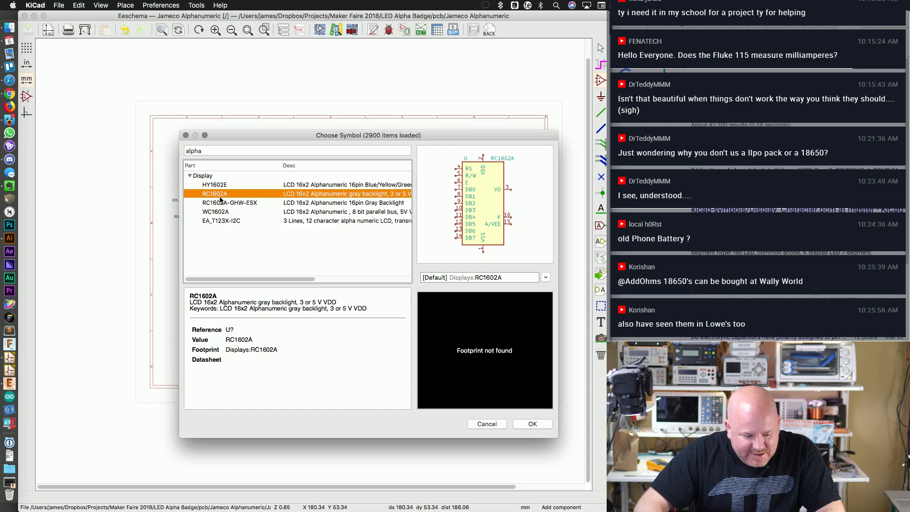
click(222, 186)
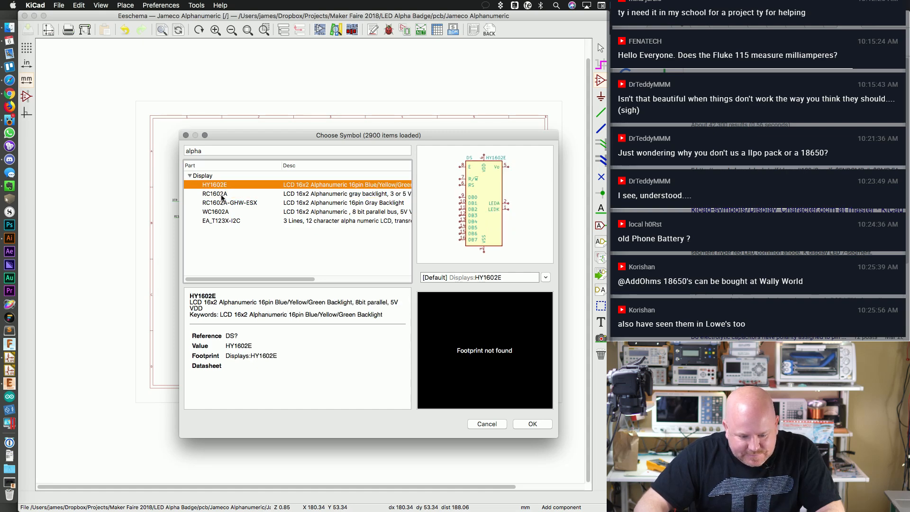
key(Down)
key(Down)
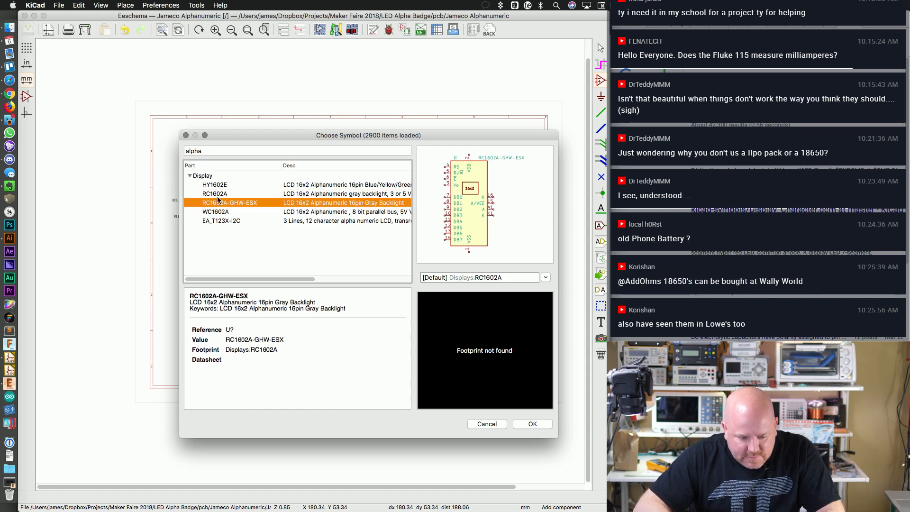
key(Down)
key(Down)
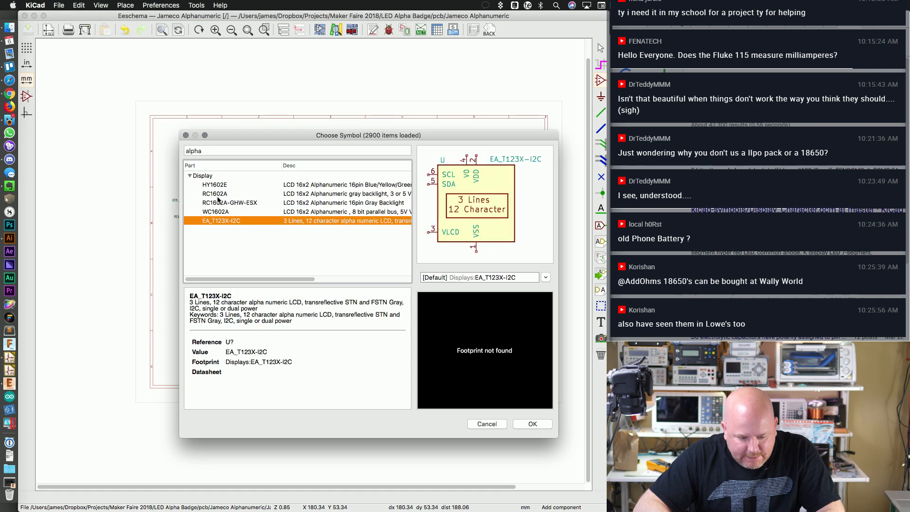
key(Up)
key(Up)
key(Up)
key(Up)
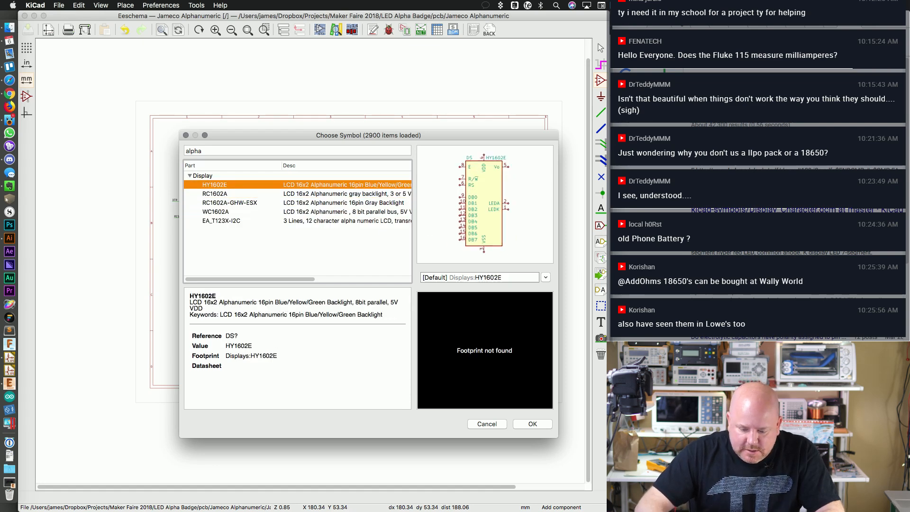
click(521, 425)
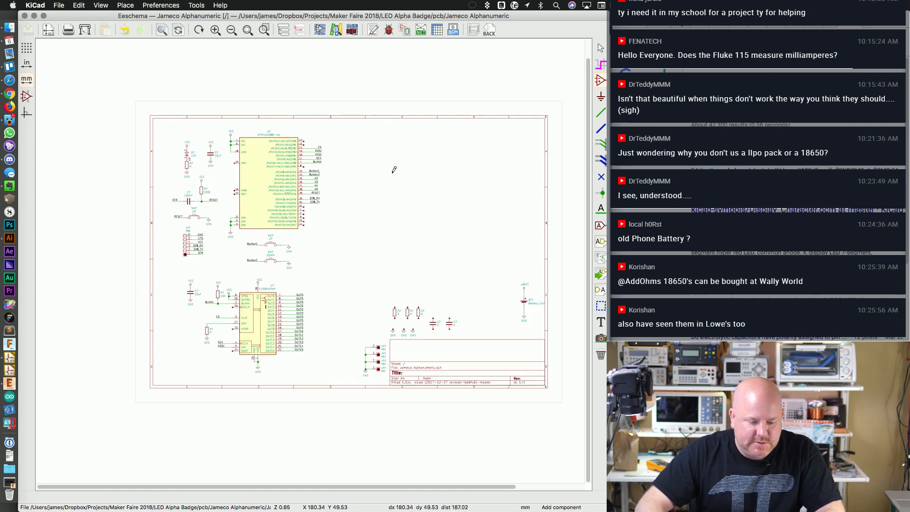
click(300, 199)
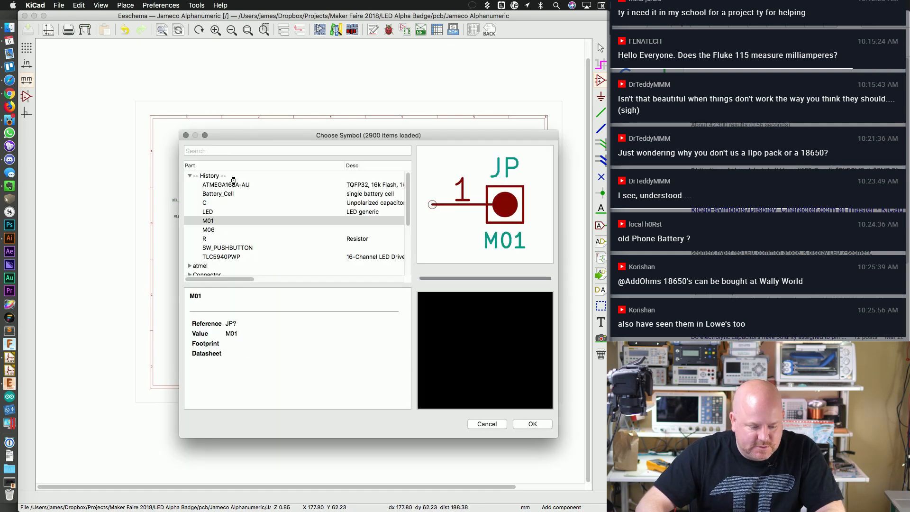
key(Escape)
Step: Activate the LED library in the global symbol library table and accept the change
click(161, 5)
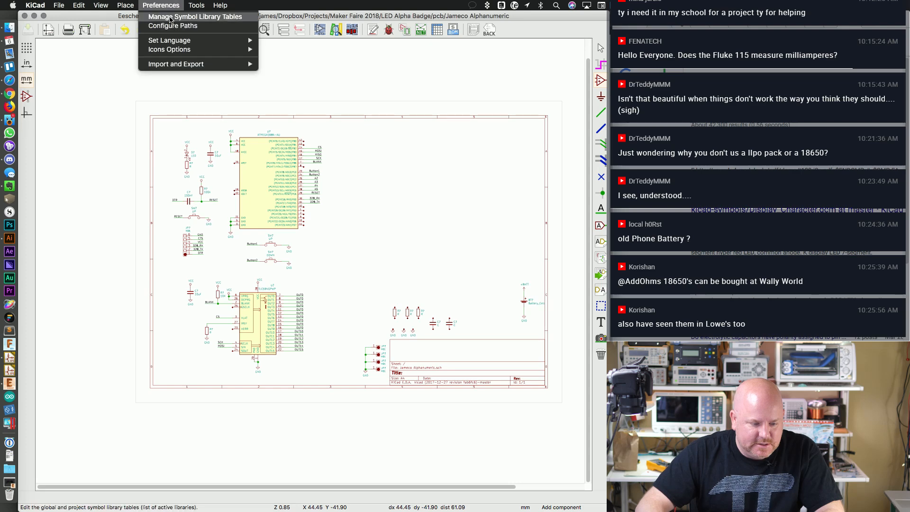
click(194, 14)
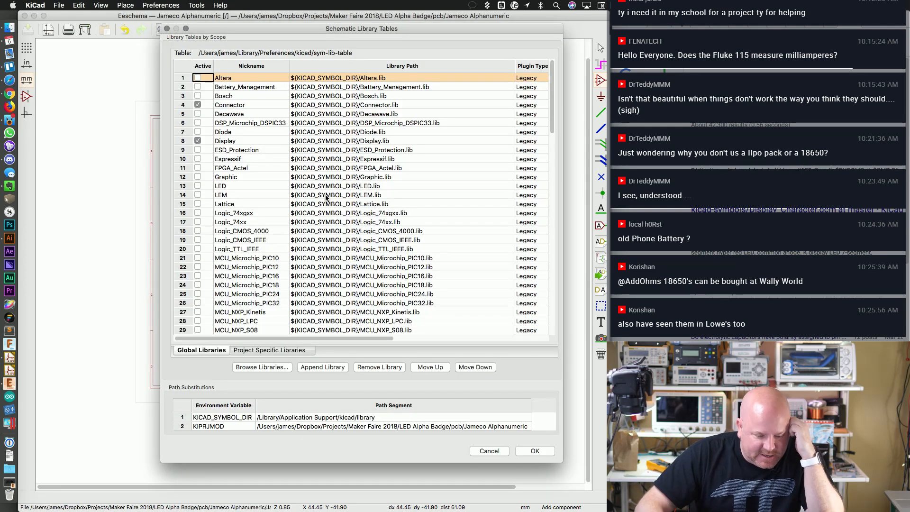
mouse_move(552, 97)
mouse_down()
mouse_move(550, 232)
mouse_move(560, 112)
mouse_up()
click(197, 121)
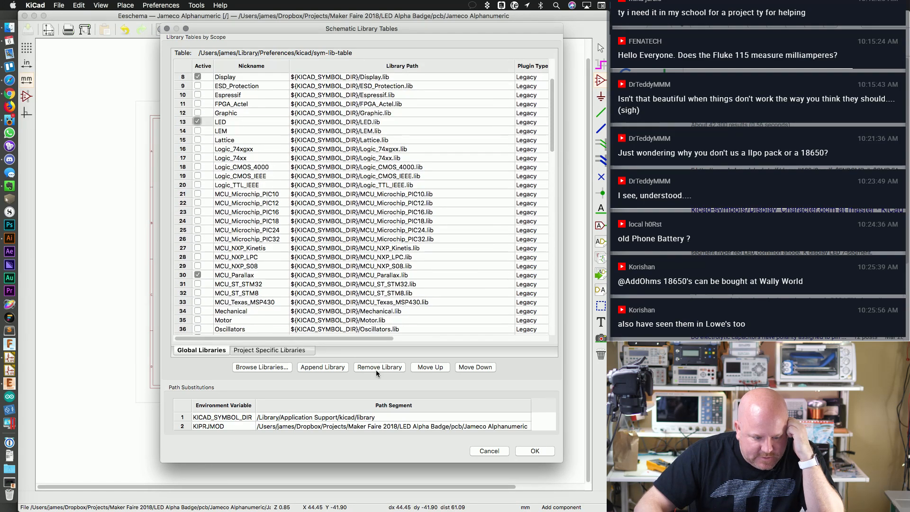
click(521, 452)
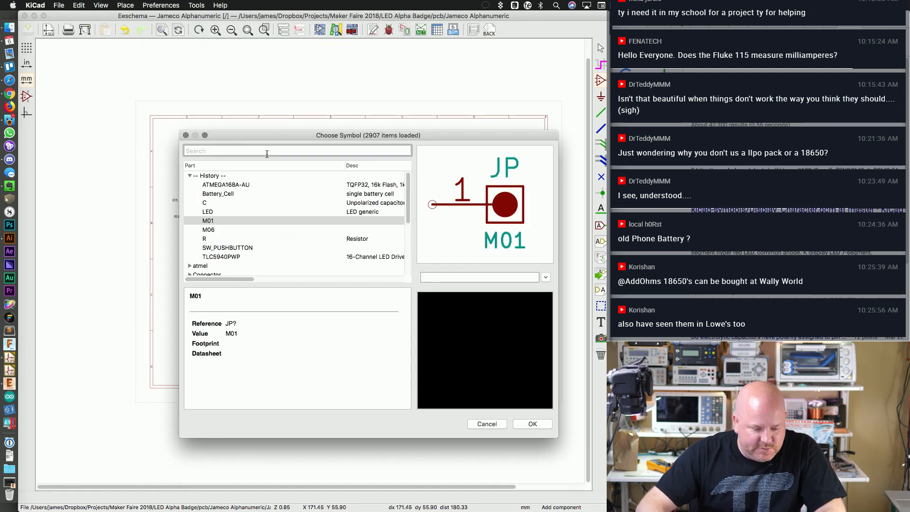
Step: Search the schematic symbols for "alpha" again and replace the search term with "segment"
text(alpha)
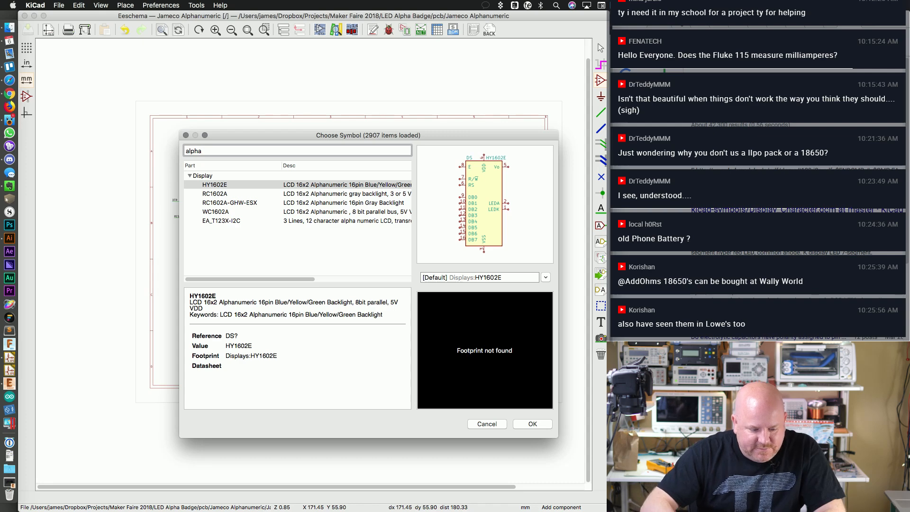
key(super+a)
key(BackSpace)
text(seg)
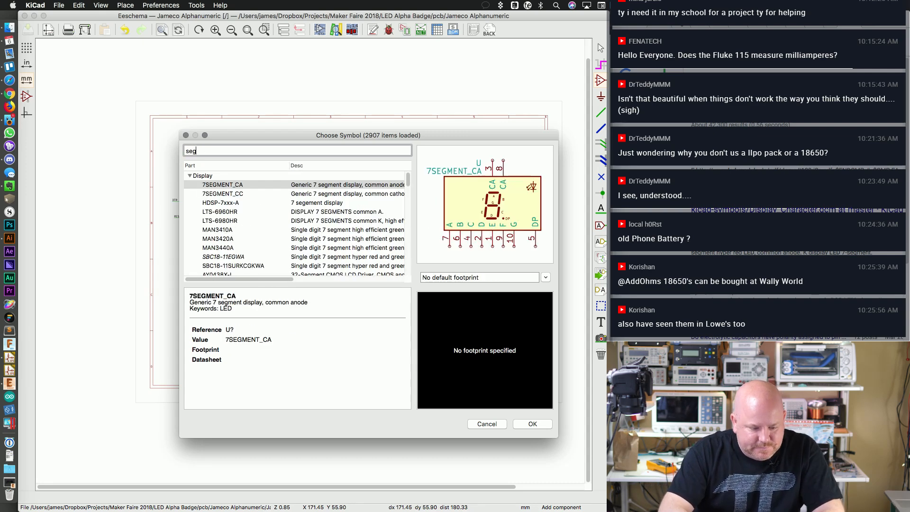
text(ment)
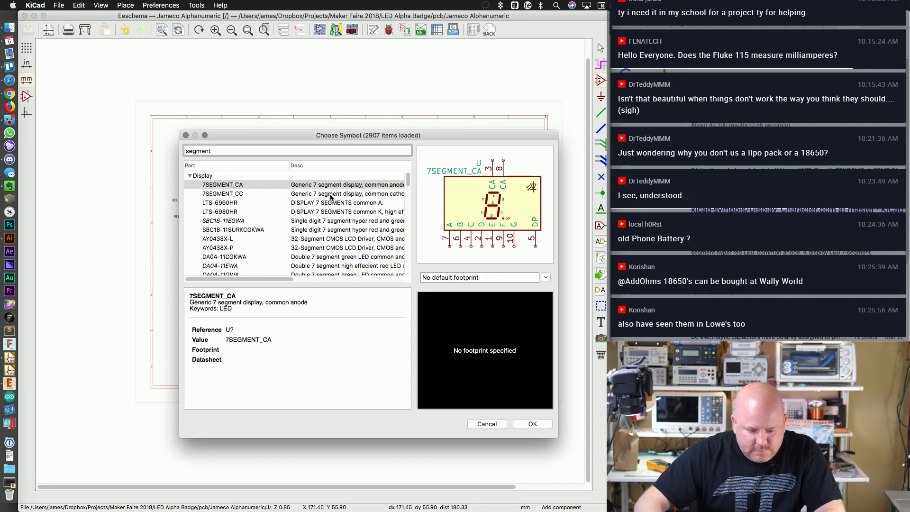
Step: Examine the symbols matching "segment" from 7SEGMENT_CA through MAN74A, and leave the symbol chooser without placing one
click(271, 191)
key(Down)
key(Down)
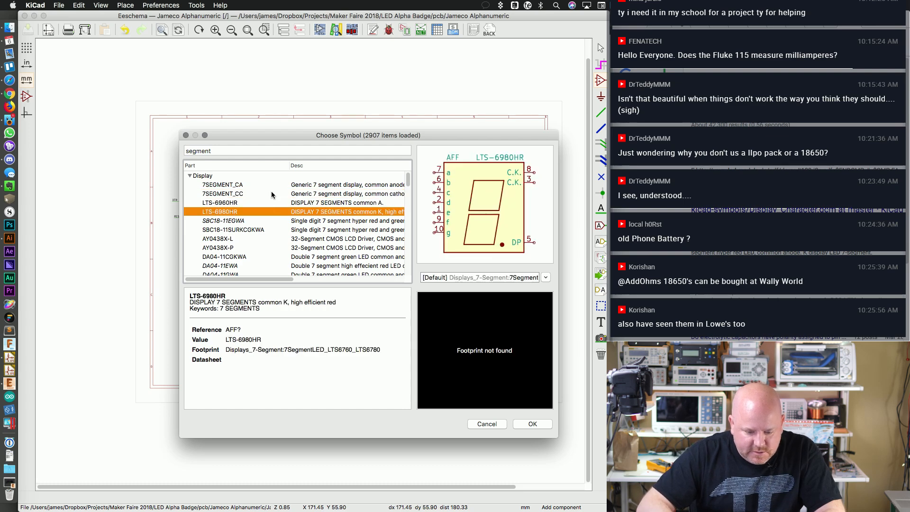
key(Down)
key(Down)
key(Down)
key(Down)
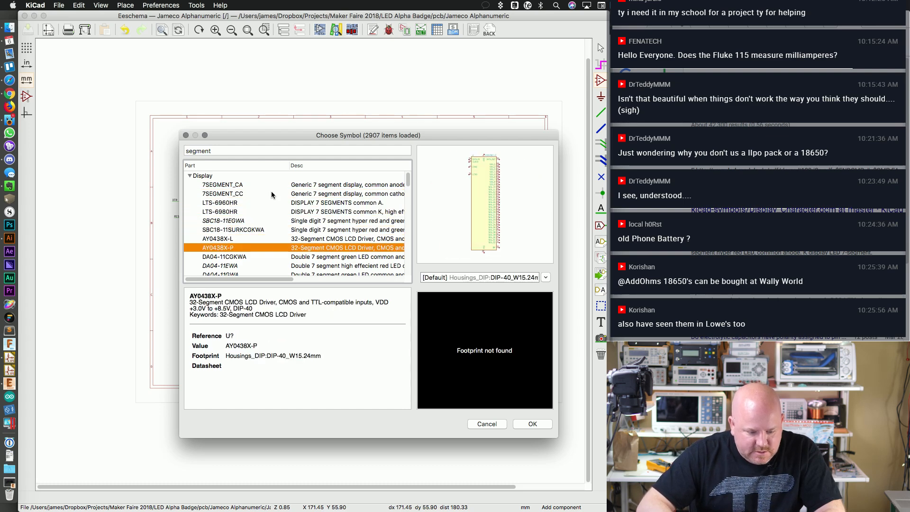
key(Down)
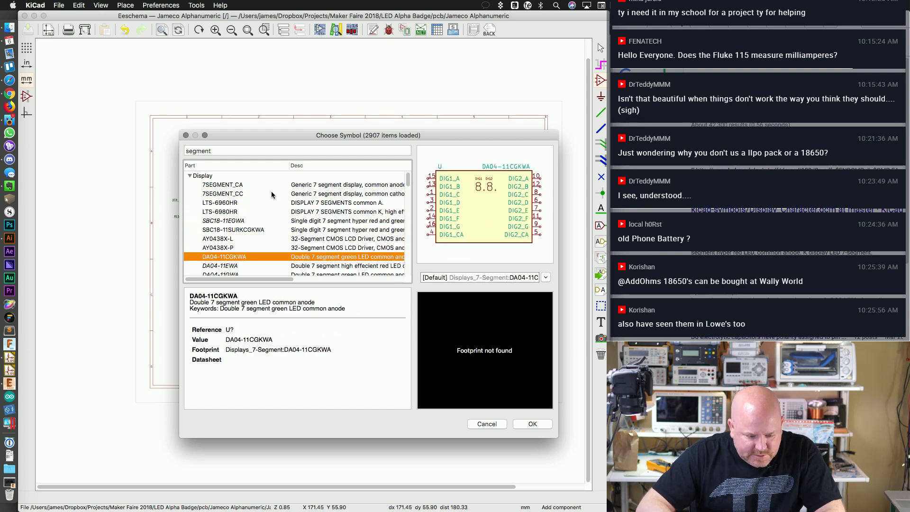
key(Down)
key(Down)
key(Down)
key(Down)
key(Down)
key(Down)
key(Down)
key(Down)
key(Down)
key(Down)
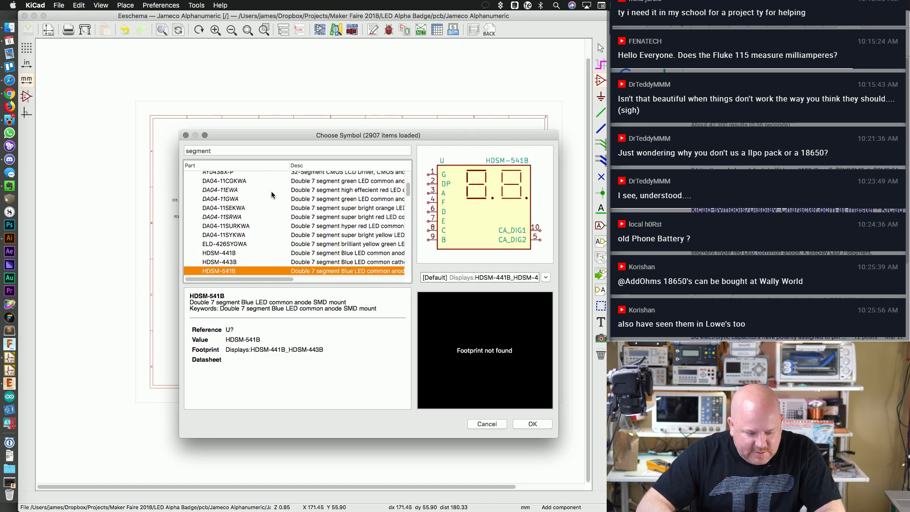
key(Down)
key(Down)
key(Down)
key(Down)
key(Down)
key(Down)
key(Down)
key(Down)
key(Down)
key(Down)
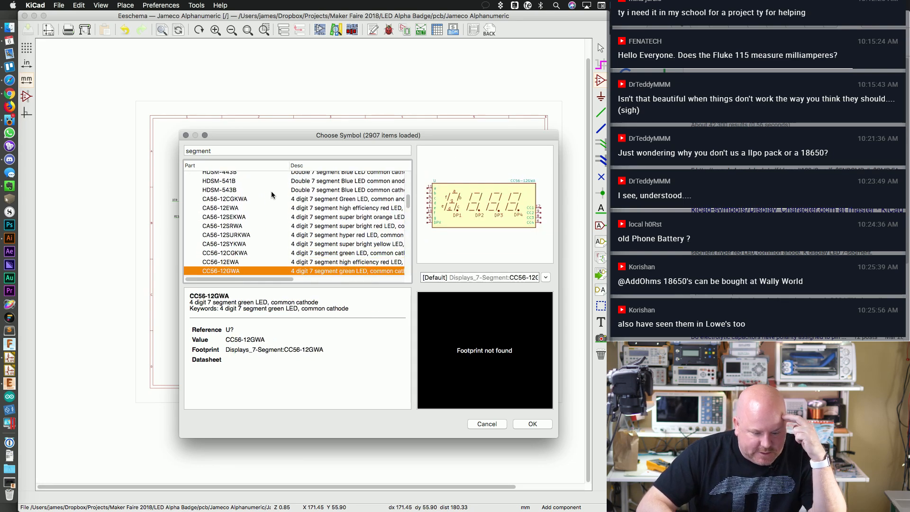
key(Down)
key(Down)
key(Down)
key(Down)
key(Down)
key(Down)
key(Down)
key(Down)
key(Down)
key(Down)
key(Down)
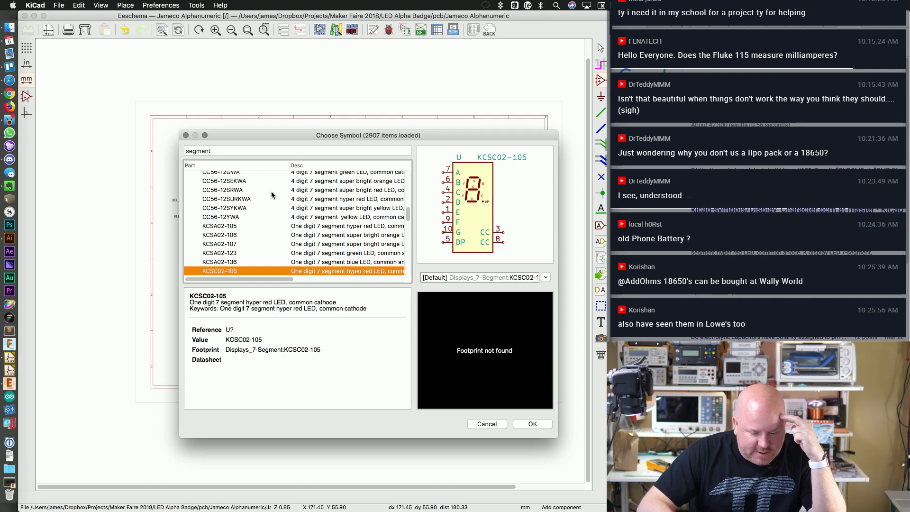
key(Down)
key(Down)
key(Down)
key(Down)
key(Down)
key(Down)
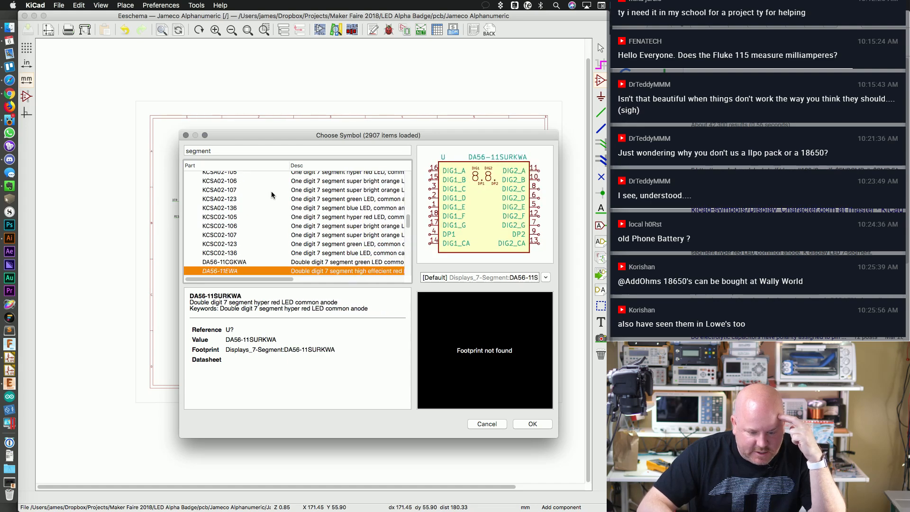
key(Up)
key(Down)
key(Down)
key(Down)
key(Down)
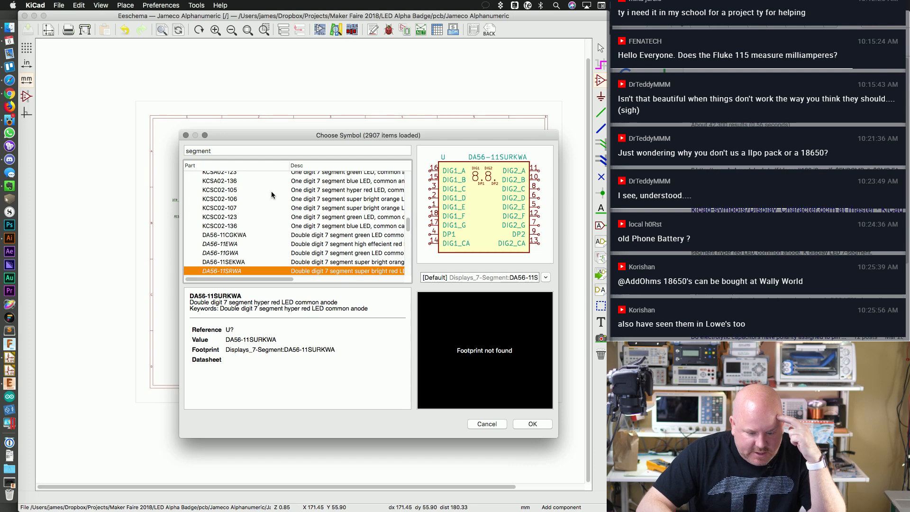
key(Down)
key(Down)
key(Down)
key(Down)
key(Down)
key(Down)
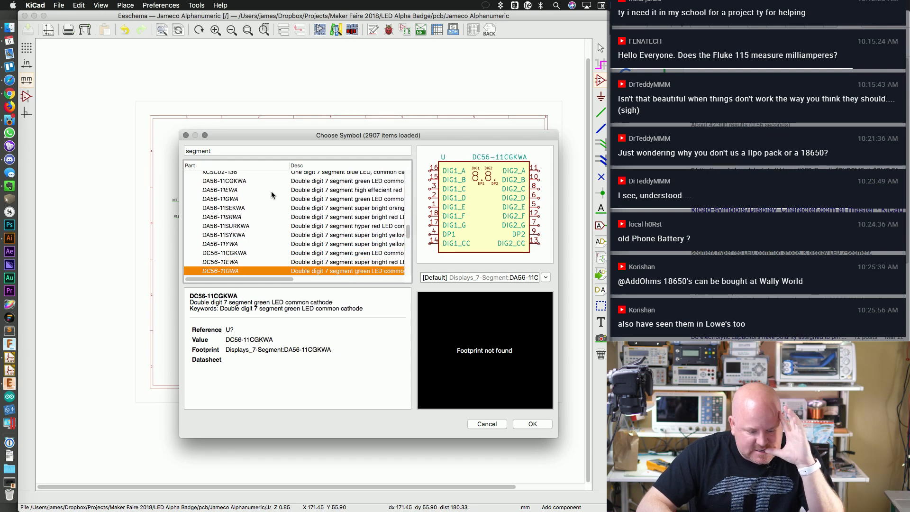
key(Down)
key(Down)
key(Down)
key(Down)
key(Down)
key(Down)
key(Down)
key(Down)
key(Down)
key(Down)
key(Down)
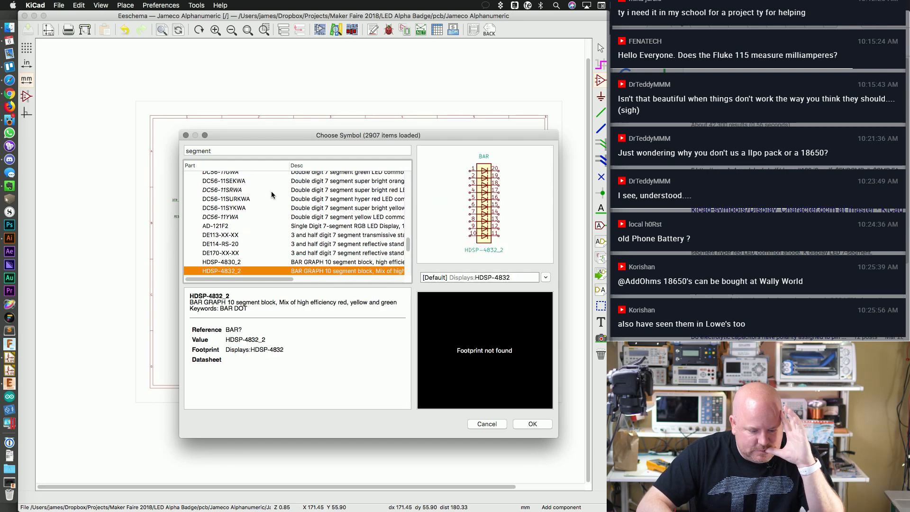
key(Down)
key(Down)
key(Down)
key(Down)
key(Down)
key(Down)
key(Down)
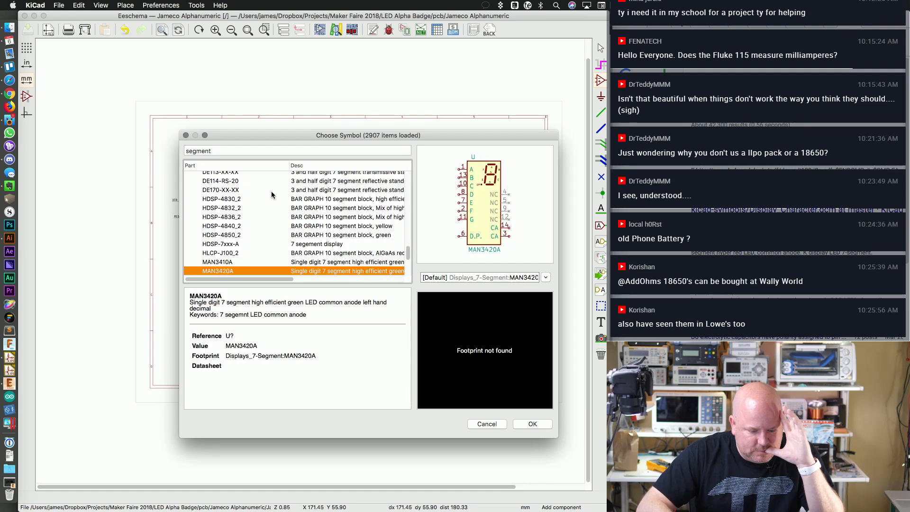
key(Down)
key(Down)
key(Down)
key(Down)
key(Down)
key(Down)
key(Down)
key(Down)
key(Down)
key(Down)
key(Down)
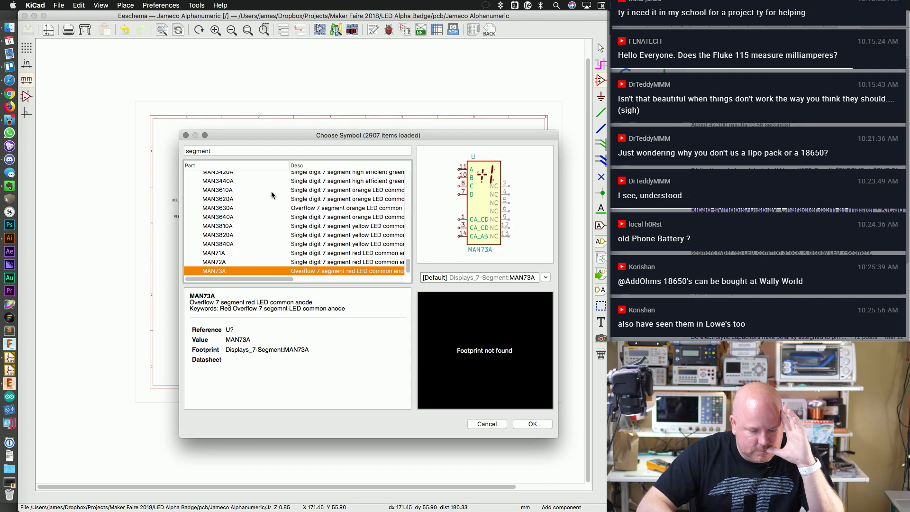
key(Down)
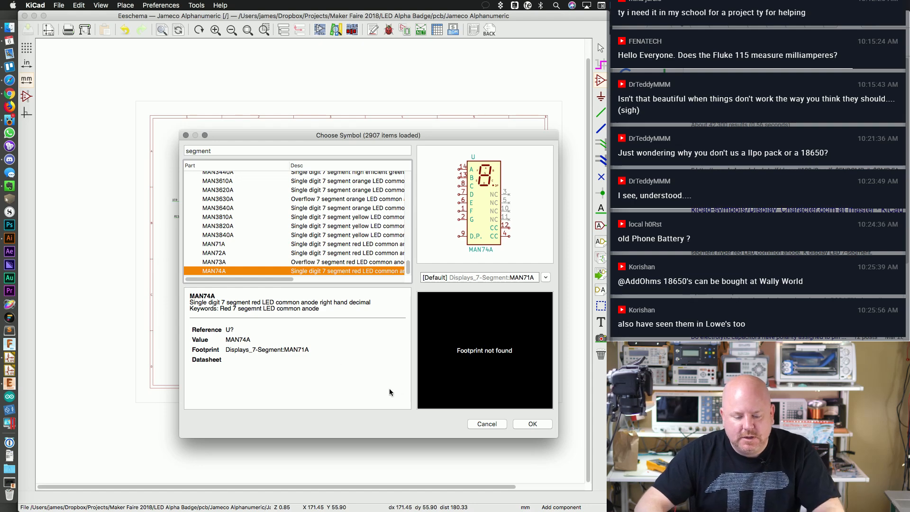
click(486, 423)
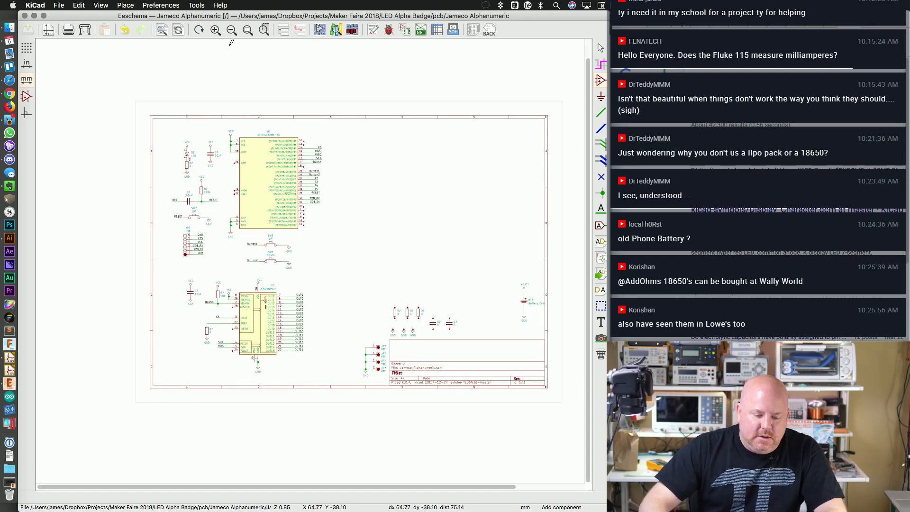
Step: Switch from the schematic to the KiCad project manager window and open the Symbol Library Editor
click(175, 6)
click(196, 6)
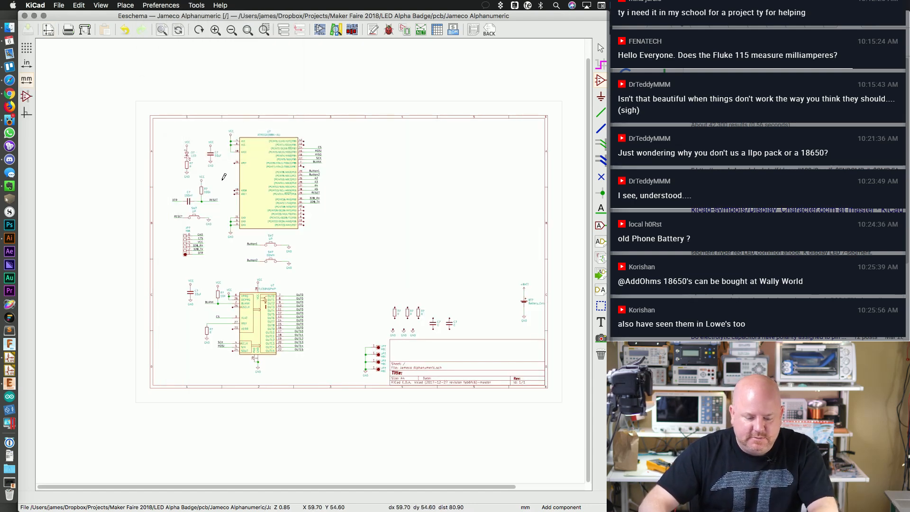
key(ctrl+Up)
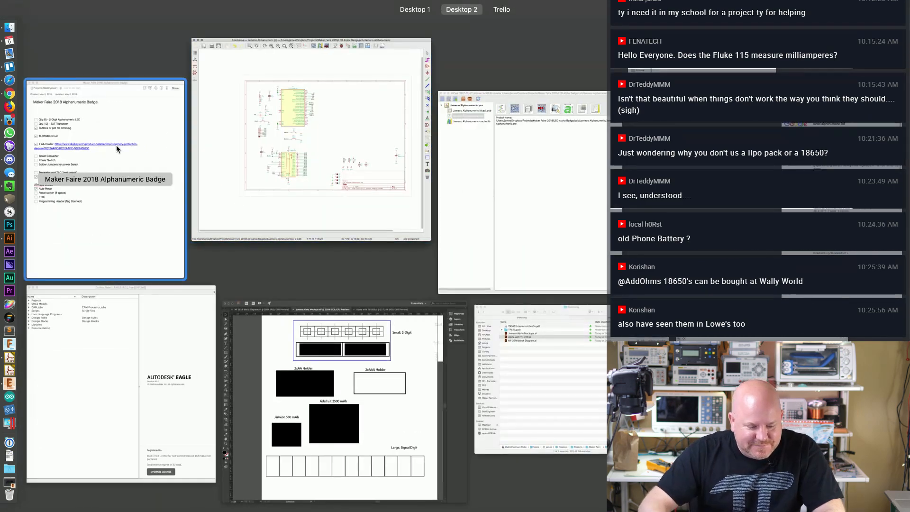
click(123, 301)
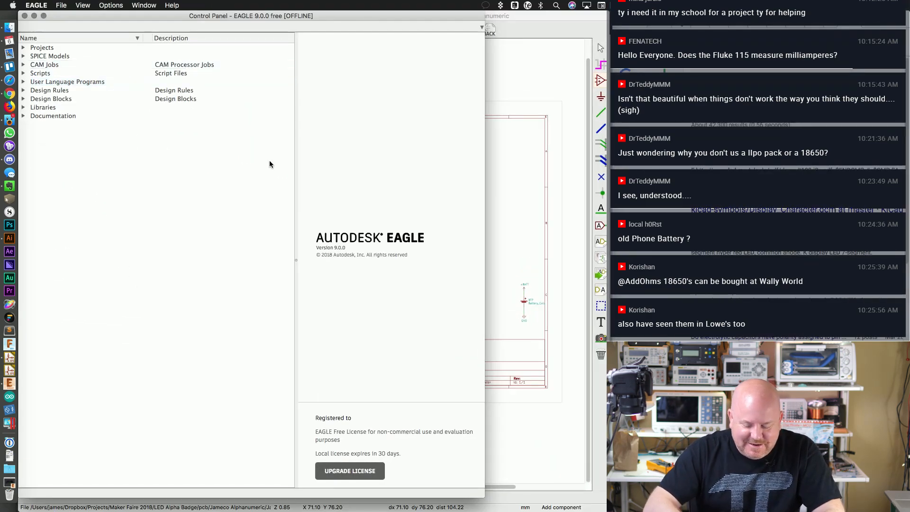
key(ctrl+Up)
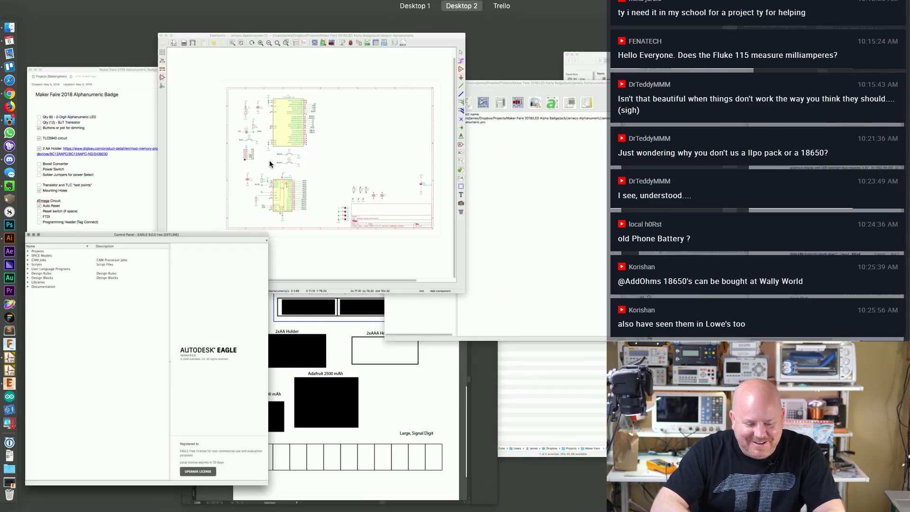
click(514, 192)
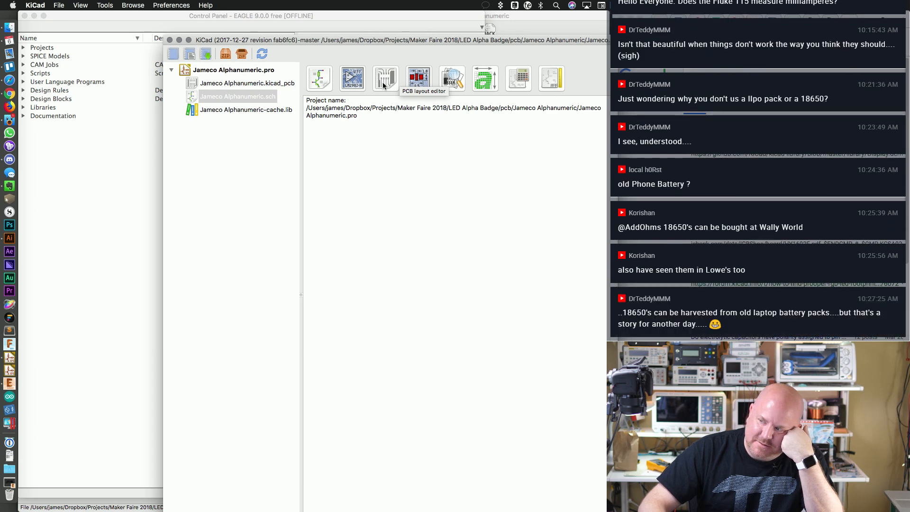
click(355, 86)
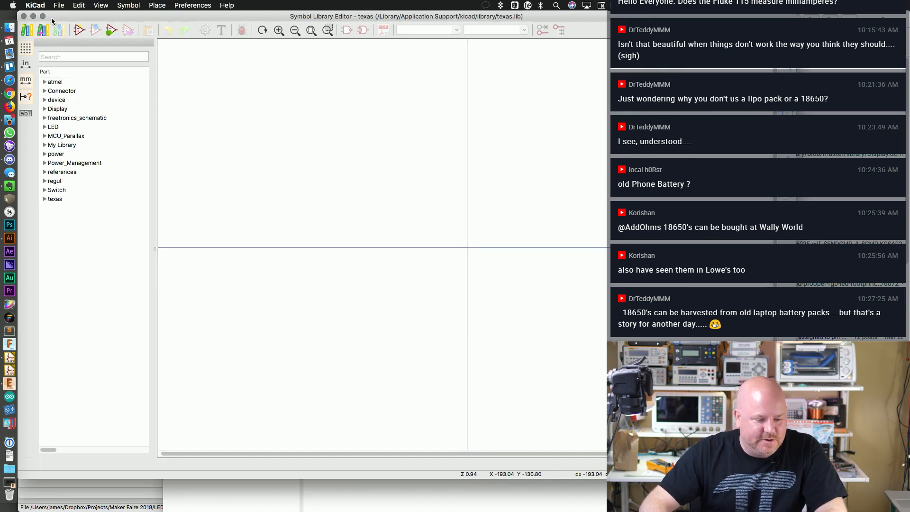
Step: Expand My Library in the symbol library tree to examine the parts it contains
click(59, 5)
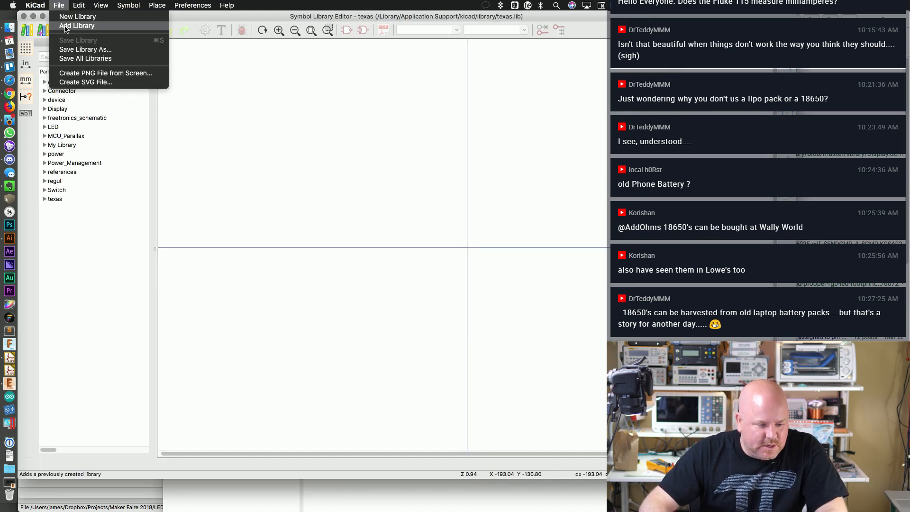
click(178, 86)
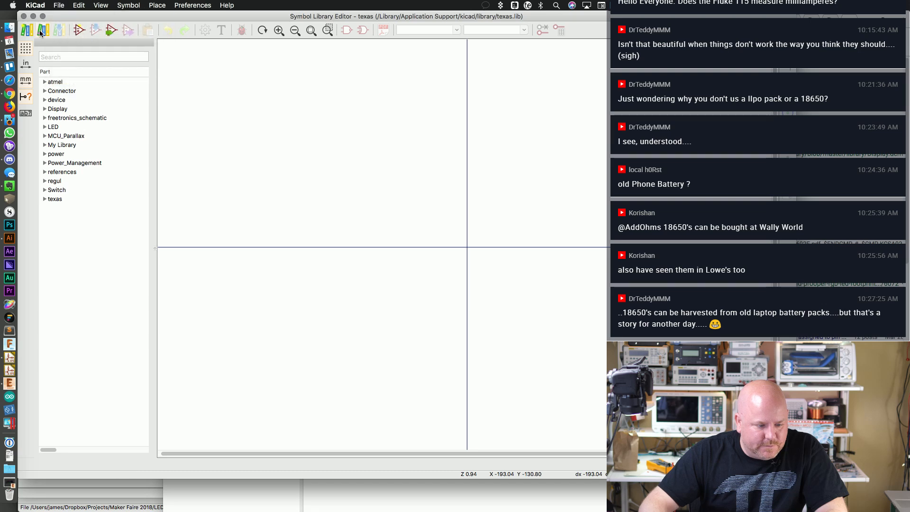
click(53, 145)
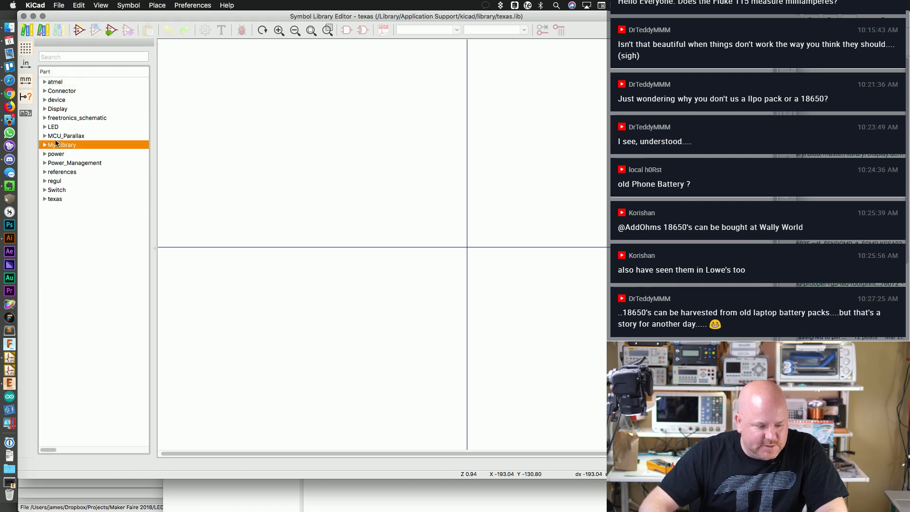
click(45, 145)
right_click(269, 150)
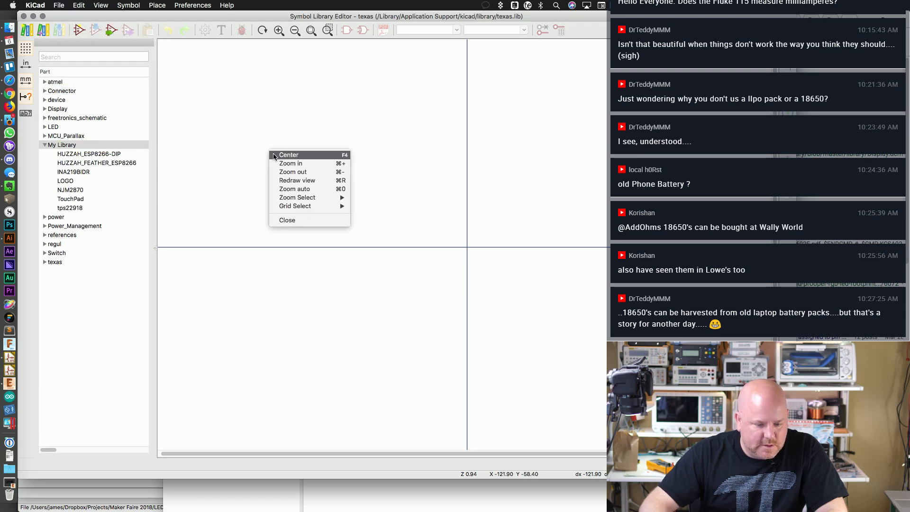
click(452, 254)
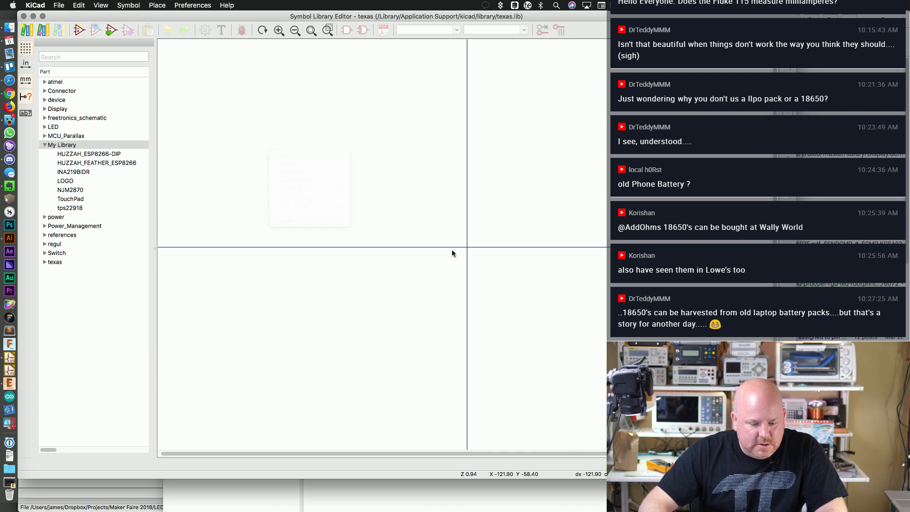
Step: Create a new symbol named ALPHAJAM with D as its default reference designator
click(79, 30)
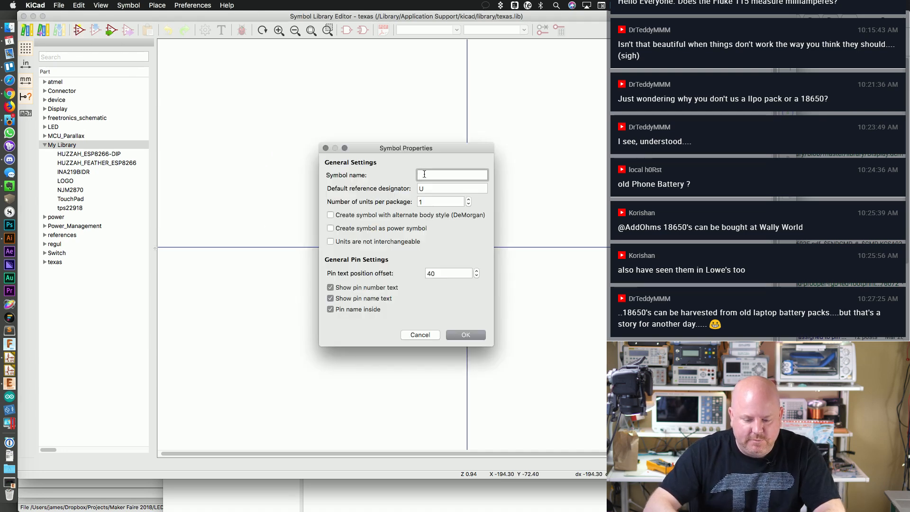
text(ALPHA-)
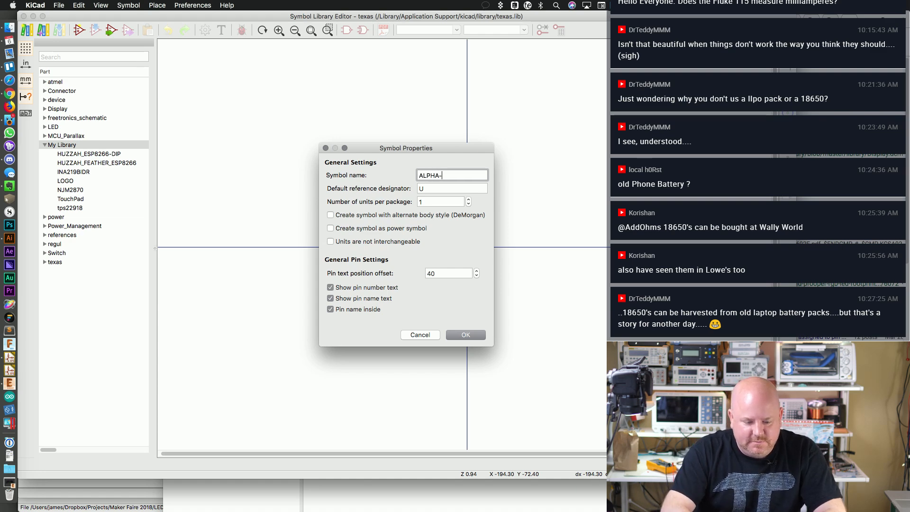
key(BackSpace)
text(JAM)
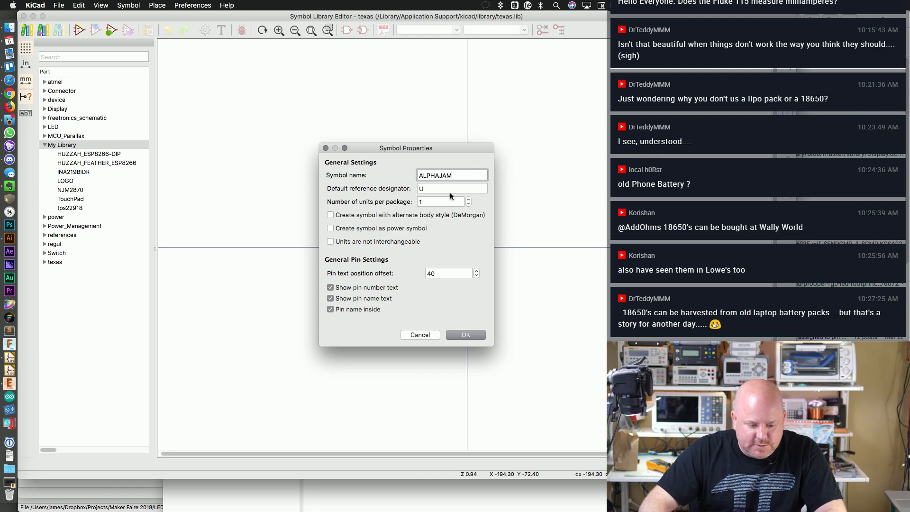
key(Tab)
text(D)
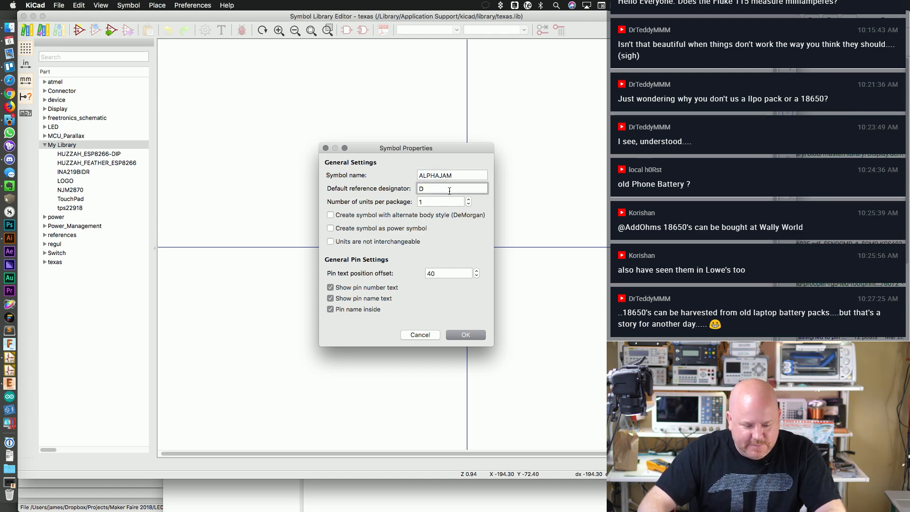
click(474, 333)
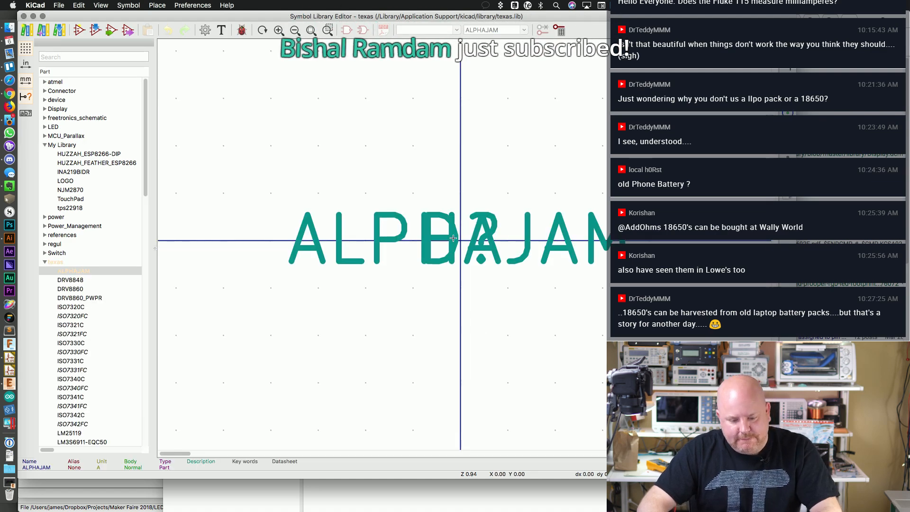
Step: Move the reference field D straight up from the origin to about 3.8 mm above it
click(484, 224)
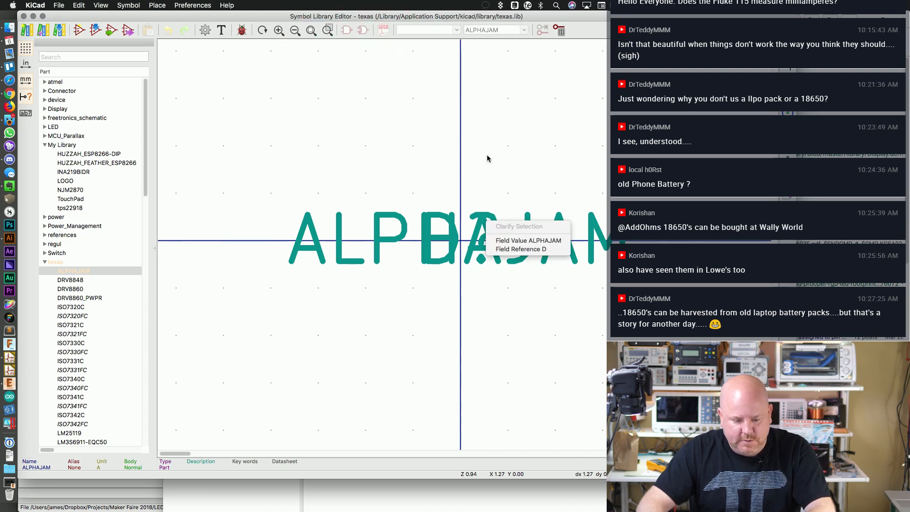
click(505, 250)
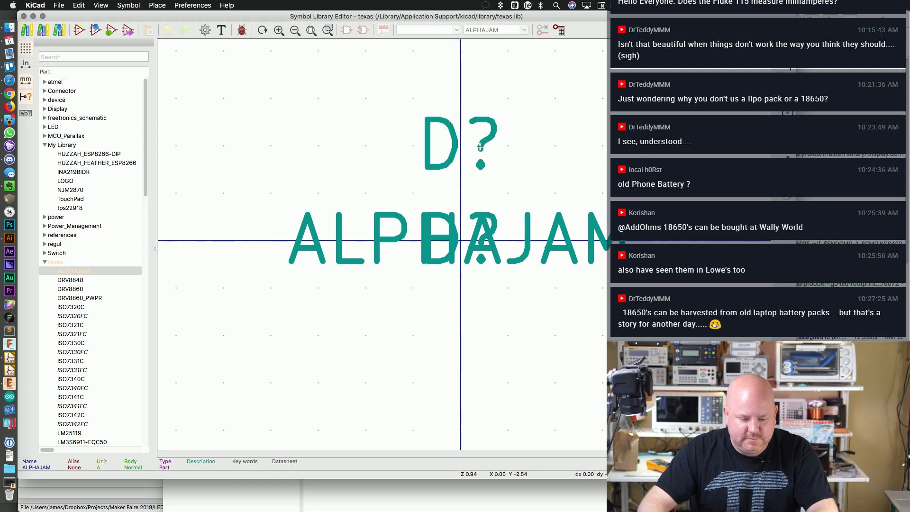
click(462, 77)
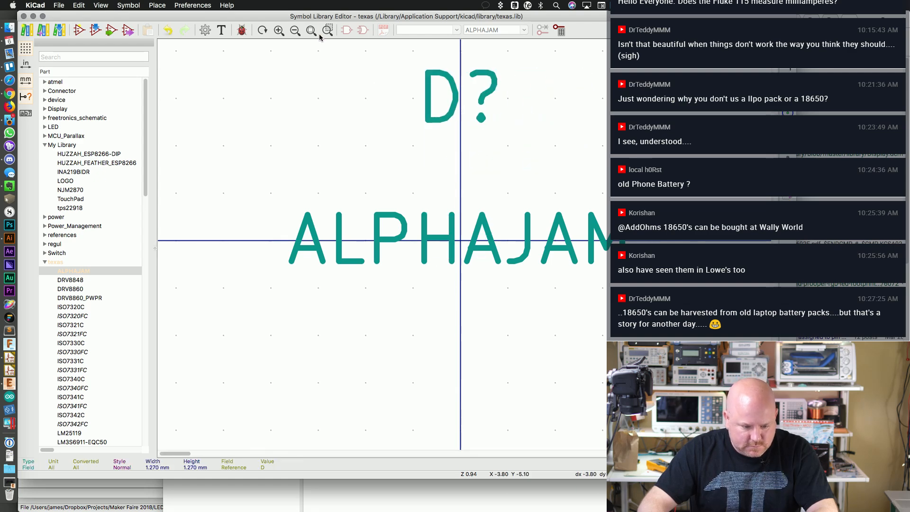
click(296, 32)
click(294, 30)
click(467, 237)
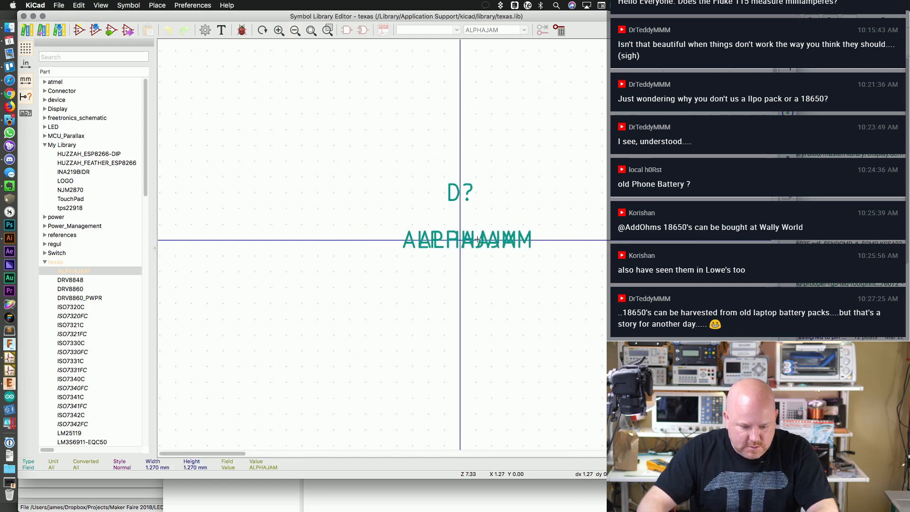
click(446, 196)
key(m)
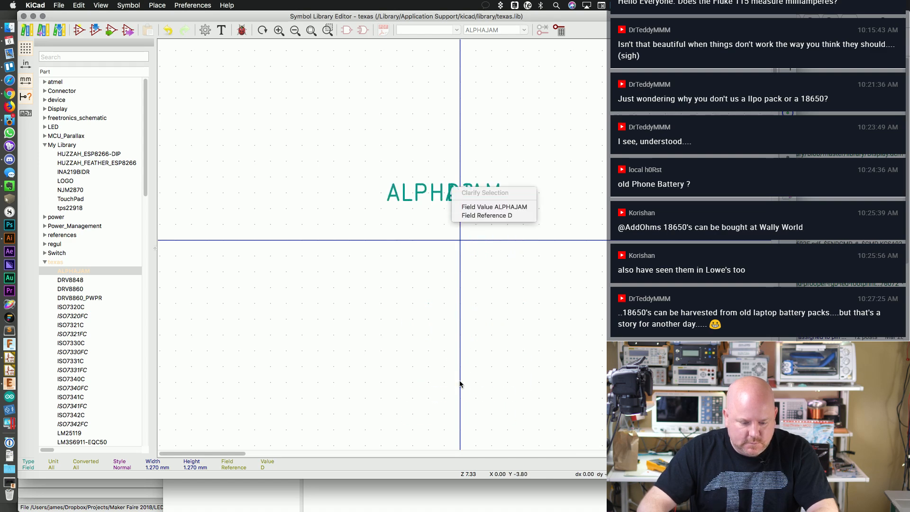
click(477, 207)
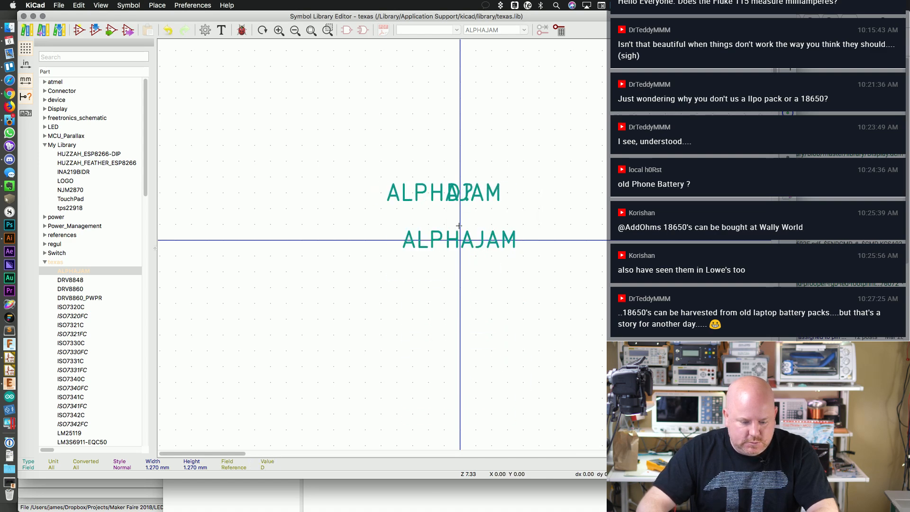
click(460, 240)
Step: Move the value field ALPHAJAM to about 12.7 mm below the origin and the reference field D to about 6.35 mm above it
key(m)
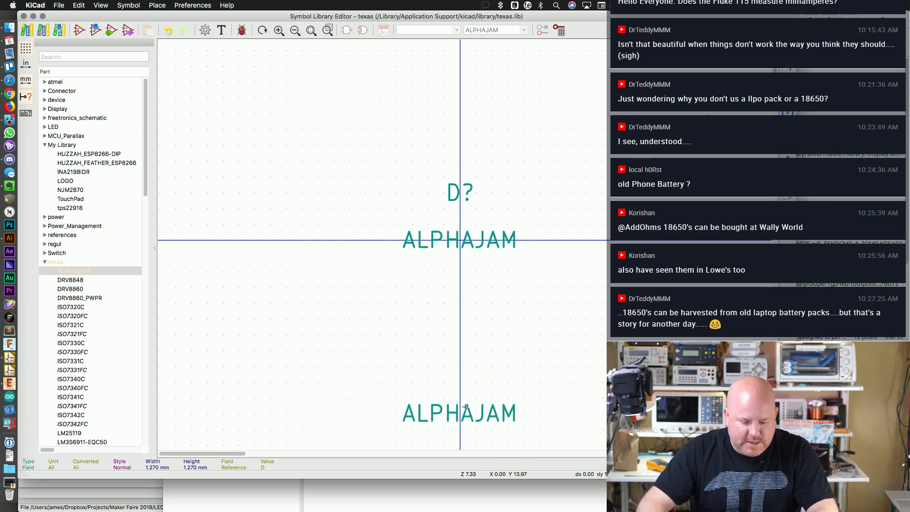
click(464, 403)
key(m)
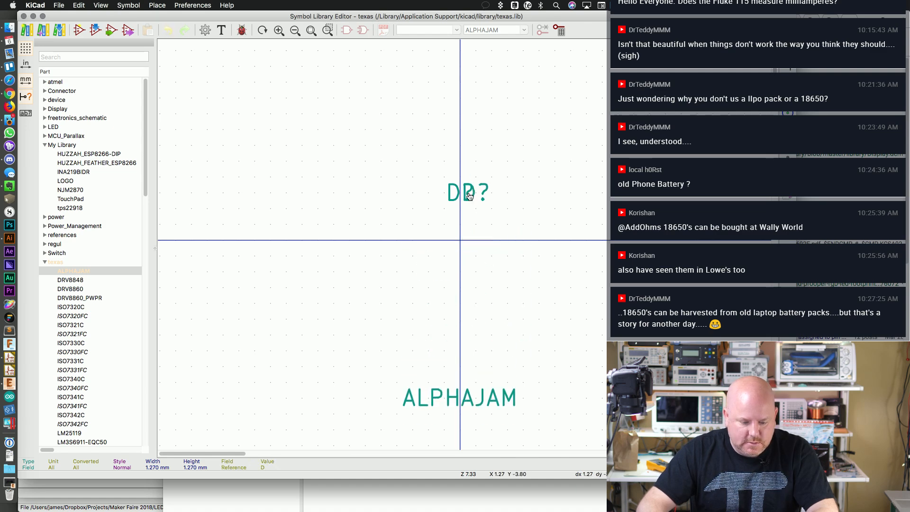
click(464, 155)
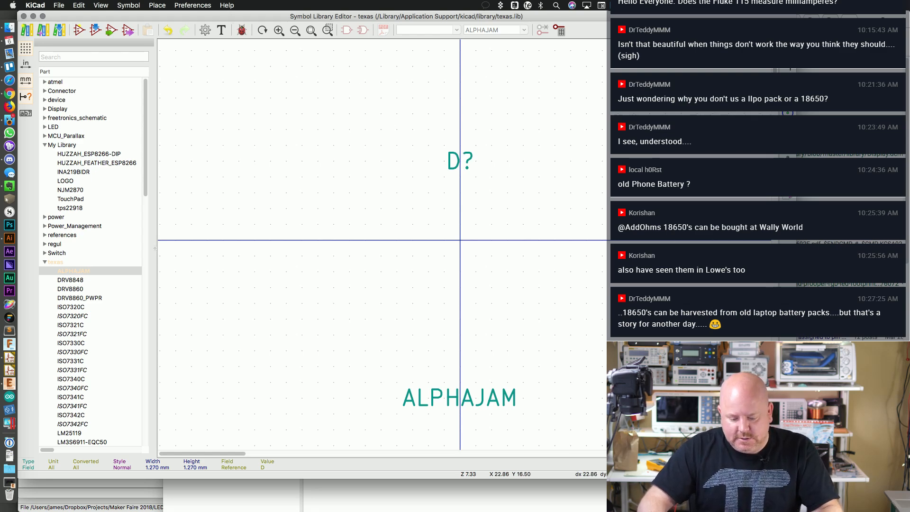
Step: Enlarge the Symbol Library Editor window, and switch to Chrome with the LTP-3862JD datasheet window moved into view
drag(605, 478, 603, 510)
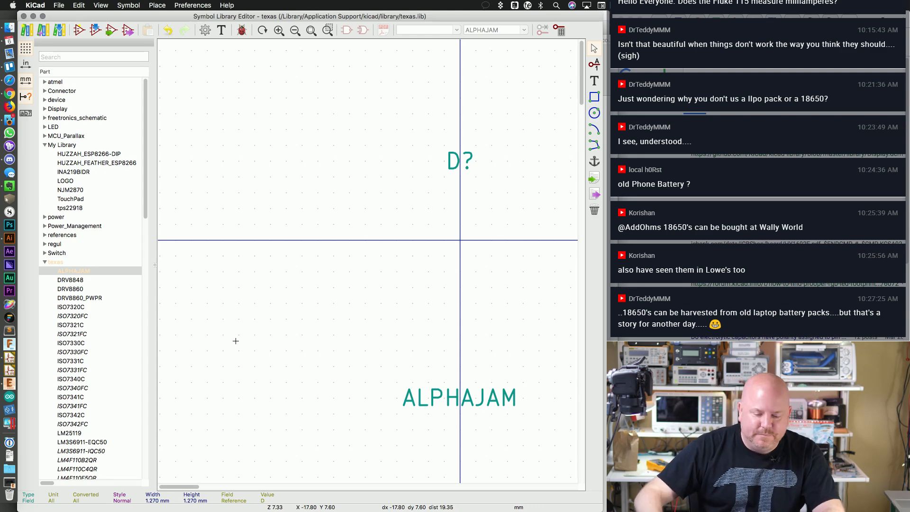
click(672, 156)
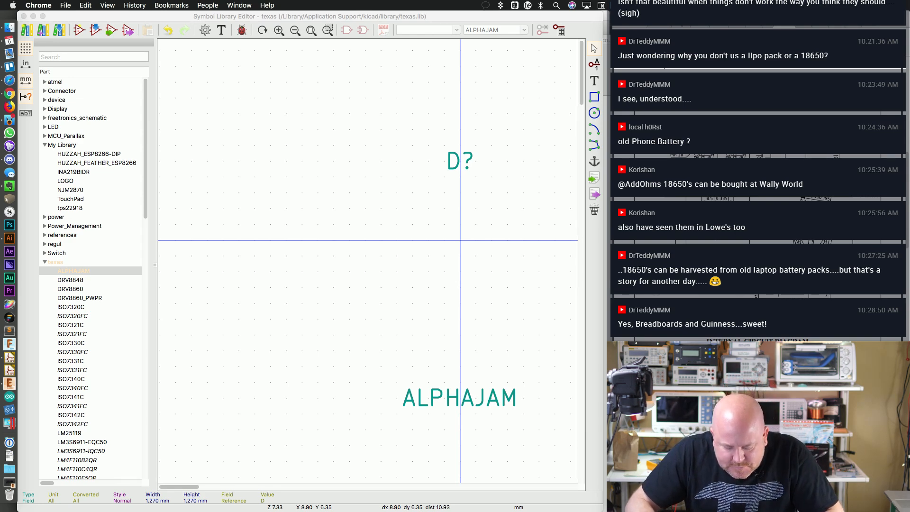
drag(612, 279, 526, 278)
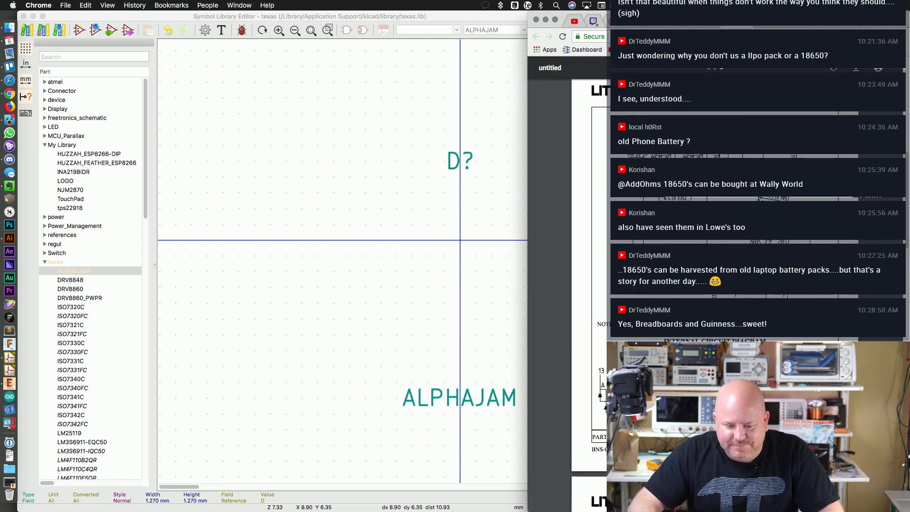
mouse_move(735, 22)
mouse_down()
mouse_move(429, 77)
mouse_move(365, 28)
mouse_move(430, 38)
mouse_move(734, 21)
mouse_up()
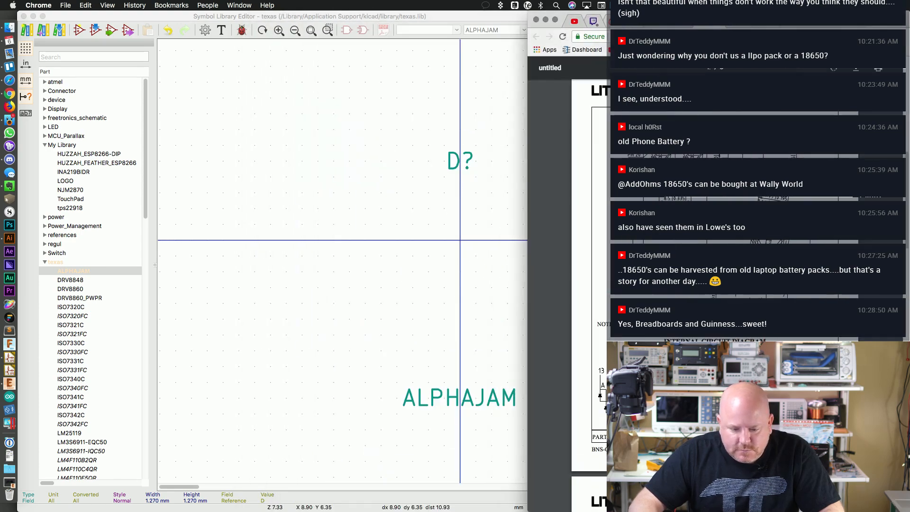
drag(848, 17, 508, 1)
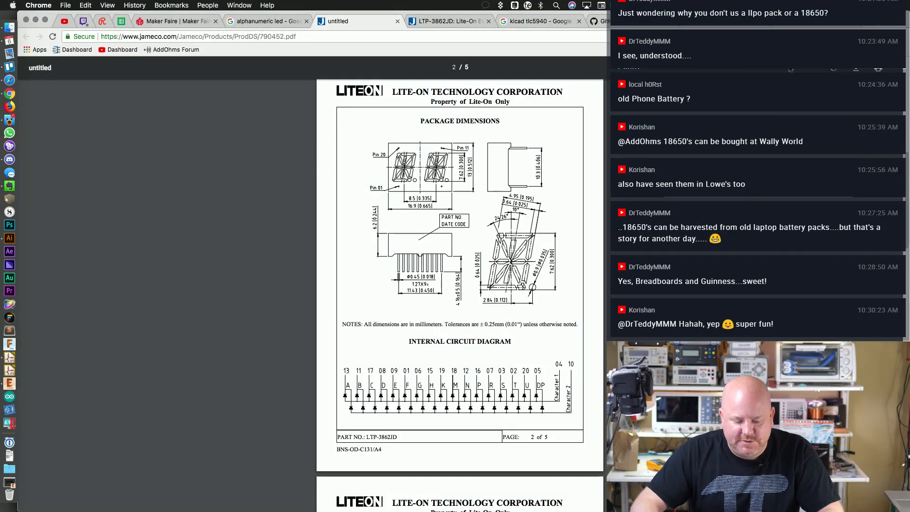
key(ctrl+alt+Left)
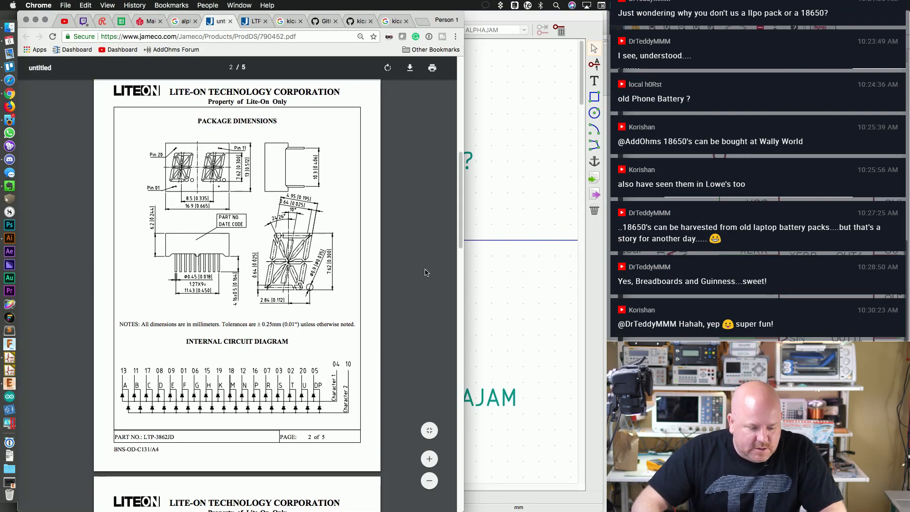
Step: Magnify page 2 of the LTP-3862JD datasheet and examine its package dimensions and internal circuit diagram
scroll(157, 126, up, 1)
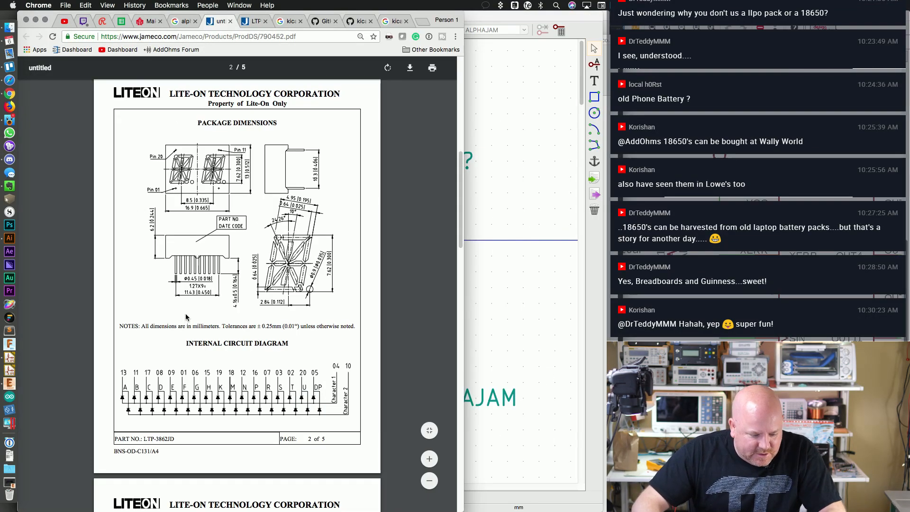
click(429, 459)
click(429, 458)
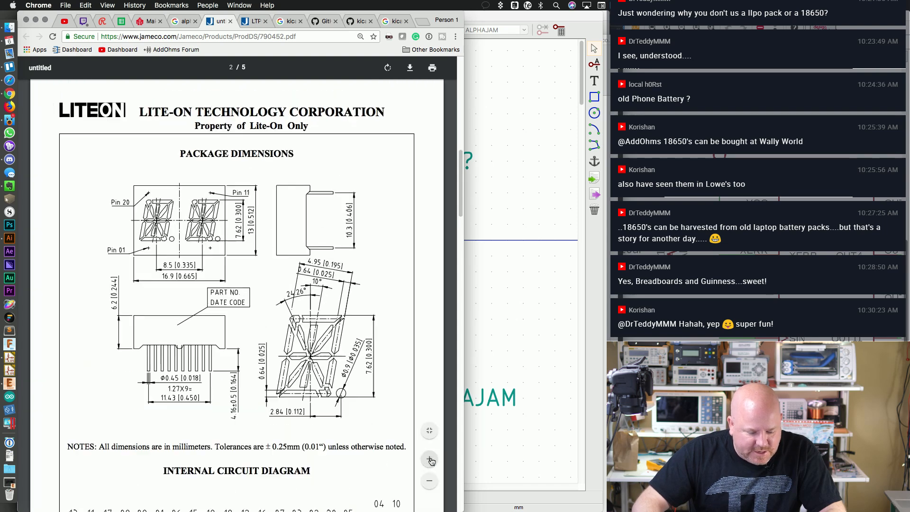
scroll(326, 388, down, 1)
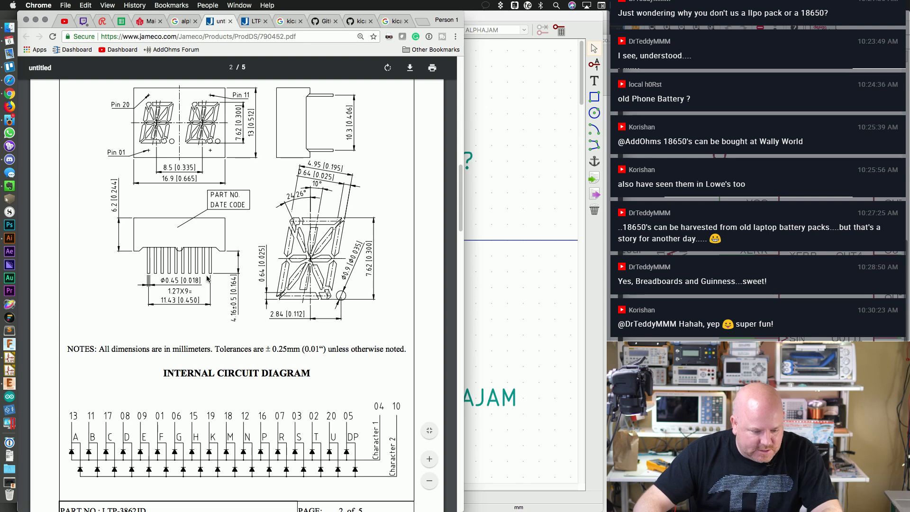
scroll(253, 289, down, 1)
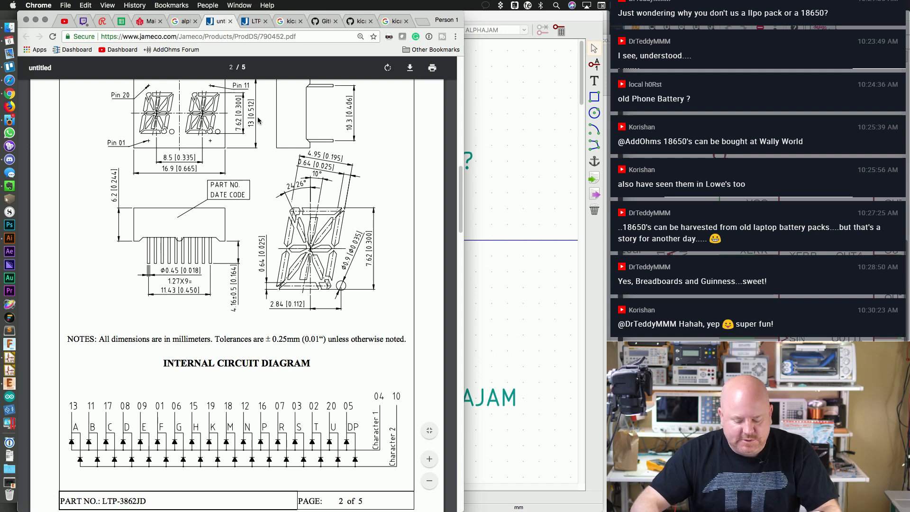
Step: Move the datasheet window aside and return to the Symbol Library Editor, narrowing its window slightly
key(super+Tab)
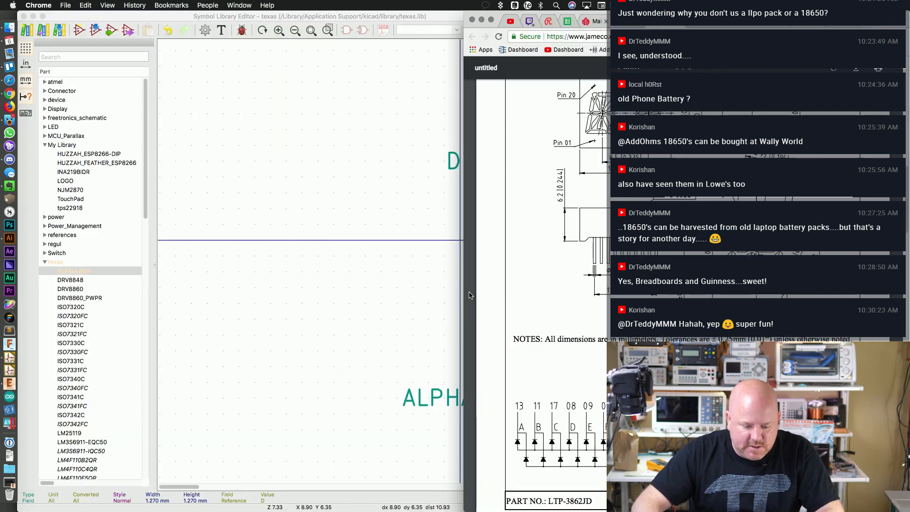
drag(463, 296, 598, 297)
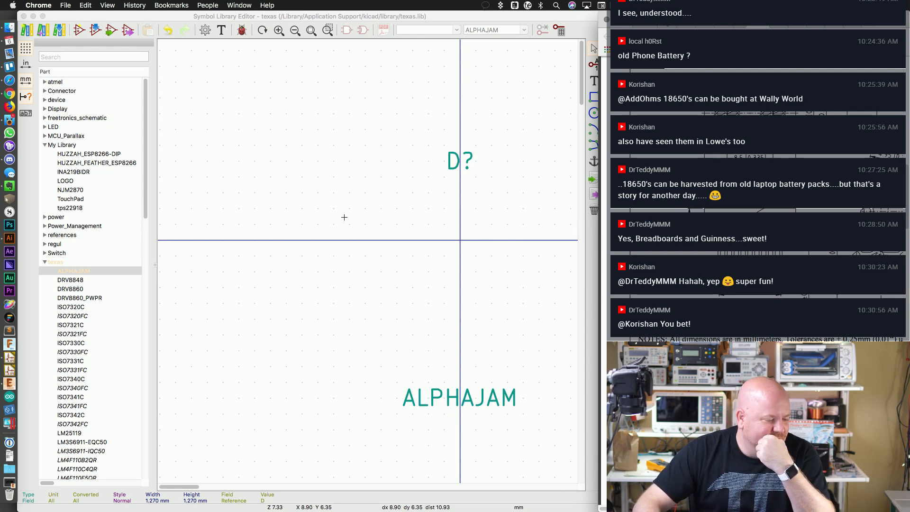
click(557, 24)
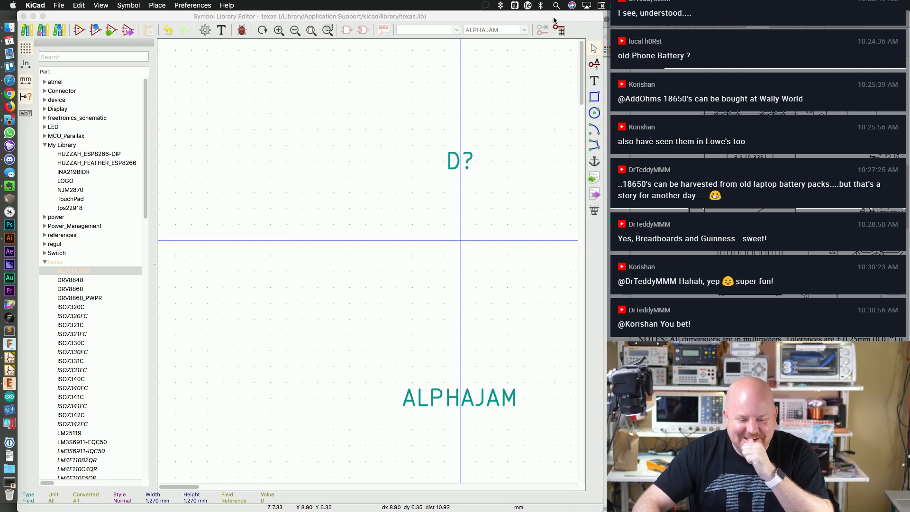
drag(603, 228, 598, 229)
drag(185, 487, 195, 486)
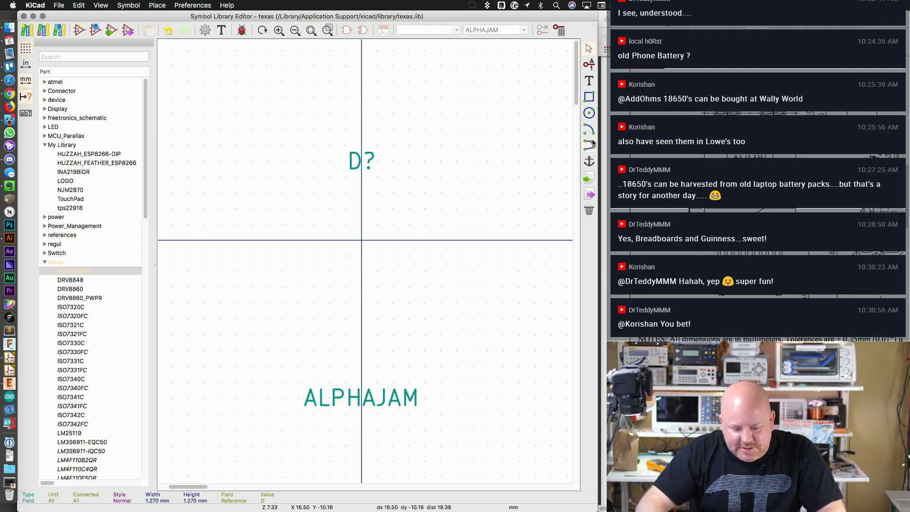
Step: Add an input pin named Pin1 with number 1, about 8.9 mm left of and 3.8 mm above the origin
click(589, 64)
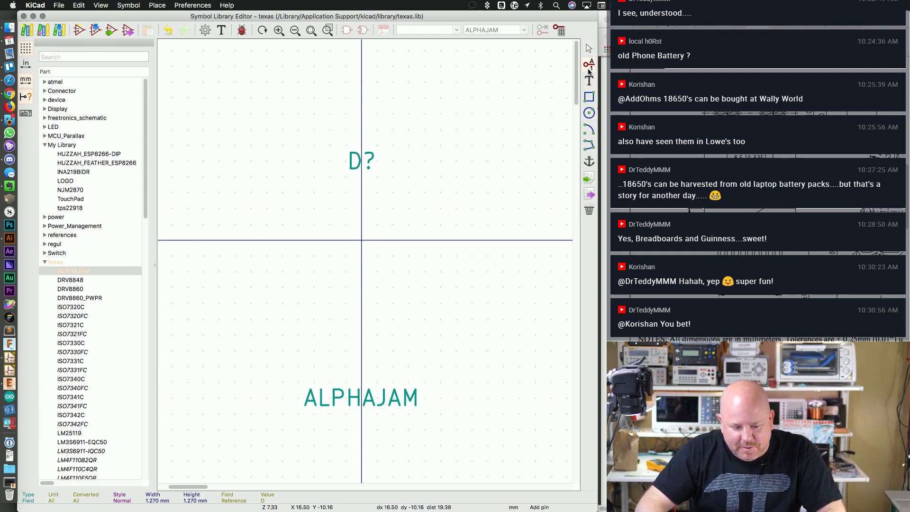
click(345, 192)
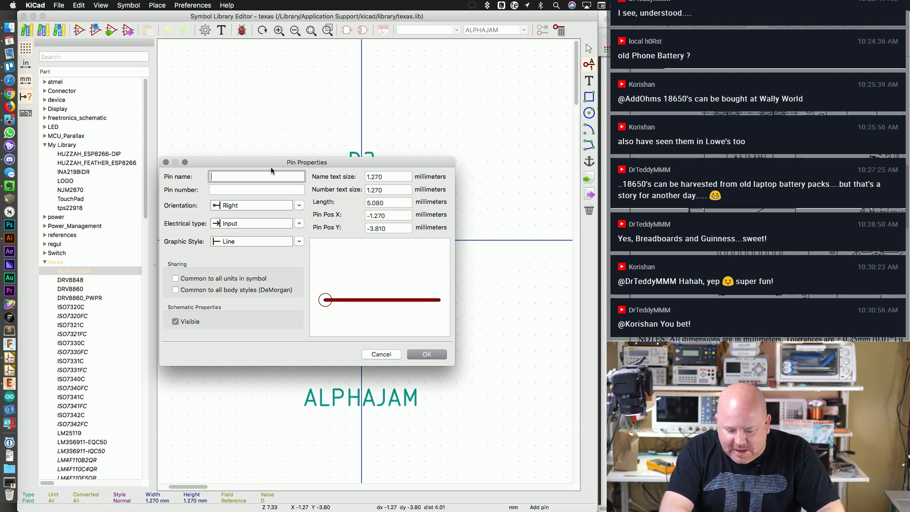
text(Pin1)
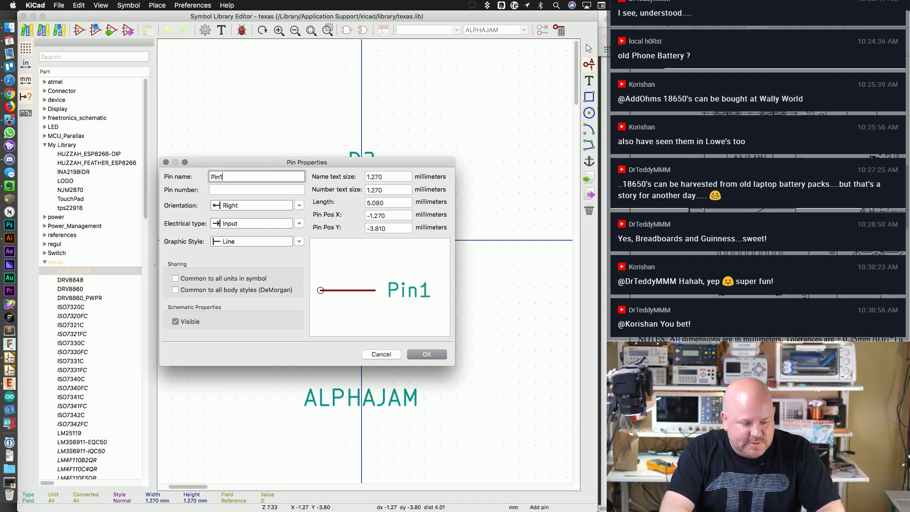
key(Tab)
text(1)
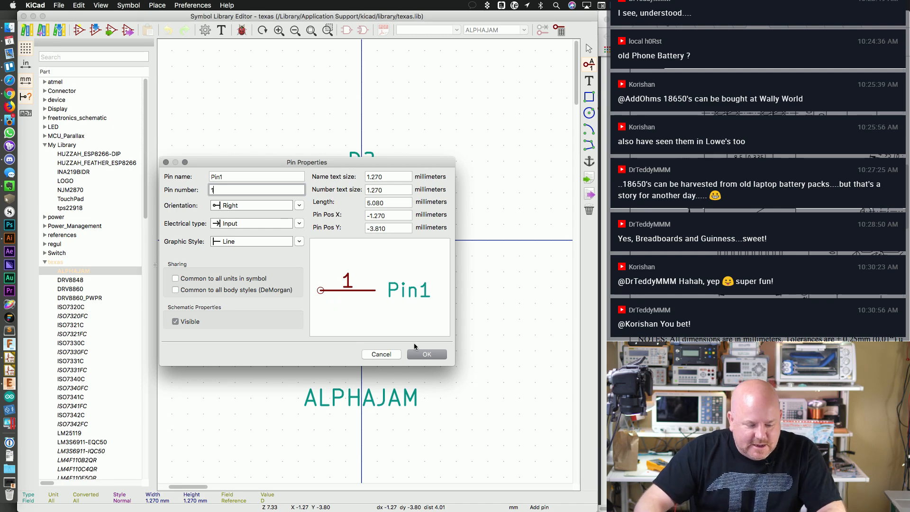
click(421, 355)
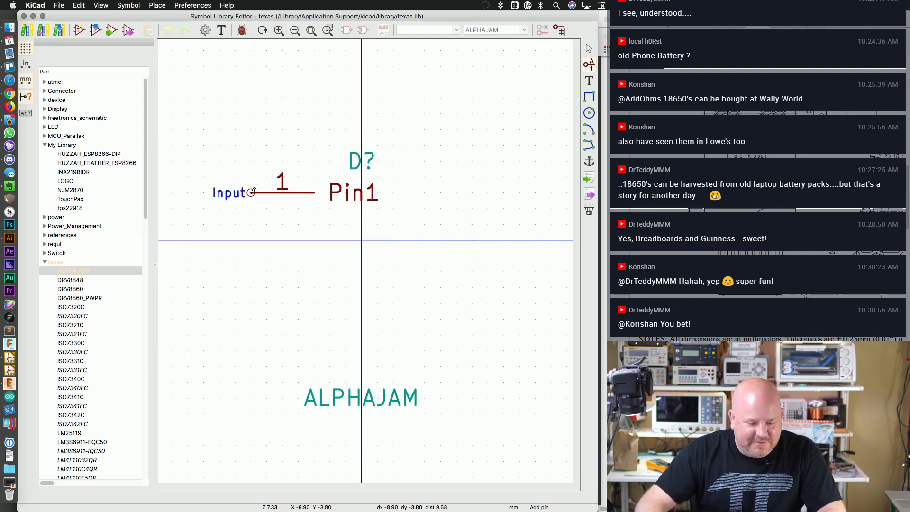
click(274, 193)
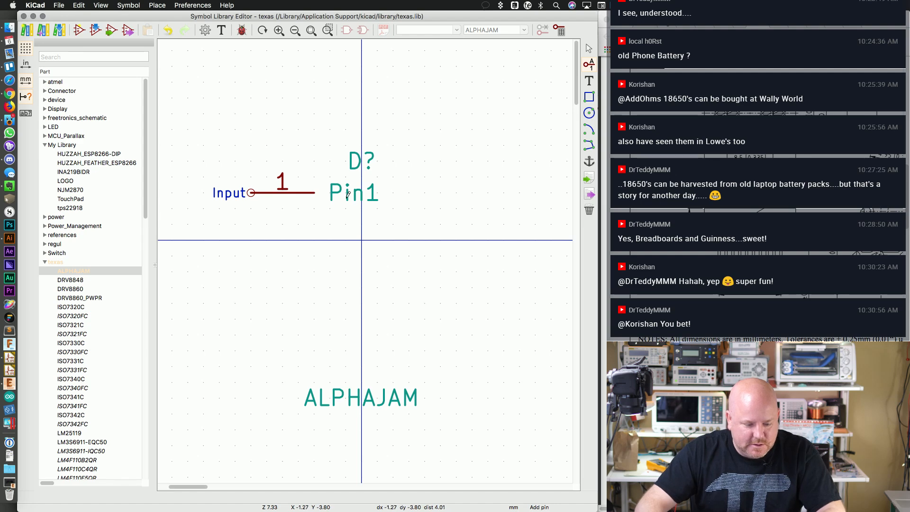
click(322, 217)
key(Escape)
key(Escape)
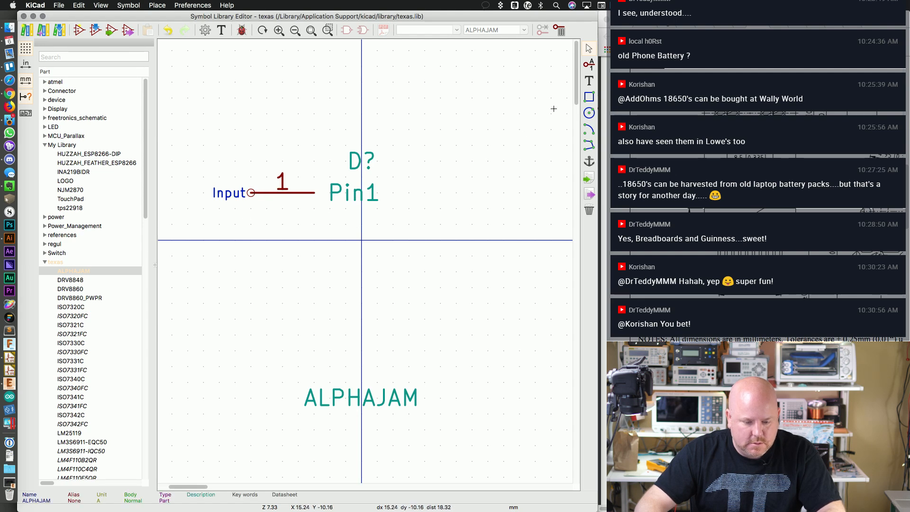
Step: Add an input pin named T with number 2, about 5.1 mm left of and 1.27 mm above the origin
key(p)
click(267, 232)
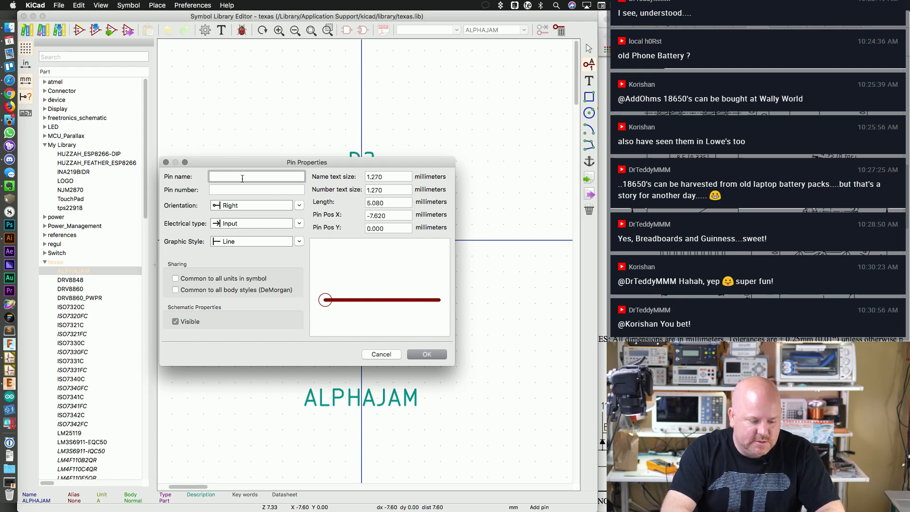
text(2)
key(Tab)
text(T)
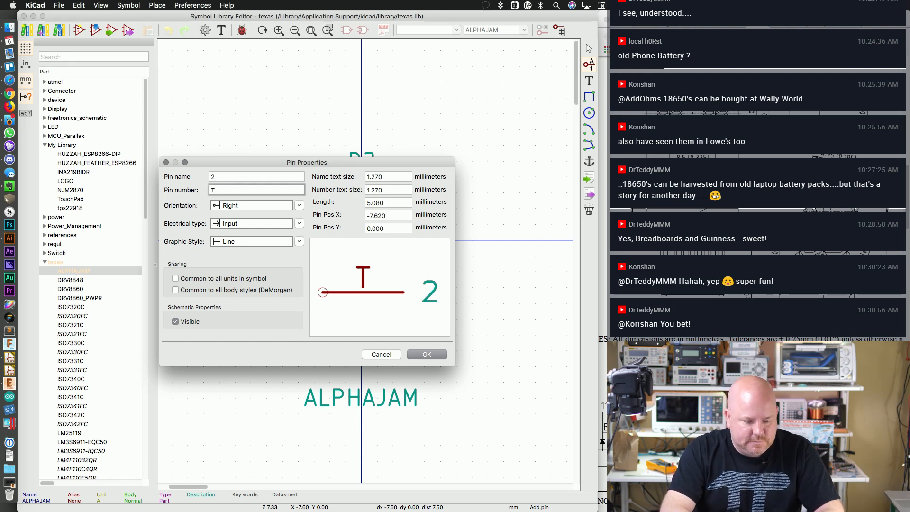
key(shift+Tab)
key(BackSpace)
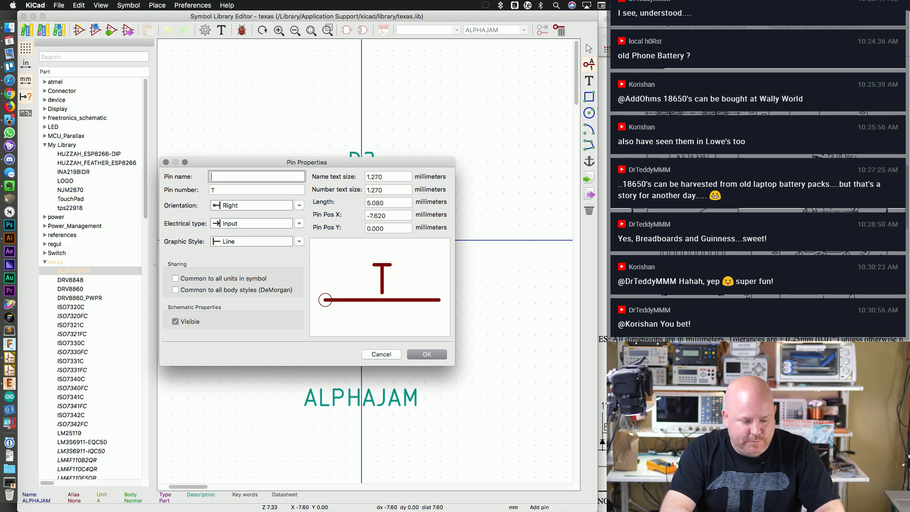
text(T)
key(Tab)
text(2)
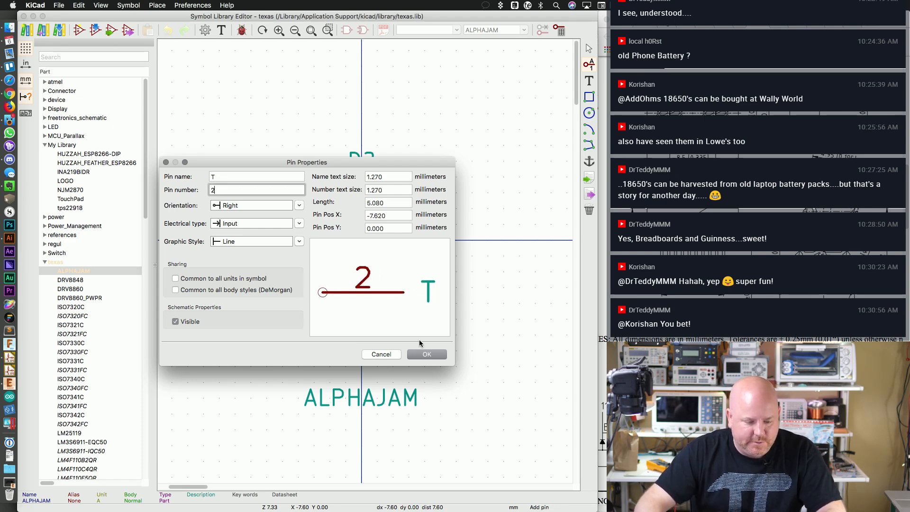
click(426, 353)
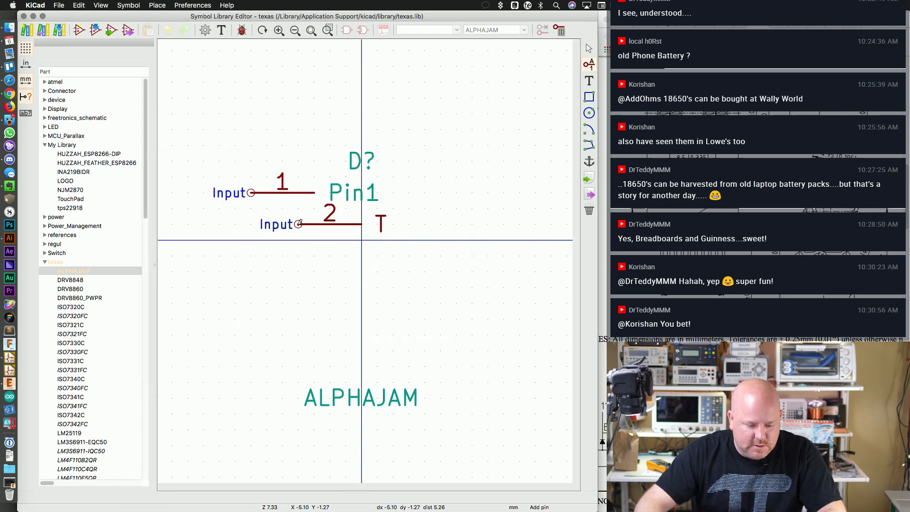
click(313, 225)
Step: Add an input pin named S with number 3, about 5.1 mm left of and 1.27 mm below the origin
click(314, 250)
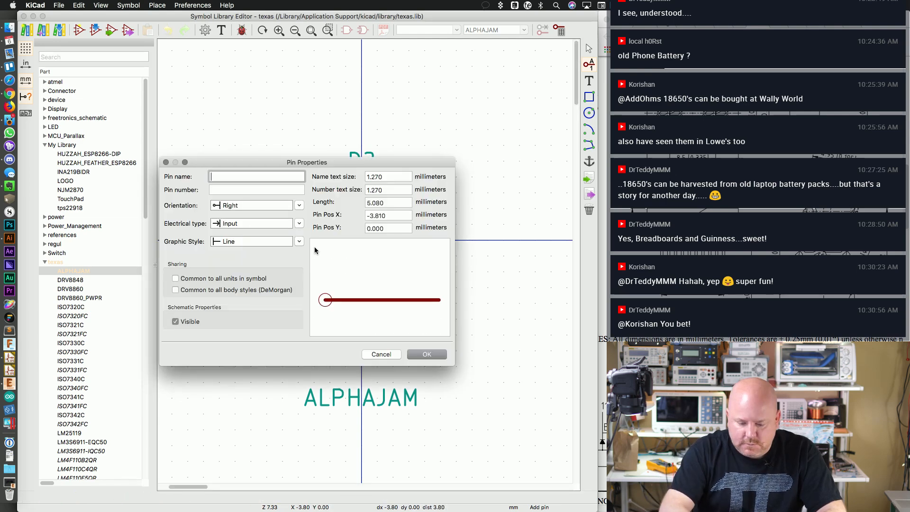
text(S)
key(Tab)
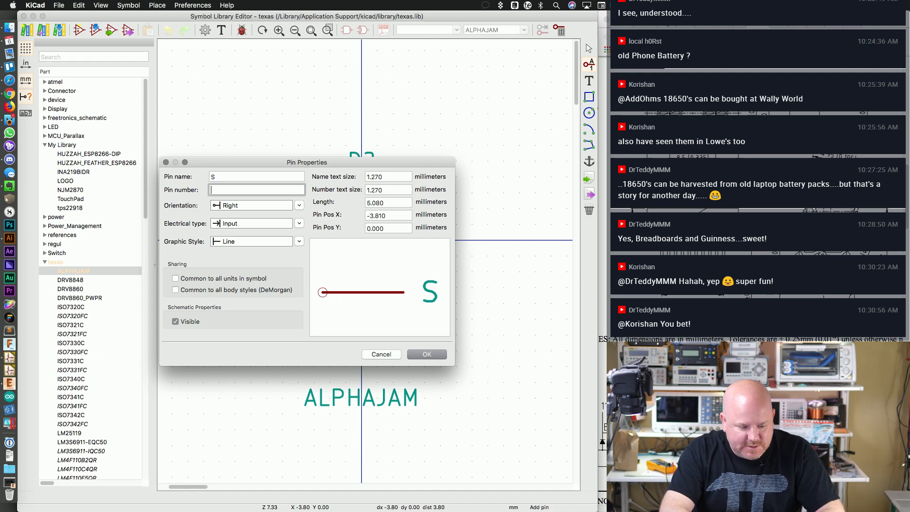
text(3)
key(Return)
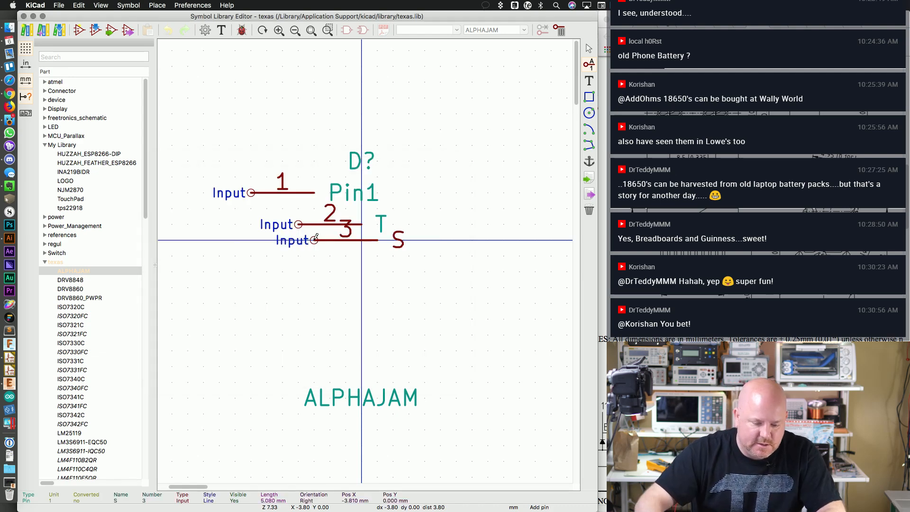
click(298, 256)
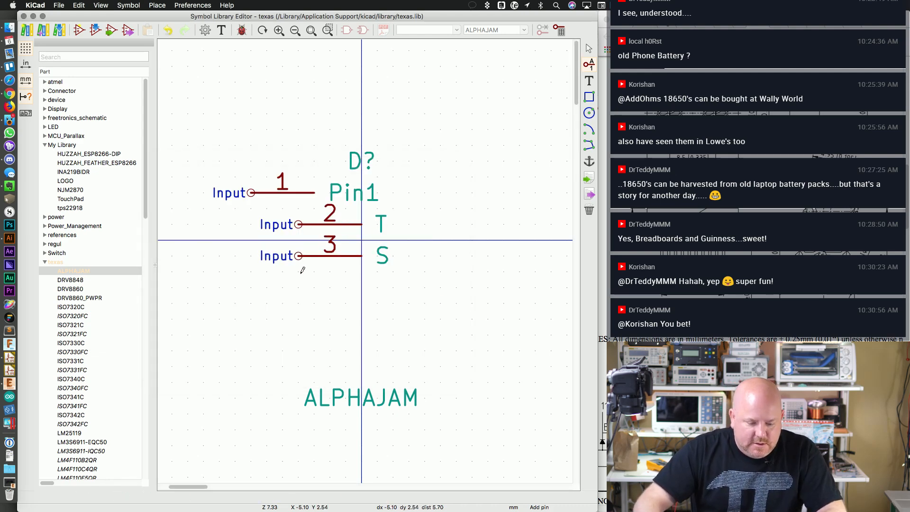
Step: Start a new pin, then bring the datasheet window forward and widen it to show the full internal circuit diagram
click(300, 272)
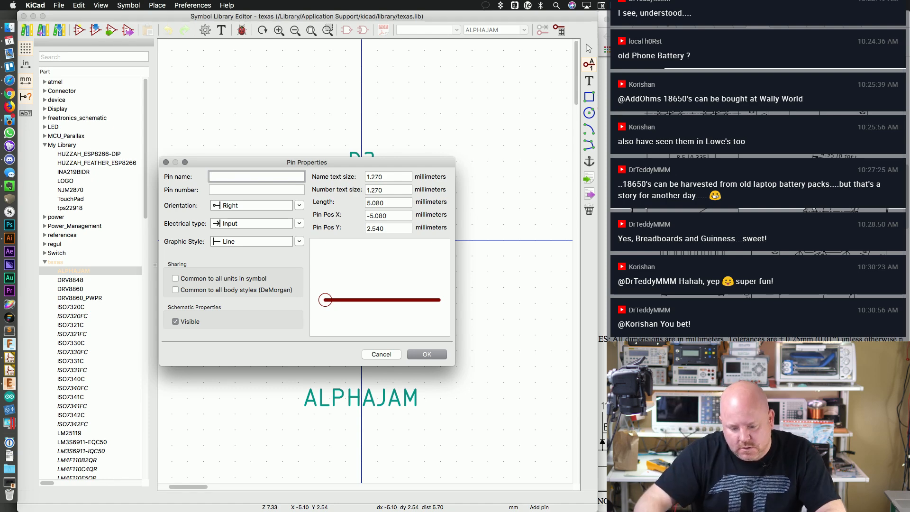
click(753, 227)
scroll(753, 227, down, 1)
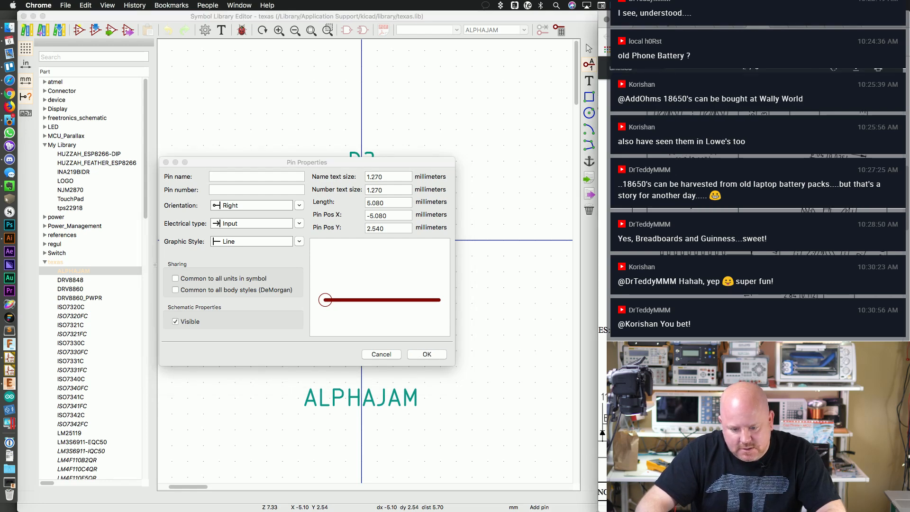
drag(623, 26, 120, 25)
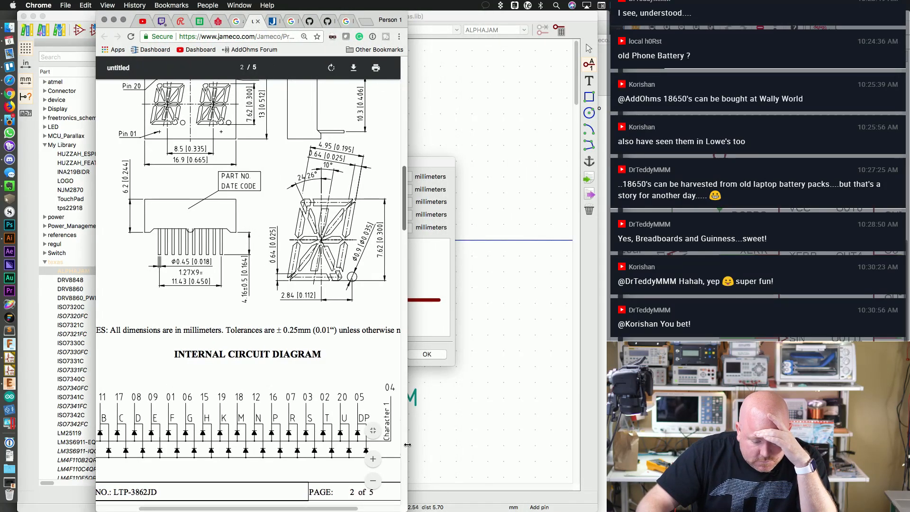
drag(407, 444, 565, 454)
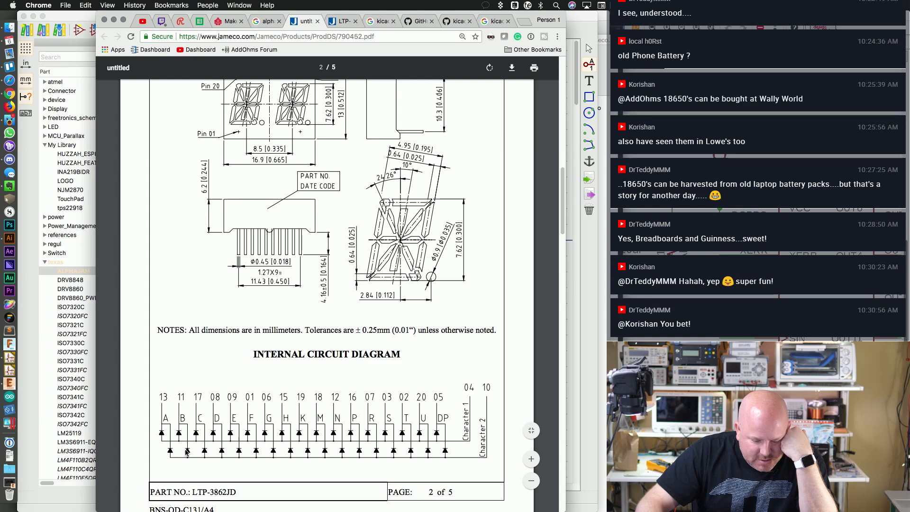
Step: Examine the LTP-3862JD product specifications and the datasheet's device description and internal circuit diagram for the display's common-pin configuration
scroll(279, 356, up, 10)
scroll(278, 356, up, 3)
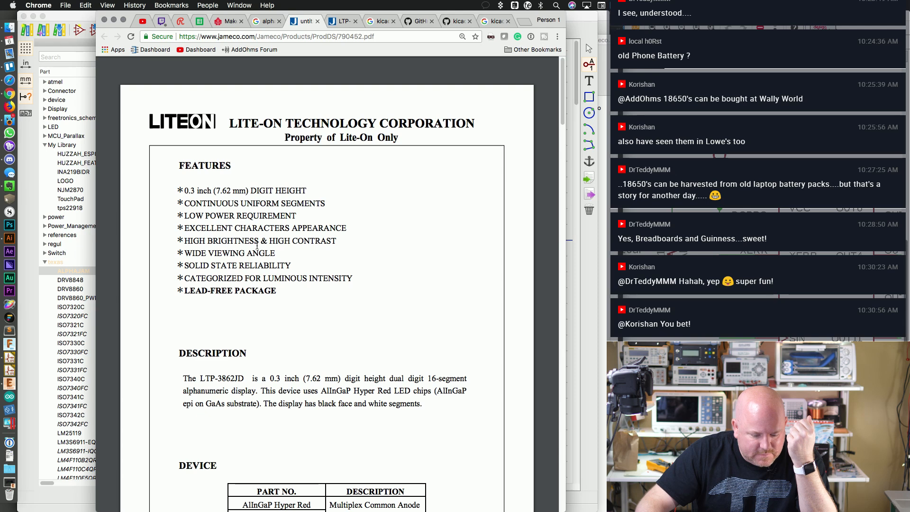
click(342, 21)
scroll(371, 325, down, 2)
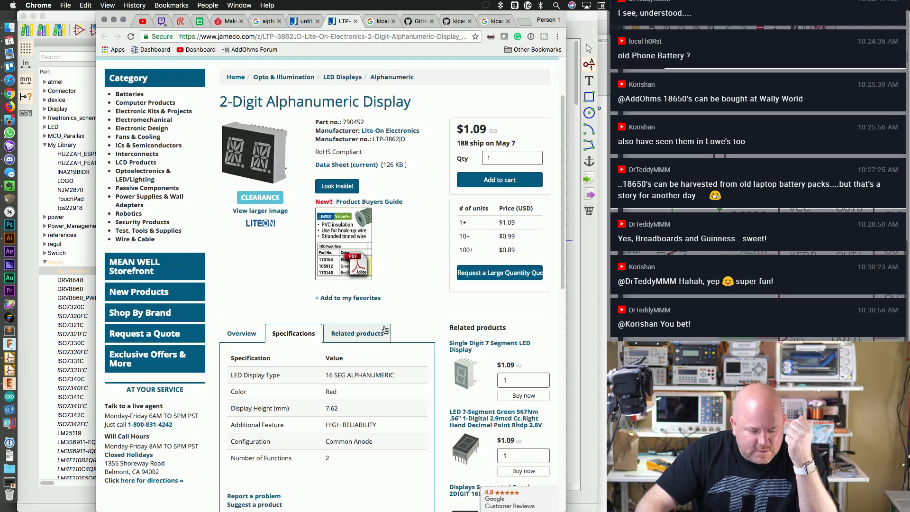
triple_click(386, 447)
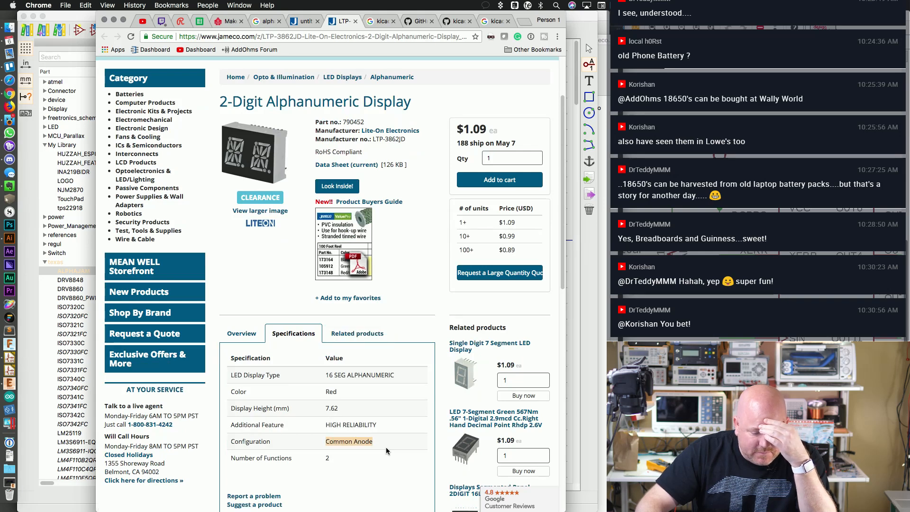
click(307, 21)
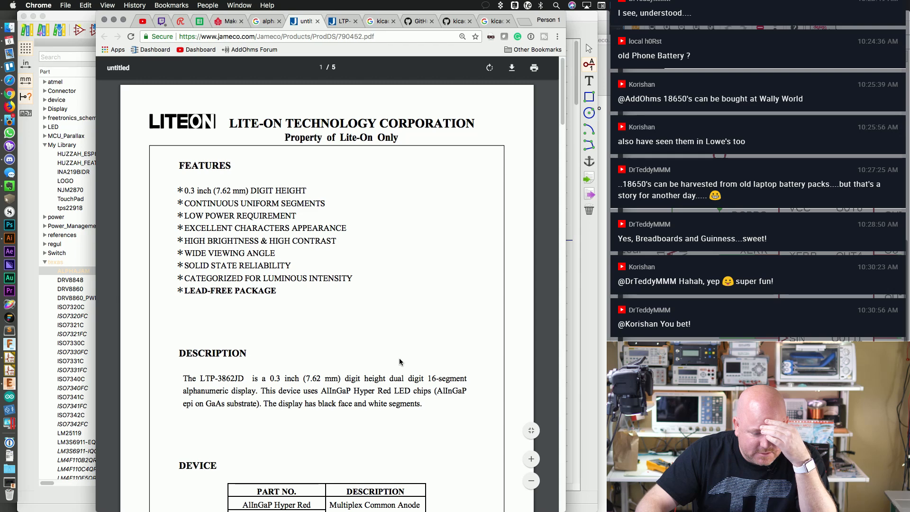
scroll(399, 361, down, 5)
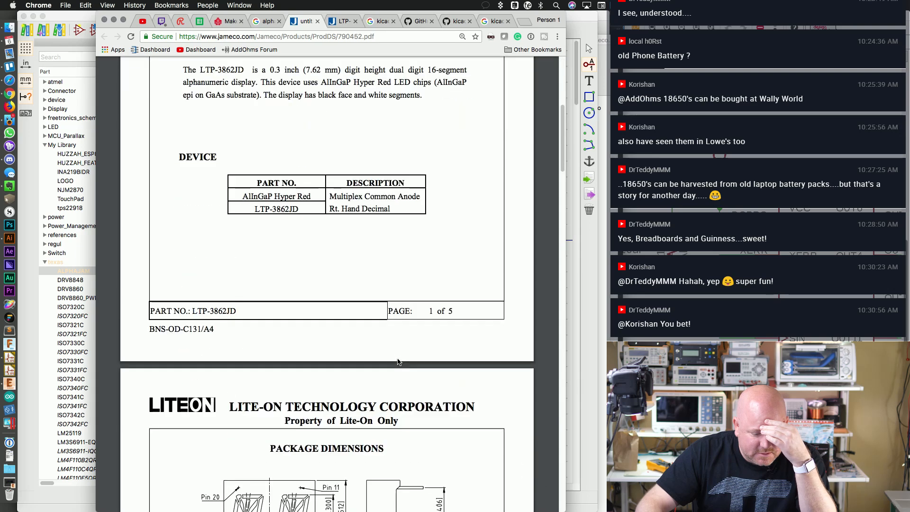
scroll(398, 362, down, 5)
scroll(397, 361, down, 5)
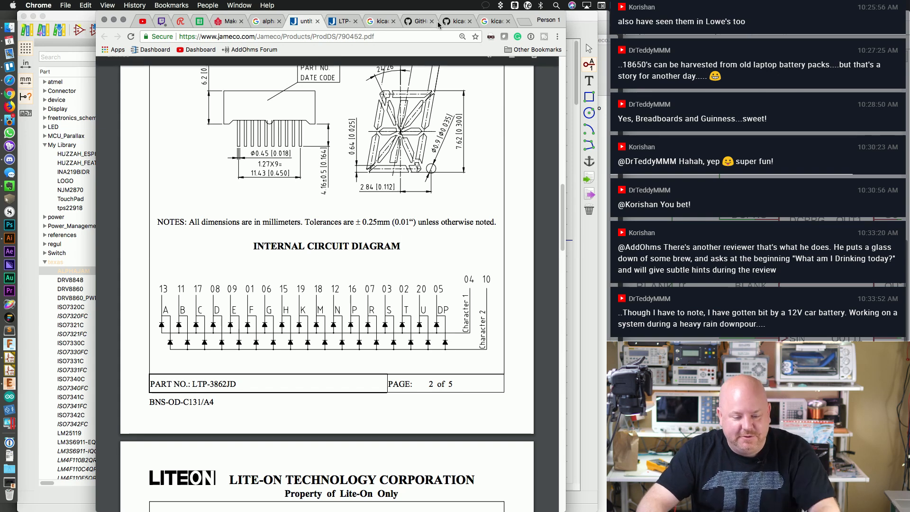
Step: Move the datasheet aside and add pin CHAR1 with number 4, oriented Up, about 3.8 mm right of and 10.16 mm above the origin
drag(531, 21, 874, 22)
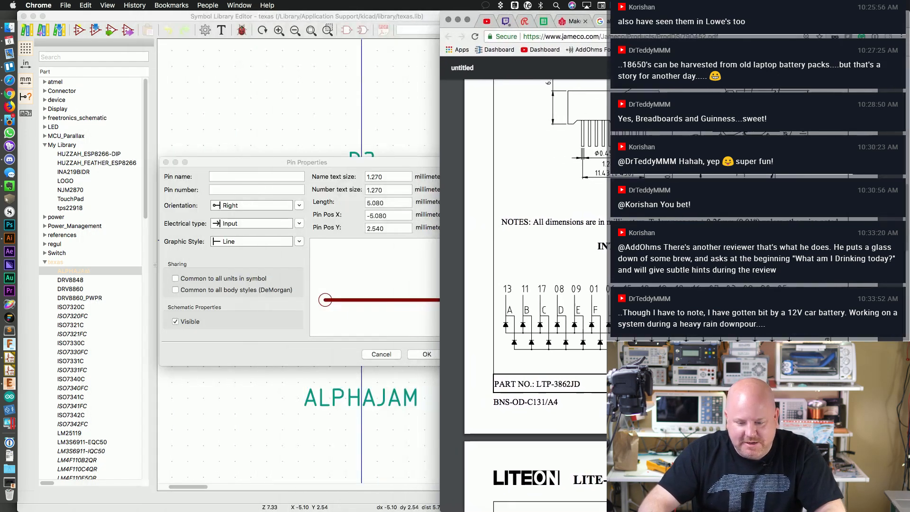
click(251, 177)
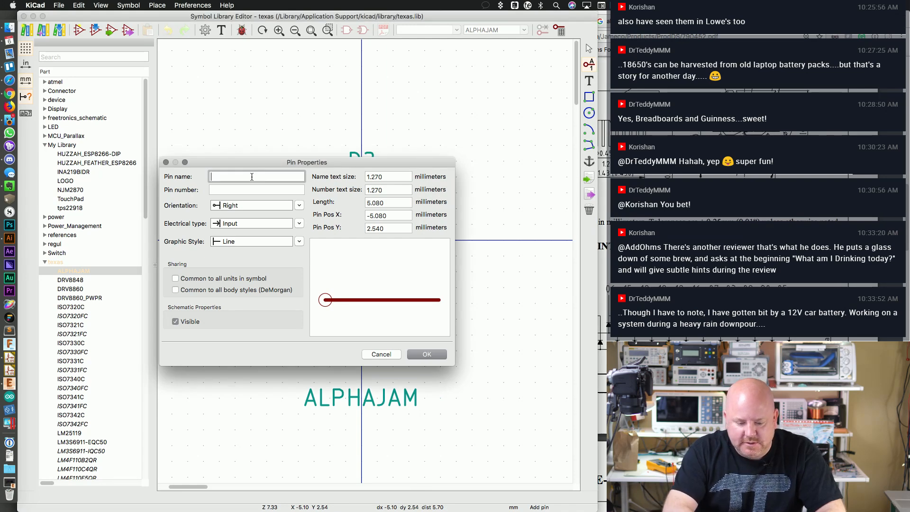
text(CHAR1)
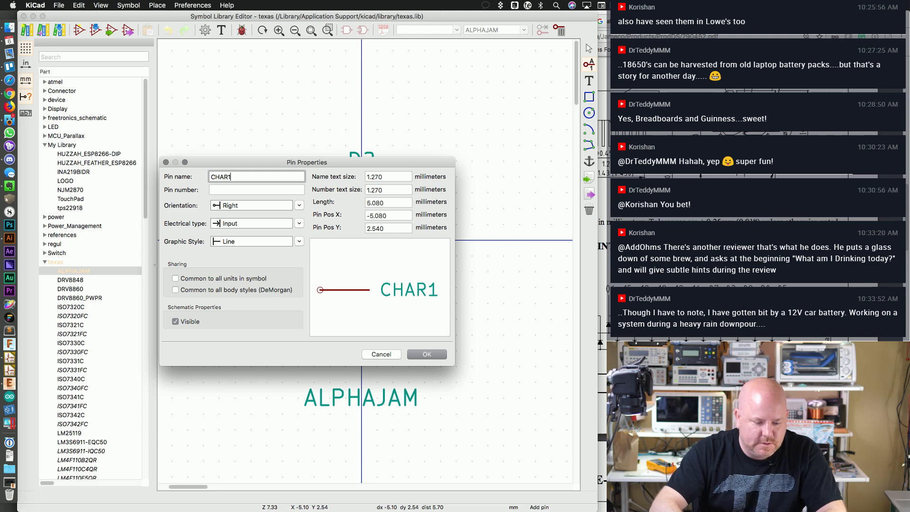
key(Tab)
text(4)
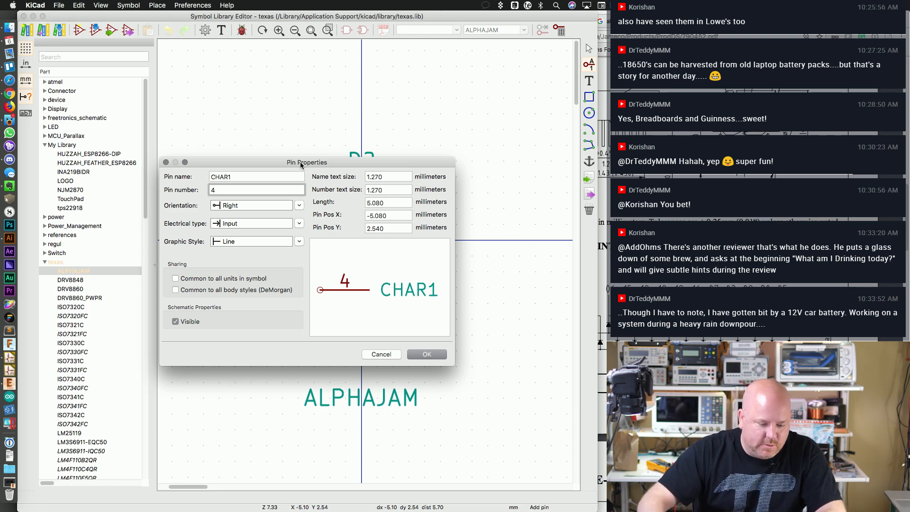
click(256, 205)
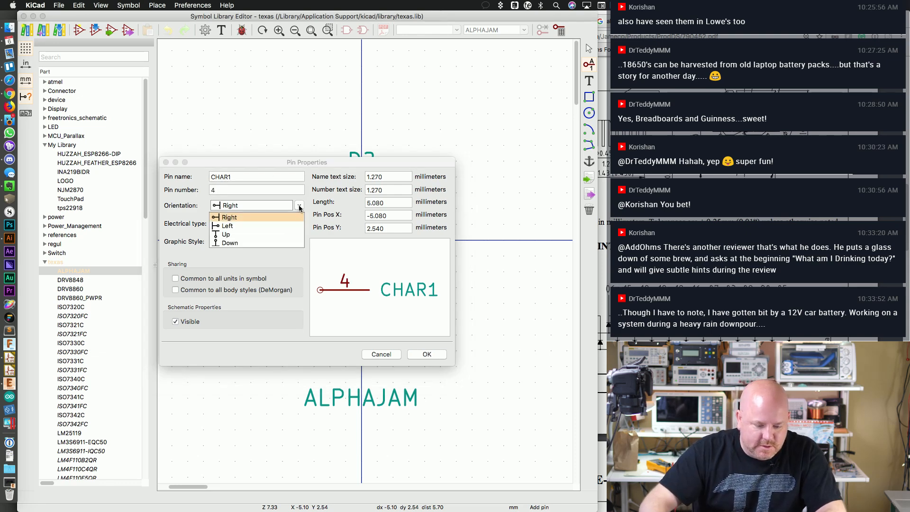
click(256, 234)
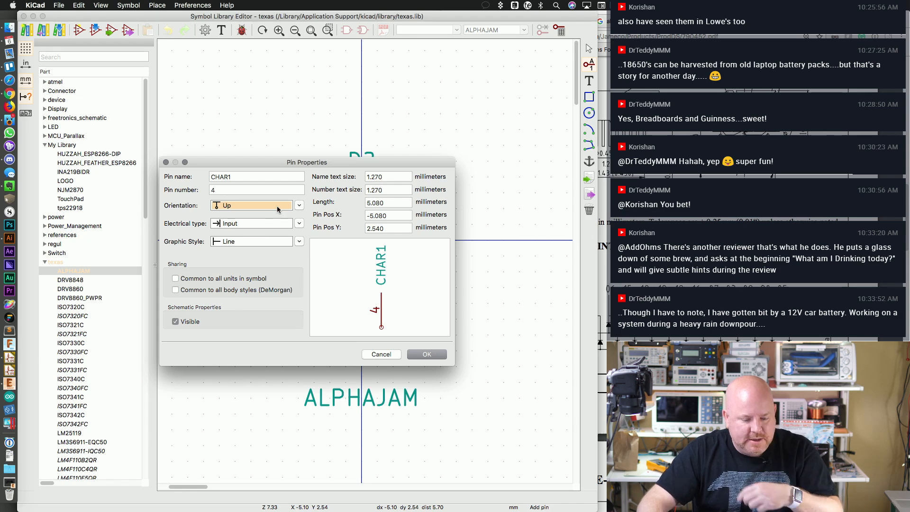
click(427, 354)
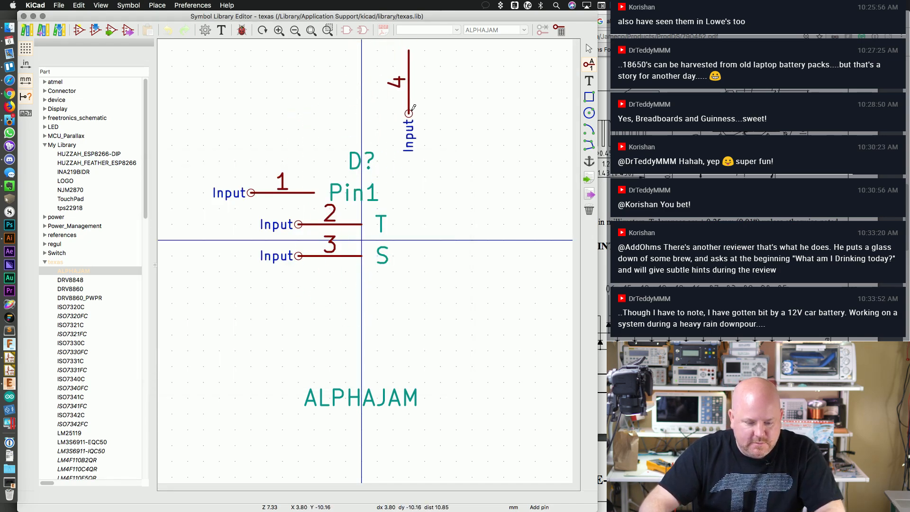
click(408, 114)
Step: Change the CHAR1 pin's electrical type to Power input and its orientation to Down
double_click(409, 113)
click(299, 223)
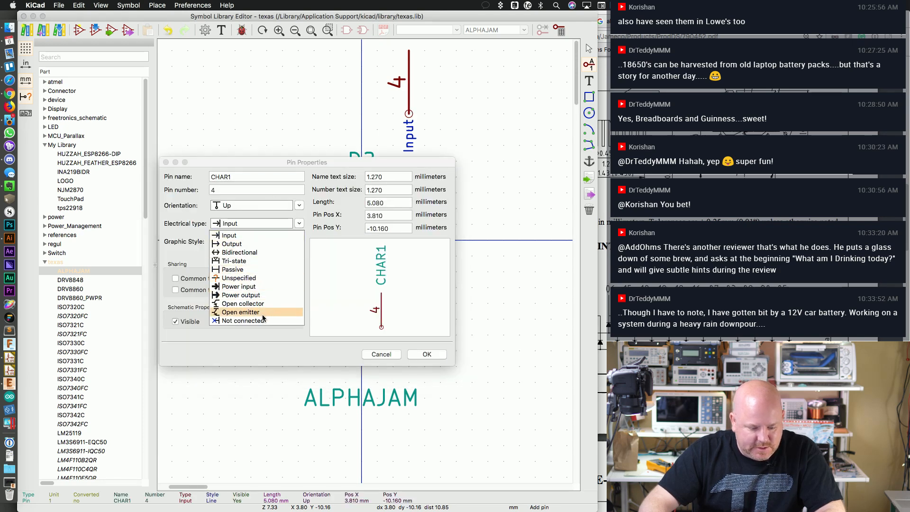
click(260, 295)
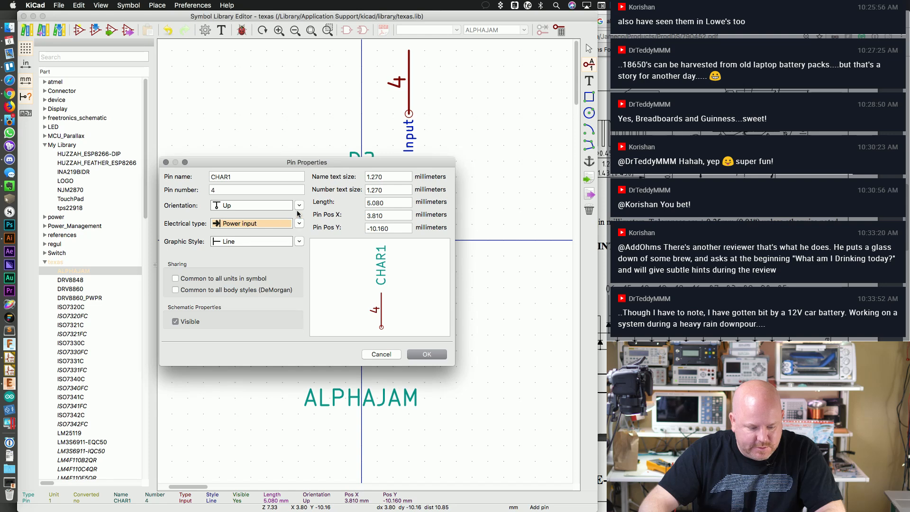
click(299, 205)
click(286, 242)
click(426, 354)
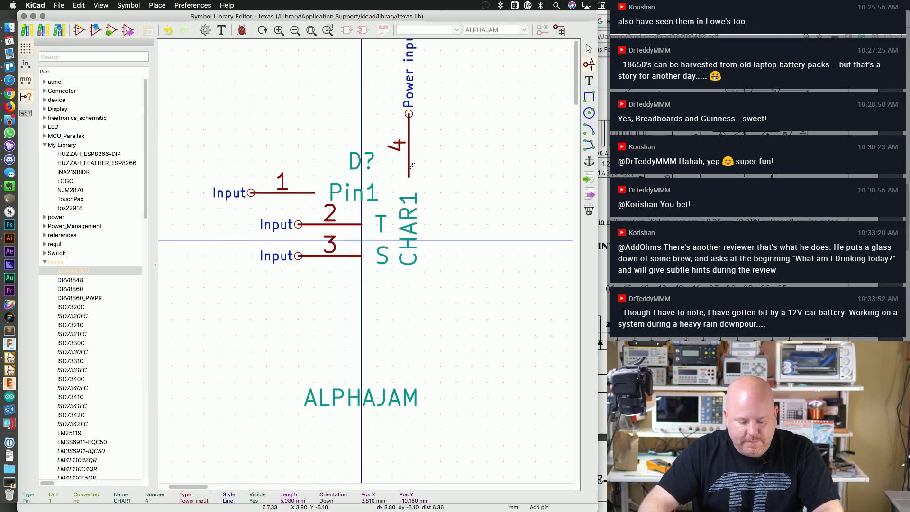
Step: Move the CHAR1 pin straight up by about 1.27 mm, away from the other pins
key(m)
key(Escape)
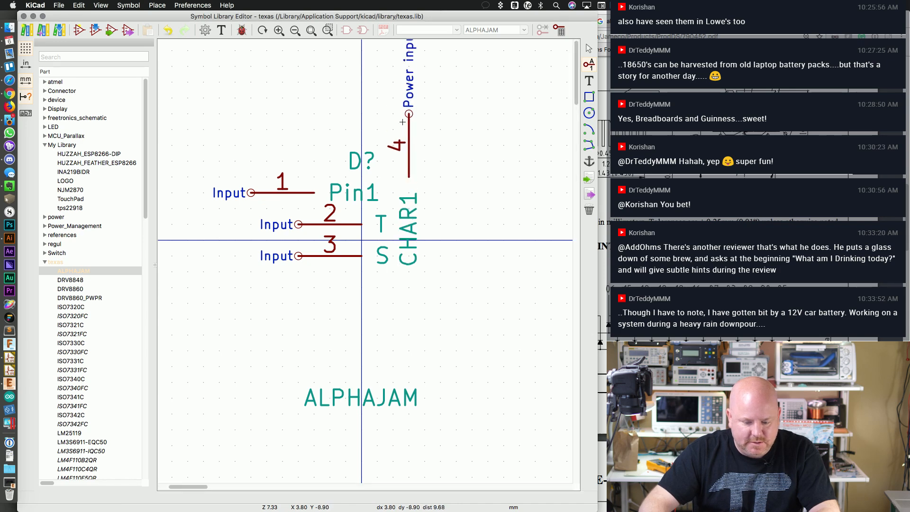
click(408, 113)
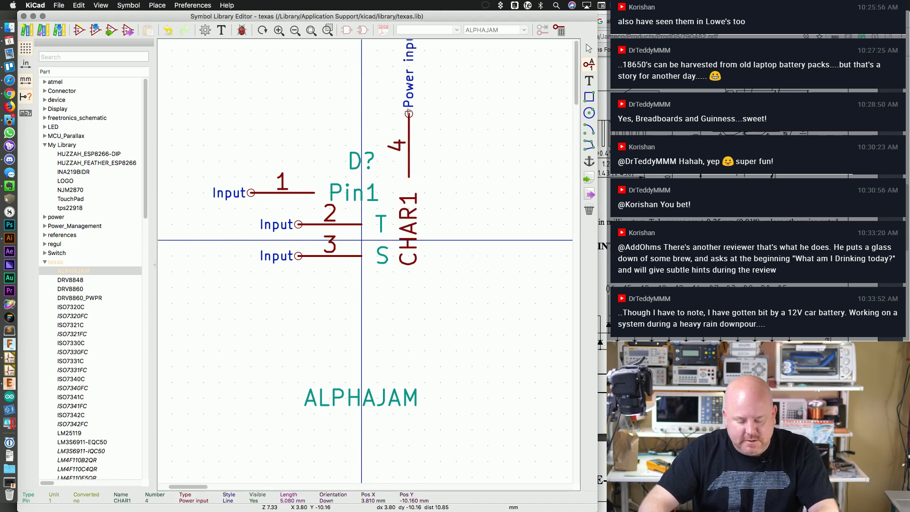
key(m)
click(408, 98)
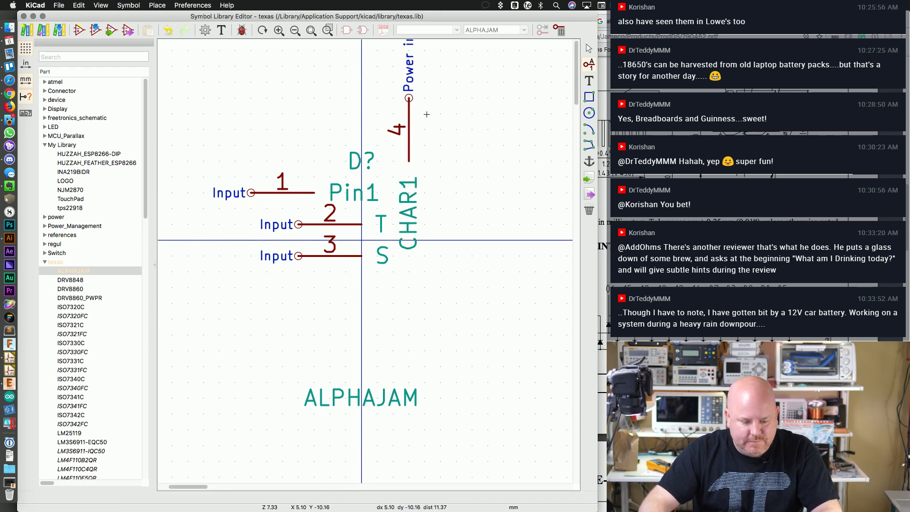
Step: Add a downward power input pin named Char2 with number 10, about 7.6 mm right of and 11.43 mm above the origin
key(p)
click(440, 125)
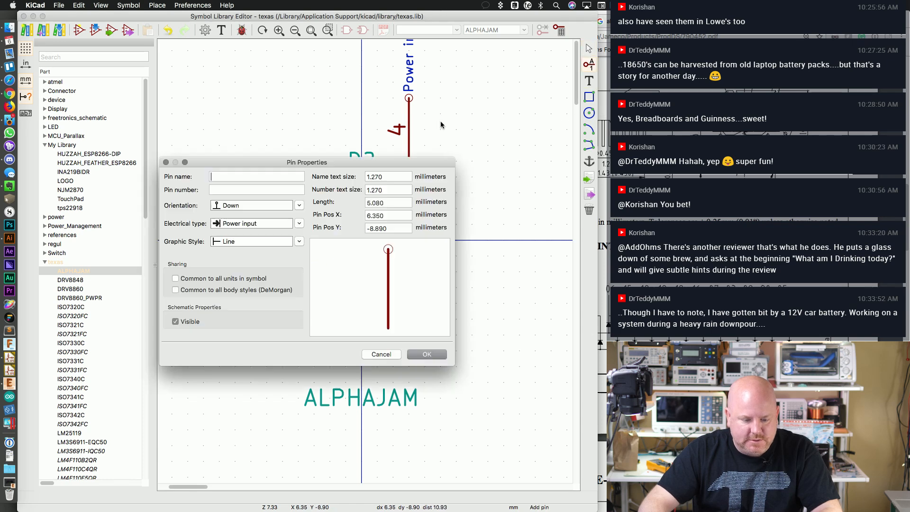
text(C)
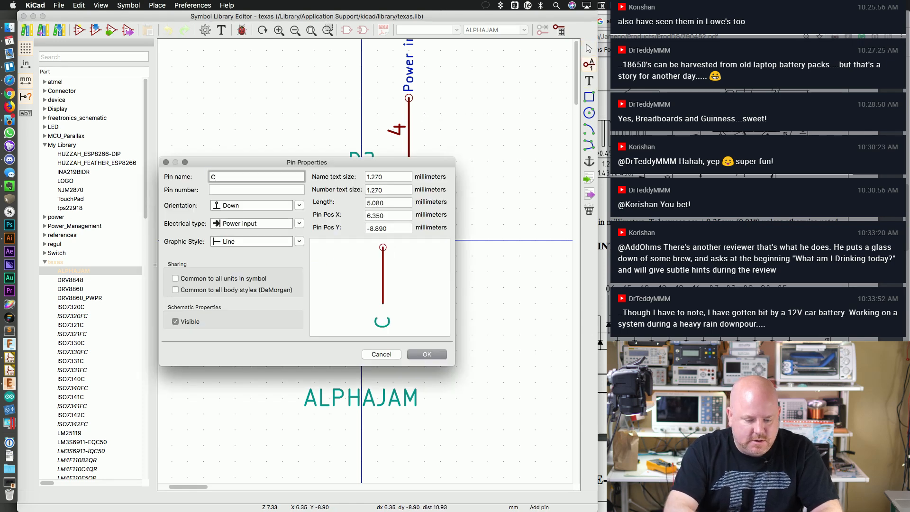
text(har2)
key(Tab)
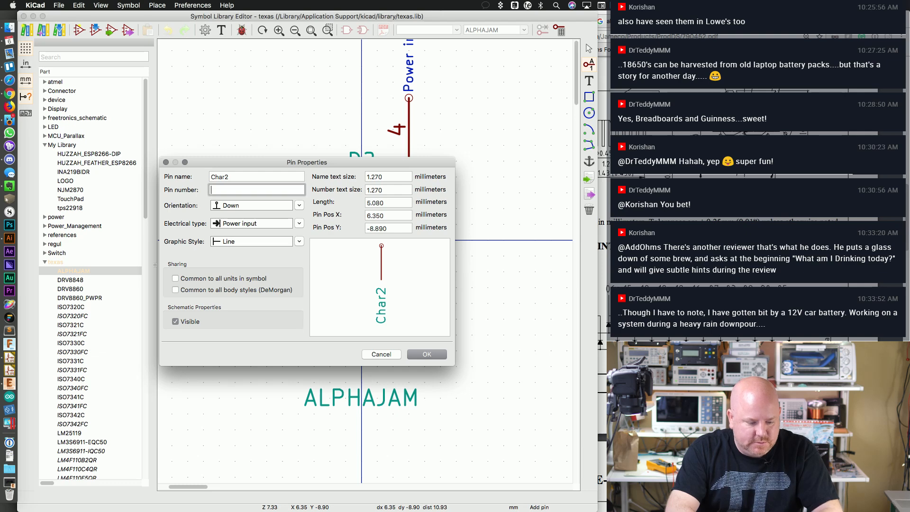
text(10)
key(Tab)
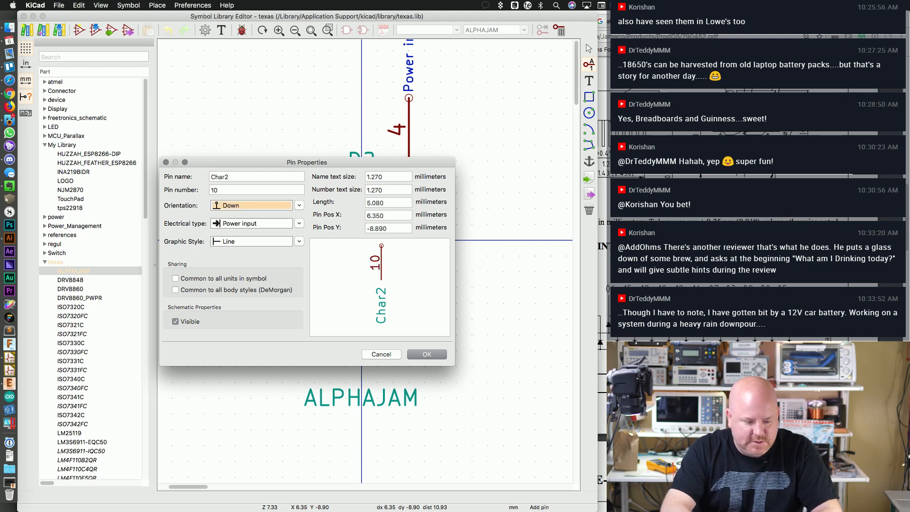
click(418, 353)
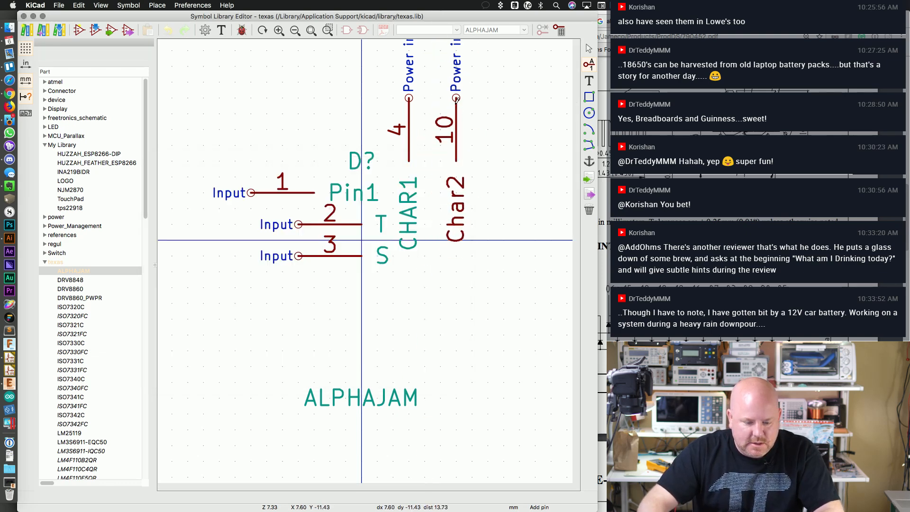
click(457, 99)
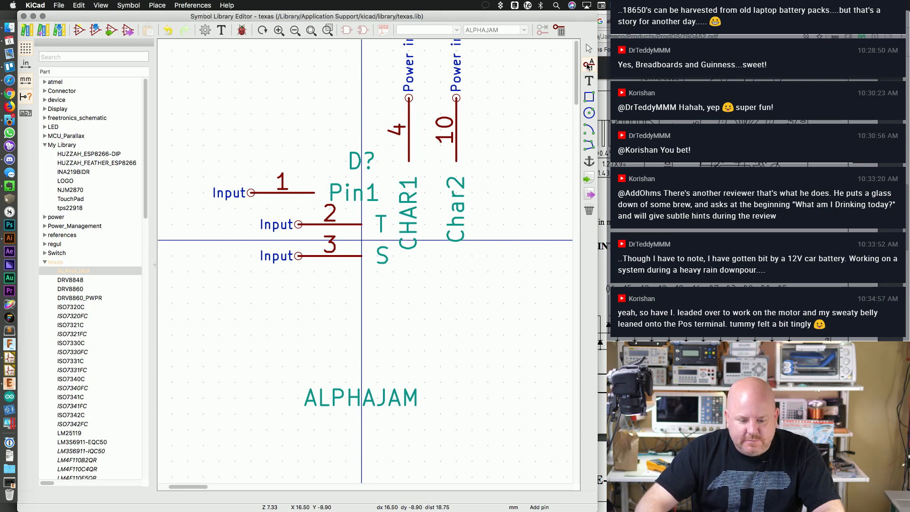
Step: Add a right-oriented power input pin named DP with number 5, aligned with pins 2 and 3, about 19 mm below the origin
click(346, 287)
click(242, 207)
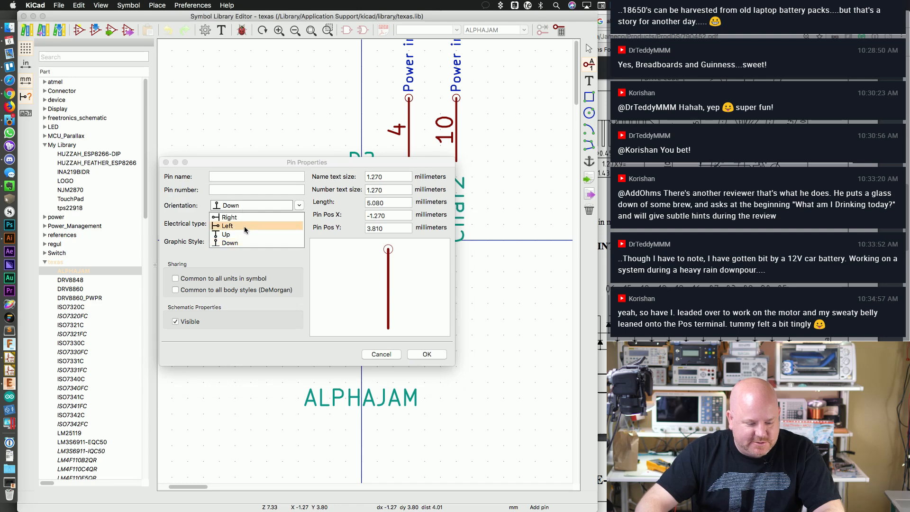
click(246, 221)
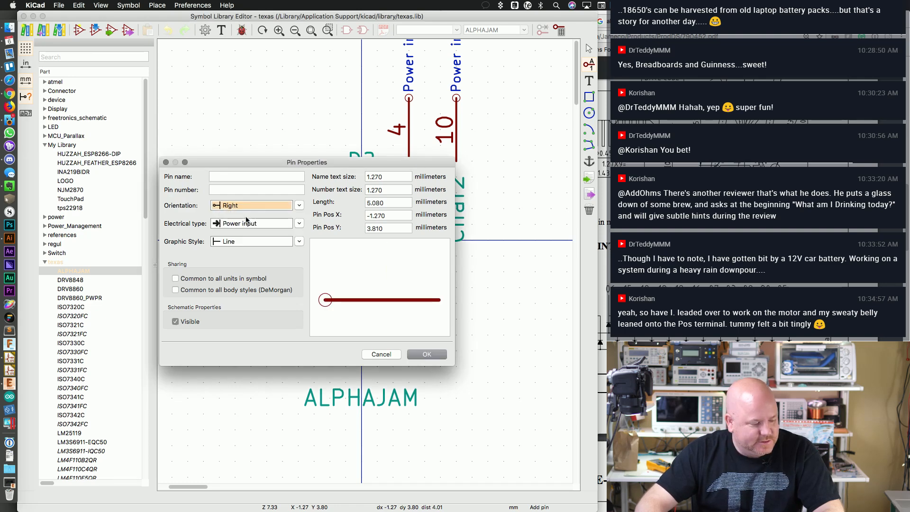
click(254, 177)
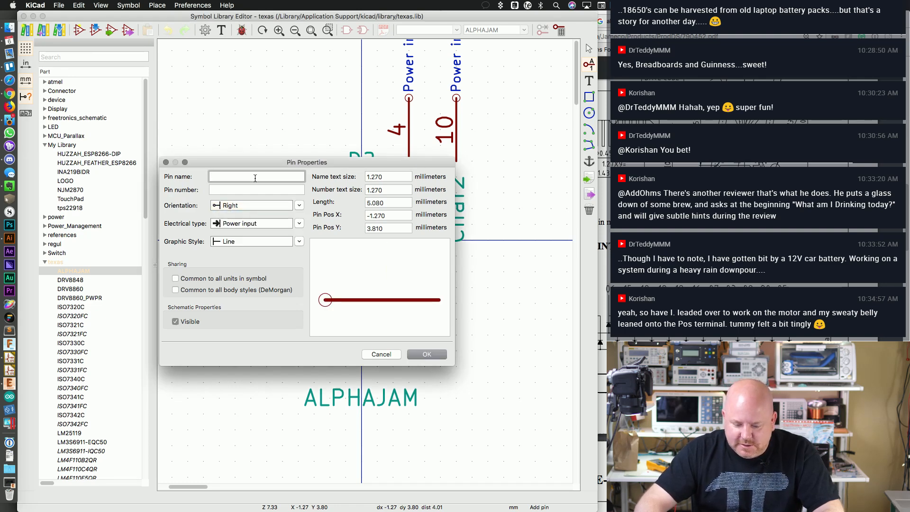
drag(326, 164, 380, 293)
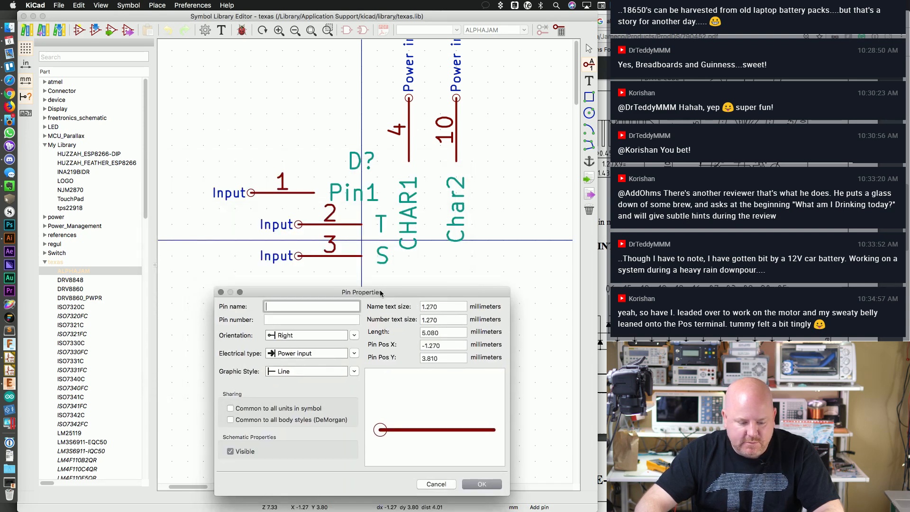
text(5)
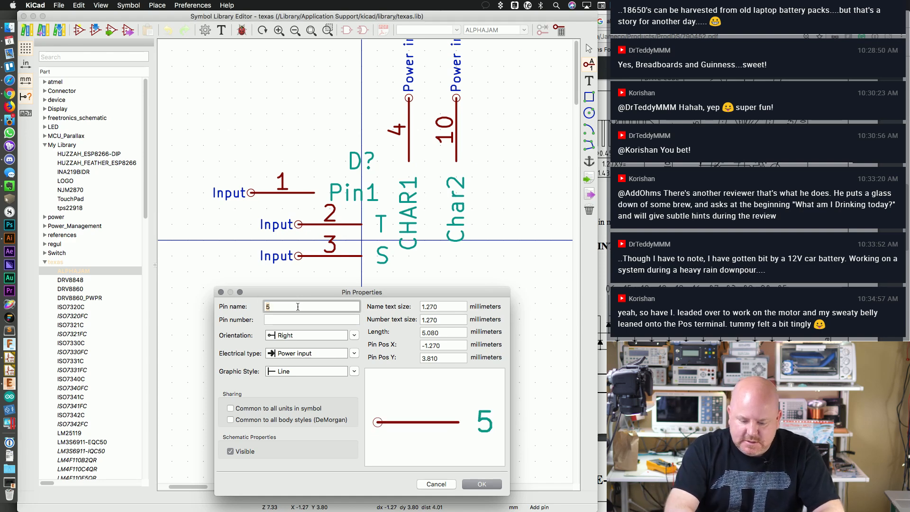
key(BackSpace)
text(DP)
key(Tab)
text(5)
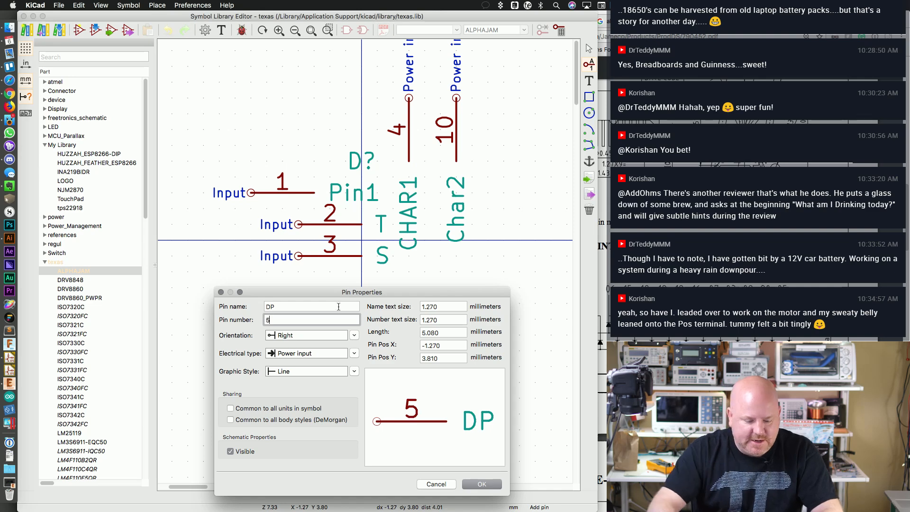
click(481, 484)
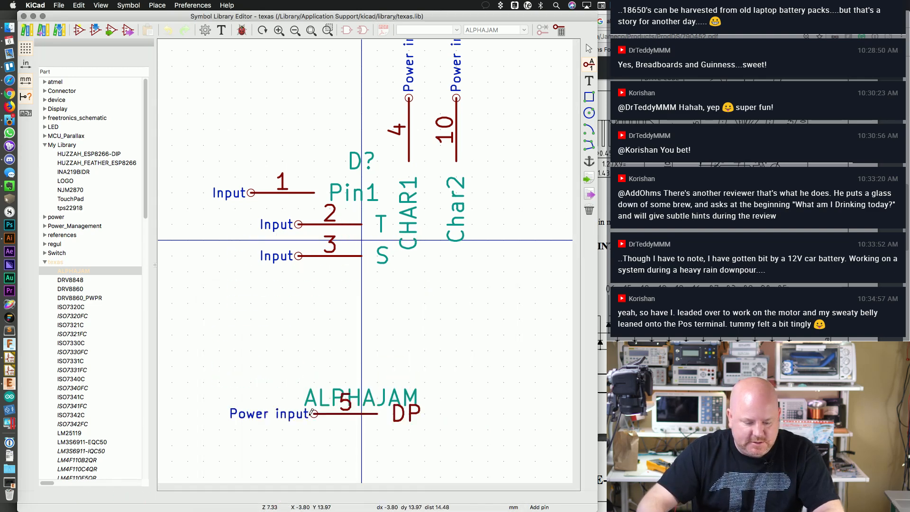
click(298, 476)
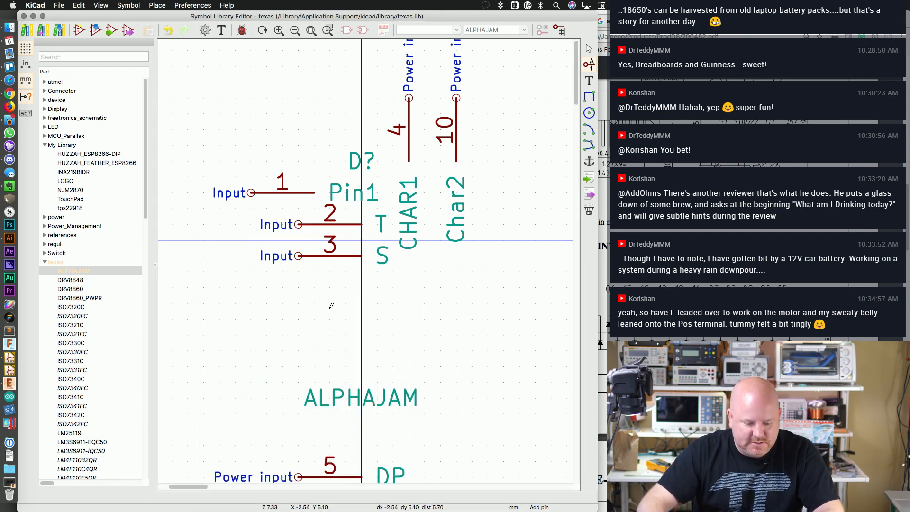
Step: Add a right-oriented power input pin named G with number 6, aligned directly below pin 3 (S)
click(350, 282)
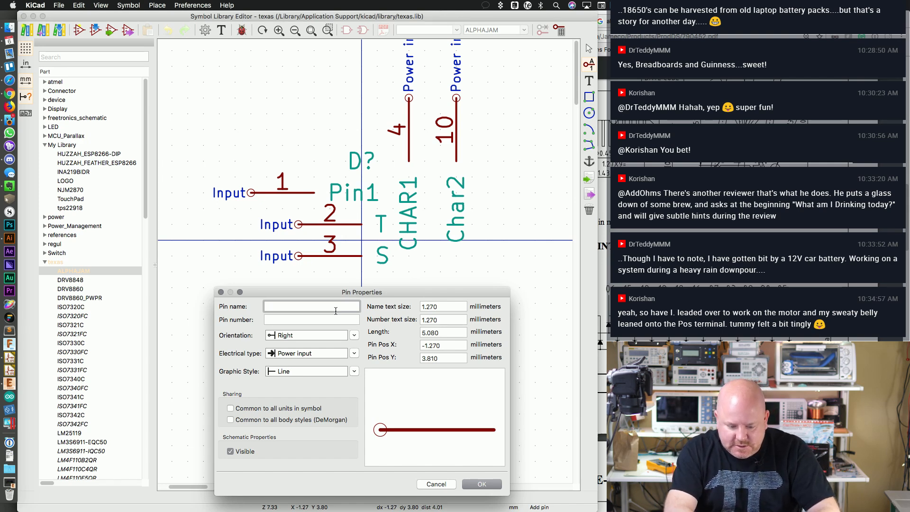
text(G)
key(Tab)
text(6)
key(Return)
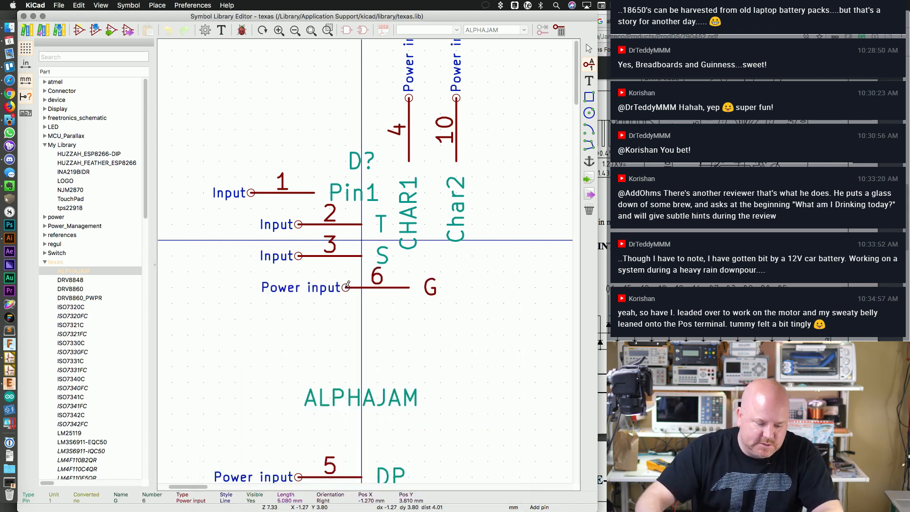
click(298, 287)
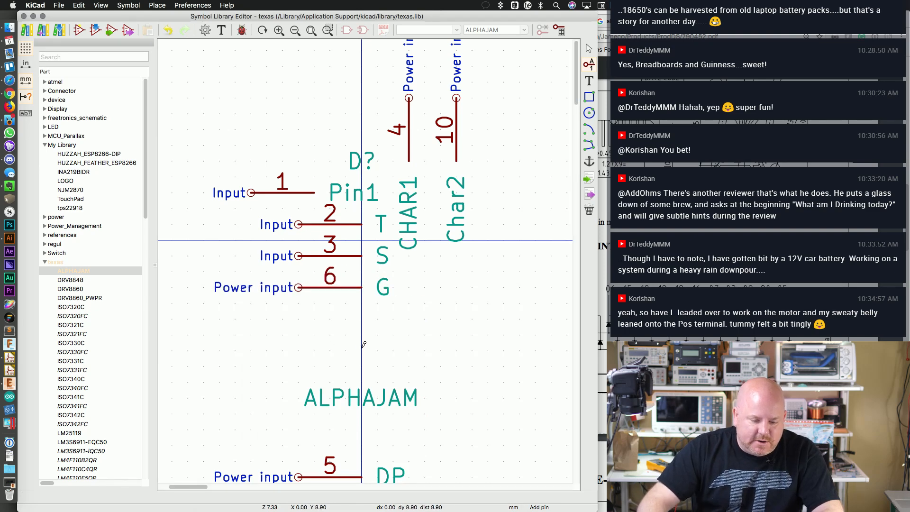
Step: Add a right-oriented power input pin named R with number 7, aligned directly below pin 6 (G)
scroll(576, 81, down, 1)
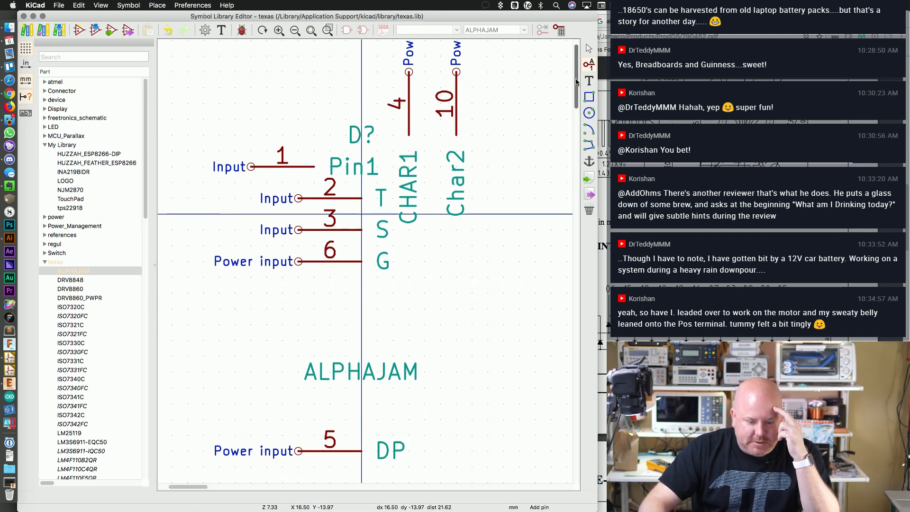
scroll(576, 82, down, 1)
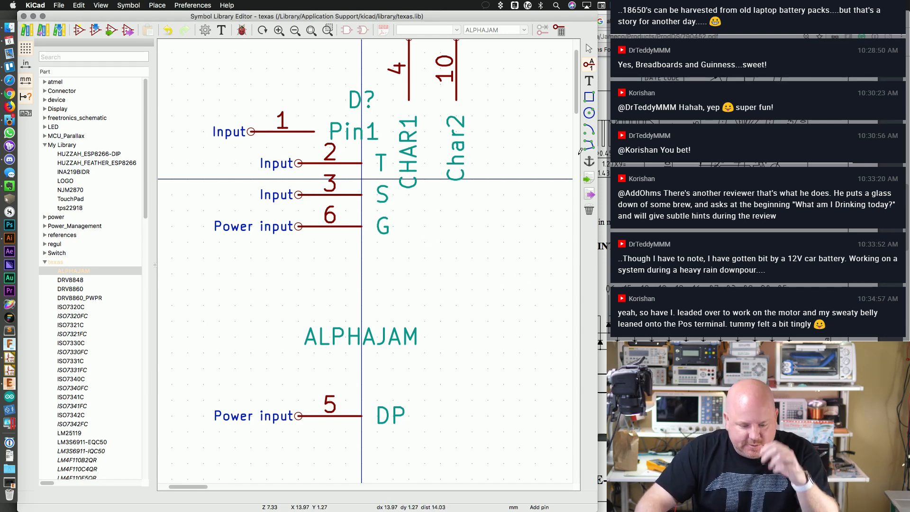
click(357, 251)
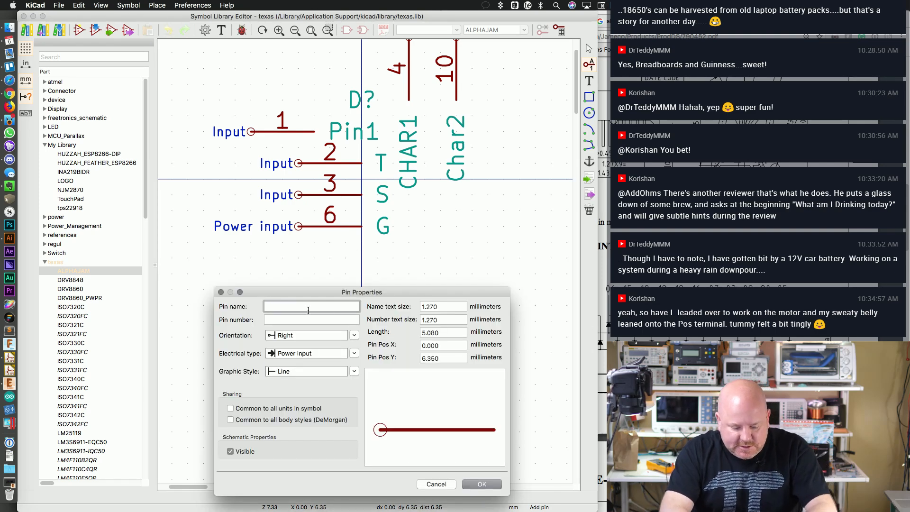
text(R)
key(Tab)
text(7)
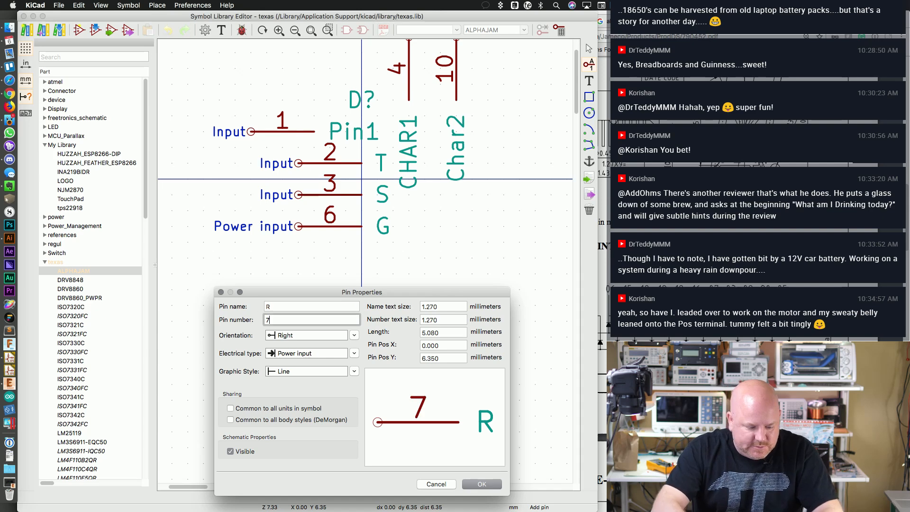
key(Return)
click(297, 257)
Step: Move the datasheet window aside and add power input pin D with number 8, aligned directly below pin 7 (R)
click(356, 287)
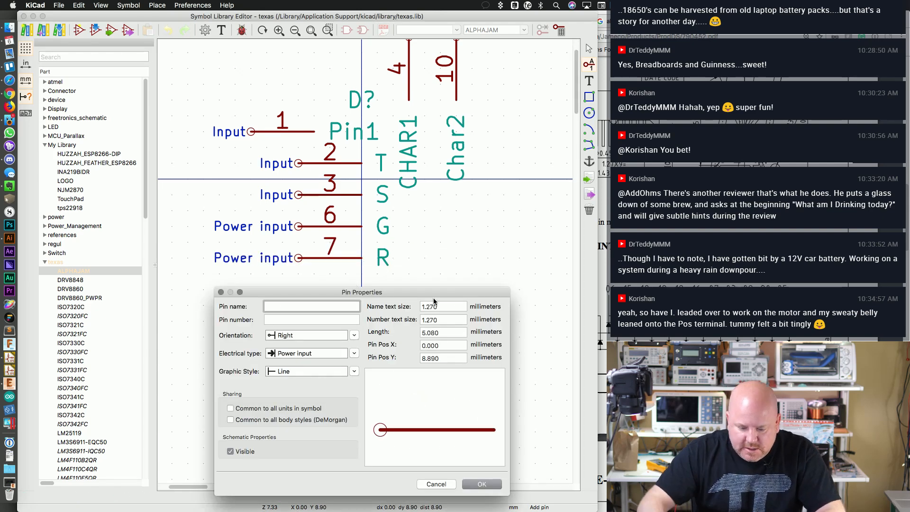
key(super+Tab)
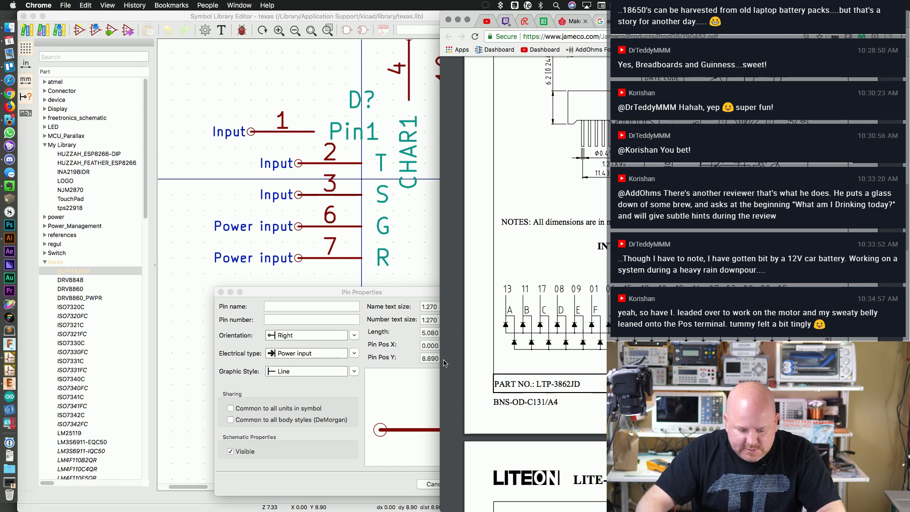
drag(472, 361, 586, 360)
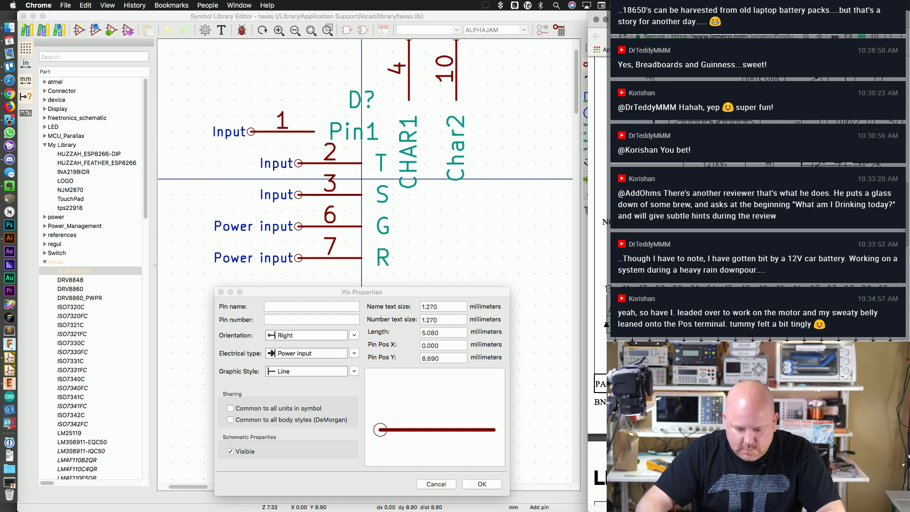
click(308, 316)
key(shift+Tab)
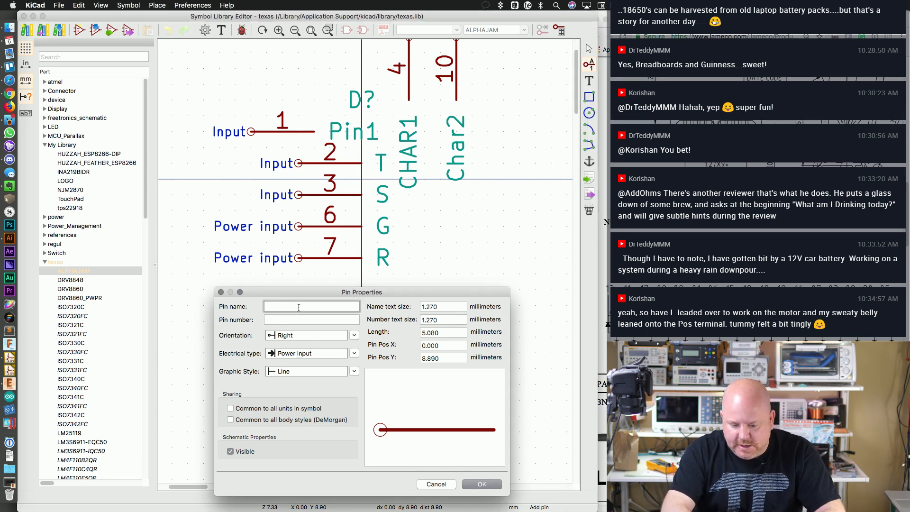
text(E)
key(BackSpace)
text(DP)
key(Tab)
text(5)
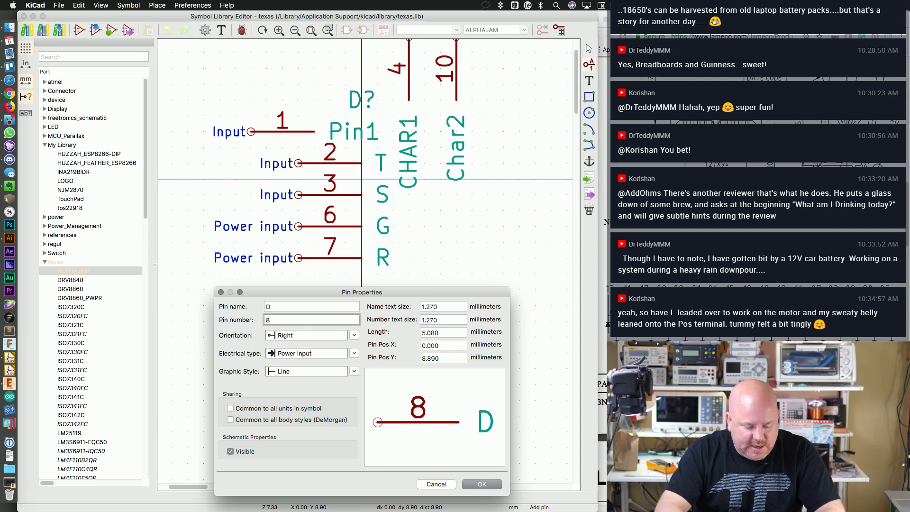
key(Return)
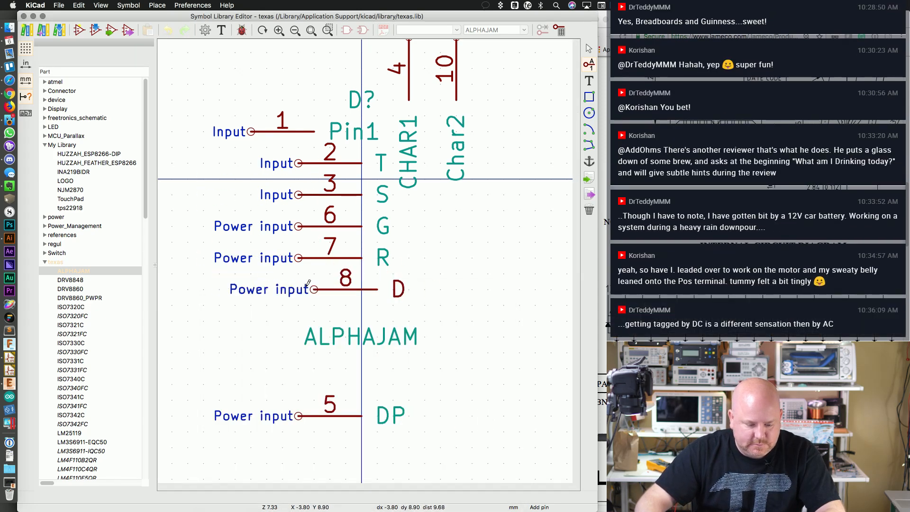
click(362, 289)
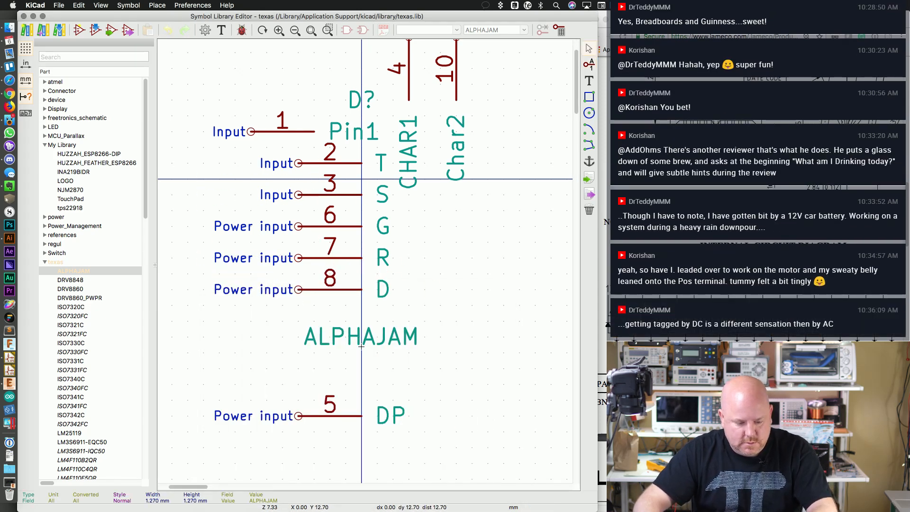
Step: Move the ALPHAJAM value text below the DP pin, about 22.86 mm below the origin
key(m)
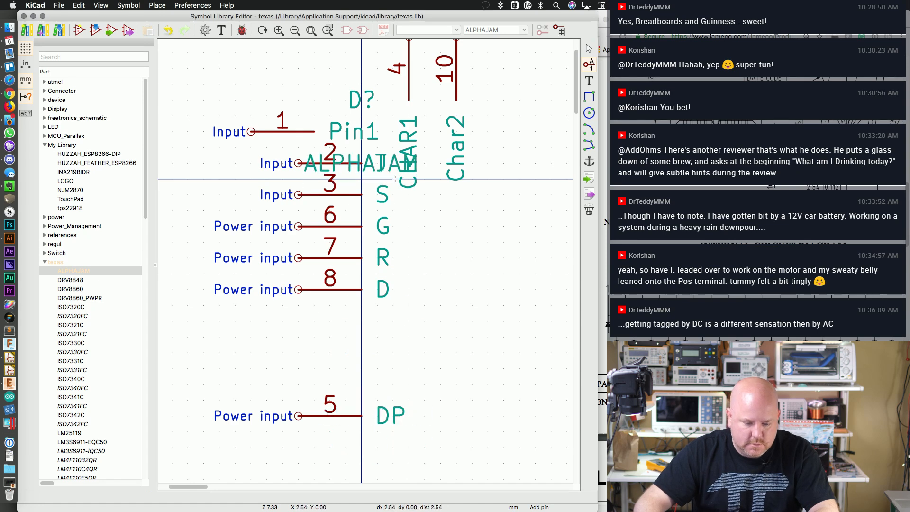
click(397, 174)
click(399, 186)
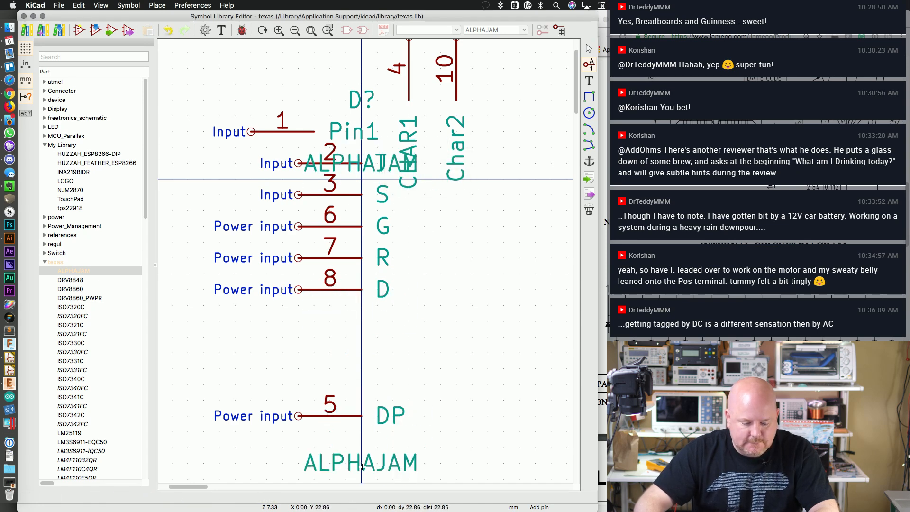
click(362, 466)
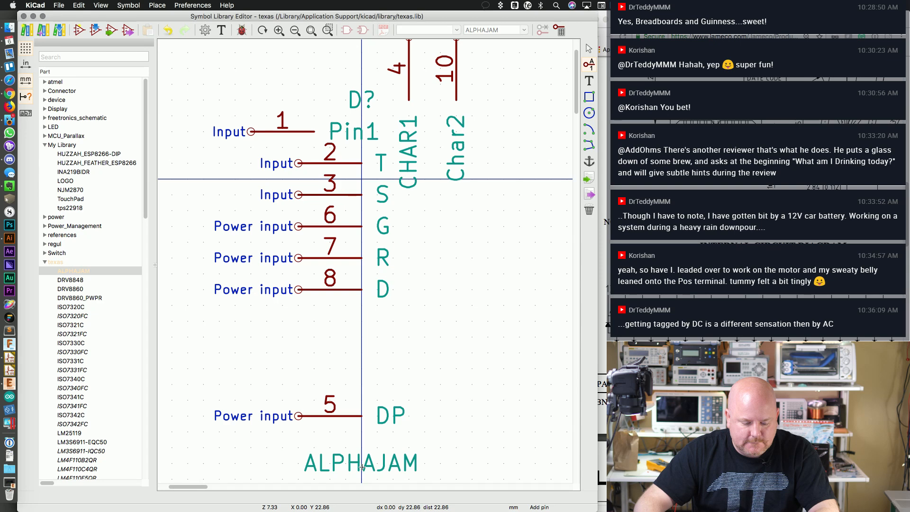
Step: Move the CHAR1 and Char2 pins straight up by about 6.35 mm, keeping them level with each other
click(294, 31)
click(334, 154)
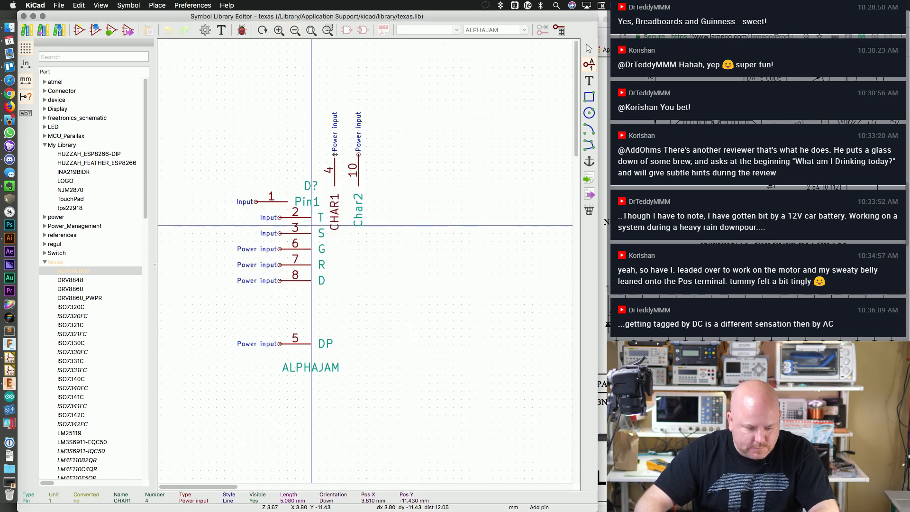
drag(334, 153, 333, 115)
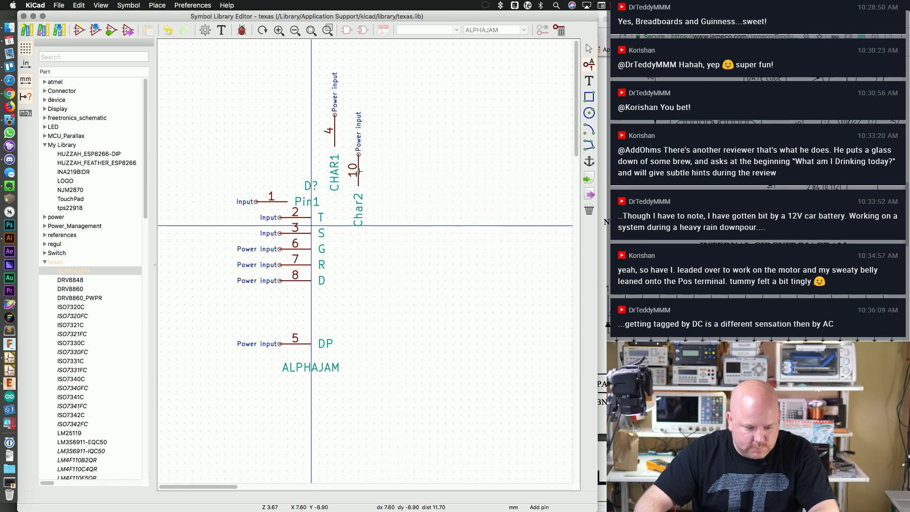
drag(358, 156, 352, 116)
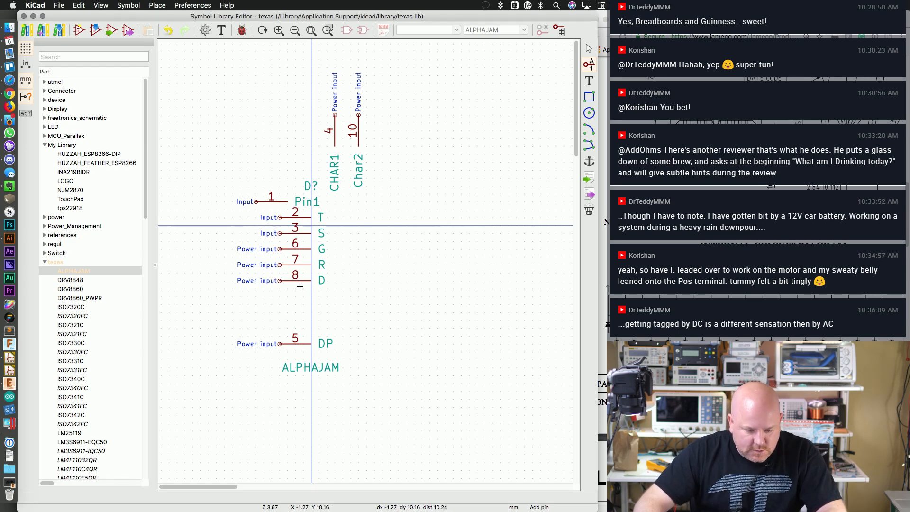
Step: Create a right-oriented power input pin with name 9 and number E for the spot below pin 8 (D)
click(305, 283)
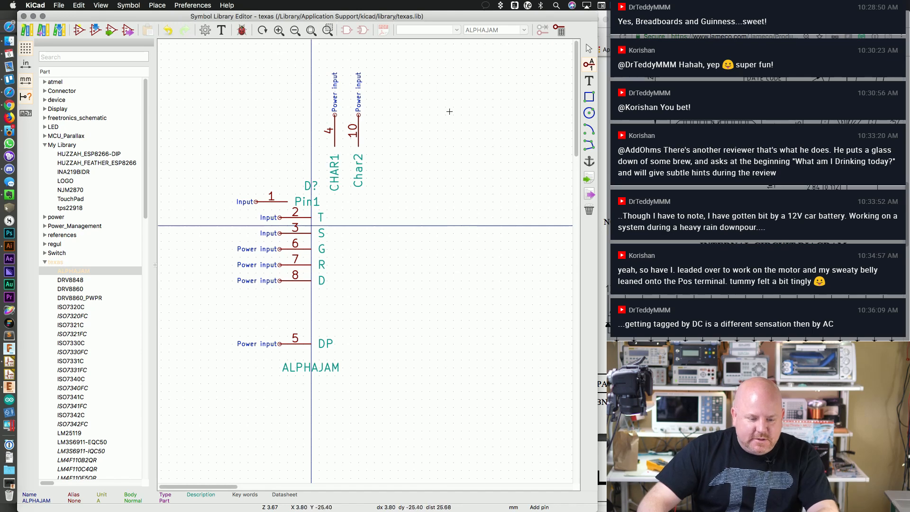
click(311, 297)
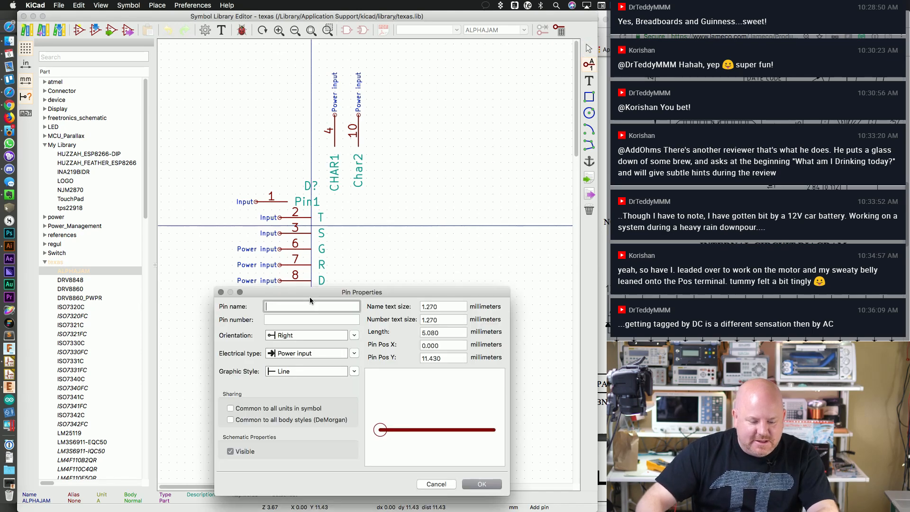
text(9)
key(Tab)
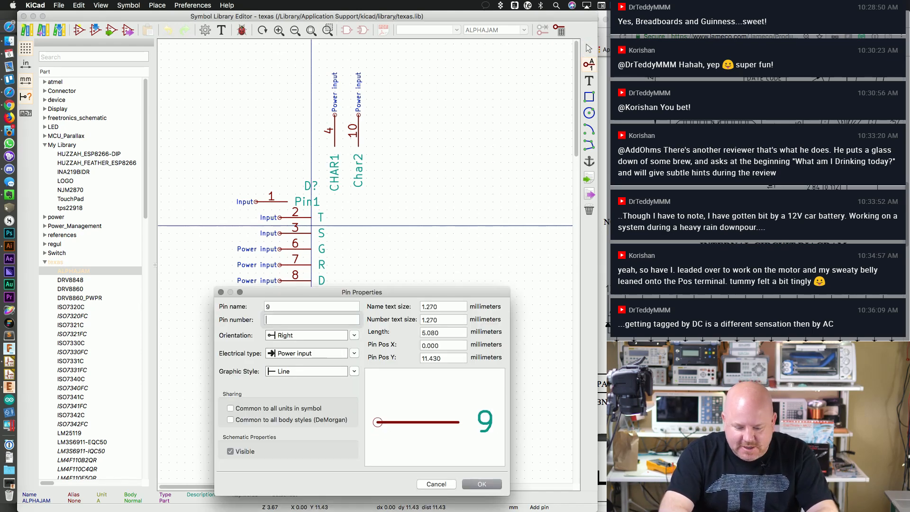
text(E)
key(Return)
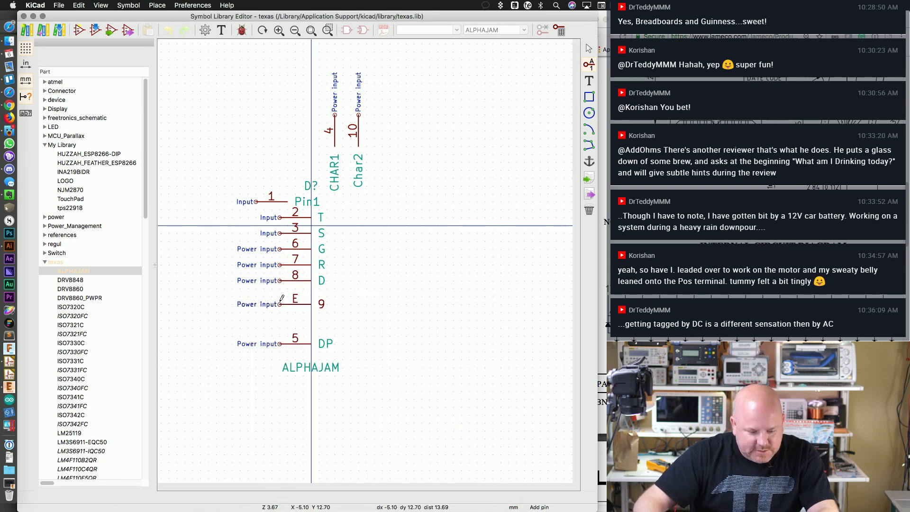
Step: Place the new pin directly below pin 8 (D), and change its name to E and its number to 9
double_click(281, 300)
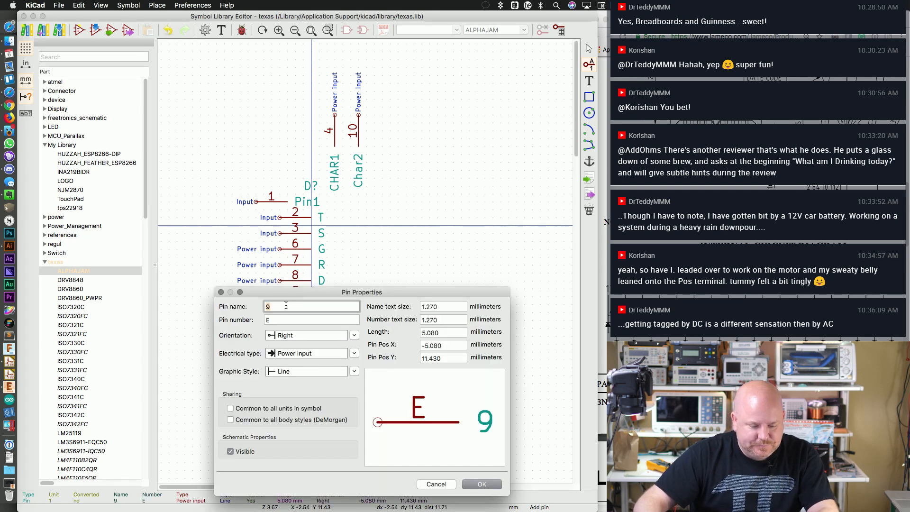
text(E)
key(Tab)
text(9)
key(Delete)
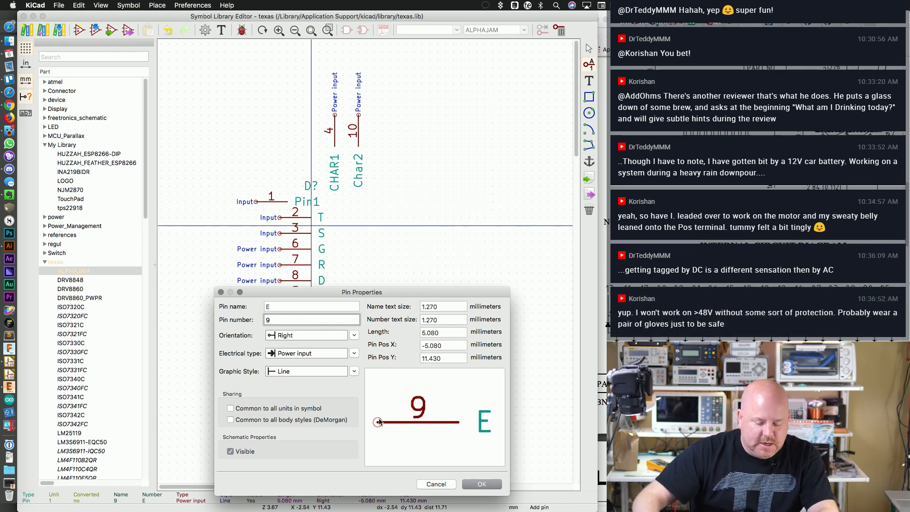
click(490, 482)
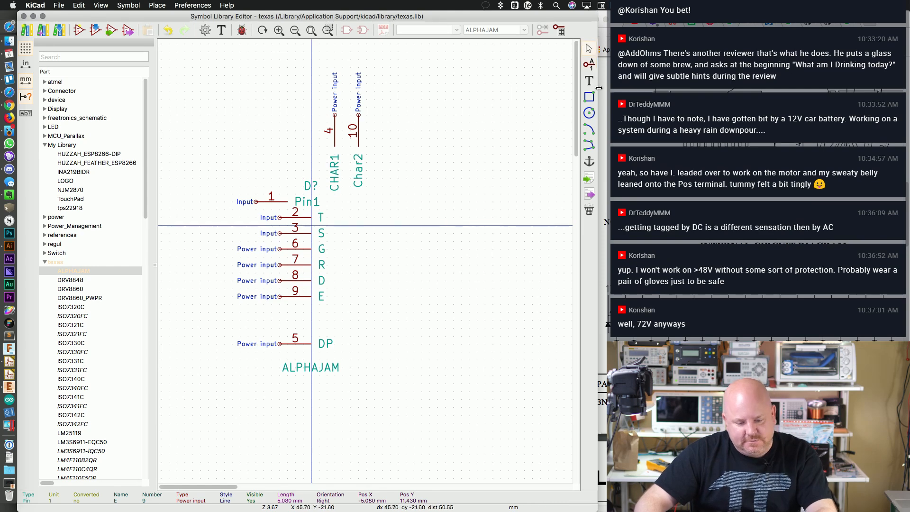
Step: Add a right-oriented power input pin named B with number 11 directly below pin 9 (E)
click(306, 313)
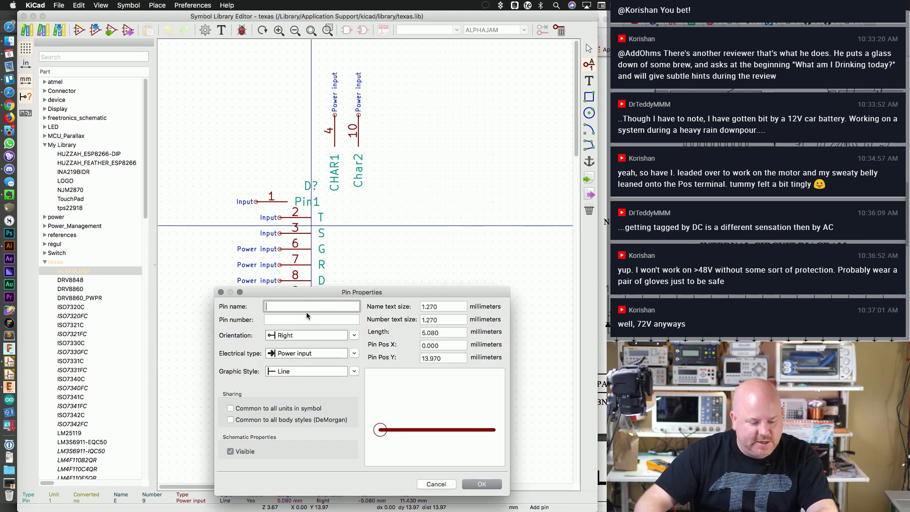
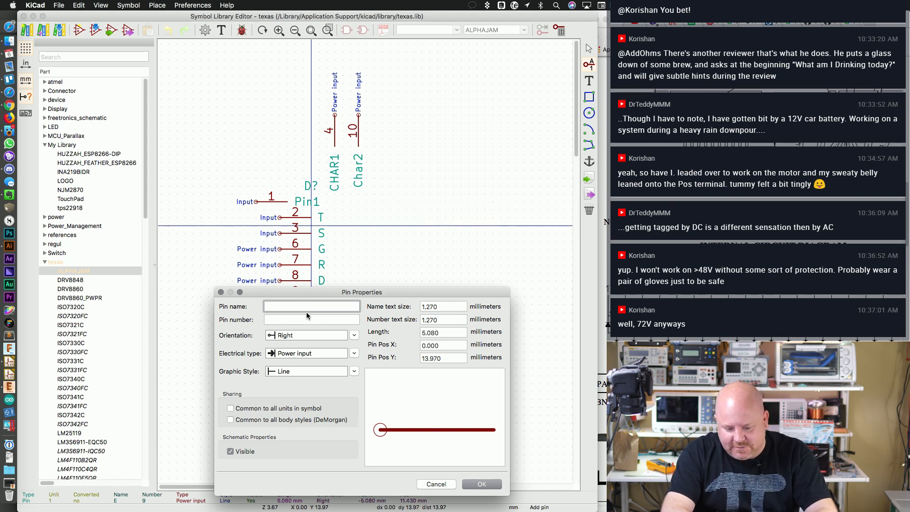
text(11)
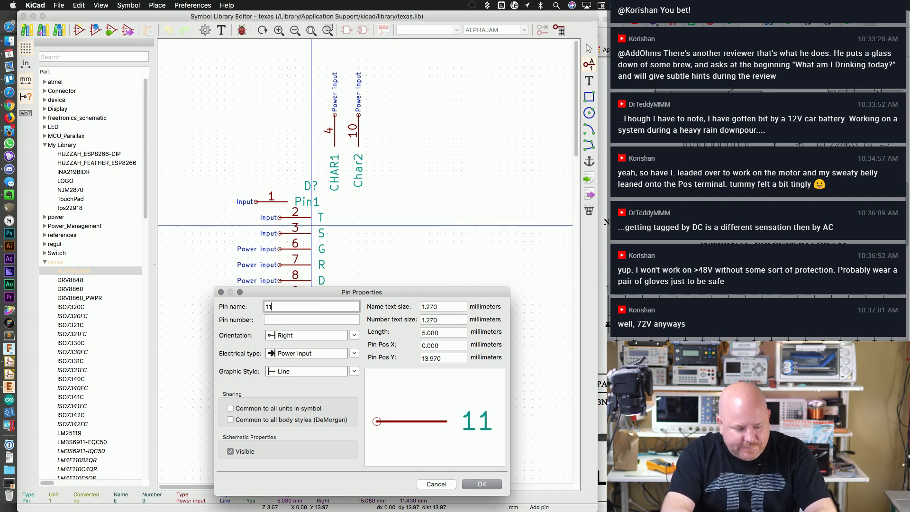
key(BackSpace)
key(BackSpace)
text(B)
key(Tab)
text(11)
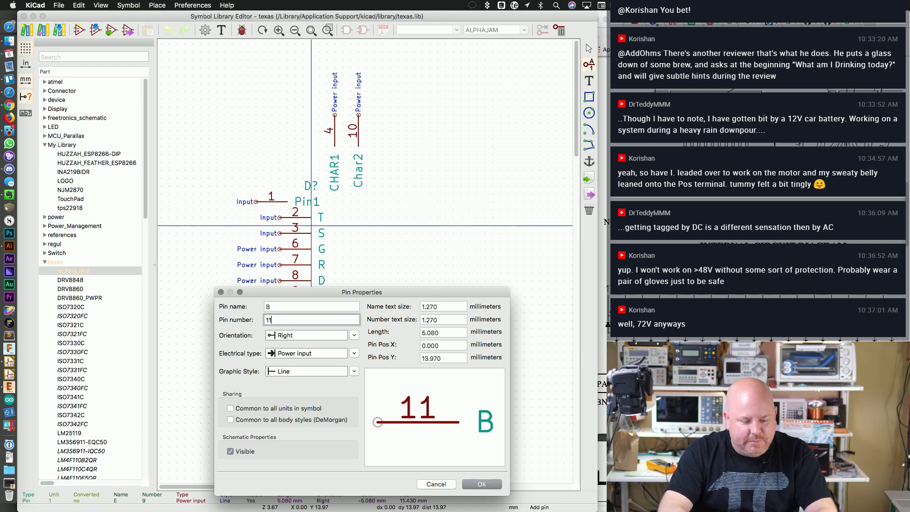
key(Return)
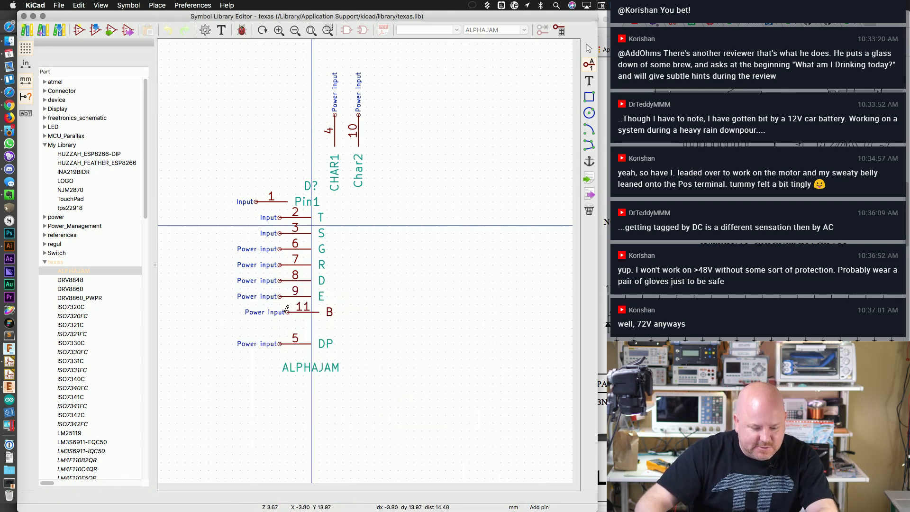
click(280, 312)
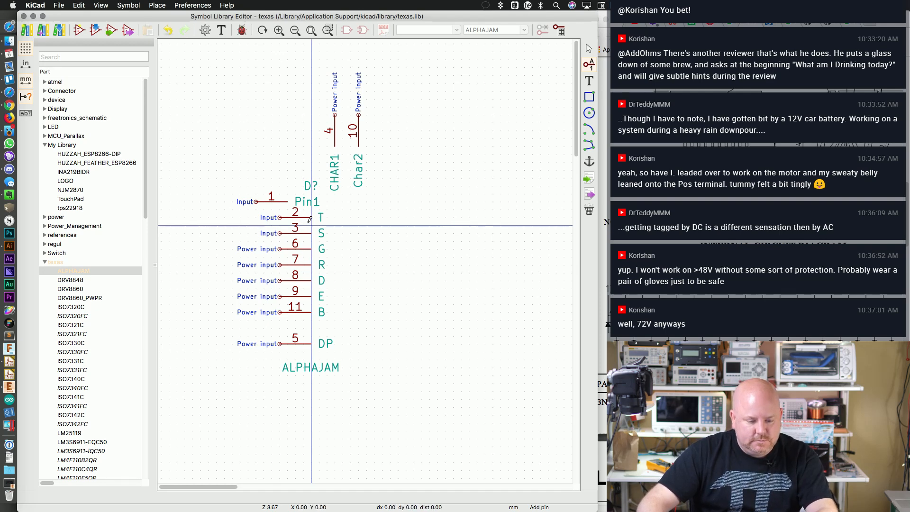
Step: Align pin 1 with the column of pins below it, and rename it from the datasheet as F
click(280, 201)
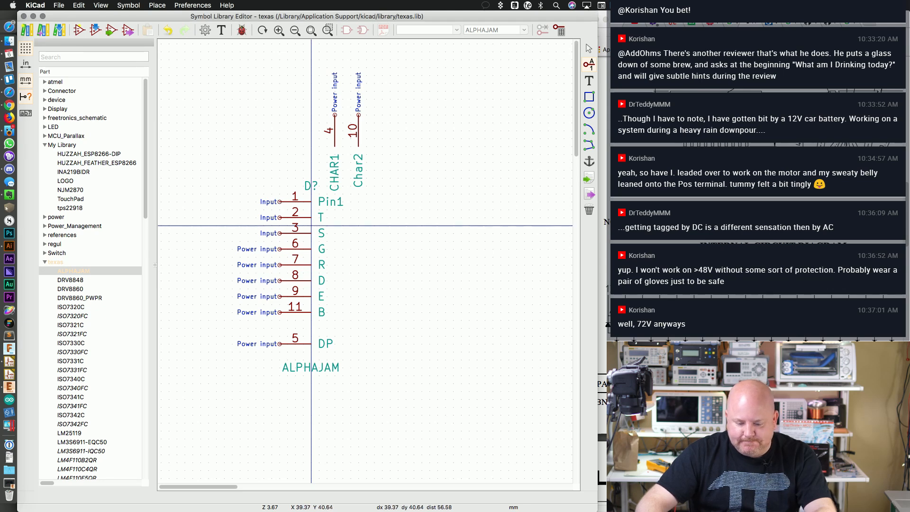
key(super+Tab)
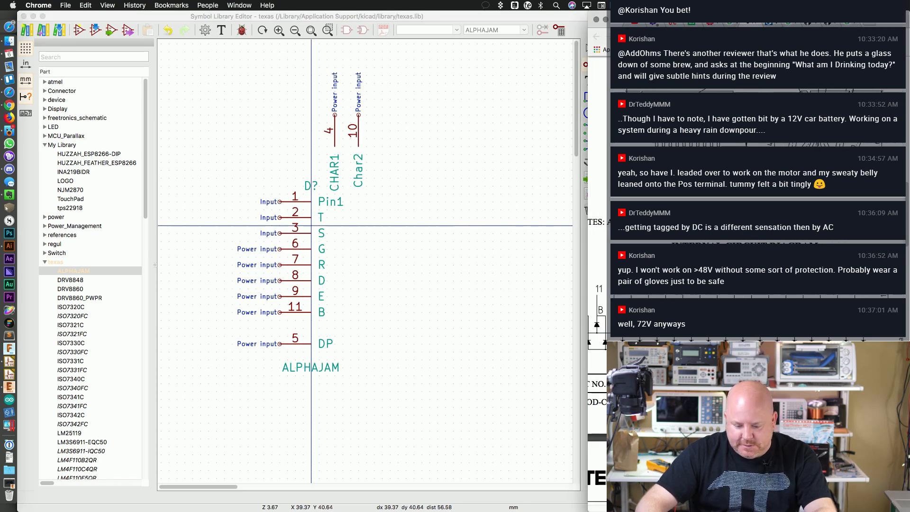
scroll(598, 285, left, 3)
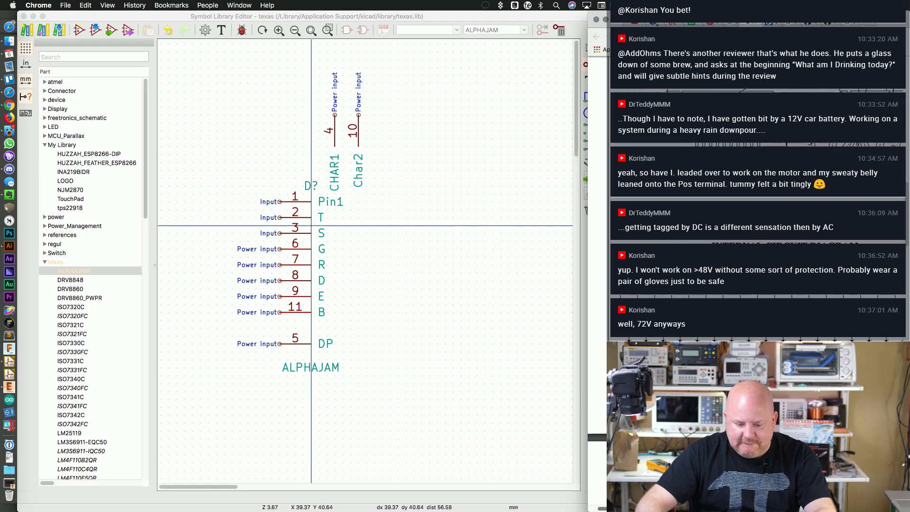
click(296, 202)
double_click(295, 202)
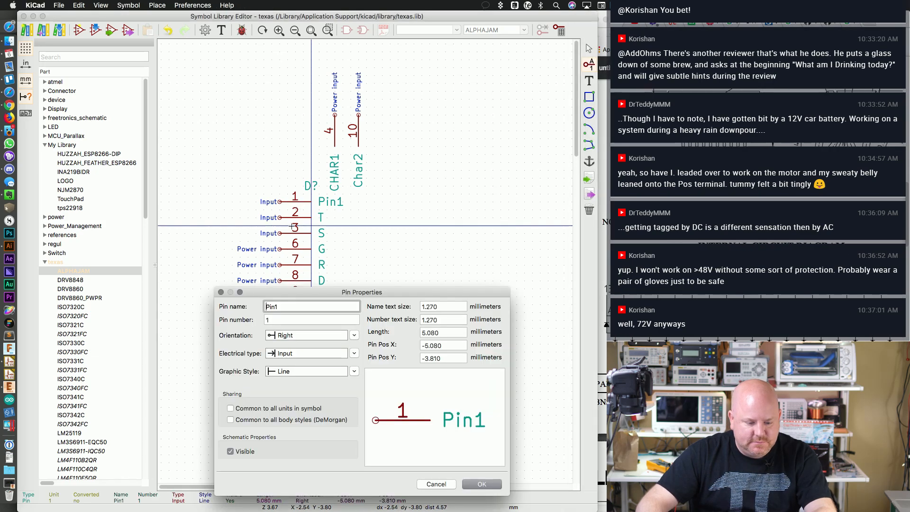
double_click(299, 311)
text(F)
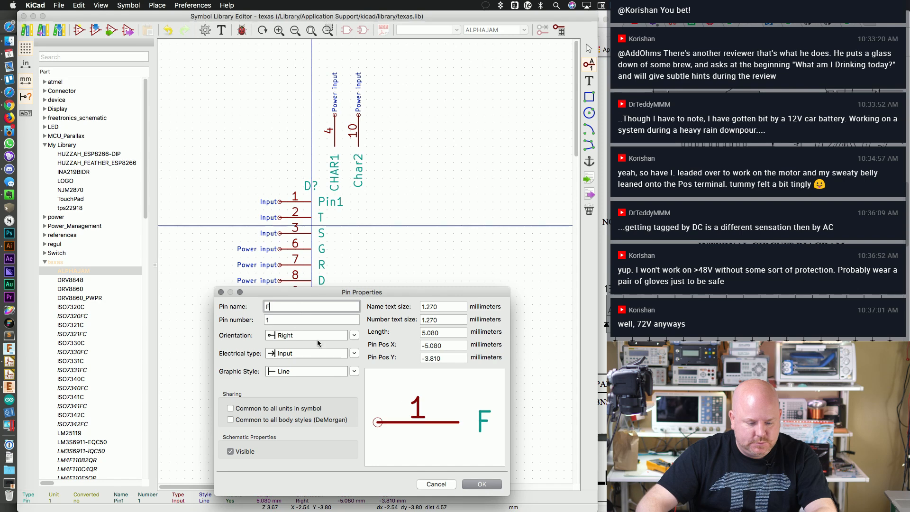
click(479, 483)
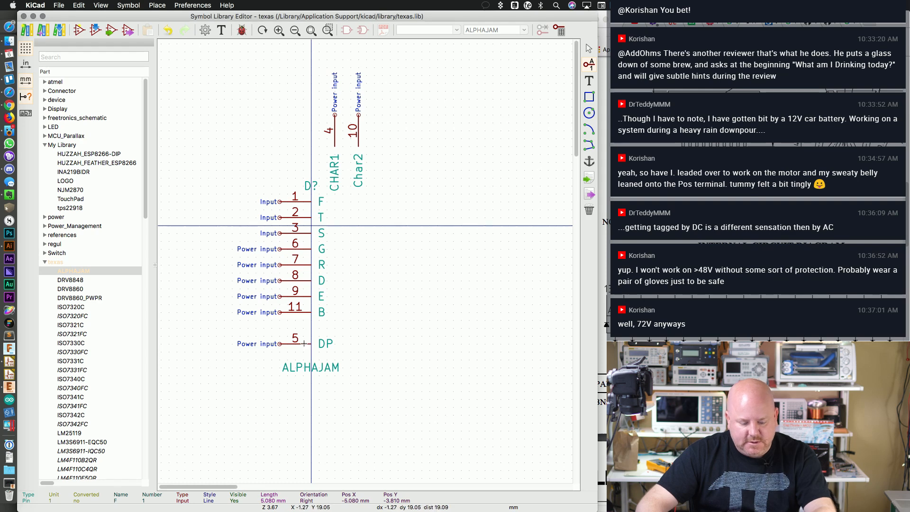
Step: Move the DP pin up to sit directly below pin 11 (B), aligned with the rest of the column
key(m)
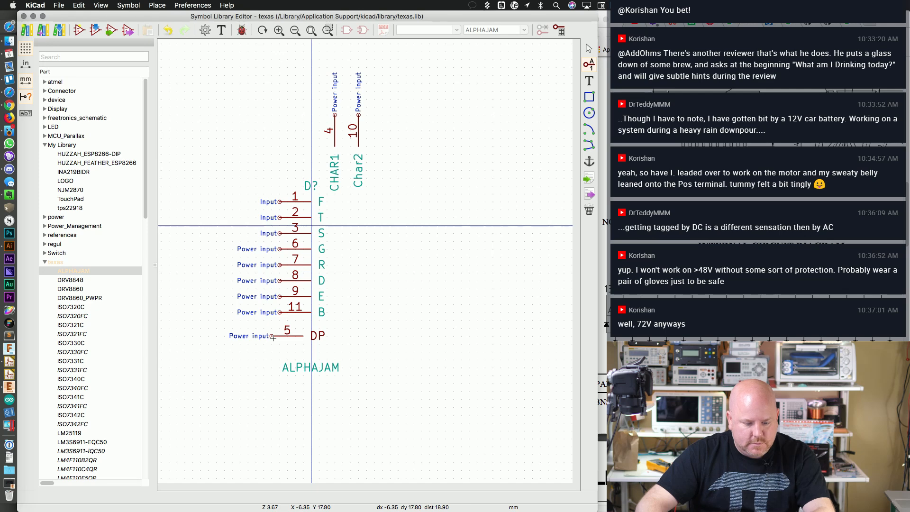
click(276, 333)
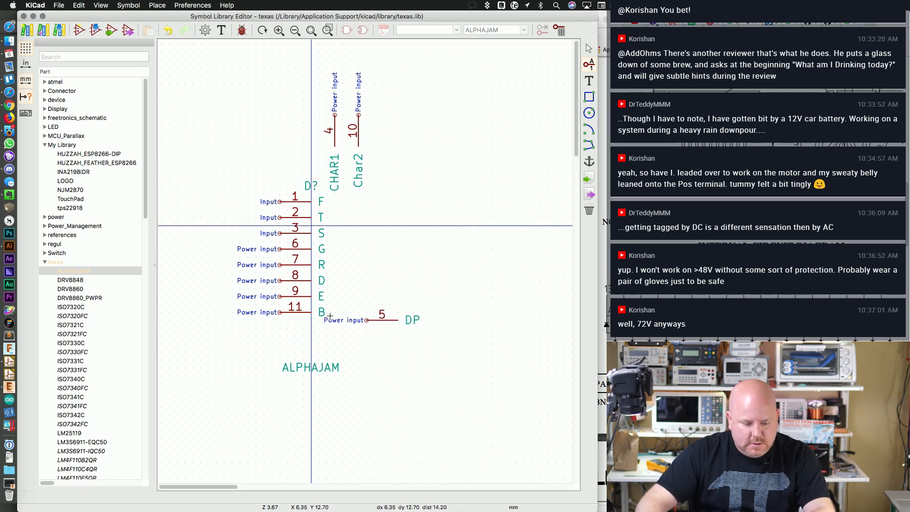
click(290, 329)
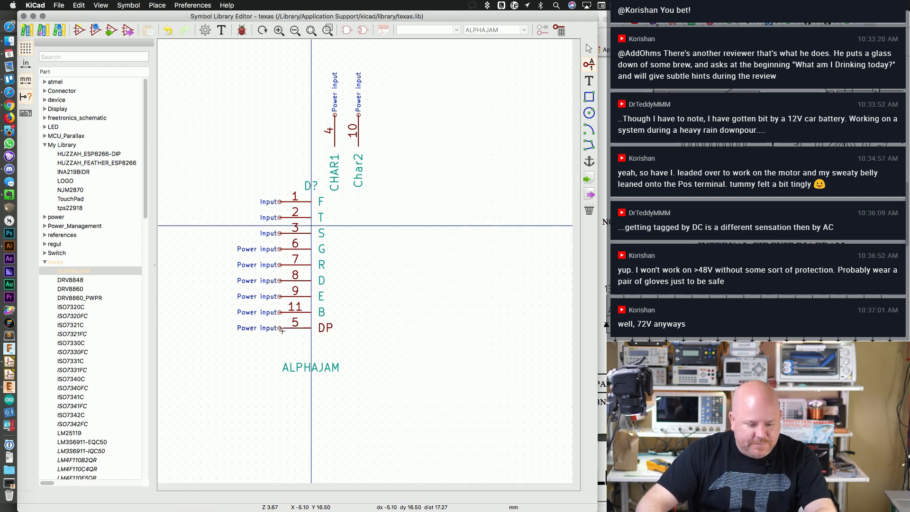
click(282, 330)
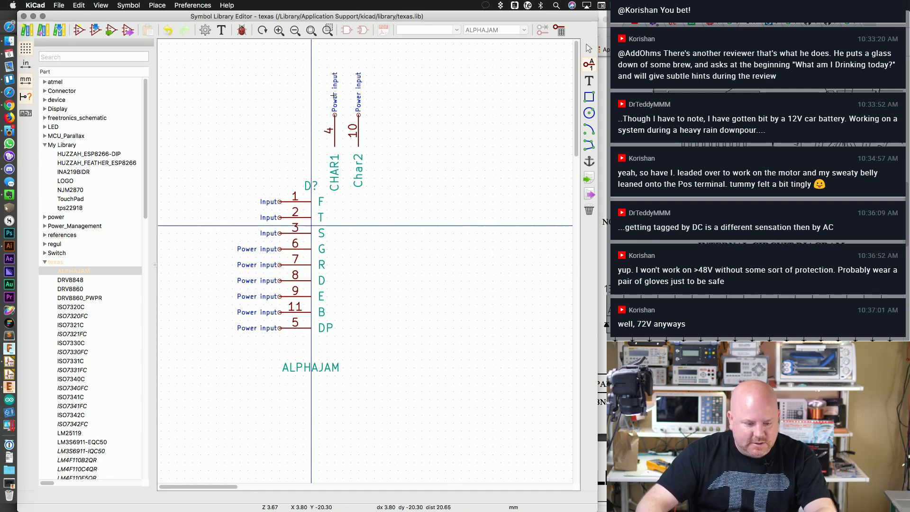
Step: Add an input pin named N with number 12, rotate it to face left, and place it opposite pin 1 (F)
click(357, 200)
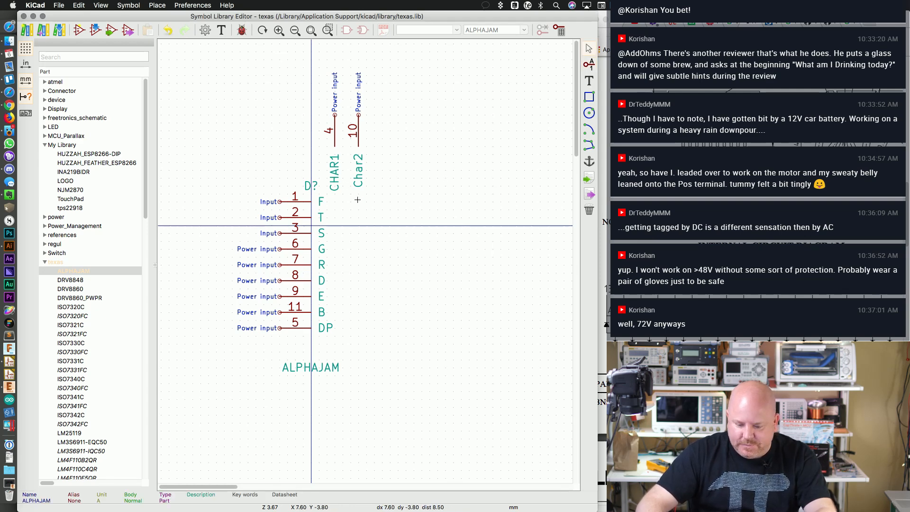
click(589, 64)
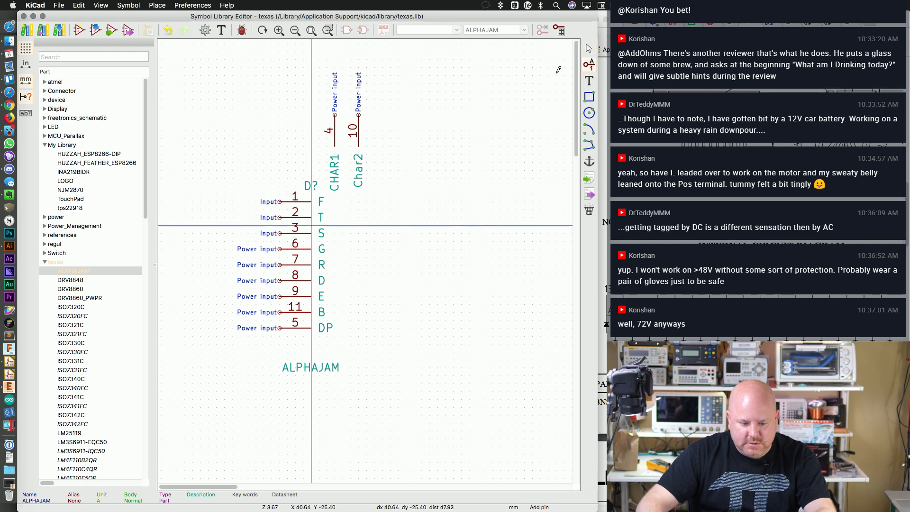
click(350, 198)
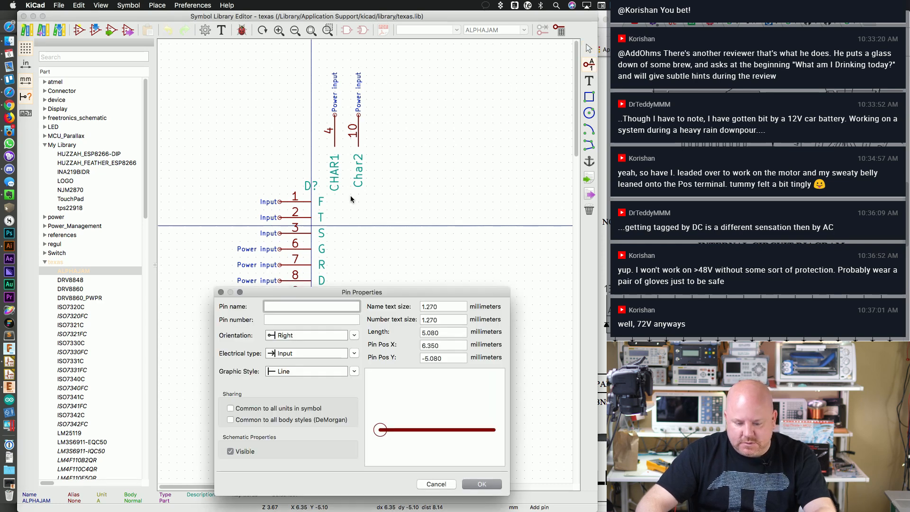
text(12)
click(296, 306)
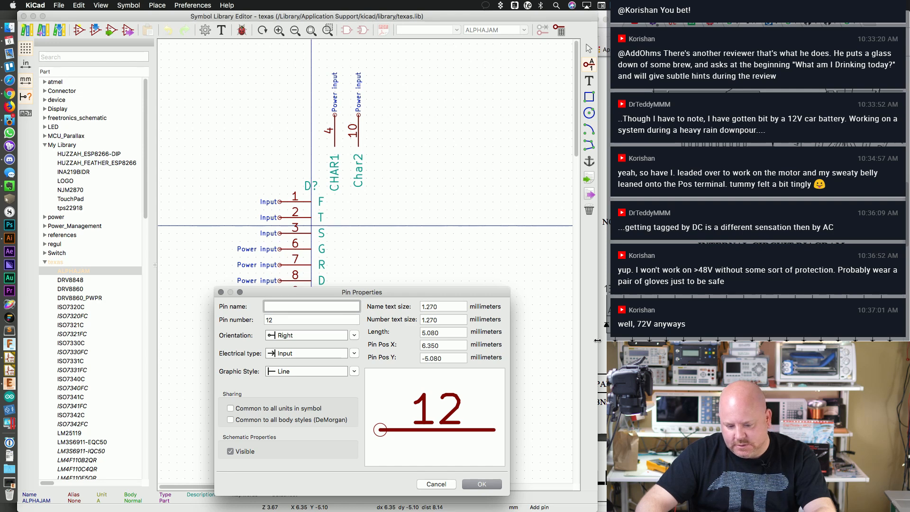
text(N)
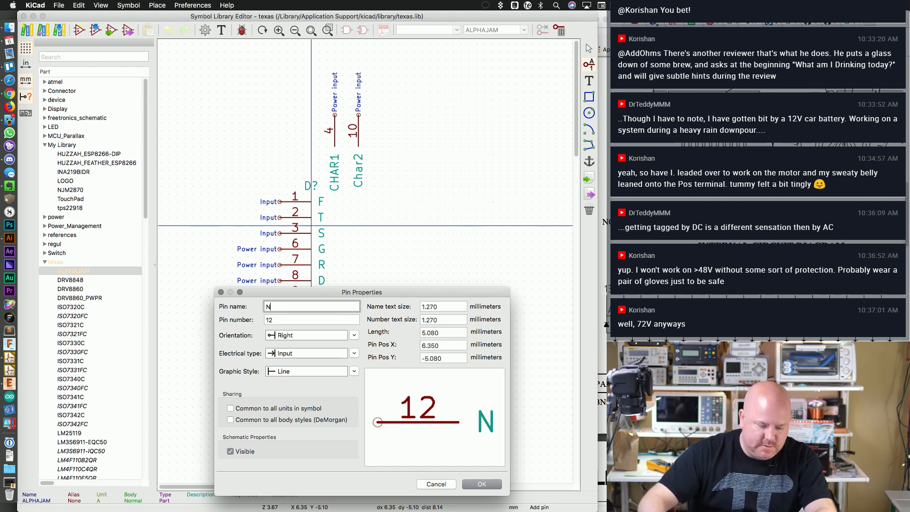
click(478, 483)
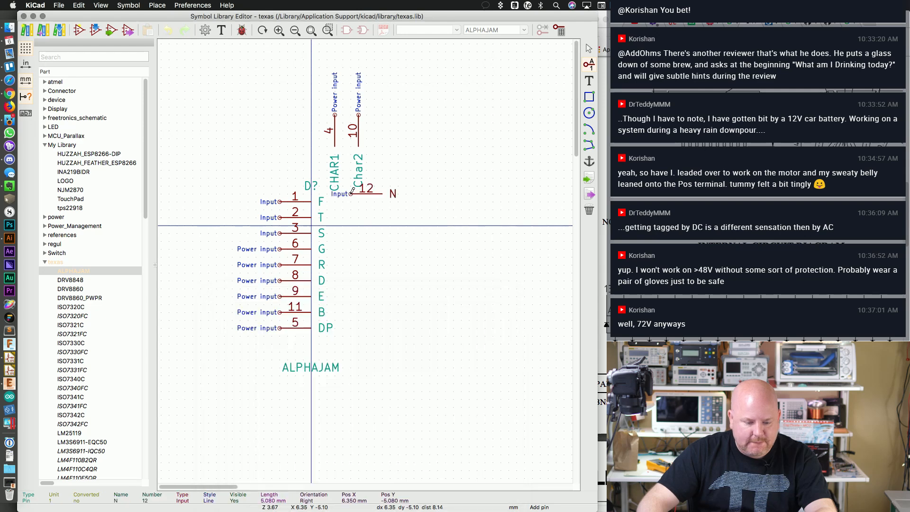
key(r)
key(r)
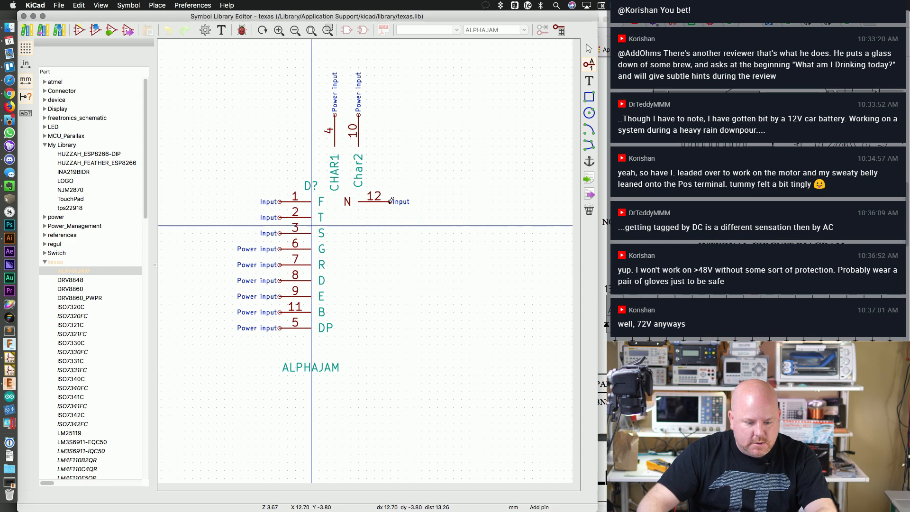
click(390, 202)
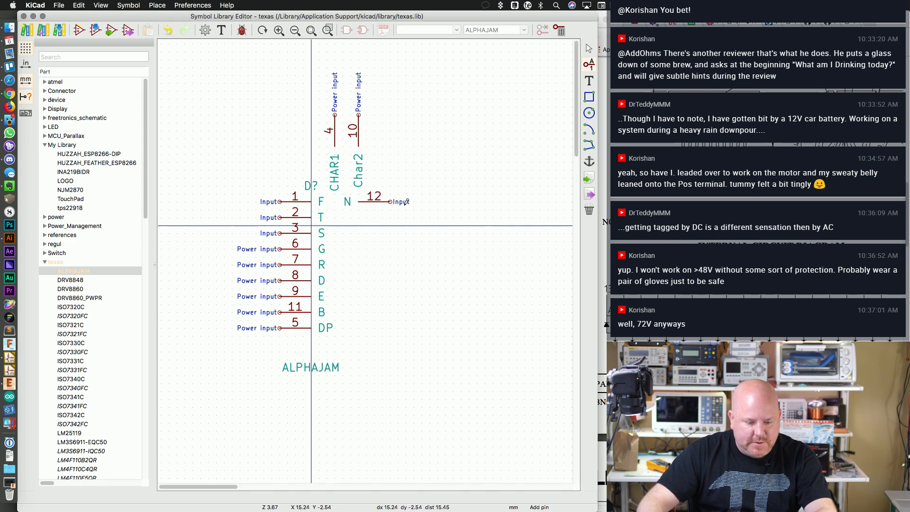
Step: Add a left-oriented input pin named A with number 13 directly below pin 12 (N)
click(366, 210)
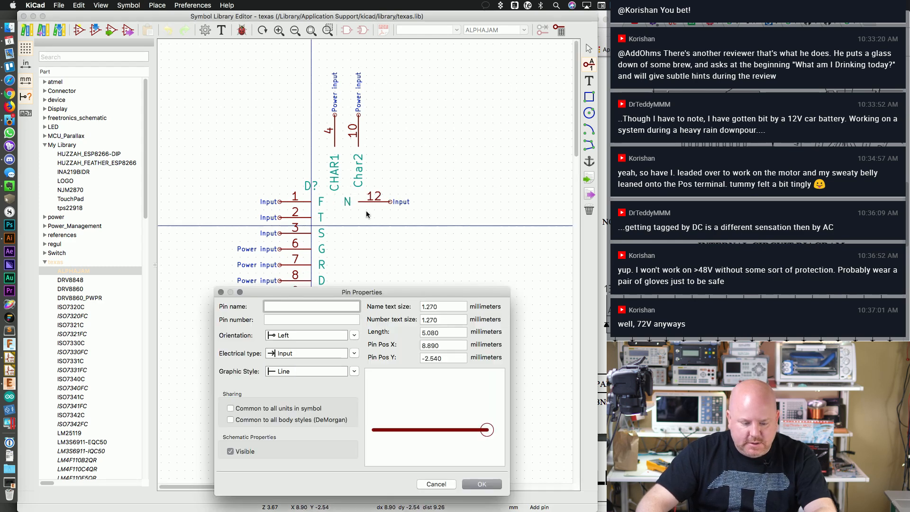
text(A)
key(Tab)
text(13)
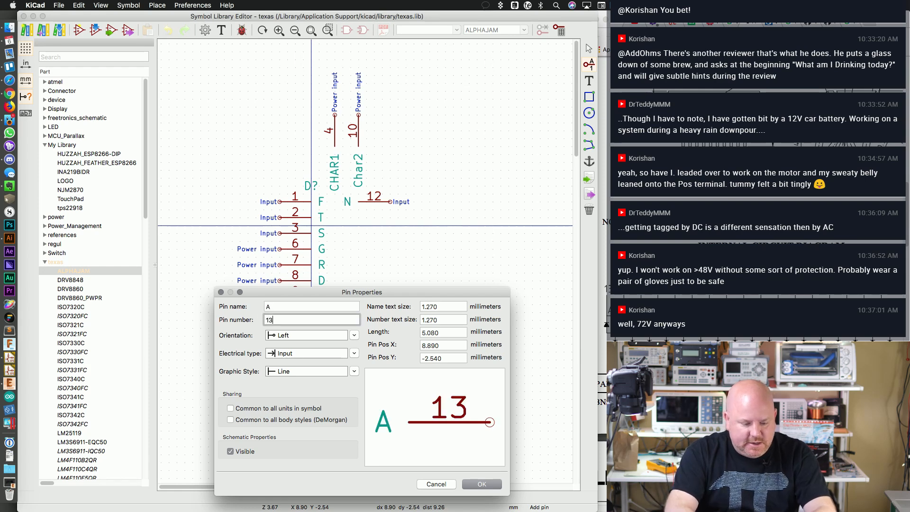
key(Return)
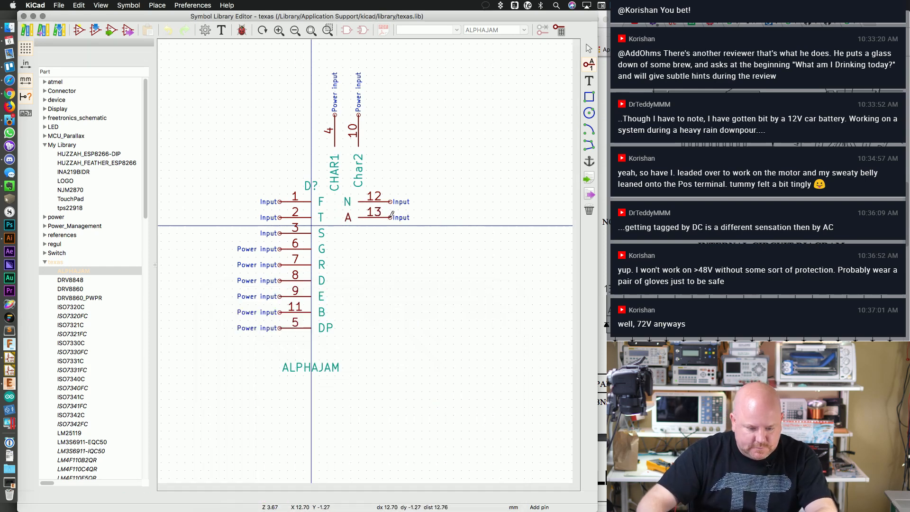
click(390, 216)
Step: Add a left-oriented input pin named N/C? with number 14 directly below pin 13 (A), checking the datasheet for its function
click(361, 231)
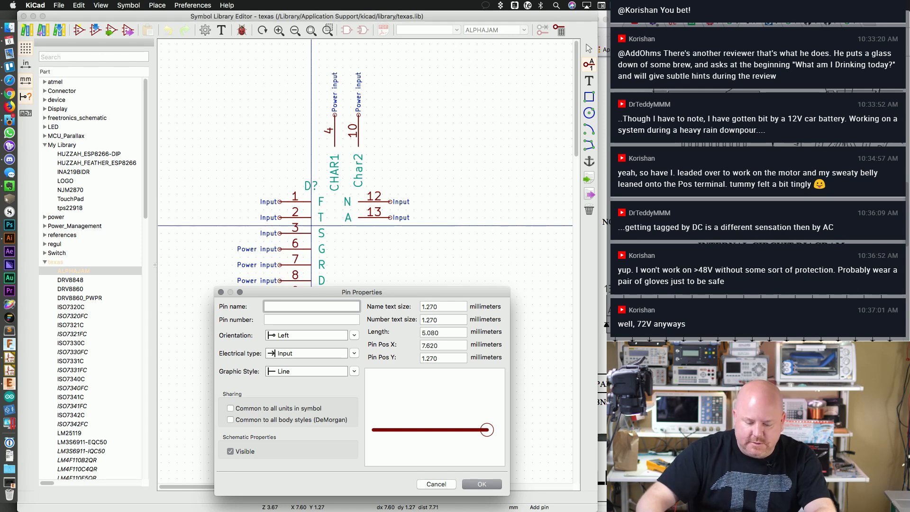
click(673, 236)
scroll(673, 237, right, 3)
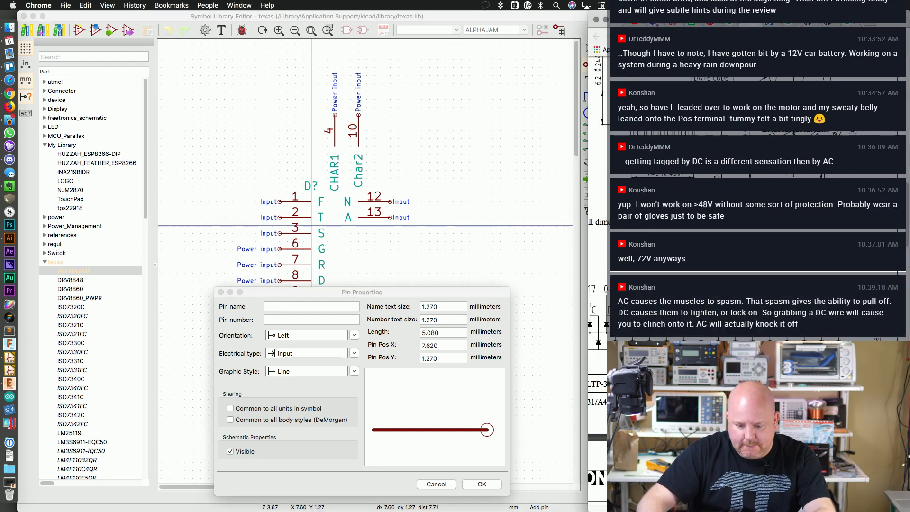
scroll(672, 237, right, 3)
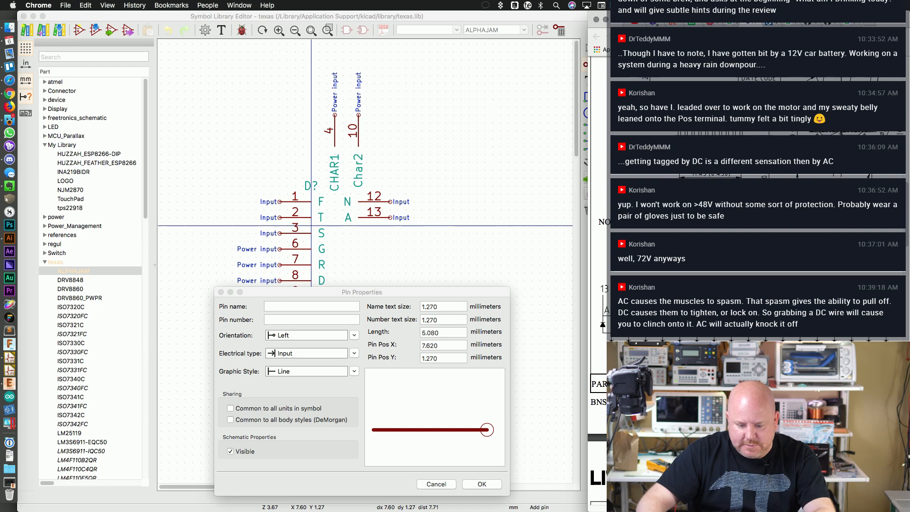
scroll(672, 237, right, 1)
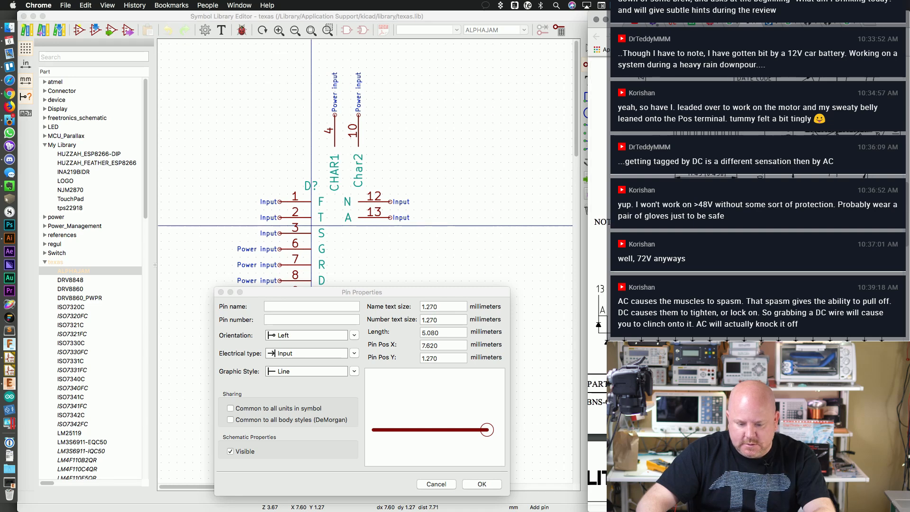
scroll(673, 237, right, 1)
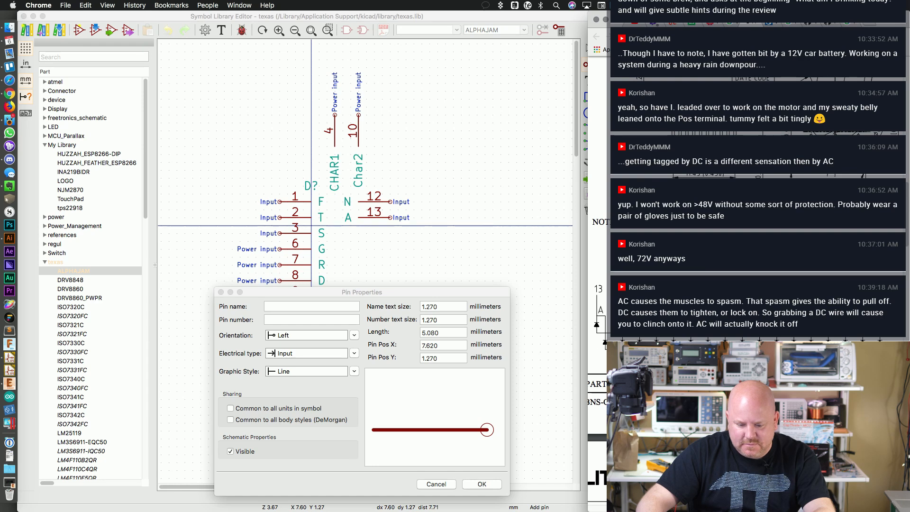
click(319, 307)
key(Tab)
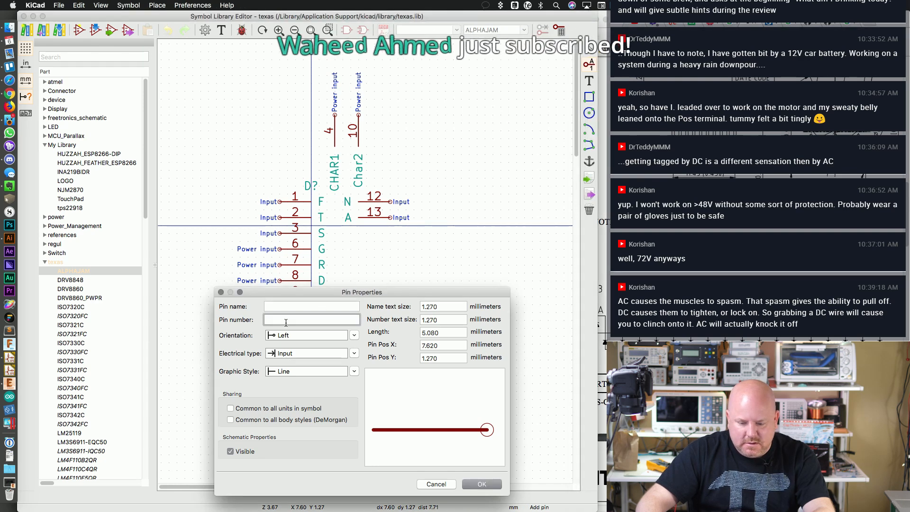
text(14)
click(290, 306)
text(N/C?)
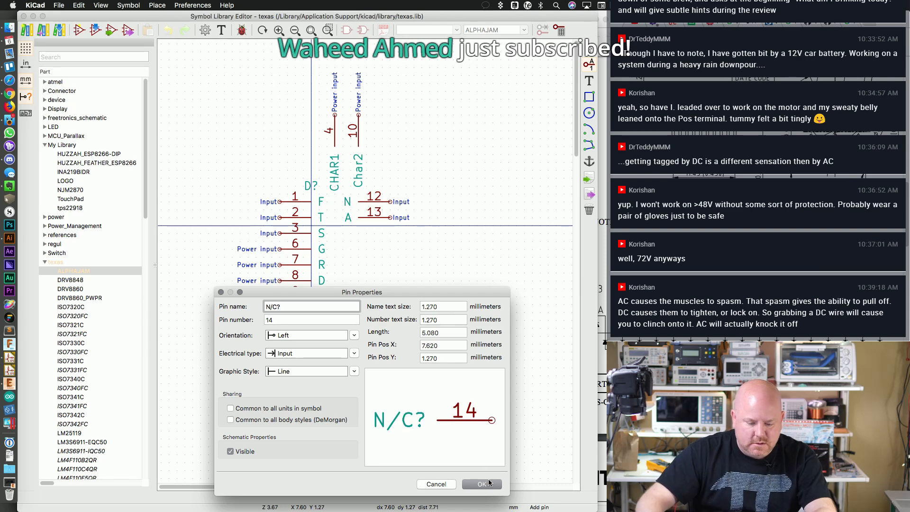
key(Return)
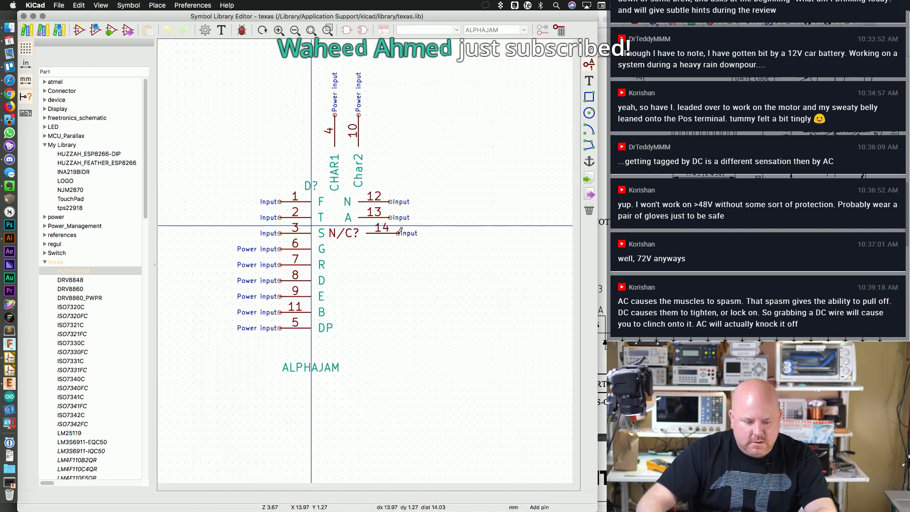
click(390, 232)
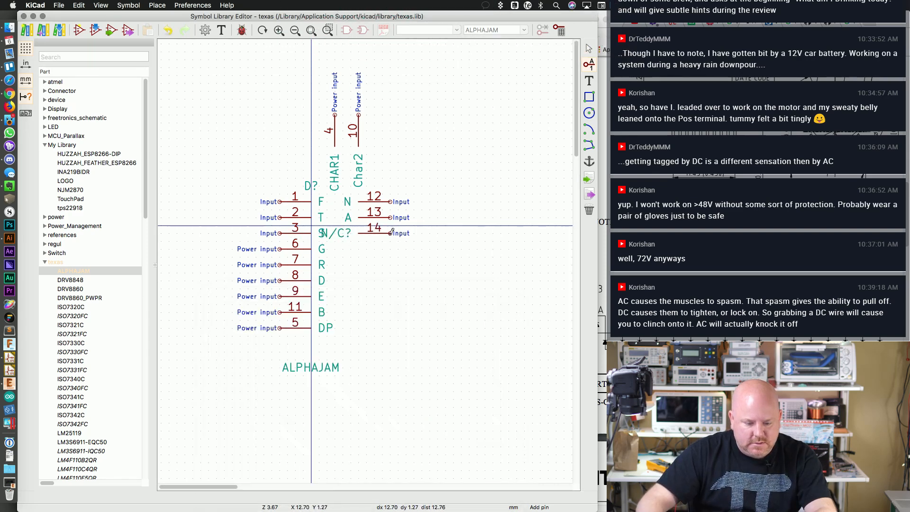
Step: Add a left-oriented input pin named H with number 15 directly below pin 14, opposite pin 6 (G)
click(366, 248)
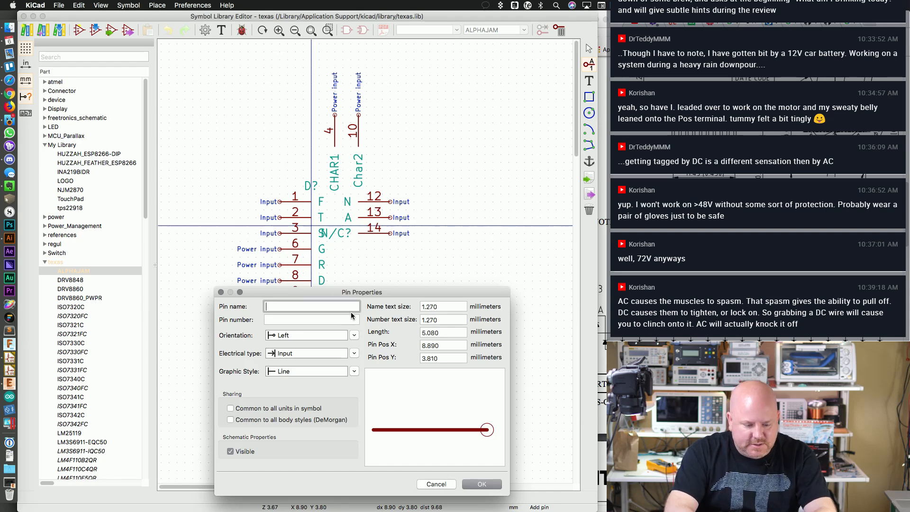
text(H)
key(Tab)
text(15)
key(Return)
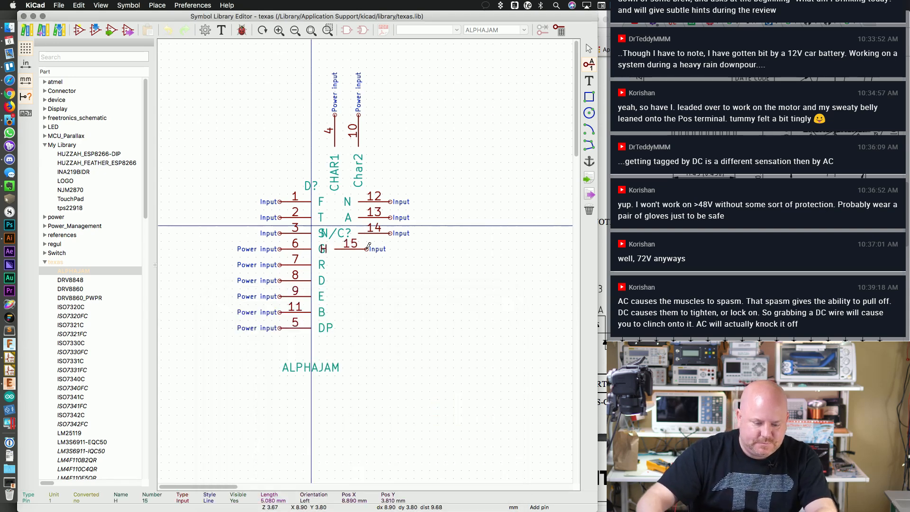
click(390, 249)
Step: Add a left-oriented input pin named P with number 16 directly below pin 15 (H)
click(375, 258)
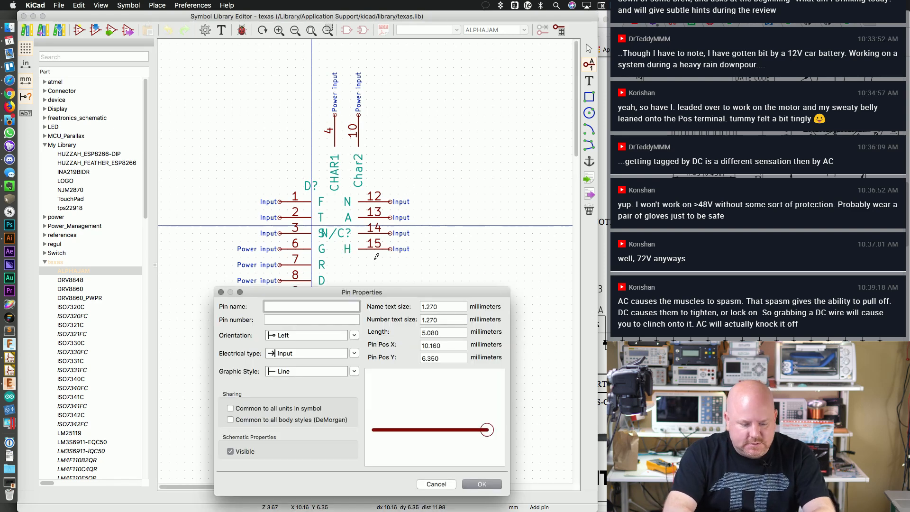
text(P)
key(Tab)
text(16)
key(Return)
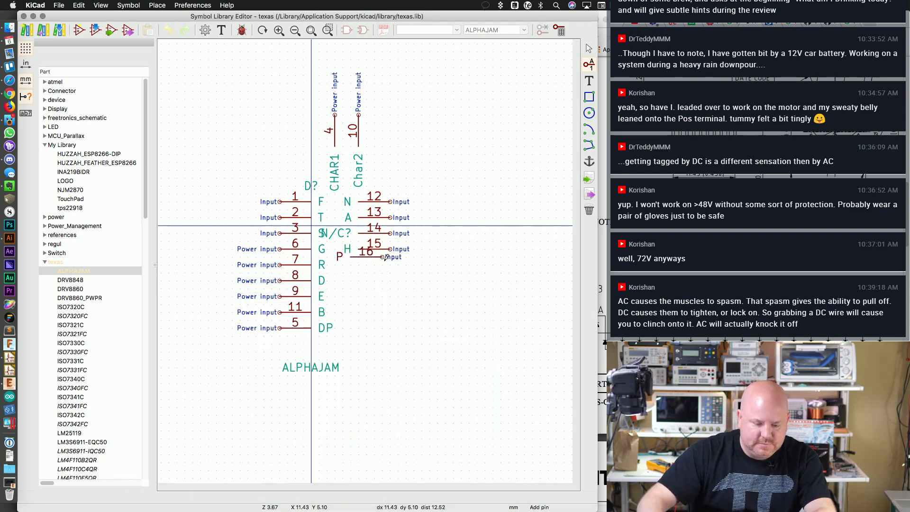
click(392, 264)
Step: Add a left-oriented input pin named C with number 17 directly below pin 16 (P)
click(373, 274)
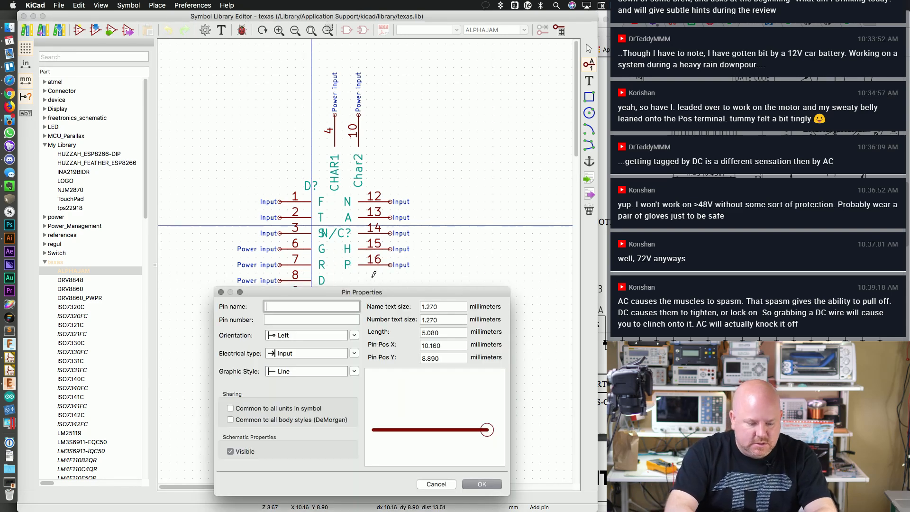
text(C)
key(Tab)
text(17)
key(Return)
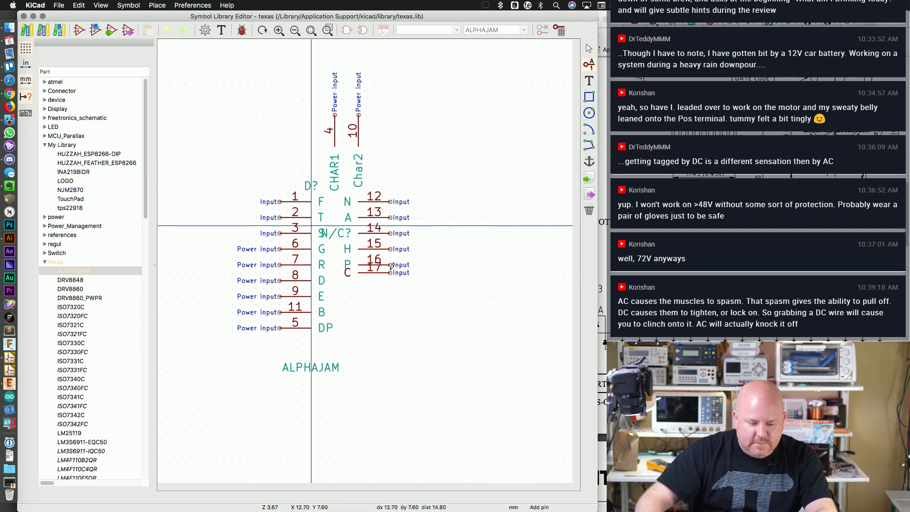
click(390, 280)
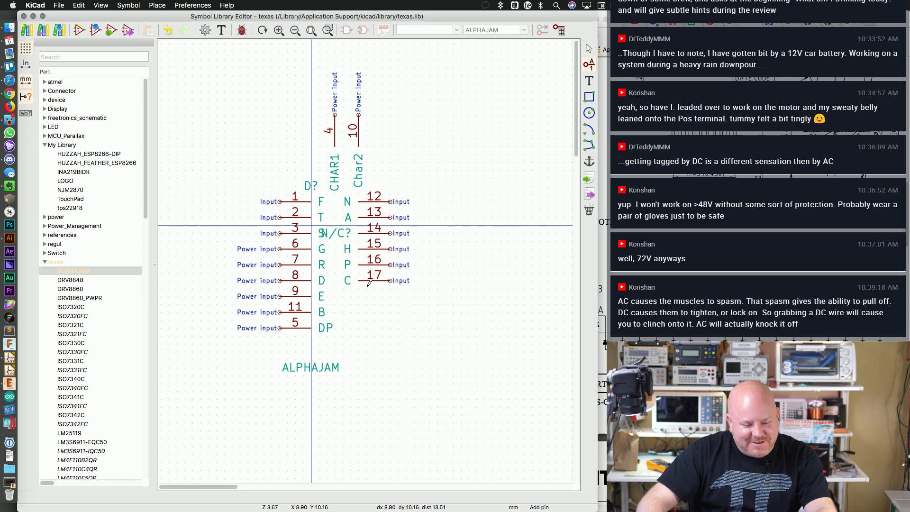
Step: Add a left-oriented input pin named M with number 18 directly below pin 17 (C)
click(361, 281)
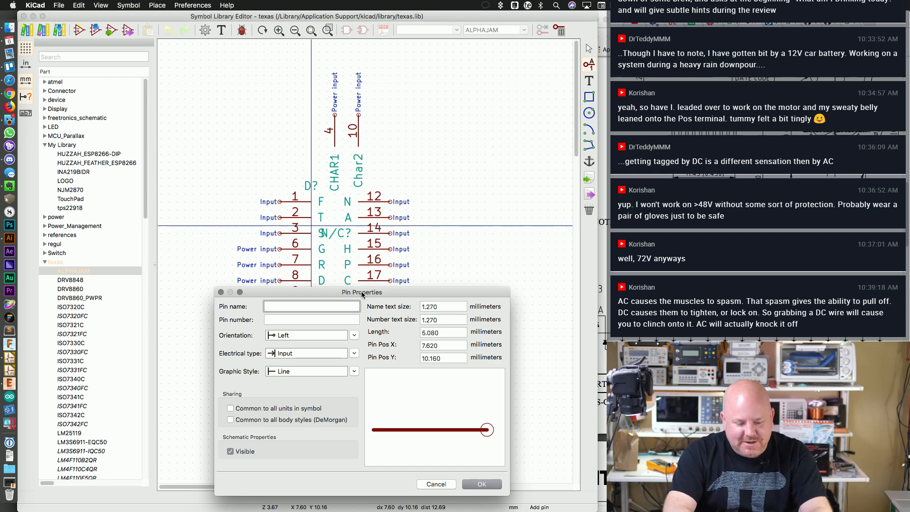
text(18)
key(Tab)
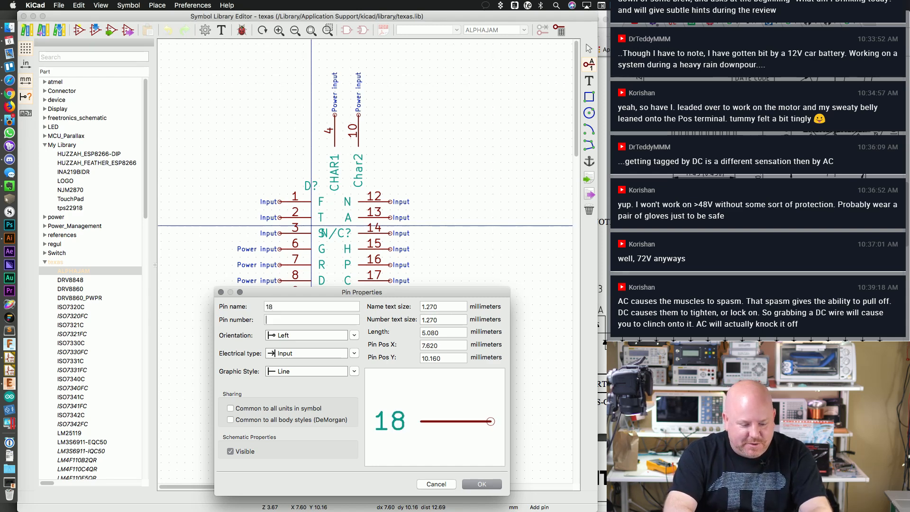
text(M)
key(shift+Tab)
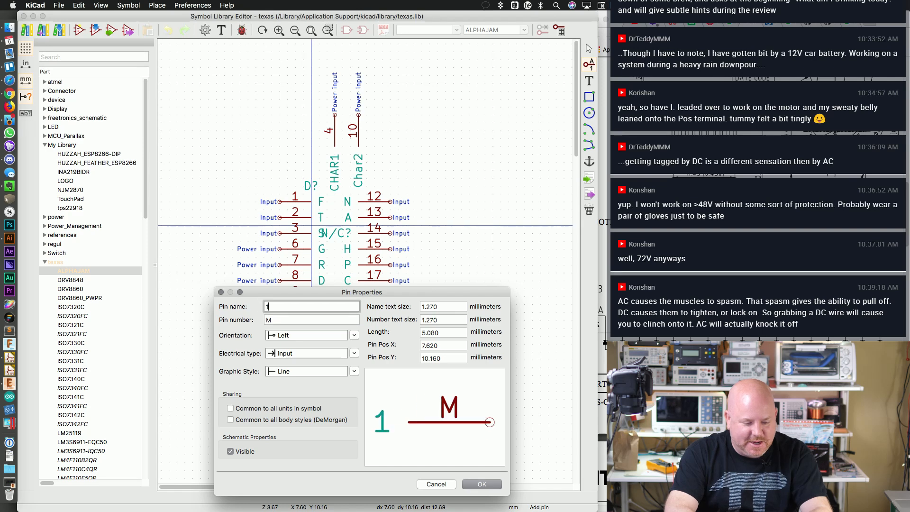
text(M)
key(Tab)
text(18)
key(Return)
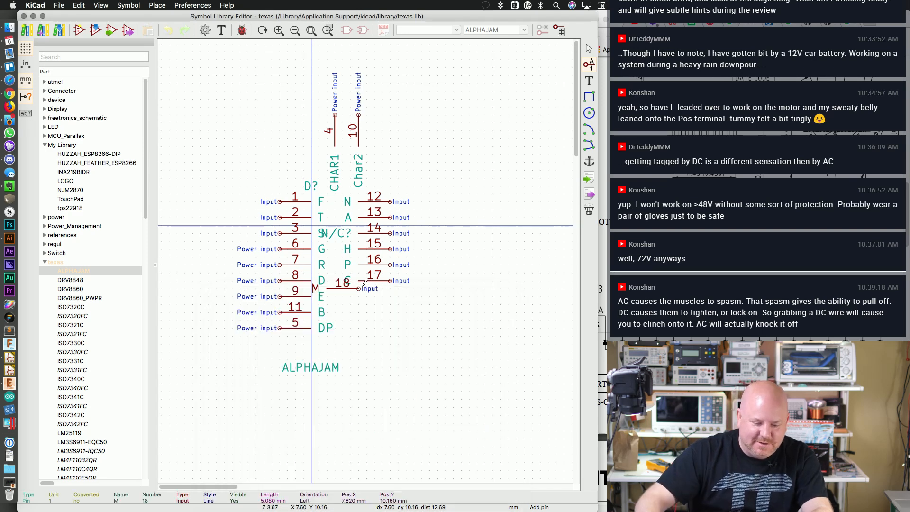
click(389, 296)
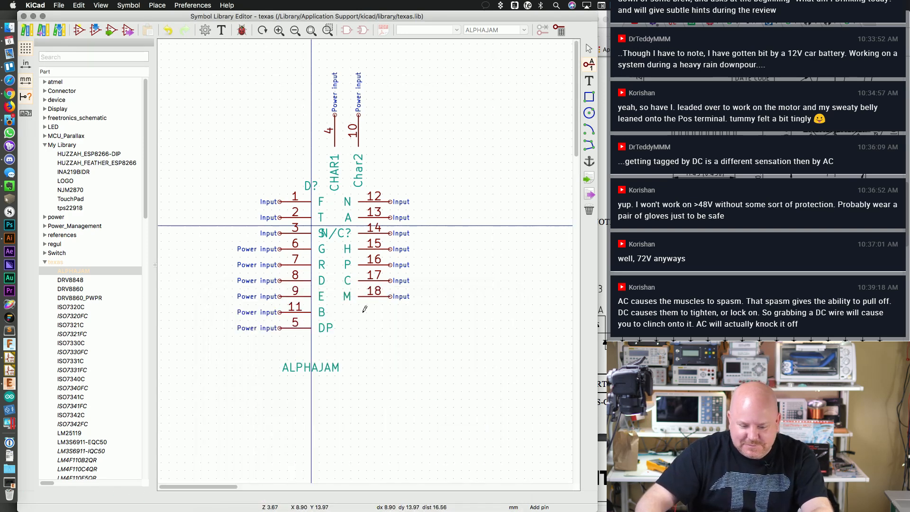
Step: Add a left-oriented input pin with number 19 and the placeholder name ? directly below pin 18 (M)
click(358, 312)
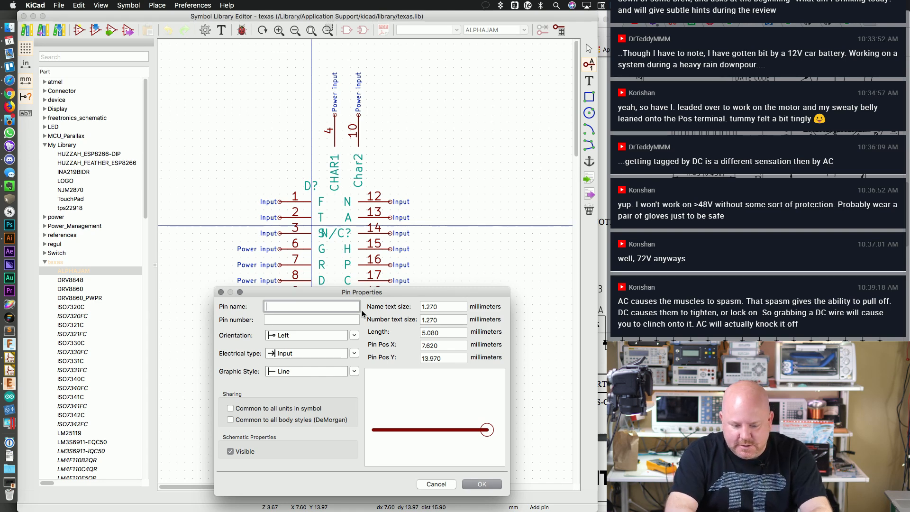
key(Tab)
text(19)
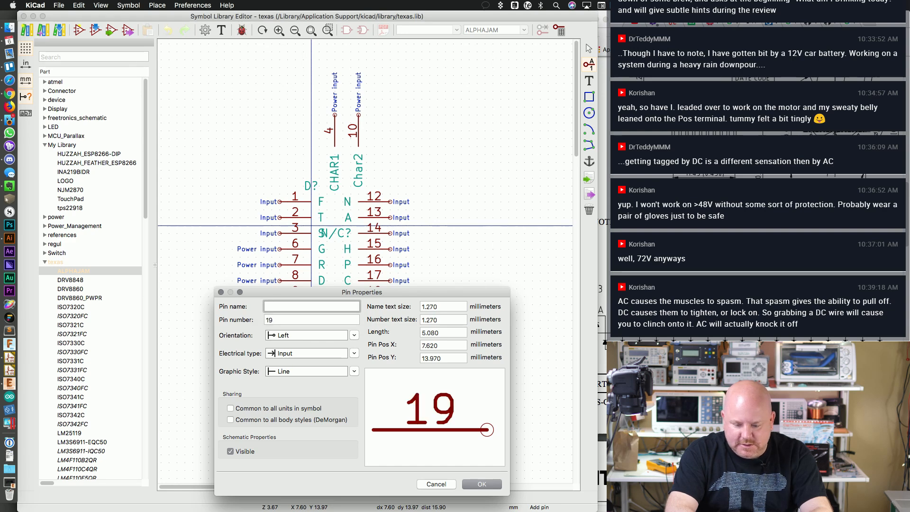
key(Return)
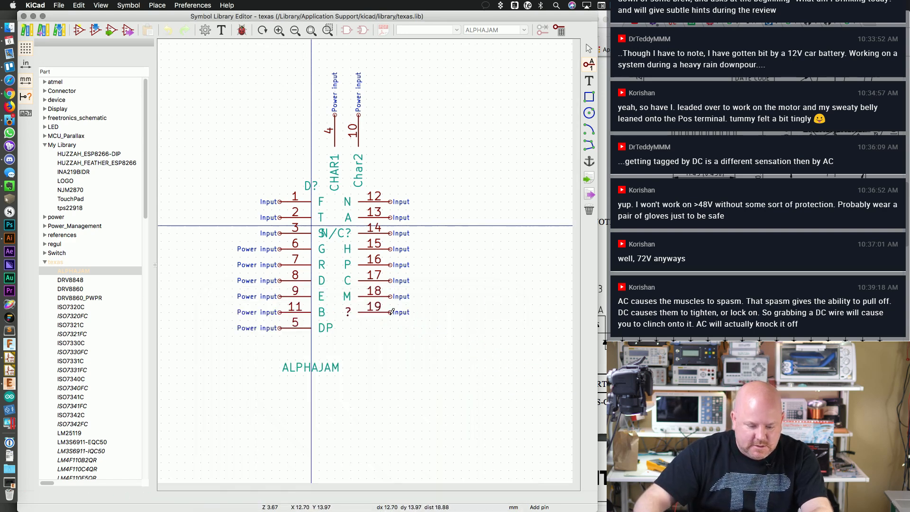
click(391, 311)
Step: Add a left-oriented input pin with number 20 below pin 19, opposite DP, and name it U according to the datasheet
click(360, 327)
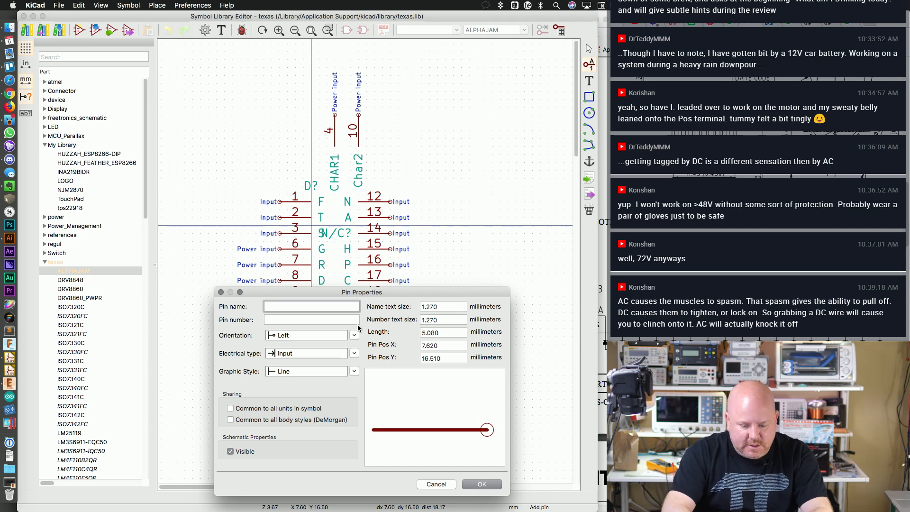
text(20)
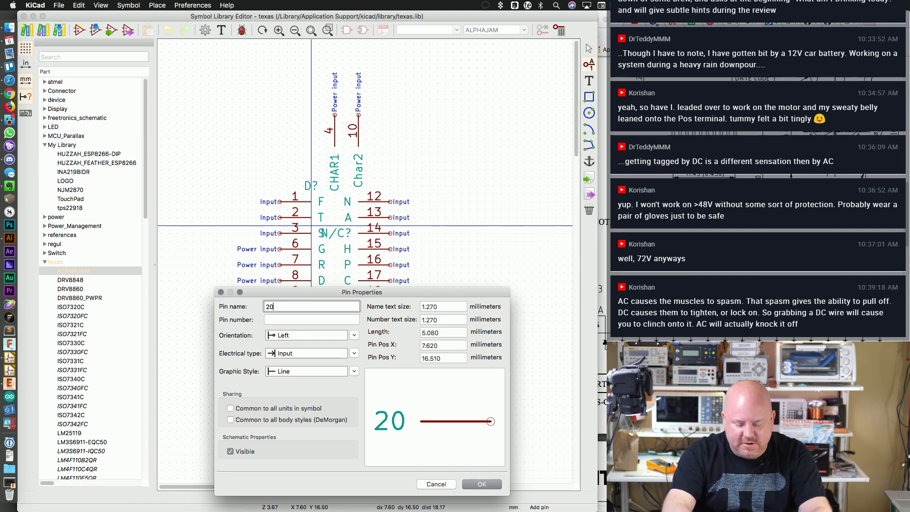
key(BackSpace)
key(BackSpace)
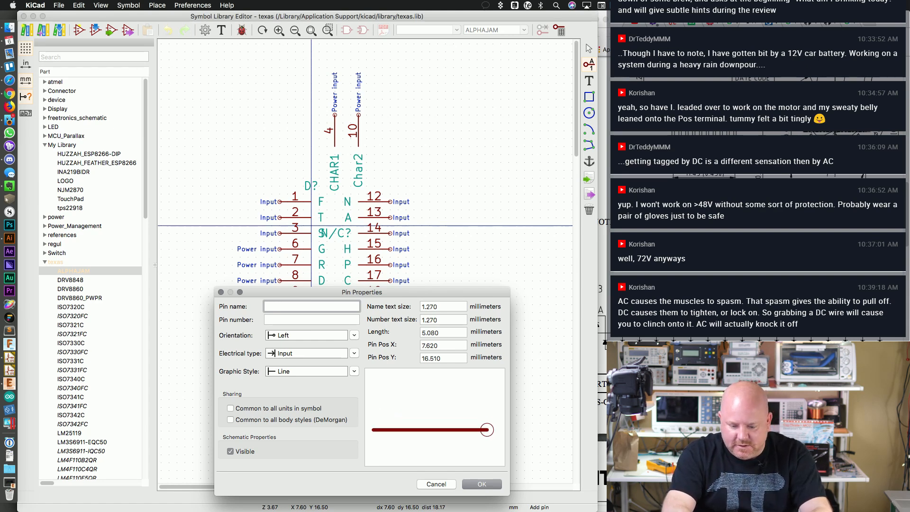
key(Tab)
text(20)
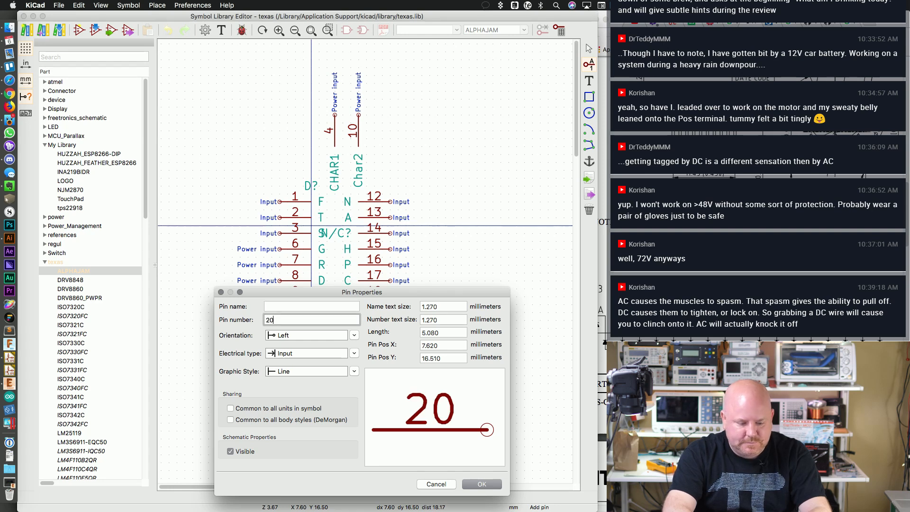
key(super+Tab)
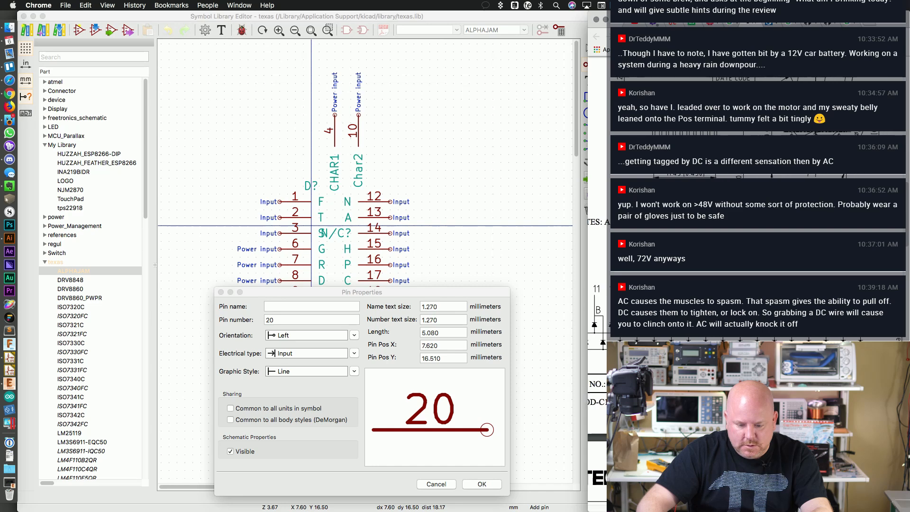
click(301, 311)
text(U)
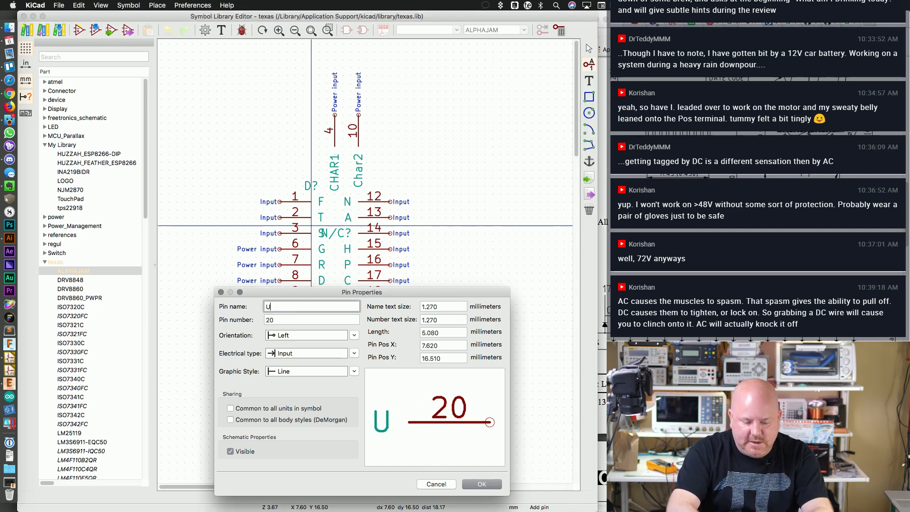
key(Return)
click(385, 325)
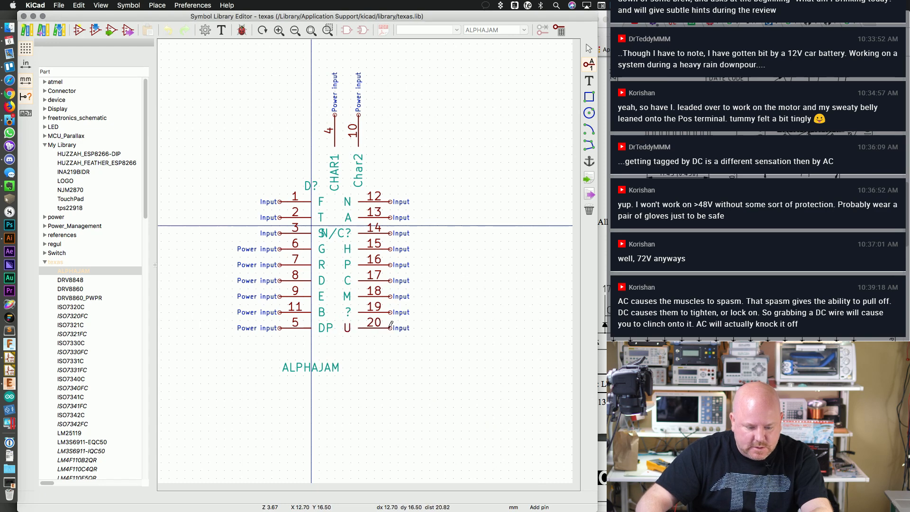
Step: Rename pin 19 as K
double_click(385, 310)
key(BackSpace)
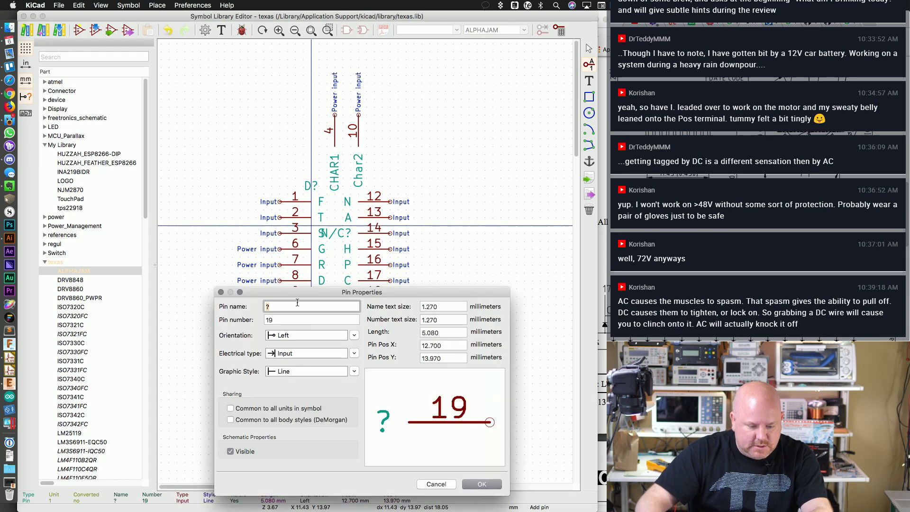
text(K)
key(Return)
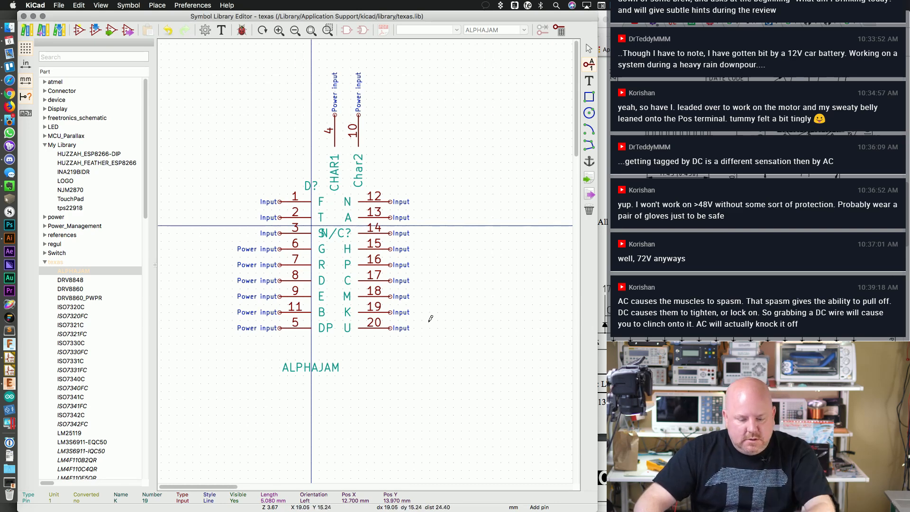
Step: Move pin 14 (N/C?) outward in its row so its name clears the S label of pin 3
key(m)
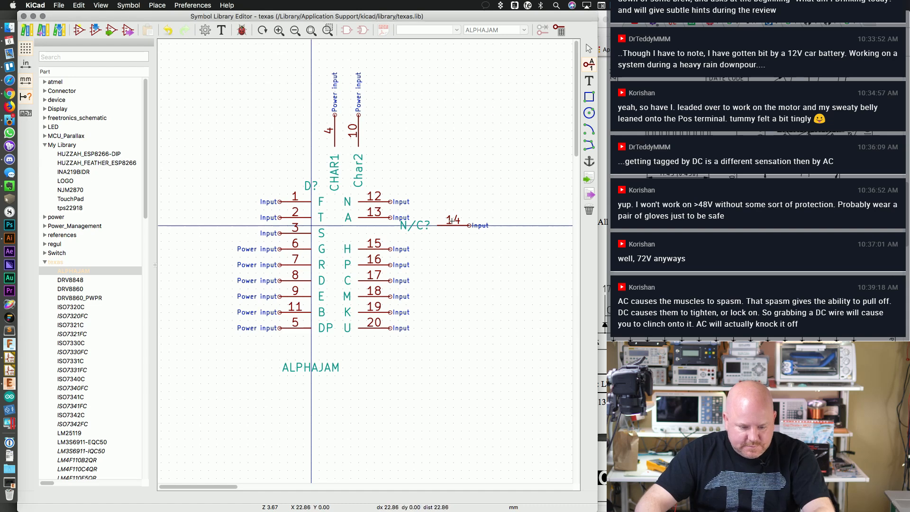
click(410, 232)
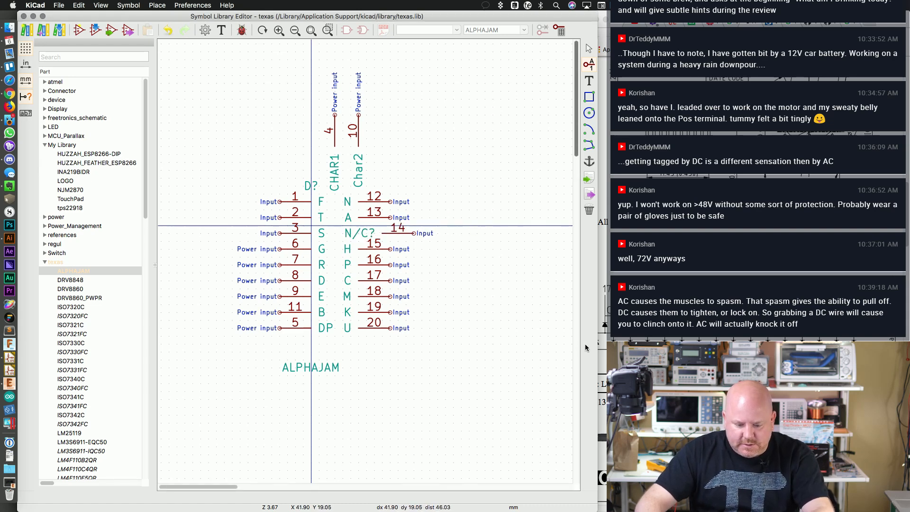
Step: Narrow the symbol editor window and rename pin 4 as Char1 to match the capitalisation of Char2
drag(596, 341, 538, 342)
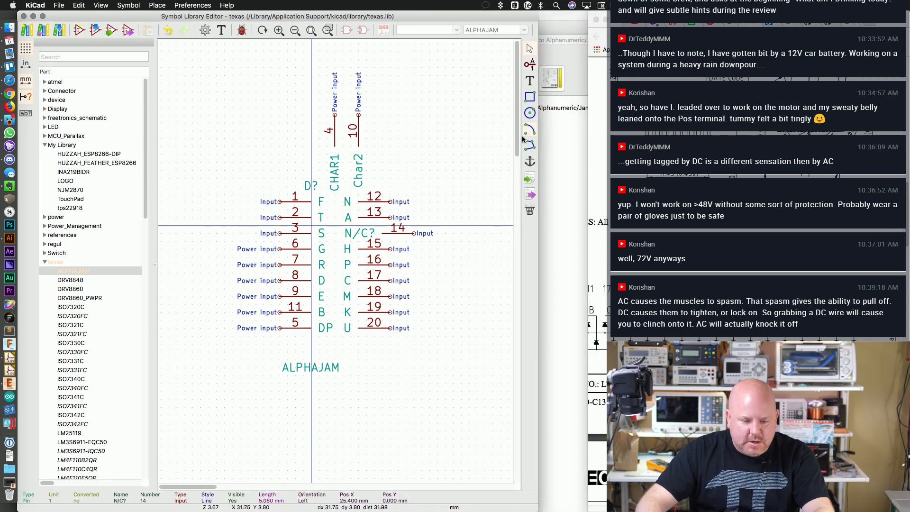
mouse_move(519, 142)
mouse_down()
mouse_move(517, 159)
mouse_move(516, 152)
mouse_up()
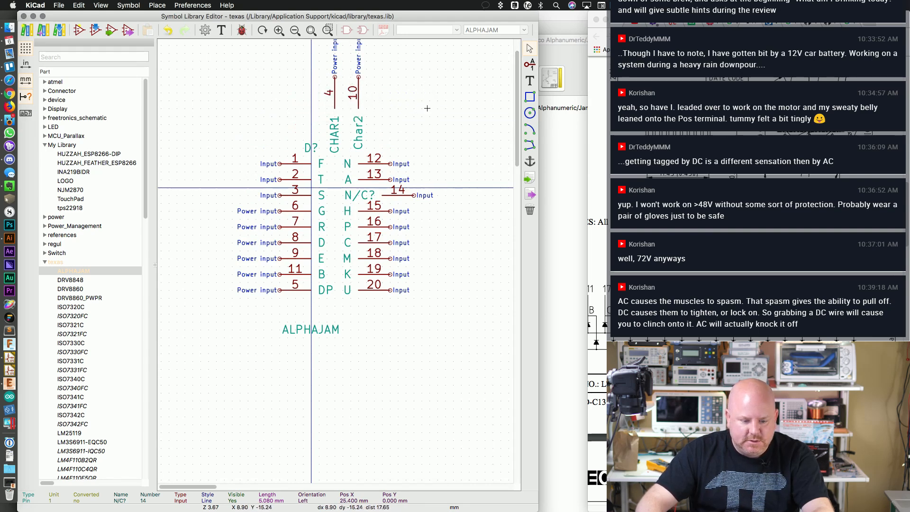
drag(516, 119, 516, 131)
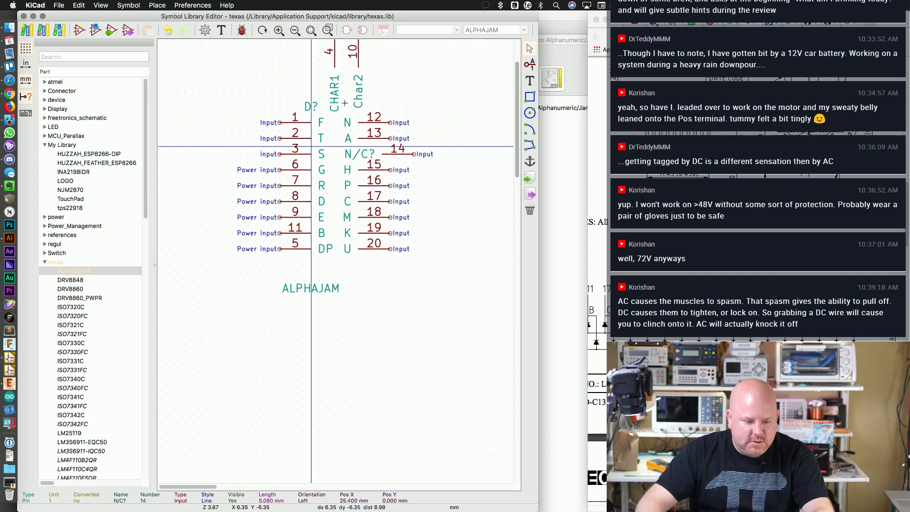
double_click(336, 101)
drag(283, 307, 265, 307)
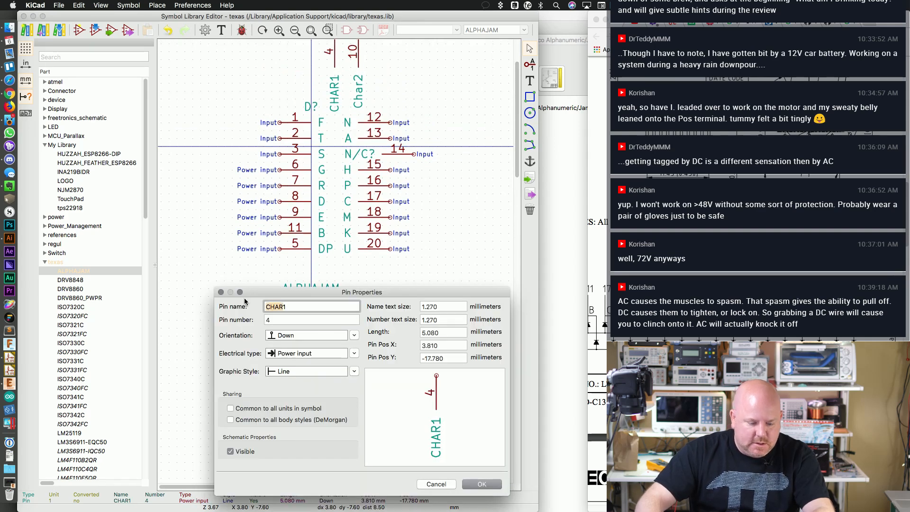
text(Char1)
click(462, 484)
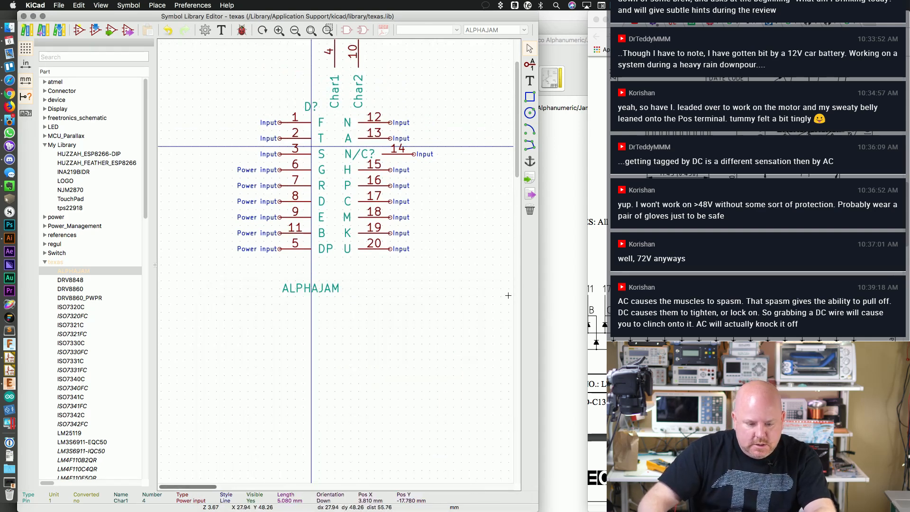
Step: Place the LTP-3862JD datasheet window beneath the symbol's pins and show its internal circuit diagram
drag(518, 143, 518, 152)
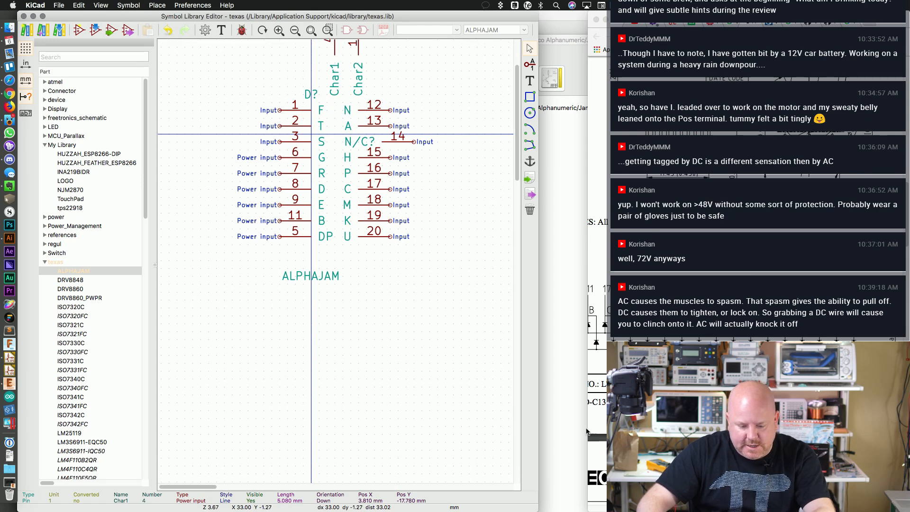
drag(844, 15, 664, 34)
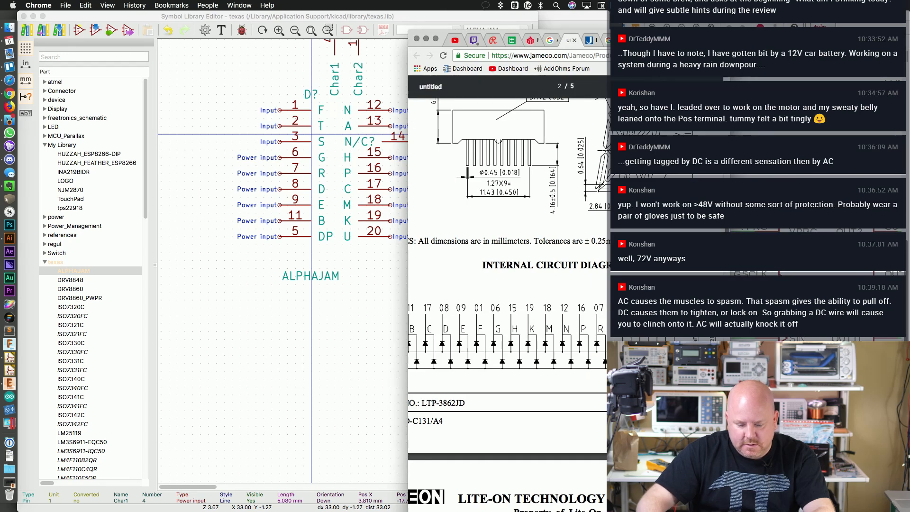
drag(723, 228, 775, 227)
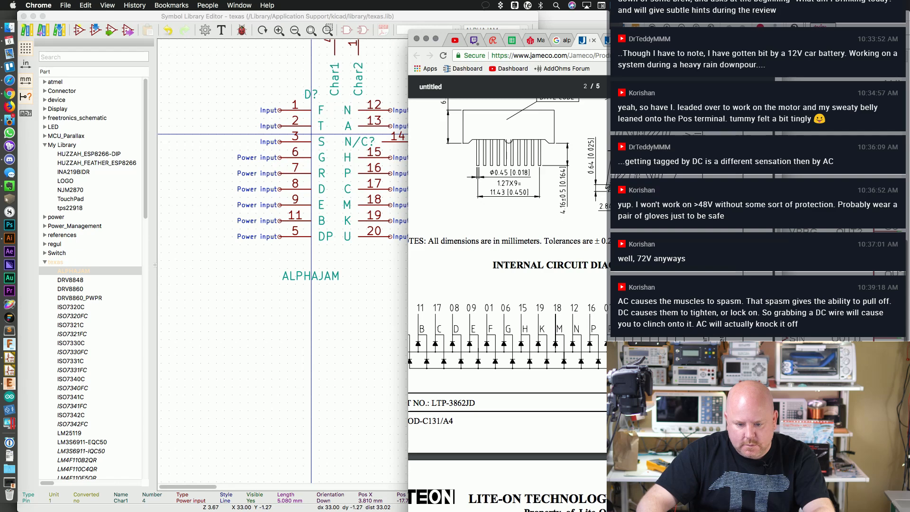
drag(775, 30, 495, 248)
scroll(458, 326, down, 3)
scroll(539, 360, down, 4)
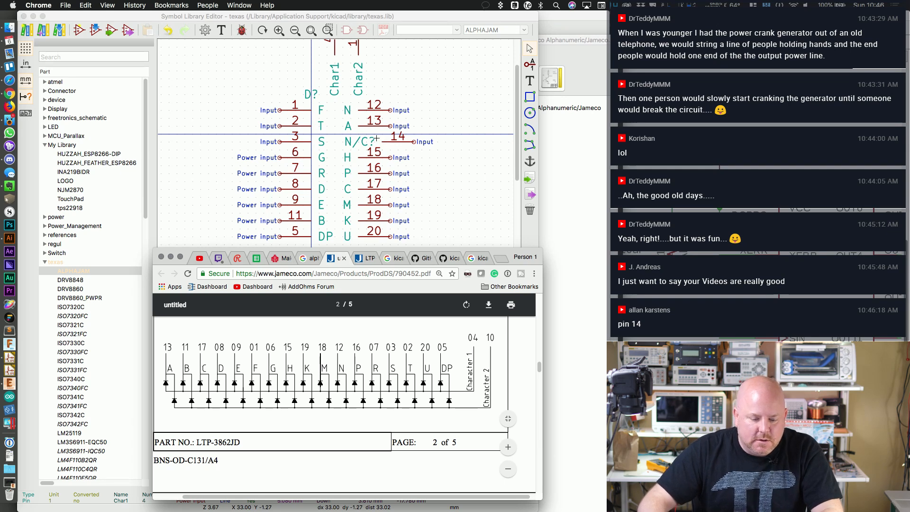
Step: Return to the symbol editor and delete pin 14 (N/C?) from the ALPHAJAM symbol
scroll(455, 152, right, 2)
click(521, 162)
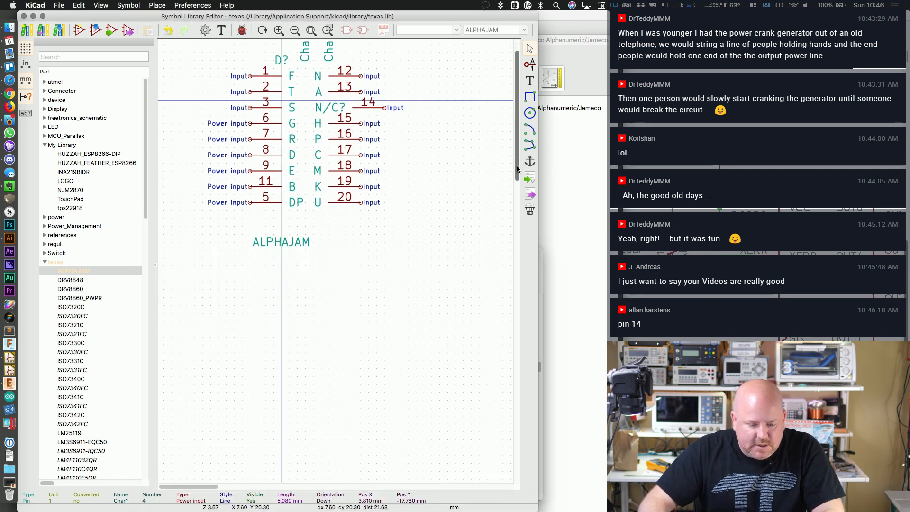
scroll(463, 152, down, 2)
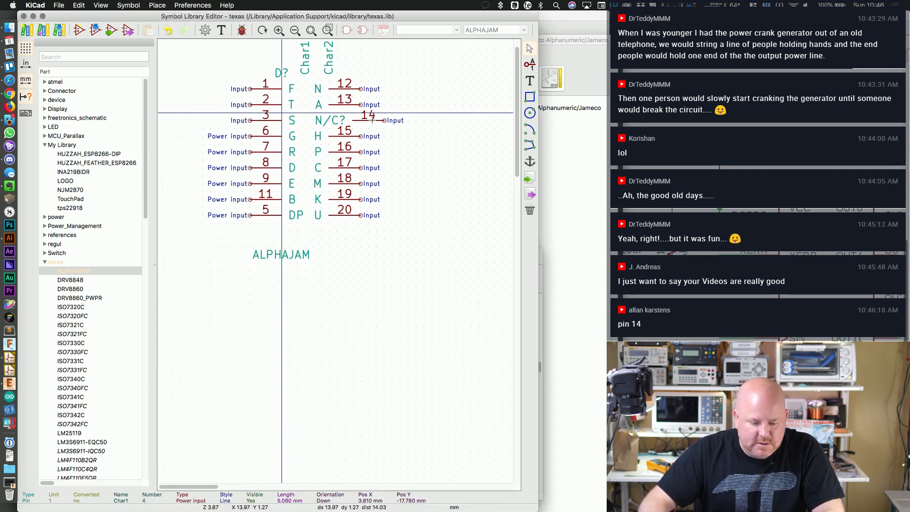
key(Delete)
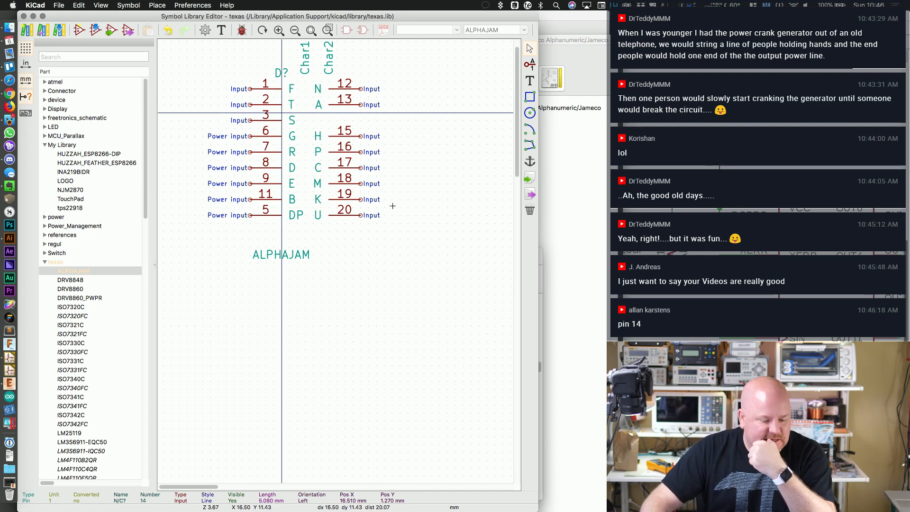
Step: Check the package drawing, circuit diagram and pin connection table in the LTP-3862JD datasheet for the function of pin 14
key(super+Tab)
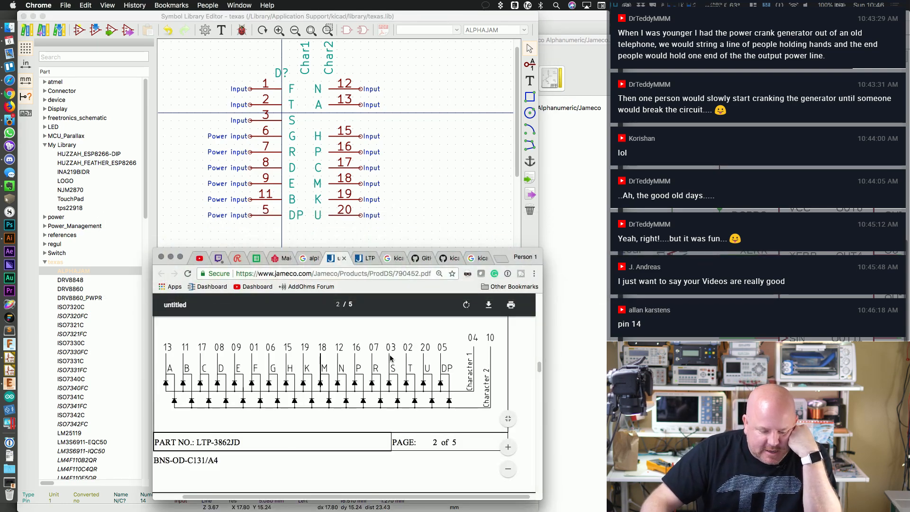
scroll(391, 358, up, 5)
scroll(391, 358, up, 5)
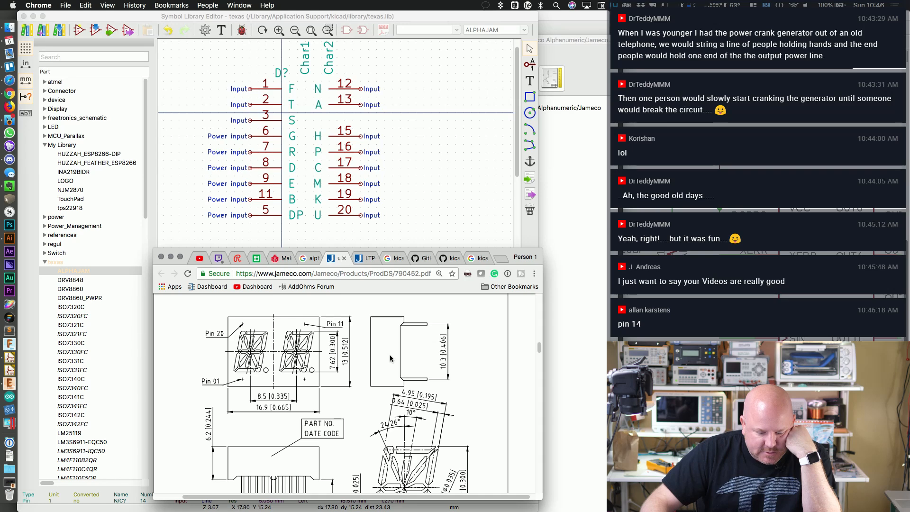
scroll(391, 357, down, 1)
scroll(391, 358, down, 5)
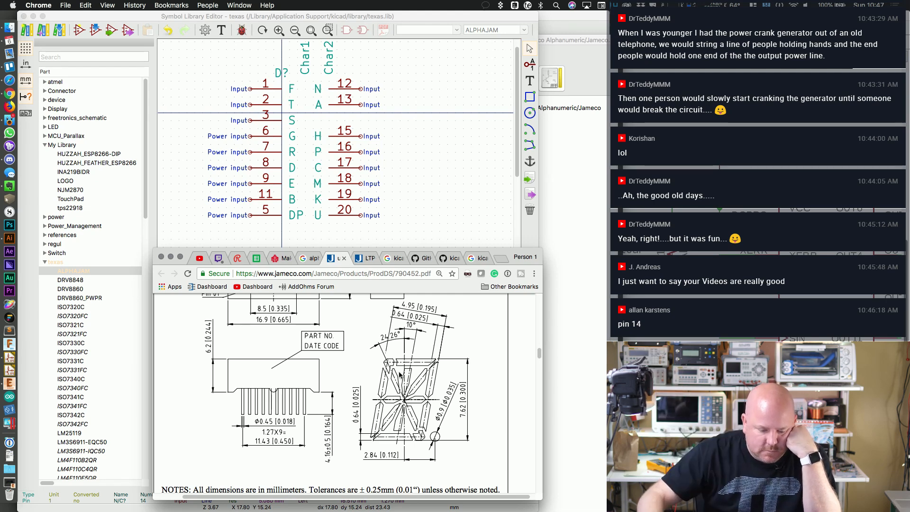
scroll(402, 425, down, 10)
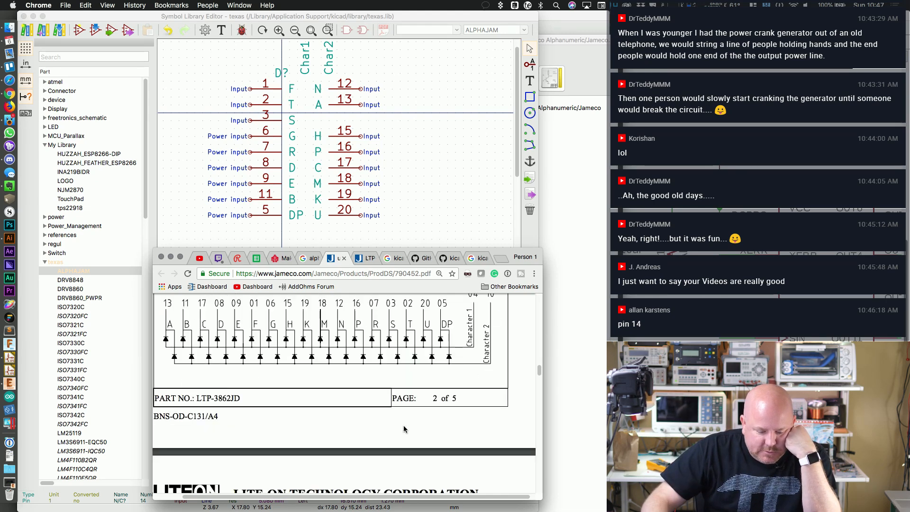
scroll(402, 425, down, 15)
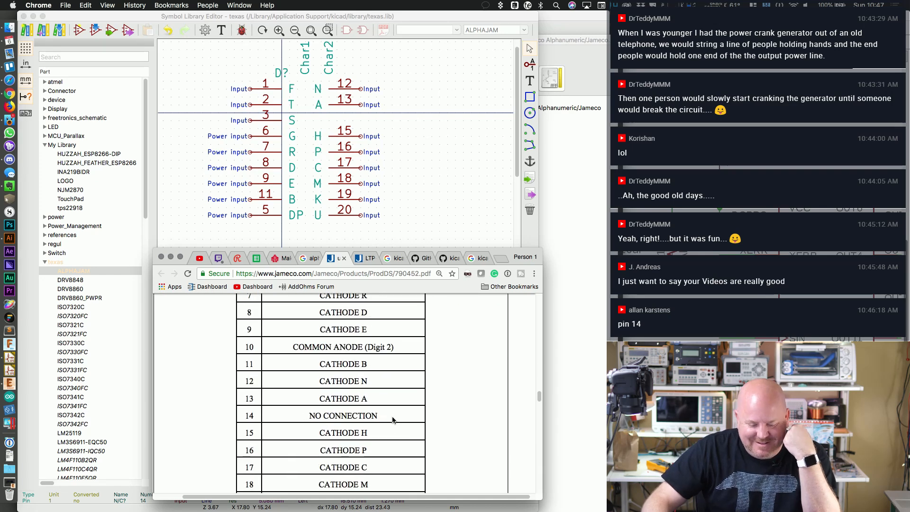
double_click(344, 416)
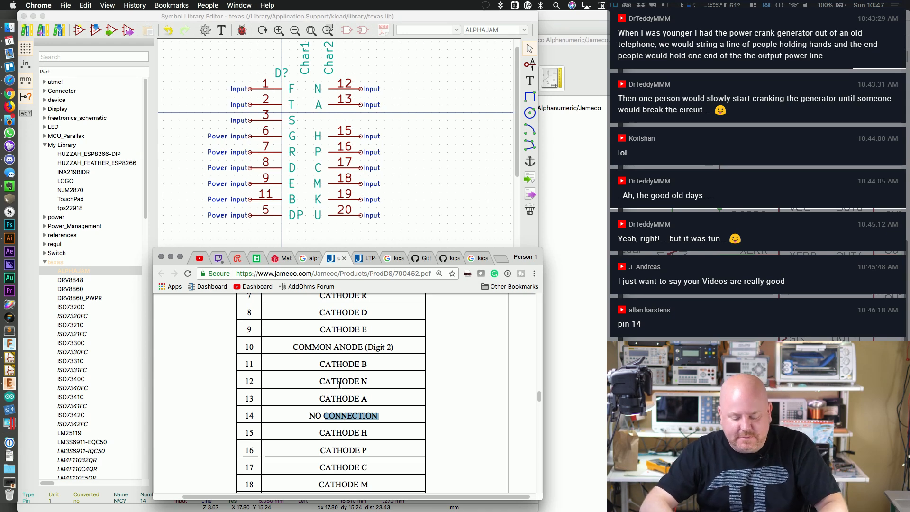
Step: Clear the datasheet from the symbol editor and move the left column of pins, F to DP, outward and up by two pin pitches
key(ctrl+alt+Right)
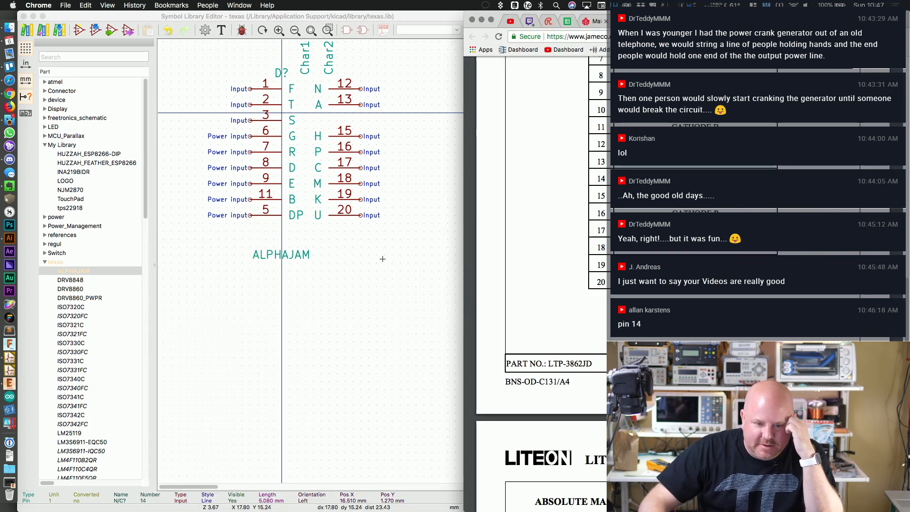
drag(463, 266, 542, 266)
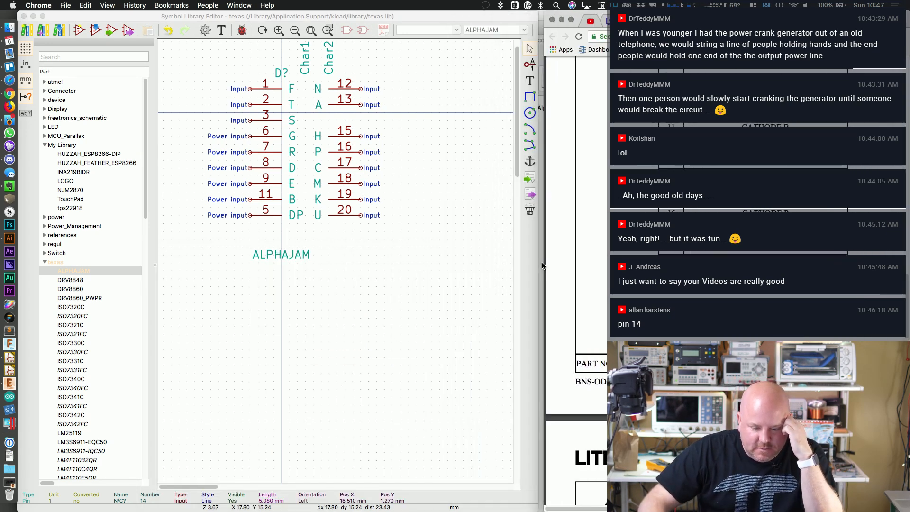
drag(516, 173, 518, 161)
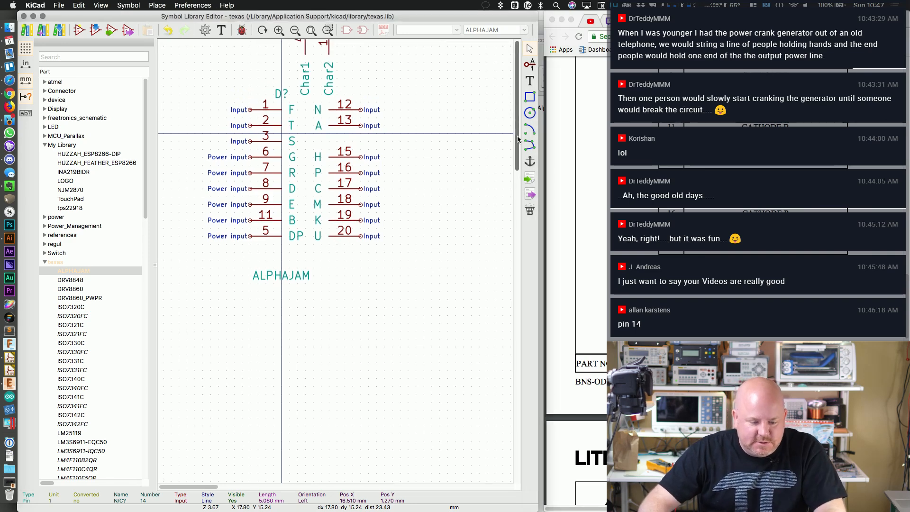
drag(202, 102, 301, 243)
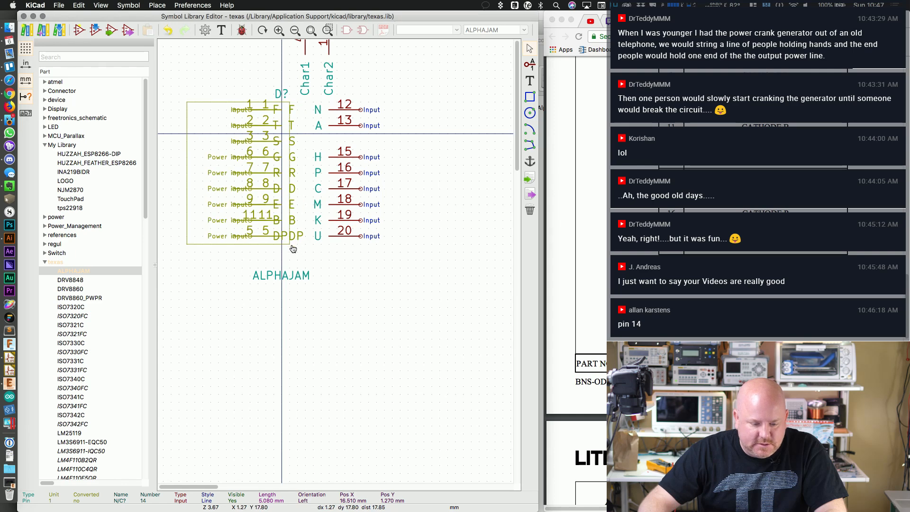
click(272, 217)
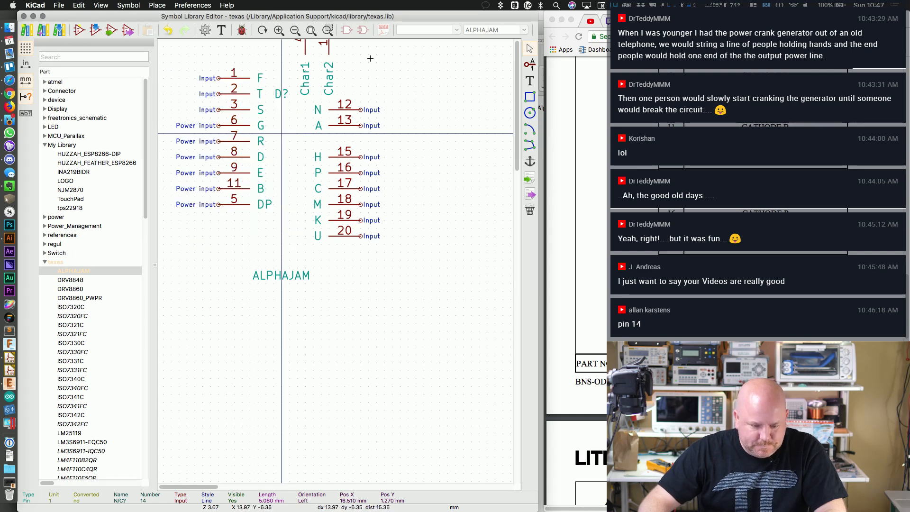
Step: Move the whole ALPHAJAM symbol slightly left and down, and fit it in the view
mouse_move(518, 148)
mouse_down()
mouse_move(517, 198)
mouse_move(516, 145)
mouse_up()
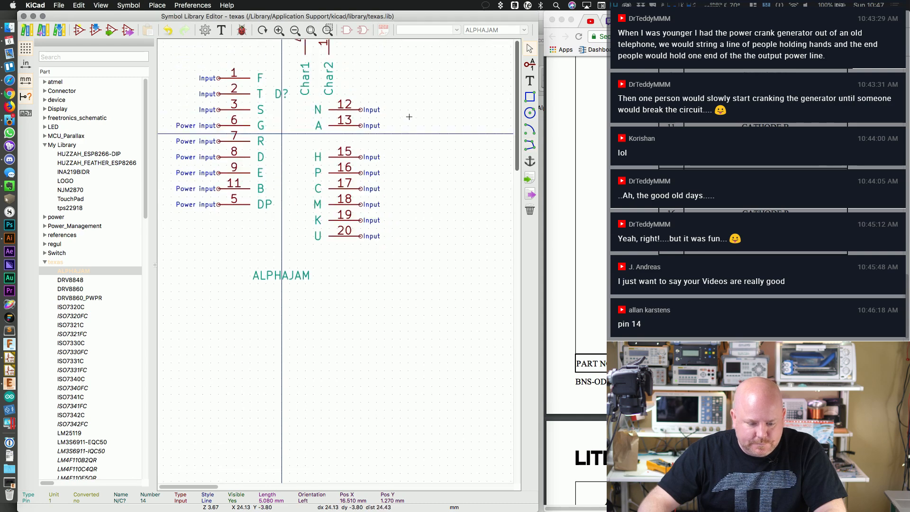
drag(407, 299, 183, 41)
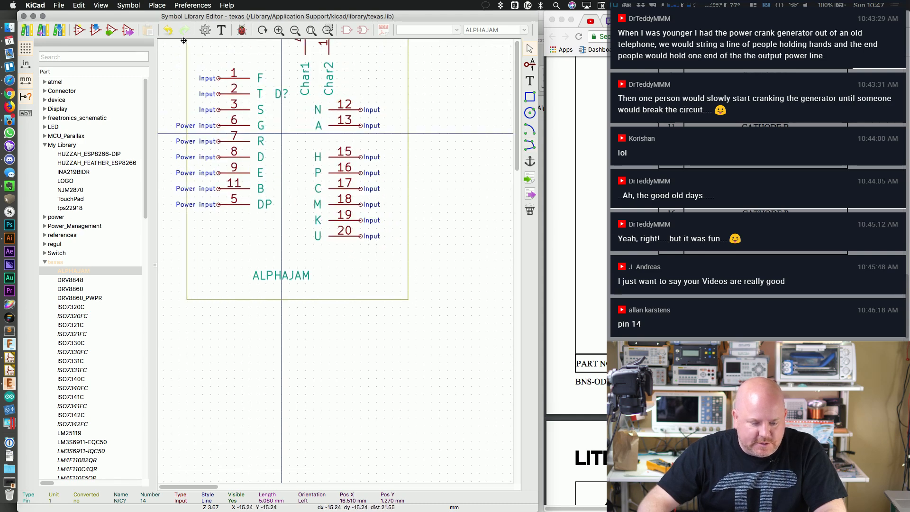
click(175, 64)
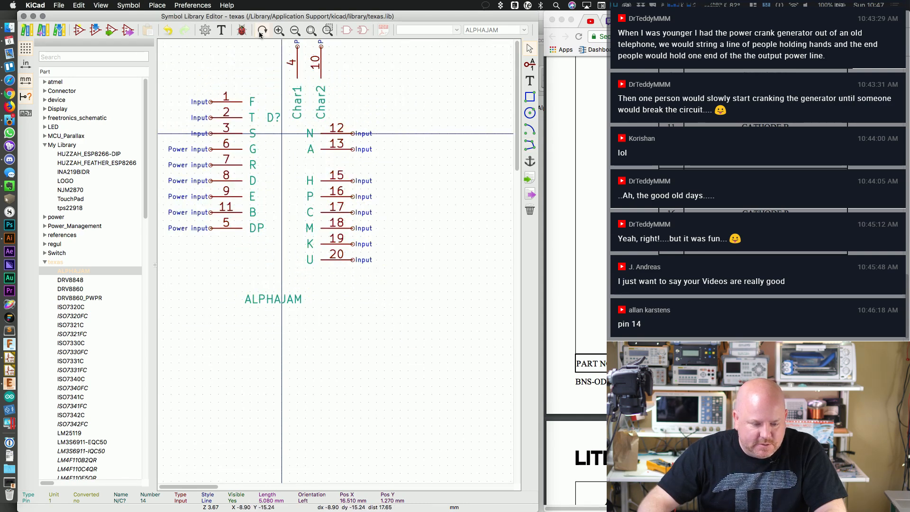
click(312, 30)
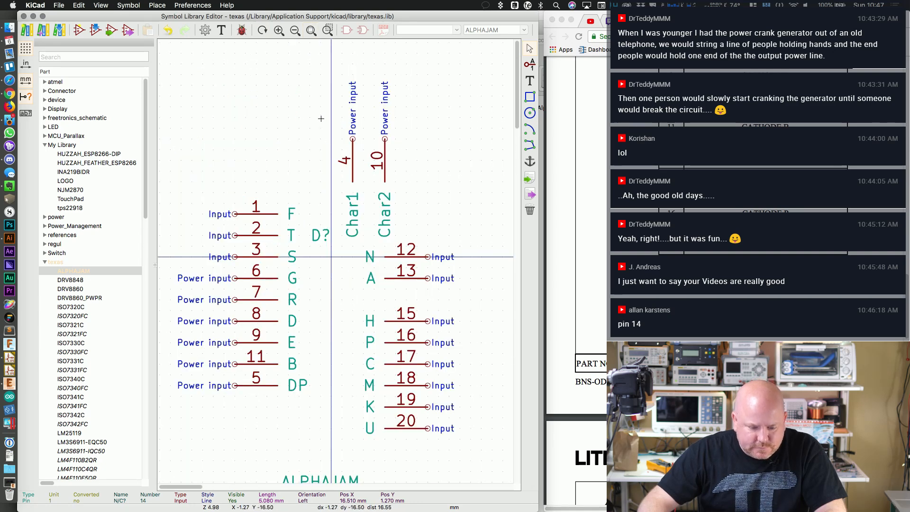
Step: Move the Char1 and Char2 pins up and left, and shift the right pin column to align its rows with the left column
drag(321, 118, 419, 187)
click(386, 146)
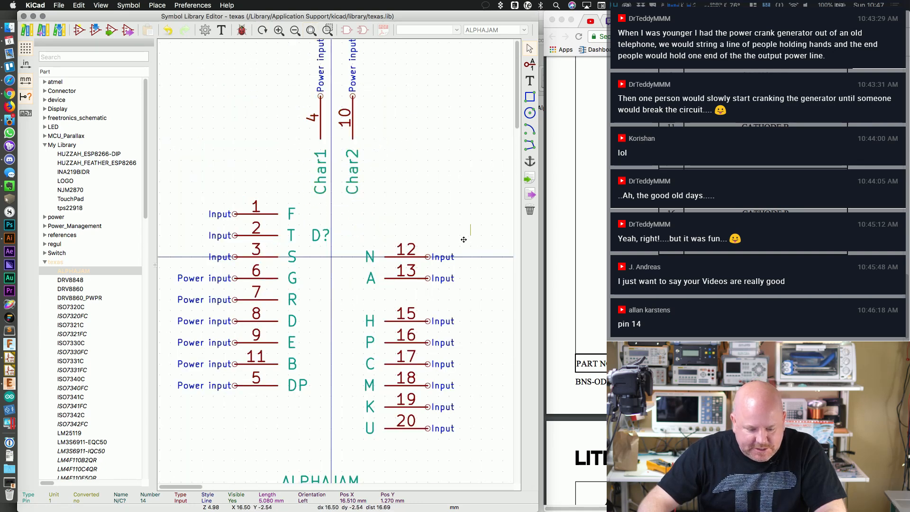
drag(471, 223, 372, 439)
click(418, 299)
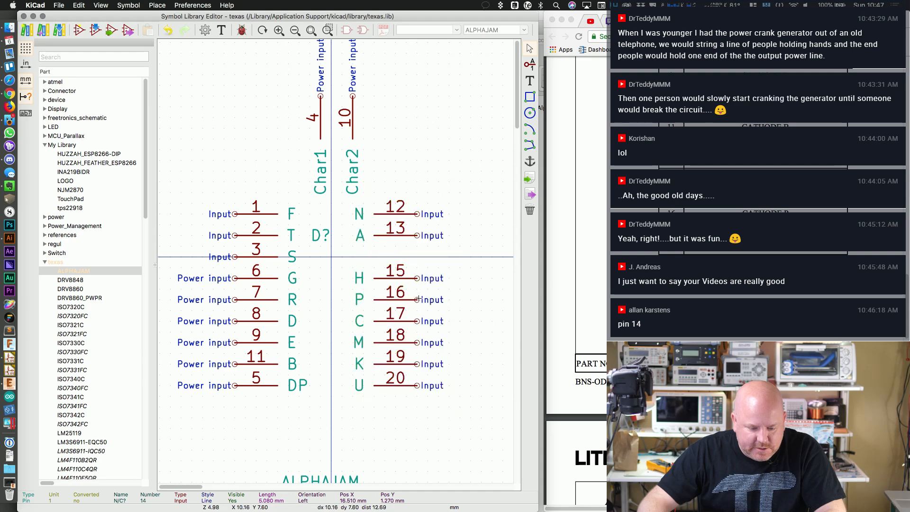
Step: Add a pin named NC with number 14 in the gap between pins 13 and 15
click(529, 65)
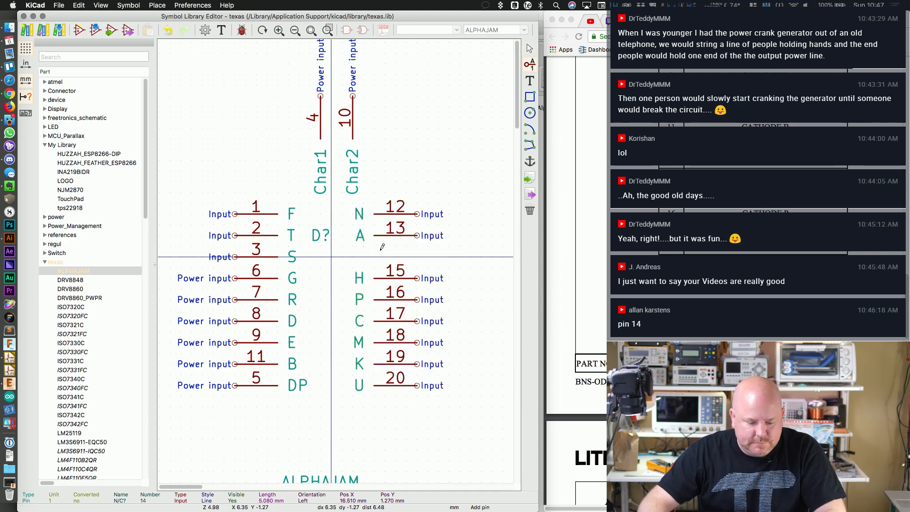
click(372, 256)
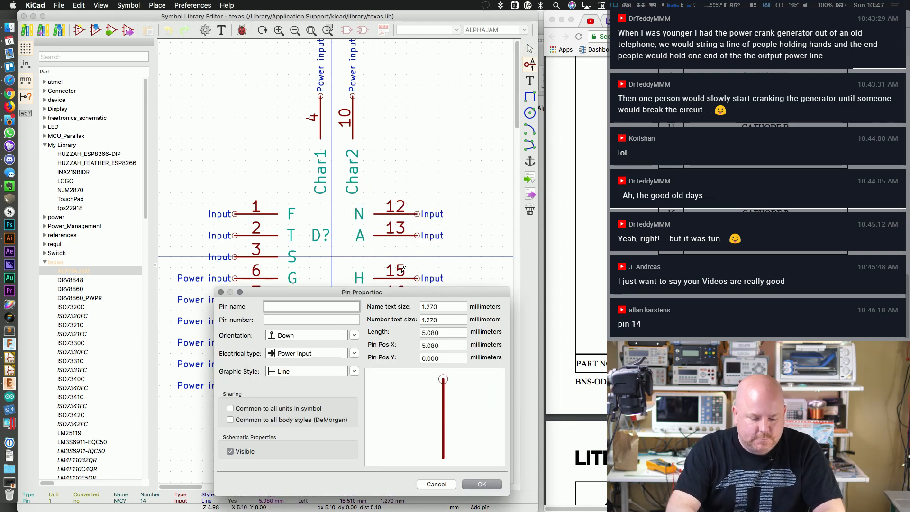
text(NC)
key(Tab)
text(14)
key(Return)
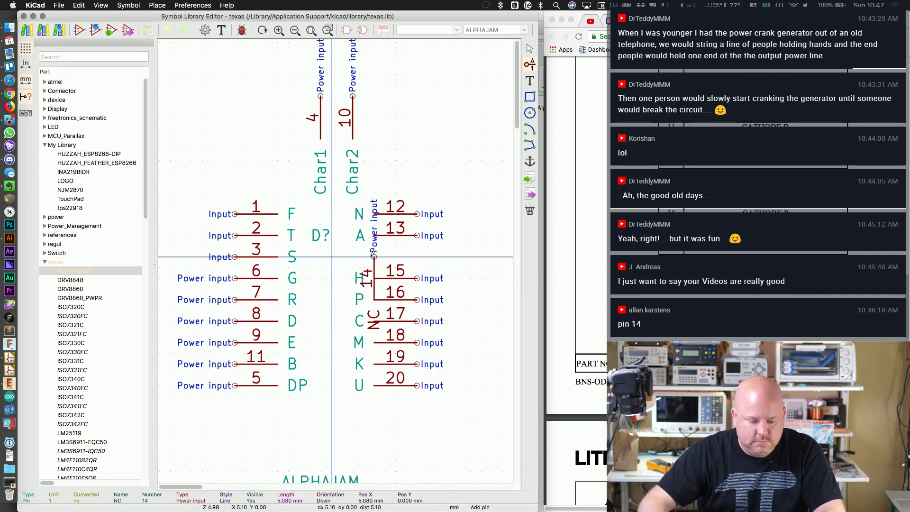
Step: Set the orientation of pin 14 (NC) to Right and its electrical type to Input
double_click(373, 256)
click(308, 335)
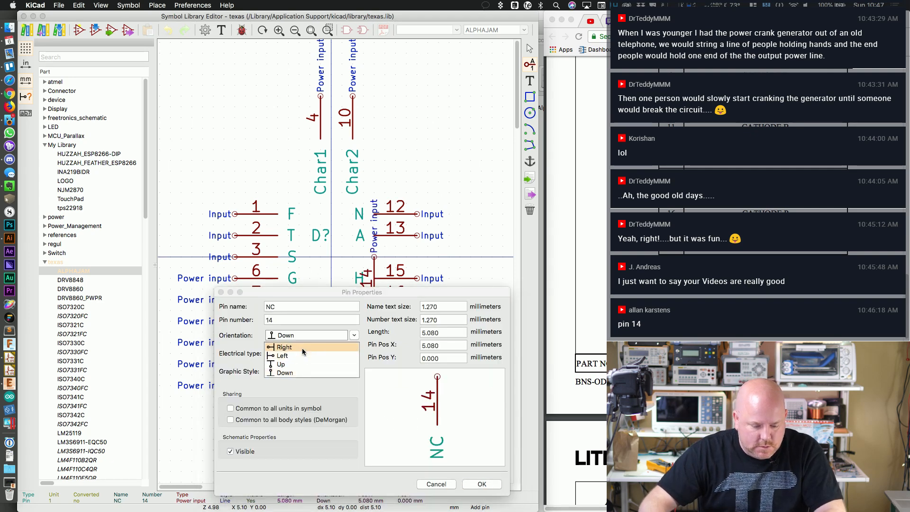
click(294, 347)
click(349, 356)
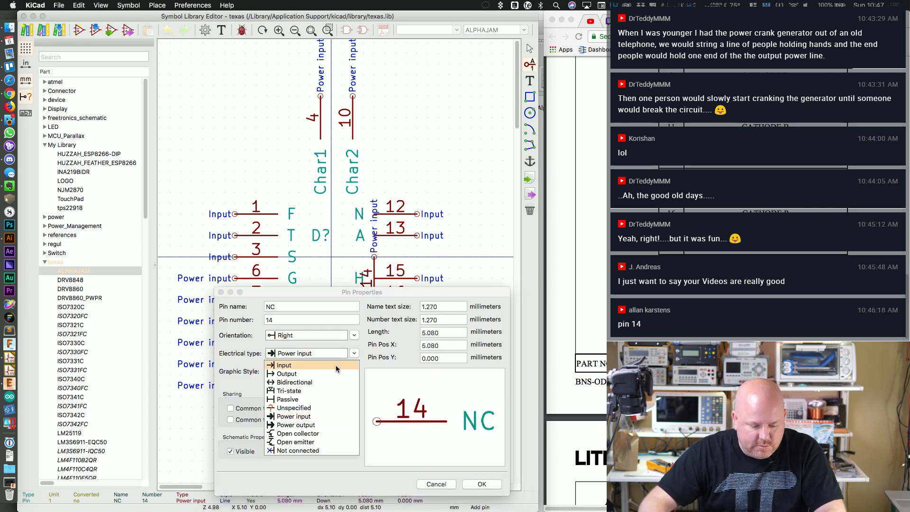
click(303, 366)
click(484, 487)
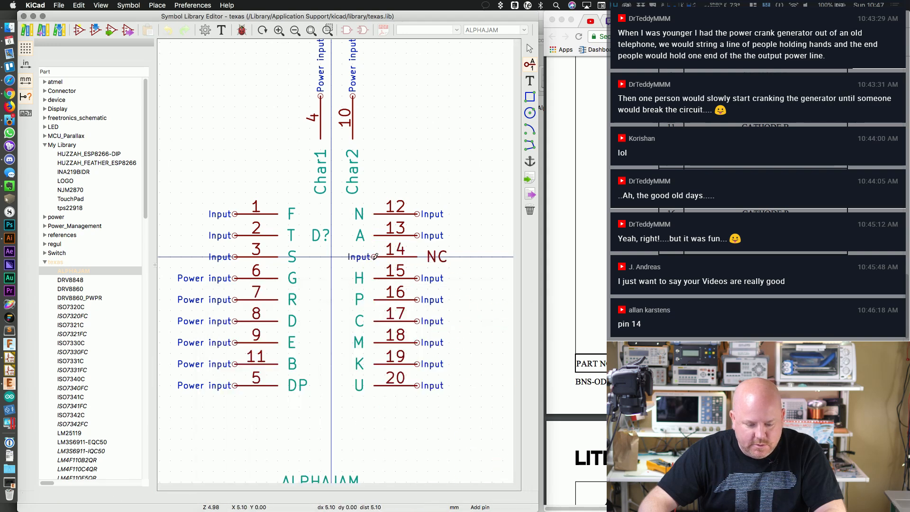
Step: Set the orientation of pin 14 (NC) to Left and place it in line with the right pin column between pins 13 and 15
click(381, 253)
double_click(390, 255)
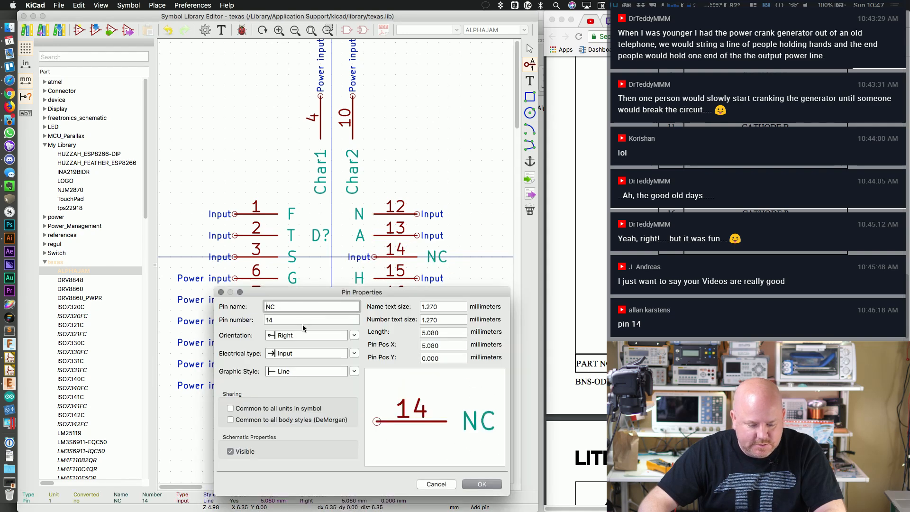
click(354, 336)
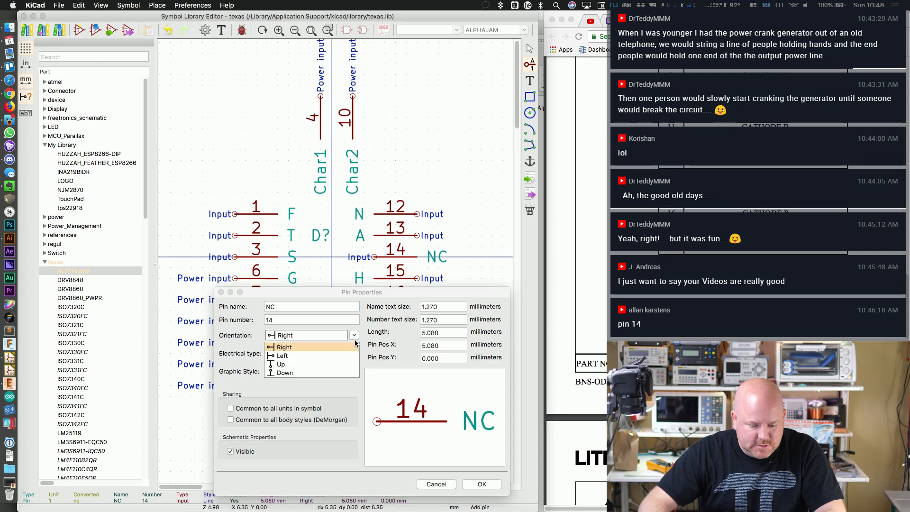
click(345, 353)
click(482, 483)
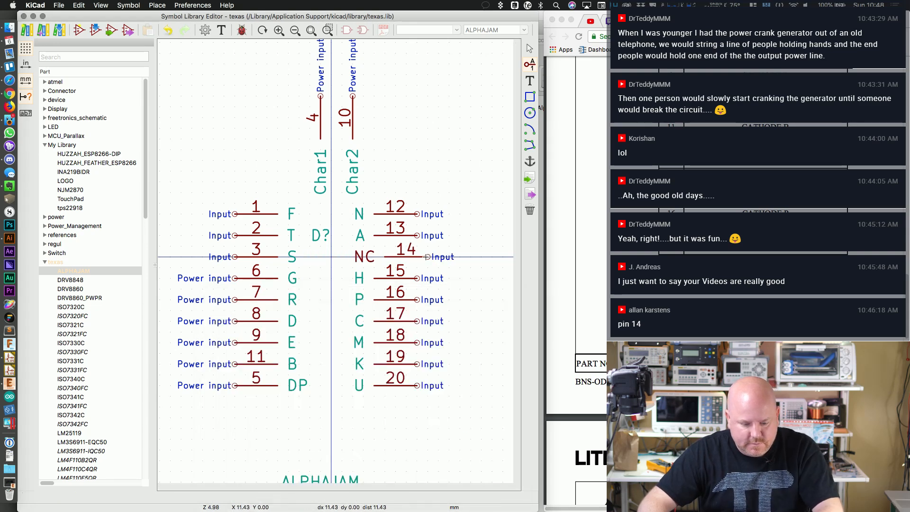
click(415, 257)
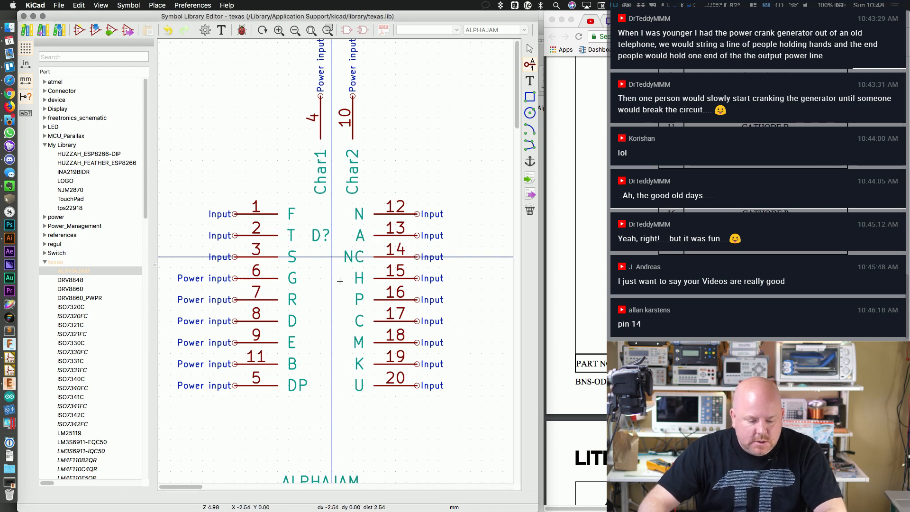
Step: Move all pins together upward by two pin rows so the columns sit around the origin
scroll(286, 190, down, 1)
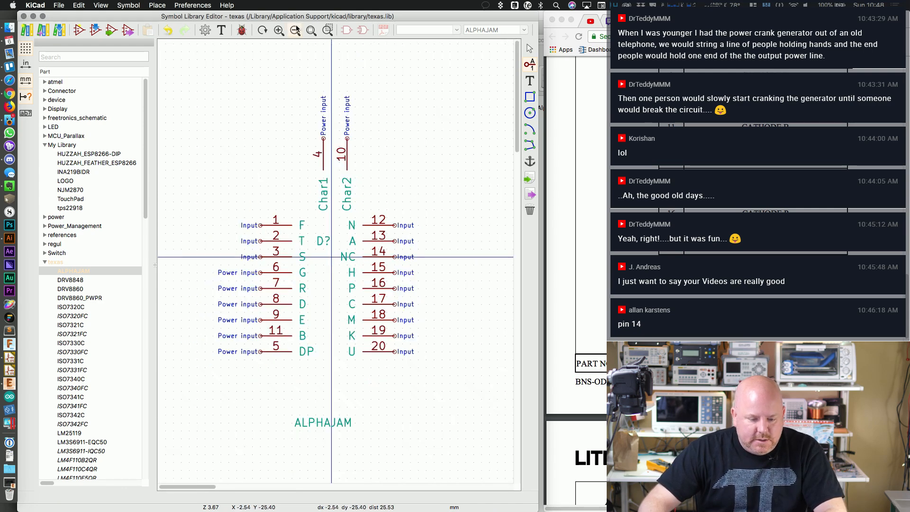
click(229, 114)
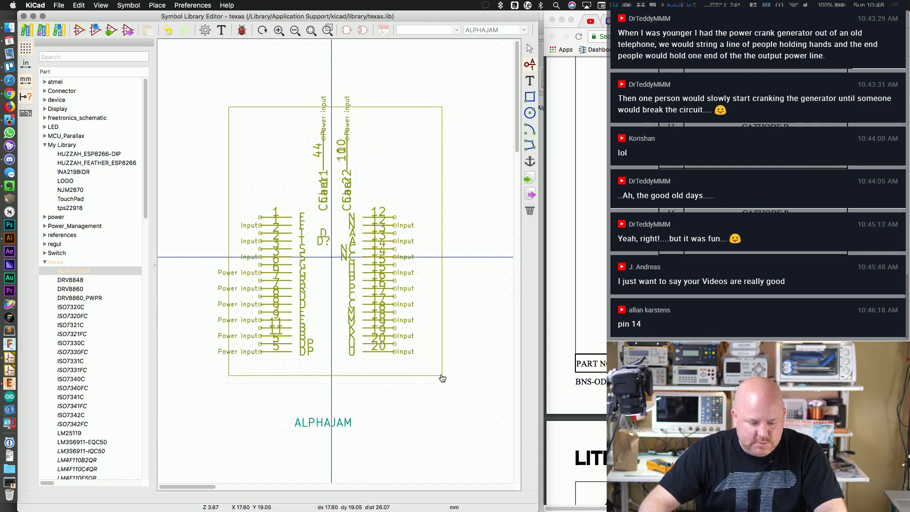
click(441, 348)
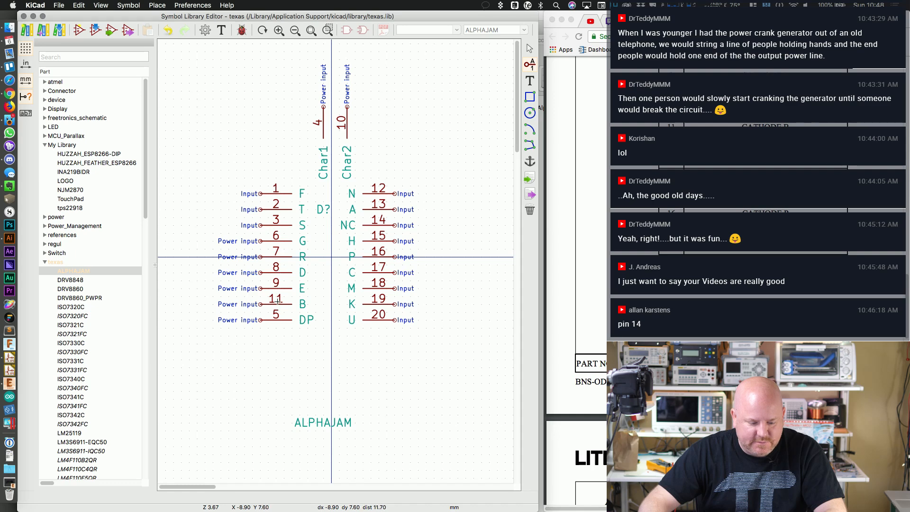
drag(220, 106, 426, 368)
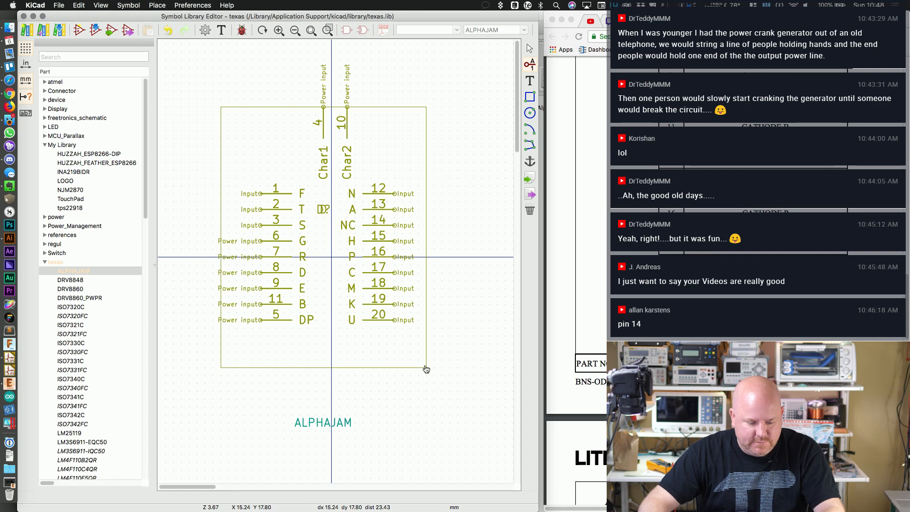
key(Escape)
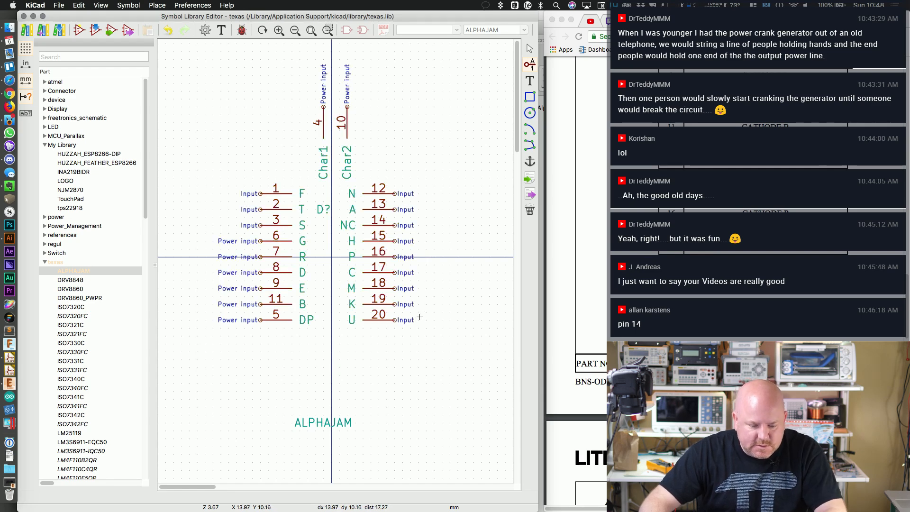
drag(214, 187, 448, 357)
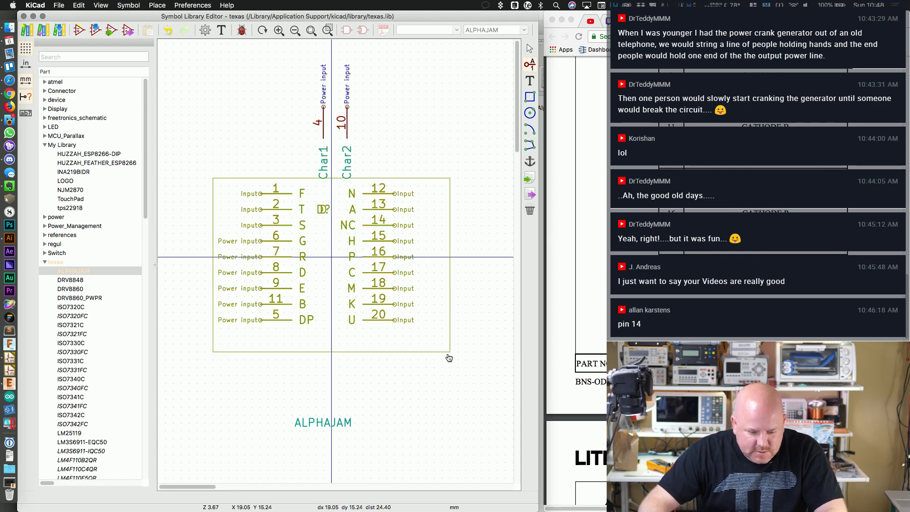
key(Escape)
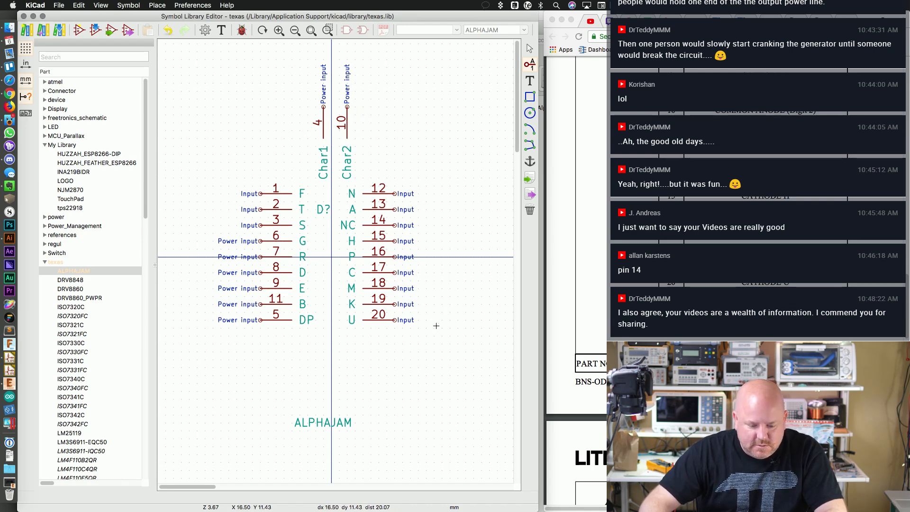
Step: Shift the right pin column slightly to the right, and move the Char1 and Char2 pins down between the tops of the columns
drag(435, 326, 333, 188)
click(340, 189)
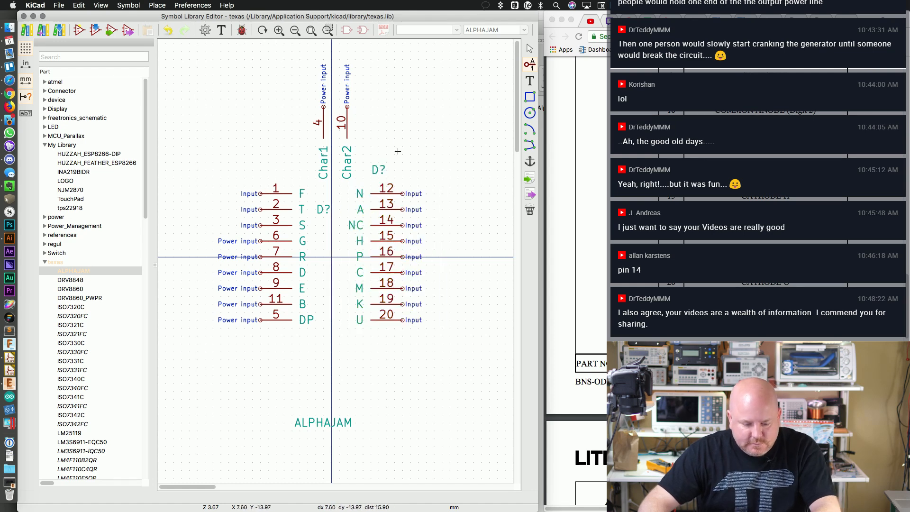
key(Escape)
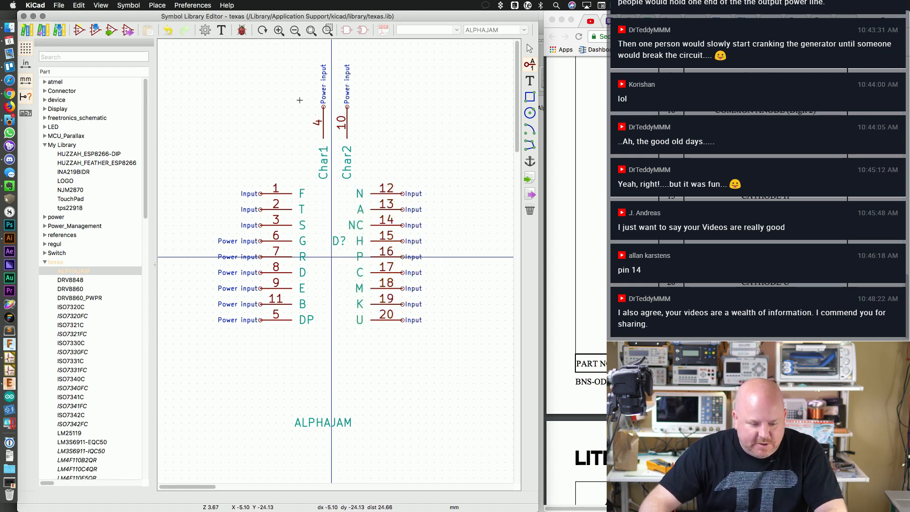
drag(300, 100, 364, 152)
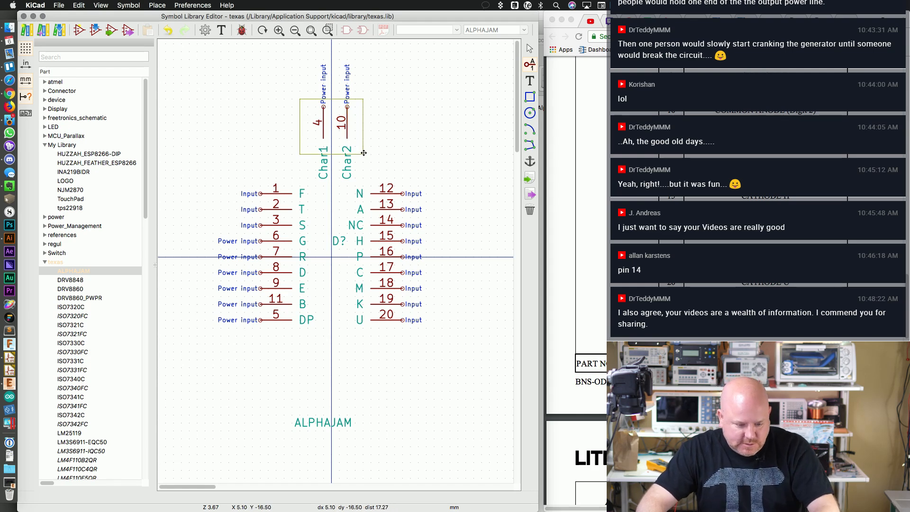
click(361, 193)
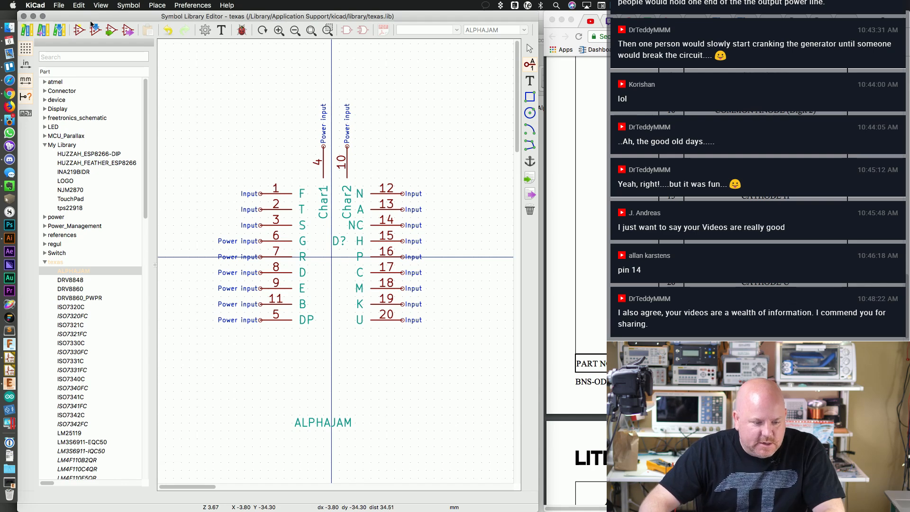
Step: Draw a body rectangle about 12.7 mm wide and 24 mm high around the pin names, and shift the Char2 pin closer to Char1
click(529, 96)
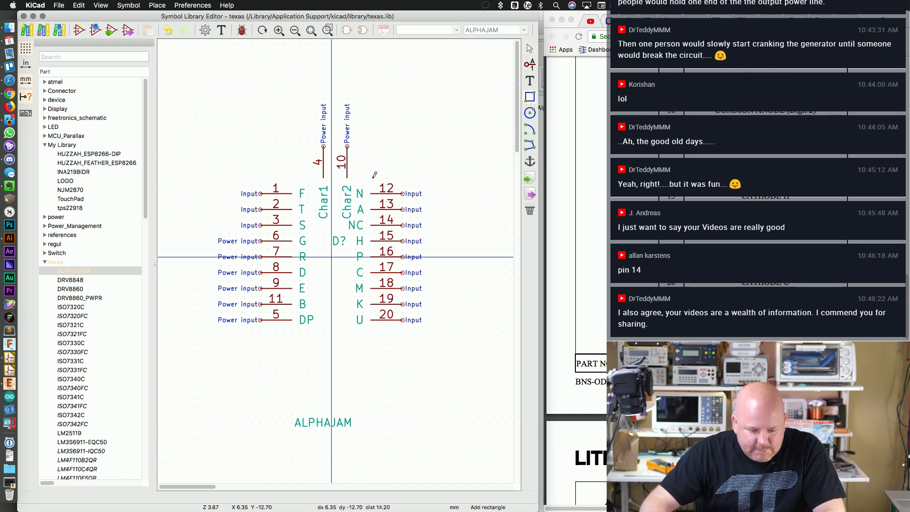
click(371, 178)
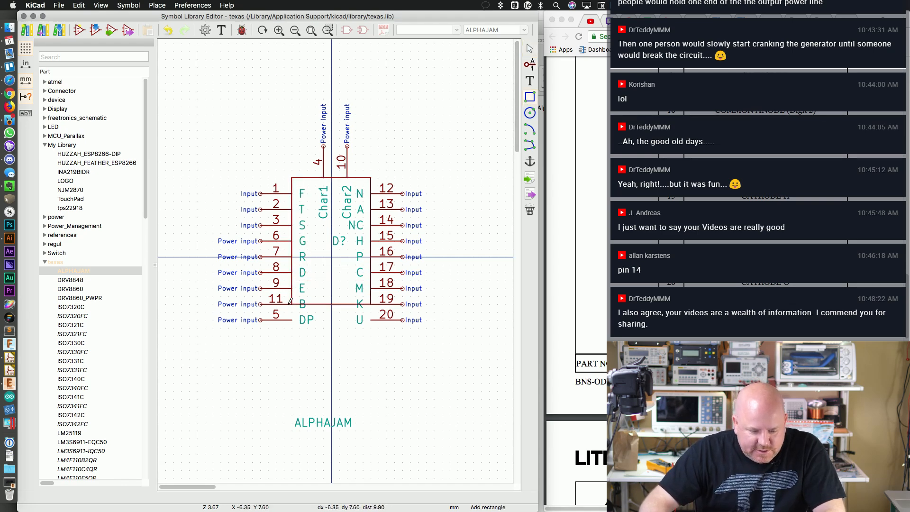
click(292, 327)
key(Escape)
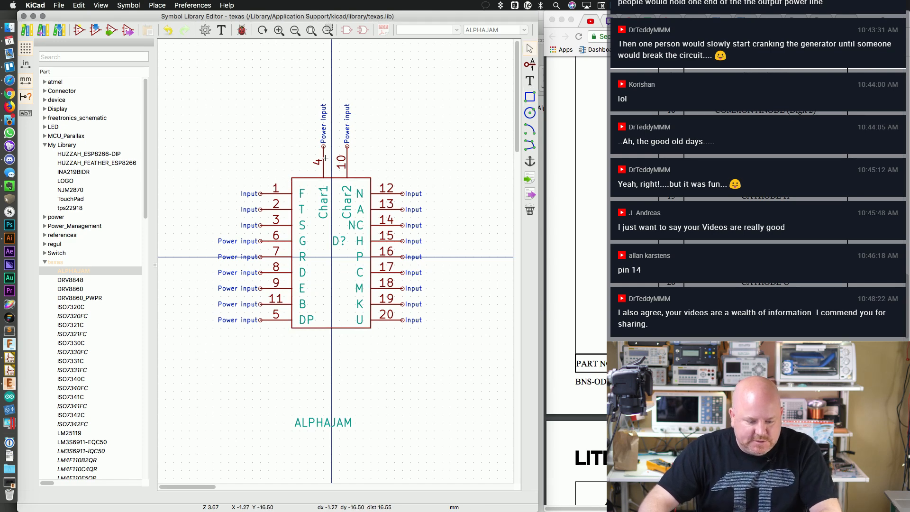
key(m)
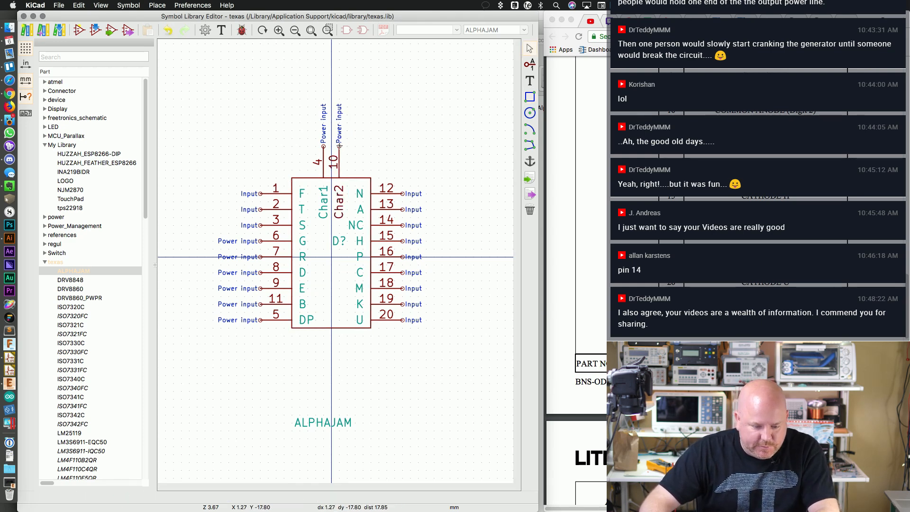
click(338, 147)
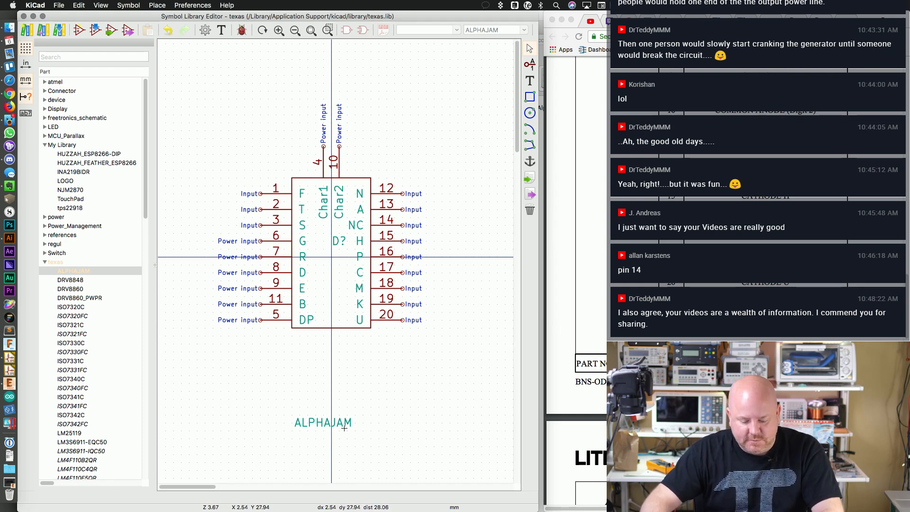
Step: Place the D? reference just above the body's upper right corner and the ALPHAJAM name centered directly below the body
key(m)
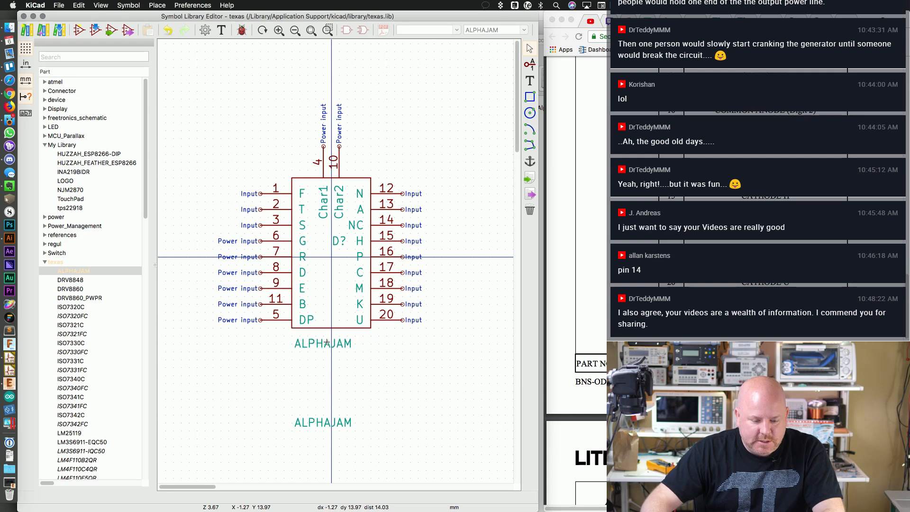
click(334, 343)
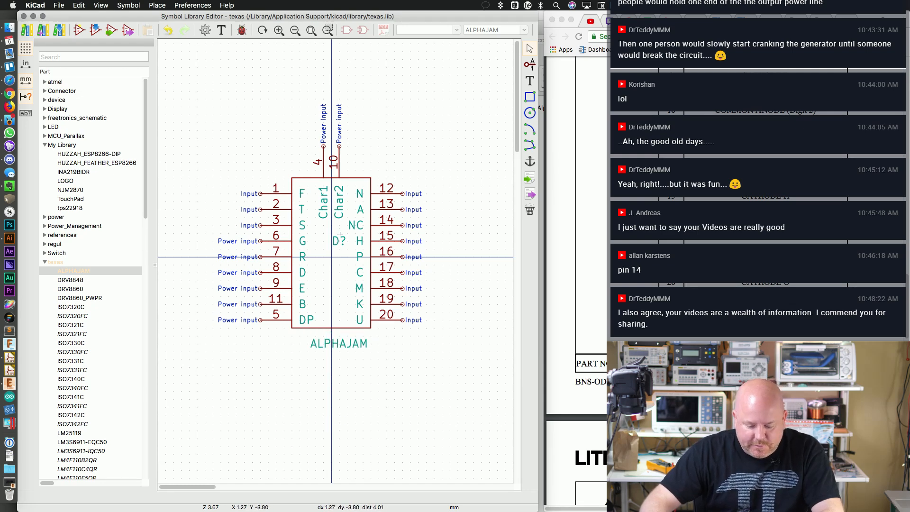
key(m)
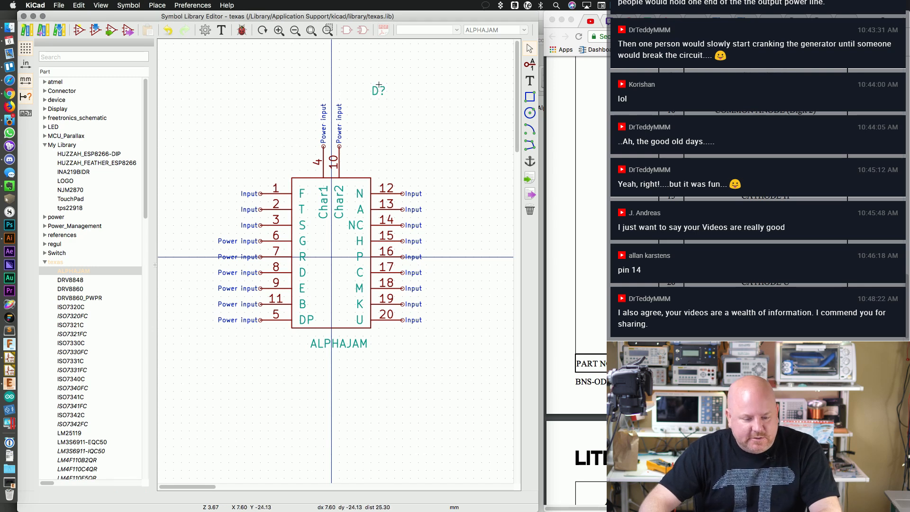
click(379, 85)
key(m)
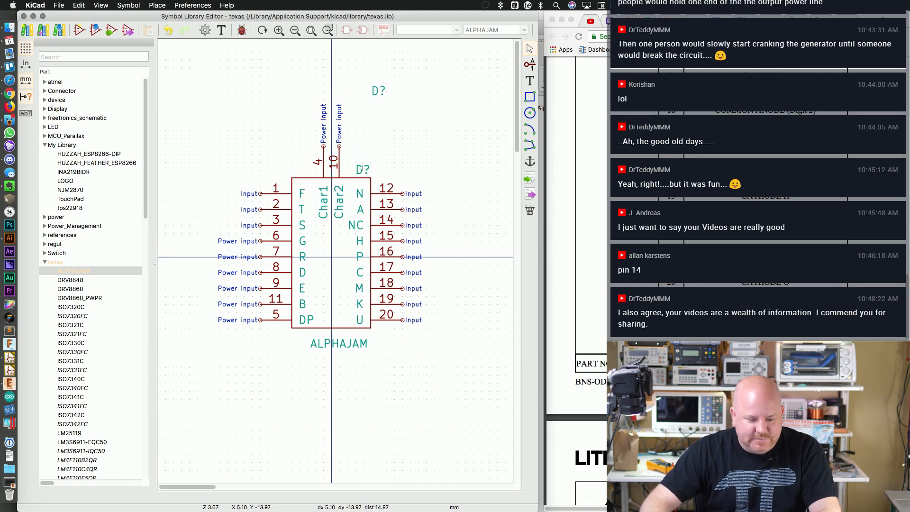
click(362, 169)
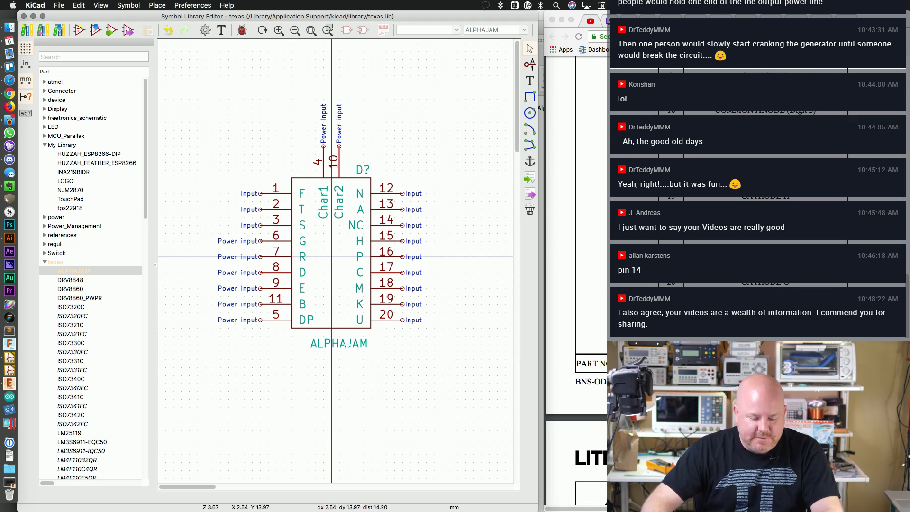
key(m)
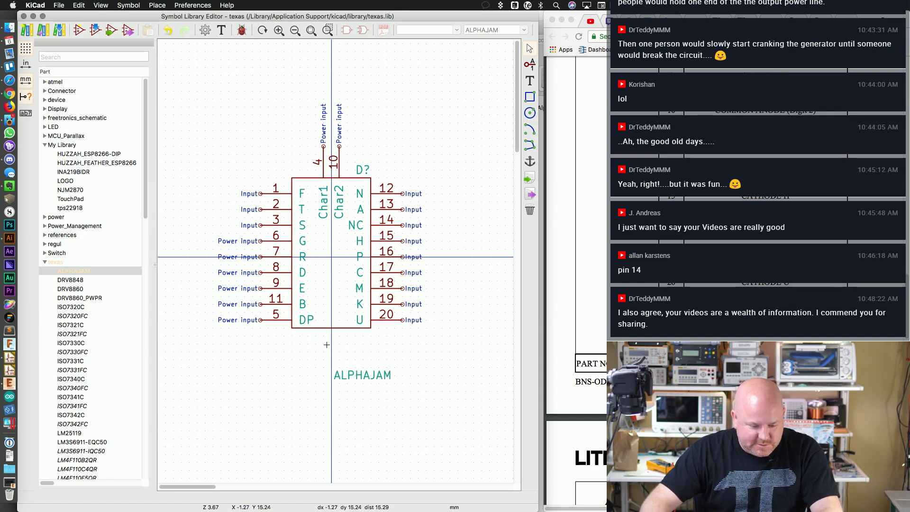
click(362, 375)
key(m)
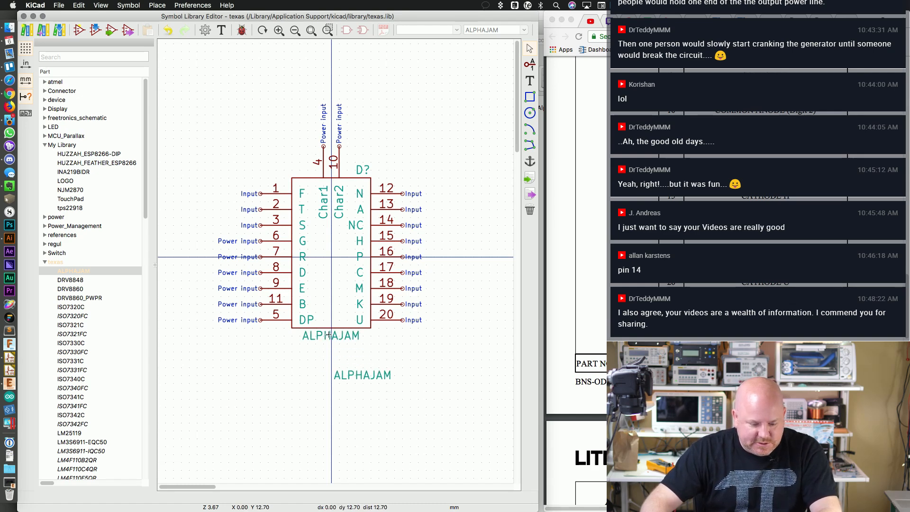
click(328, 334)
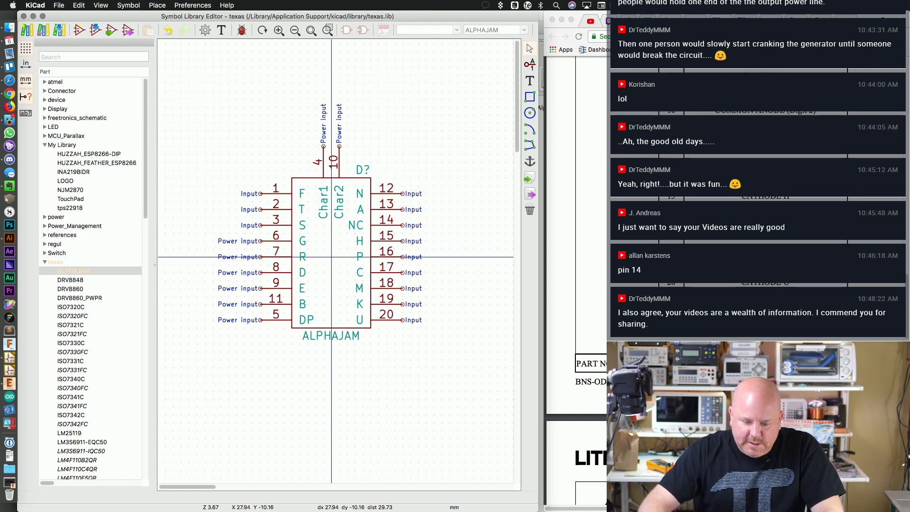
Step: Save the ALPHAJAM symbol in the texas library
click(671, 158)
scroll(671, 158, down, 10)
click(378, 71)
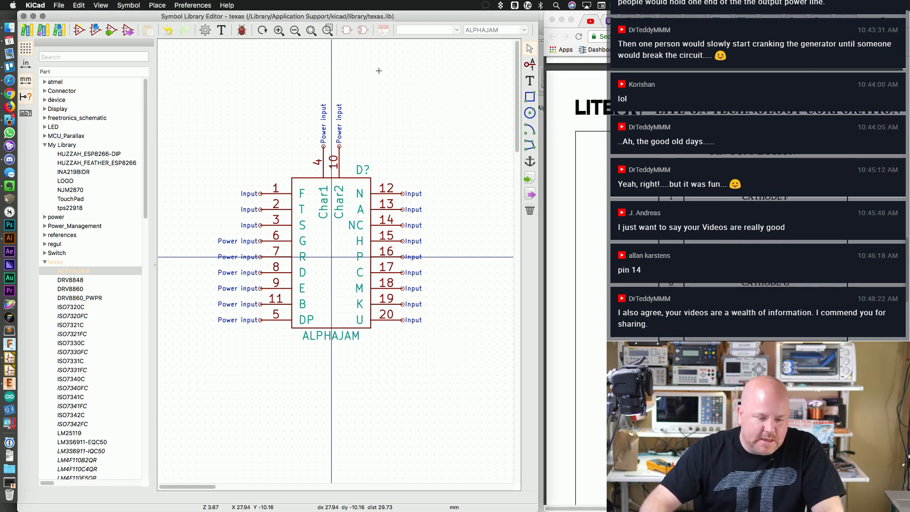
key(super+s)
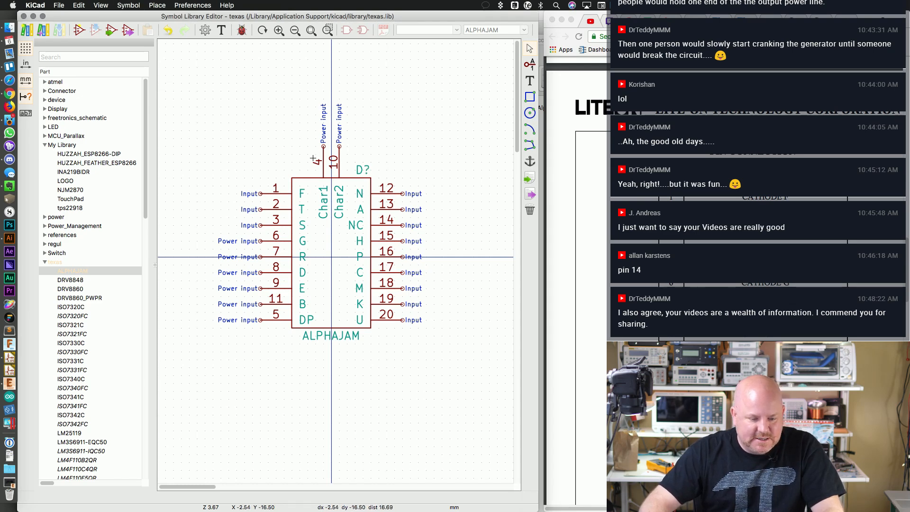
click(79, 5)
mouse_move(124, 5)
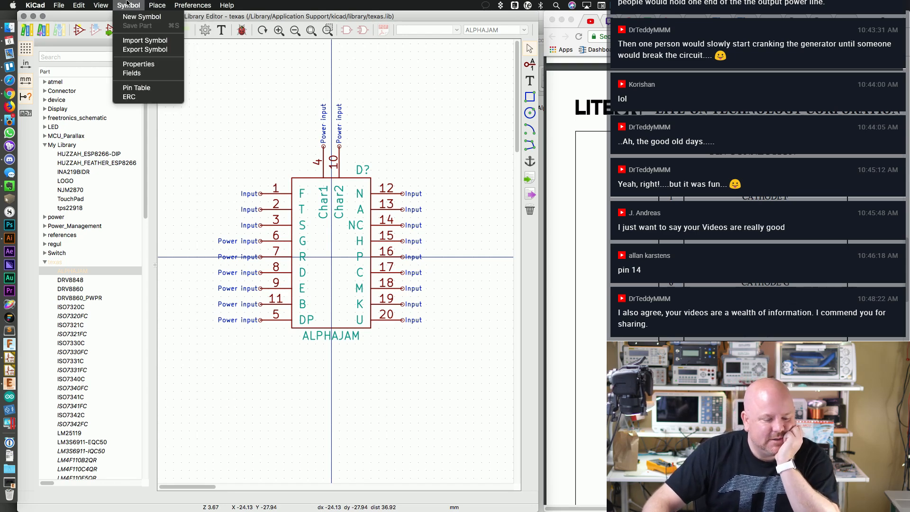
mouse_move(95, 4)
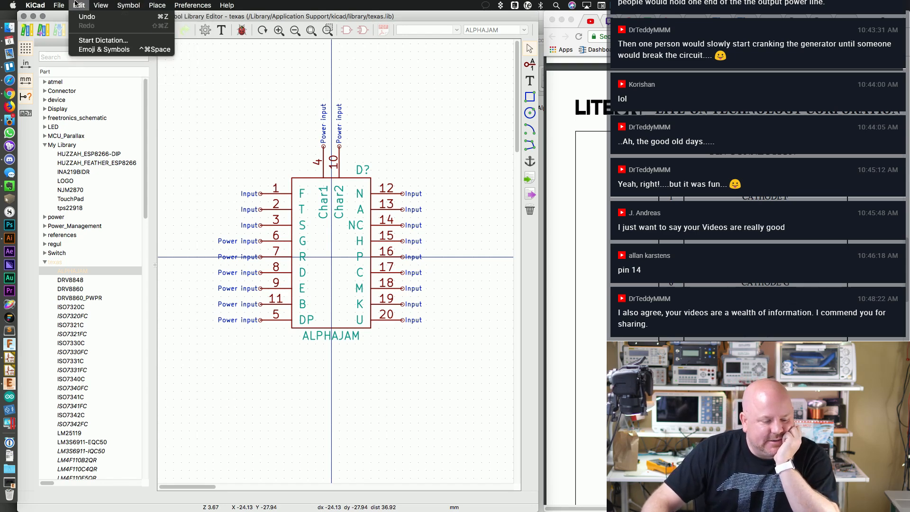
click(84, 29)
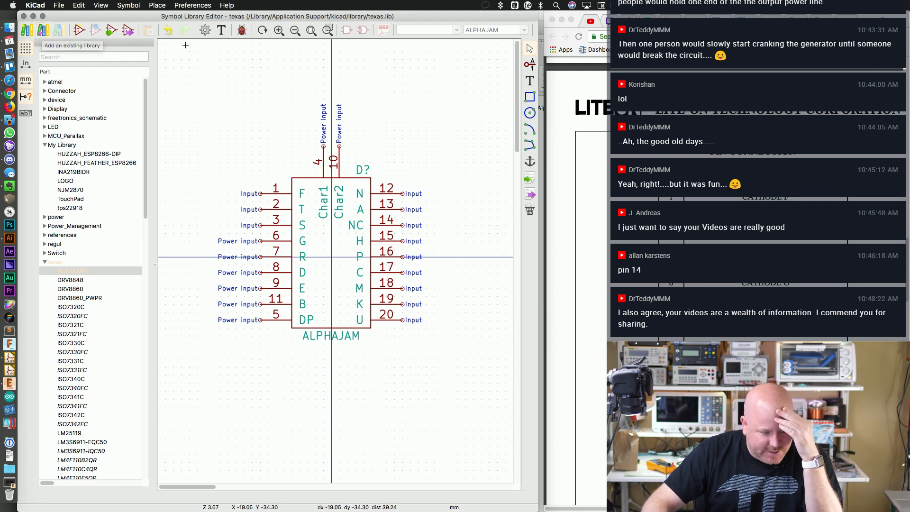
double_click(66, 145)
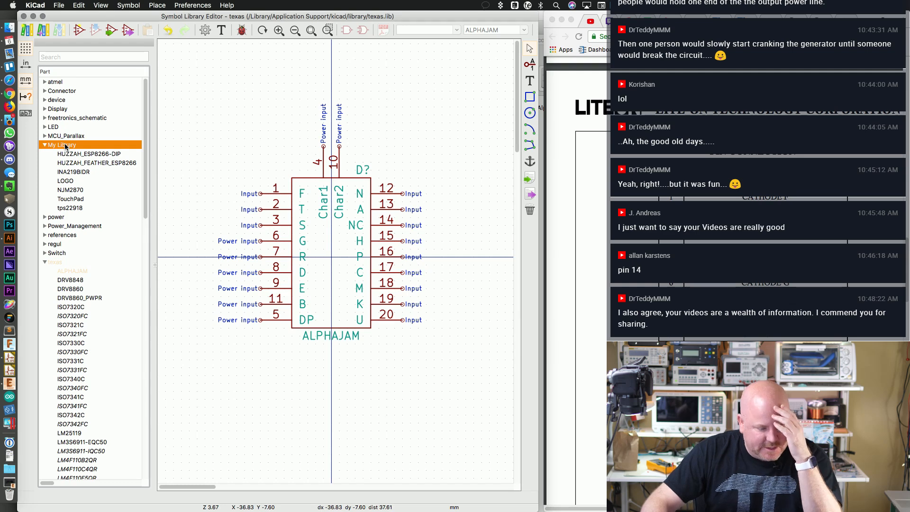
double_click(65, 146)
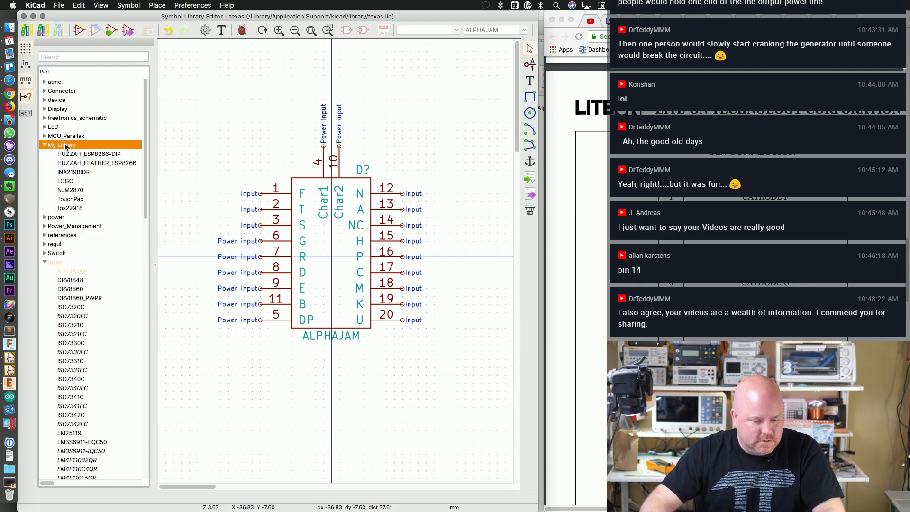
right_click(62, 142)
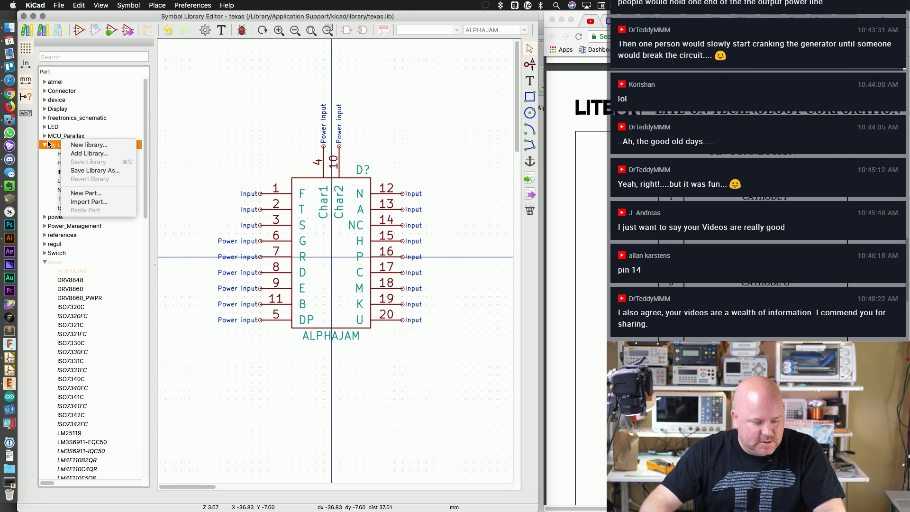
click(49, 144)
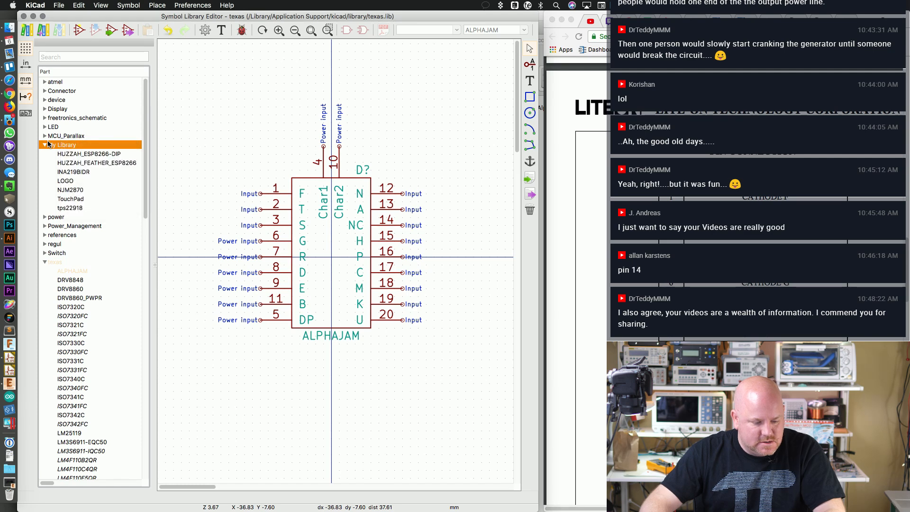
Step: Export the ALPHAJAM symbol as alphajam.lib into the My Libraries folder under Dropbox/KiCad
click(131, 31)
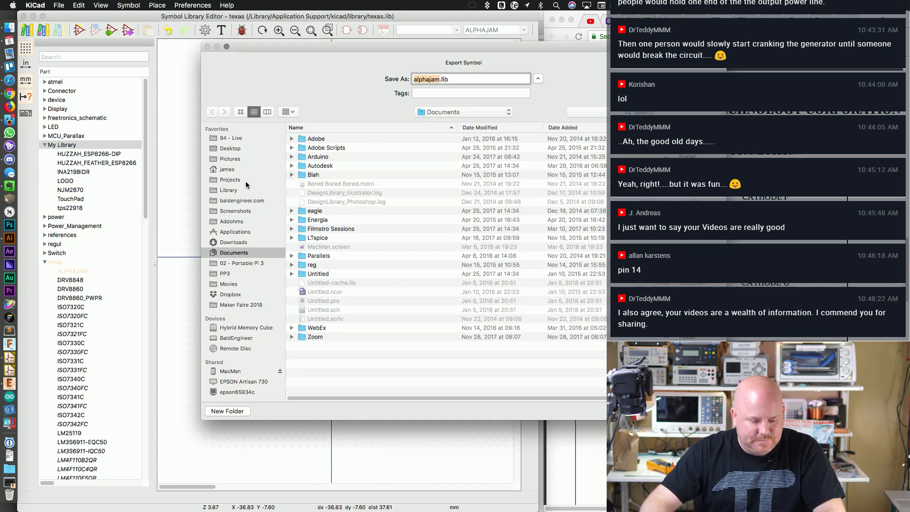
click(236, 295)
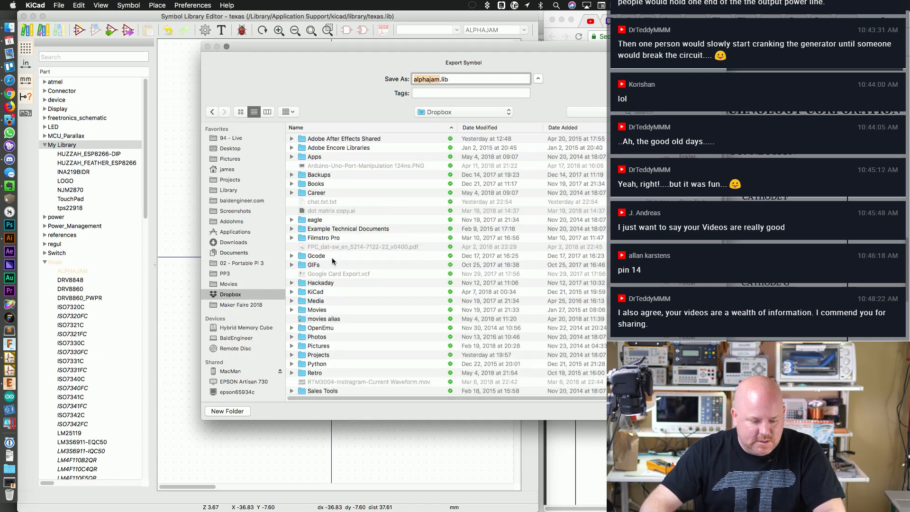
double_click(327, 292)
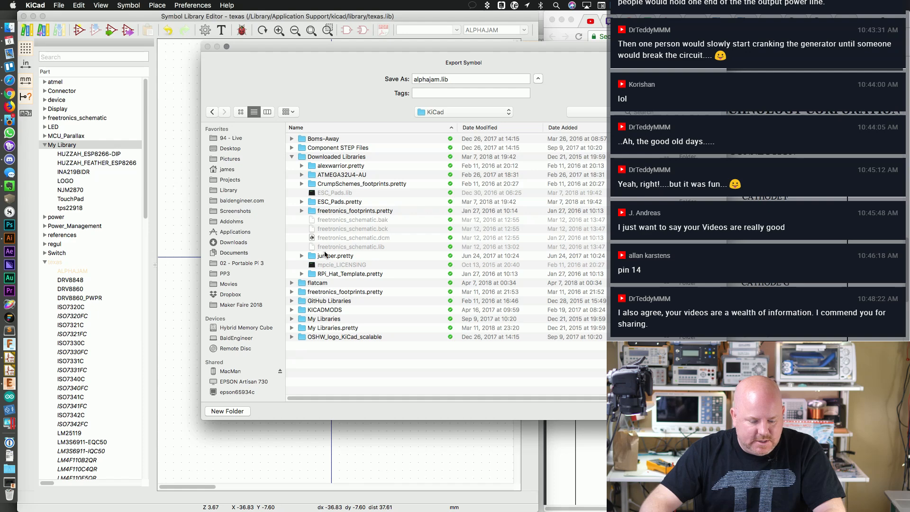
double_click(334, 320)
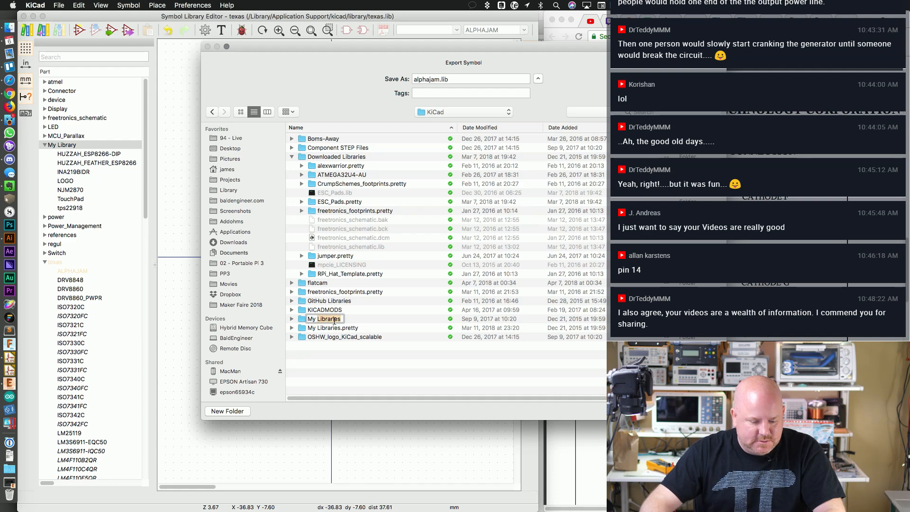
double_click(313, 319)
key(Return)
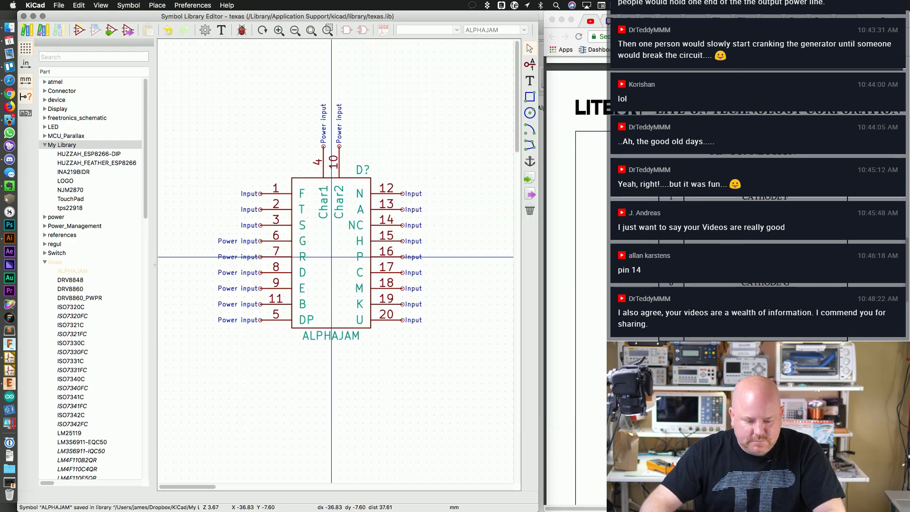
Step: Import the symbol from alphajam.lib into My Library
right_click(74, 145)
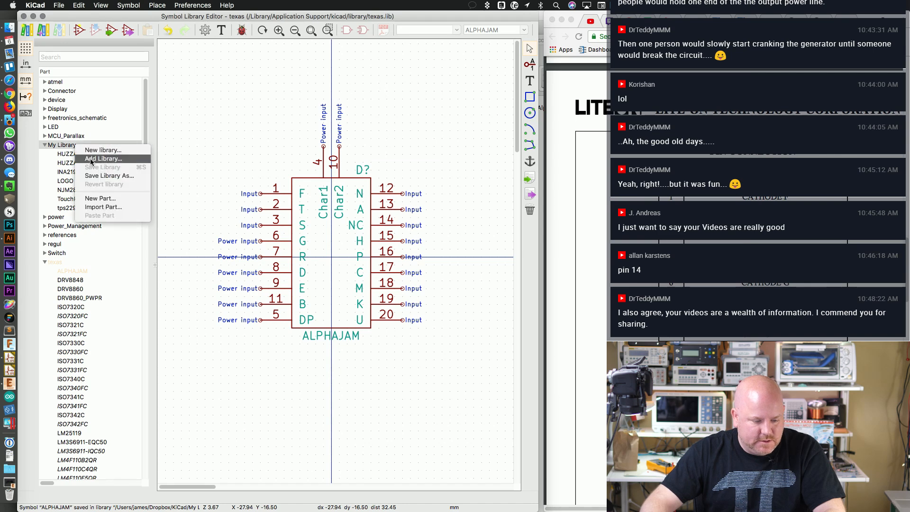
click(102, 207)
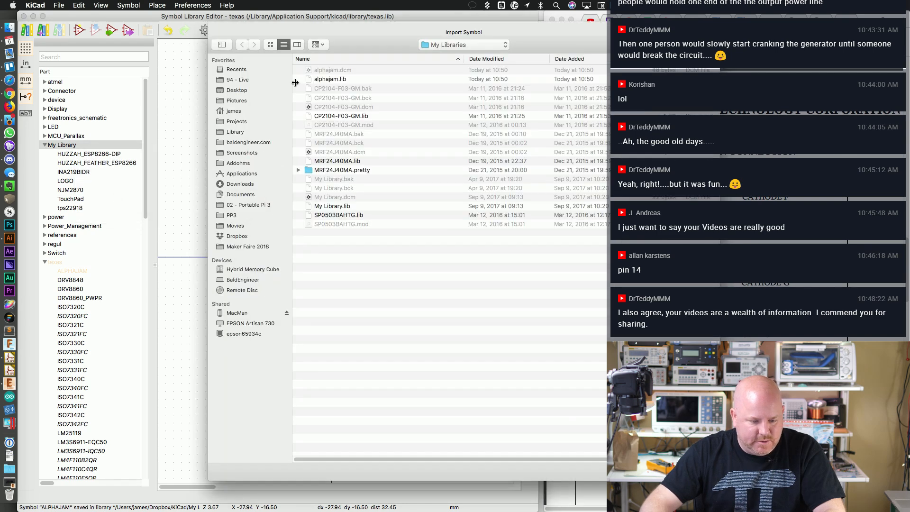
double_click(330, 79)
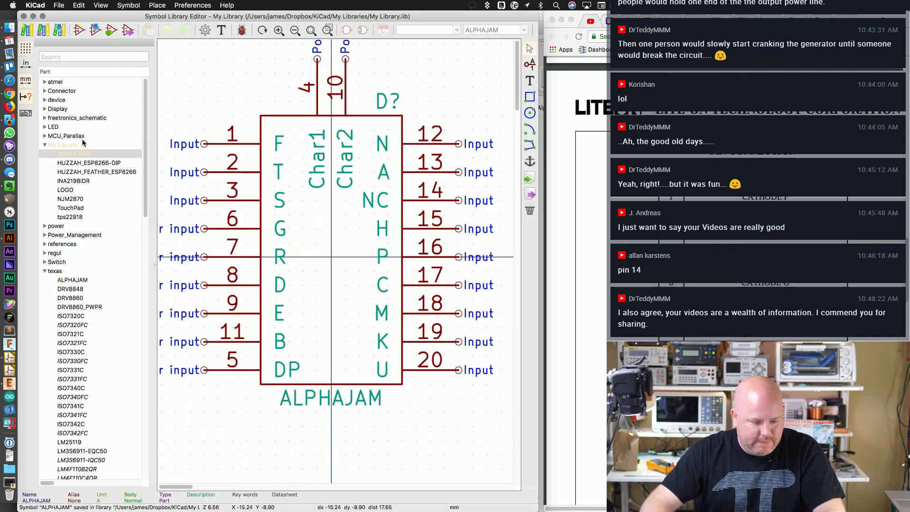
Step: Remove the ALPHAJAM symbol from the texas library and collapse that library in the part tree
click(76, 171)
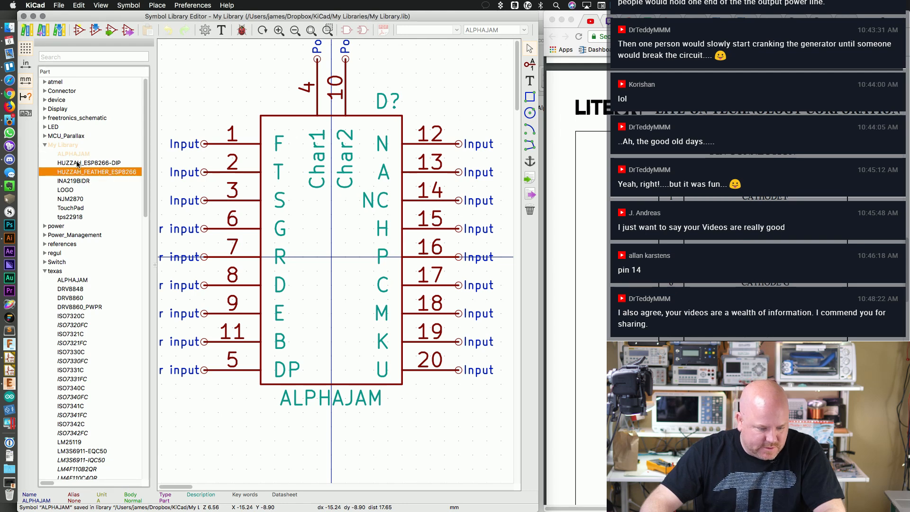
right_click(74, 280)
click(94, 287)
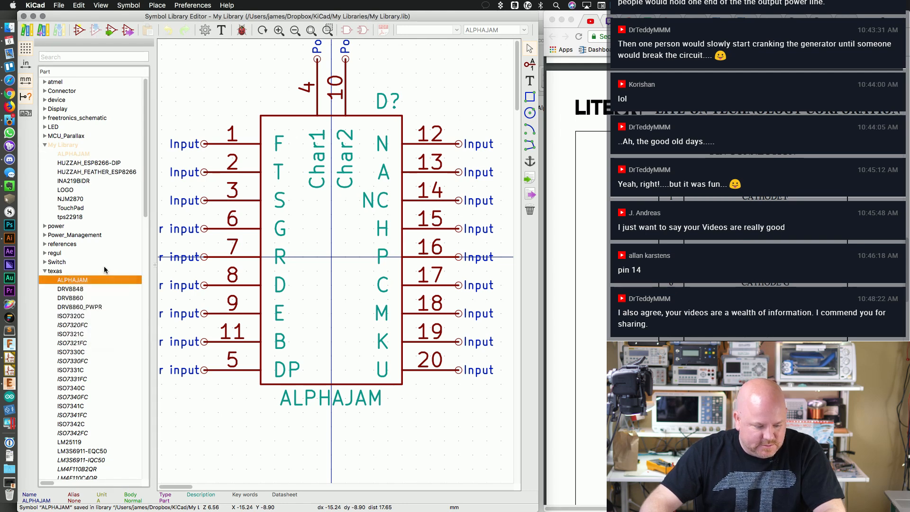
scroll(133, 379, down, 20)
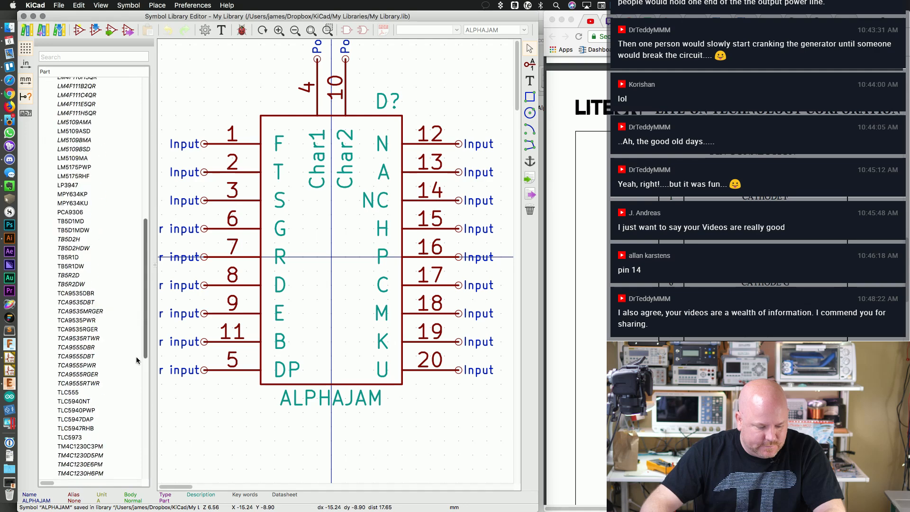
drag(125, 458, 142, 163)
click(44, 272)
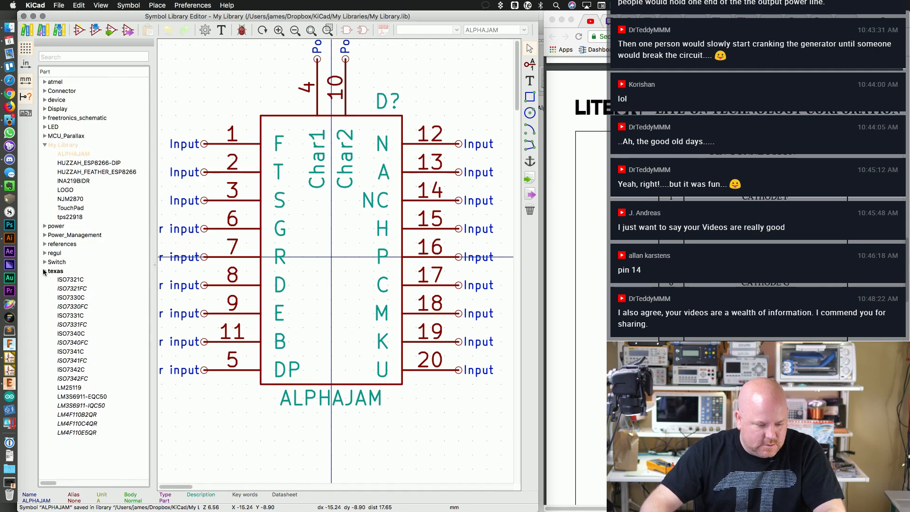
Step: Close the Symbol Library Editor, saving the pending changes to the texas library
click(84, 145)
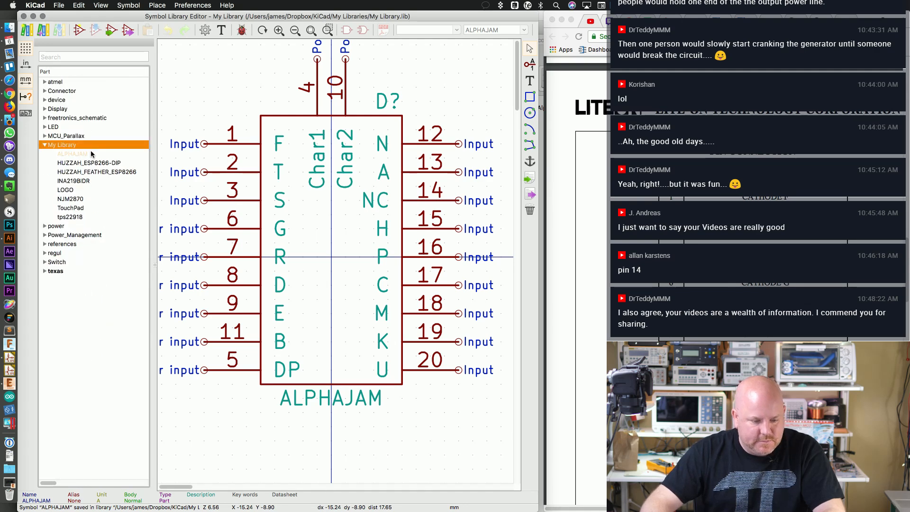
click(24, 16)
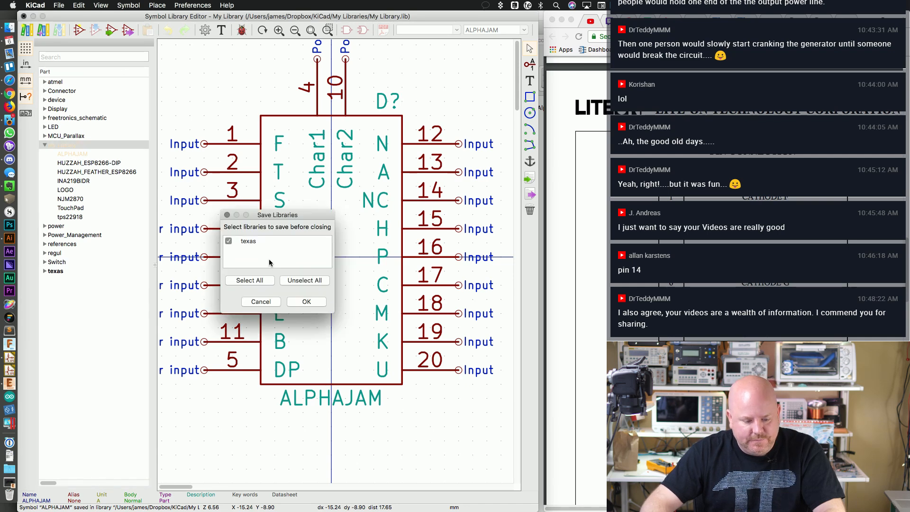
click(306, 302)
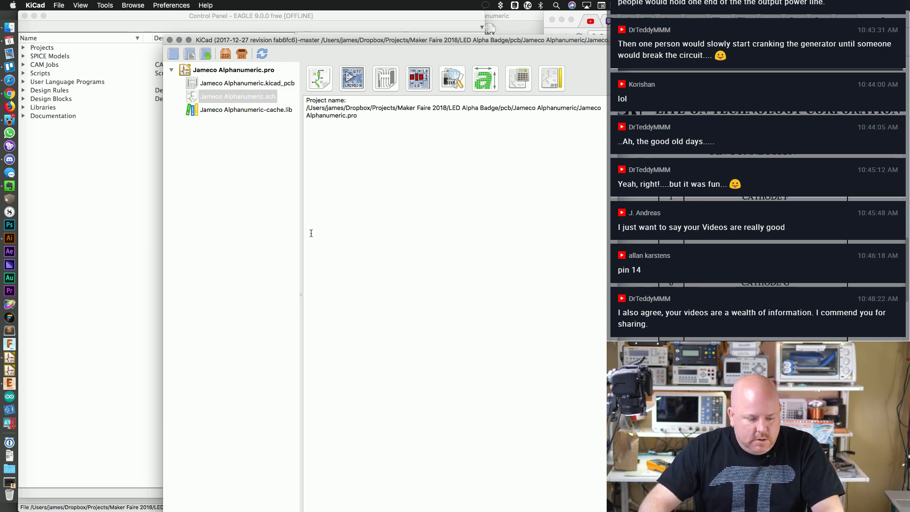
Step: Open the Jameco Alphanumeric.sch schematic from the project files
double_click(259, 102)
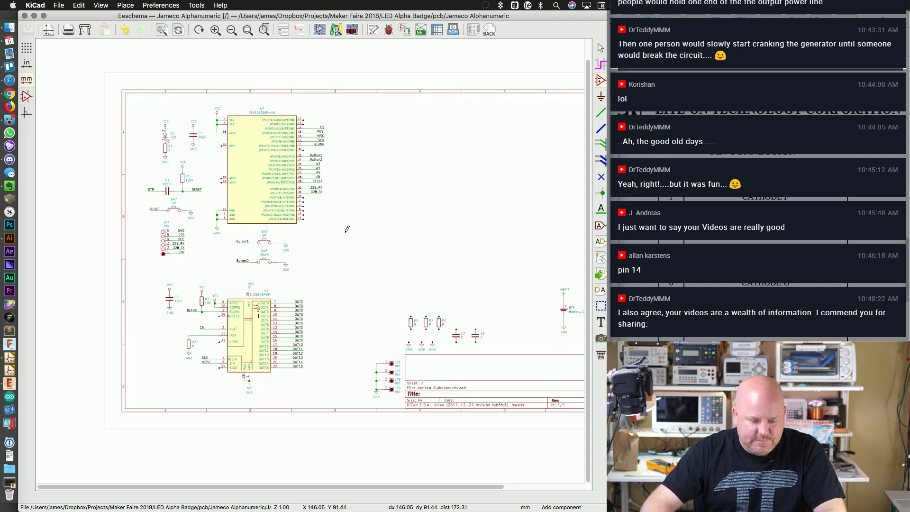
scroll(347, 229, up, 3)
scroll(379, 468, up, 2)
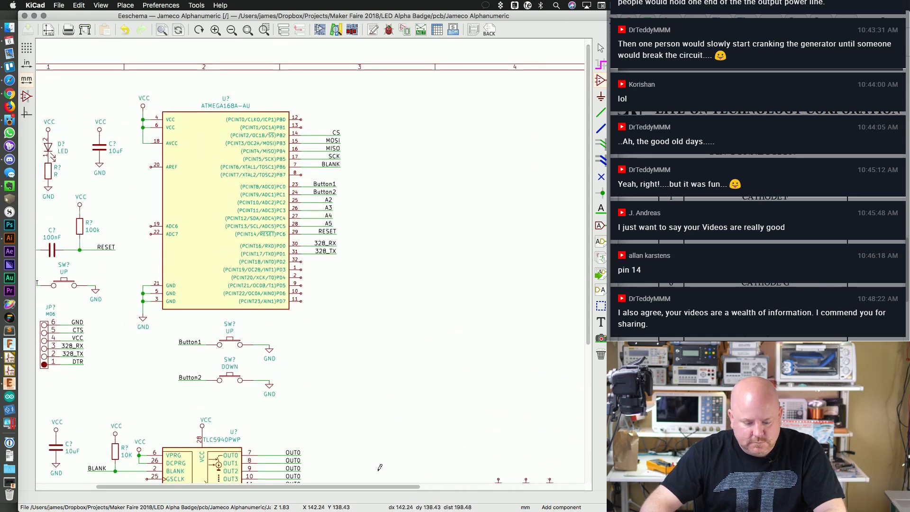
Step: Place the ALPHAJAM symbol from My Library in the empty area beside the ATMEGA168A-AU
scroll(380, 467, right, 3)
click(364, 140)
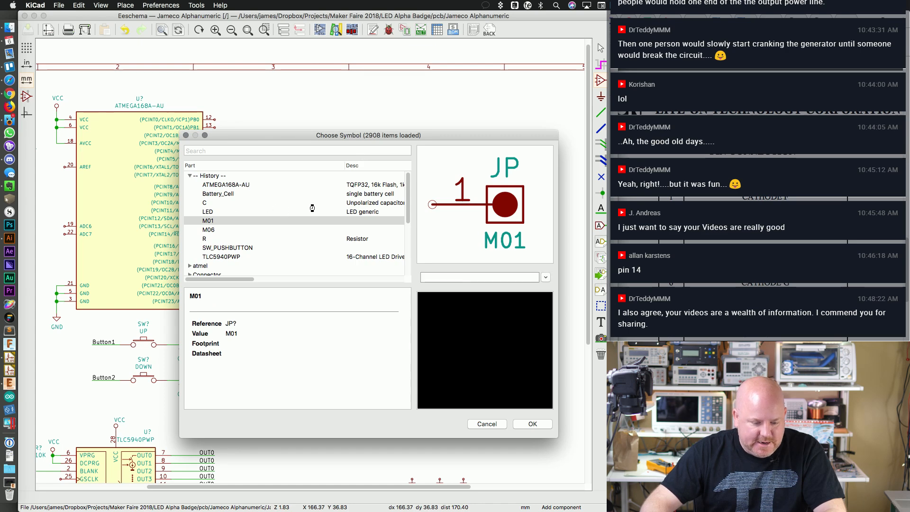
scroll(407, 227, down, 3)
scroll(314, 172, up, 3)
click(284, 151)
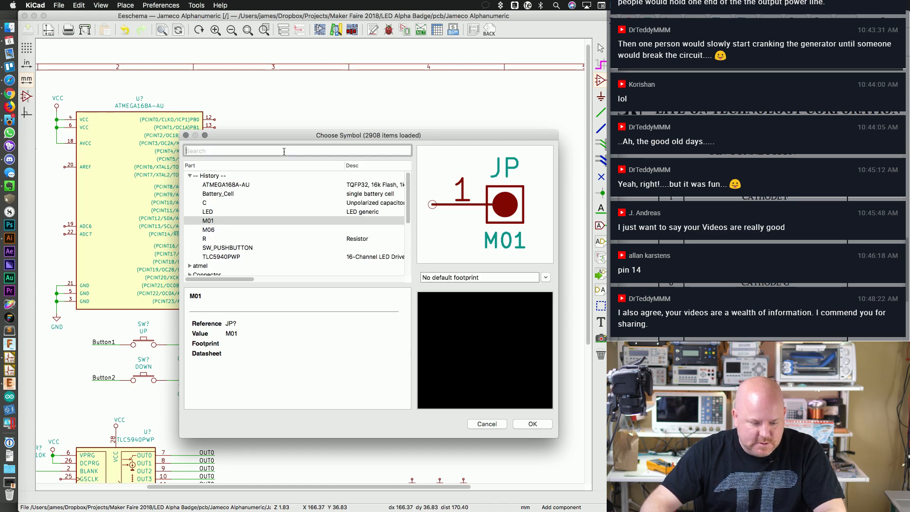
text(alpha)
click(219, 185)
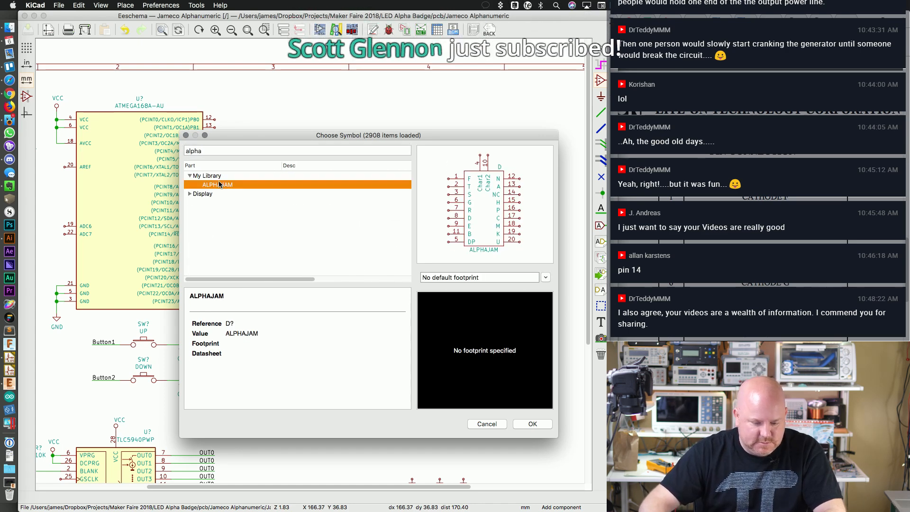
double_click(219, 184)
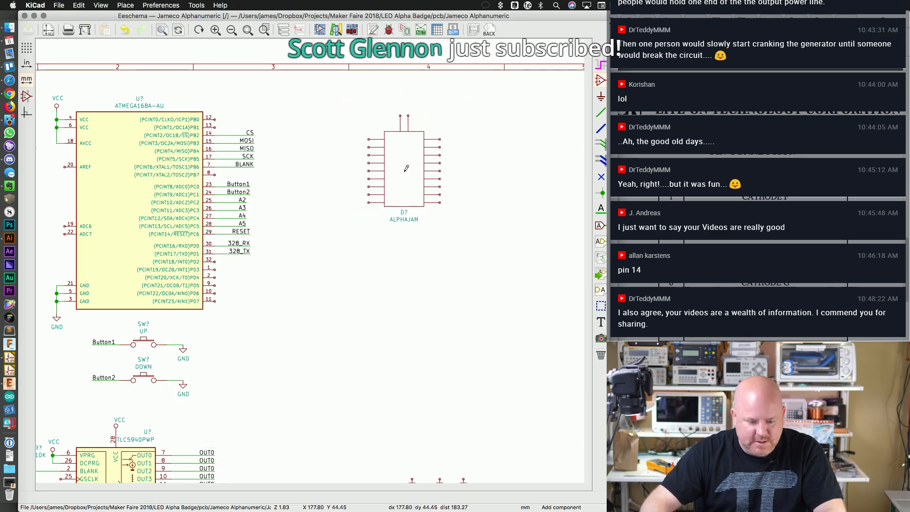
click(406, 162)
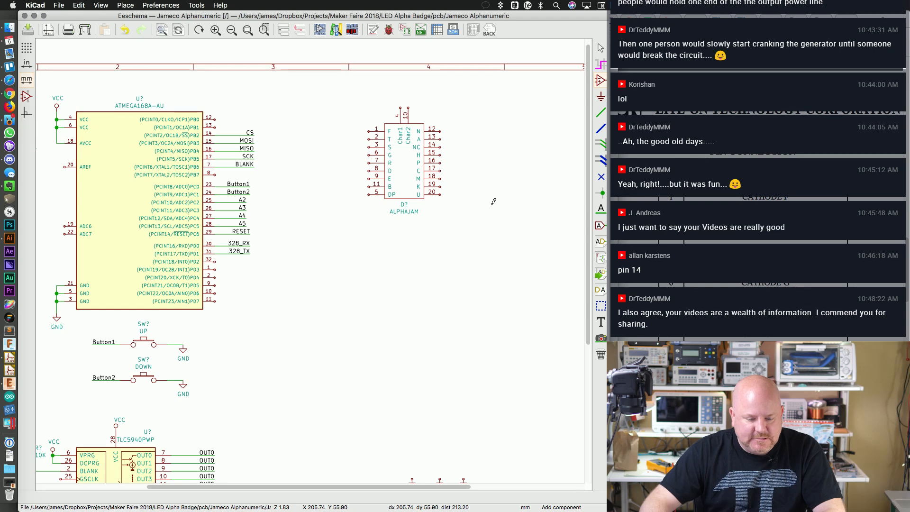
Step: Draw horizontal wire stubs about 5 mm long from ALPHAJAM pins 12, 13 and 15 to 20, skipping the NC pin 14
drag(590, 204, 603, 316)
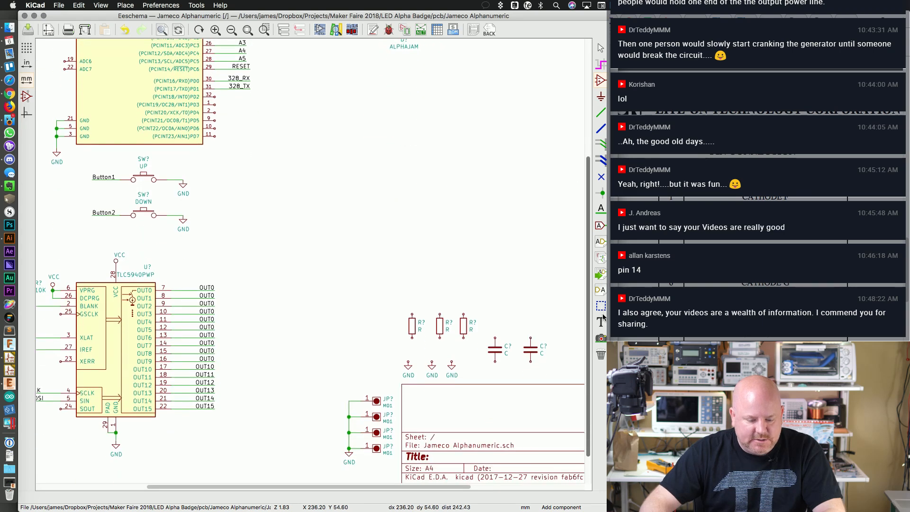
scroll(414, 101, up, 5)
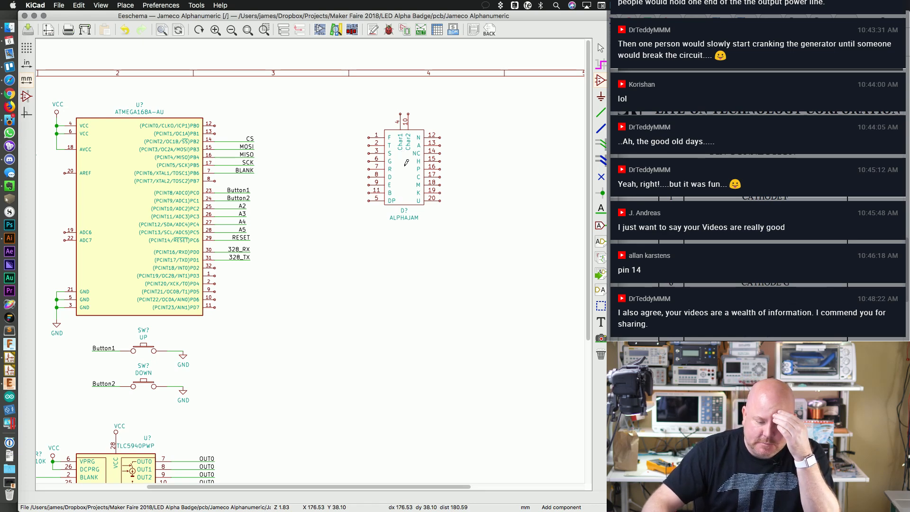
drag(431, 487, 519, 485)
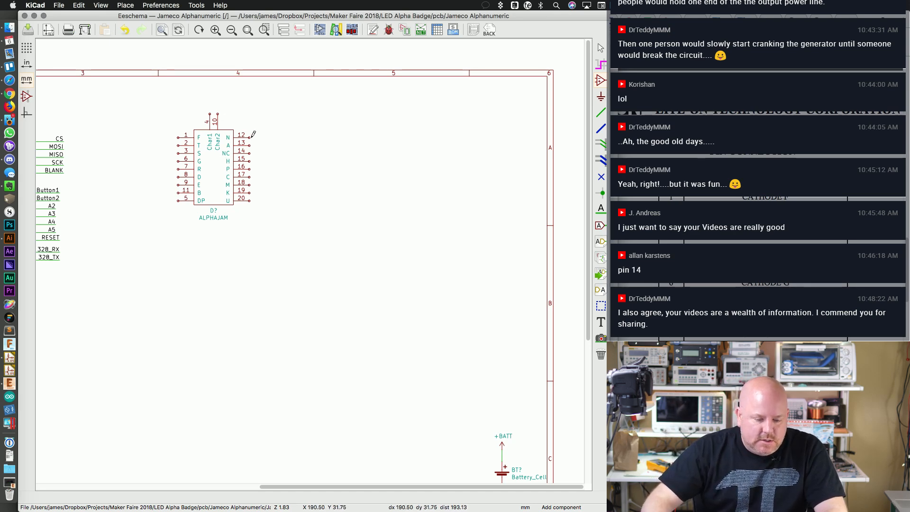
key(w)
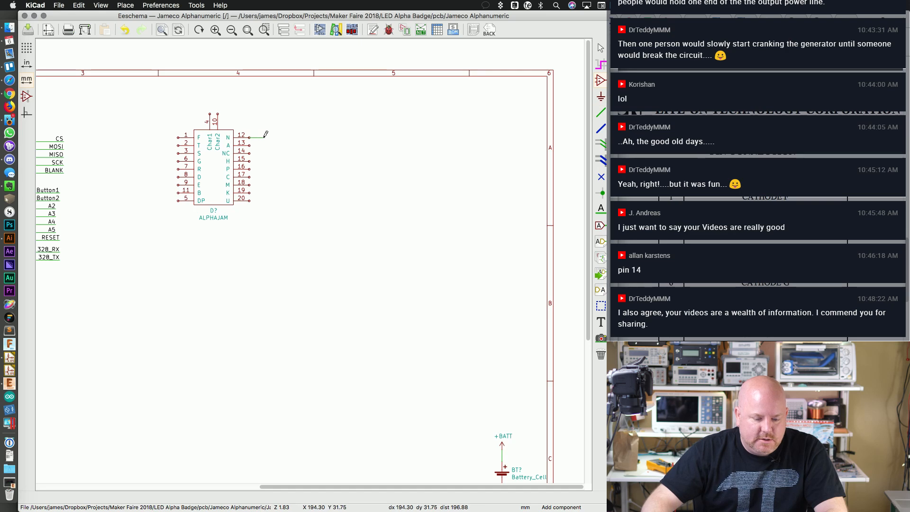
click(250, 144)
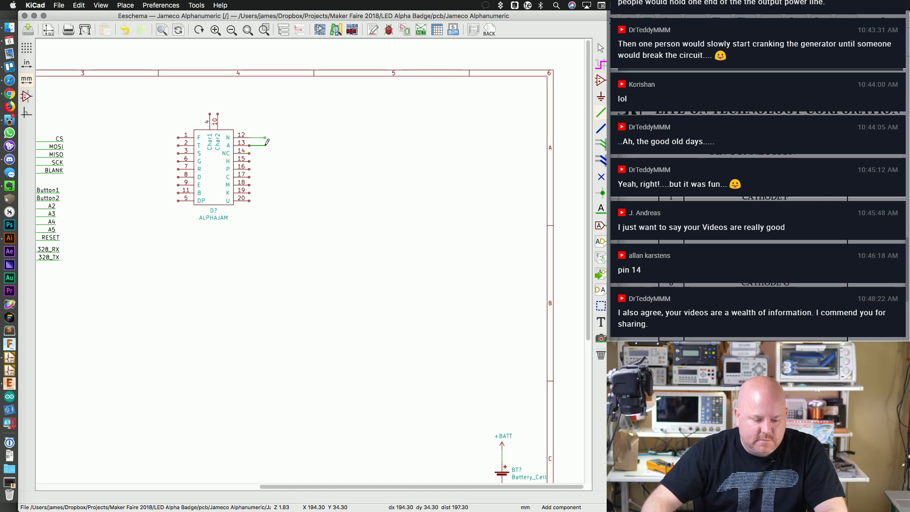
double_click(265, 144)
click(251, 160)
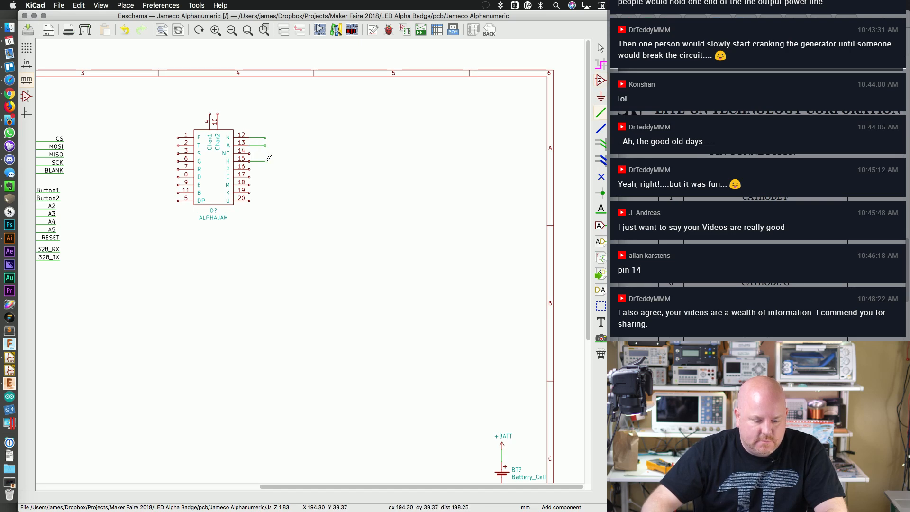
double_click(265, 161)
click(250, 169)
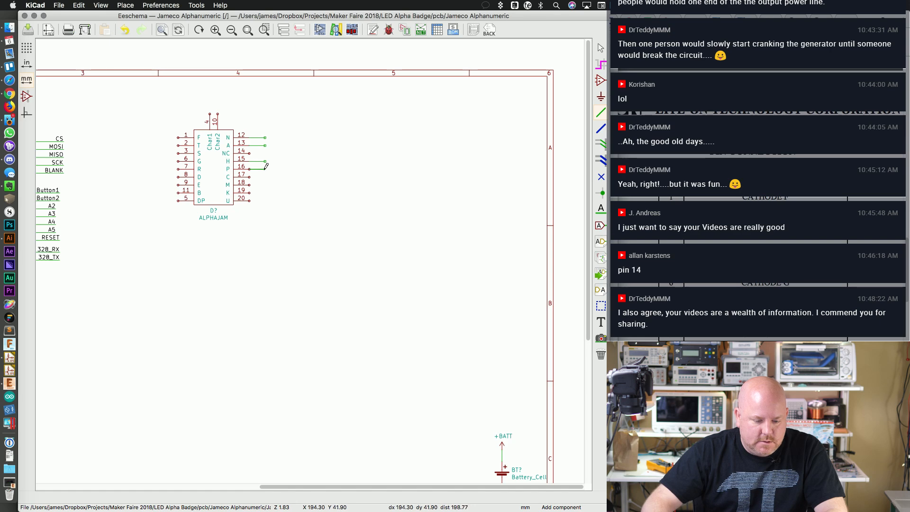
double_click(266, 168)
click(249, 176)
double_click(265, 177)
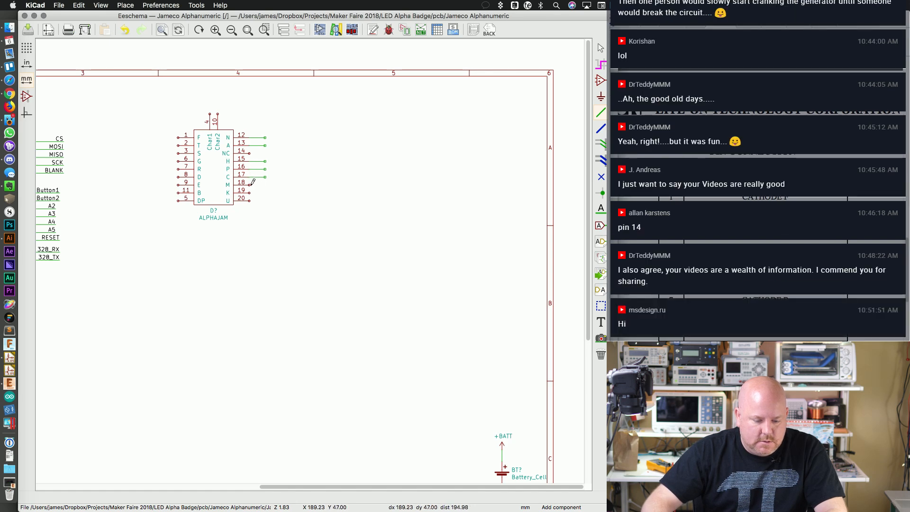
click(250, 184)
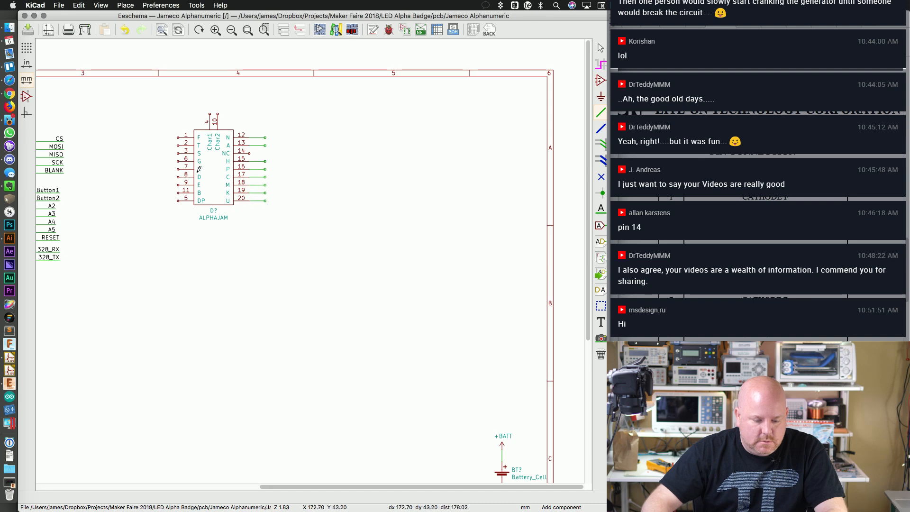
Step: Draw horizontal wire stubs about 5 mm long from ALPHAJAM pins 1, 2, 3, 6, 7, 8, 9 and 11
click(178, 136)
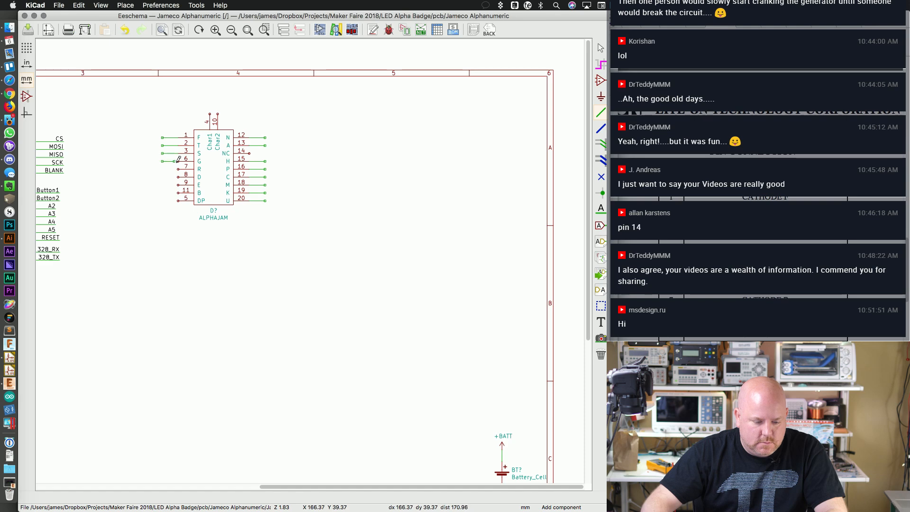
click(178, 162)
click(178, 169)
double_click(163, 169)
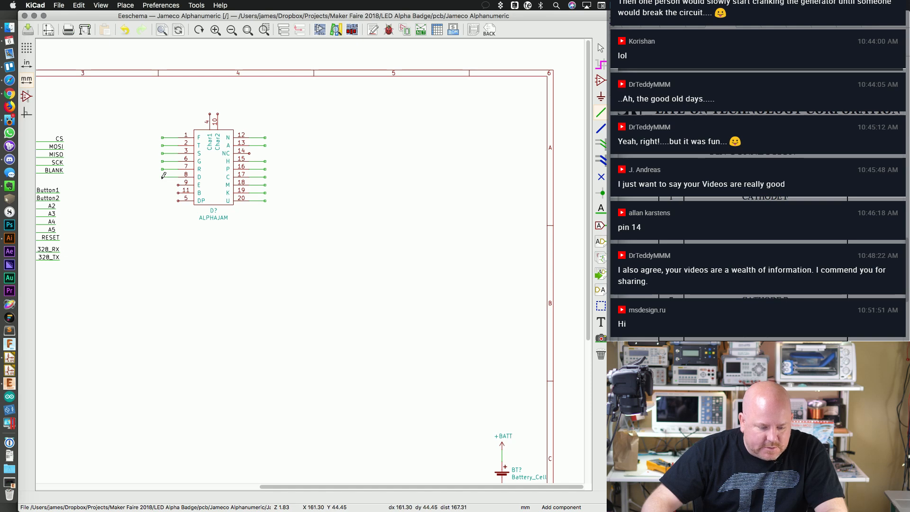
double_click(163, 178)
click(177, 185)
double_click(162, 184)
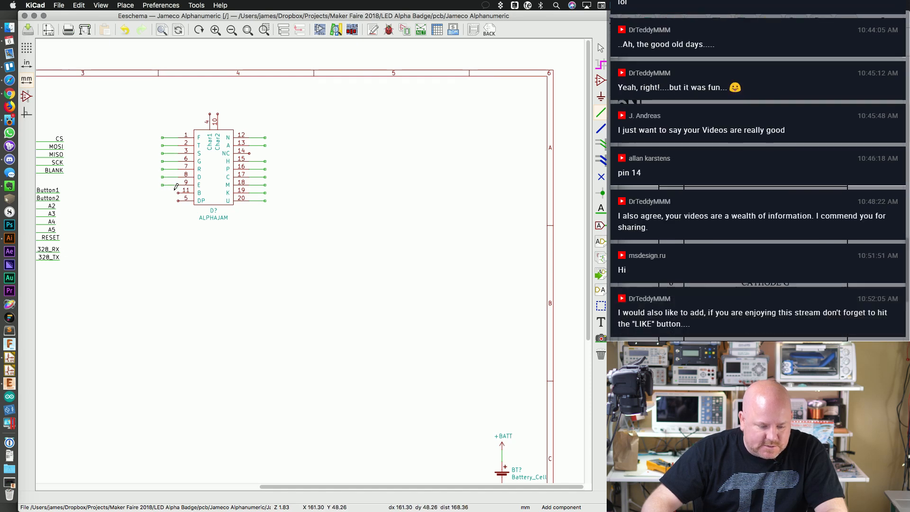
click(178, 193)
double_click(163, 193)
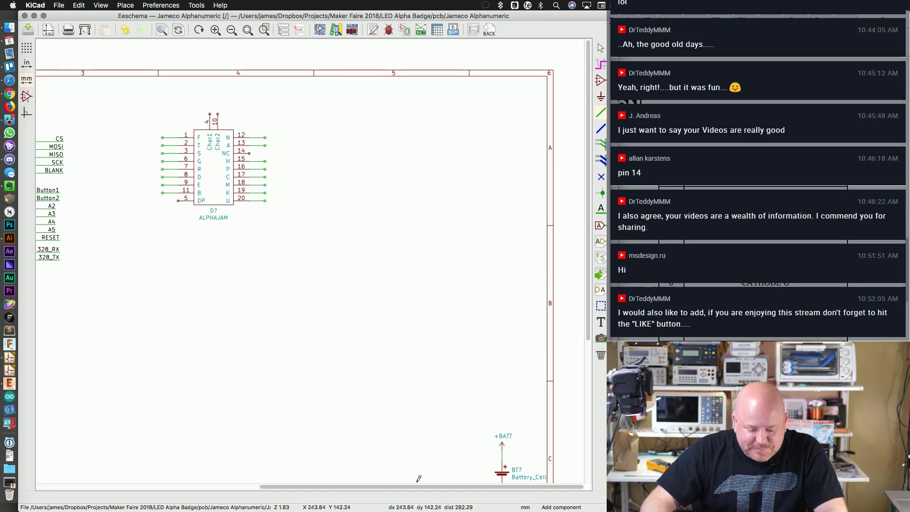
Step: Move the ALPHAJAM symbol together with its wire stubs slightly left and down on the sheet
drag(385, 490, 222, 490)
scroll(303, 250, down, 2)
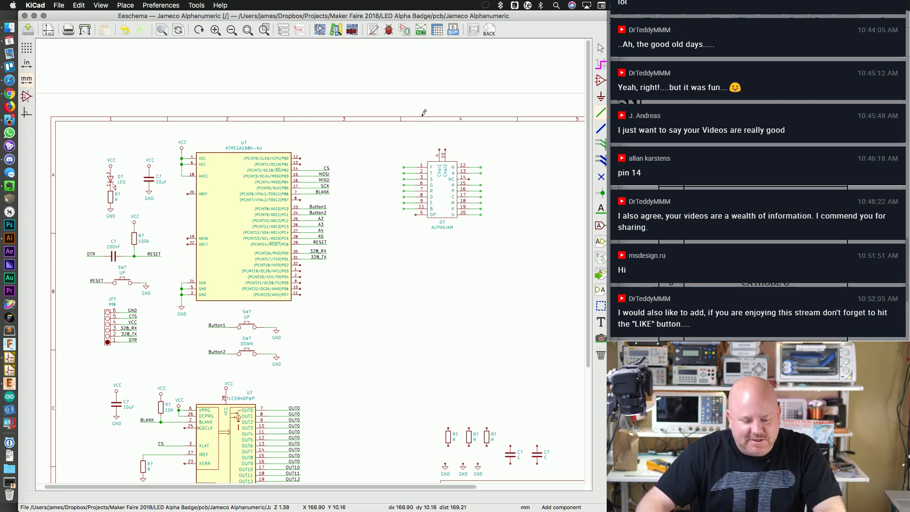
key(Escape)
drag(384, 136, 524, 243)
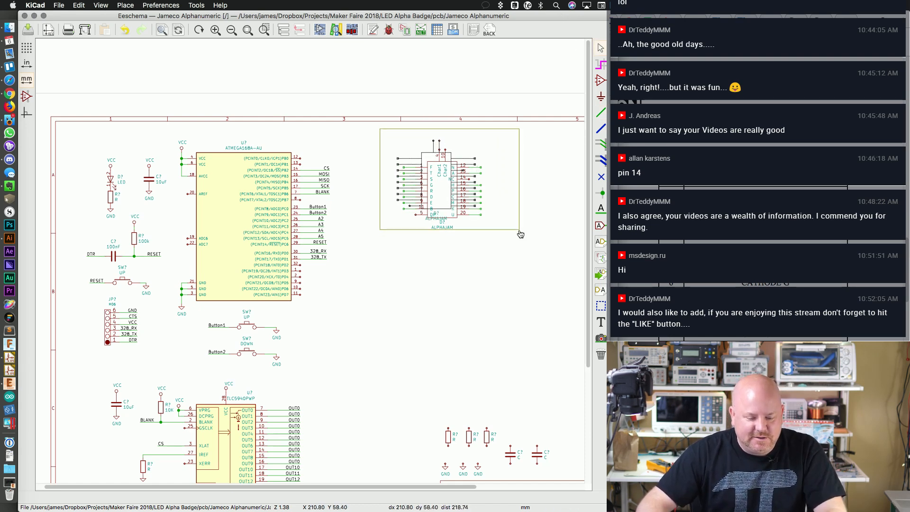
click(518, 231)
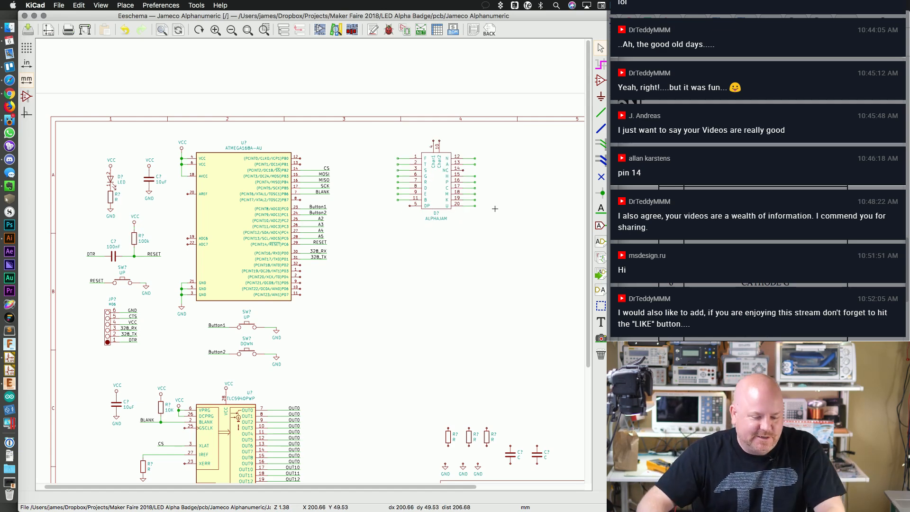
drag(391, 122, 506, 235)
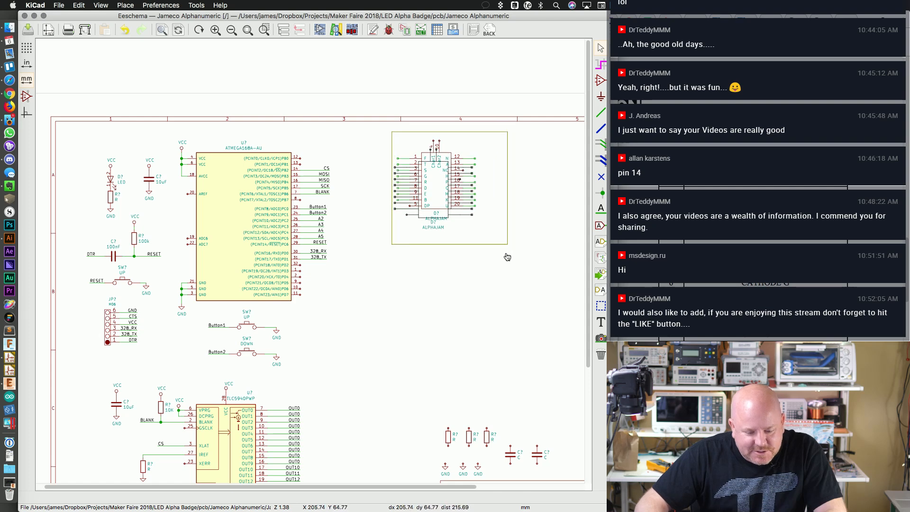
click(513, 261)
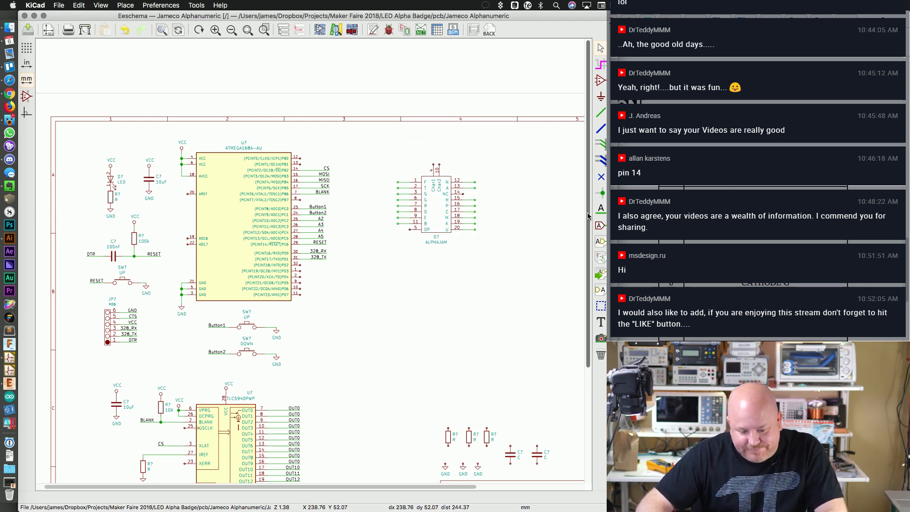
Step: Rename the net label on pin 16 of the TLC5940PWP to OUT9
drag(589, 215, 599, 324)
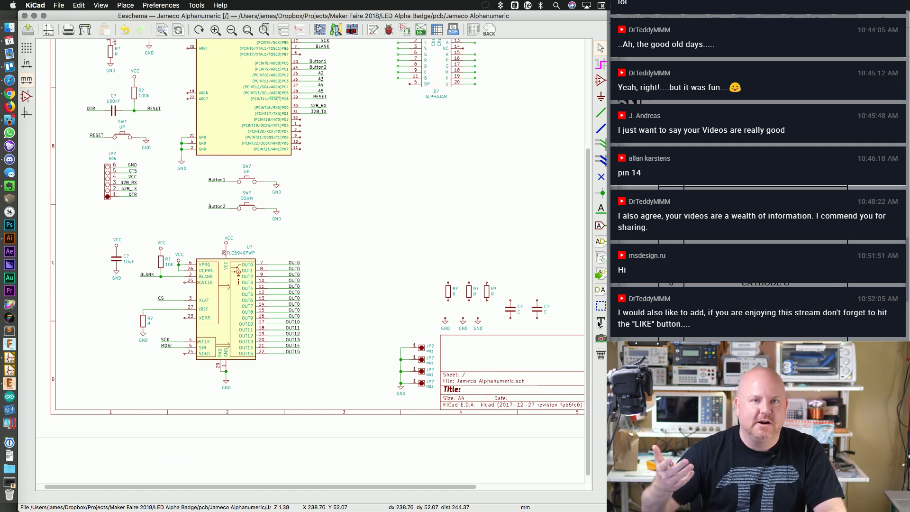
scroll(456, 167, up, 5)
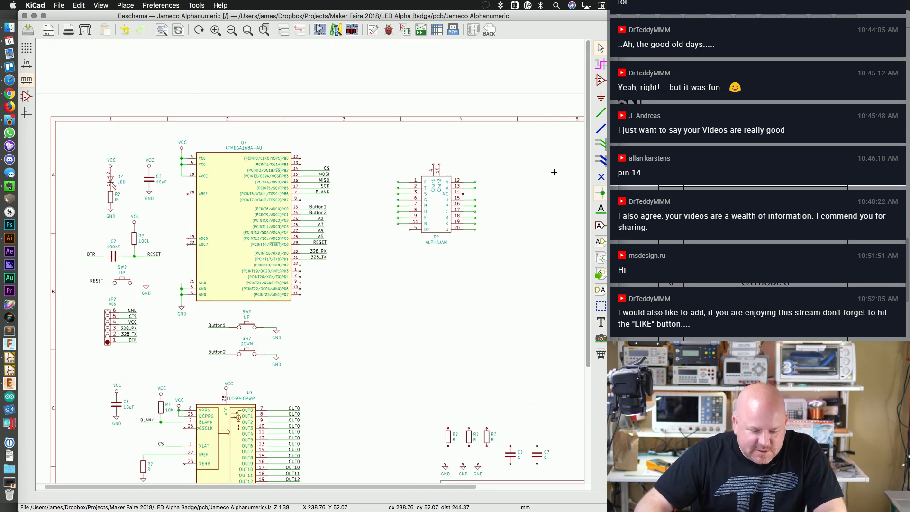
key(F1)
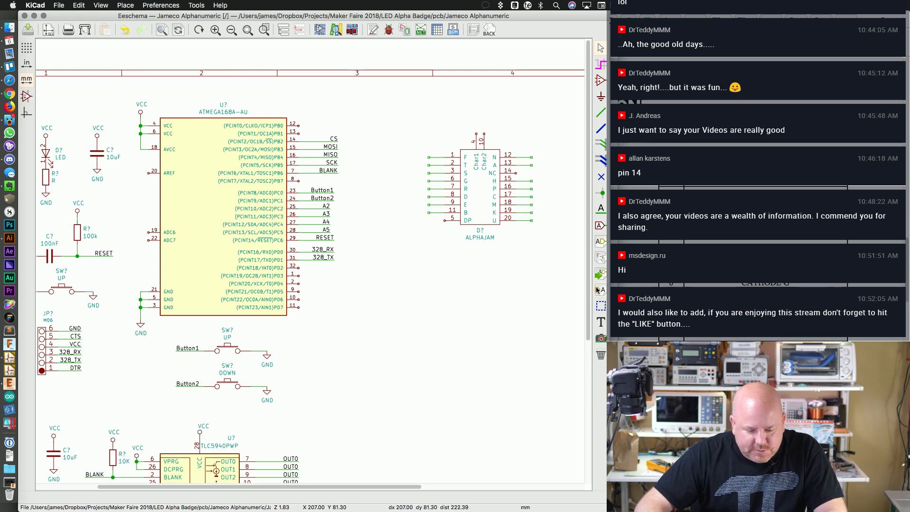
drag(586, 307, 587, 406)
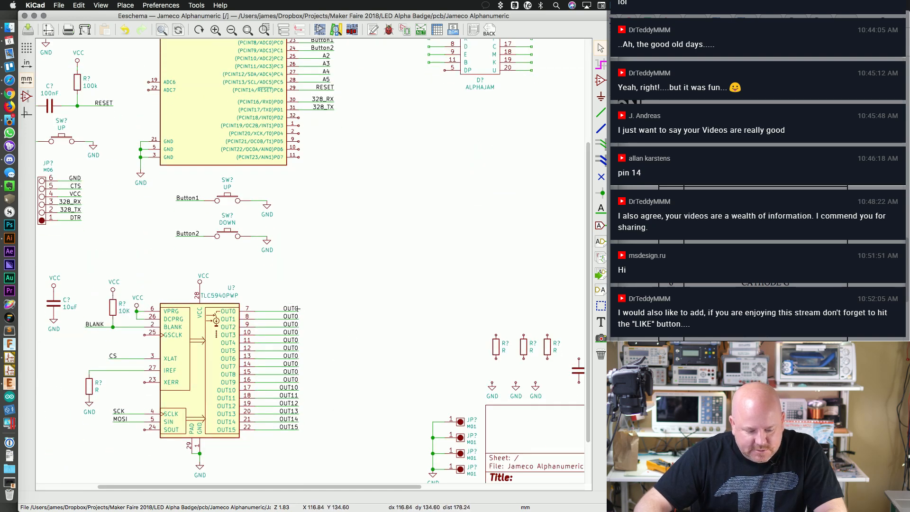
double_click(289, 379)
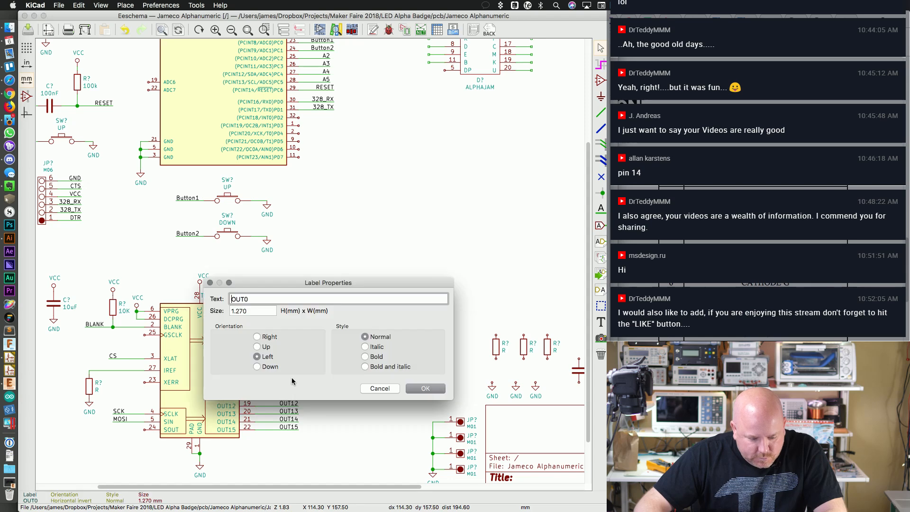
key(Return)
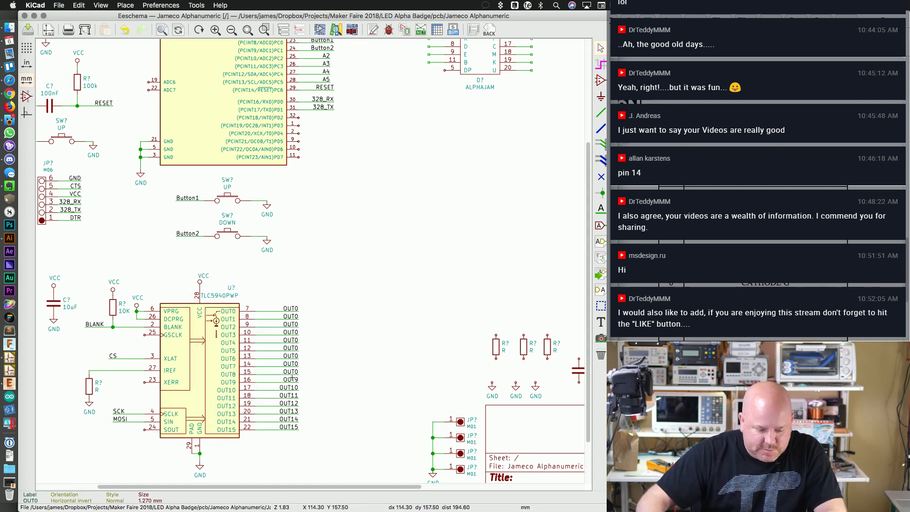
Step: Rename the net label on pin 15 of the TLC5940PWP to OUT8
click(294, 375)
click(294, 375)
click(291, 374)
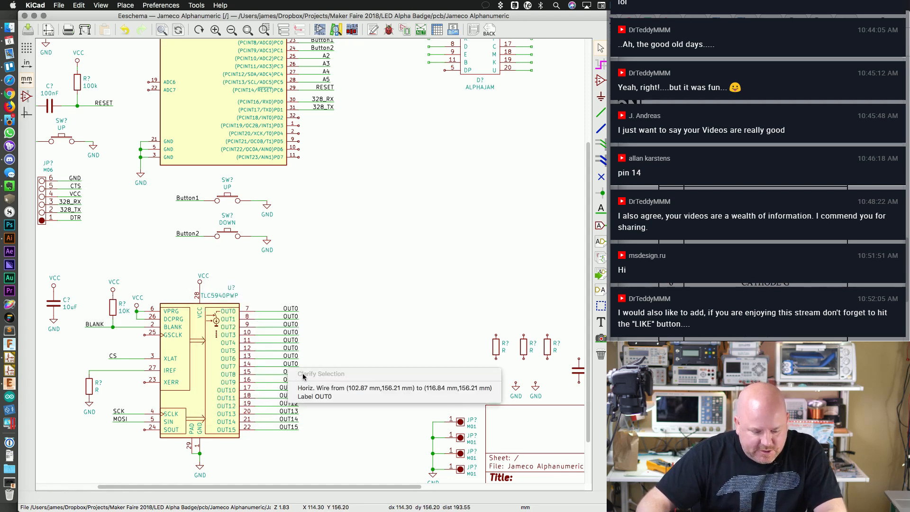
click(308, 398)
double_click(291, 377)
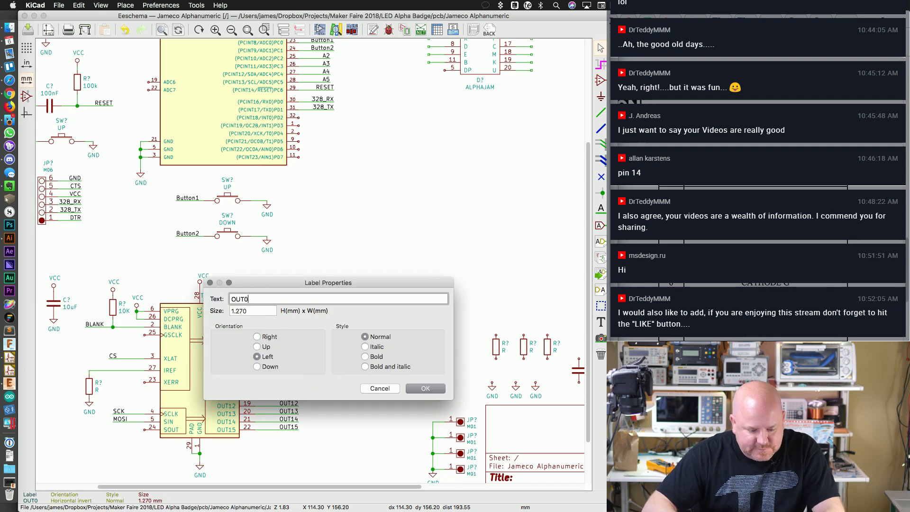
text(8)
key(Return)
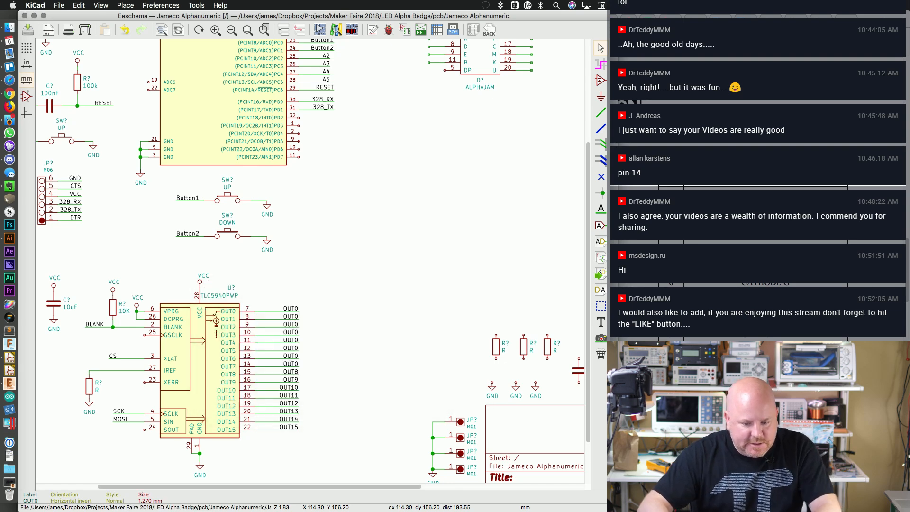
Step: Rename the net labels on TLC5940PWP pins 14 and 13 to OUT7 and OUT6
double_click(294, 366)
key(BackSpace)
text(7)
key(Return)
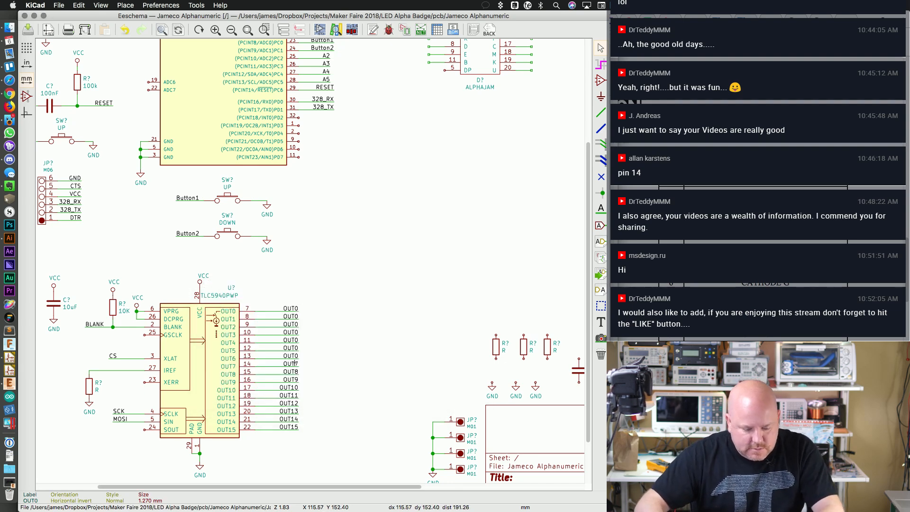
double_click(293, 355)
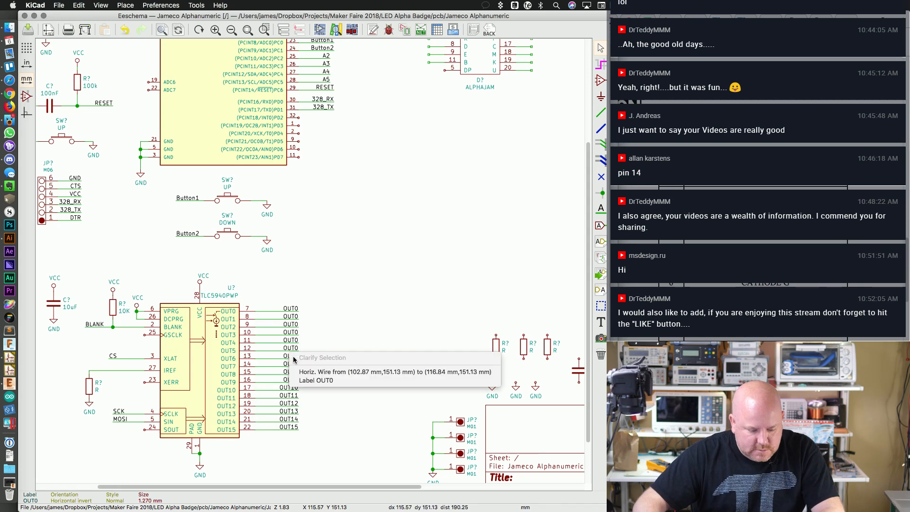
click(387, 382)
key(BackSpace)
text(6)
key(Return)
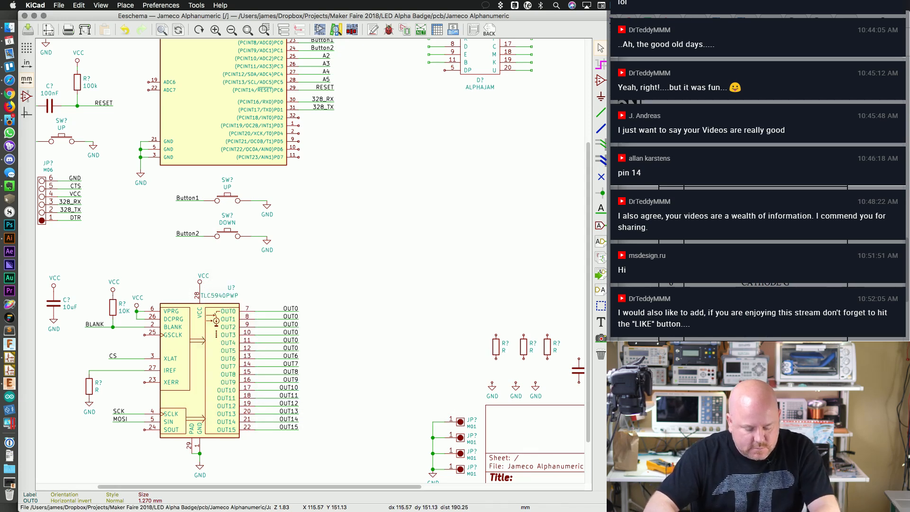
Step: Rename the net labels on TLC5940PWP pins 12 and 11 to OUT5 and OUT4
double_click(292, 346)
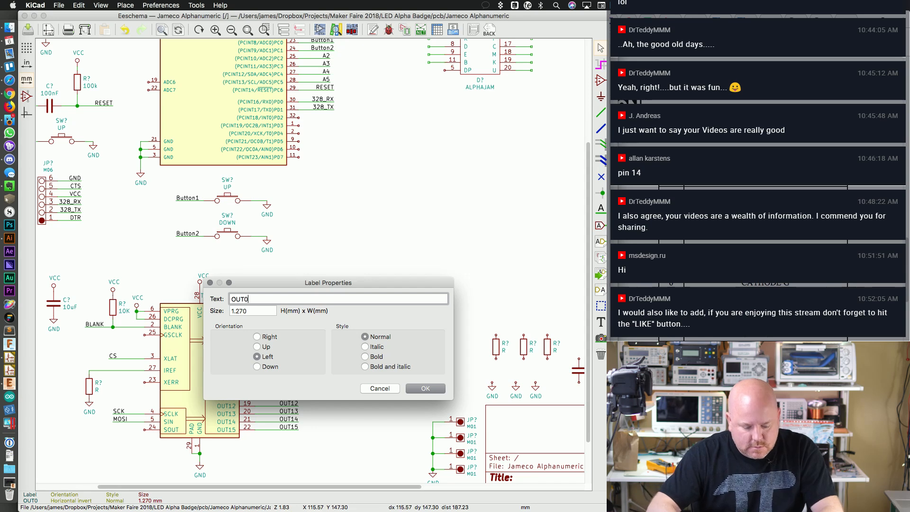
key(BackSpace)
text(5)
key(Return)
double_click(297, 340)
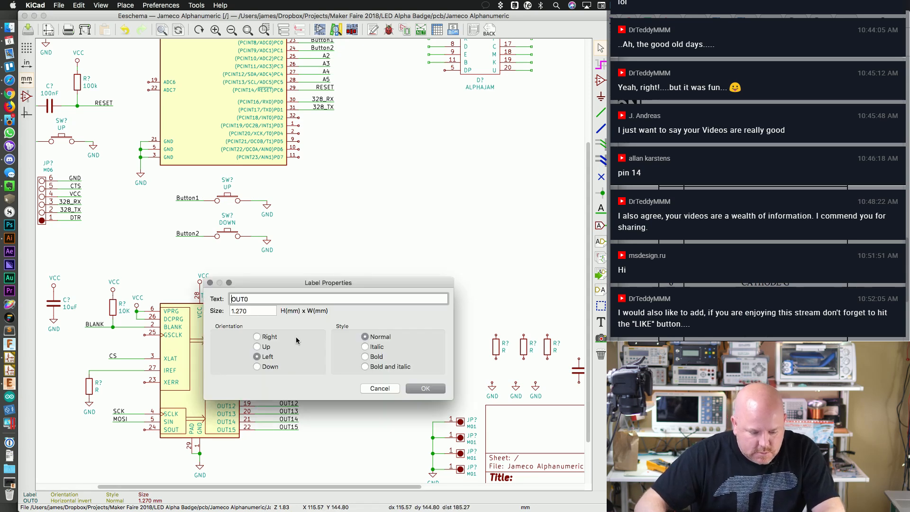
text(4)
key(Return)
Step: Rename the net labels on TLC5940PWP pins 10 and 9 to OUT3 and OUT2
double_click(294, 332)
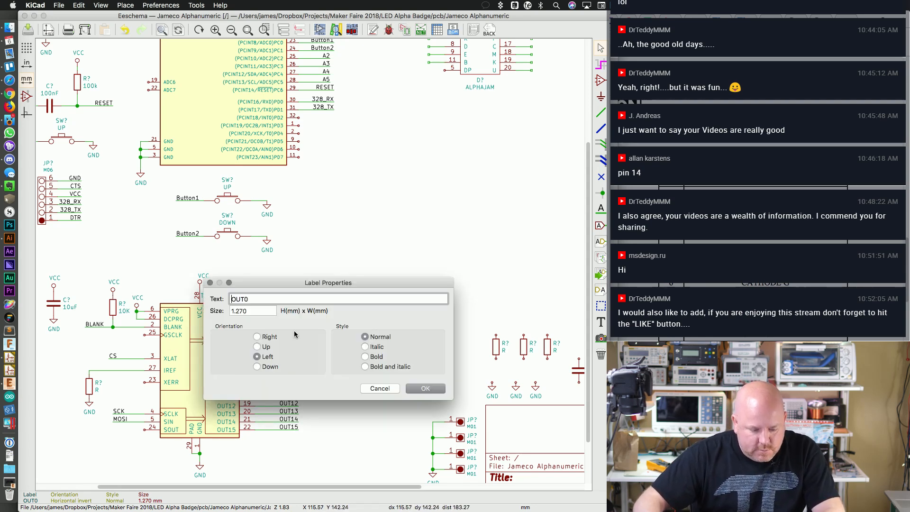
text(3)
key(Return)
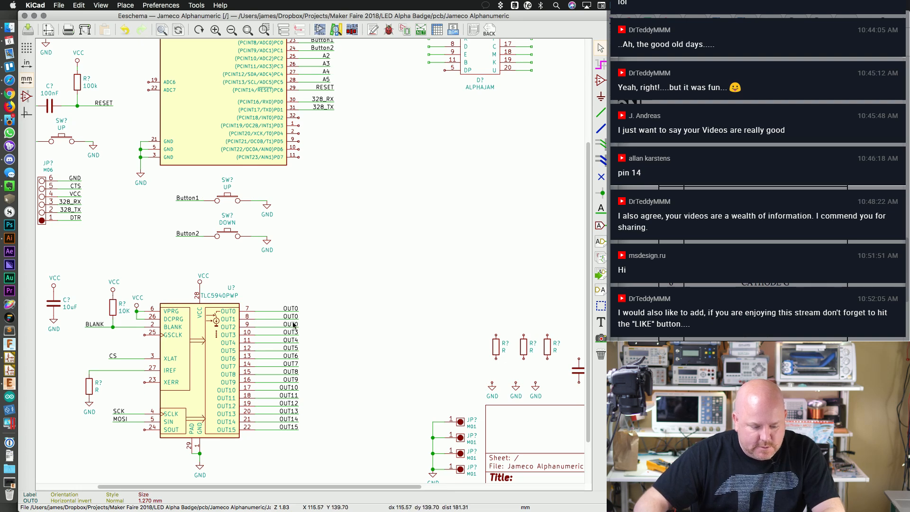
double_click(294, 325)
key(BackSpace)
text(2)
key(Return)
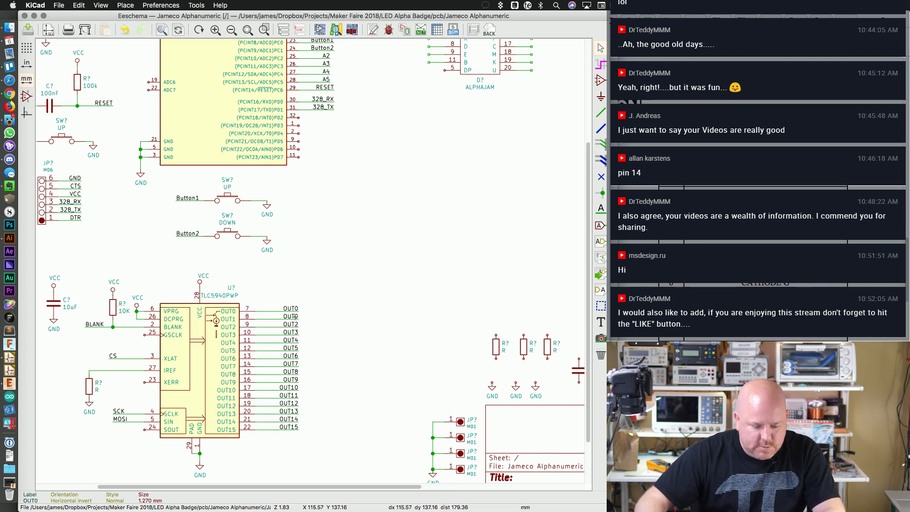
Step: Rename the net label on pin 8 of the TLC5940PWP to OUT1
double_click(295, 316)
text(1)
key(Return)
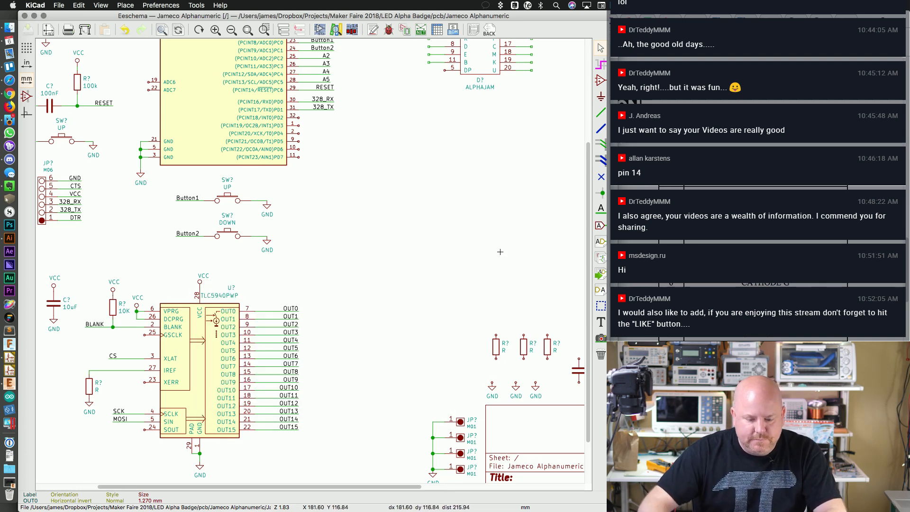
Step: Copy the OUT0 net label onto the wire stubs of ALPHAJAM pins 1, 2, 3 and 6
drag(588, 231, 598, 166)
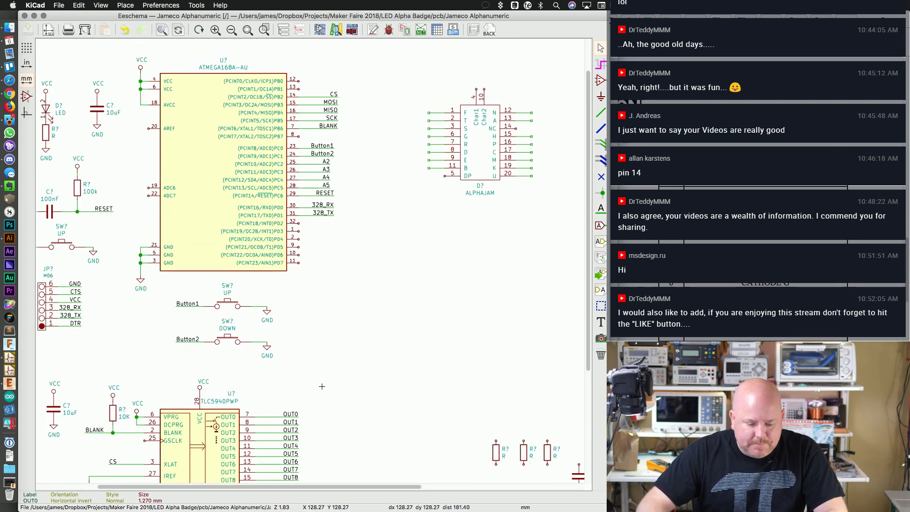
key(c)
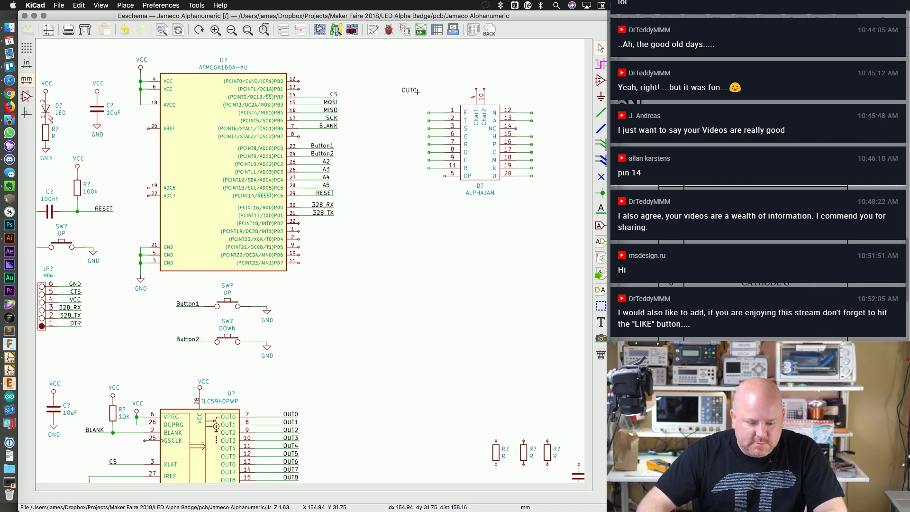
click(429, 112)
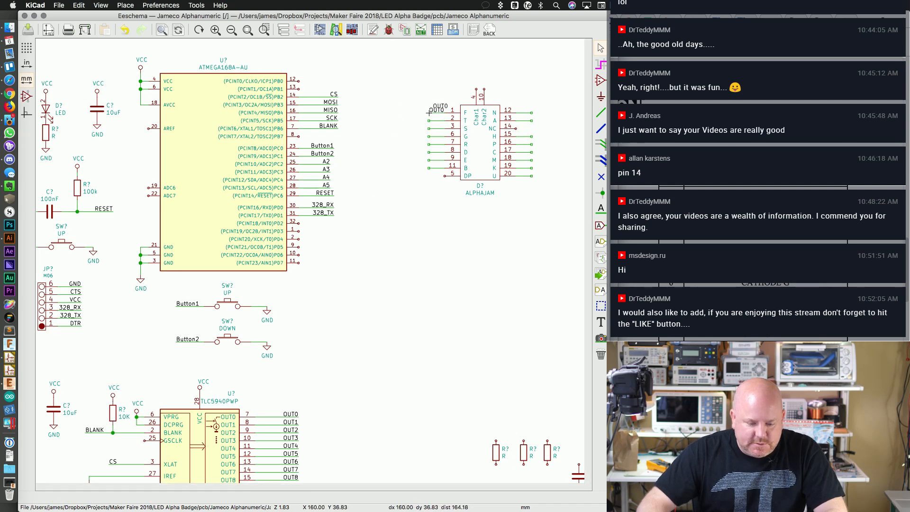
key(c)
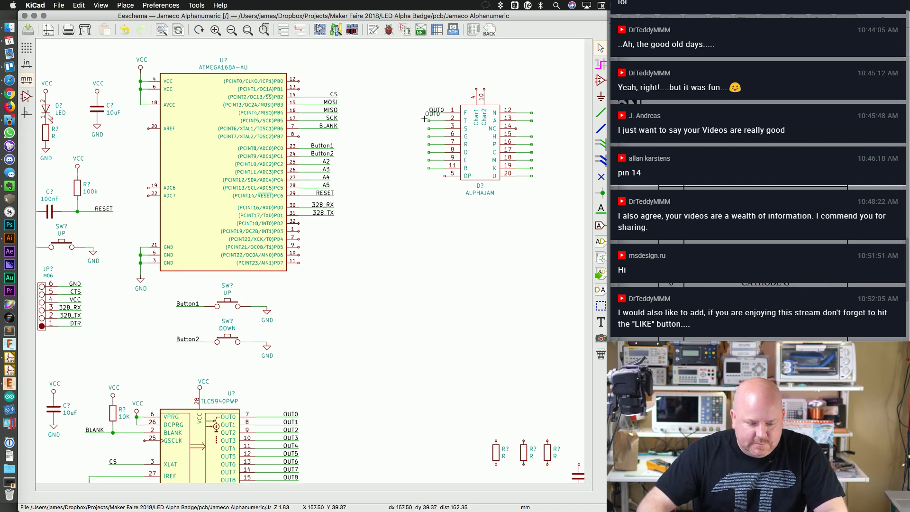
click(430, 120)
key(c)
click(431, 127)
key(c)
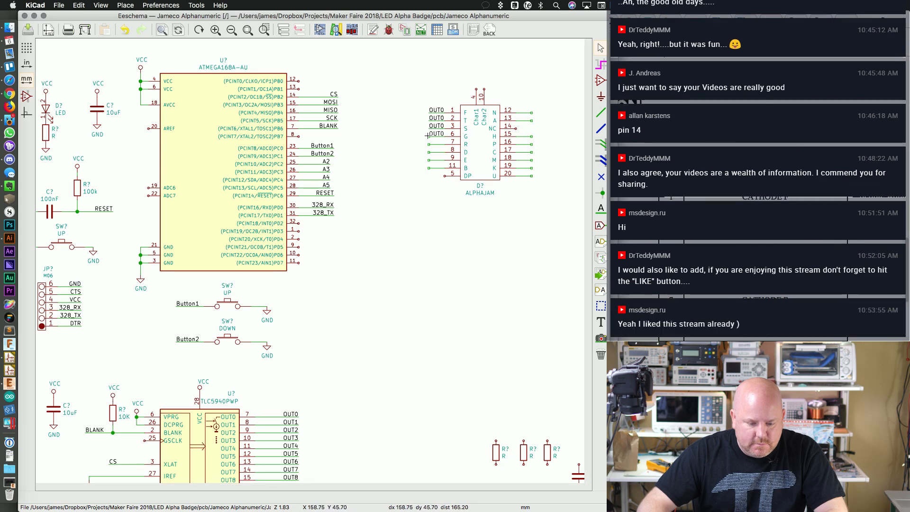
click(429, 136)
Step: Place further OUT0 label copies on the wire stubs of ALPHAJAM pins 7, 8, 9 and 11
click(427, 144)
key(c)
click(429, 152)
key(c)
click(430, 160)
key(c)
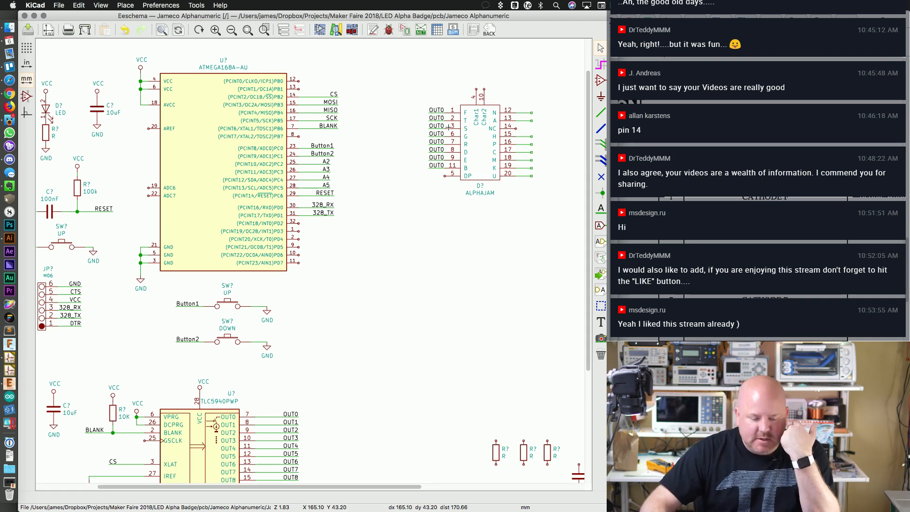
Step: Copy an OUT0 label, rotate it 180 degrees, and place it on the wire stubs of ALPHAJAM pins 12 and 13
scroll(436, 486, right, 3)
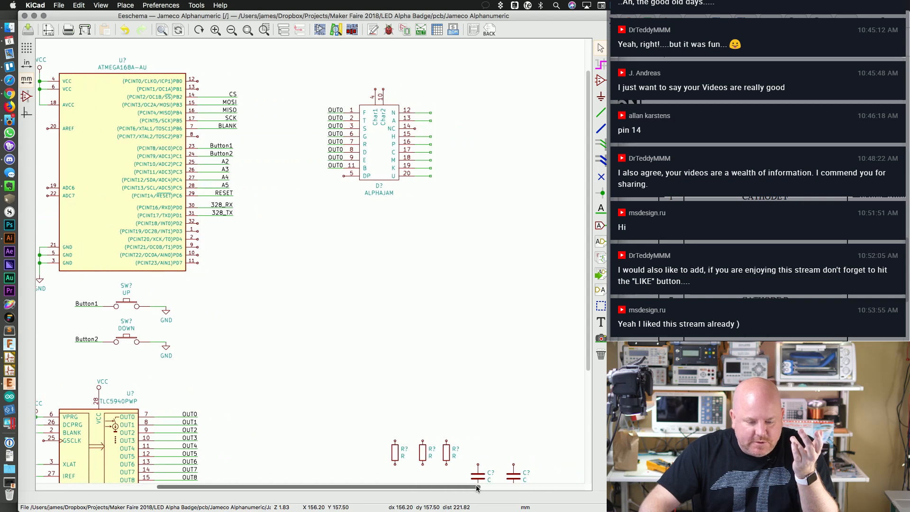
scroll(419, 167, up, 2)
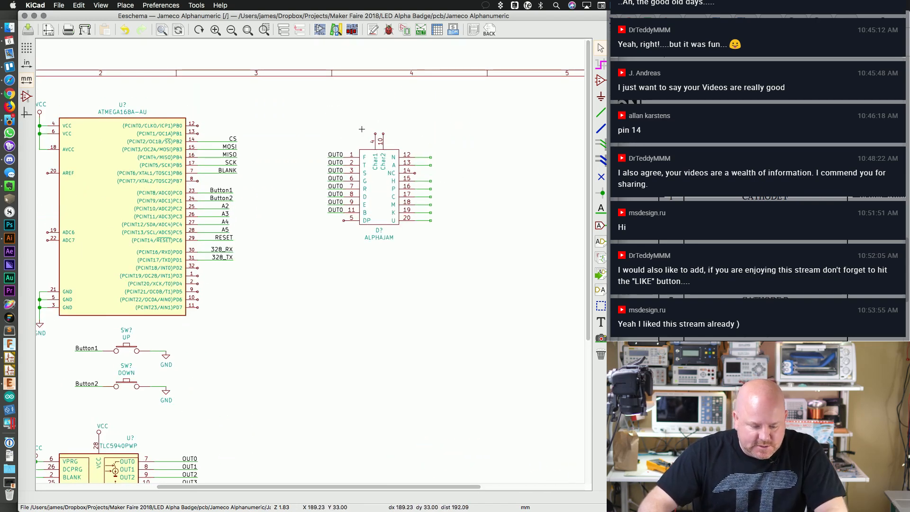
key(c)
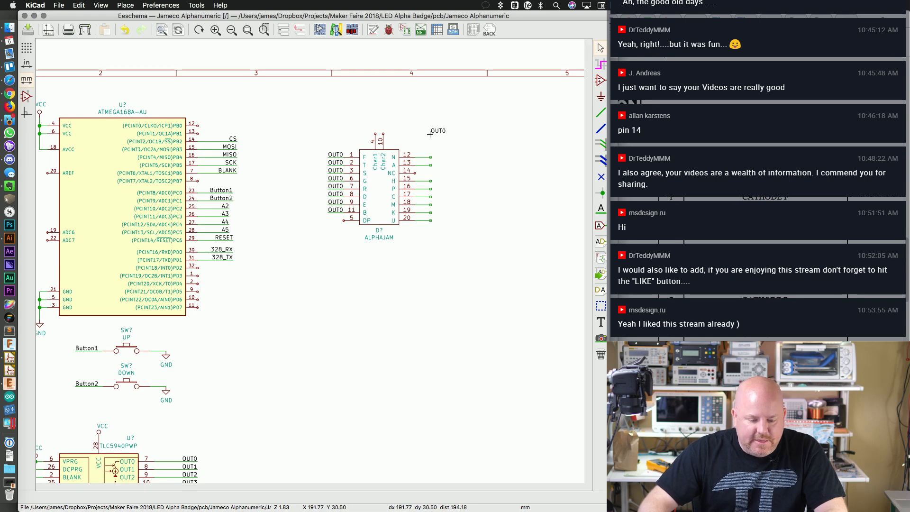
key(r)
key(r)
click(431, 158)
key(Insert)
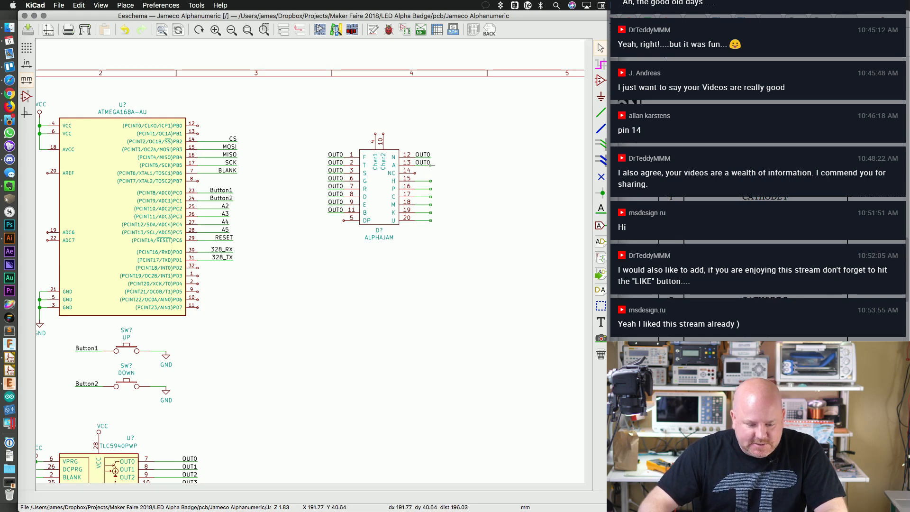
click(429, 165)
Step: Place copies of the rotated OUT0 label on the wire stubs of ALPHAJAM pins 15, 16 and 17
key(c)
click(430, 180)
key(c)
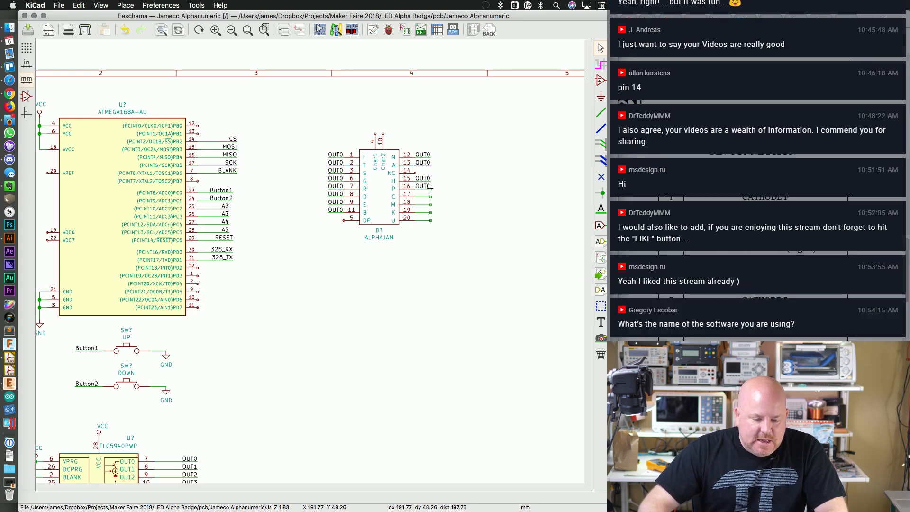
click(430, 188)
key(c)
click(430, 196)
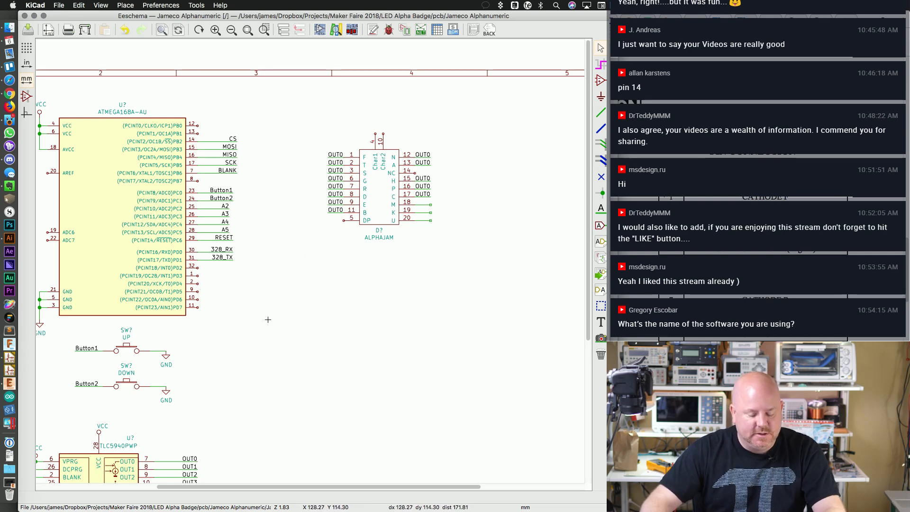
Step: Place copies of the rotated OUT0 label on the wire stubs of ALPHAJAM pins 18, 19 and 20
key(c)
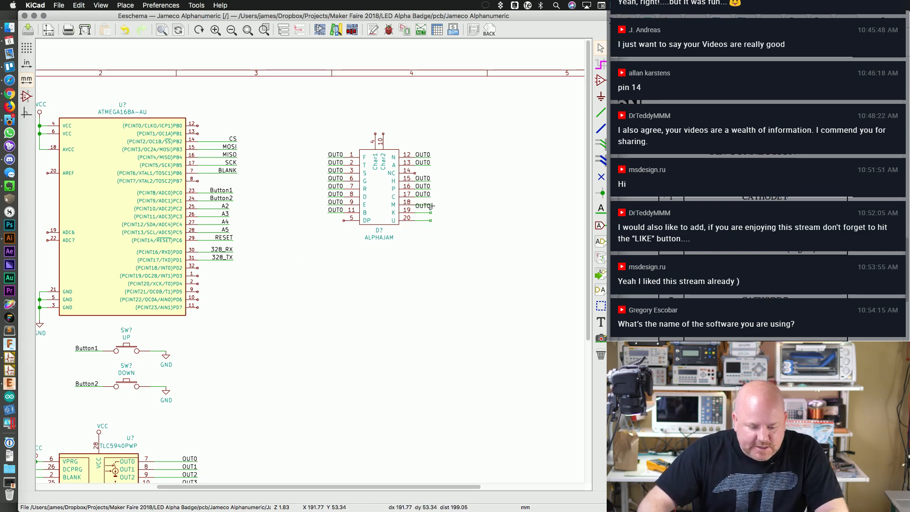
click(429, 205)
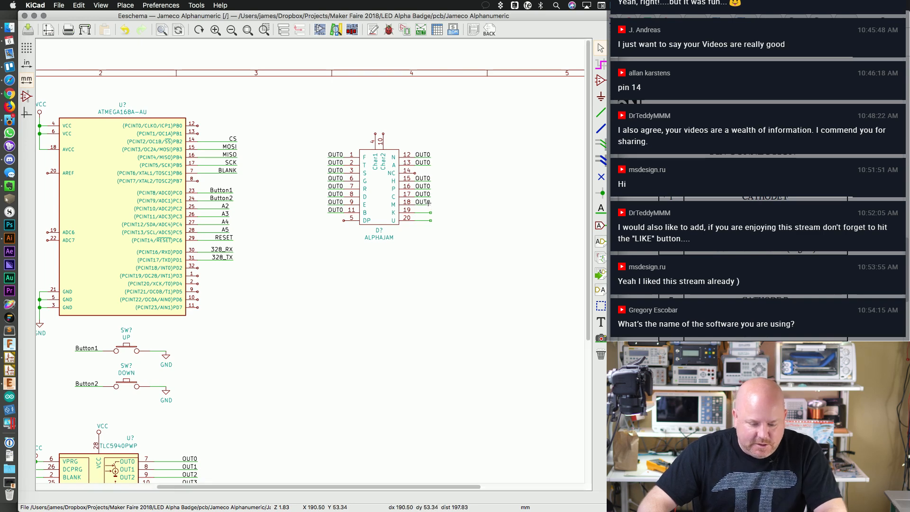
key(c)
click(430, 214)
key(c)
click(430, 222)
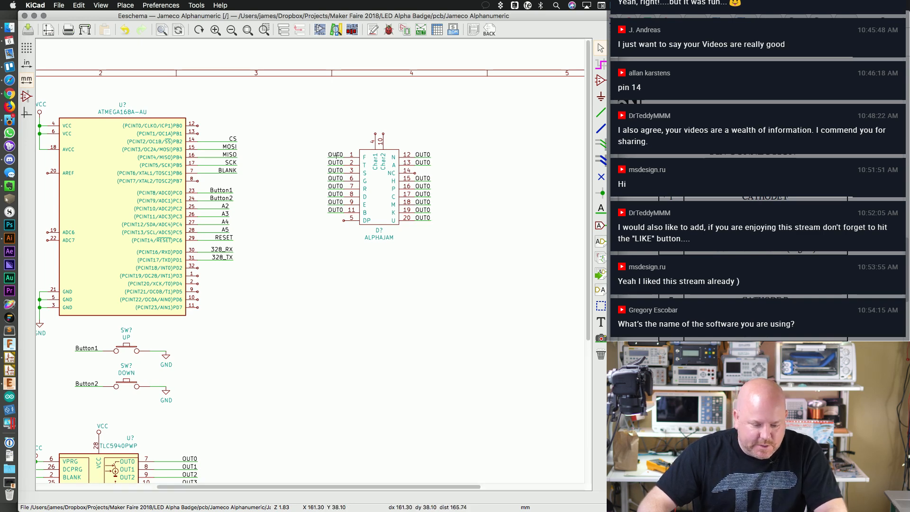
Step: Rename the net labels on ALPHAJAM pins 2 and 3 to OUT1 and OUT2
key(e)
key(BackSpace)
text(1)
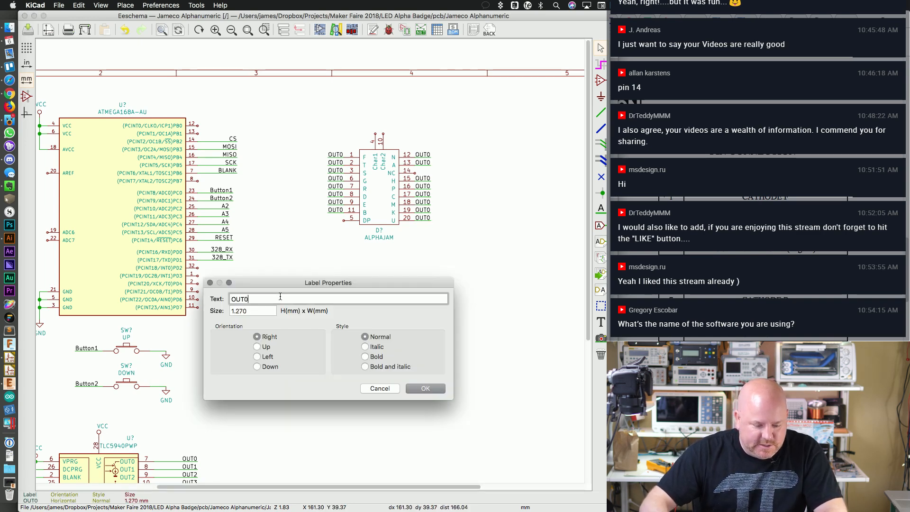
key(Return)
key(e)
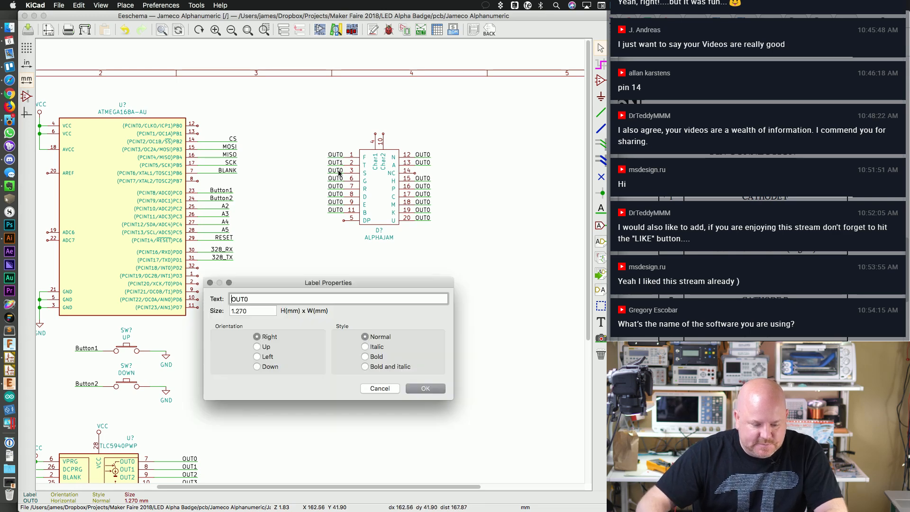
key(Return)
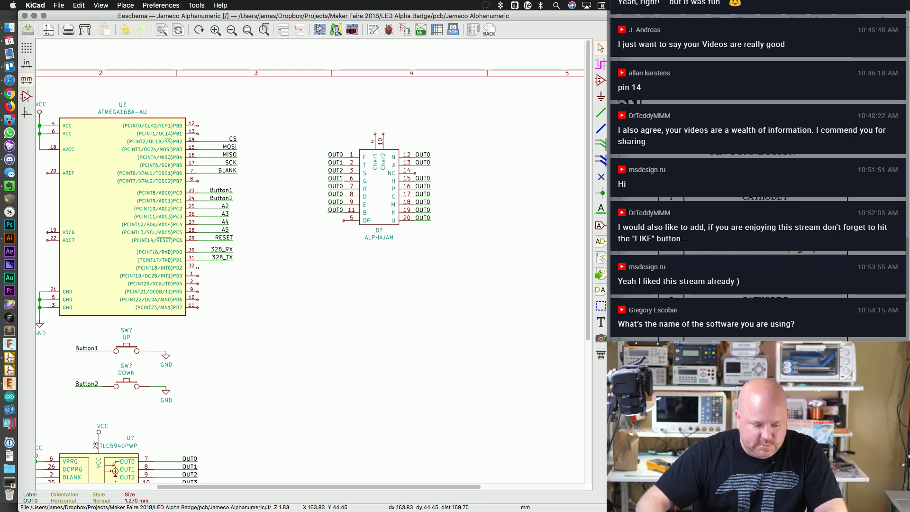
Step: Rename the net labels on ALPHAJAM pins 6 and 7 to OUT3 and OUT4
key(e)
key(Escape)
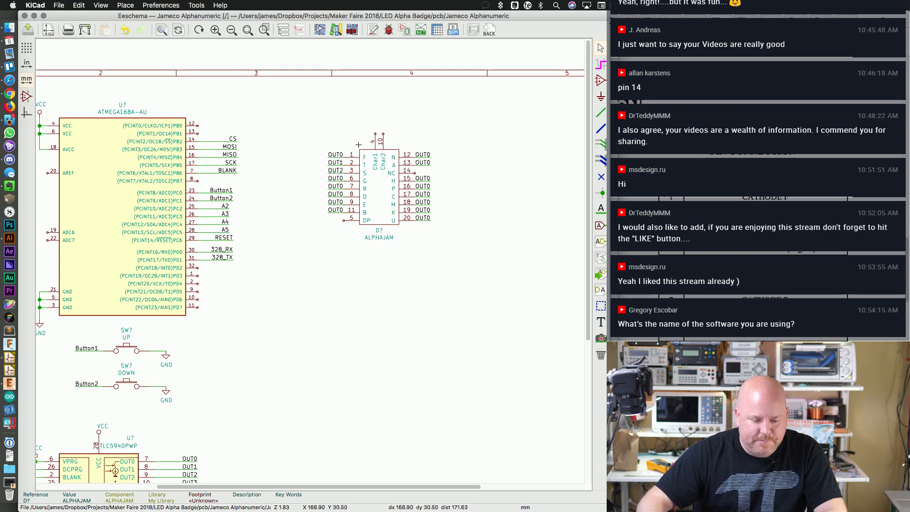
scroll(488, 170, up, 2)
scroll(489, 169, up, 2)
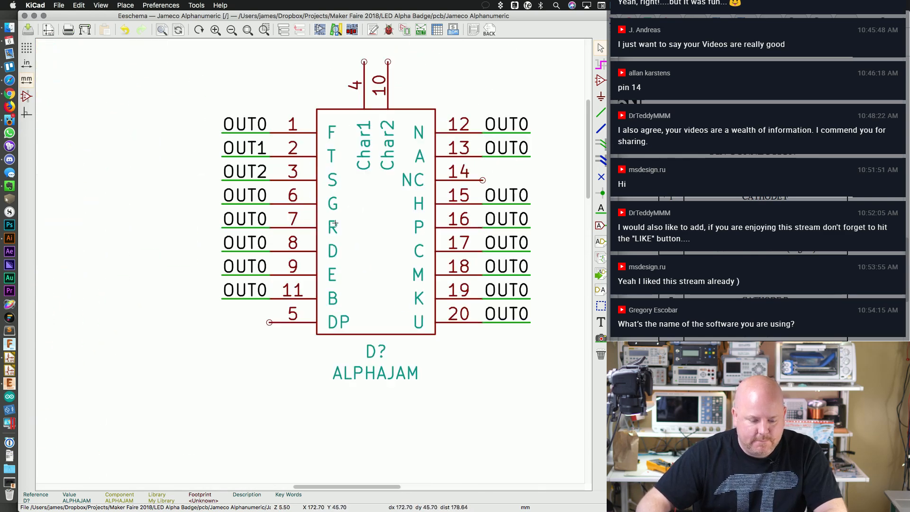
key(e)
key(BackSpace)
text(3)
key(Return)
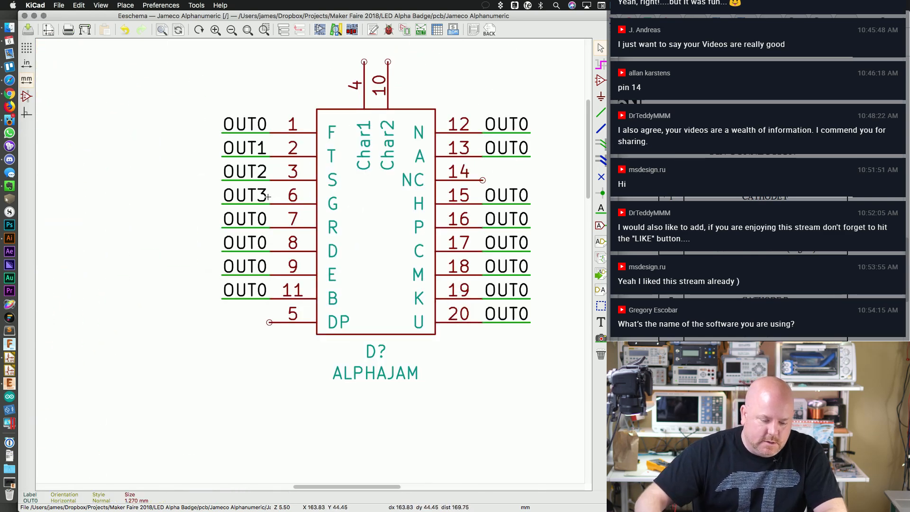
key(e)
key(BackSpace)
text(4)
key(Return)
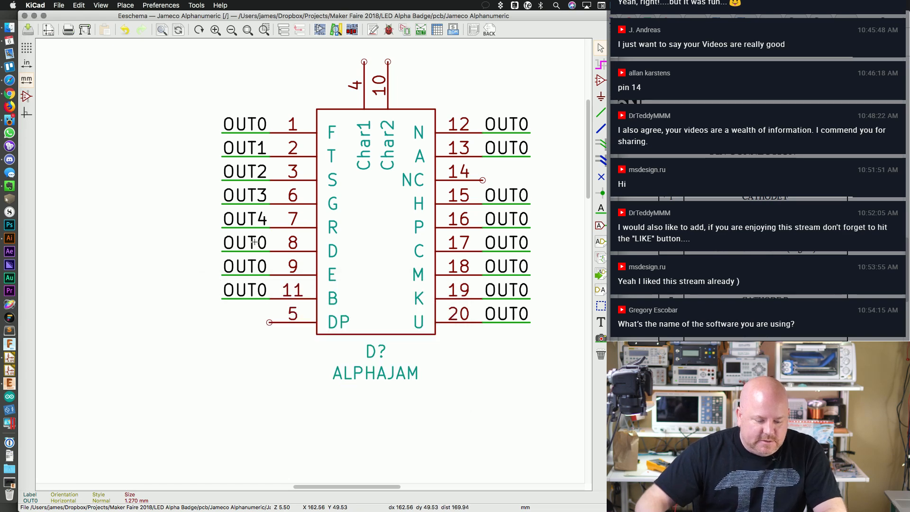
Step: Rename the net labels on ALPHAJAM pins 8 and 9 to OUT5 and OUT6
key(e)
key(BackSpace)
key(Return)
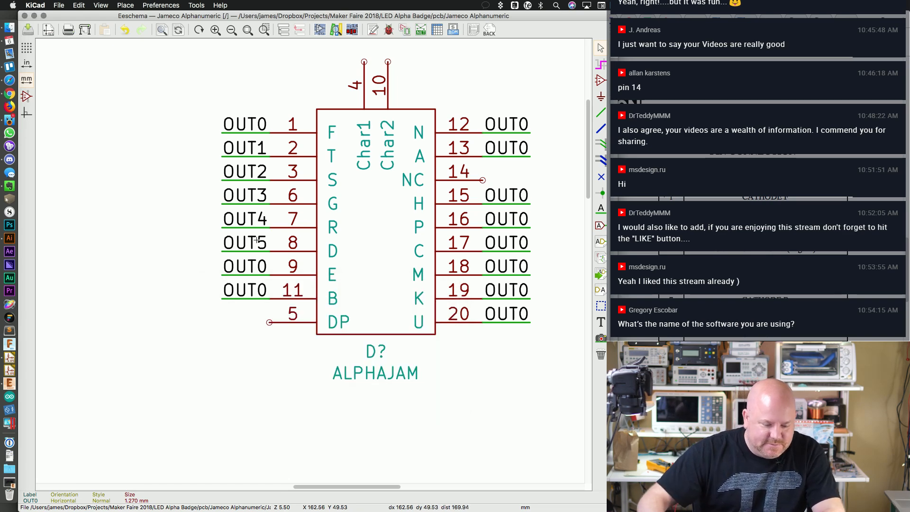
key(e)
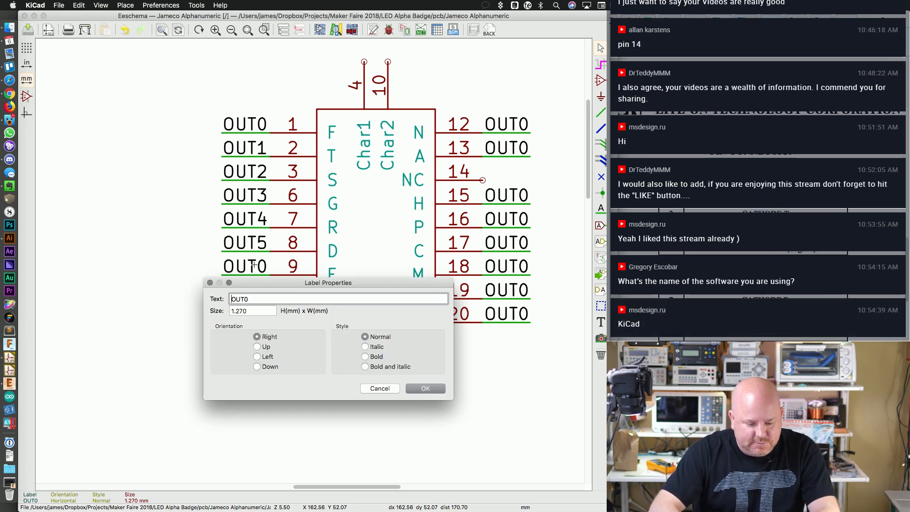
key(BackSpace)
text(6)
key(Return)
Step: Rename the net label on pin 11 of the ALPHAJAM symbol to OUT7
key(e)
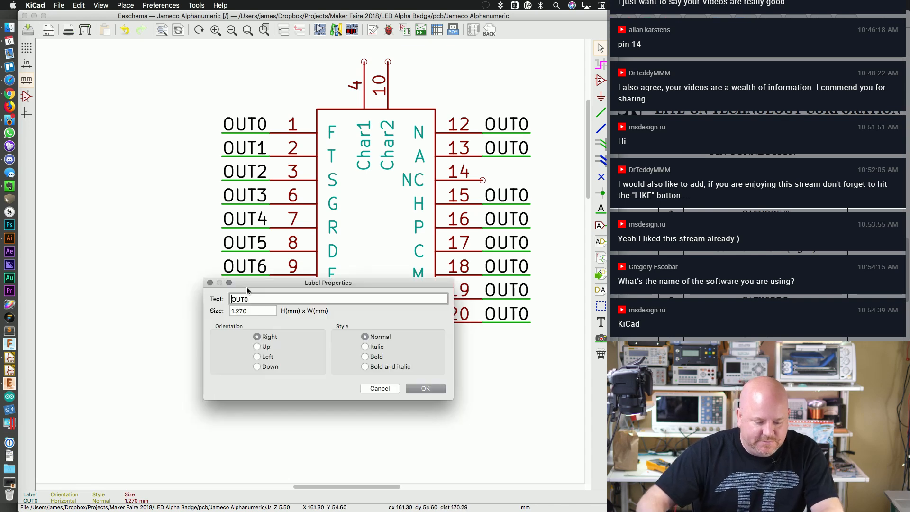
key(BackSpace)
text(7)
key(Return)
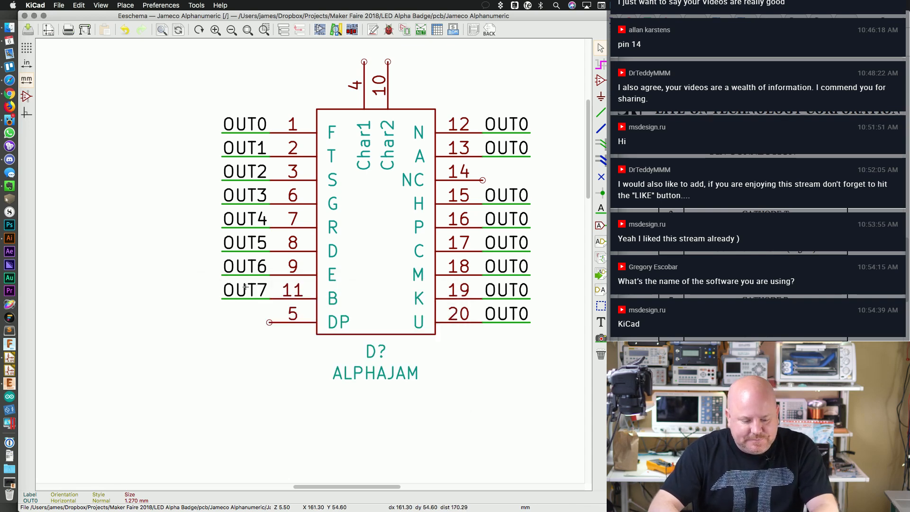
Step: Rename the net label on pin 20 of the ALPHAJAM symbol to OUT9
key(e)
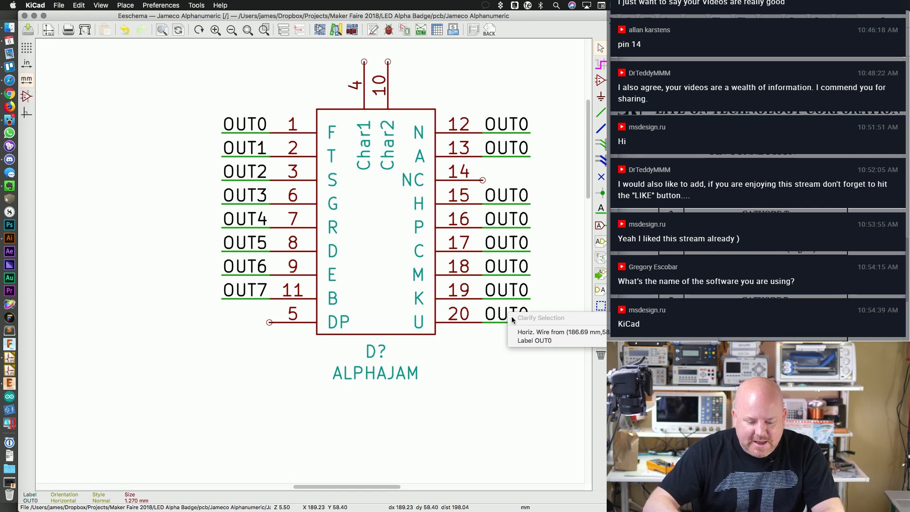
key(Escape)
key(e)
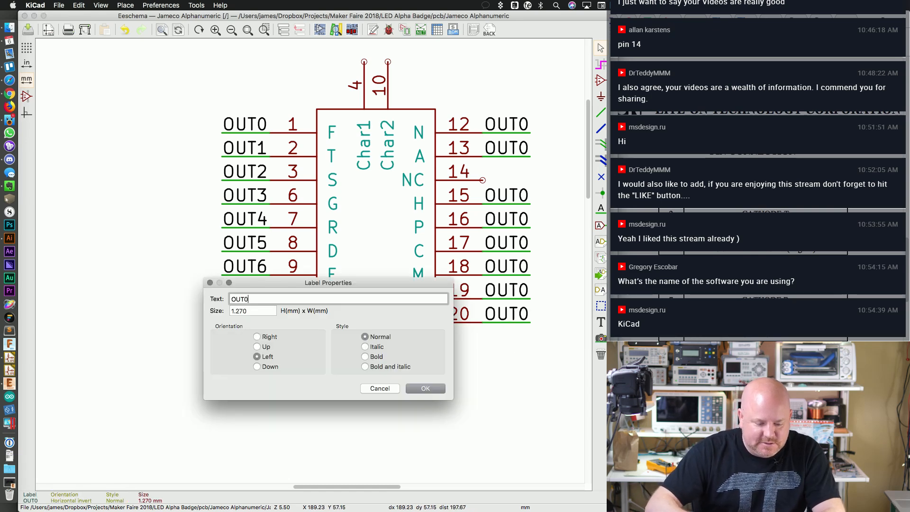
text(9)
key(Return)
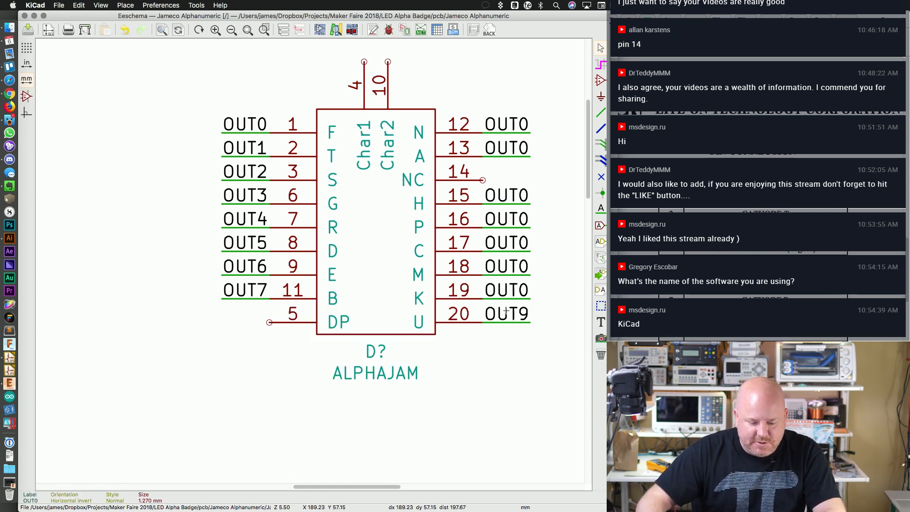
Step: Correct the net label on pin 20 of the ALPHAJAM symbol to OUT8
key(e)
key(BackSpace)
text(8)
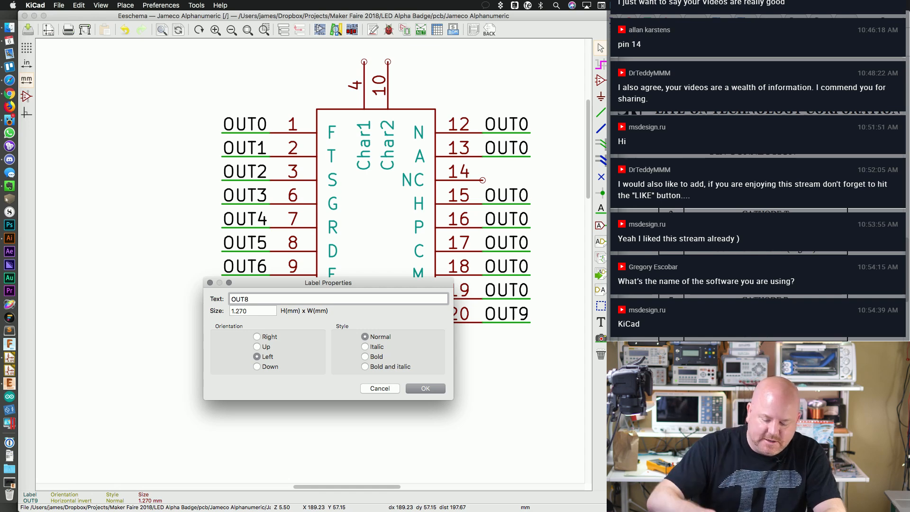
key(Return)
Step: Rename the net labels on ALPHAJAM pins 19 and 18 to OUT9 and OUT10
key(e)
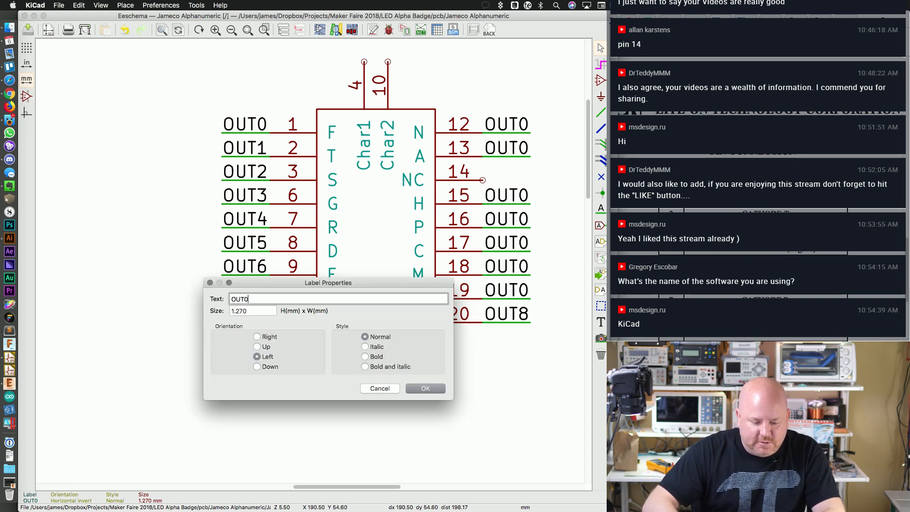
key(BackSpace)
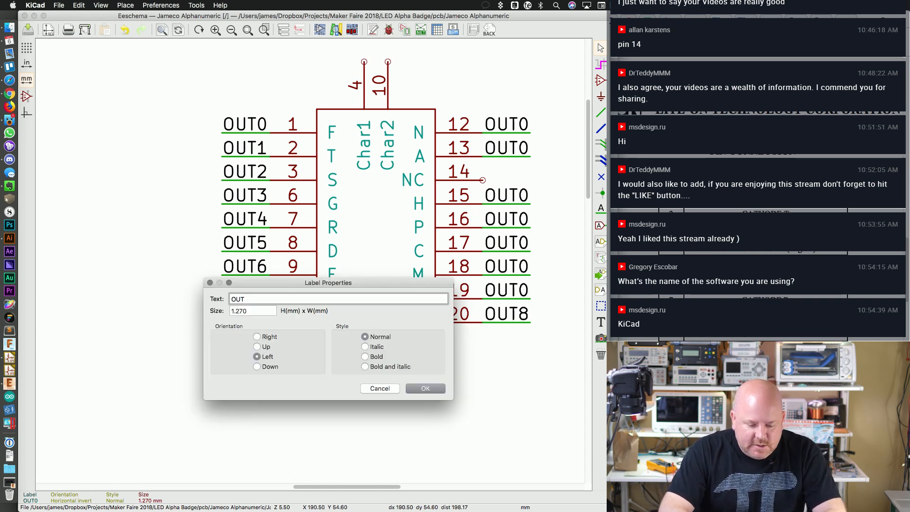
text(9)
key(Return)
key(e)
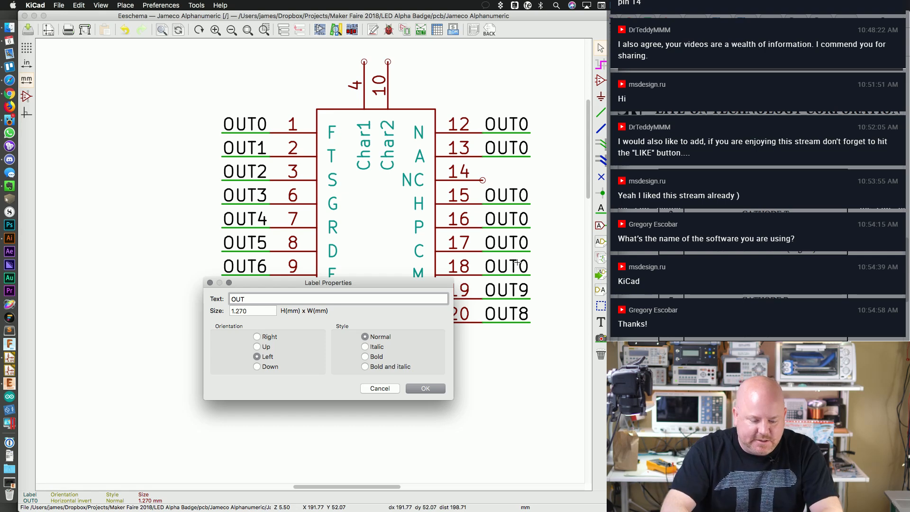
text(10)
key(Return)
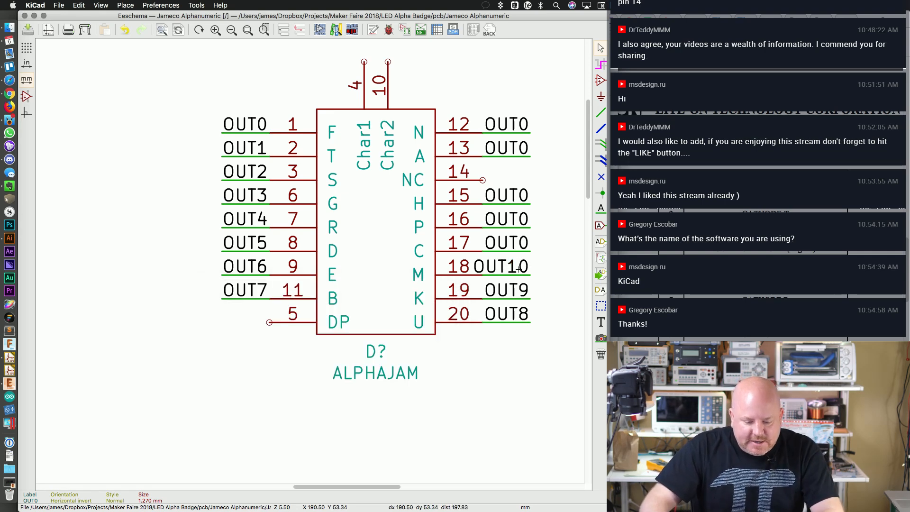
Step: Move the net labels on ALPHAJAM pins 18, 17, 16, 15, 13 and 12 one grid step outward from the symbol
click(530, 274)
key(m)
click(542, 274)
key(m)
click(542, 251)
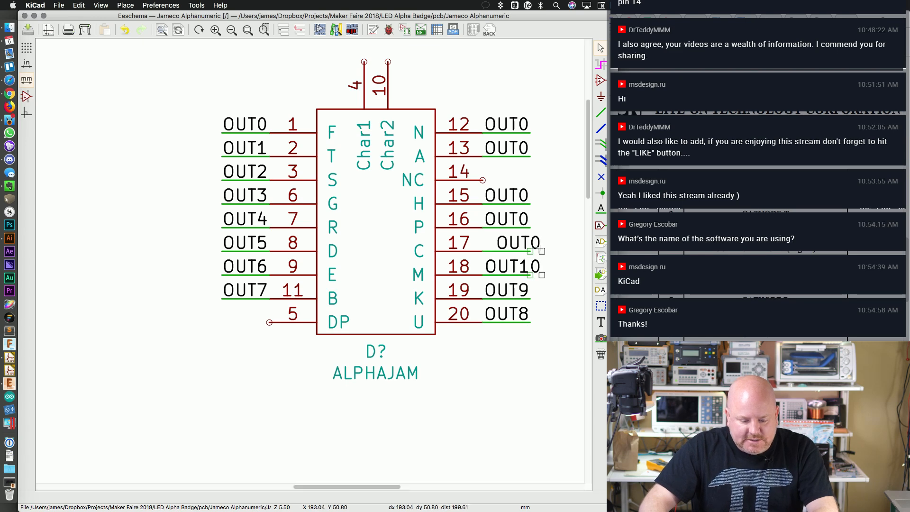
key(m)
click(542, 227)
key(m)
click(542, 204)
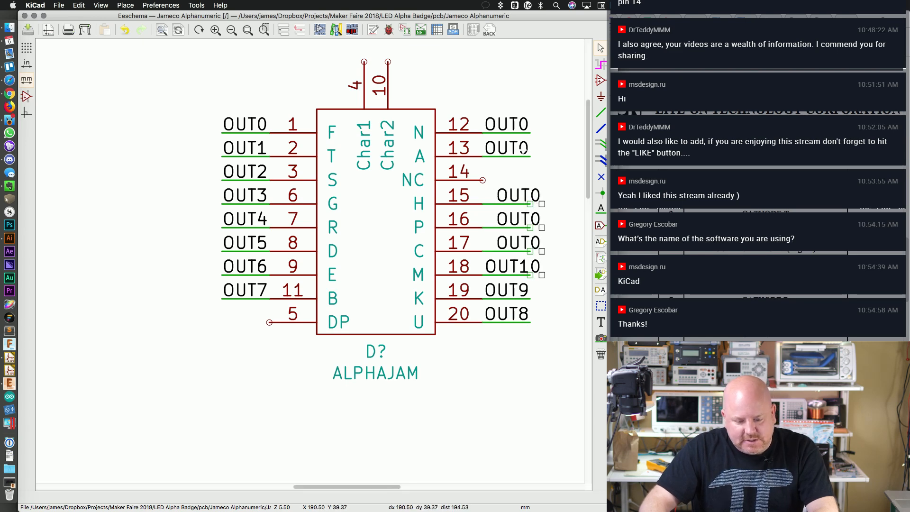
key(m)
click(542, 156)
key(m)
click(542, 133)
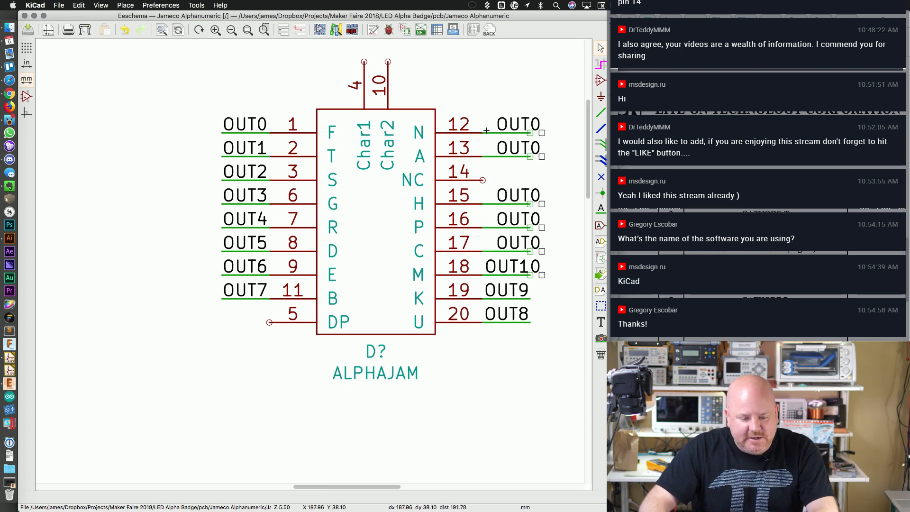
Step: Extend the wires on ALPHAJAM pins 12, 13, 15, 16, 17 and 18 to the connection points of their shifted net labels
click(538, 132)
key(w)
click(541, 157)
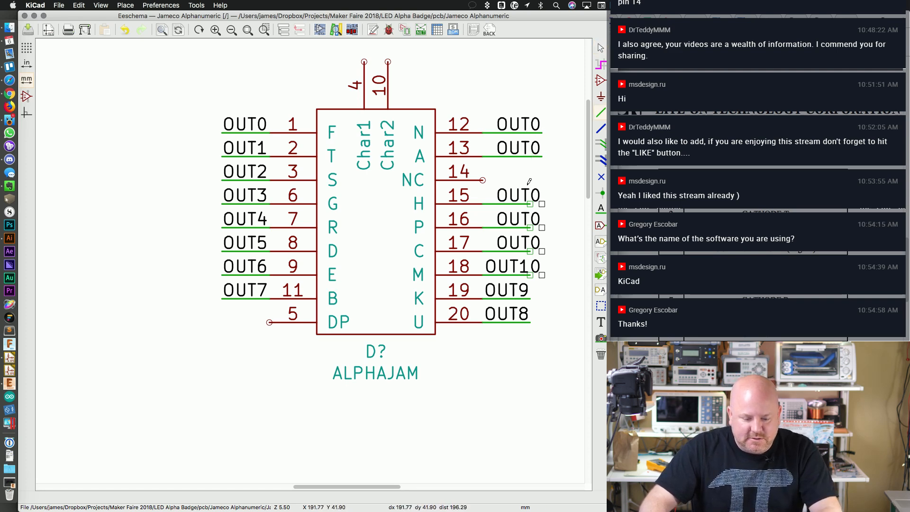
key(w)
click(543, 206)
key(w)
click(542, 228)
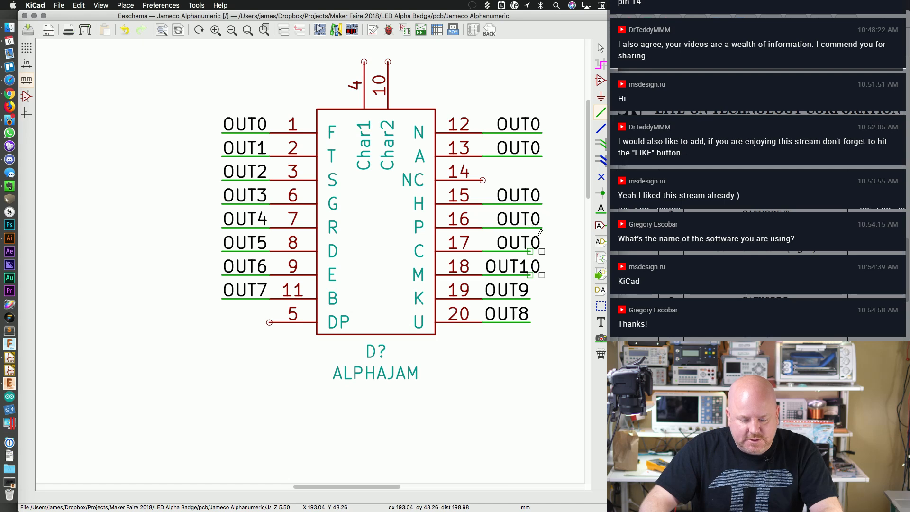
key(w)
click(541, 252)
key(w)
click(542, 275)
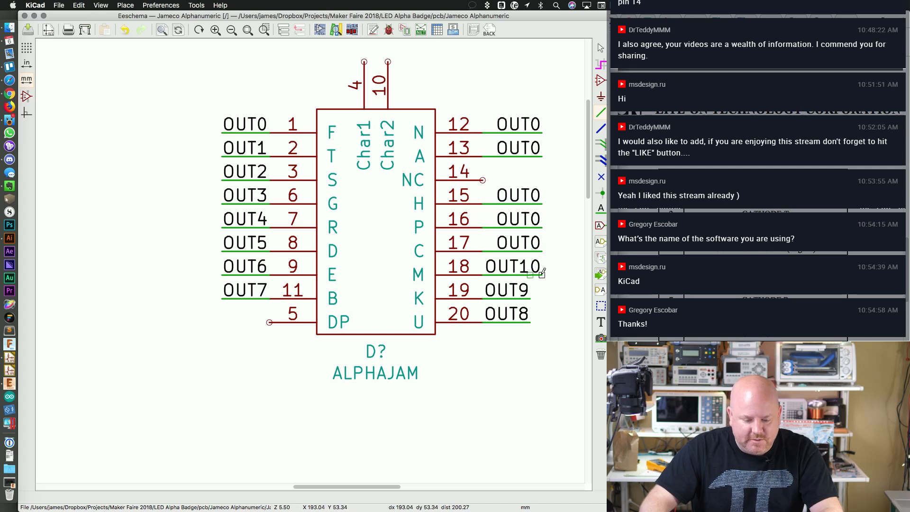
Step: Rename the net labels on ALPHAJAM pins 17, 16 and 15 to OUT11, OUT12 and OUT13
double_click(535, 244)
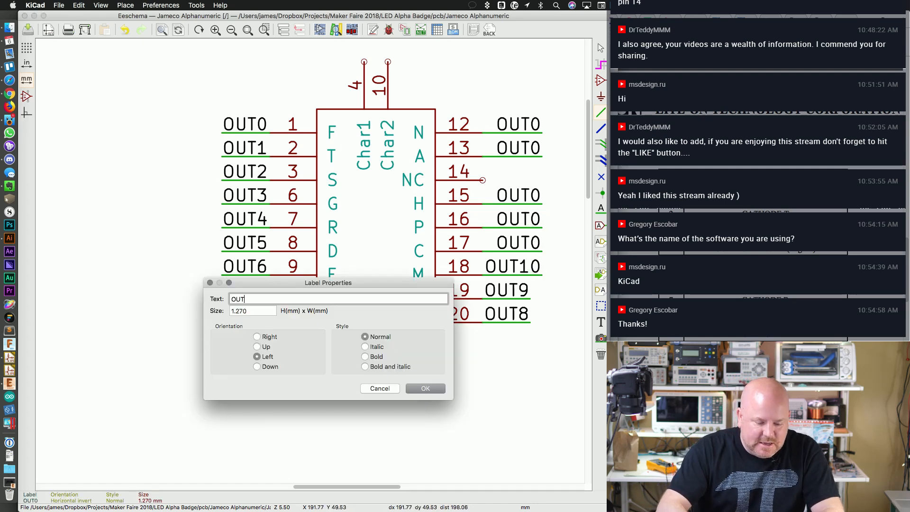
text(11)
key(Return)
double_click(534, 221)
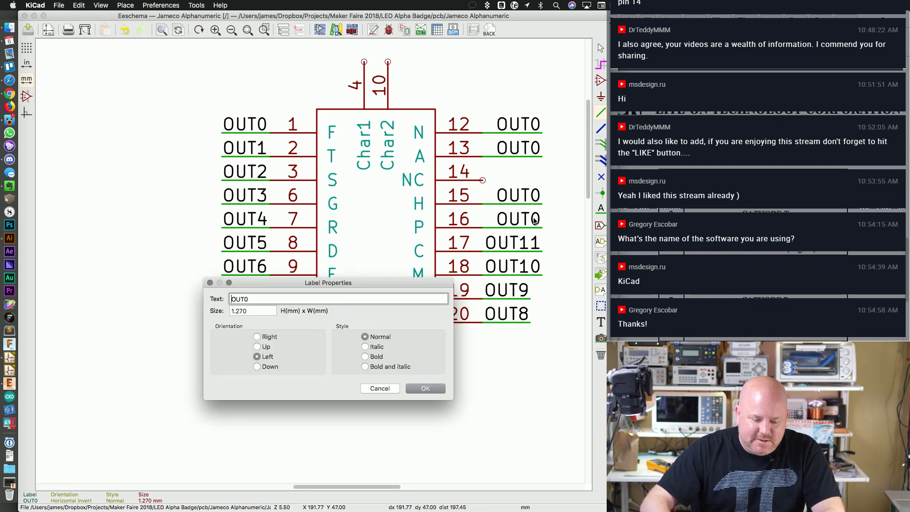
text(12)
key(Return)
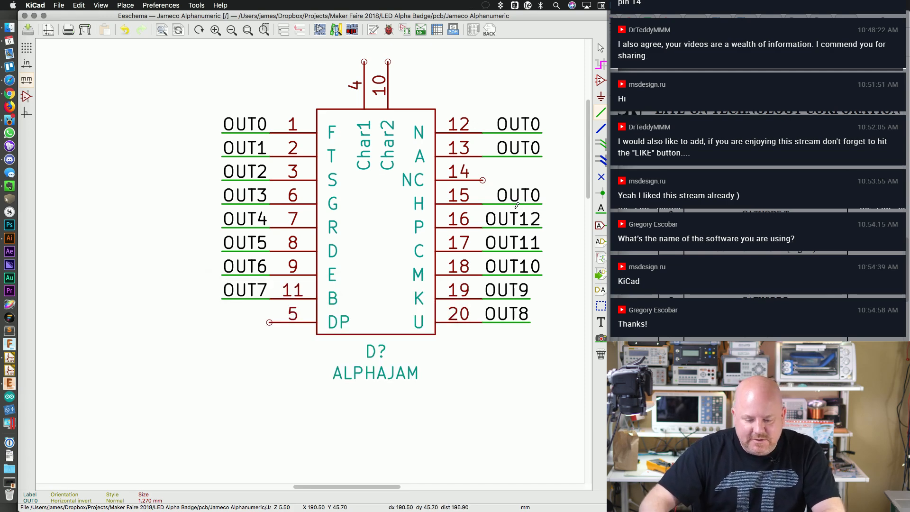
double_click(519, 198)
text(13)
key(Return)
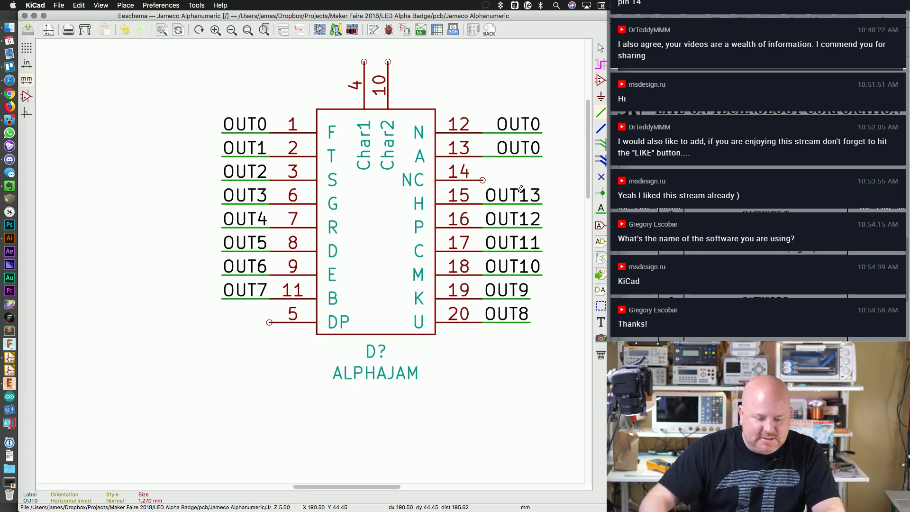
Step: Rename the net labels on ALPHAJAM pins 13 and 12 to OUT14 and OUT15
double_click(517, 152)
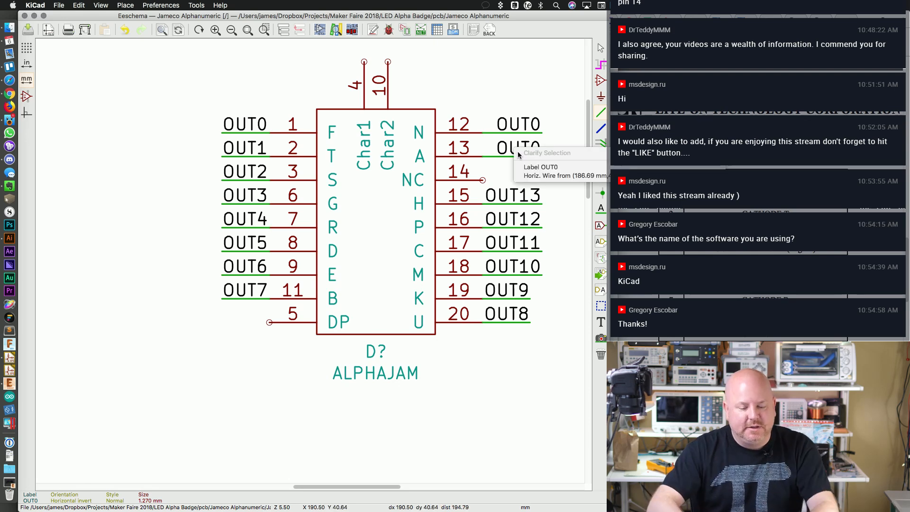
key(Escape)
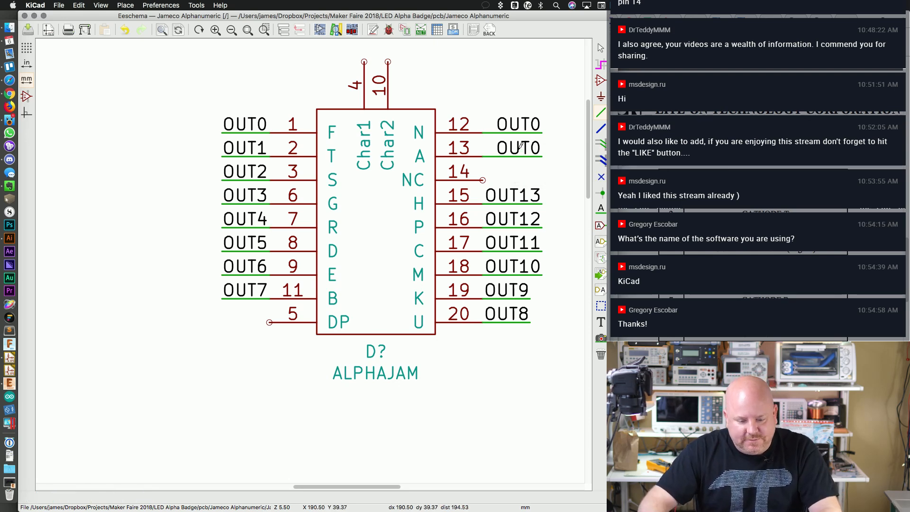
double_click(518, 151)
text(14)
key(Return)
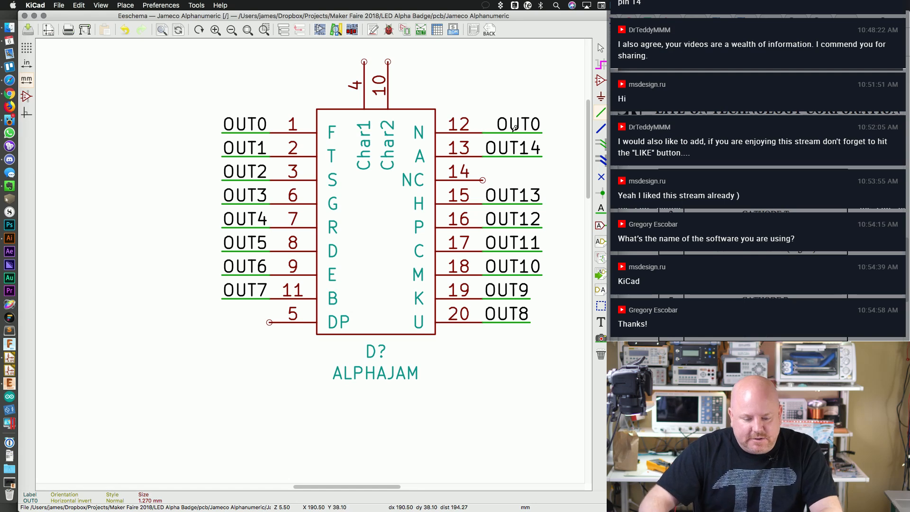
double_click(518, 127)
key(BackSpace)
text(15)
key(Return)
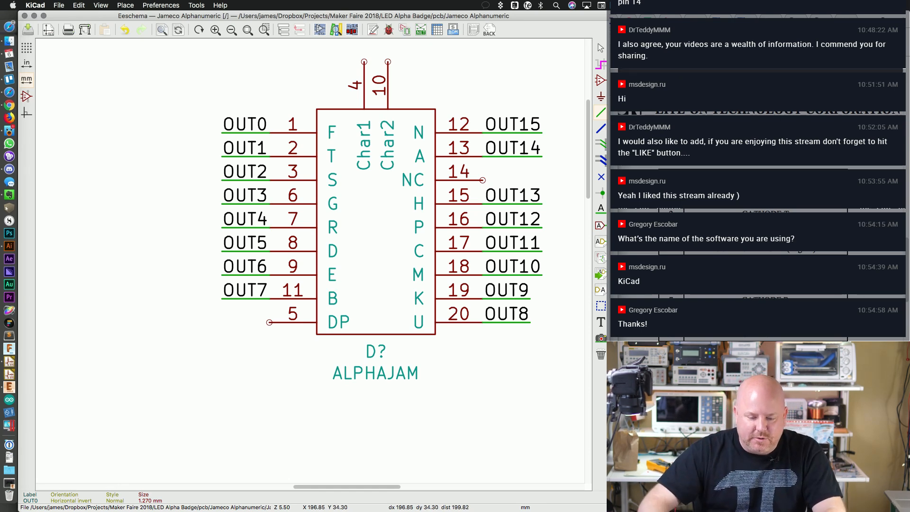
Step: Move the whole ALPHAJAM block, with its wires and net labels, slightly down to make room above pins 4 and 10
scroll(587, 107, up, 1)
scroll(588, 104, up, 2)
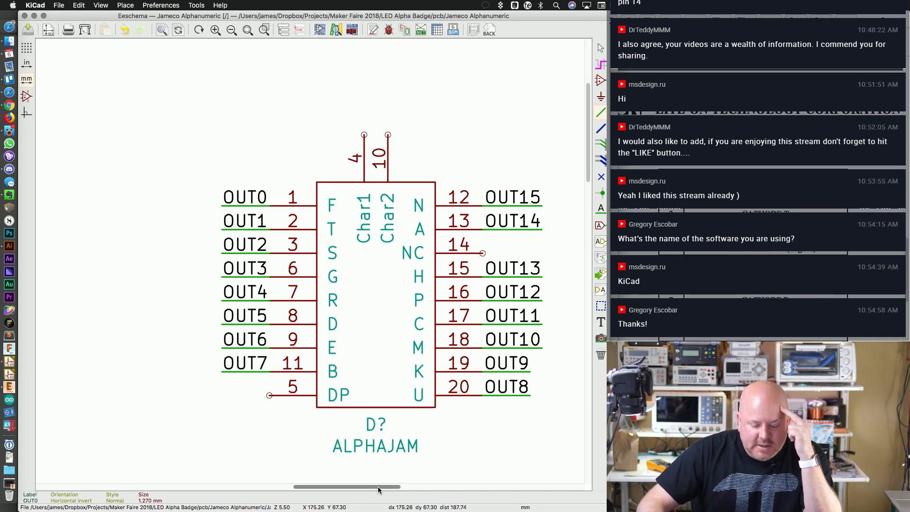
drag(379, 489, 395, 489)
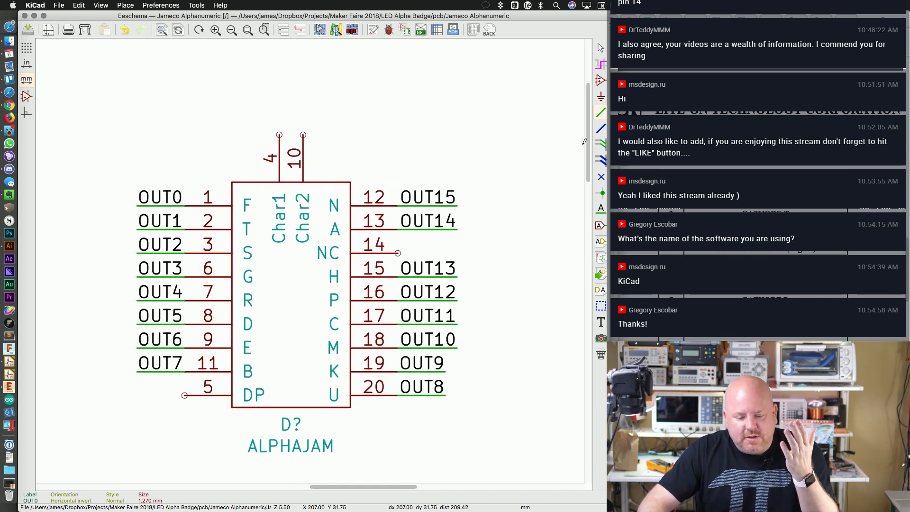
mouse_move(586, 142)
mouse_down()
mouse_move(586, 155)
mouse_move(586, 147)
mouse_up()
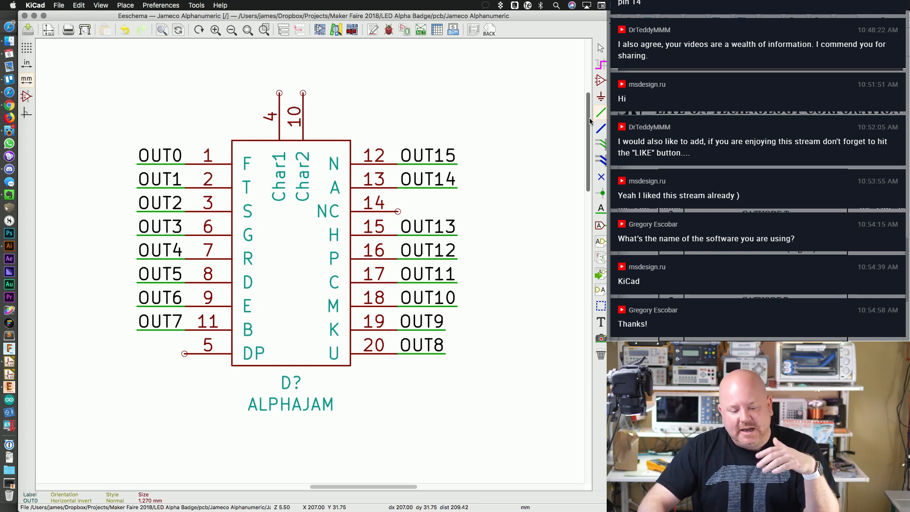
drag(589, 119, 591, 111)
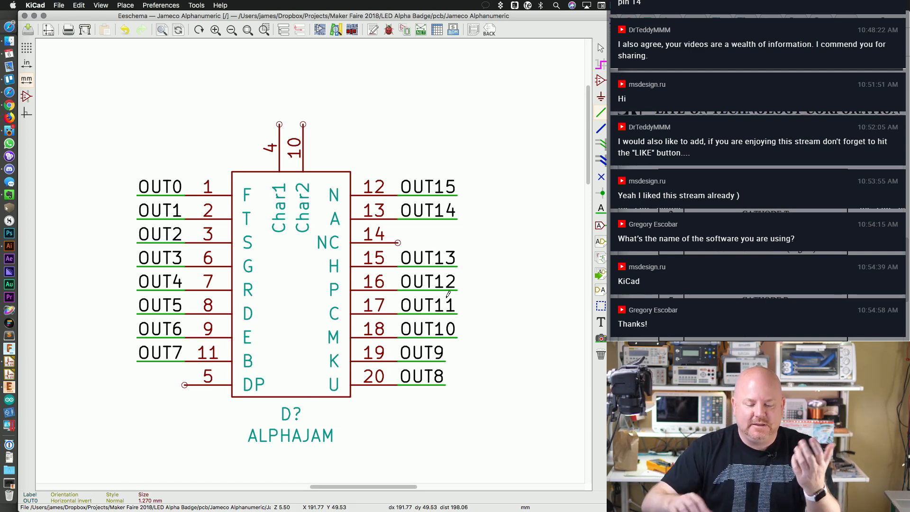
scroll(190, 372, down, 2)
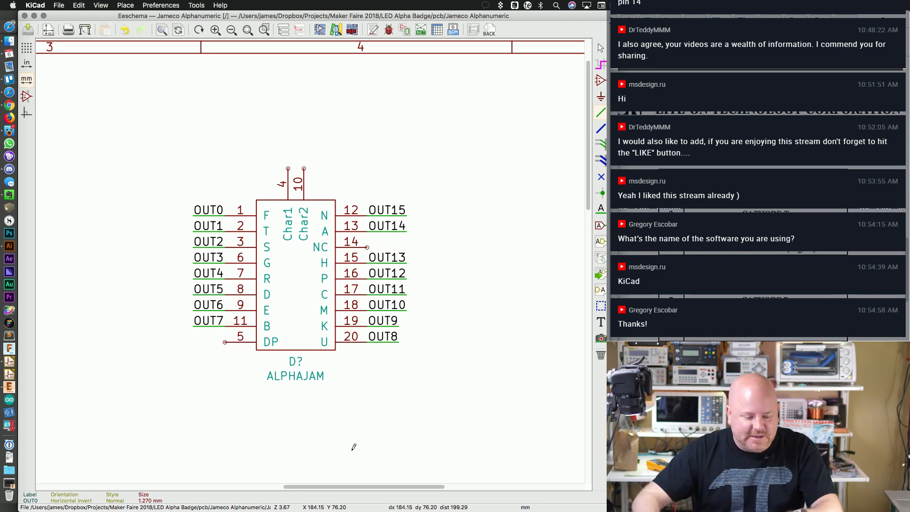
mouse_move(347, 487)
mouse_down()
mouse_move(279, 489)
mouse_move(339, 487)
mouse_up()
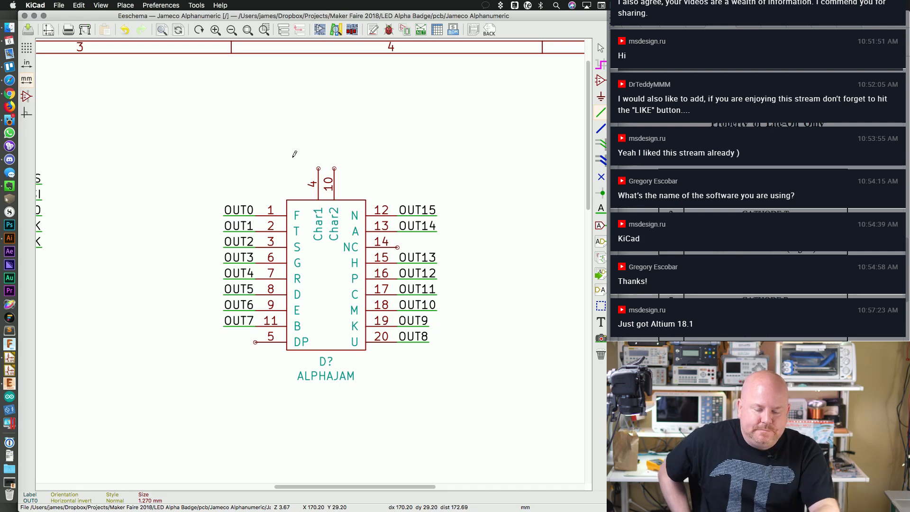
drag(208, 136, 492, 397)
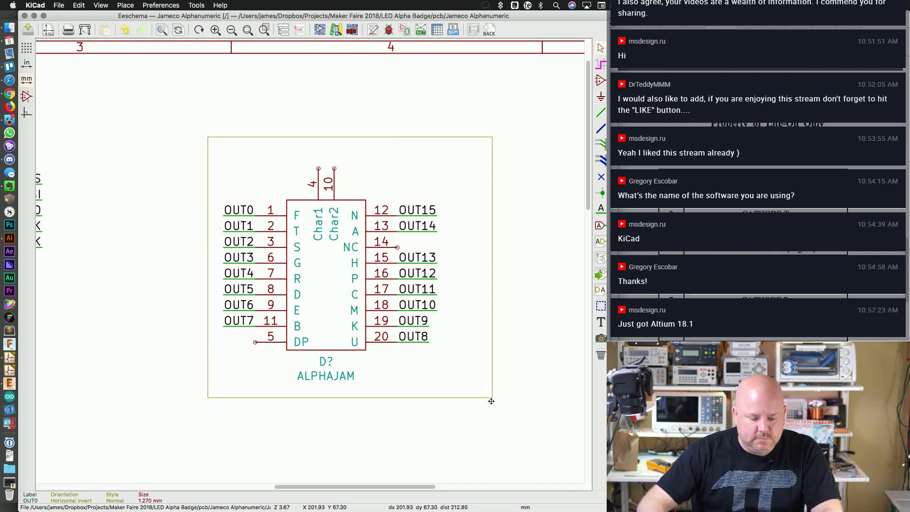
click(489, 439)
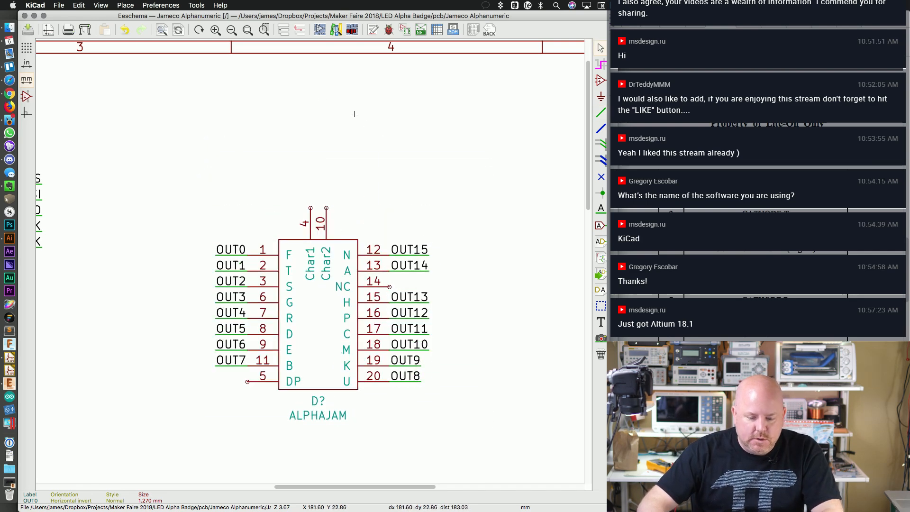
Step: Start adding a symbol above the ALPHAJAM display and search the symbol libraries for 3904 and for NPN
click(600, 84)
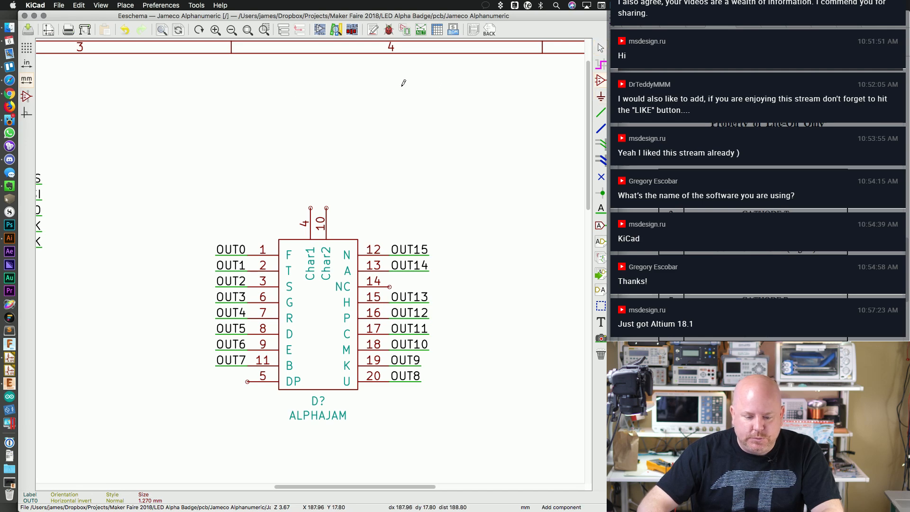
click(301, 135)
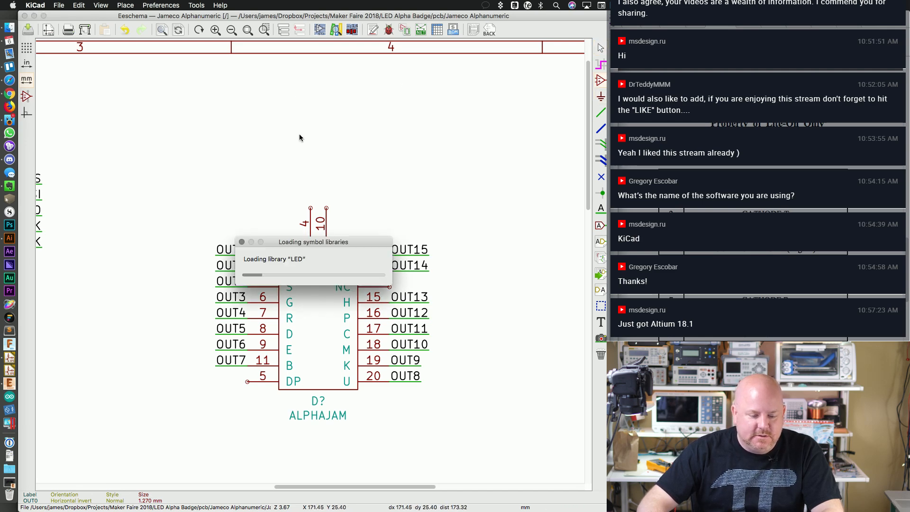
click(349, 149)
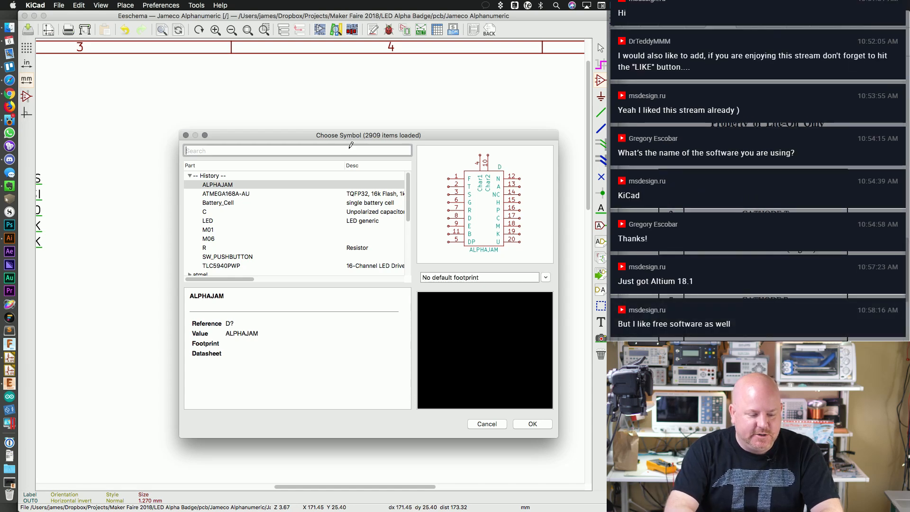
text(3904)
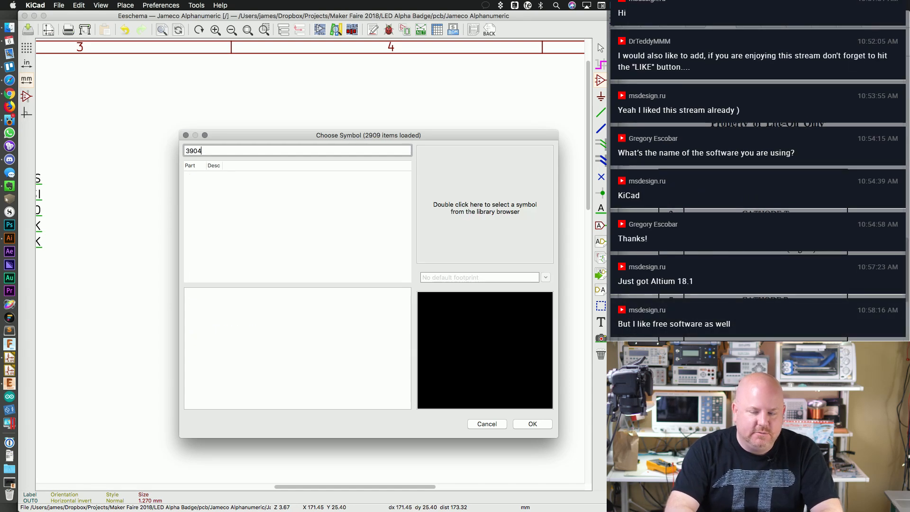
key(BackSpace)
key(BackSpace)
key(BackSpace)
key(BackSpace)
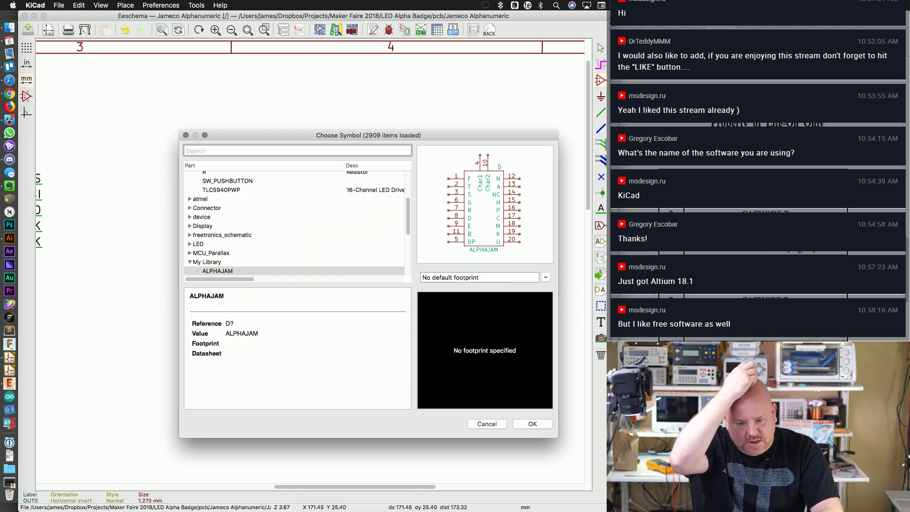
text(NPN)
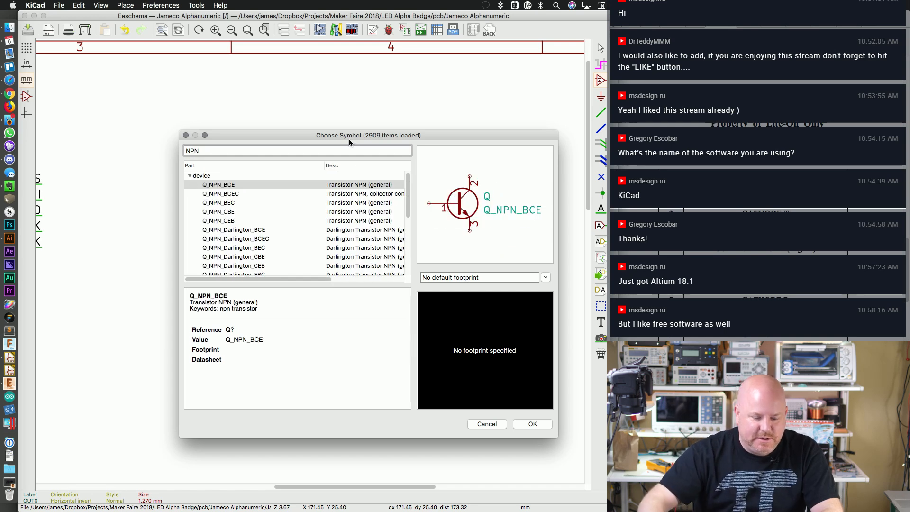
Step: Search the computer with Spotlight for N3904 and 3904, looking at the 2n3904.png image
click(679, 80)
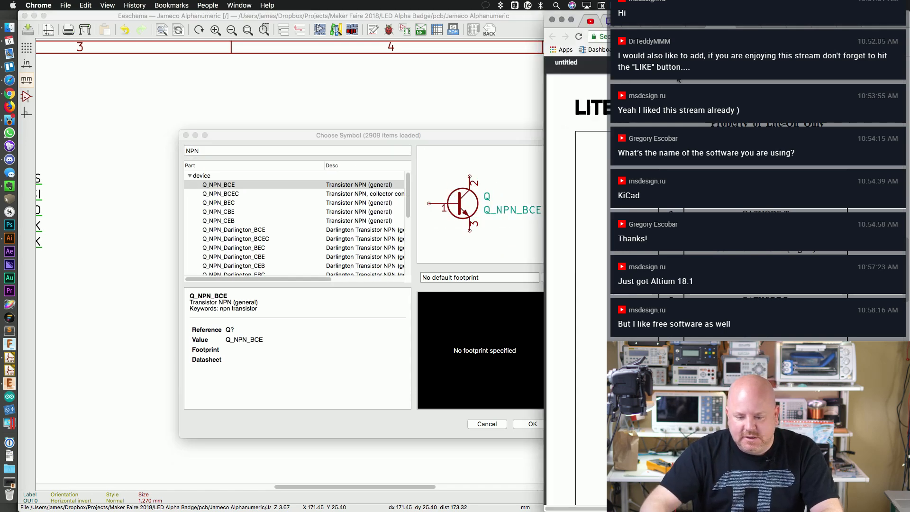
key(super+space)
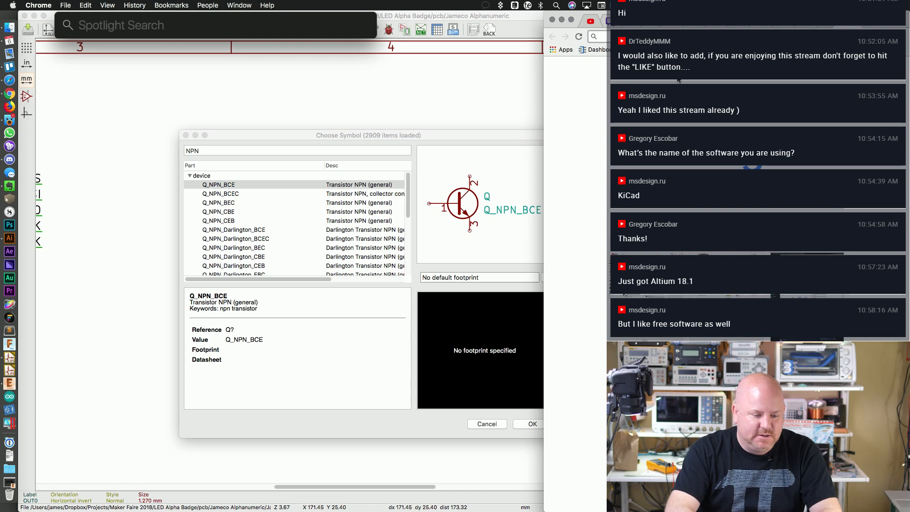
text(N)
key(BackSpace)
text(N3904)
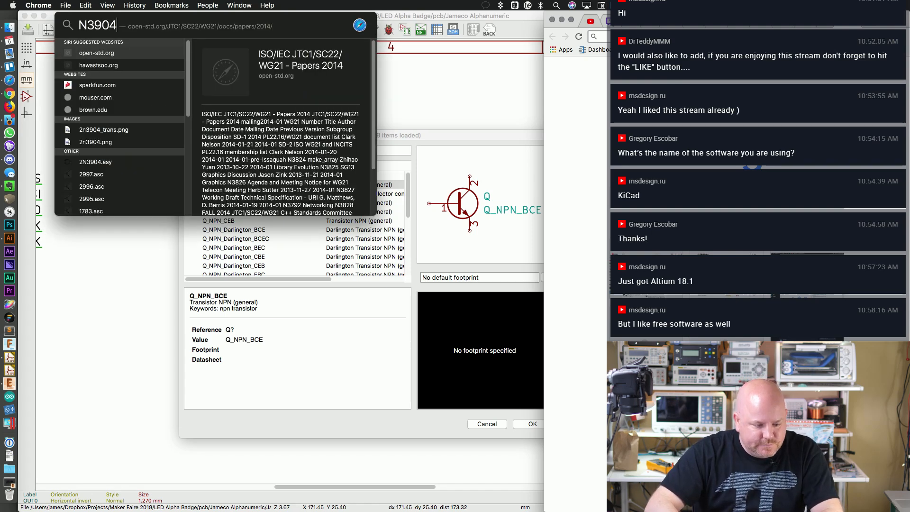
click(139, 132)
key(Down)
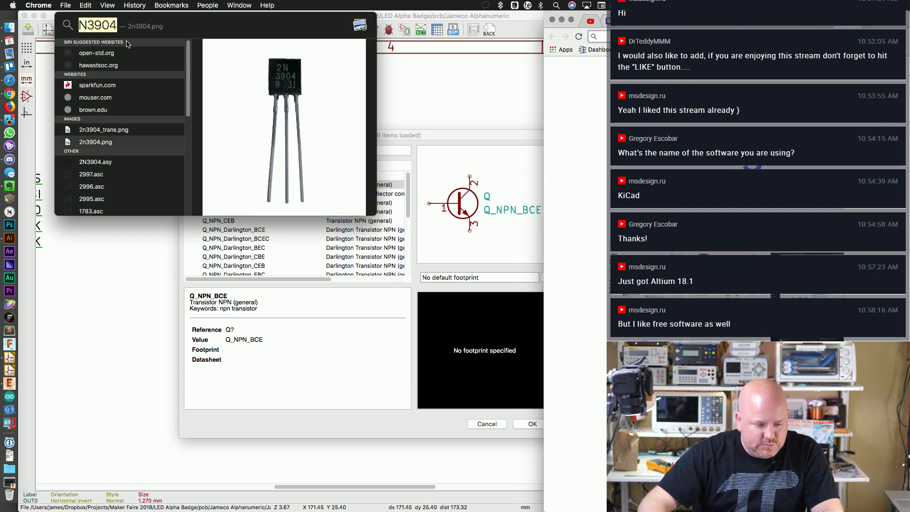
text(3904)
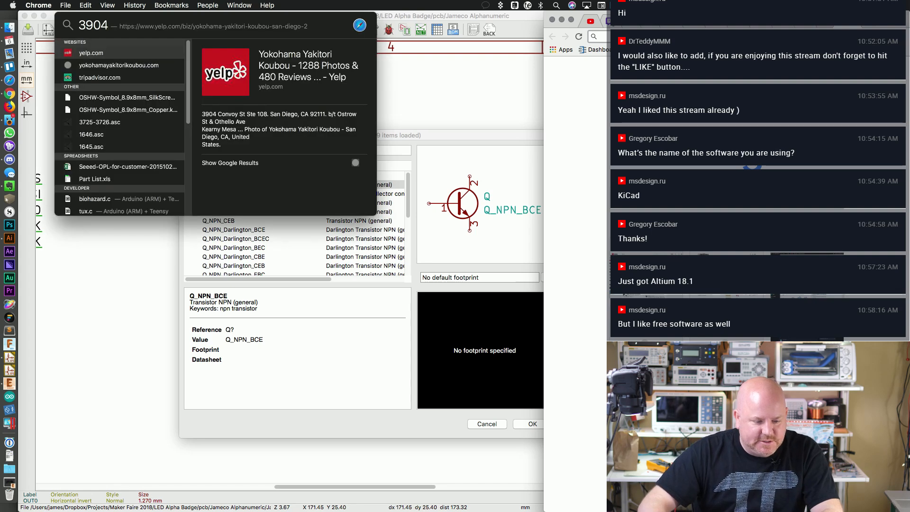
key(Escape)
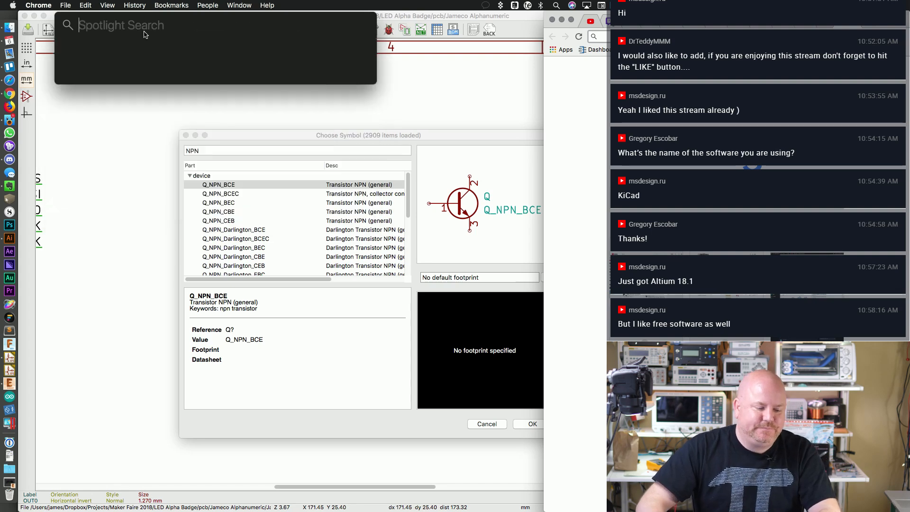
key(Escape)
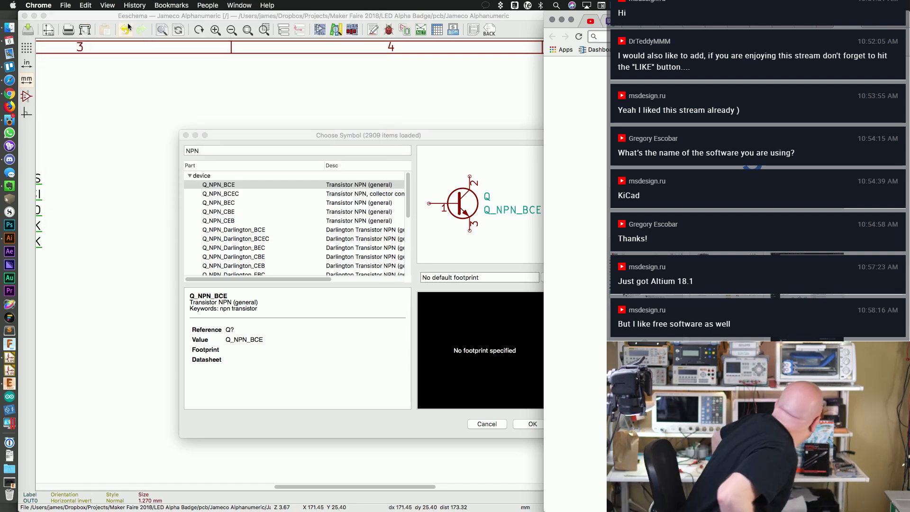
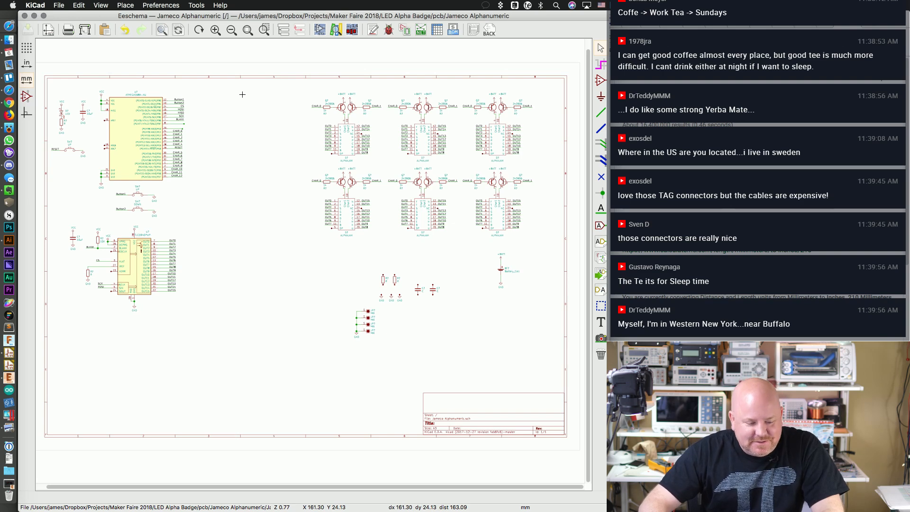
Step: Switch to Preview and bring up the TPS61072DDCR WEBENCH design report in an enlarged window over the schematic
key(super+Tab)
key(super+Tab)
key(super+Tab)
key(super+Tab)
key(super+Tab)
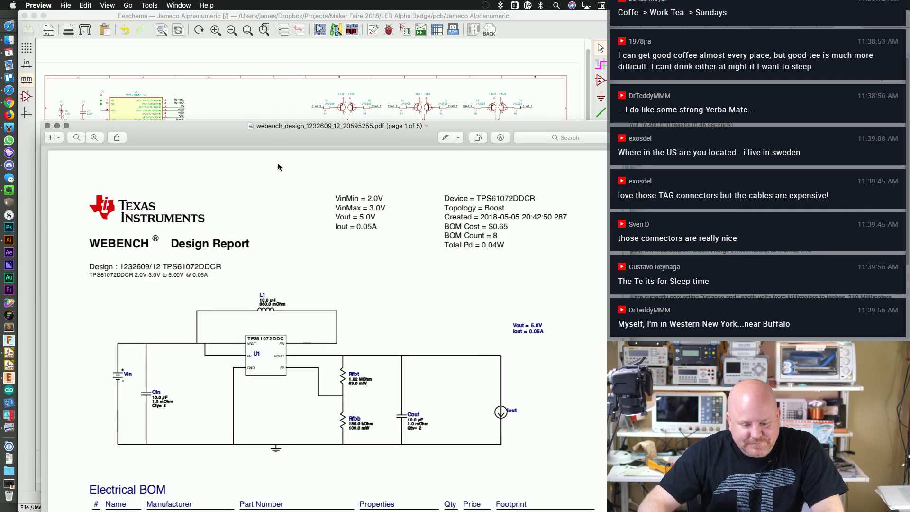
drag(410, 141, 698, 155)
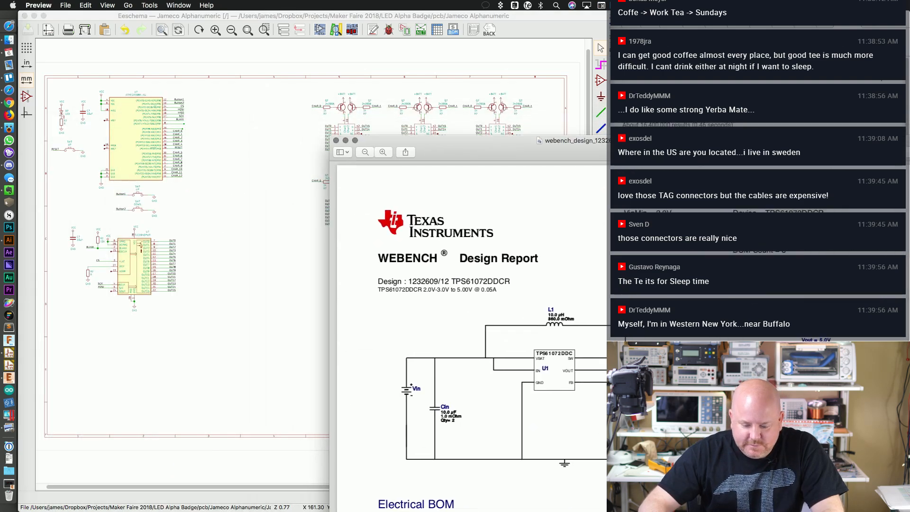
double_click(699, 155)
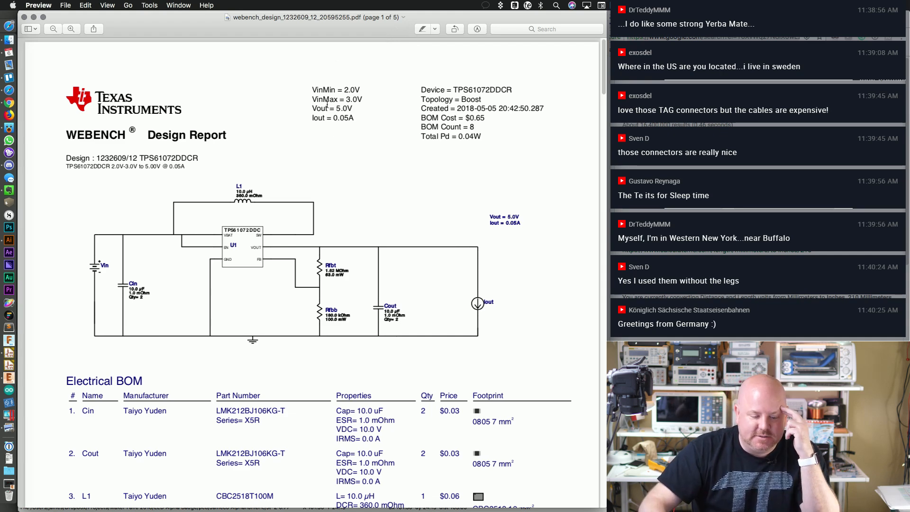
Step: Examine the design report's minimum and maximum input voltages, output voltage and output current
double_click(102, 134)
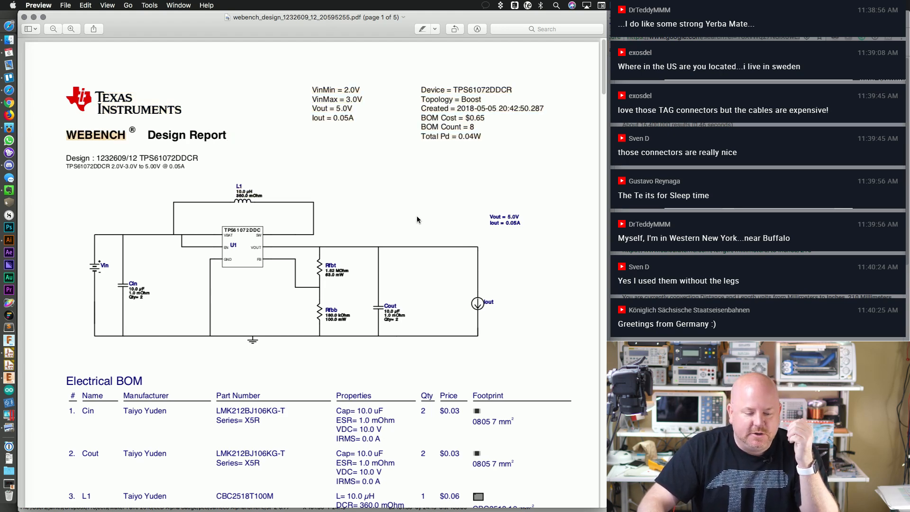
drag(311, 90, 373, 100)
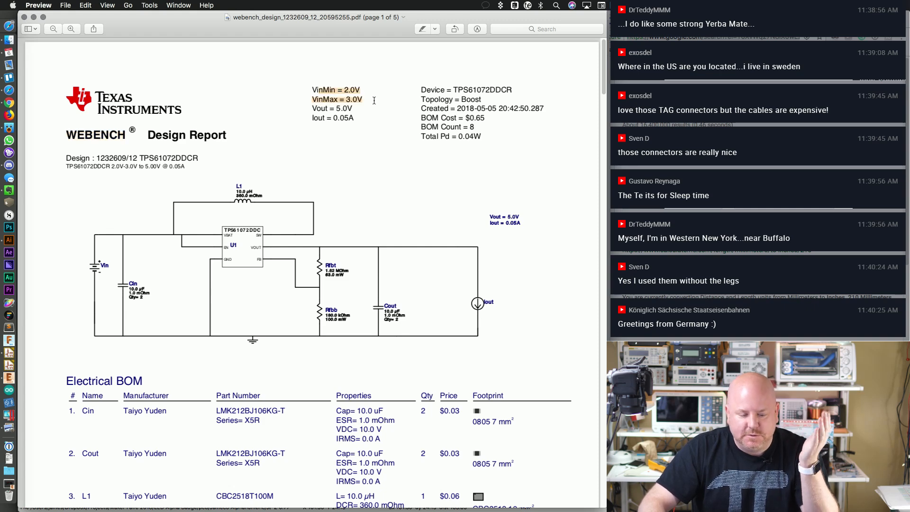
drag(305, 108, 385, 113)
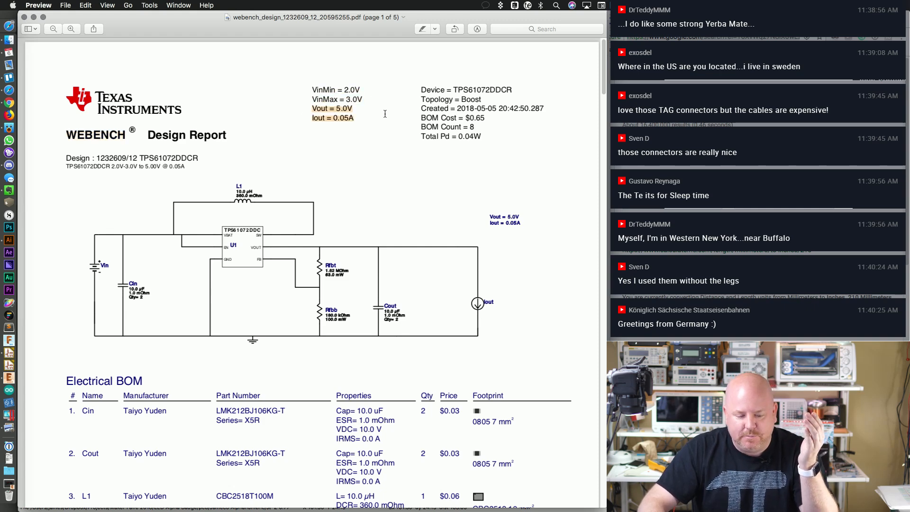
scroll(404, 229, down, 2)
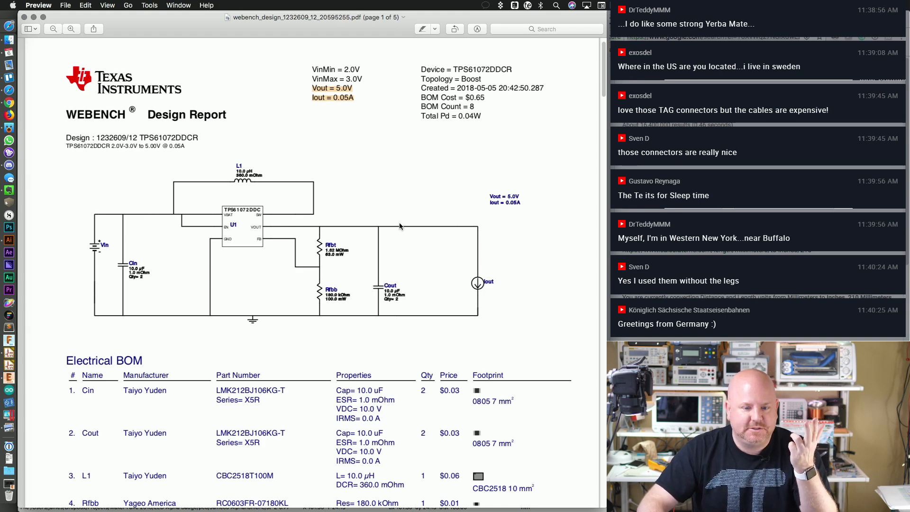
scroll(399, 221, down, 1)
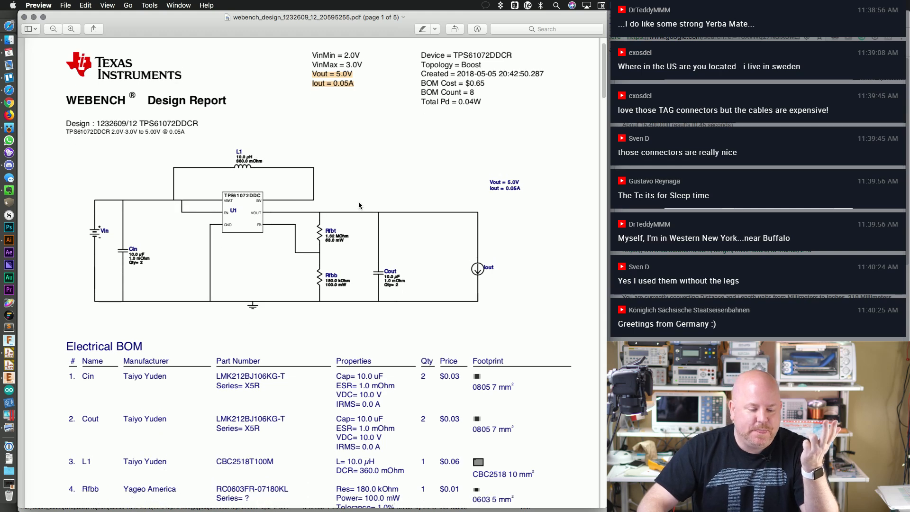
scroll(359, 197, up, 2)
drag(323, 73, 372, 108)
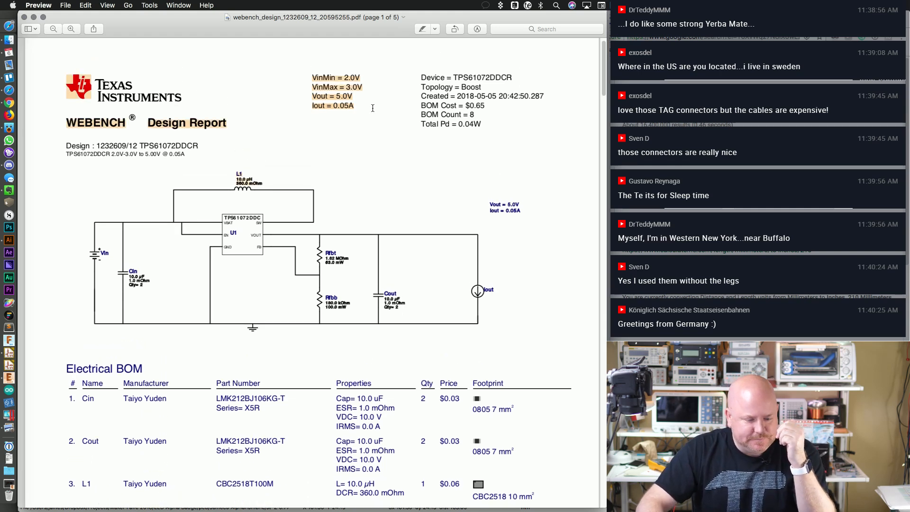
click(363, 85)
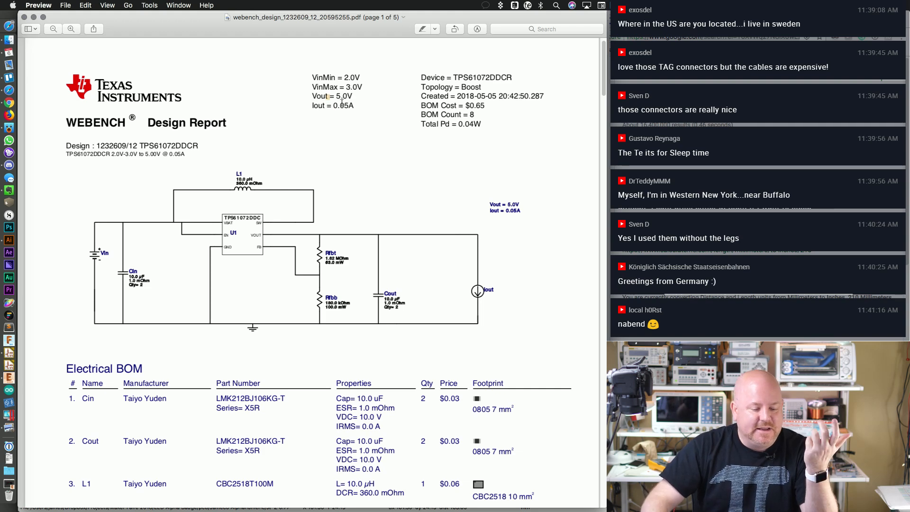
drag(326, 96, 357, 108)
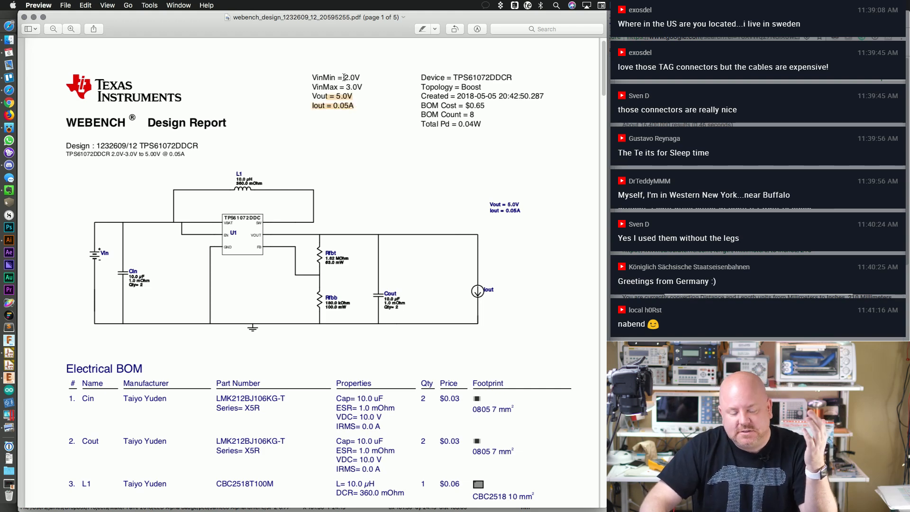
shift+click(318, 100)
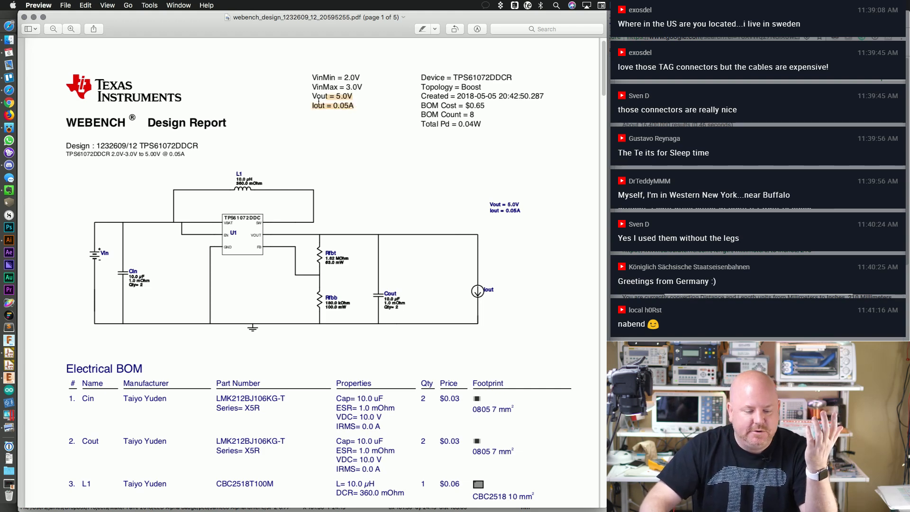
drag(312, 105, 379, 110)
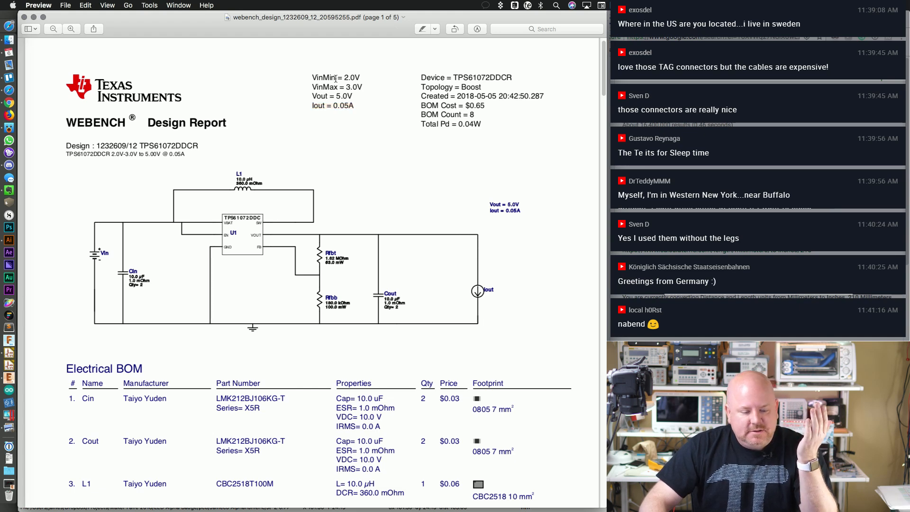
drag(336, 77, 351, 105)
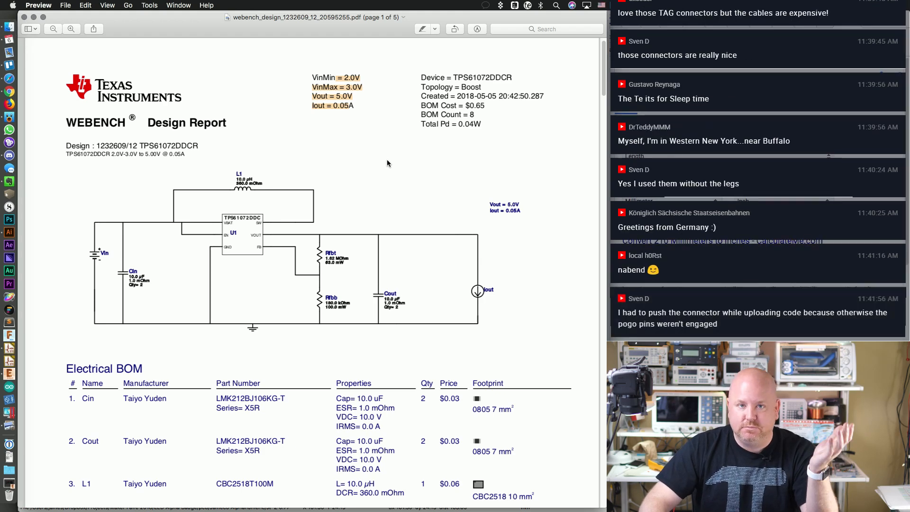
Step: Examine the BOM cost and the boost converter circuit in the design report
scroll(392, 269, down, 1)
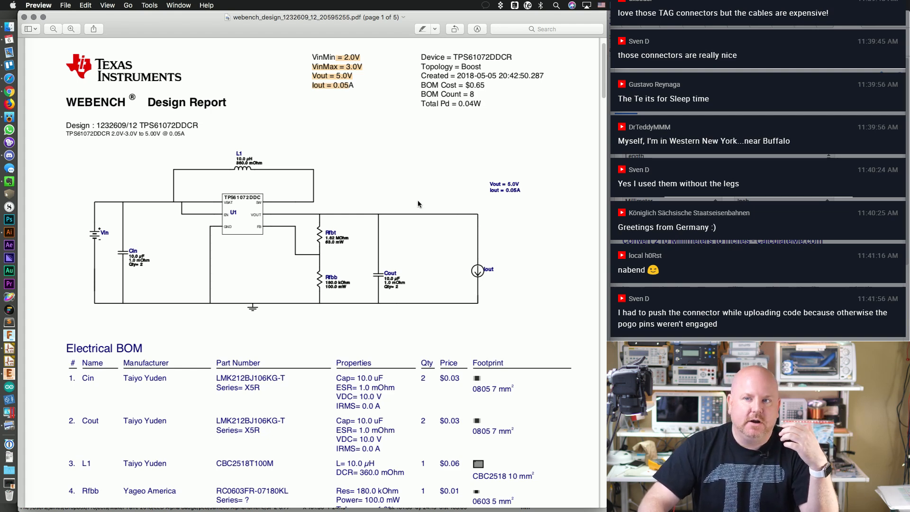
drag(423, 85, 488, 85)
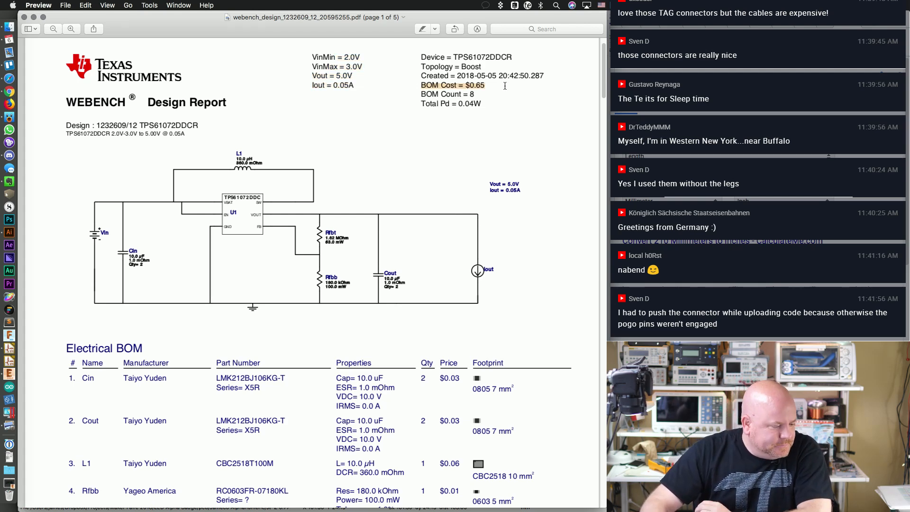
scroll(426, 123, down, 1)
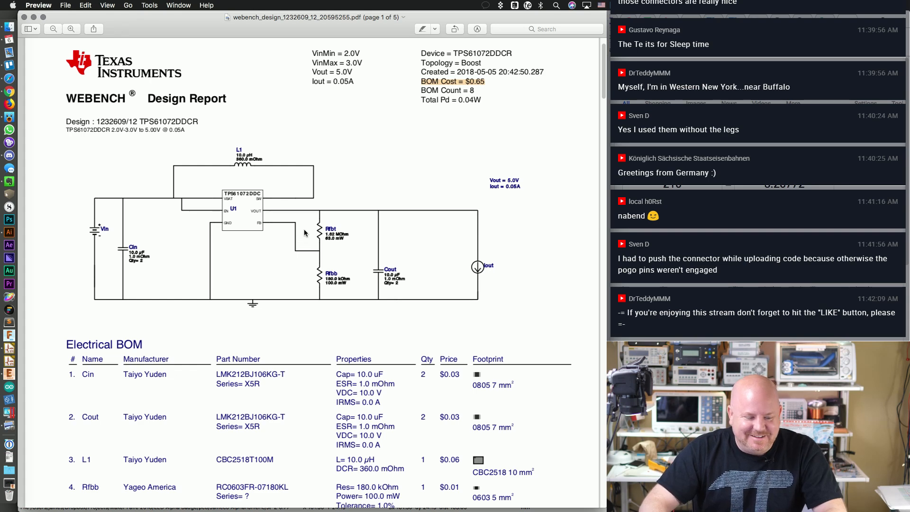
Step: Move the design report window beside the schematic editor and enlarge its TPS61072 circuit diagram for reference
key(super+Tab)
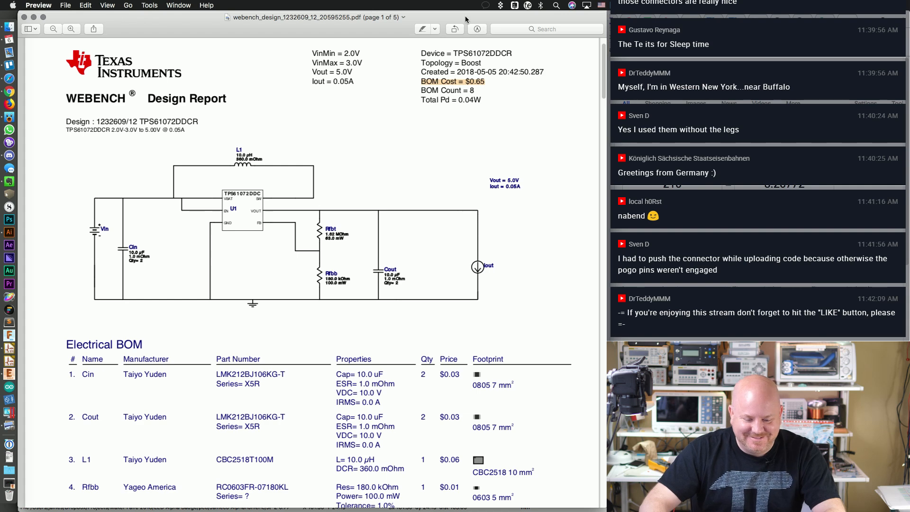
mouse_move(466, 12)
mouse_down()
mouse_move(469, 192)
mouse_move(481, 11)
mouse_up()
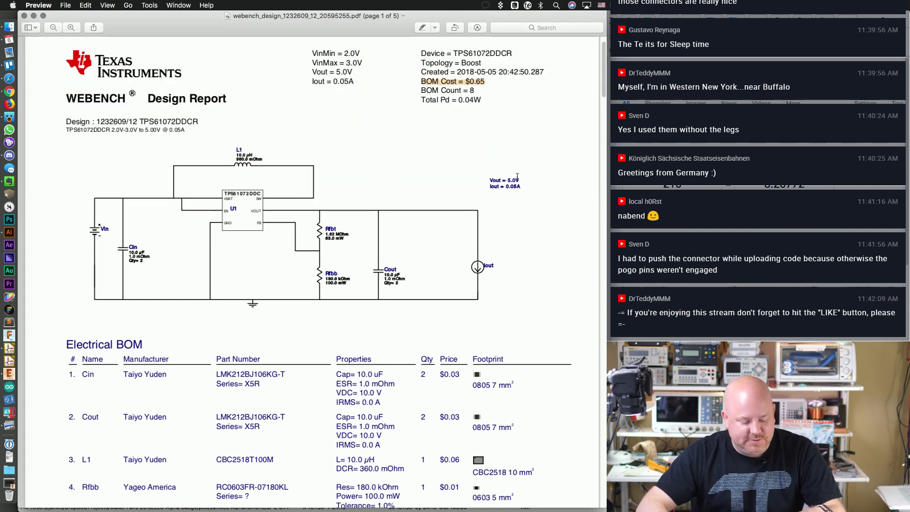
drag(19, 291, 595, 295)
scroll(758, 190, down, 15)
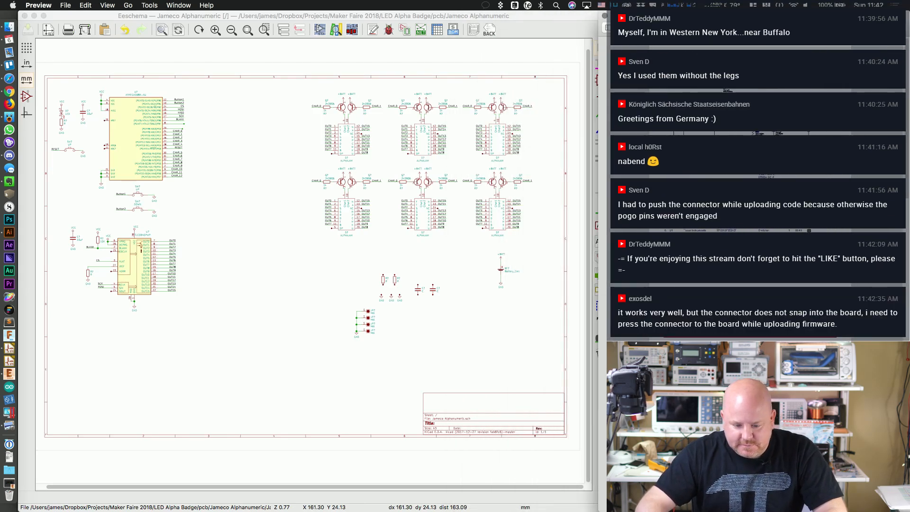
scroll(758, 189, up, 10)
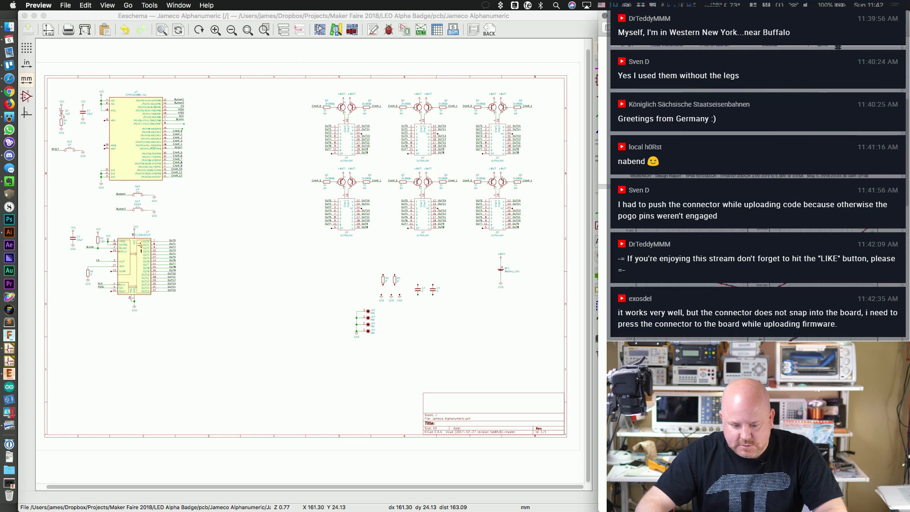
scroll(758, 190, up, 5)
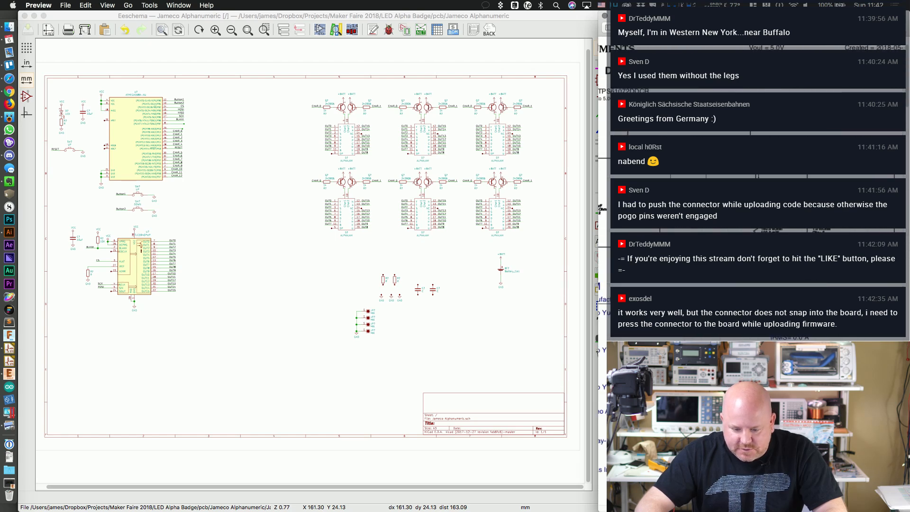
scroll(757, 189, down, 5)
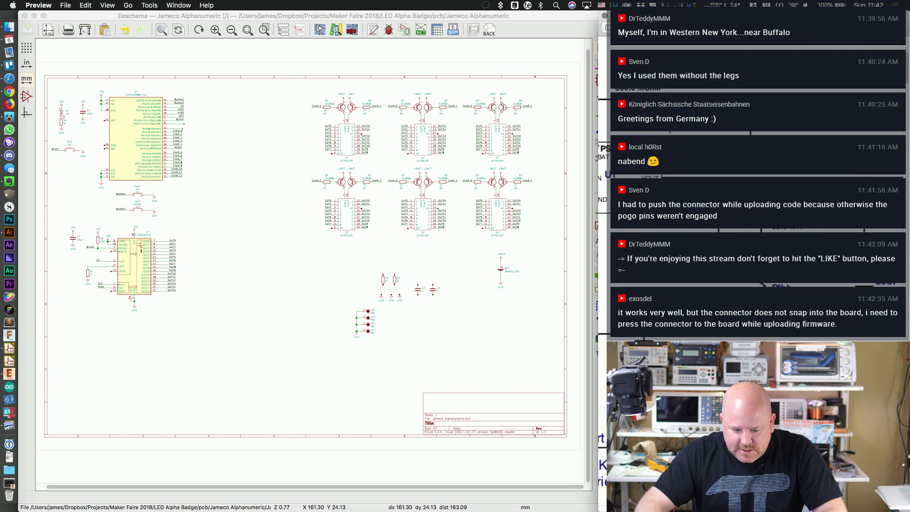
scroll(758, 189, down, 3)
scroll(758, 190, left, 5)
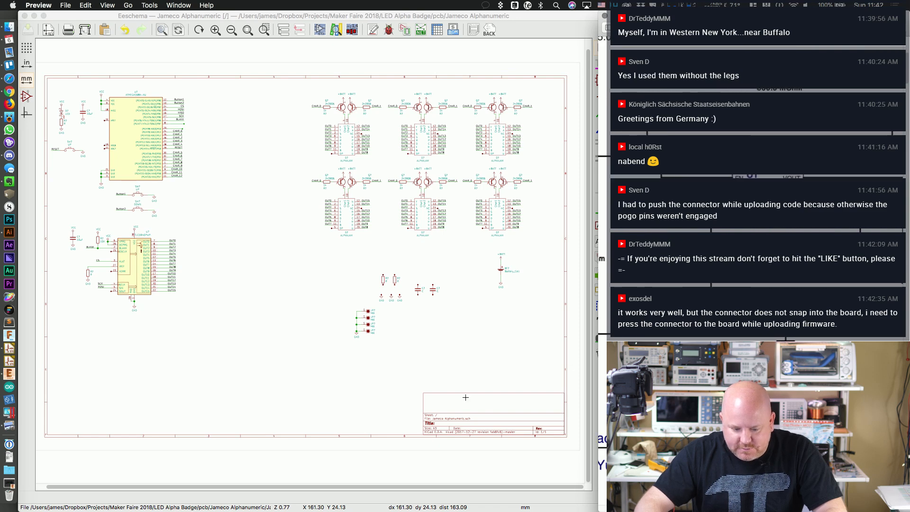
Step: Return to the schematic editor and search the symbol chooser for TPS610 parts
click(123, 336)
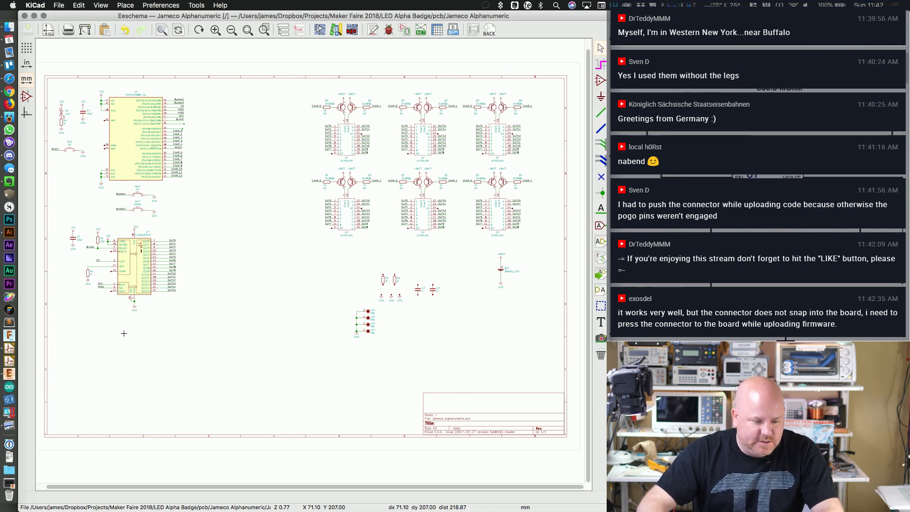
key(a)
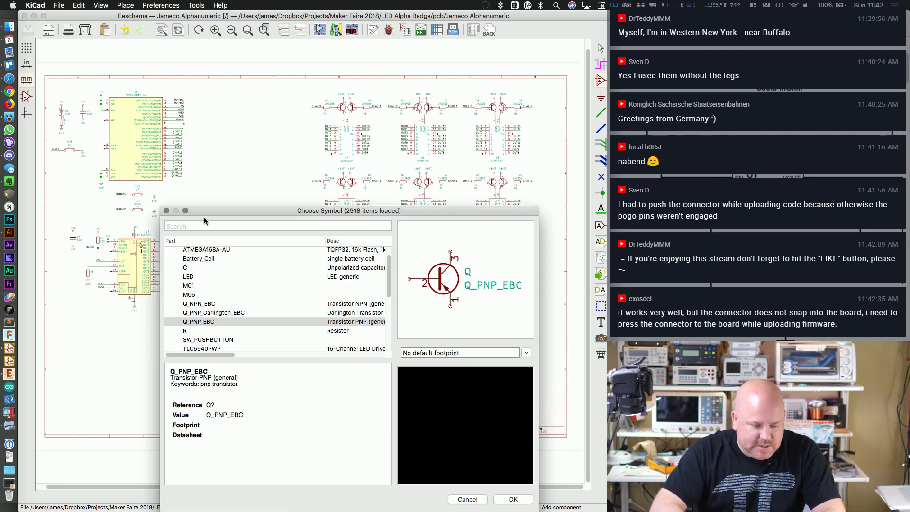
click(204, 226)
text(TPS)
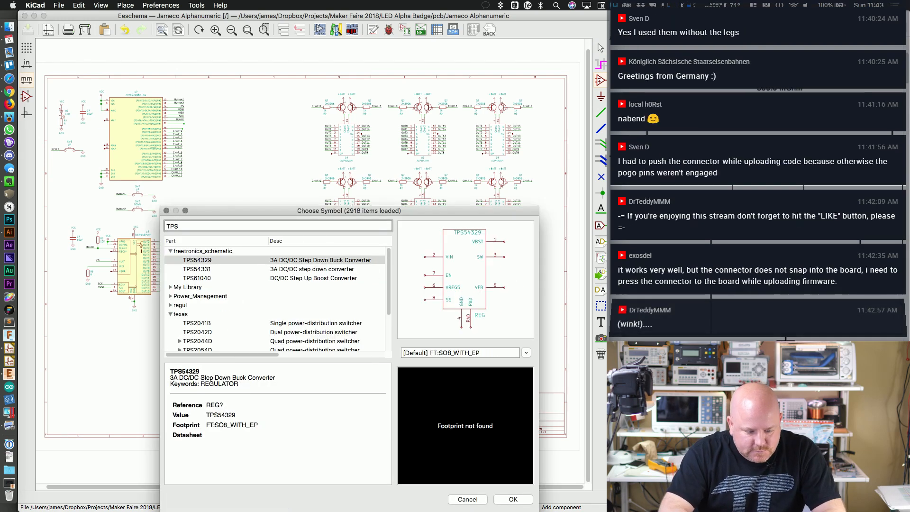
text(610)
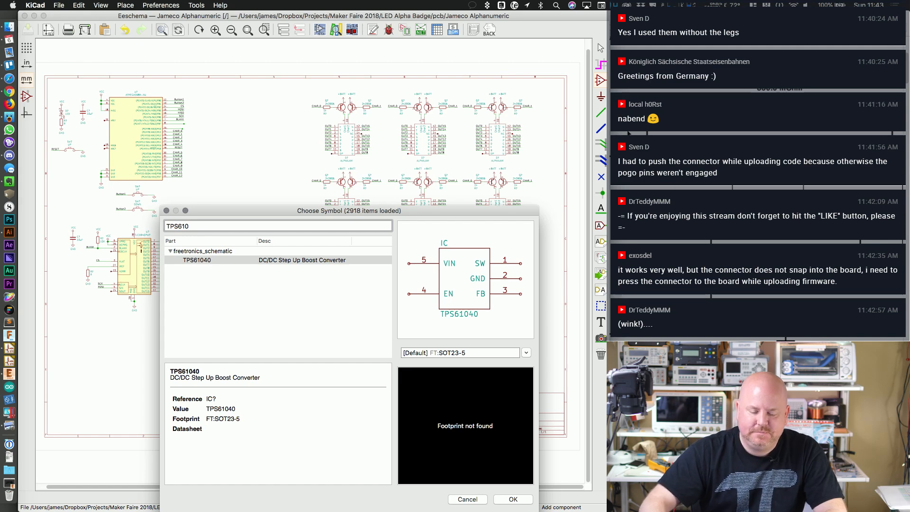
Step: Open the tps61070.pdf datasheet and examine its typical application circuit, device comparison table and pin configuration
key(super+space)
text(TPS)
text(1070)
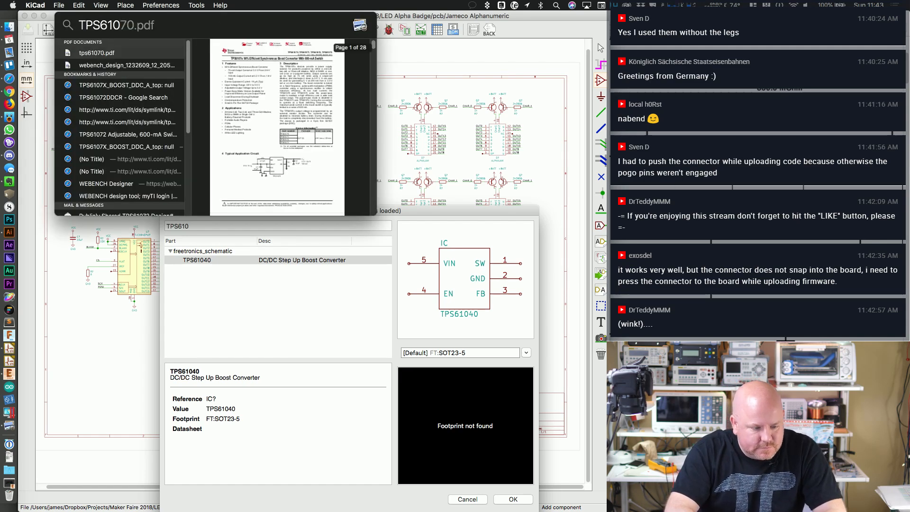
key(Return)
scroll(379, 280, down, 10)
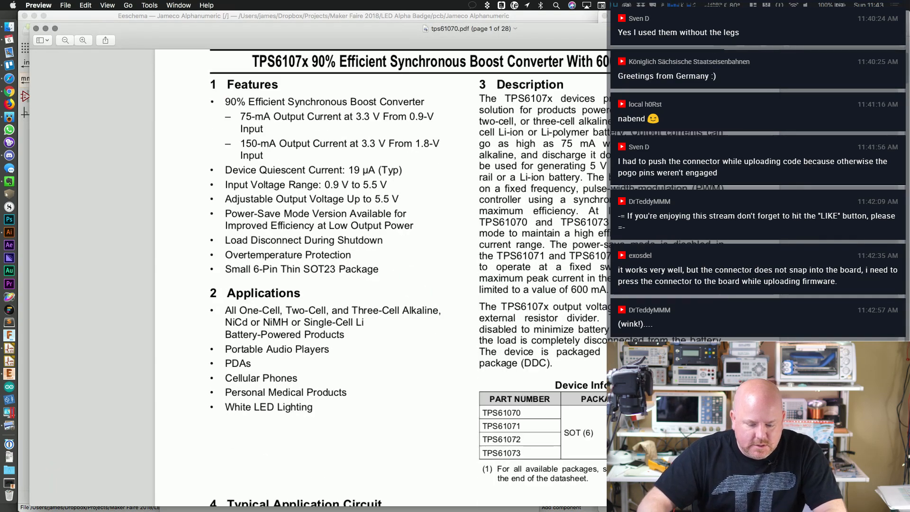
scroll(379, 280, down, 15)
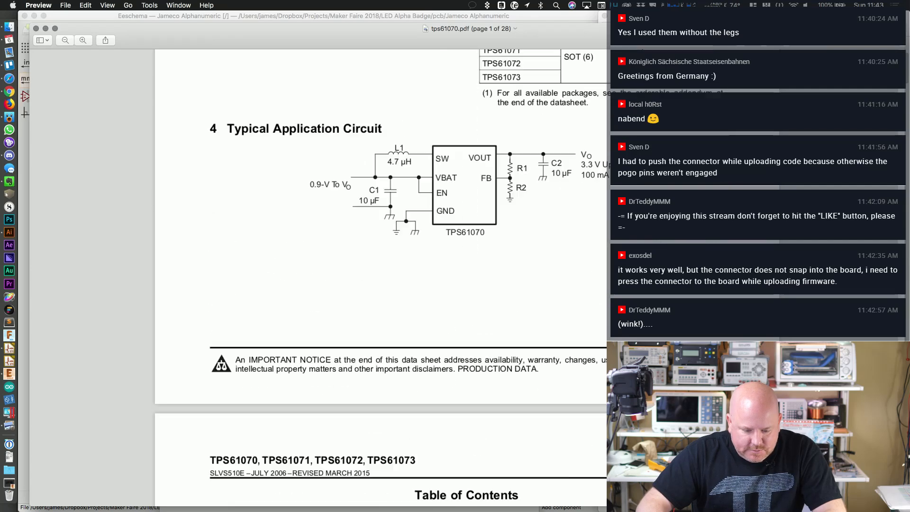
scroll(379, 280, down, 4)
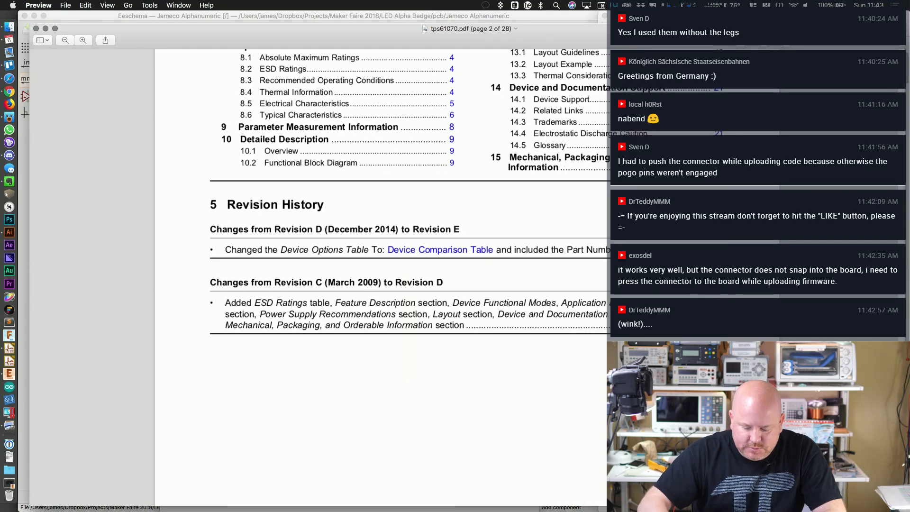
scroll(379, 279, down, 20)
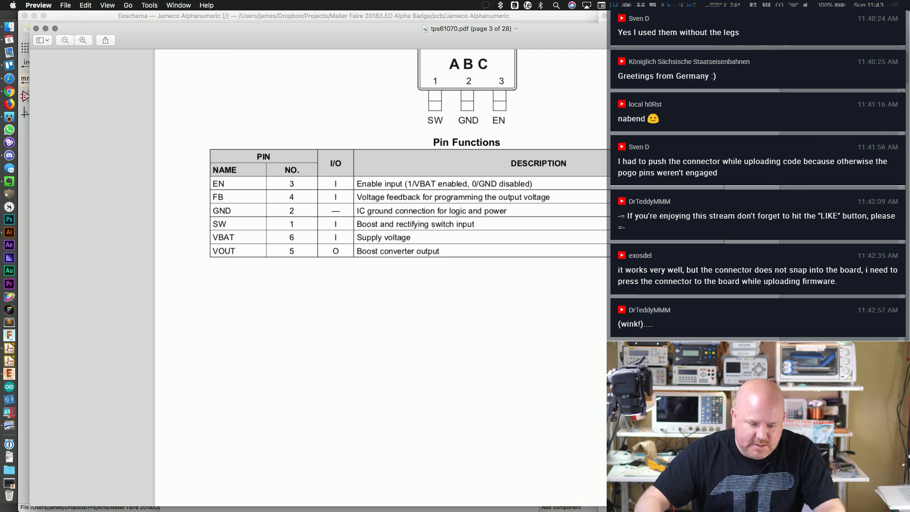
scroll(379, 279, up, 7)
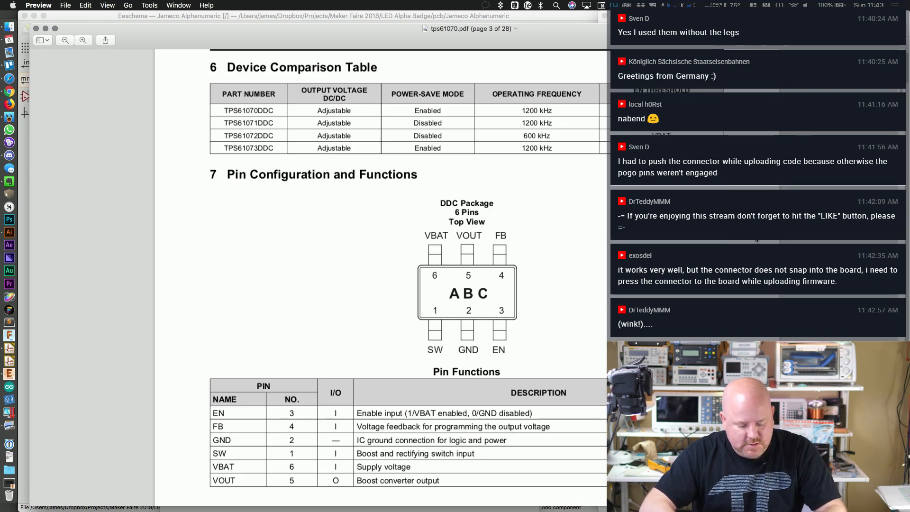
Step: Compare the datasheet's pinout side by side with the TPS61040 symbol, and dismiss the symbol chooser without placing a part
key(alt+super+Left)
click(506, 209)
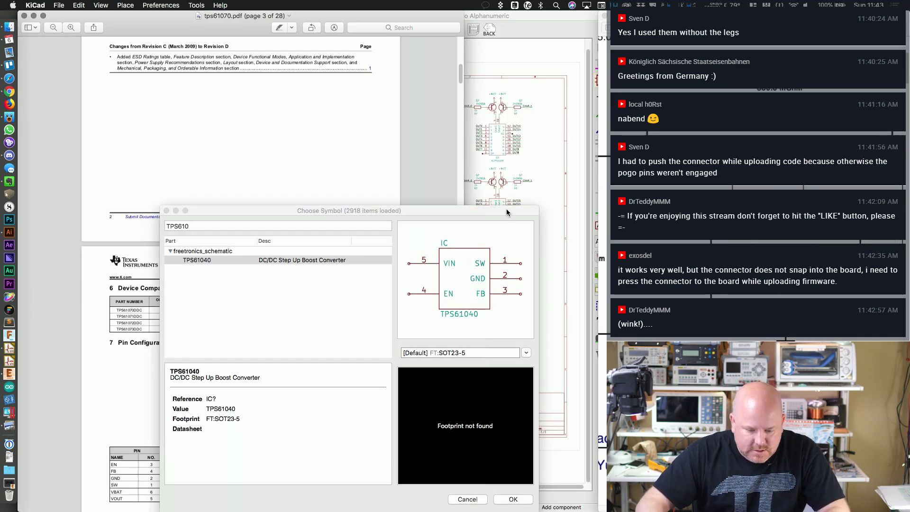
drag(417, 208, 519, 122)
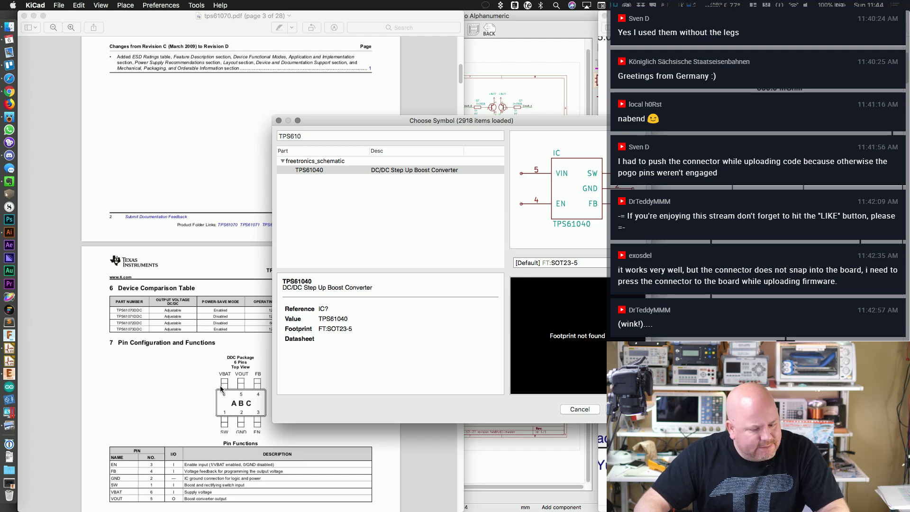
double_click(313, 135)
key(BackSpace)
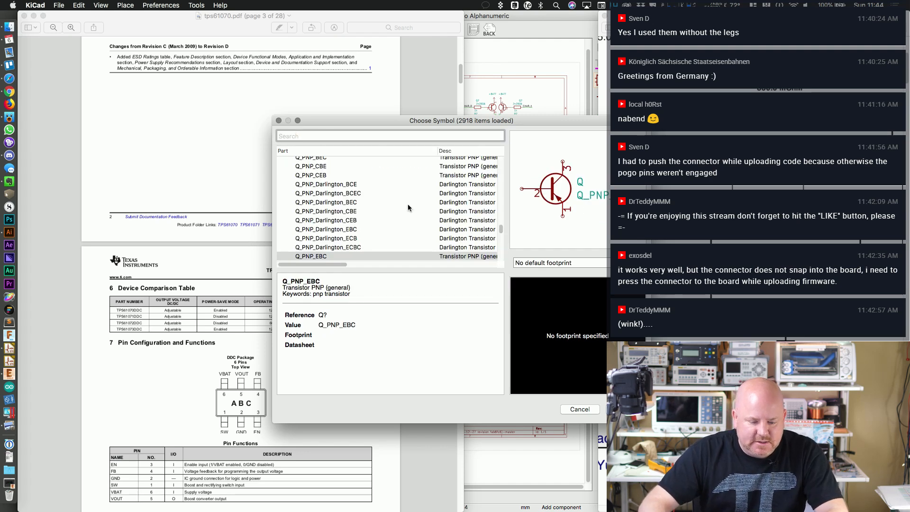
click(579, 409)
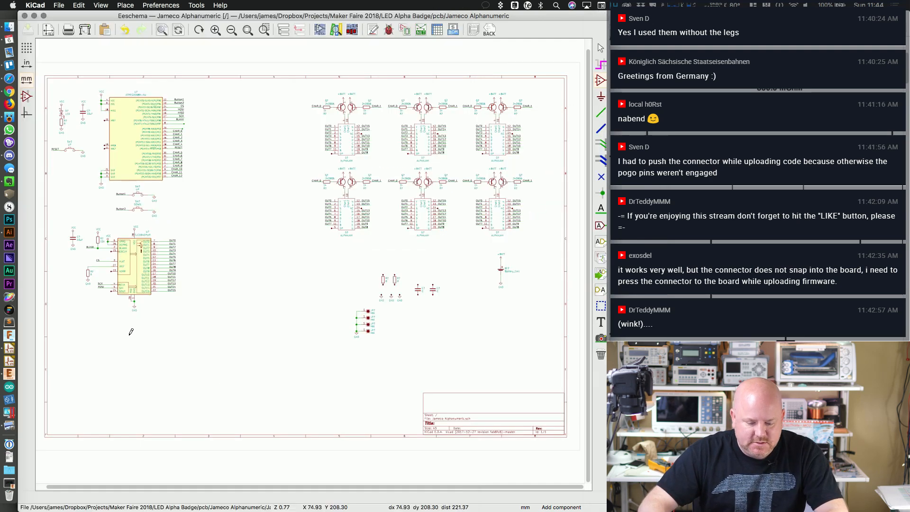
Step: Check which global symbol libraries are active in the schematic library tables, and close the tables without changes
click(158, 6)
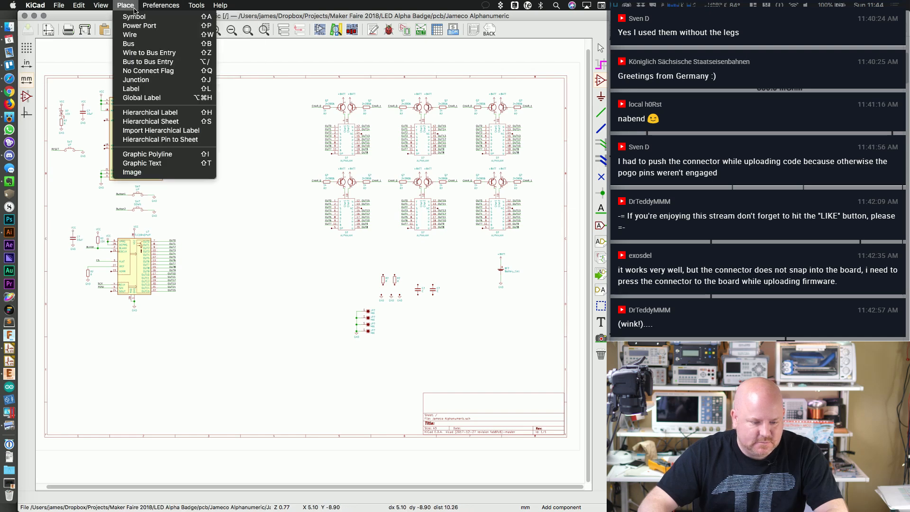
click(156, 16)
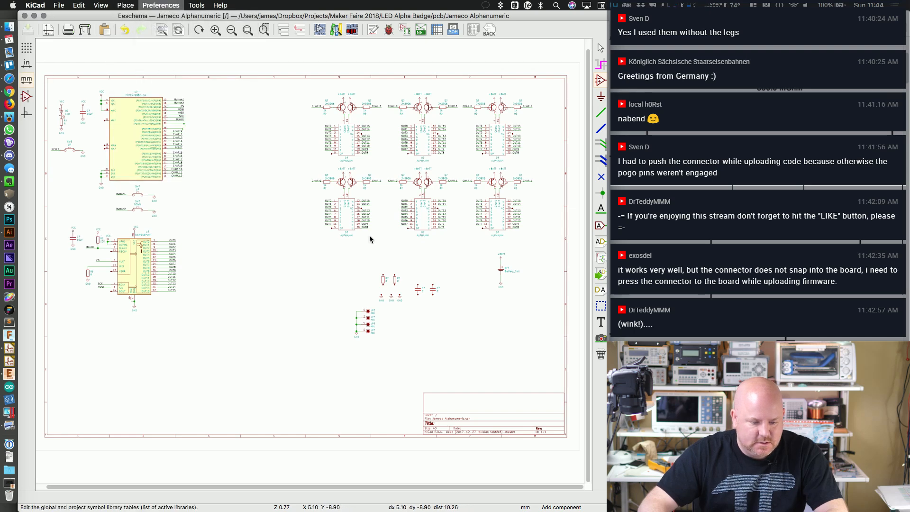
scroll(544, 223, down, 15)
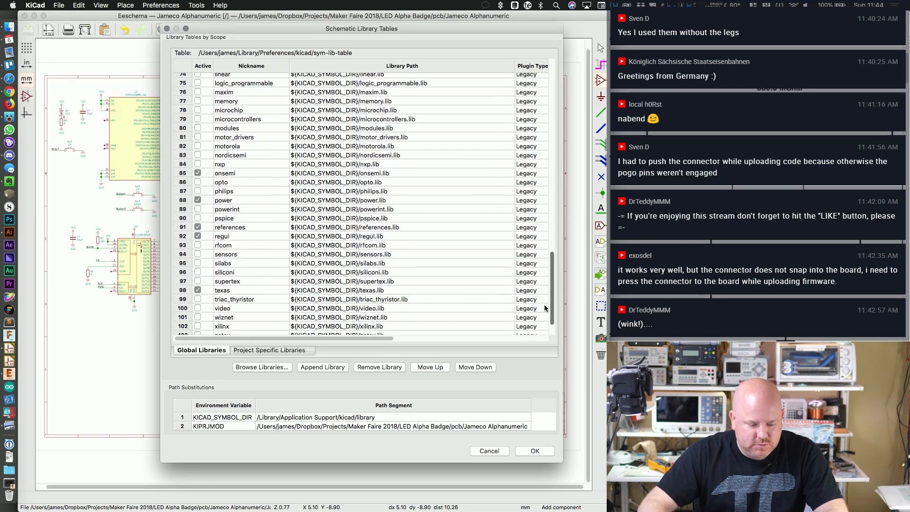
click(495, 451)
Step: Search the symbol chooser for tps, browse the texas library parts including TPS2054D, and leave without placing a symbol
click(284, 158)
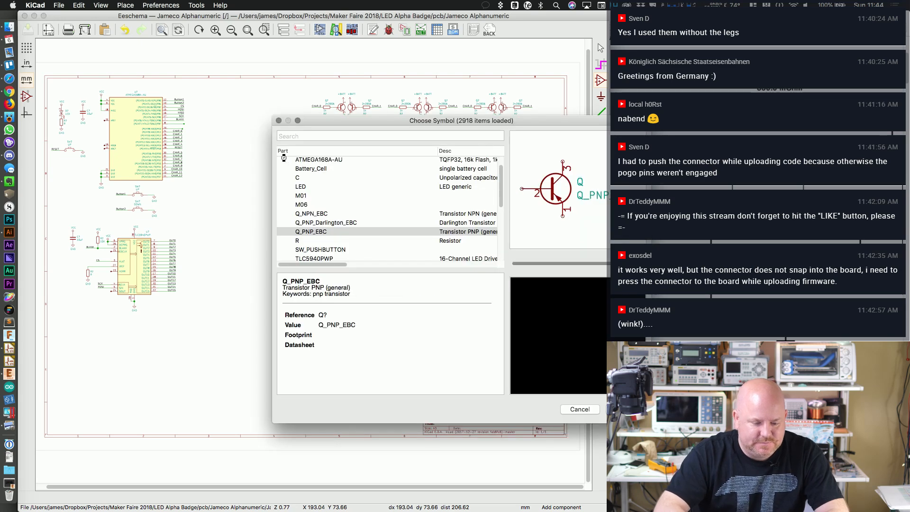
text(tps)
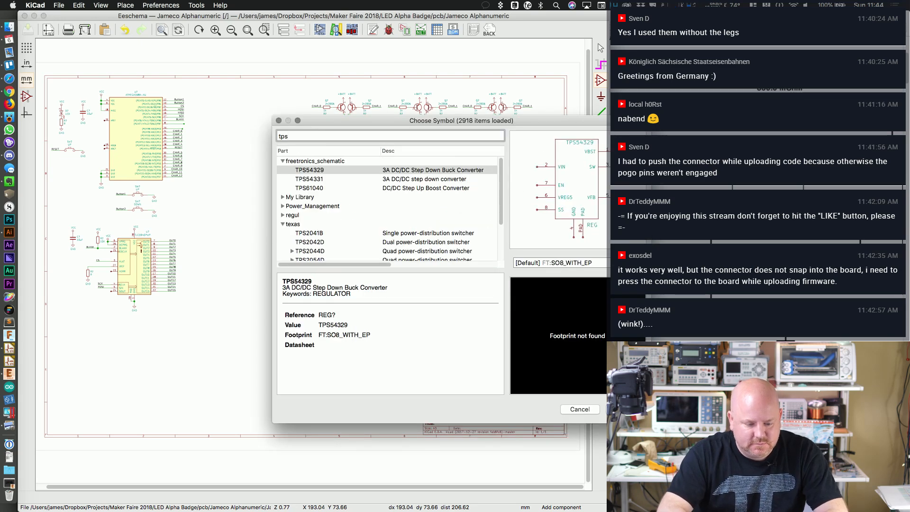
drag(500, 218, 504, 251)
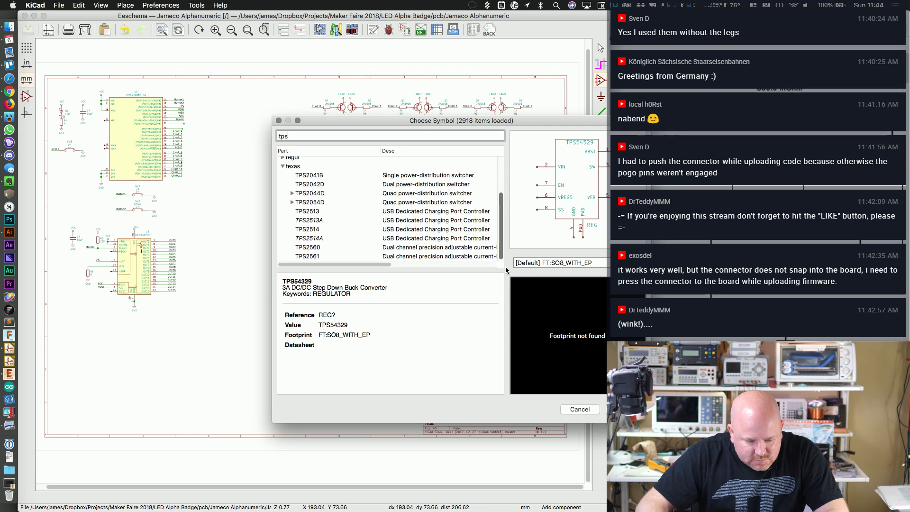
click(310, 193)
click(312, 202)
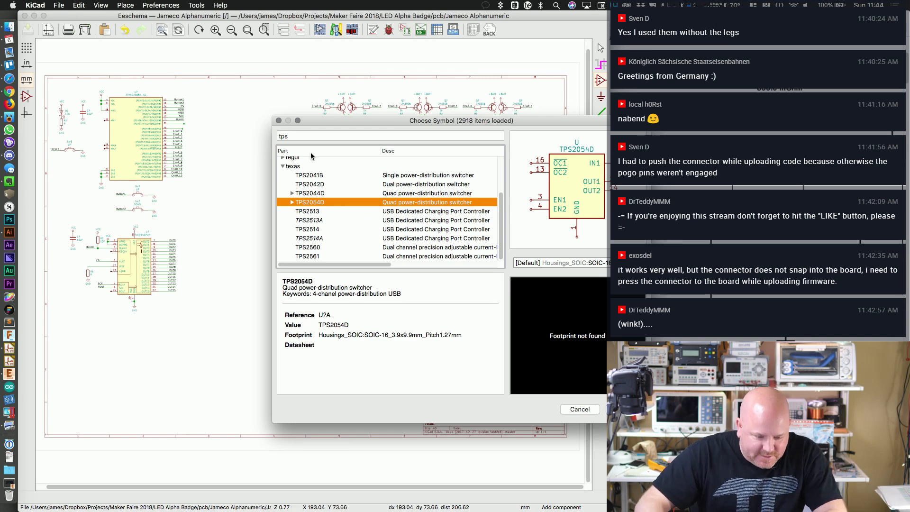
click(278, 120)
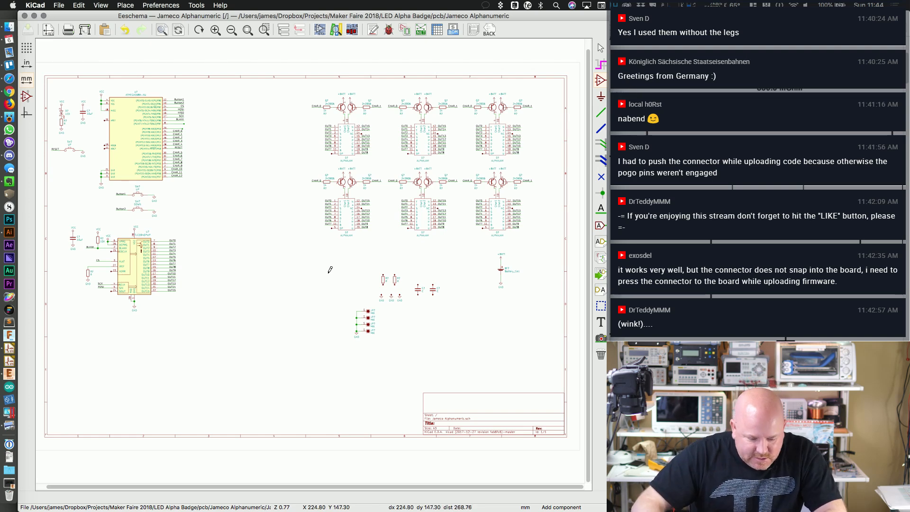
key(Escape)
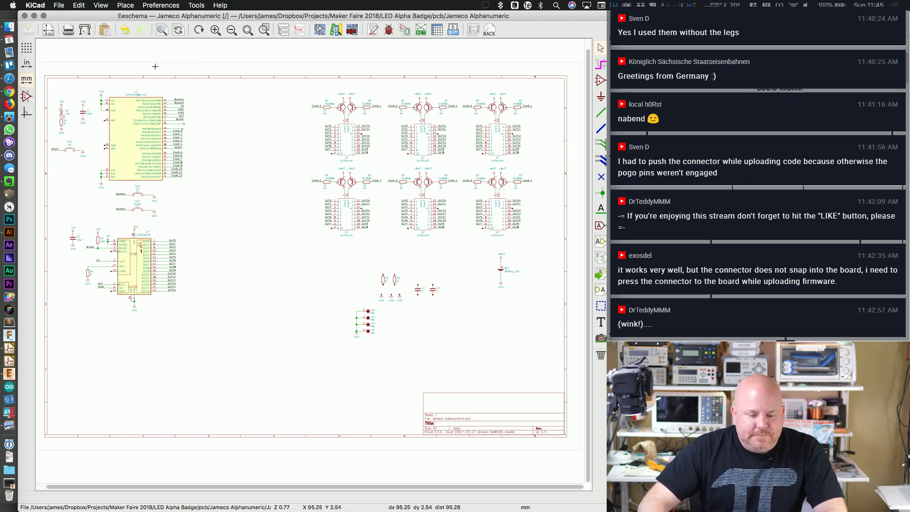
Step: Open the Symbol Library Editor and position the TPS61070 datasheet beside it for reference
click(161, 5)
mouse_move(196, 5)
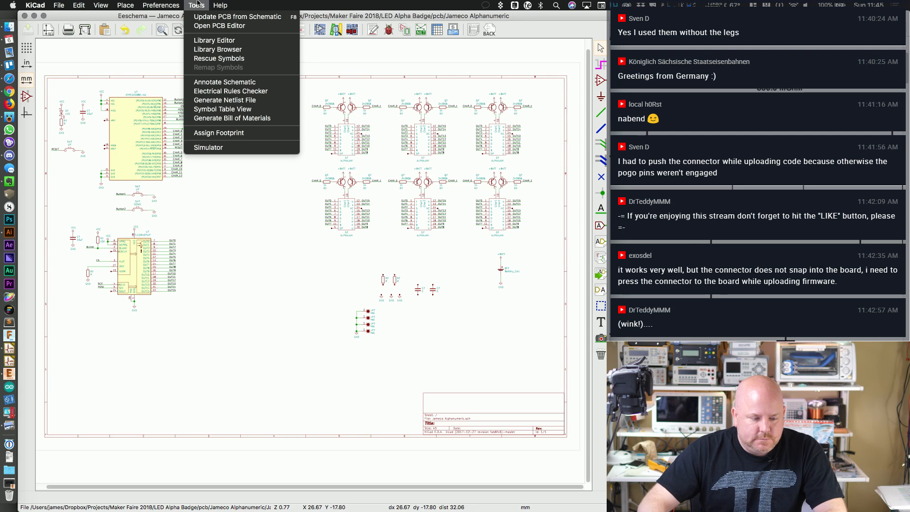
click(214, 40)
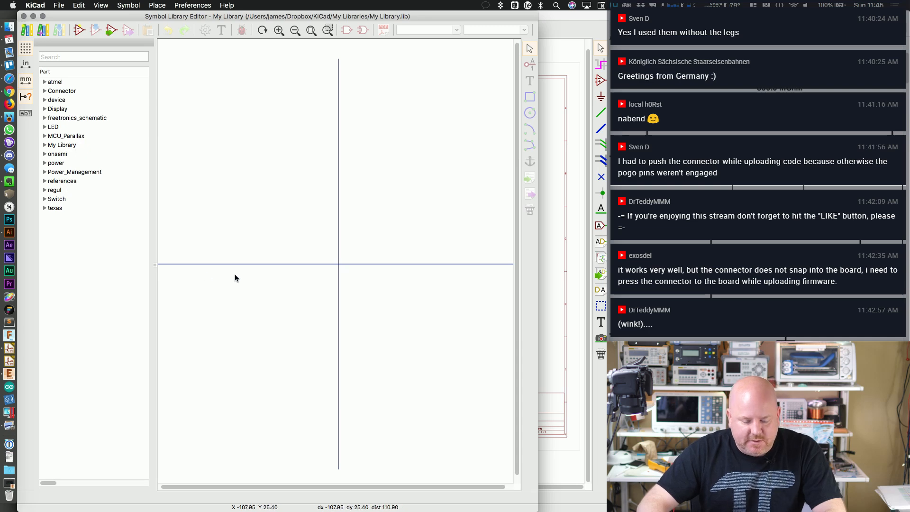
click(9, 425)
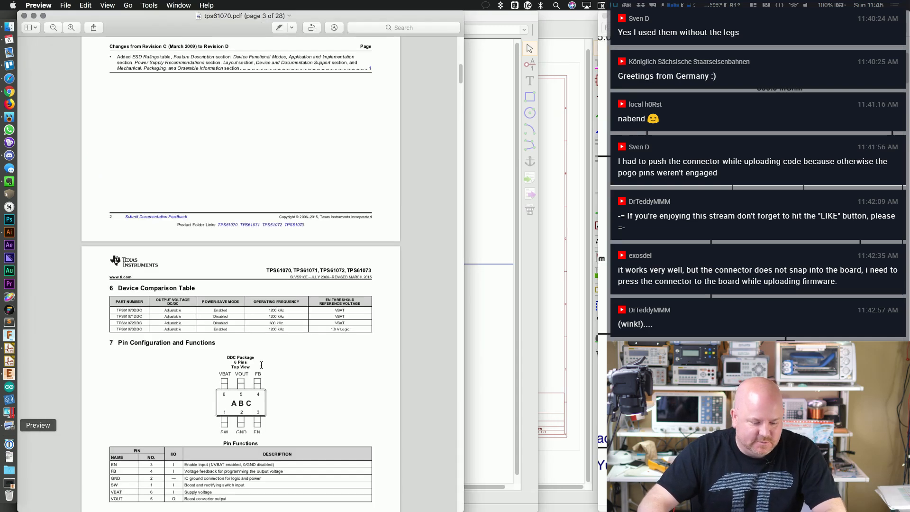
key(super+alt+Right)
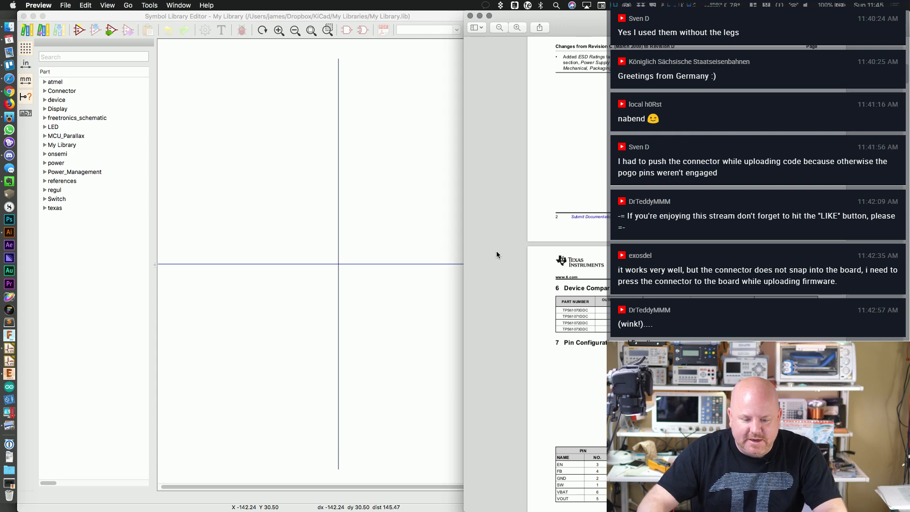
drag(466, 240, 546, 246)
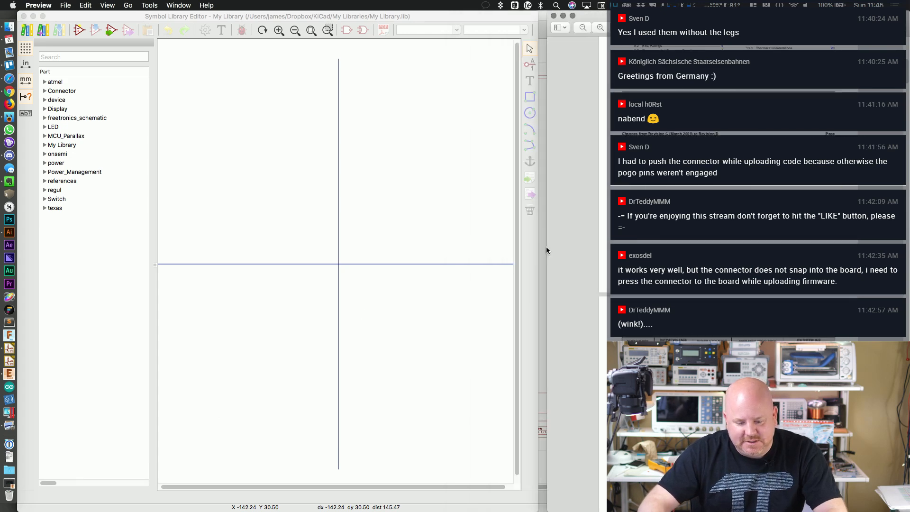
Step: Switch to Safari, load snapeda.com and arrange the browser window over the library editor beside the datasheet
click(10, 78)
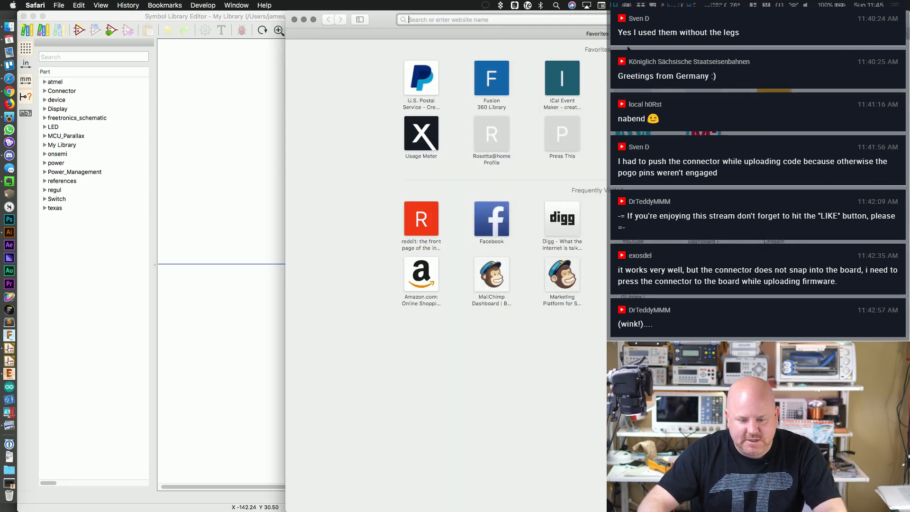
text(snapc)
key(BackSpace)
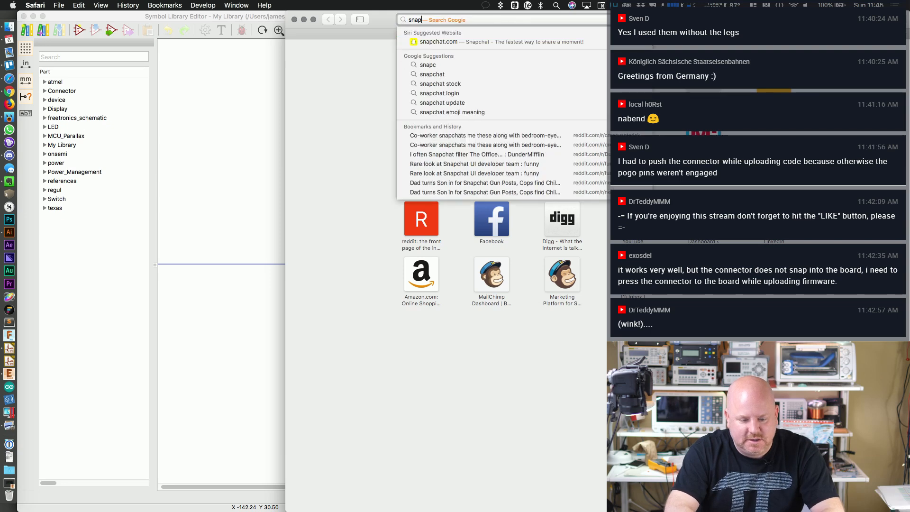
text(eda.com)
key(Return)
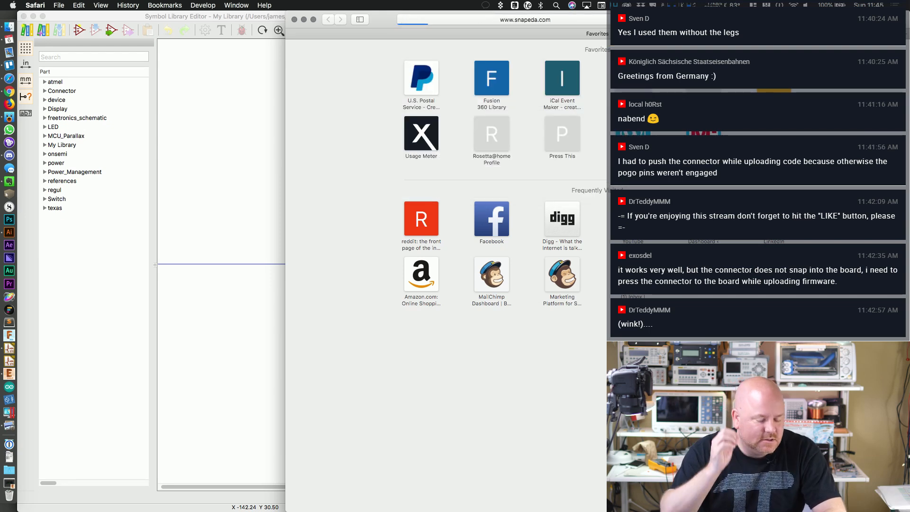
key(ctrl+alt+Left)
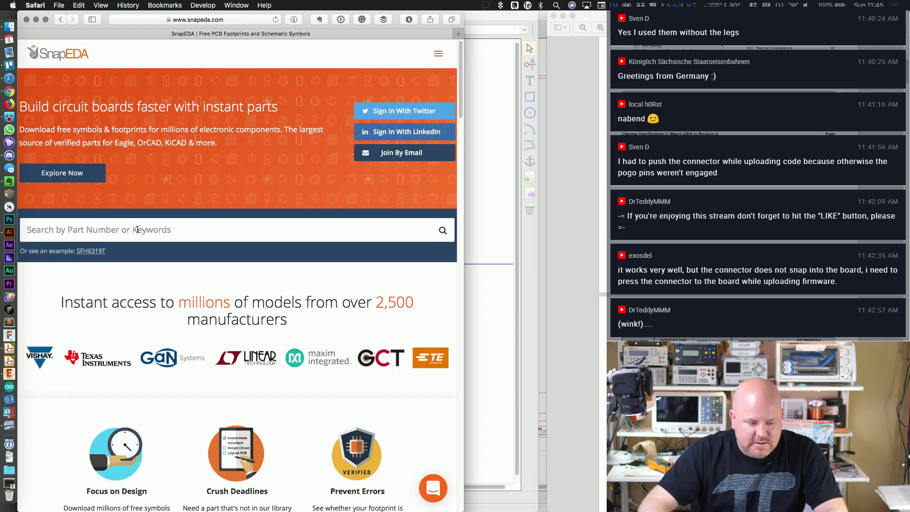
Step: Search SnapEDA for TPS61070 and open the TPS61070DDCR part page by Texas Instruments
click(135, 230)
text(TPS)
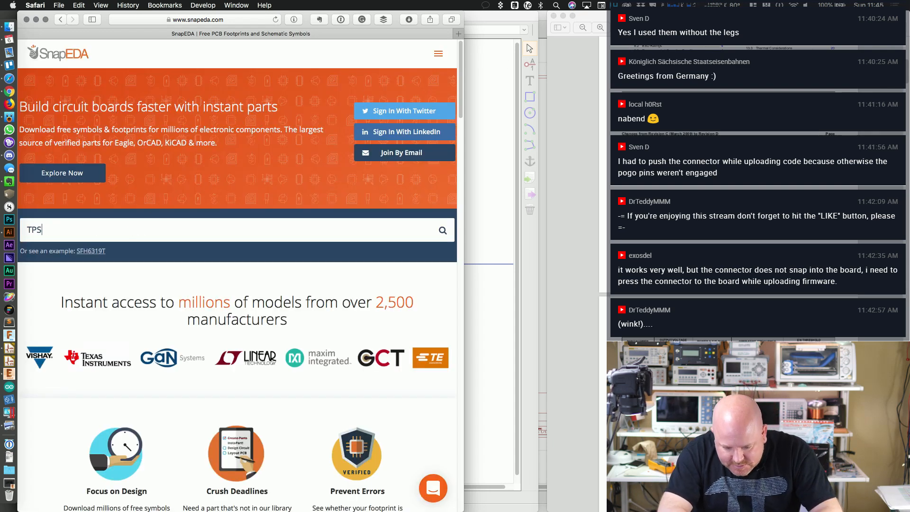
text(61070)
key(Return)
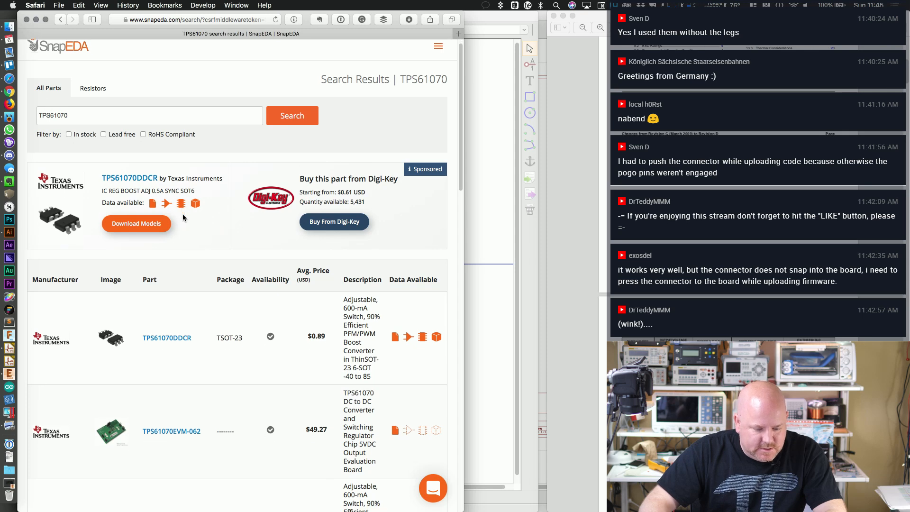
scroll(183, 214, down, 1)
click(173, 332)
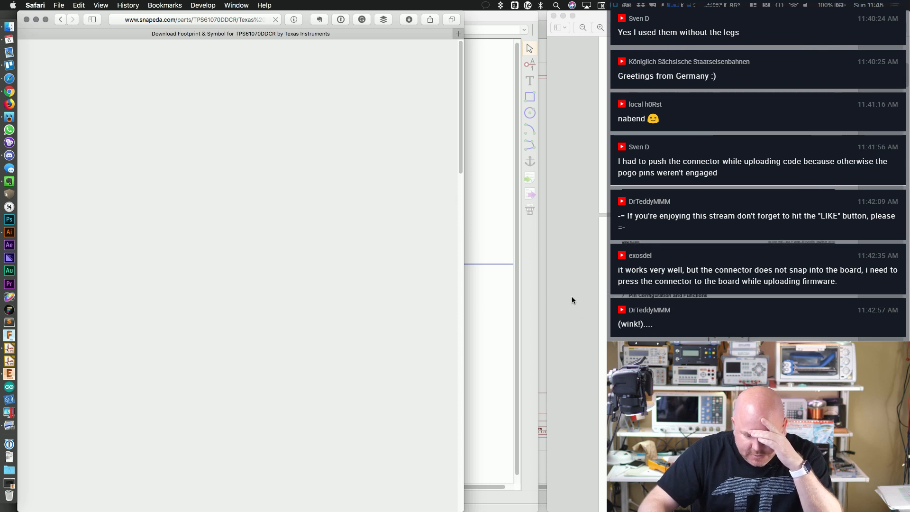
Step: Examine the TPS61070DDCR symbol and its available variants on SnapEDA, close the browser window and return to the Symbol Library Editor
scroll(283, 219, down, 3)
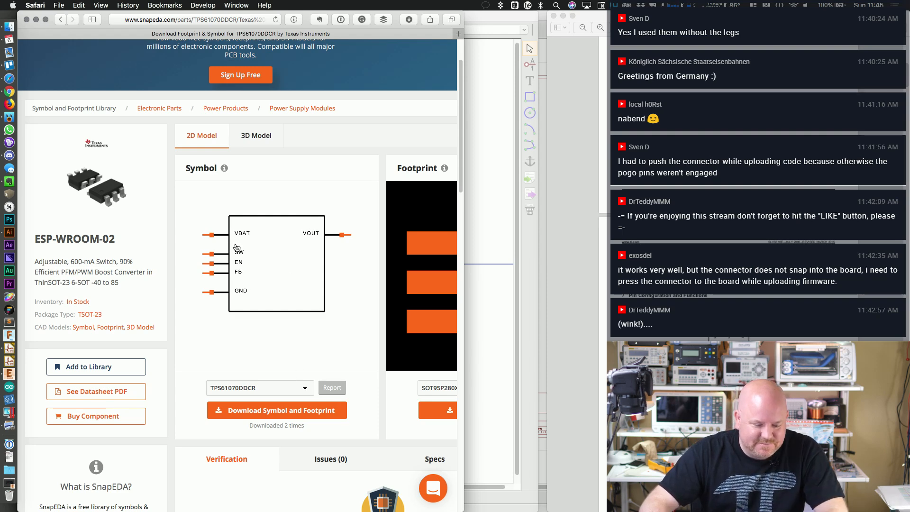
click(264, 389)
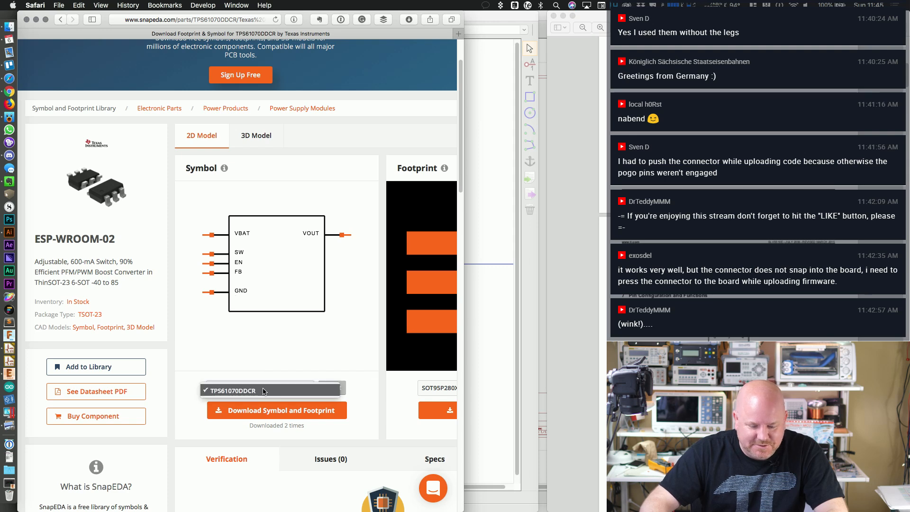
click(261, 350)
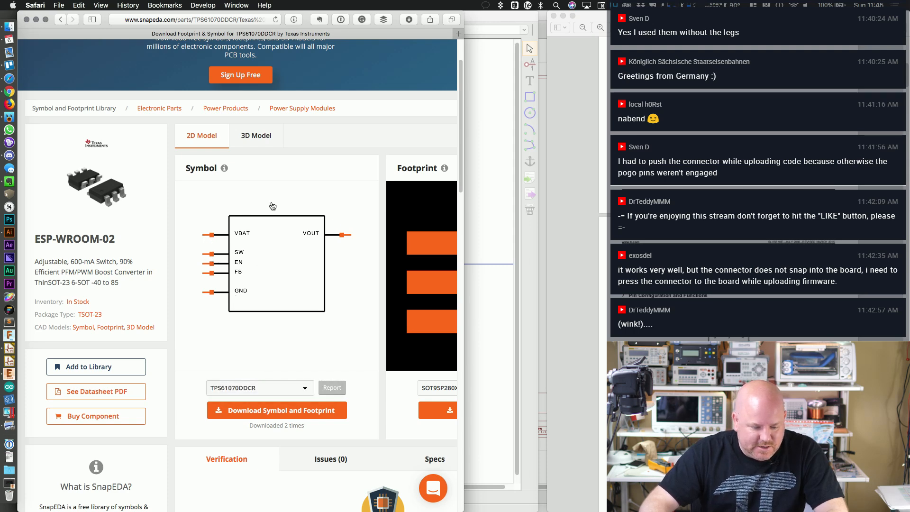
click(27, 20)
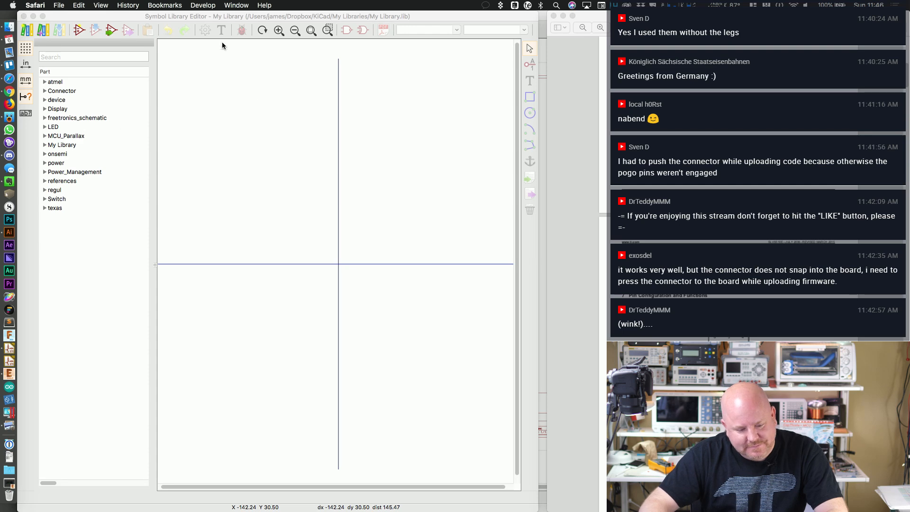
click(484, 95)
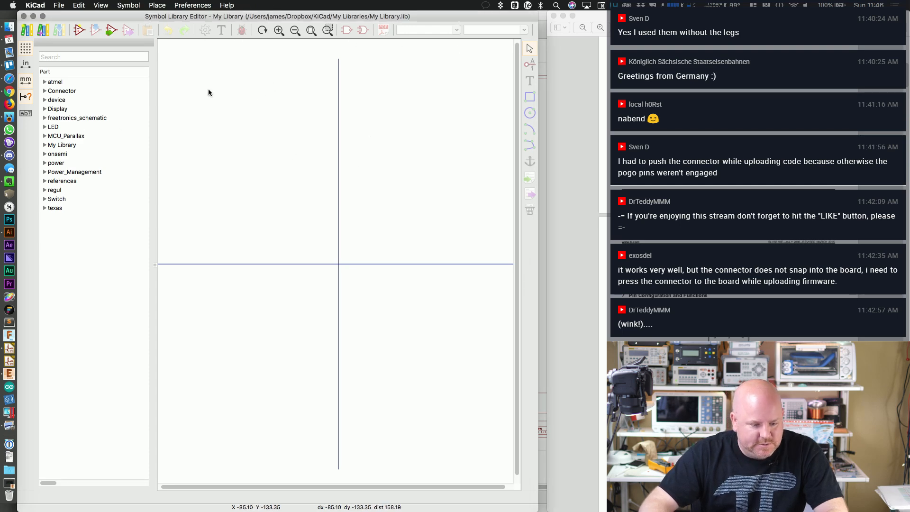
right_click(67, 142)
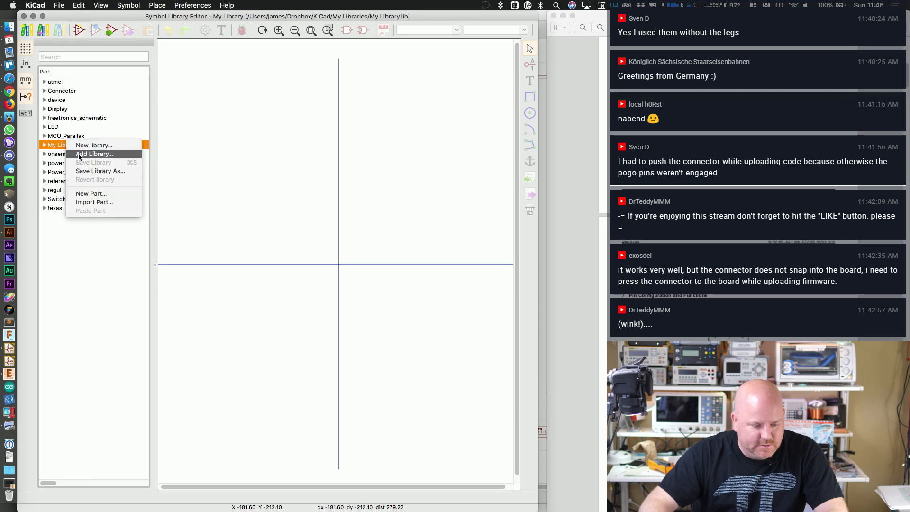
click(79, 155)
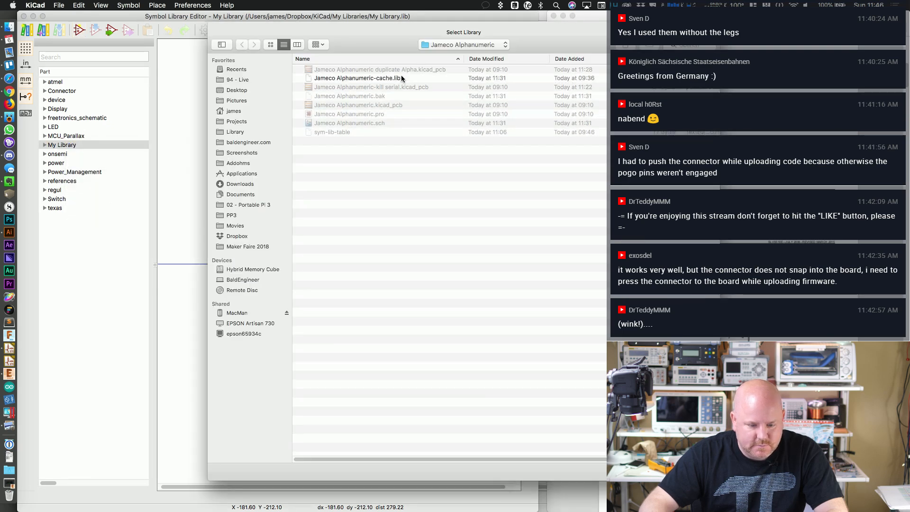
drag(457, 33, 462, 37)
key(Escape)
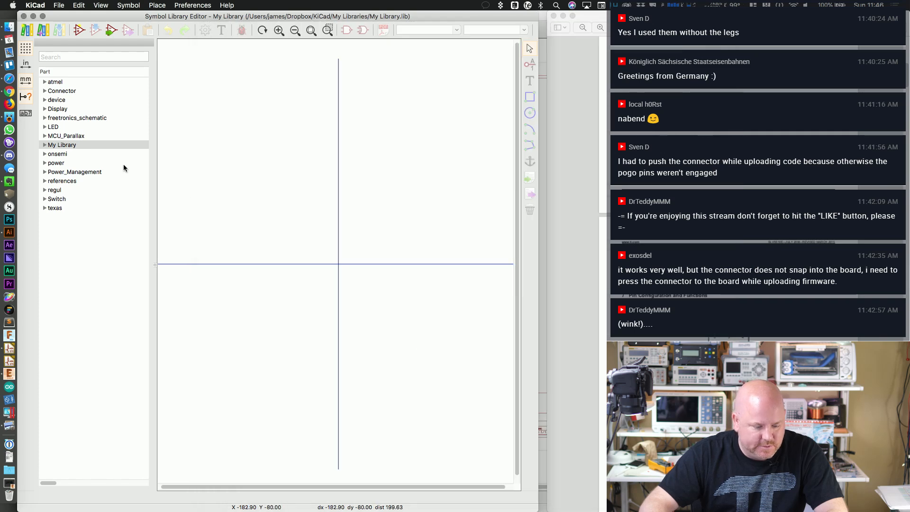
Step: Create a new part in My Library with the symbol name TPS61070 and reference designator U
click(61, 146)
click(45, 145)
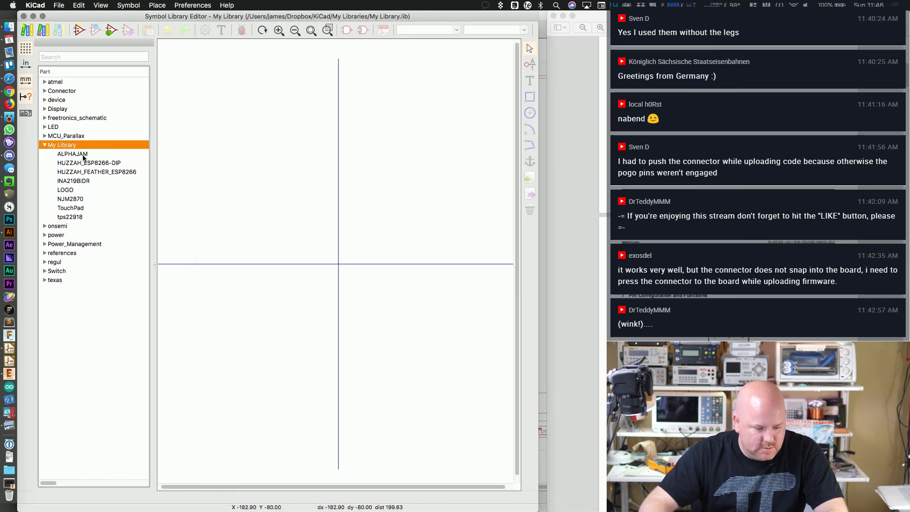
click(81, 218)
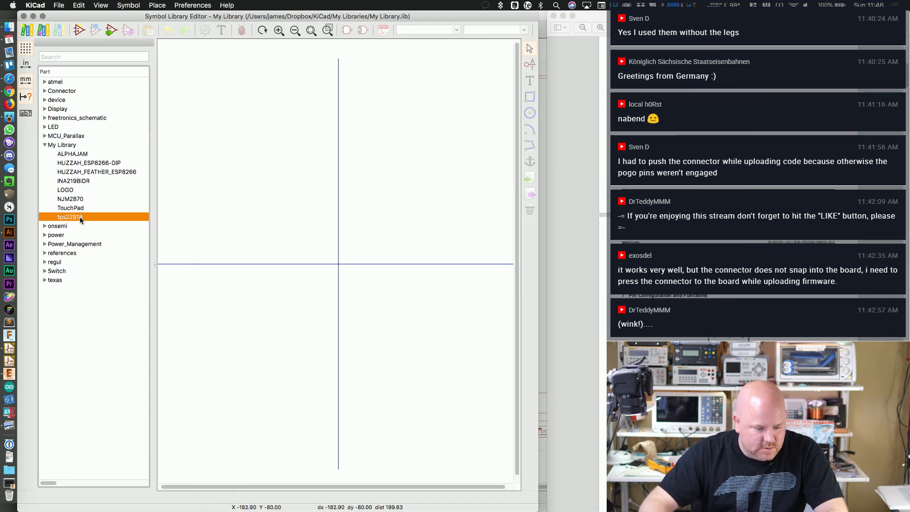
click(69, 146)
right_click(69, 146)
click(54, 144)
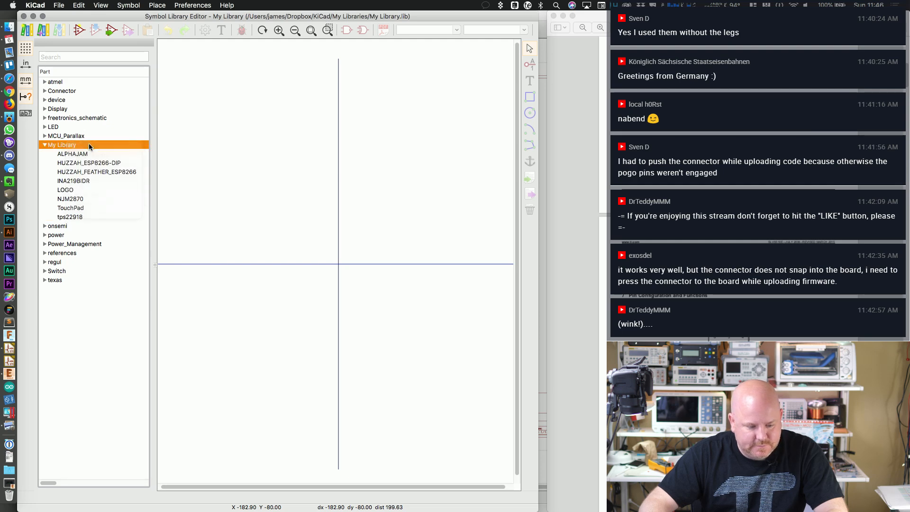
right_click(82, 140)
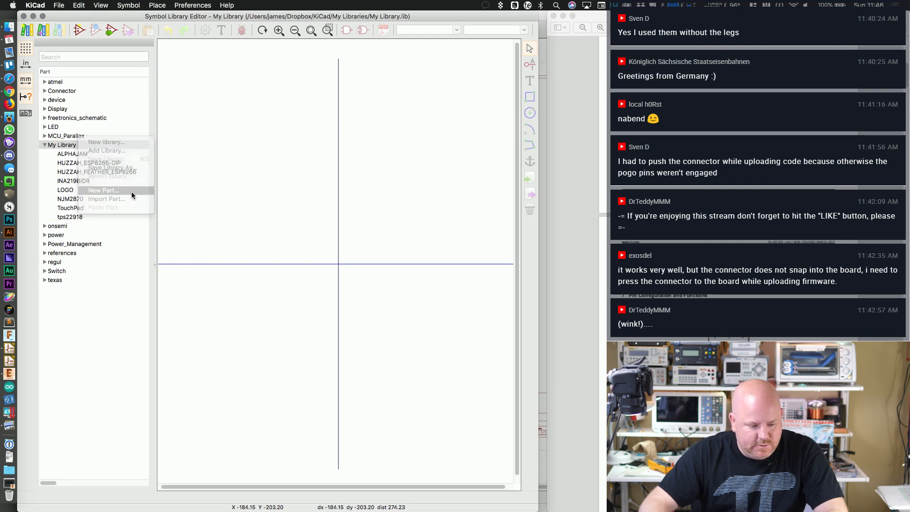
click(104, 190)
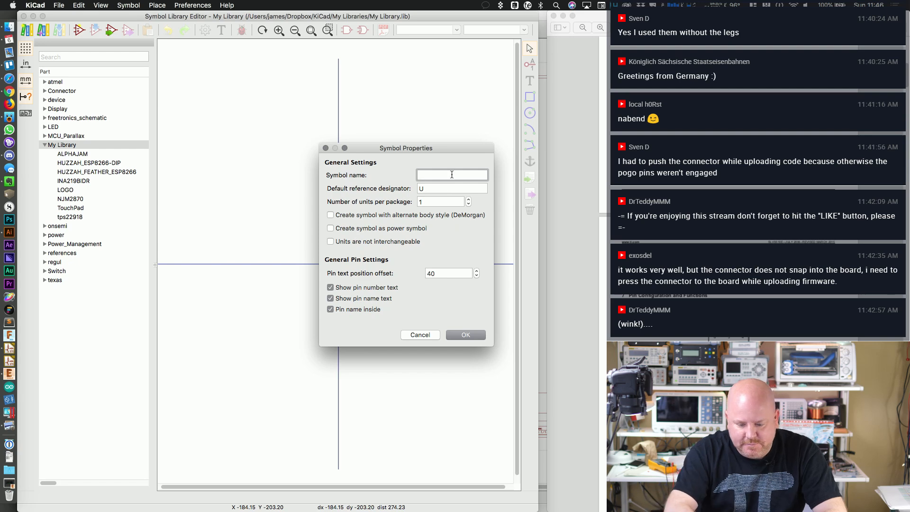
text(TPS61)
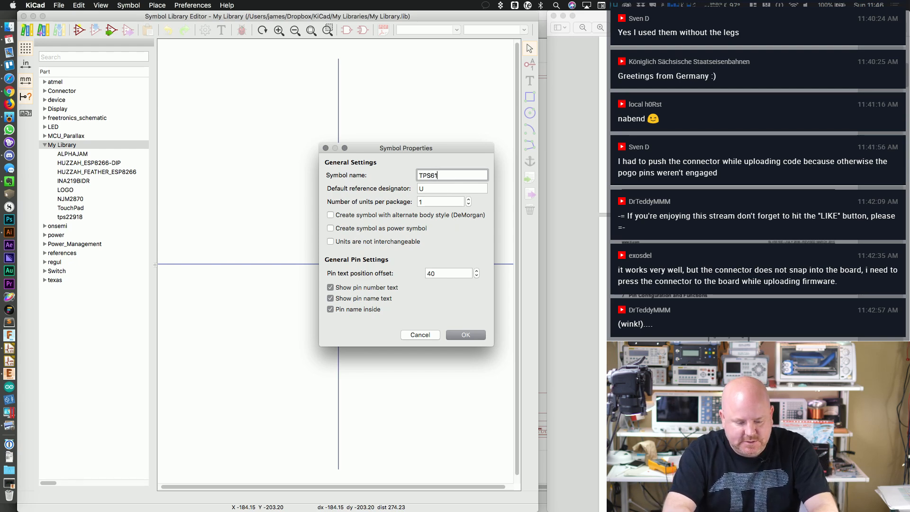
text(070)
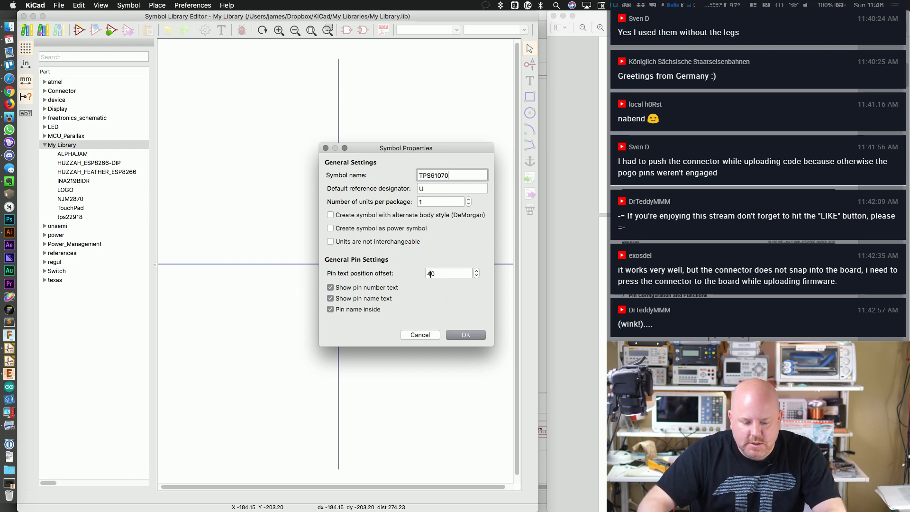
click(465, 334)
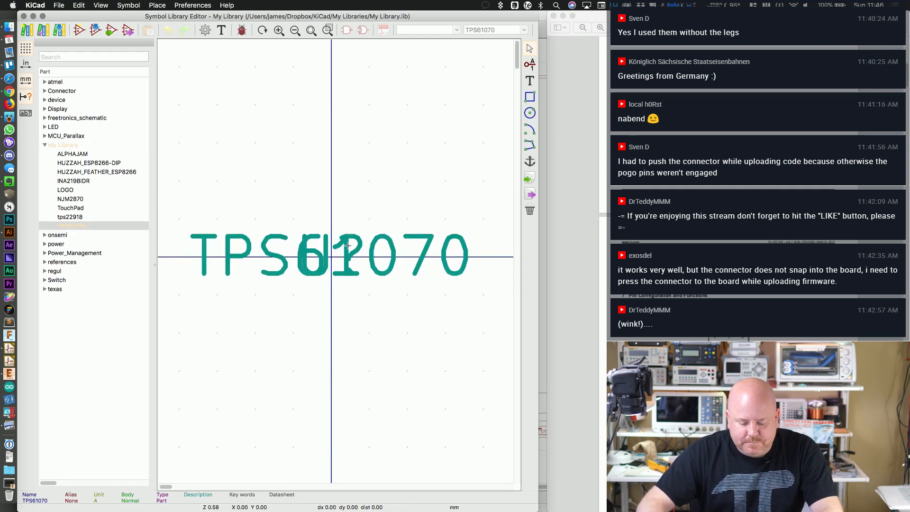
Step: Separate the overlapping symbol texts by moving the TPS61070 name below the origin and the reference designator above it
click(296, 31)
click(296, 30)
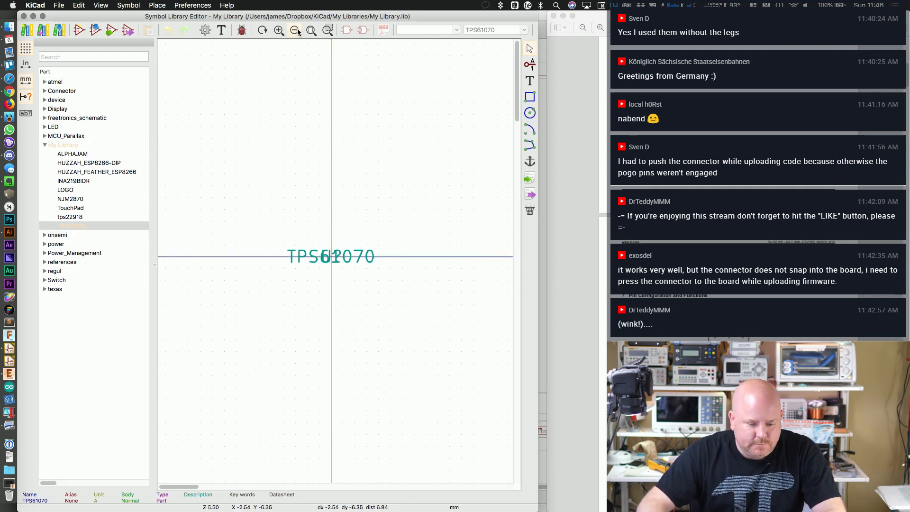
click(296, 30)
click(278, 30)
click(279, 32)
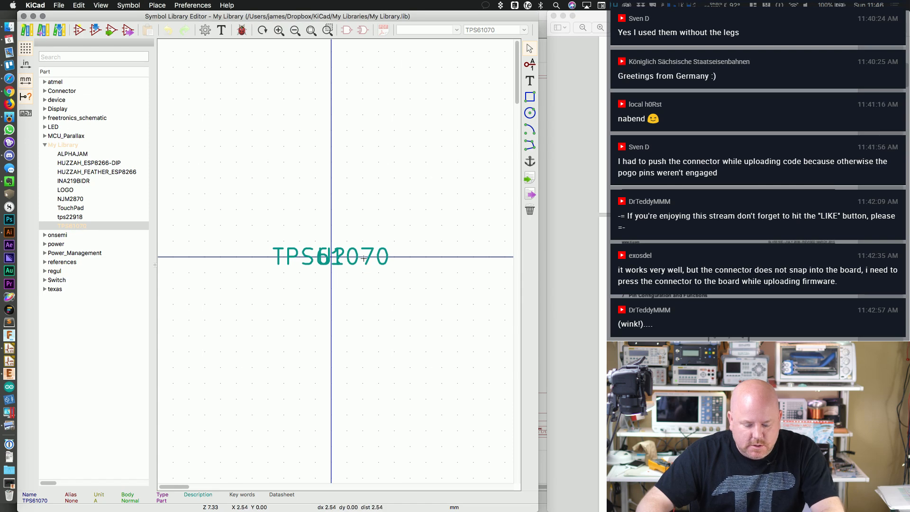
key(m)
click(325, 369)
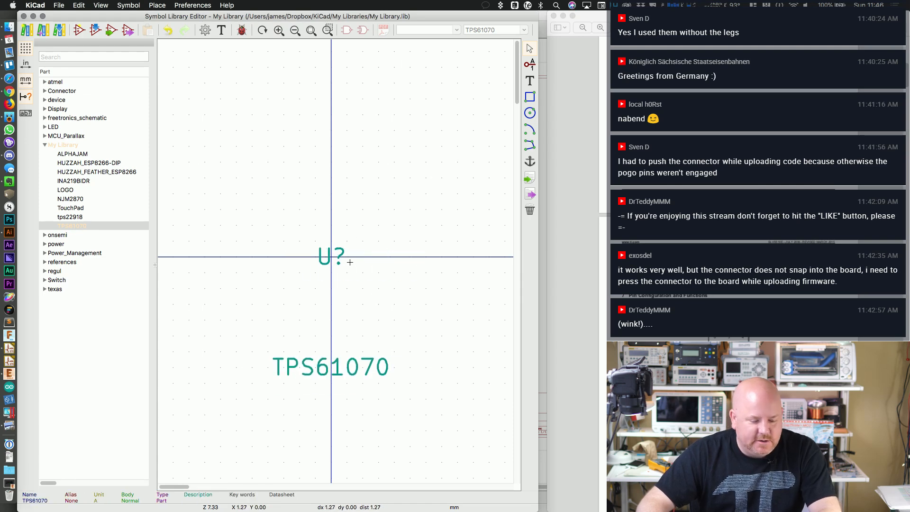
key(m)
click(361, 264)
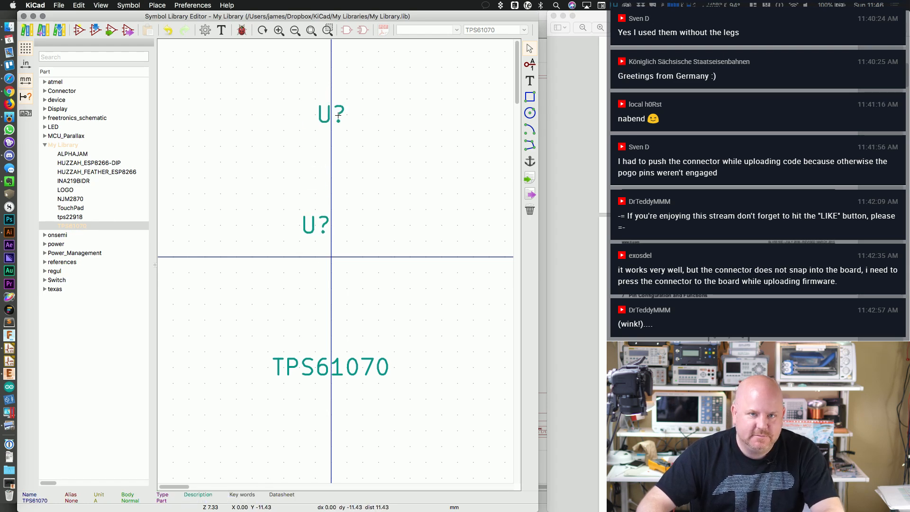
click(334, 114)
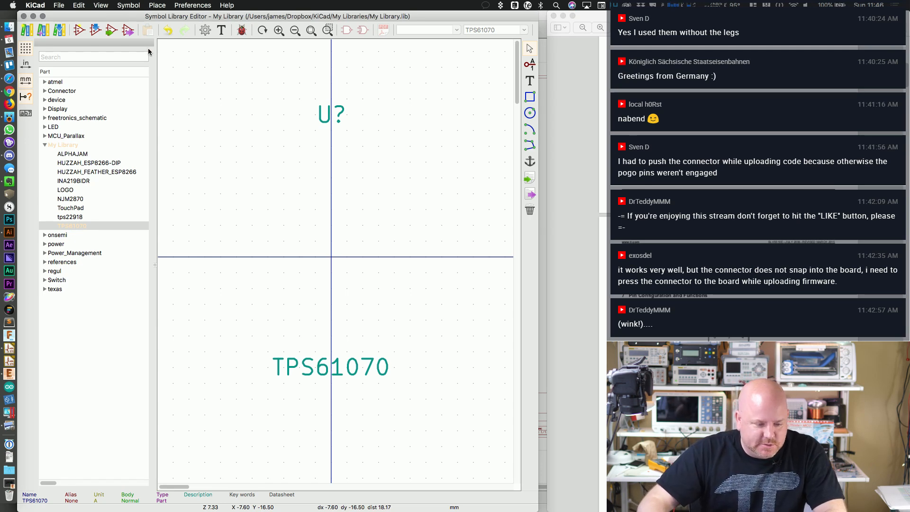
Step: Start a new pin on the TPS61070 symbol and name it VBat
click(529, 64)
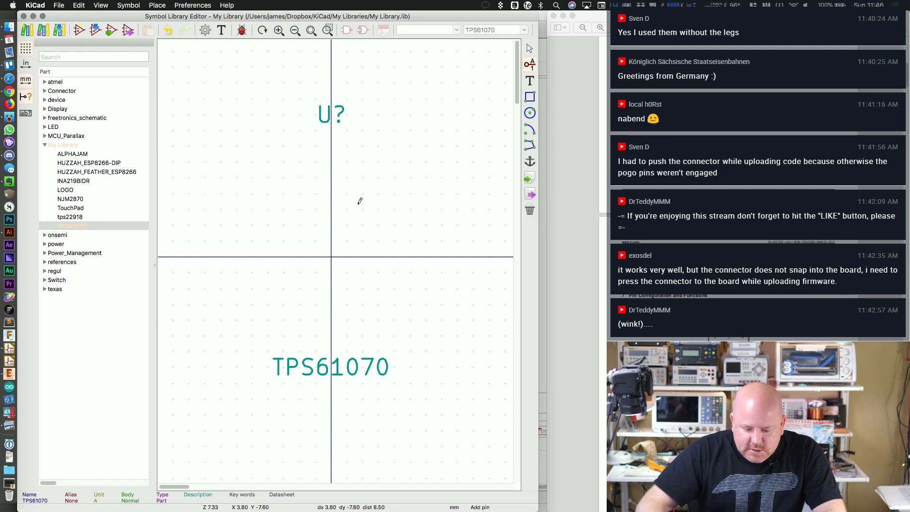
click(301, 200)
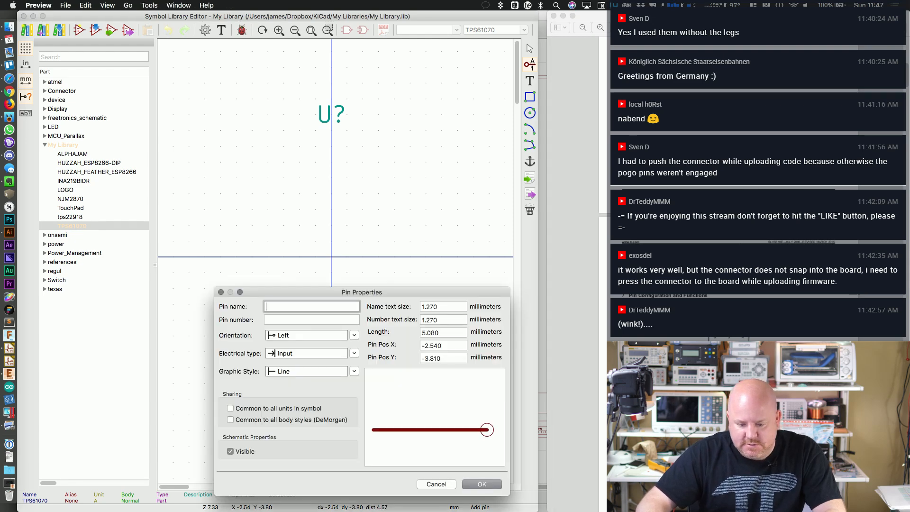
drag(725, 17, 744, 133)
click(739, 85)
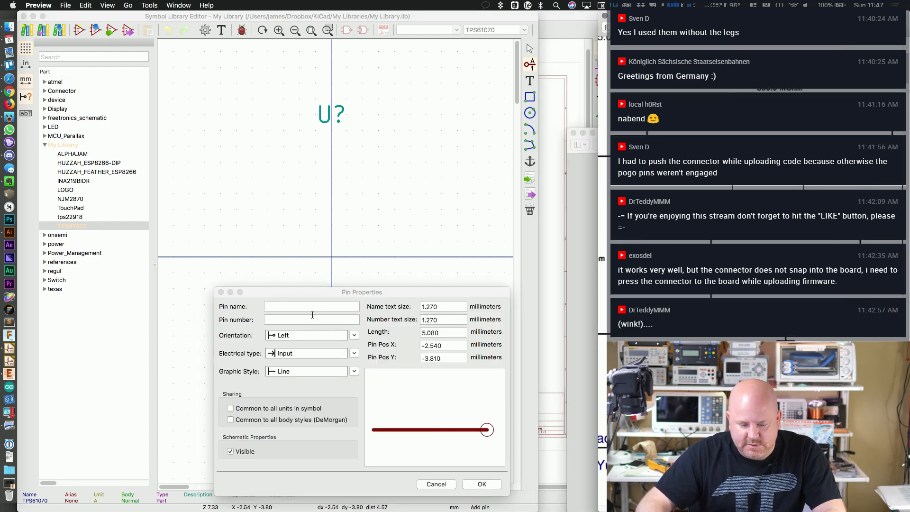
click(284, 308)
text(VB)
key(BackSpace)
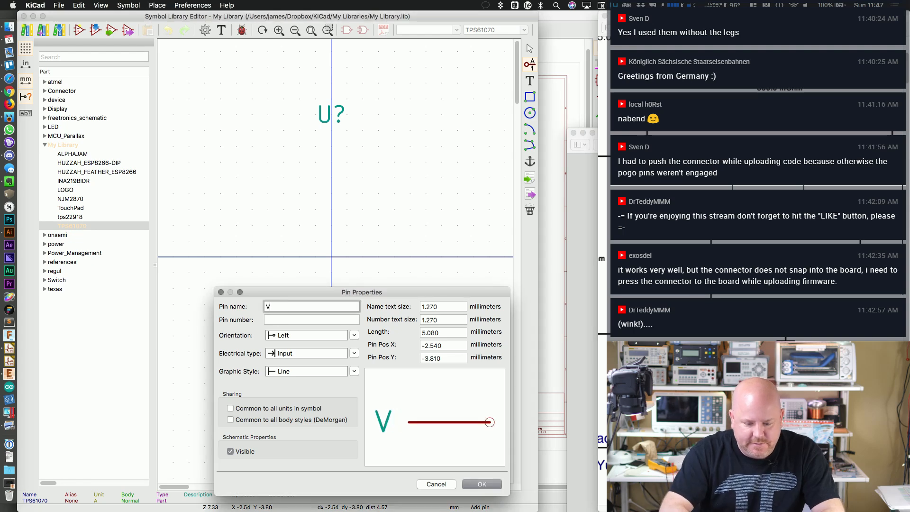
text(Bat)
key(Tab)
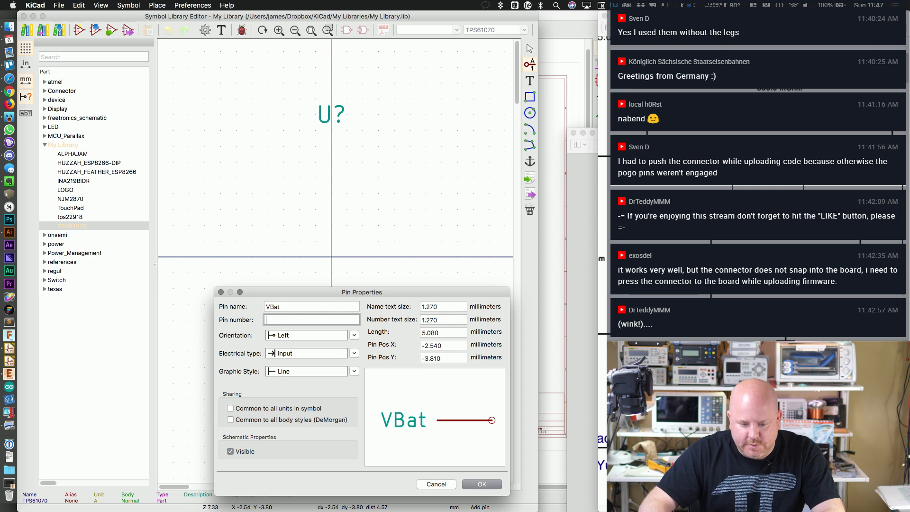
Step: Consult the pin functions table in the TPS61070 datasheet and set the VBat pin's number to 6
key(super+Tab)
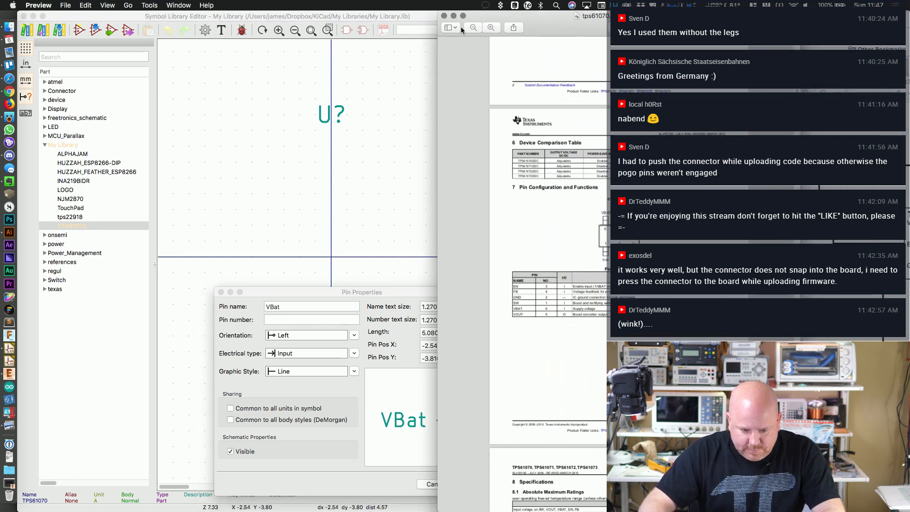
click(421, 23)
key(super+Tab)
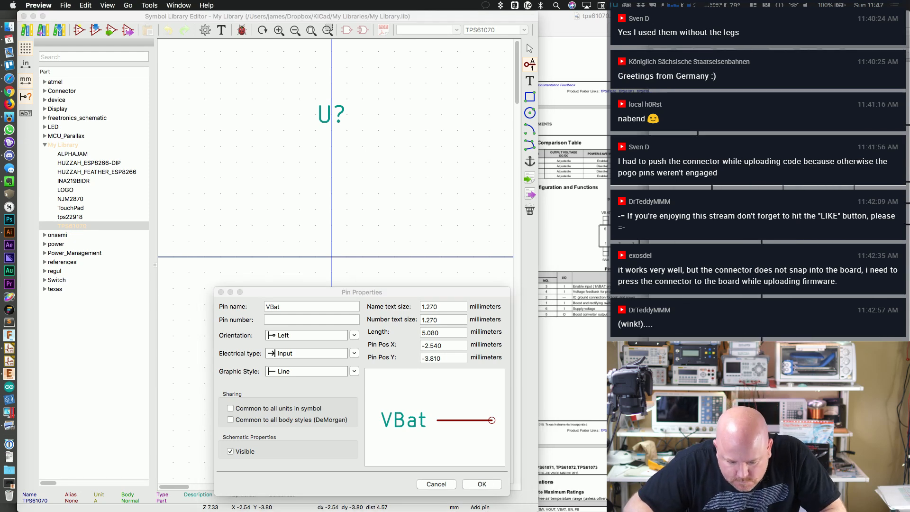
click(269, 320)
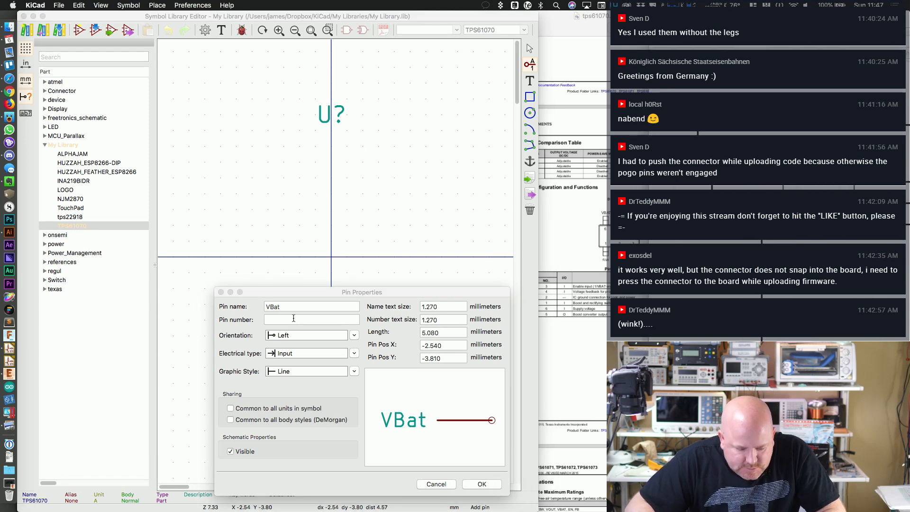
text(6)
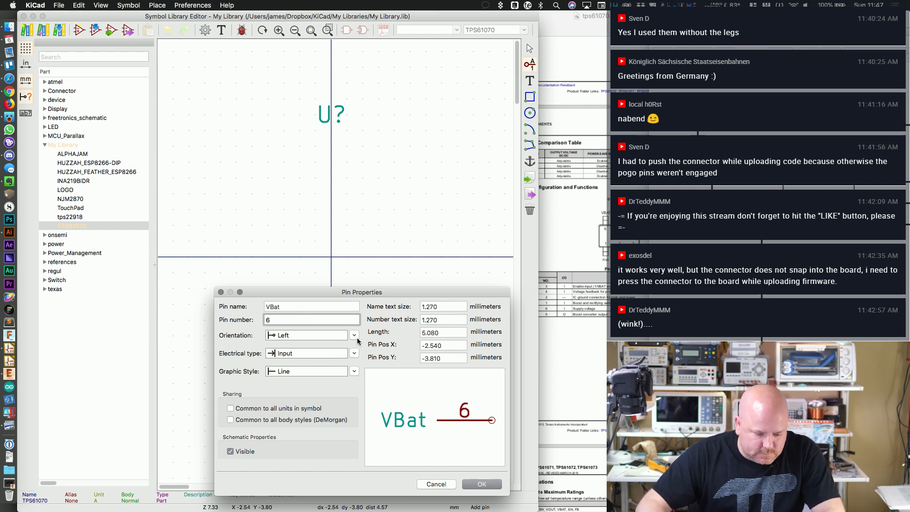
Step: Make the VBat pin a Power input with Right orientation and place it to the upper left of the symbol's origin
click(353, 354)
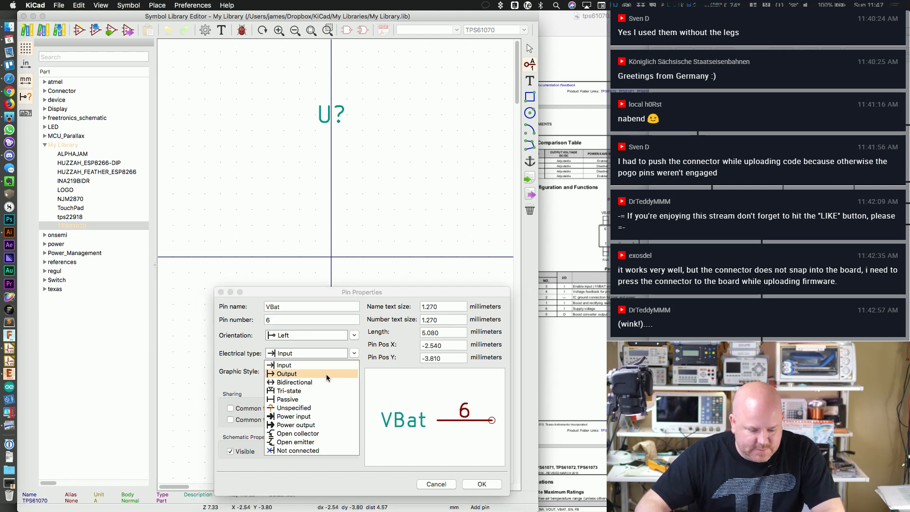
click(310, 416)
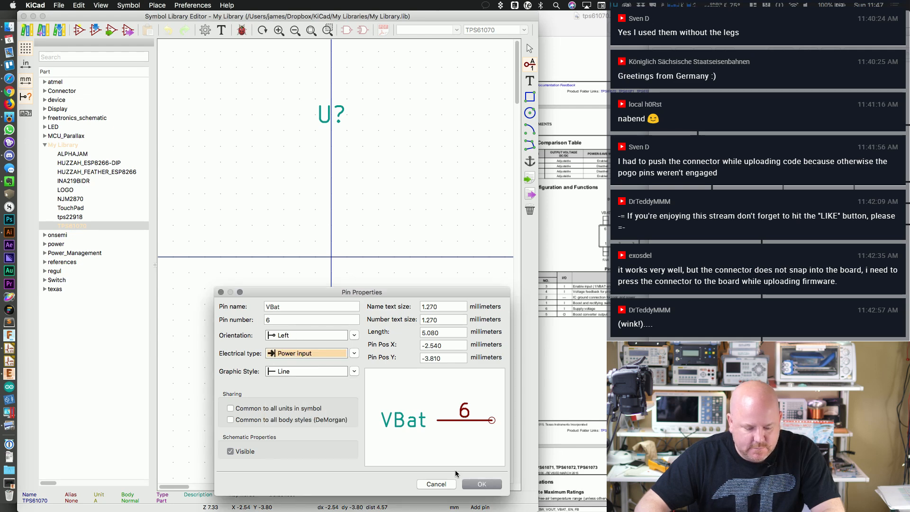
click(354, 340)
click(334, 343)
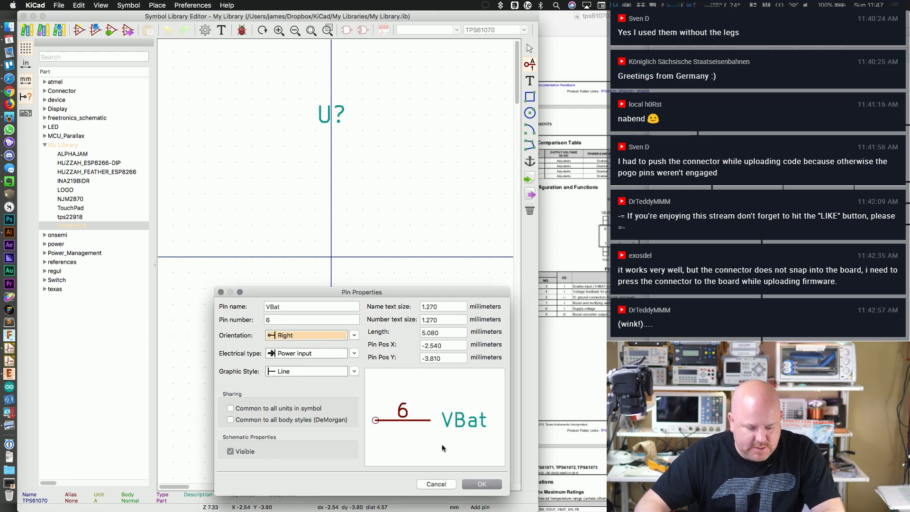
click(493, 484)
drag(298, 211, 216, 185)
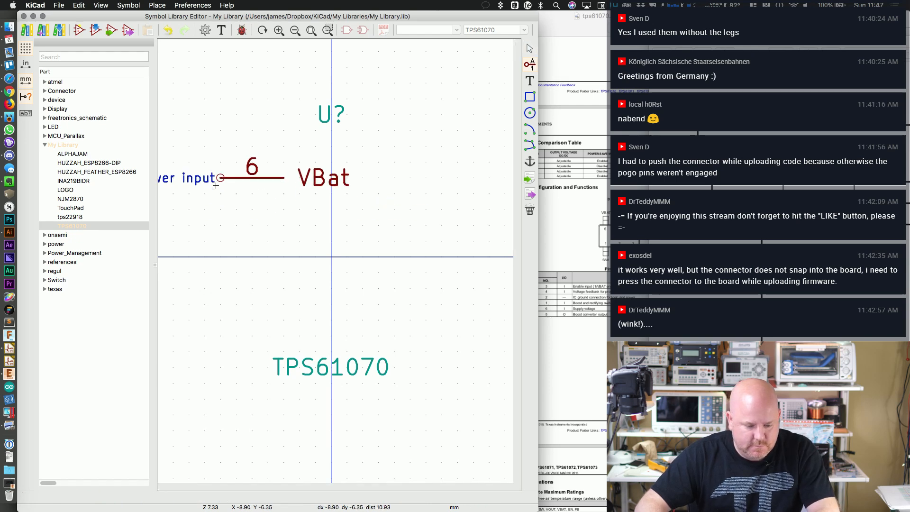
click(295, 30)
drag(270, 141, 283, 211)
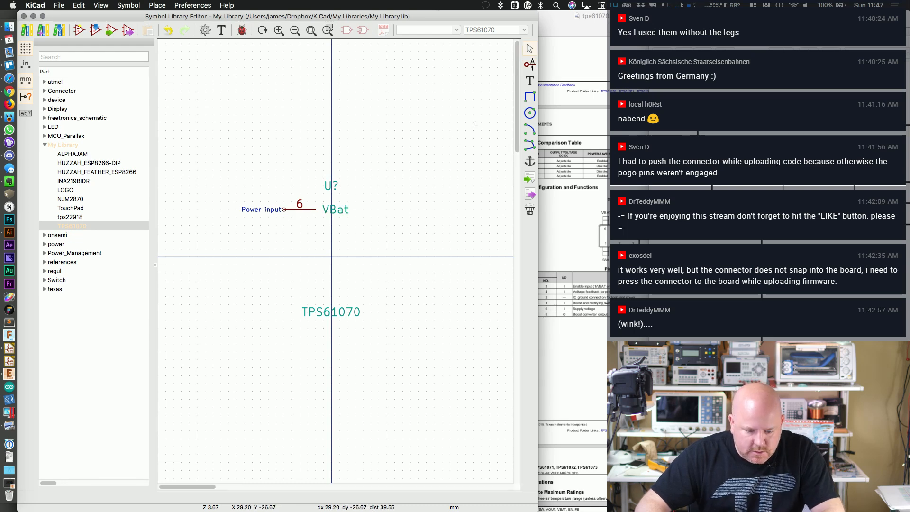
Step: Start a new pin below VBat on the TPS61070 symbol, naming it En with pin number 3
click(327, 229)
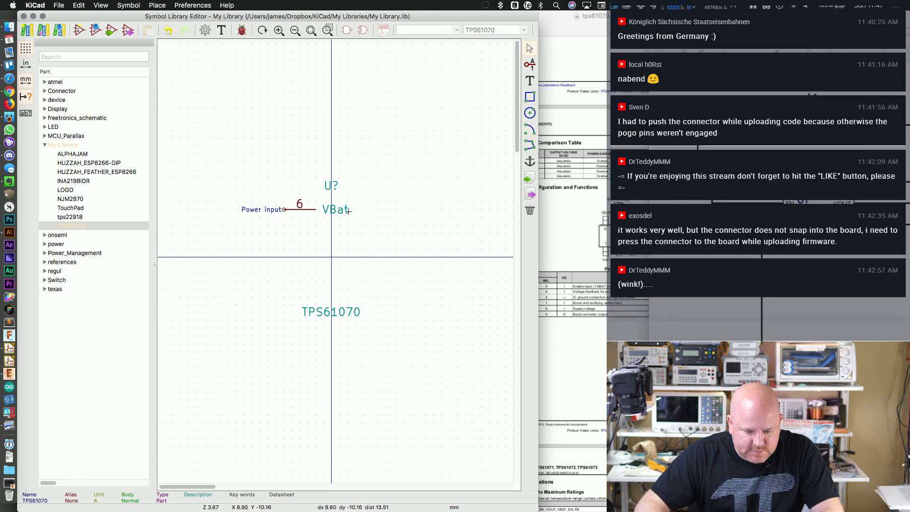
key(p)
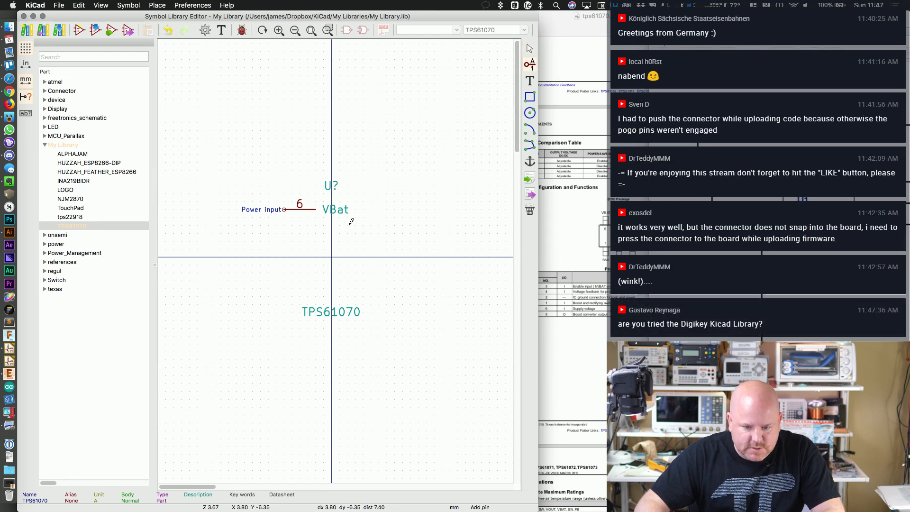
click(311, 230)
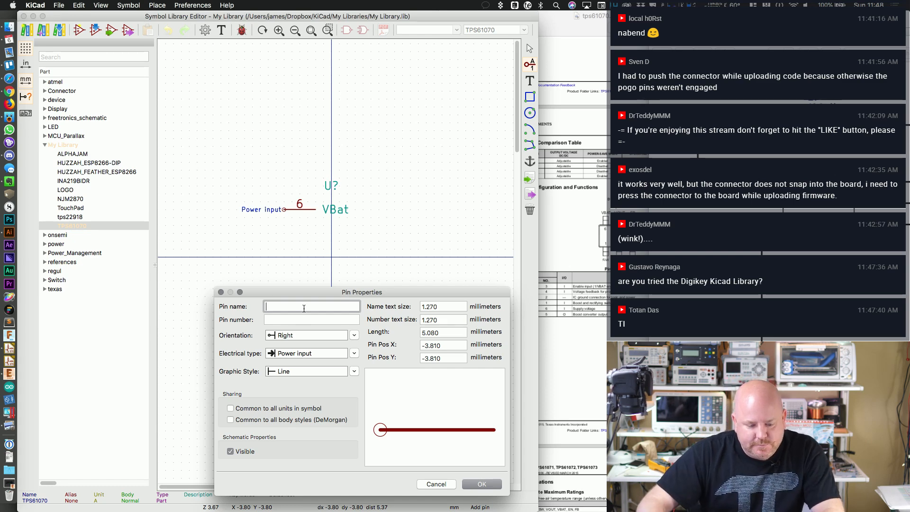
text(En)
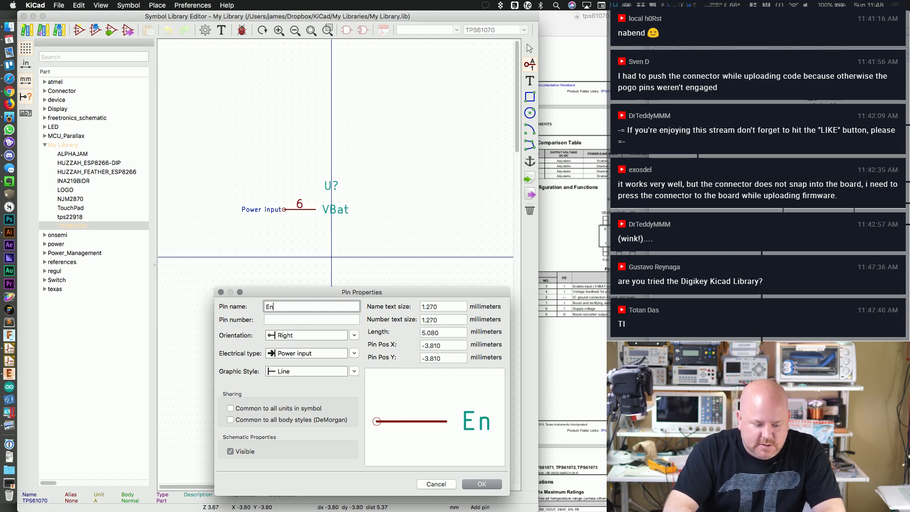
key(Tab)
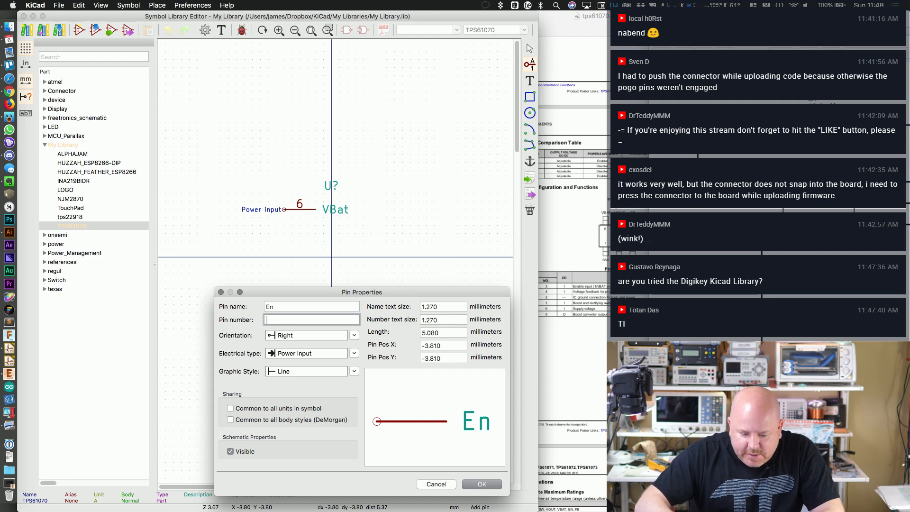
text(3)
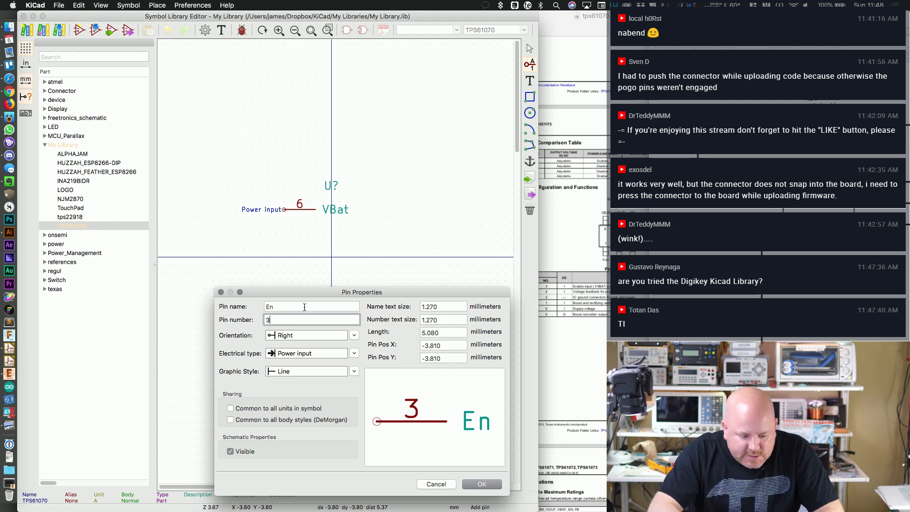
Step: Set the En pin's electrical type to Input and place it directly below VBat, aligned with that pin
click(332, 353)
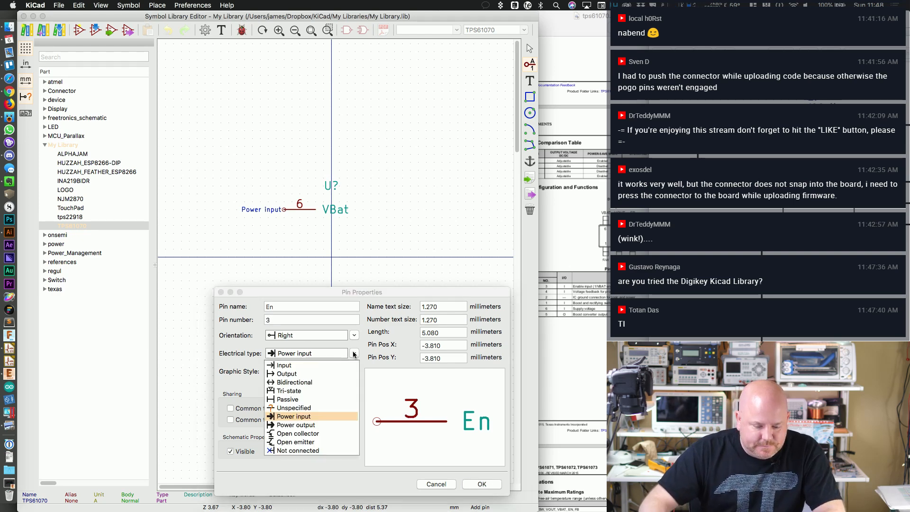
click(334, 368)
click(481, 484)
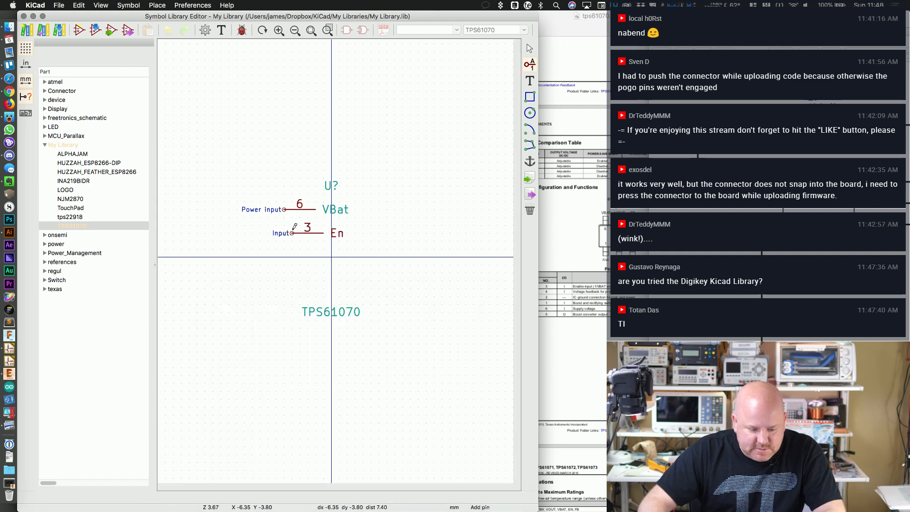
click(283, 226)
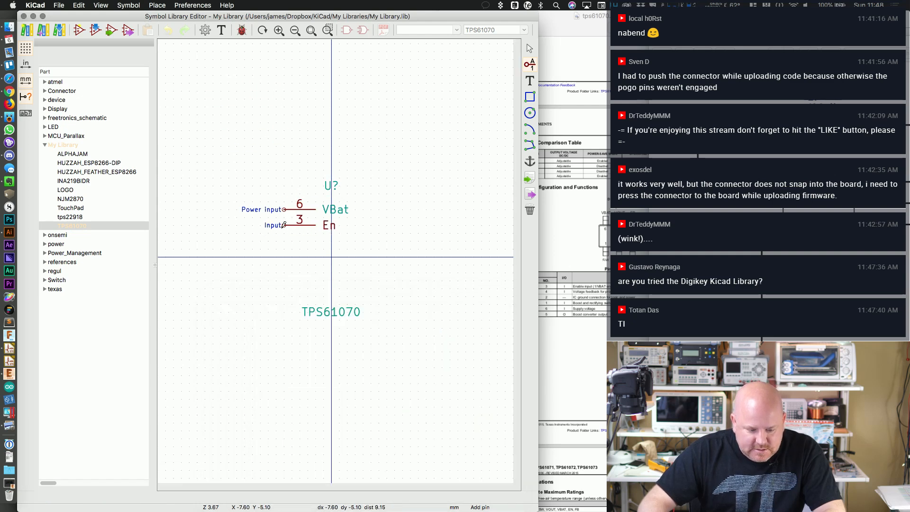
Step: Start another pin below En and name it GND
click(302, 254)
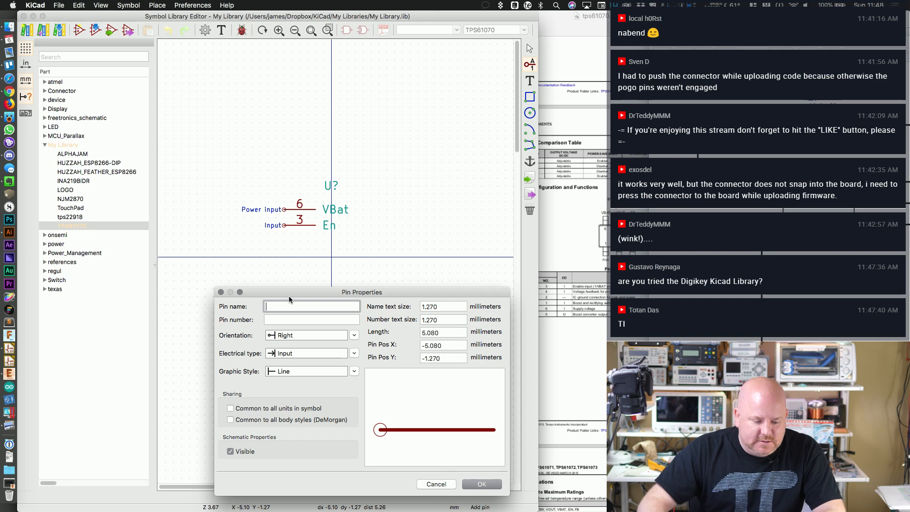
text(GND)
key(BackSpace)
key(BackSpace)
key(BackSpace)
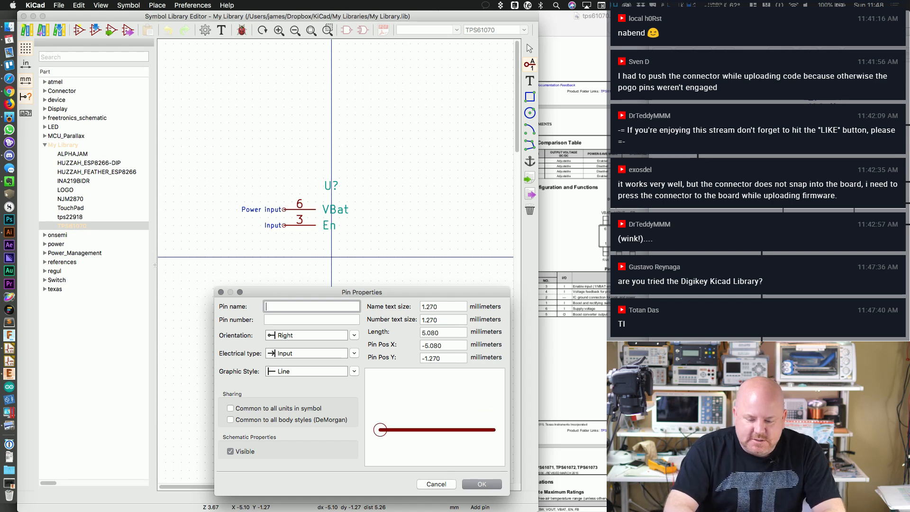
text(2)
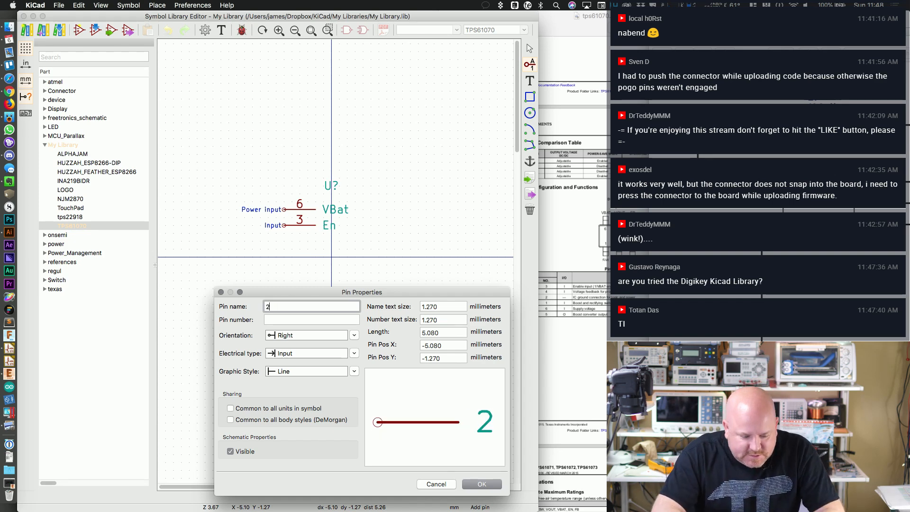
key(Tab)
key(shift+Tab)
key(BackSpace)
text(GND)
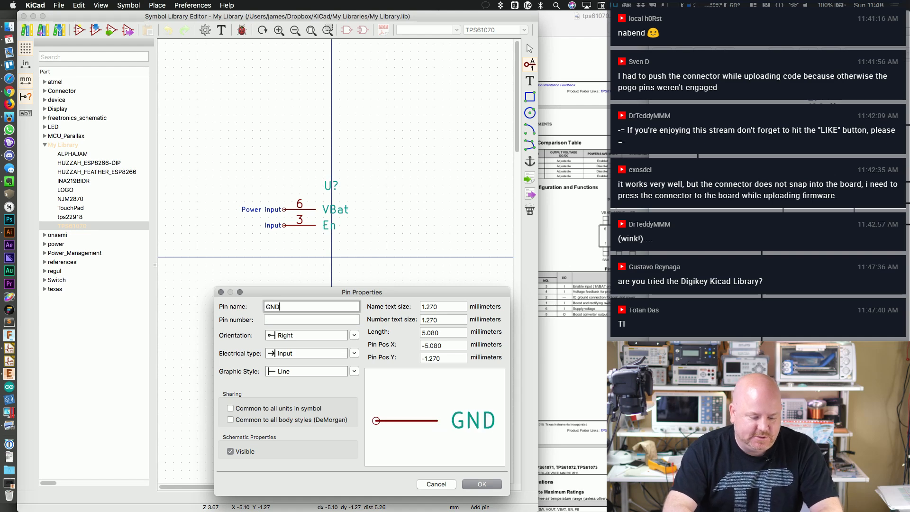
Step: Give the GND pin number 2 and place it directly beneath En, in line with the pins above
key(Tab)
text(2)
key(Return)
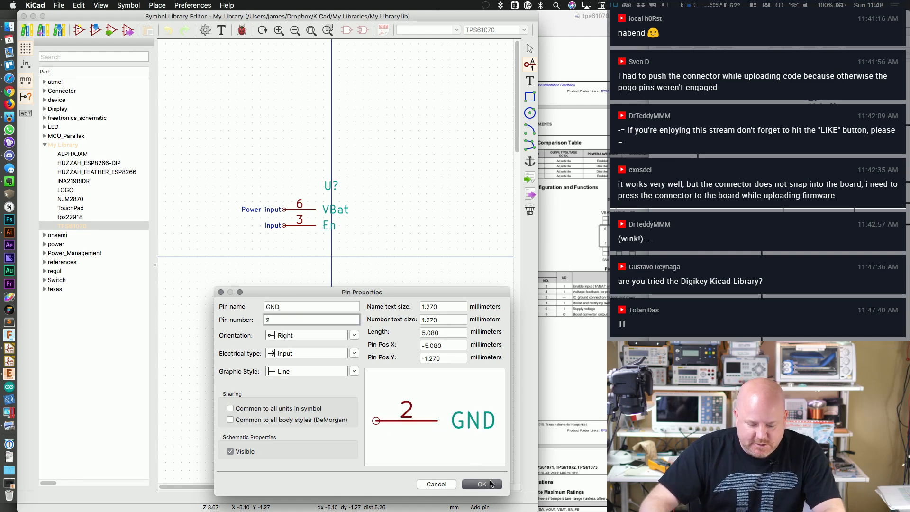
click(289, 238)
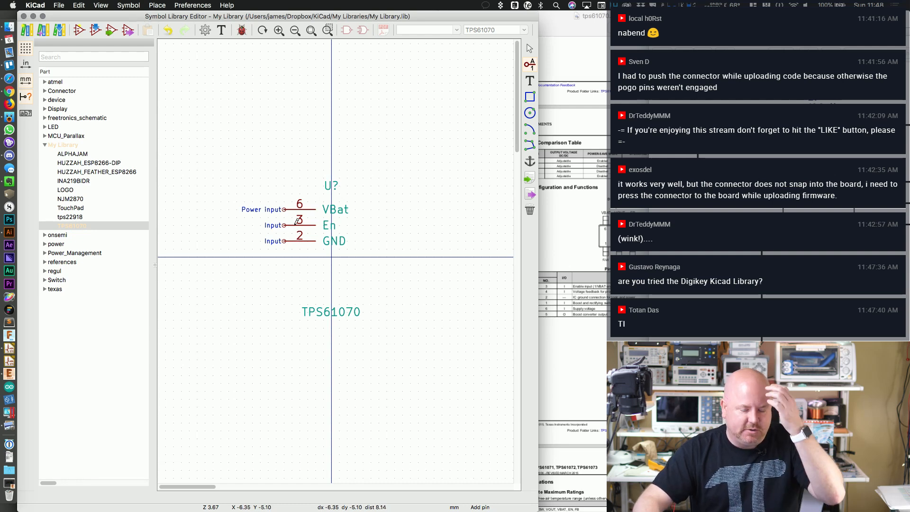
Step: Create a pin for the symbol's right side with Left orientation, entering 1 as its name and SW as its number
click(370, 210)
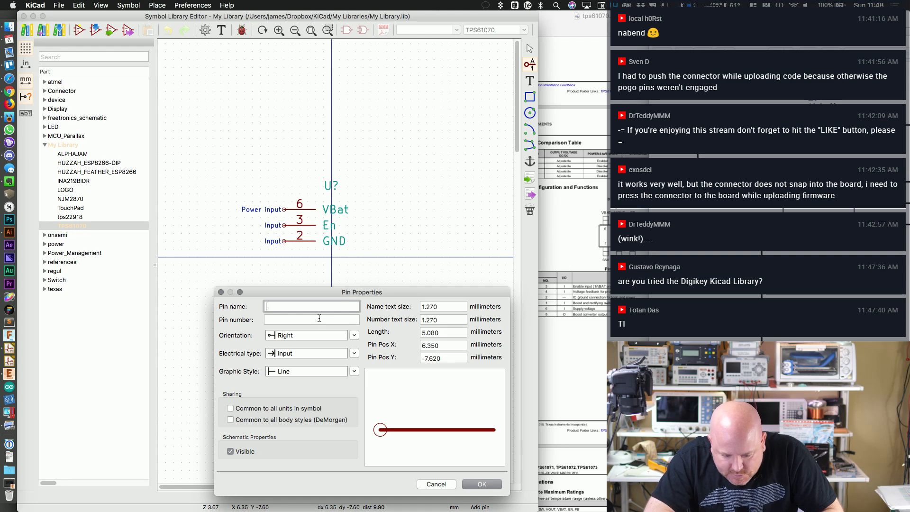
text(1)
key(Tab)
text(SW)
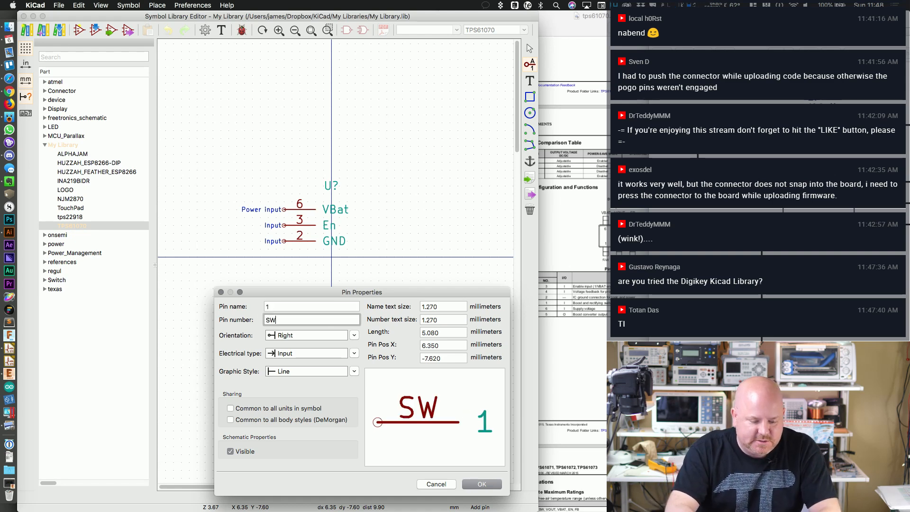
click(354, 336)
click(323, 356)
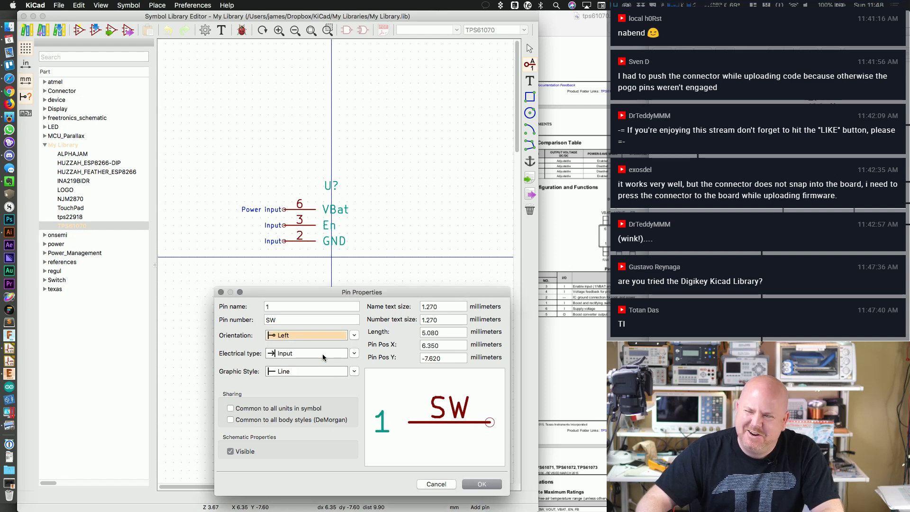
click(481, 484)
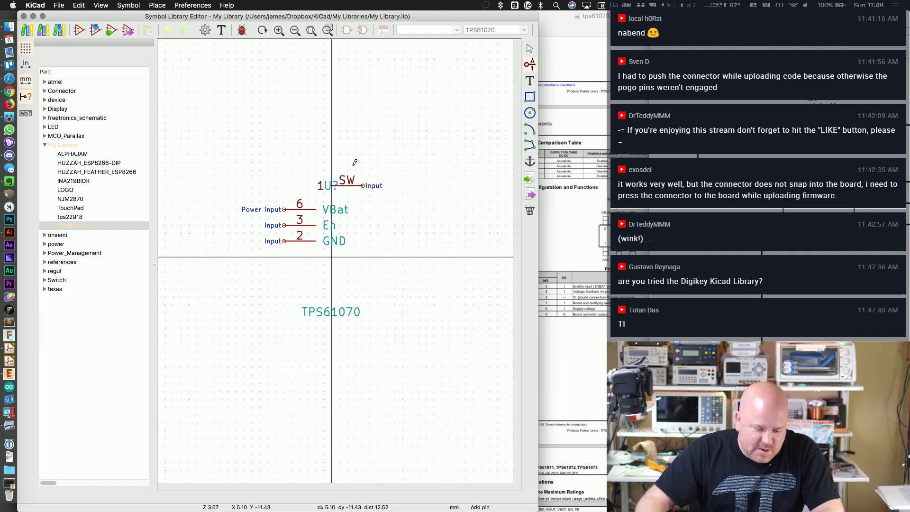
Step: Place the new pin level with VBat and correct its swapped fields to name SW and number 1
double_click(406, 204)
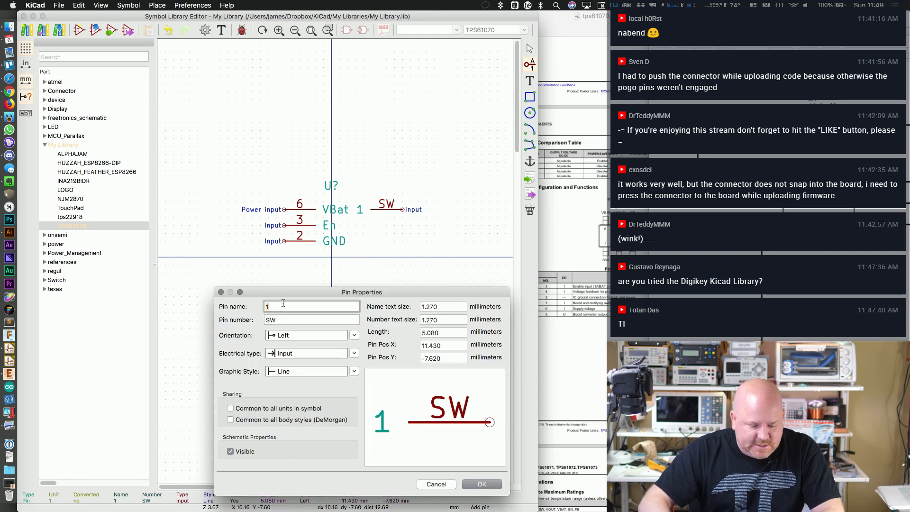
text(SW)
key(Tab)
text(1)
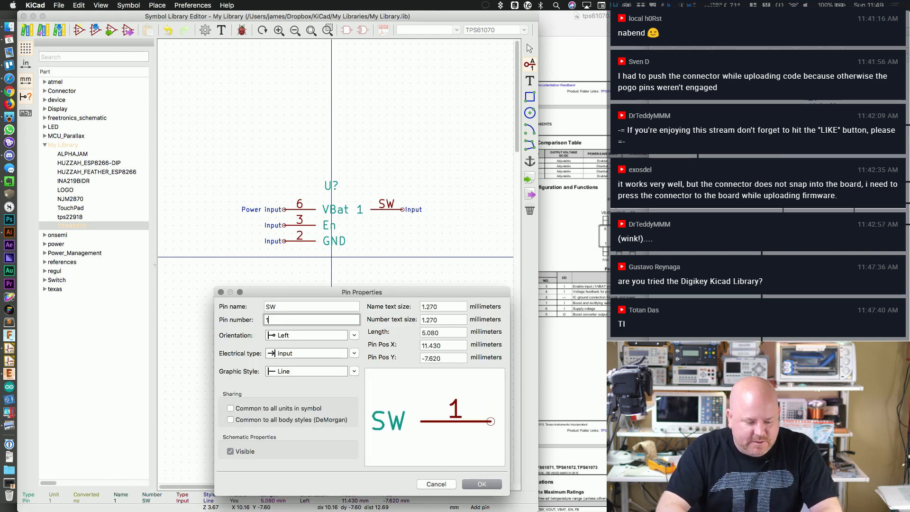
click(482, 484)
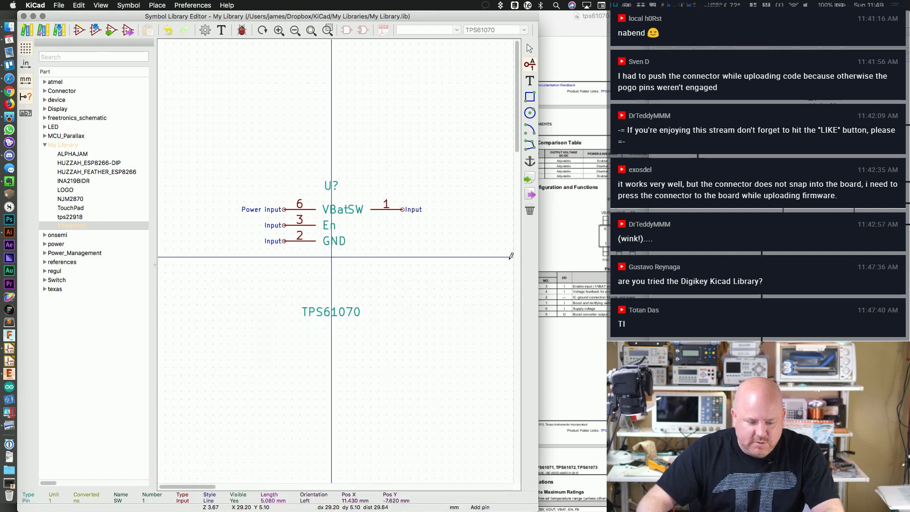
Step: Move the SW pin farther right on the VBat row so its name stands clear of the VBat label
click(410, 210)
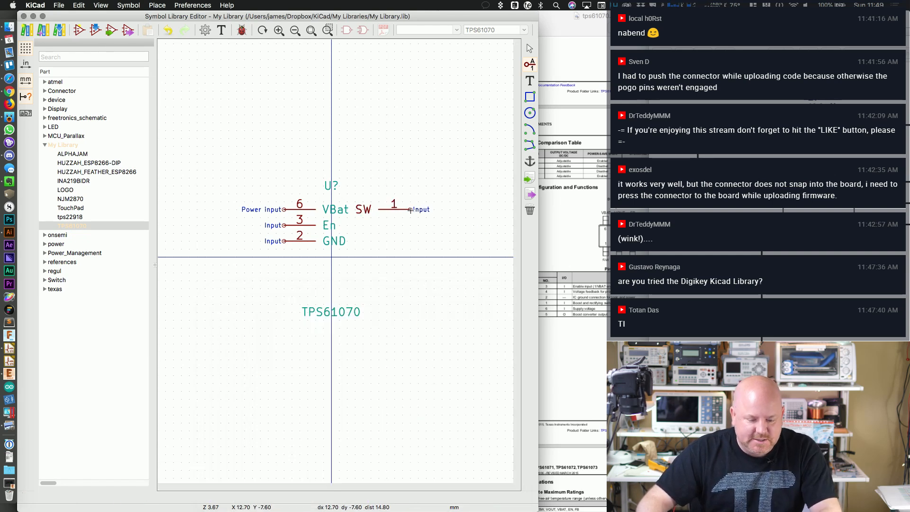
mouse_move(410, 210)
mouse_down()
mouse_move(401, 177)
mouse_move(399, 206)
mouse_move(410, 210)
mouse_up()
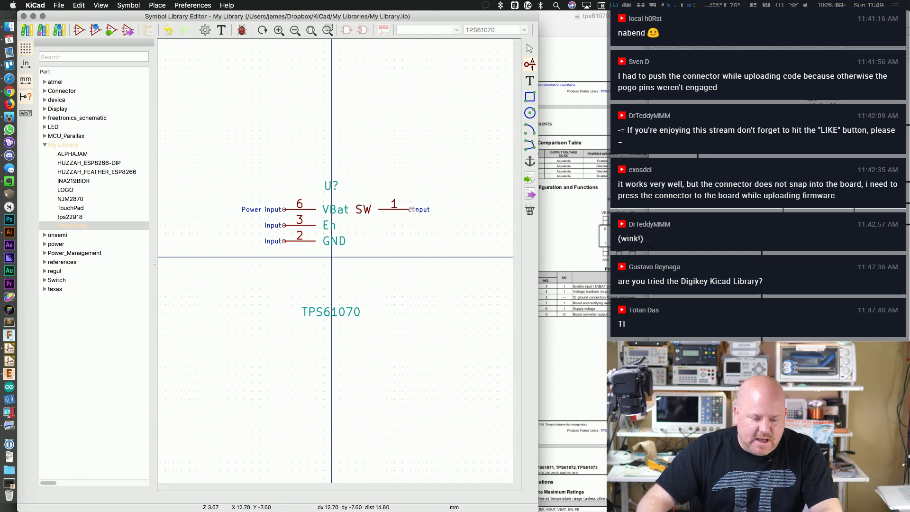
click(402, 185)
key(m)
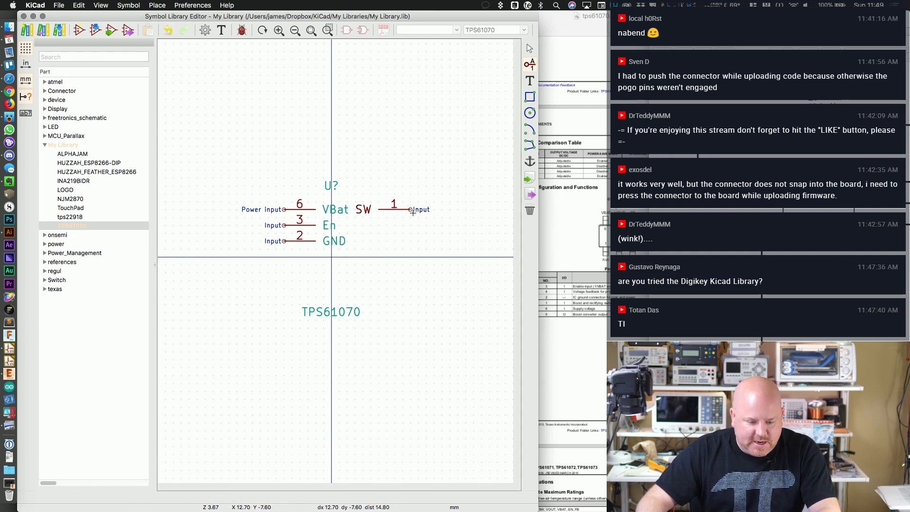
click(417, 211)
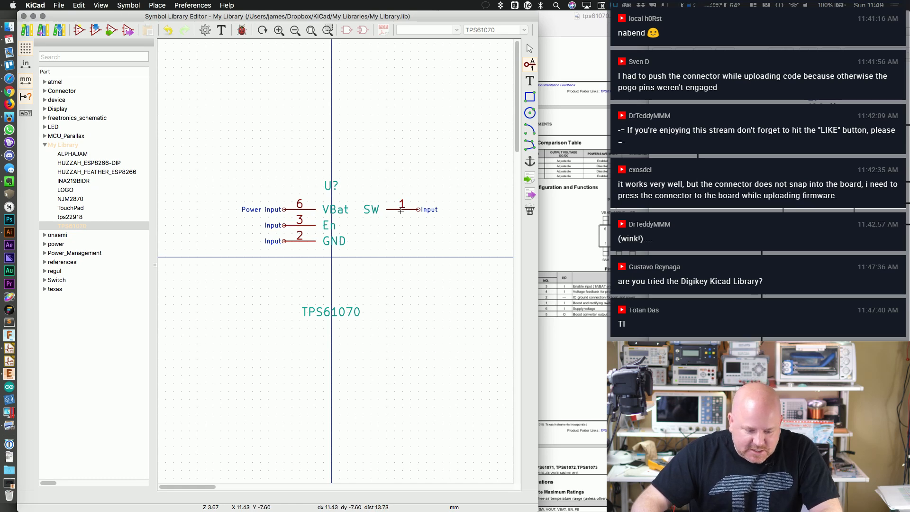
Step: Add a left-oriented Input pin named Vout with number 5 and place it directly below SW, aligned with it
click(529, 64)
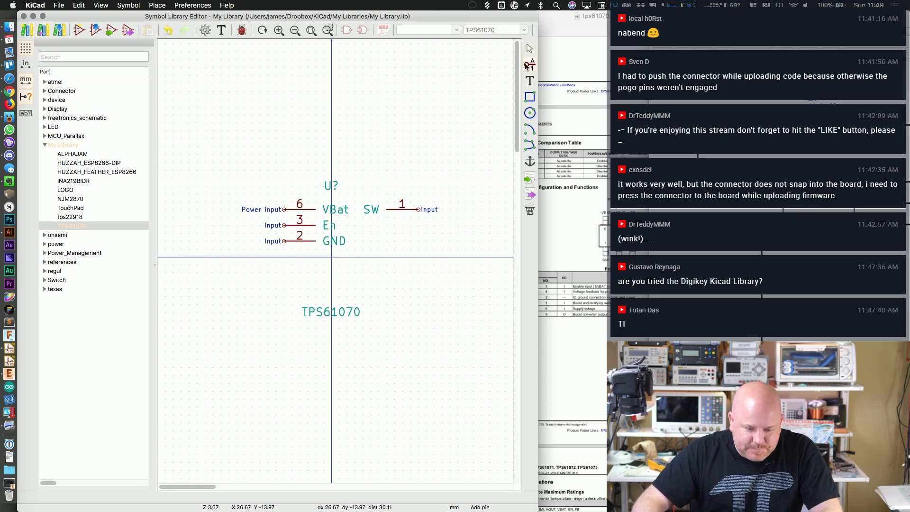
click(384, 225)
text(Vout)
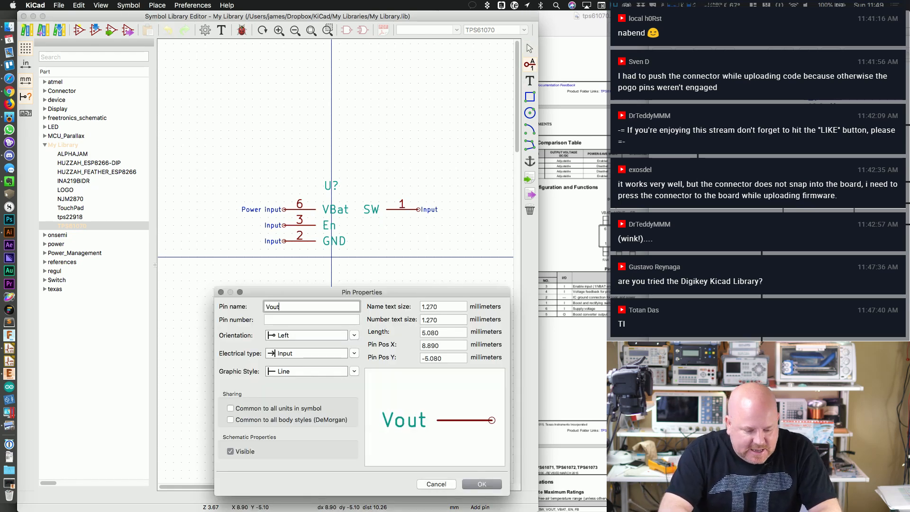
key(Tab)
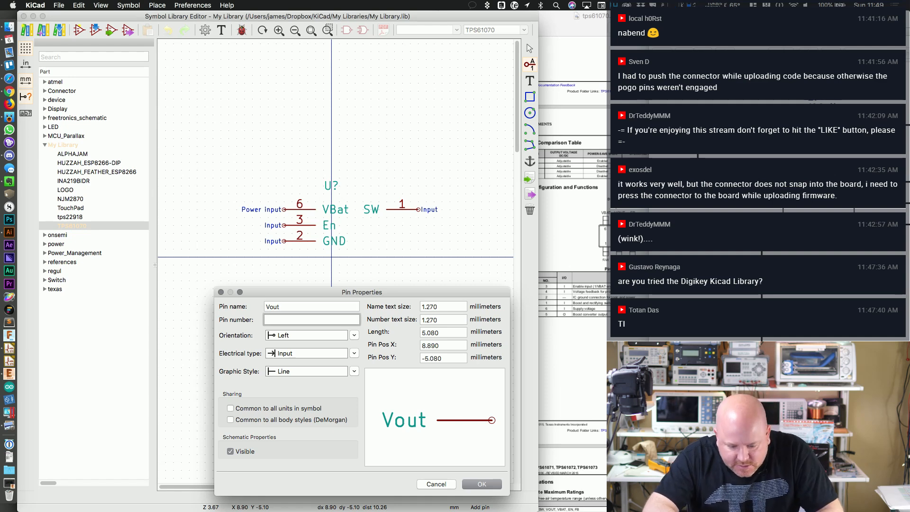
text(5)
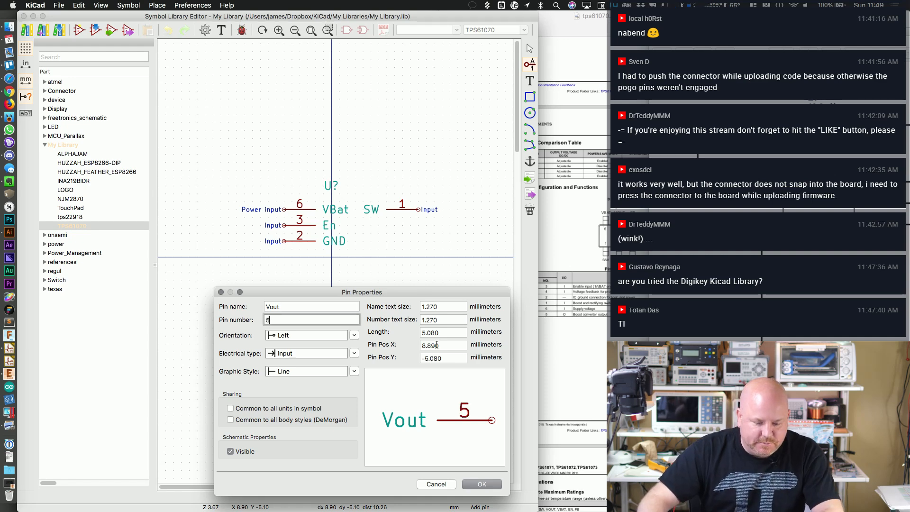
click(472, 482)
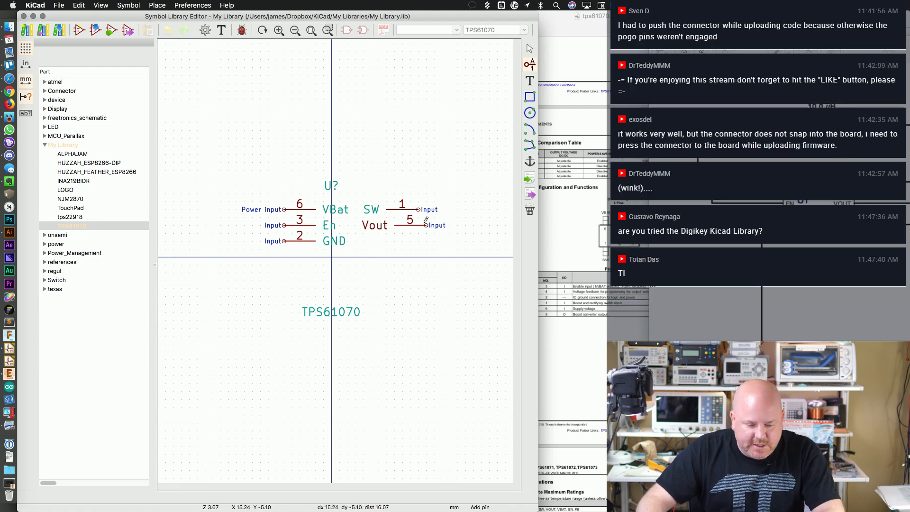
click(417, 224)
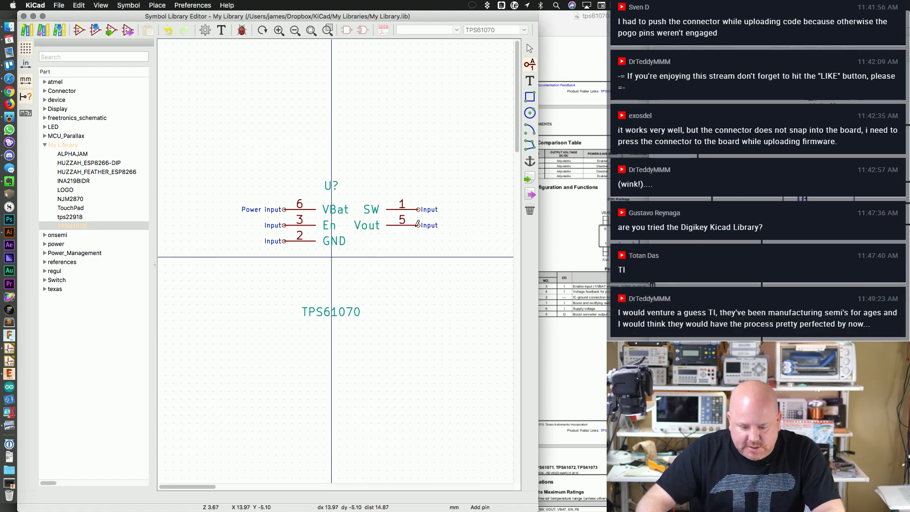
Step: Add a left-oriented Input pin named FB with number 4 and align it directly below Vout
click(399, 242)
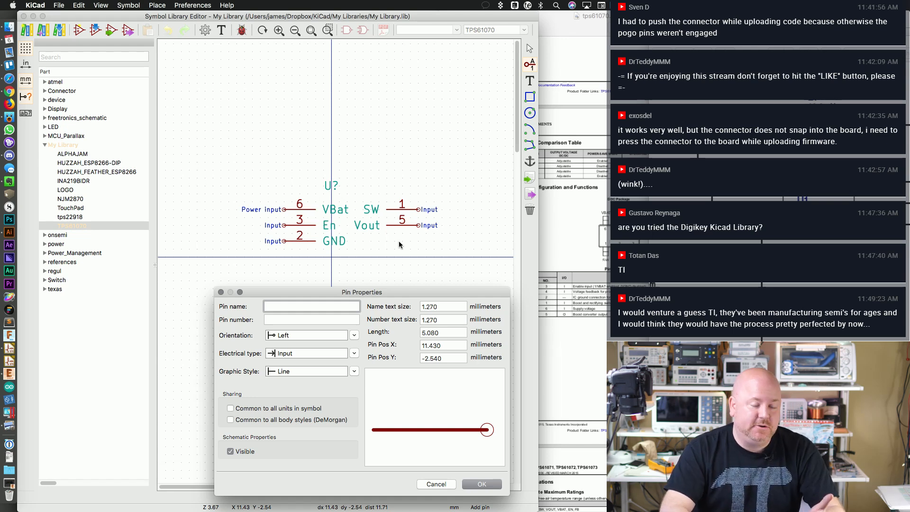
text(FB)
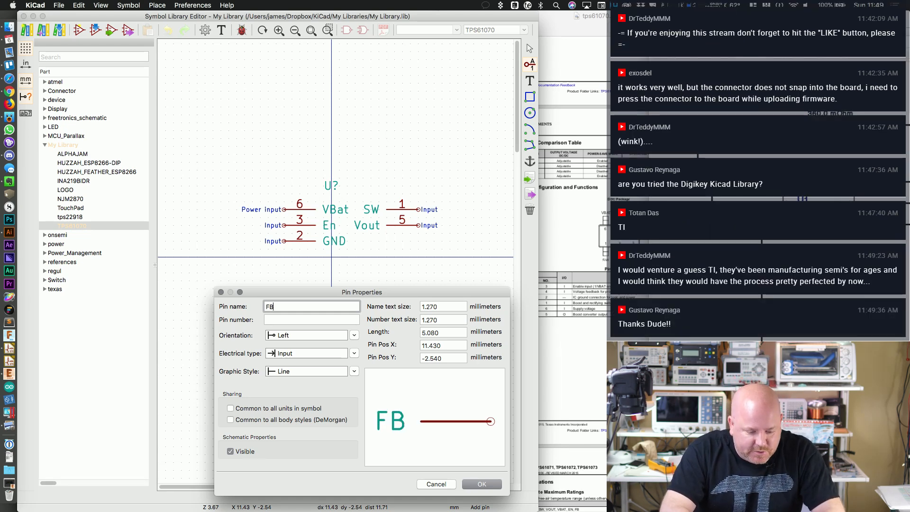
key(Tab)
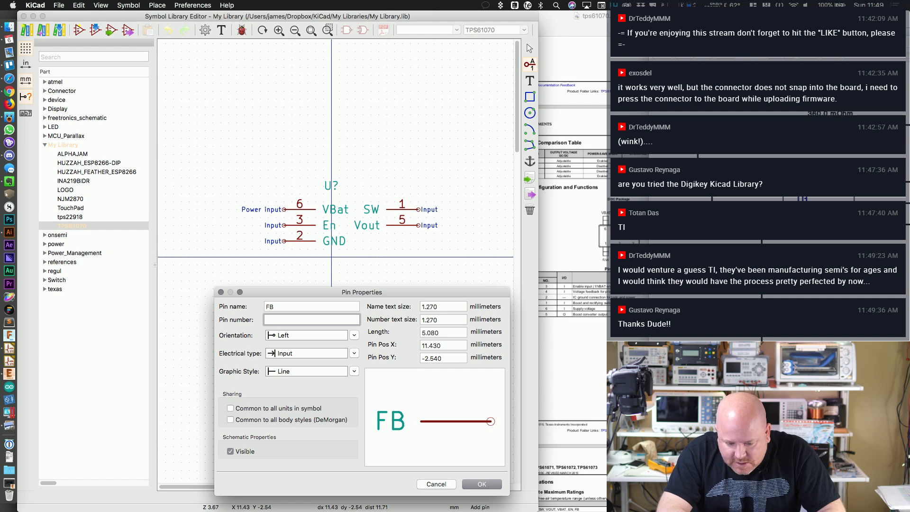
text(4)
key(Return)
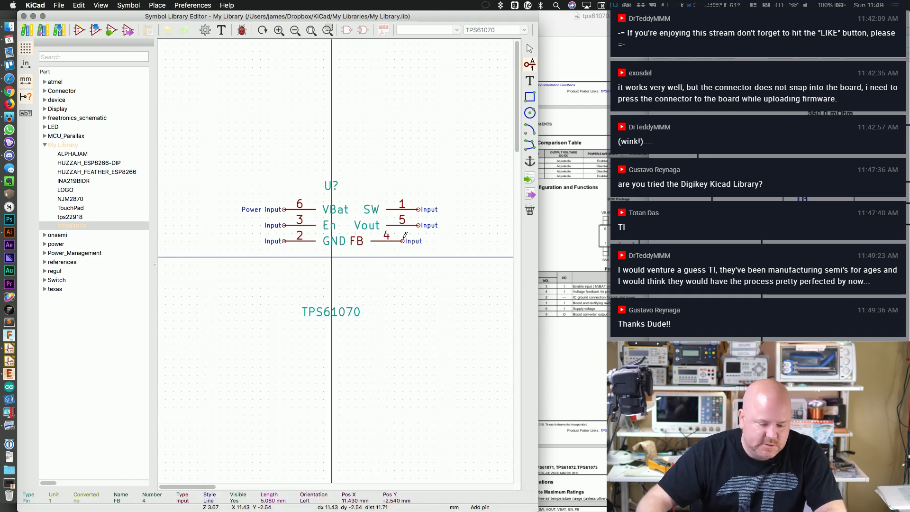
click(418, 240)
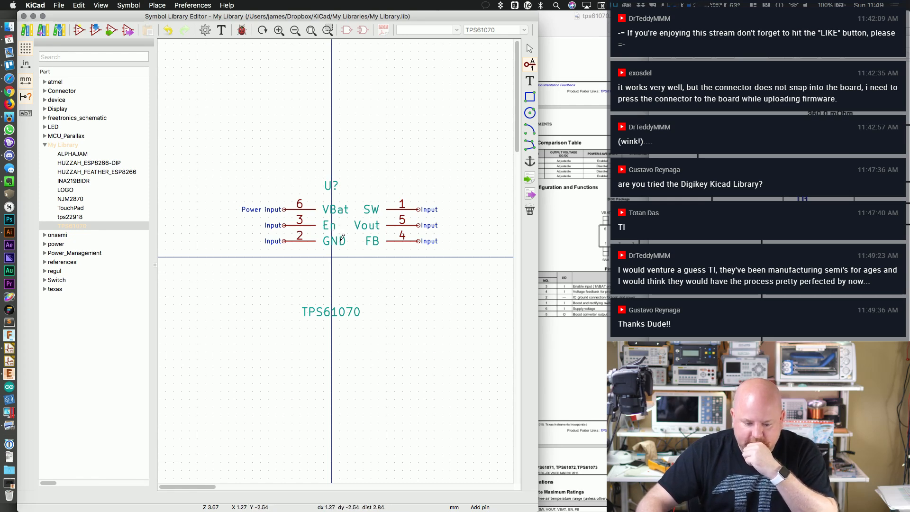
key(Escape)
Step: Shift all six pins so they centre around the symbol origin and draw a rectangular body around their names, touching the pins' inner ends
drag(252, 193, 420, 256)
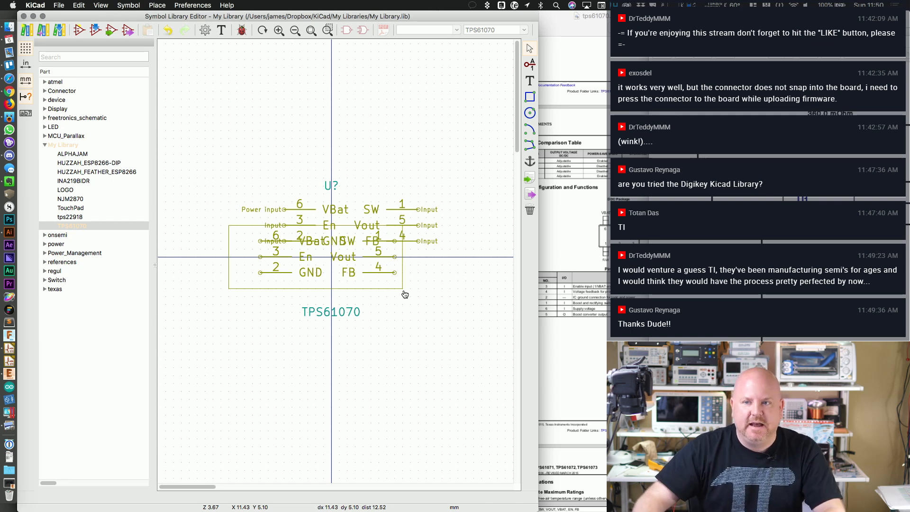
click(405, 295)
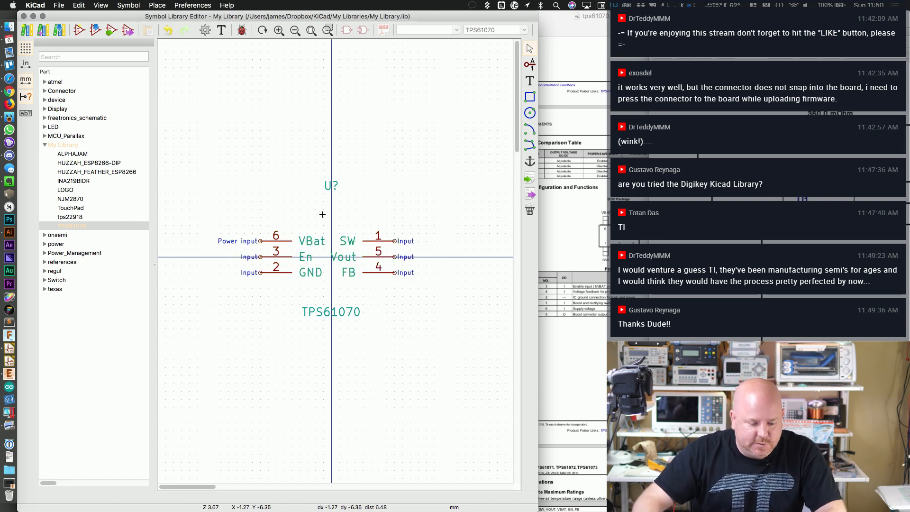
click(529, 98)
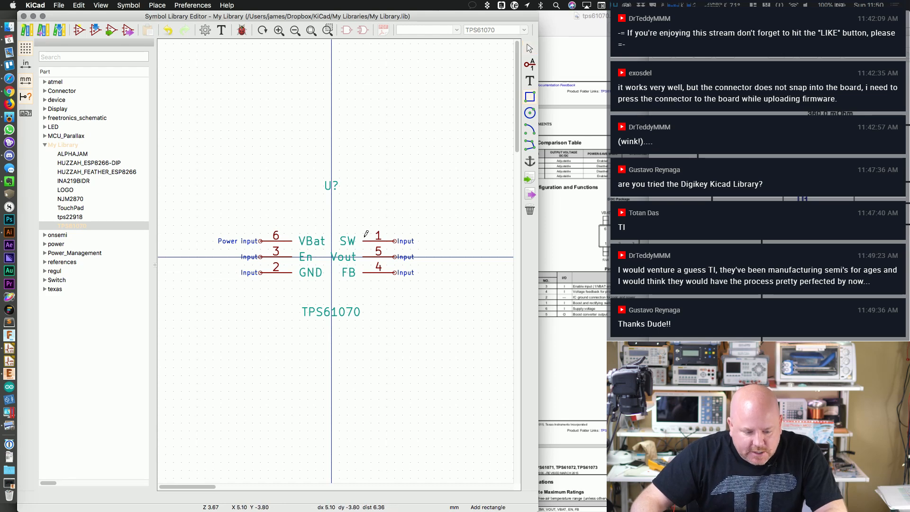
click(363, 225)
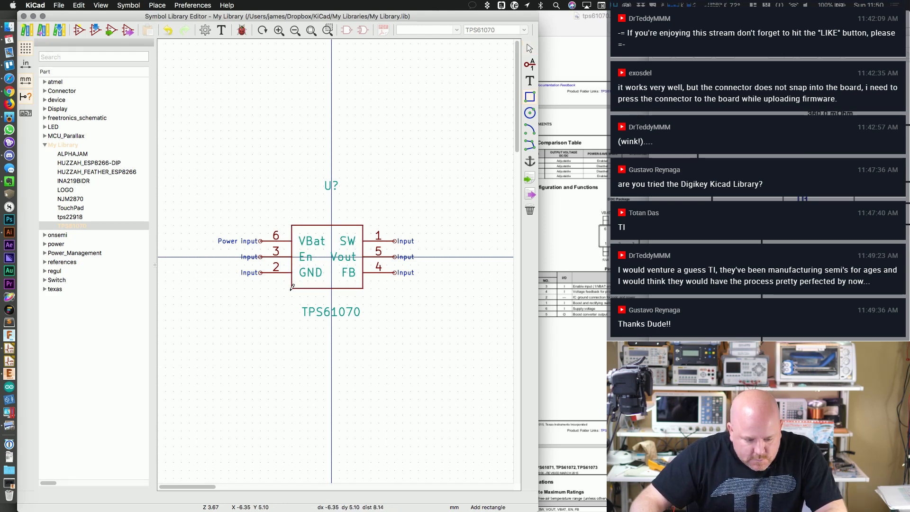
click(291, 288)
key(Escape)
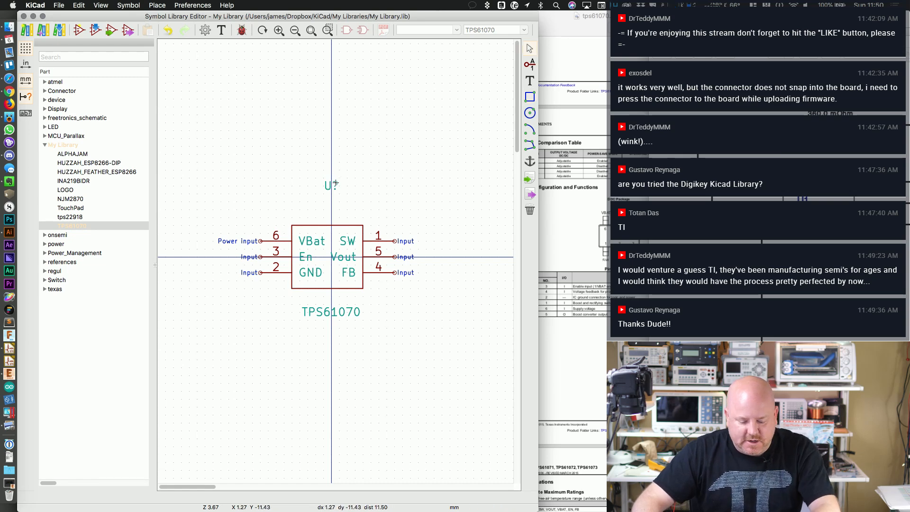
Step: Move the U? reference just above the body's upper-left corner and the TPS61070 value directly beneath the body
drag(335, 183, 300, 222)
click(328, 232)
click(351, 249)
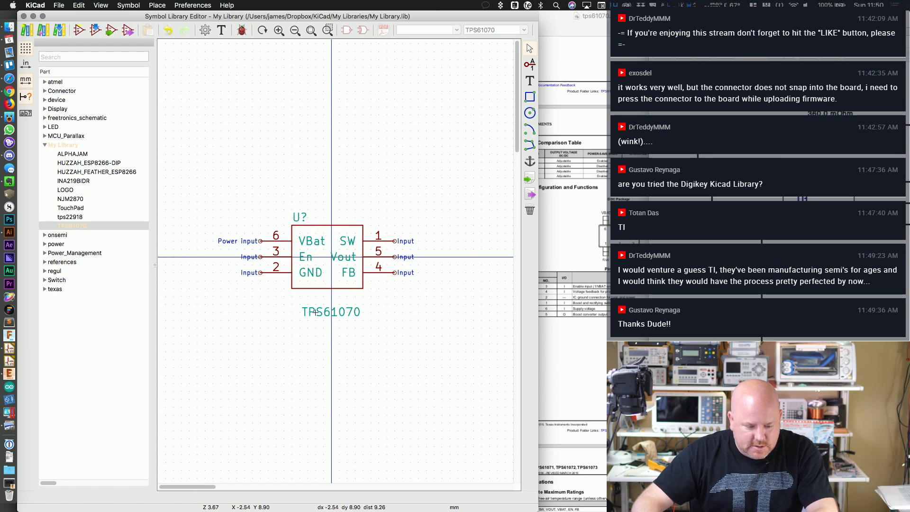
drag(315, 312, 329, 299)
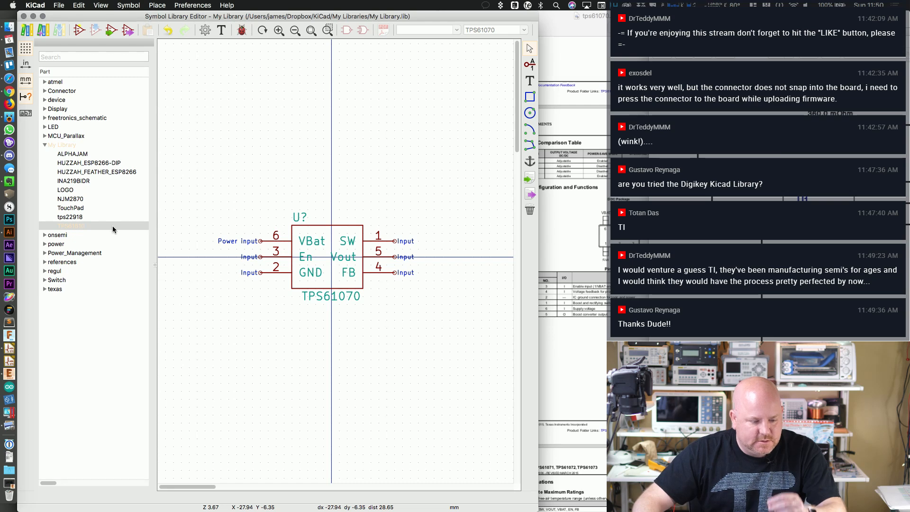
Step: Close the symbol editor and place a TPS61040 boost converter from freetronics_schematic in the schematic, below the battery cell
click(75, 226)
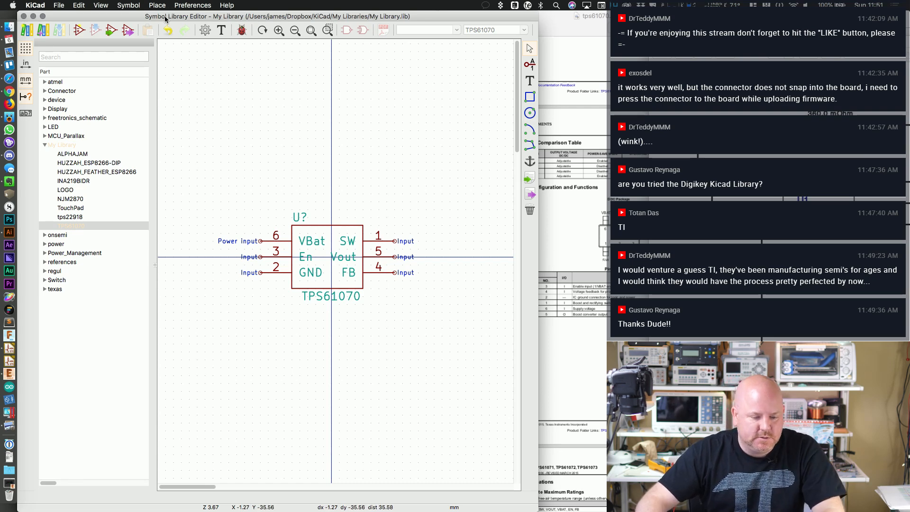
click(24, 16)
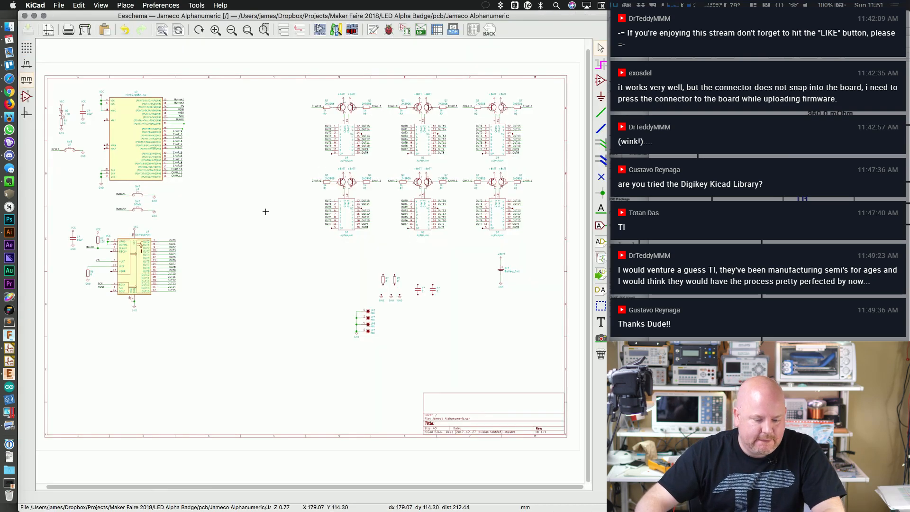
click(244, 243)
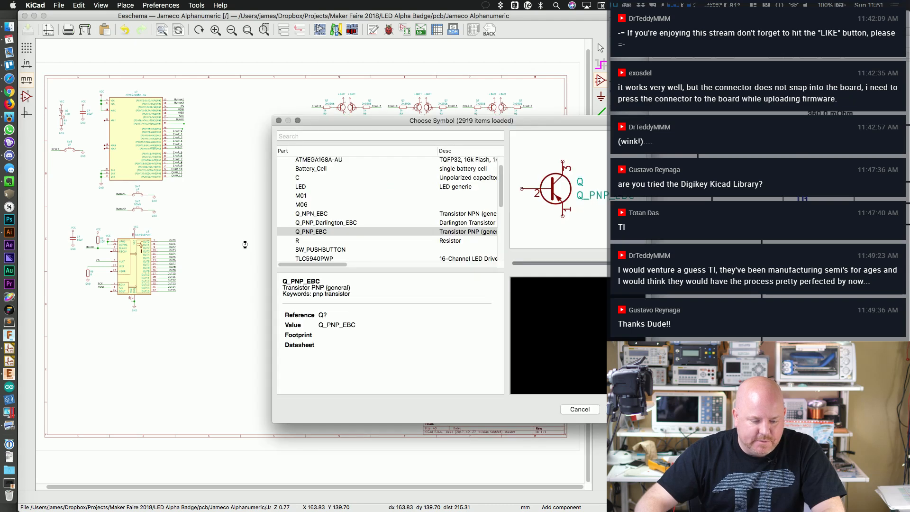
text(TPS)
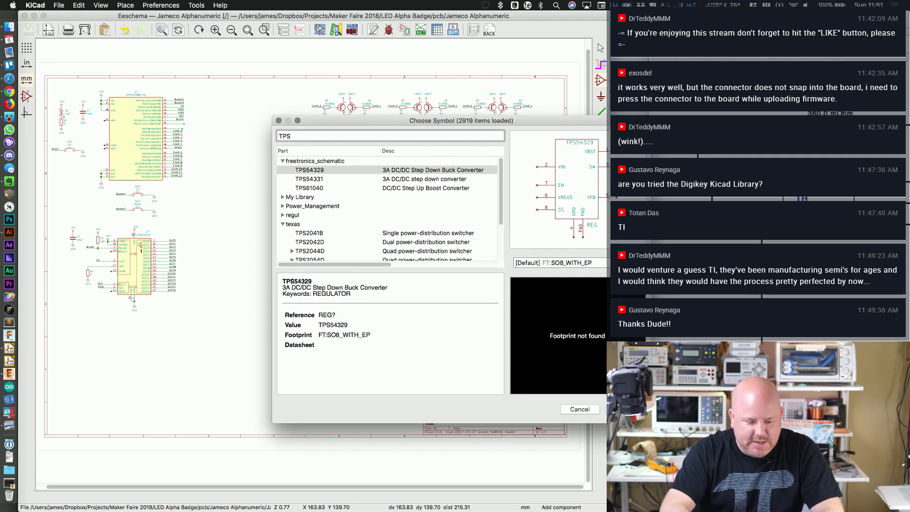
double_click(321, 188)
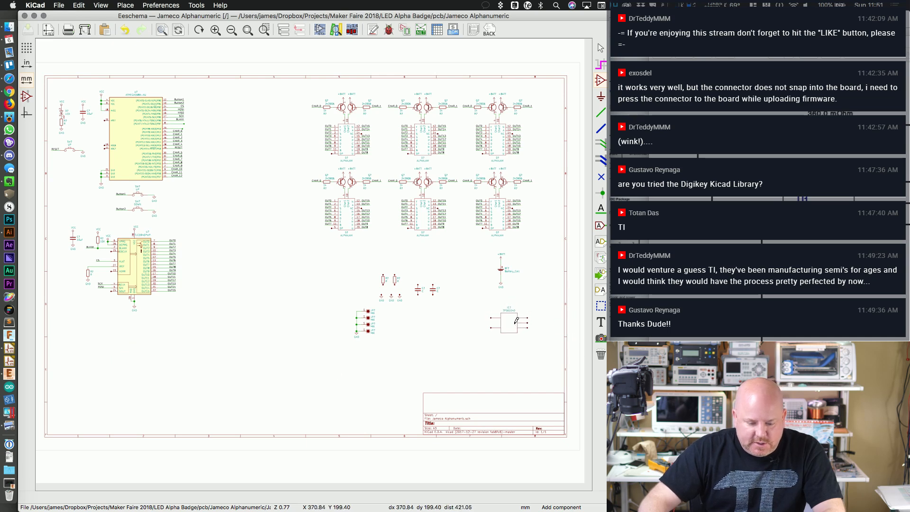
click(518, 320)
Step: Move the cluster of loose resistors, capacitors and connectors beneath the LED driver, and shift the TPS61040 left into the open area
drag(352, 273, 461, 337)
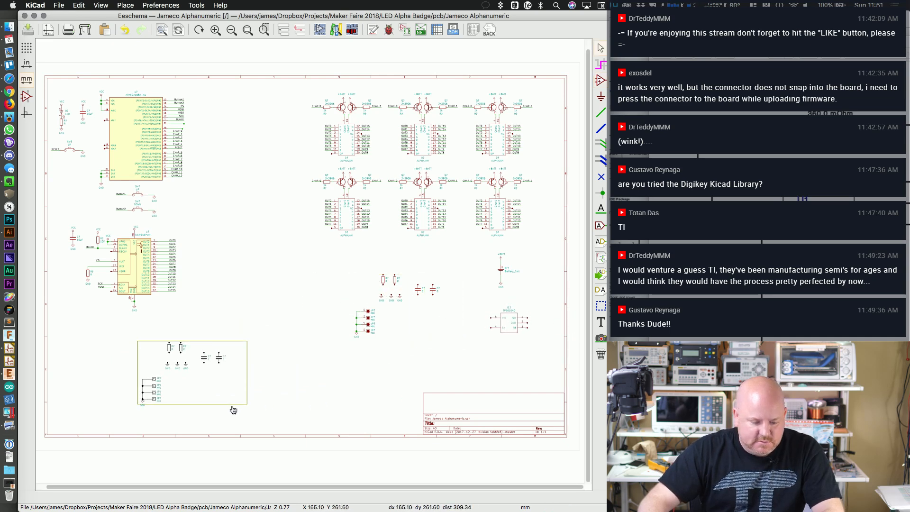
click(209, 411)
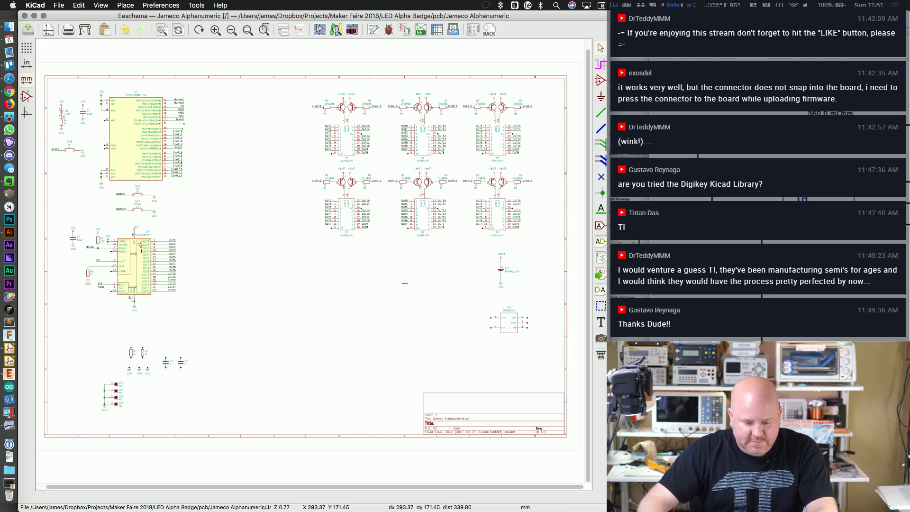
drag(509, 322, 437, 300)
scroll(447, 287, up, 1)
scroll(448, 287, up, 5)
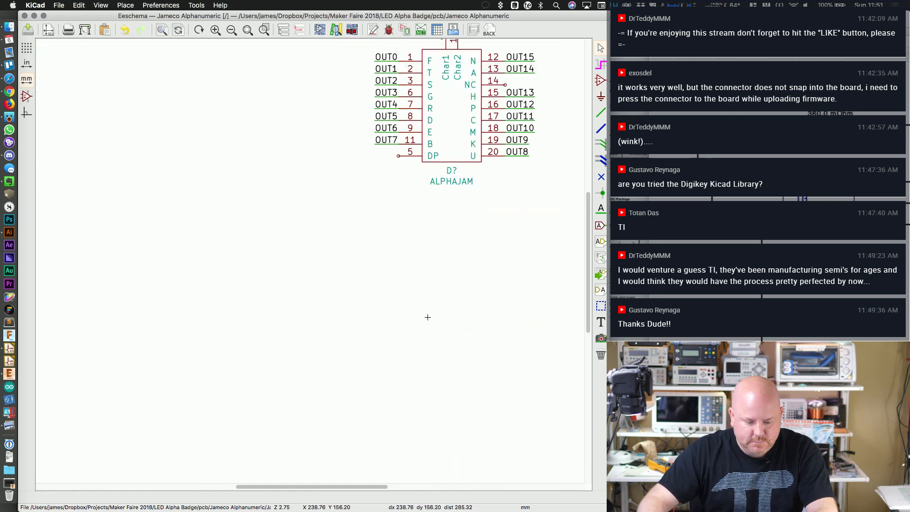
scroll(449, 341, down, 5)
scroll(260, 211, right, 10)
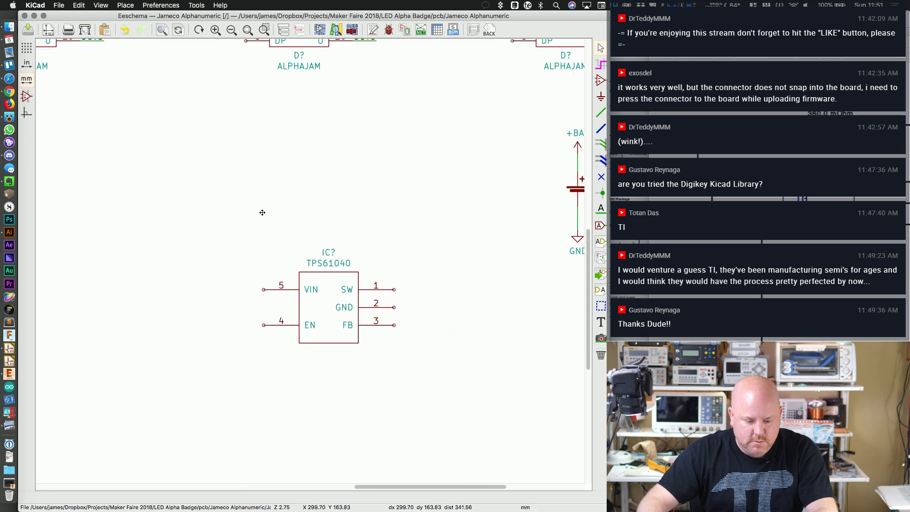
Step: Move the battery cell with its +BATT and GND symbols to the left of the TPS61040 and spread the two apart horizontally
drag(501, 181, 567, 266)
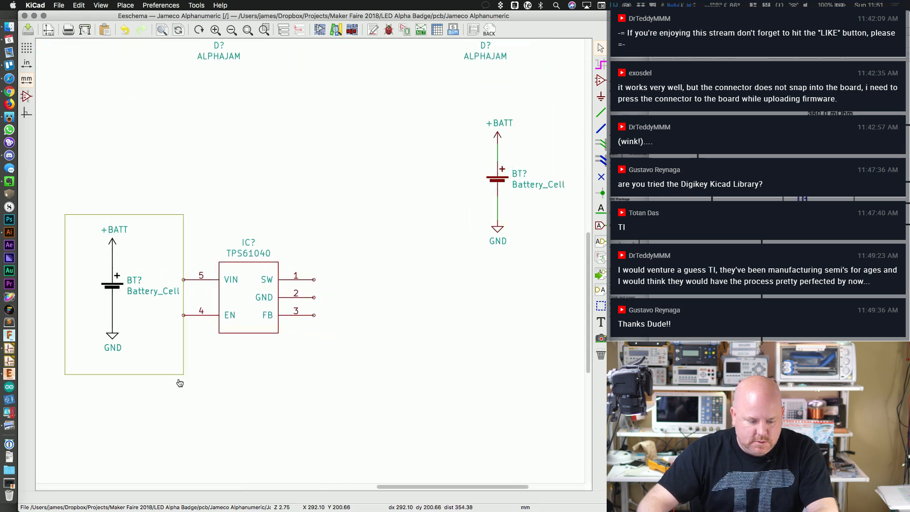
click(149, 388)
scroll(318, 333, down, 2)
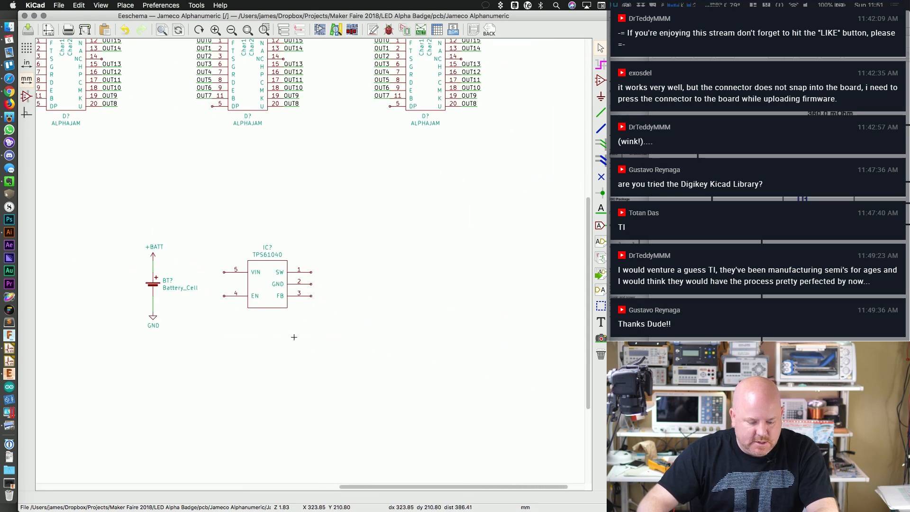
drag(219, 224, 346, 366)
click(362, 366)
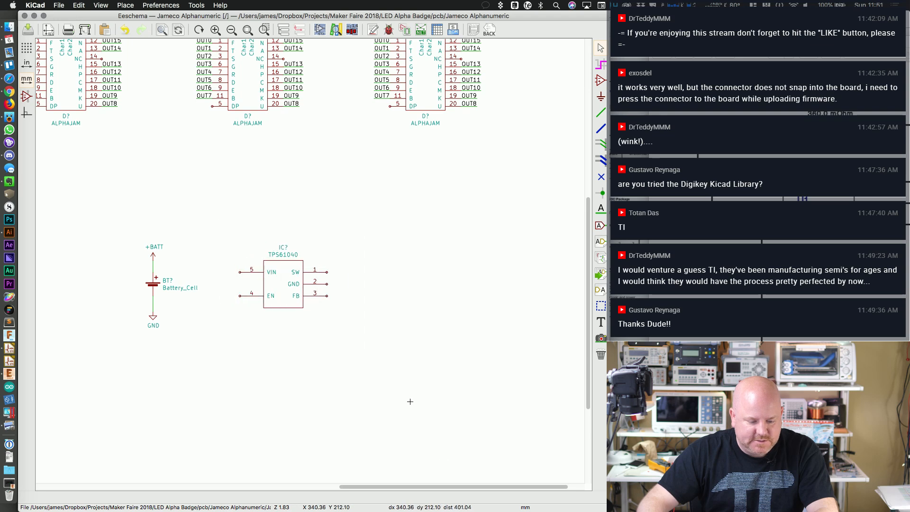
drag(444, 490, 418, 493)
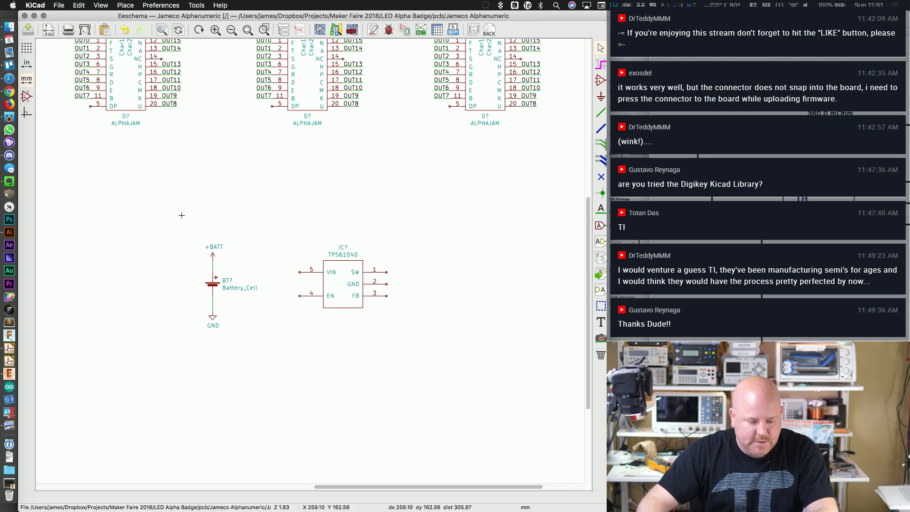
drag(181, 217, 276, 349)
click(210, 347)
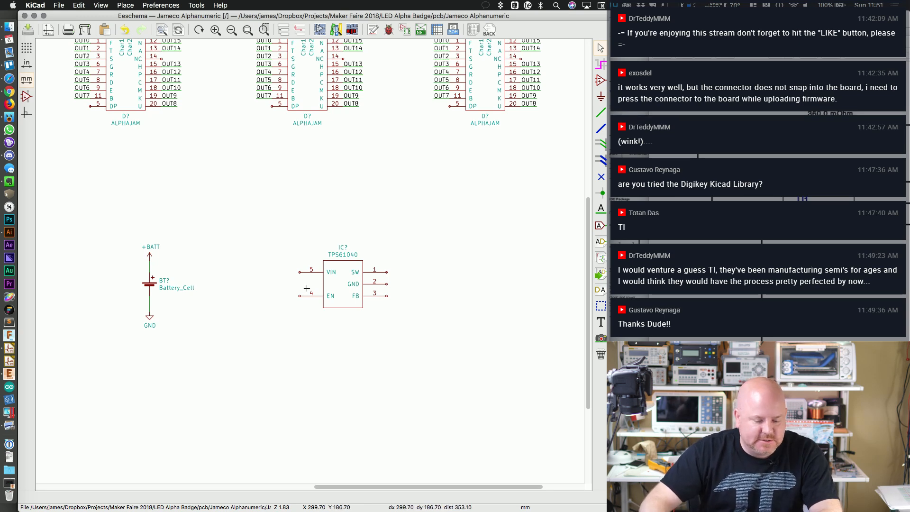
click(101, 5)
key(super+minus)
key(super+minus)
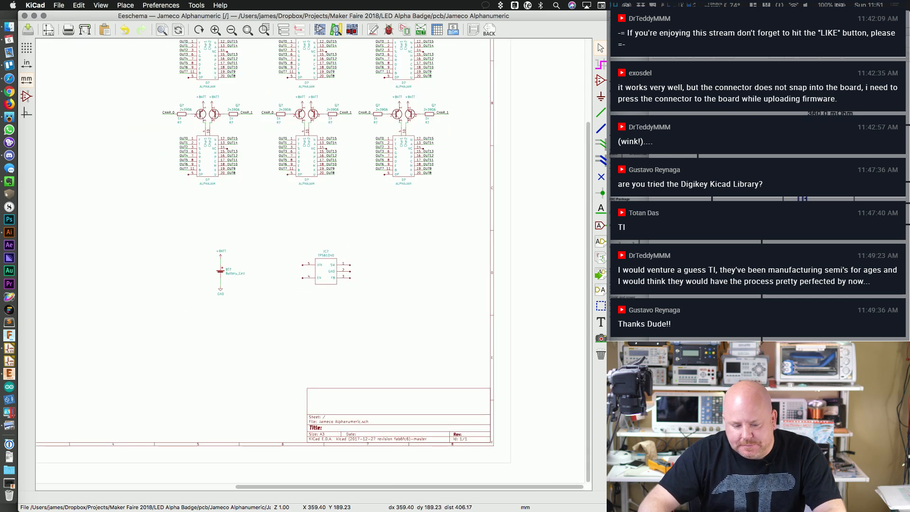
key(super+plus)
key(super+plus)
Step: Check the converter datasheet in Preview, and place a horizontal inductor L above the TPS61040 in the schematic
click(663, 270)
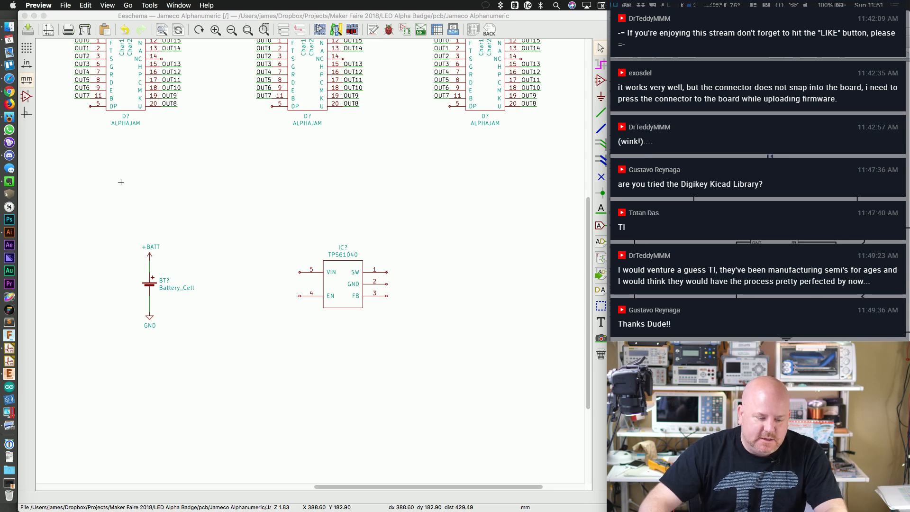
click(592, 32)
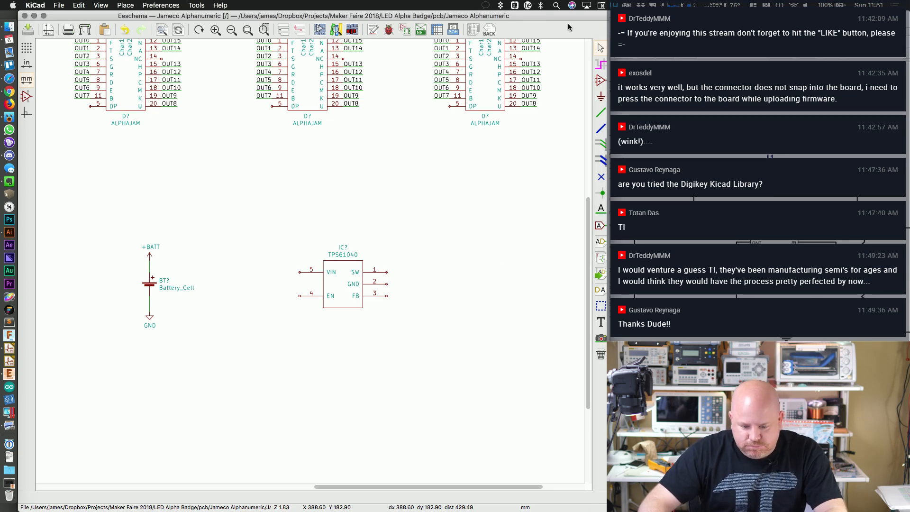
click(600, 82)
click(372, 145)
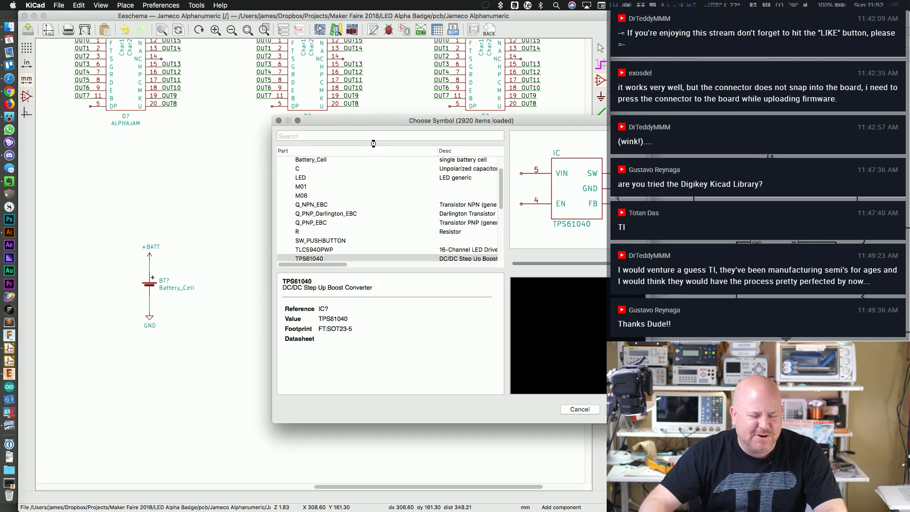
text(l)
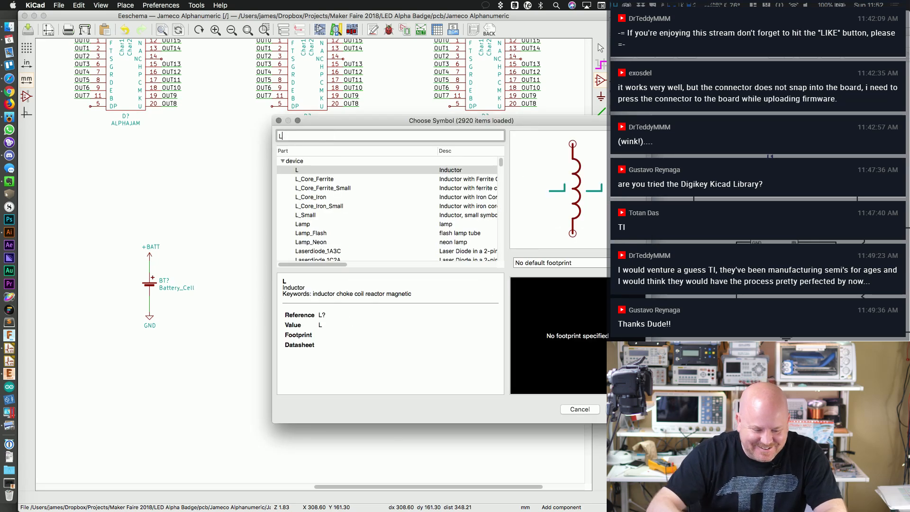
double_click(324, 171)
key(r)
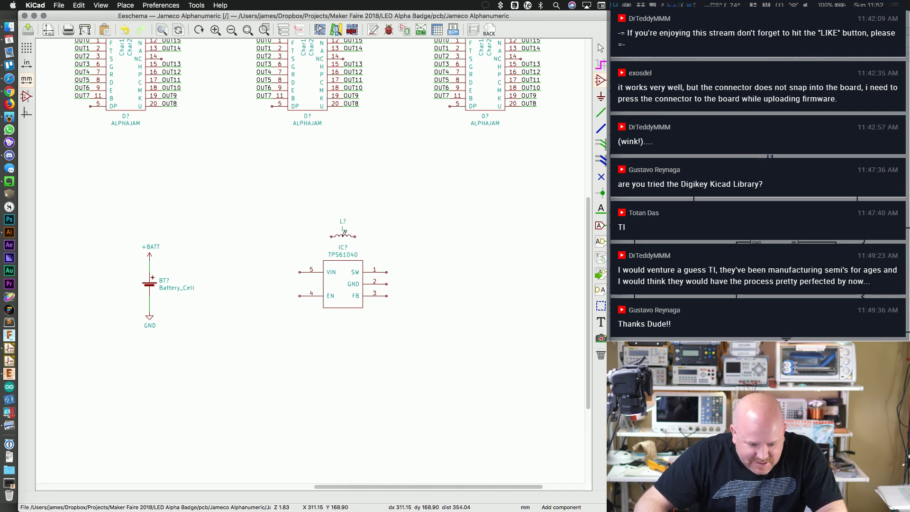
click(344, 233)
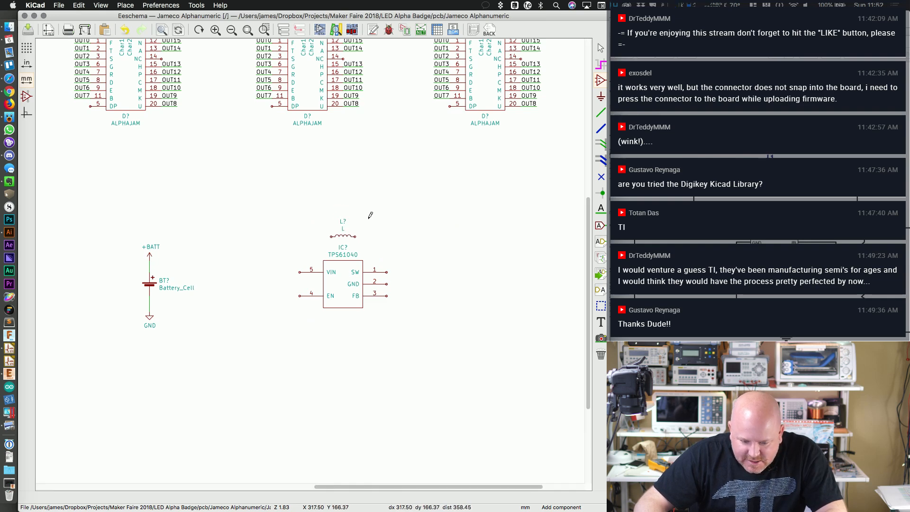
Step: Place two vertical resistors R, one above the other, to the right of the TPS61040
click(432, 272)
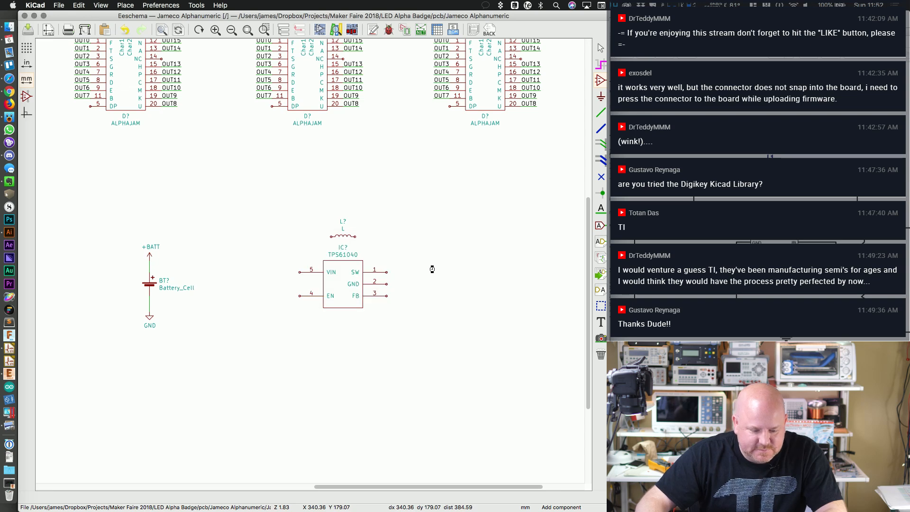
key(r)
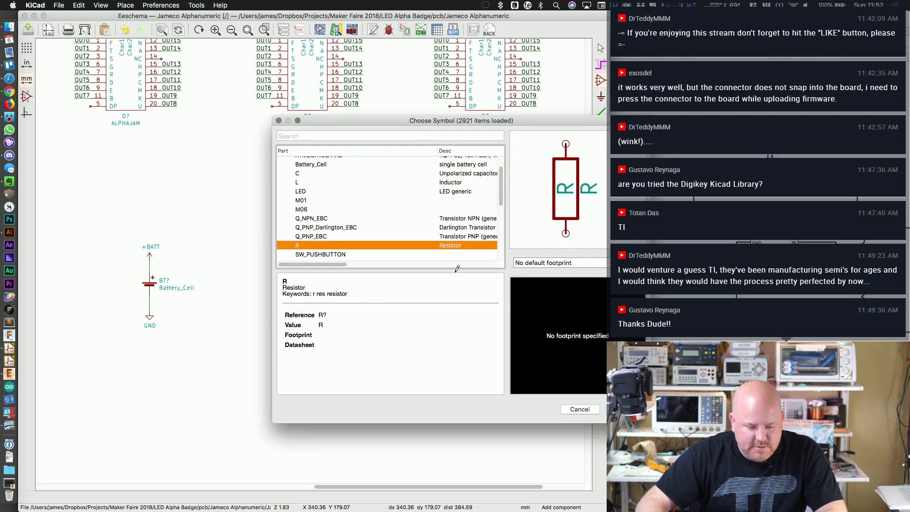
key(Return)
click(437, 272)
key(c)
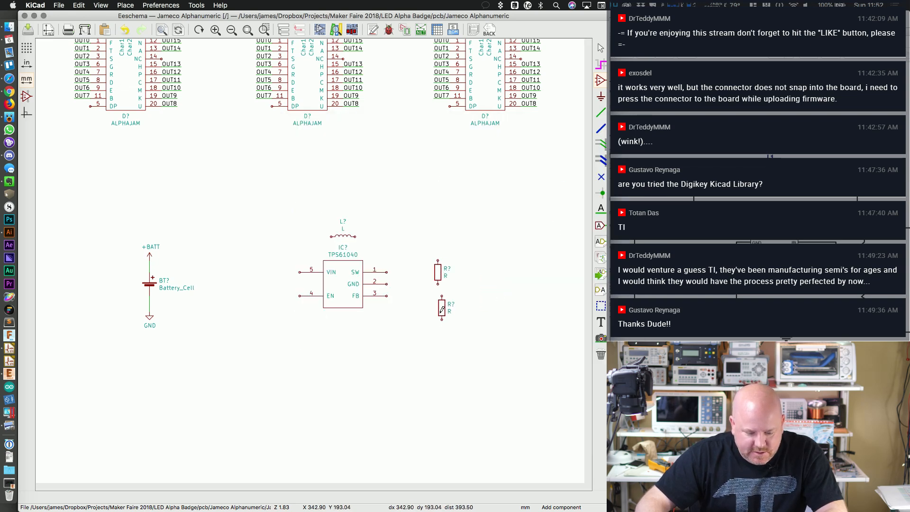
click(438, 309)
key(Escape)
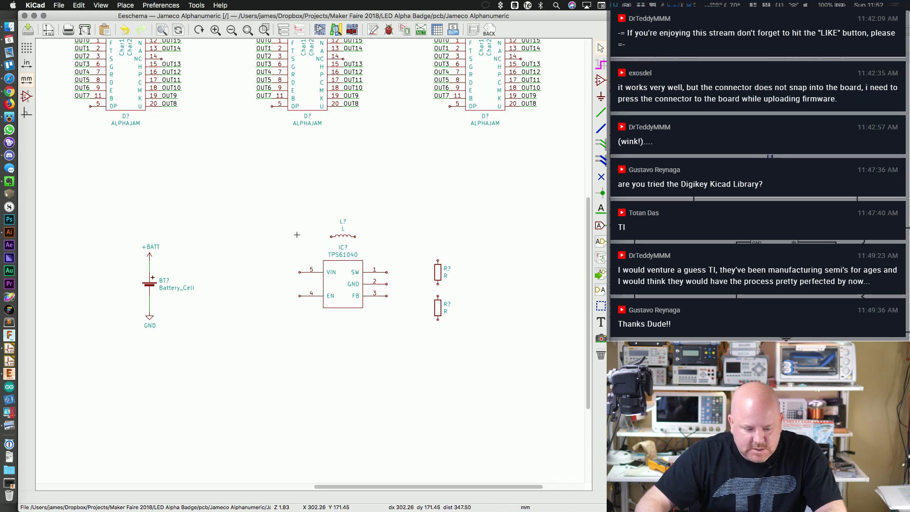
Step: Place one unpolarized capacitor C between the battery cell and the TPS61040 and a second one to the right of the resistors
key(a)
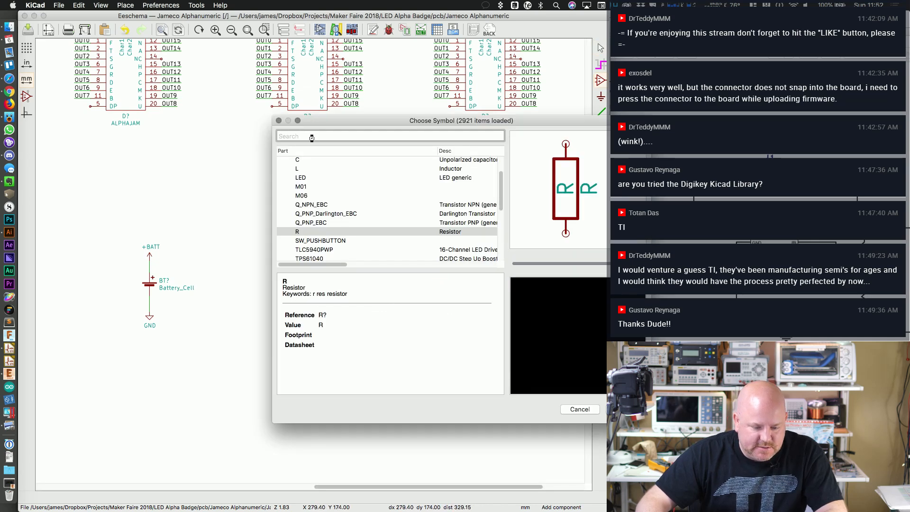
click(297, 160)
key(Return)
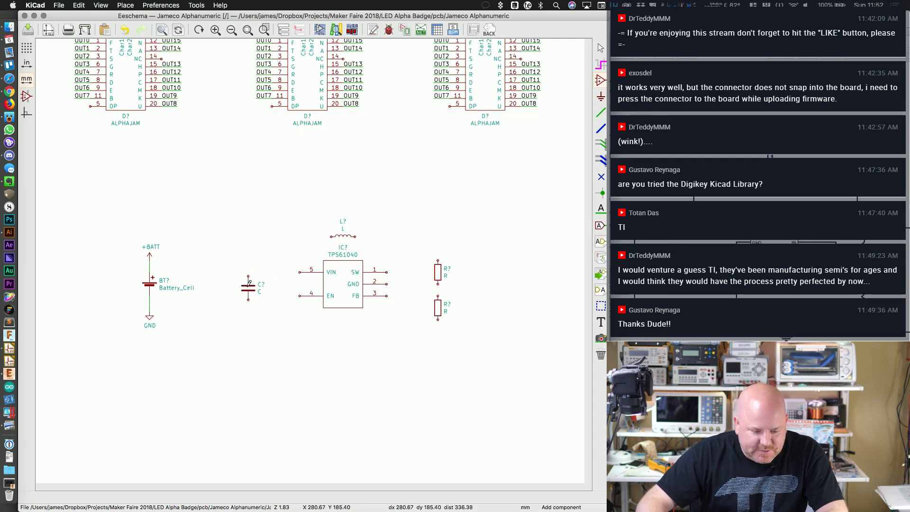
click(248, 287)
key(c)
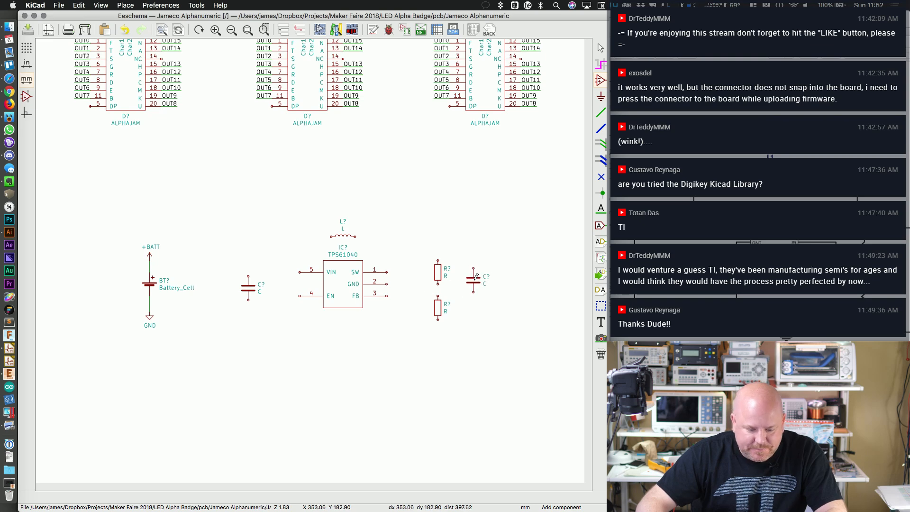
click(480, 278)
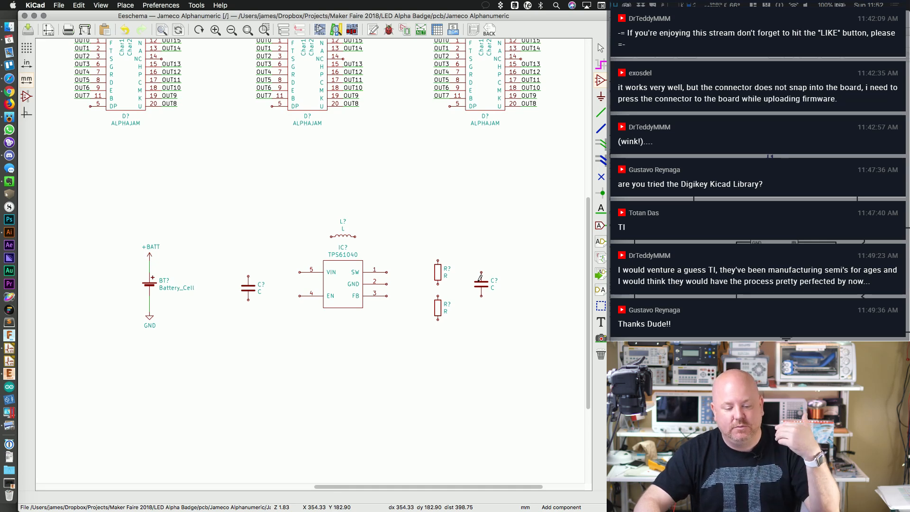
Step: Replace the TPS61040 with the TPS61070 from My Library, positioned in the same spot beneath the inductor
click(663, 379)
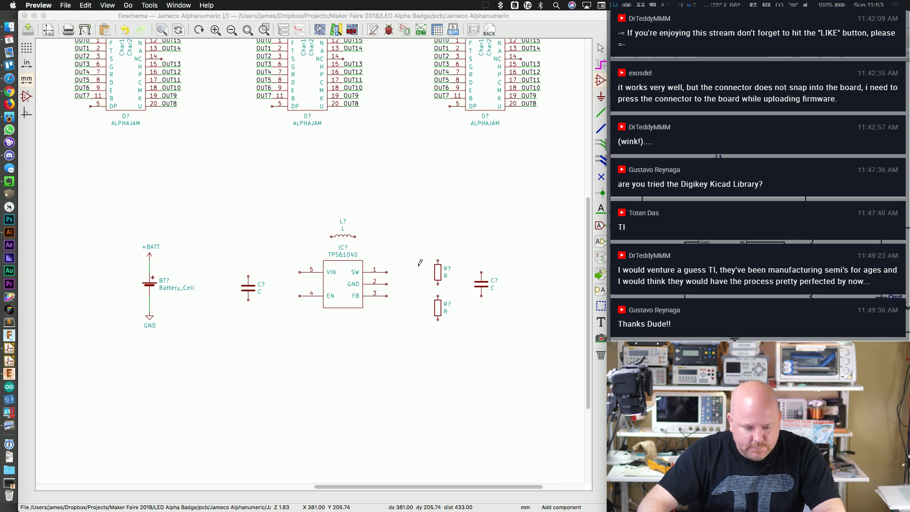
click(309, 319)
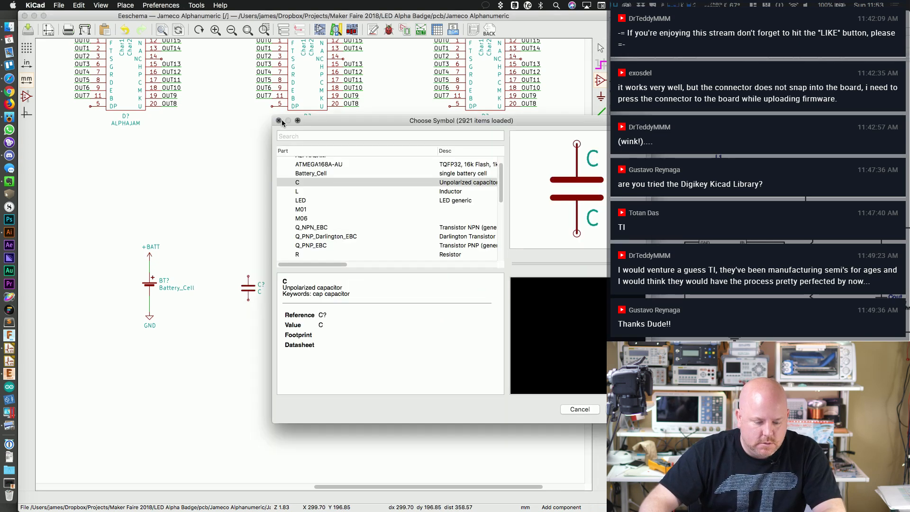
click(357, 137)
text(TPS)
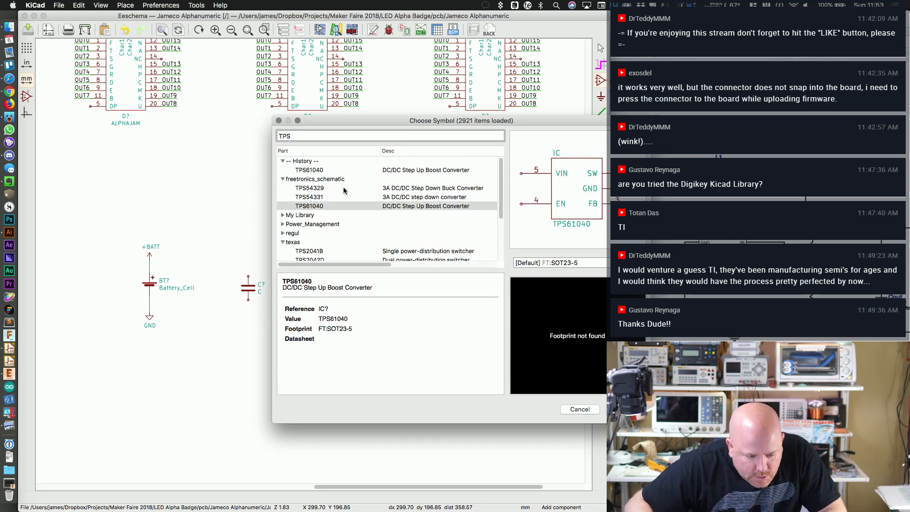
click(286, 215)
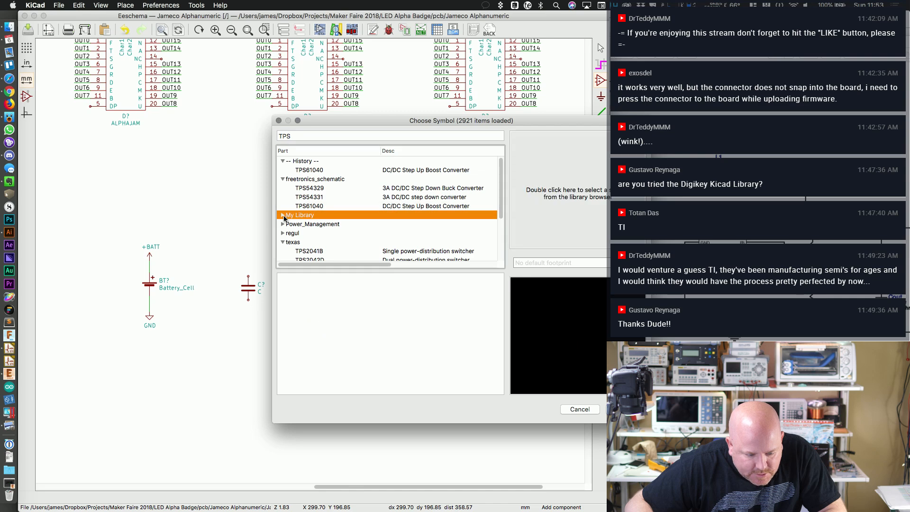
click(310, 232)
double_click(310, 233)
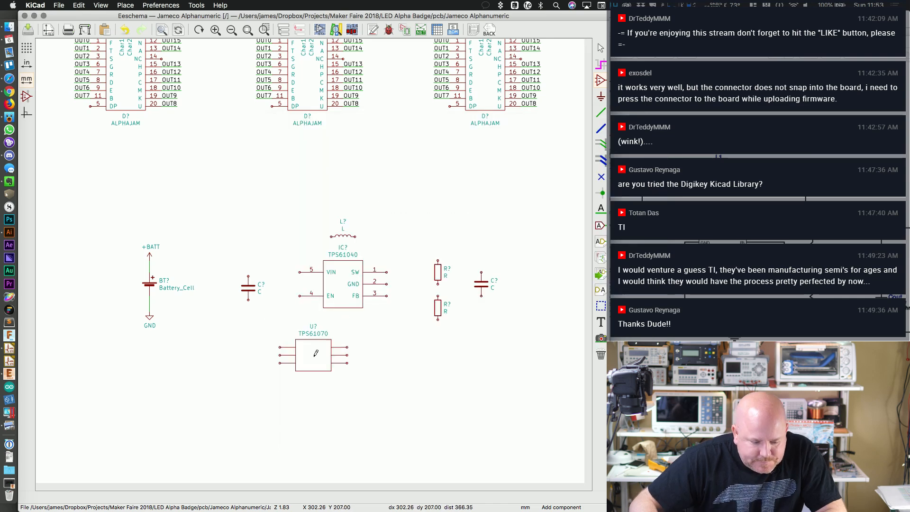
click(325, 374)
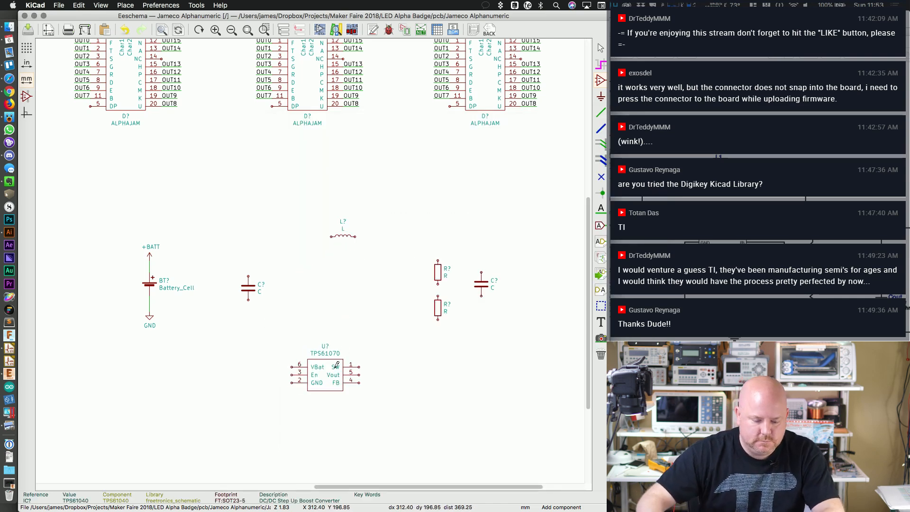
key(m)
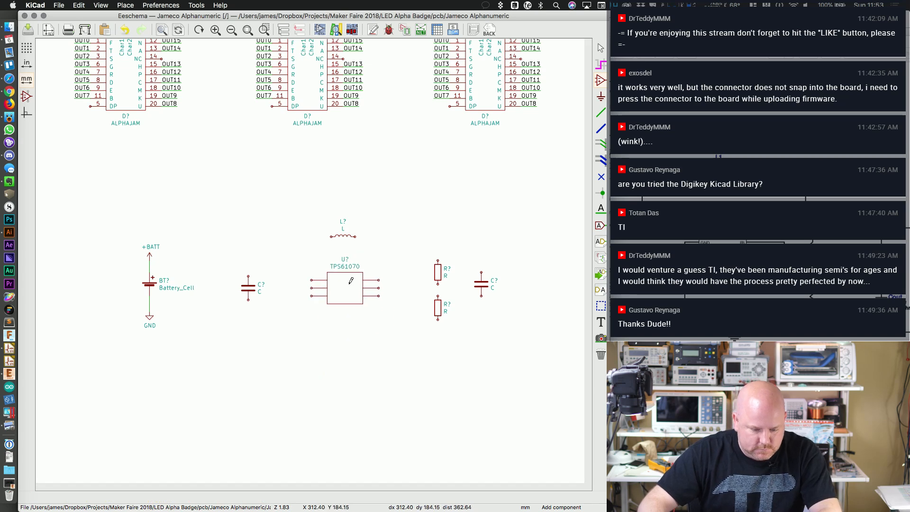
click(350, 280)
Step: Move the inductor closer above the TPS61070 and wire its right end to the SW pin
scroll(309, 260, up, 1)
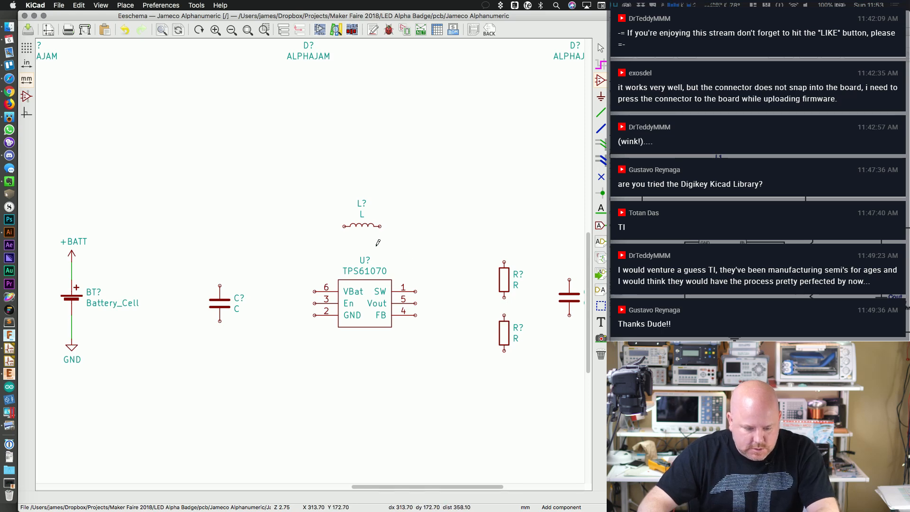
key(Escape)
key(m)
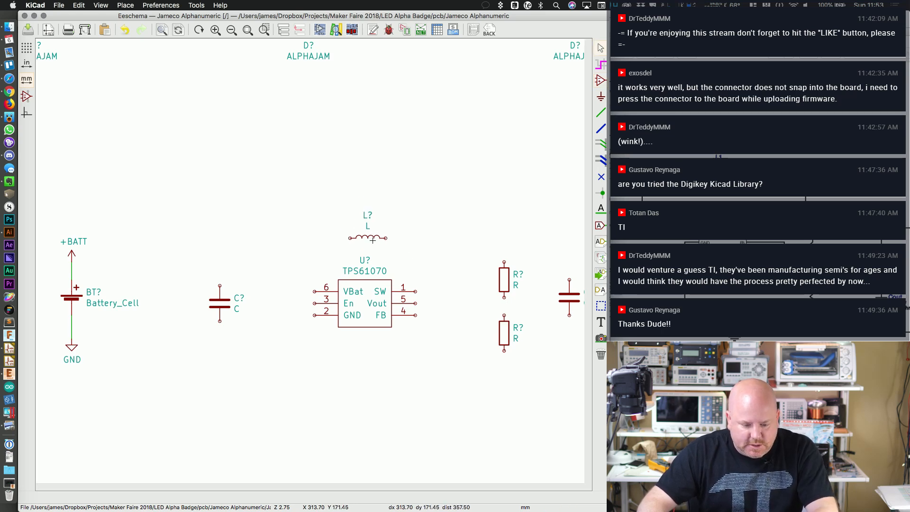
click(368, 244)
key(w)
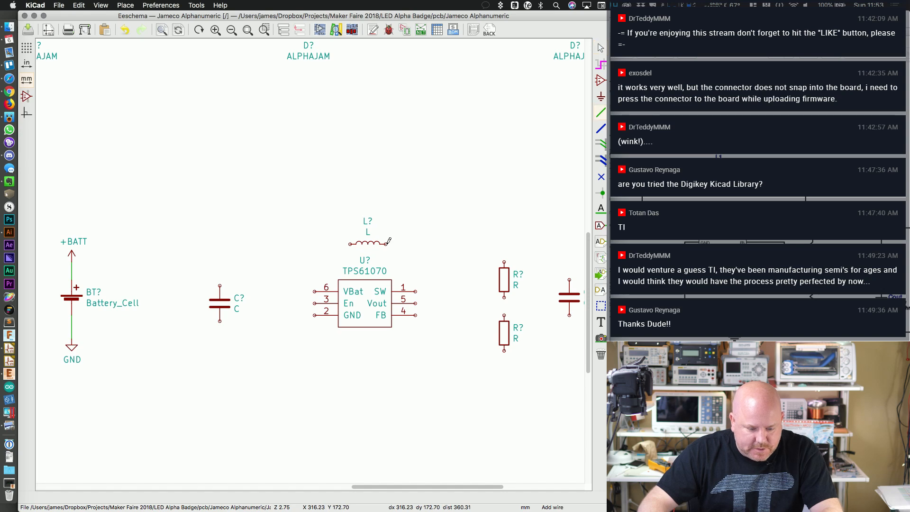
click(415, 291)
key(Escape)
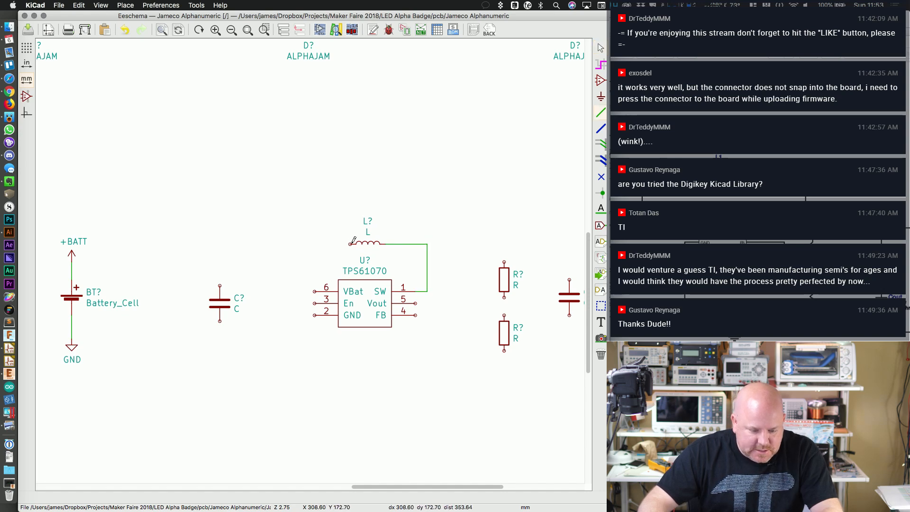
Step: Wire the inductor's left end to the TPS61070 VBat pin, running the vertical segment clear of the pins
key(w)
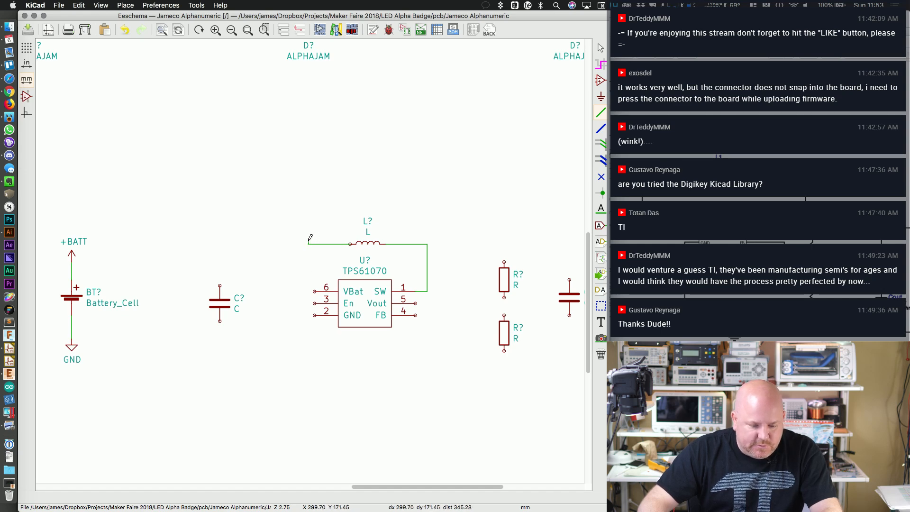
click(313, 288)
key(Escape)
key(Delete)
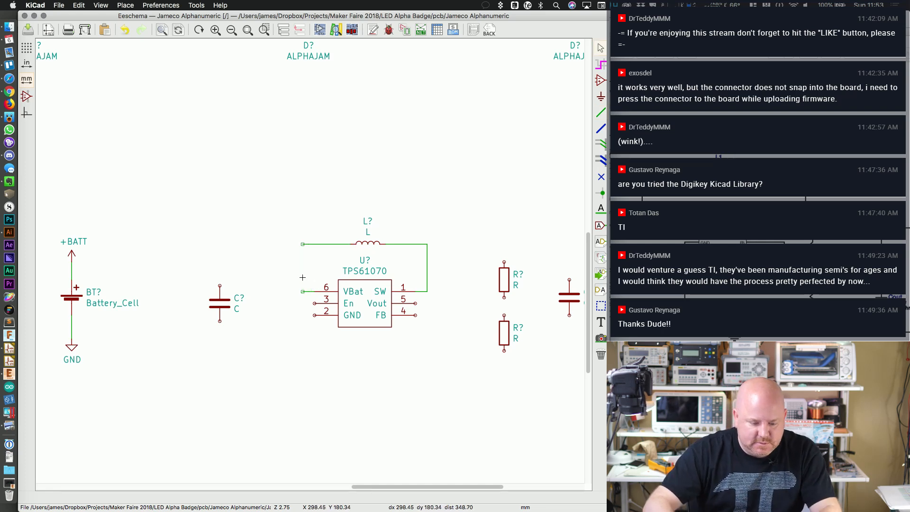
click(297, 244)
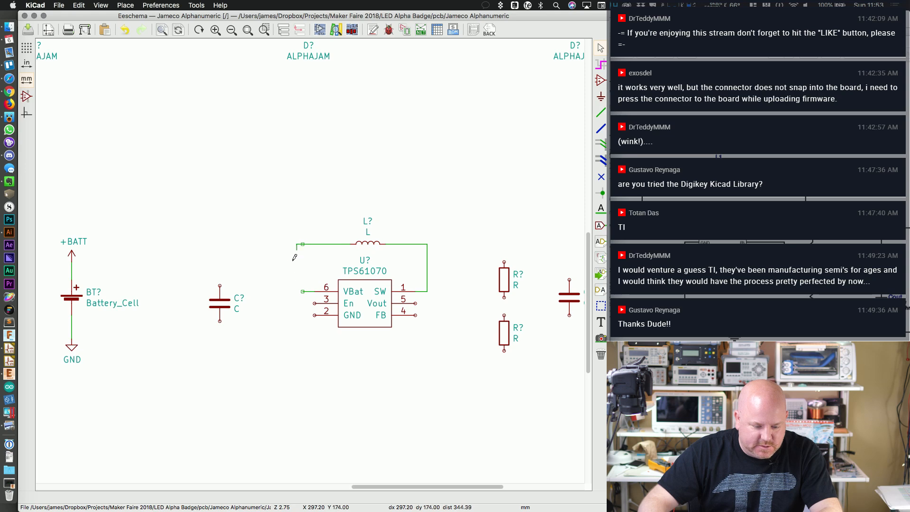
click(303, 291)
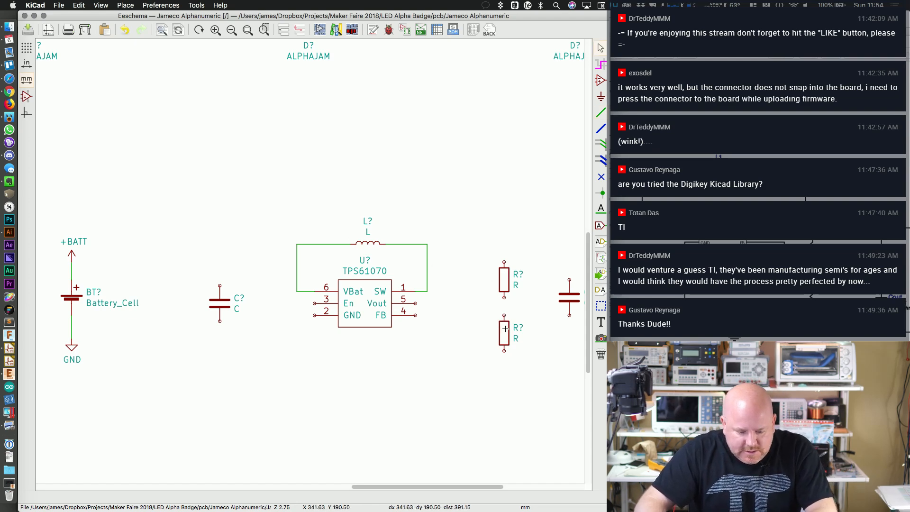
Step: Stack the two resistors vertically just right of the TPS61070 output pins and wire them in series
drag(501, 327, 471, 352)
drag(503, 282, 454, 324)
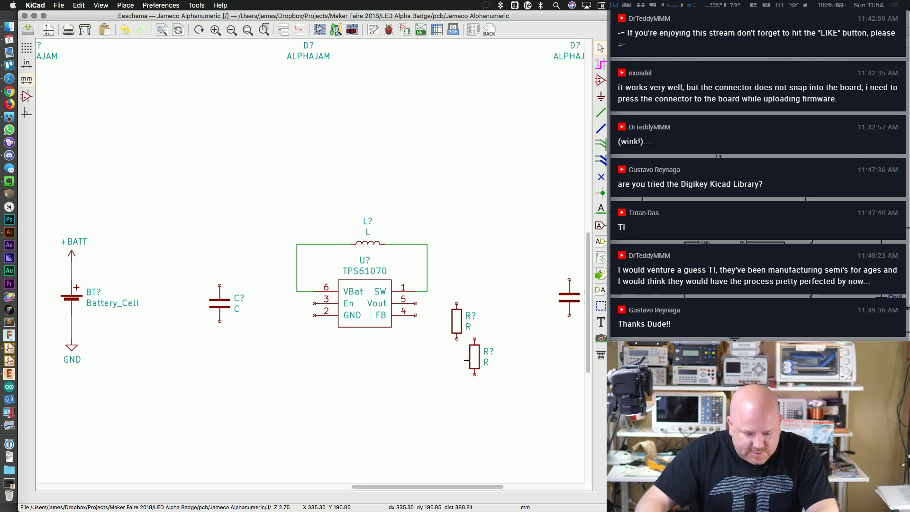
drag(471, 363, 452, 375)
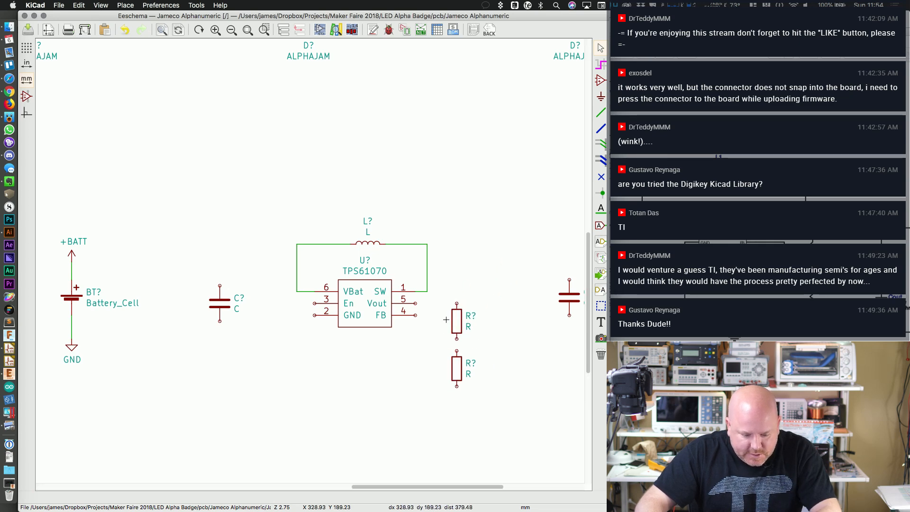
key(w)
double_click(456, 351)
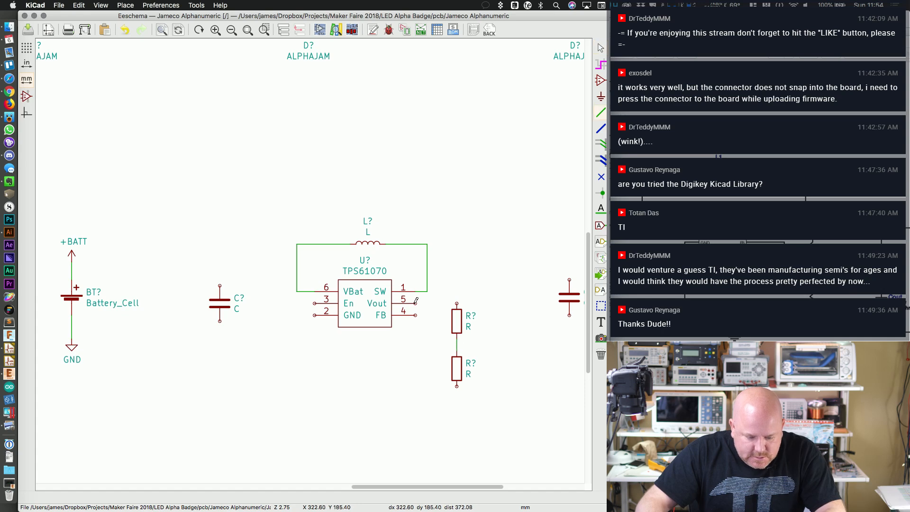
Step: Wire Vout to the upper resistor's top and the node between the resistors, and connect the repositioned output capacitor to that line
click(415, 303)
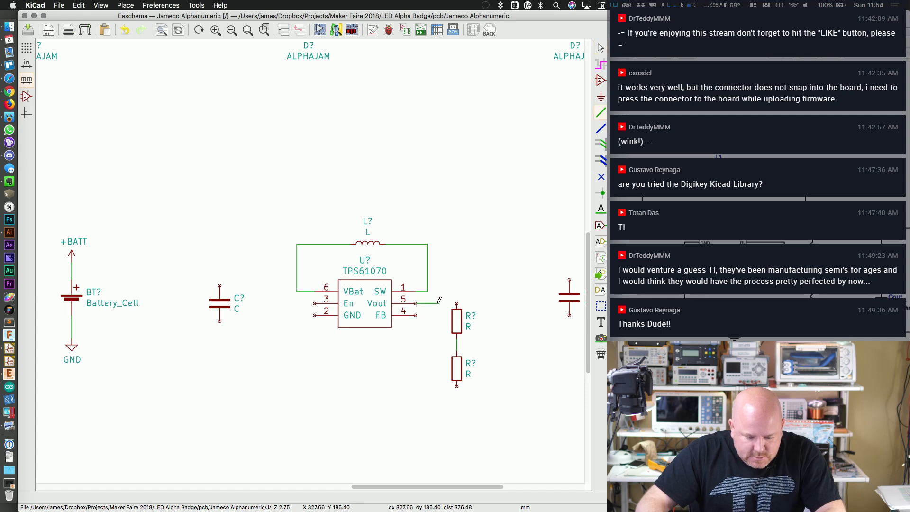
double_click(457, 343)
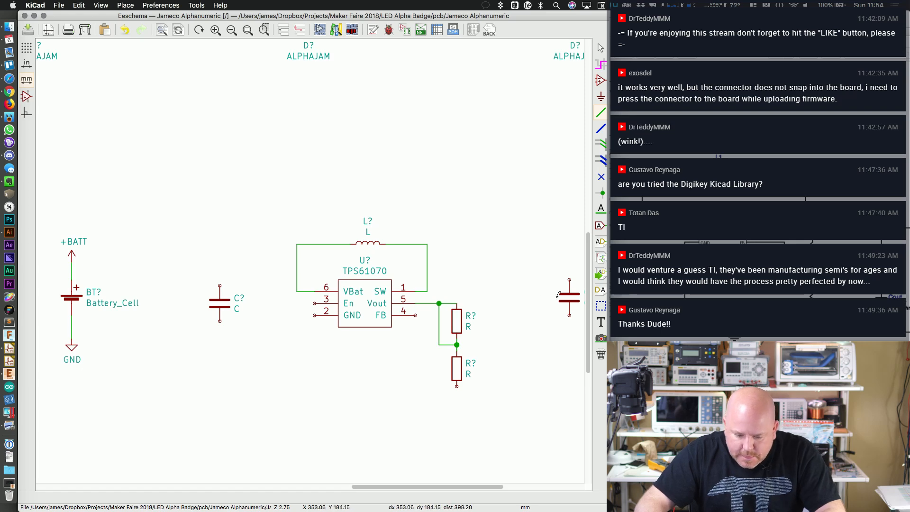
key(Escape)
drag(569, 301, 522, 330)
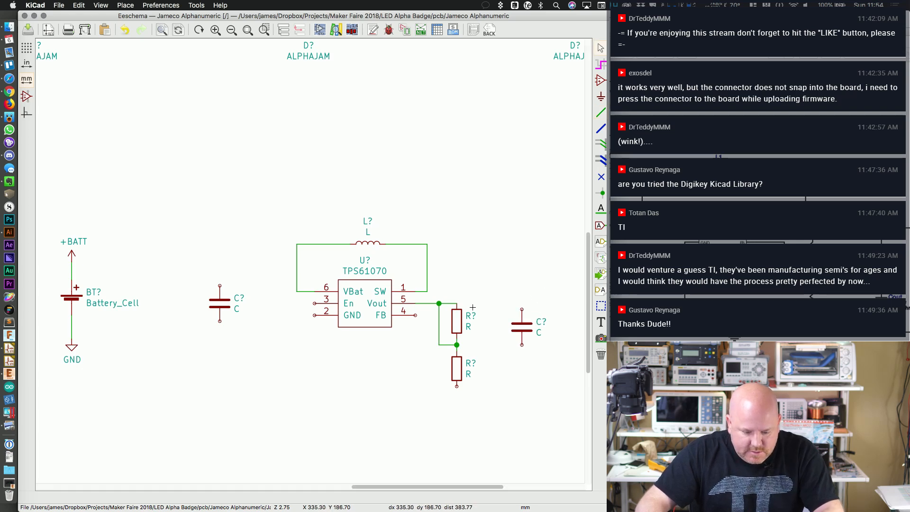
click(522, 308)
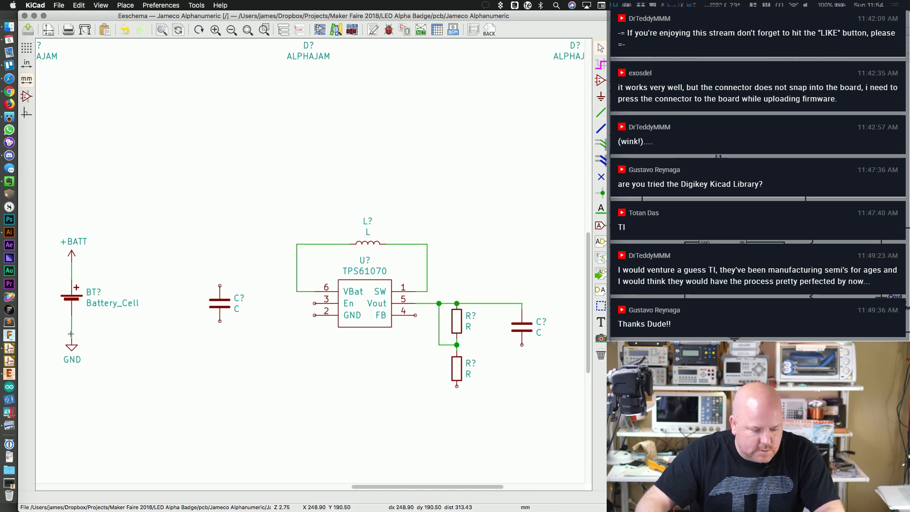
Step: Copy the battery's GND symbol beneath the output capacitor and again beneath the lower resistor
key(c)
click(522, 353)
key(c)
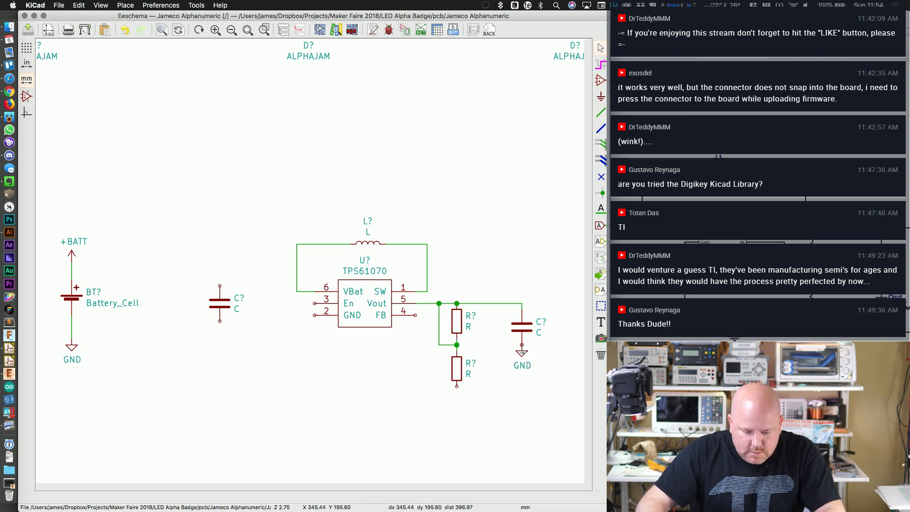
click(456, 397)
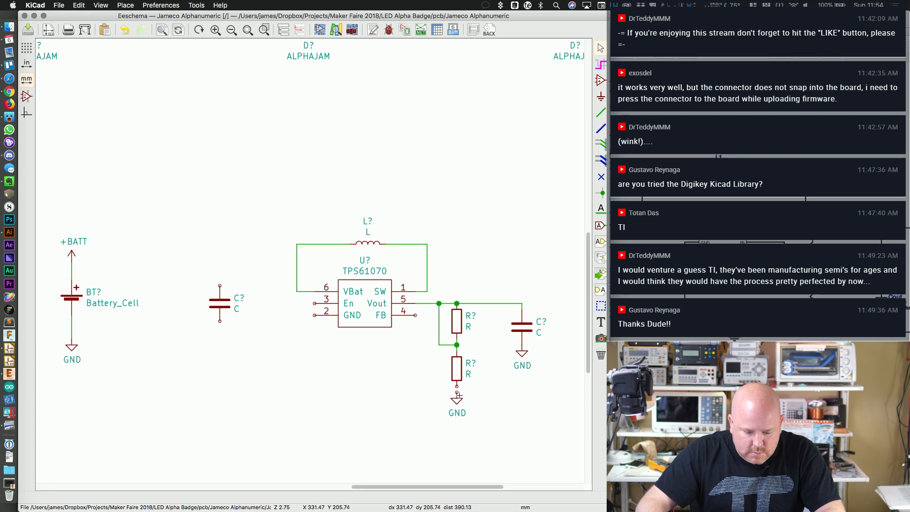
Step: Place a copied GND symbol below and left of the TPS61070 and wire it to the GND pin
key(c)
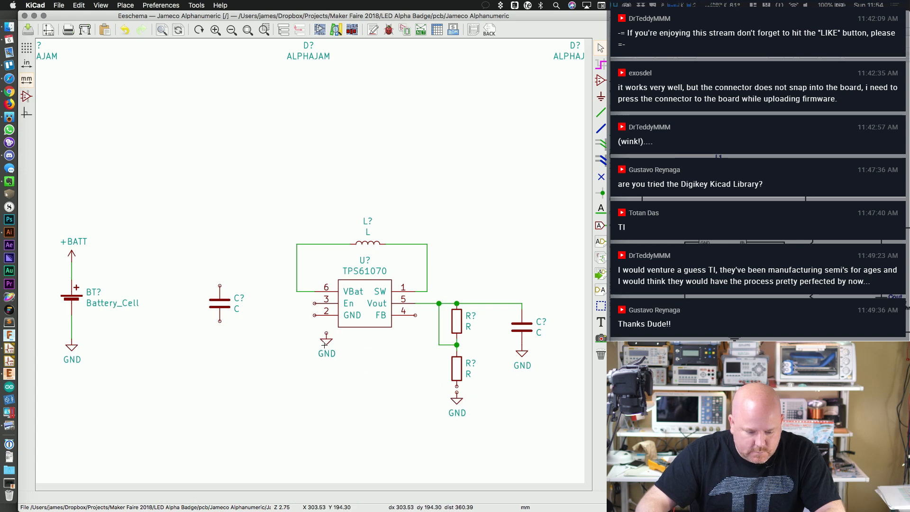
click(309, 334)
key(w)
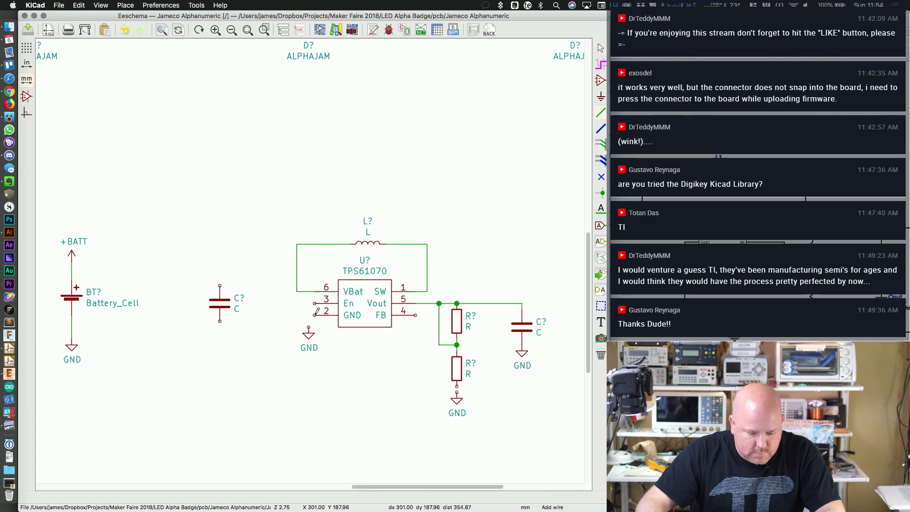
click(308, 334)
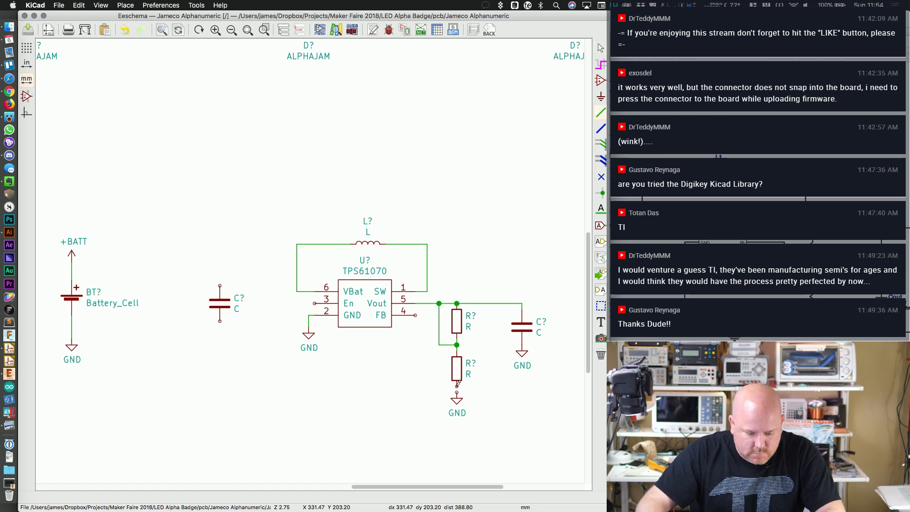
Step: Wire the lower resistor to its GND symbol, and move the output capacitor's GND symbol slightly lower and wire it to the capacitor
click(456, 392)
key(Escape)
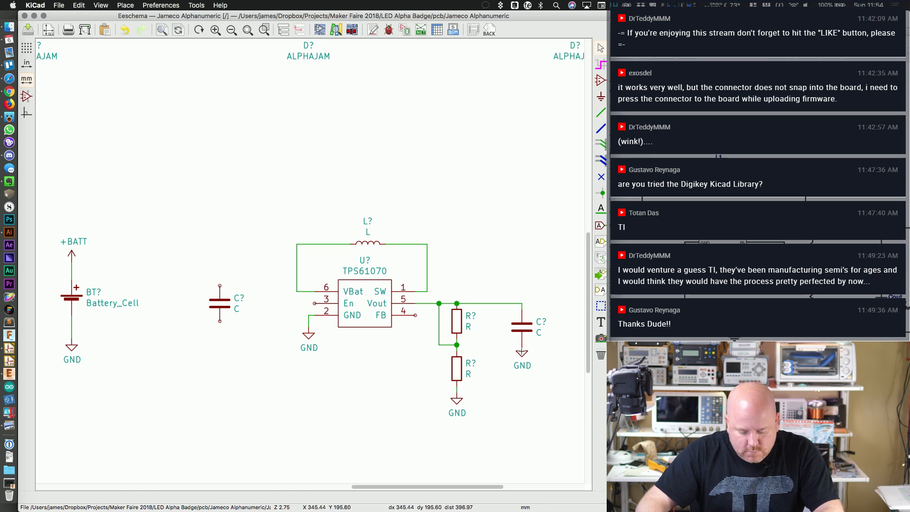
key(m)
click(521, 358)
key(w)
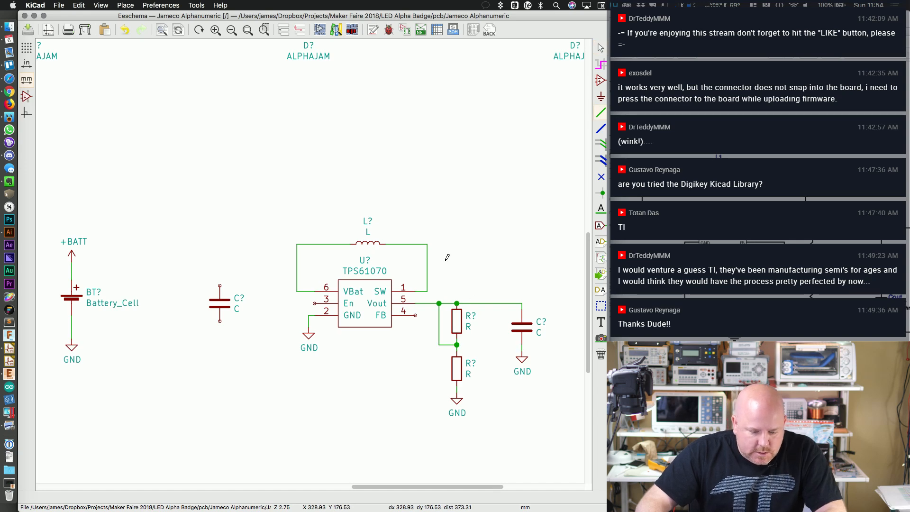
Step: Tie the En pin to the VBat line, extend that line past the chip, and attach the repositioned input capacitor beneath its end
click(314, 302)
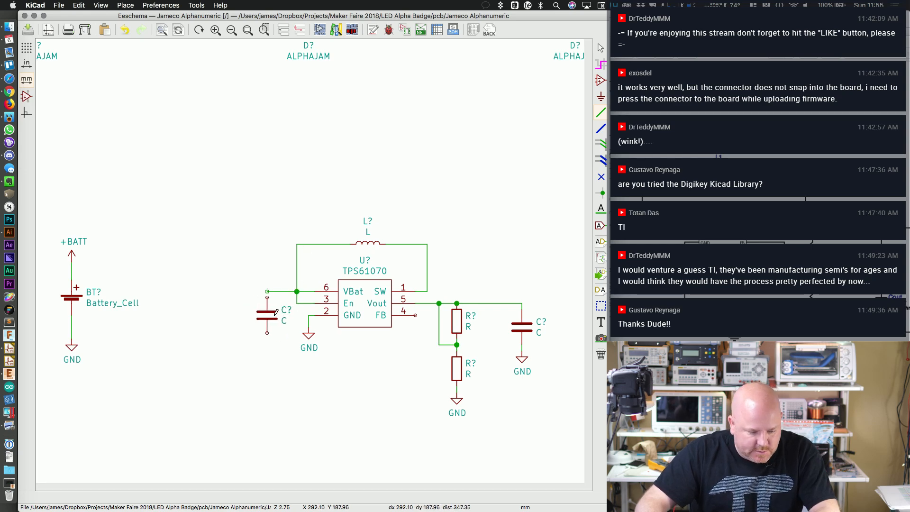
click(278, 308)
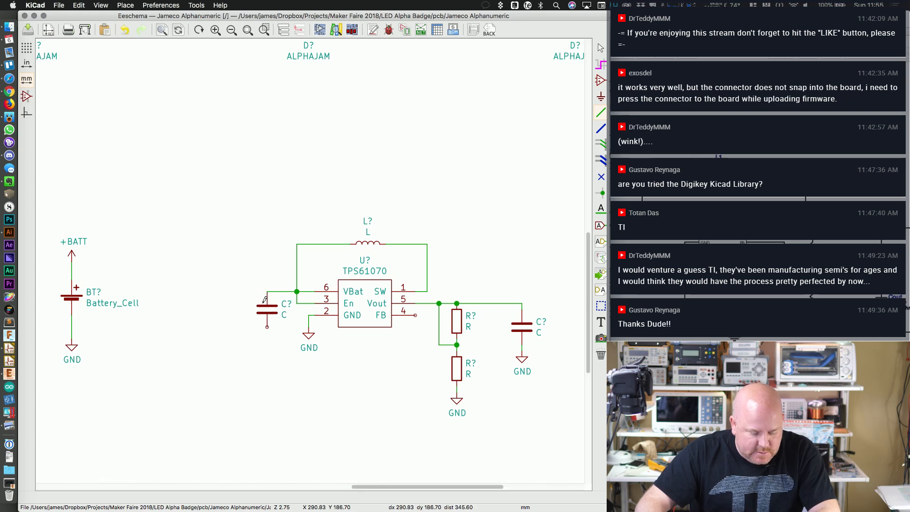
Step: Extend the VBat line farther away from the chip past the input capacitor and end it with a copied +BATT symbol
click(268, 291)
double_click(225, 291)
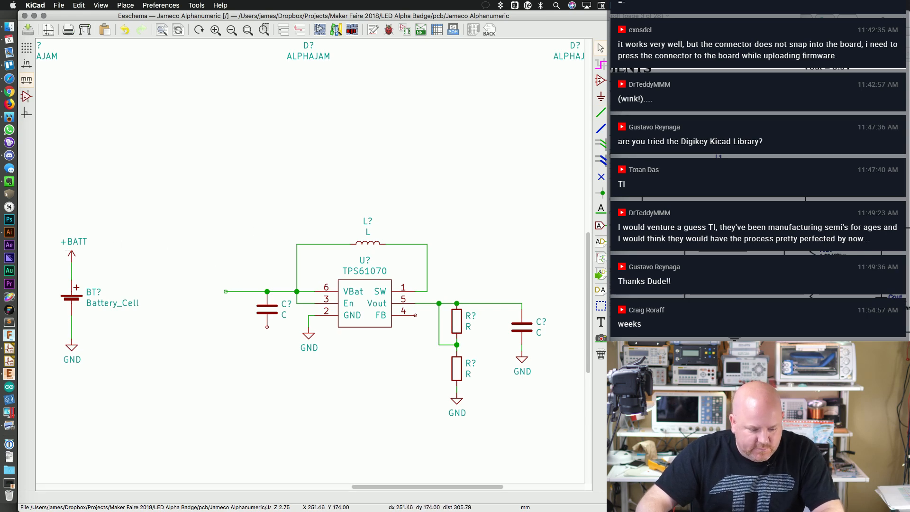
key(c)
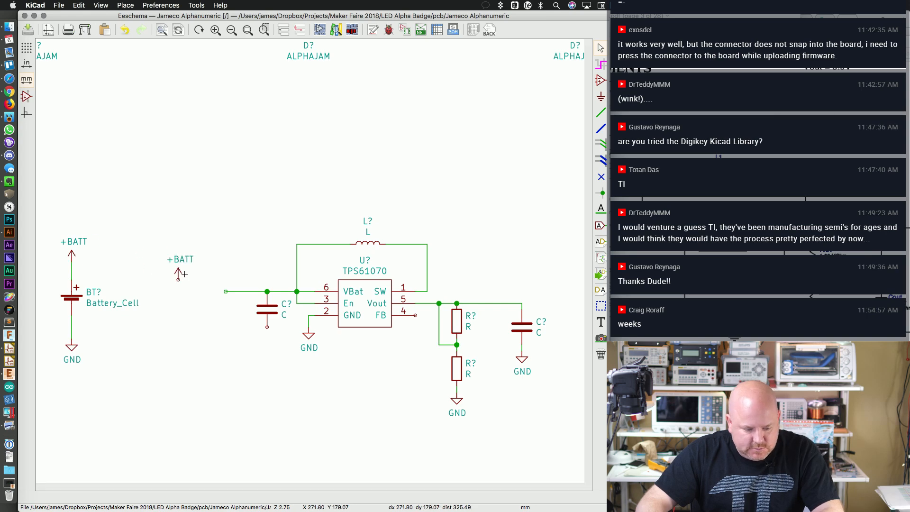
click(225, 291)
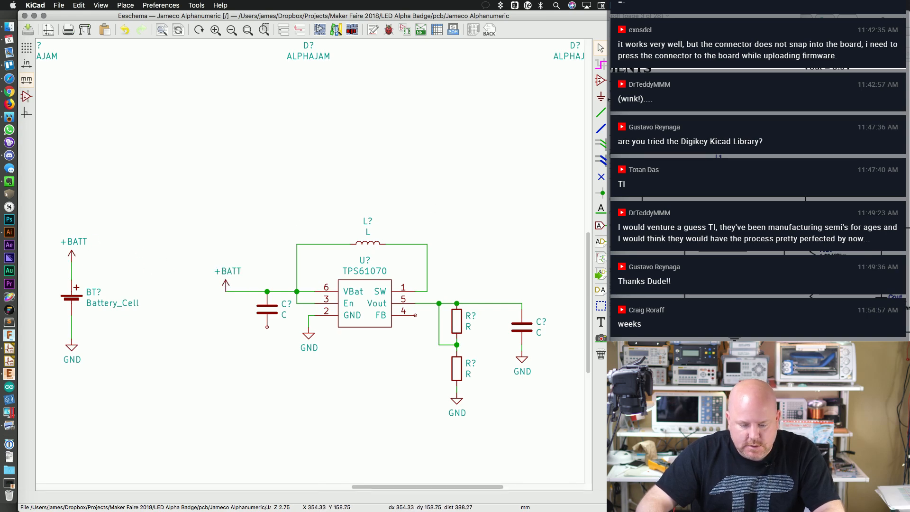
Step: Create a net label V5out, flip it to read back along the wire, and place it on the Vout line above the output capacitor
click(600, 208)
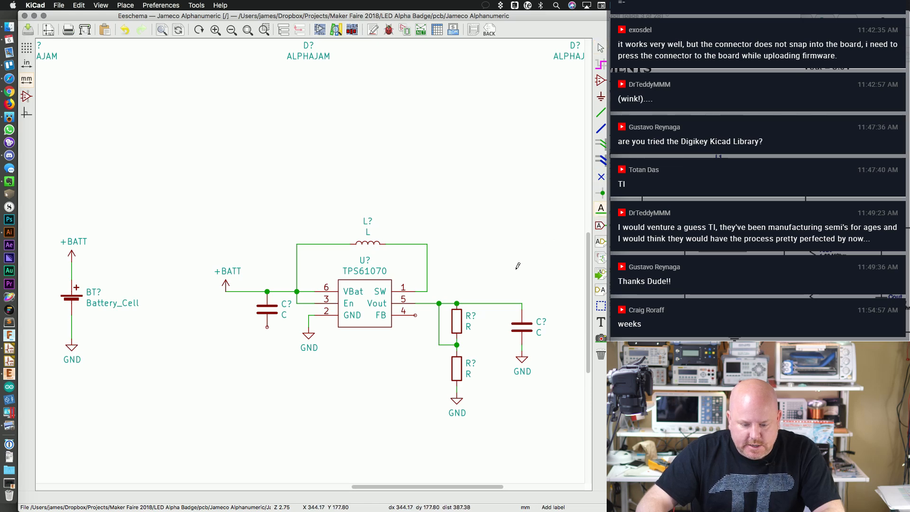
click(518, 265)
text(V)
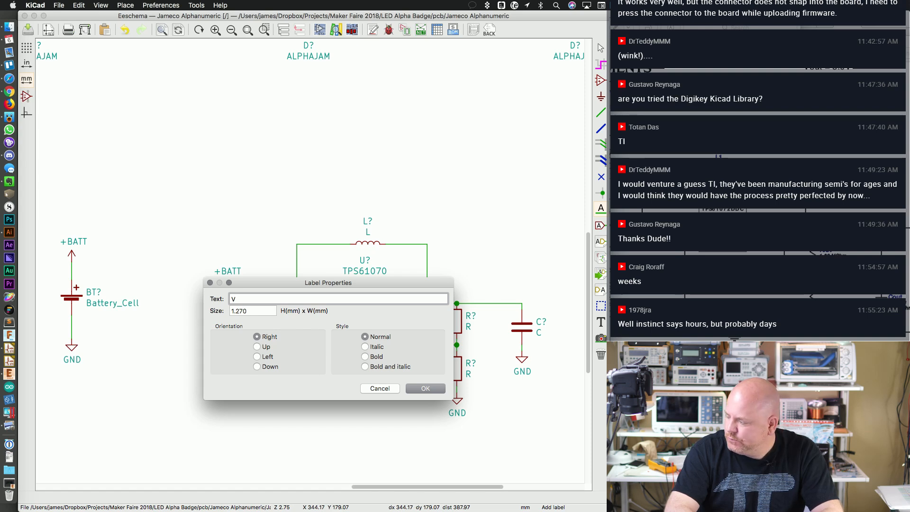
text(5)
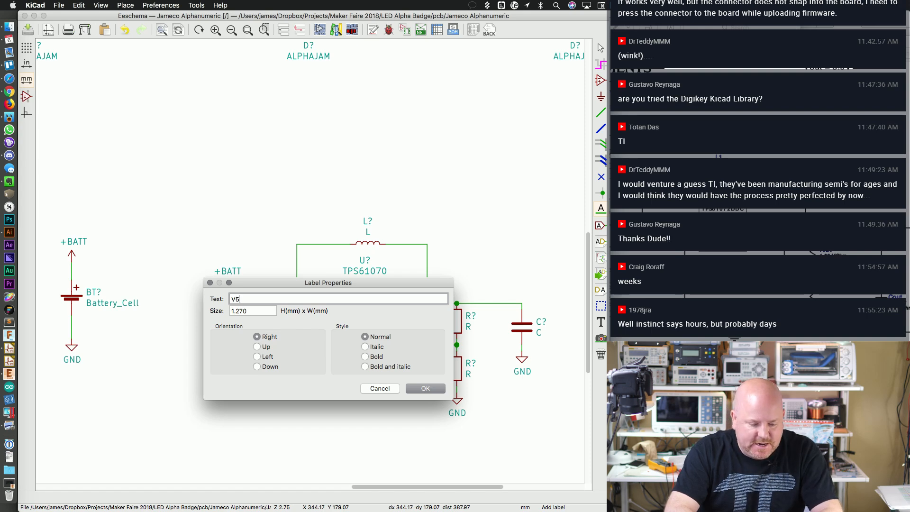
key(BackSpace)
key(BackSpace)
text(5)
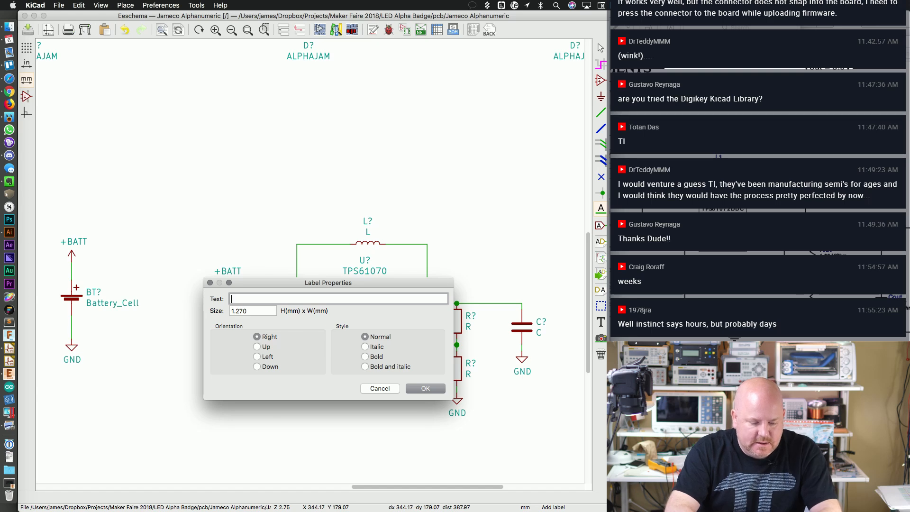
text(V5out)
key(Return)
key(r)
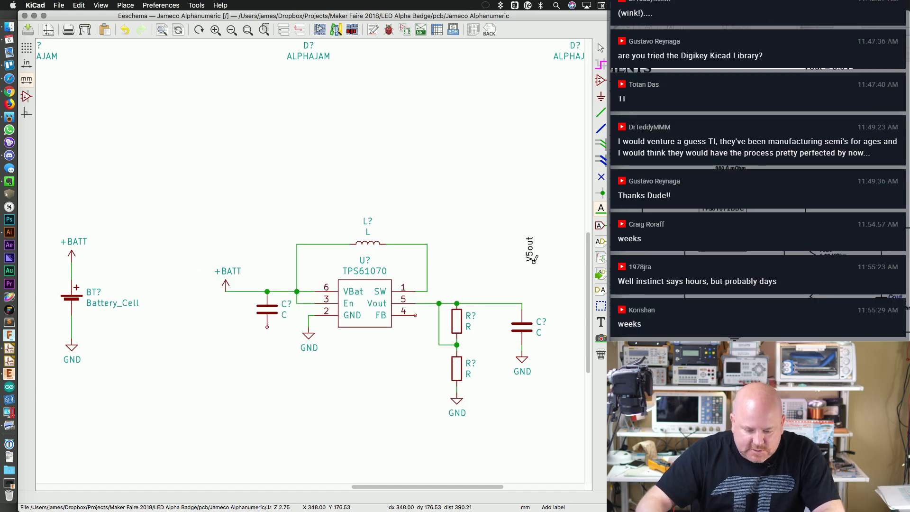
key(r)
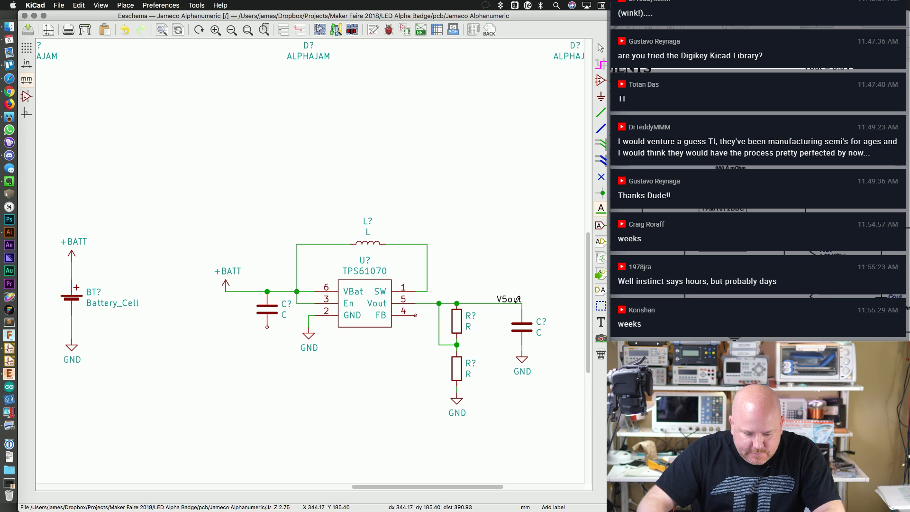
click(518, 299)
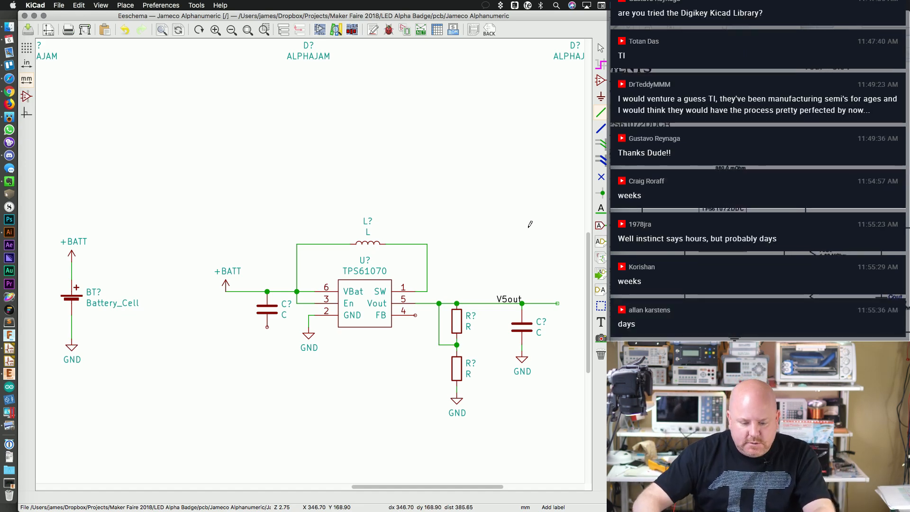
Step: Extend the Vout line beyond the output capacitor and move the V5out label to the end of the extension
key(Escape)
drag(514, 297, 556, 298)
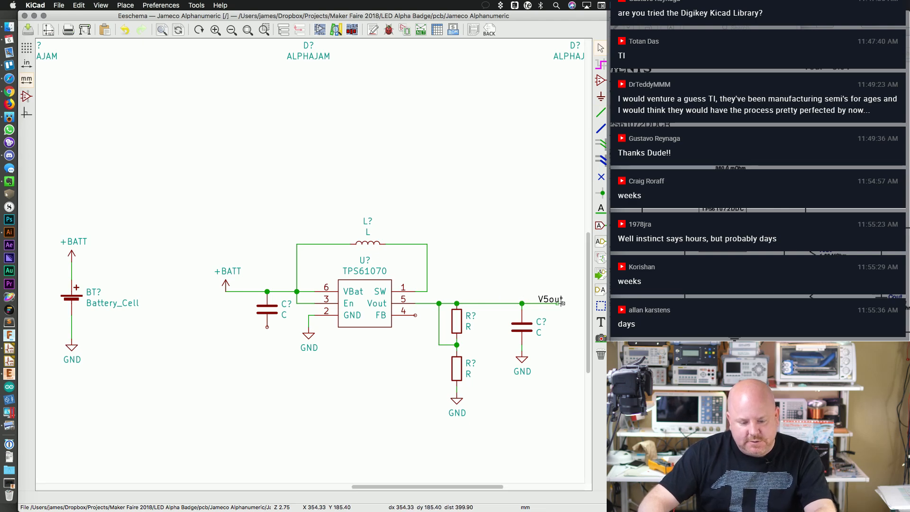
key(m)
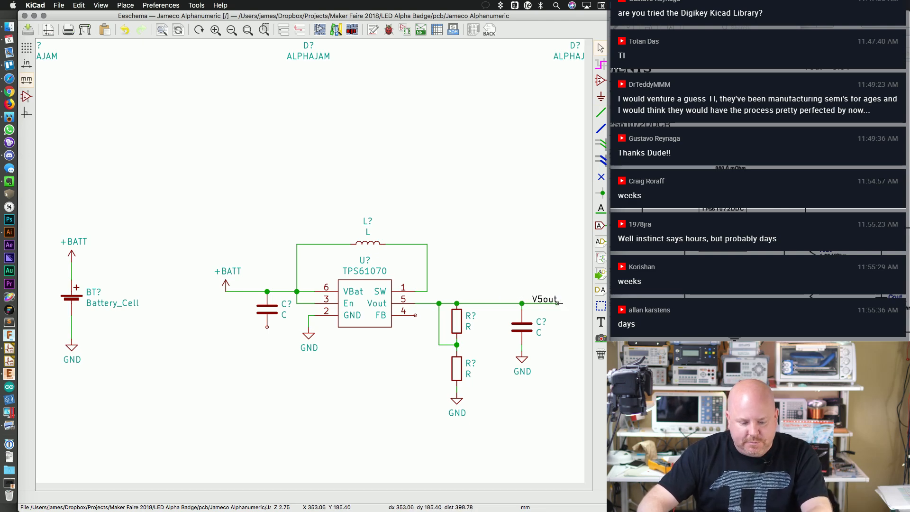
click(557, 303)
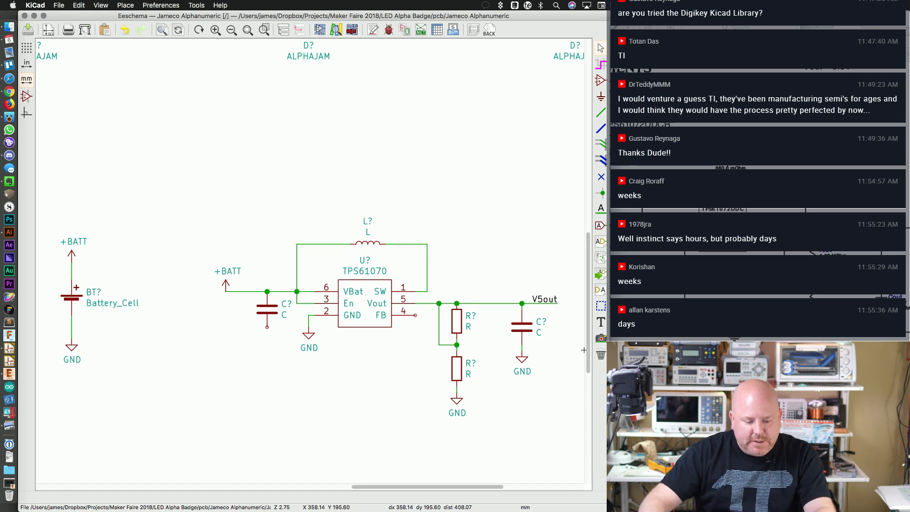
Step: Copy a GND symbol beneath the input capacitor and wire it to the capacitor's lower pin
drag(586, 351, 587, 349)
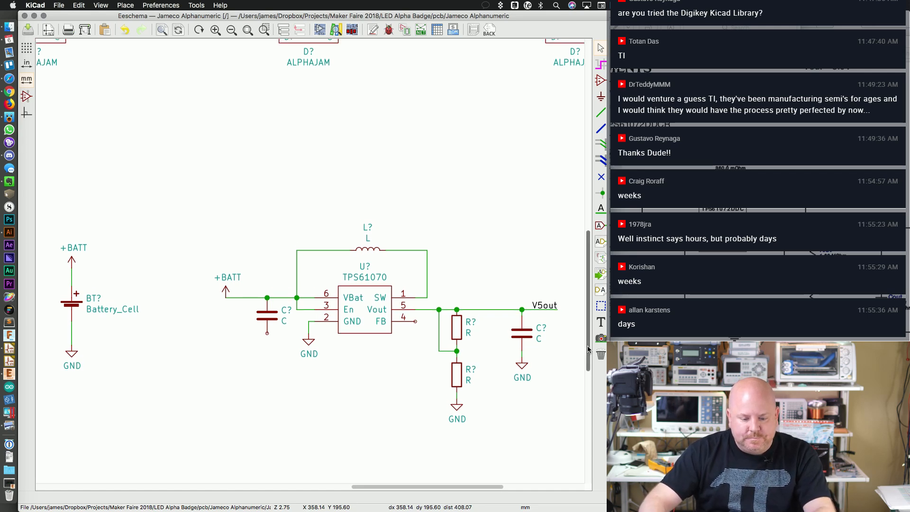
drag(489, 487, 503, 485)
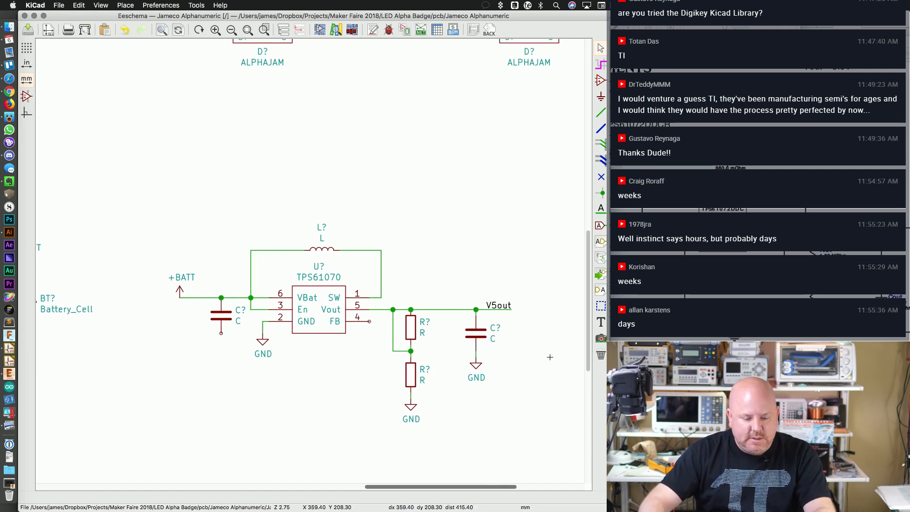
drag(587, 290, 586, 298)
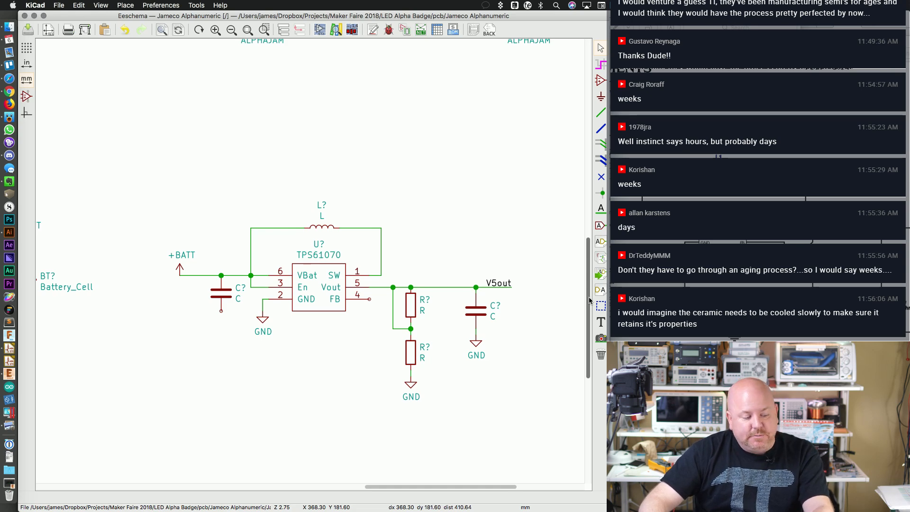
scroll(590, 300, up, 1)
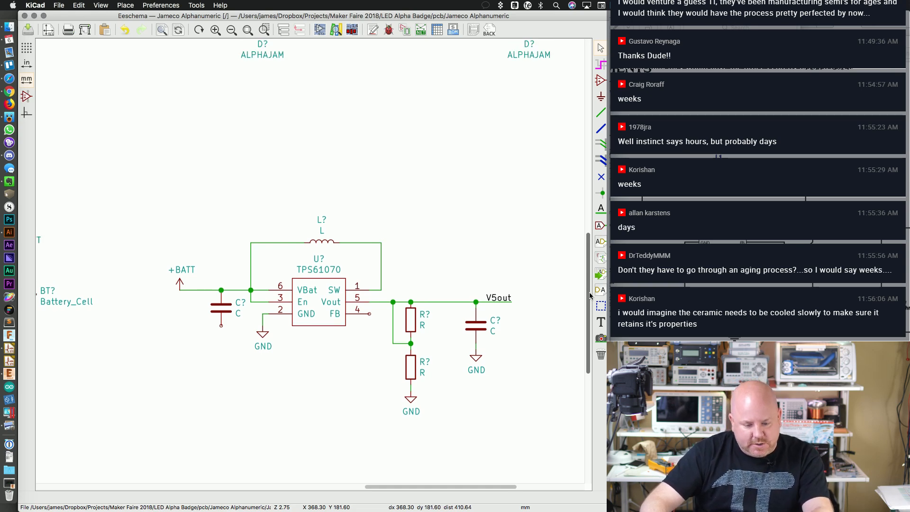
scroll(590, 301, down, 2)
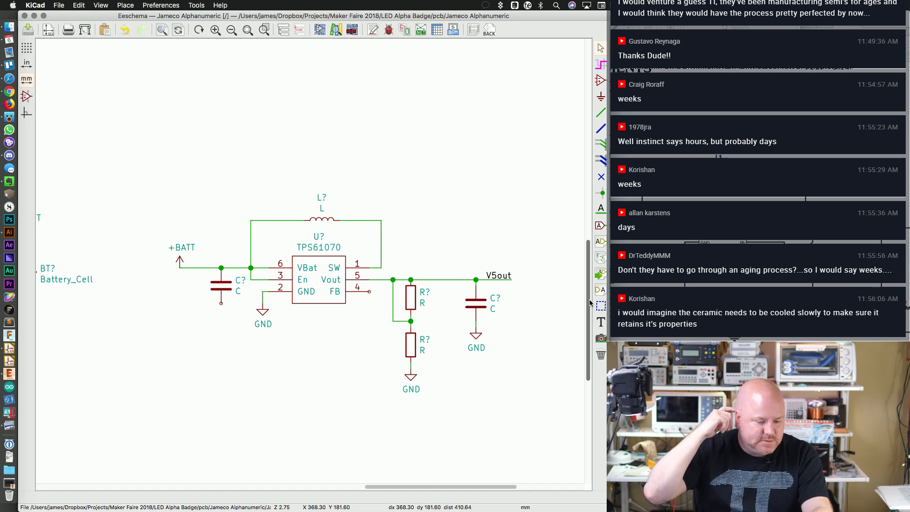
key(c)
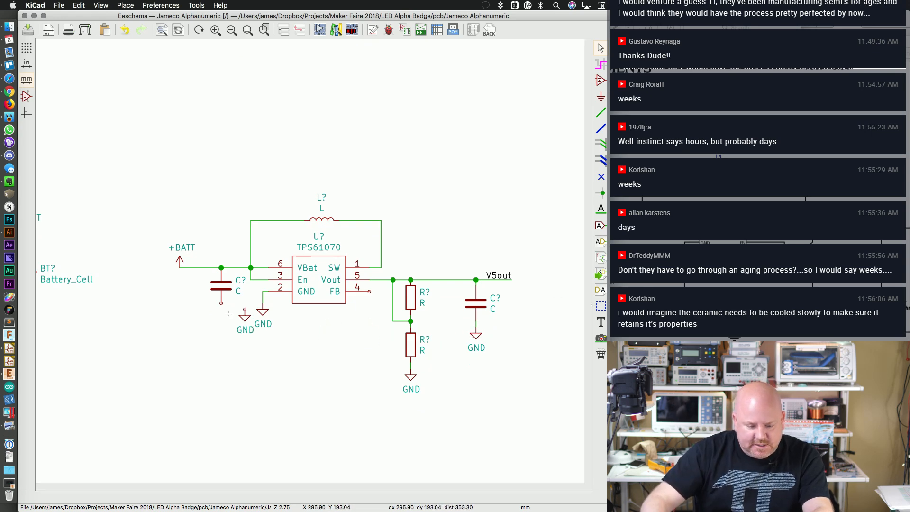
click(220, 316)
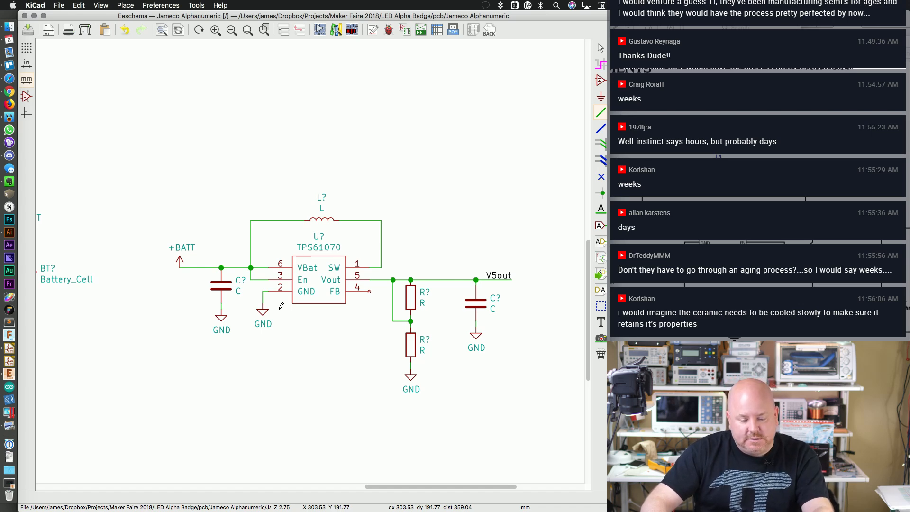
key(Escape)
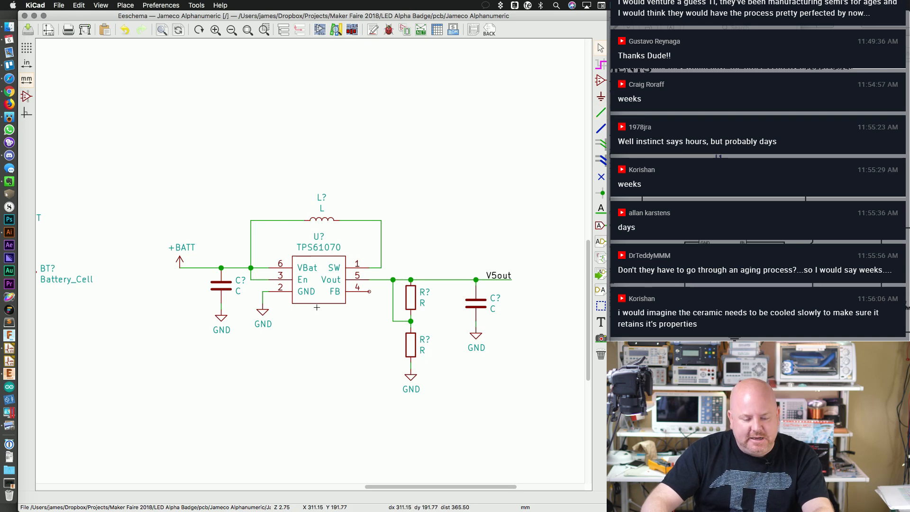
Step: Delete the wire joining the Vout line to the node between the two resistors, and wire the FB pin to that node instead
scroll(317, 307, up, 1)
drag(439, 486, 451, 485)
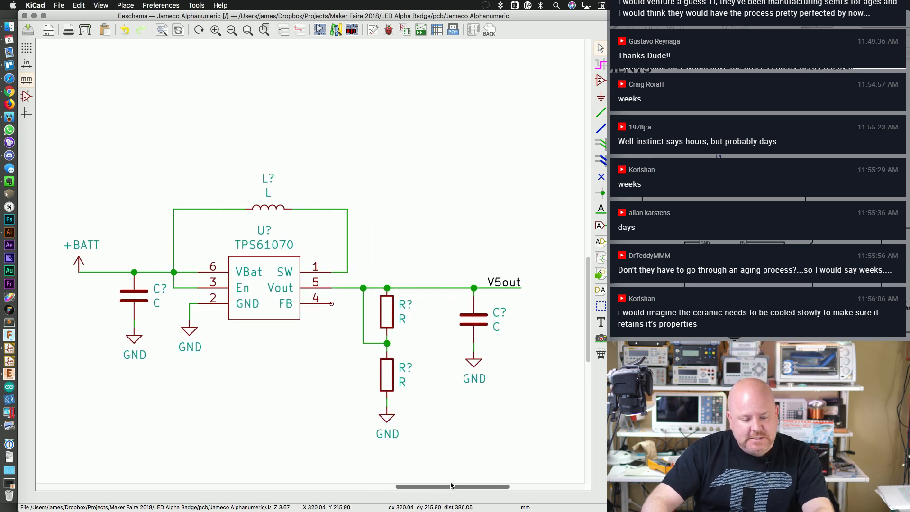
drag(588, 321, 586, 331)
drag(482, 487, 478, 488)
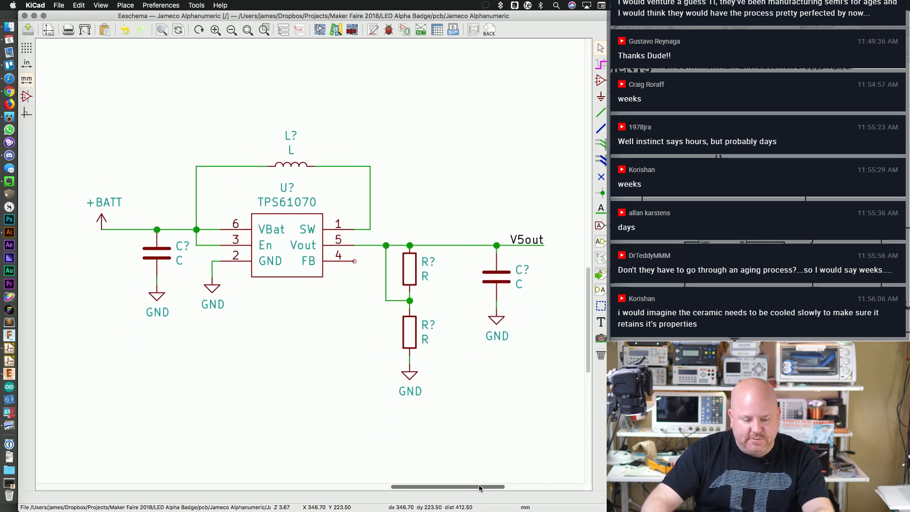
drag(586, 302, 585, 302)
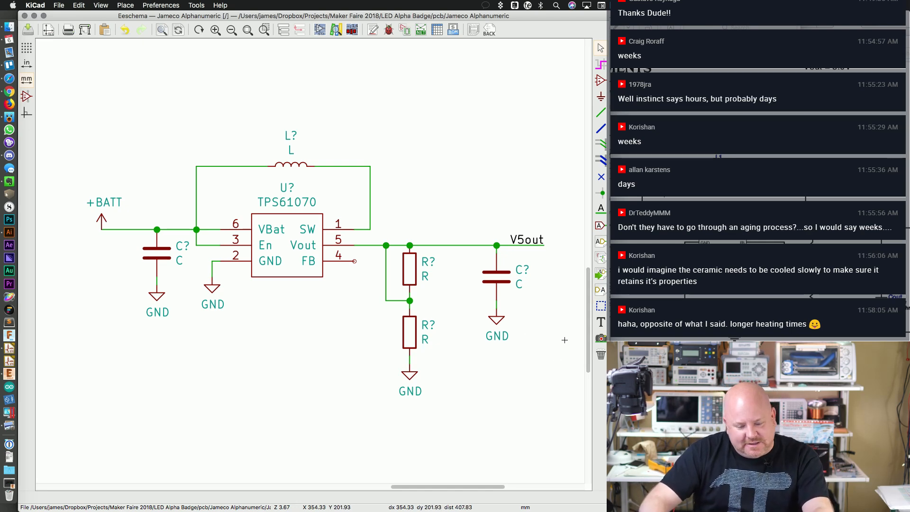
scroll(586, 333, up, 2)
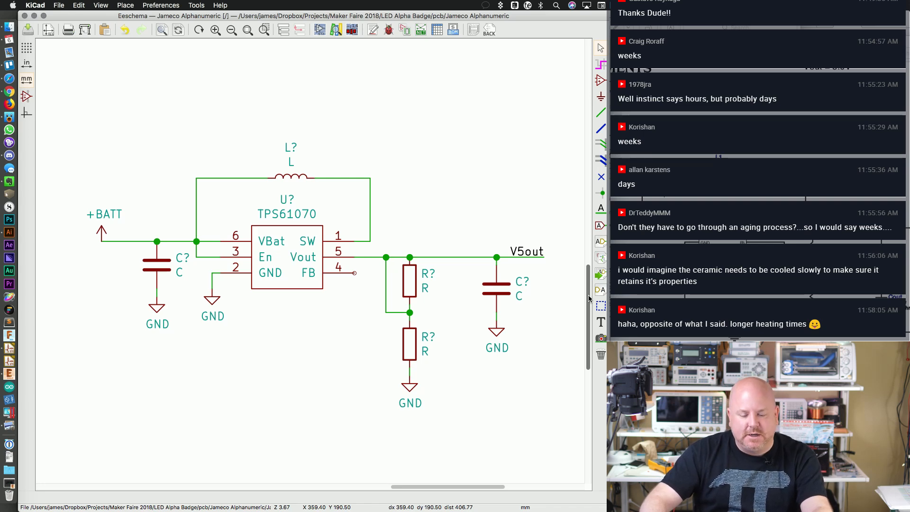
scroll(587, 295, up, 1)
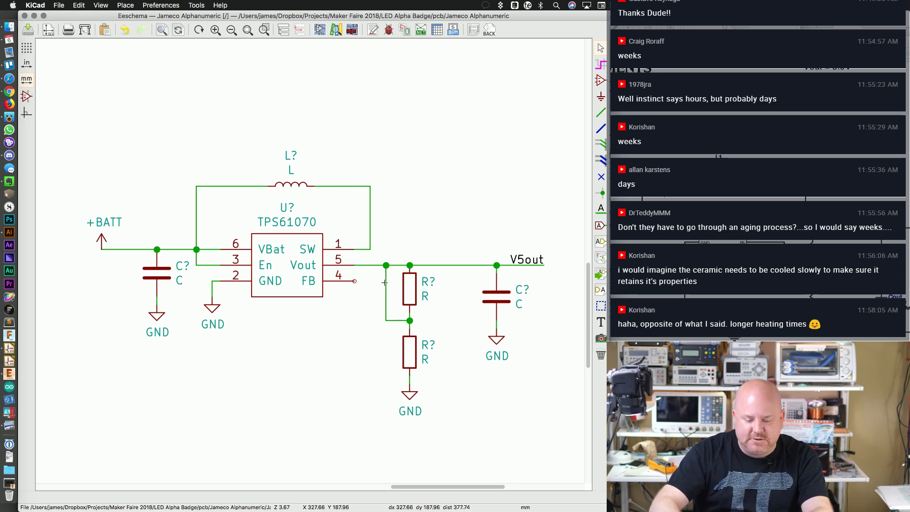
key(Delete)
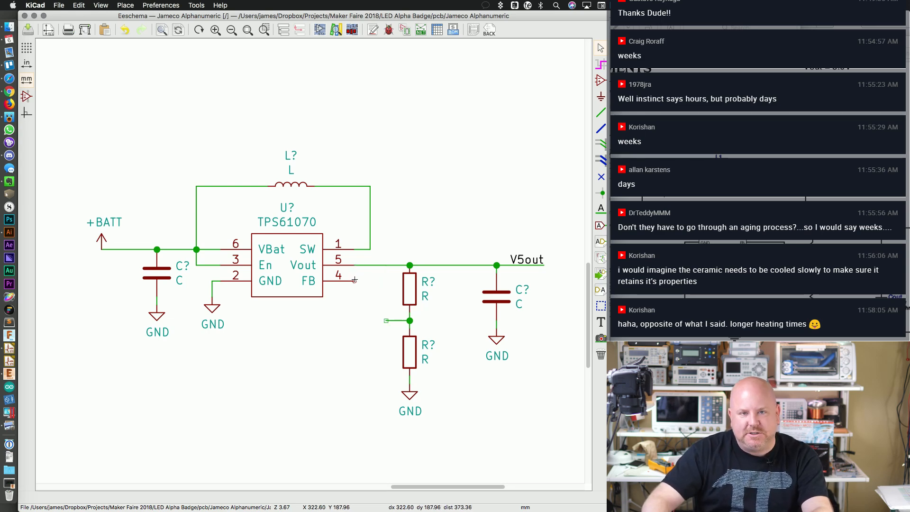
key(w)
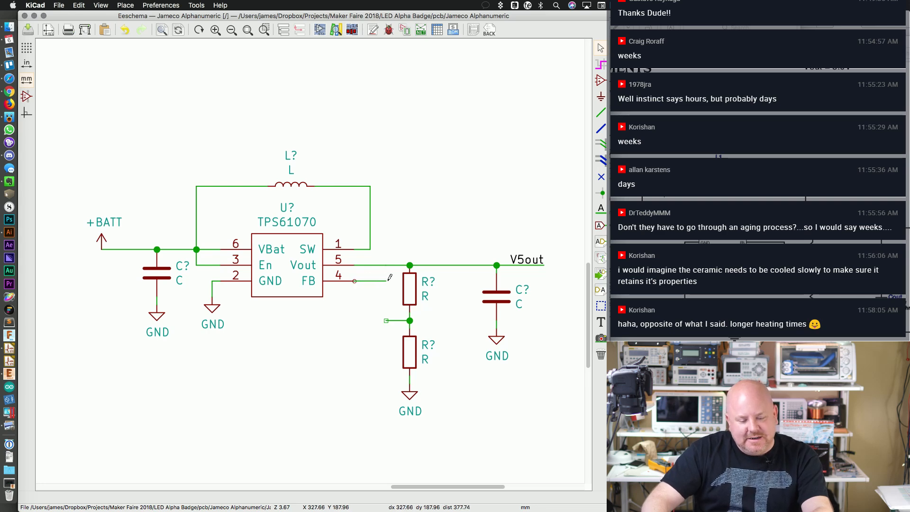
click(385, 281)
click(386, 320)
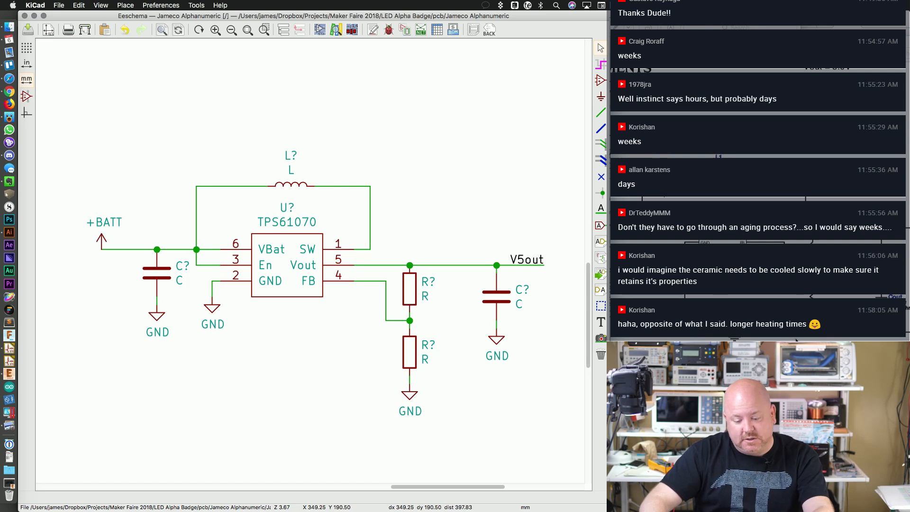
Step: Switch to Preview to consult the reference document for the boost converter
key(super+Tab)
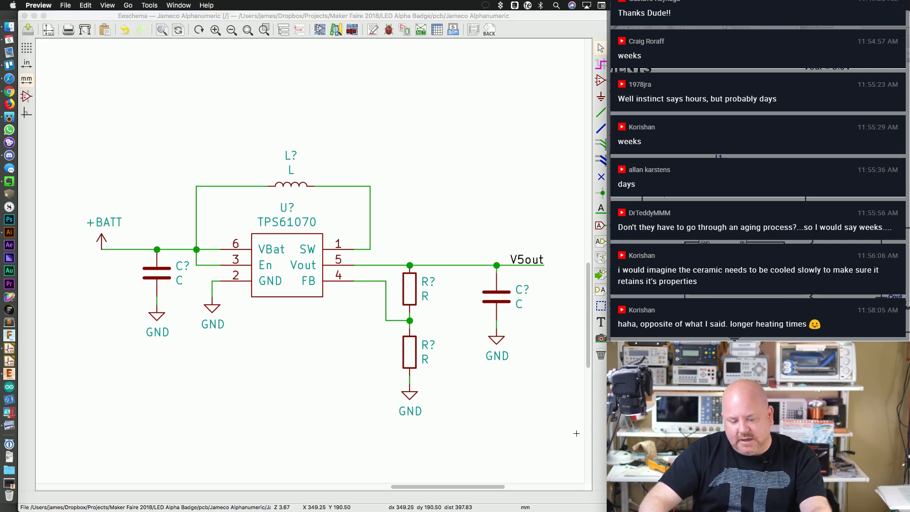
click(587, 498)
drag(483, 491, 480, 490)
key(super+Tab)
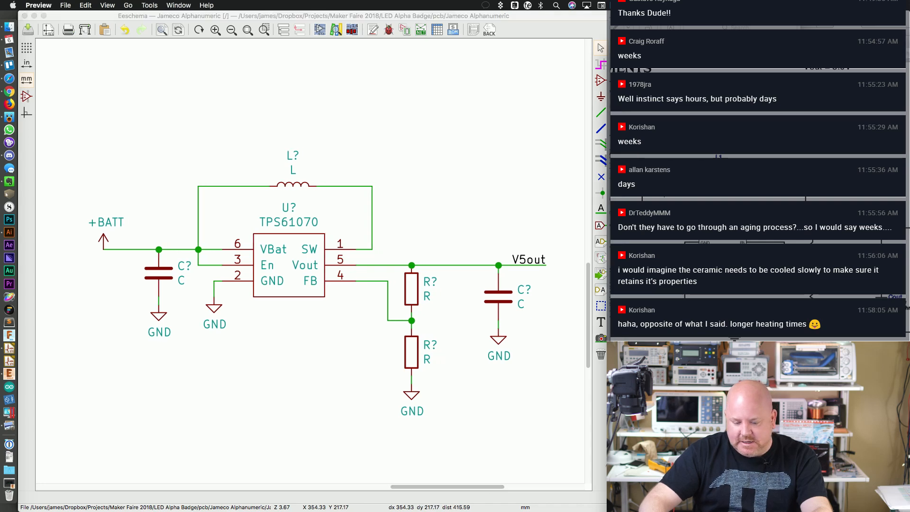
Step: Shift the reference document window slightly left, and set the output capacitor's value to 10uF in the KiCad schematic
drag(606, 469, 585, 472)
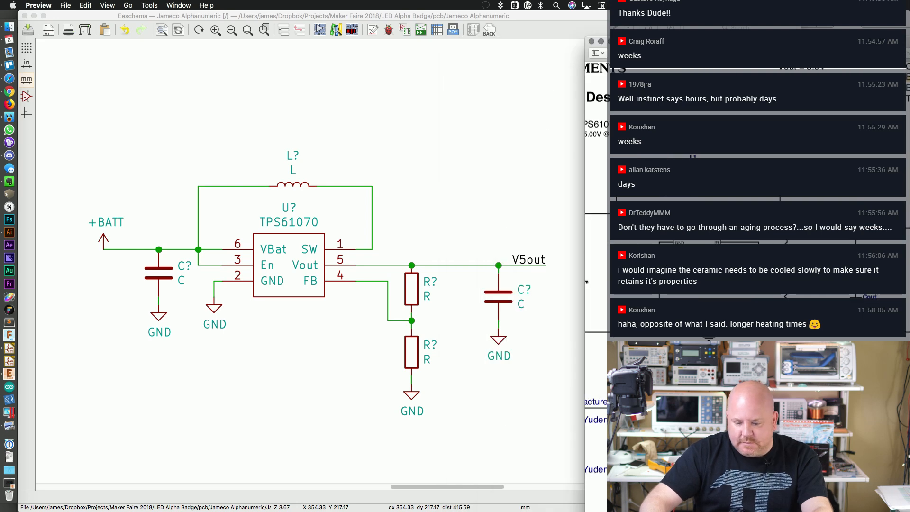
double_click(498, 296)
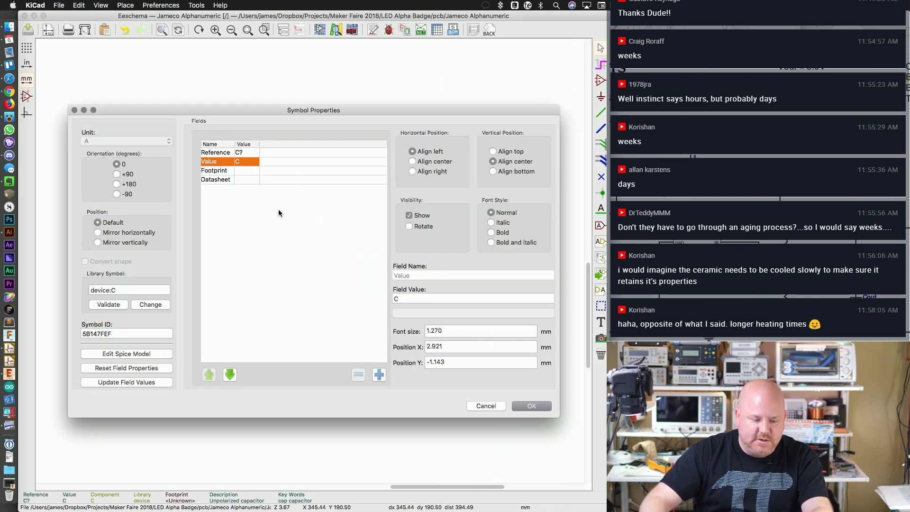
click(422, 301)
text(10uF)
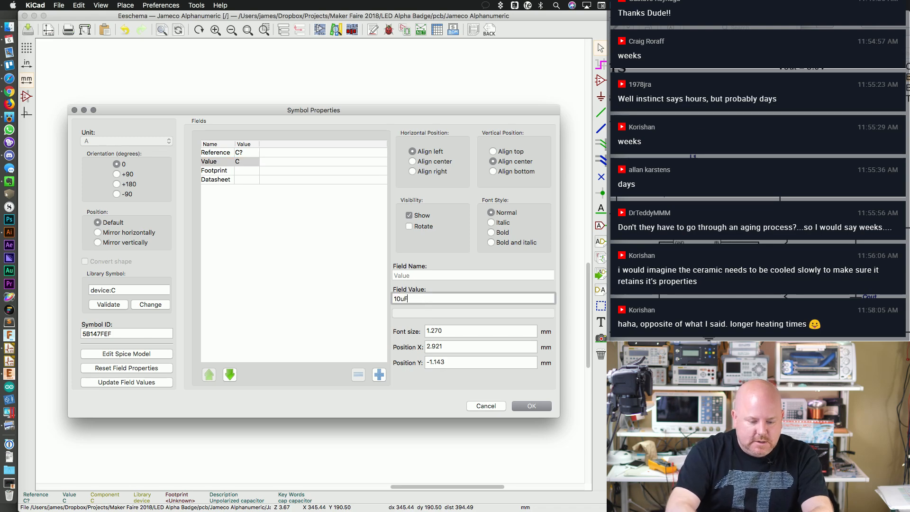
key(Return)
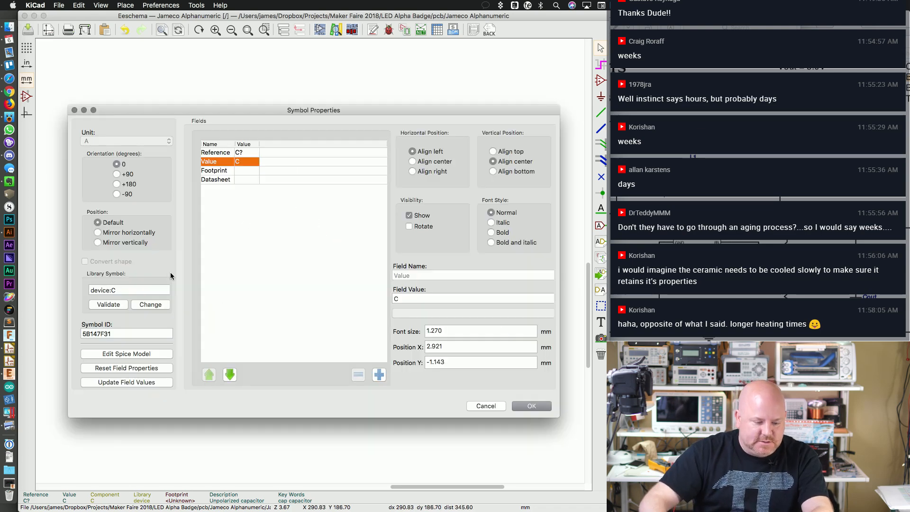
Step: Set the value of the input capacitor on the +BATT line to 10uF
double_click(159, 274)
key(BackSpace)
text(10uF)
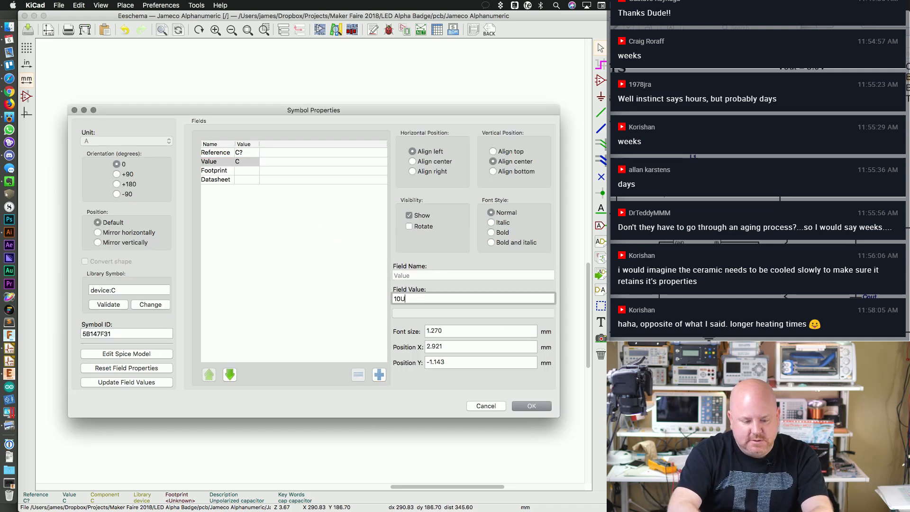
key(Return)
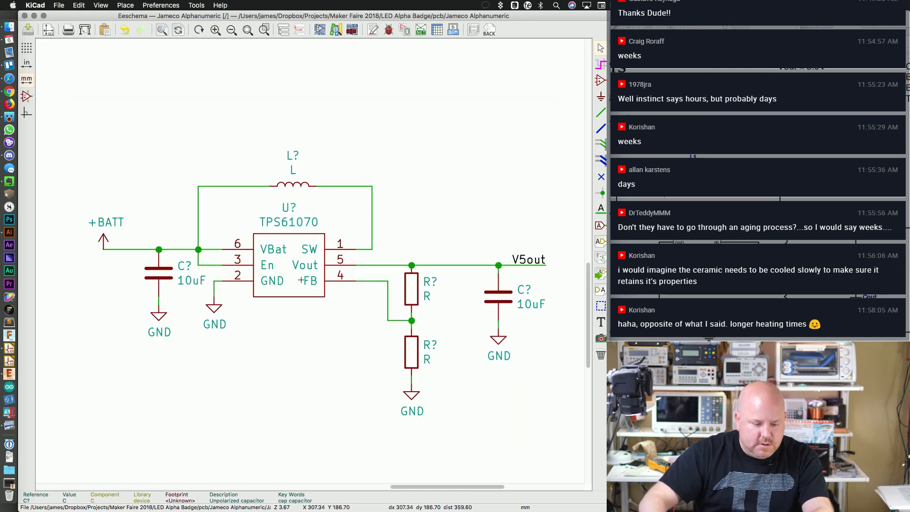
Step: Set the value of the upper feedback resistor, between the Vout line and the FB node, to 180k
click(419, 290)
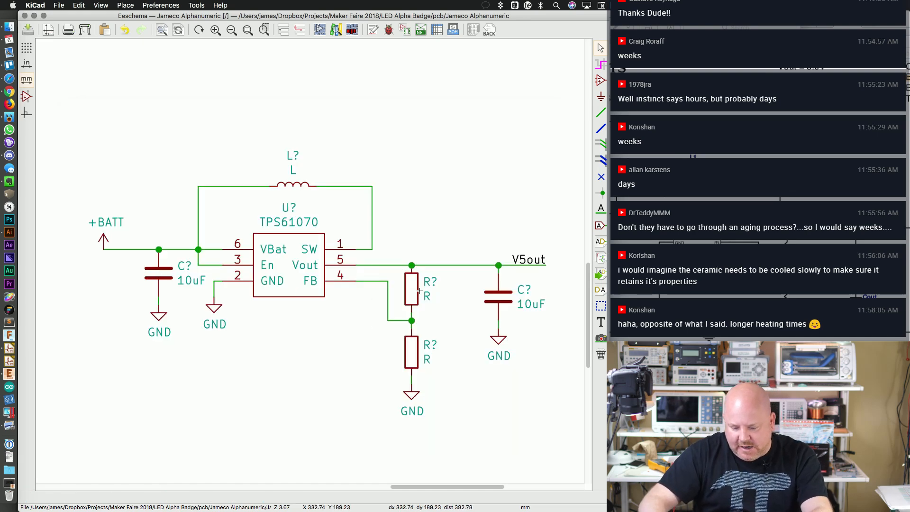
text(v)
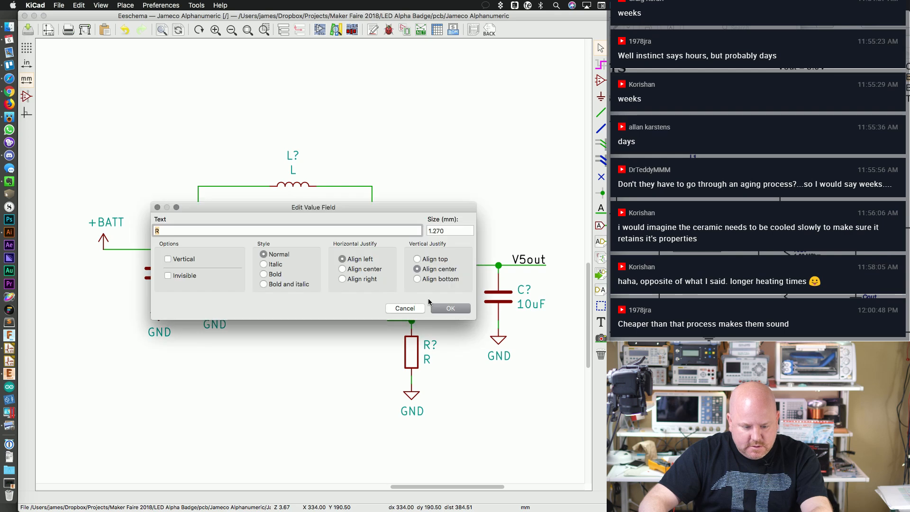
text(180)
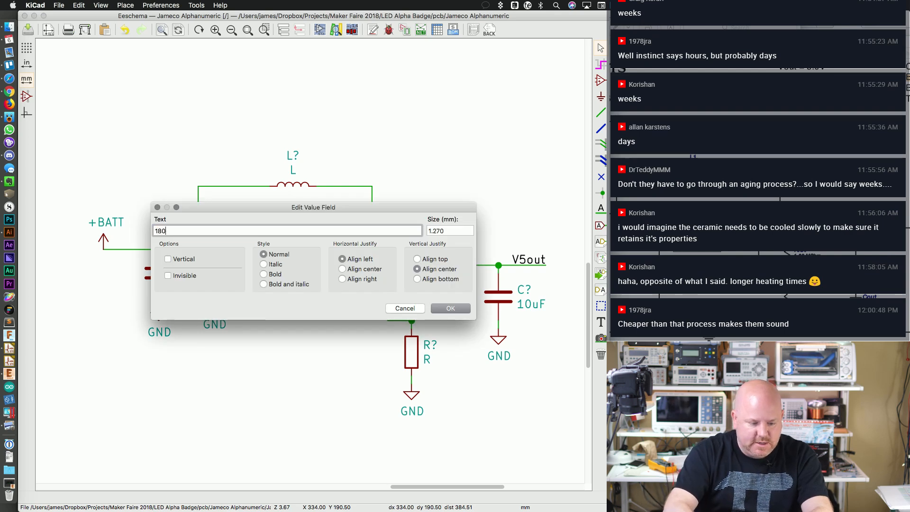
key(Return)
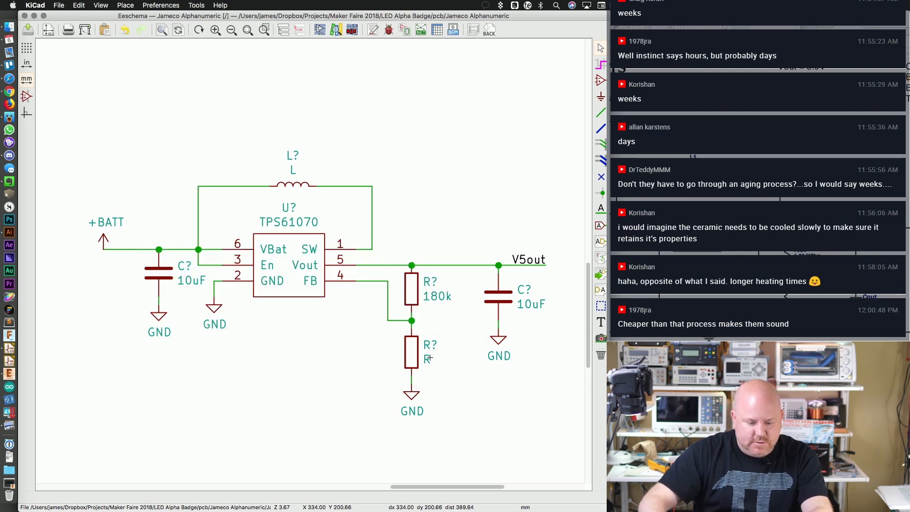
Step: Set the value of the lower feedback resistor, connected to GND, to 1.62M
text(v)
text(1.62M)
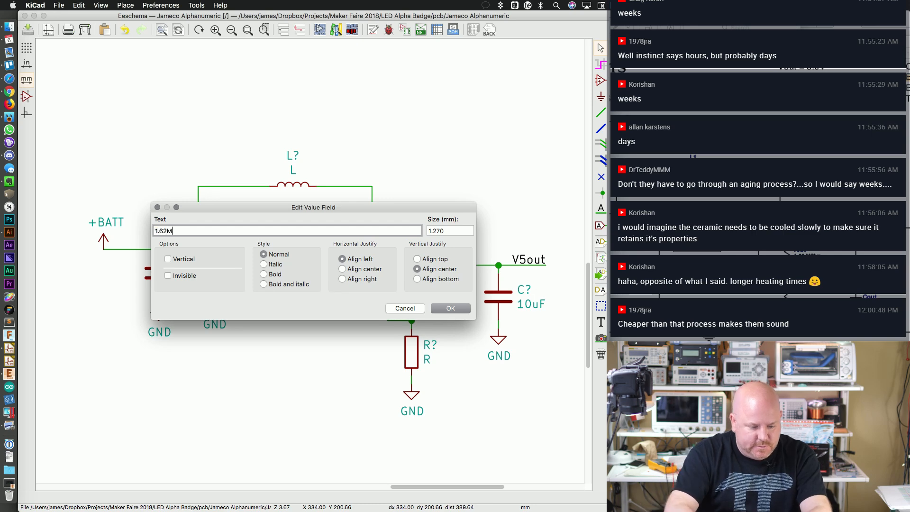
key(Return)
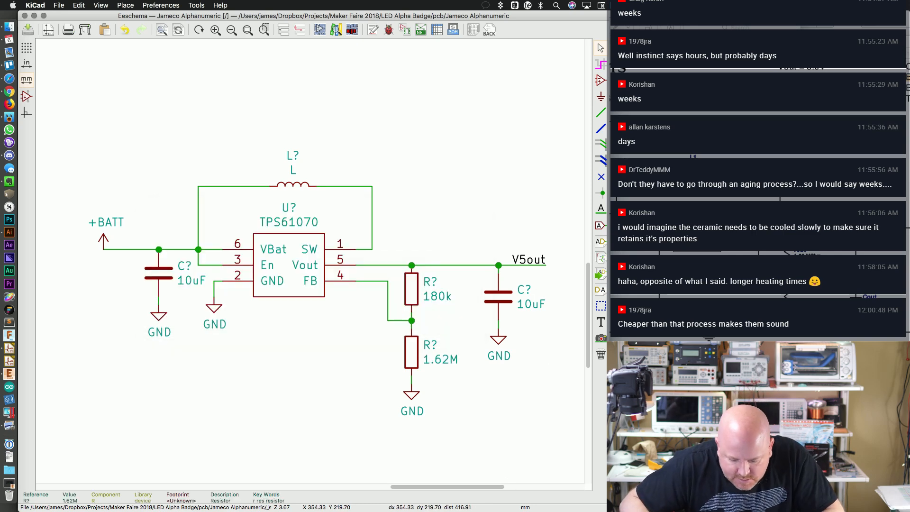
Step: Set the value of the upper feedback resistor, between Vout and FB, to 1.62M
scroll(509, 485, down, 3)
scroll(509, 485, up, 3)
key(super+Tab)
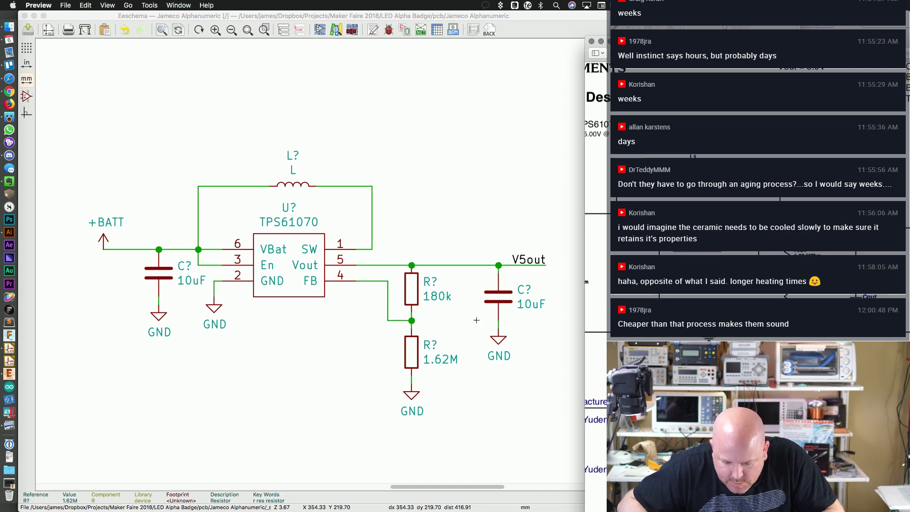
click(450, 295)
double_click(450, 296)
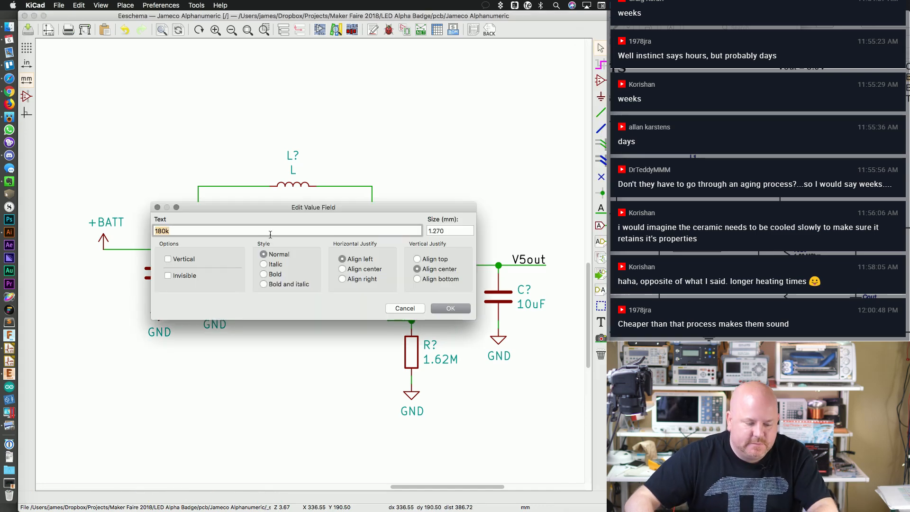
text(1.)
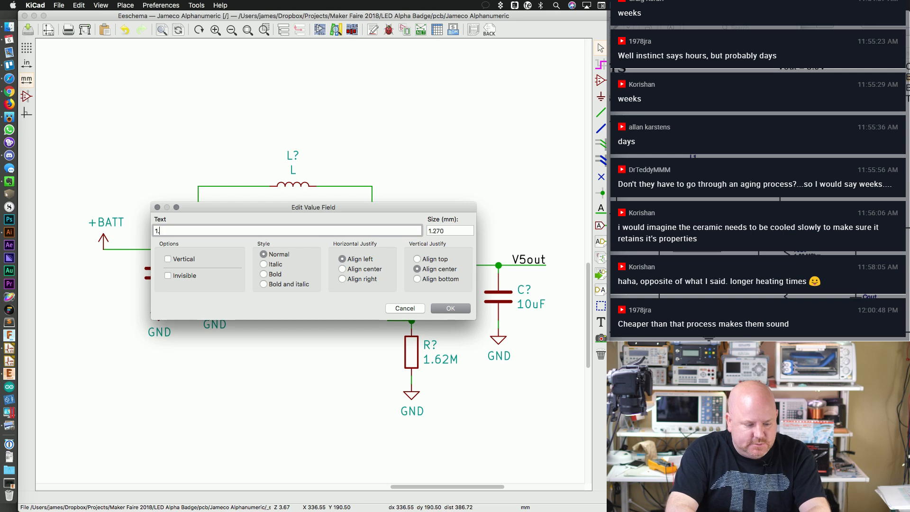
text(62M)
key(Return)
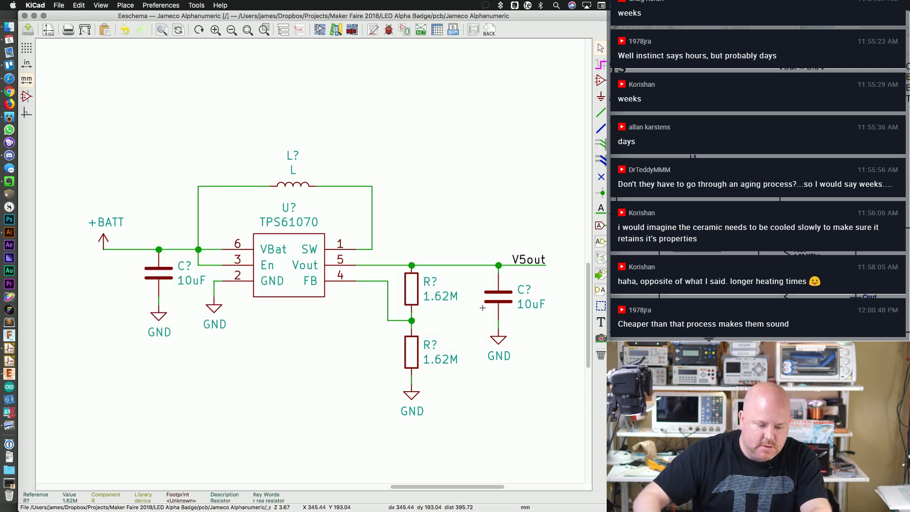
Step: Set the value of the lower feedback resistor, between FB and GND, to 180k
double_click(435, 361)
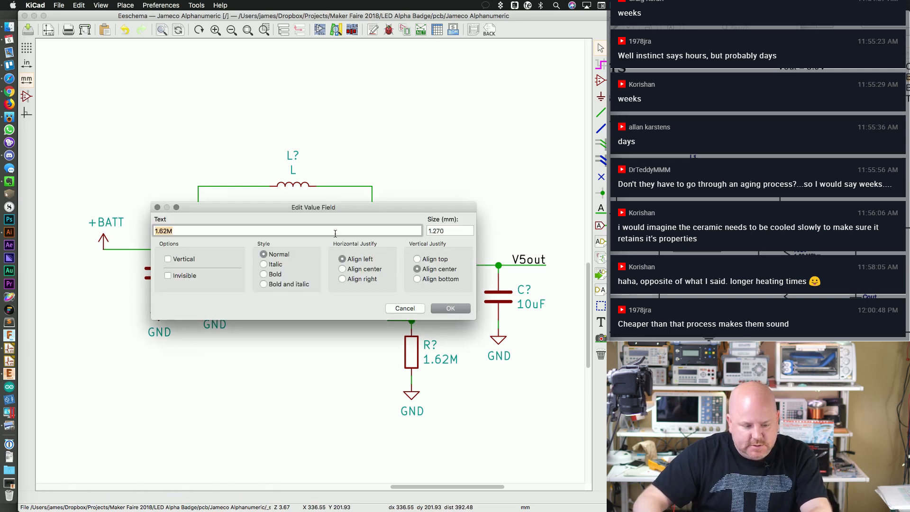
text(180k)
key(Return)
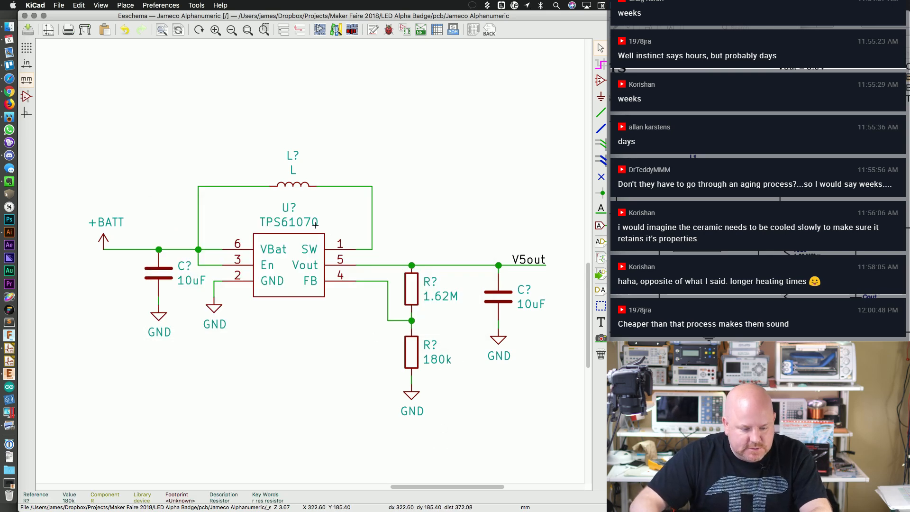
Step: Set the value of the inductor above the TPS61070 to 10uH
click(302, 177)
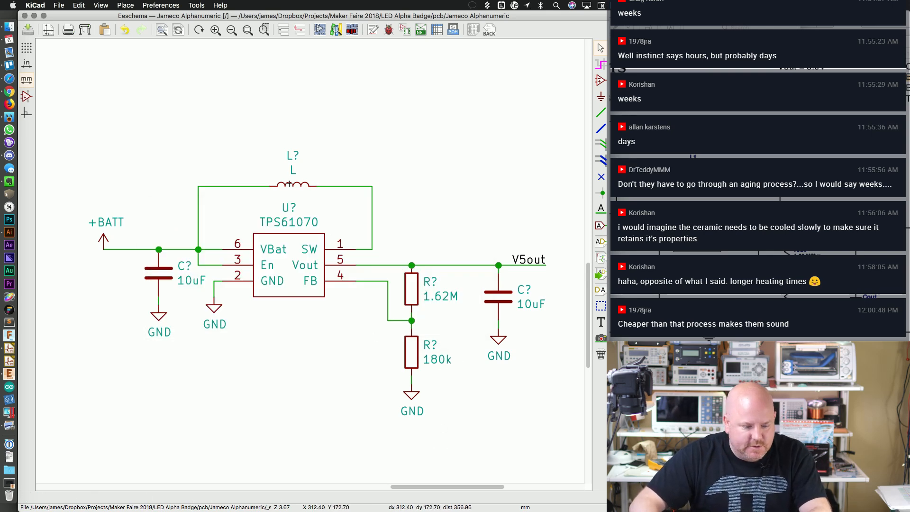
double_click(292, 182)
click(423, 297)
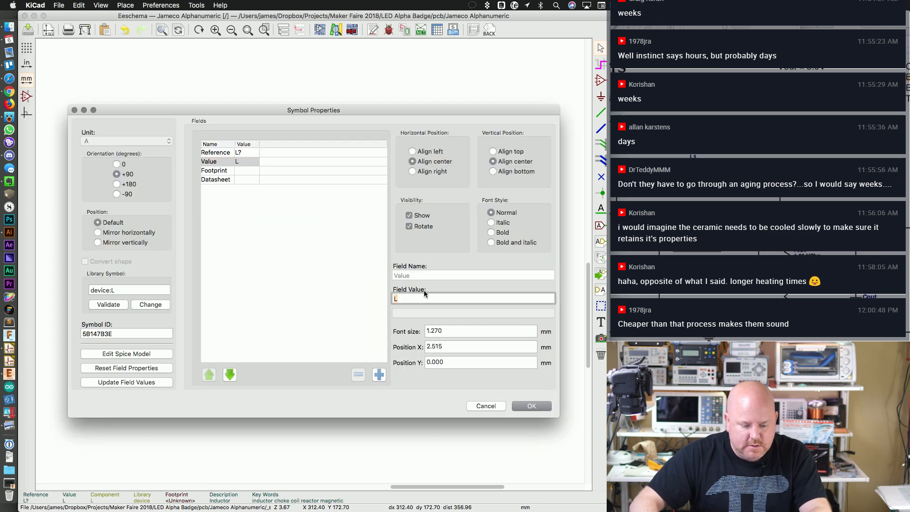
text(10uH)
key(Return)
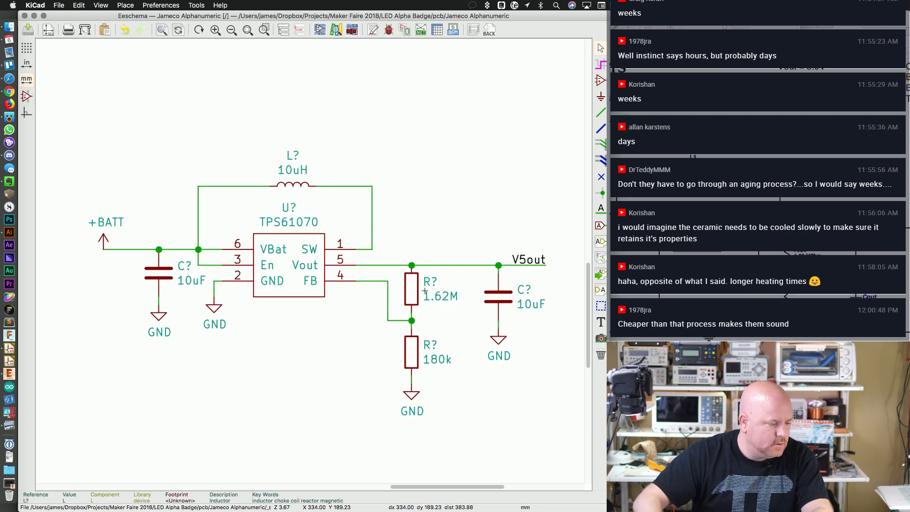
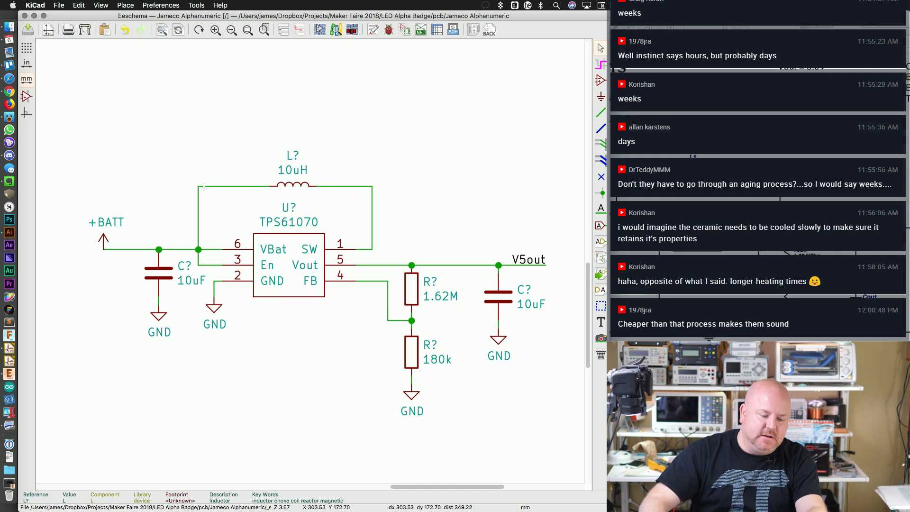
Step: Switch to the WEBENCH design report in Preview and widen its window to view the whole TPS61072 reference schematic
key(super+Tab)
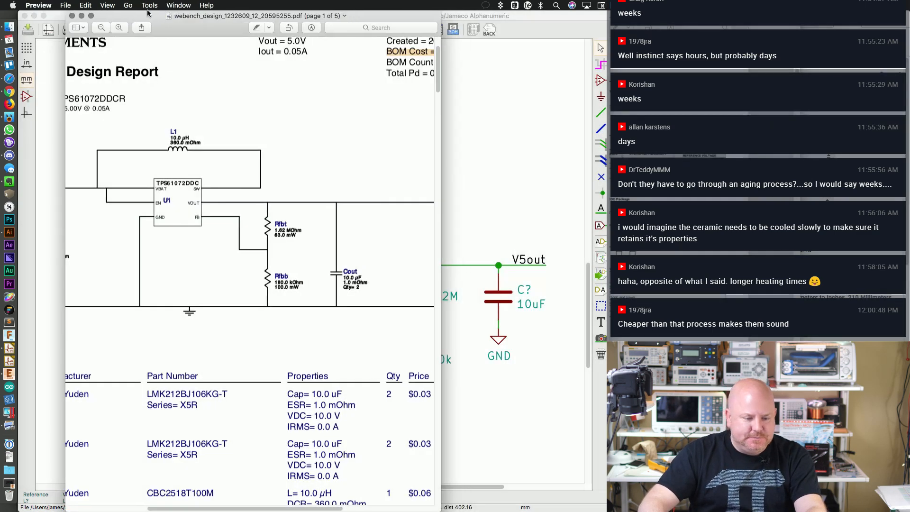
drag(147, 14, 125, 13)
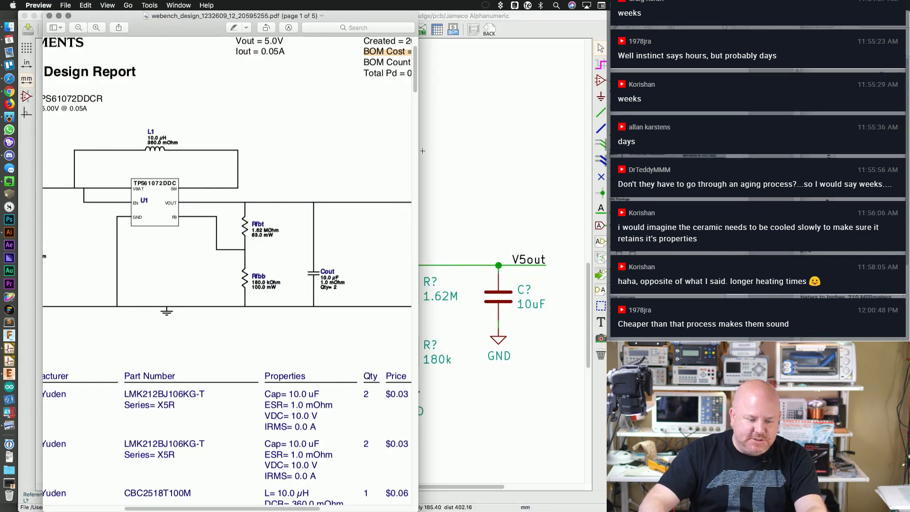
drag(419, 156, 565, 156)
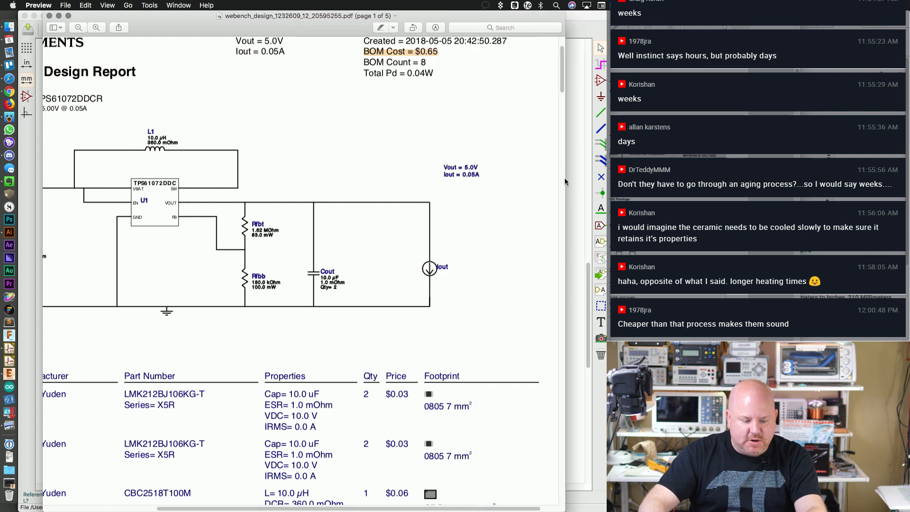
scroll(434, 309, up, 2)
scroll(434, 309, up, 1)
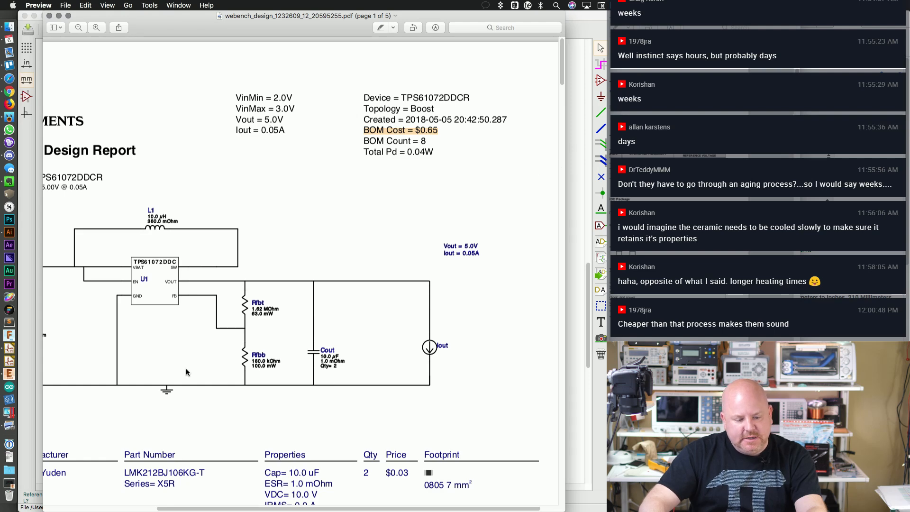
Step: Examine the report's Electrical BOM table for each component's part number, properties and footprint, with the window widened to fit
drag(322, 507, 255, 507)
drag(560, 65, 560, 100)
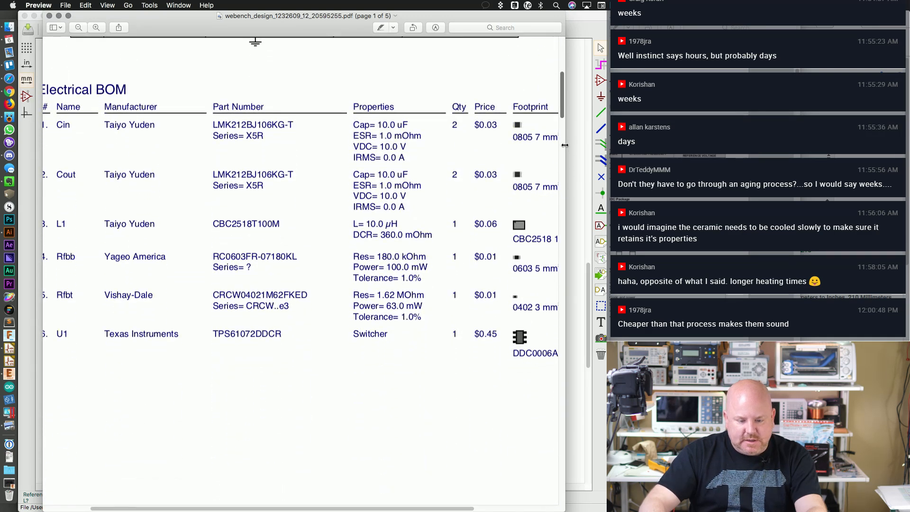
drag(564, 144, 626, 154)
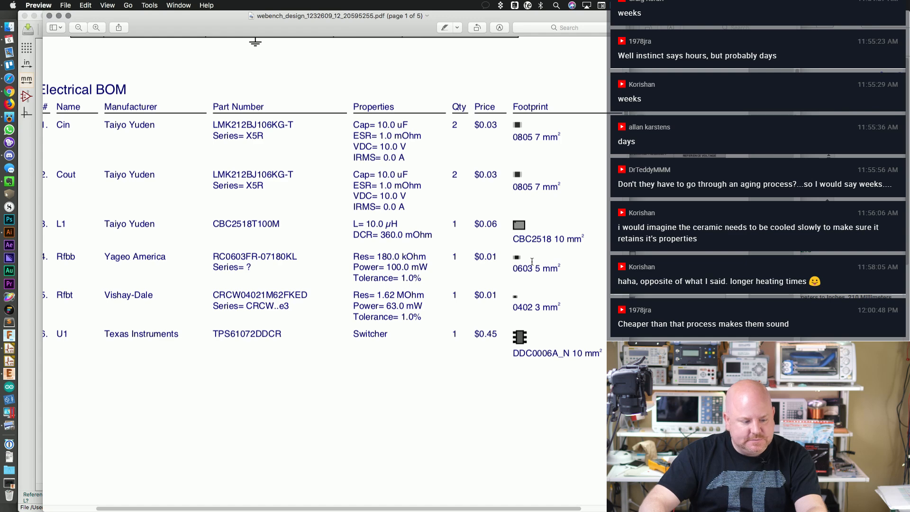
scroll(428, 451, left, 3)
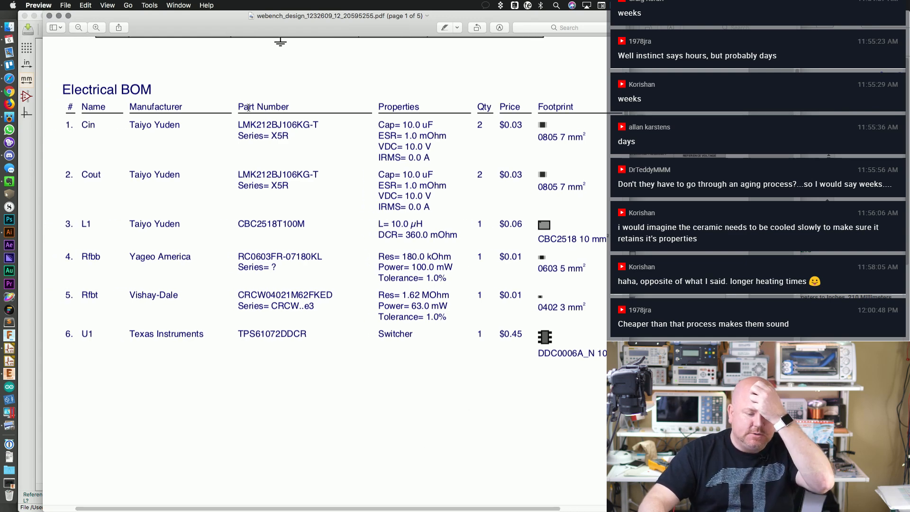
click(266, 130)
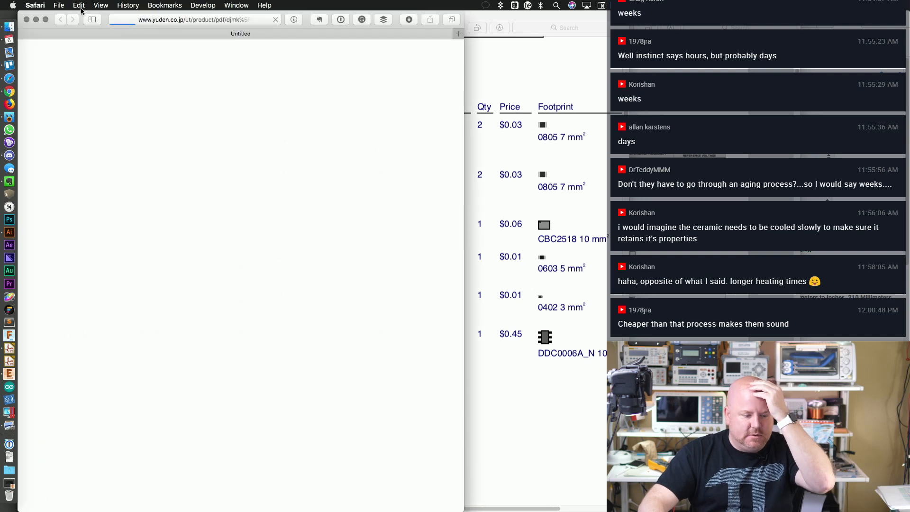
click(35, 21)
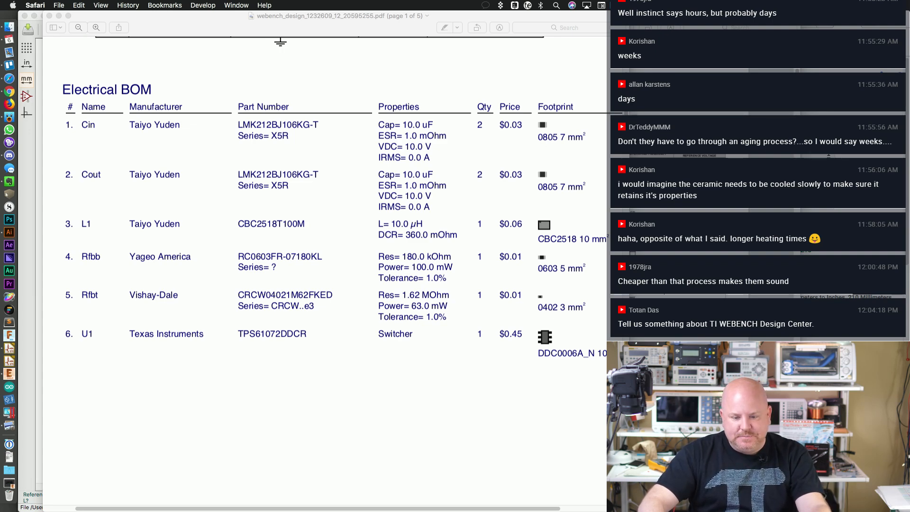
Step: Switch to Chrome, widen the window with the MF18 Alpha Badge BOM spreadsheet and look through the TI Parts from Cin to U1
click(834, 26)
click(806, 22)
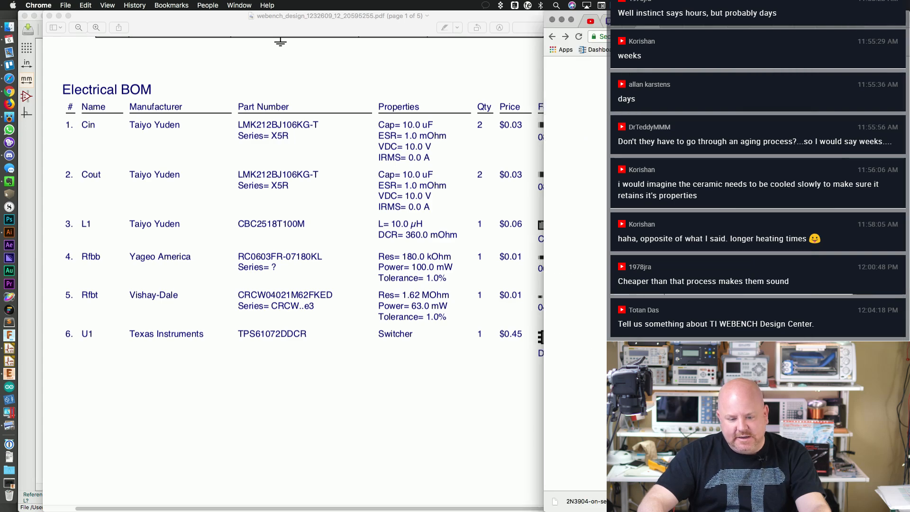
drag(545, 280, 318, 280)
click(428, 142)
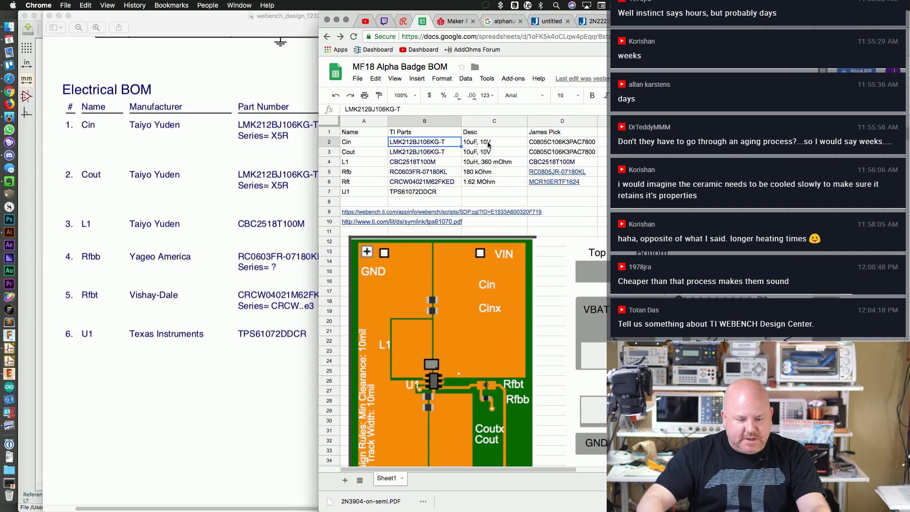
key(Down)
key(Down)
key(Down)
key(Down)
key(Down)
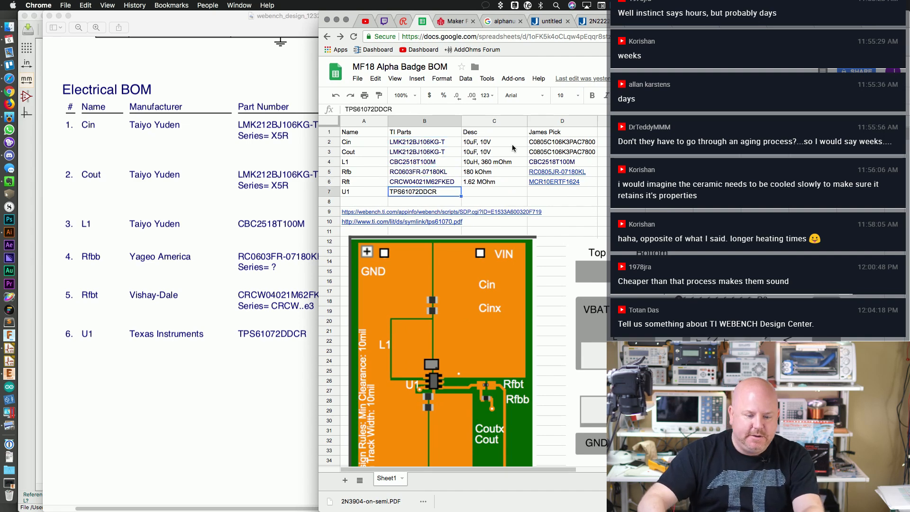
Step: Set the spreadsheet zoom to 150% and reposition the browser window so columns A to D are in view
click(413, 96)
click(405, 176)
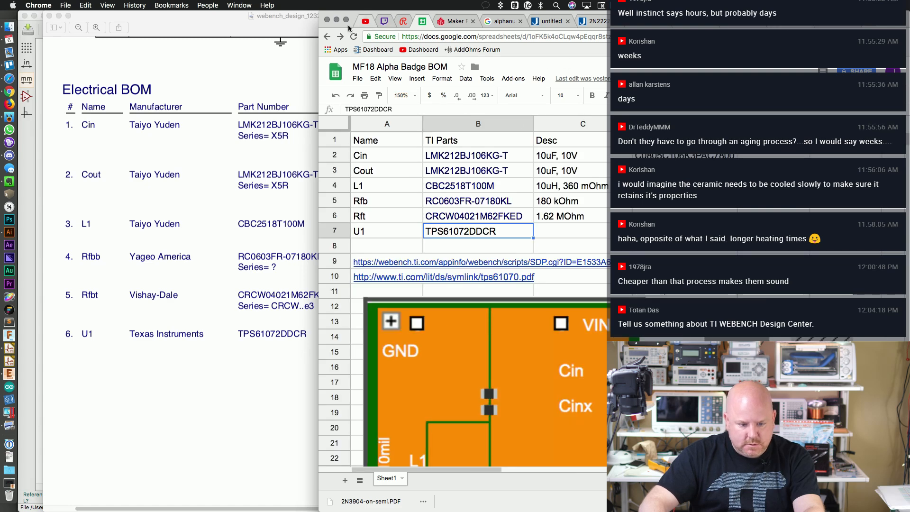
drag(348, 21, 206, 21)
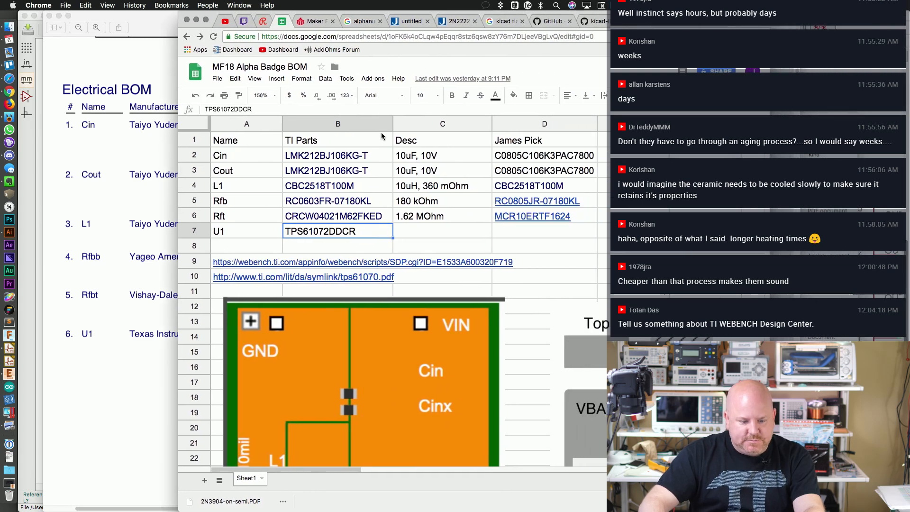
Step: Review the TI Parts entries for the inductor and feedback resistors in column B
key(Up)
key(Up)
key(Up)
key(Up)
key(Down)
key(Down)
key(Down)
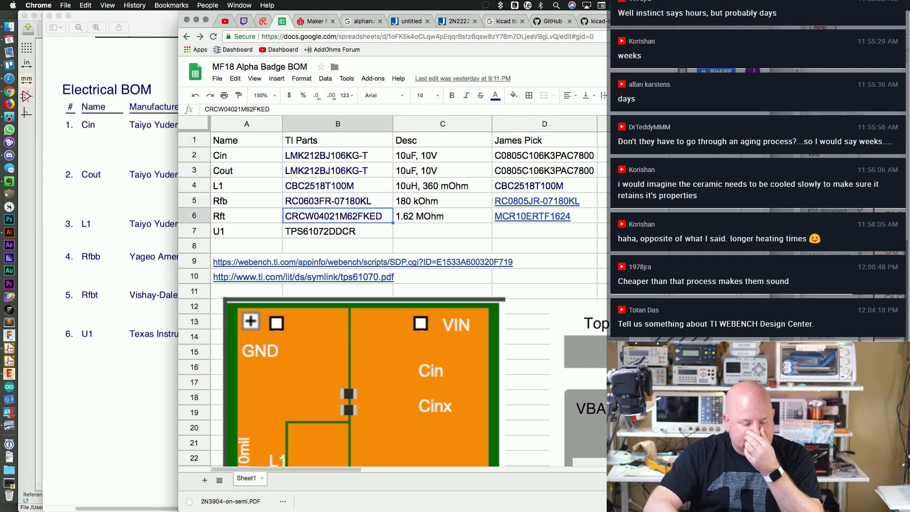
Step: Examine the alternative capacitor picks for Cin and Cout in cells D2 and D3
key(Right)
key(Right)
key(Up)
key(Up)
key(Up)
key(Up)
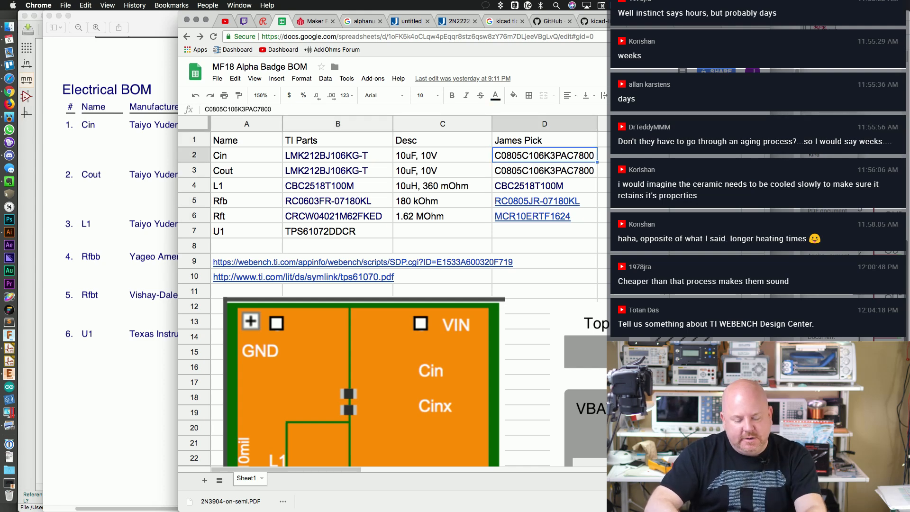
key(Down)
key(Up)
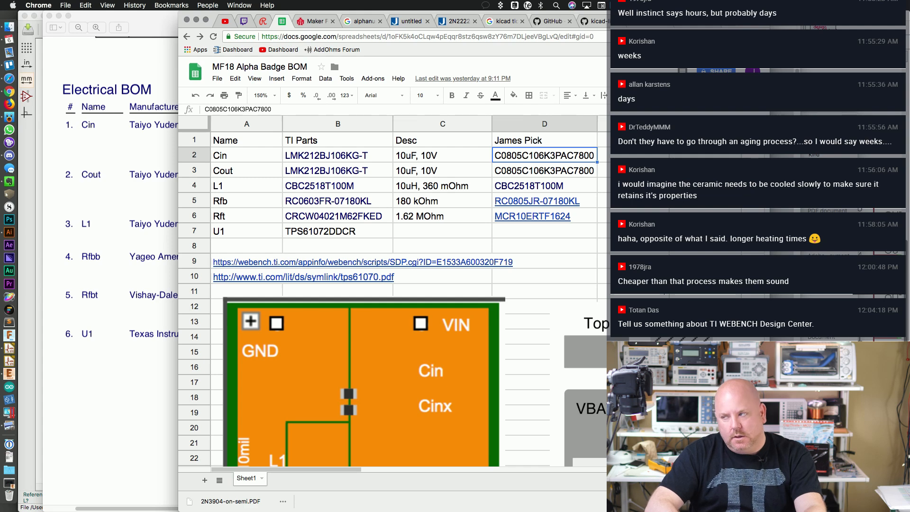
key(shift+Down)
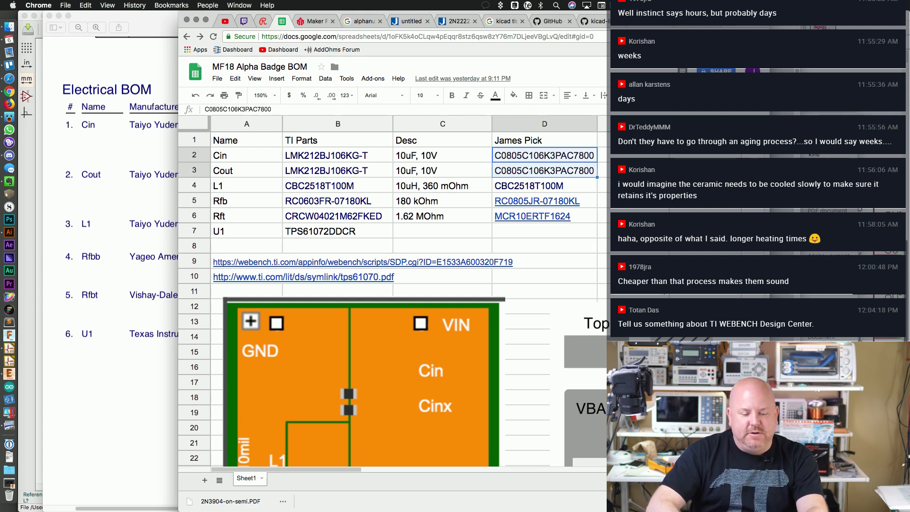
key(Up)
key(Down)
key(Down)
key(Up)
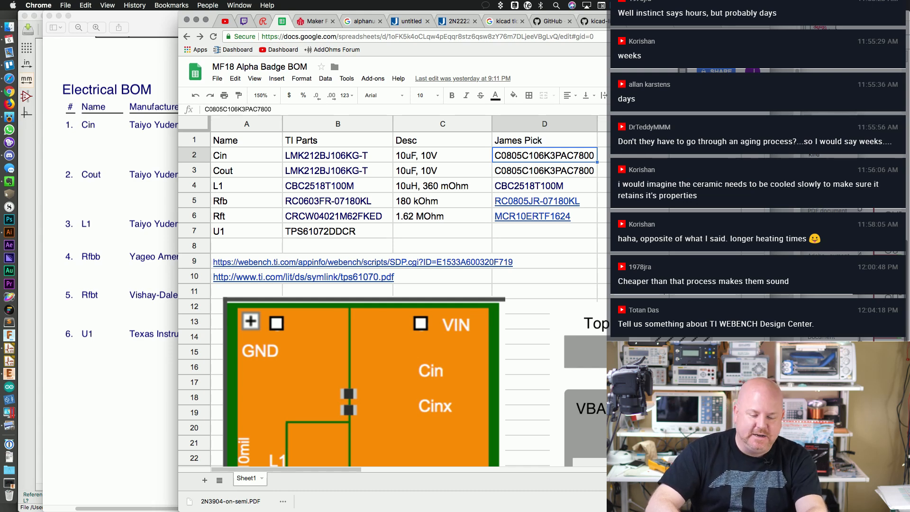
Step: Compare the L1 pick in column D with its TI part and examine the Rfb and Rft resistor picks
key(Down)
key(Down)
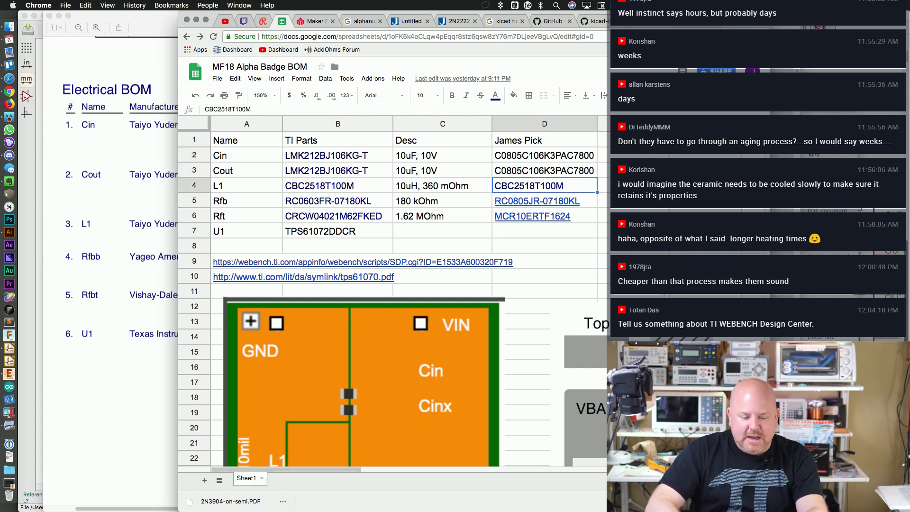
key(Left)
key(Left)
key(Right)
key(Right)
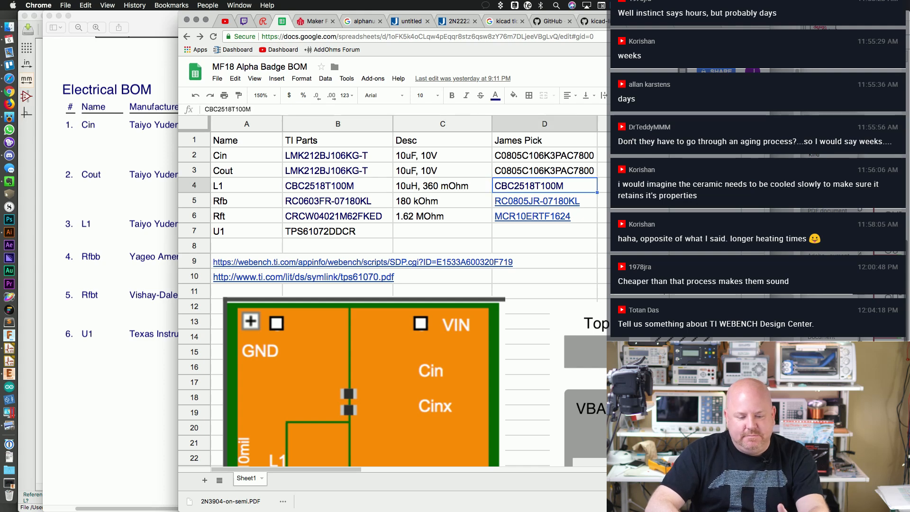
key(Up)
key(Down)
key(Down)
key(Down)
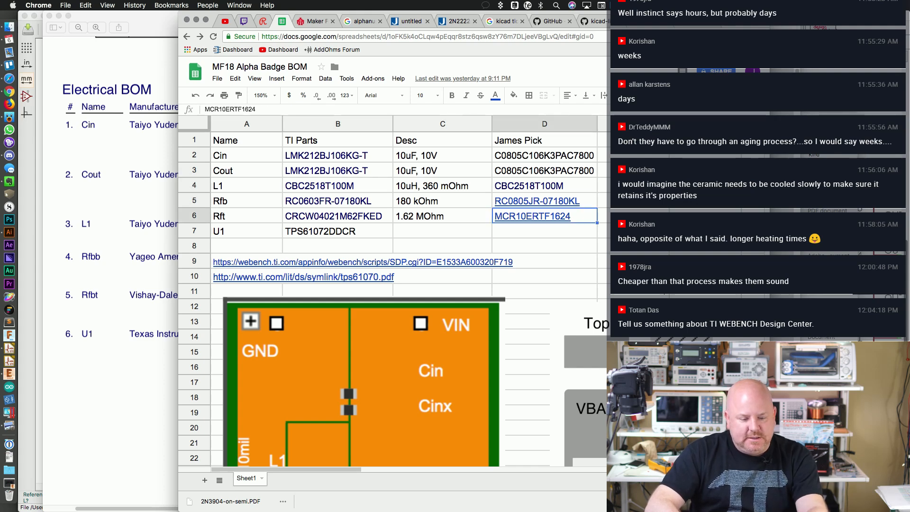
key(Up)
key(Down)
key(Up)
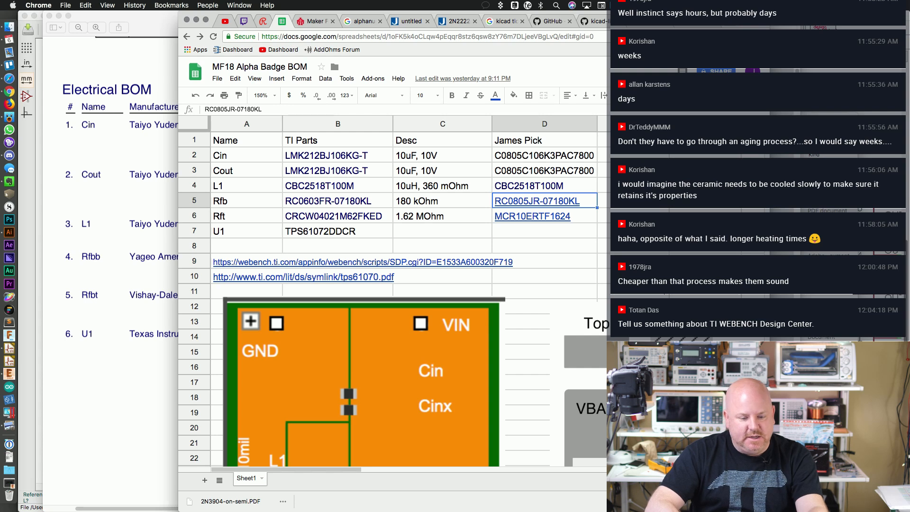
Step: Review the Rft alternative part in column D and the U1 entry under TI Parts
key(Down)
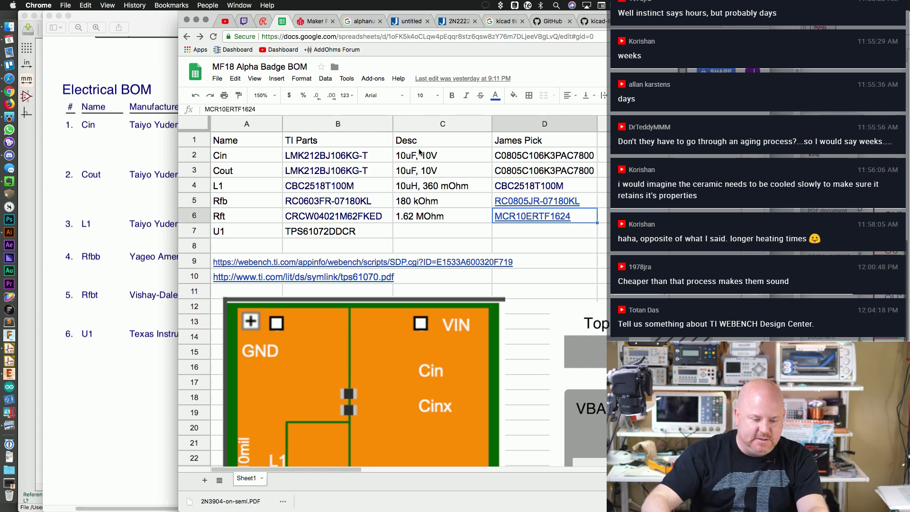
key(Down)
key(Left)
key(Left)
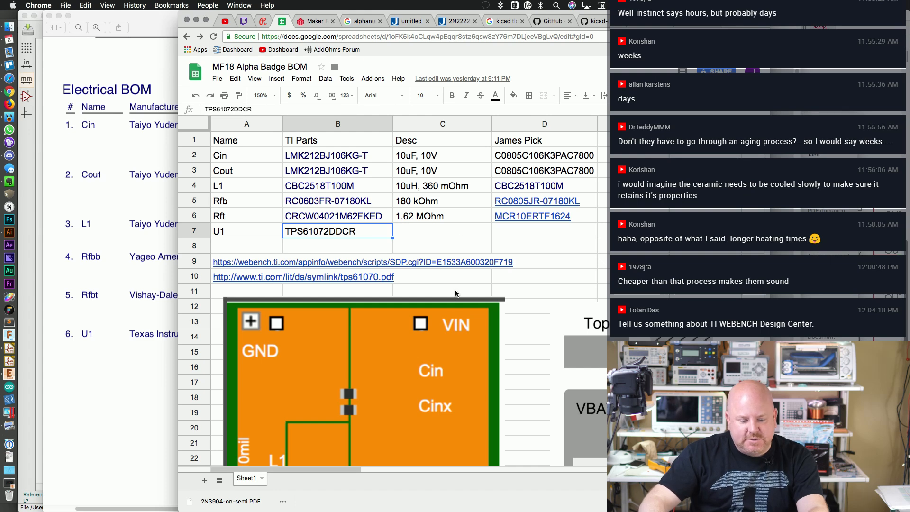
Step: Open the shared WEBENCH design link from cell A9 in a new browser tab and accept the loading prompt
click(327, 263)
click(255, 262)
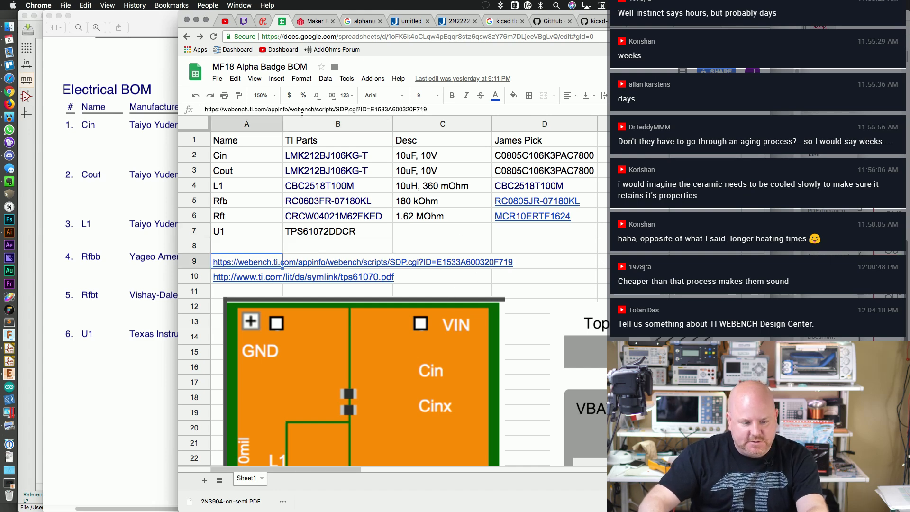
key(super+c)
key(super+t)
key(super+v)
key(Return)
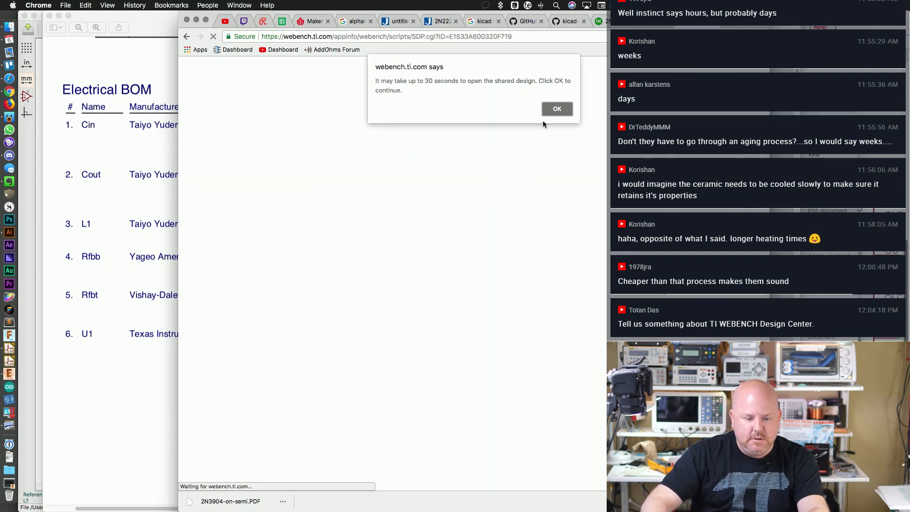
click(550, 112)
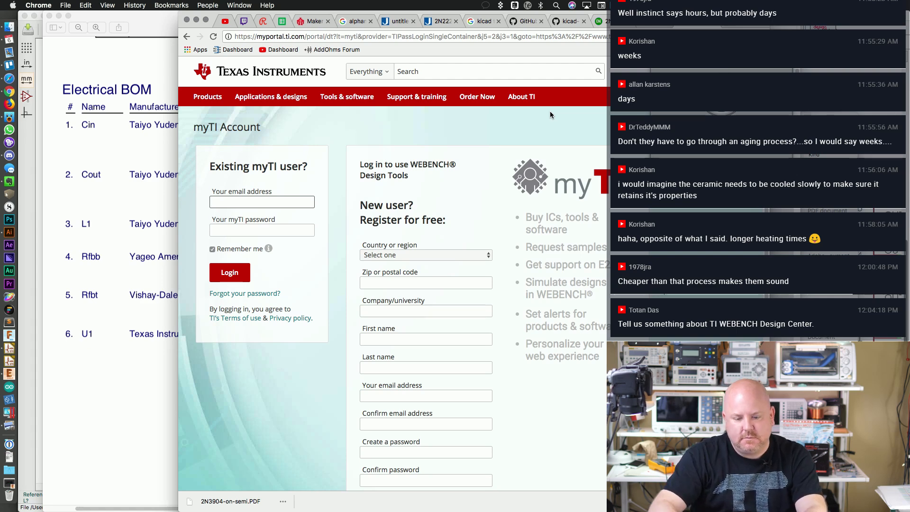
Step: Log in to the myTI account with the saved email address and password, and dismiss the browser's offer to save it
key(super+backslash)
key(Return)
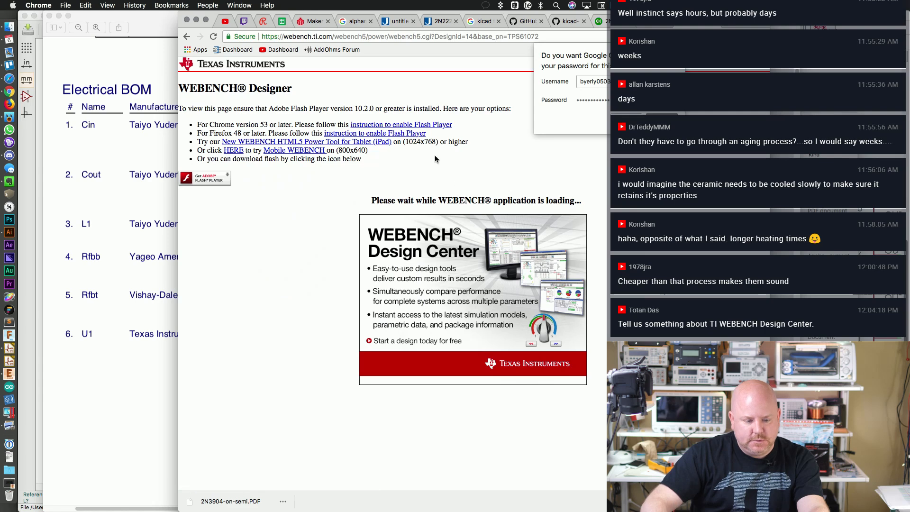
click(595, 122)
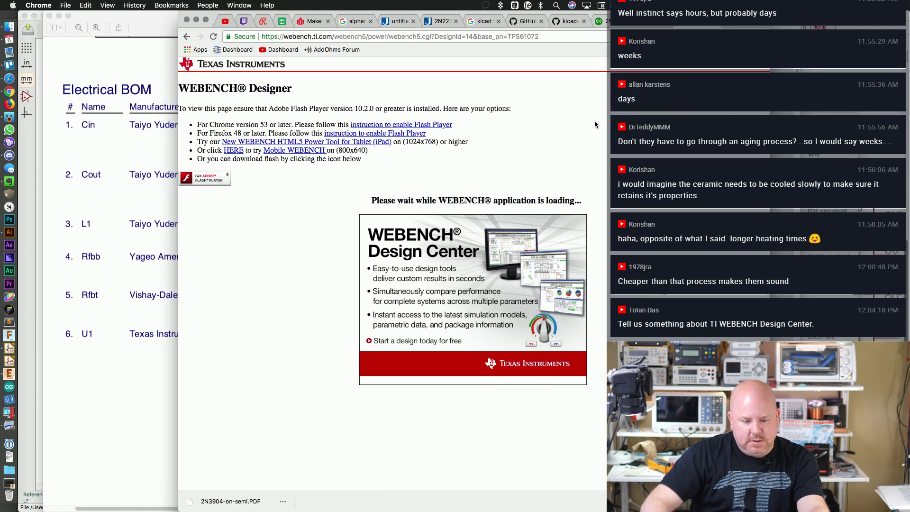
Step: Open the New WEBENCH HTML5 Power Tool for Tablet and enlarge and reposition the page to show the Basic Selection inputs
click(291, 142)
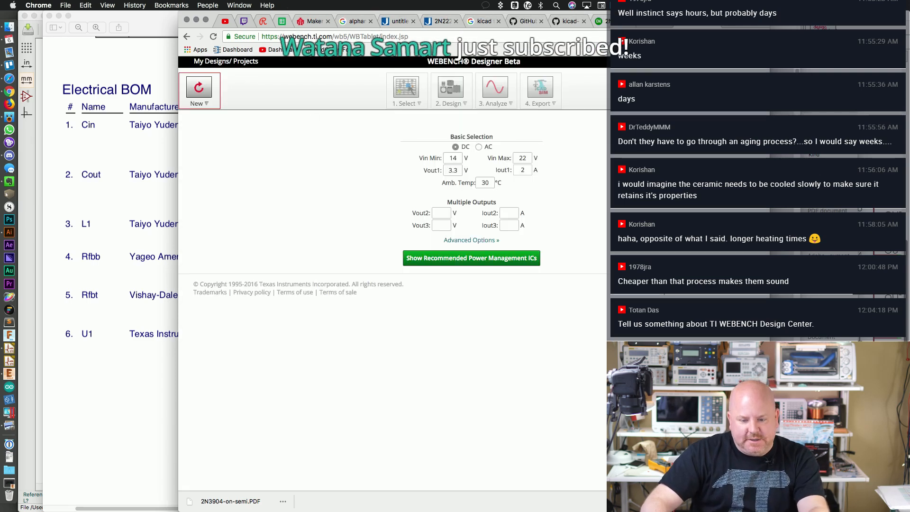
drag(733, 15, 582, 13)
key(super+plus)
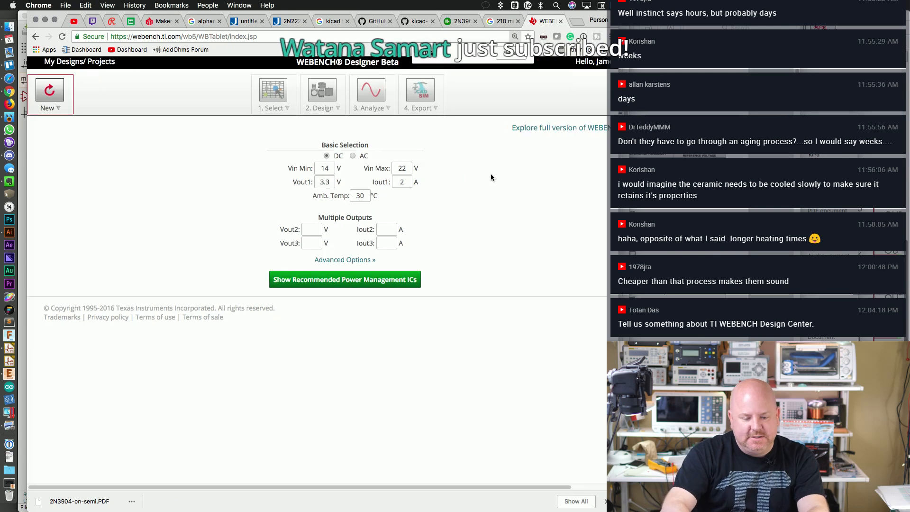
key(super+plus)
drag(495, 487, 559, 486)
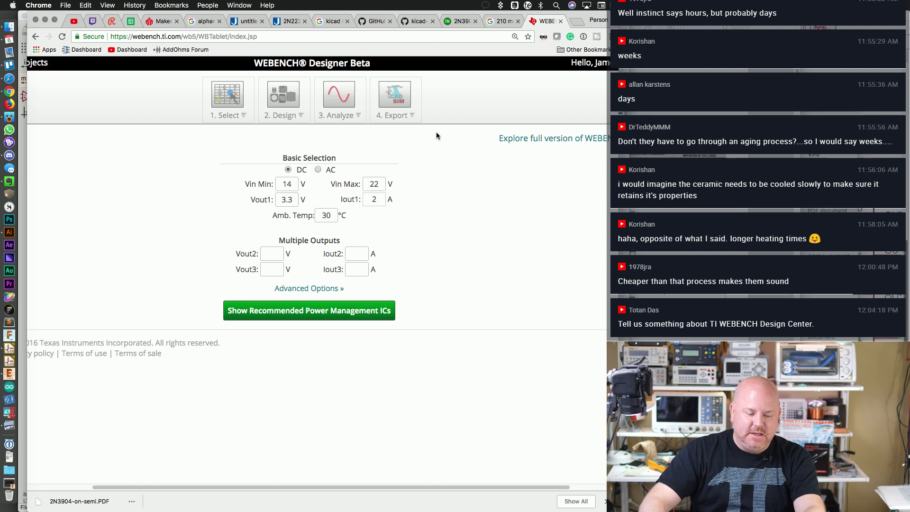
Step: Set the DC input voltage range to Vin Min 2 V and Vin Max 3 V
click(285, 184)
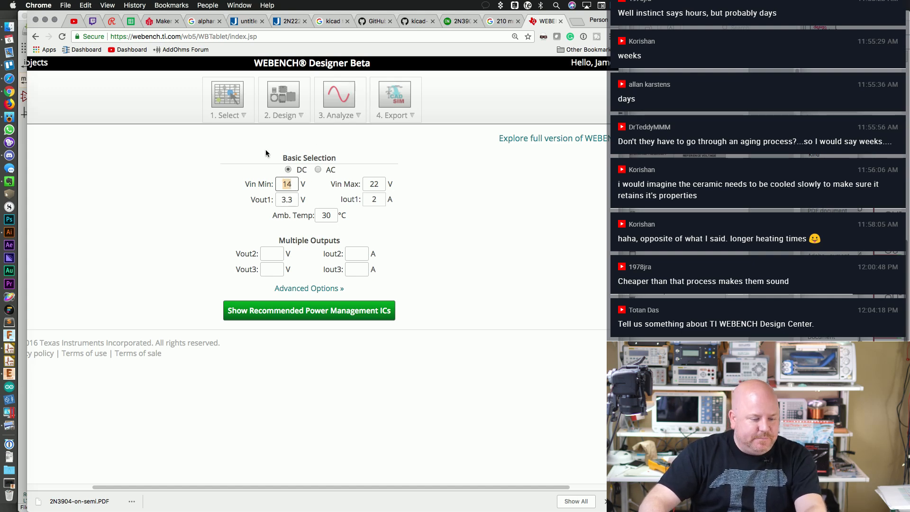
click(288, 183)
double_click(288, 184)
text(2)
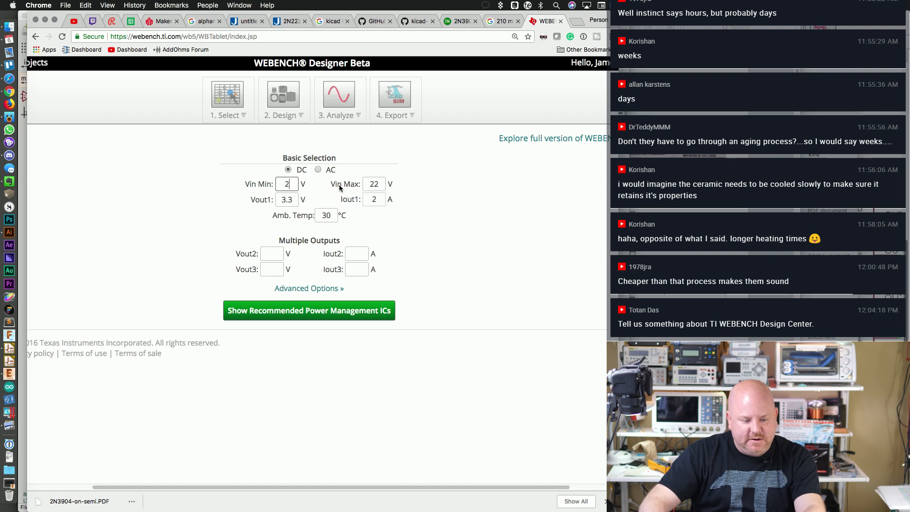
double_click(373, 184)
text(3)
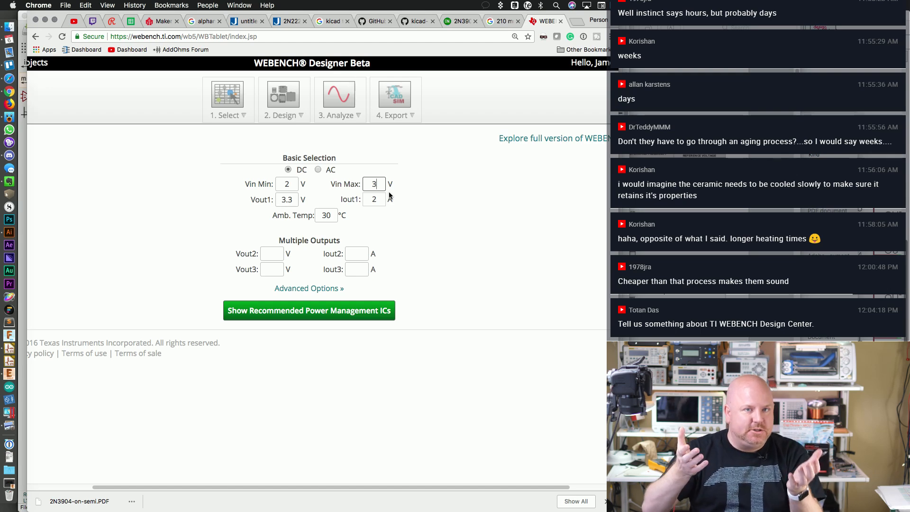
Step: Set Vout1 to 5 V and Iout1 to .05 A, and generate the recommended power management ICs
double_click(287, 199)
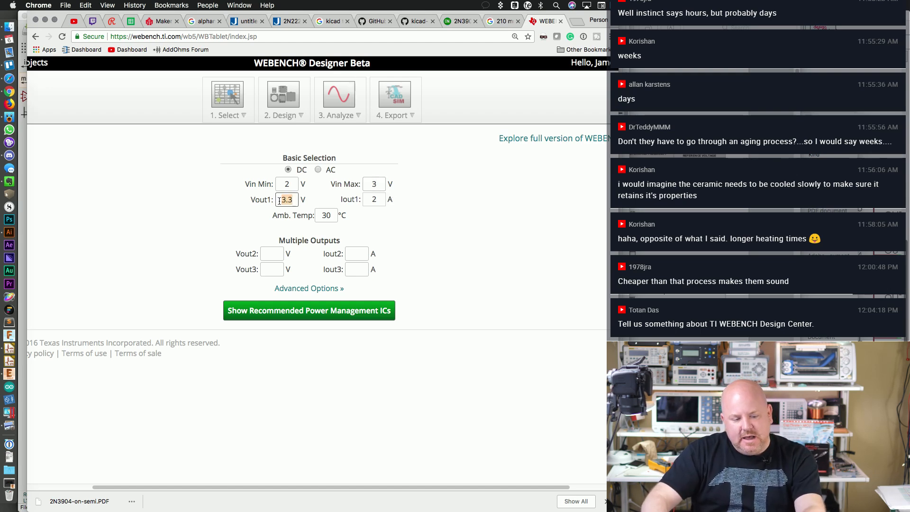
text(5)
click(375, 199)
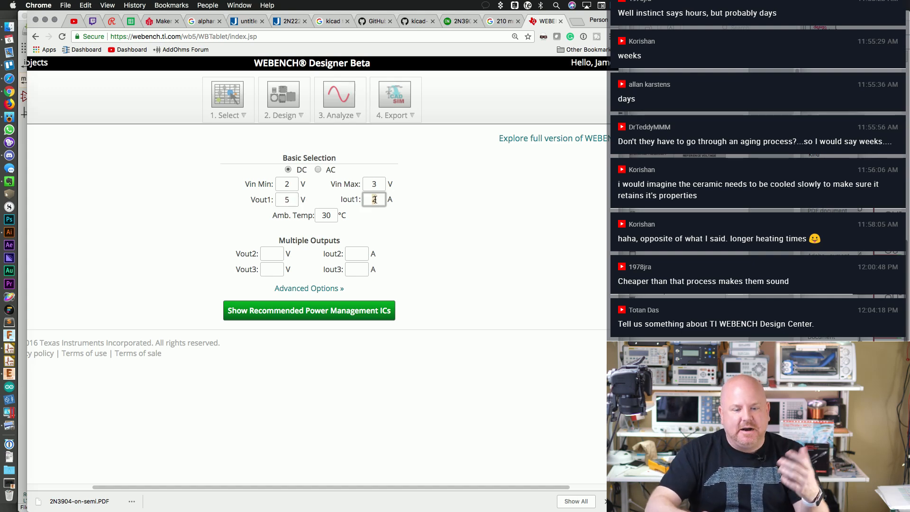
key(BackSpace)
text(.05)
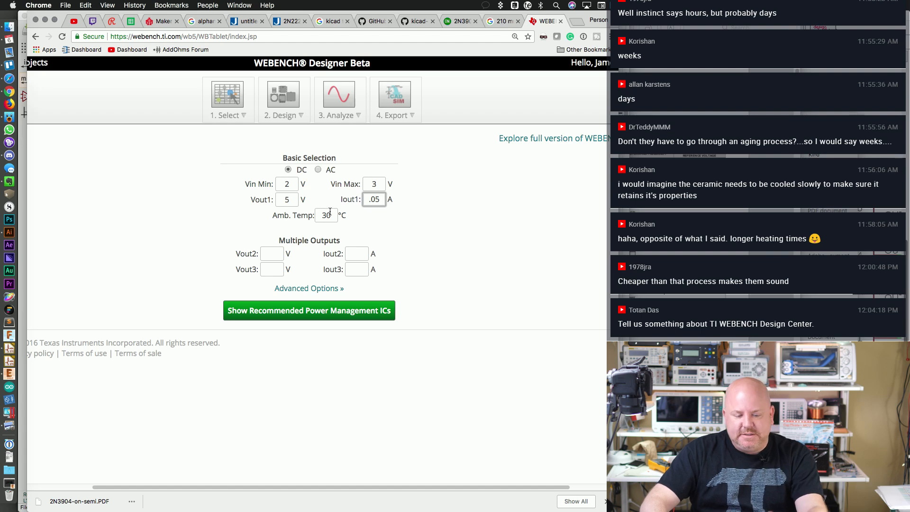
click(324, 307)
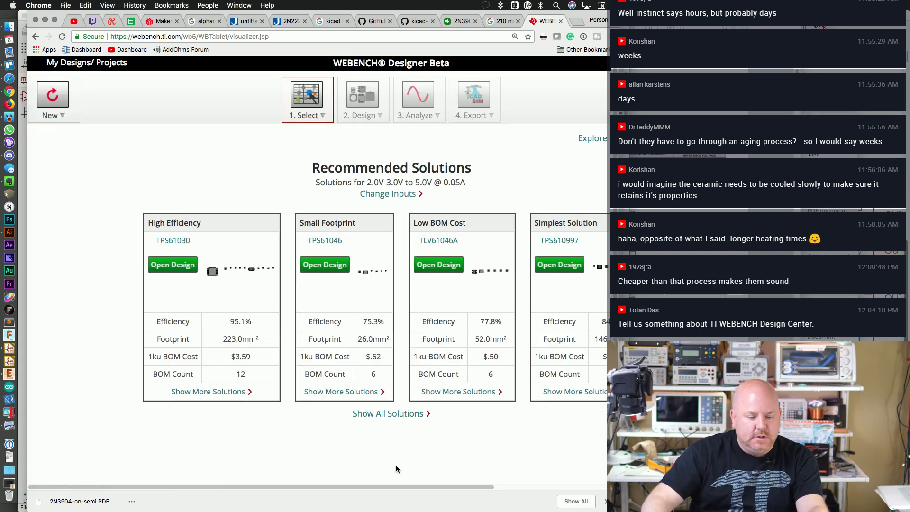
Step: Compare the efficiency, footprint, BOM cost and BOM count of the four recommended solutions
drag(393, 486, 435, 486)
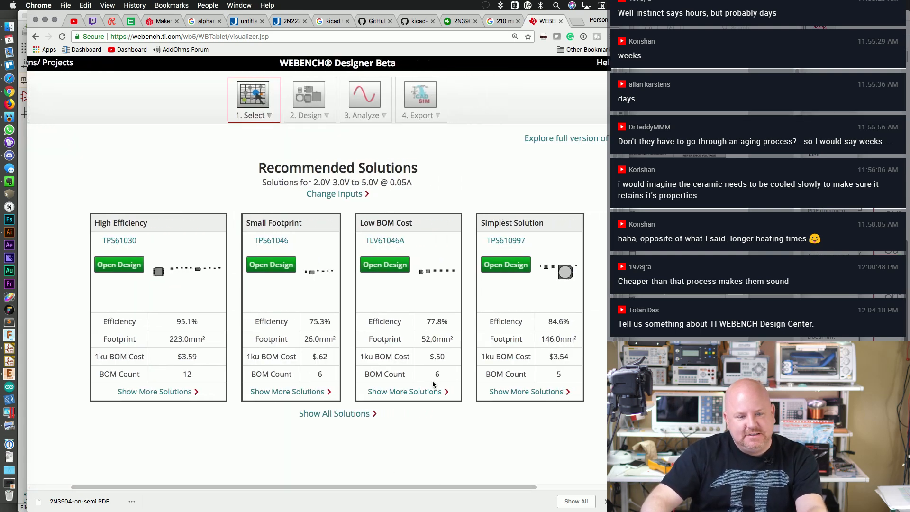
scroll(434, 379, down, 1)
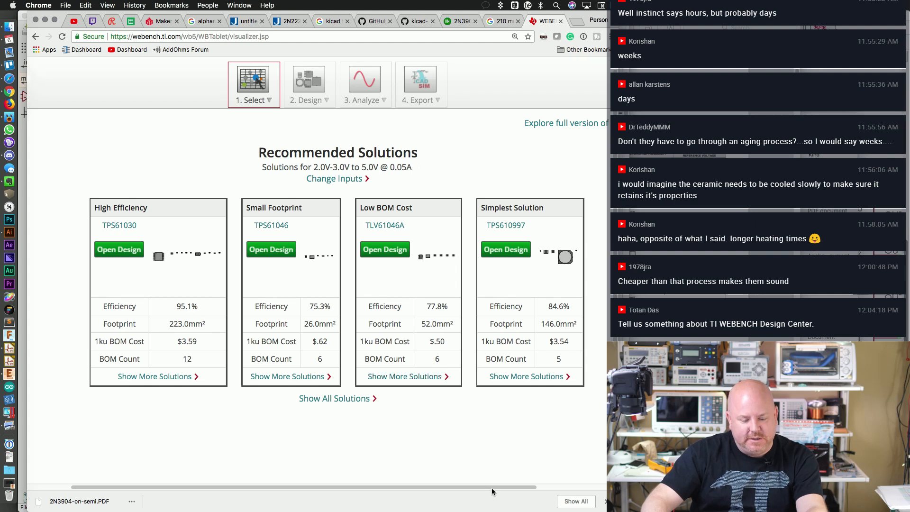
drag(491, 487, 506, 486)
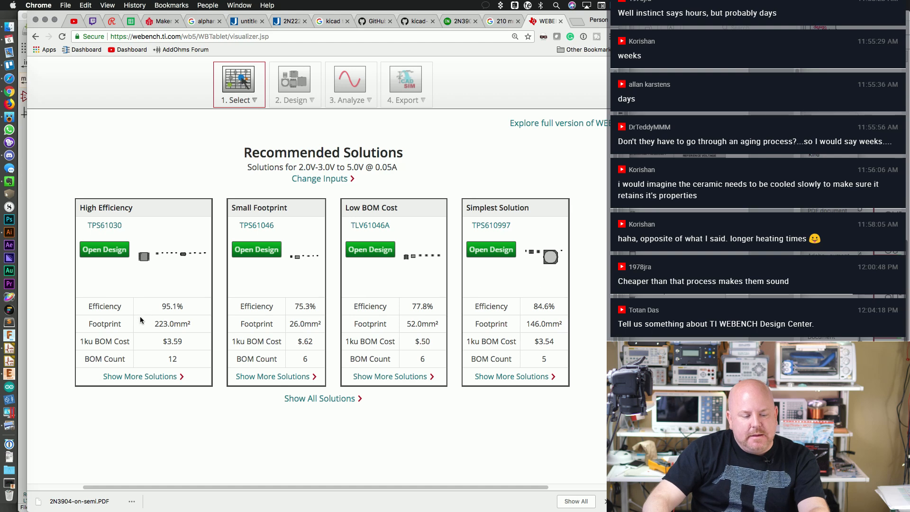
drag(161, 308, 195, 306)
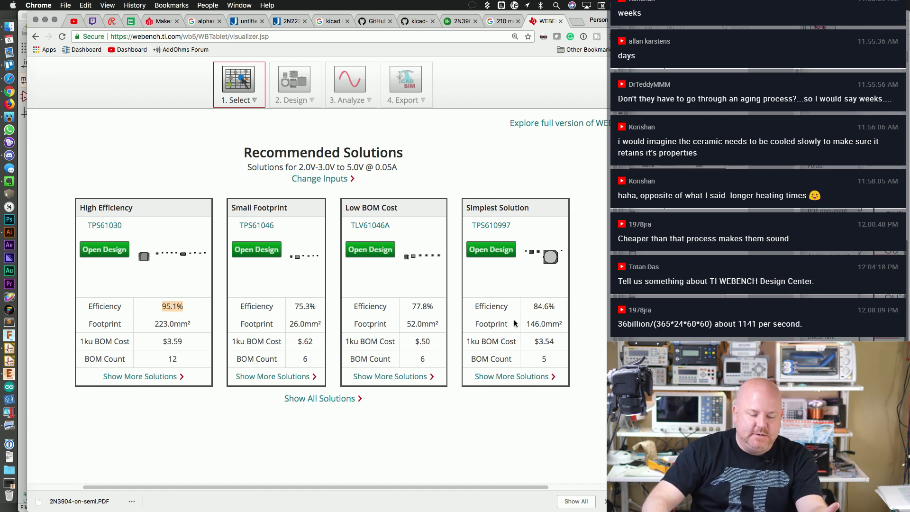
drag(550, 306, 533, 305)
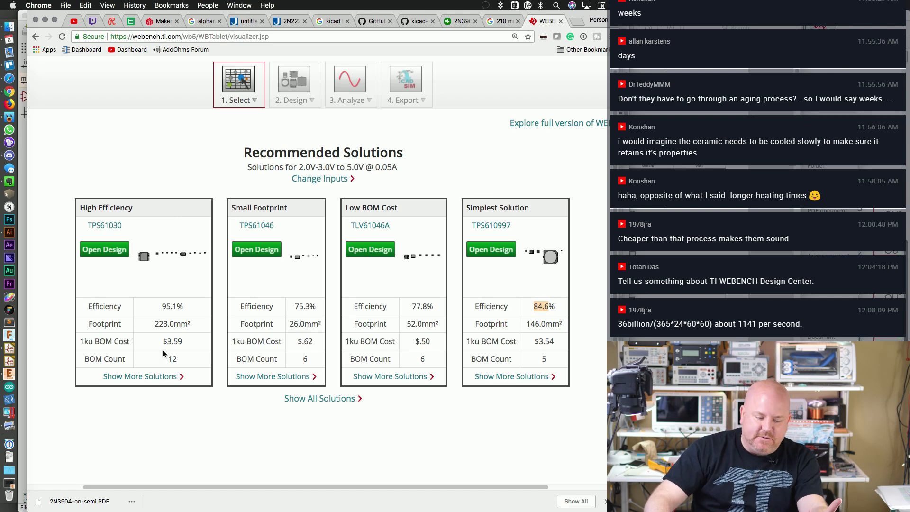
drag(152, 323, 201, 326)
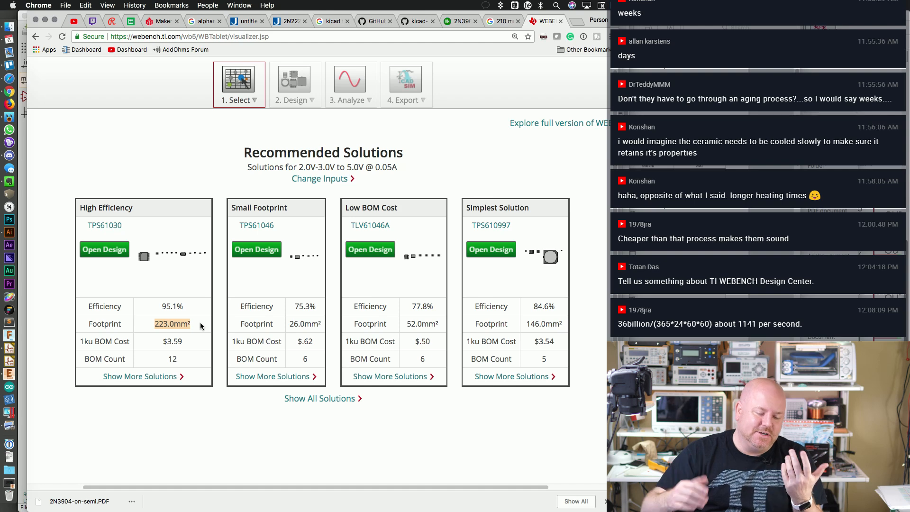
click(159, 338)
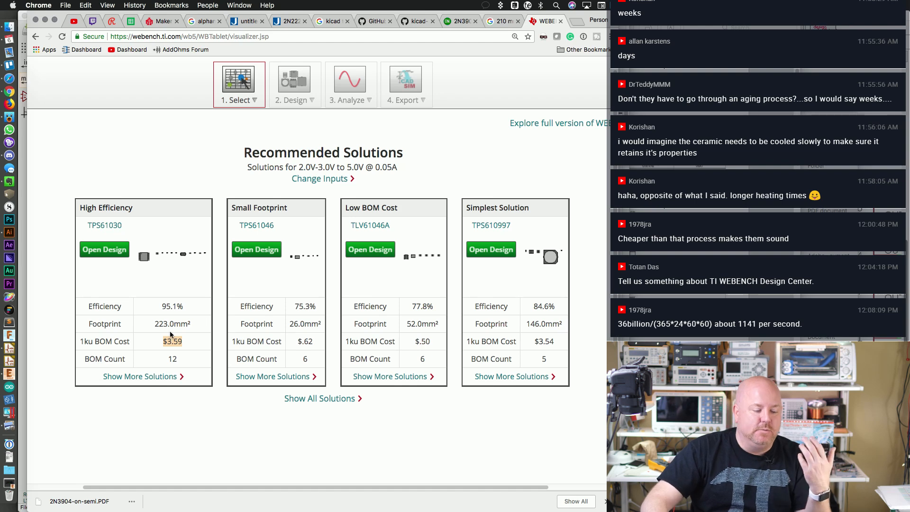
double_click(304, 359)
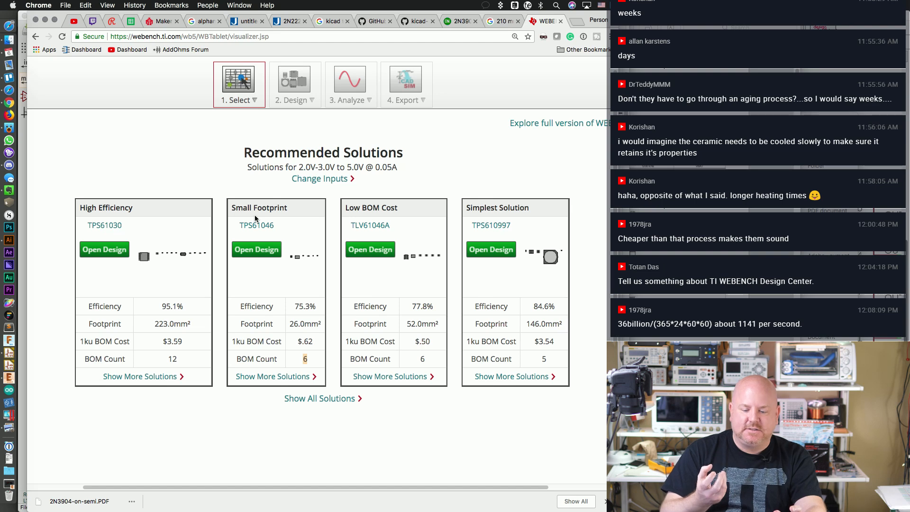
Step: List more Small Footprint solutions and open the TPS61072 design
click(262, 252)
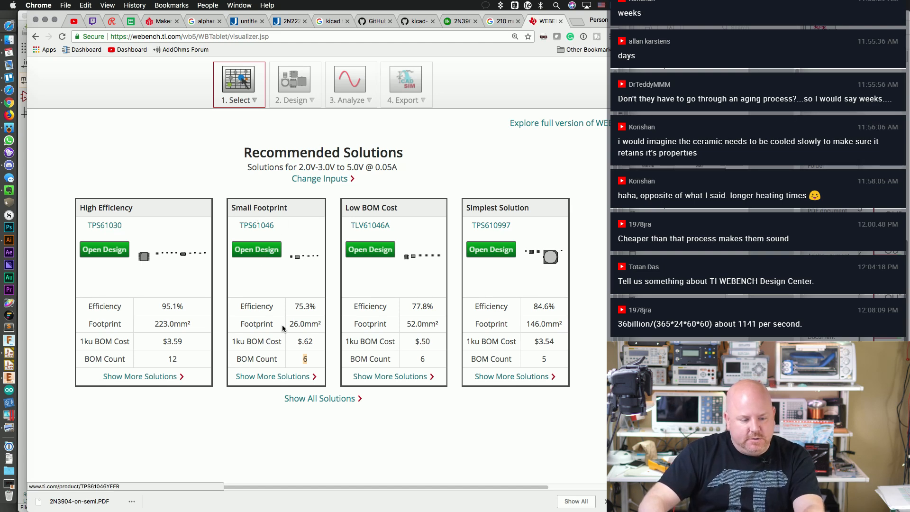
click(274, 377)
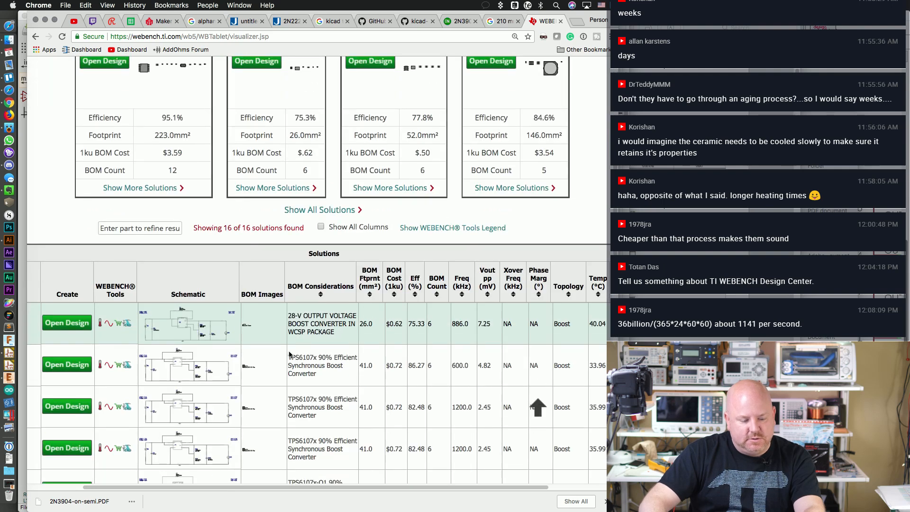
scroll(142, 412, left, 3)
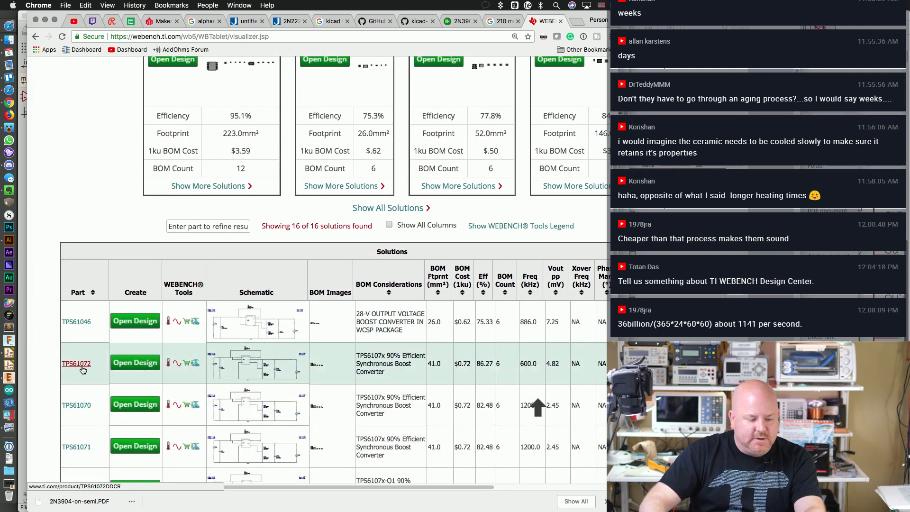
click(124, 363)
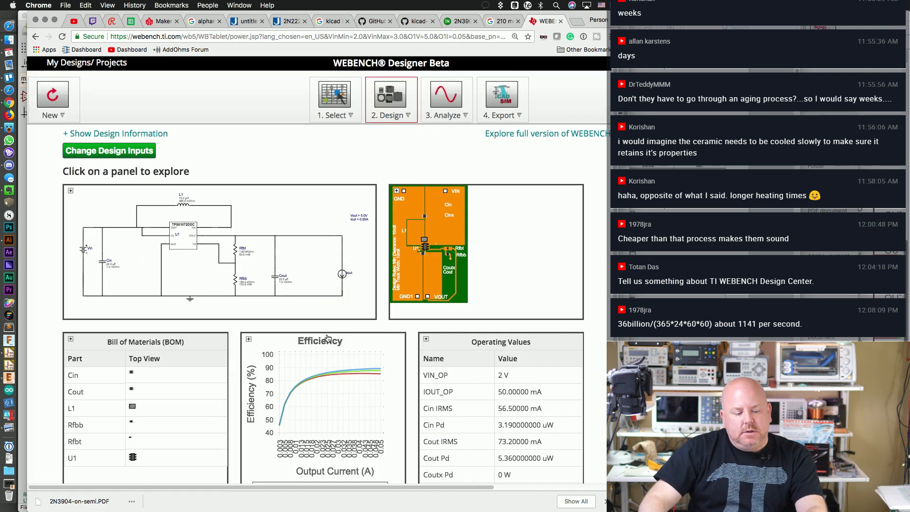
Step: Review the TPS61072 design overview and open its full set of operating charts from the Efficiency graph
scroll(539, 406, down, 5)
scroll(538, 405, up, 3)
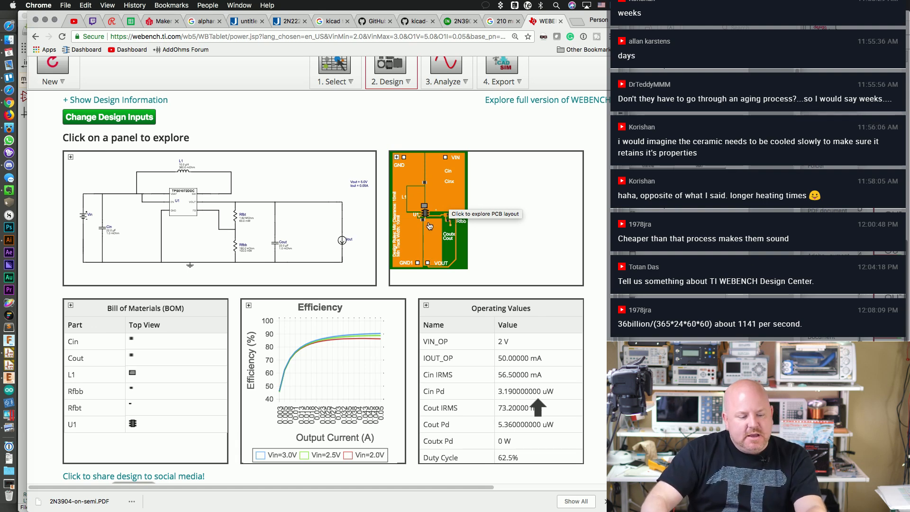
click(345, 357)
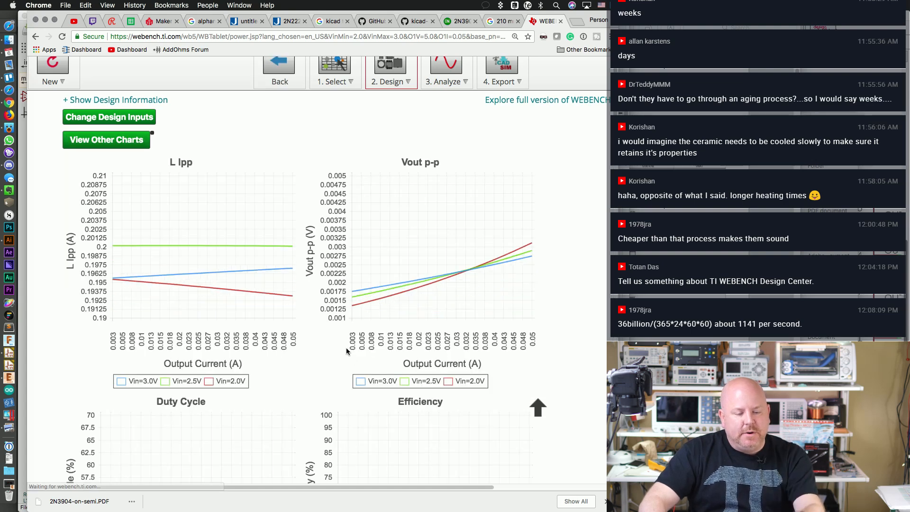
scroll(385, 288, down, 7)
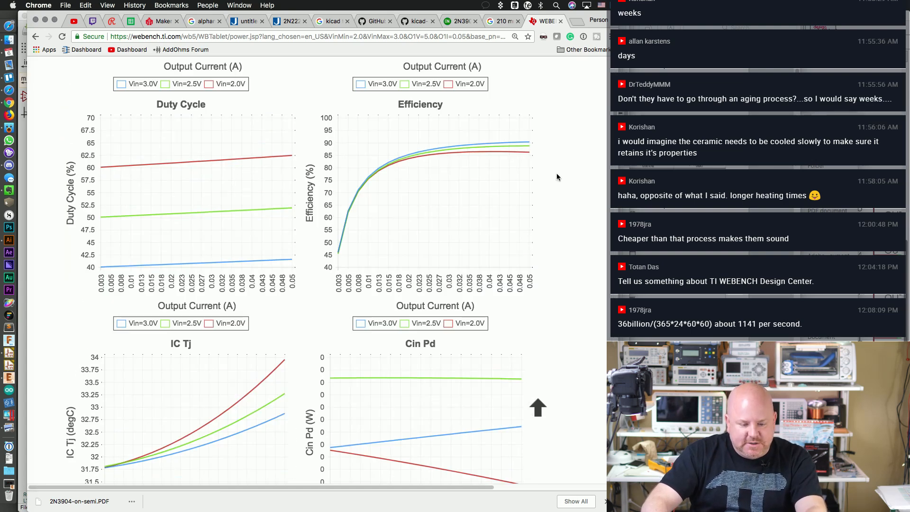
scroll(608, 119, up, 4)
scroll(576, 126, down, 3)
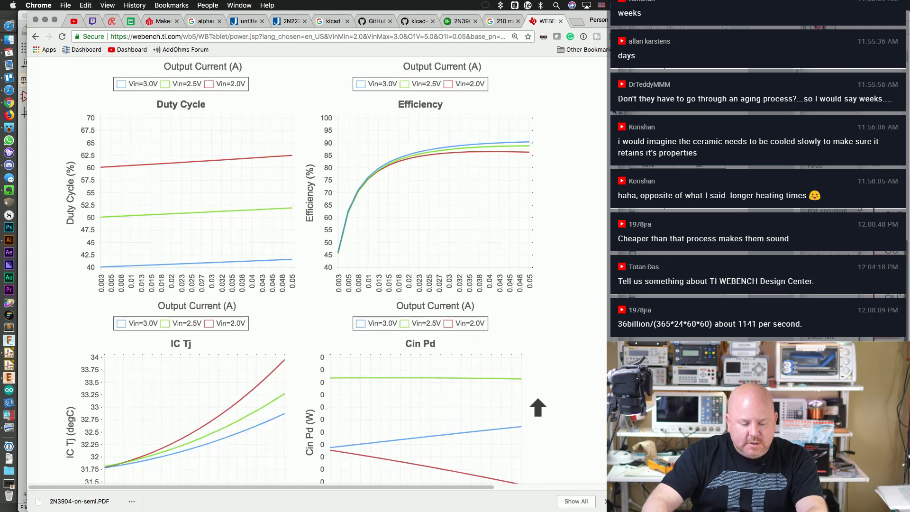
Step: Enlarge the charts to 250% and examine the Efficiency curves against output current
key(super+equal)
key(super+equal)
key(super+equal)
key(super+equal)
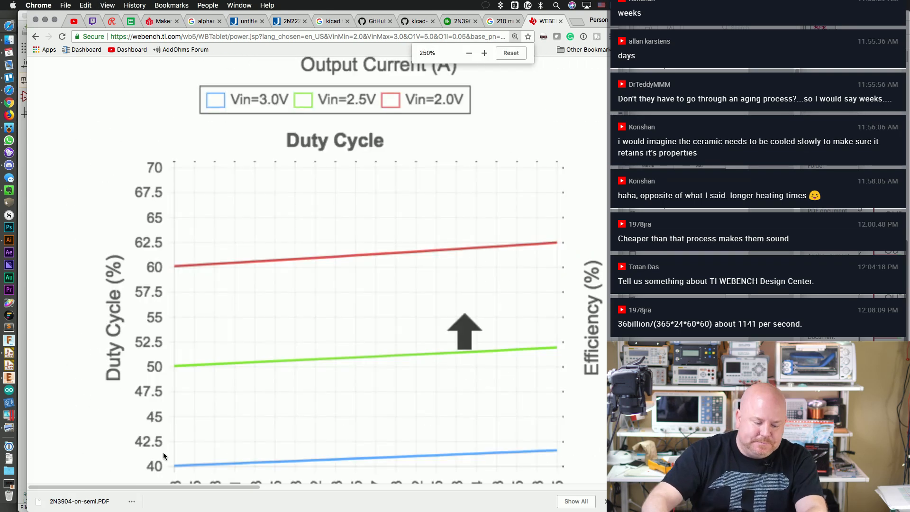
scroll(287, 476, right, 10)
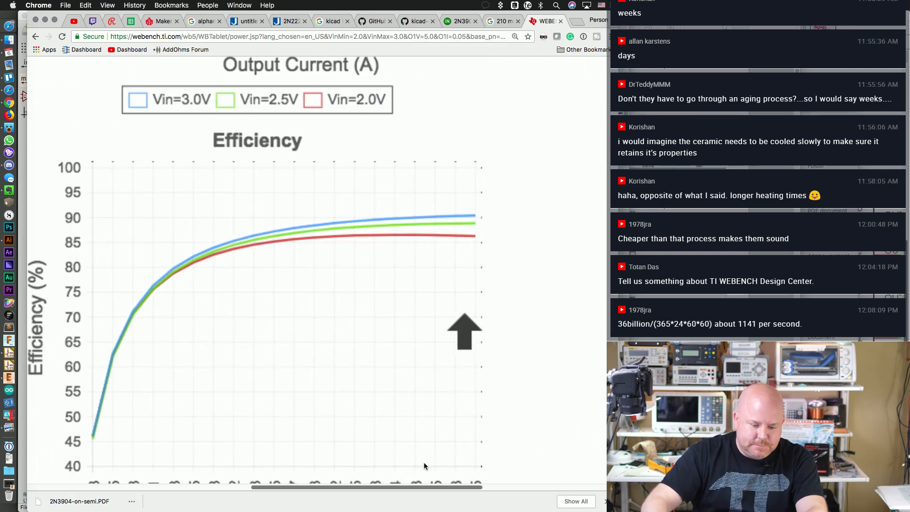
Step: Read the efficiency at several output currents on the Efficiency chart's 2.0 V, 2.5 V and 3.0 V input curves
scroll(423, 462, down, 5)
scroll(362, 341, up, 1)
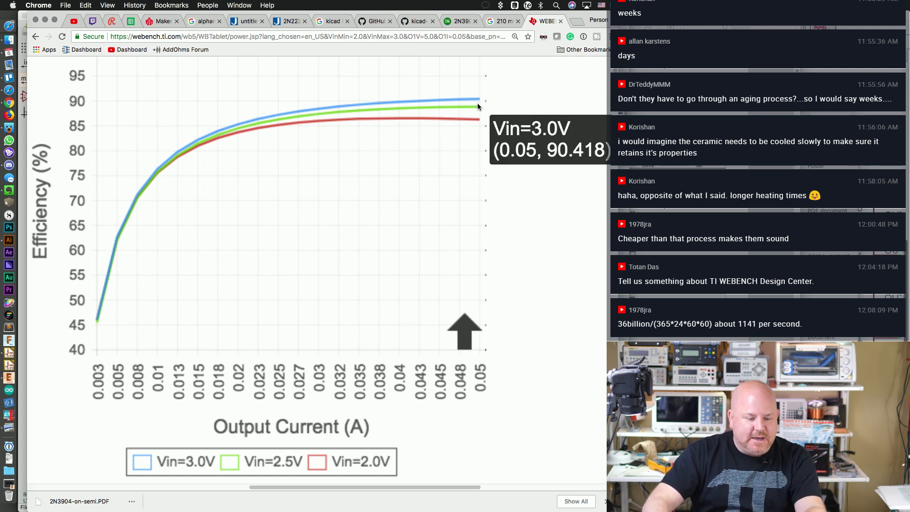
mouse_move(474, 99)
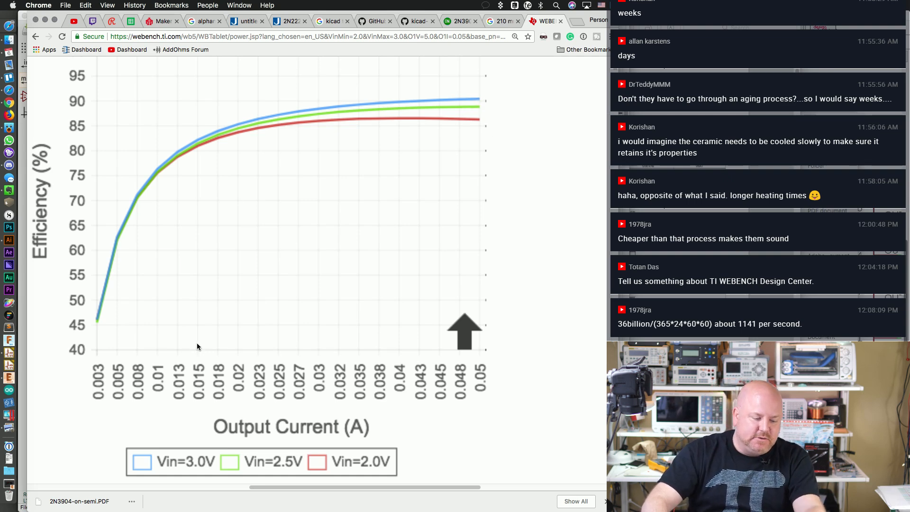
mouse_move(198, 146)
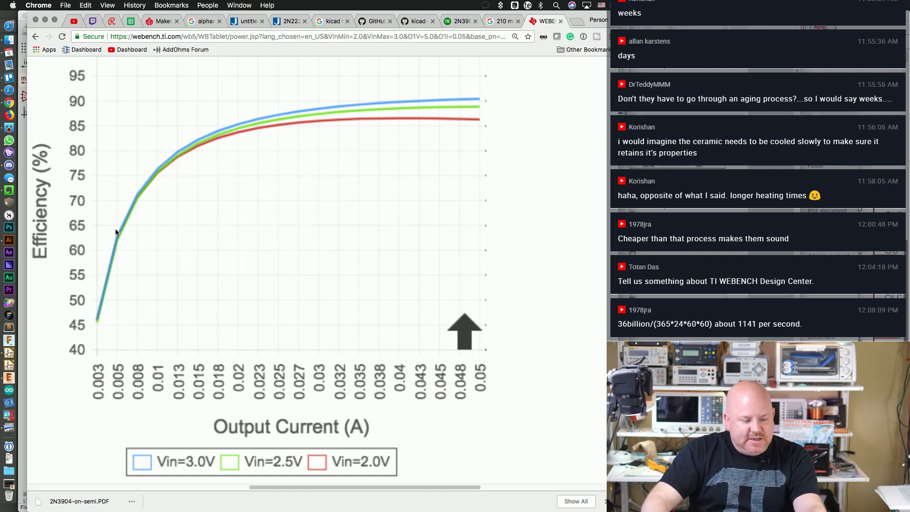
mouse_move(124, 233)
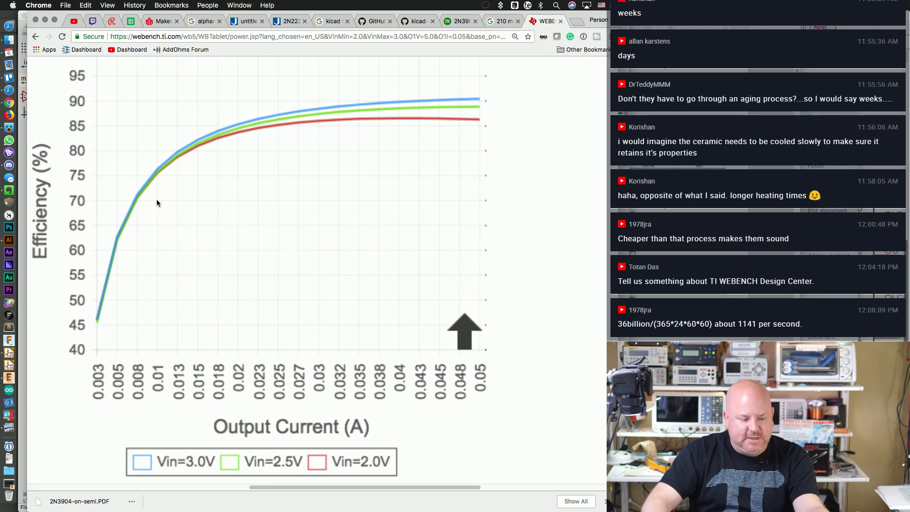
mouse_move(155, 175)
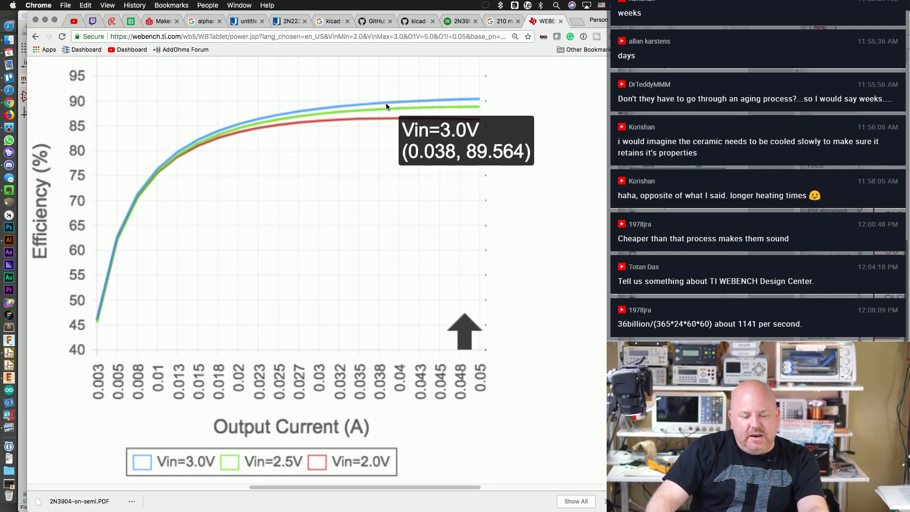
scroll(467, 183, up, 1)
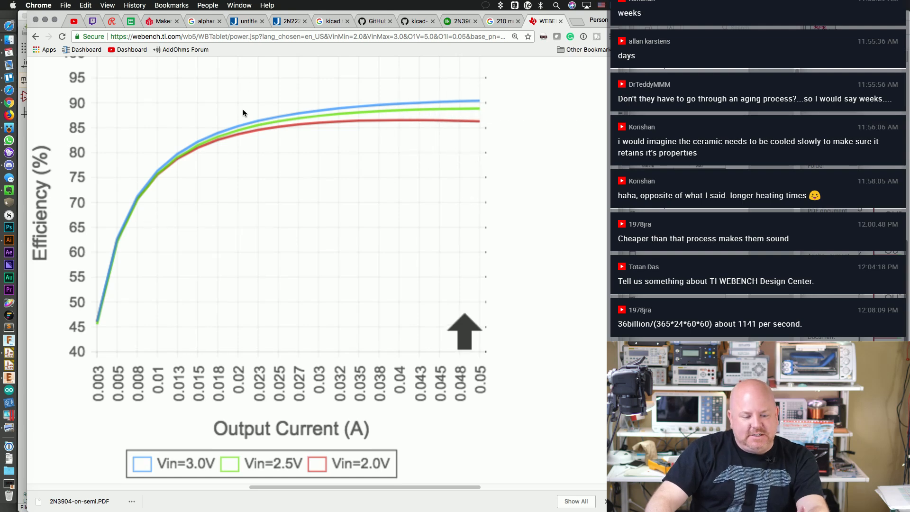
Step: Switch to the tps61070.pdf datasheet in Preview and find the Efficiency vs Input Voltage graph for 5 V output
key(super+Tab)
scroll(547, 260, down, 3)
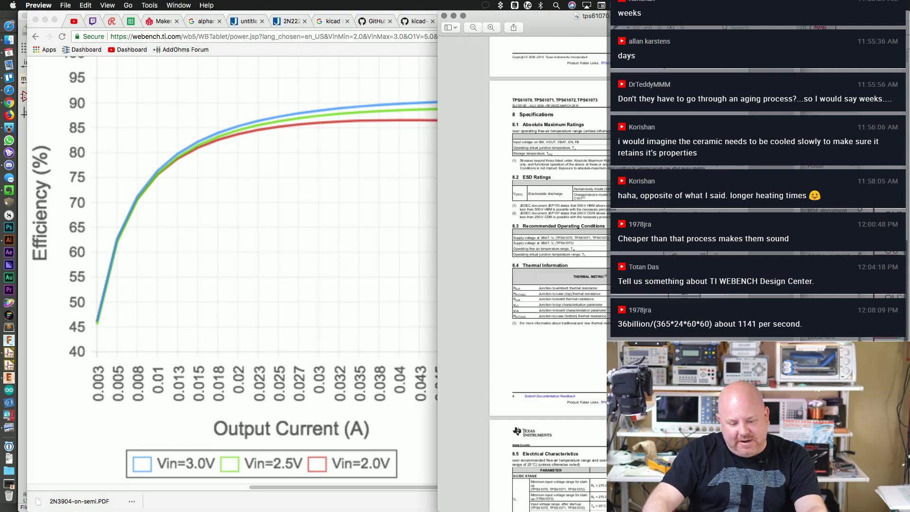
scroll(547, 275, down, 10)
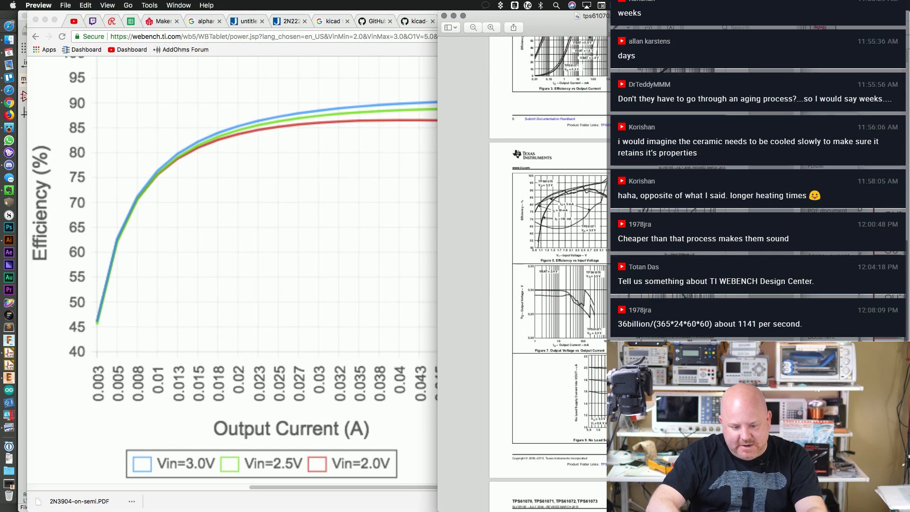
drag(438, 284, 26, 291)
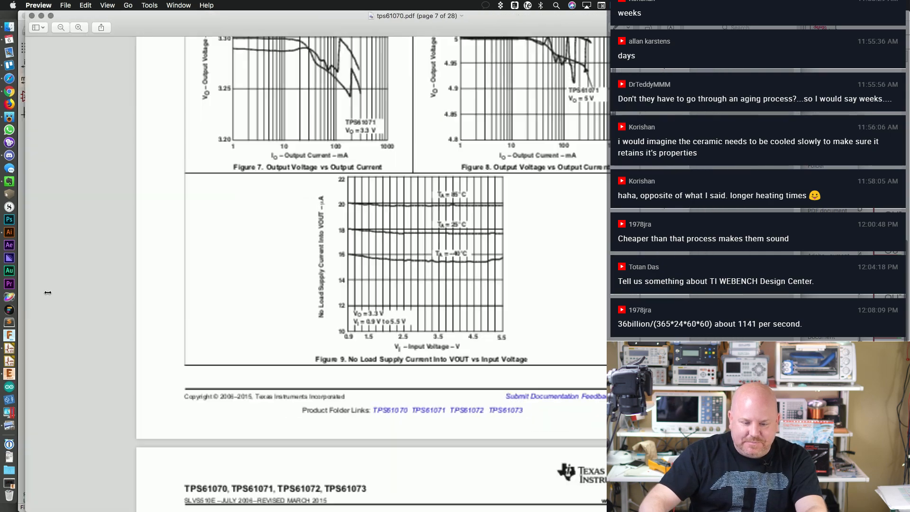
drag(553, 29, 279, 27)
scroll(349, 220, up, 3)
scroll(349, 219, up, 10)
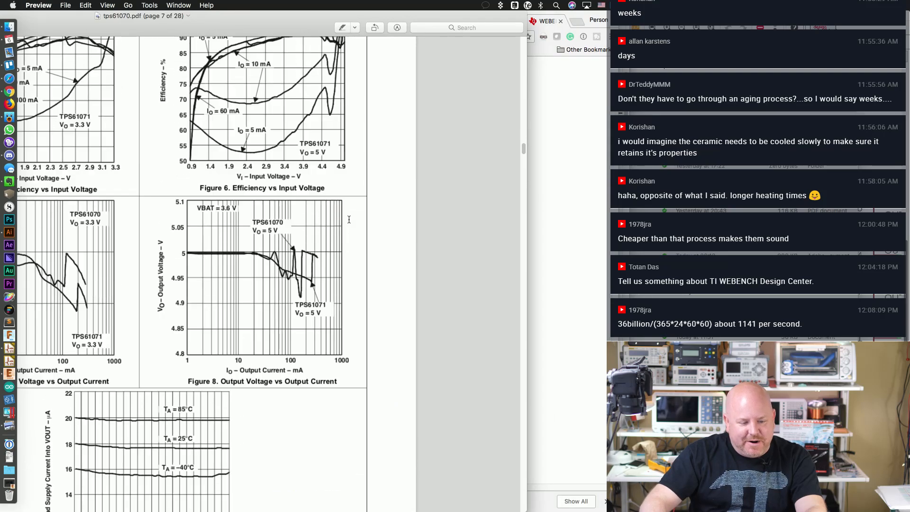
drag(290, 199, 329, 222)
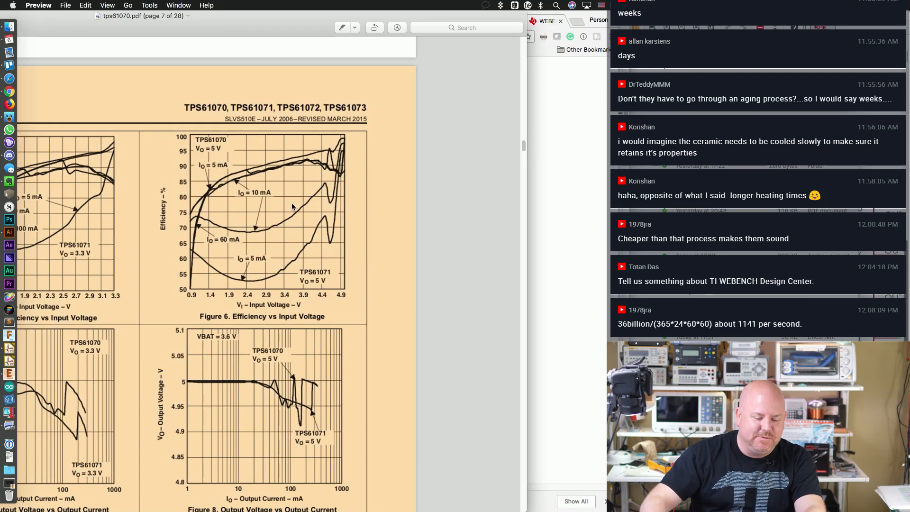
Step: Enlarge the datasheet's Figure 6 and examine its efficiency curves for the TPS61070 and TPS61071 at different output currents
click(391, 231)
key(super+plus)
key(super+plus)
key(super+plus)
key(super+plus)
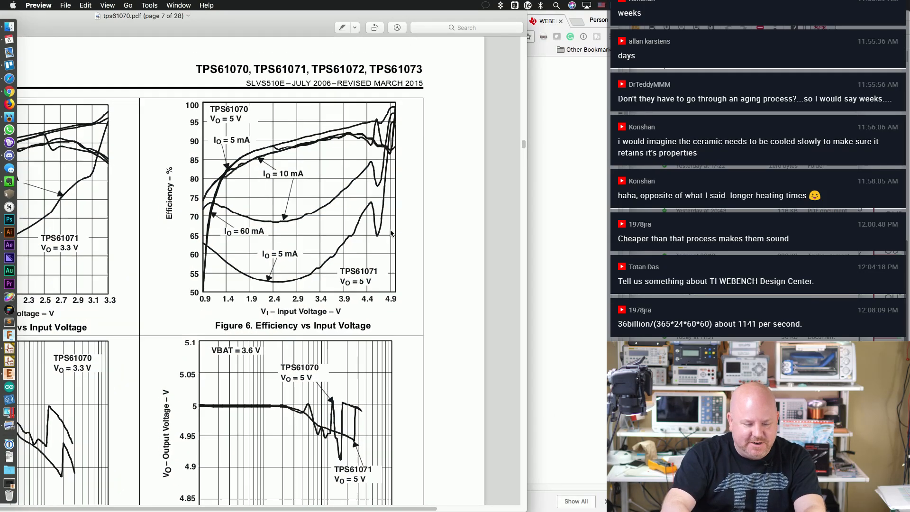
scroll(410, 168, right, 5)
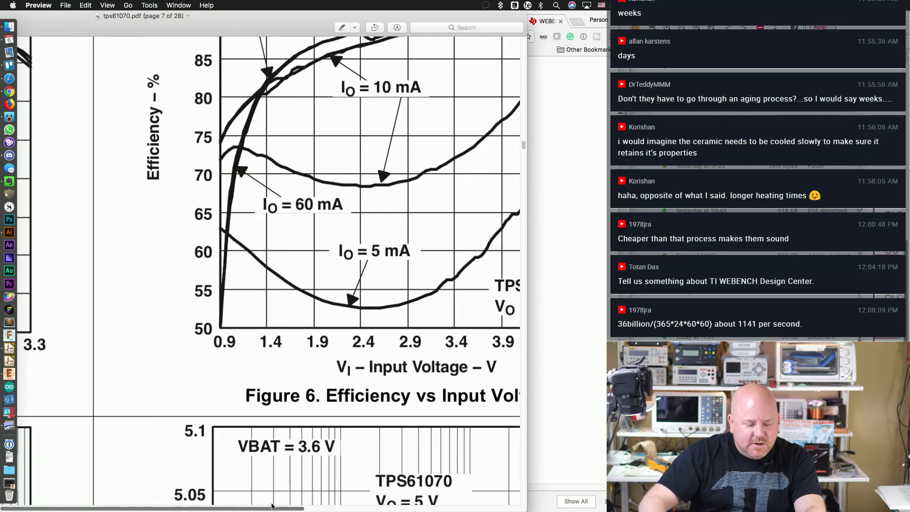
scroll(410, 168, up, 5)
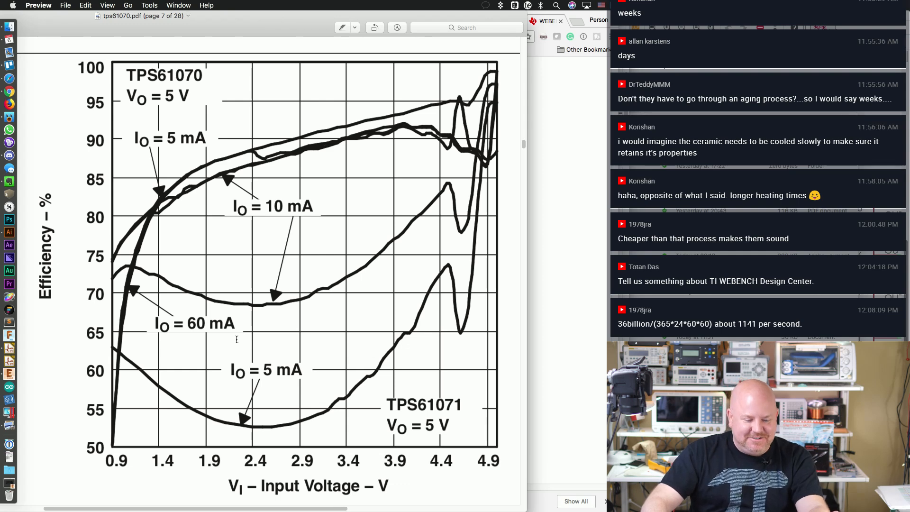
Step: Move the datasheet aside and return from the WEBENCH charts in Chrome to the TPS61072 design overview
drag(266, 26, 614, 51)
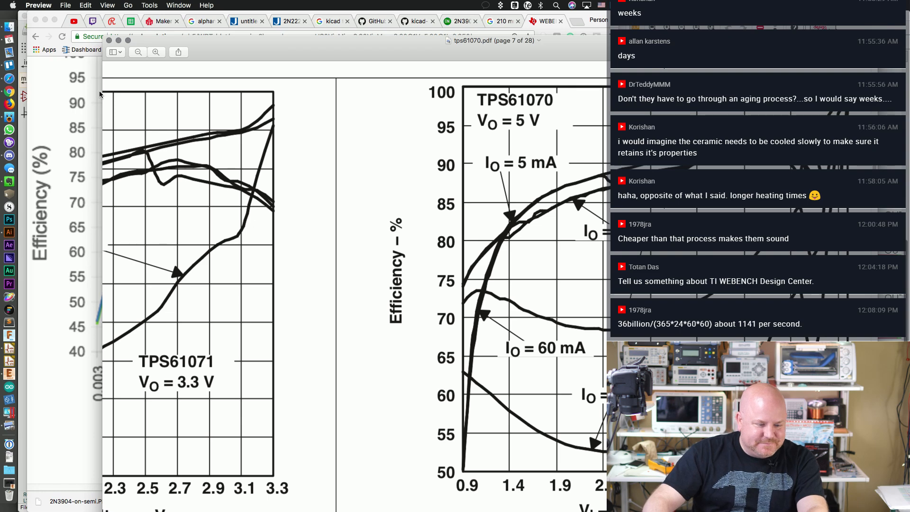
drag(102, 91, 523, 131)
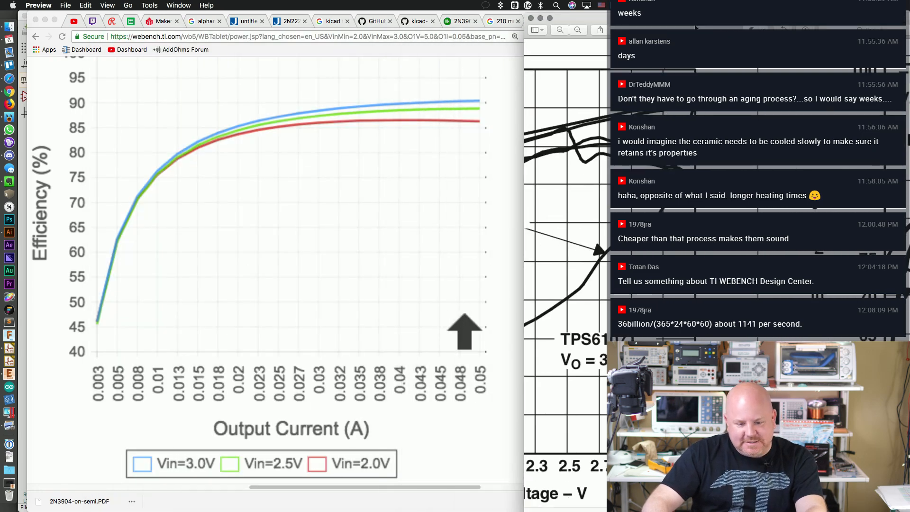
click(406, 84)
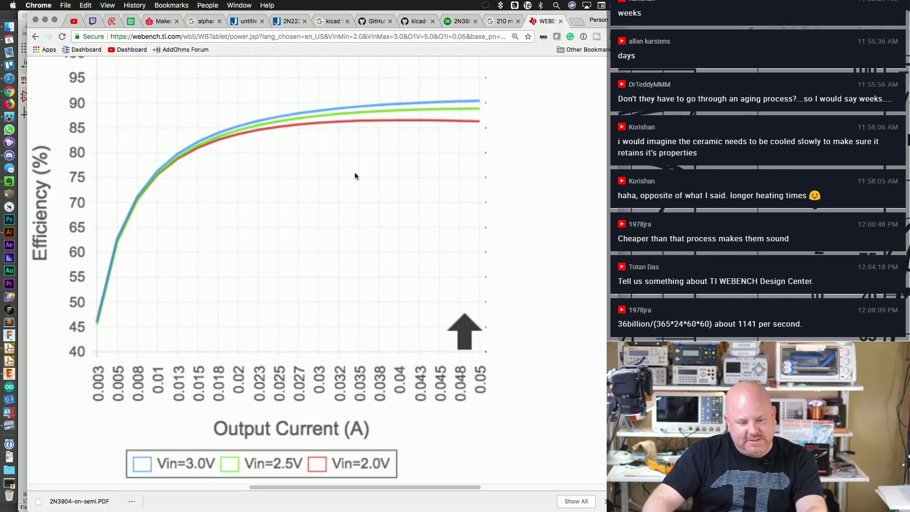
scroll(386, 284, up, 10)
scroll(373, 289, down, 5)
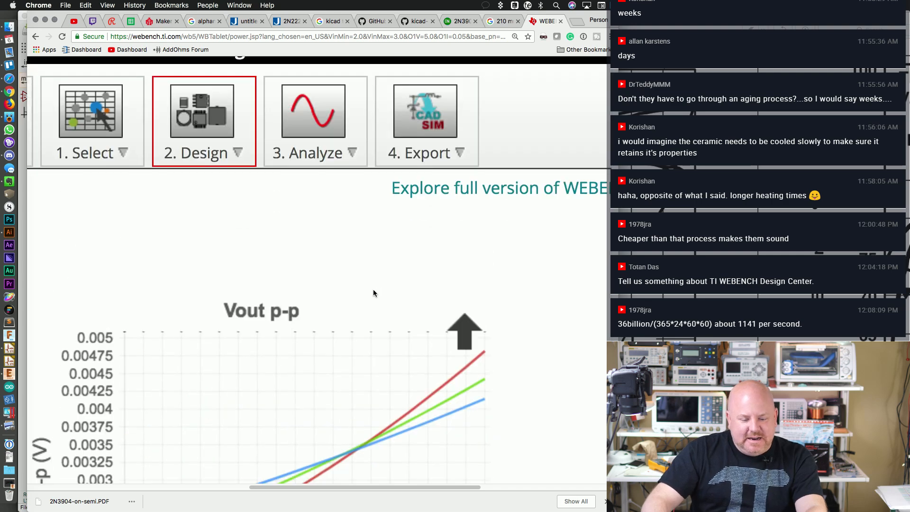
click(35, 36)
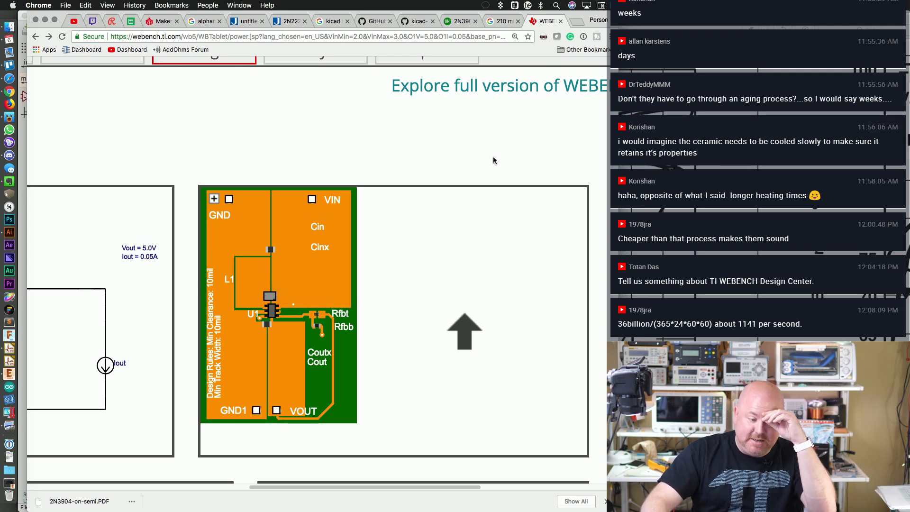
Step: Open the MF18 Alpha Badge BOM spreadsheet and examine the board layout images below the parts table
click(134, 21)
scroll(379, 287, down, 5)
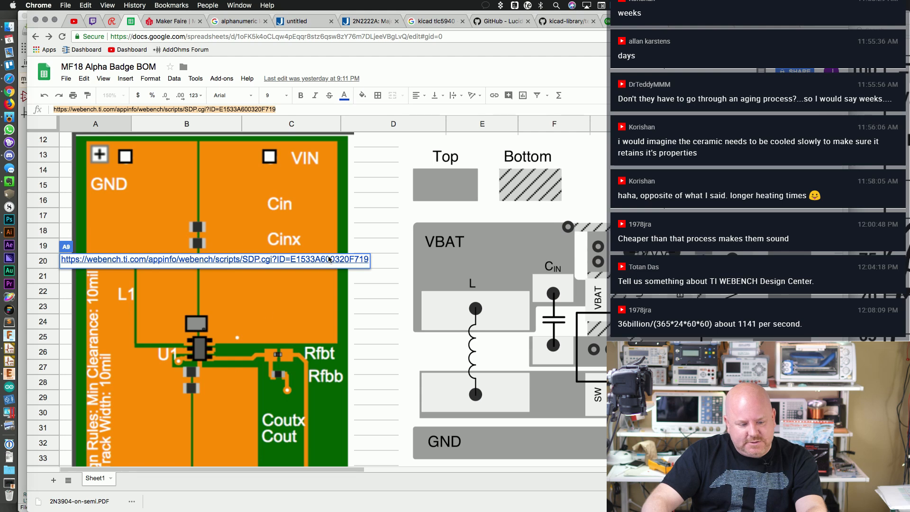
click(375, 216)
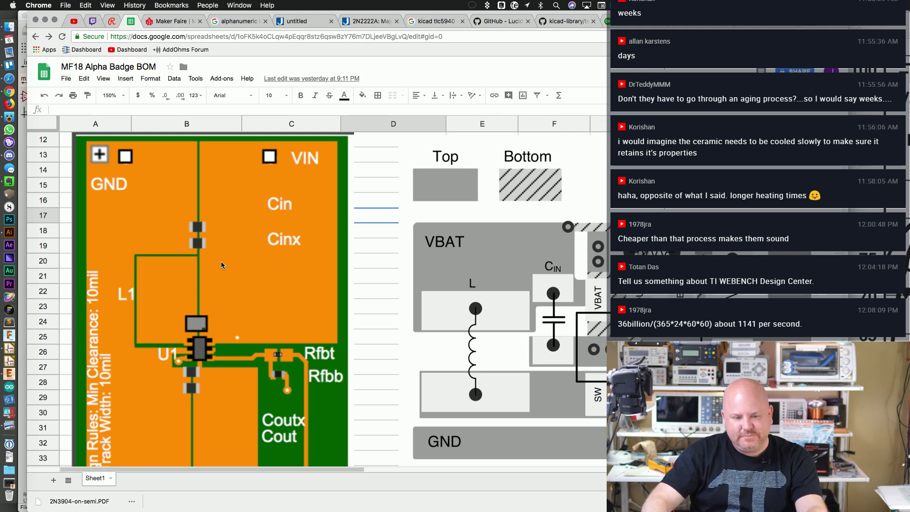
scroll(223, 258, down, 2)
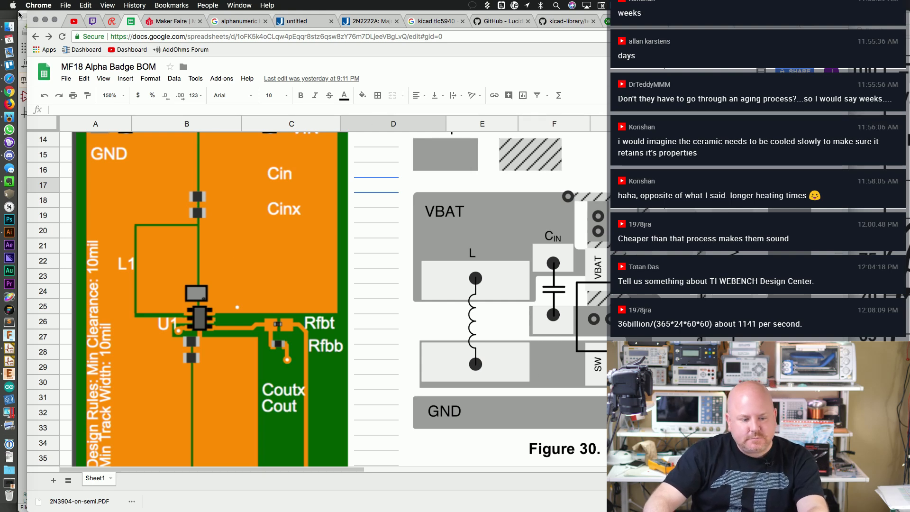
Step: Review the TI part numbers in the BOM table and select the one for U1
key(super+Tab)
scroll(293, 215, up, 5)
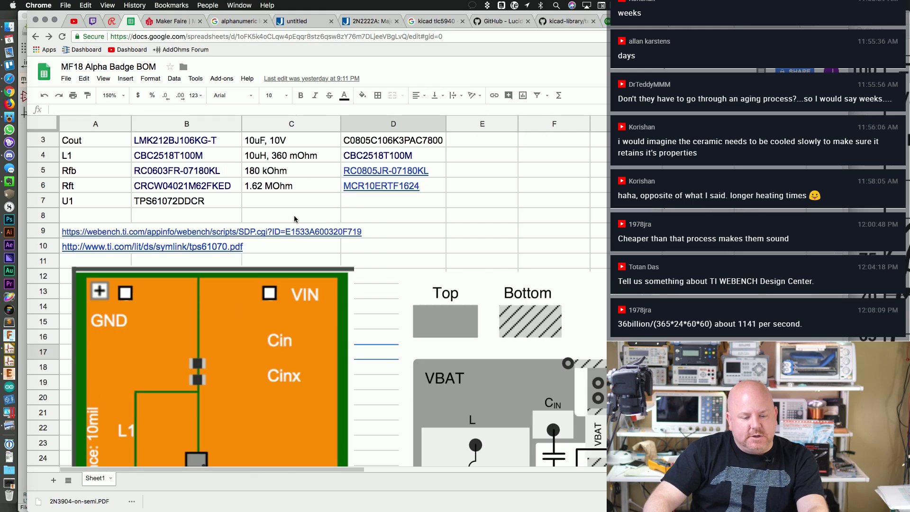
click(206, 160)
click(206, 212)
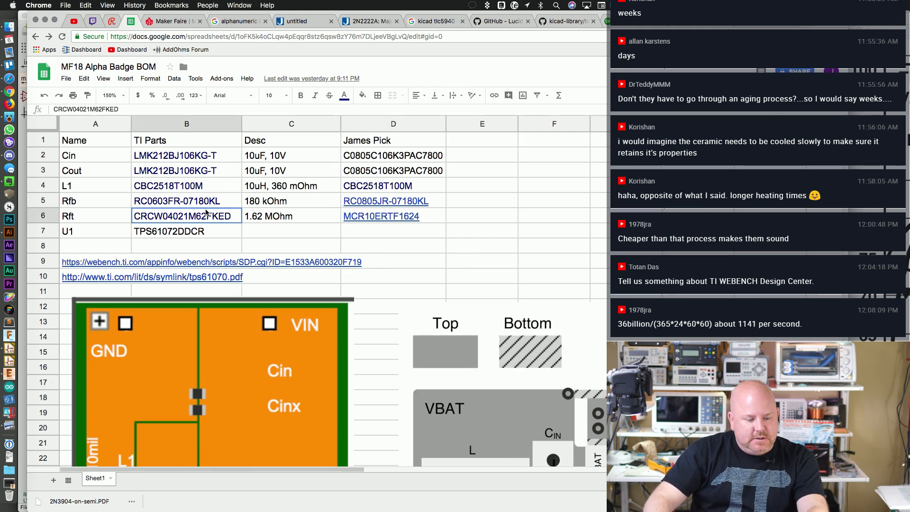
click(201, 233)
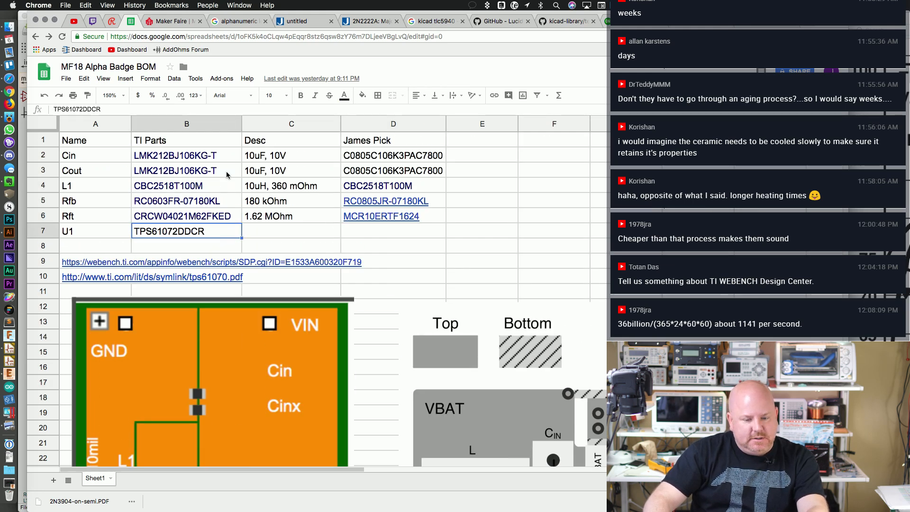
Step: Move the spreadsheet aside, switch to the KiCad schematic and add a custom field named MPN to the TPS61070 symbol
key(alt+super+Right)
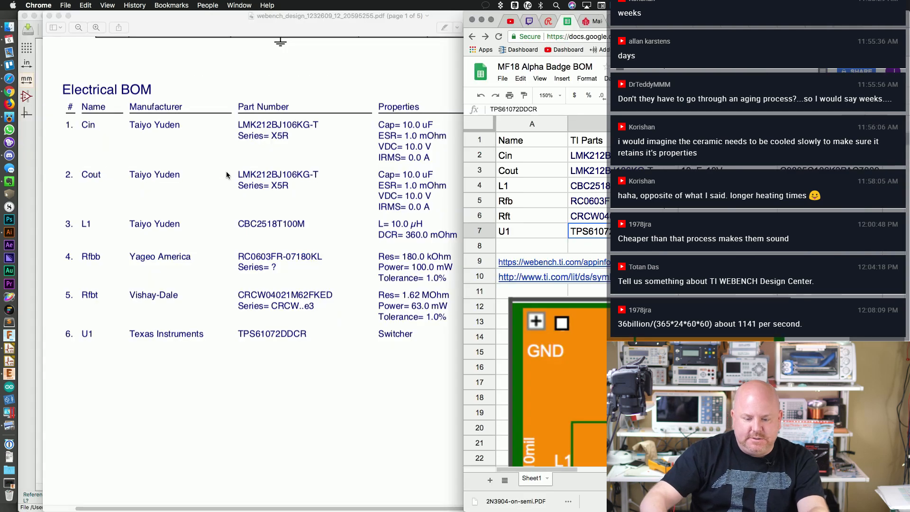
click(259, 371)
click(9, 348)
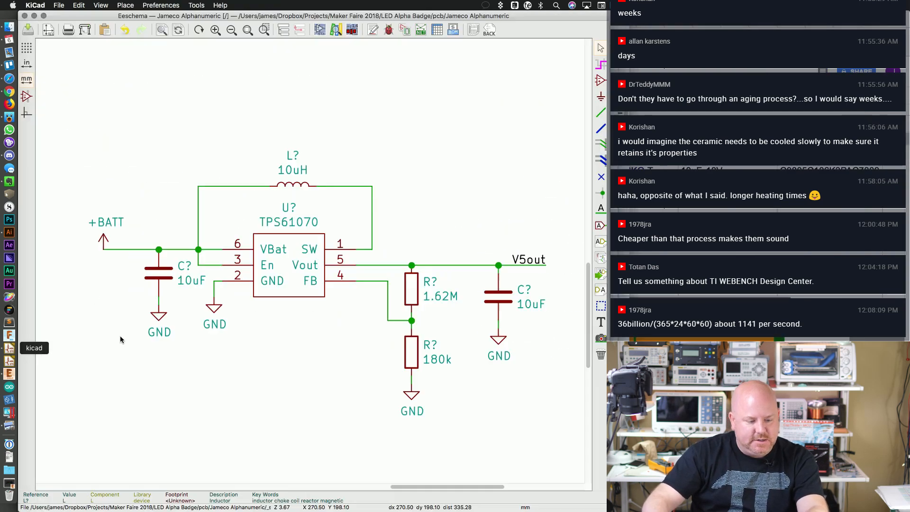
double_click(294, 251)
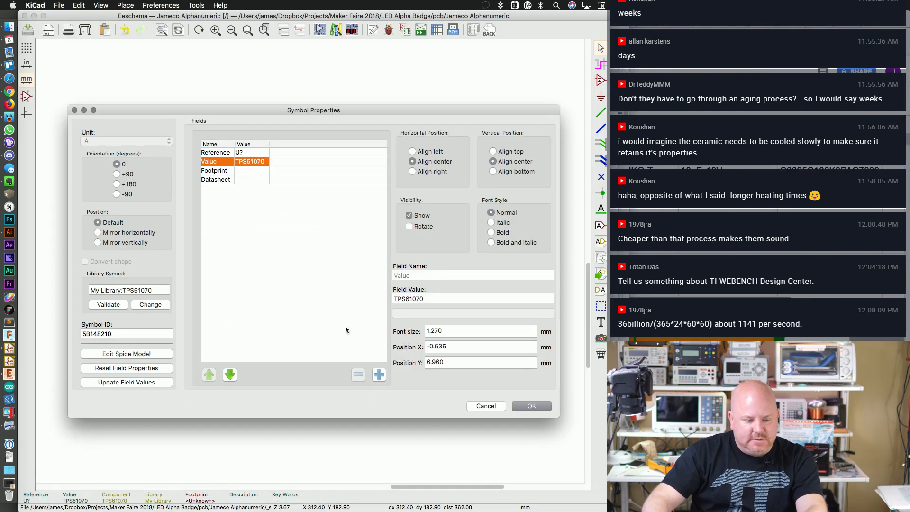
click(378, 375)
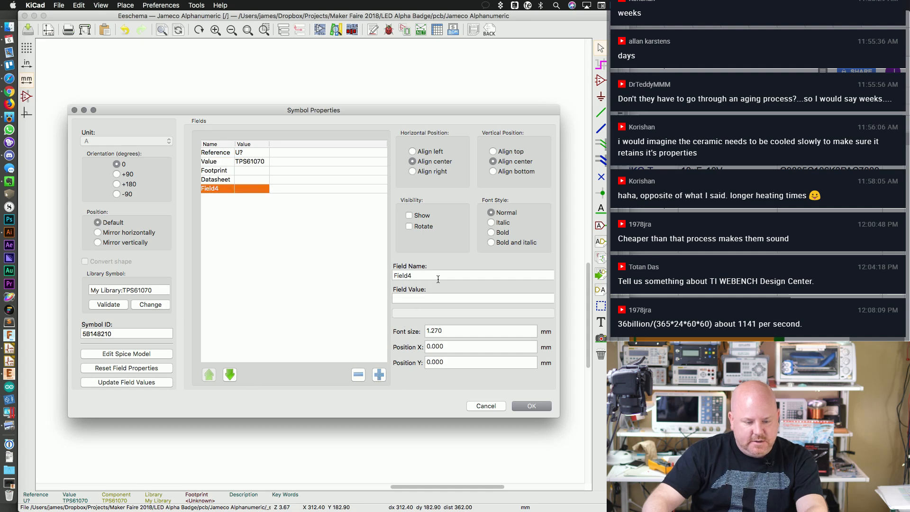
click(429, 299)
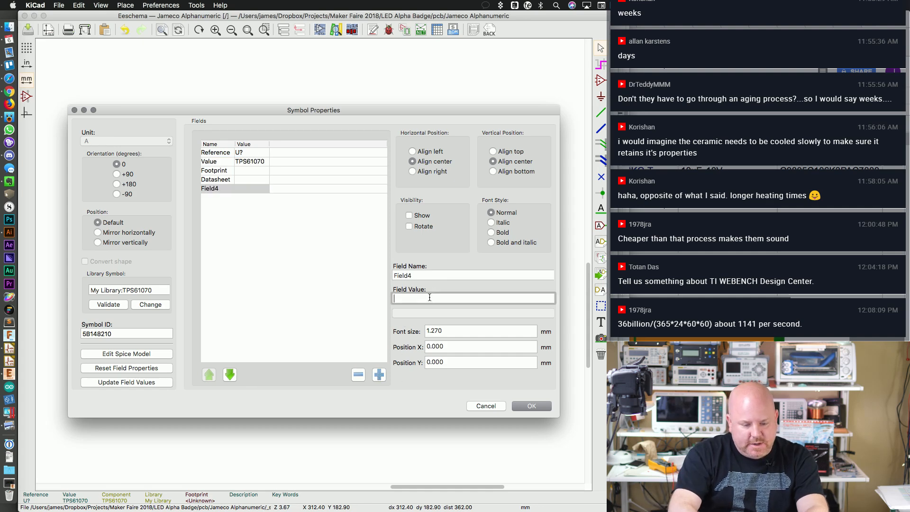
click(423, 274)
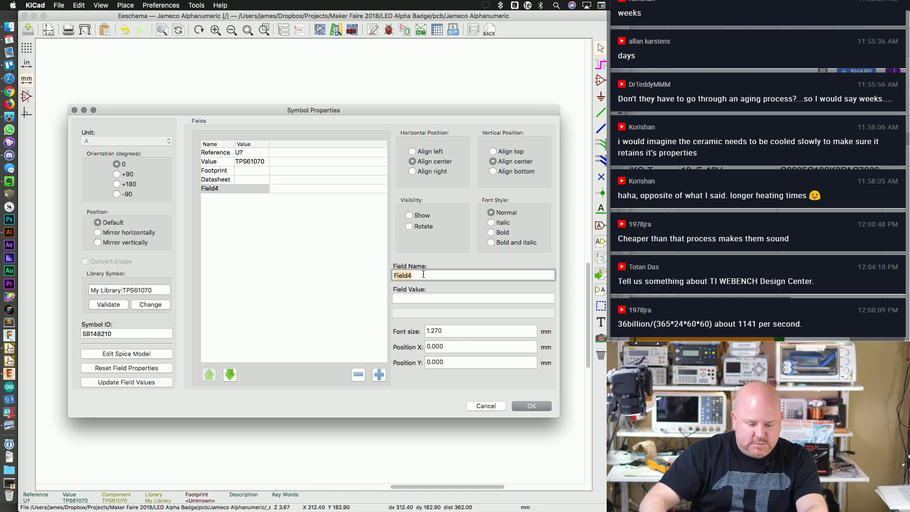
text(MPN)
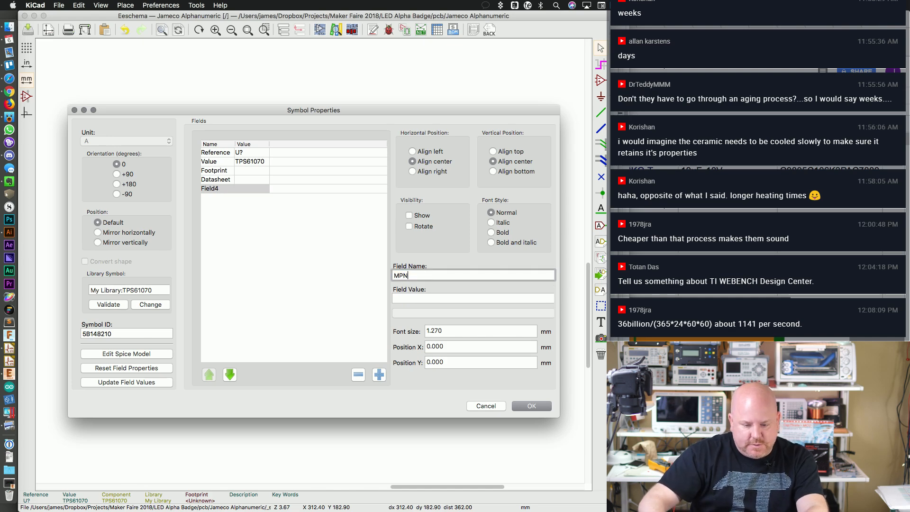
Step: Copy U1's part number TPS61072DDCR from the BOM spreadsheet into the value of the symbol's MPN field
key(super+Tab)
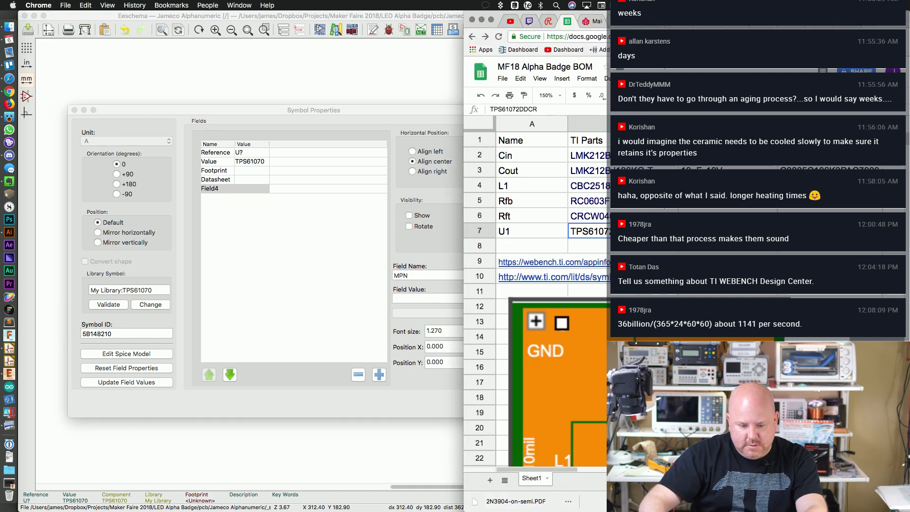
click(524, 109)
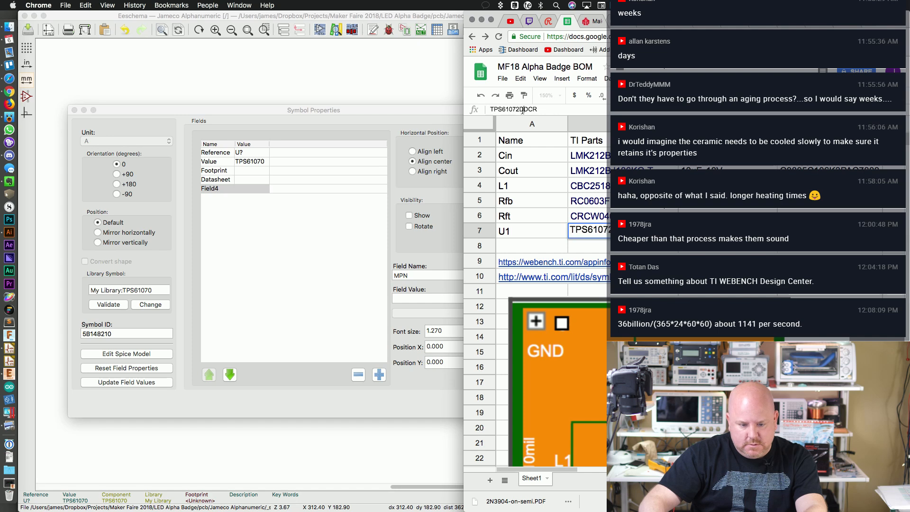
key(super+a)
key(super+c)
click(428, 287)
click(427, 296)
key(super+v)
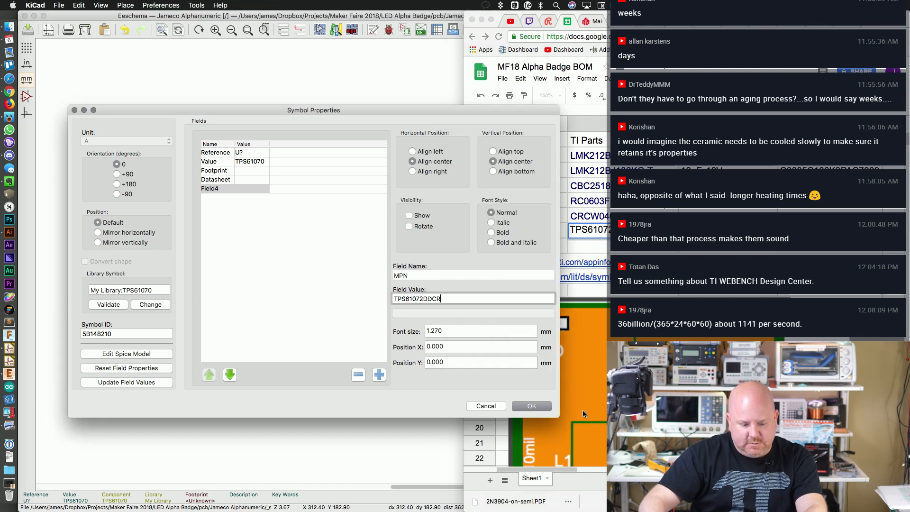
Step: Apply the MPN field to the TPS61070 symbol and dismiss the library warning
click(529, 406)
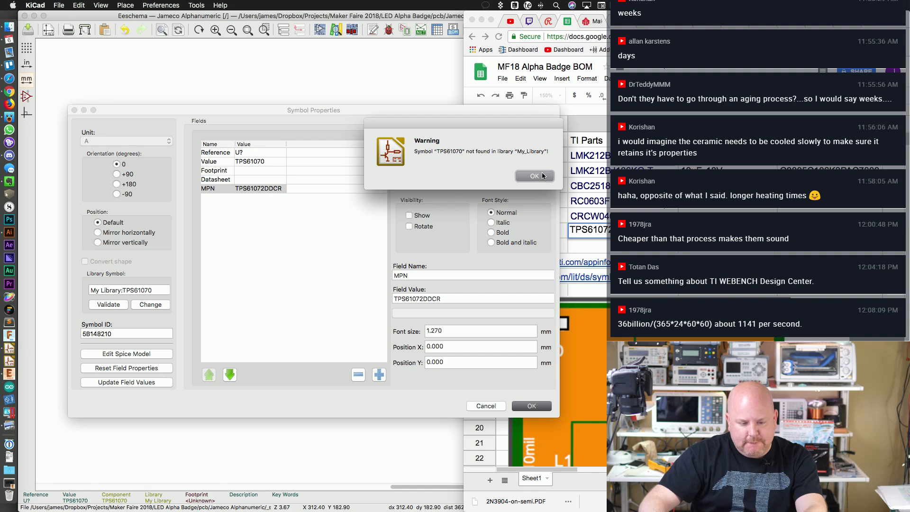
click(542, 172)
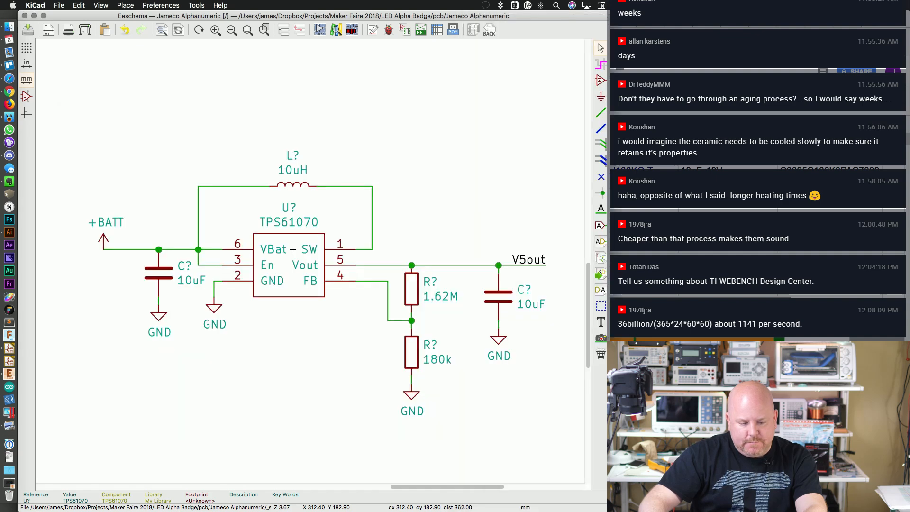
Step: Give the 10uF input capacitor beside +BATT an MPN field with the part number C0805C106K3PAC7800 from the BOM spreadsheet
double_click(156, 278)
key(super+Tab)
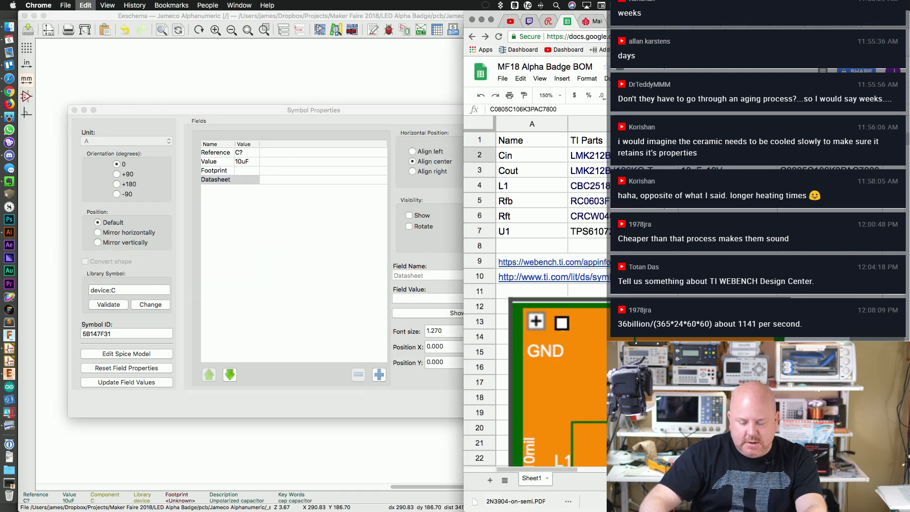
click(420, 297)
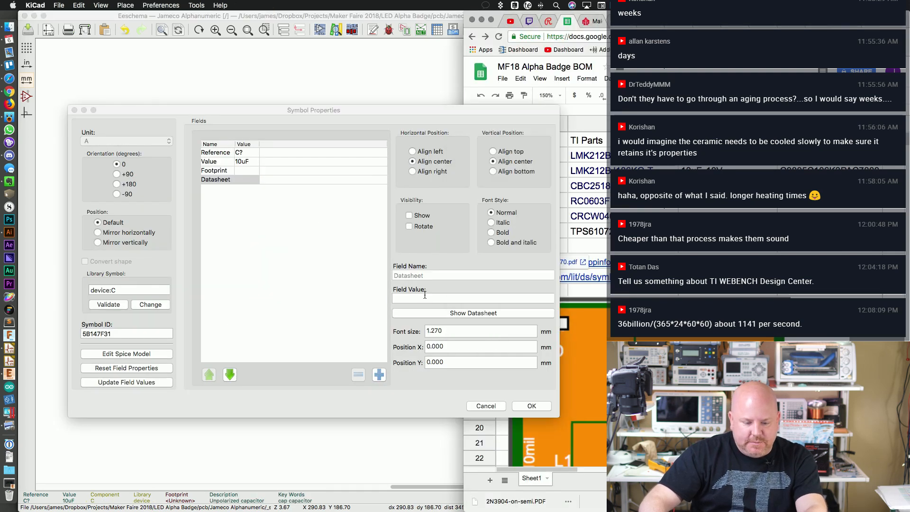
click(379, 375)
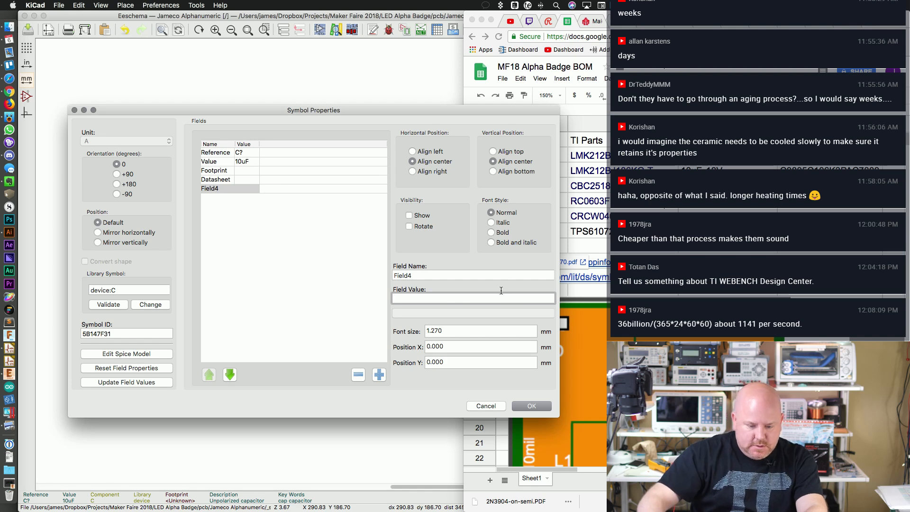
key(shift+Tab)
text(MPN)
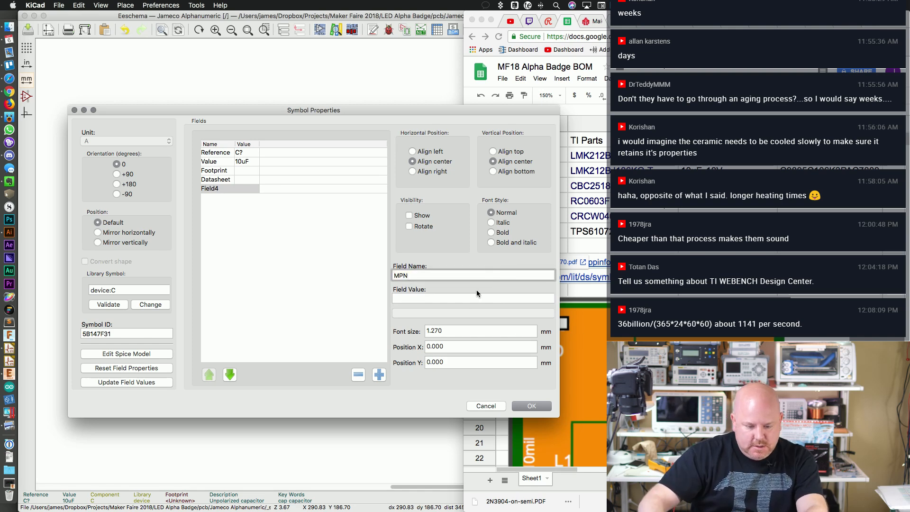
key(Tab)
key(super+v)
click(532, 405)
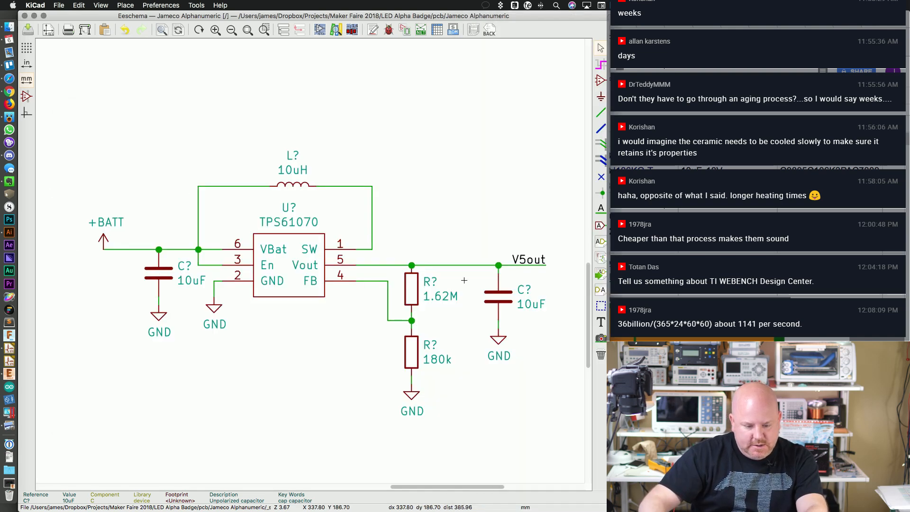
Step: Add an MPN field with the copied part number C0805C106K3PAC7800 to the 10uF output capacitor on V5out
double_click(499, 298)
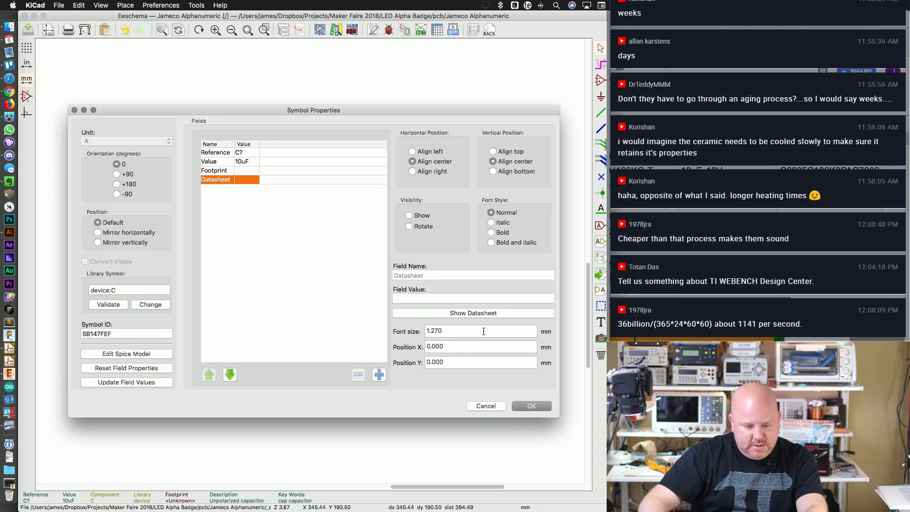
click(379, 375)
double_click(436, 274)
text(PN)
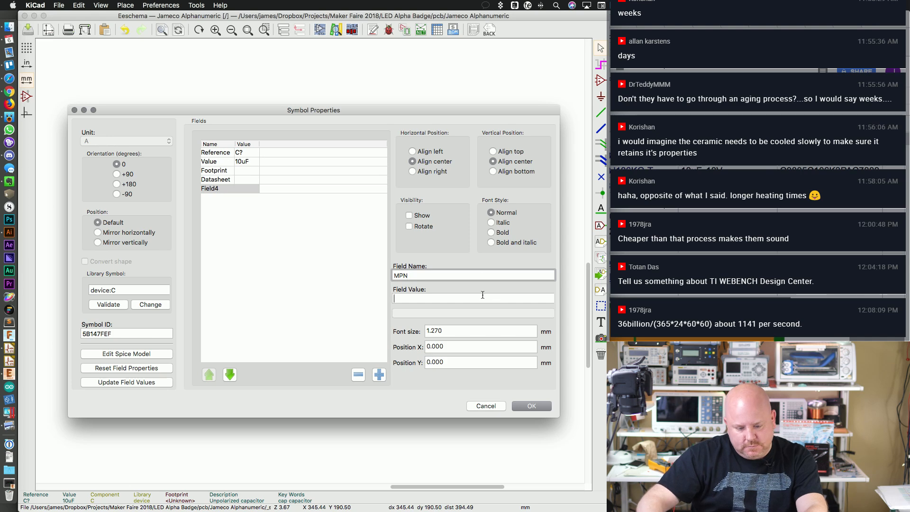
key(Tab)
key(super+v)
key(Return)
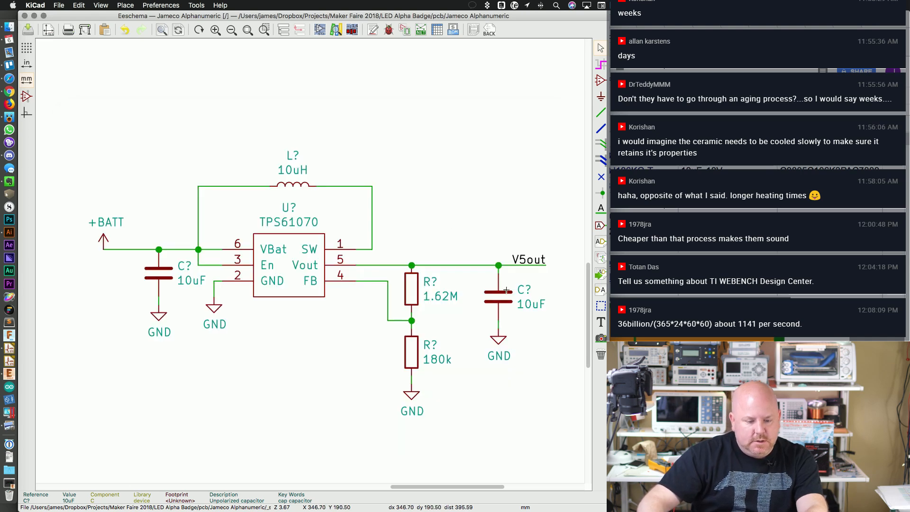
Step: Add an MPN field with the copied part number C0805C106K3PAC7800 to the 10uF capacitor beside the TLC5940PWP driver
scroll(474, 272, down, 5)
key(super+minus)
key(super+minus)
key(super+minus)
key(super+minus)
key(super+minus)
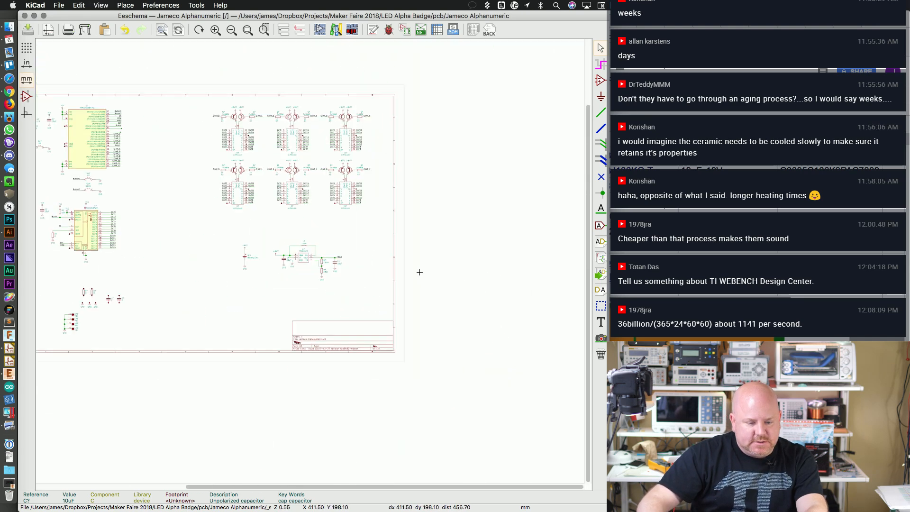
scroll(201, 236, up, 5)
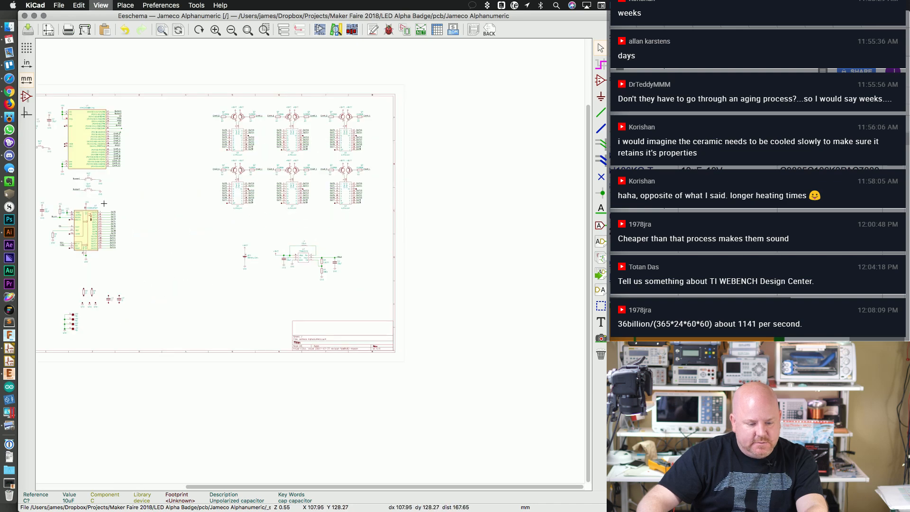
scroll(85, 166, up, 7)
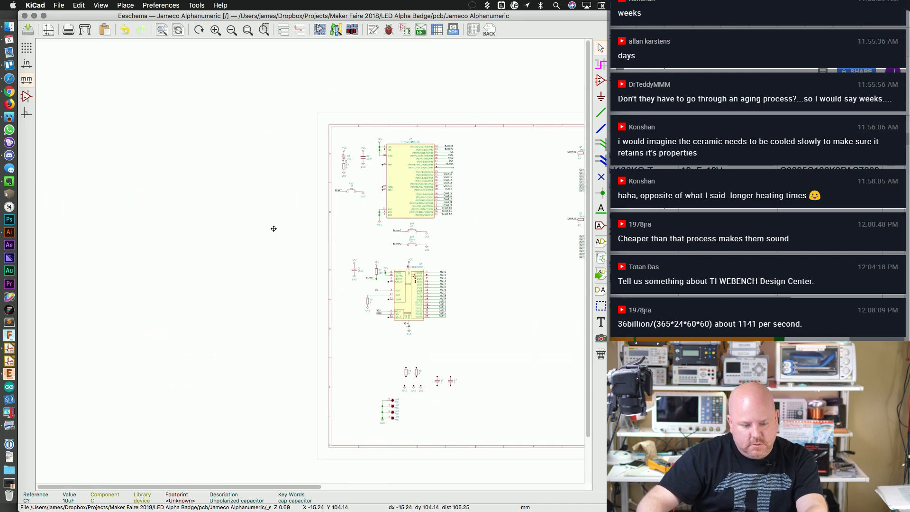
double_click(415, 298)
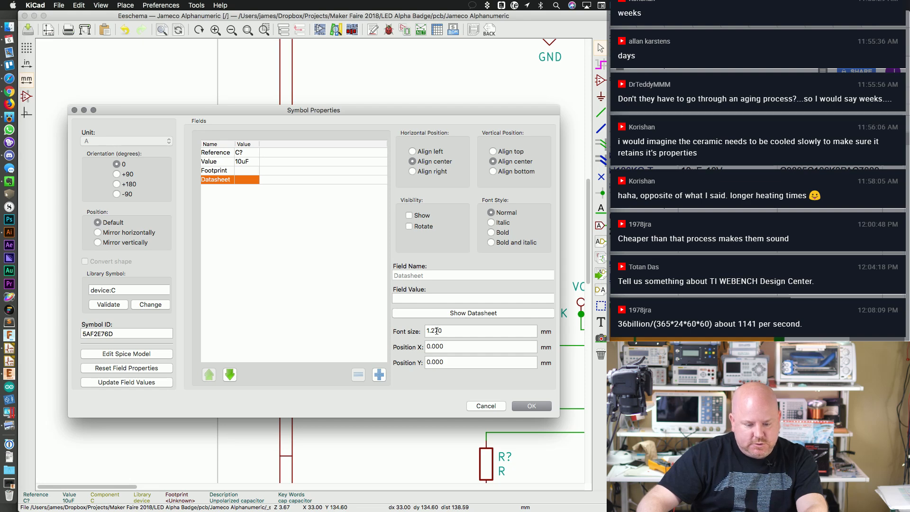
click(379, 375)
text(MPN)
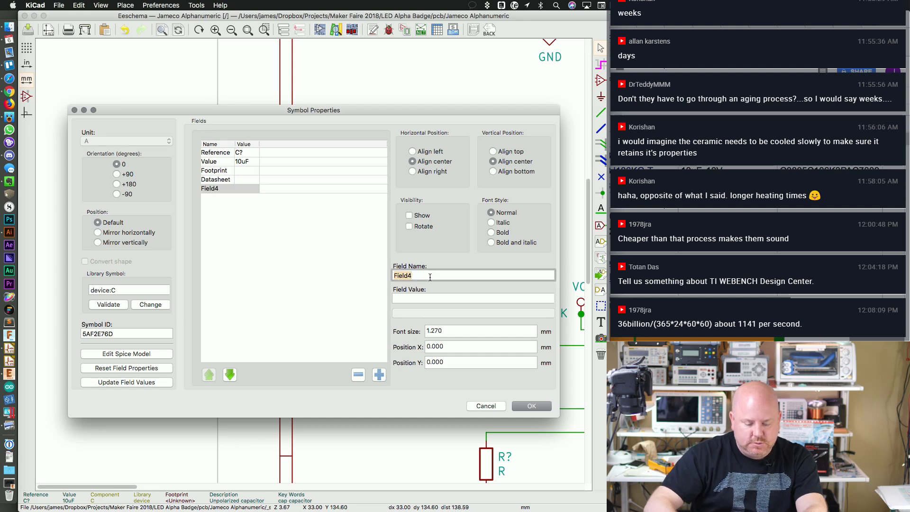
key(Tab)
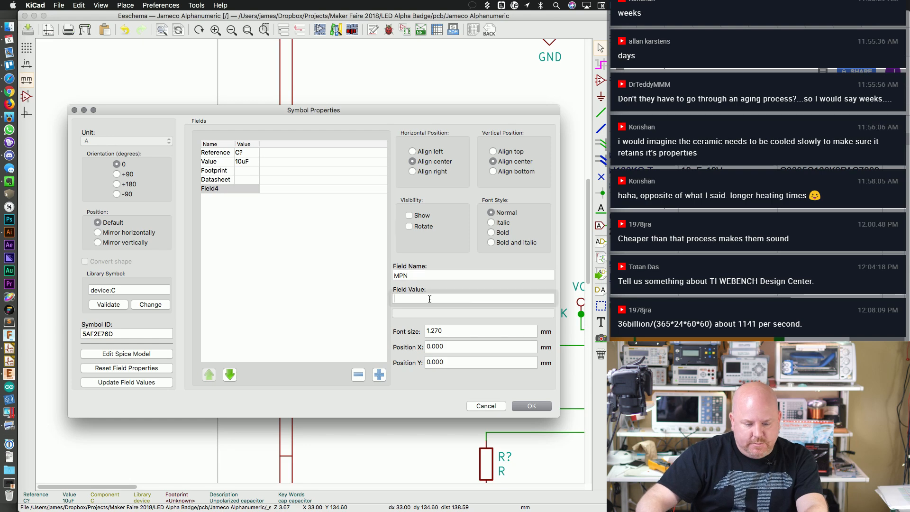
key(super+v)
key(Return)
Step: Replace the MFN field value of the 10uF capacitor beside the ATMEGA168A-AU with the copied part number C0805C106K3PAC7800
key(Home)
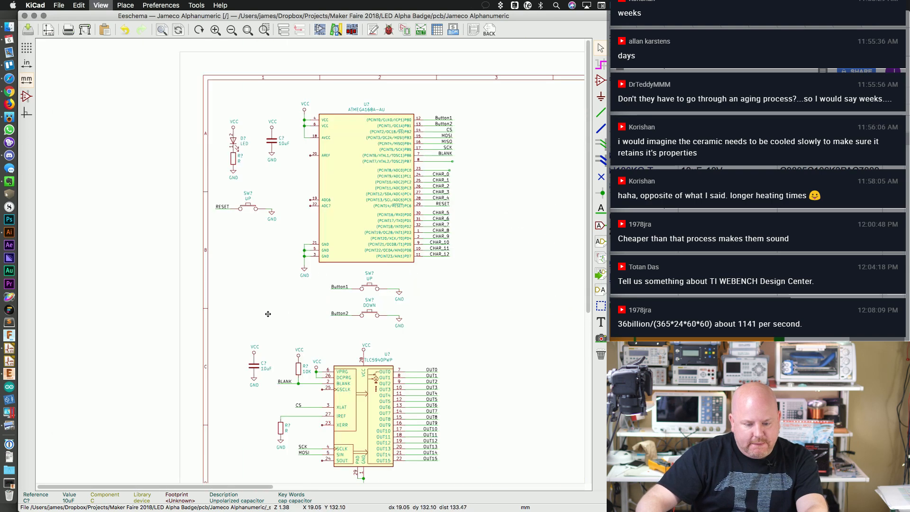
middle_drag(254, 276, 246, 305)
scroll(246, 304, up, 1)
middle_drag(247, 393, 459, 86)
scroll(306, 203, up, 8)
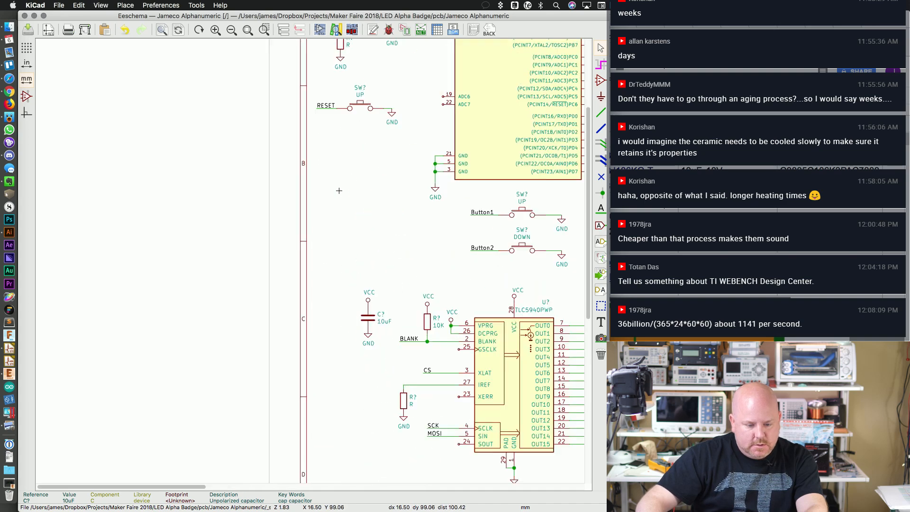
scroll(310, 256, up, 2)
middle_drag(334, 97, 257, 352)
double_click(330, 151)
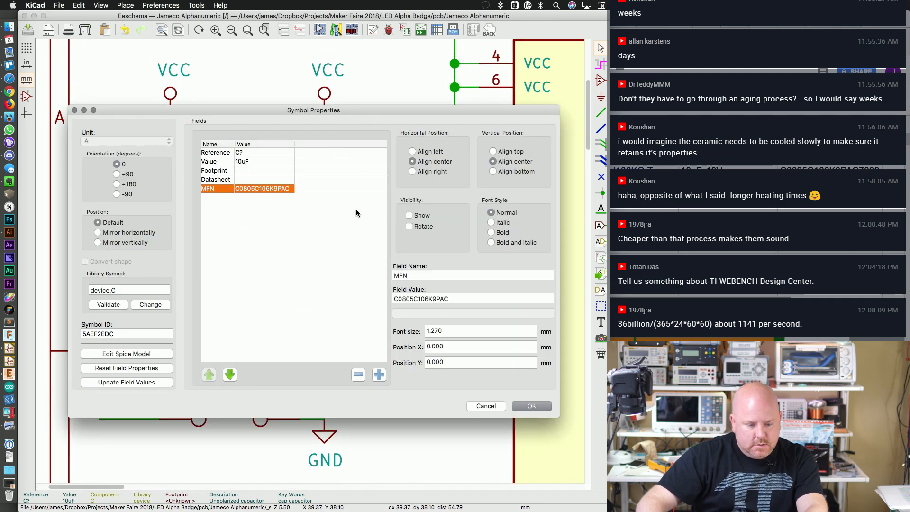
double_click(418, 299)
key(super+v)
click(536, 403)
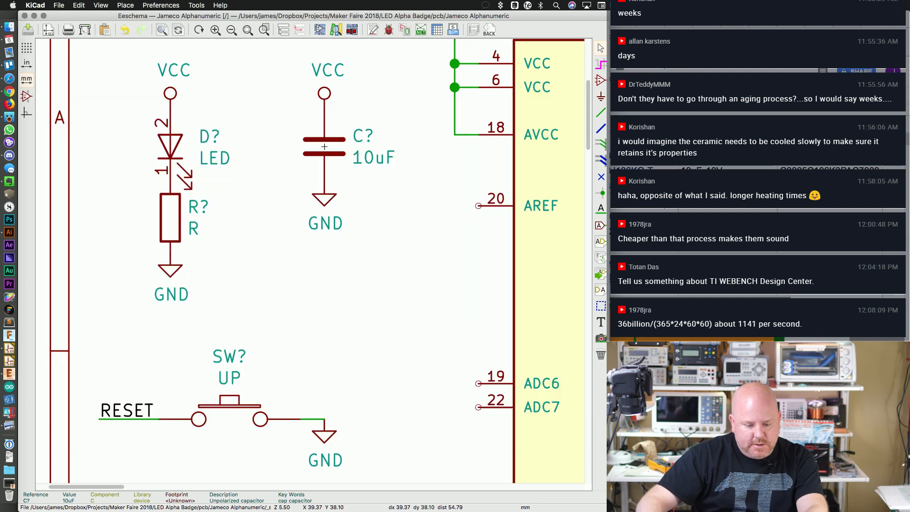
Step: Check Rfb's part number RC0805JR-07180KL in the BOM spreadsheet and return to the schematic
scroll(159, 43, down, 1)
scroll(159, 43, down, 1)
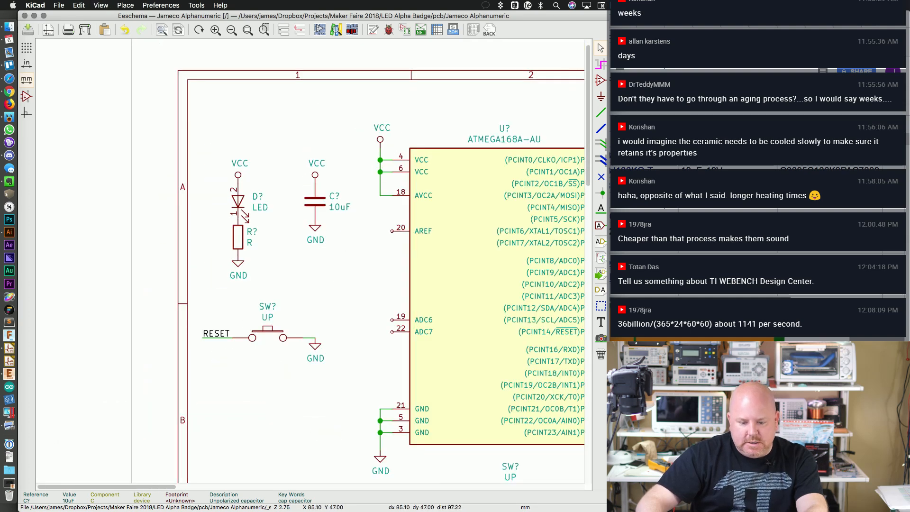
key(super+Tab)
click(711, 200)
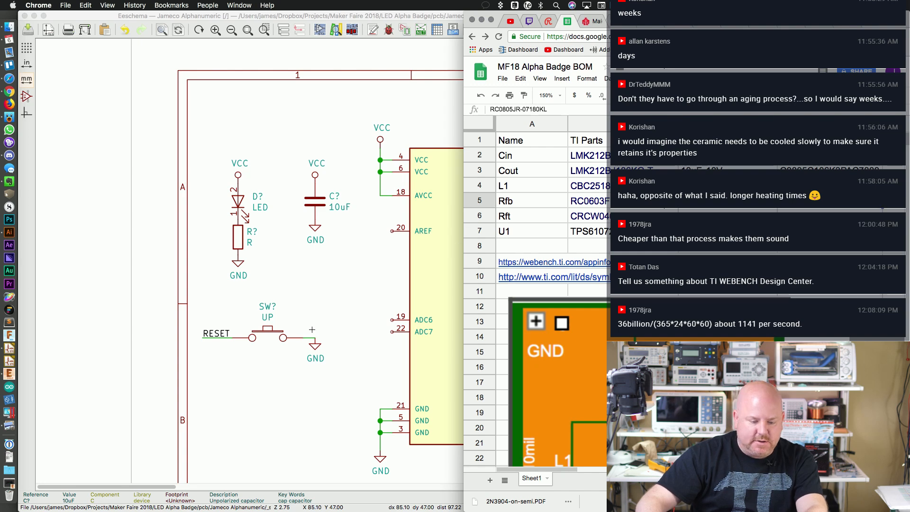
key(super+Tab)
Step: Add a custom field named MPN to the 10uH inductor symbol of the boost converter circuit
scroll(351, 341, down, 7)
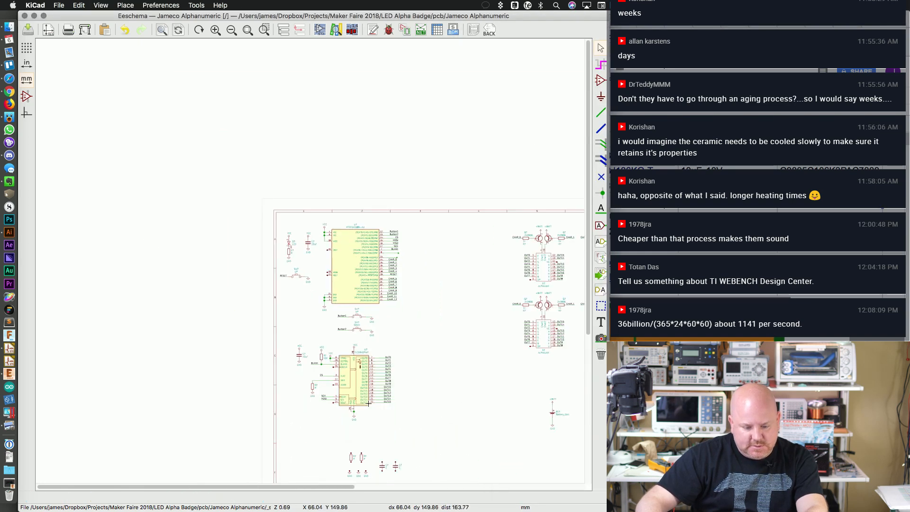
scroll(497, 369, up, 2)
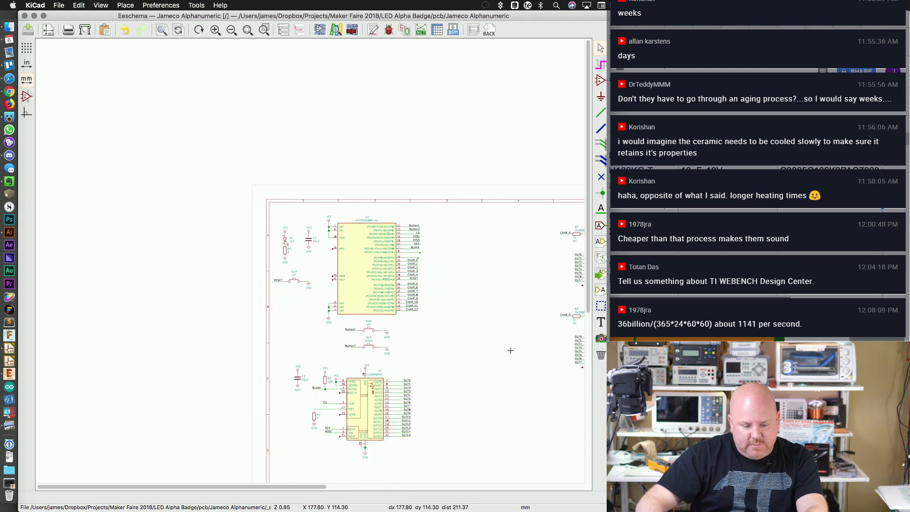
scroll(402, 322, down, 5)
scroll(404, 299, up, 6)
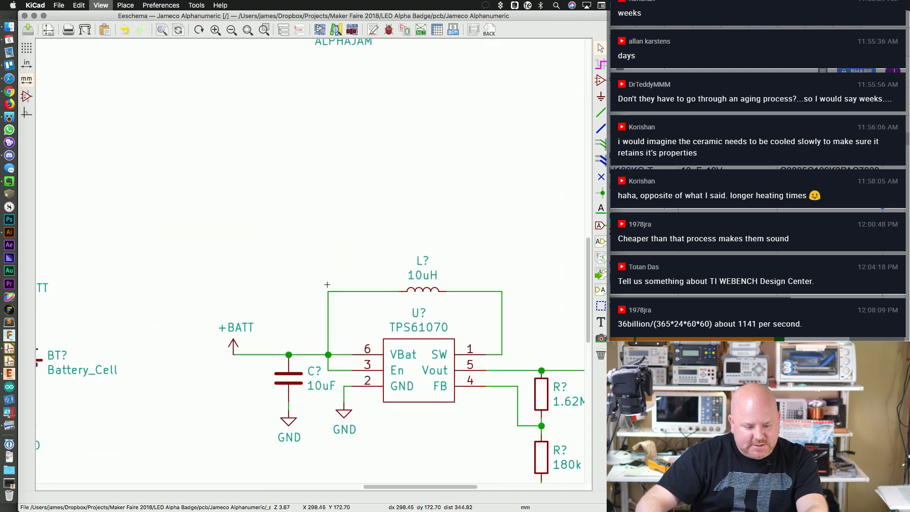
scroll(404, 300, up, 1)
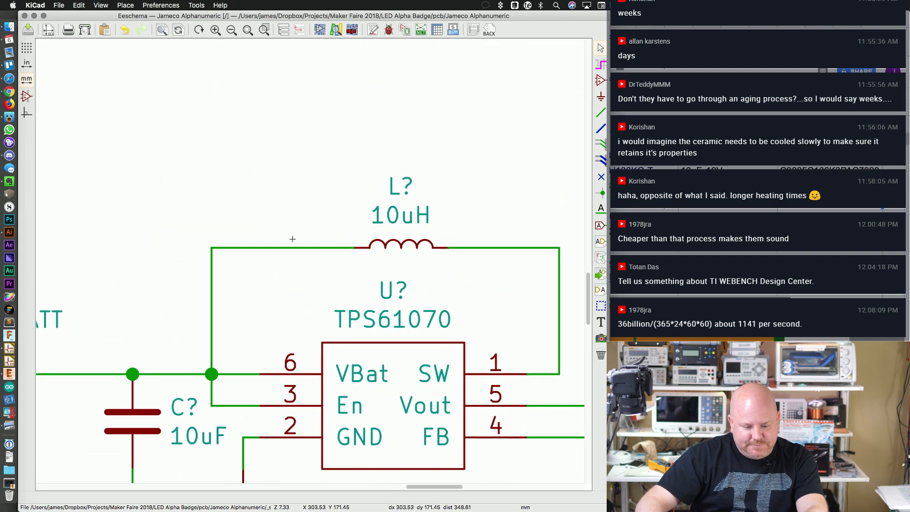
double_click(409, 242)
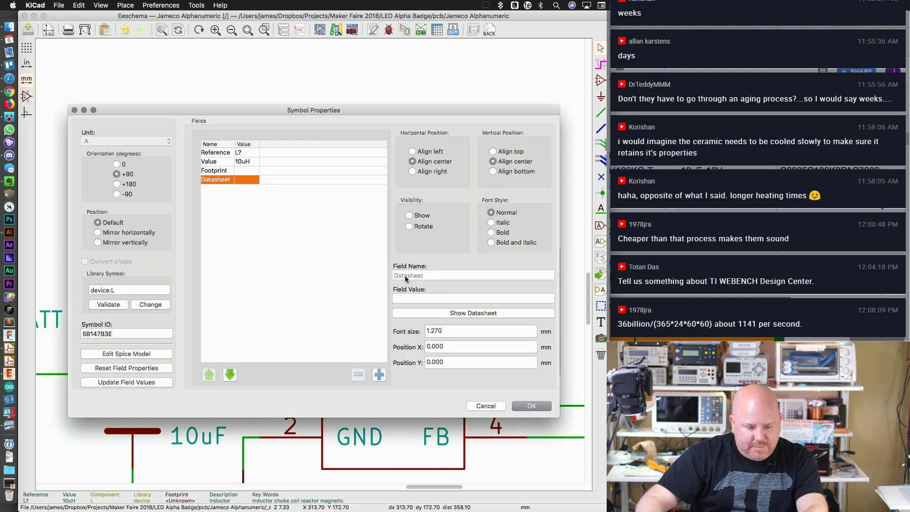
click(379, 375)
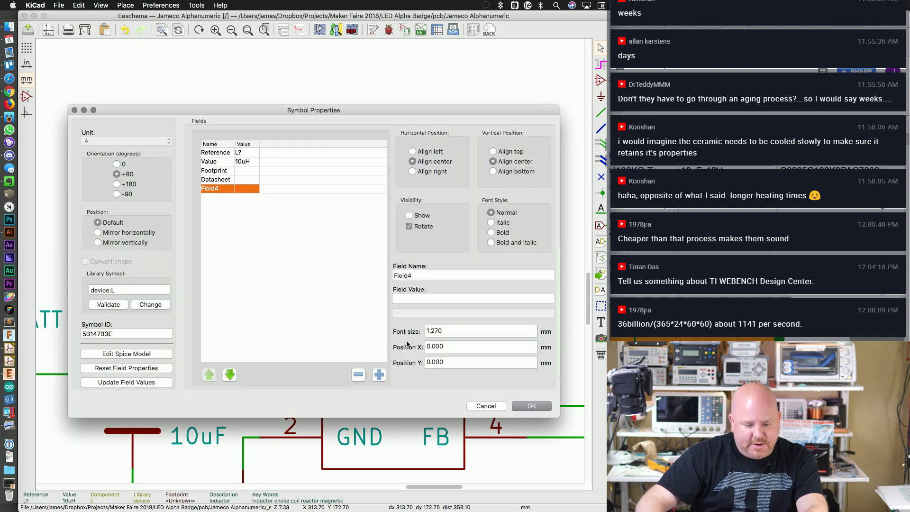
double_click(425, 273)
text(MPN)
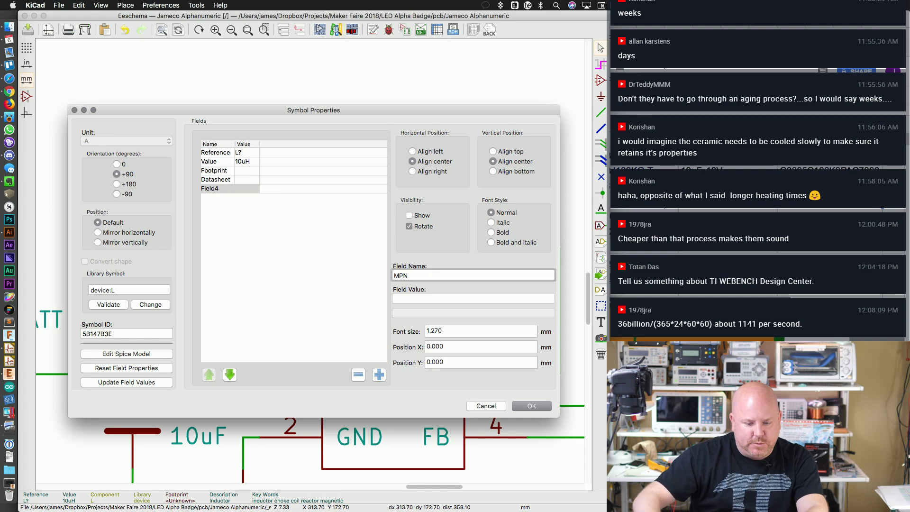
click(439, 297)
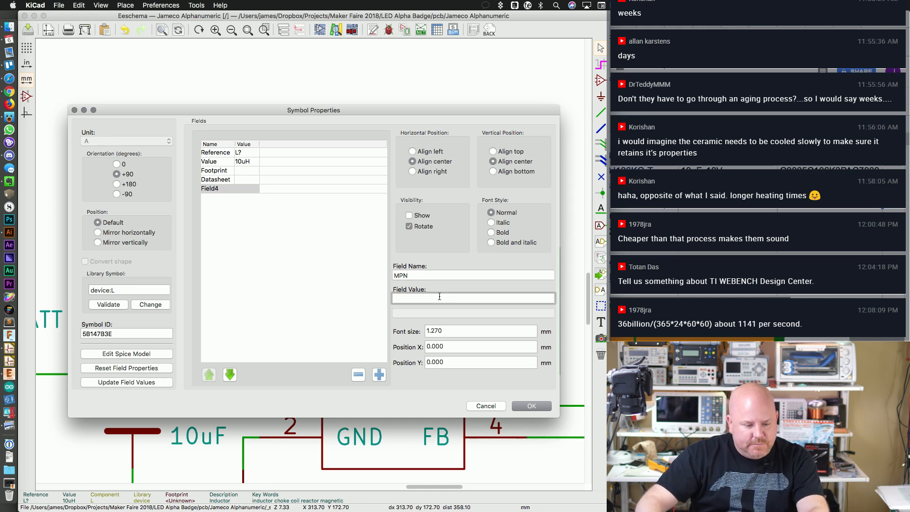
Step: Copy L1's part number CBC2518T100M from the BOM spreadsheet into the inductor's MPN field and apply it
key(super+Tab)
key(Up)
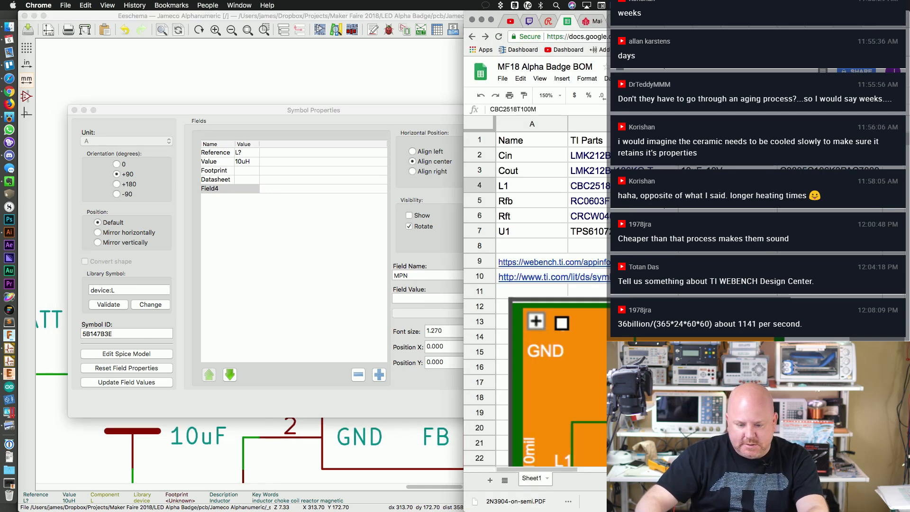
click(559, 95)
double_click(514, 108)
key(super+c)
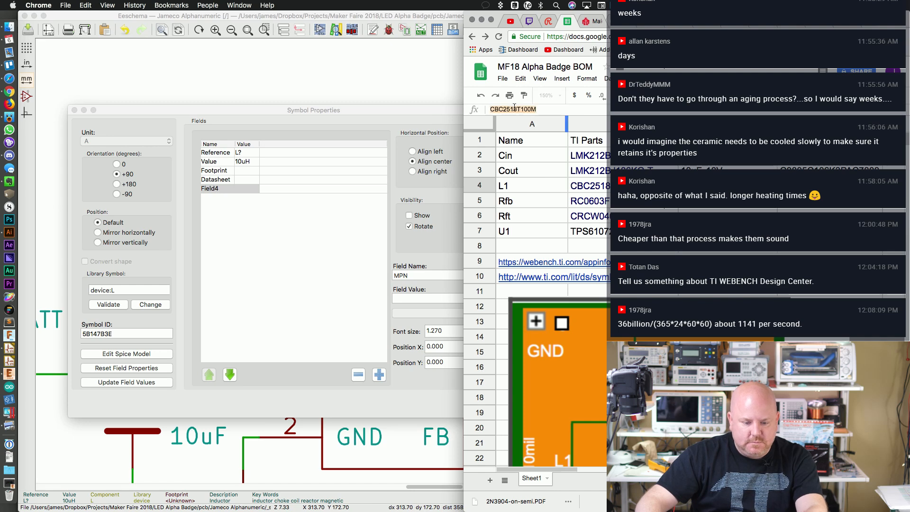
click(421, 297)
key(super+v)
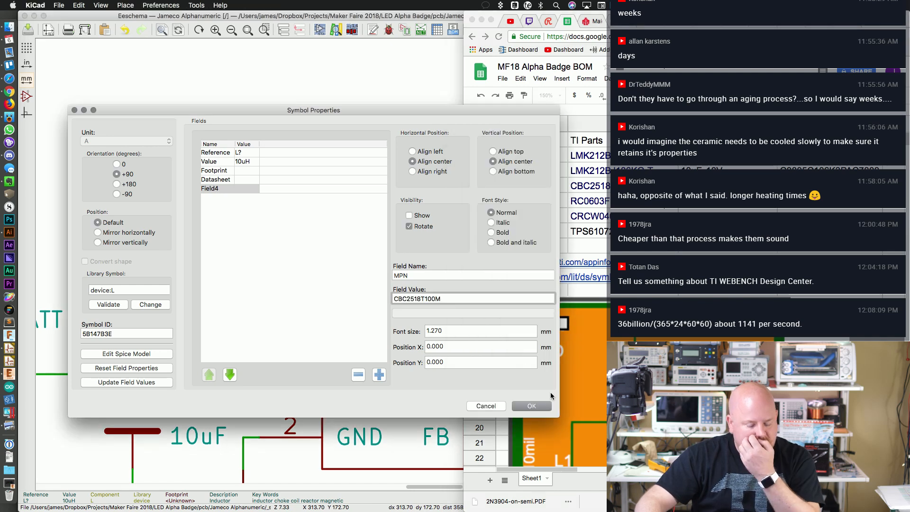
click(540, 406)
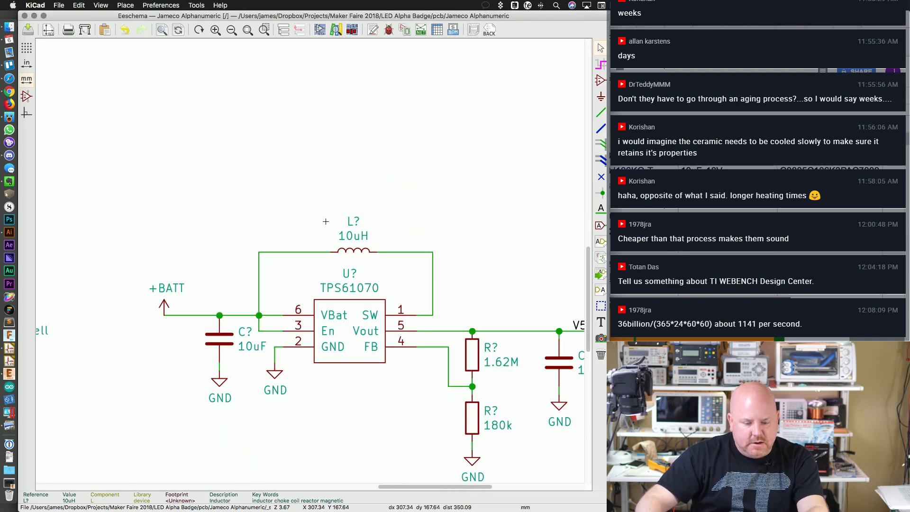
Step: Copy Rft's part number MCR10ERTF1624 from the BOM spreadsheet into the 1.62M resistor's Datasheet field and apply it
scroll(440, 328, down, 2)
double_click(471, 367)
key(super+Tab)
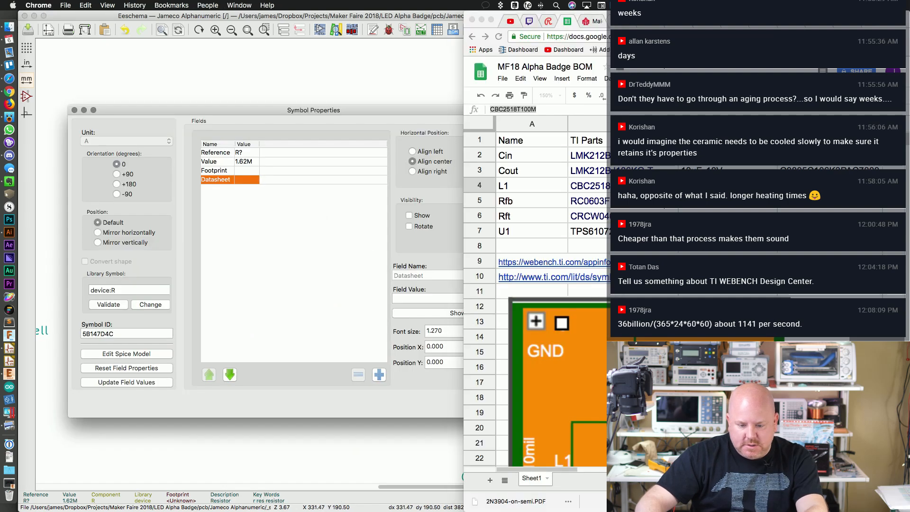
key(Down)
key(Down)
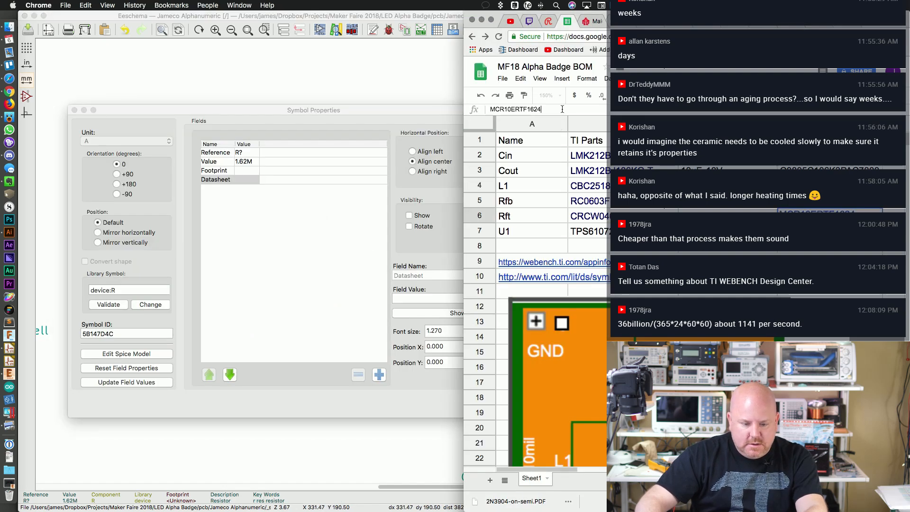
click(432, 283)
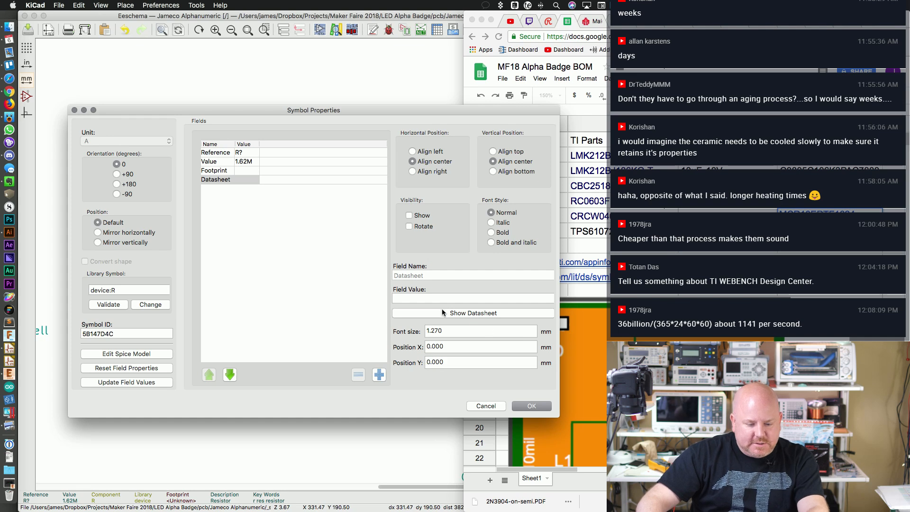
click(424, 298)
text(MCR10ERTF1624)
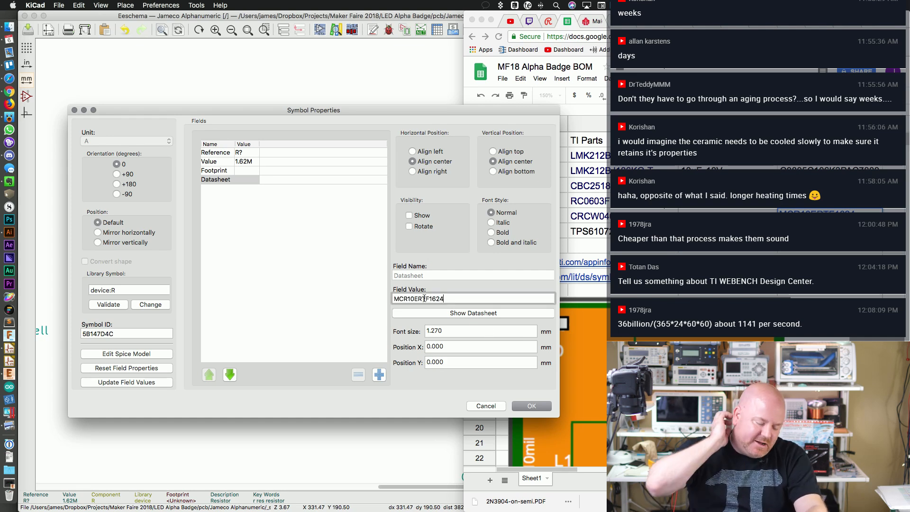
click(531, 406)
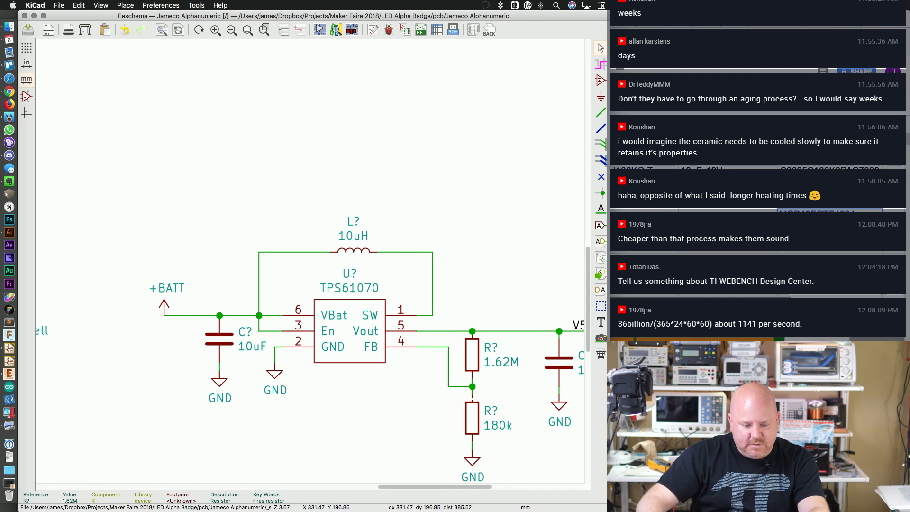
Step: Copy Rfb's part number RC0805JR-07180KL from the BOM spreadsheet into the 180k resistor's Datasheet field
double_click(472, 419)
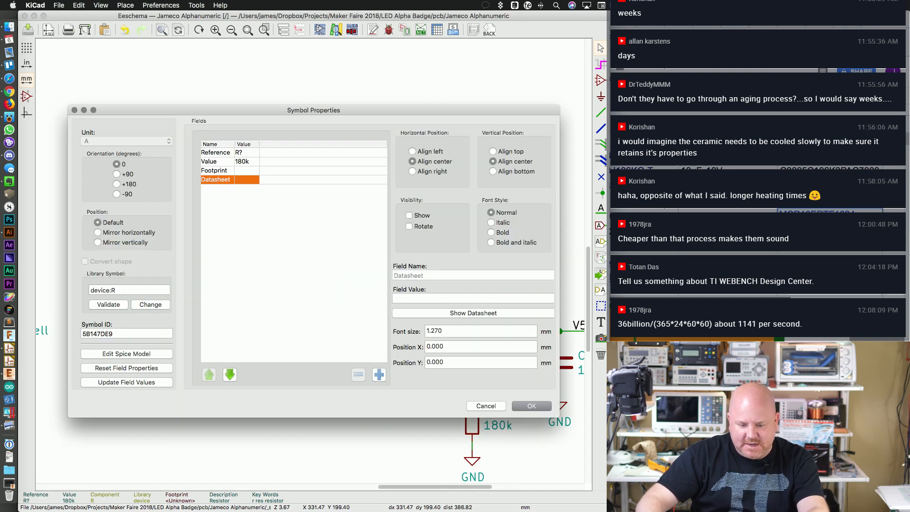
key(super+Tab)
click(425, 311)
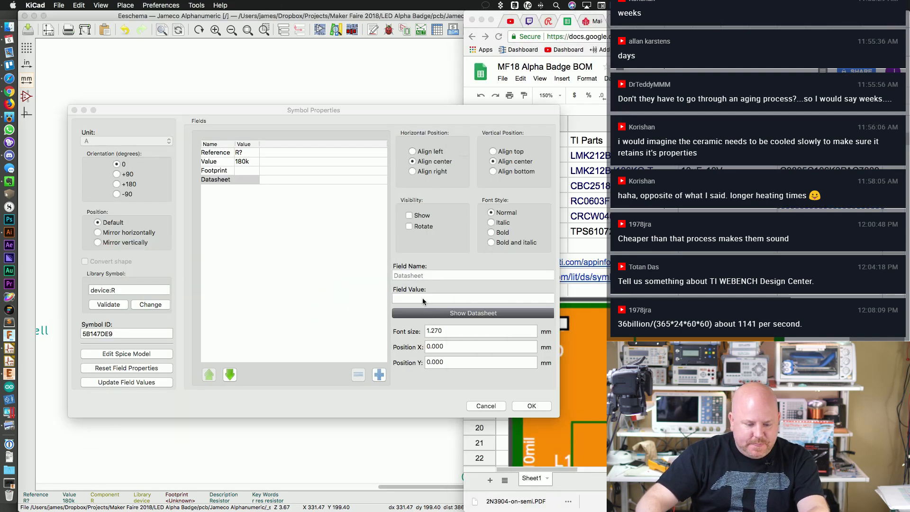
click(535, 175)
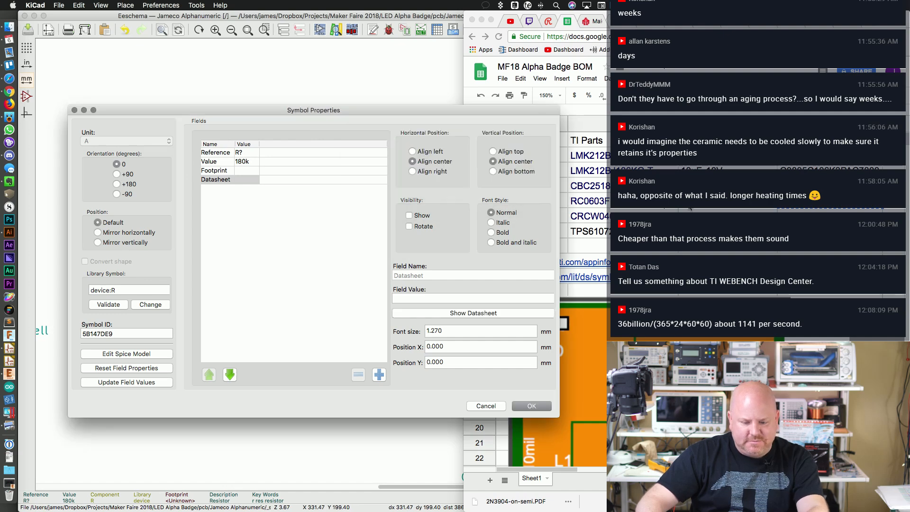
click(448, 298)
text(RC0805JR-07180KL)
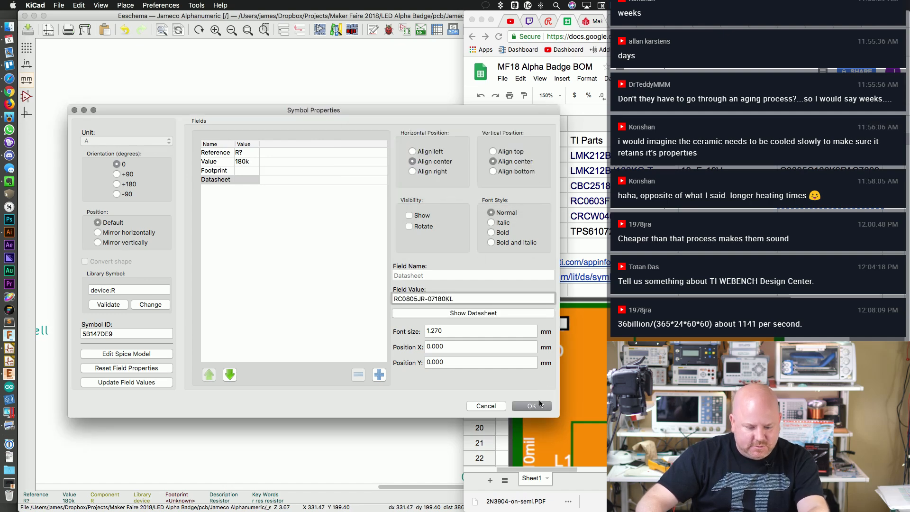
Step: Add a custom field named MPN with the value RC0805JR-07180KL to the 180k resistor and apply it
click(379, 374)
double_click(426, 275)
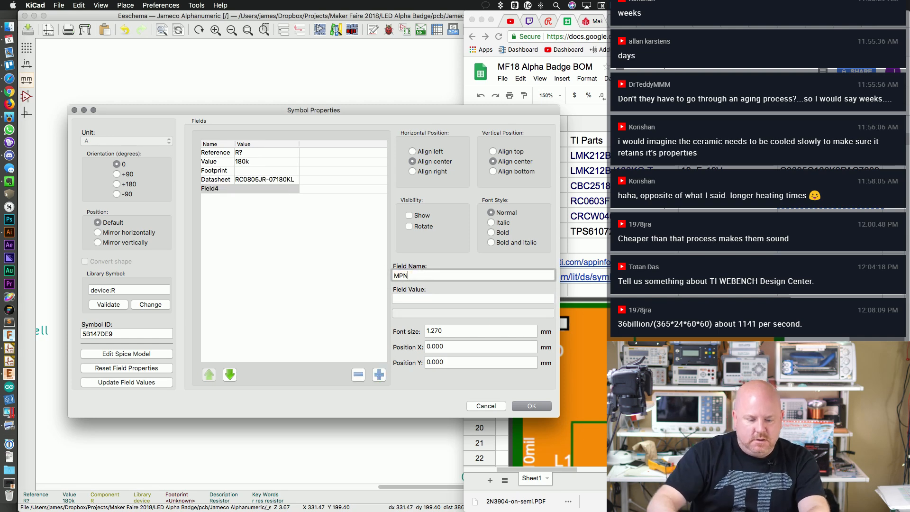
key(Tab)
text(RC0805JR-07180KL)
click(532, 407)
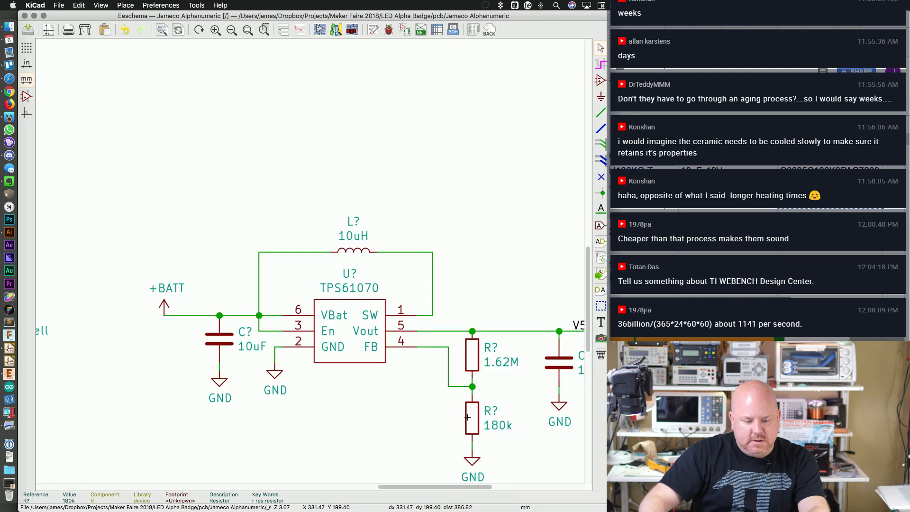
Step: Switch to the Evernote badge checklist, mark Boost Converter as done, and return to the schematic
key(super+Tab)
click(302, 325)
scroll(301, 325, down, 1)
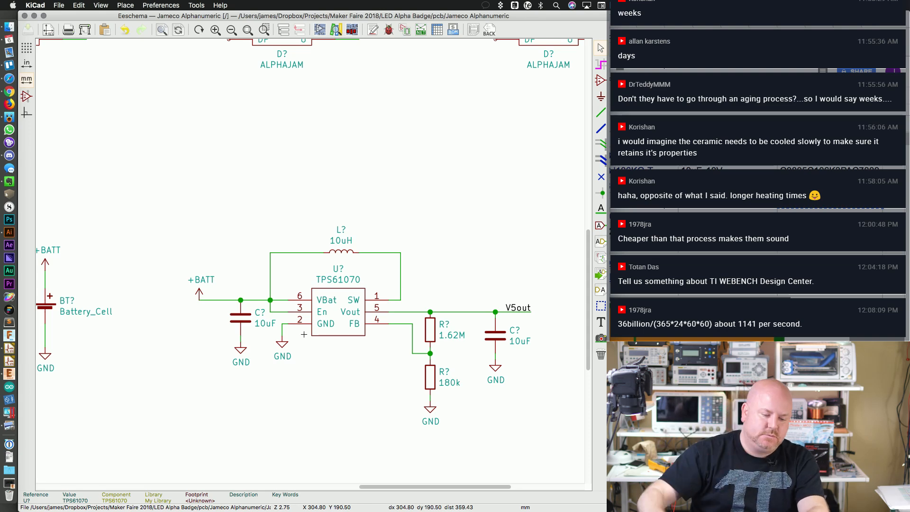
key(super+Tab)
key(super+Tab)
key(super+Tab)
key(super+Tab)
key(super+Tab)
key(super+Tab)
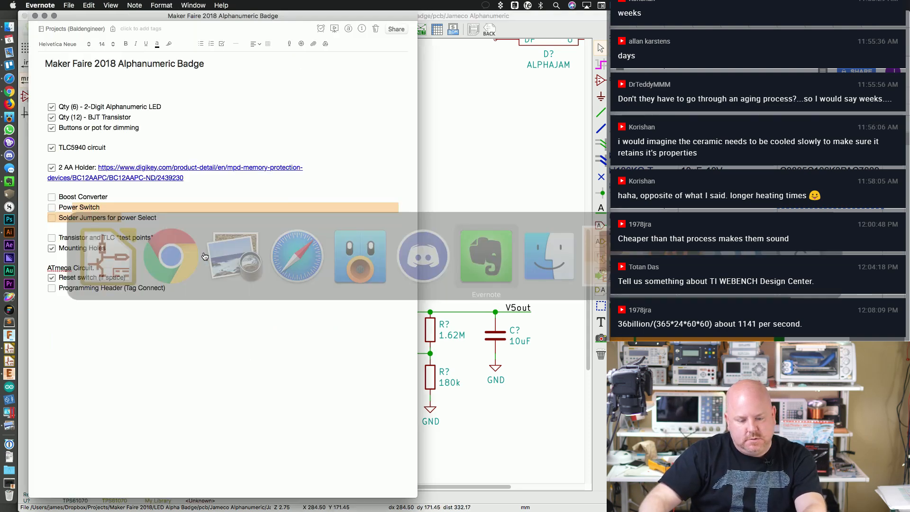
click(51, 197)
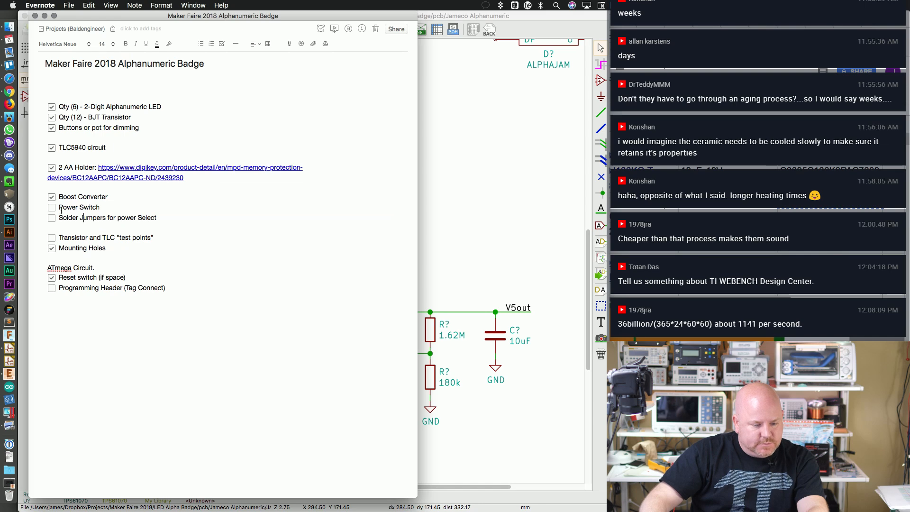
click(445, 447)
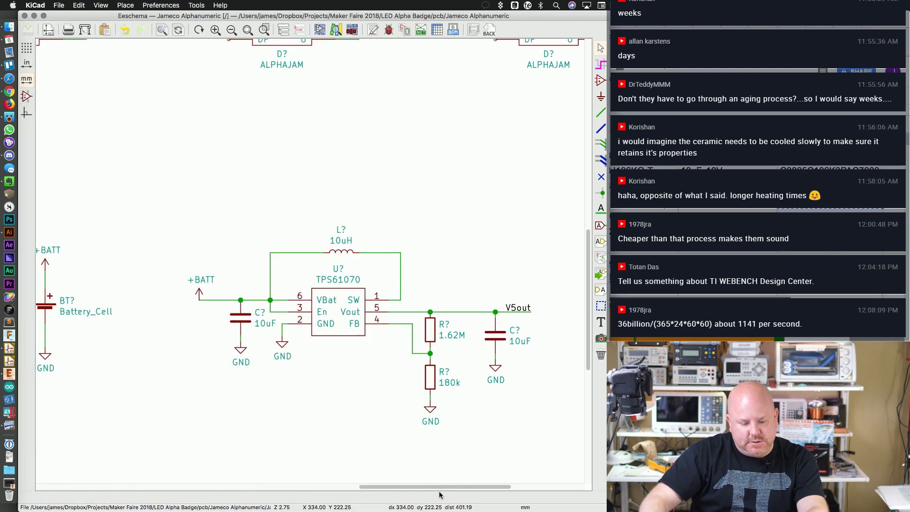
Step: Search the symbol library for SW and place an SW_SPDT switch in the empty area above and beyond the V5out net
drag(448, 486, 512, 485)
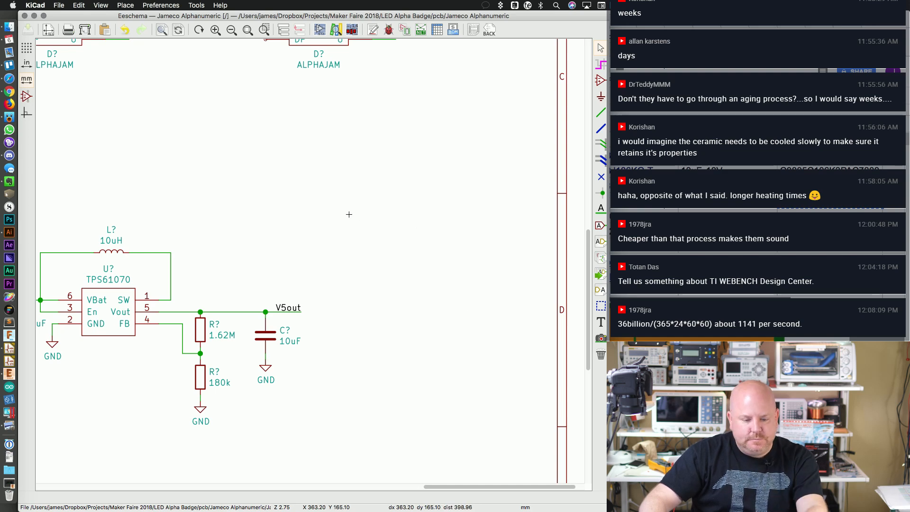
text(a)
text(SW)
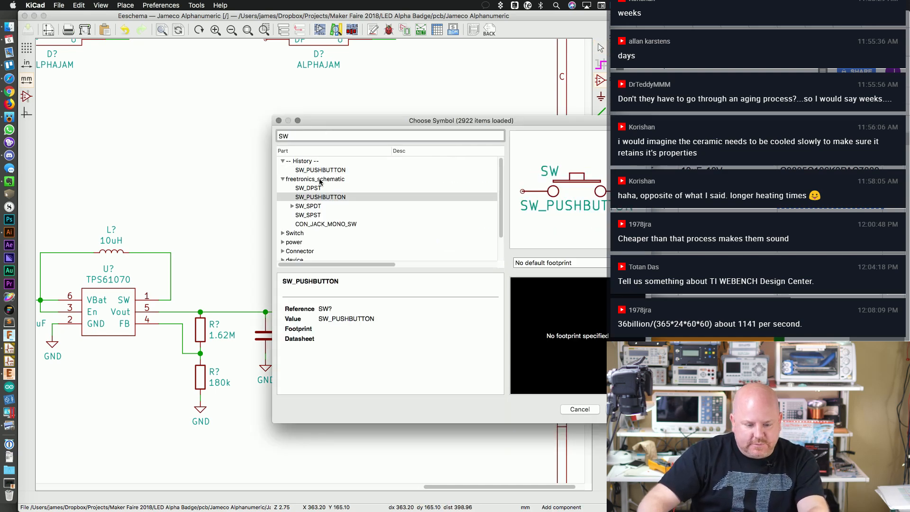
click(319, 189)
click(323, 205)
click(320, 213)
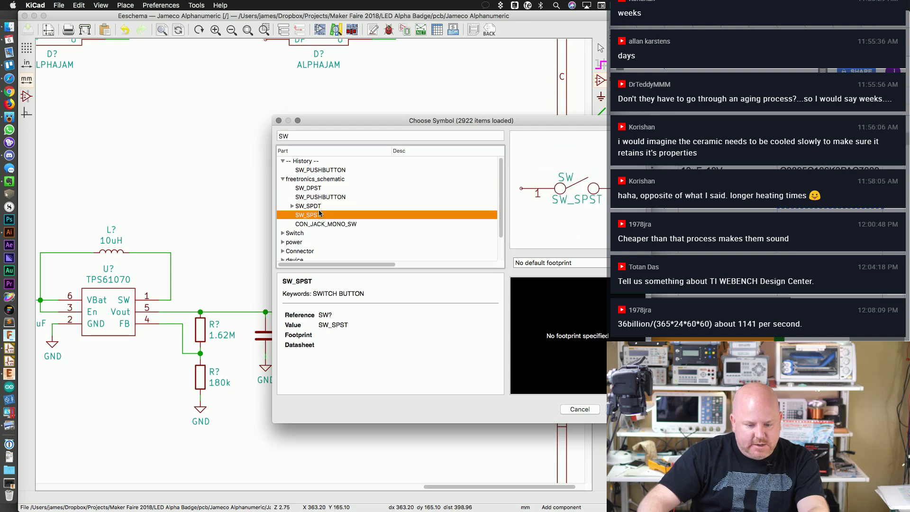
click(320, 207)
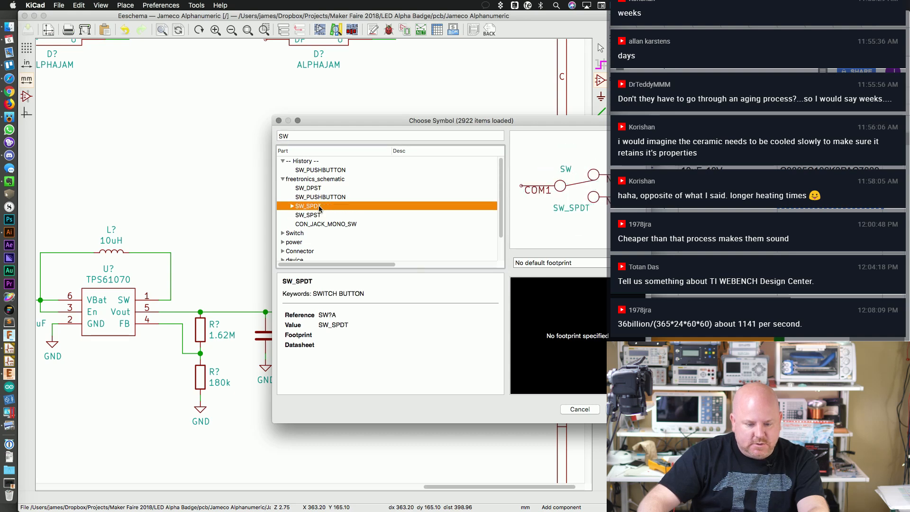
double_click(310, 207)
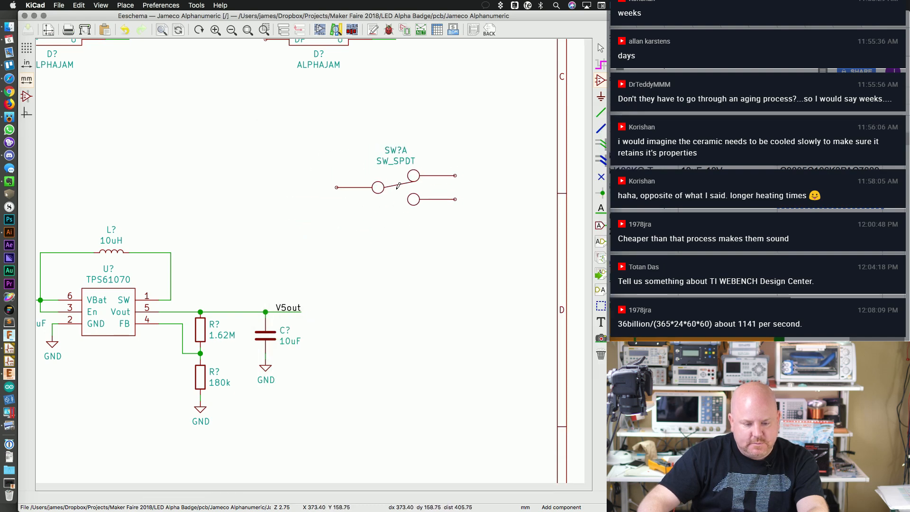
click(401, 167)
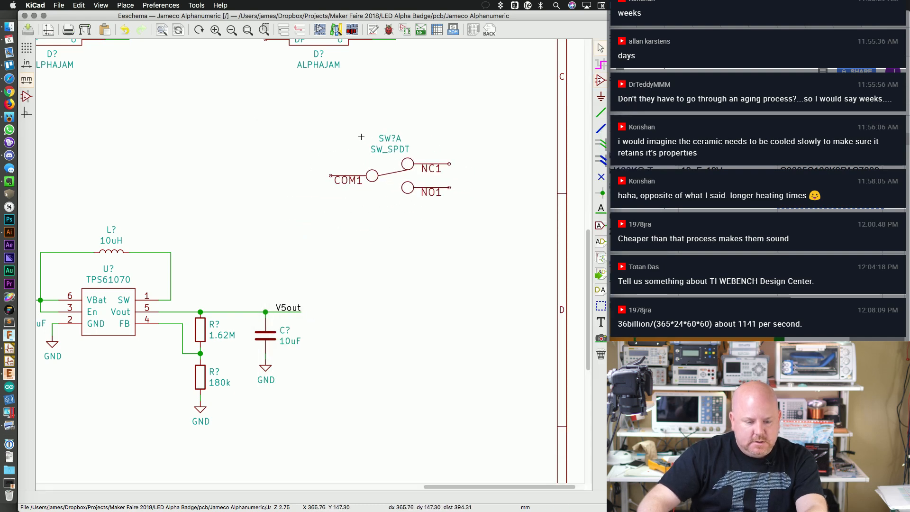
Step: Search the symbol library for jump and compare the previews of the jumper and solder-bridge symbols
click(350, 248)
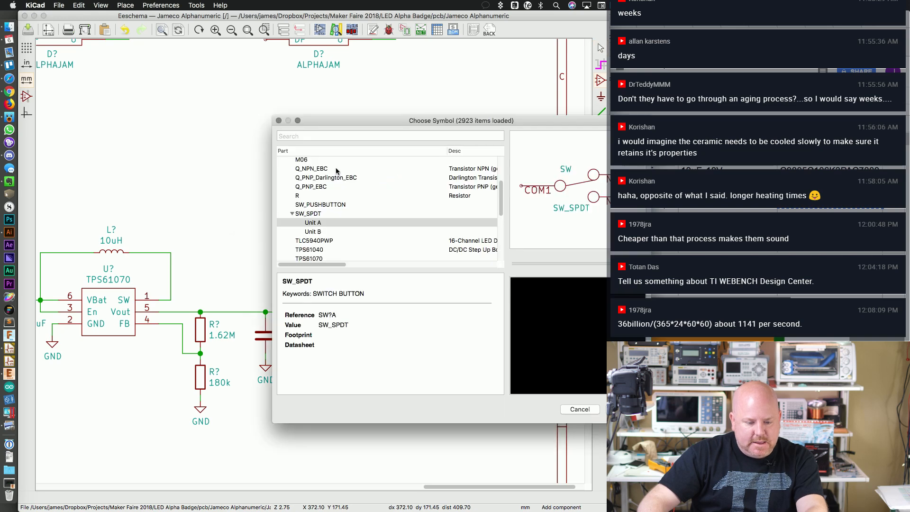
text(jump)
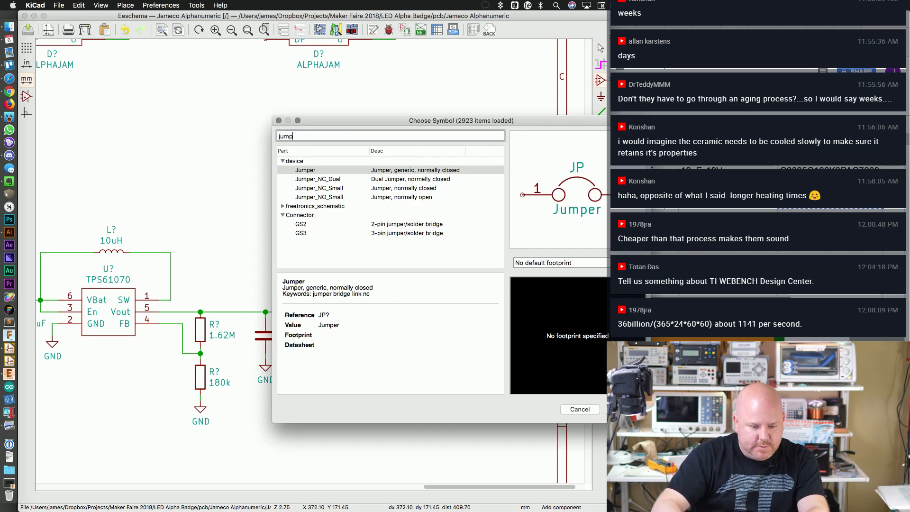
click(351, 178)
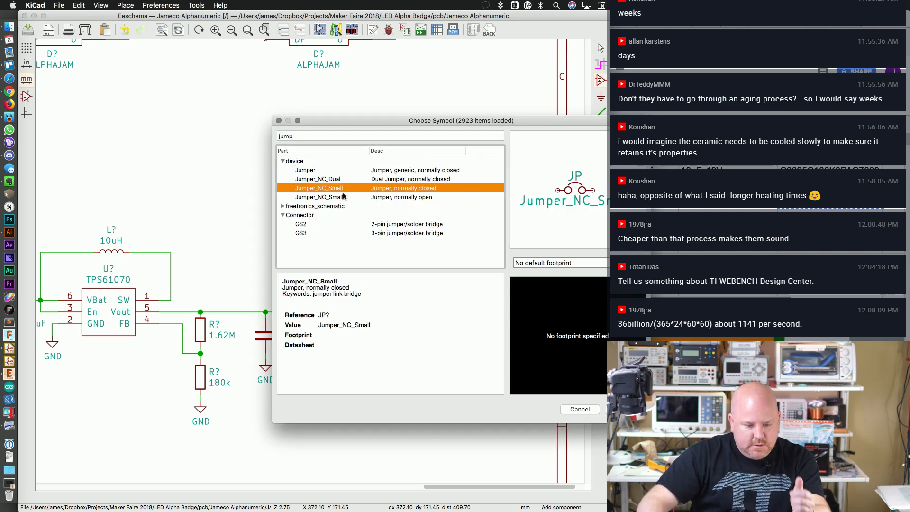
click(342, 195)
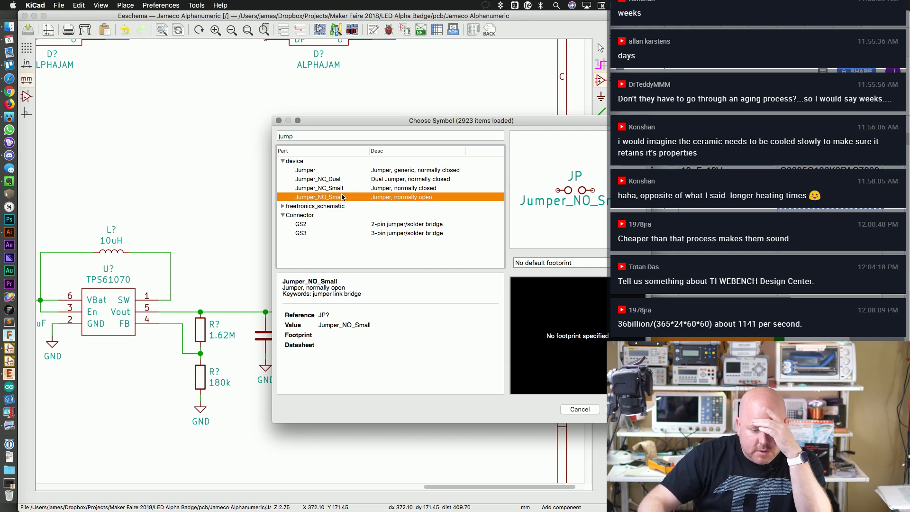
click(314, 224)
click(311, 233)
click(312, 225)
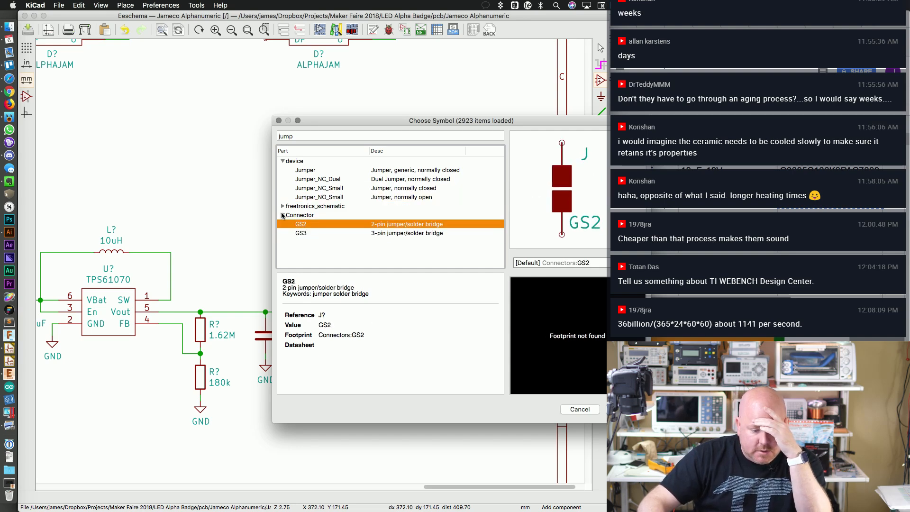
click(283, 206)
click(303, 215)
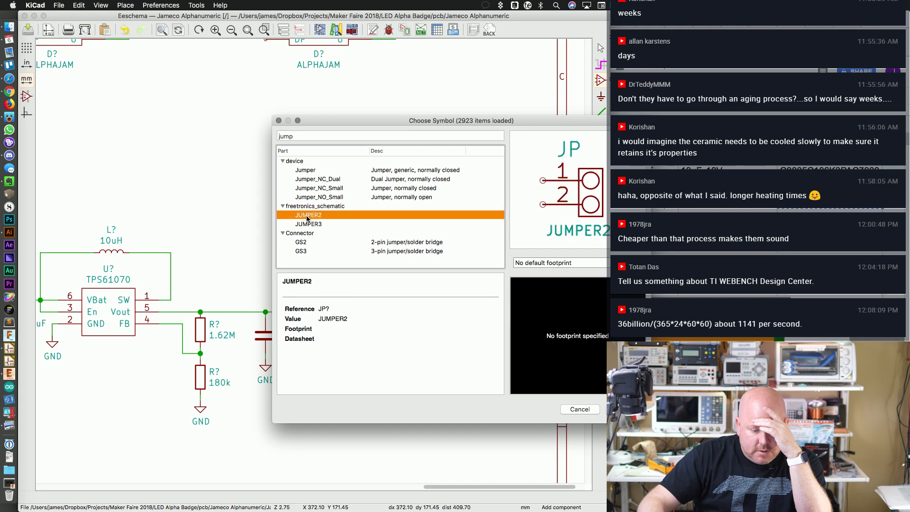
click(307, 224)
click(313, 242)
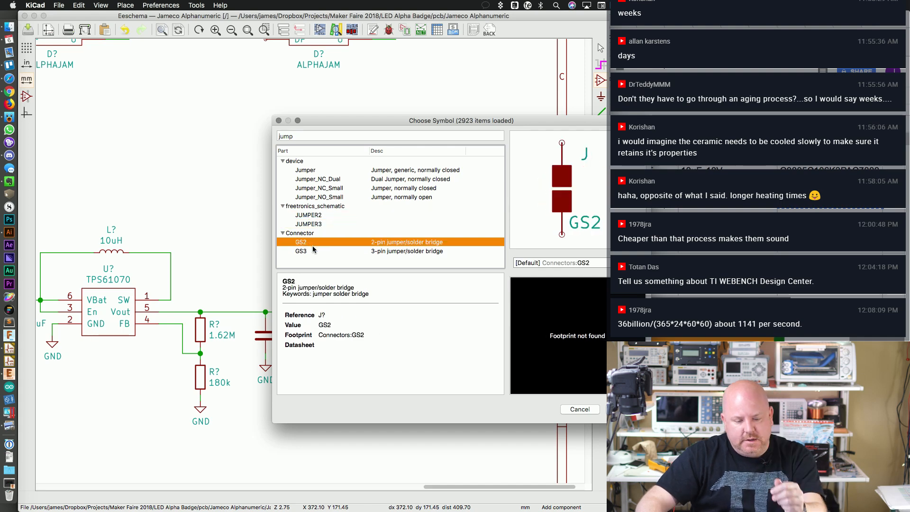
key(Down)
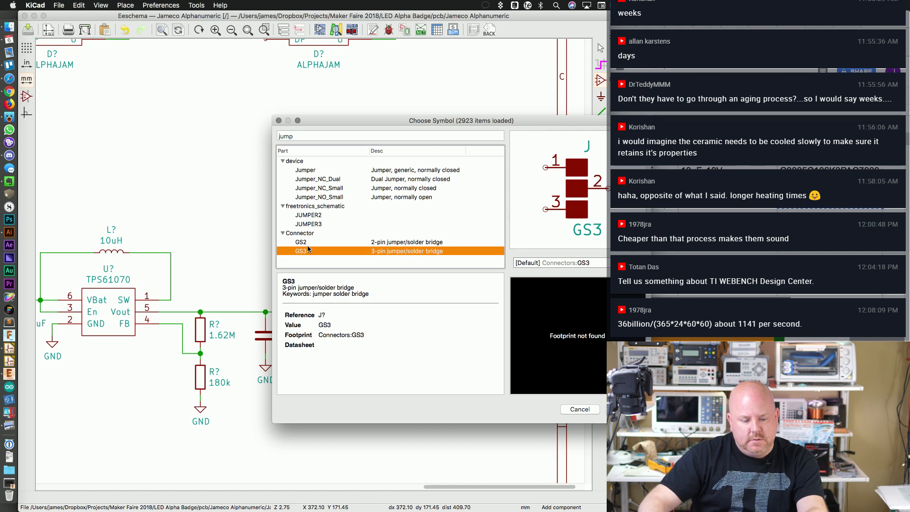
click(308, 243)
click(306, 251)
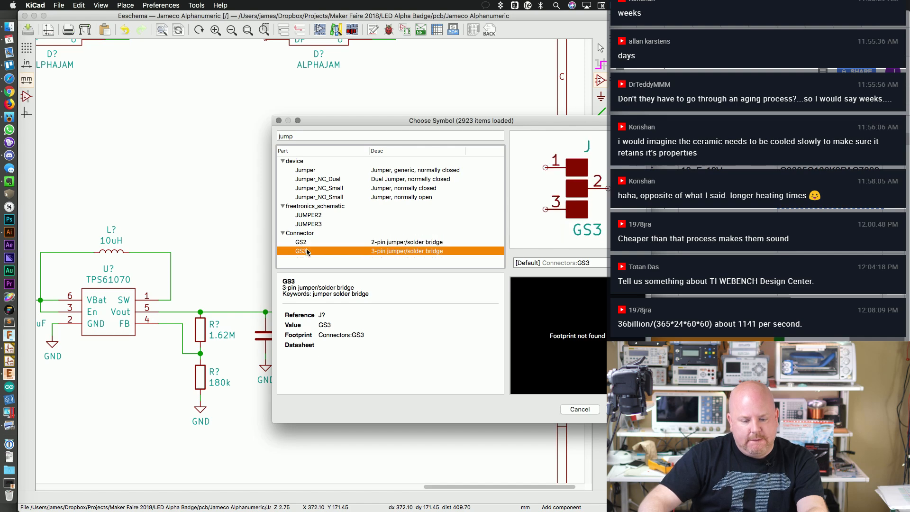
Step: Place a GS2 two-pin solder bridge, rotated to horizontal, in line with the end of the V5out net
double_click(306, 241)
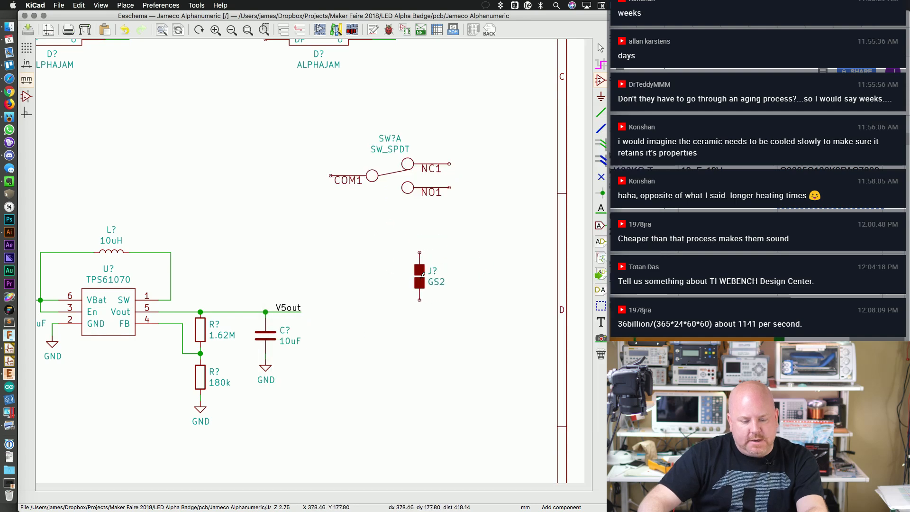
key(r)
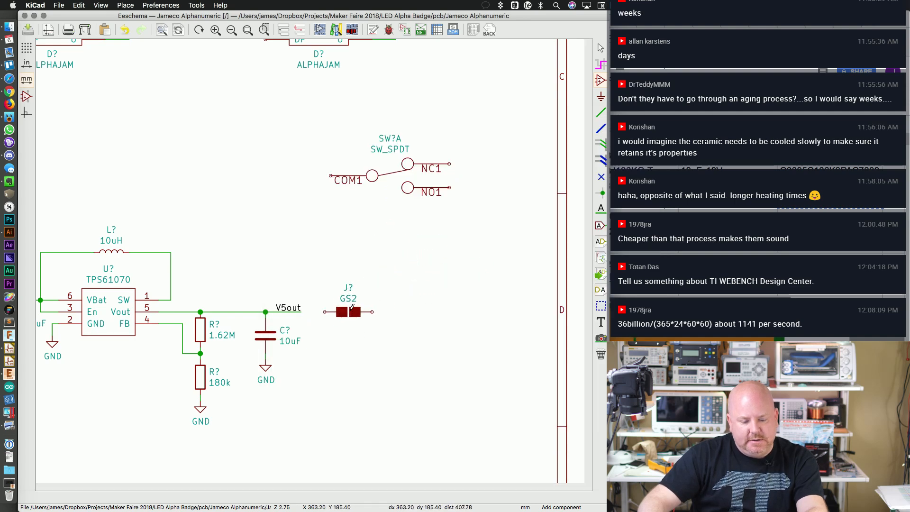
click(351, 309)
Step: Duplicate the GS2 solder bridge directly above the first one, and place another copy rotated to vertical beside the pair
key(c)
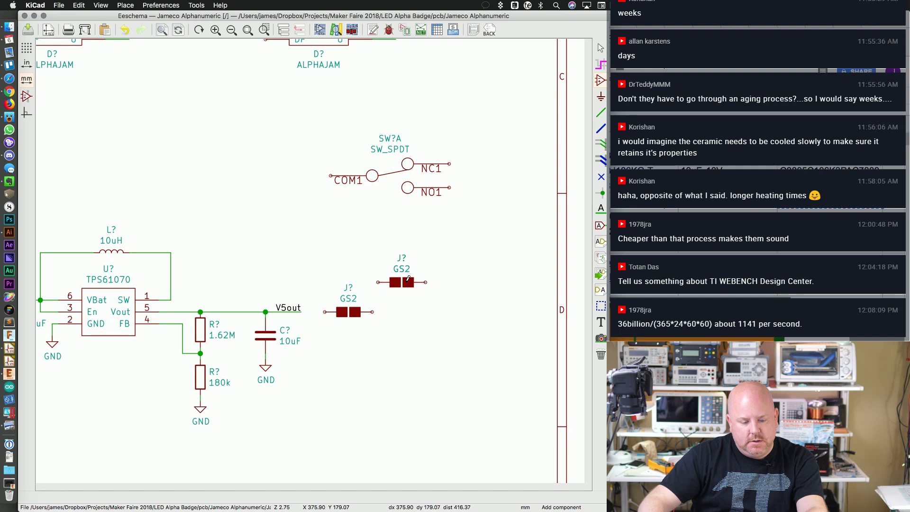
click(359, 255)
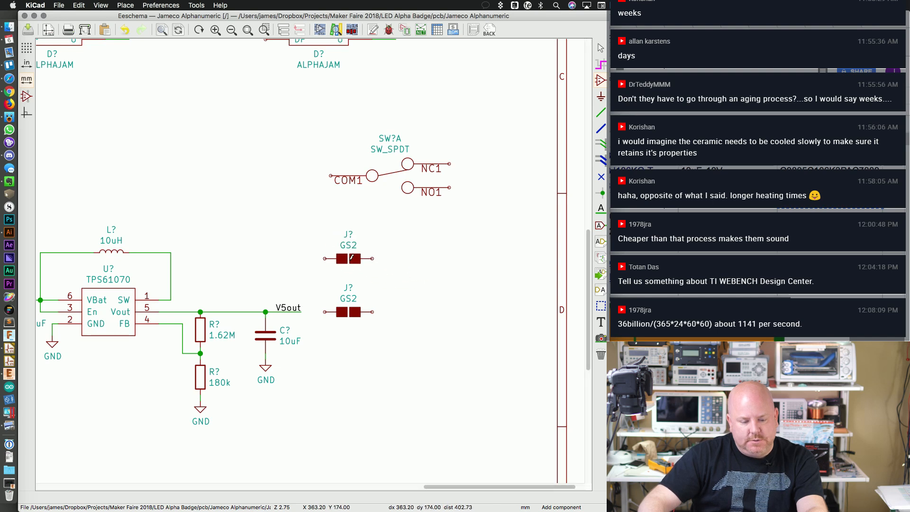
key(c)
key(r)
click(436, 271)
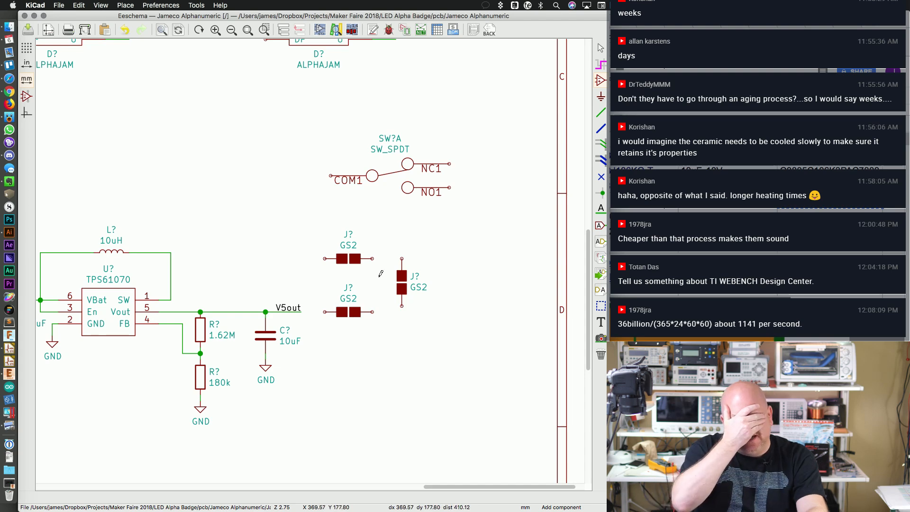
Step: Move the SW_SPDT switch to the empty area above the battery cell and attach a +BATT symbol to its COM1 pin
key(Escape)
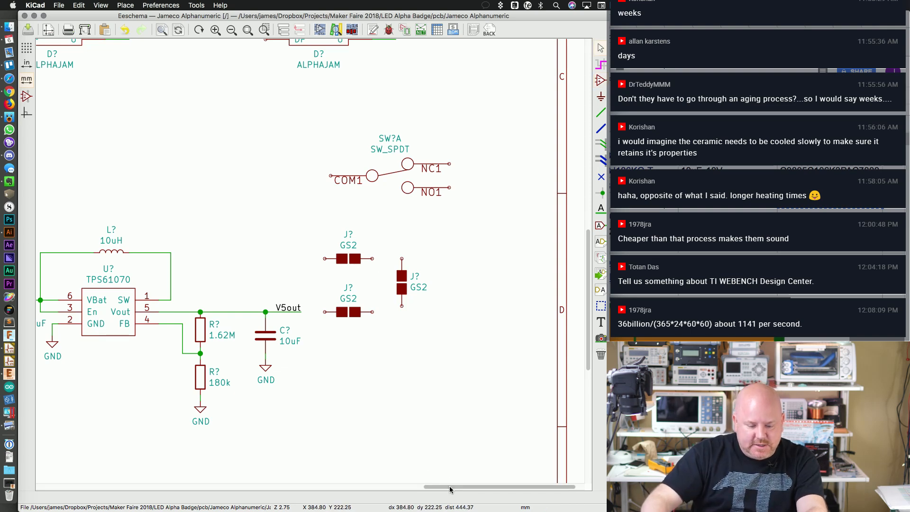
scroll(449, 489, left, 5)
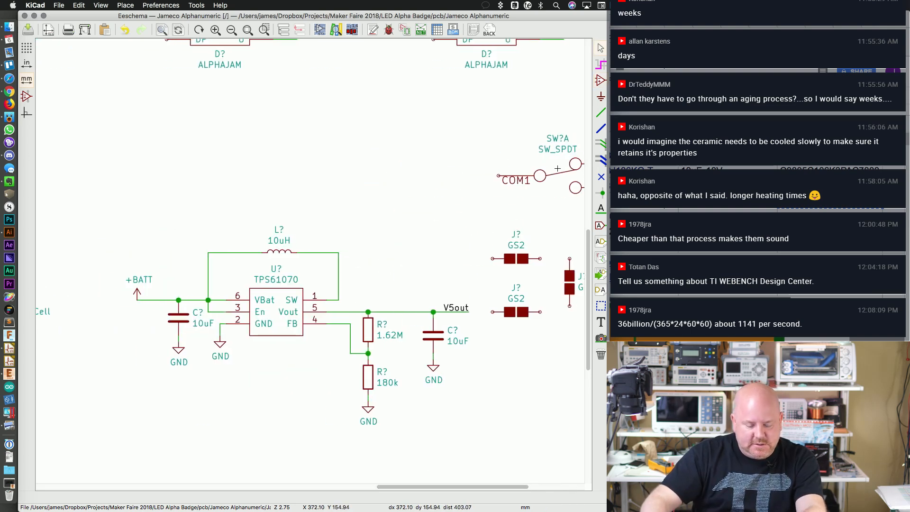
key(m)
click(120, 234)
drag(391, 487, 324, 487)
key(m)
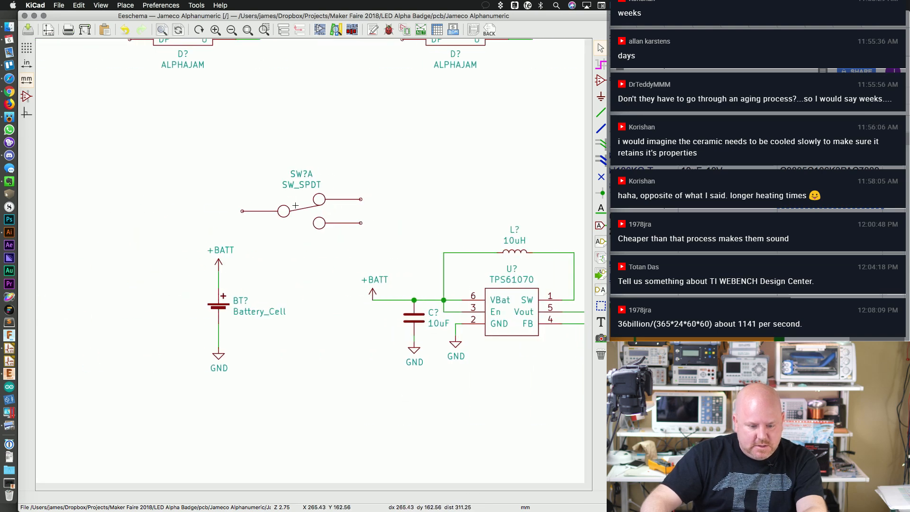
click(295, 205)
key(p)
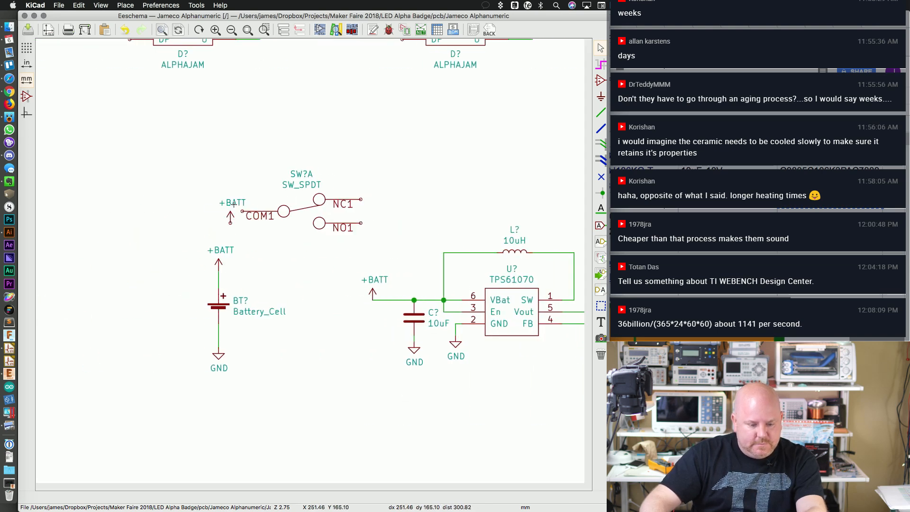
click(241, 211)
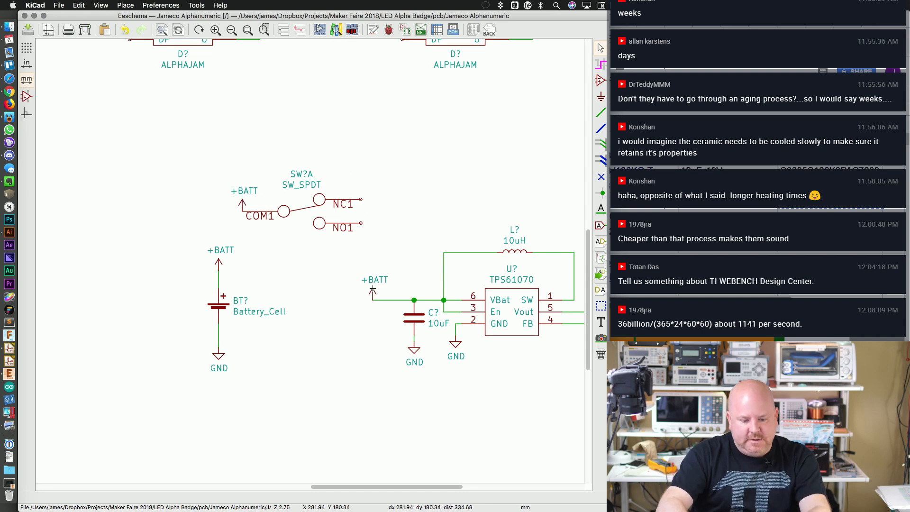
Step: Delete the +BATT symbol at the boost converter input and wire the switch's NO1 pin to that input net instead
key(Delete)
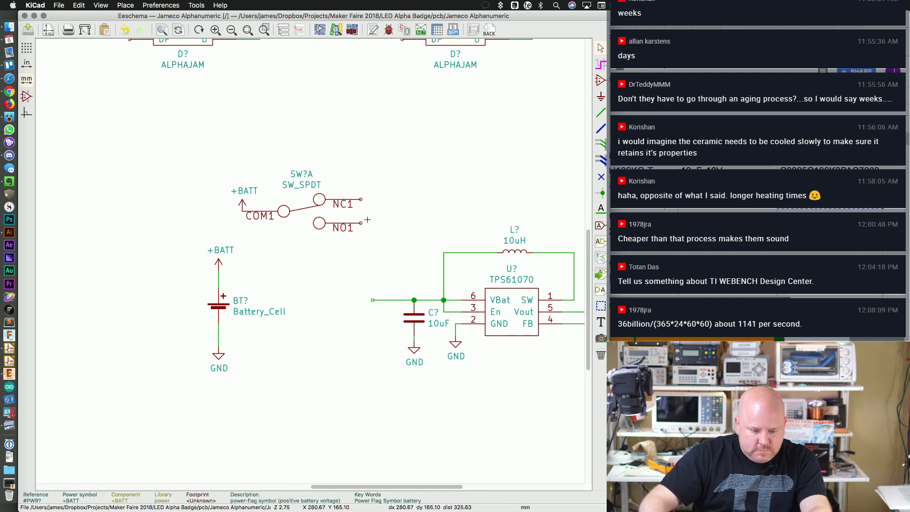
key(w)
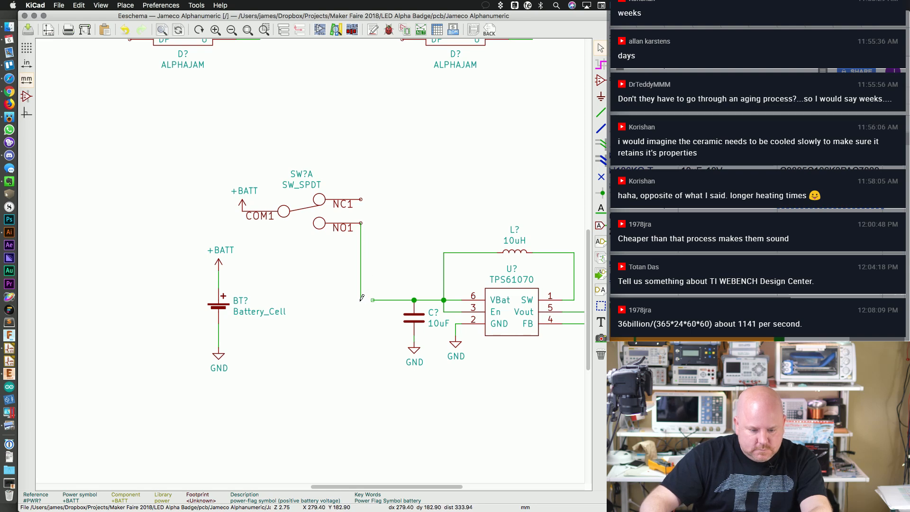
click(373, 300)
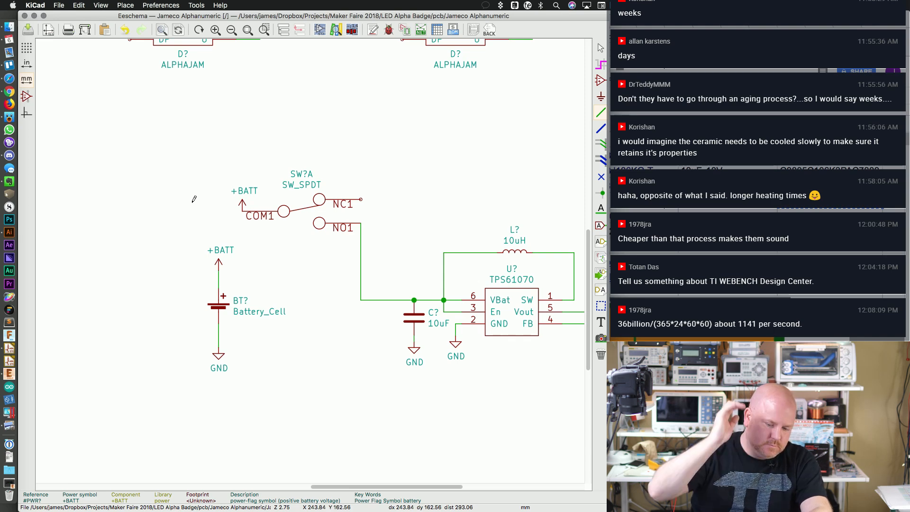
Step: Move the battery cell with its power symbols farther from the converter, and move the switch with its +BATT symbol beside the battery
drag(392, 486, 445, 489)
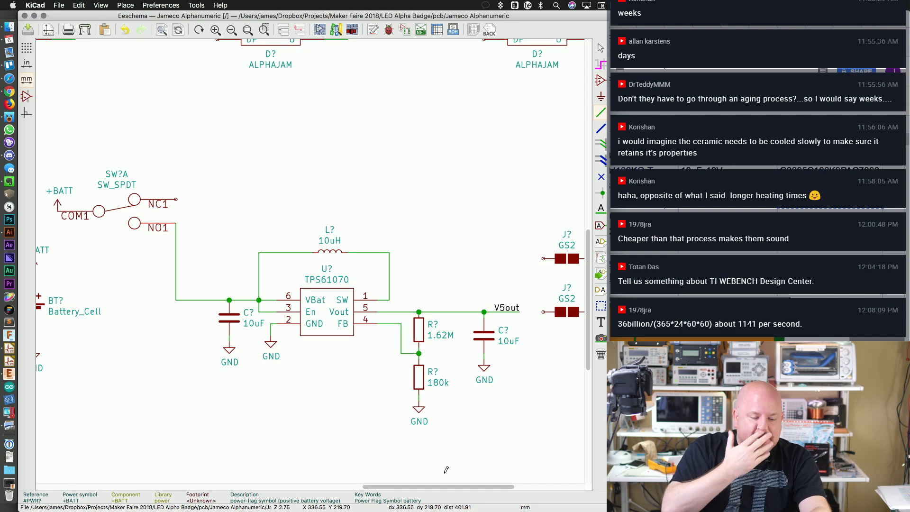
drag(408, 487, 353, 486)
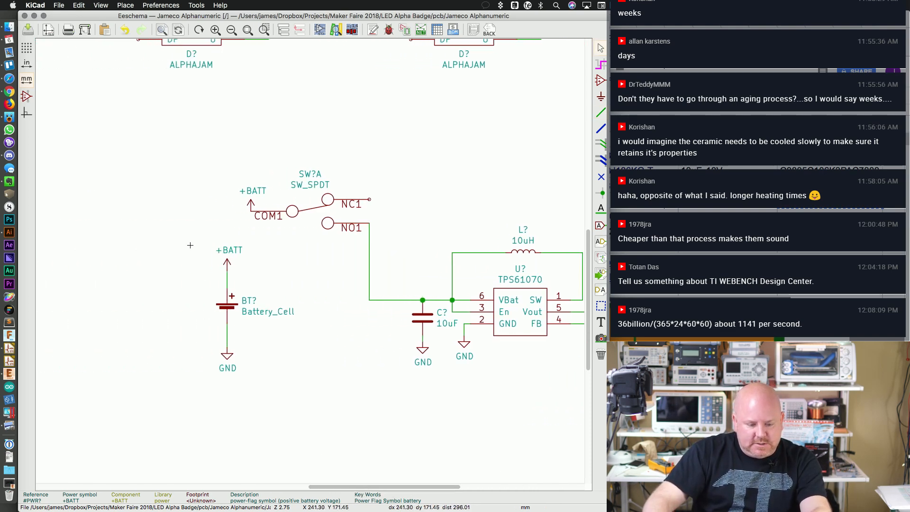
drag(190, 246, 256, 377)
click(125, 368)
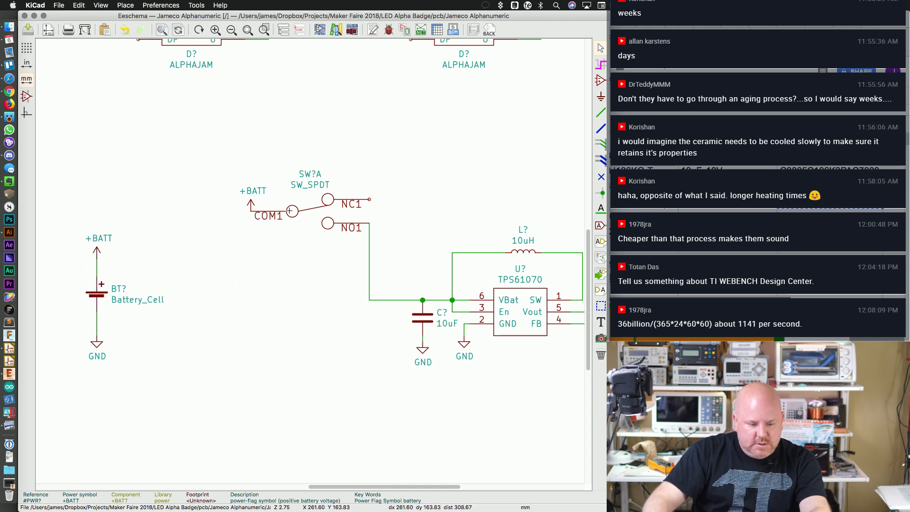
drag(232, 169, 304, 238)
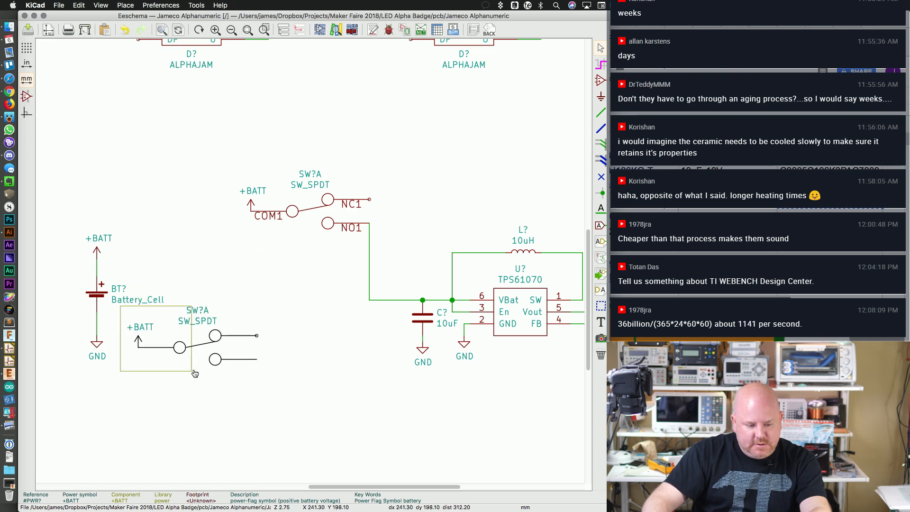
click(197, 371)
Step: Draw a short horizontal wire stub outward from the switch's NC1 pin
key(w)
double_click(293, 336)
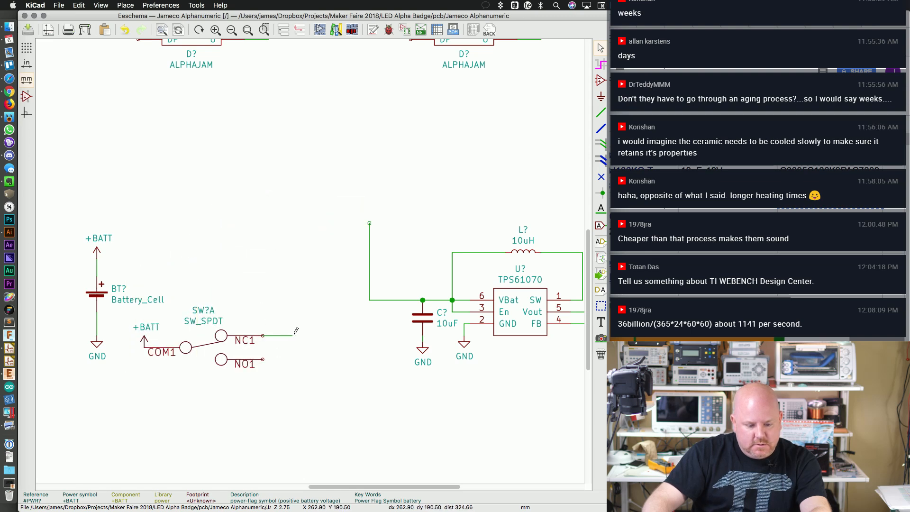
key(Escape)
key(l)
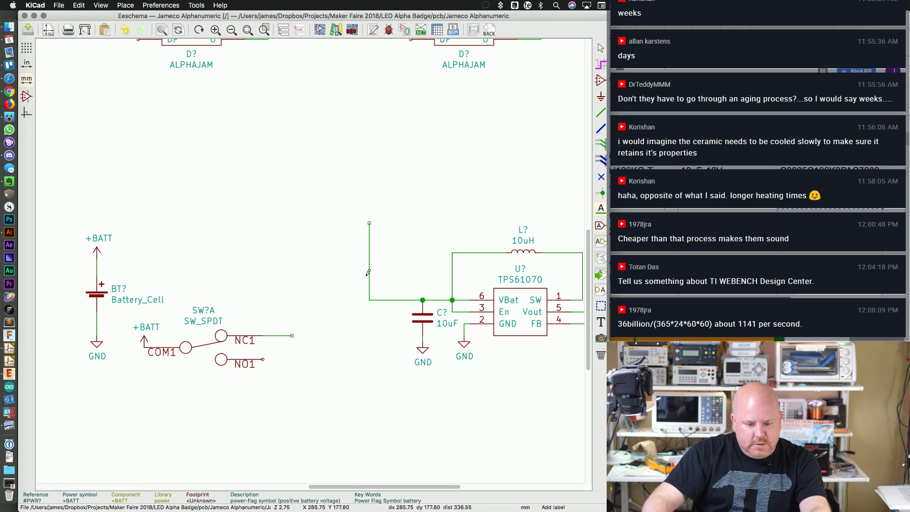
key(a)
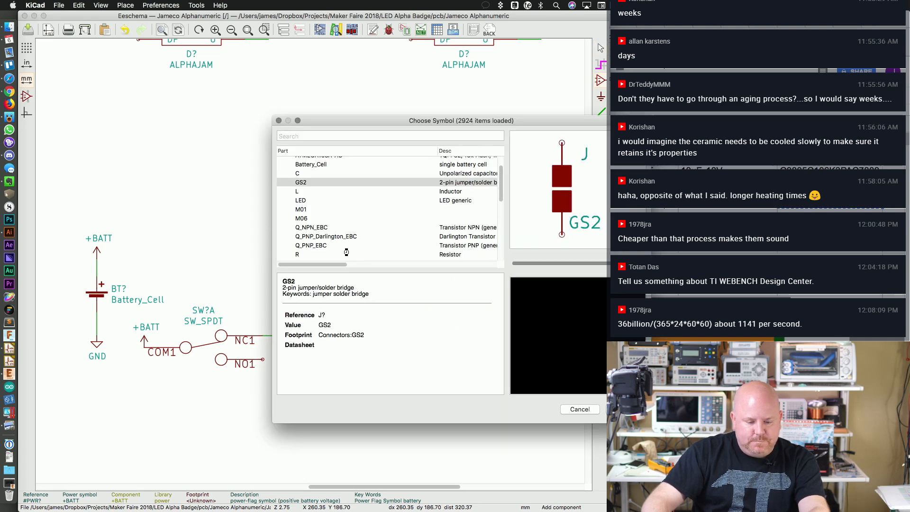
key(Escape)
click(282, 322)
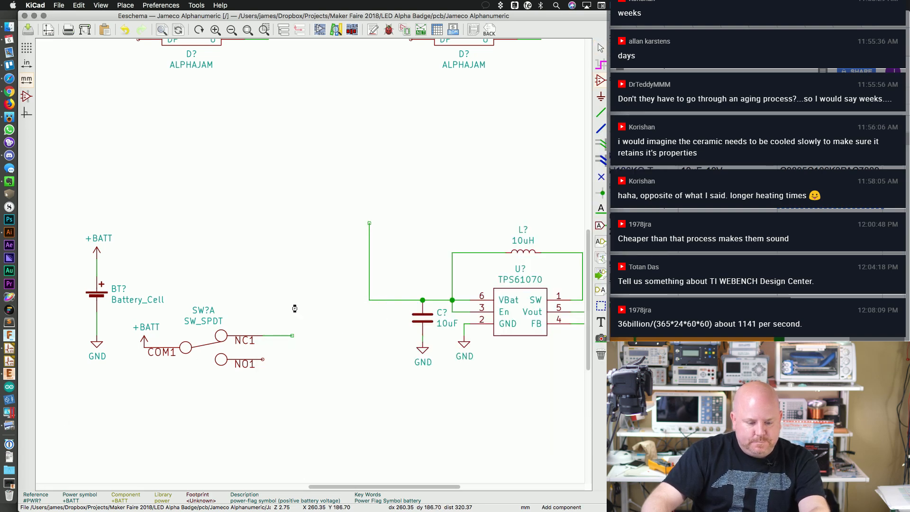
key(Escape)
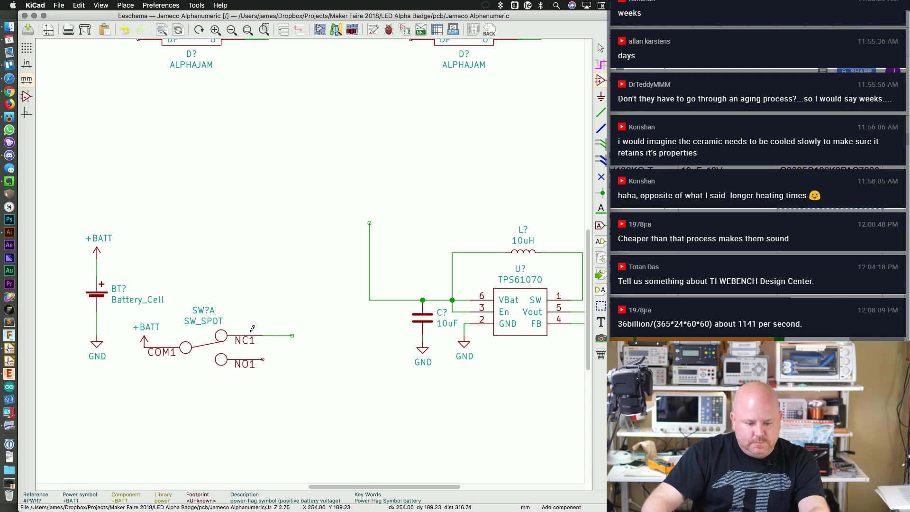
Step: Add a net label Vin on the wire stub at the switch's NC1 pin
click(600, 209)
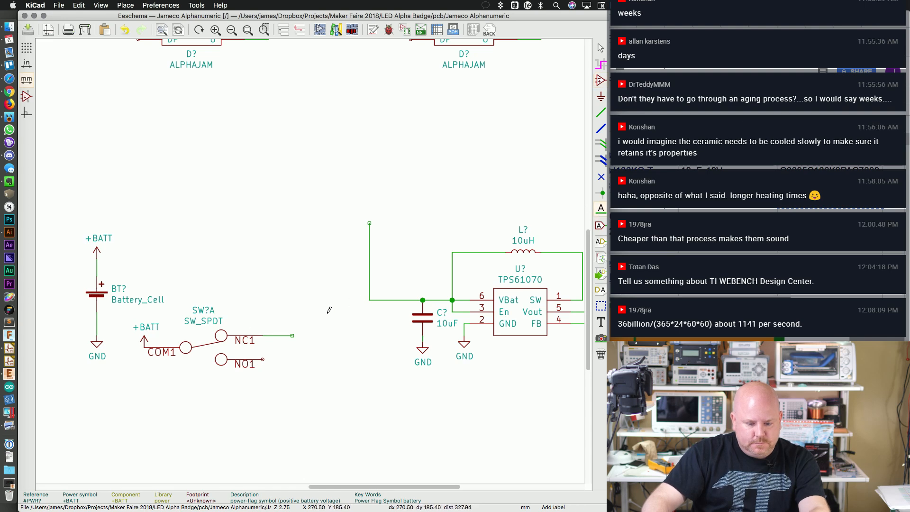
click(282, 317)
text(Vin)
key(Return)
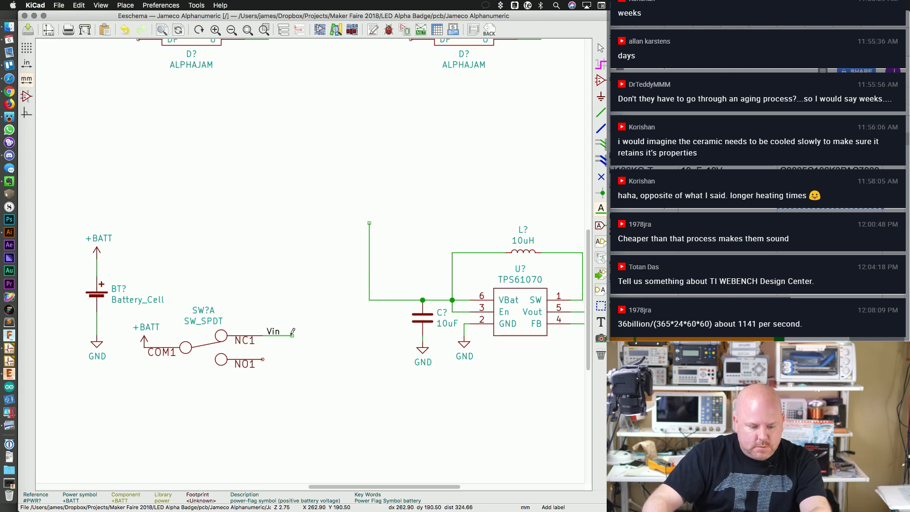
Step: Replace the wire stub at NC1 with a shorter one that ends just past the Vin label
key(Delete)
key(w)
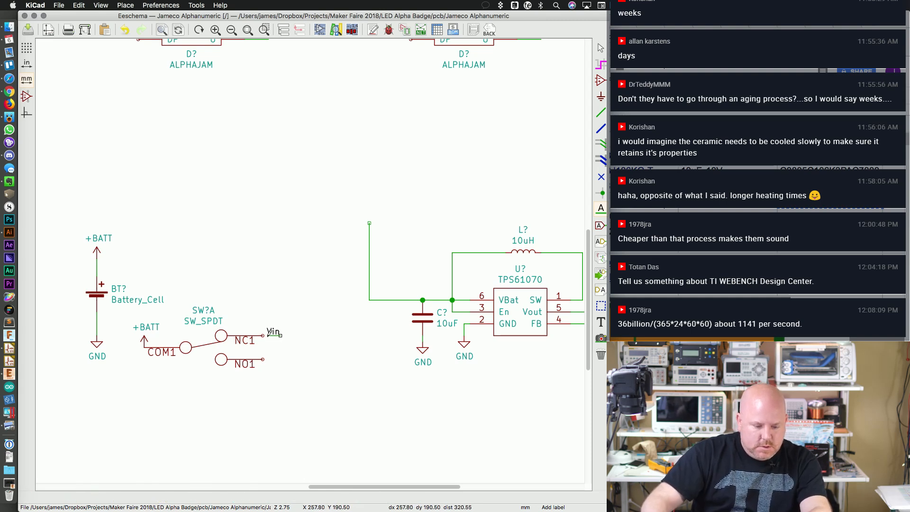
click(264, 336)
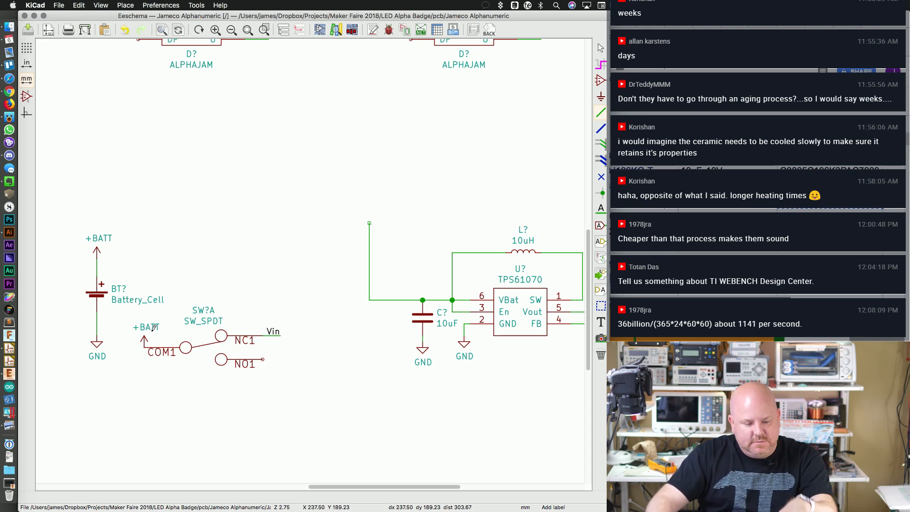
Step: Try a GND symbol copy on the switch's NO1 pin, and delete the leftover vertical wire at the converter input
key(c)
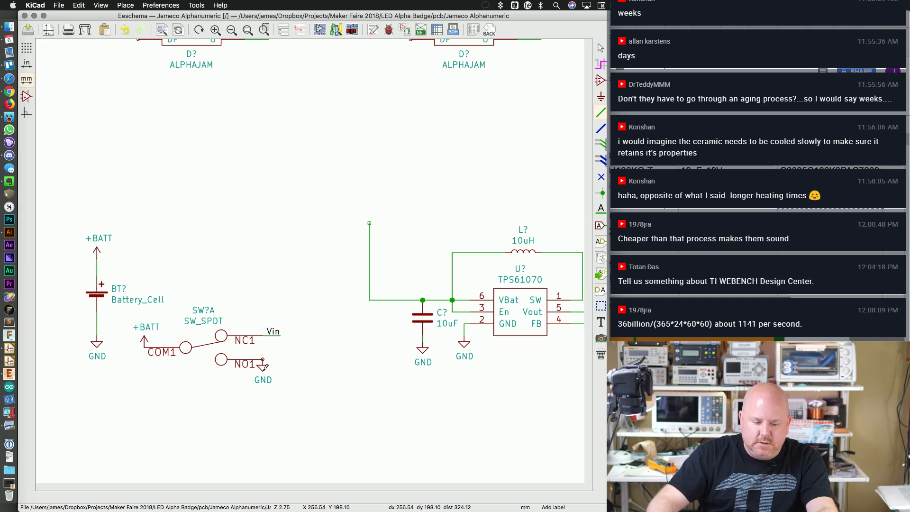
key(Escape)
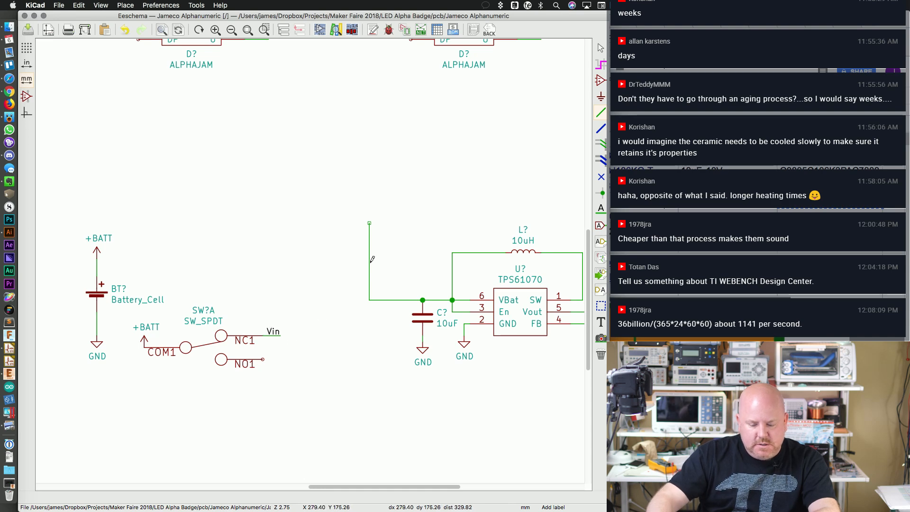
key(Delete)
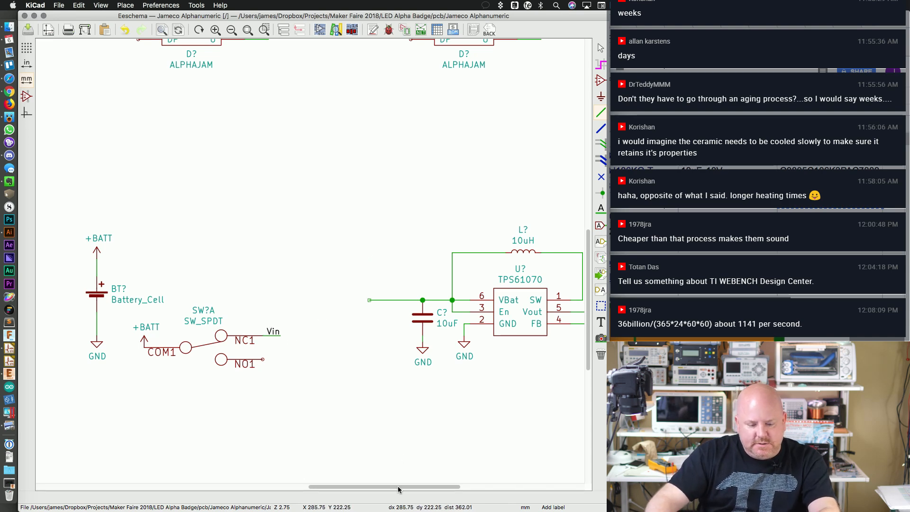
Step: Move the two horizontal GS2 solder bridges between the switch and the converter input, aligned one above the other
drag(397, 488, 453, 484)
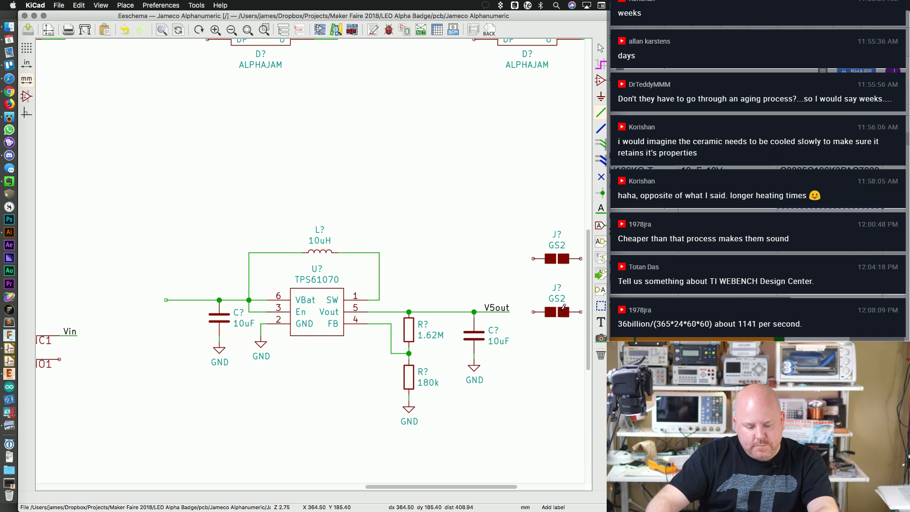
drag(563, 307, 133, 287)
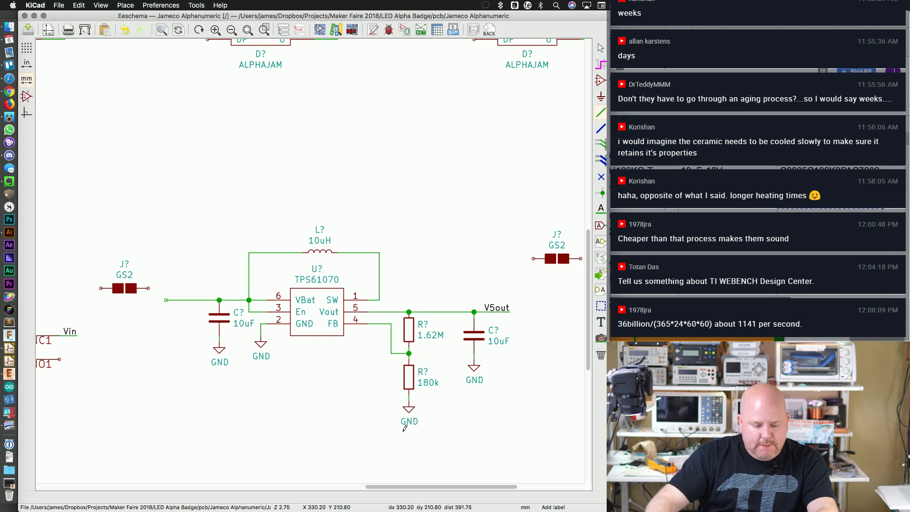
drag(409, 488, 431, 487)
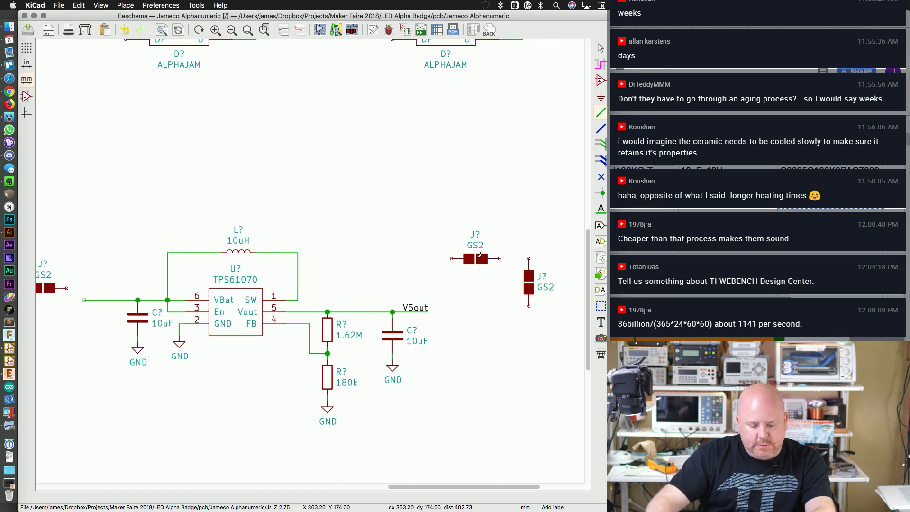
drag(479, 254, 64, 320)
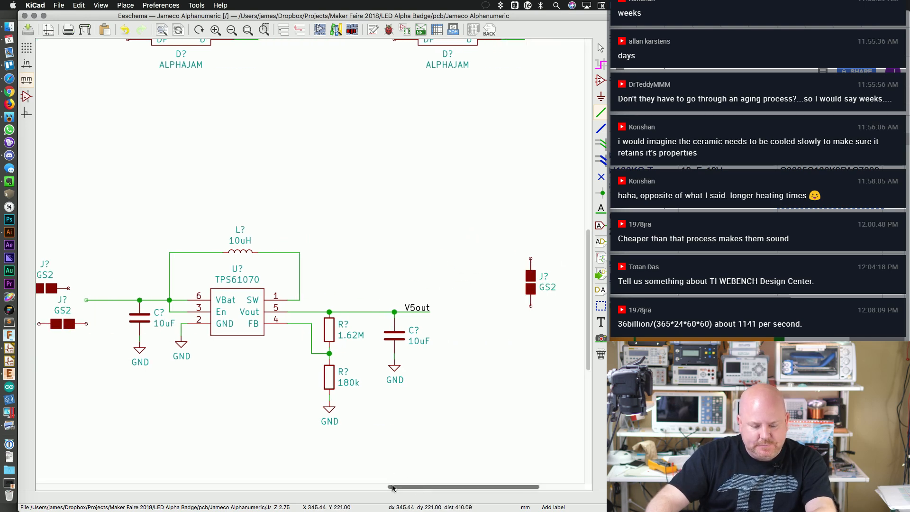
drag(392, 488, 320, 487)
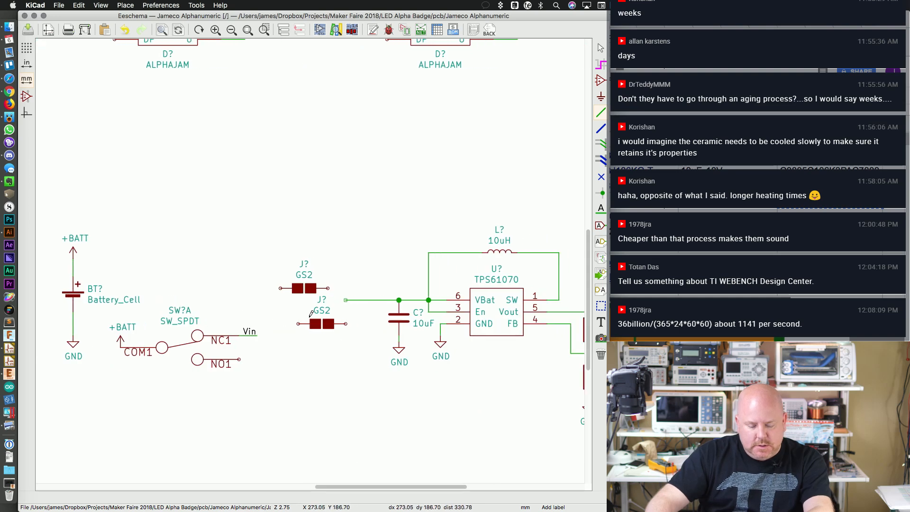
drag(320, 321, 303, 321)
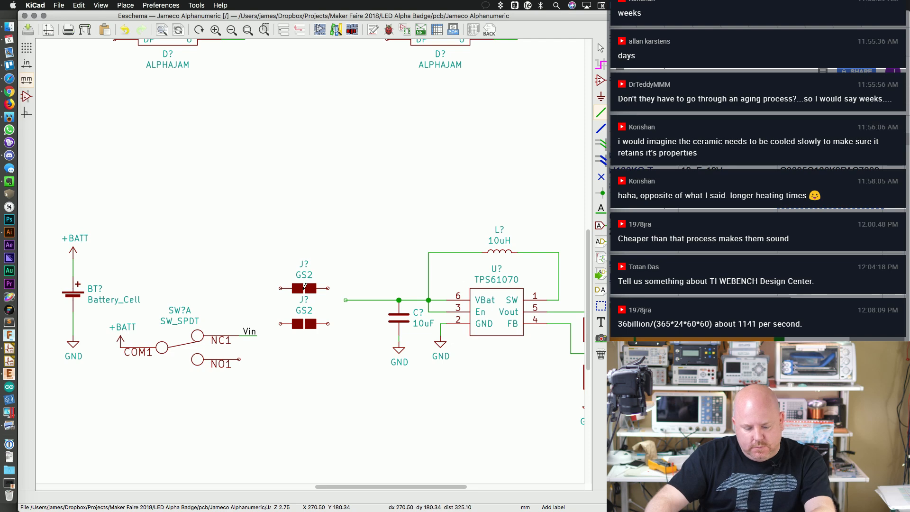
key(m)
click(302, 281)
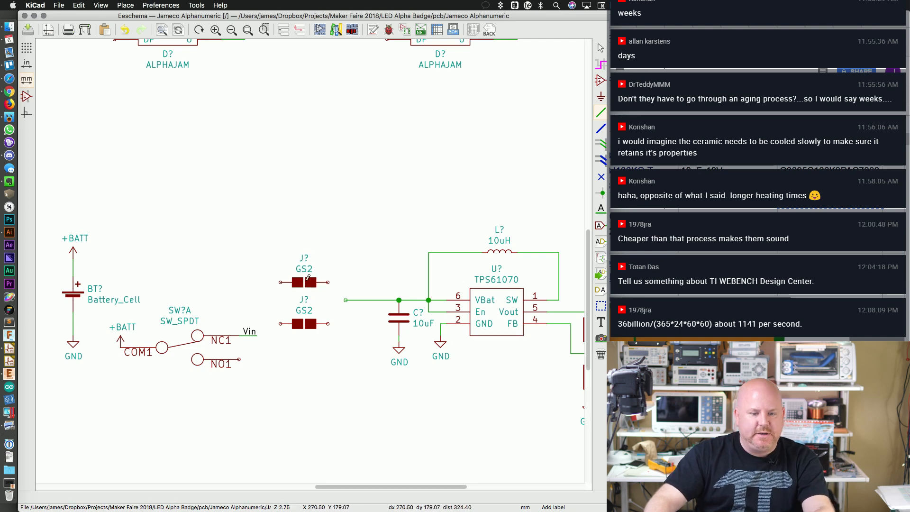
Step: Wire the Vin net from the switch to the near pin of the lower GS2 solder bridge
scroll(305, 277, up, 2)
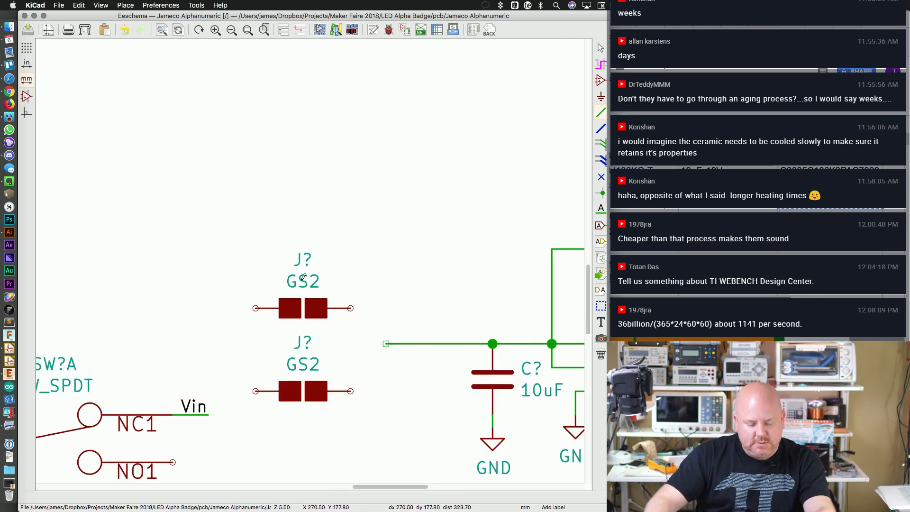
scroll(303, 278, up, 1)
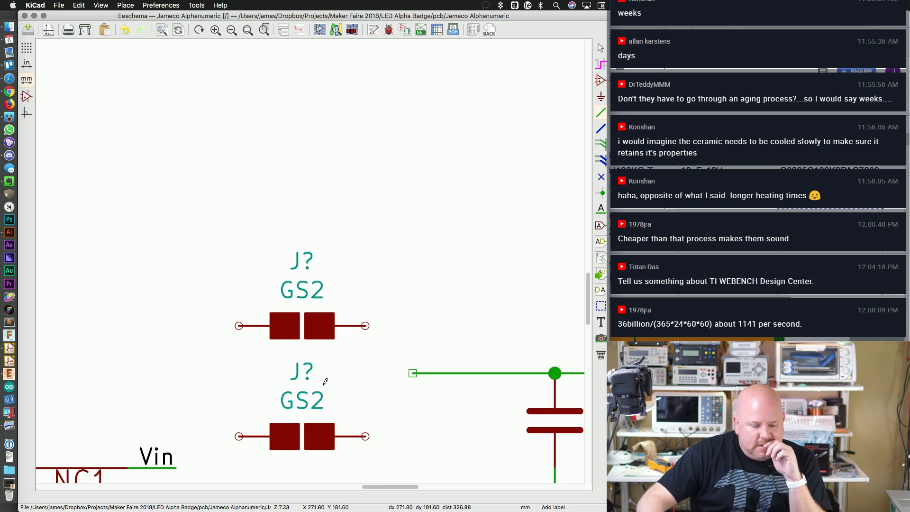
scroll(311, 321, down, 1)
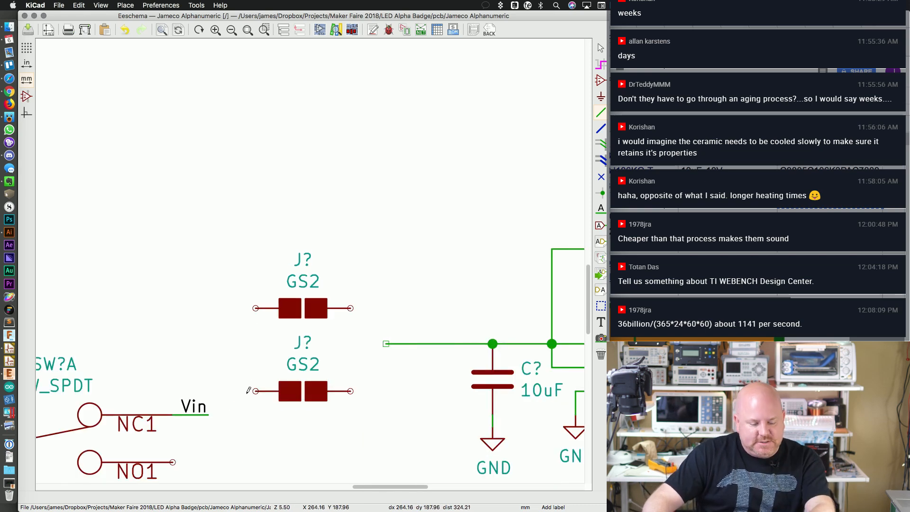
click(209, 414)
click(256, 390)
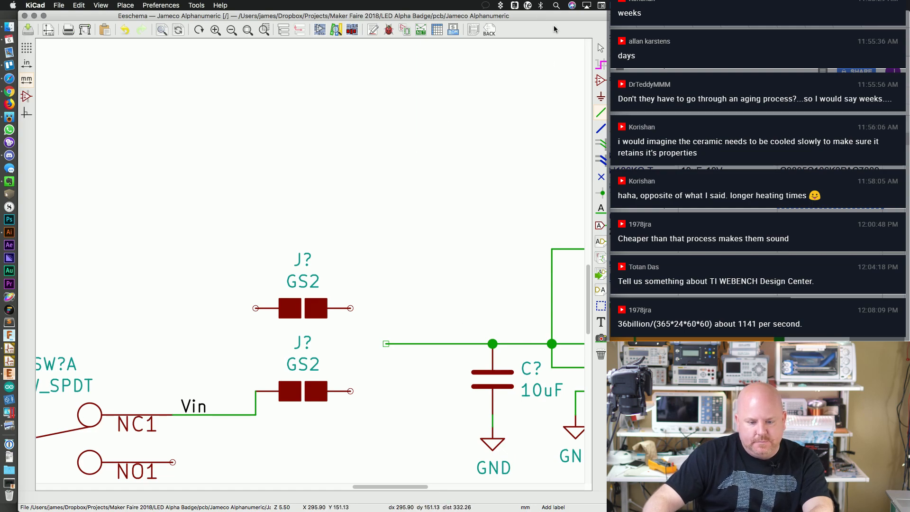
click(635, 19)
key(ctrl+Left)
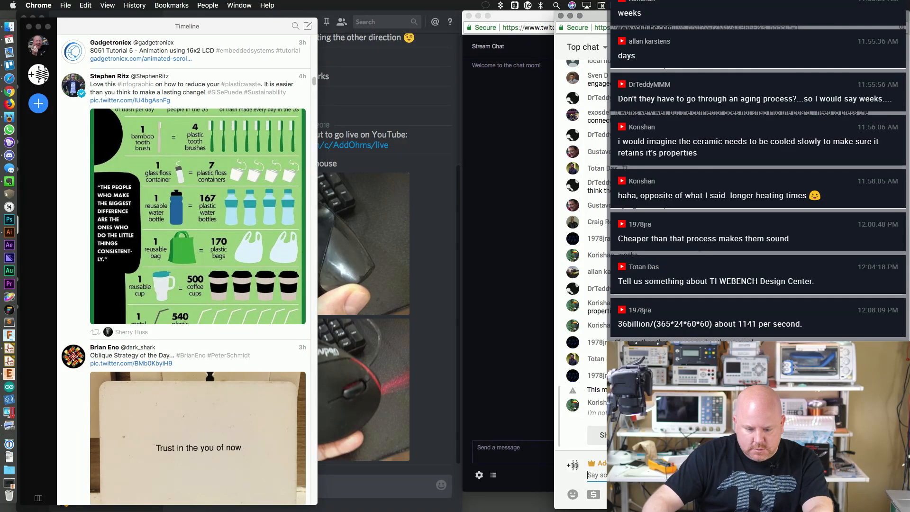
key(ctrl+Right)
key(ctrl+Left)
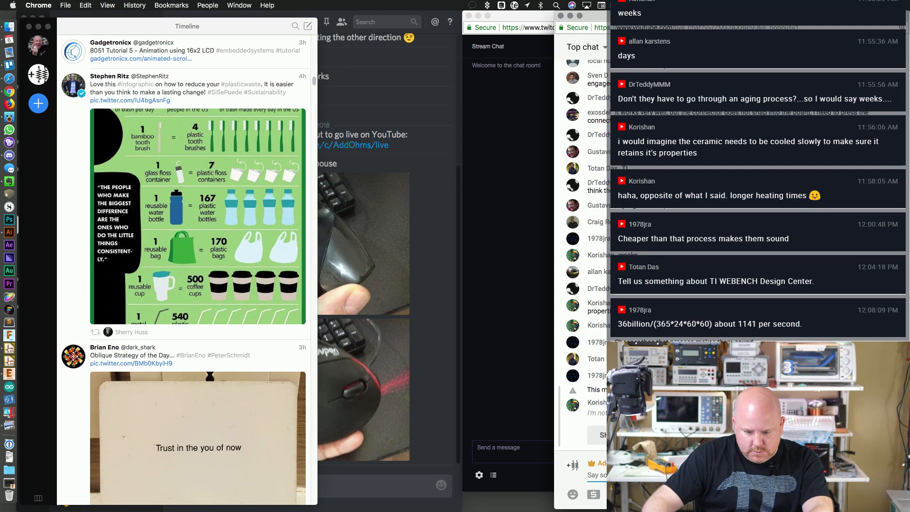
key(ctrl+Right)
key(ctrl+Left)
key(ctrl+Right)
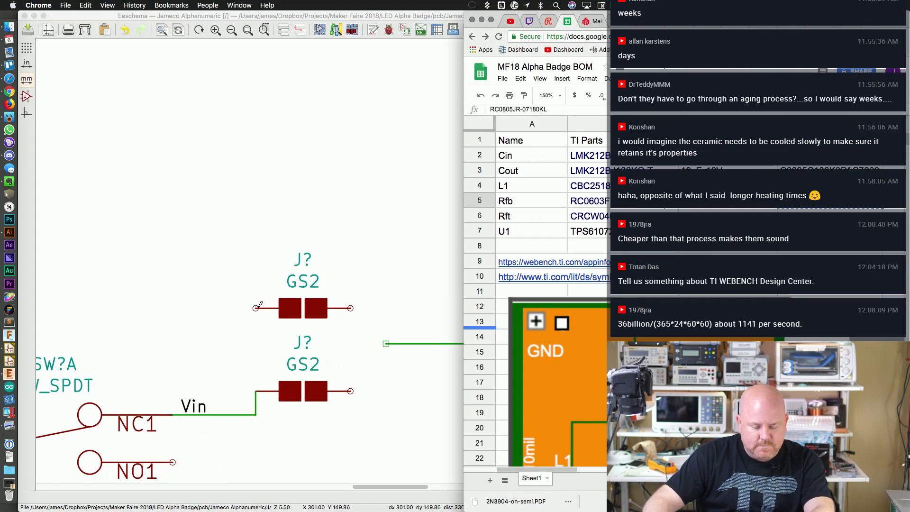
Step: Wire the far pin of the lower GS2 solder bridge to the open end of the boost converter's input net
click(356, 390)
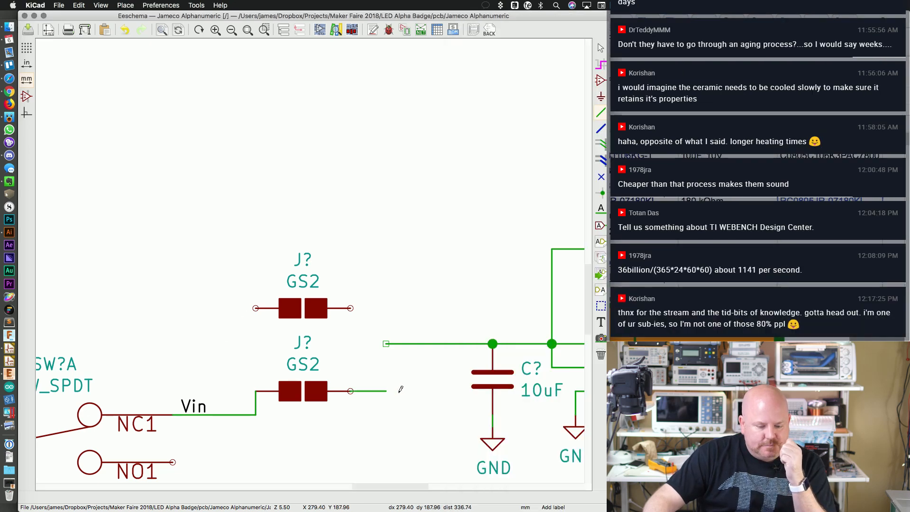
click(386, 343)
click(350, 308)
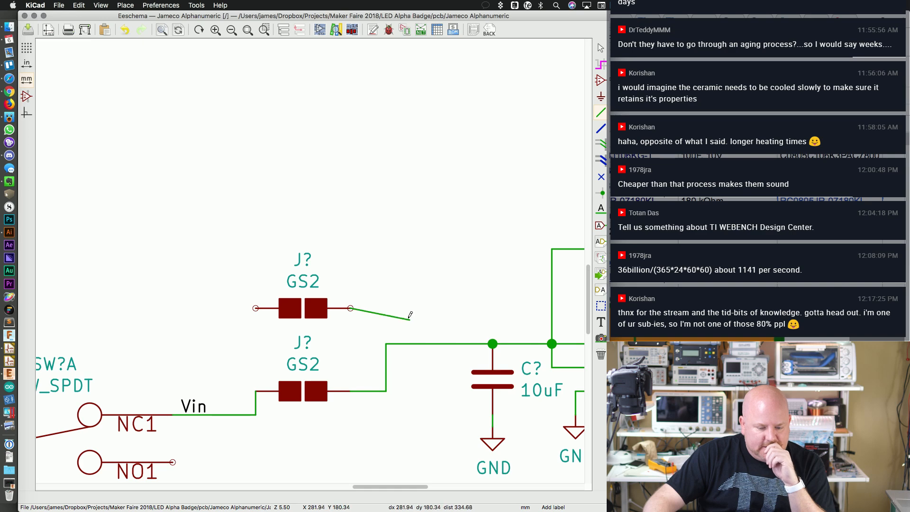
click(398, 308)
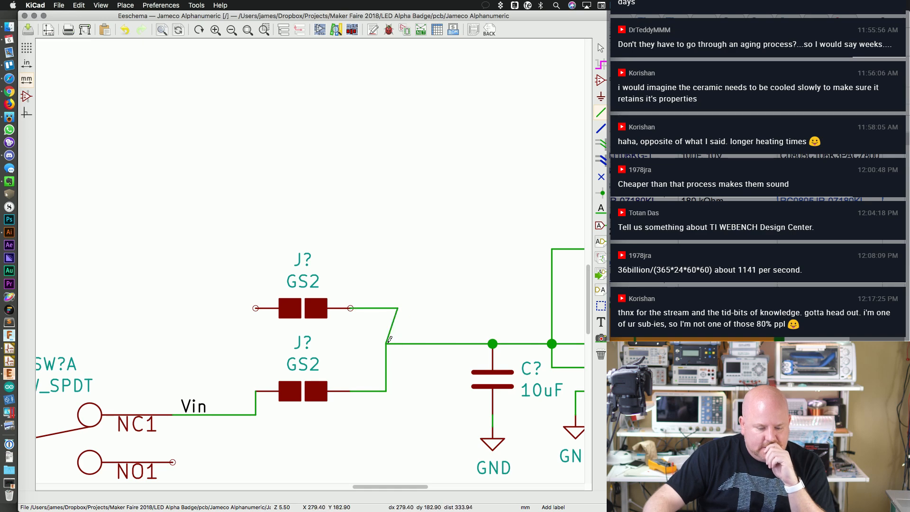
key(Escape)
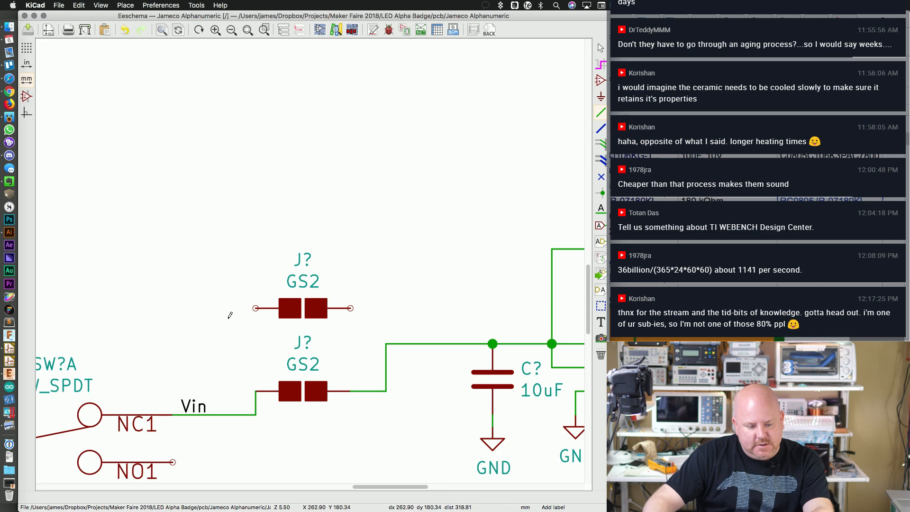
Step: Wire the upper GS2 bridge's near pin to the Vin net and draw a short stub from its far pin
key(w)
click(255, 391)
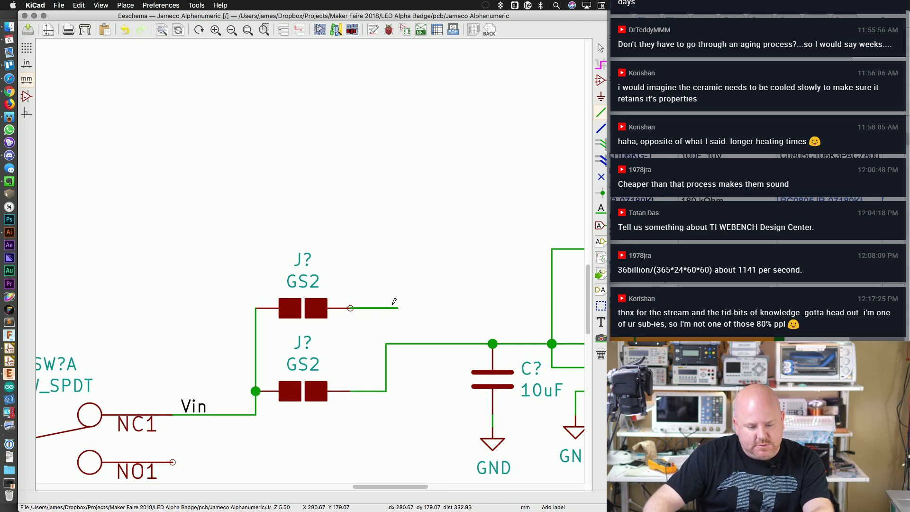
Step: Copy a VCC power symbol from the microcontroller section onto the open wire end of the upper GS2 bridge
scroll(398, 305, down, 3)
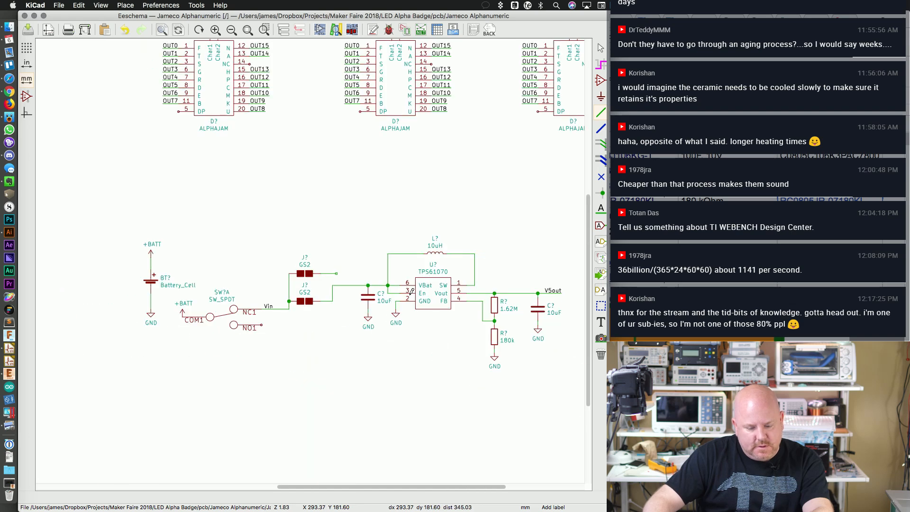
scroll(417, 66, up, 5)
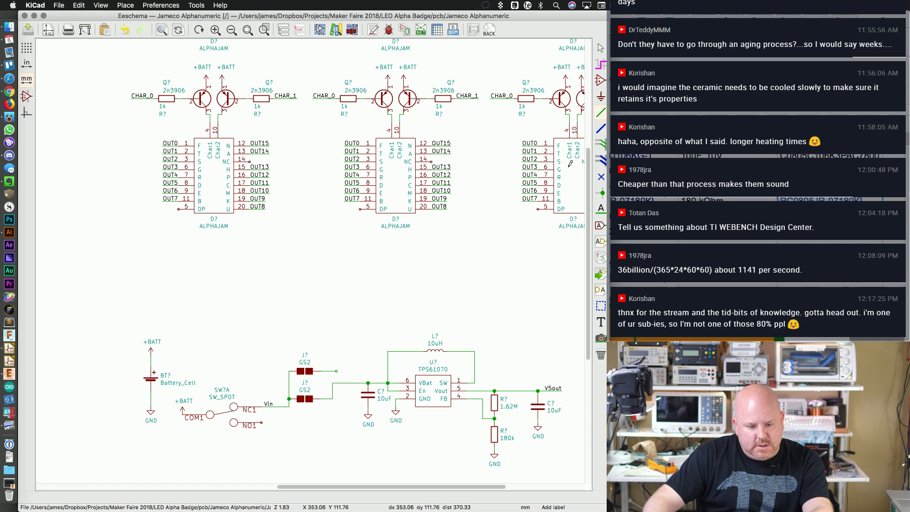
scroll(444, 151, up, 3)
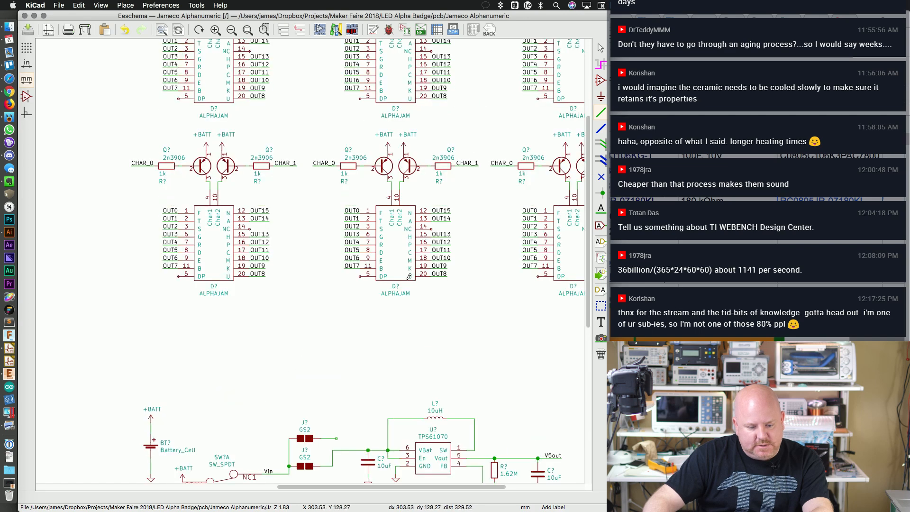
scroll(349, 298, down, 2)
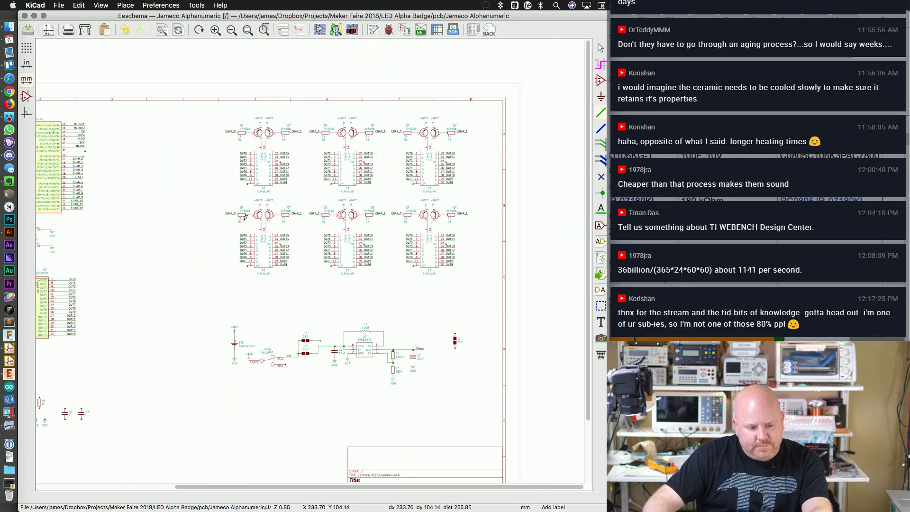
key(Escape)
scroll(168, 248, left, 7)
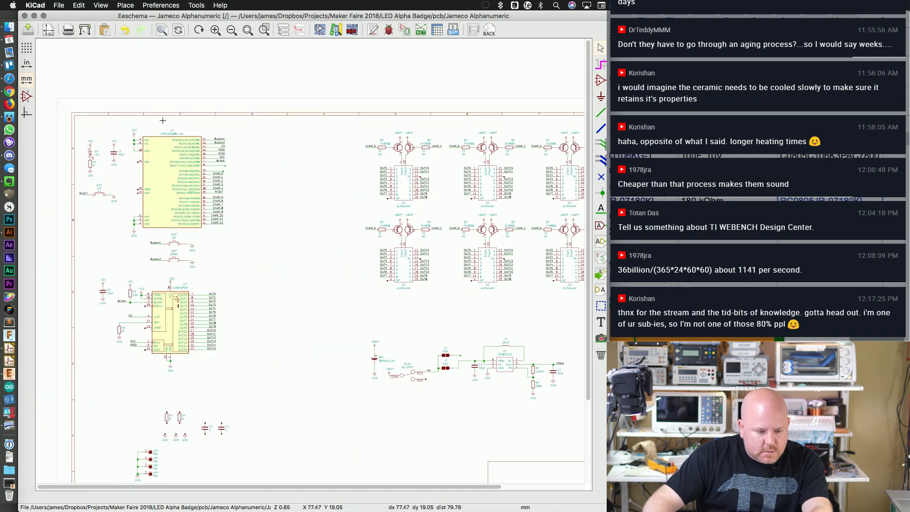
key(c)
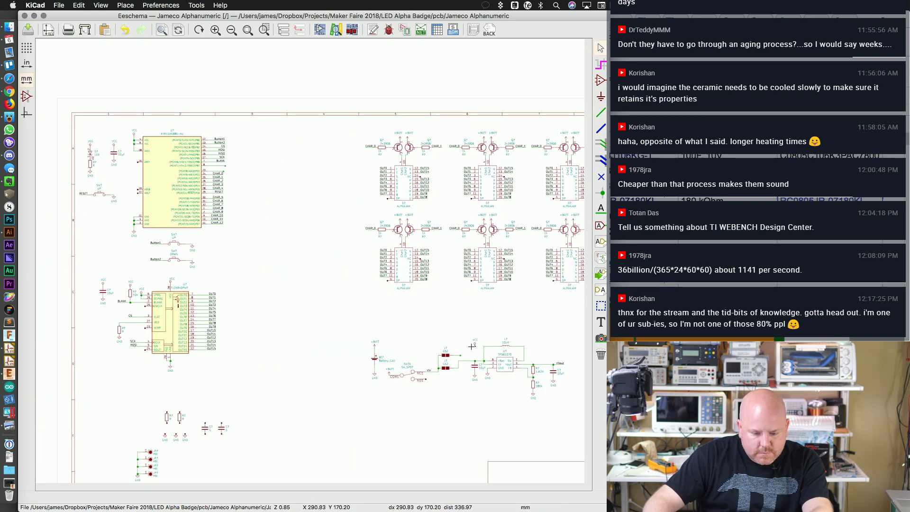
scroll(471, 346, up, 2)
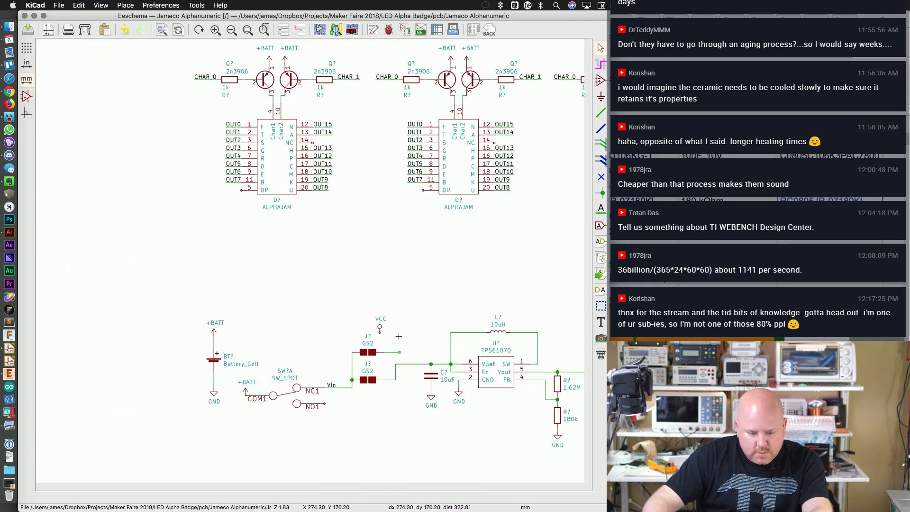
scroll(399, 335, up, 2)
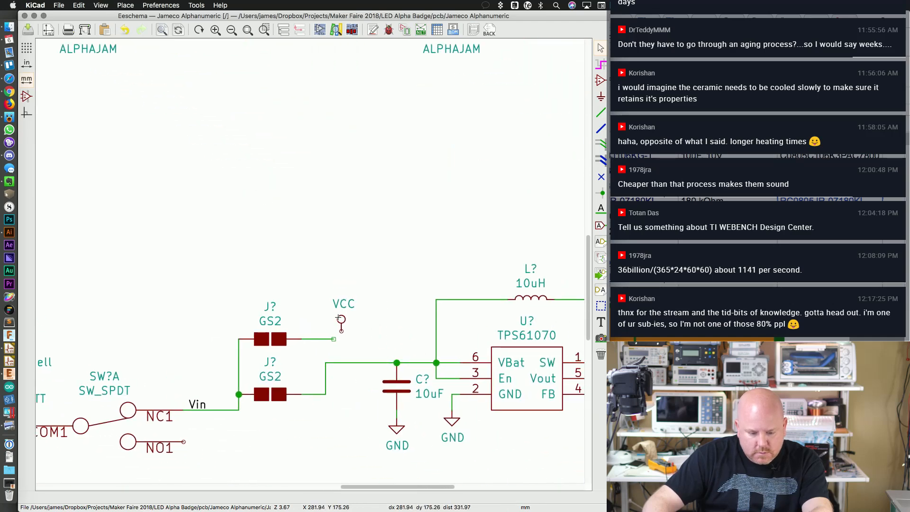
click(330, 324)
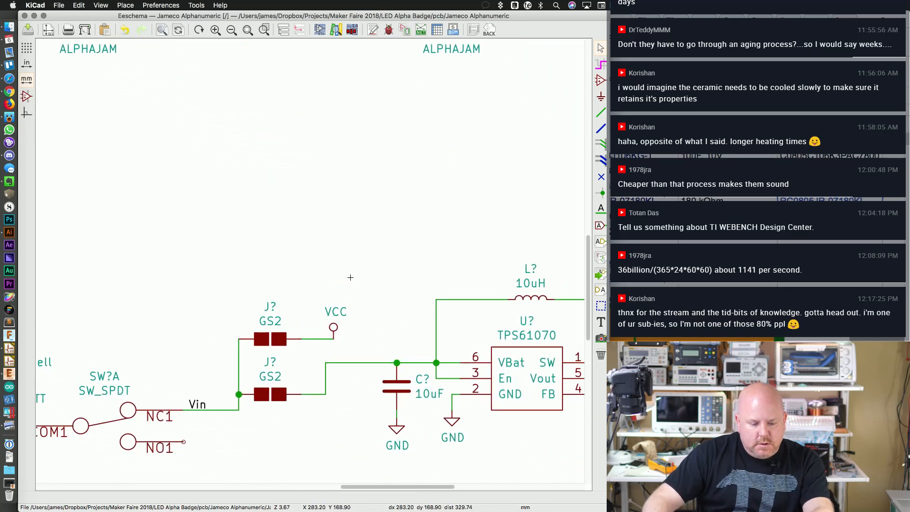
Step: Move the spare vertical GS2 solder bridge to the end of the V5out wire and rotate it horizontal
drag(375, 486, 394, 488)
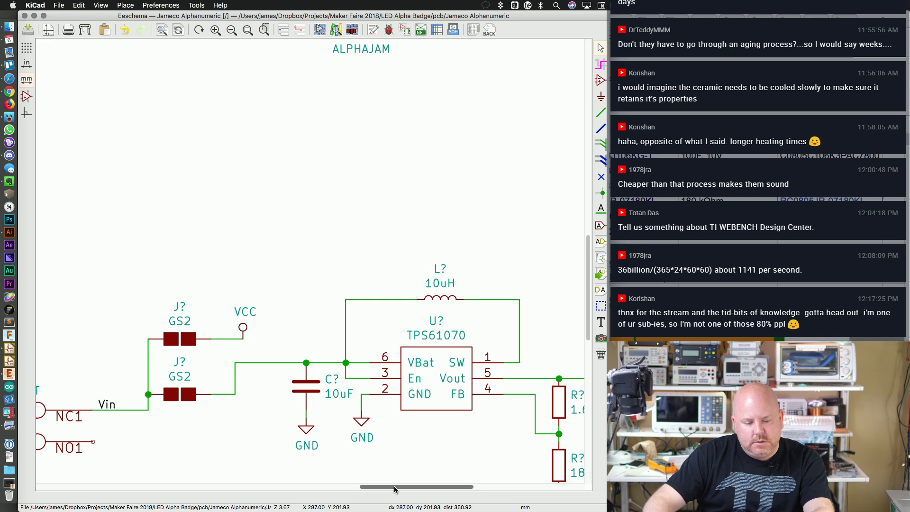
drag(393, 485, 457, 488)
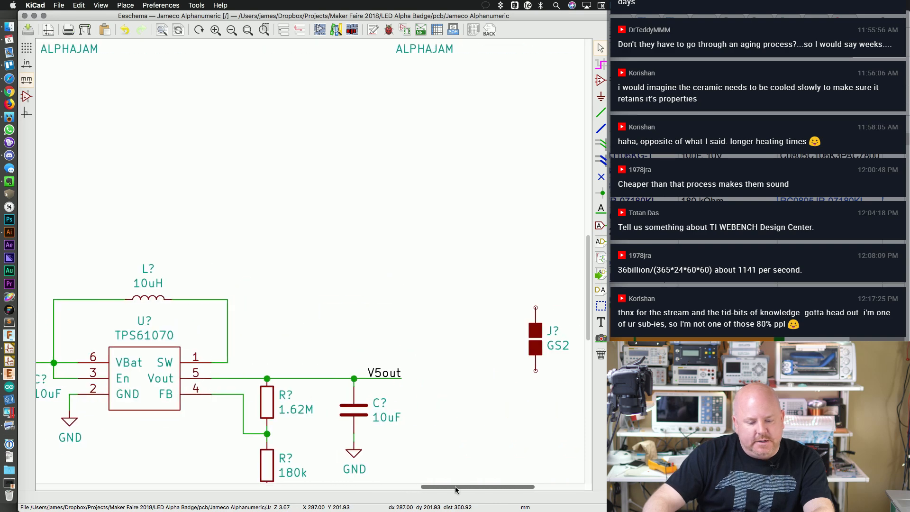
key(m)
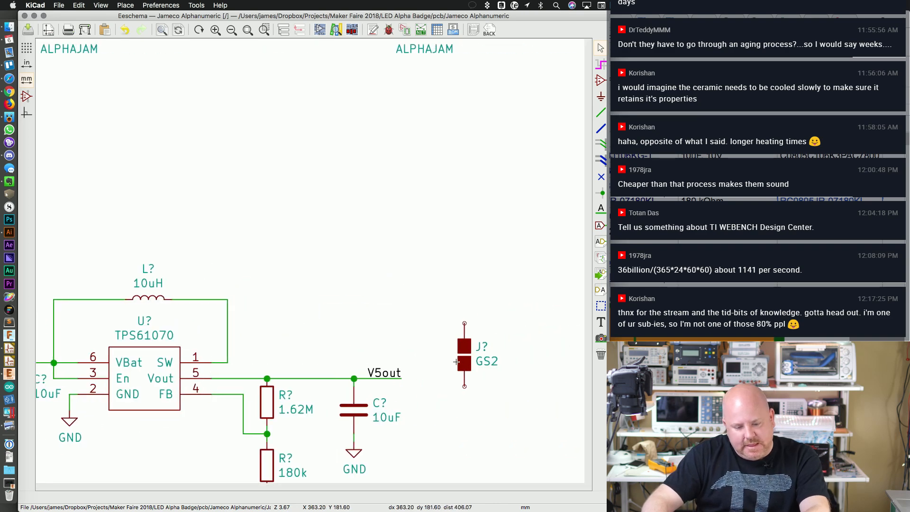
key(r)
click(436, 379)
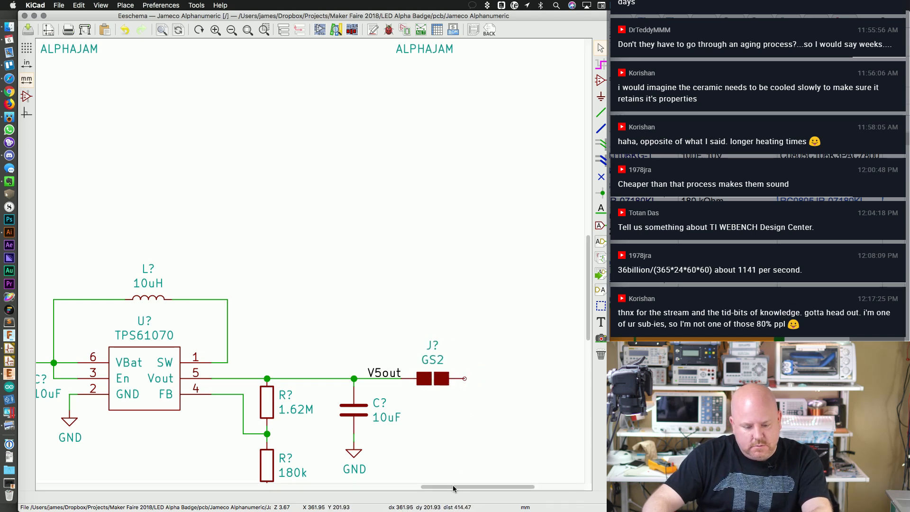
drag(453, 484, 408, 485)
key(c)
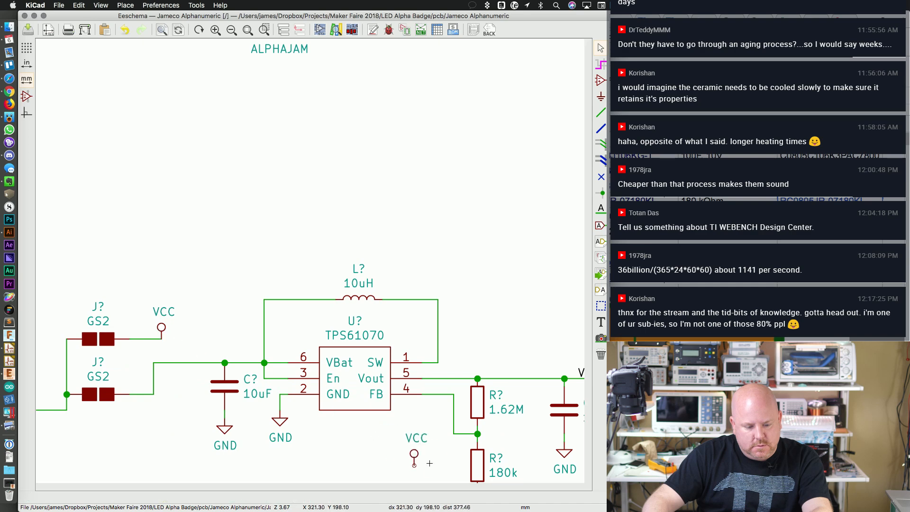
scroll(474, 317, down, 2)
scroll(503, 308, up, 2)
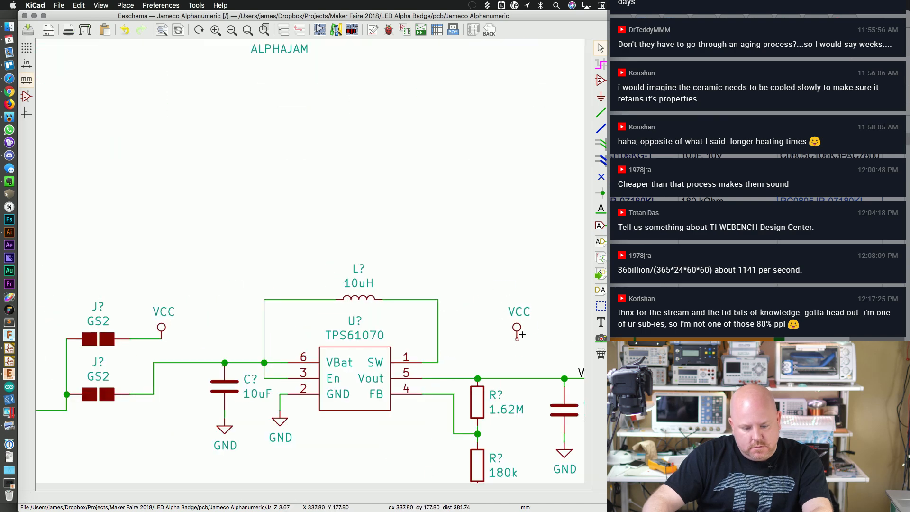
scroll(497, 335, right, 5)
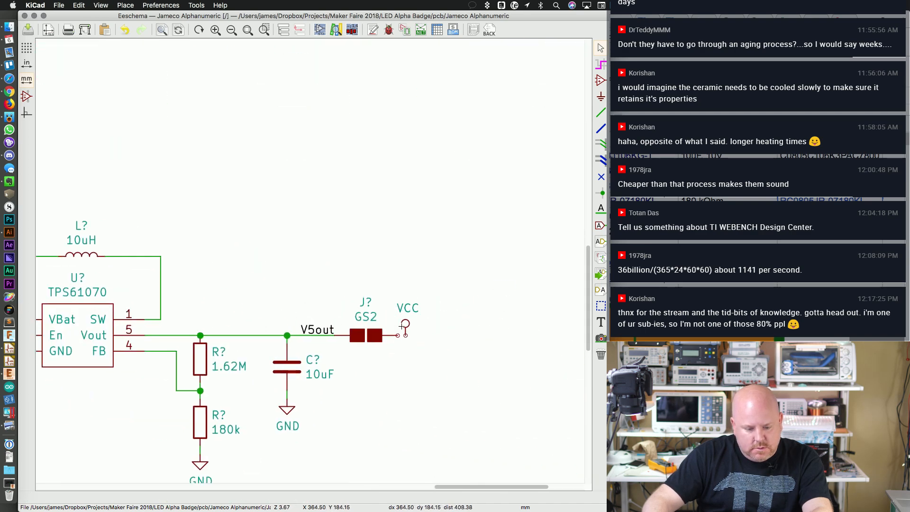
key(Escape)
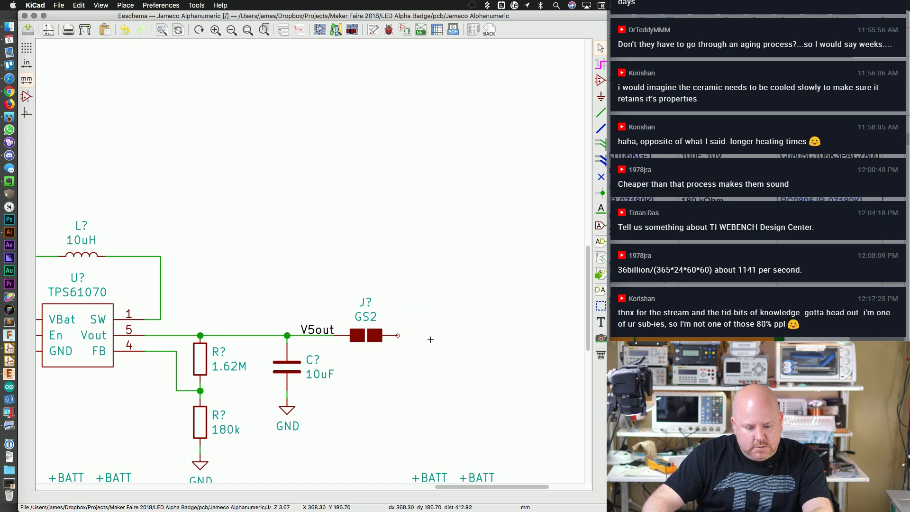
Step: Put a VCC symbol just past the GS2 bridge on V5out and wire it to the bridge's free pin
scroll(431, 339, down, 3)
key(super+z)
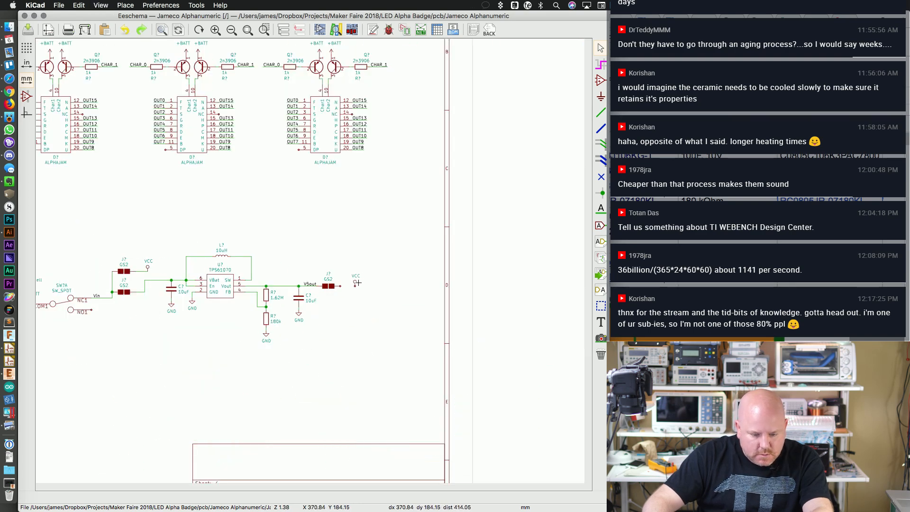
key(super+shift+z)
scroll(338, 274, up, 3)
scroll(392, 304, up, 1)
click(397, 335)
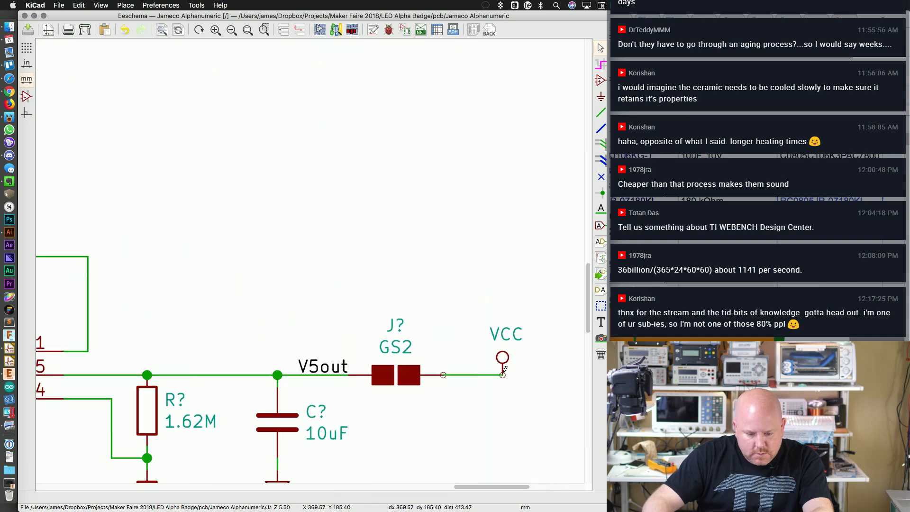
double_click(436, 334)
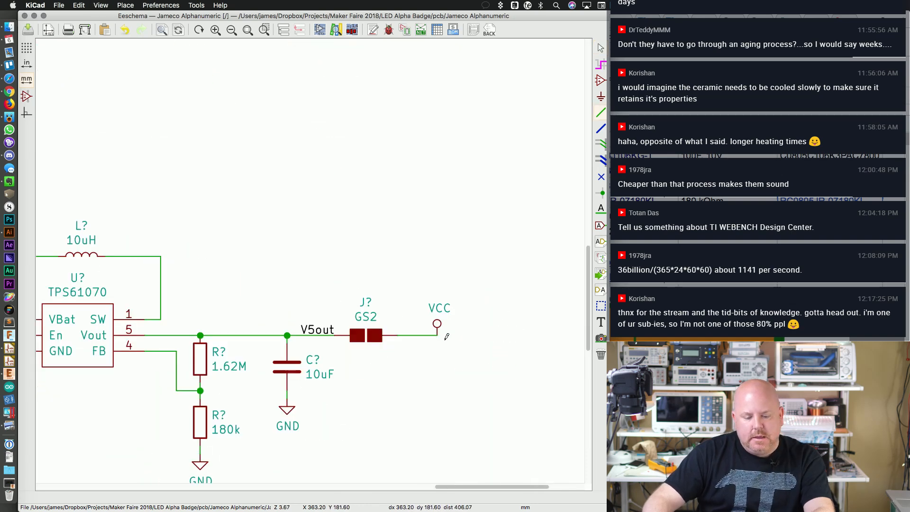
Step: Review the power circuit from the battery and switch through the GS2 bridges and boost converter to both VCC symbols
scroll(449, 331, down, 1)
drag(479, 489, 441, 489)
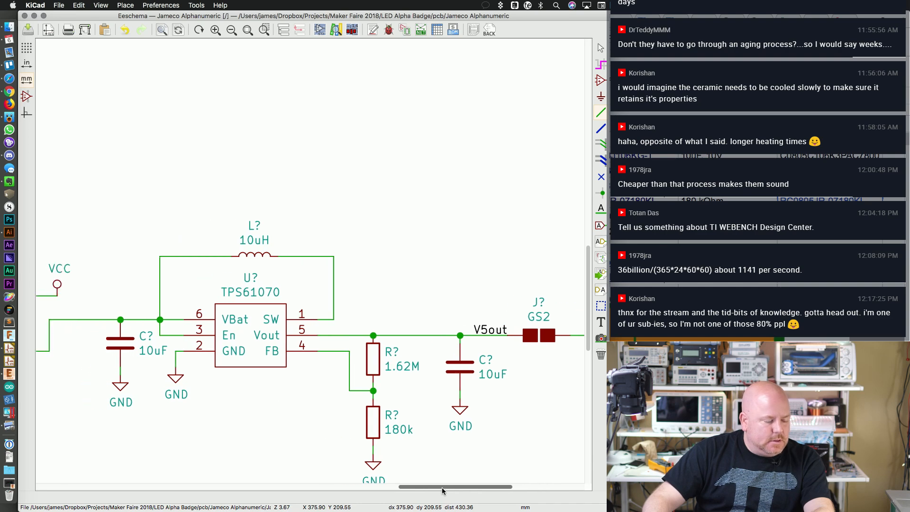
scroll(448, 347, down, 1)
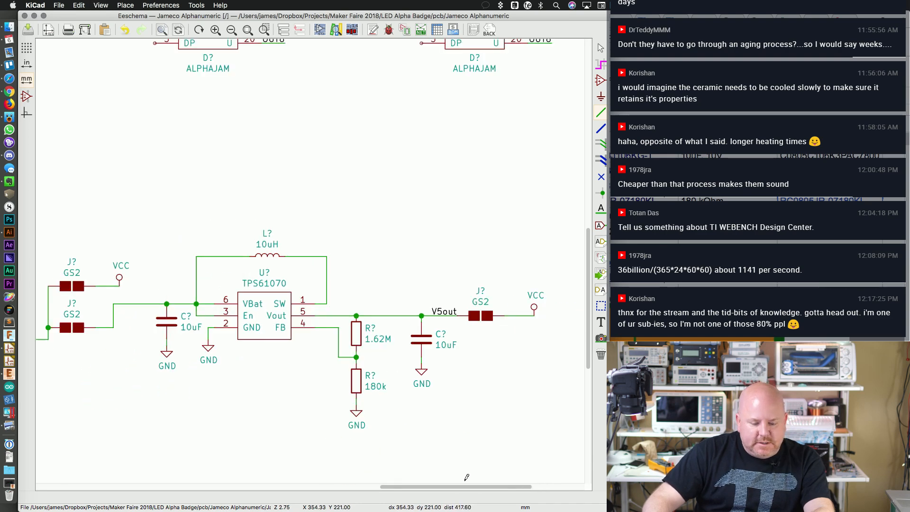
mouse_move(463, 490)
mouse_down()
mouse_move(443, 491)
mouse_move(458, 488)
mouse_up()
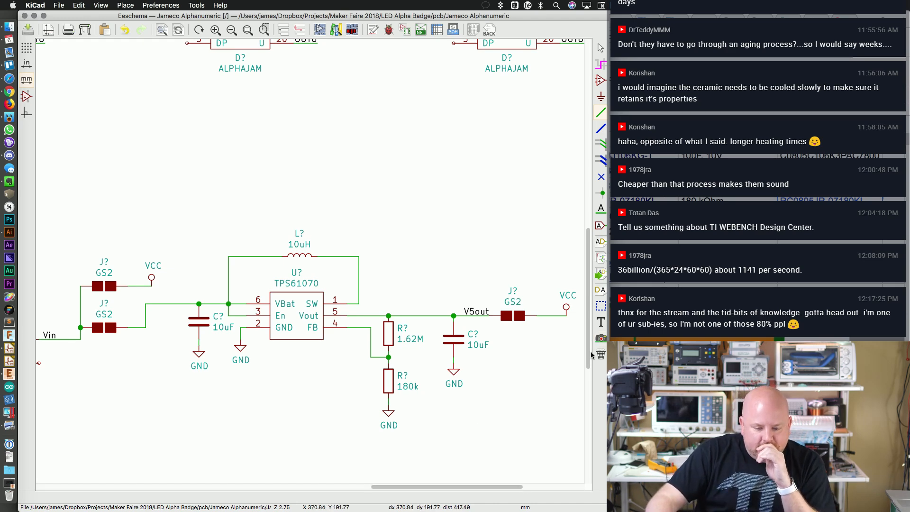
drag(591, 356, 592, 369)
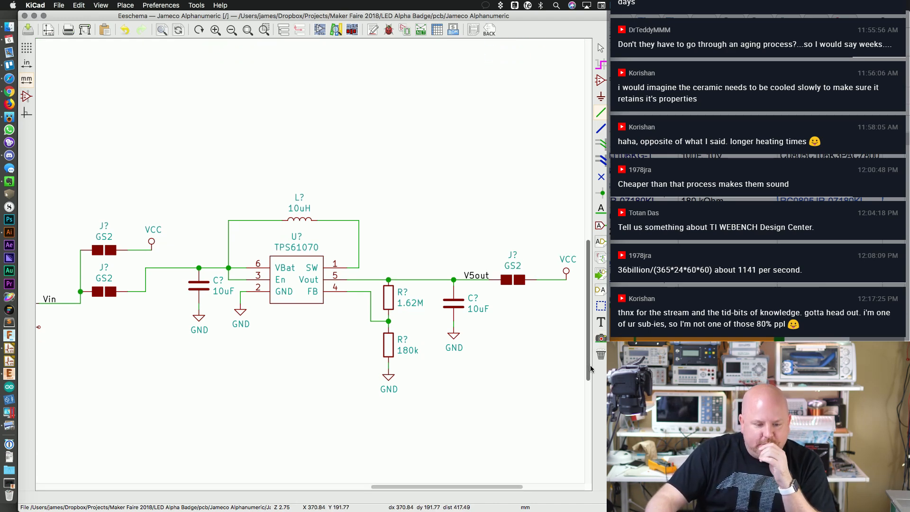
drag(447, 487, 442, 487)
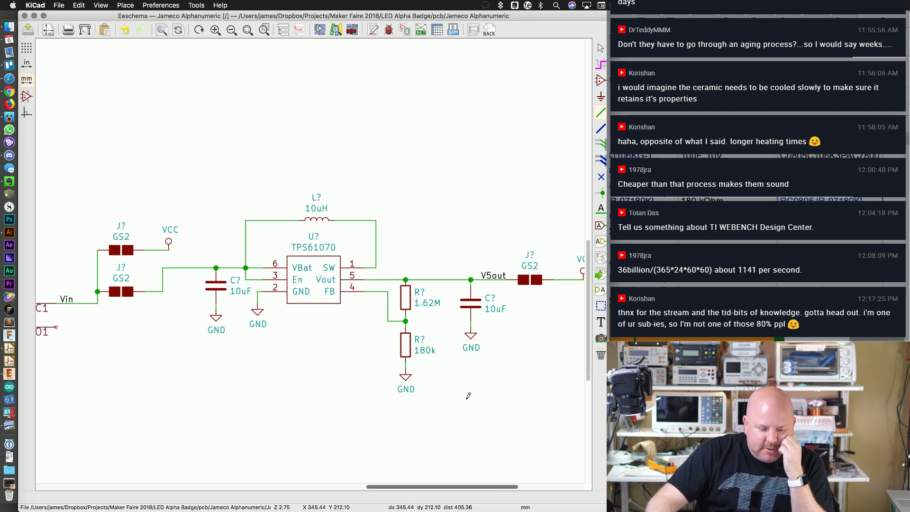
click(232, 30)
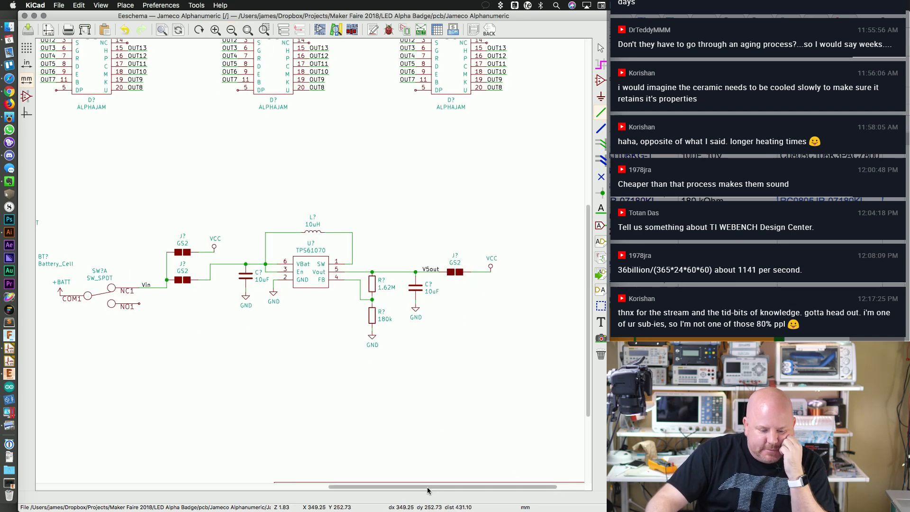
drag(427, 487, 409, 487)
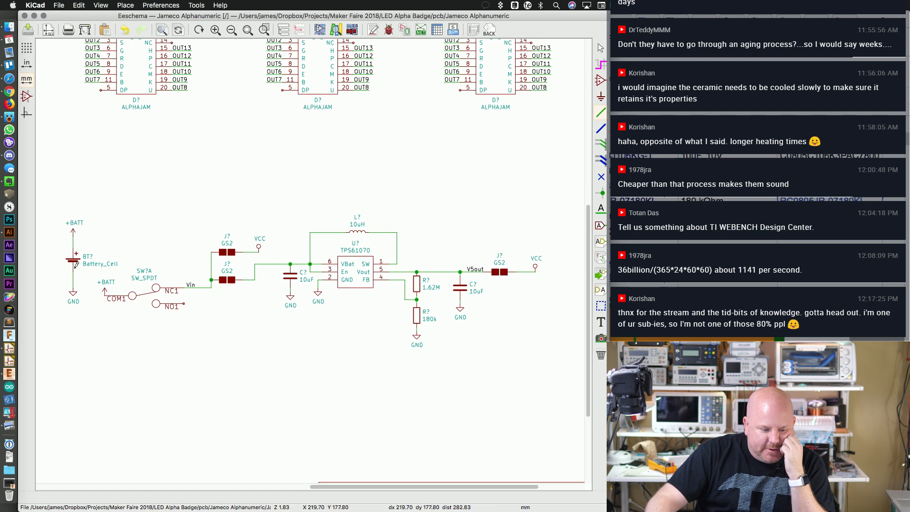
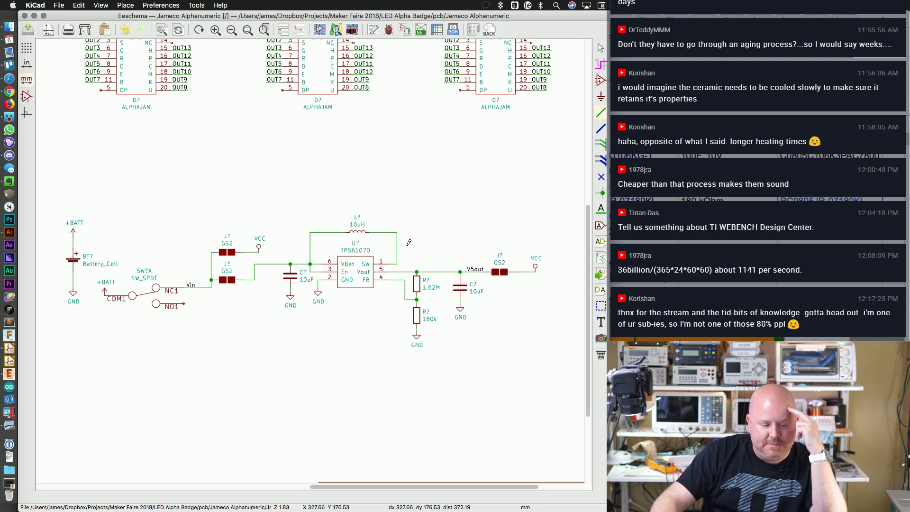
Step: Move the battery cell with its +BATT and GND symbols slightly farther away from the SPDT switch
scroll(410, 249, down, 1)
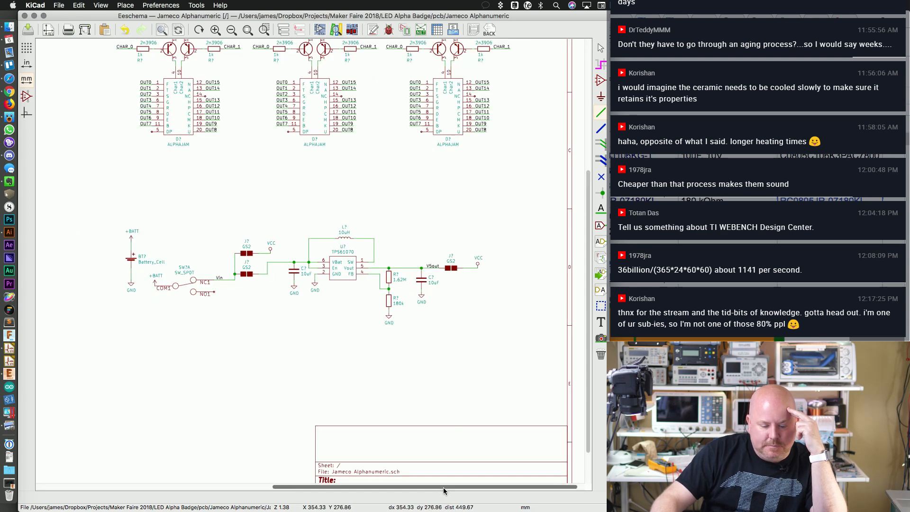
drag(444, 487, 428, 487)
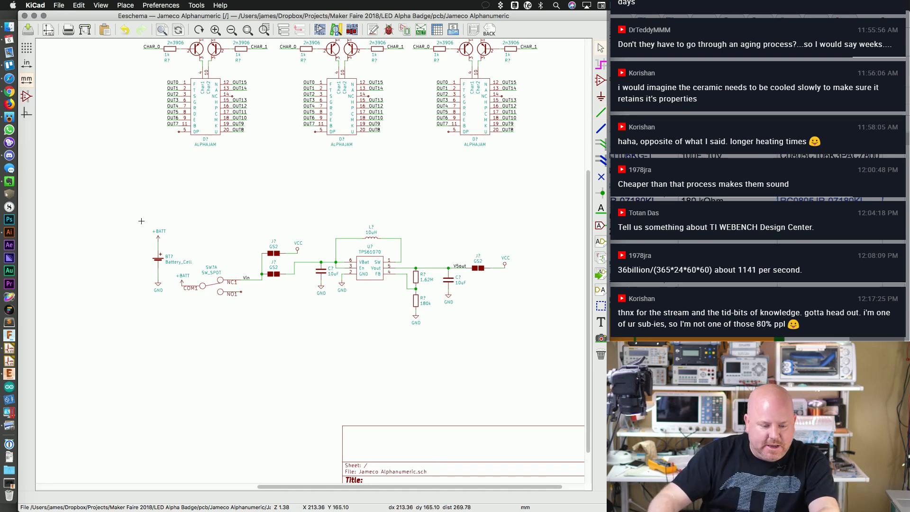
drag(140, 229, 177, 310)
click(159, 311)
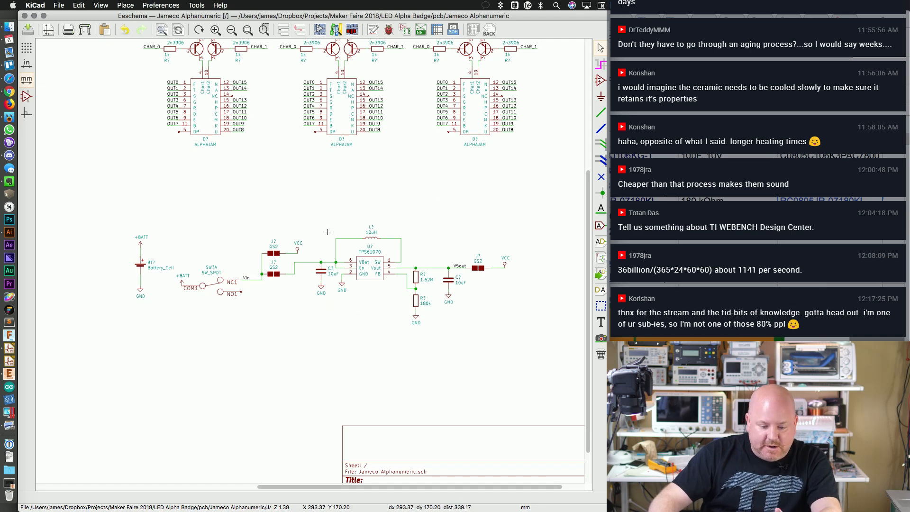
drag(419, 492, 407, 491)
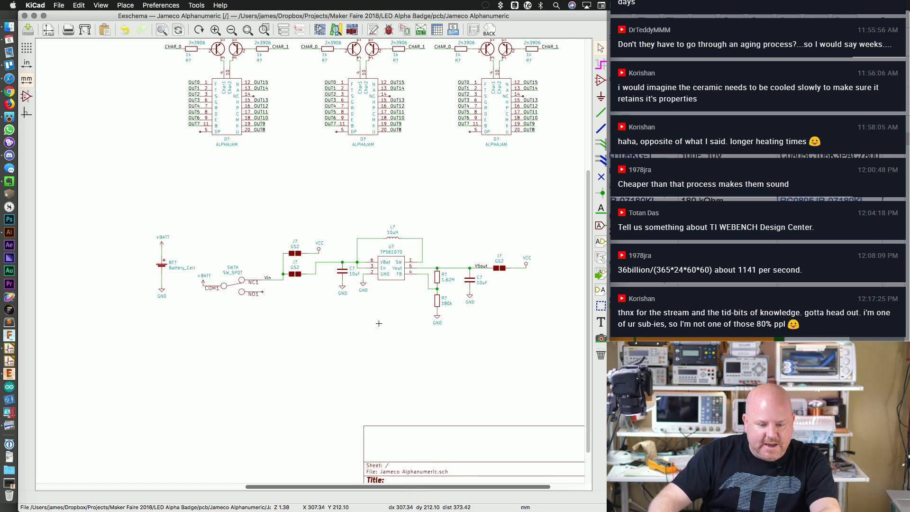
Step: Switch to the Evernote project checklist, mark Power Switch and Solder Jumpers for power Select as done, and return to the schematic
key(super+Tab)
key(super+Tab)
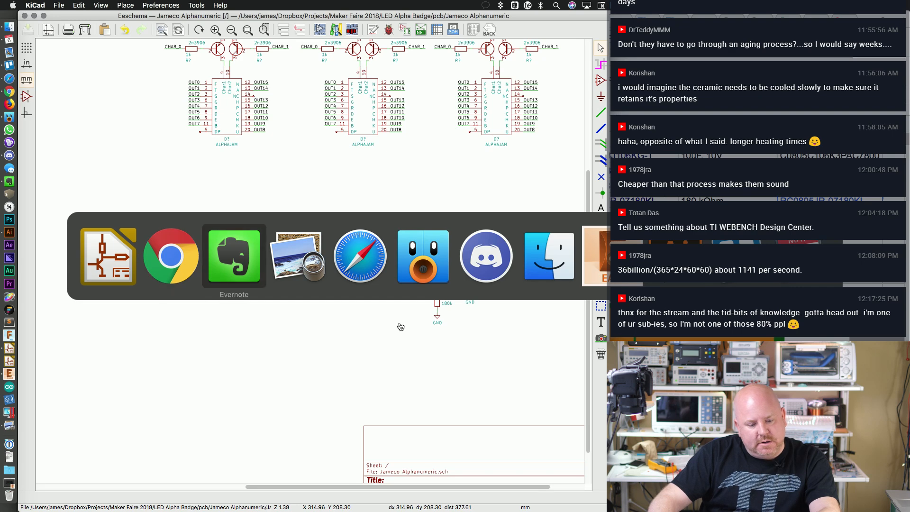
click(52, 238)
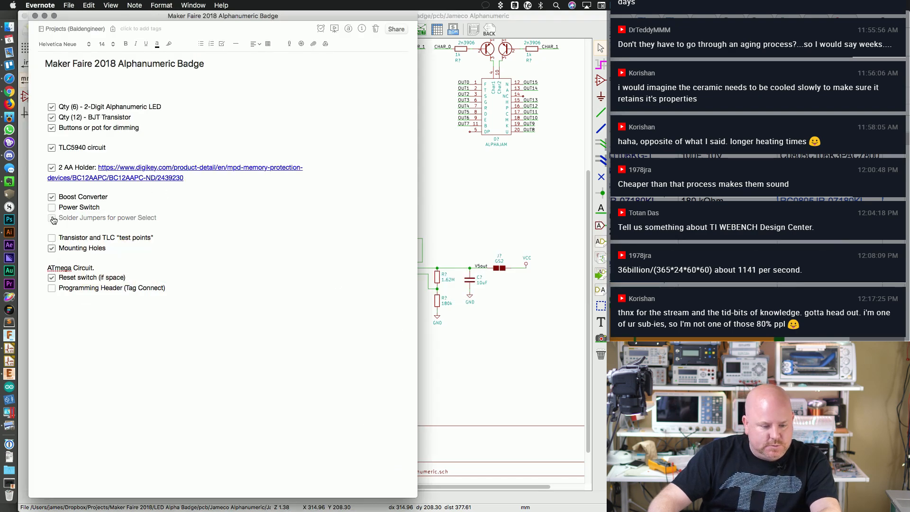
click(51, 217)
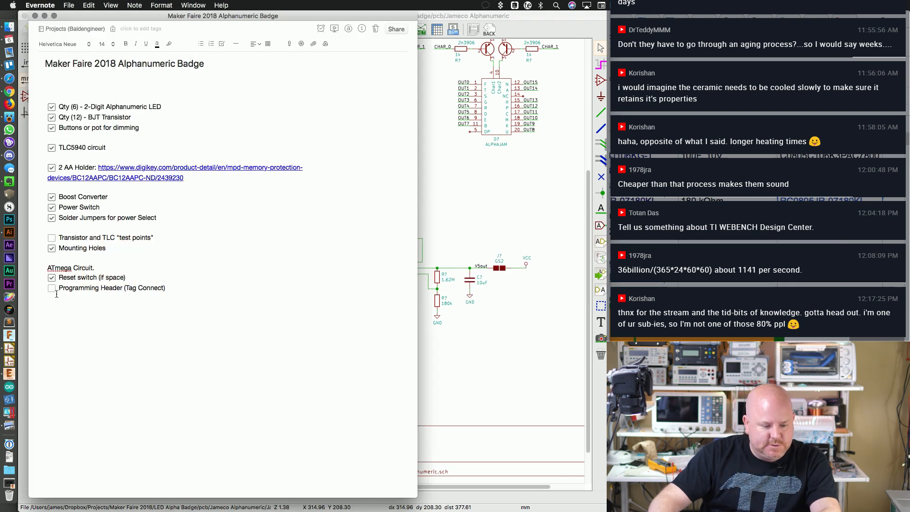
click(448, 153)
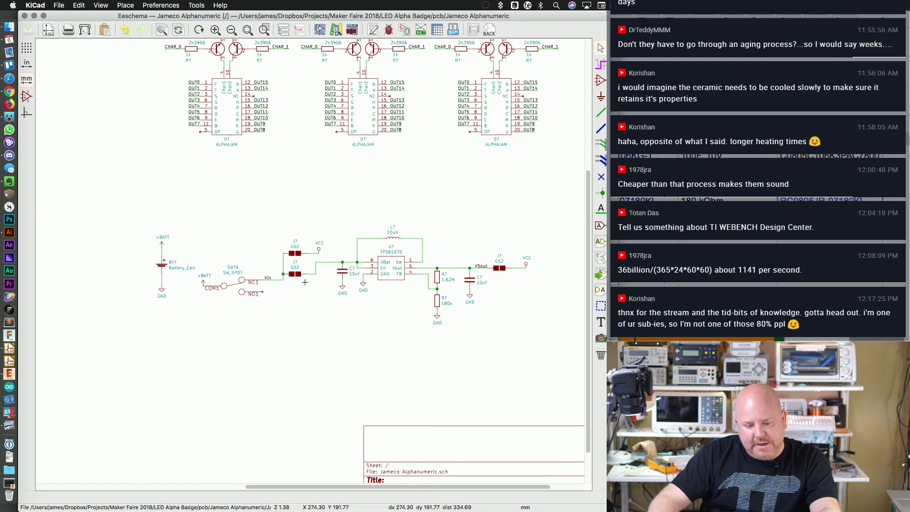
Step: Switch to Chrome, search the web for "kicad tag connect" and open the Tag Connect Downloads page
key(super+Tab)
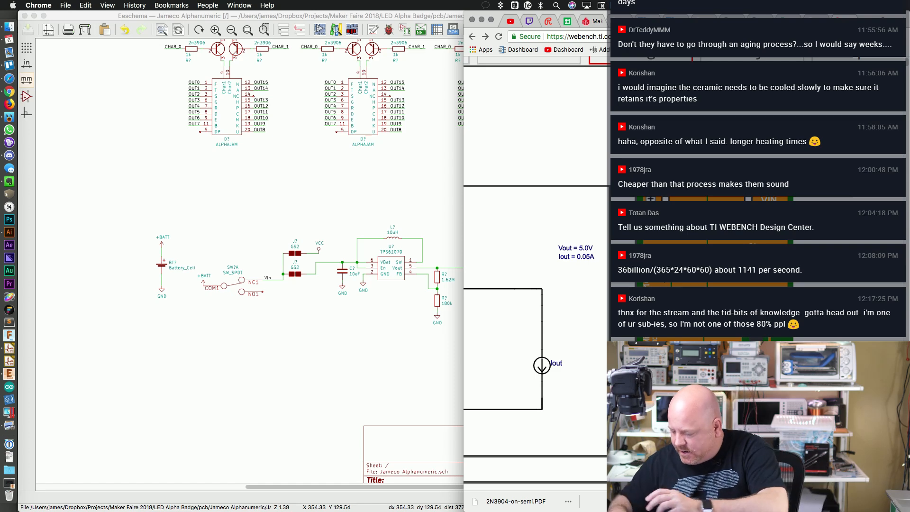
key(super+t)
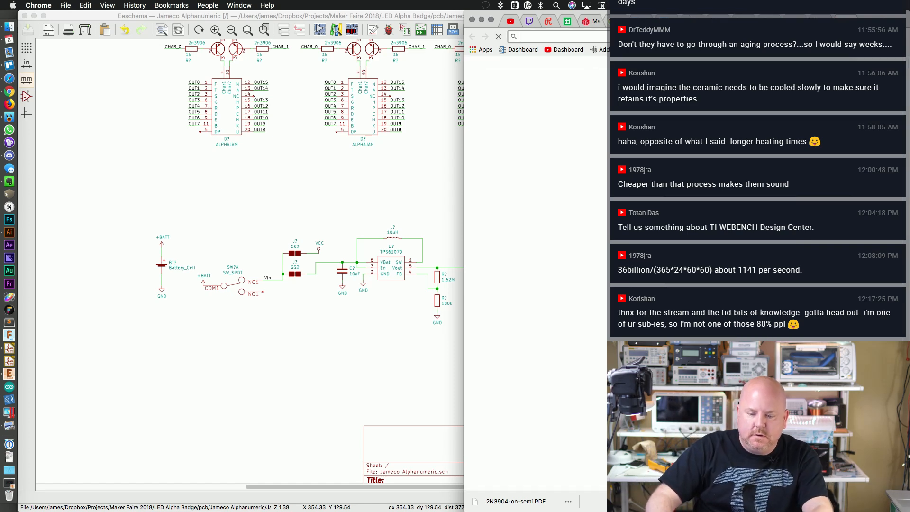
text(kicad tag connect)
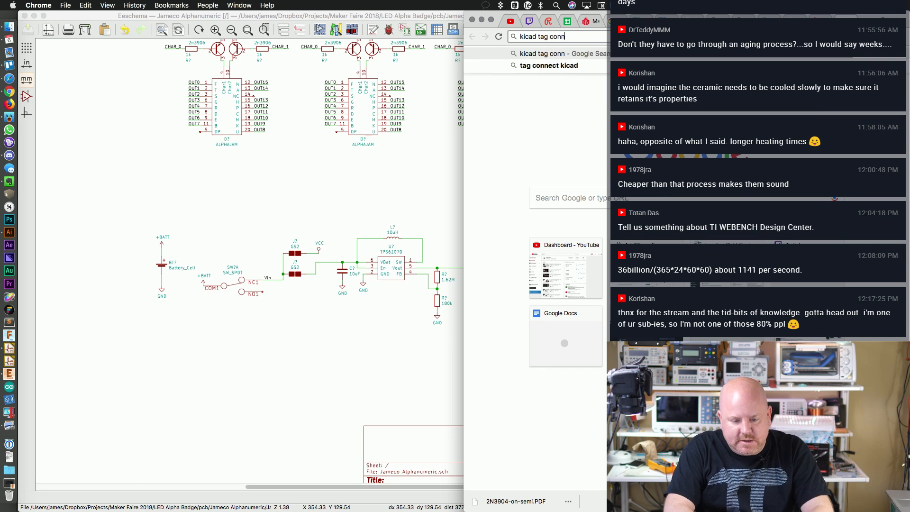
key(Return)
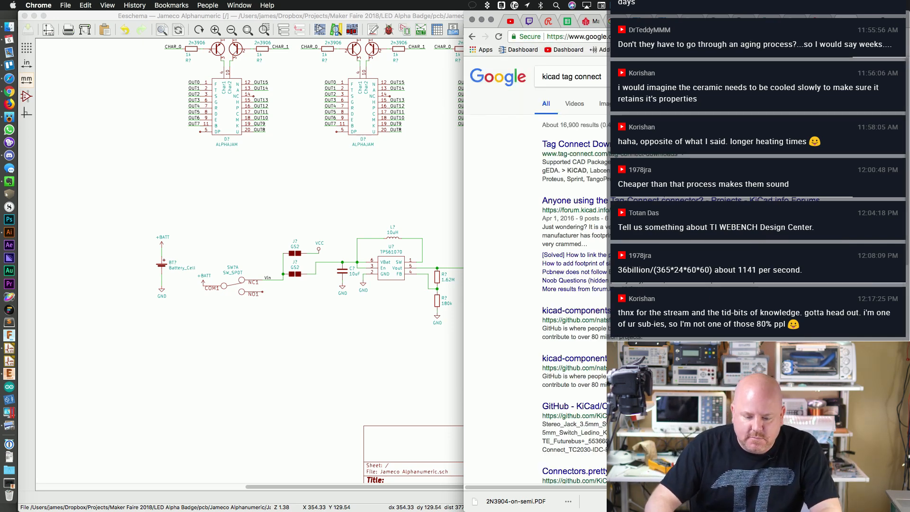
click(575, 143)
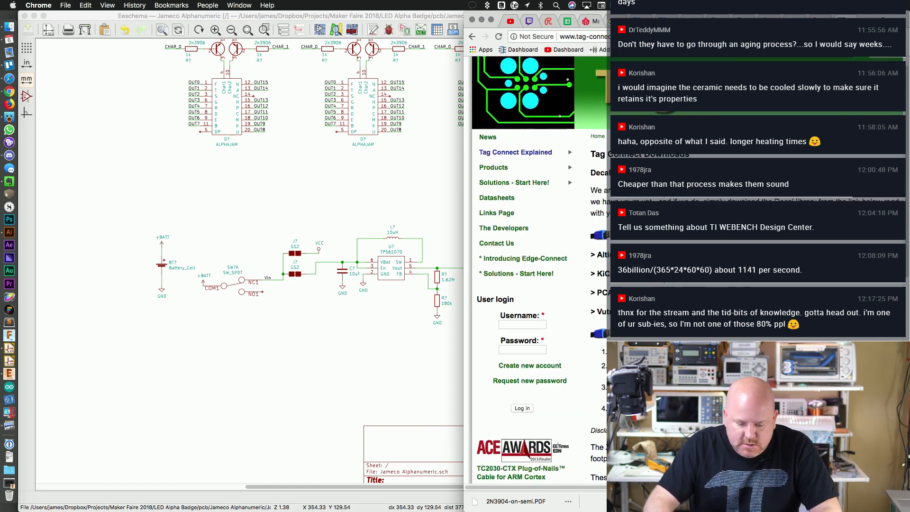
Step: Read the Tag-Connect downloads page for KiCad support, the disclaimer and the footprint download terms, bringing the whole browser window into view
scroll(535, 270, right, 2)
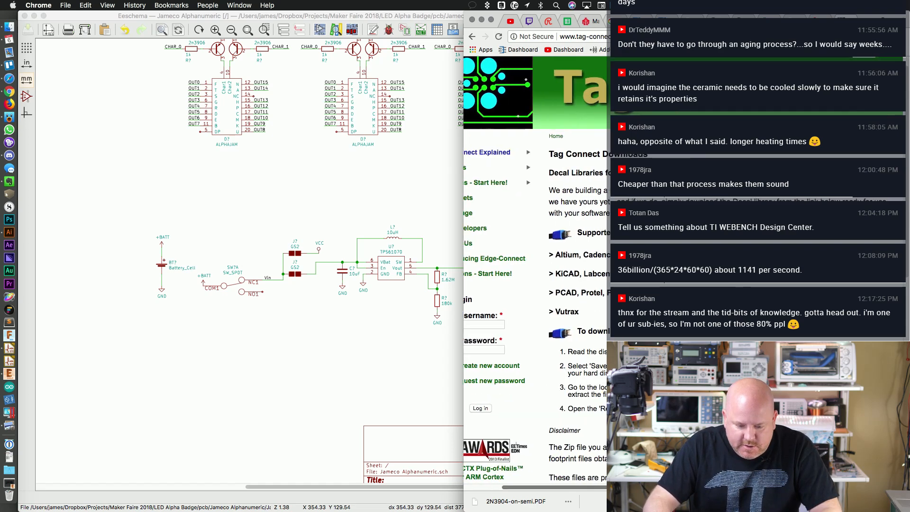
scroll(535, 270, right, 1)
scroll(535, 270, down, 1)
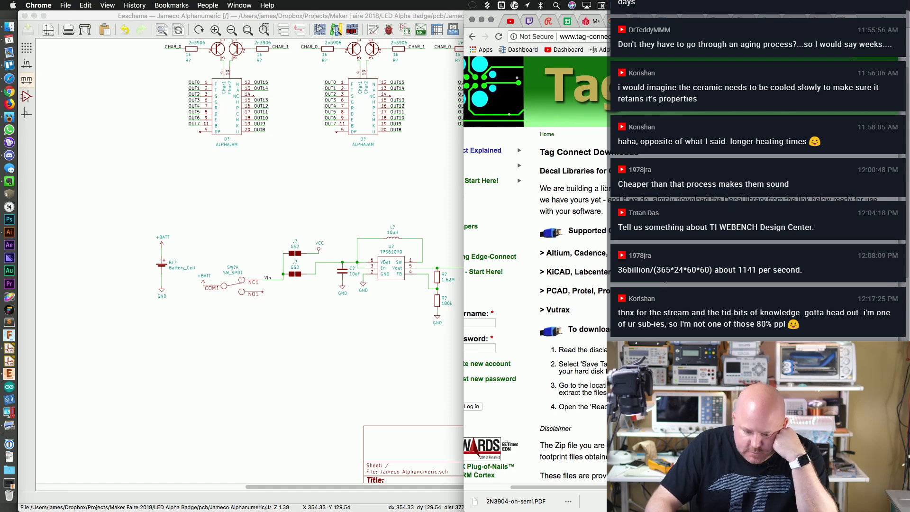
scroll(478, 258, down, 10)
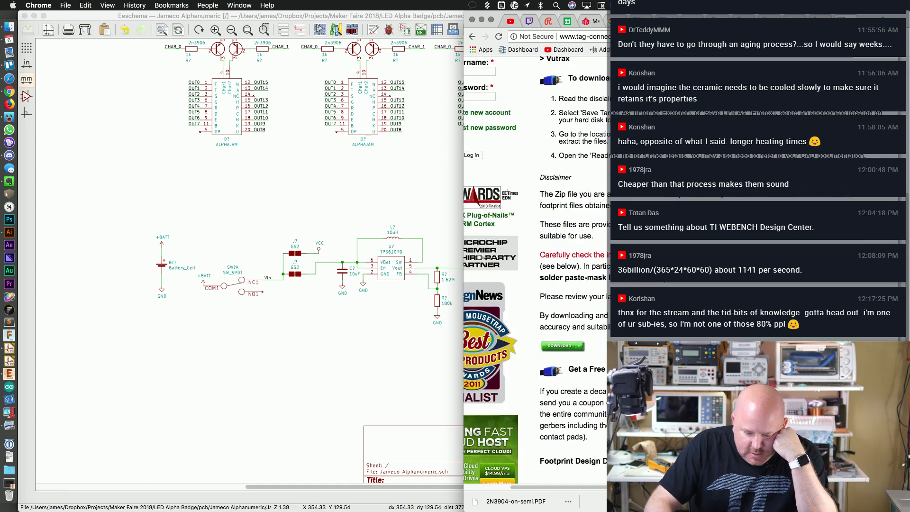
scroll(535, 265, down, 1)
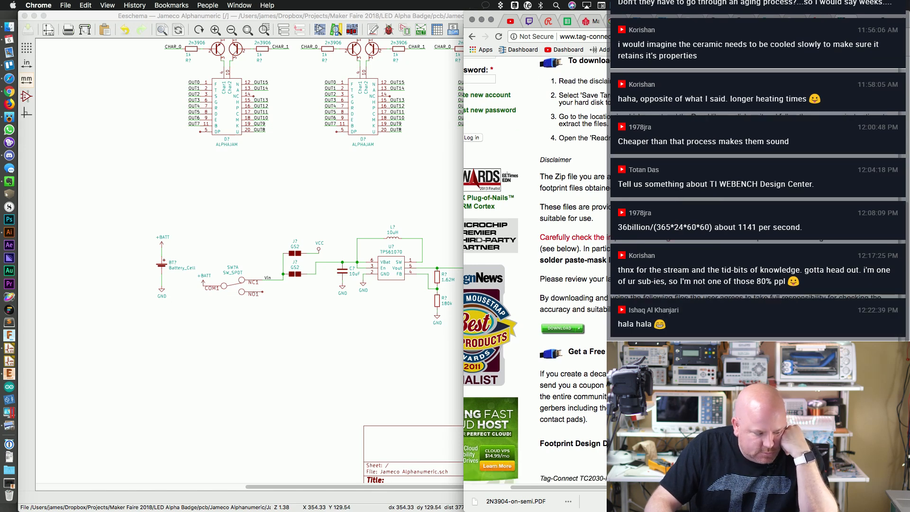
scroll(536, 265, down, 4)
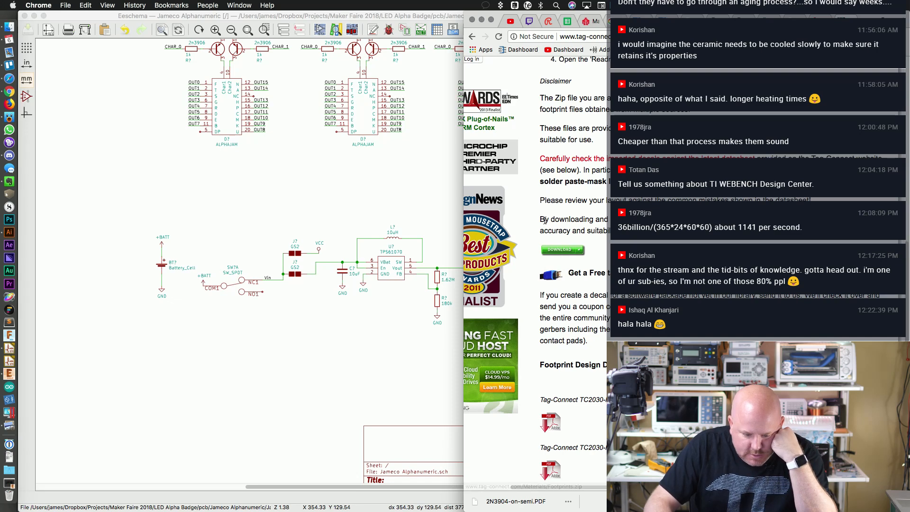
drag(544, 220, 673, 231)
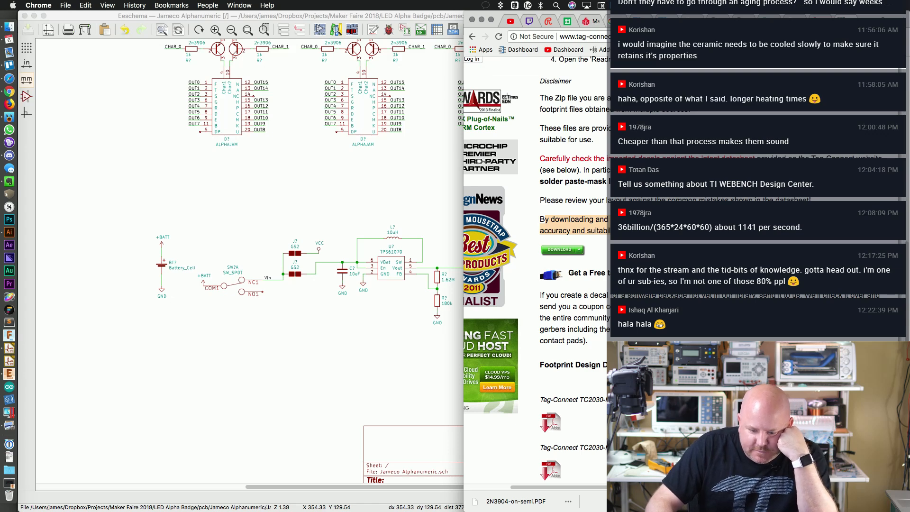
drag(876, 18, 557, 18)
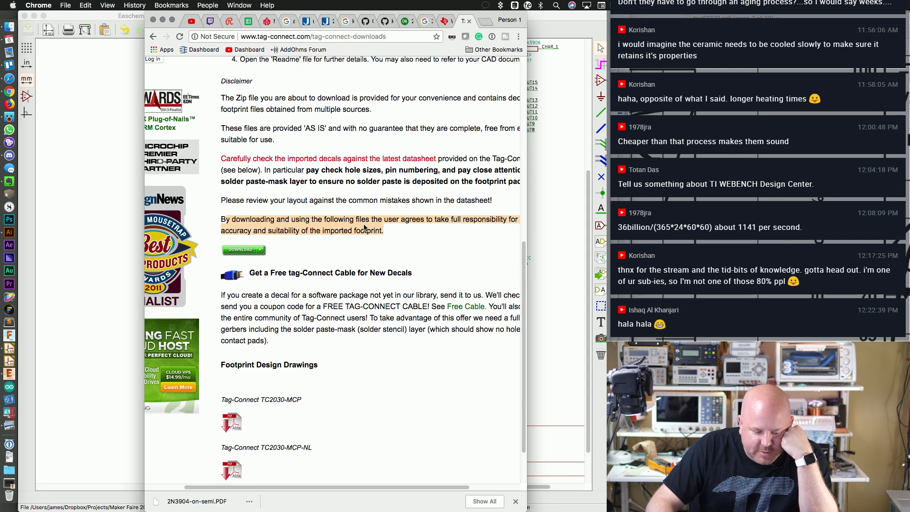
scroll(365, 228, down, 3)
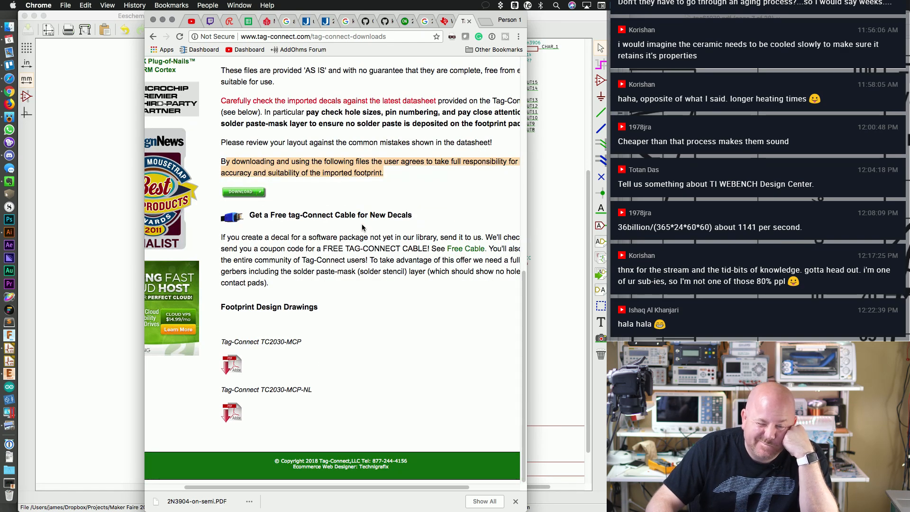
Step: Download Footprints.zip from the Tag-Connect page, reveal it in Finder, unpack it and open the extracted folder
click(256, 192)
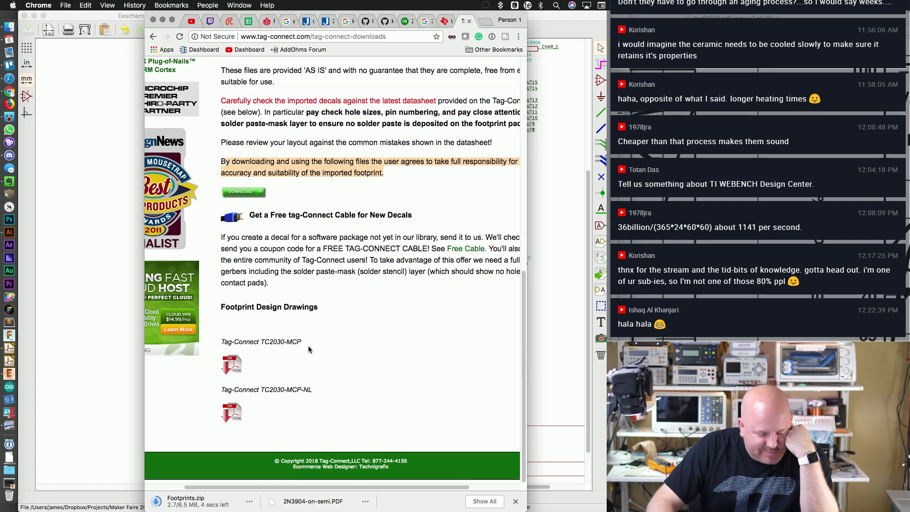
click(252, 503)
click(269, 477)
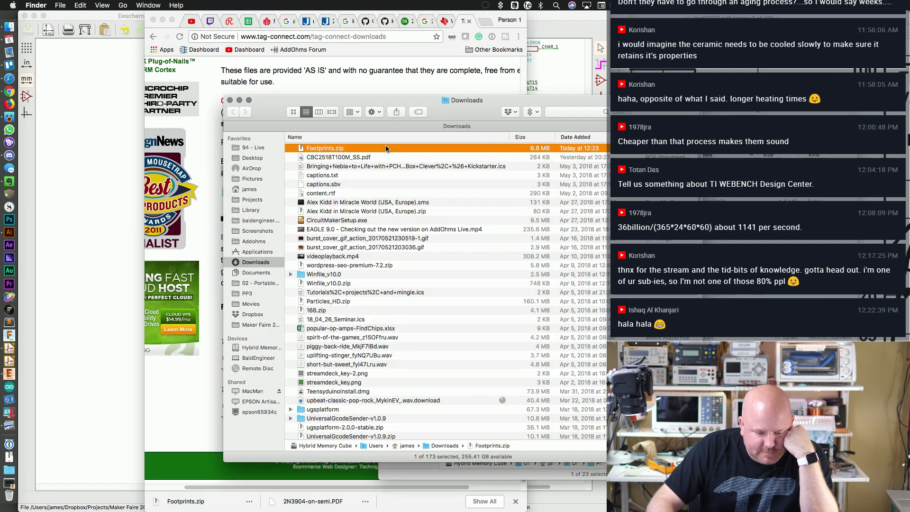
key(super+o)
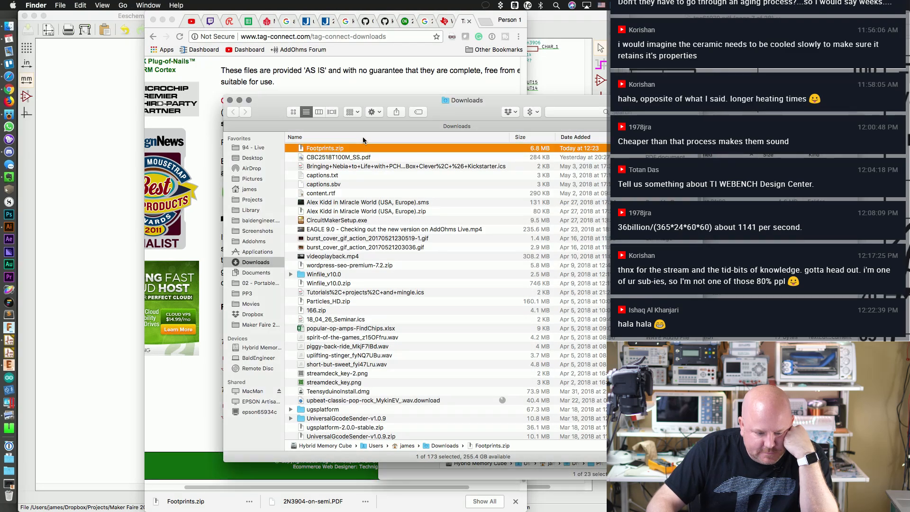
double_click(346, 145)
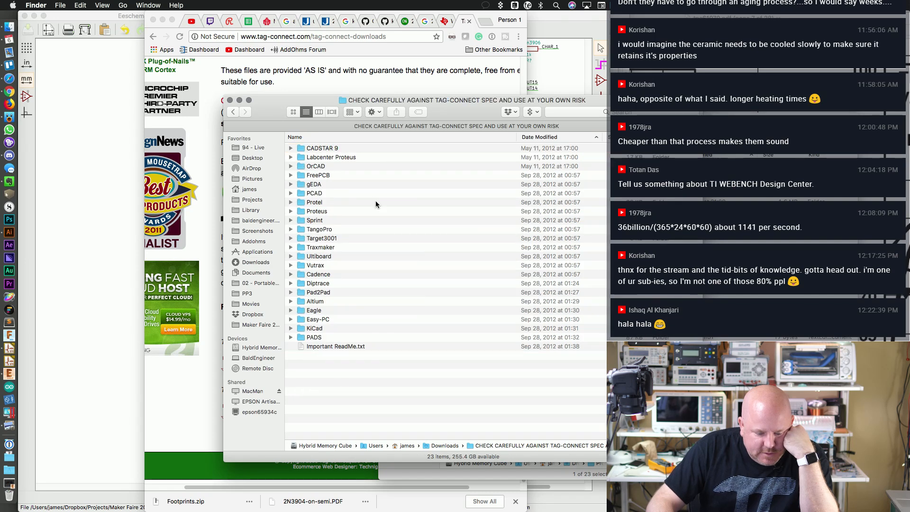
Step: Open the KiCad folder of the download and examine the files in the Tag Connect, KiCAD and Kicad another subfolders
double_click(315, 327)
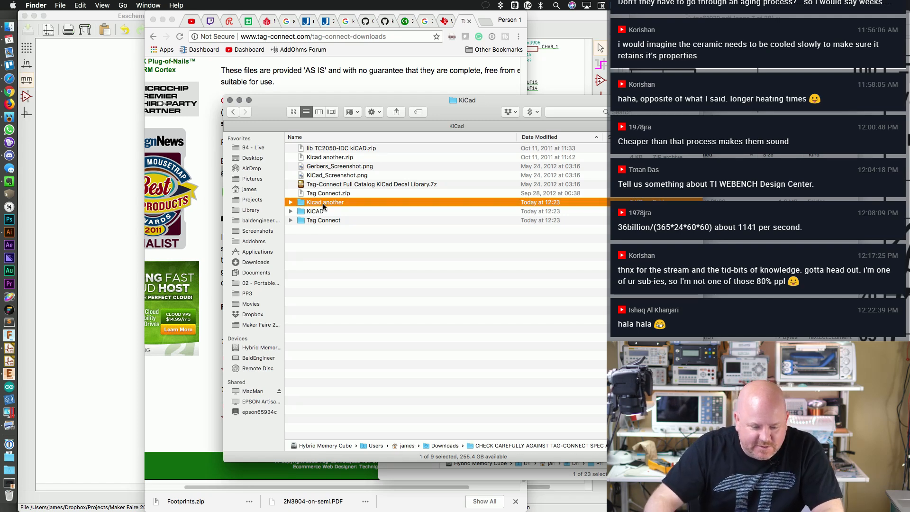
click(290, 221)
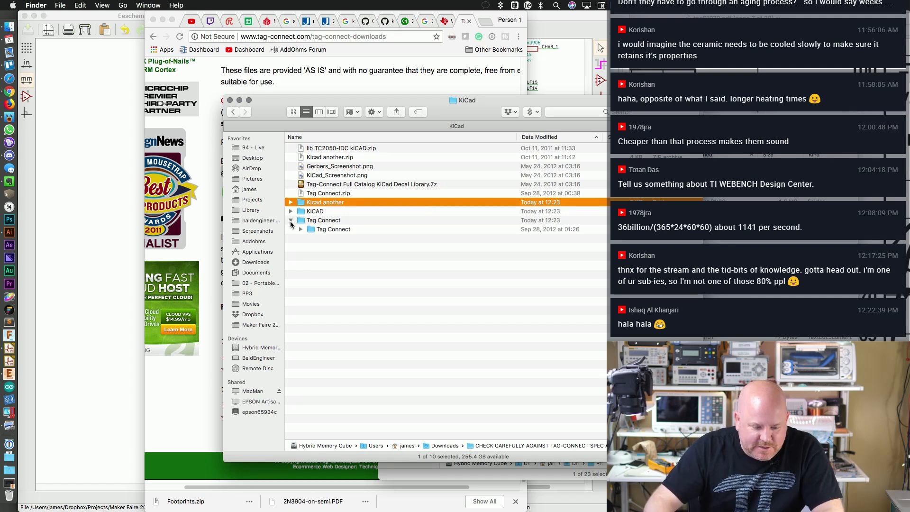
click(300, 229)
click(311, 247)
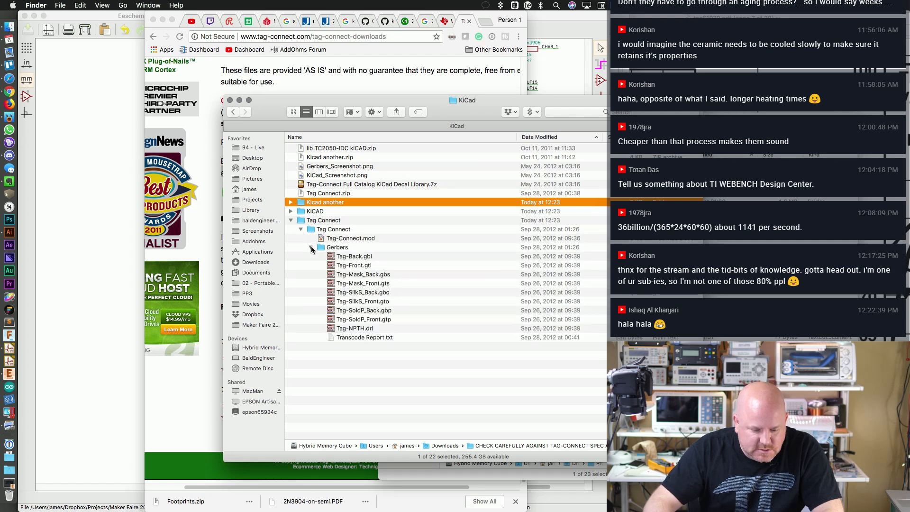
click(291, 212)
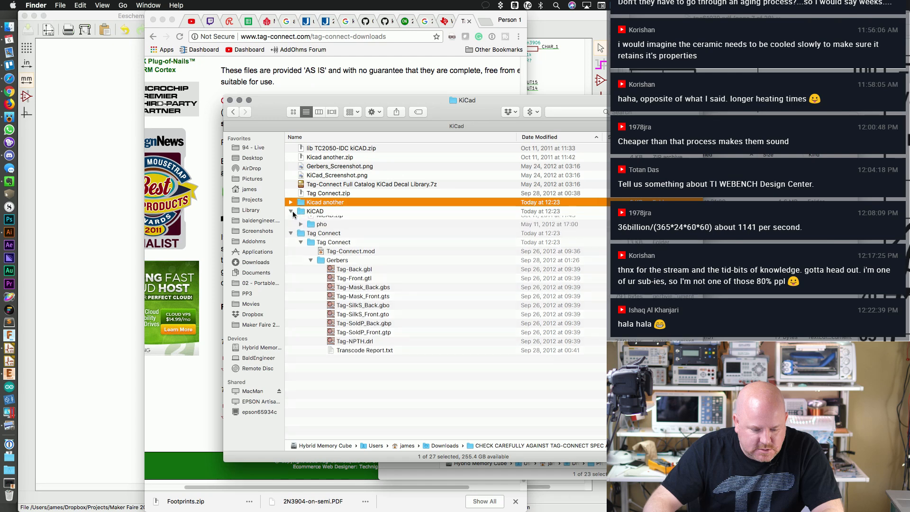
click(365, 238)
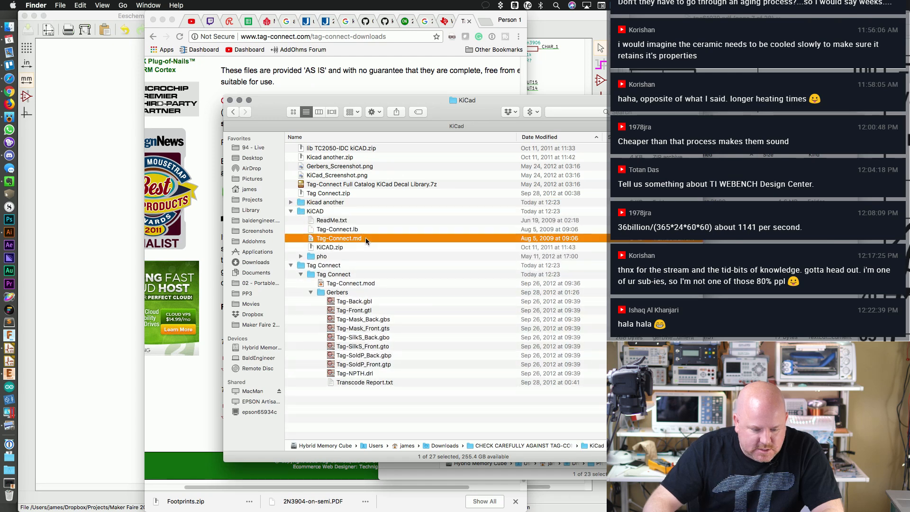
click(291, 202)
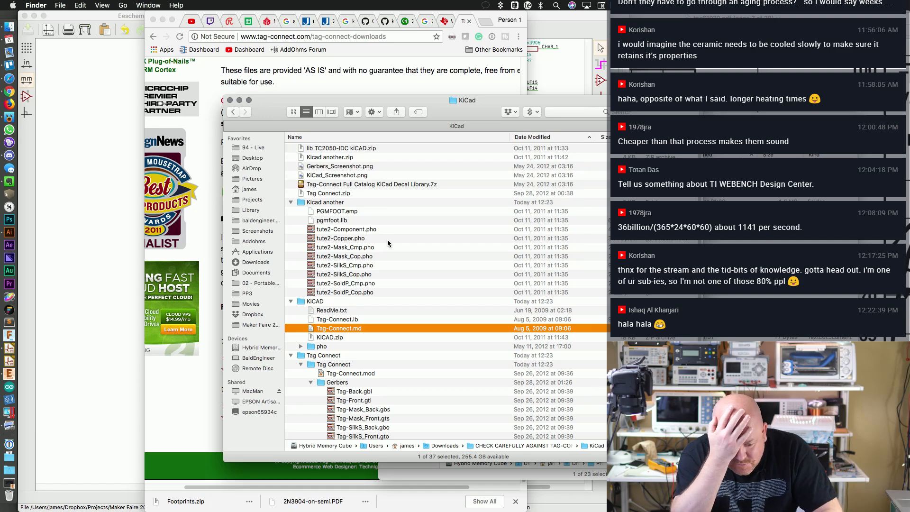
Step: Preview KiCad_Screenshot.png to examine the Tag-Connect symbols and footprints, and close the preview
click(346, 175)
key(space)
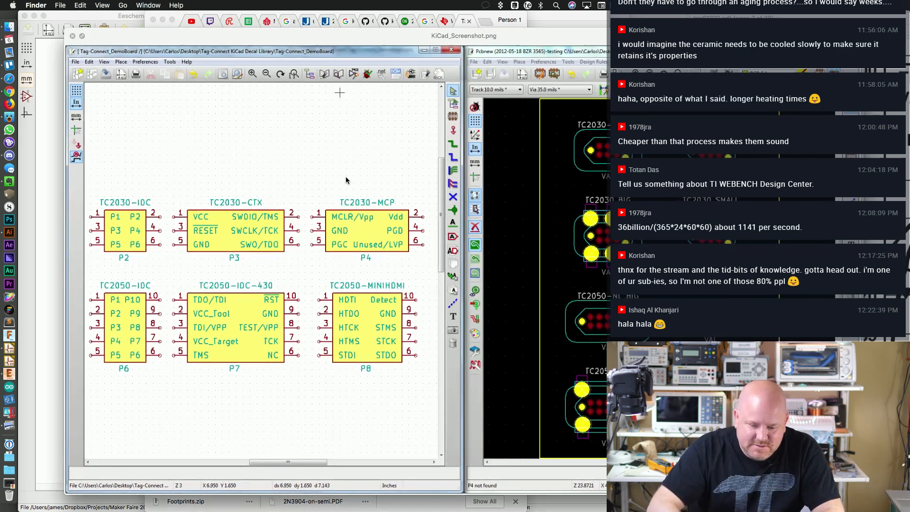
key(space)
key(space)
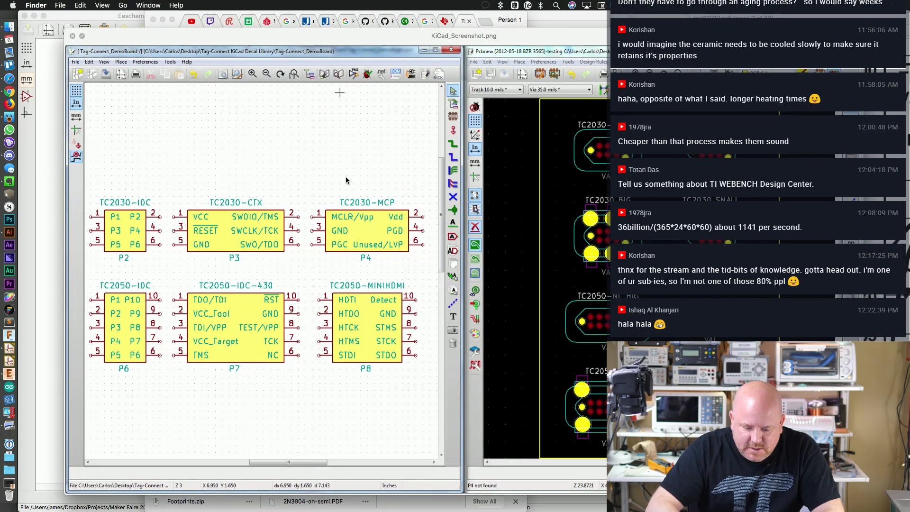
key(space)
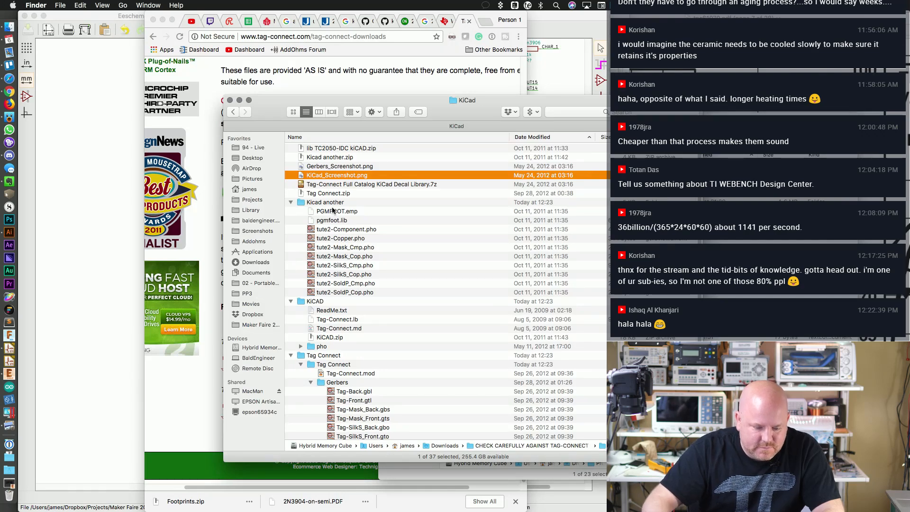
Step: Preview ReadMe.txt in the KiCAD subfolder and close the preview
scroll(382, 218, down, 2)
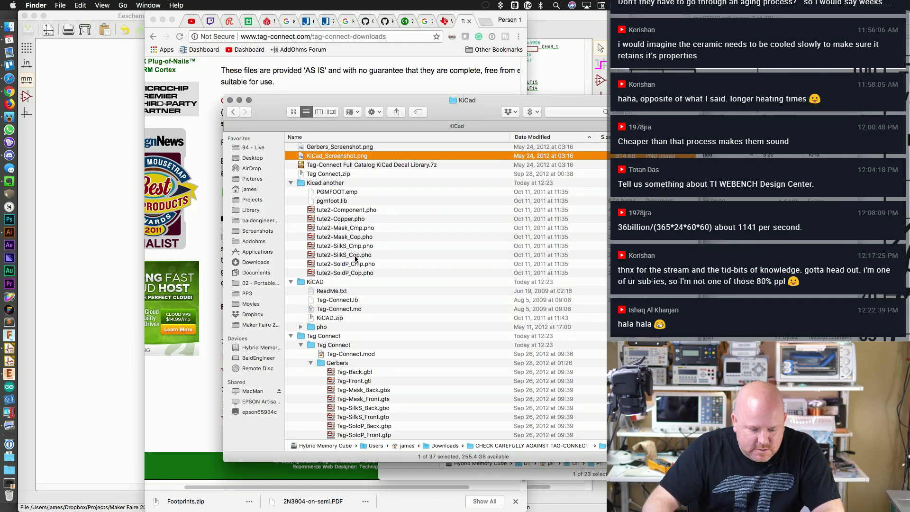
click(338, 290)
key(space)
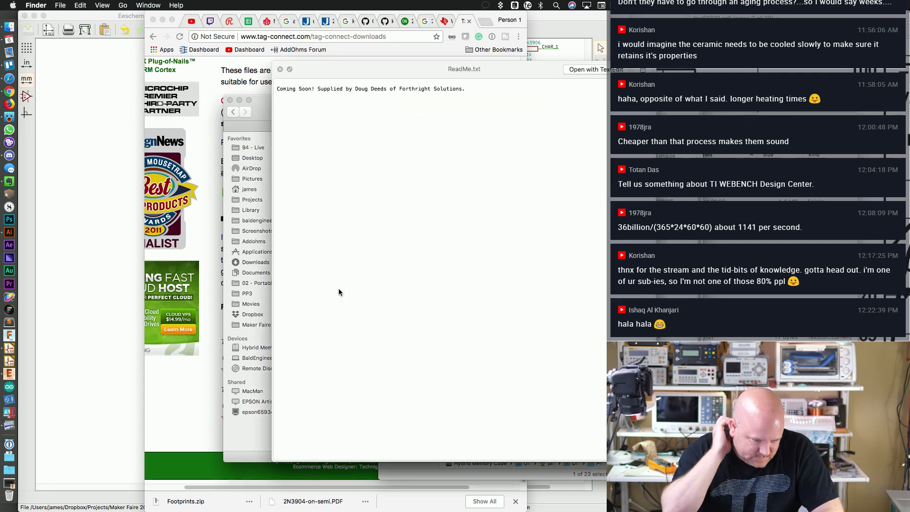
key(space)
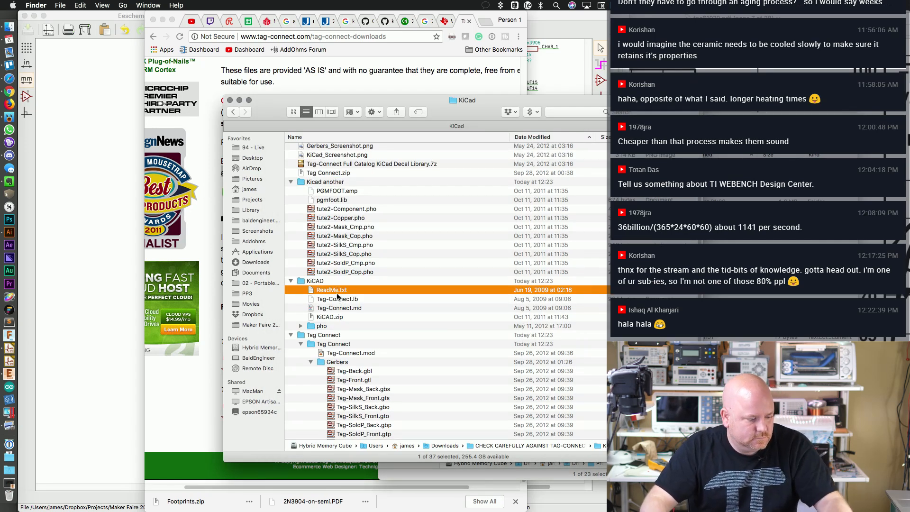
Step: Expand the pho subfolder, sort the file list by name and examine the Tag-Connect files of the KiCAD subfolder
scroll(390, 321, down, 2)
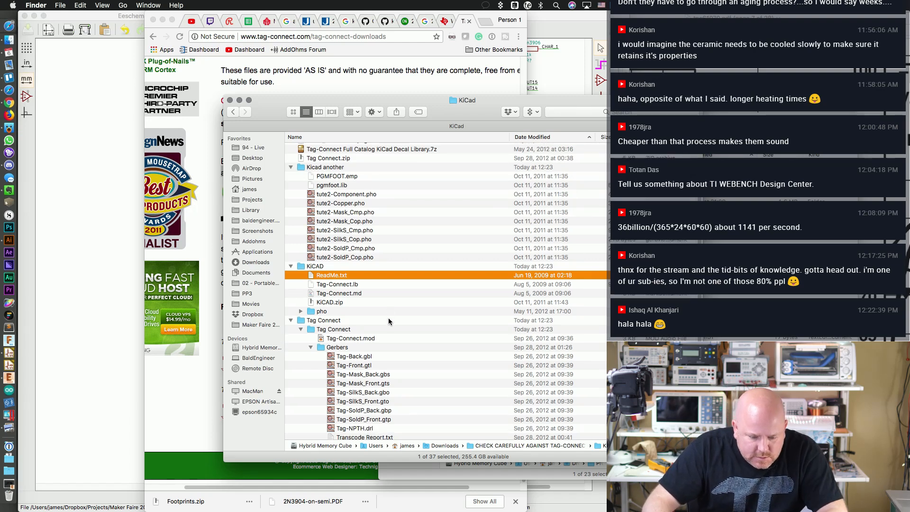
click(364, 336)
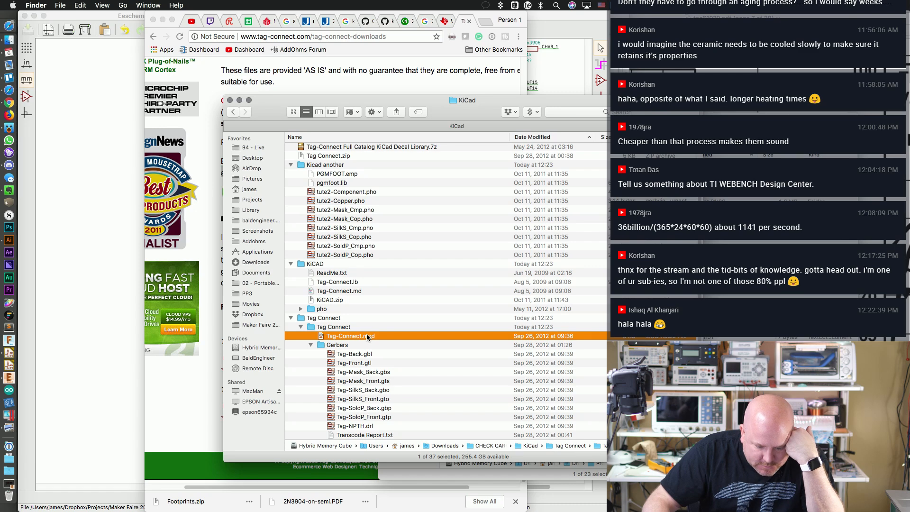
click(301, 309)
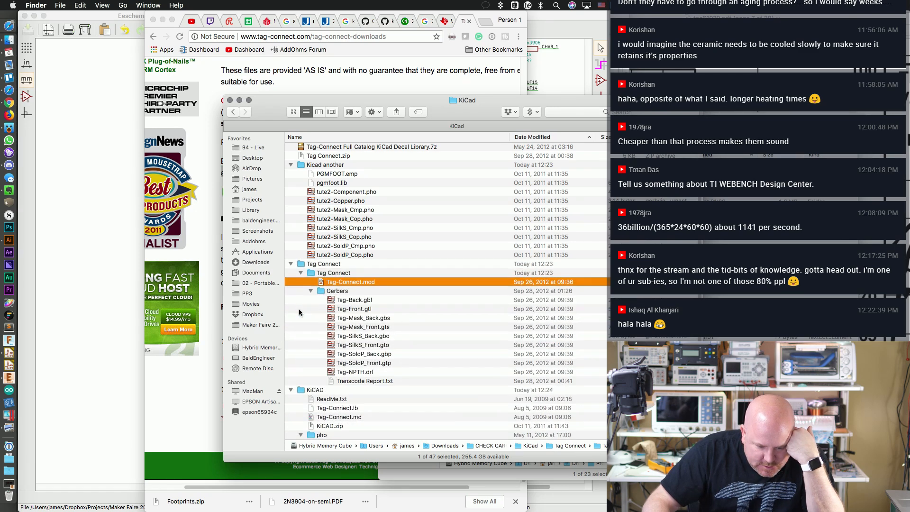
click(440, 136)
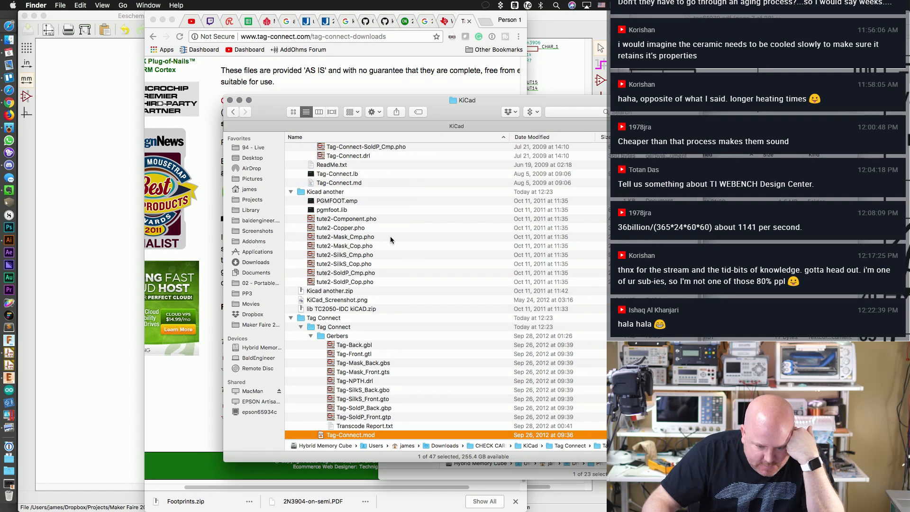
scroll(409, 257, up, 5)
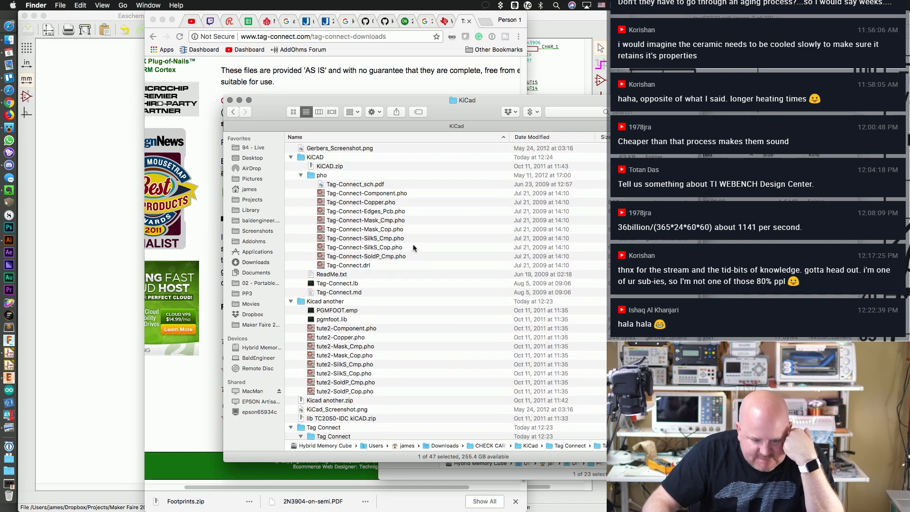
click(382, 186)
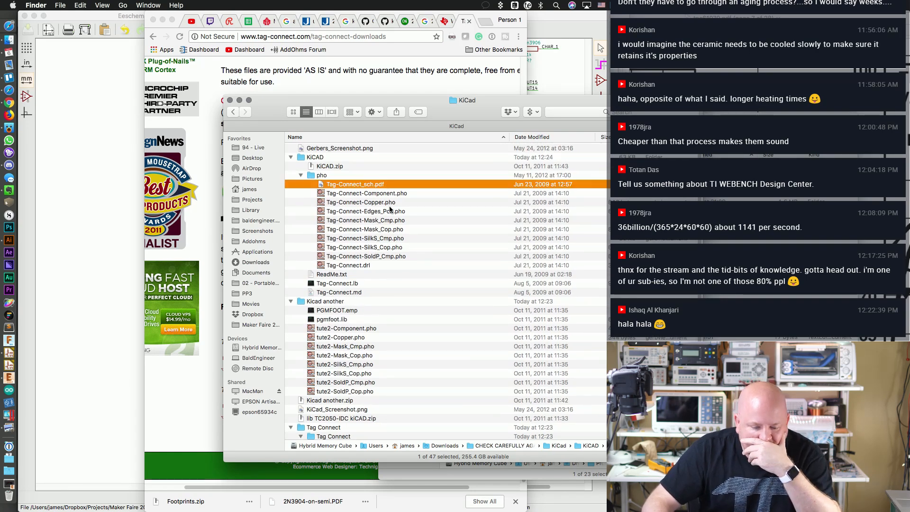
click(381, 265)
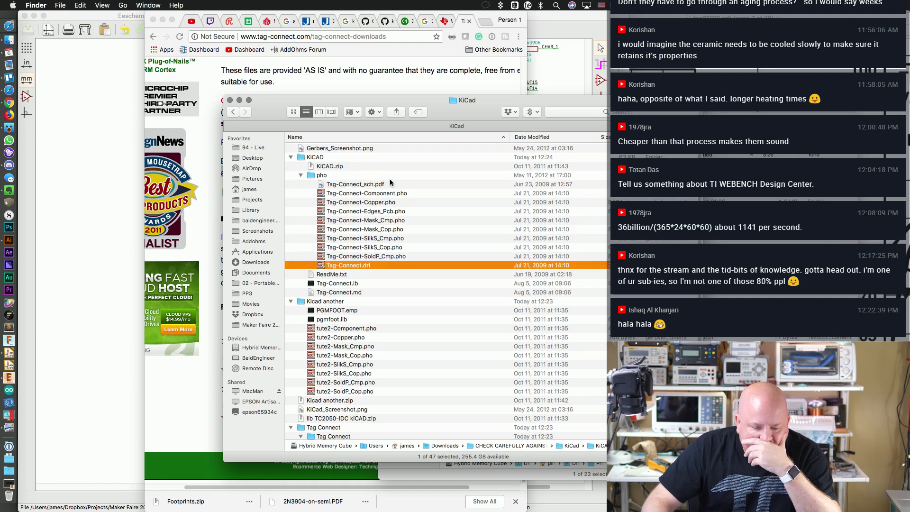
scroll(368, 240, down, 3)
click(367, 250)
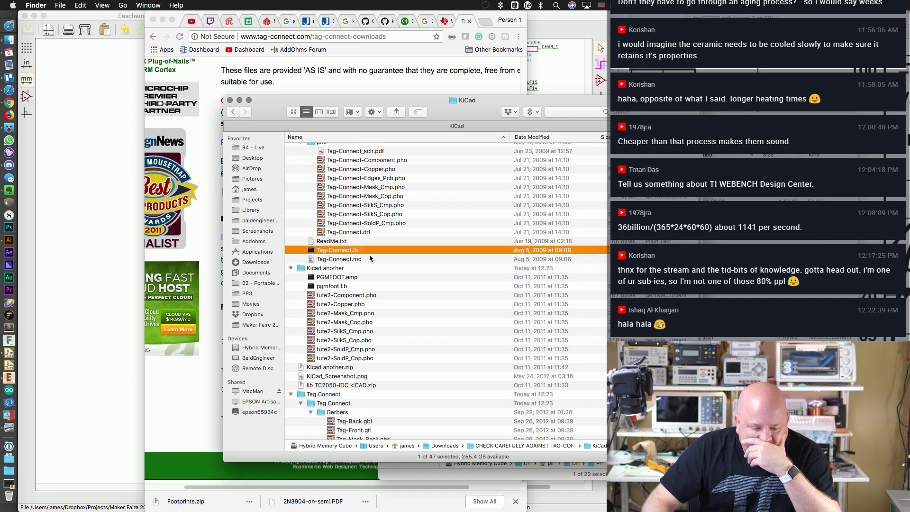
Step: Preview Tag-Connect.md, Tag-Connect.lb, ReadMe.txt and Tag-Connect_sch.pdf to examine the footprint data and the schematic symbols
click(372, 260)
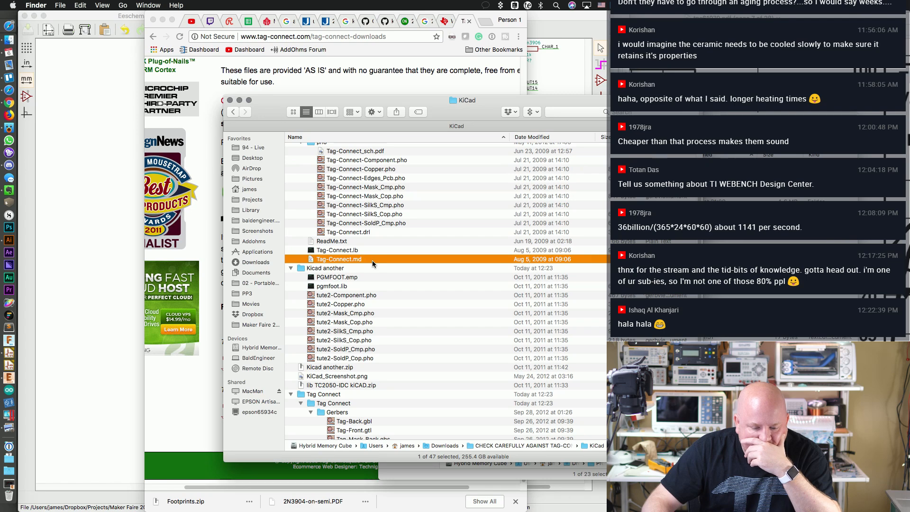
key(space)
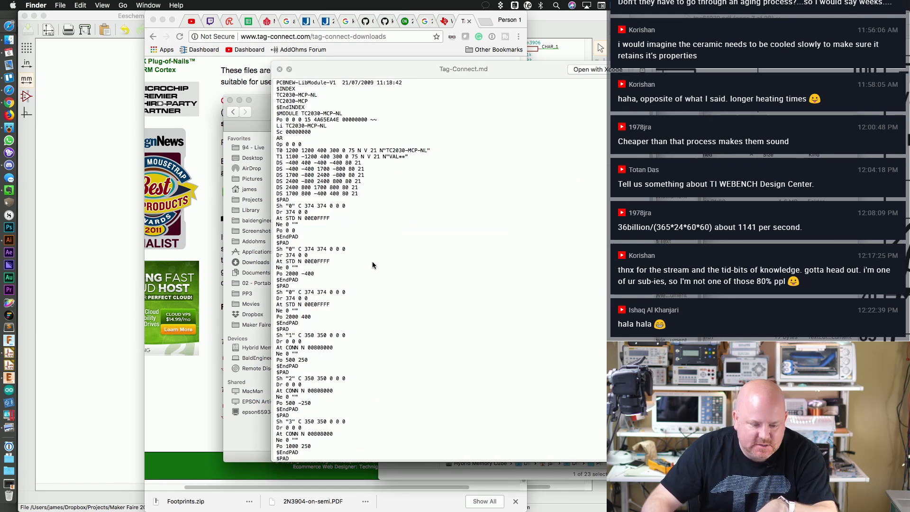
key(space)
click(367, 251)
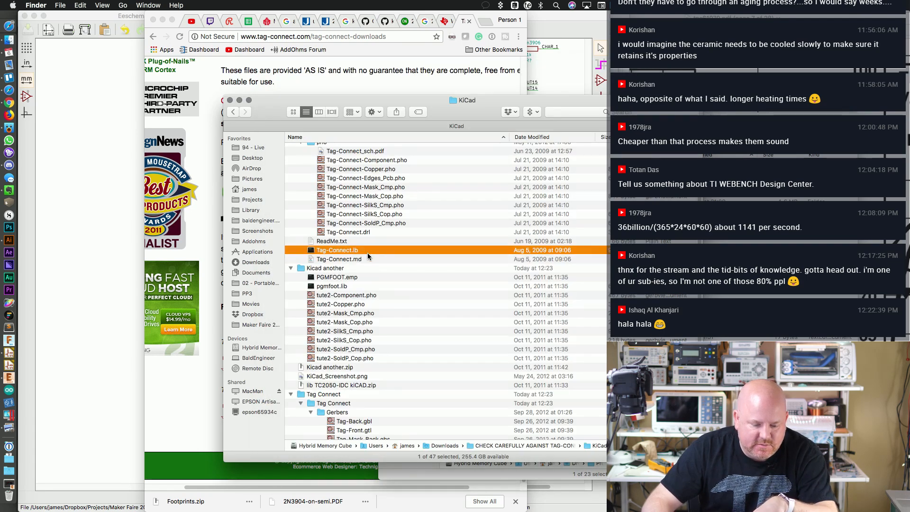
key(space)
key(space)
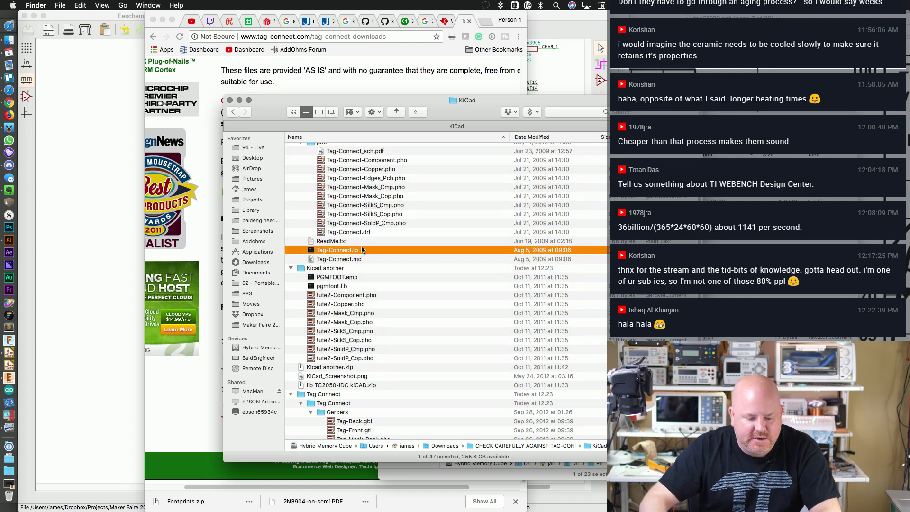
click(364, 241)
key(space)
key(space)
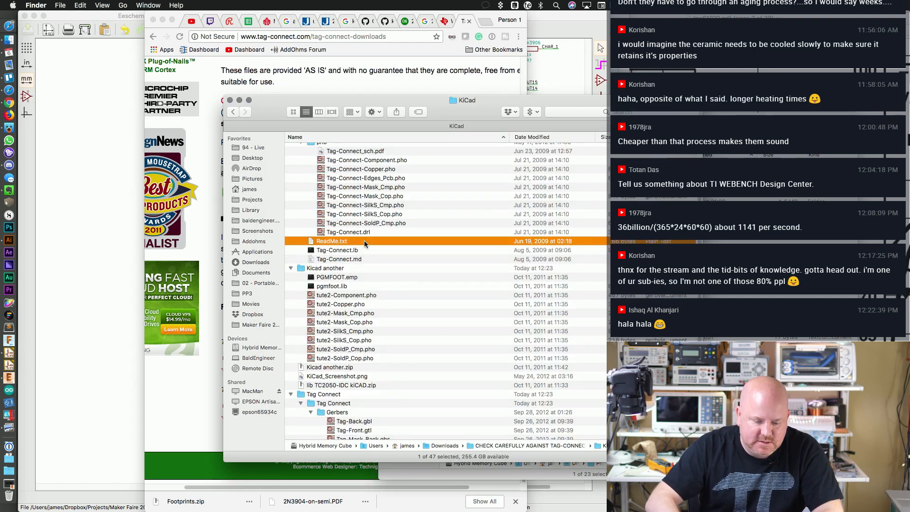
click(394, 151)
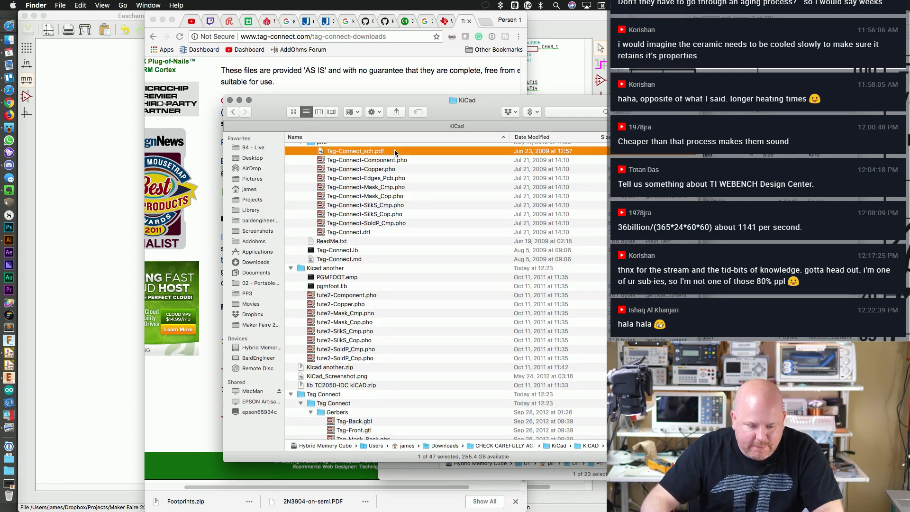
key(space)
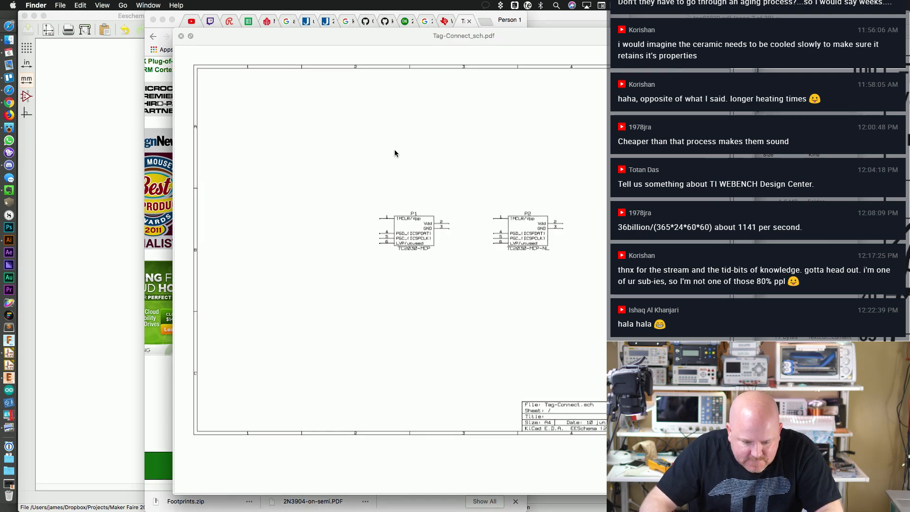
key(space)
Step: Rename Tag-Connect.lb in the KiCAD subfolder to Tag-Connect.lib, accepting the changed extension
click(358, 251)
key(Return)
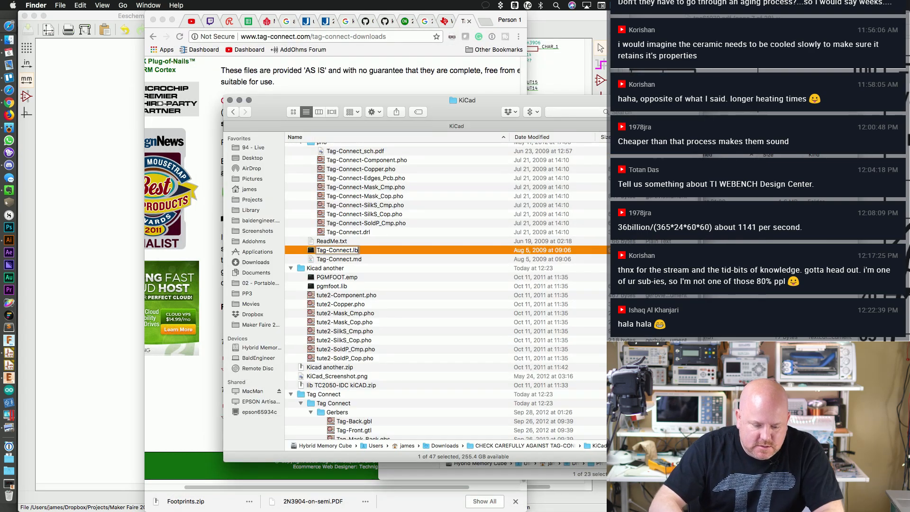
text(i)
key(Return)
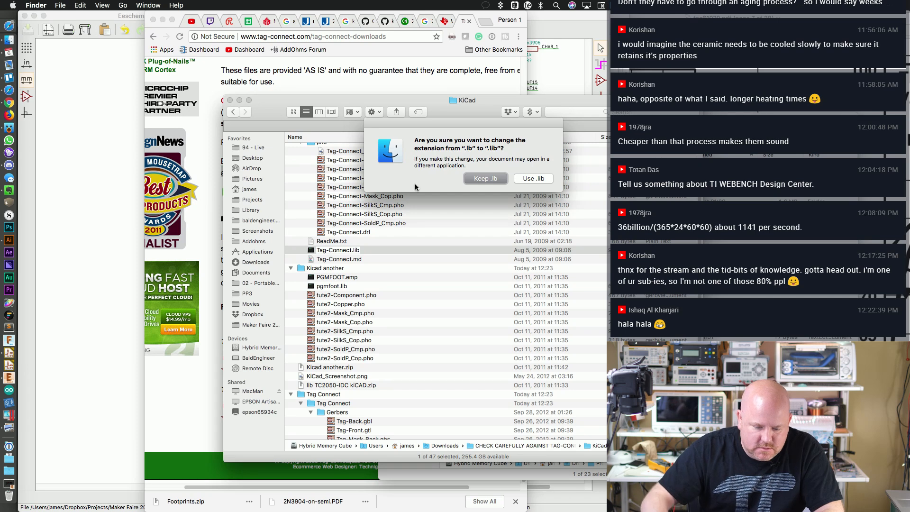
click(532, 180)
Step: Rename Tag-Connect.md in the KiCAD subfolder to Tag-Connect.mod, accepting the changed extension
click(377, 257)
key(Return)
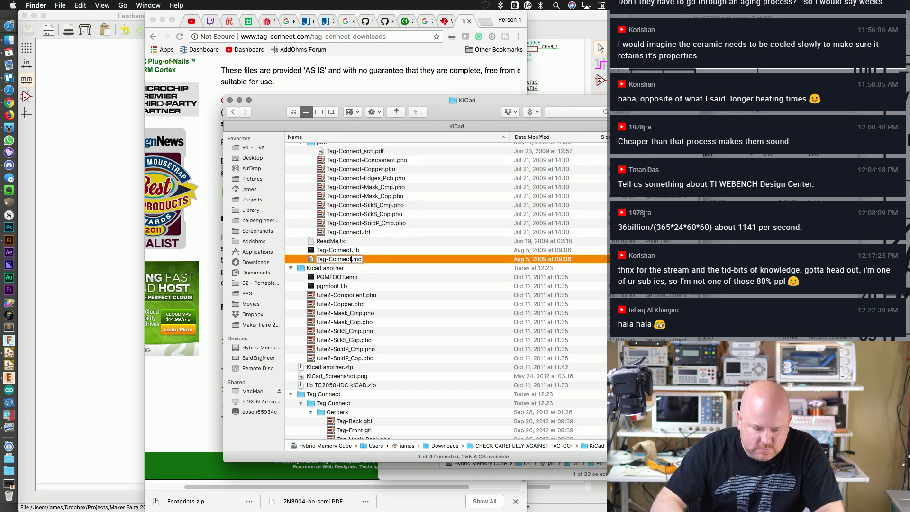
text(o)
key(Return)
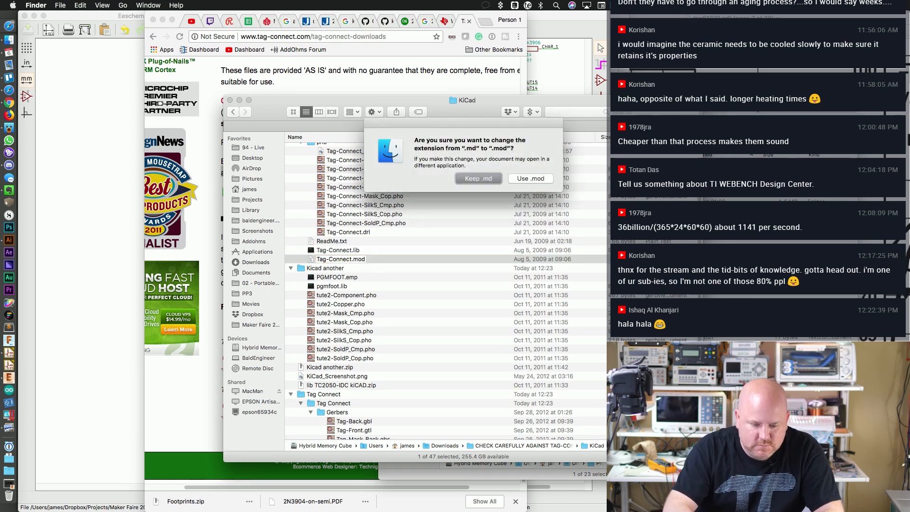
click(524, 178)
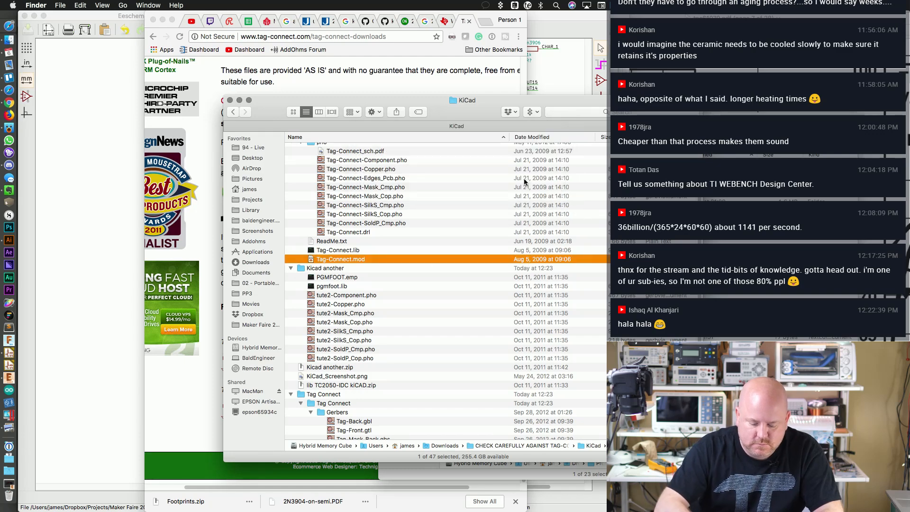
Step: Open a second Finder window at the Downloaded Libraries folder inside Dropbox's KiCad folder and collapse CrumpSchemes_footprints.pretty
key(super+n)
drag(357, 110, 465, 117)
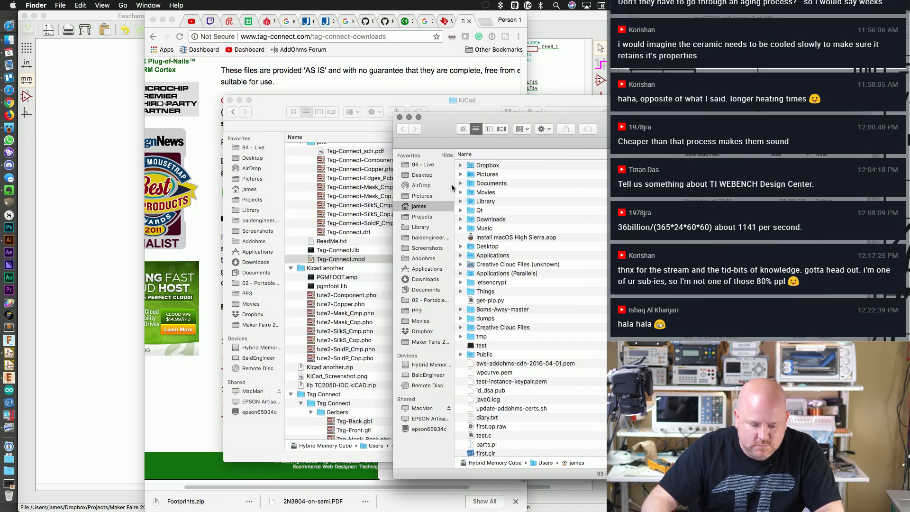
click(422, 331)
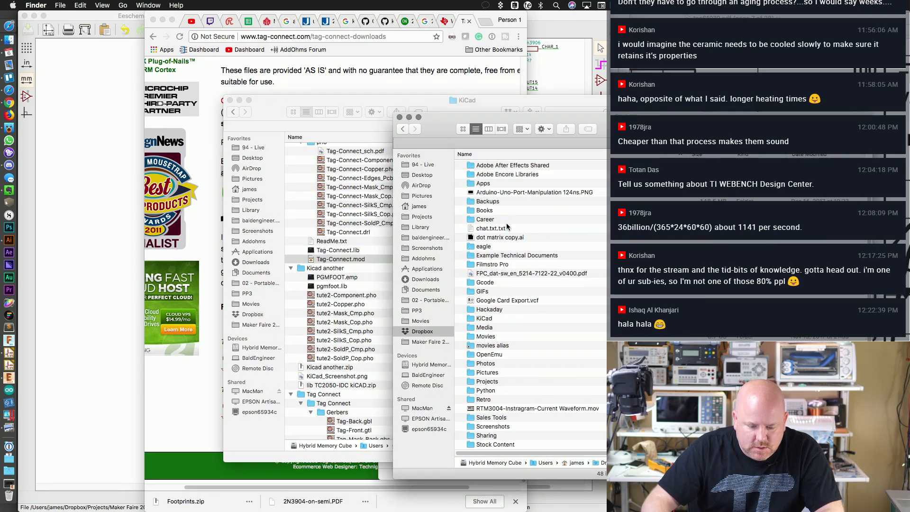
double_click(494, 316)
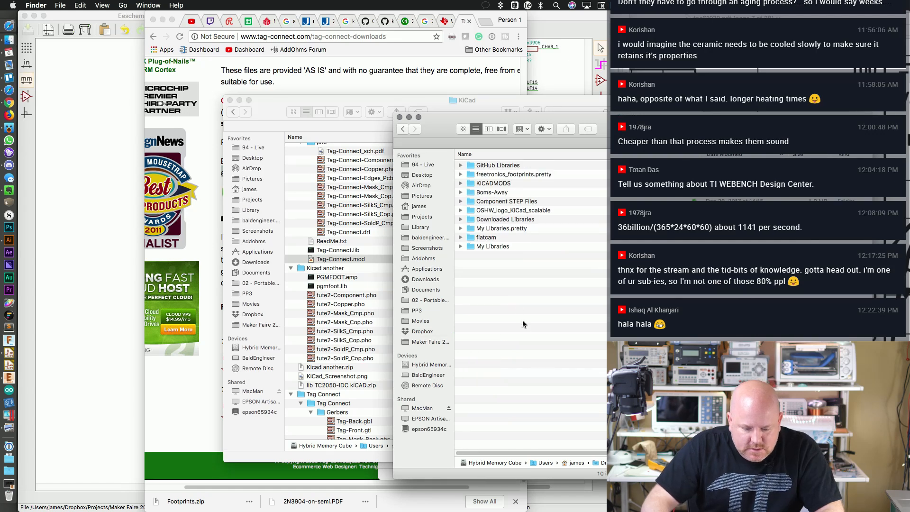
click(517, 220)
click(517, 219)
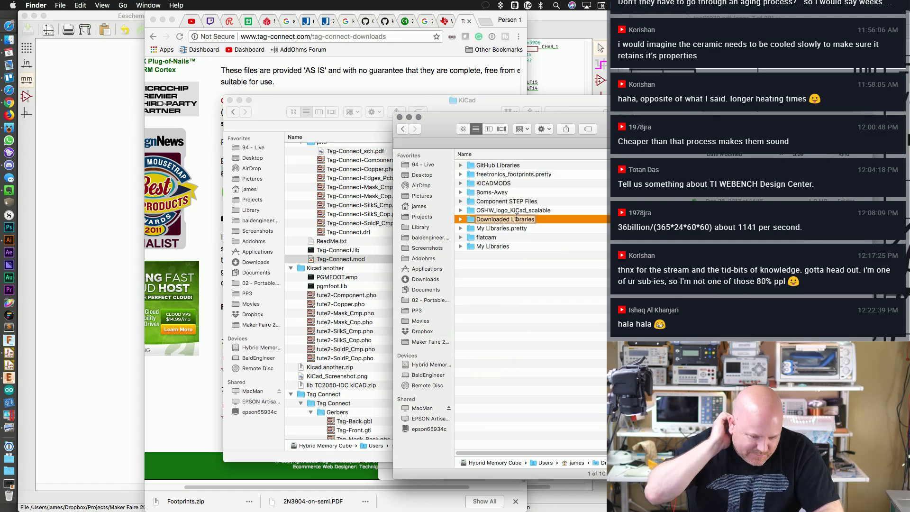
double_click(470, 218)
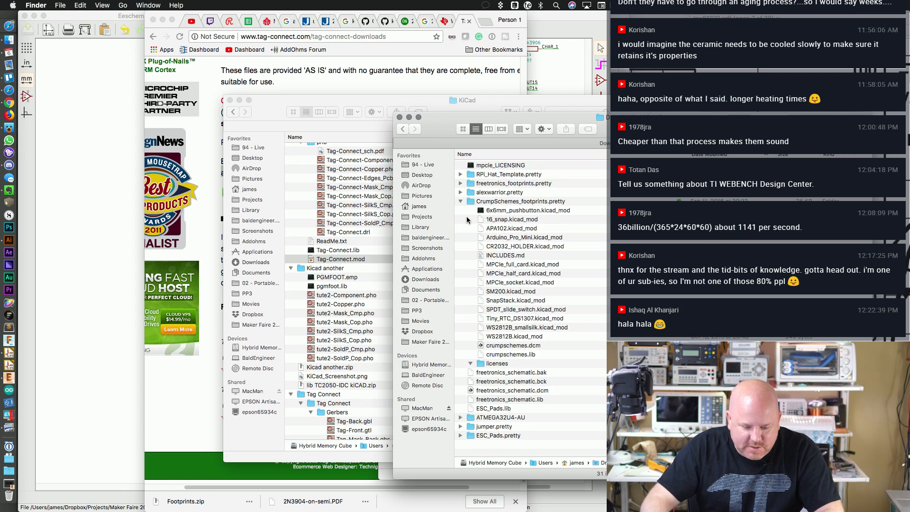
click(460, 202)
Step: Create a folder named Tag-Connect in Downloaded Libraries and open it
right_click(503, 297)
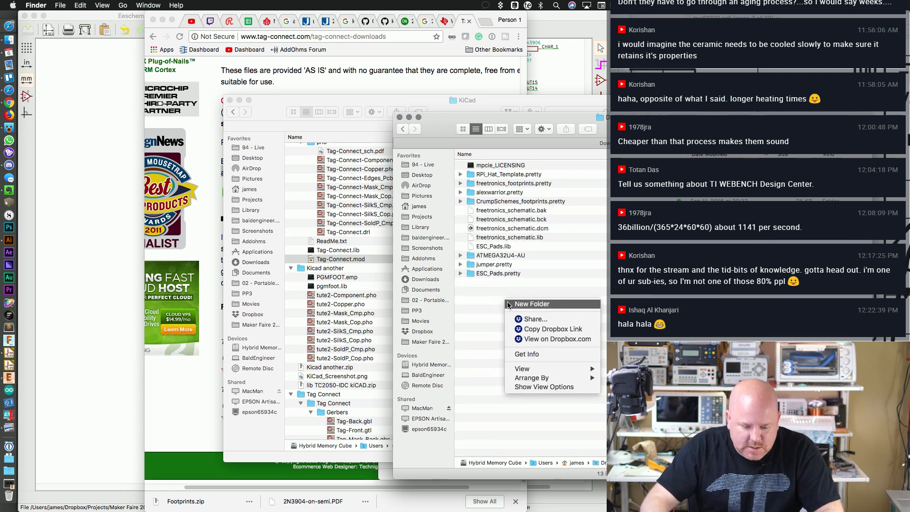
click(517, 302)
text(Tag-Connect)
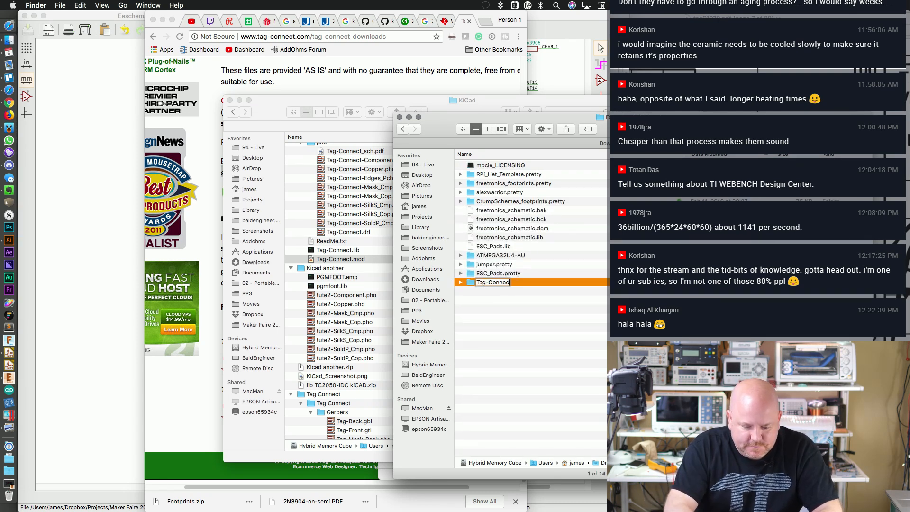
key(Return)
double_click(505, 282)
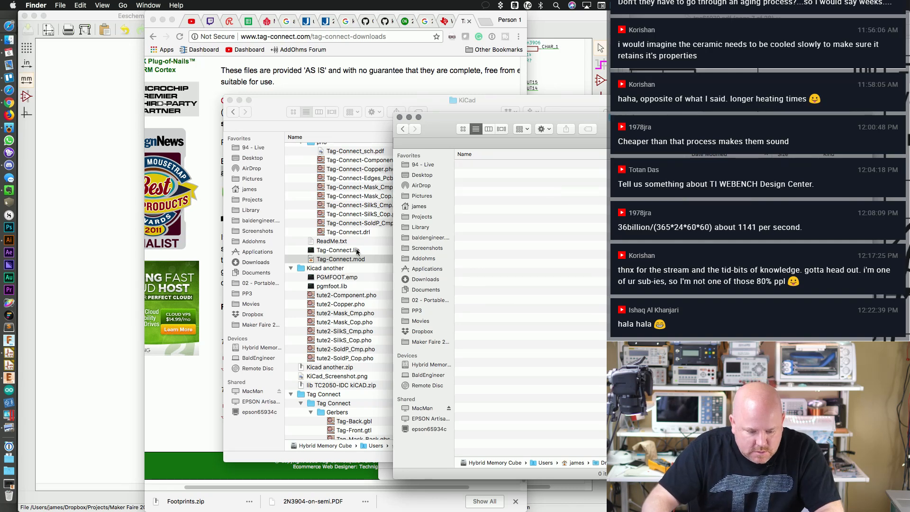
Step: Copy Tag-Connect.lib and Tag-Connect.mod from the download's KiCAD subfolder into the new Tag-Connect folder
click(357, 252)
shift+click(349, 258)
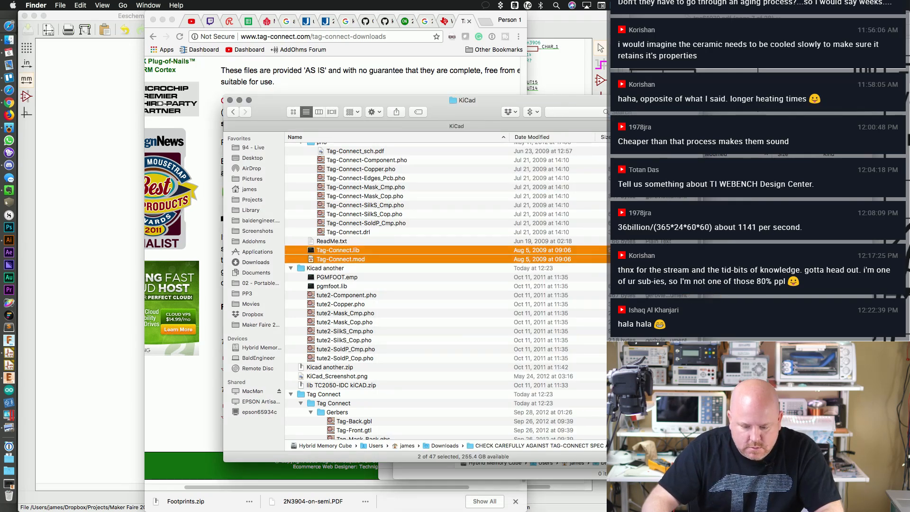
key(super+grave)
key(super+v)
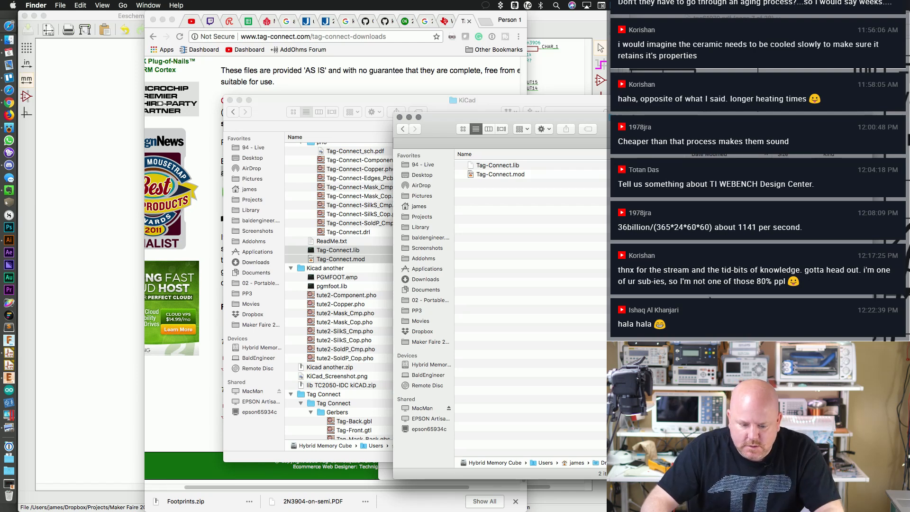
Step: Add Tag-Connect.lib from the Downloaded Libraries Tag-Connect folder to the schematic's project-specific symbol libraries
click(598, 97)
click(161, 6)
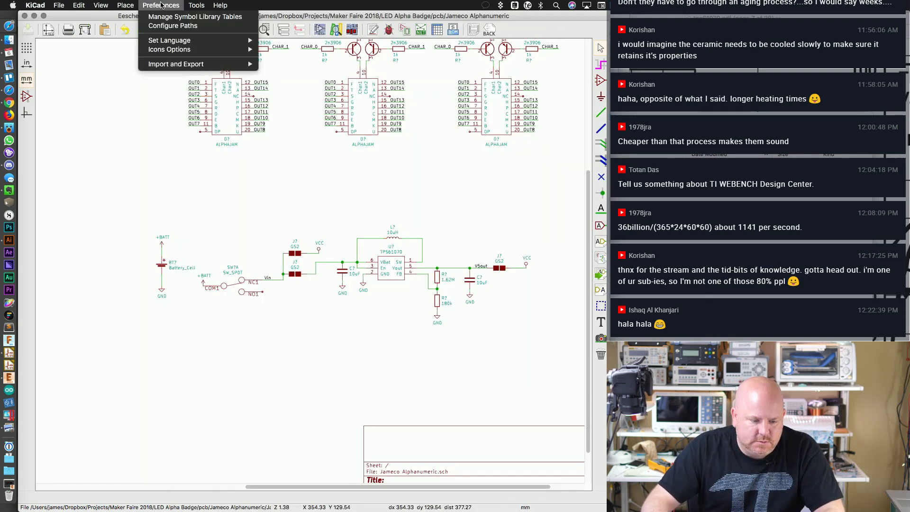
click(176, 20)
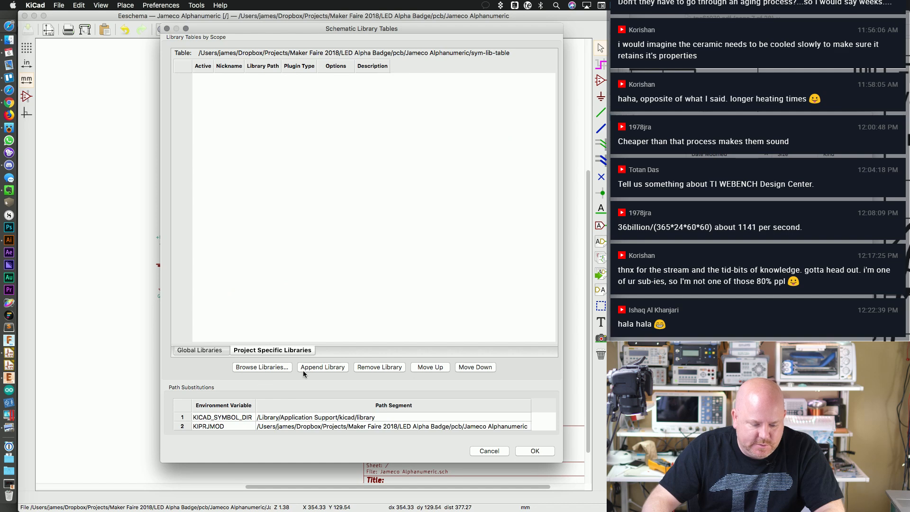
click(322, 367)
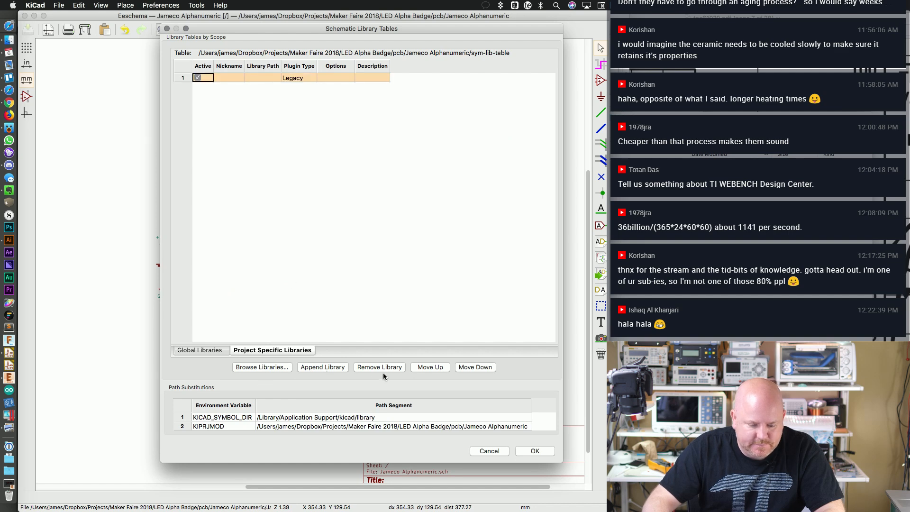
click(279, 366)
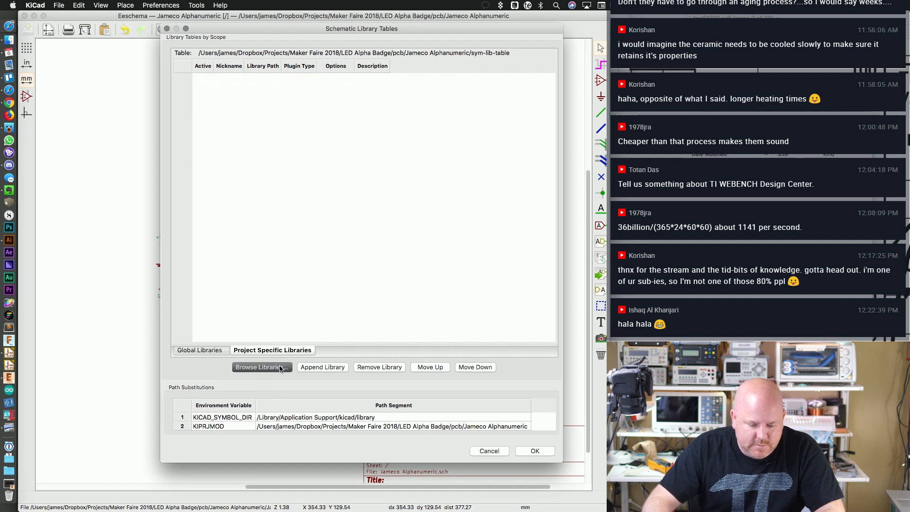
click(758, 213)
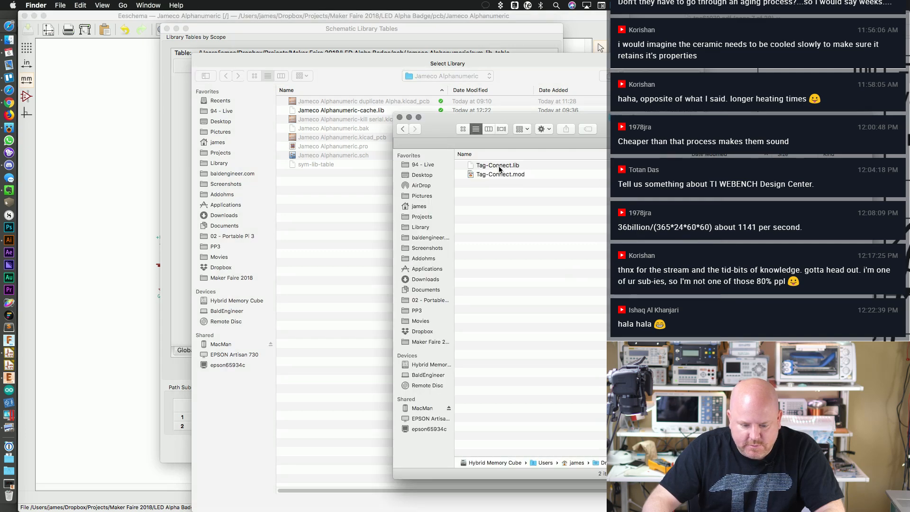
drag(498, 169, 351, 206)
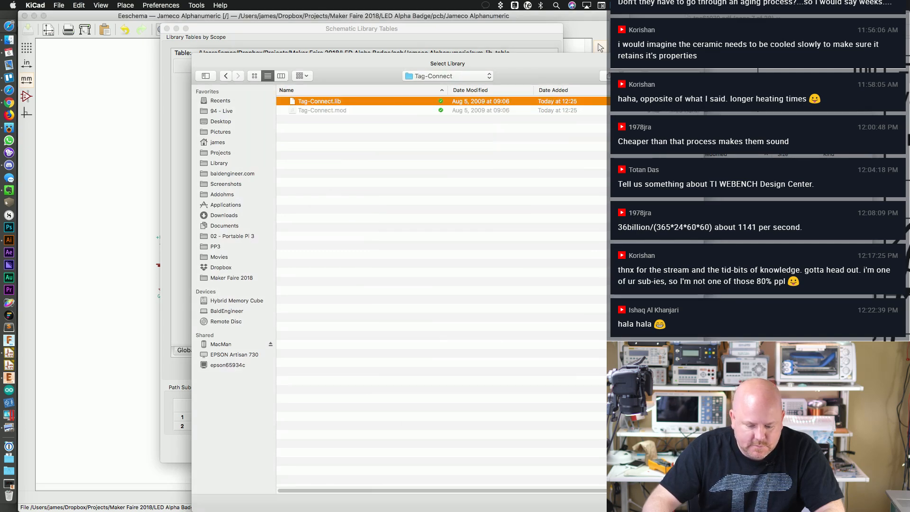
key(Return)
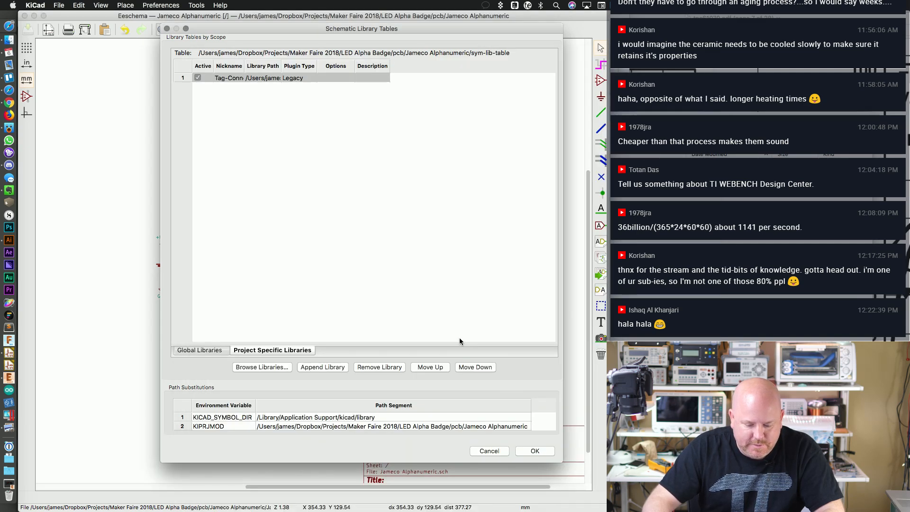
click(535, 450)
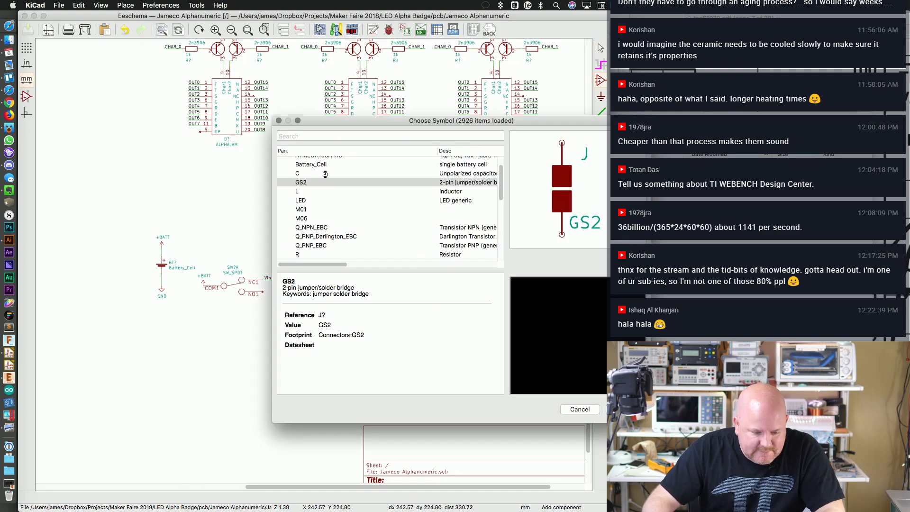
Step: Search the symbol chooser for tag, examine the TC2030-MCP and TC2030-MCP-NL symbols in the Tag-Connect library, and close the chooser
scroll(499, 180, up, 3)
text(tag)
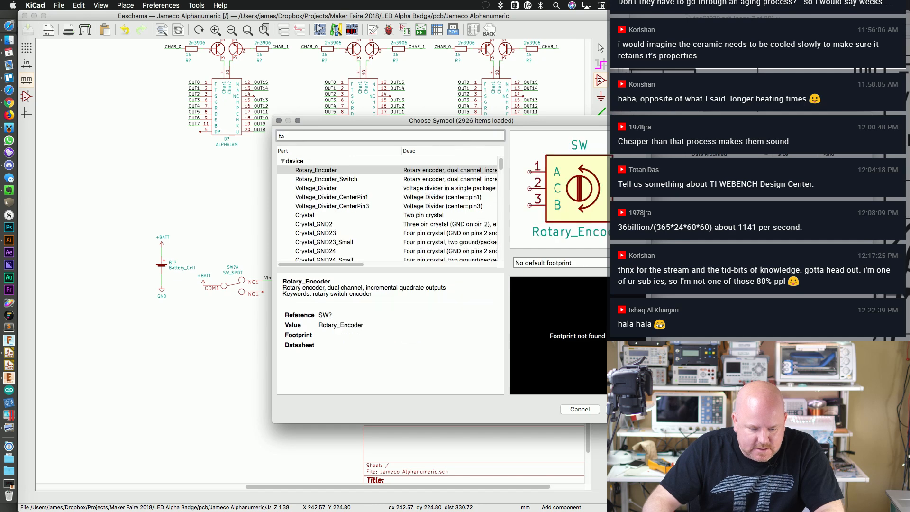
click(283, 161)
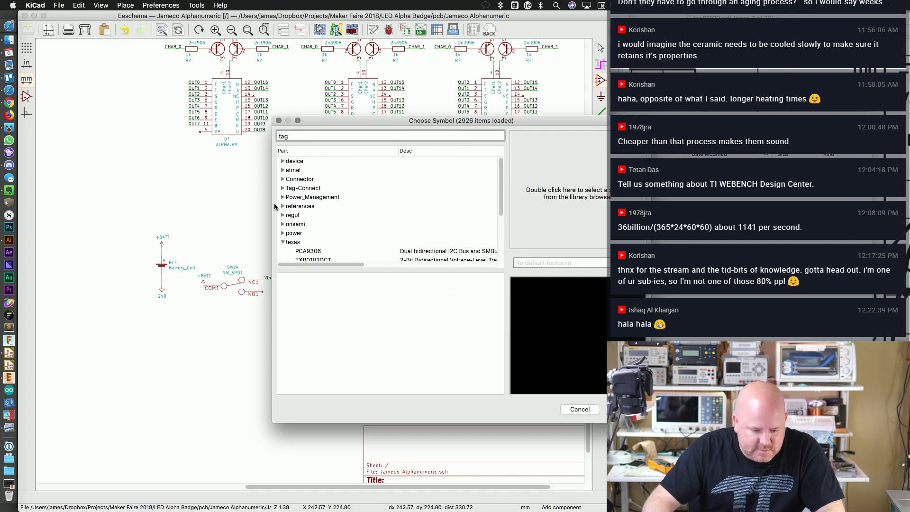
click(298, 179)
click(283, 188)
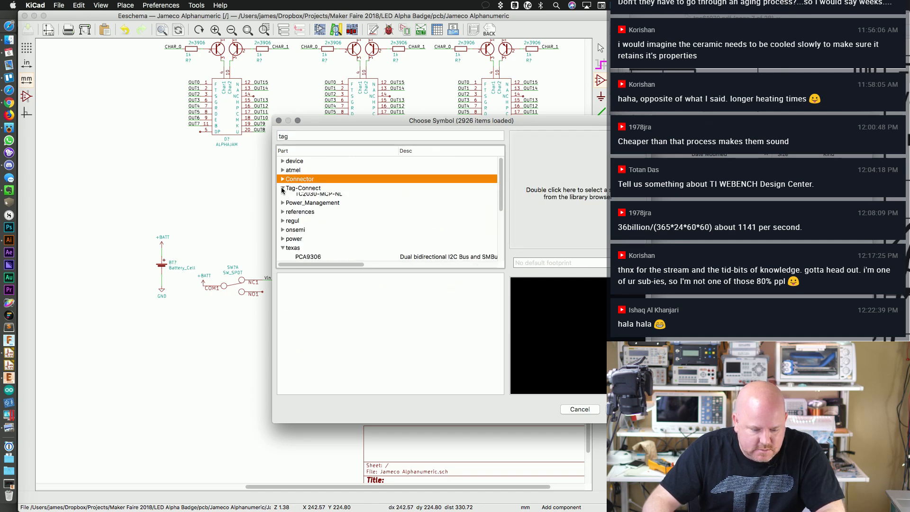
click(319, 196)
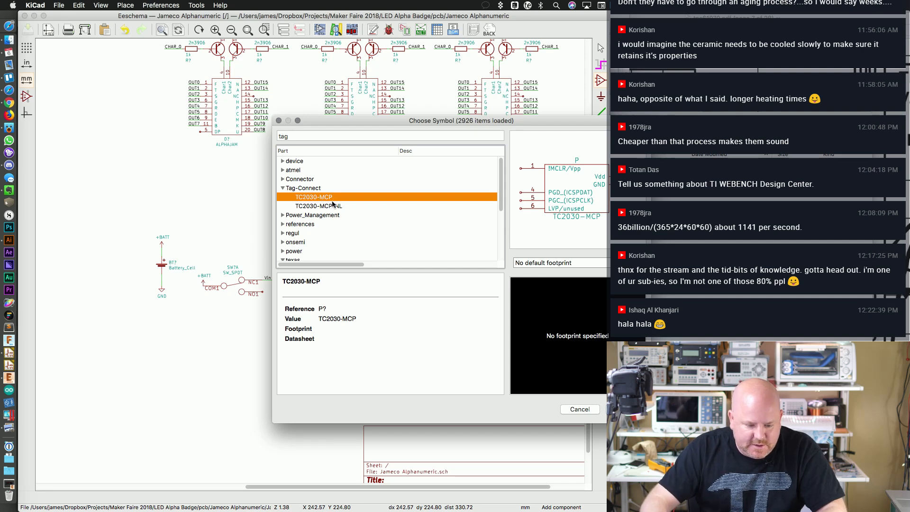
click(334, 206)
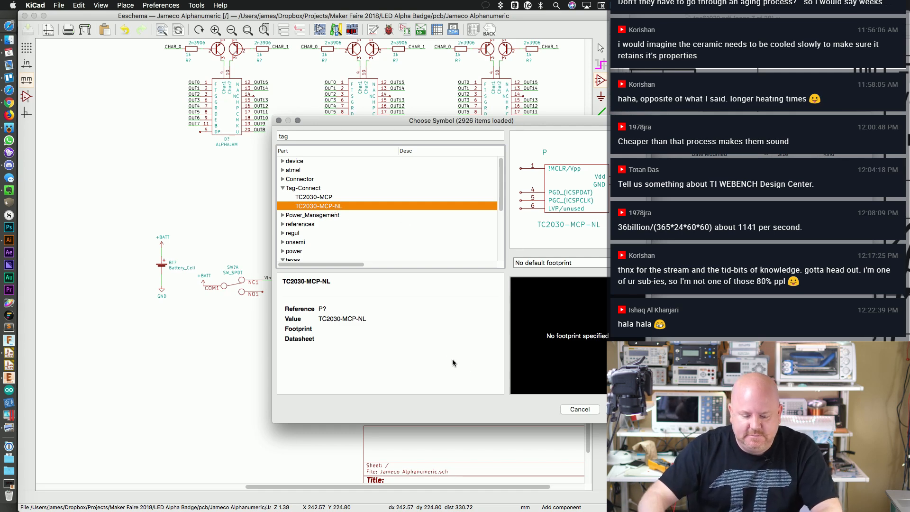
key(Escape)
Step: Remove the Tag-Connect library from the project-specific symbol library table
click(126, 5)
mouse_move(160, 5)
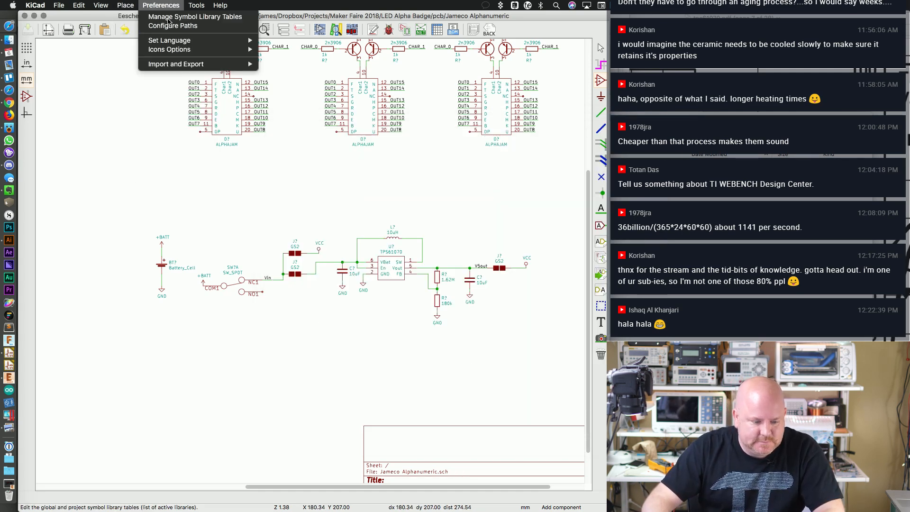
click(190, 15)
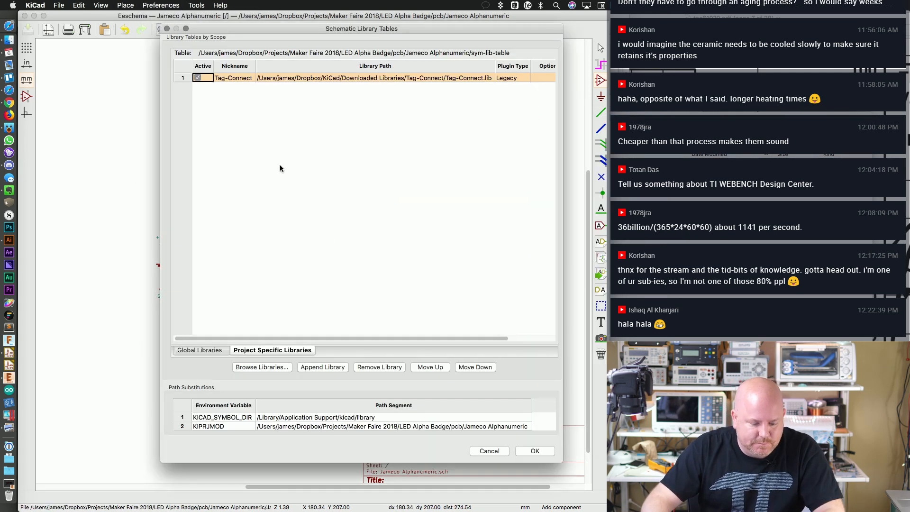
click(392, 367)
Step: Switch to Finder and delete the Tag-Connect folder from Downloaded Libraries
key(super+Tab)
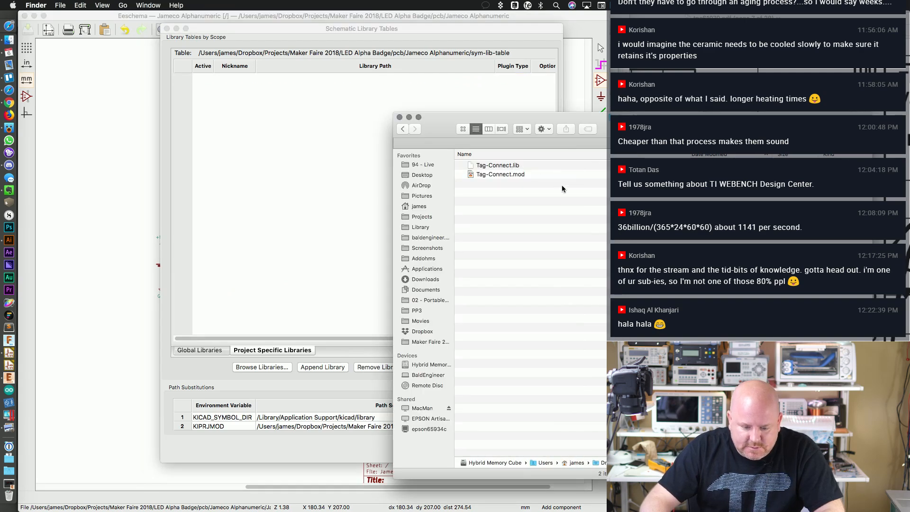
click(402, 129)
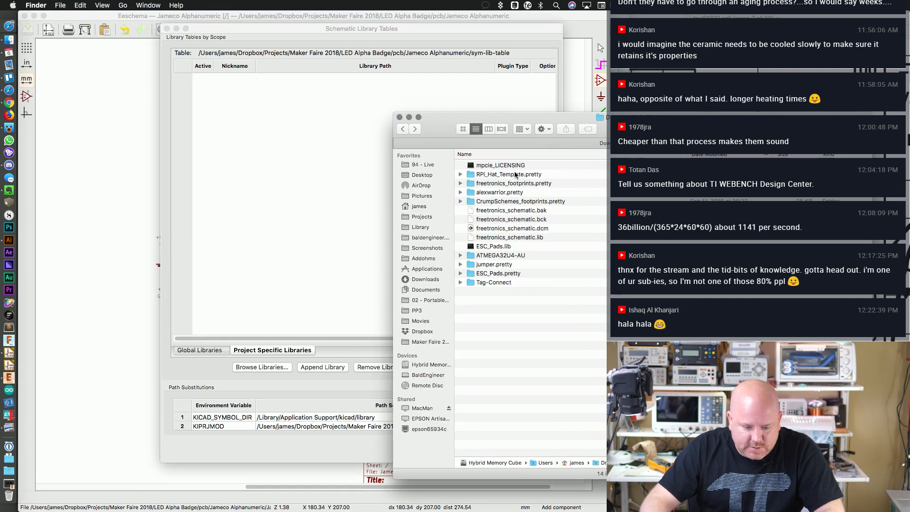
right_click(505, 283)
click(530, 301)
Step: Open the download's Kicad another folder and examine the contents of PGMFOOT.emp in Sublime Text, closing the editor when done
key(super+grave)
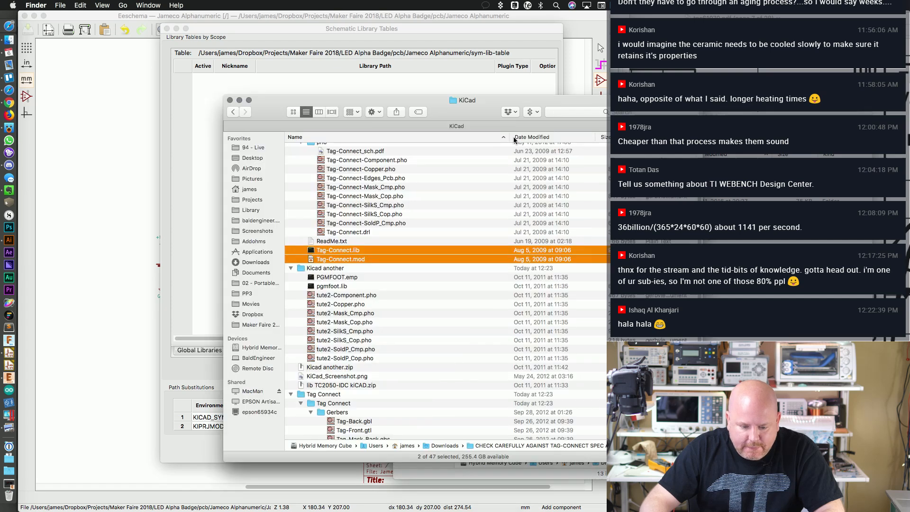
double_click(347, 268)
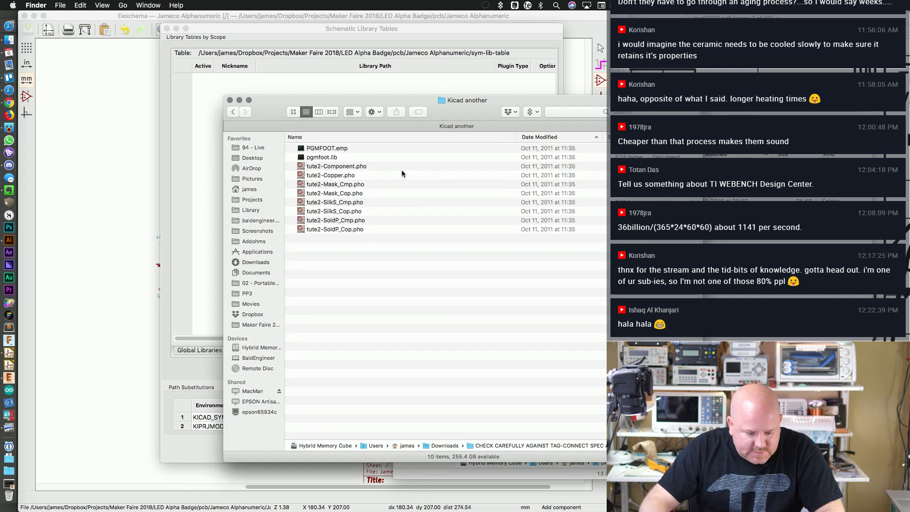
click(353, 149)
key(space)
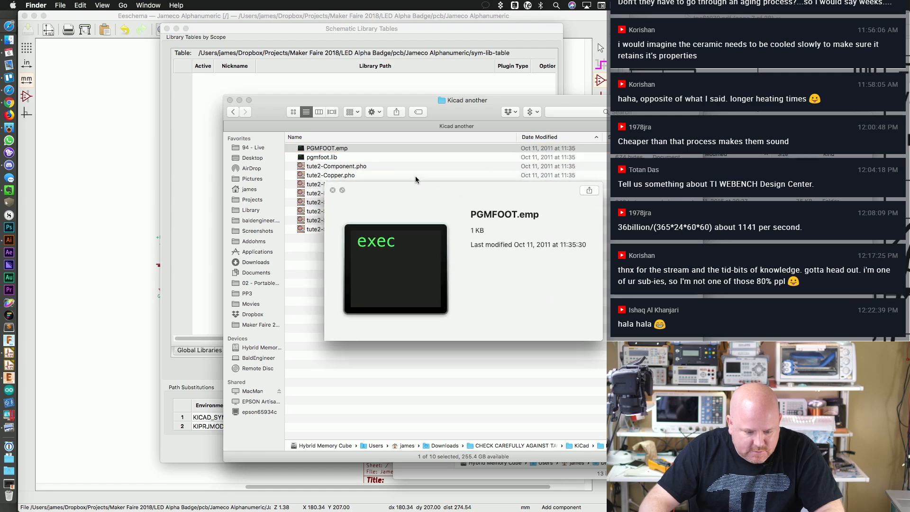
key(space)
drag(343, 149, 12, 332)
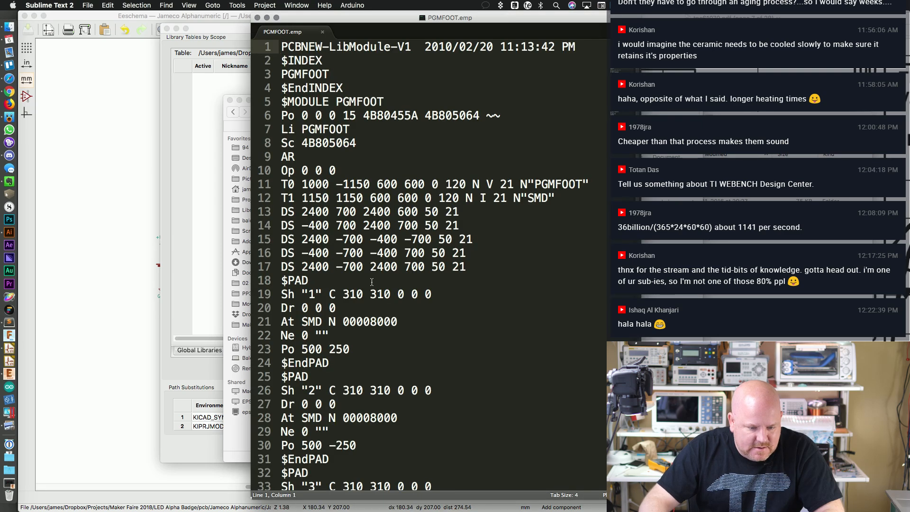
key(super+q)
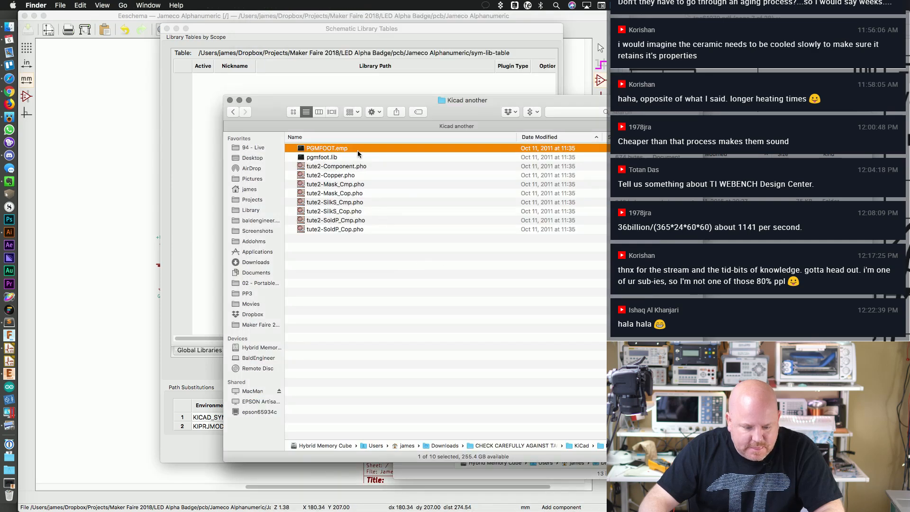
Step: Rename PGMFOOT.emp to PGMFOOT.mod, accepting the changed extension
key(Return)
key(super+Right)
key(BackSpace)
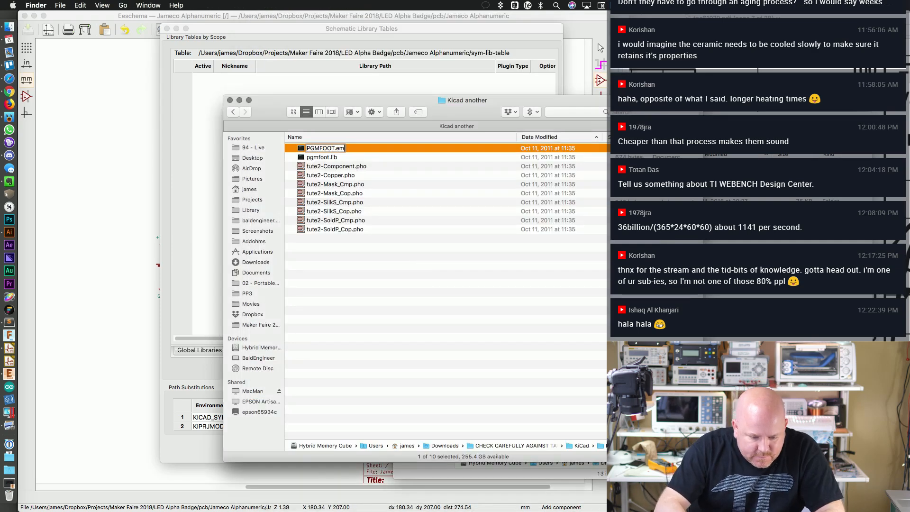
key(BackSpace)
key(BackSpace)
text(mod)
key(Return)
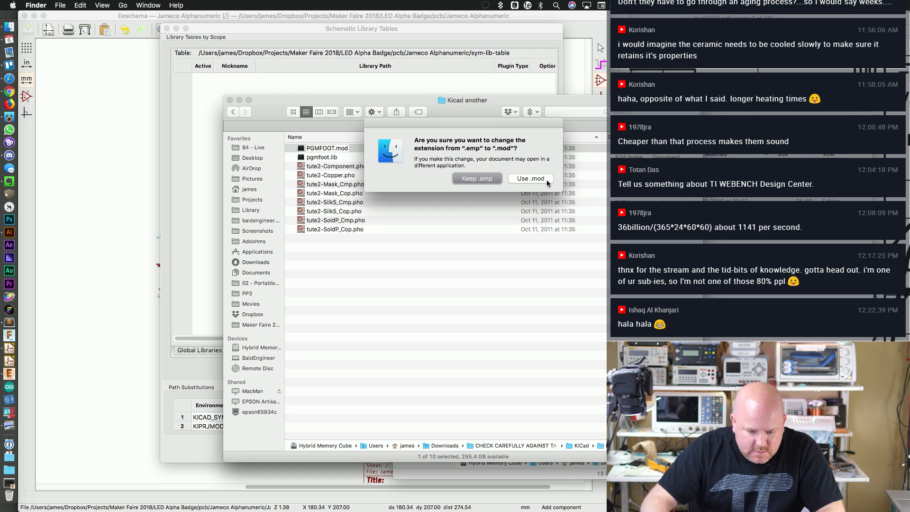
click(547, 183)
Step: Copy pgmfoot.lib and PGMFOOT.mod into a new folder named Tag in Downloaded Libraries
shift+click(338, 147)
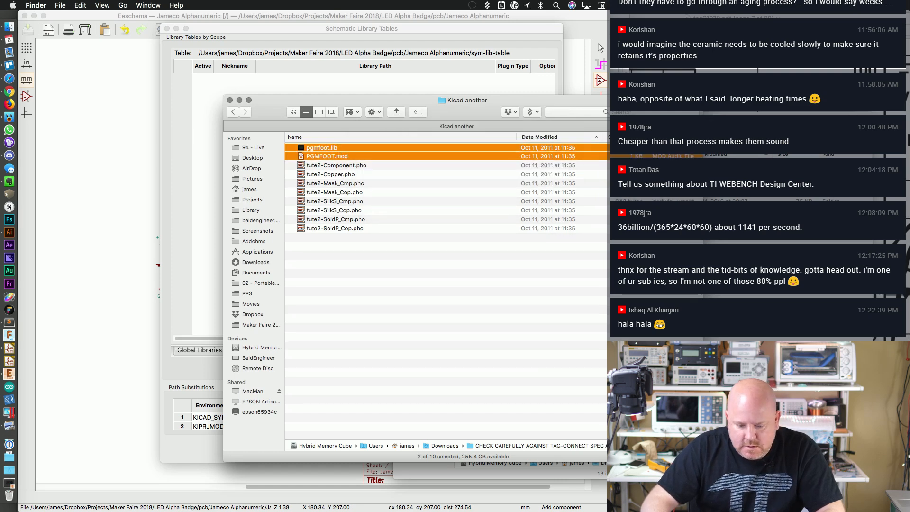
key(super+n)
right_click(510, 296)
click(522, 300)
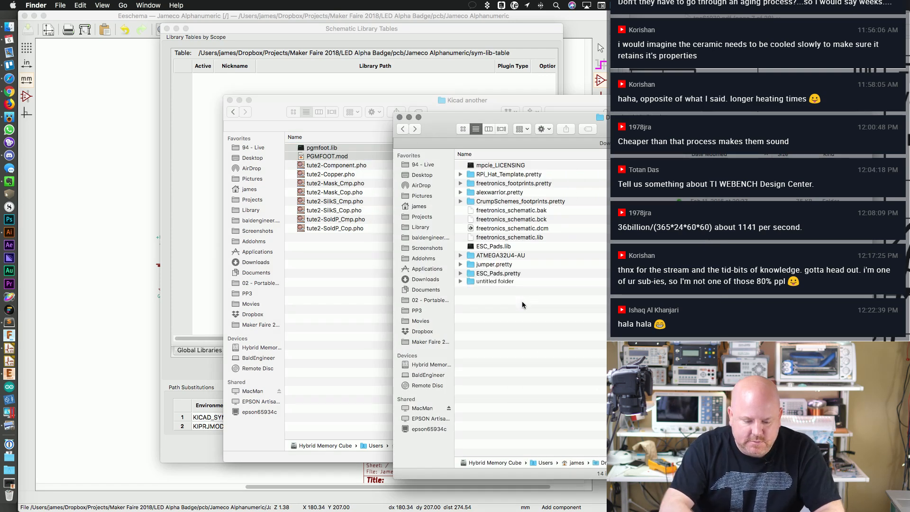
text(tmp)
key(Return)
double_click(496, 280)
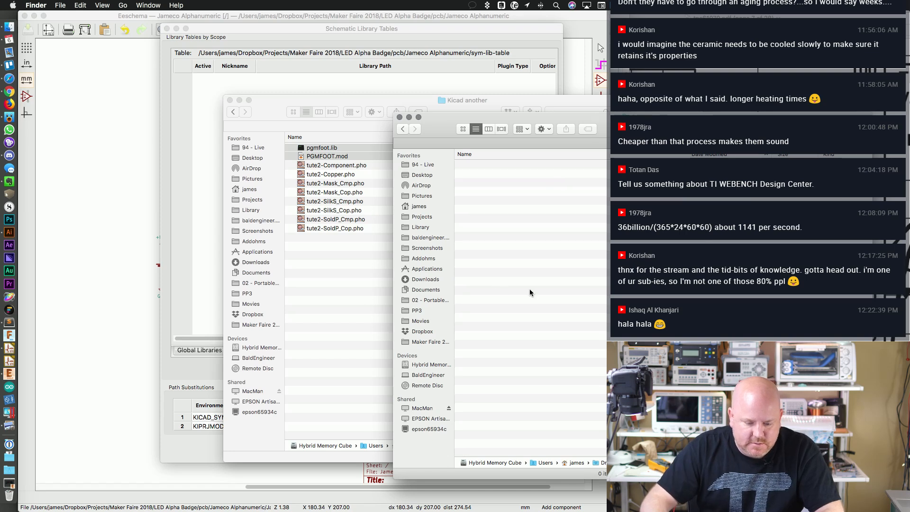
key(super+v)
Step: Add pgmfoot.lib from the Tag folder to KiCad's project-specific symbol libraries and accept the library table
click(389, 44)
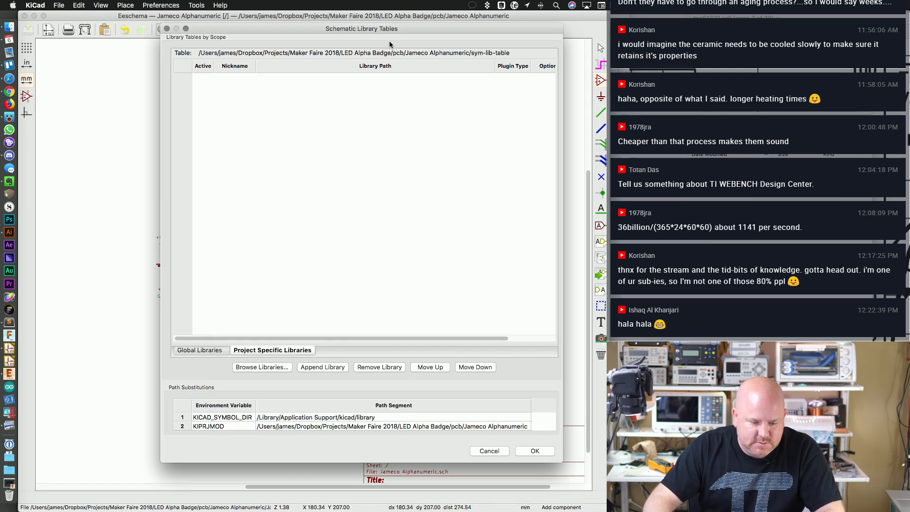
click(276, 366)
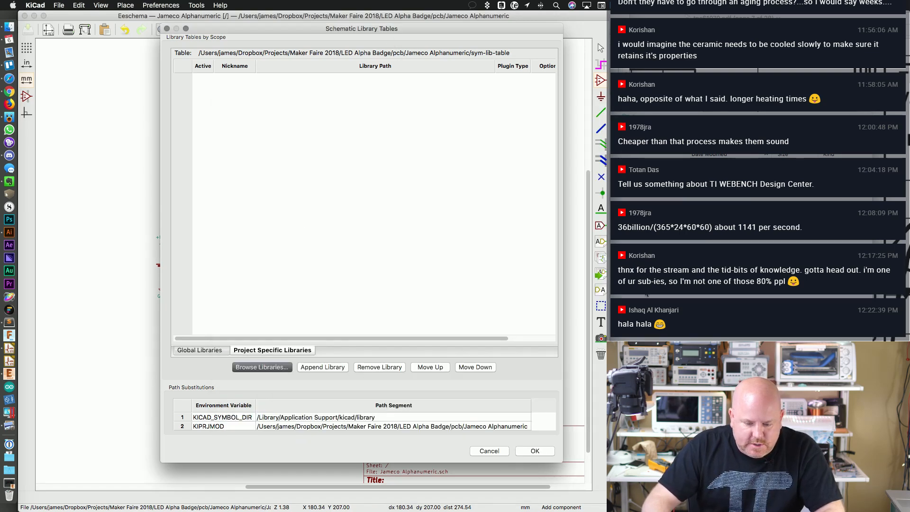
click(582, 218)
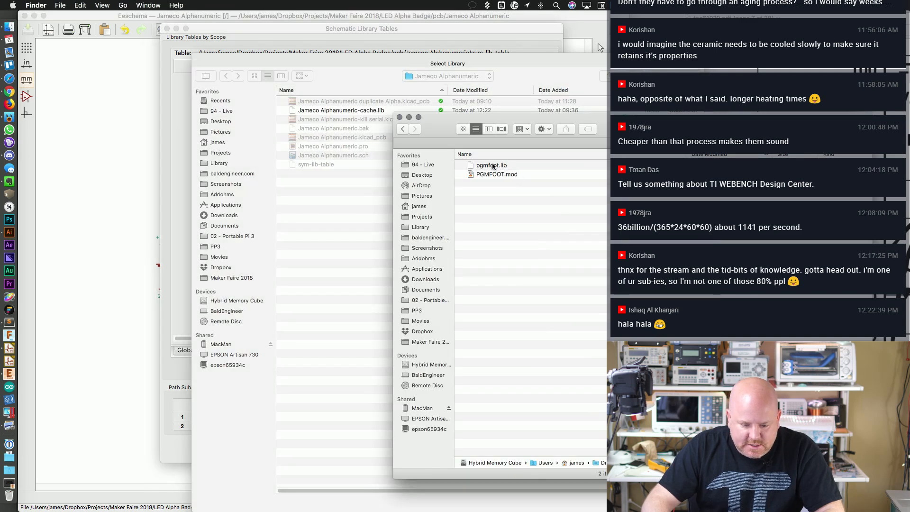
click(417, 206)
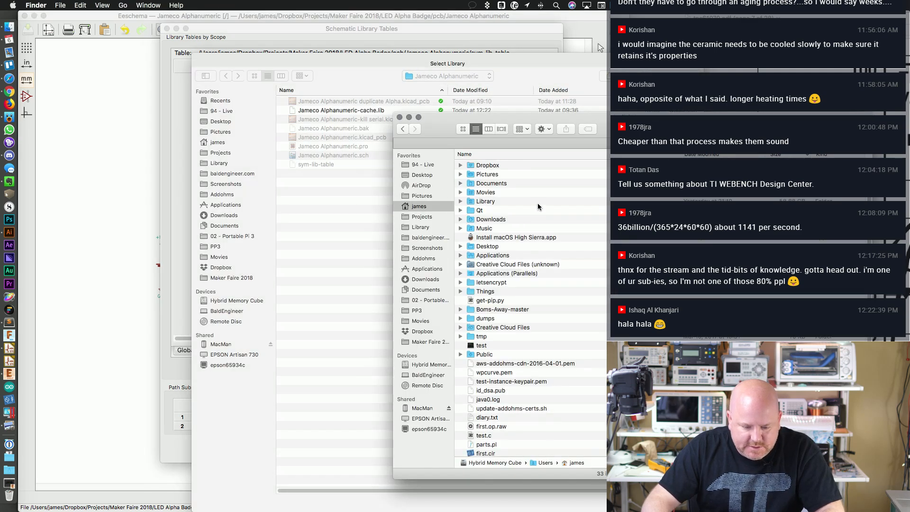
click(402, 129)
drag(483, 166, 313, 221)
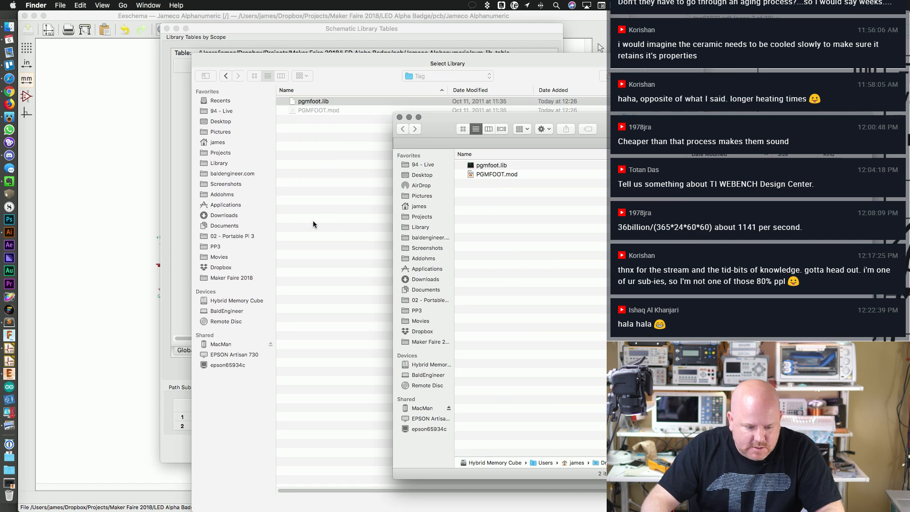
click(331, 100)
key(Return)
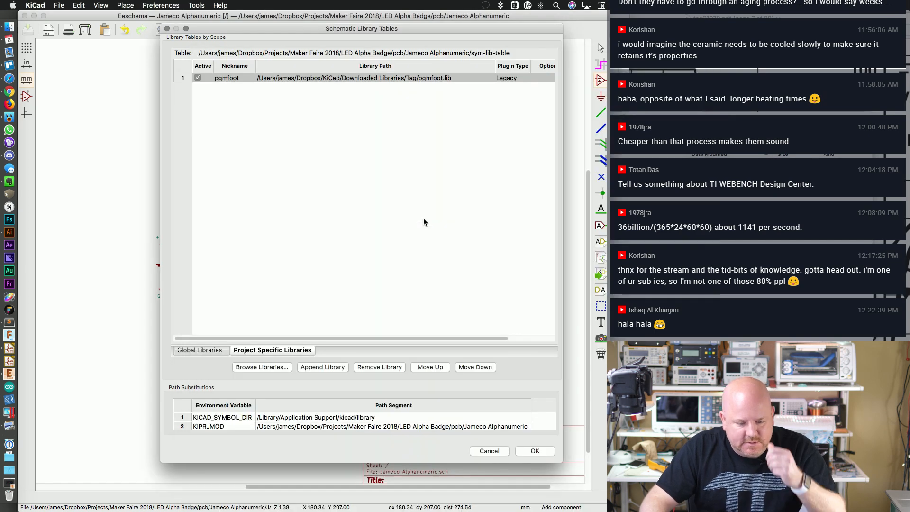
click(534, 451)
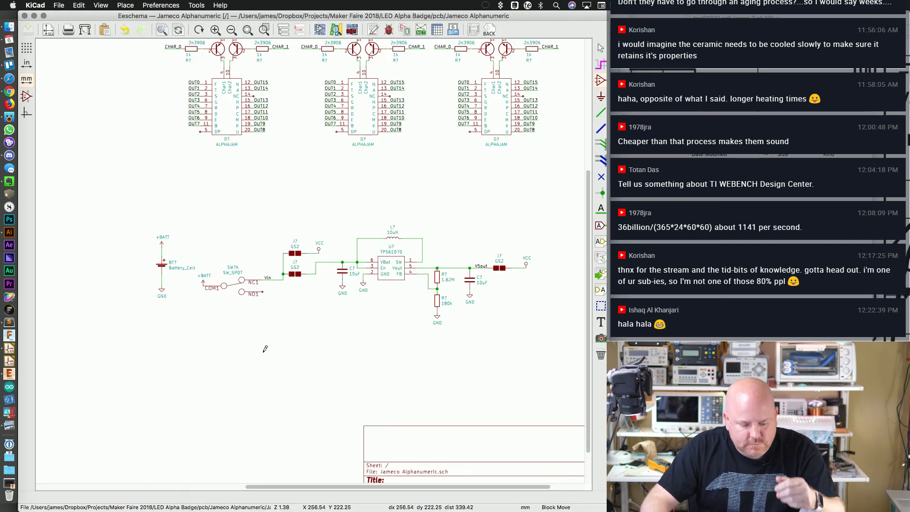
Step: Open the symbol chooser and examine the PGMFOOT symbol in the pgmfoot library
key(a)
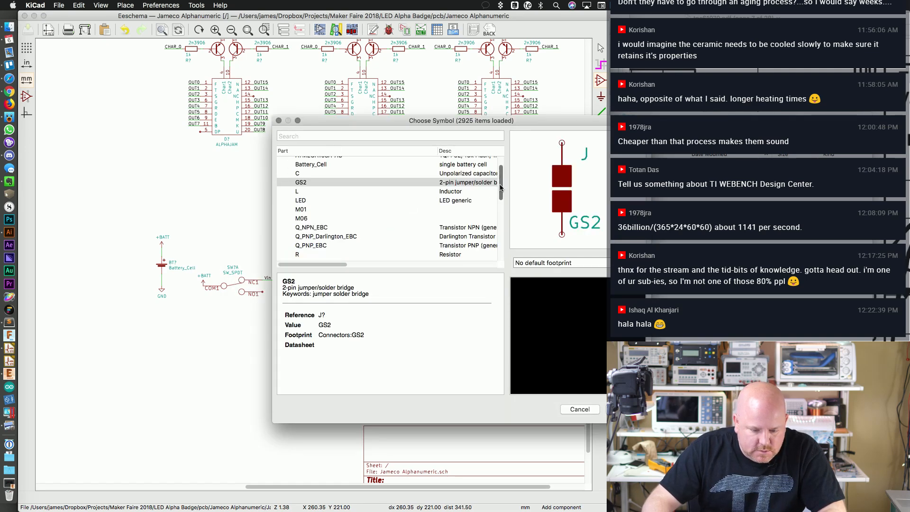
scroll(325, 166, up, 2)
click(283, 161)
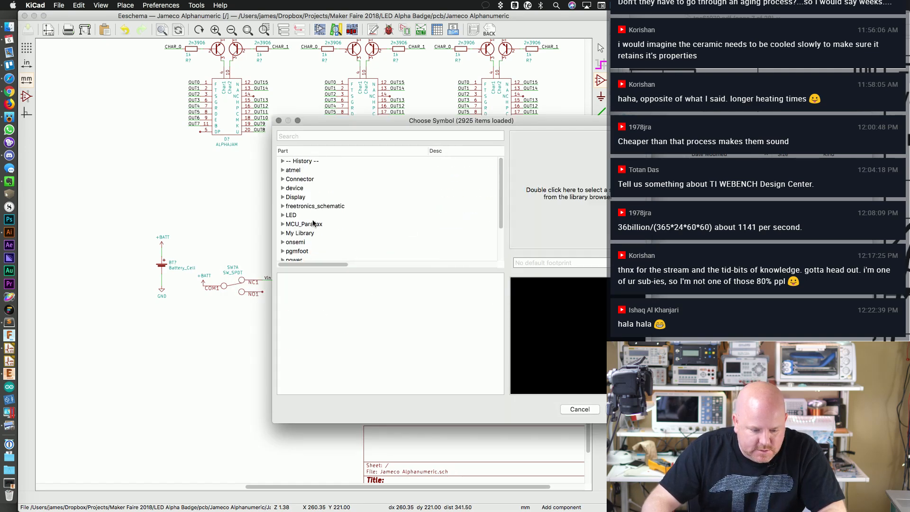
click(306, 251)
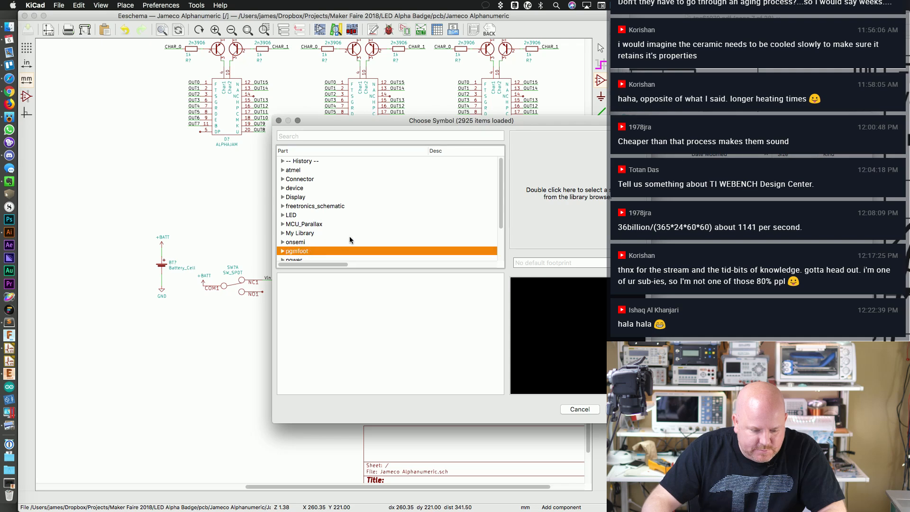
click(283, 251)
scroll(501, 210, down, 3)
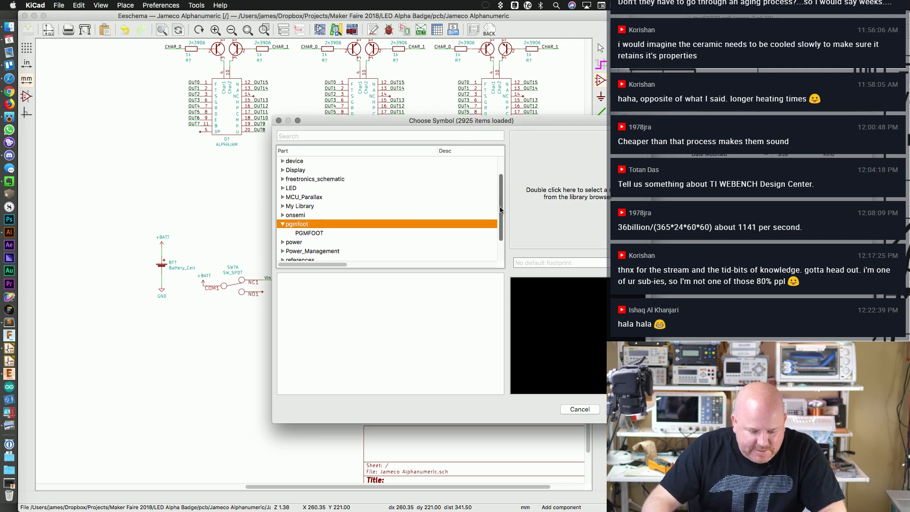
scroll(499, 210, down, 3)
click(321, 201)
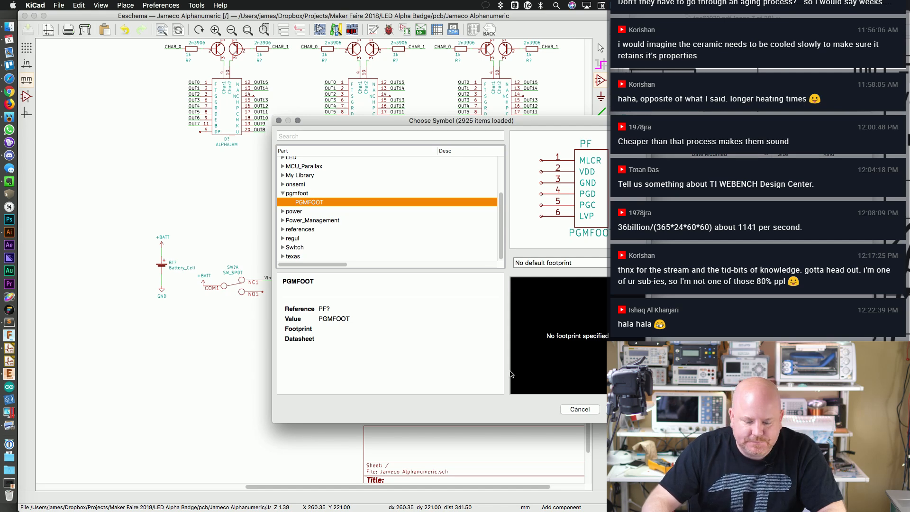
Step: Cancel the symbol selection, switch to Finder and move the Tag folder to the trash
click(579, 409)
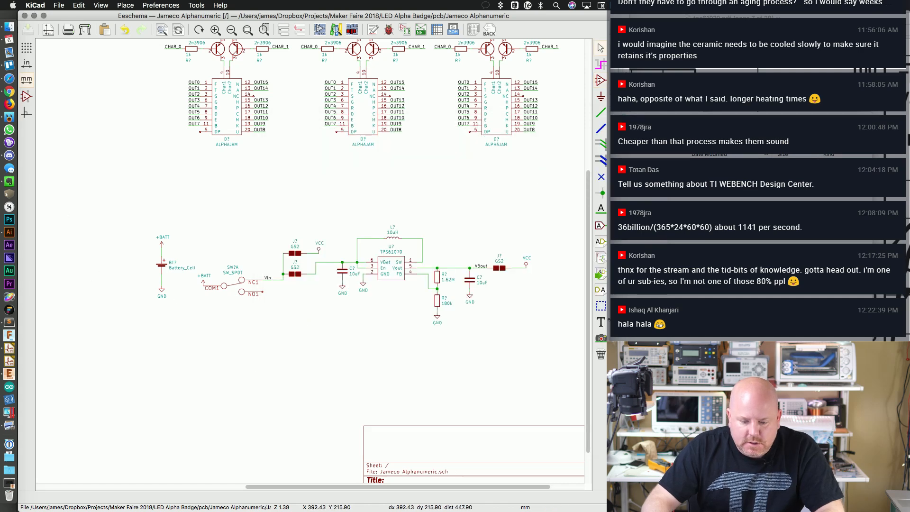
click(609, 318)
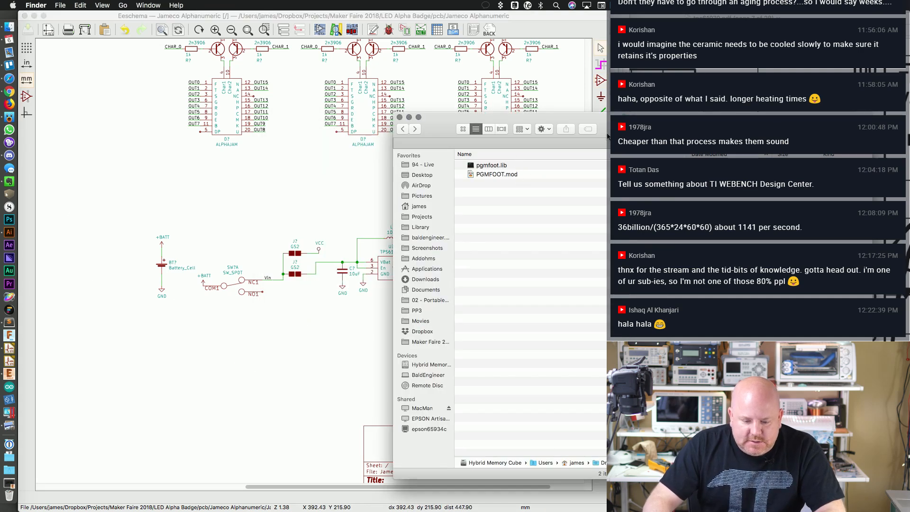
drag(631, 117, 632, 117)
super+click(632, 116)
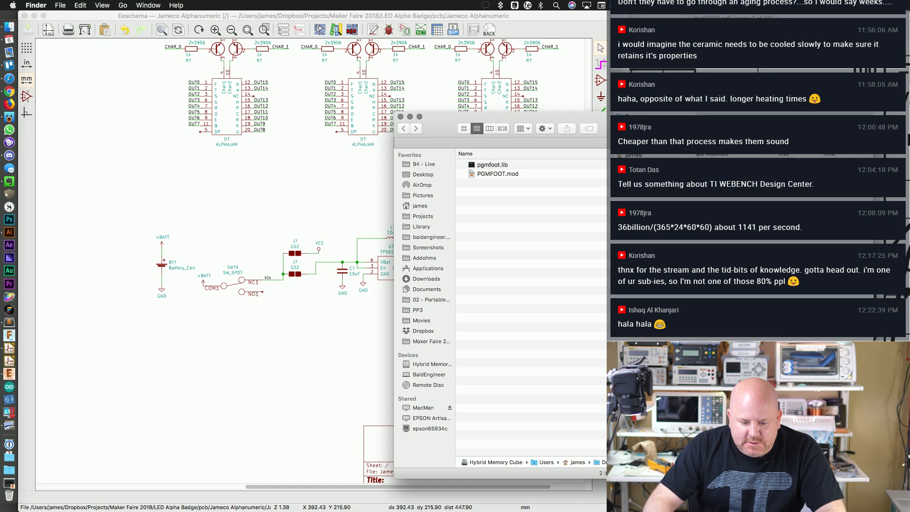
click(635, 126)
click(516, 281)
right_click(493, 283)
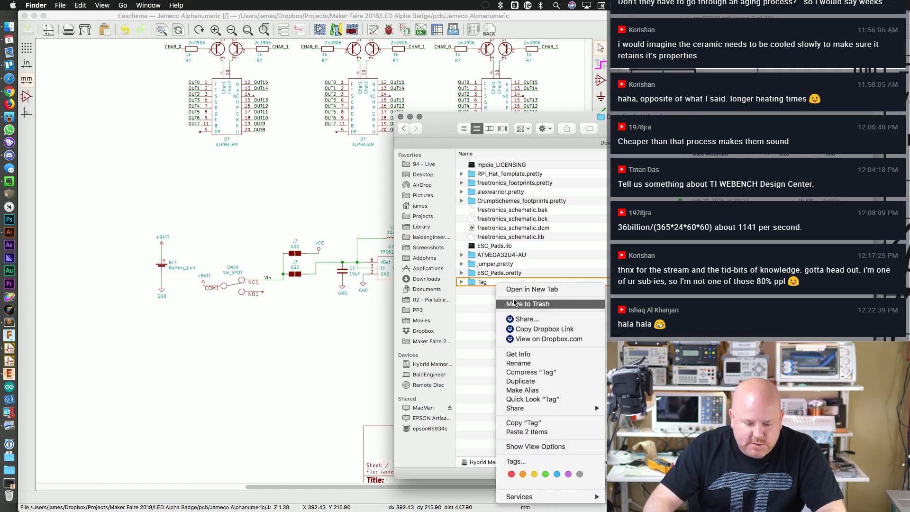
click(515, 303)
Step: In the downloaded KiCad folder, collapse the KiCAD and Kicad another subfolders and select Tag-Connect.mod under Tag Connect
key(super+grave)
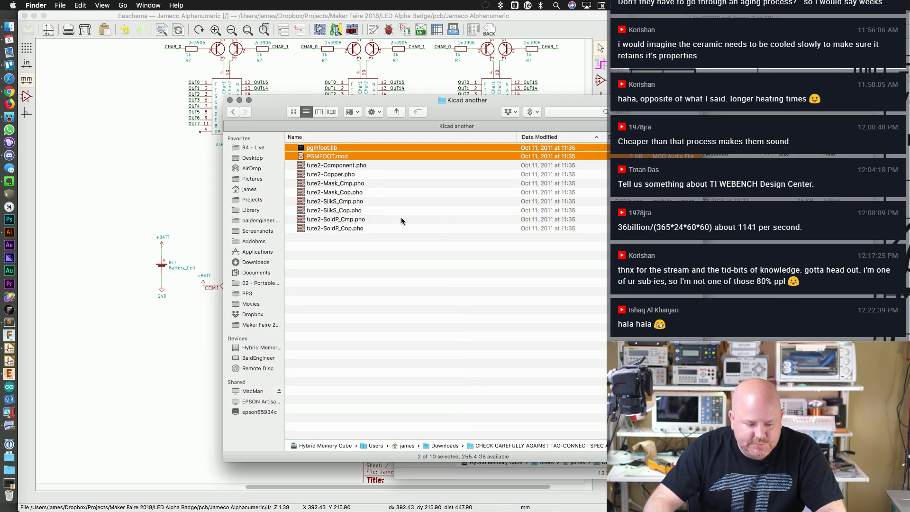
click(232, 112)
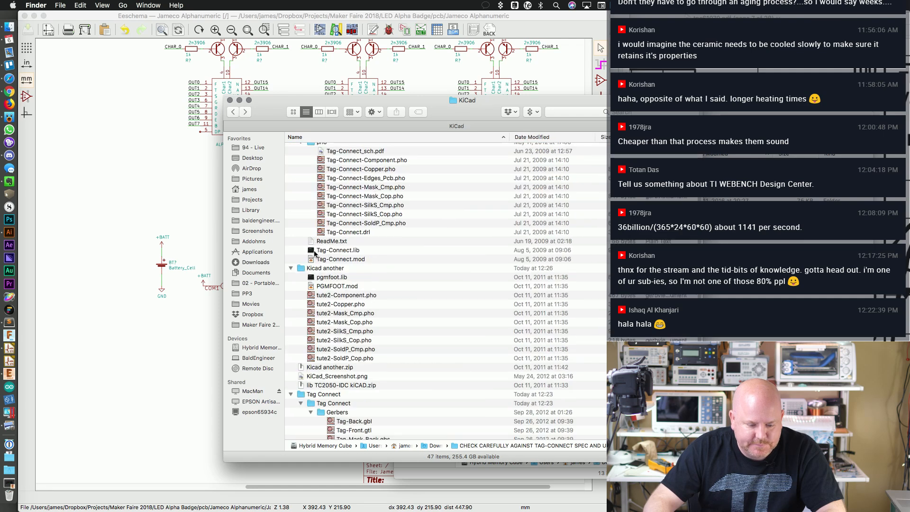
click(291, 268)
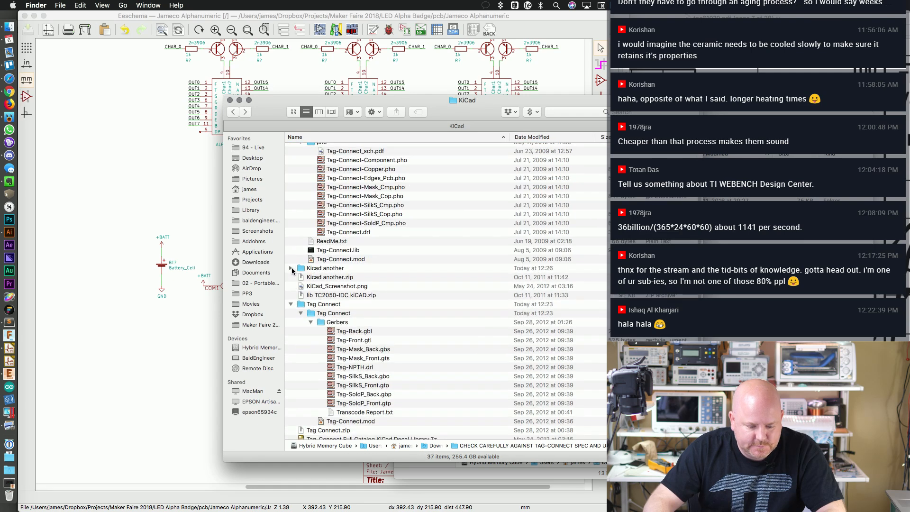
scroll(294, 269, up, 2)
click(291, 156)
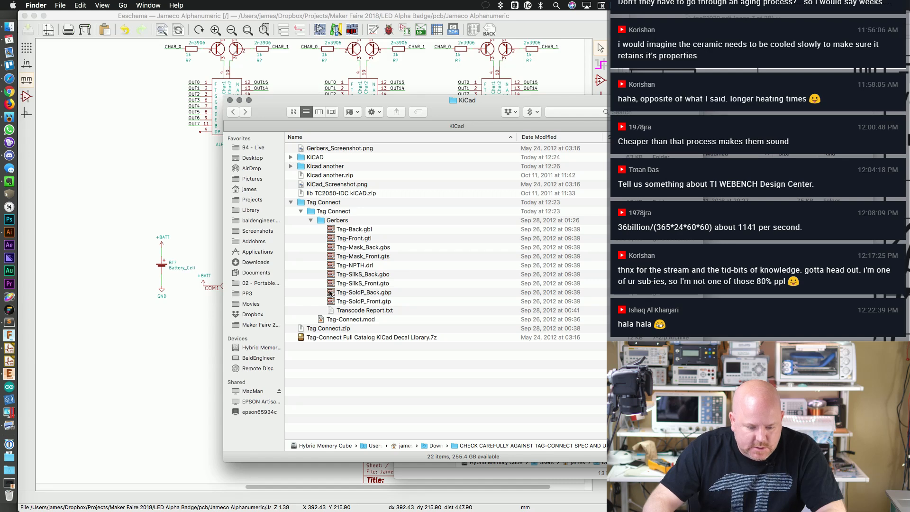
click(352, 320)
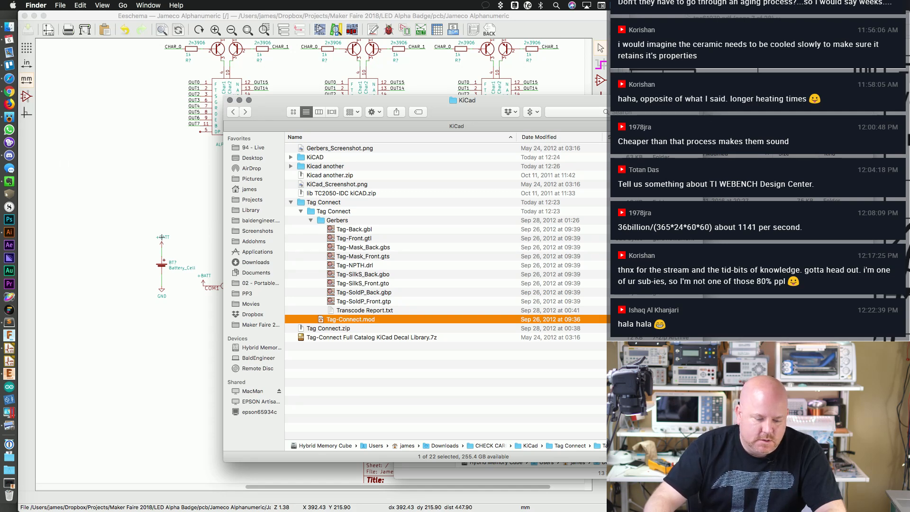
Step: Move the Finder window aside, switch to the KiCad project manager and open the Footprint Editor
drag(261, 110, 492, 122)
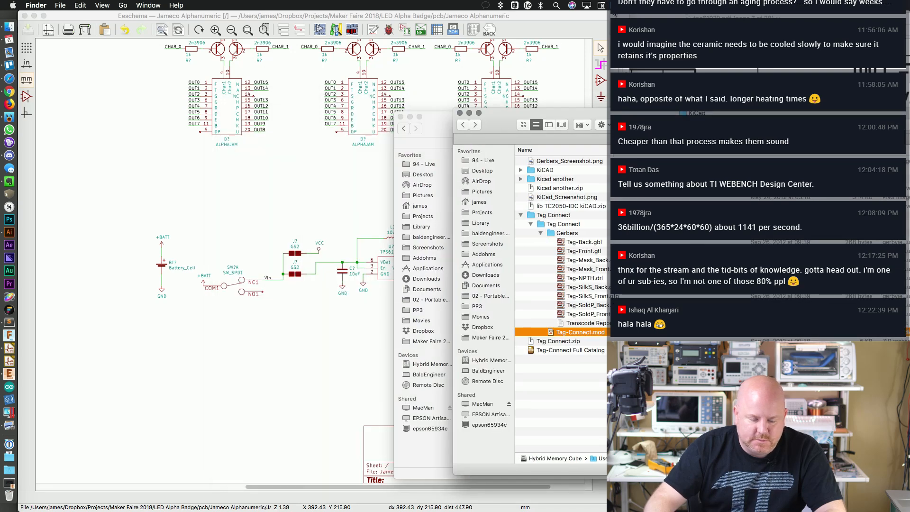
click(310, 18)
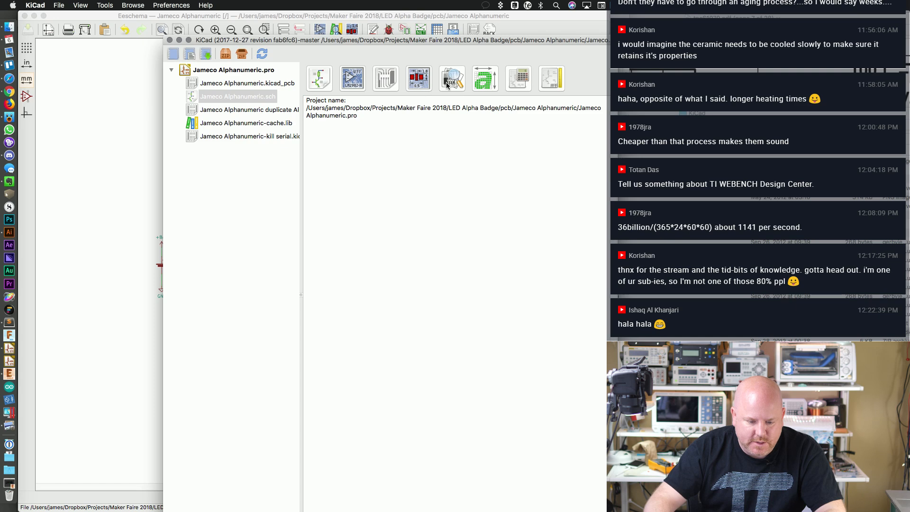
click(412, 85)
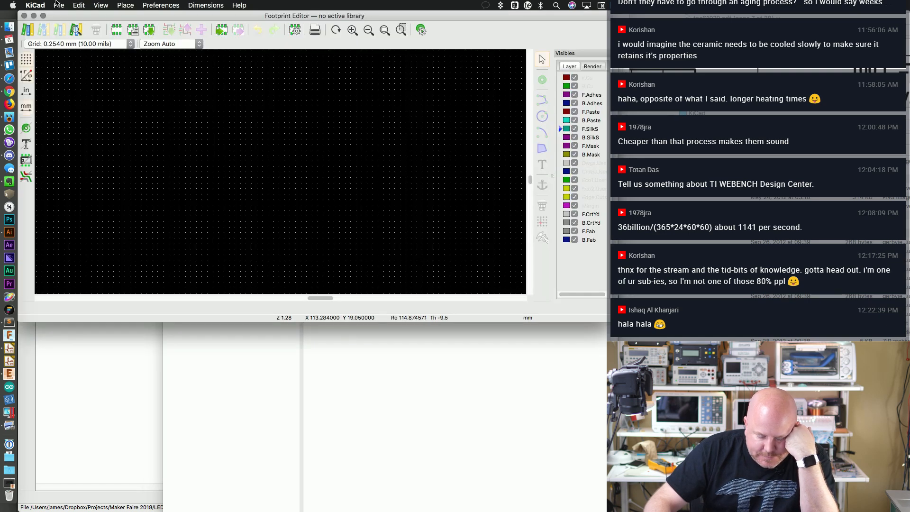
Step: Try to import the footprint file Tag-Connect.mod from the Tag Connect folder
click(79, 5)
mouse_move(61, 40)
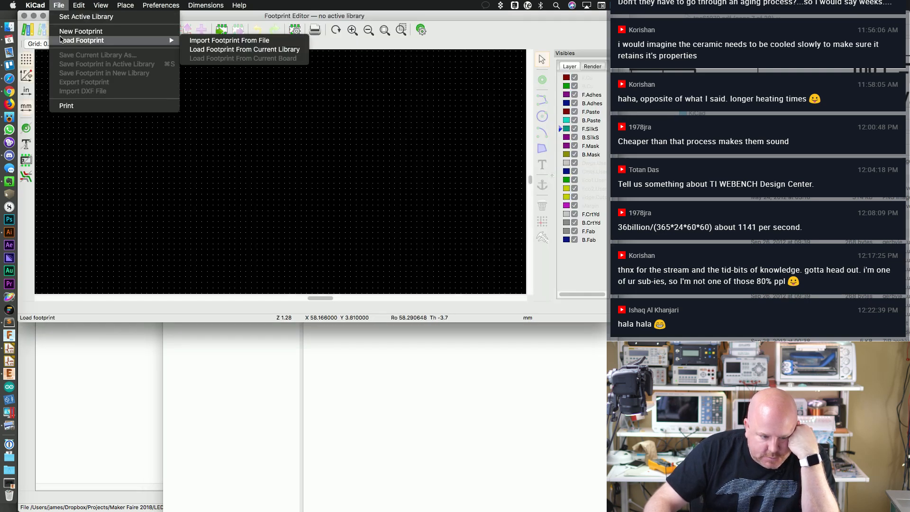
click(217, 42)
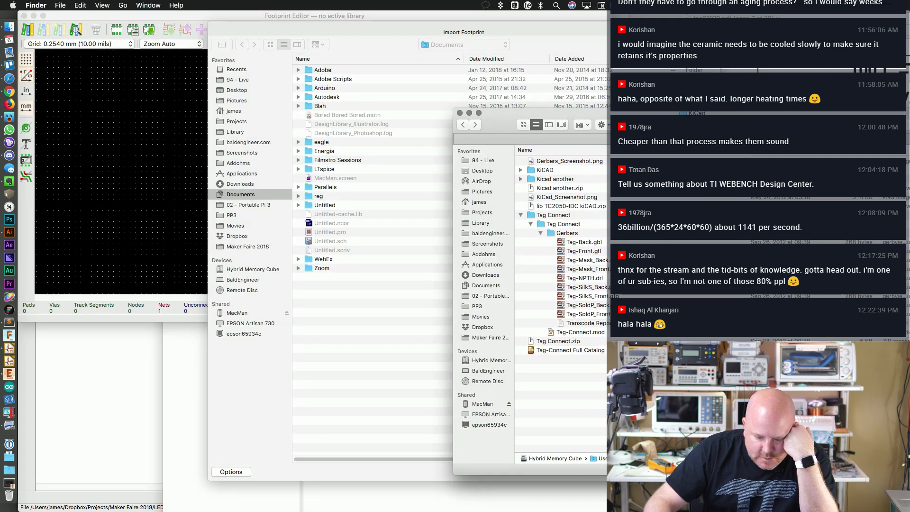
click(580, 332)
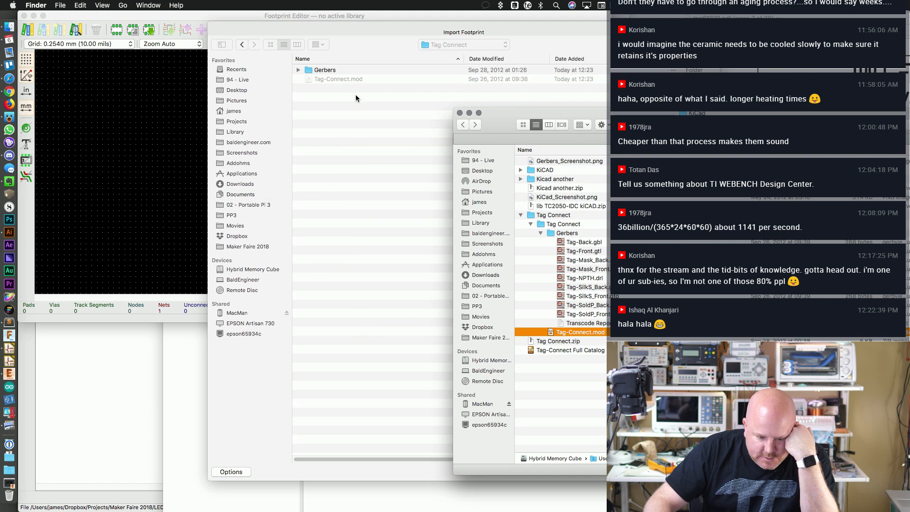
click(355, 44)
click(299, 70)
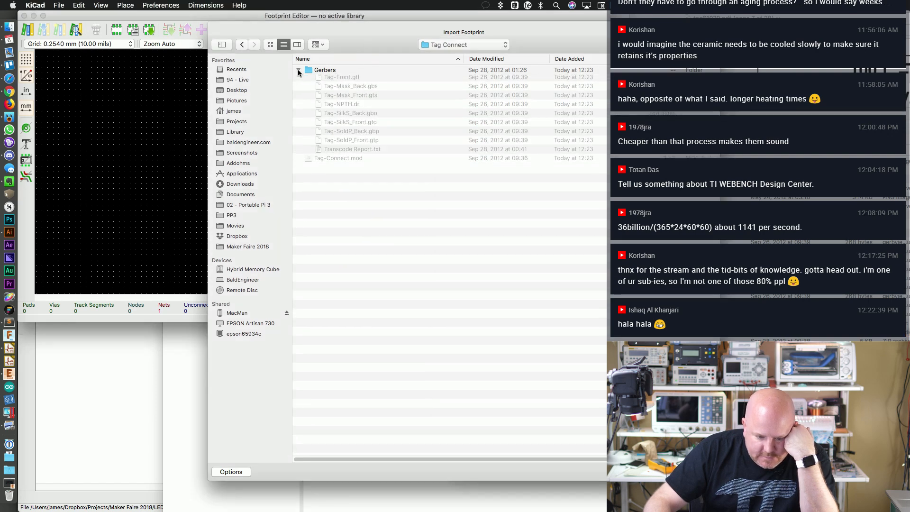
key(Escape)
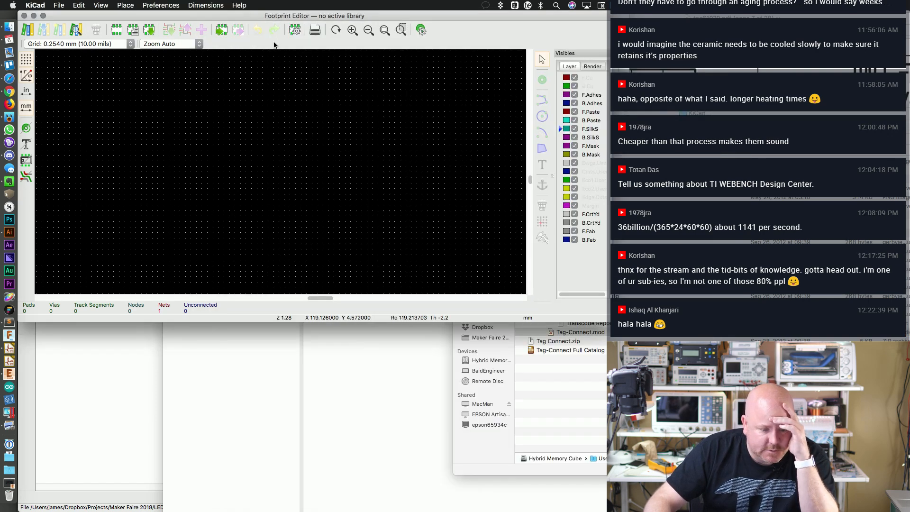
click(59, 6)
mouse_move(142, 41)
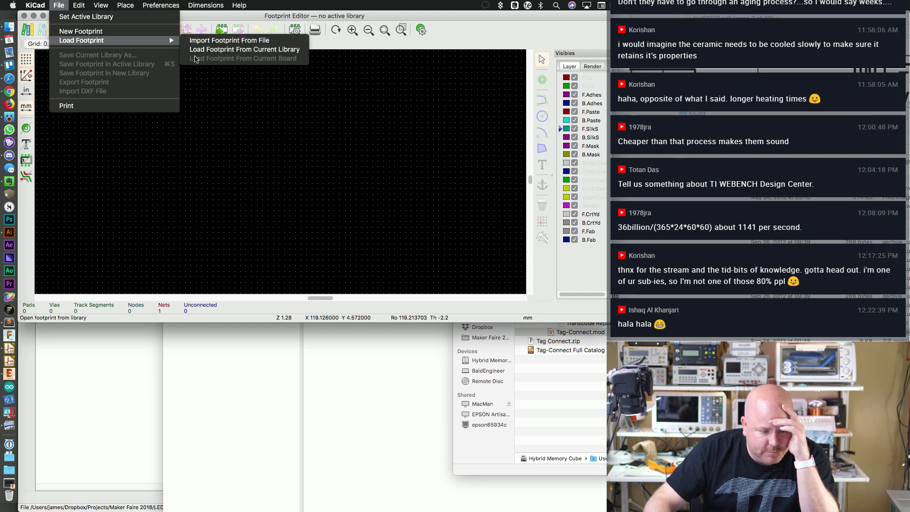
click(86, 16)
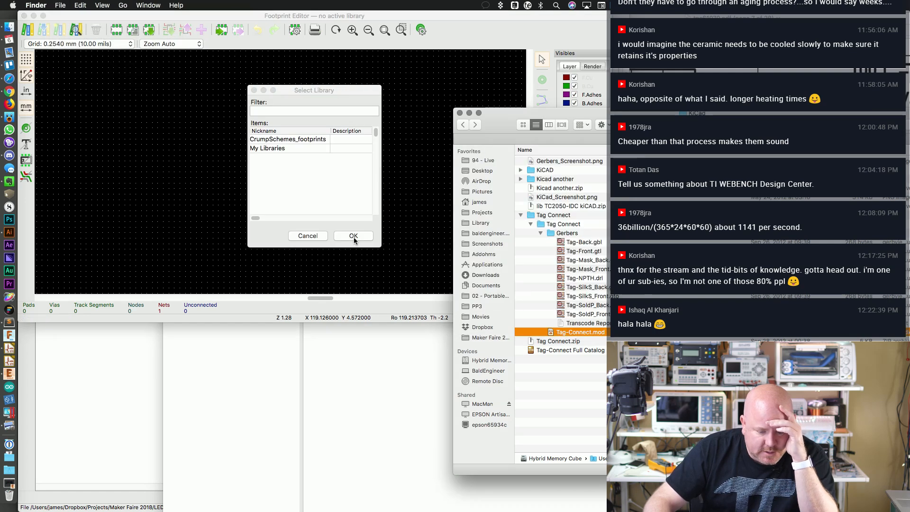
click(353, 235)
Step: Start the Footprint Library Wizard with files on the computer as source, and enlarge and reposition its window
click(205, 5)
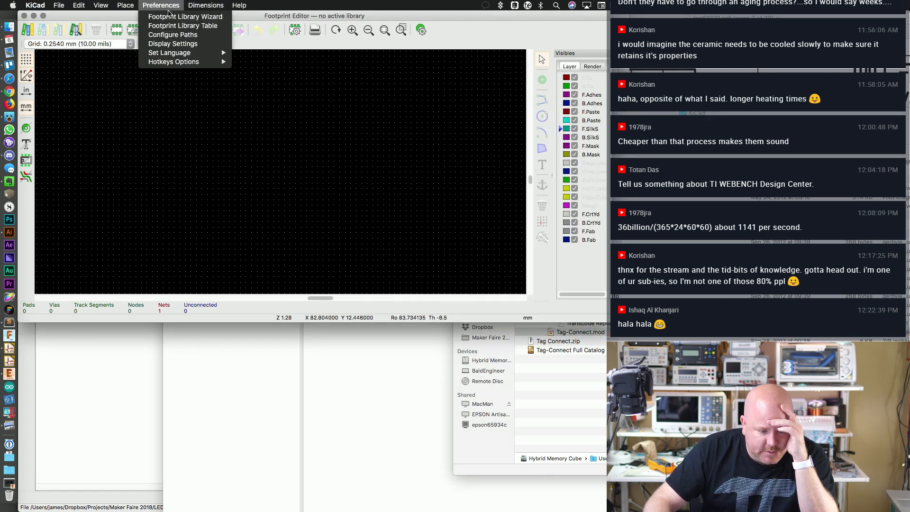
click(170, 16)
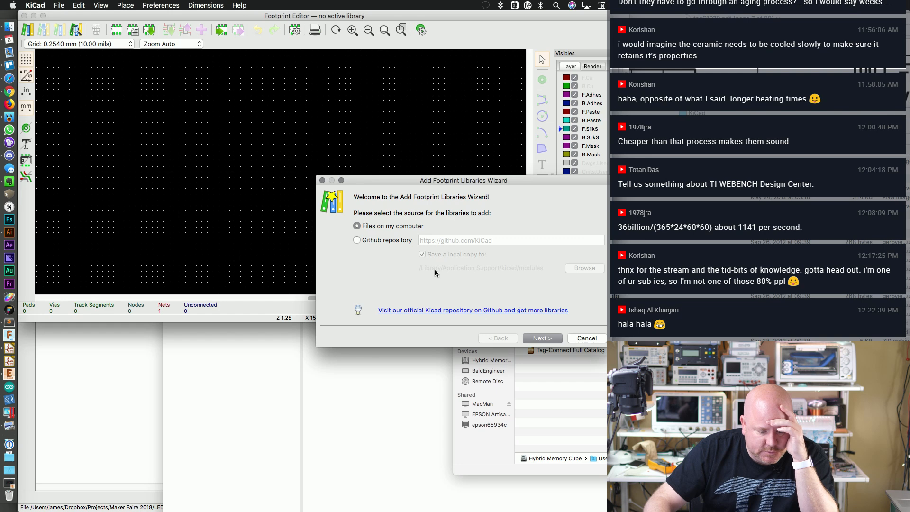
click(545, 338)
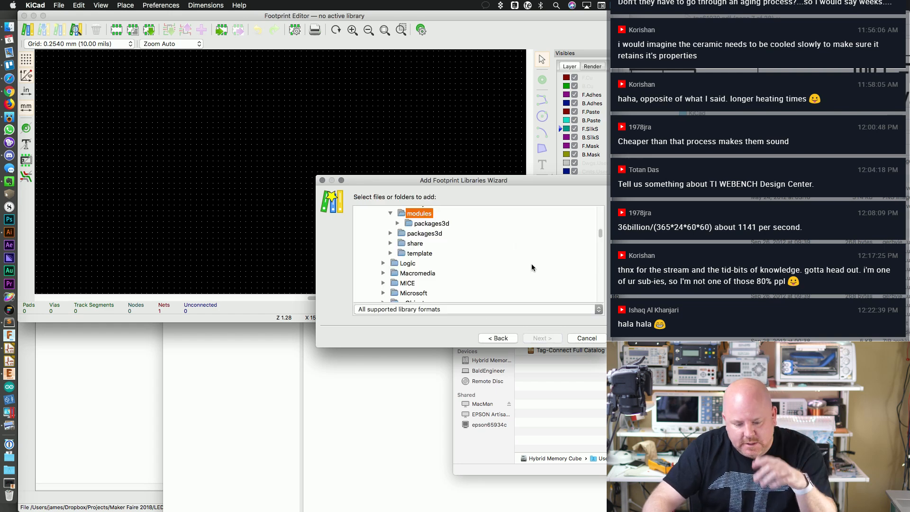
drag(316, 349, 170, 449)
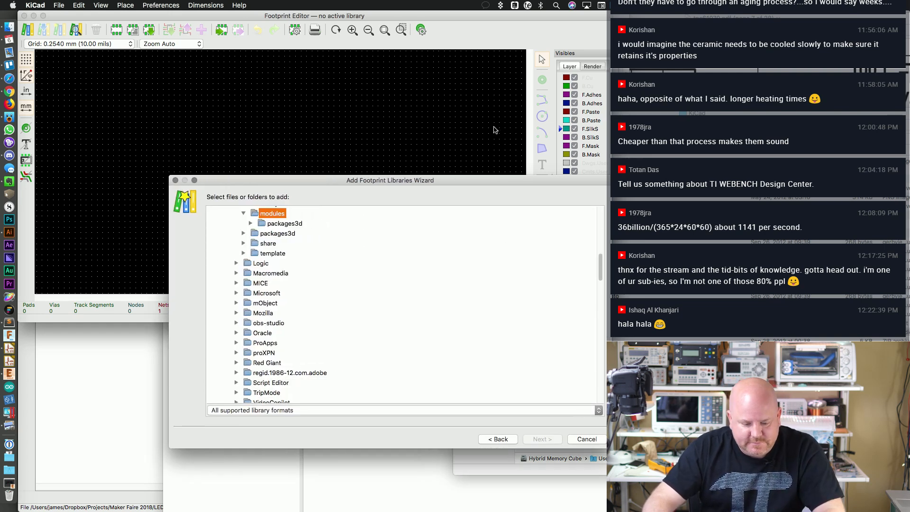
drag(474, 179, 403, 98)
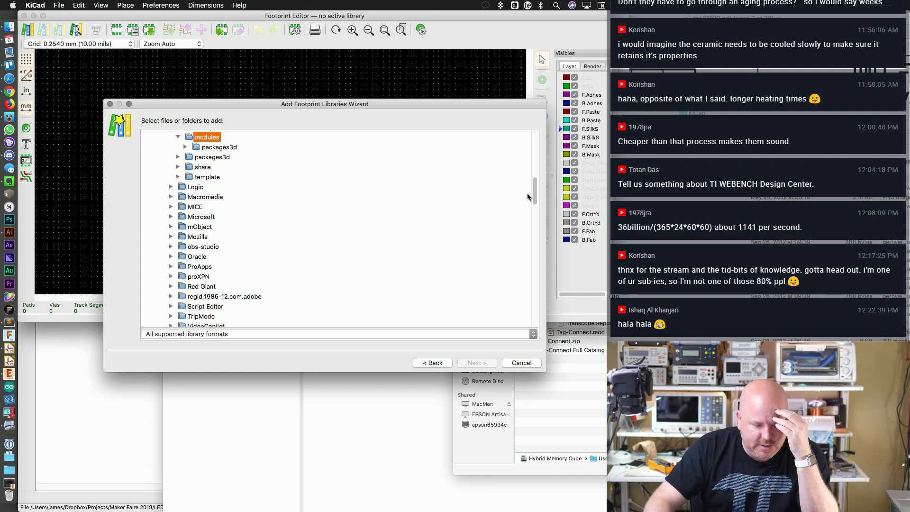
Step: Collapse the kicad and Library folders in the wizard's file tree and select the home folder
mouse_move(535, 195)
mouse_down()
mouse_move(536, 160)
mouse_move(536, 182)
mouse_up()
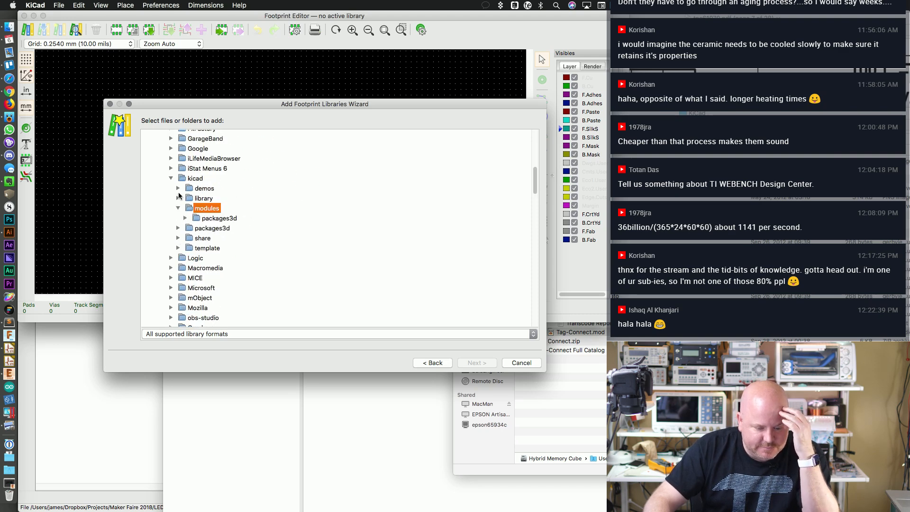
click(171, 178)
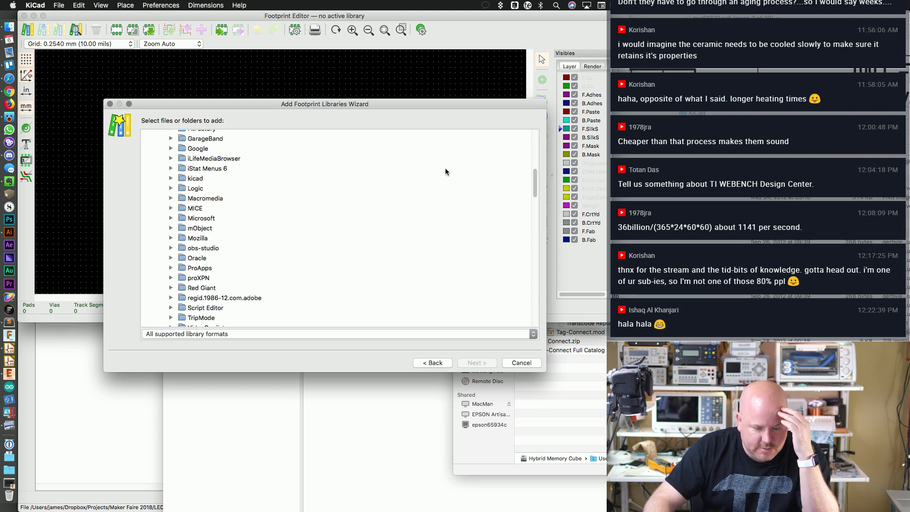
drag(535, 187, 536, 157)
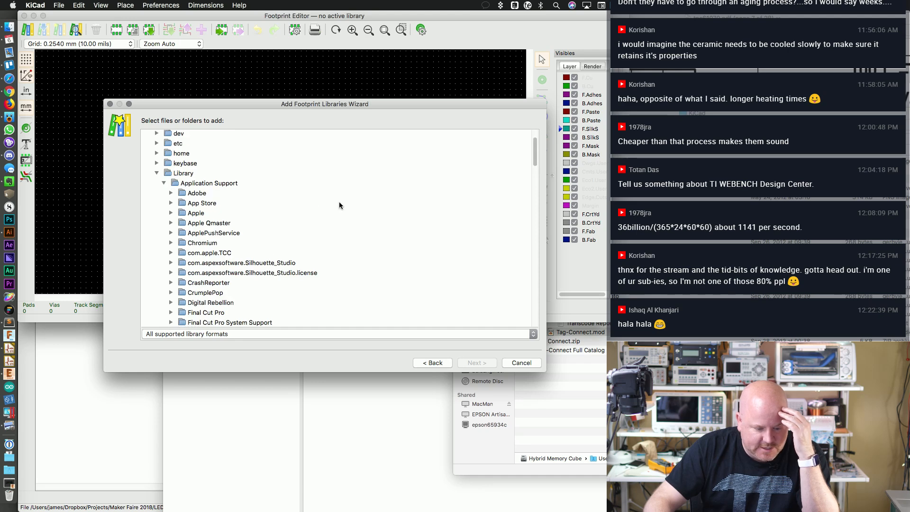
click(157, 173)
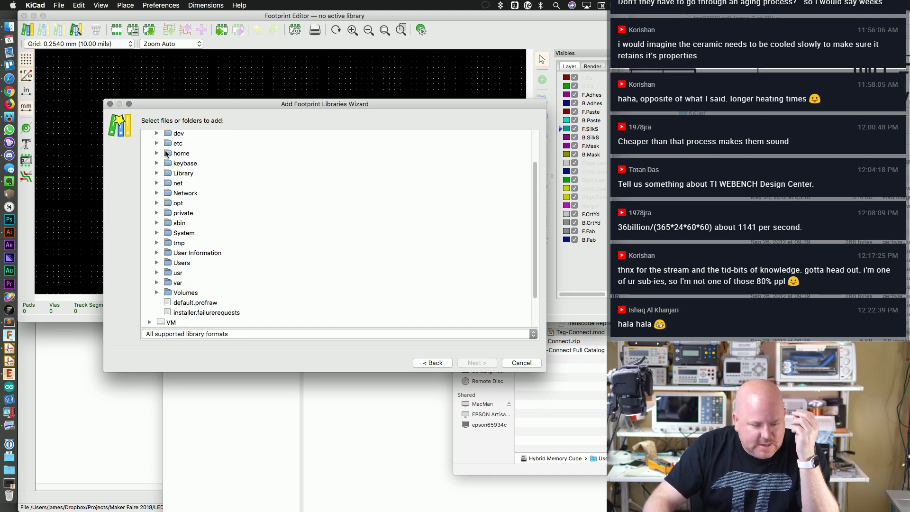
click(154, 155)
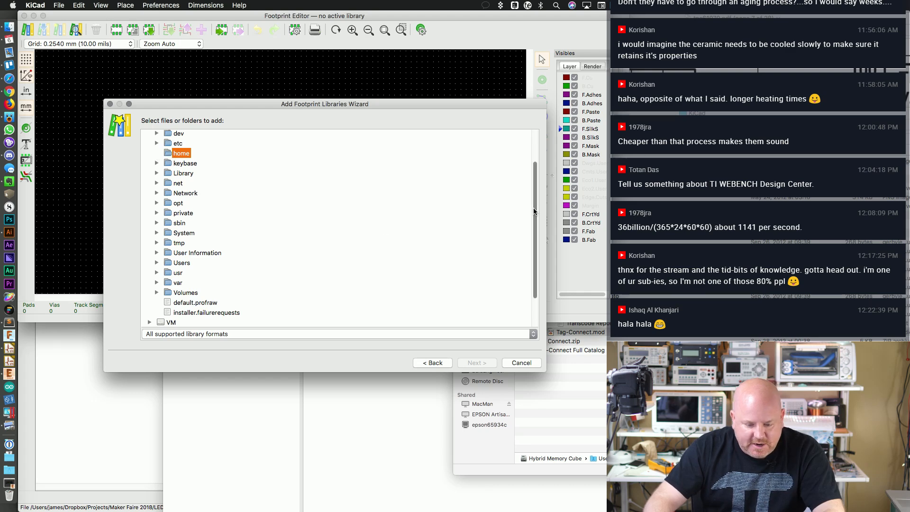
Step: Expand the wizard's file tree through Users, the personal user folder and Dropbox down to the contents of its KiCad folder
scroll(285, 237, down, 3)
click(181, 224)
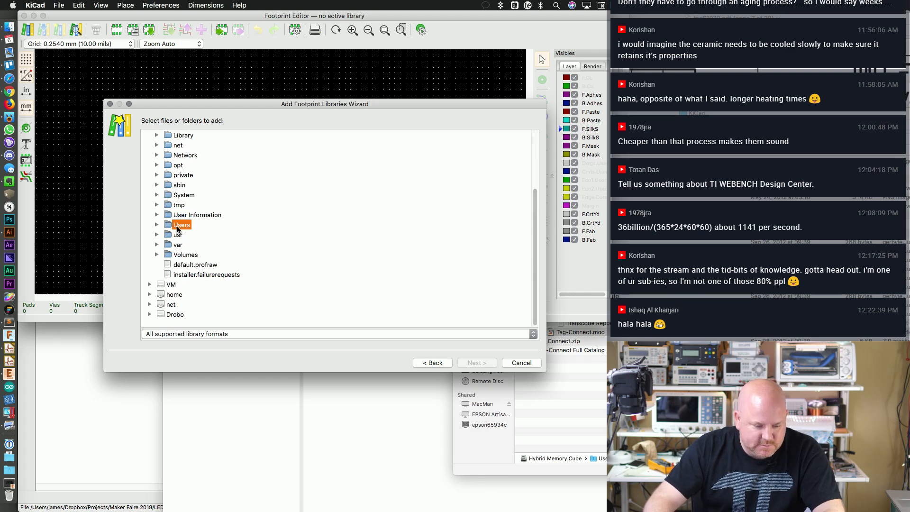
click(156, 225)
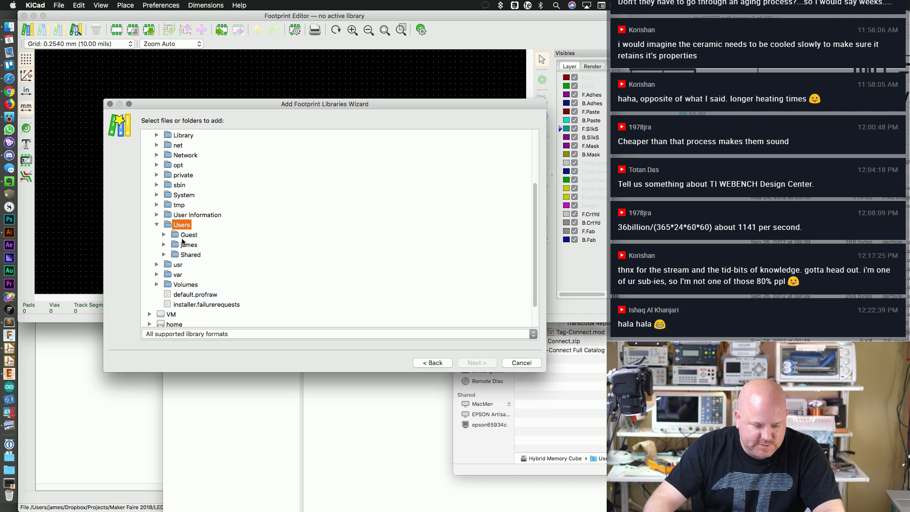
click(164, 244)
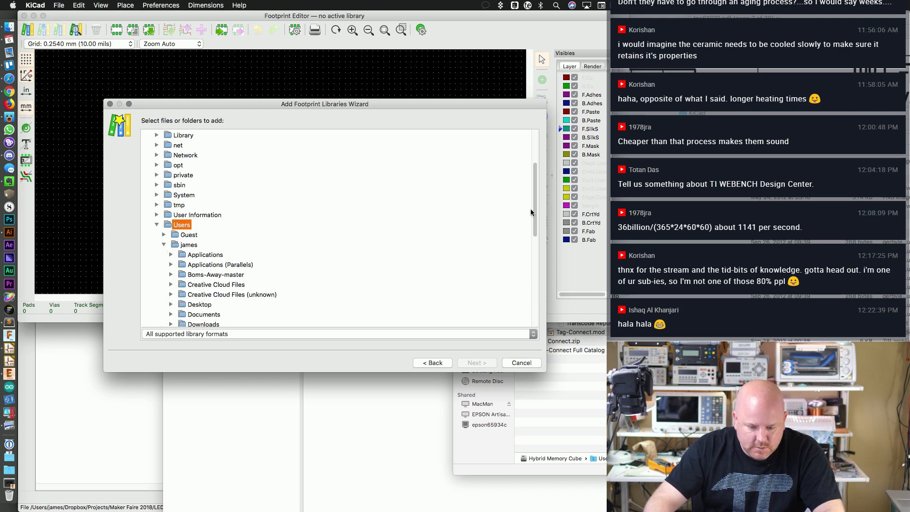
drag(531, 210, 536, 253)
click(171, 225)
click(171, 225)
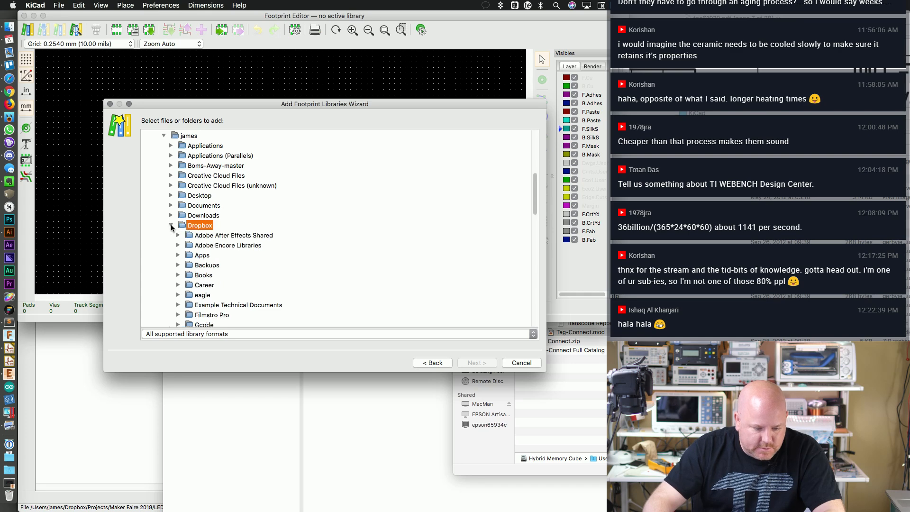
scroll(271, 246, down, 5)
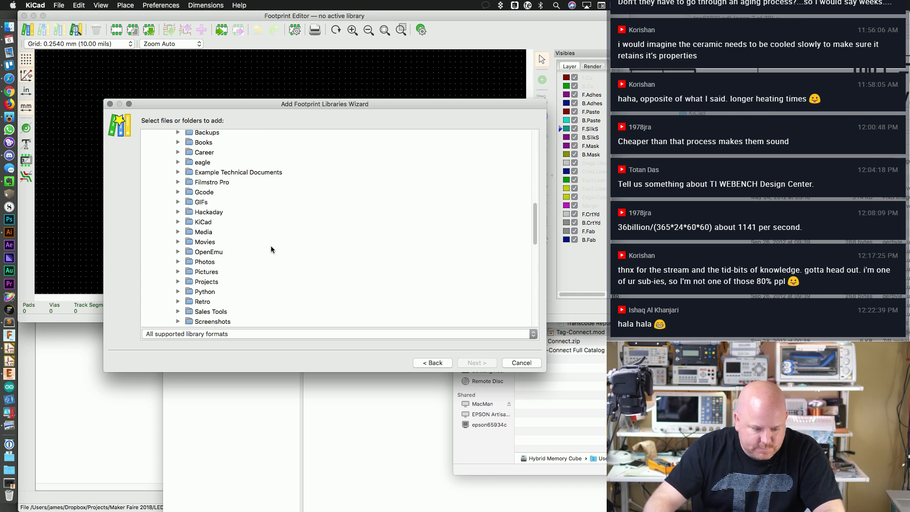
click(178, 222)
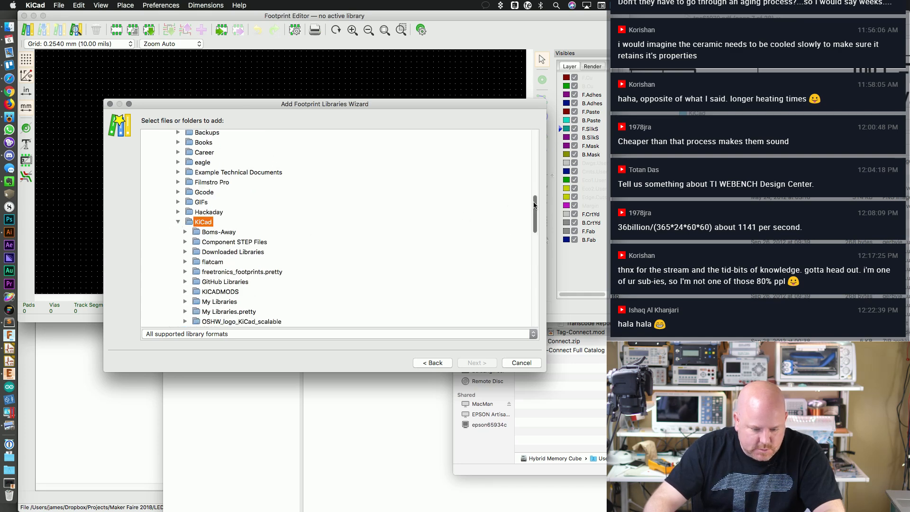
drag(534, 204, 534, 219)
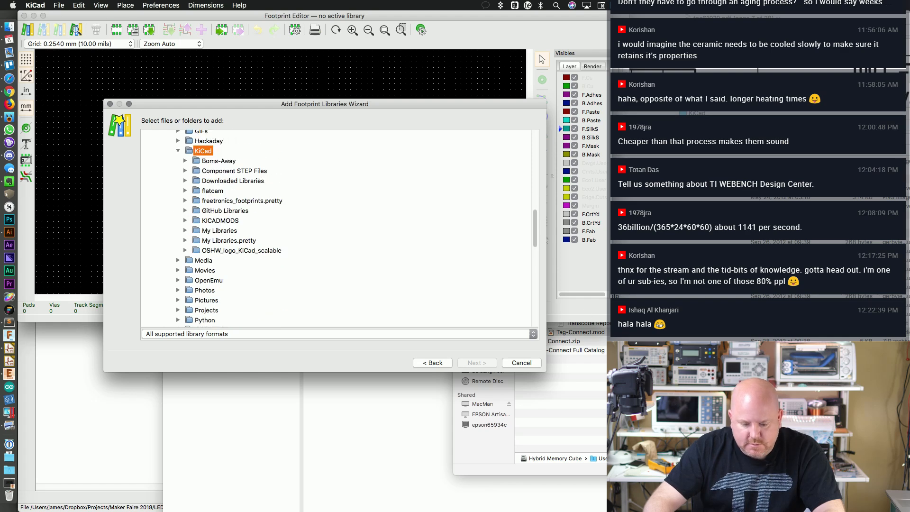
Step: Switch to Finder and copy Tag-Connect.mod into the Downloaded Libraries folder inside Dropbox's KiCad folder
click(602, 342)
click(601, 334)
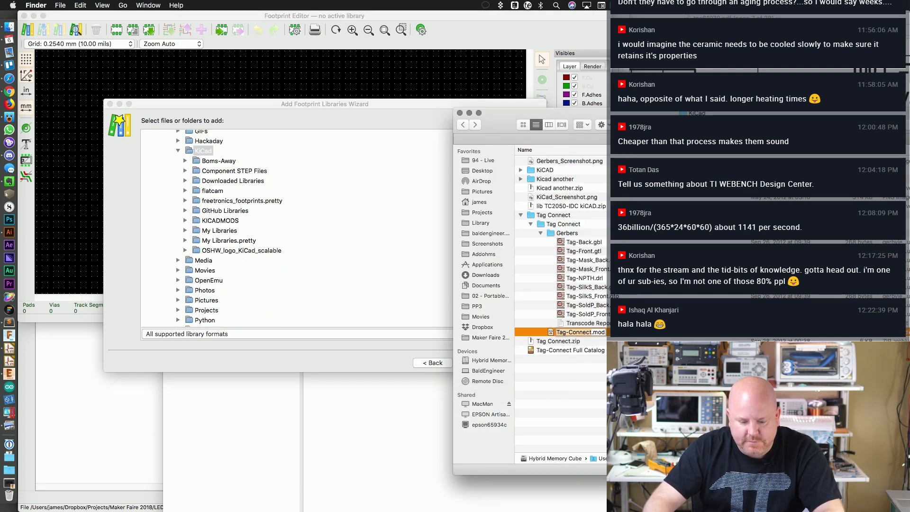
key(Escape)
key(super+c)
key(super+t)
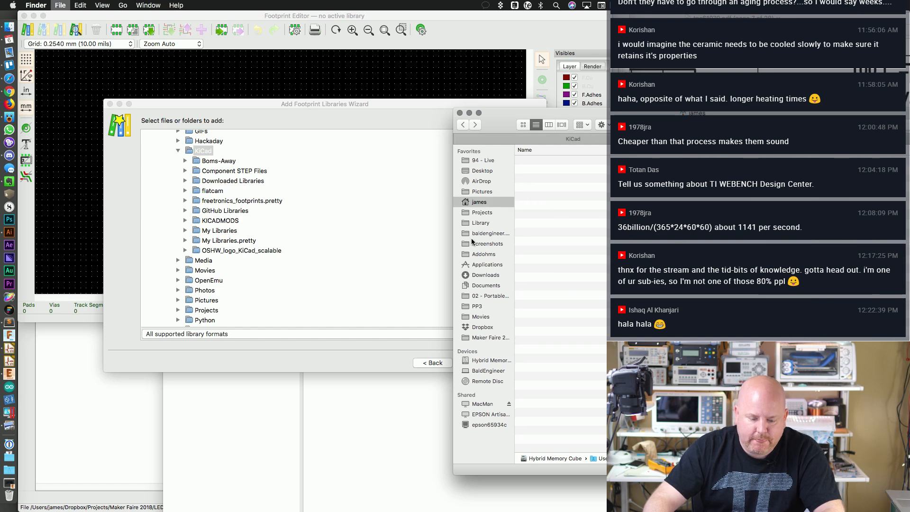
click(496, 326)
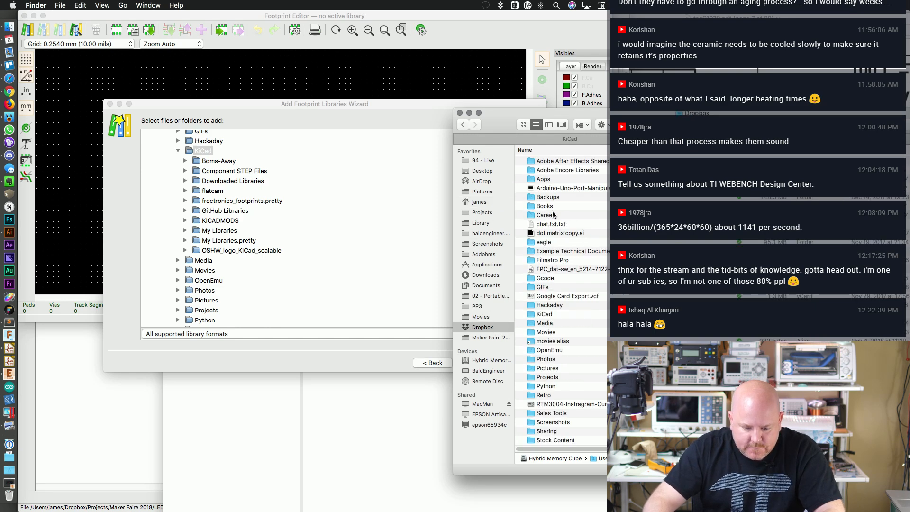
double_click(550, 314)
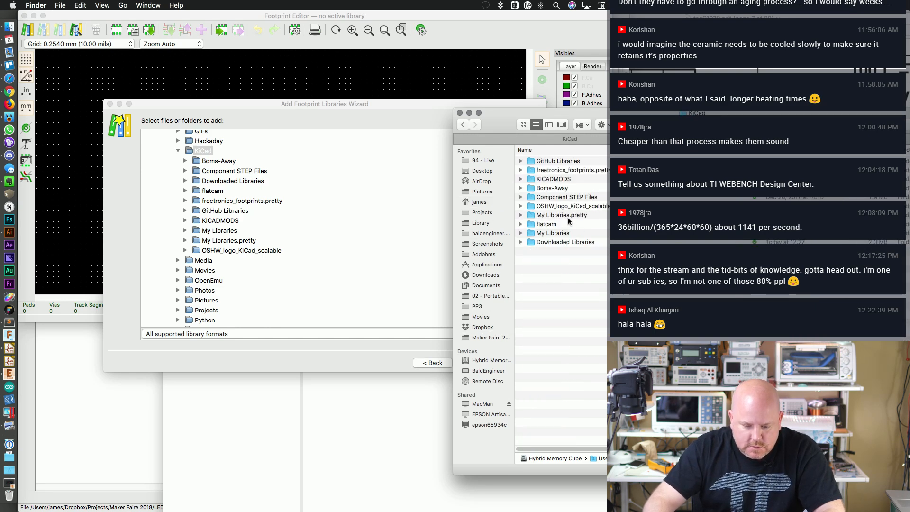
double_click(566, 242)
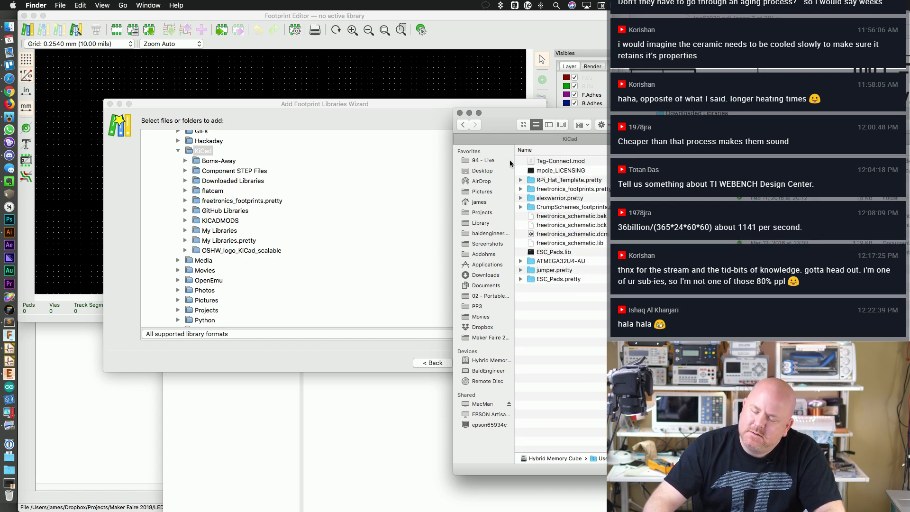
Step: Examine how the RPi_Hat_Template.pretty library folder in Downloaded Libraries is structured
click(523, 179)
click(520, 180)
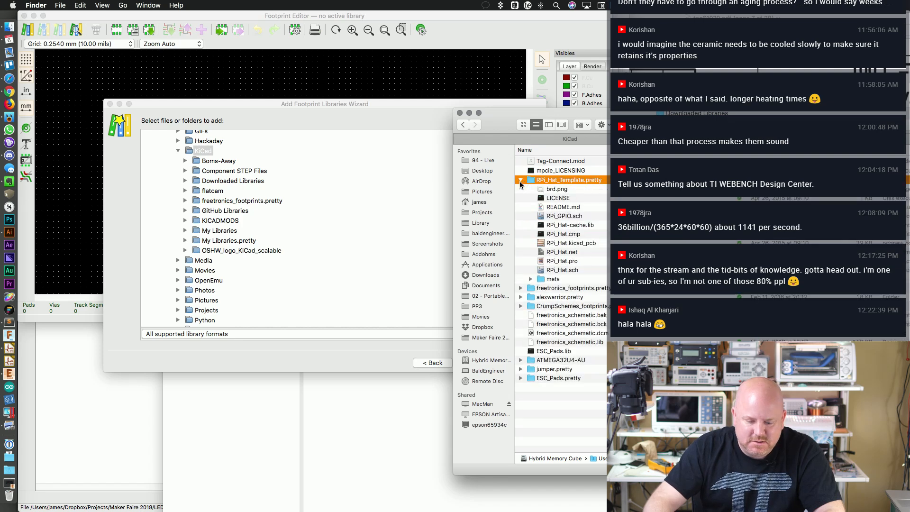
click(519, 180)
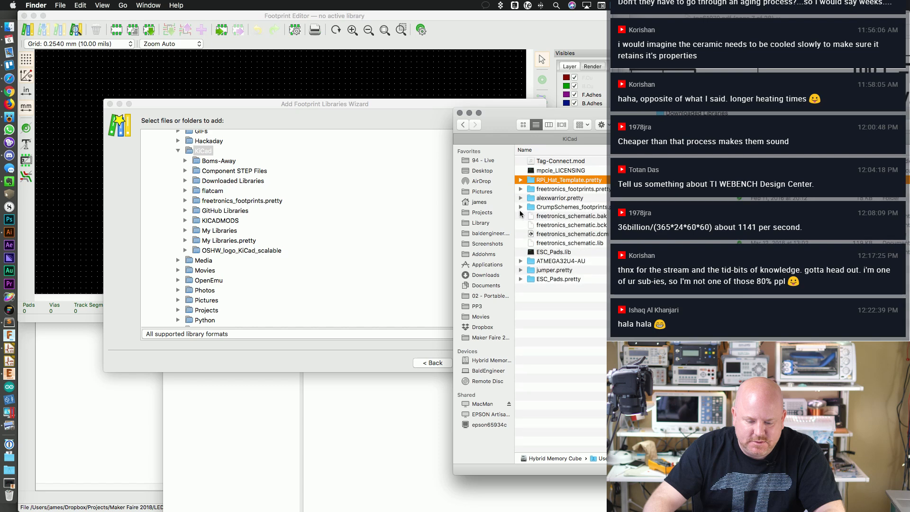
click(520, 208)
Step: Return to the Add Footprint Libraries Wizard and select Tag-Connect.mod in the Downloaded Libraries folder
click(405, 120)
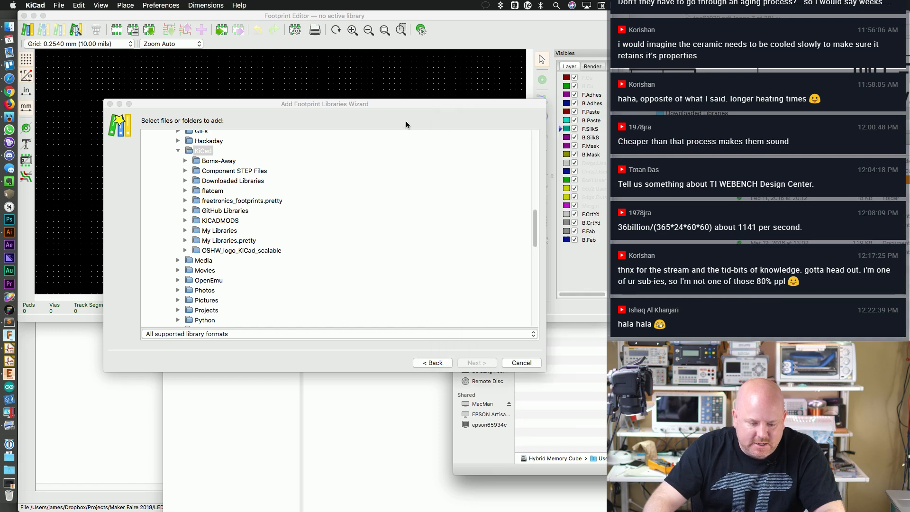
click(205, 152)
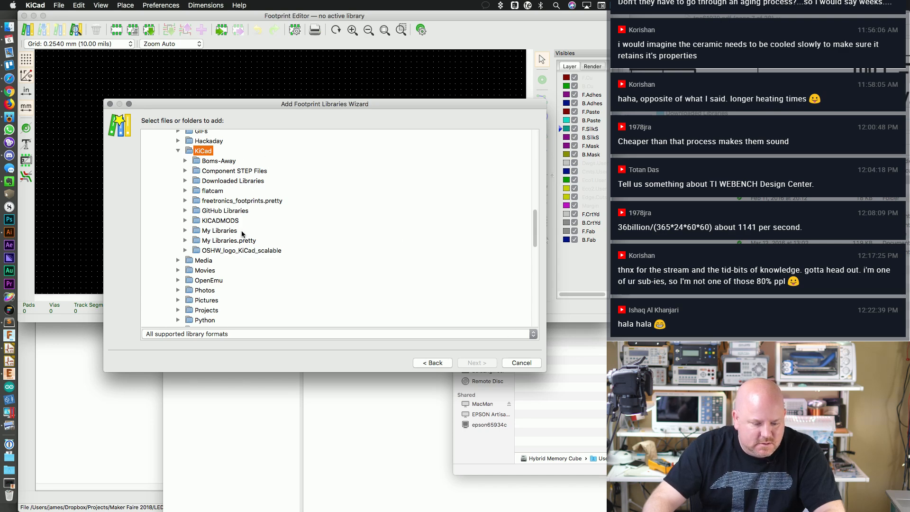
click(211, 181)
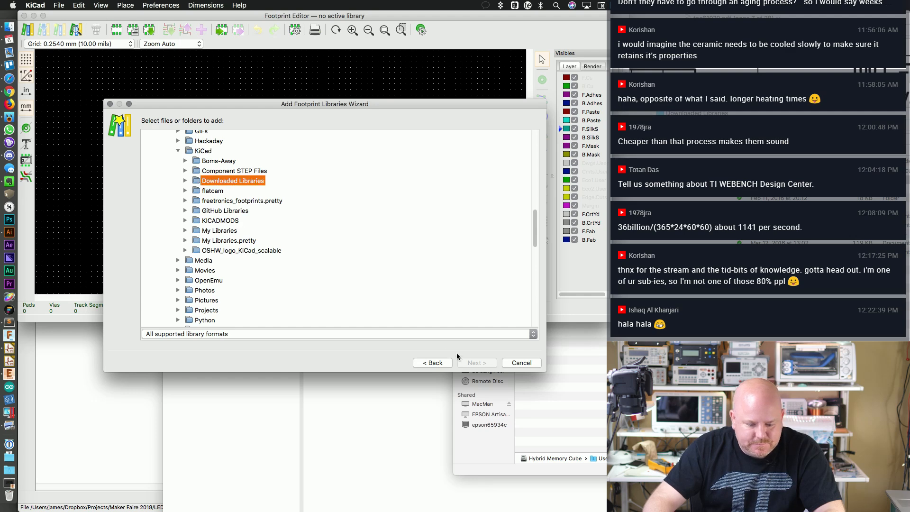
click(185, 181)
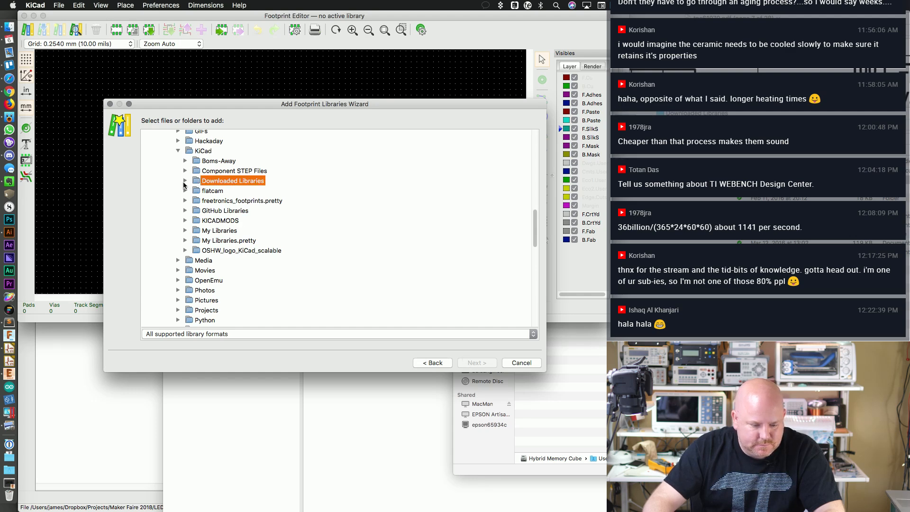
click(230, 259)
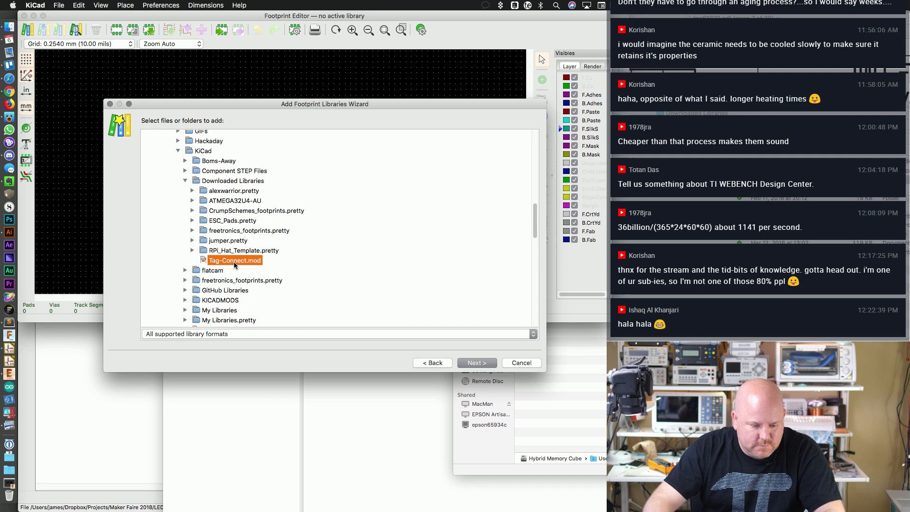
Step: Add the selected library to the global library configuration, visible by all projects, and finish the wizard
click(472, 362)
click(476, 362)
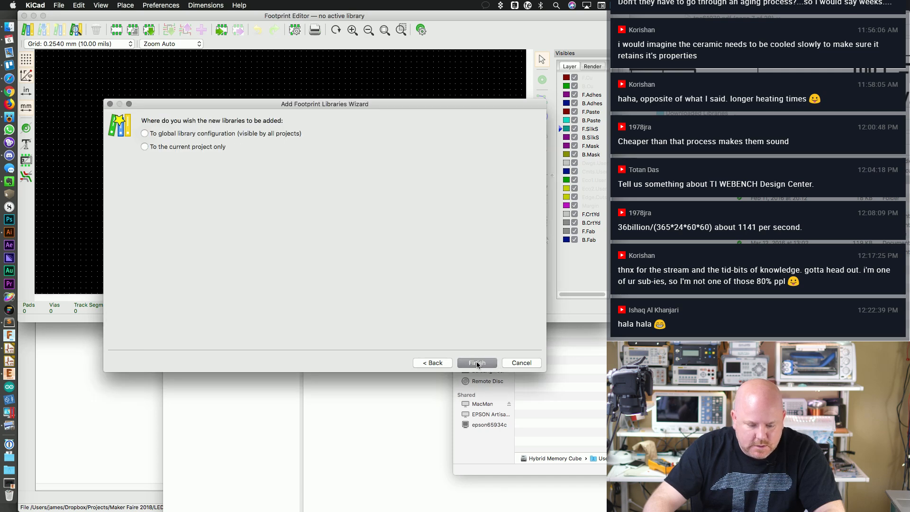
click(227, 135)
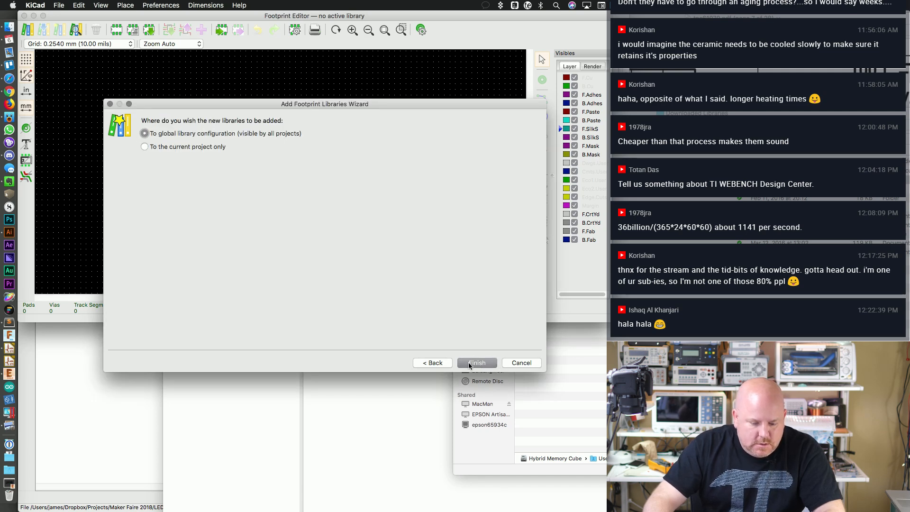
click(468, 362)
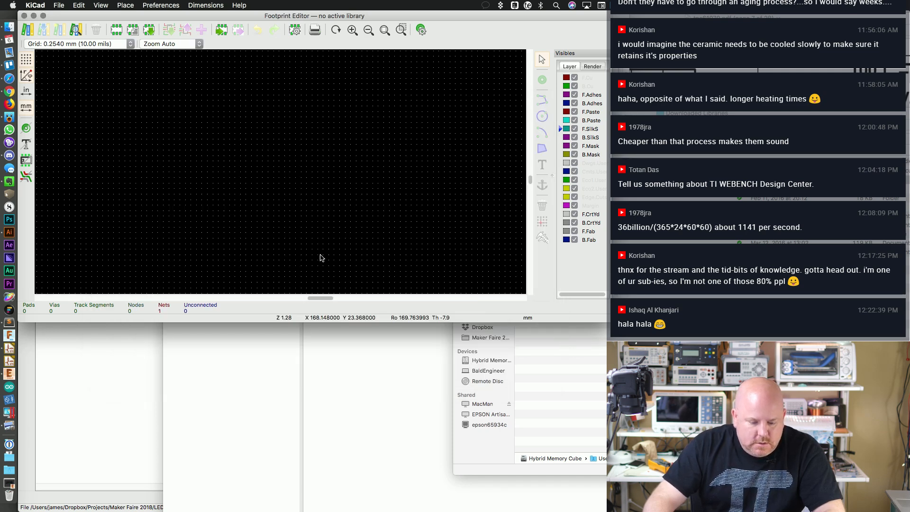
Step: Compare the TC2030-MCP-FP and TC2030-MCP-NL footprints of the Tag-Connect library in the Library Browser, and close the browser
click(74, 31)
click(163, 109)
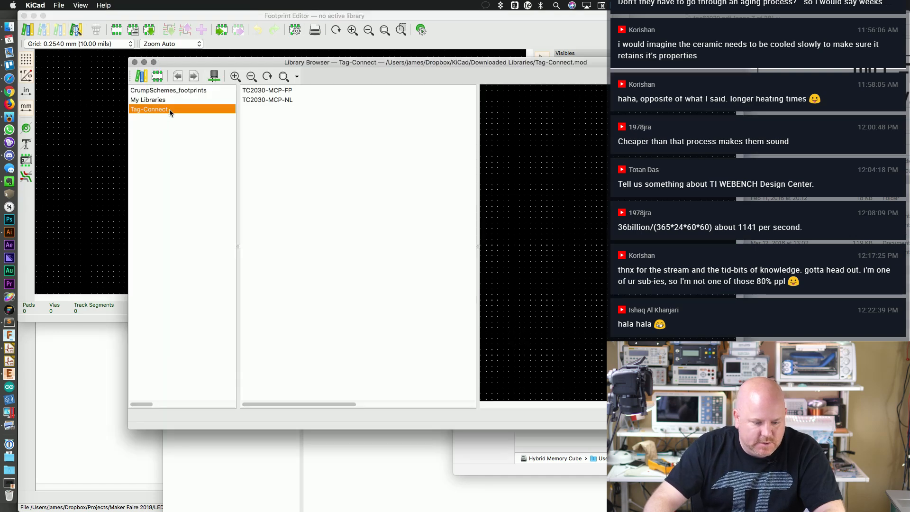
click(266, 92)
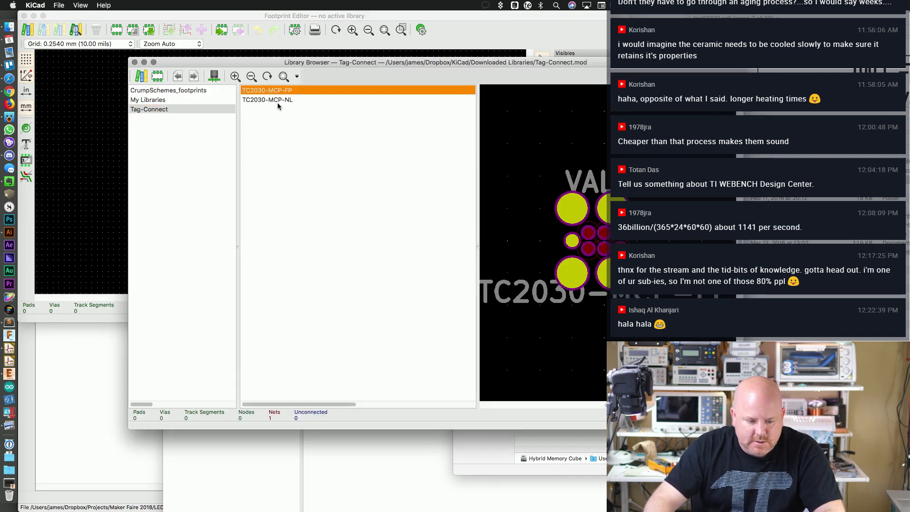
click(278, 102)
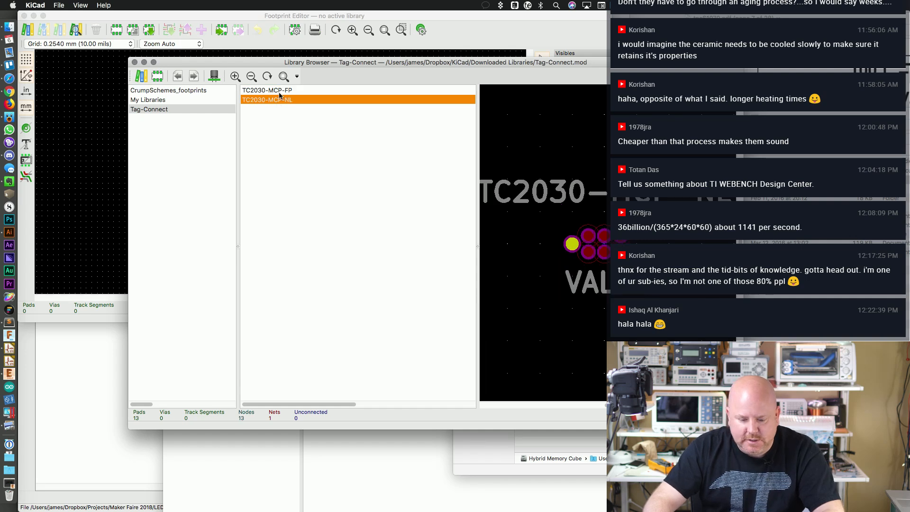
click(278, 93)
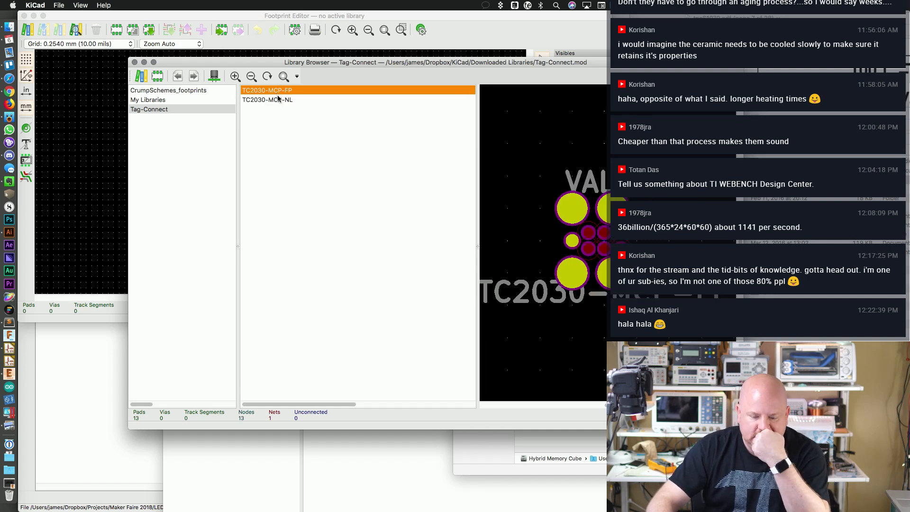
click(279, 101)
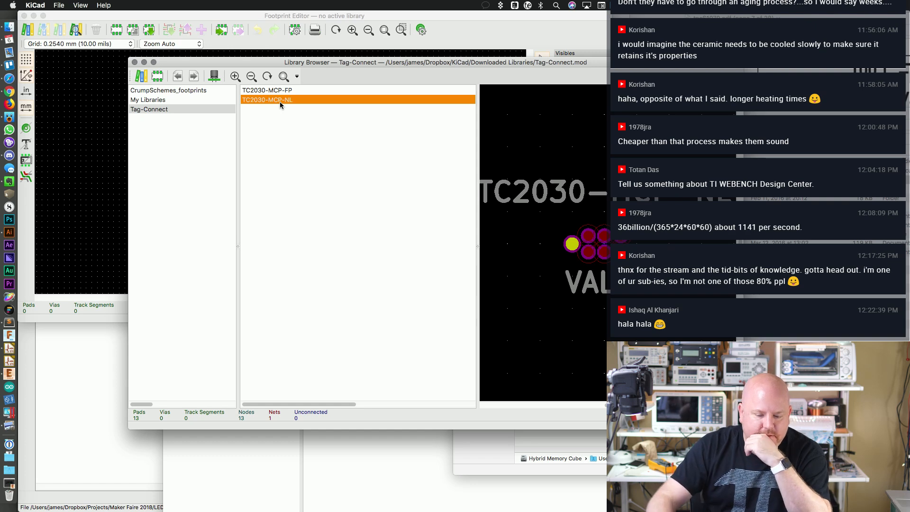
click(275, 100)
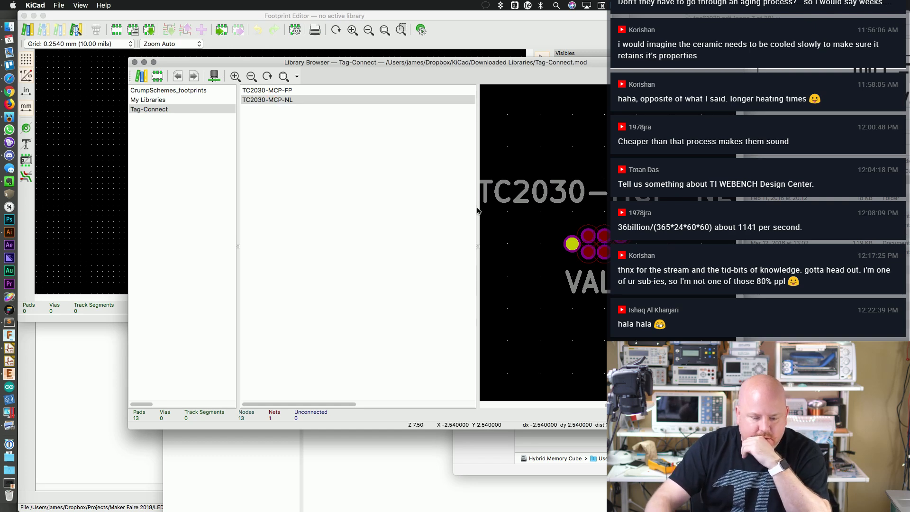
drag(264, 63, 228, 142)
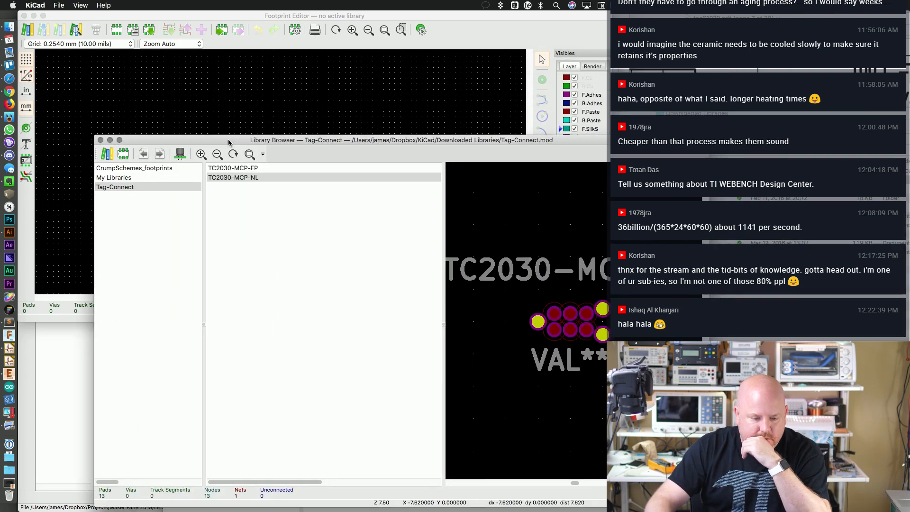
click(240, 178)
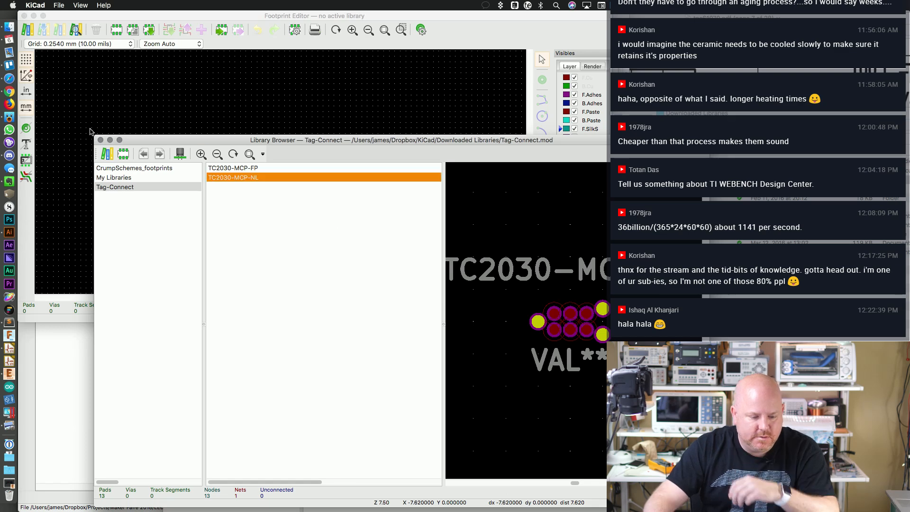
click(100, 140)
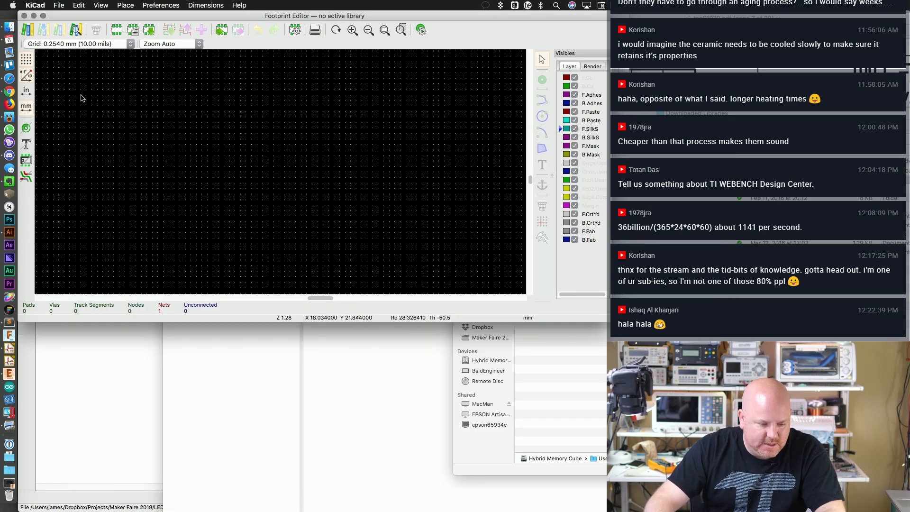
right_click(72, 82)
click(74, 93)
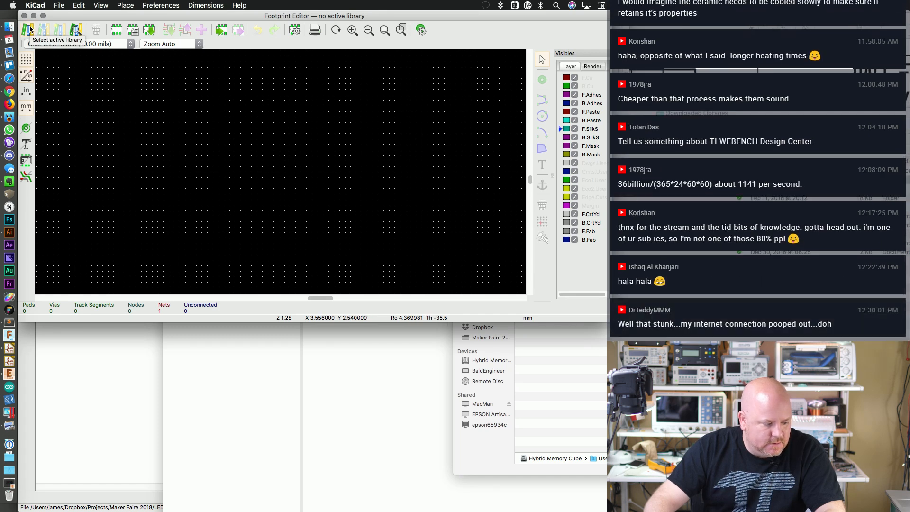
click(77, 29)
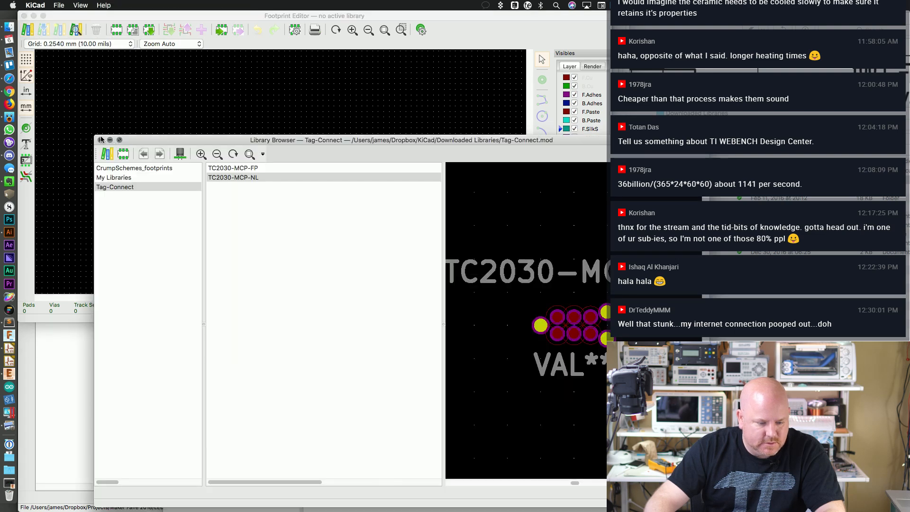
click(100, 140)
click(59, 5)
mouse_move(72, 45)
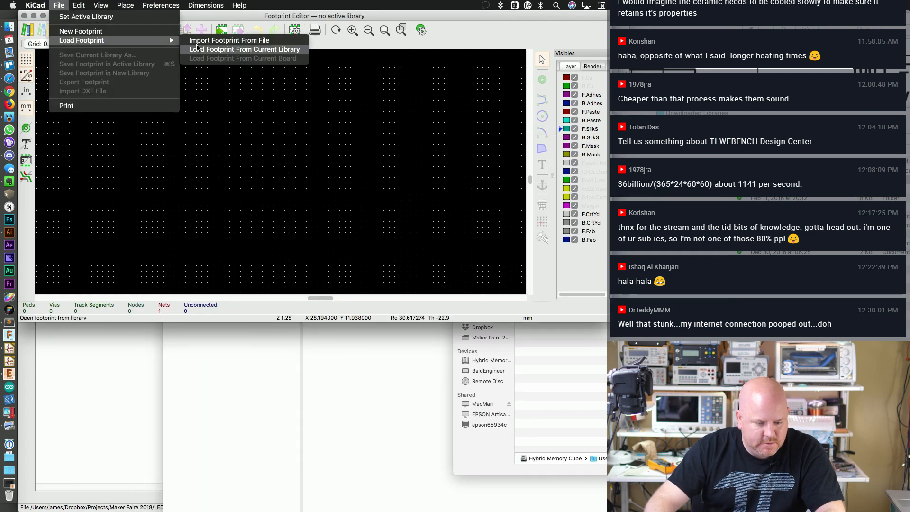
click(239, 49)
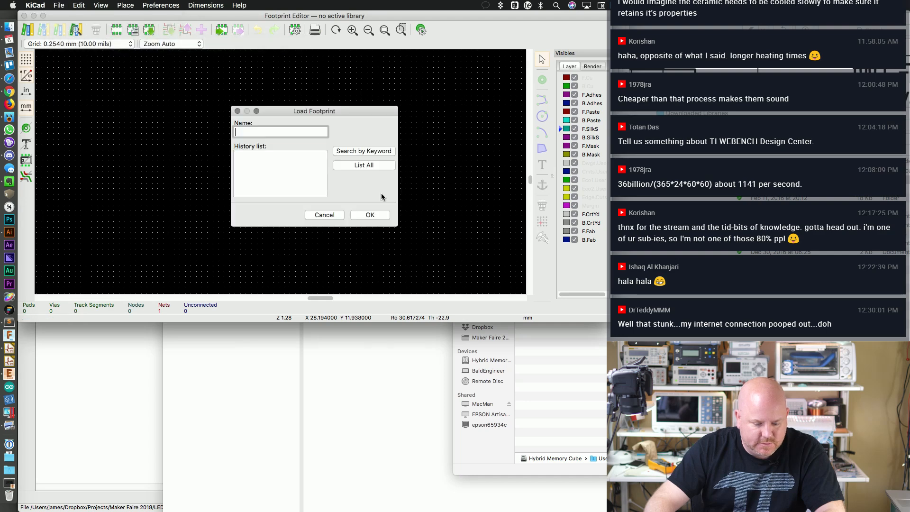
click(353, 165)
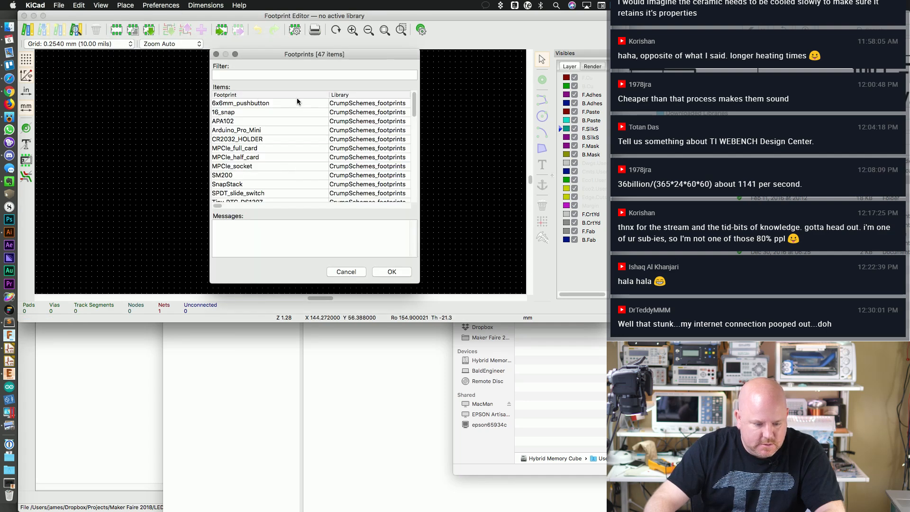
click(274, 75)
text(mcp)
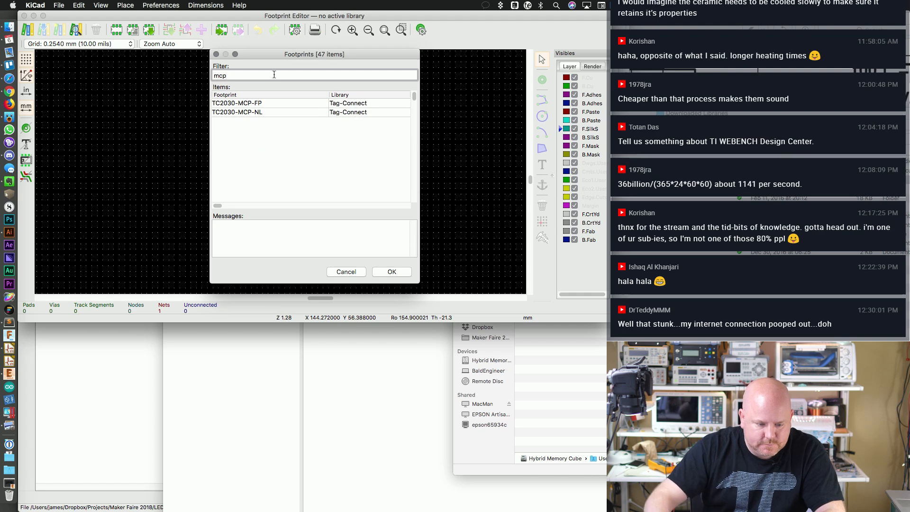
click(262, 104)
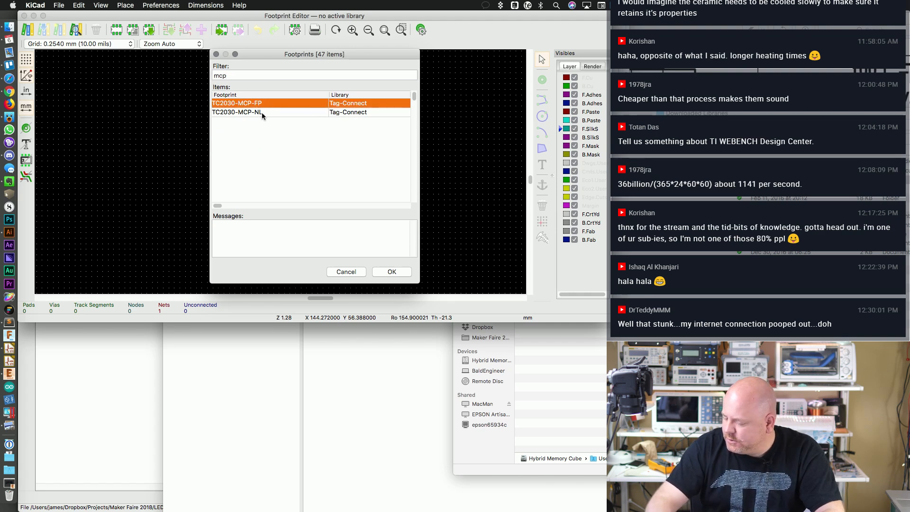
click(345, 272)
Step: Preview the Tag-Connect library's TC2030-MCP-FP footprint in the Library Browser, and close the browser
click(79, 31)
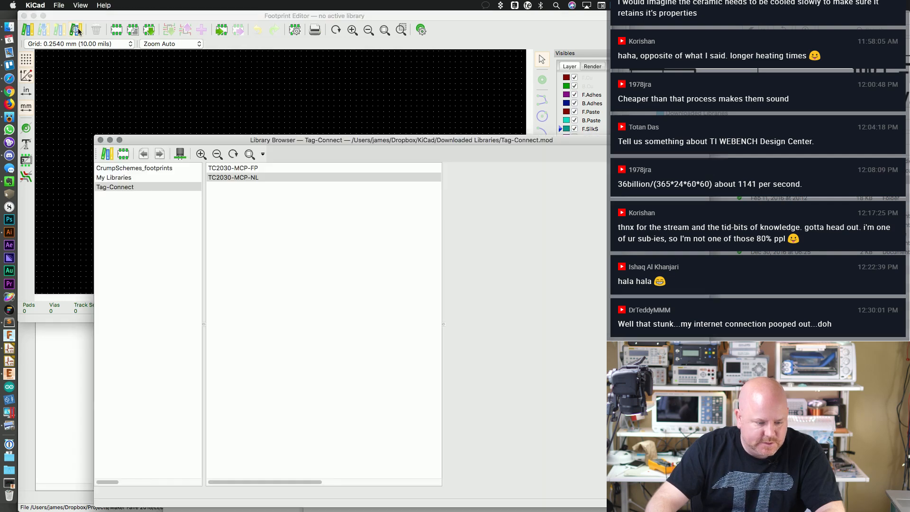
click(268, 168)
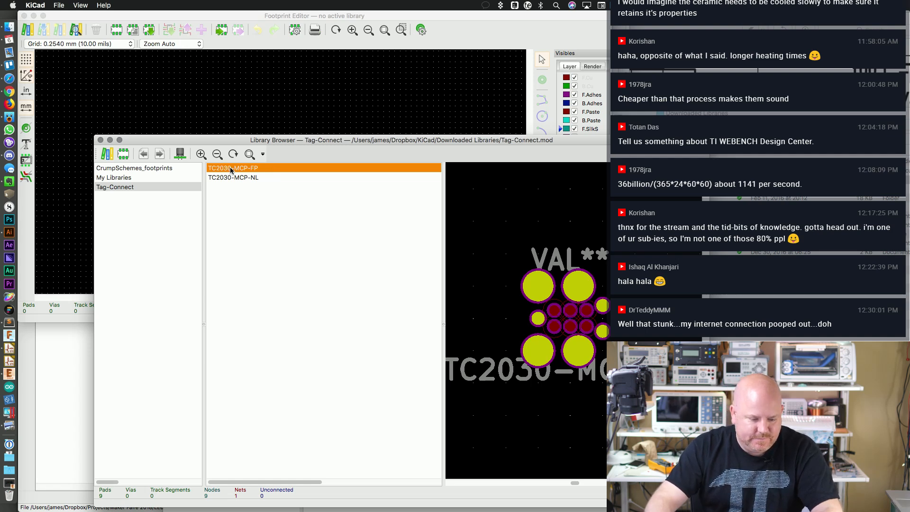
click(100, 140)
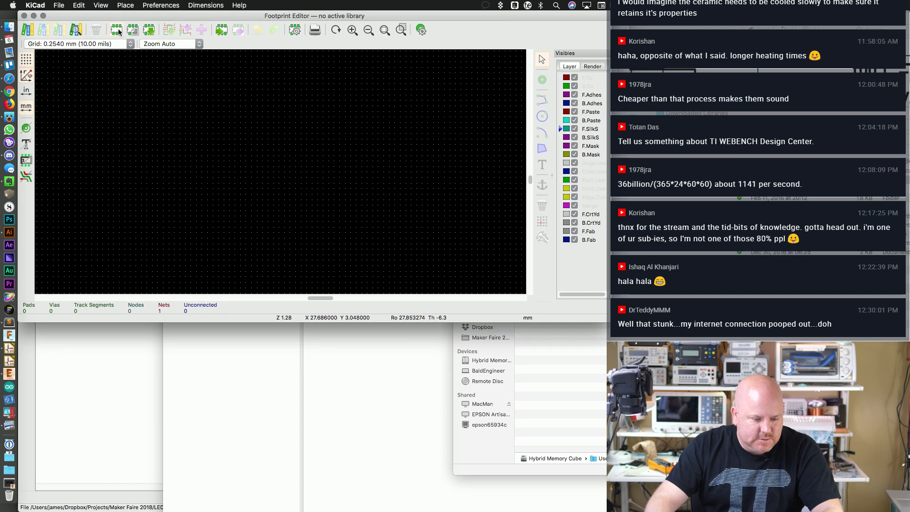
Step: Load the TC2030-MCP-FP footprint from the Tag-Connect library into the Footprint Editor, filtering the footprint list by "cp"
click(59, 5)
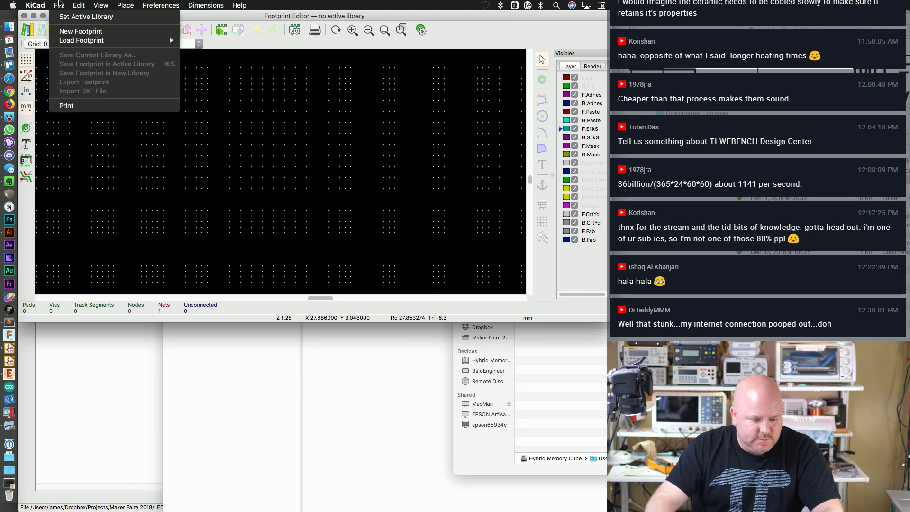
mouse_move(142, 41)
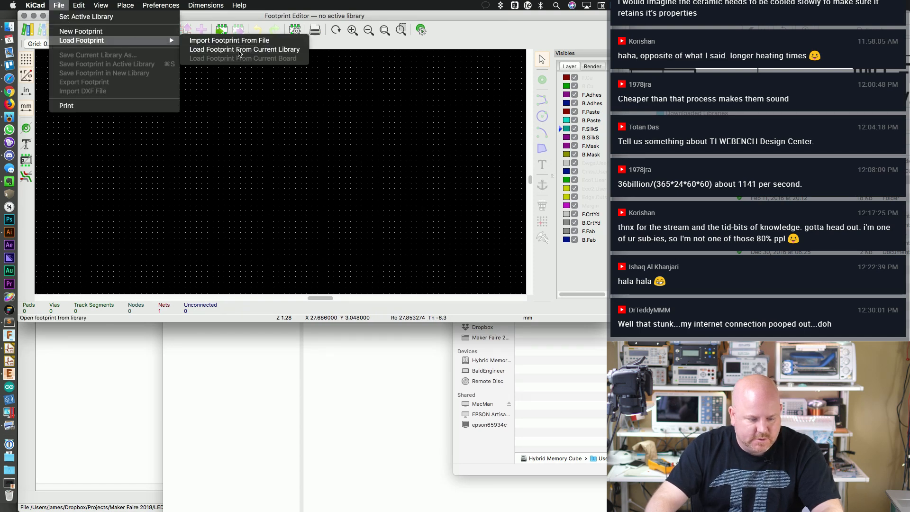
click(238, 49)
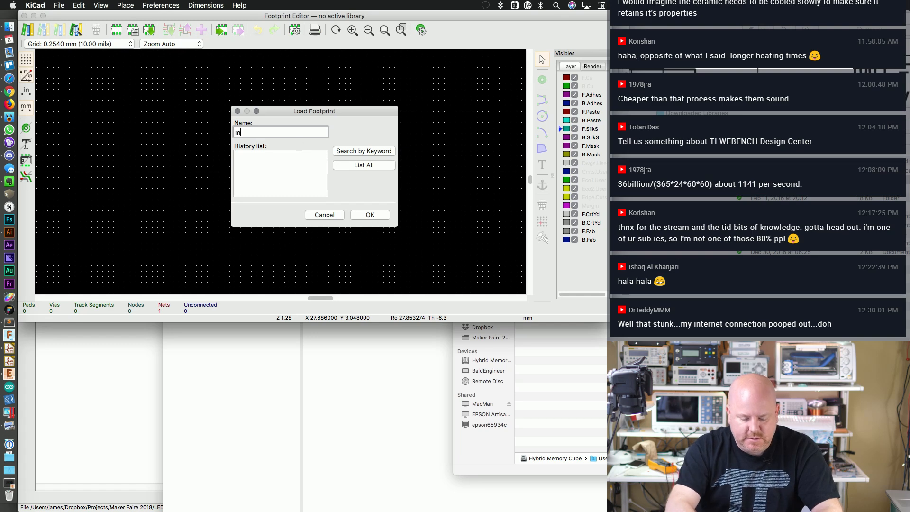
click(363, 165)
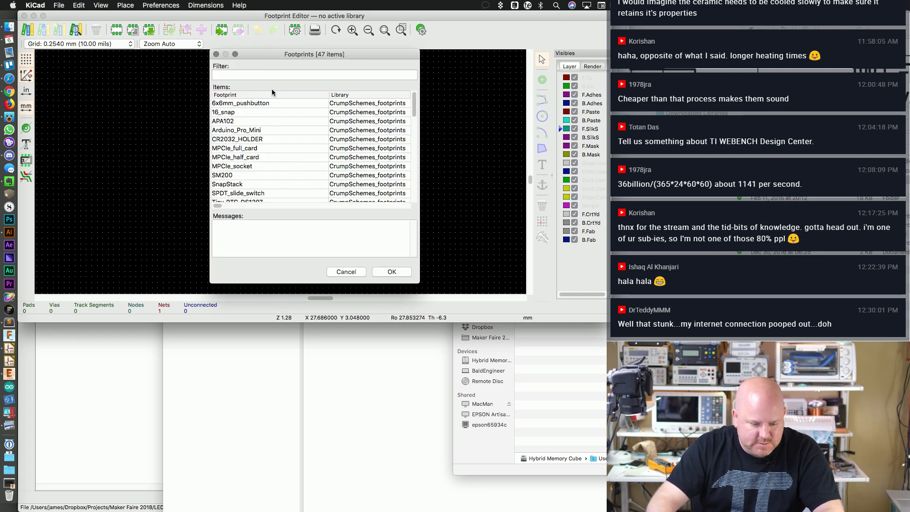
text(cp)
click(255, 103)
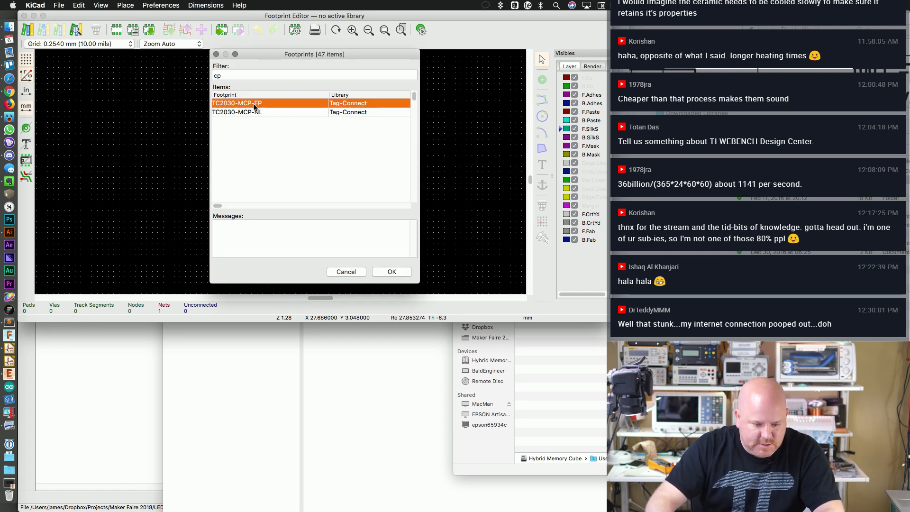
click(385, 272)
scroll(279, 183, down, 1)
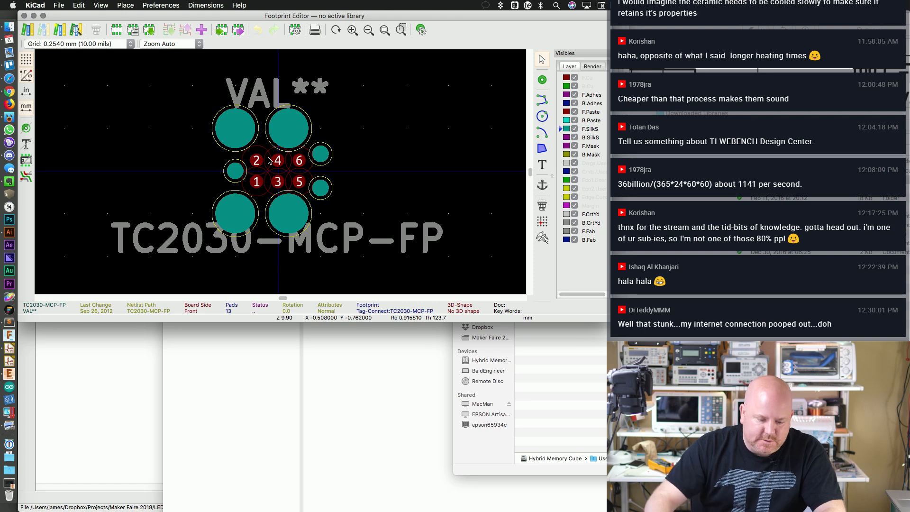
Step: Enlarge the Footprint Editor window and reposition it around the loaded TC2030-MCP-FP footprint
click(59, 5)
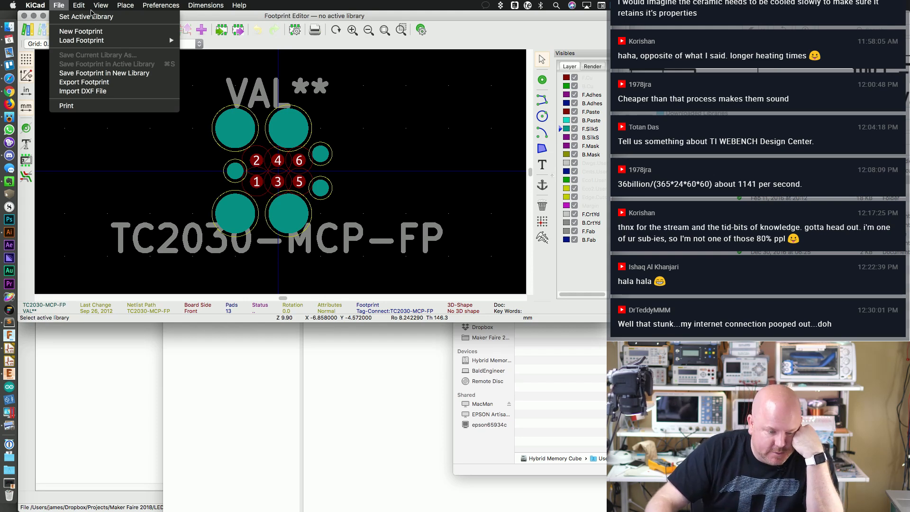
mouse_move(146, 8)
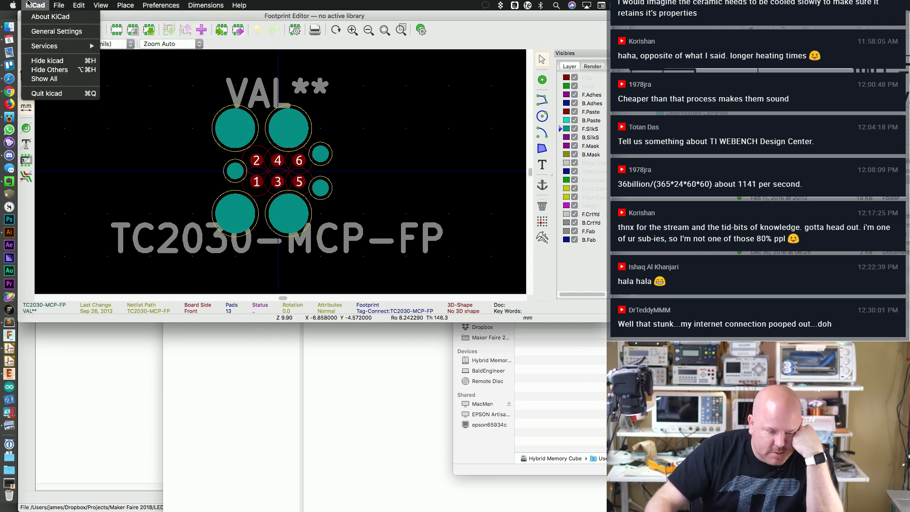
click(276, 140)
drag(610, 322, 668, 453)
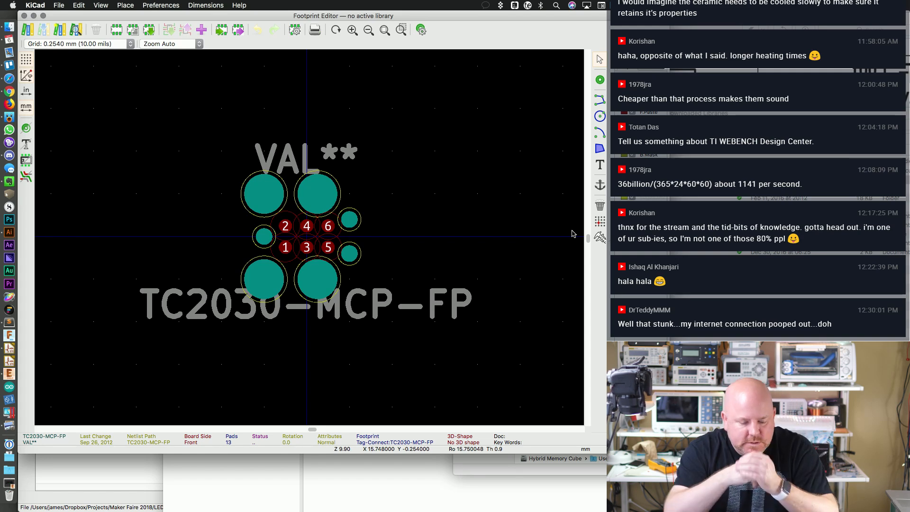
drag(138, 19, 157, 20)
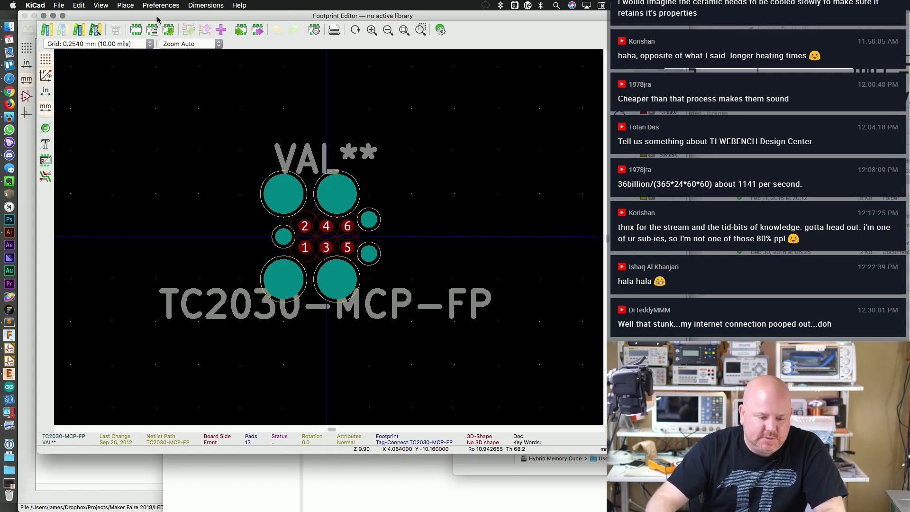
Step: Open the board layout from the schematic and place the Tag-Connect:TC2030-MCP-FP footprint inside the empty sheet
click(44, 16)
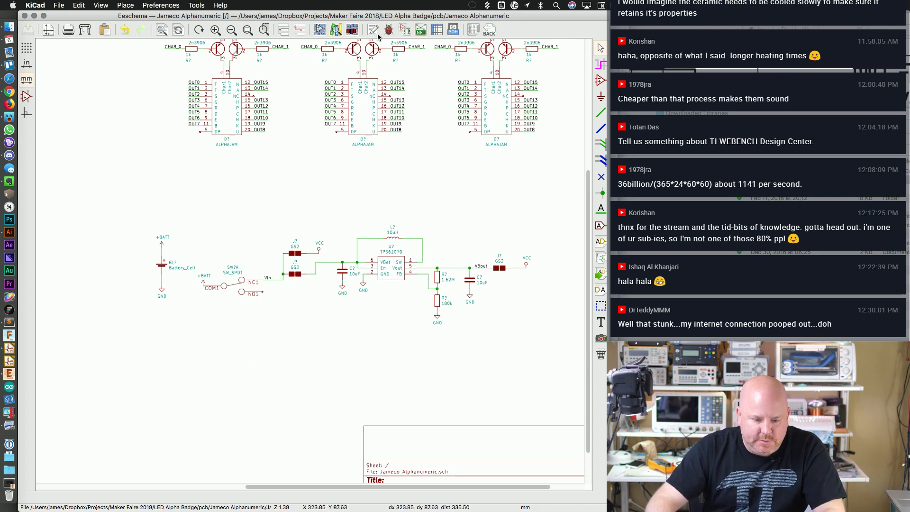
click(468, 31)
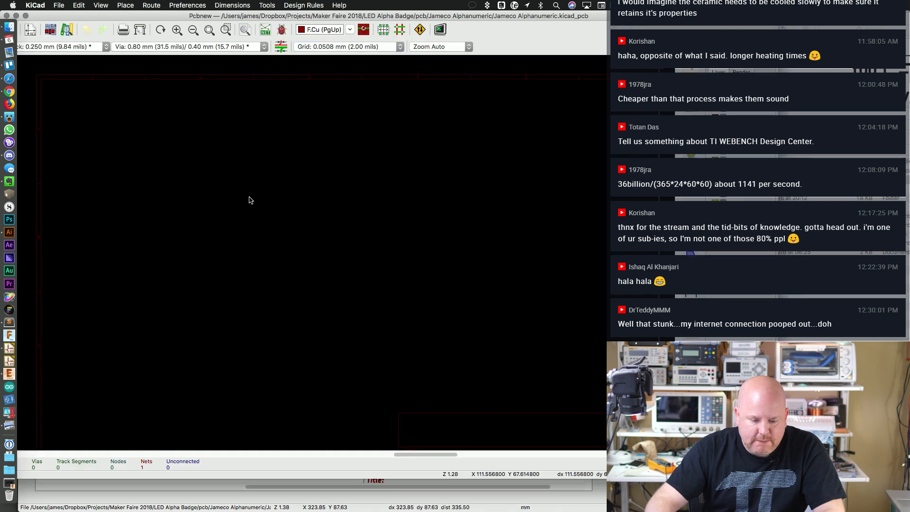
key(o)
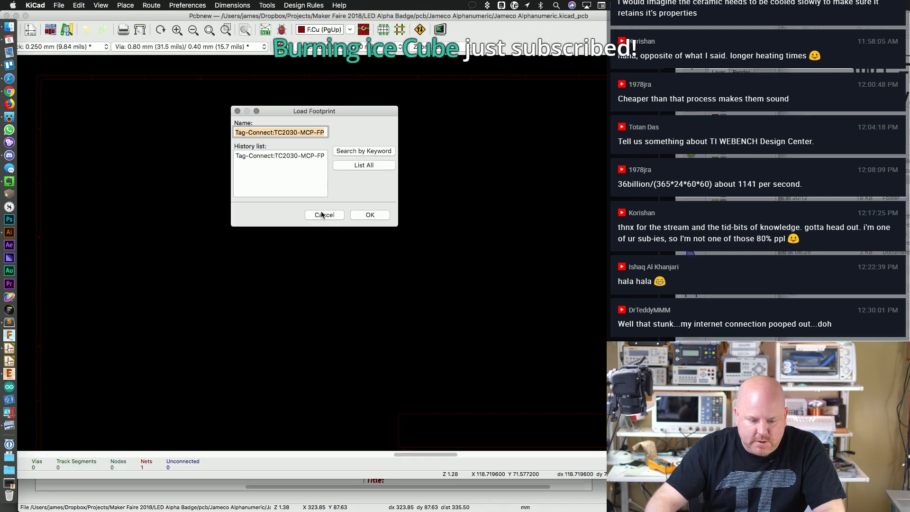
click(366, 216)
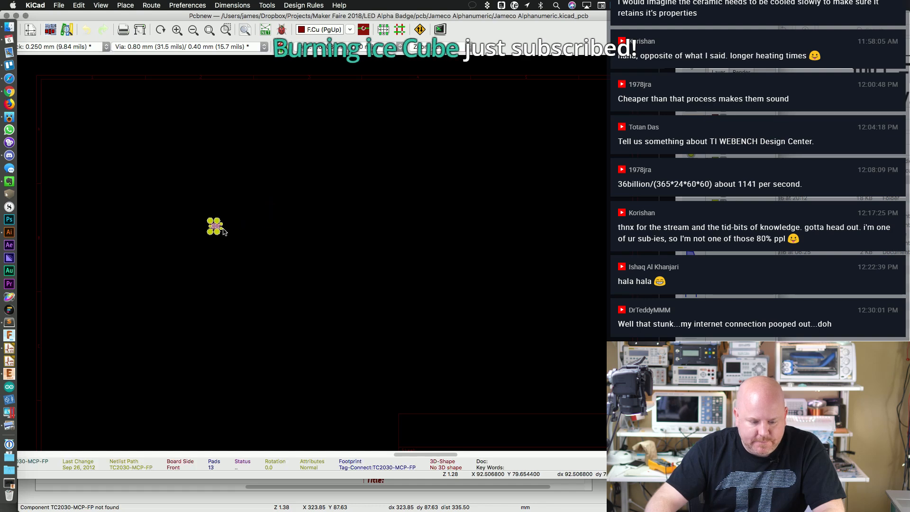
click(287, 238)
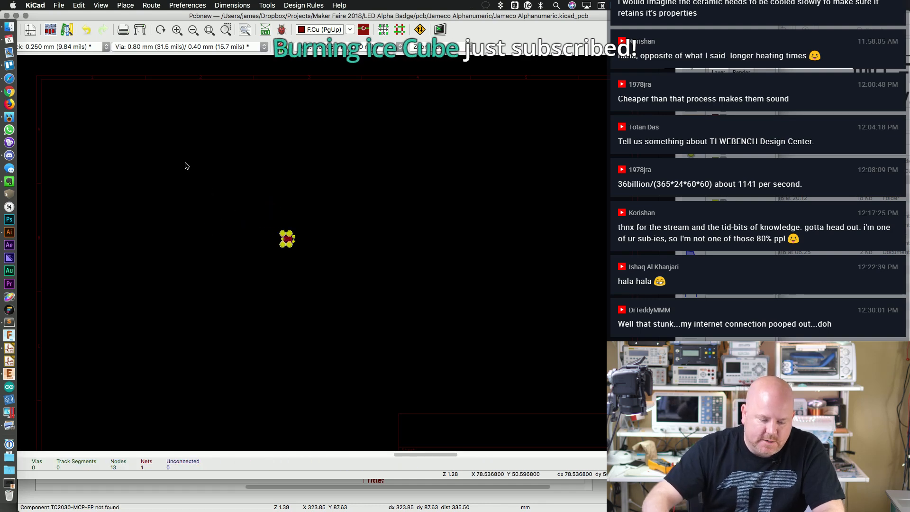
Step: Open the print setup for the board and include the F.Adhes, F.Paste, F.SilkS and F.Mask layers
click(59, 5)
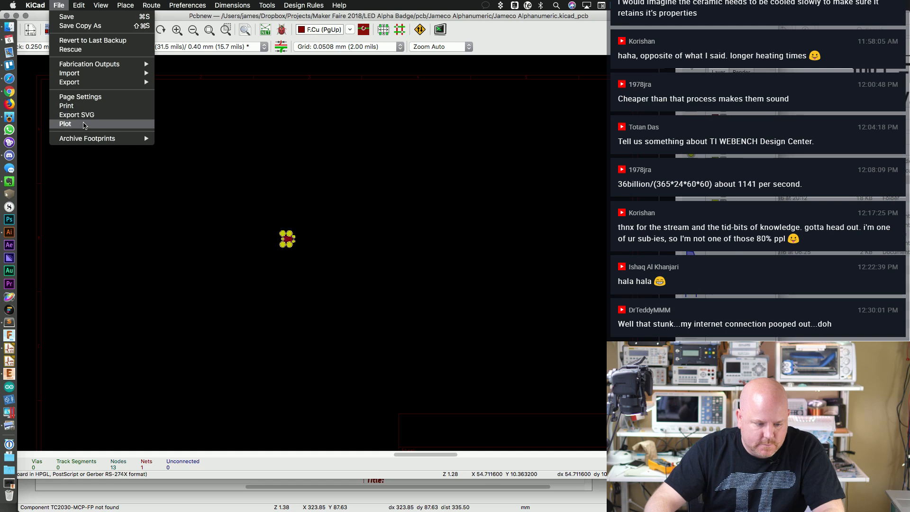
click(69, 105)
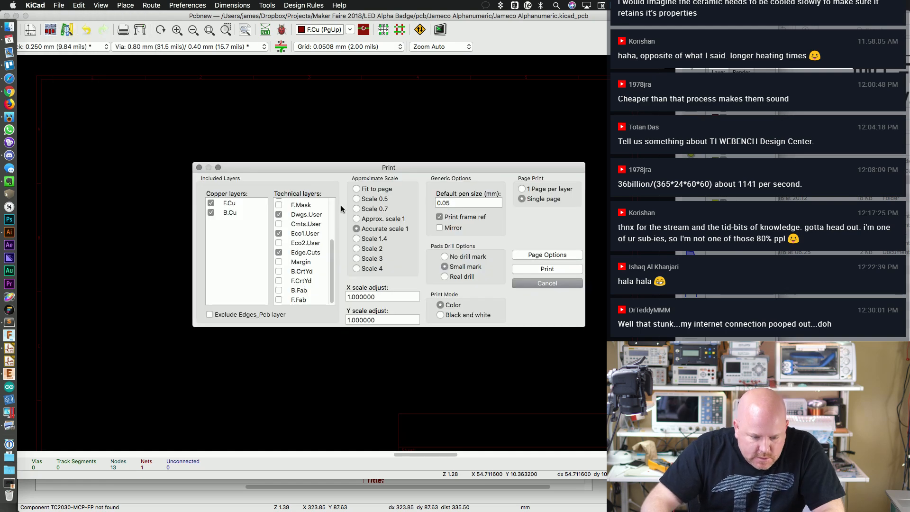
drag(373, 171, 360, 307)
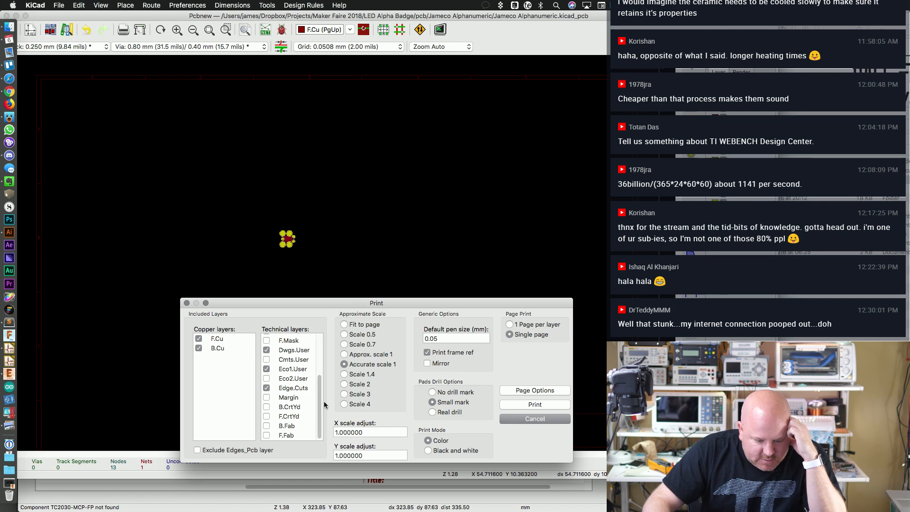
scroll(322, 403, up, 5)
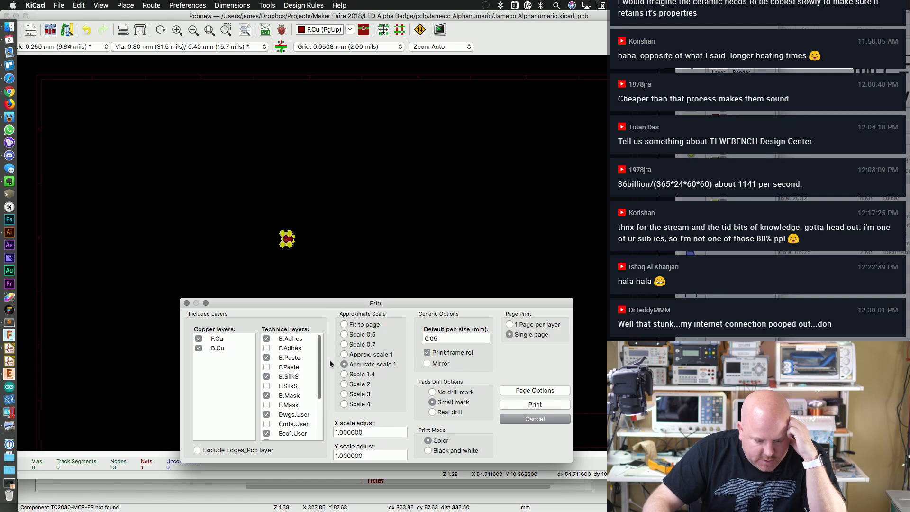
click(266, 348)
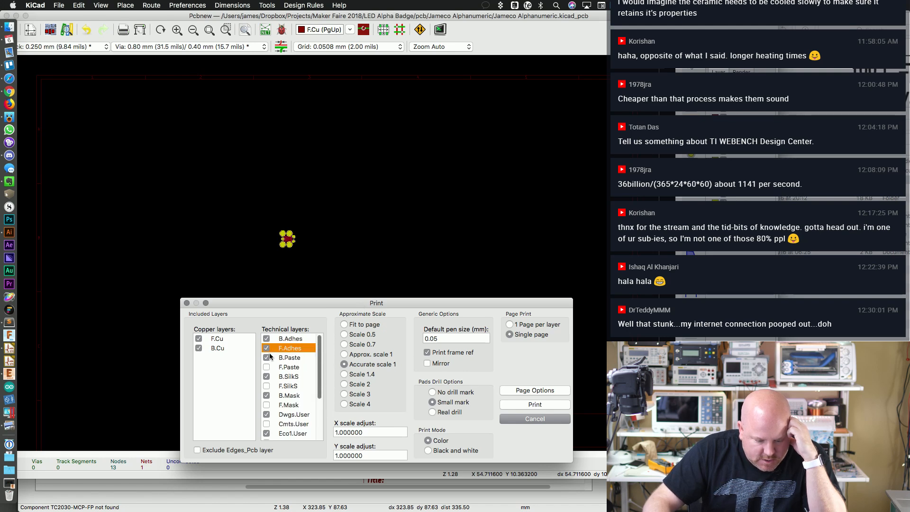
click(266, 367)
click(267, 386)
click(266, 405)
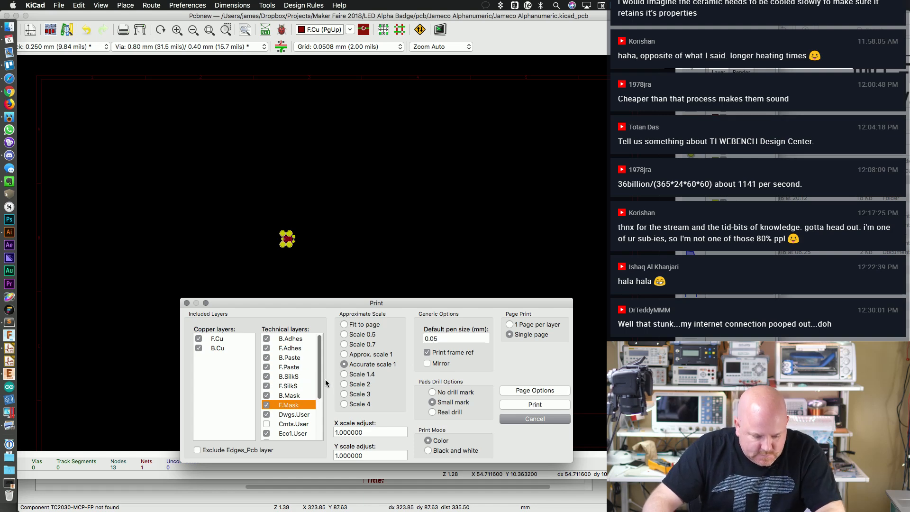
Step: Include the Cmts.User, Eco2.User, Margin, B.CrtYd, F.CrtYd, B.Fab and F.Fab technical layers in the print
scroll(273, 376, down, 3)
click(267, 369)
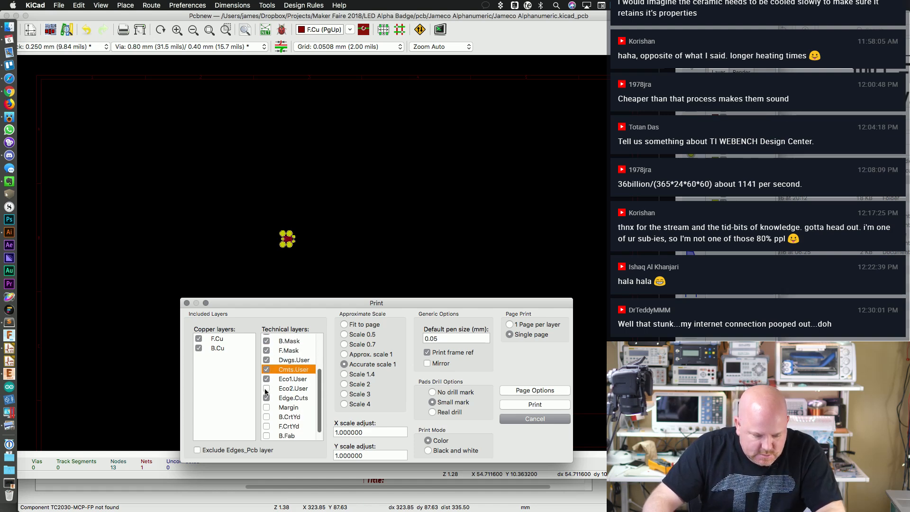
click(266, 388)
click(266, 406)
click(266, 435)
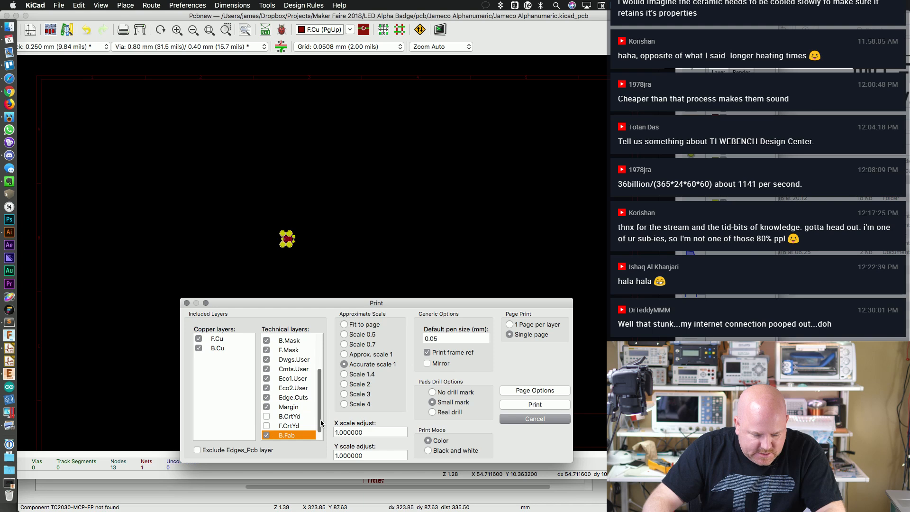
scroll(321, 423, down, 1)
click(267, 416)
click(266, 406)
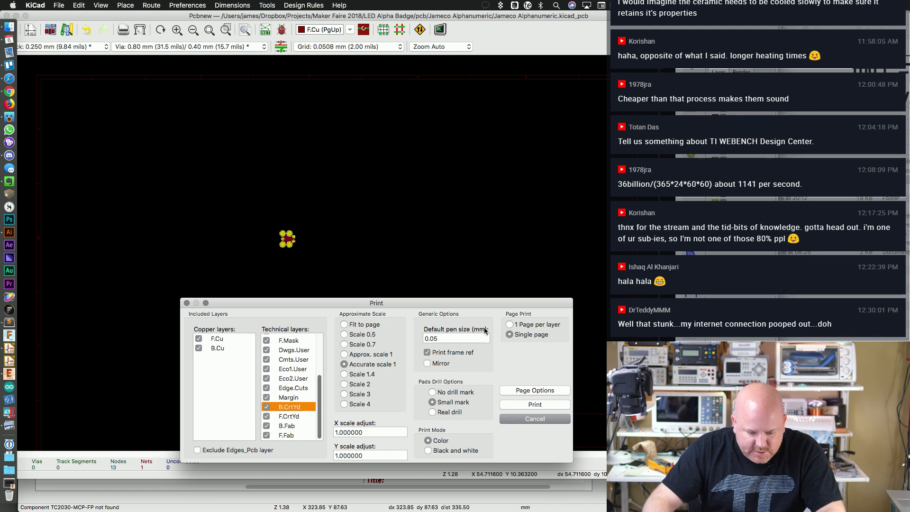
Step: Set the default pen size to 0.01 mm, choose single-page output, and start printing the board
click(450, 338)
text(0.0)
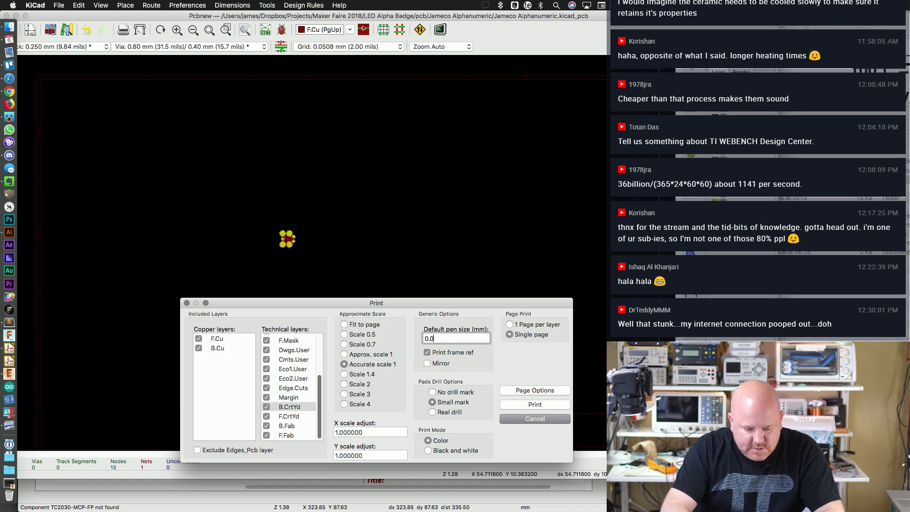
text(1)
click(534, 325)
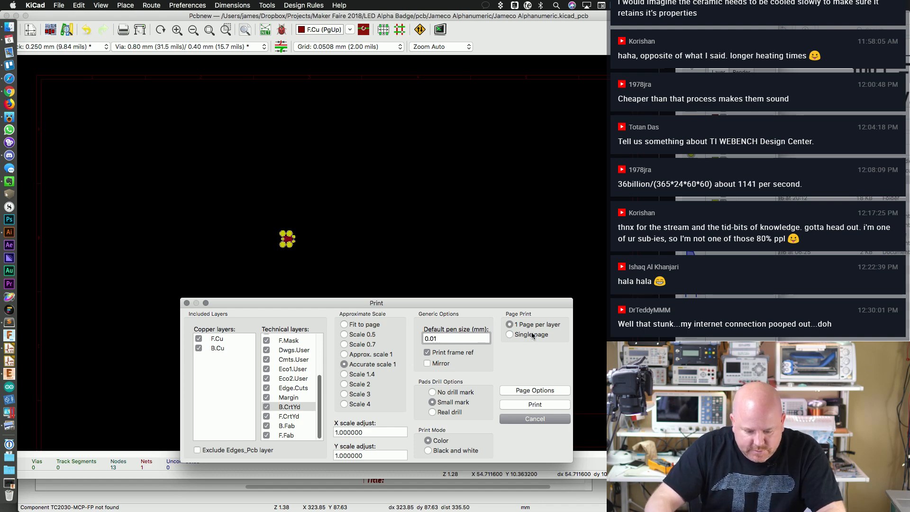
click(532, 335)
click(534, 405)
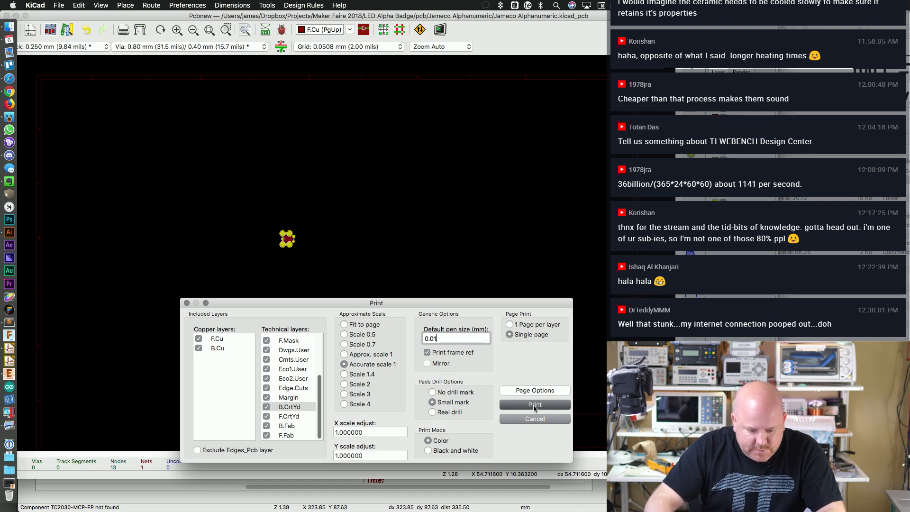
Step: Open the board print as a PDF in Preview and check the footprint on the page
click(260, 420)
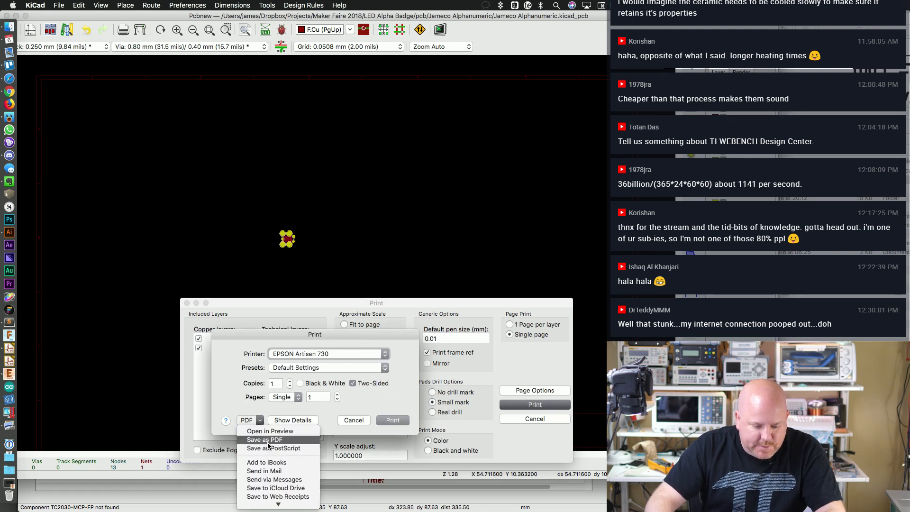
click(270, 431)
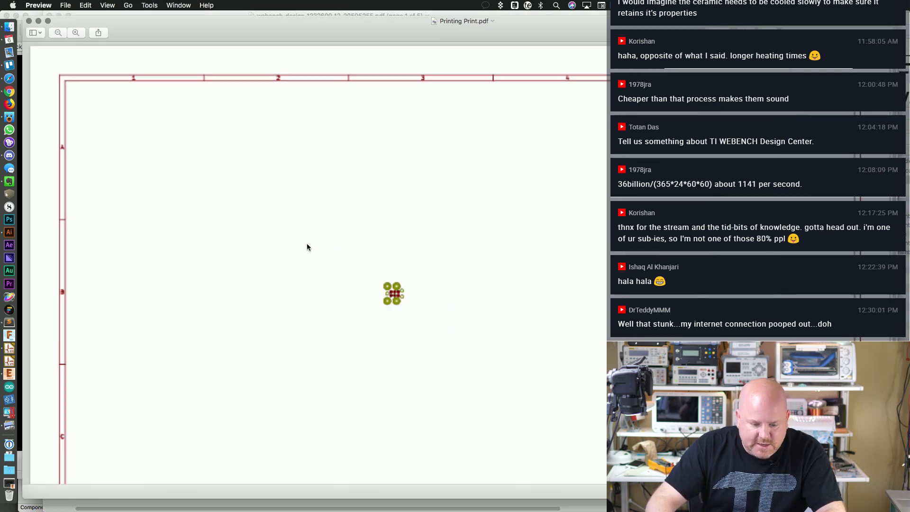
scroll(358, 279, up, 7)
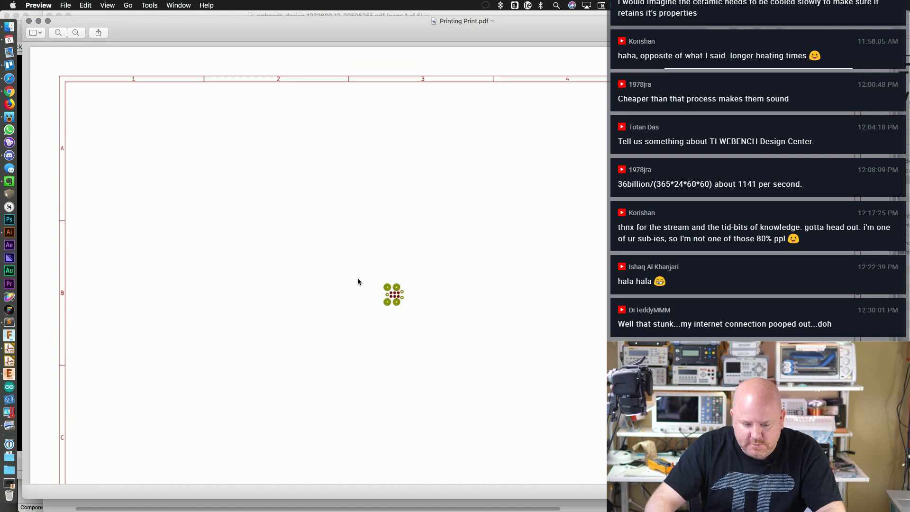
Step: Print the previewed board PDF at a scale of 100%
key(super+p)
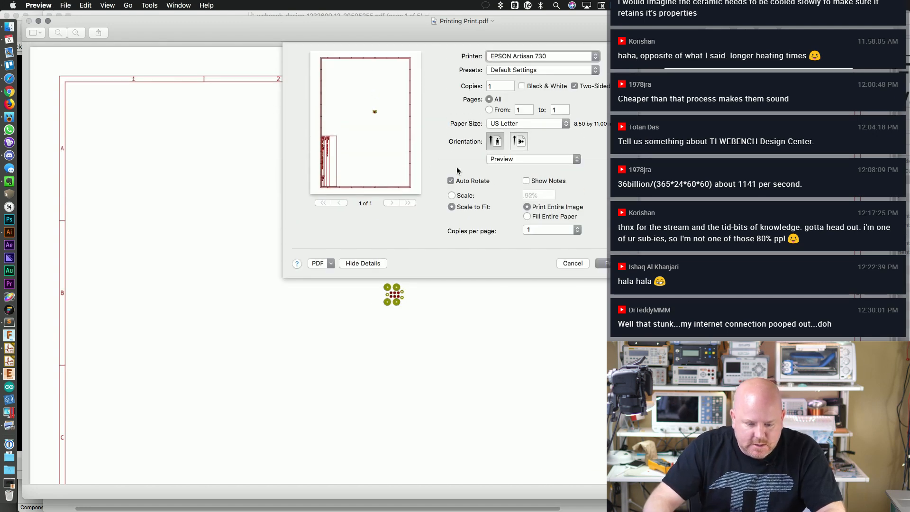
click(469, 197)
click(537, 196)
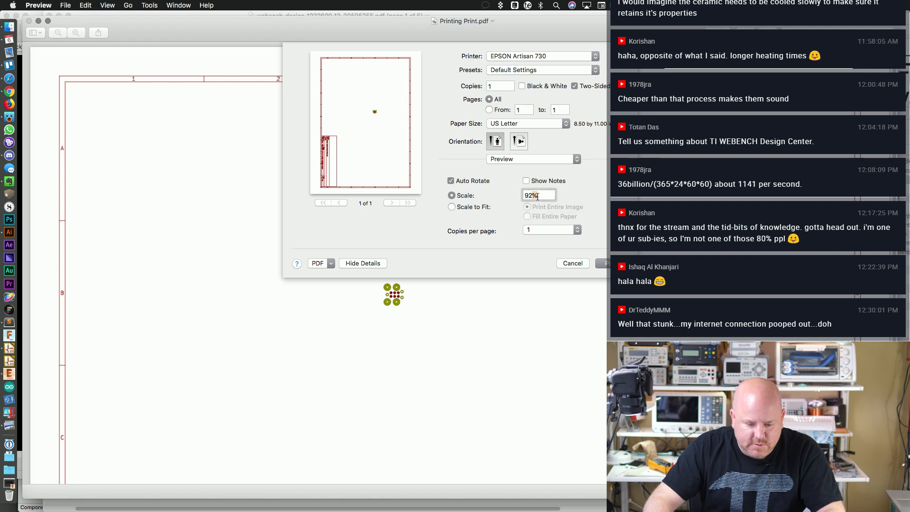
text(100)
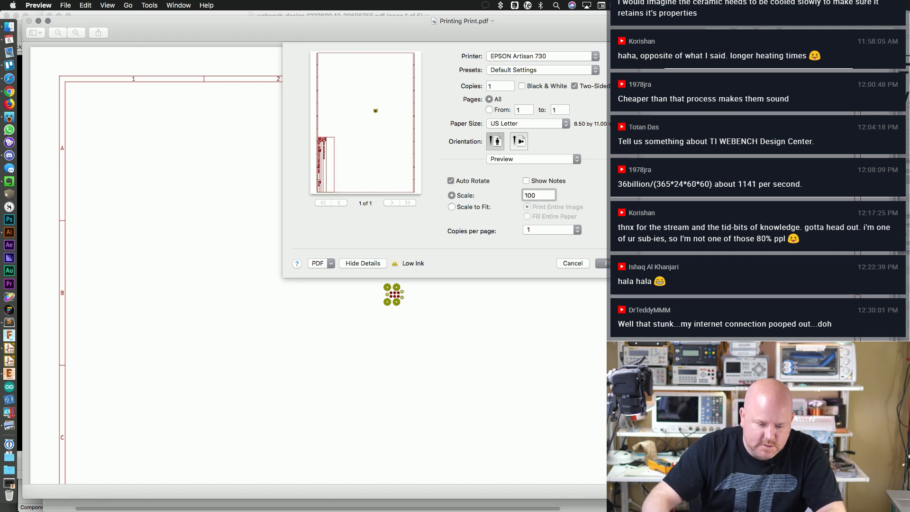
click(601, 263)
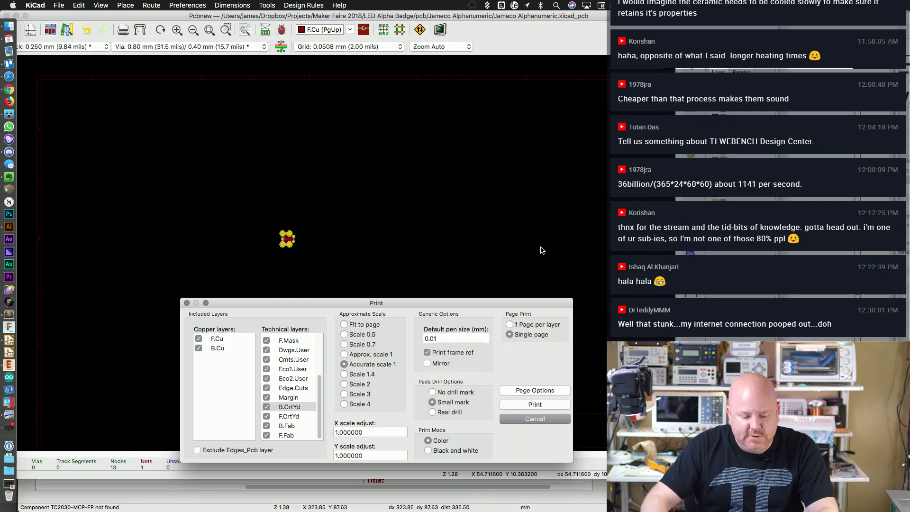
Step: Switch back to the KiCad board layout and close its print setup
key(super+Tab)
key(super+Tab)
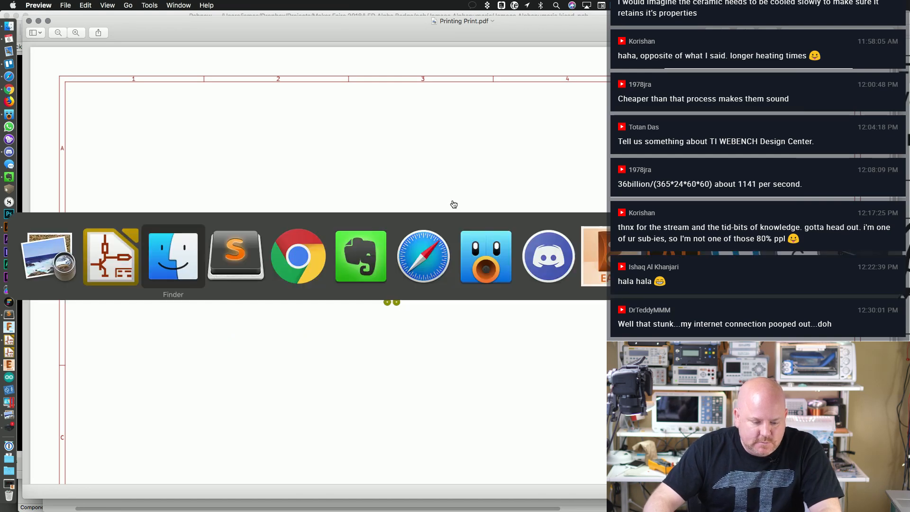
click(290, 264)
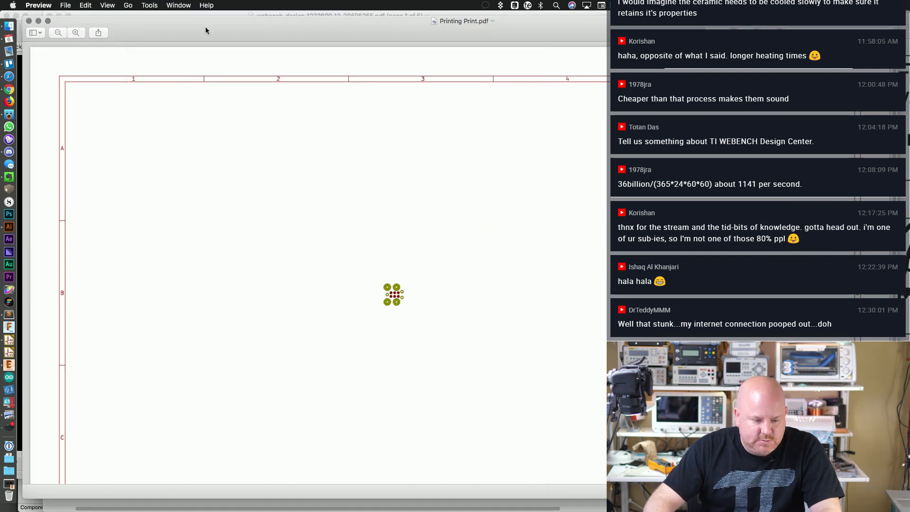
drag(206, 27, 369, 101)
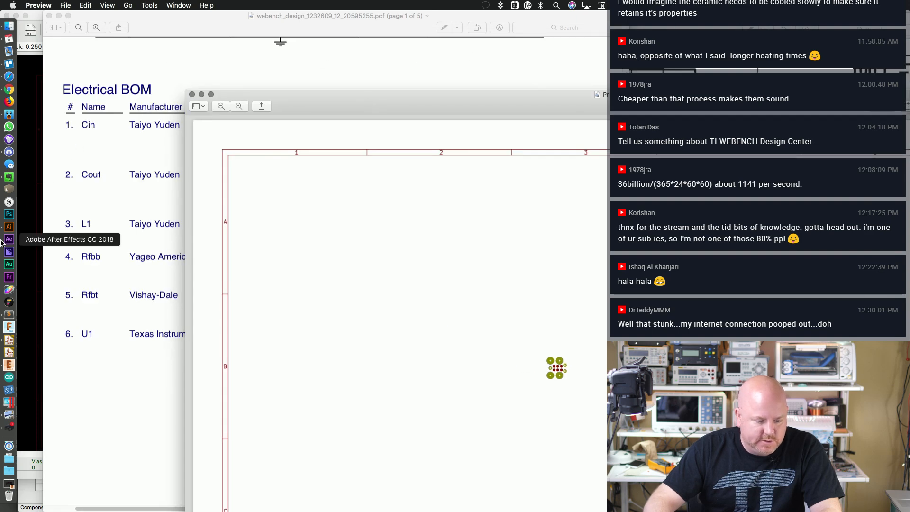
click(9, 339)
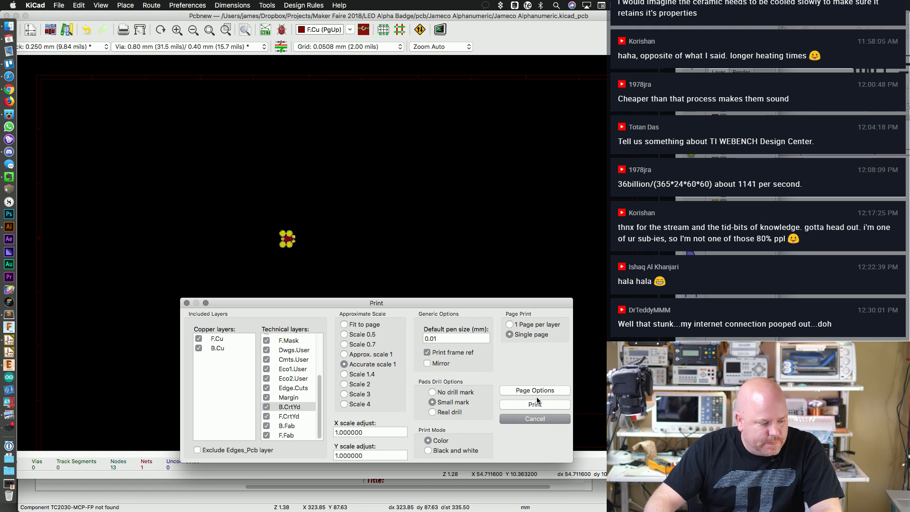
click(539, 421)
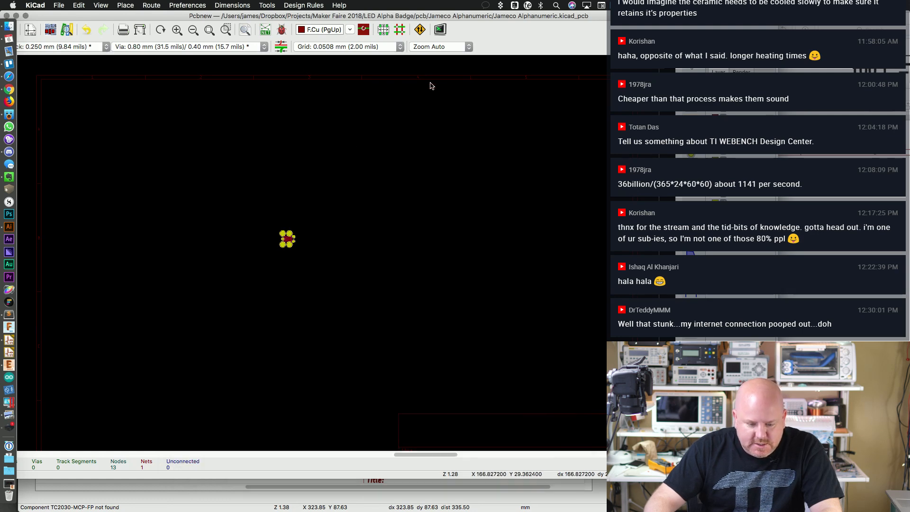
Step: Move the board layout window aside to expose the schematic window next to it
drag(530, 17, 606, 44)
key(ctrl+alt+Right)
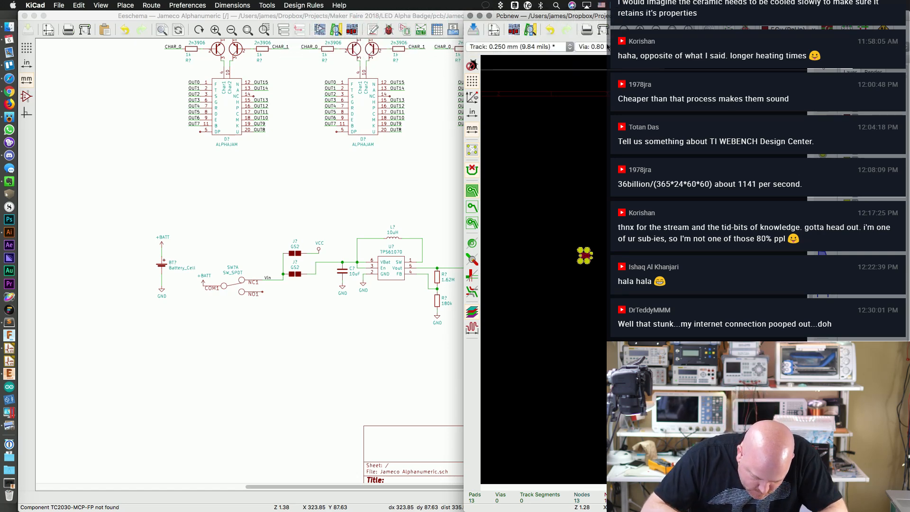
click(606, 46)
click(605, 46)
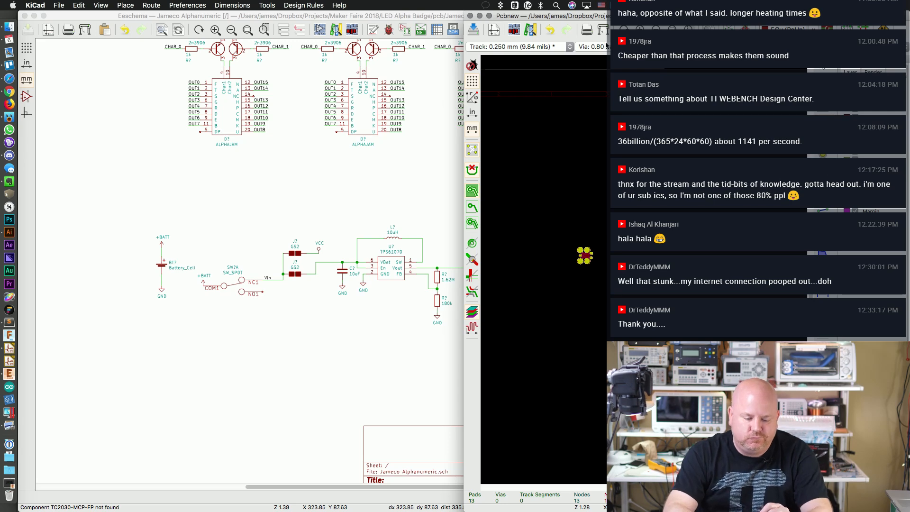
Step: Switch to Chrome, look through the Tag-Connect downloads page and widen the browser window
click(9, 79)
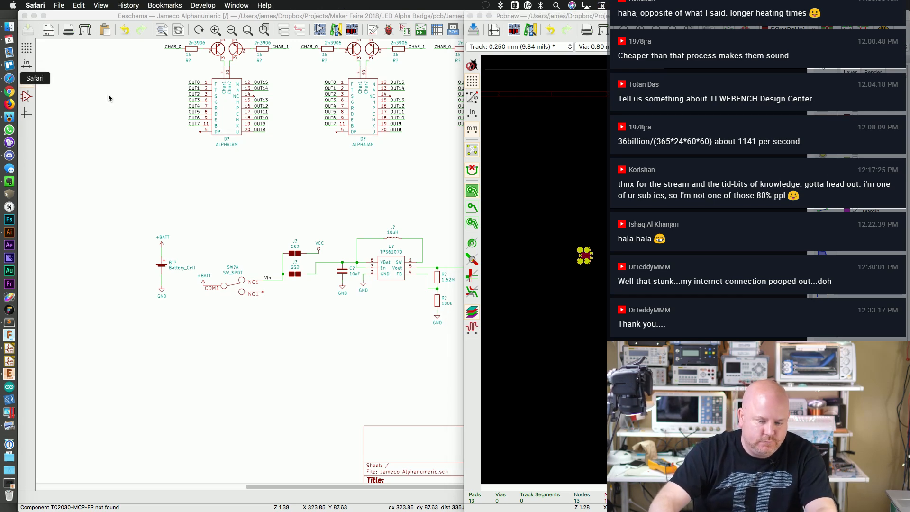
key(super+w)
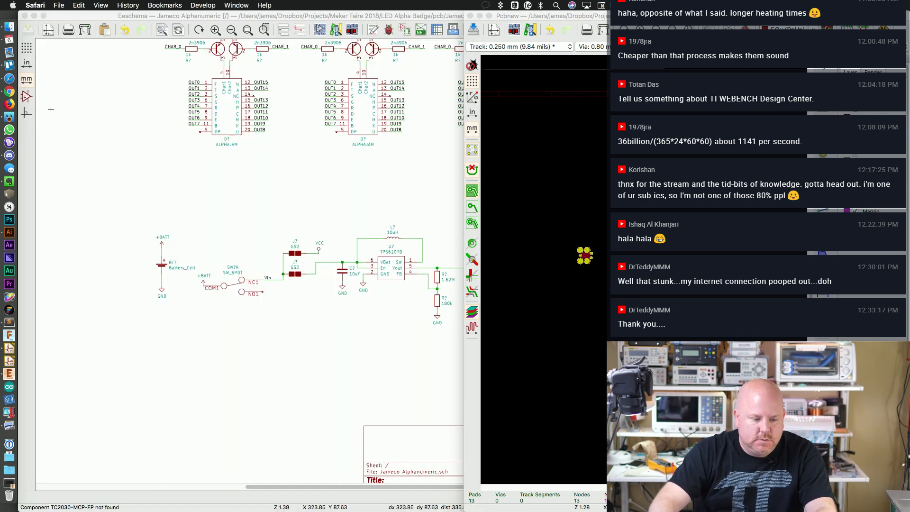
click(9, 91)
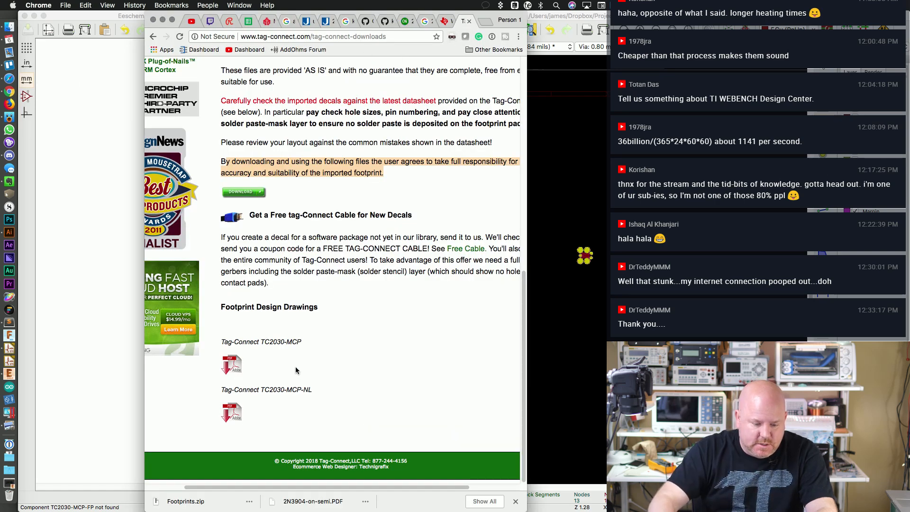
scroll(295, 370, up, 10)
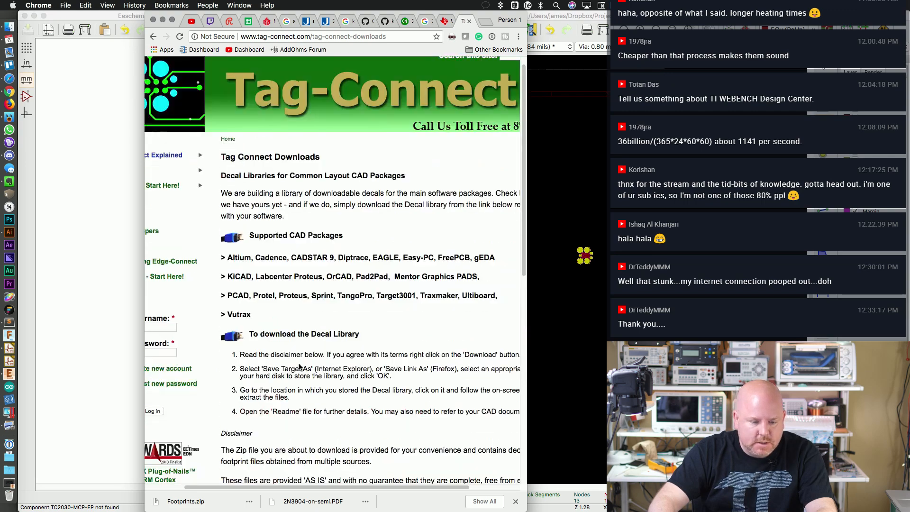
scroll(530, 357, down, 10)
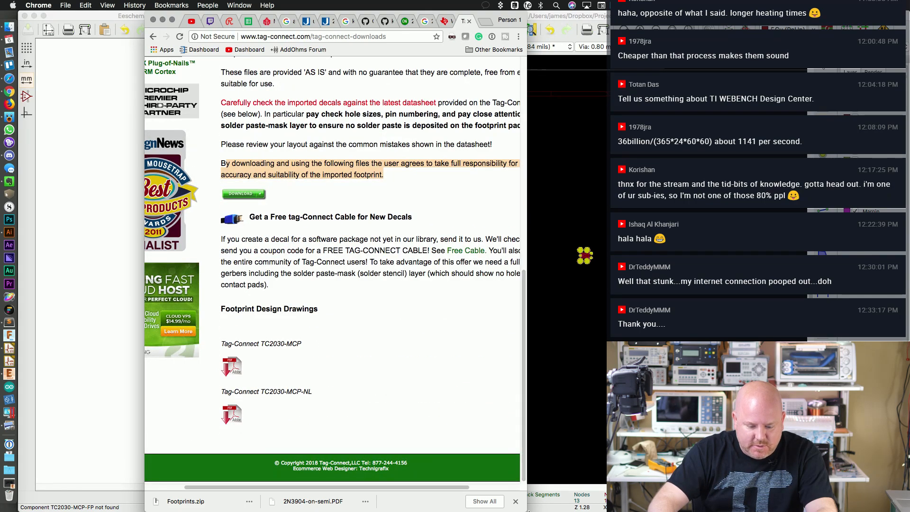
drag(525, 509, 611, 509)
scroll(568, 332, up, 10)
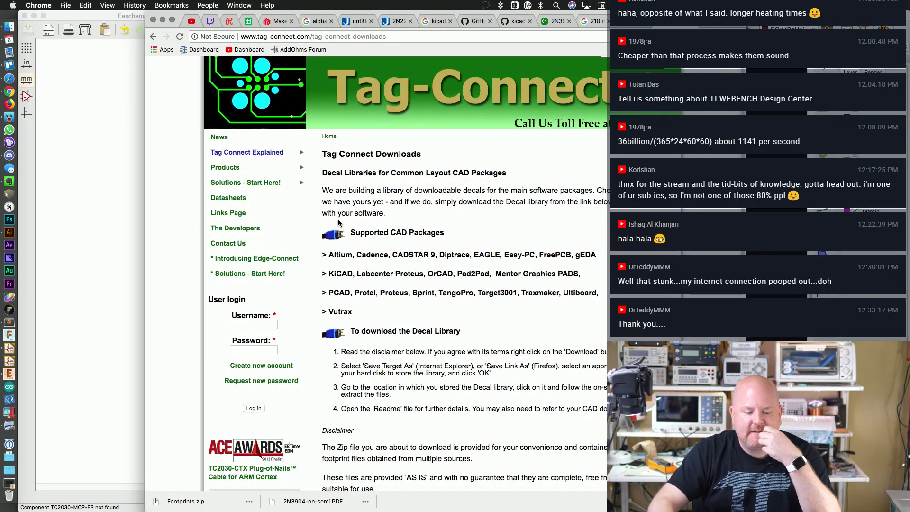
Step: Browse the cables in the Tag-Connect product catalog and open the TC2030-IDC 6-pin legged cable page
click(278, 191)
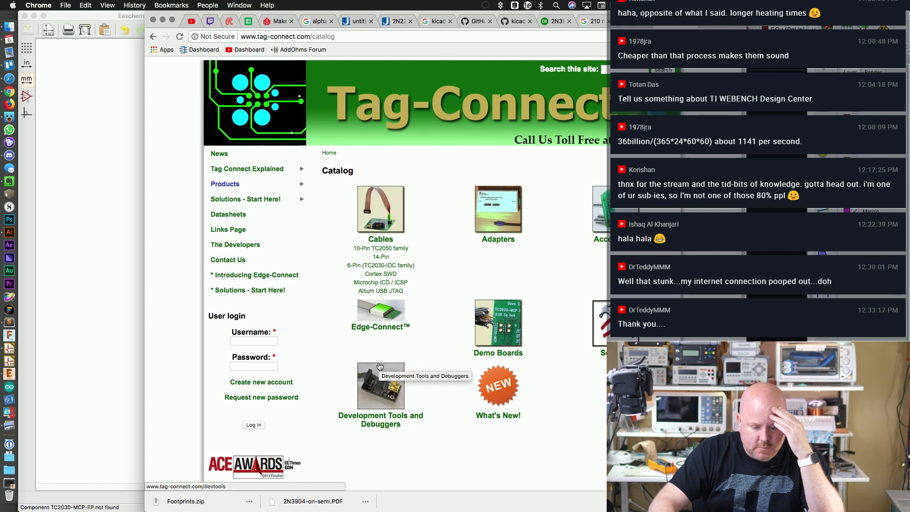
click(385, 236)
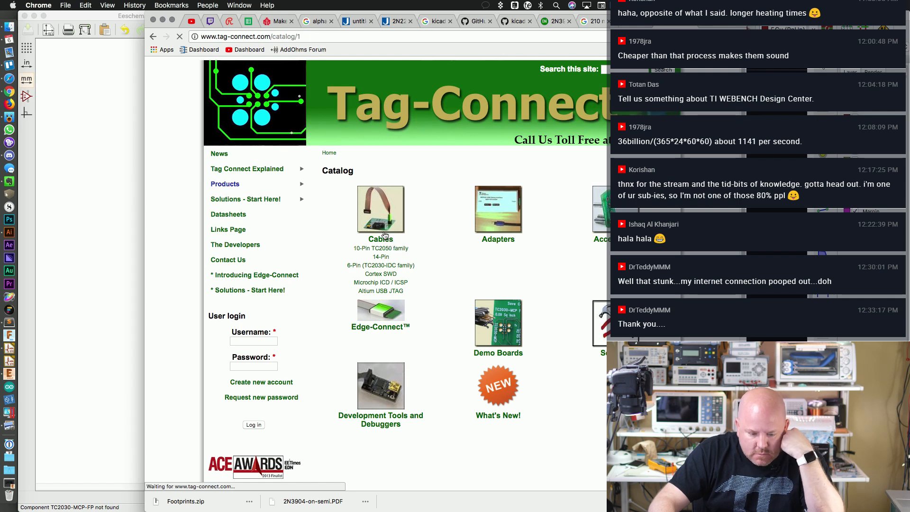
scroll(493, 370, down, 5)
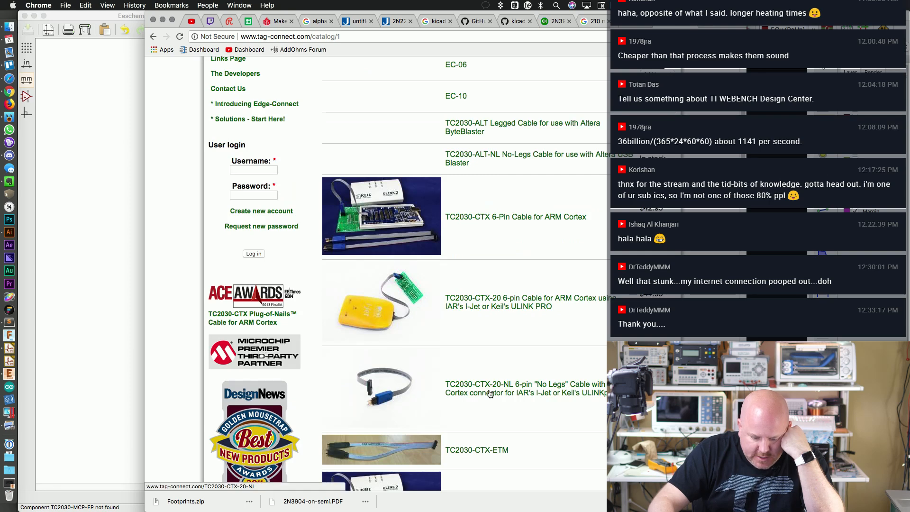
scroll(490, 391, down, 6)
scroll(489, 393, down, 5)
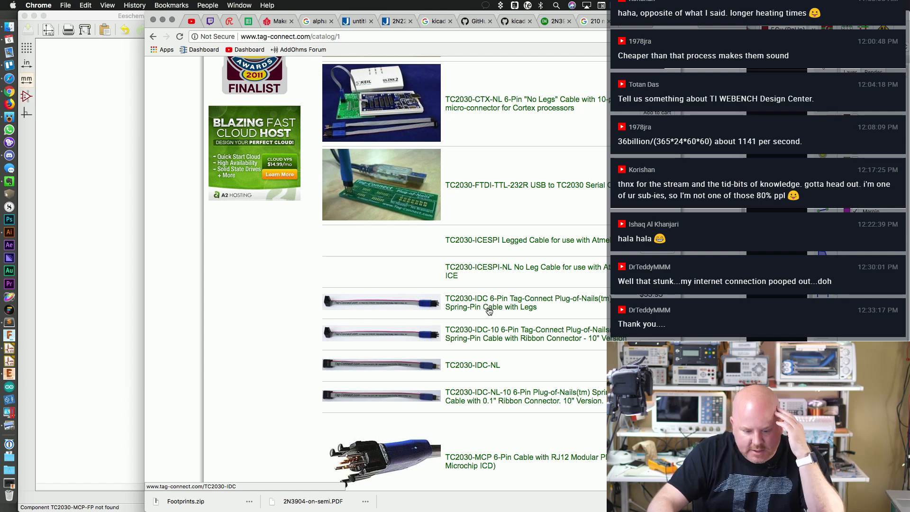
click(486, 302)
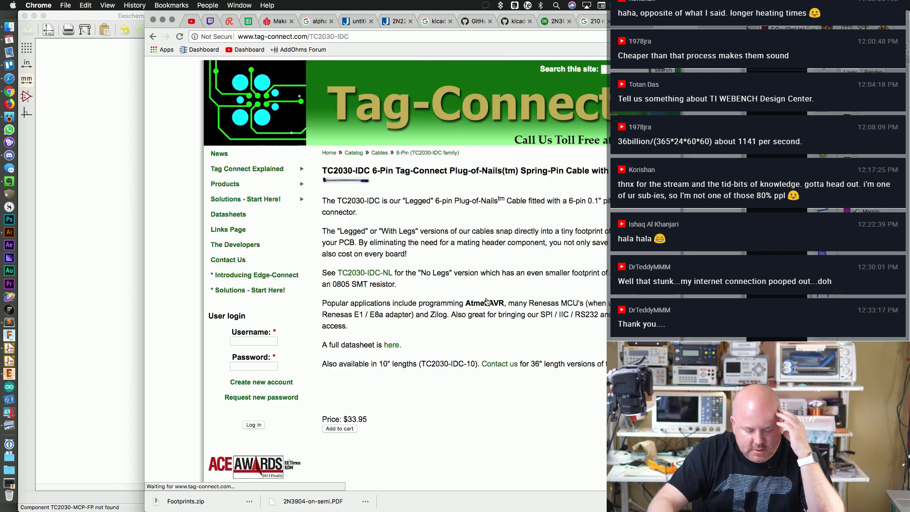
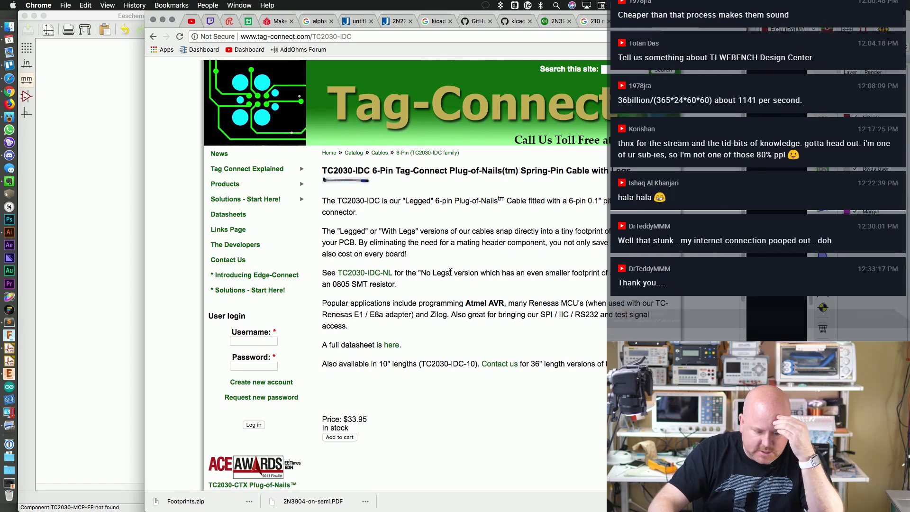
Step: Read the TC2030-IDC product description, including its reference to the TC2030-IDC-NL no-legs version
scroll(450, 273, down, 5)
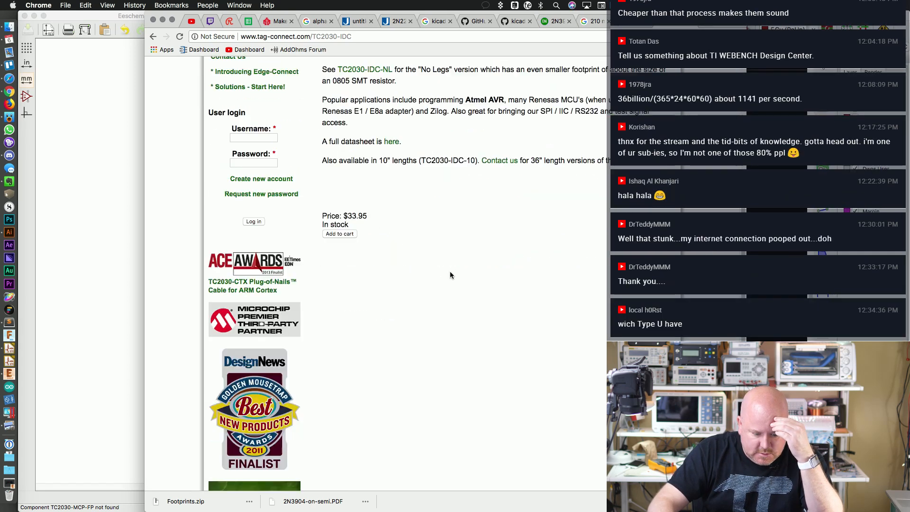
scroll(451, 275, down, 3)
scroll(450, 273, up, 8)
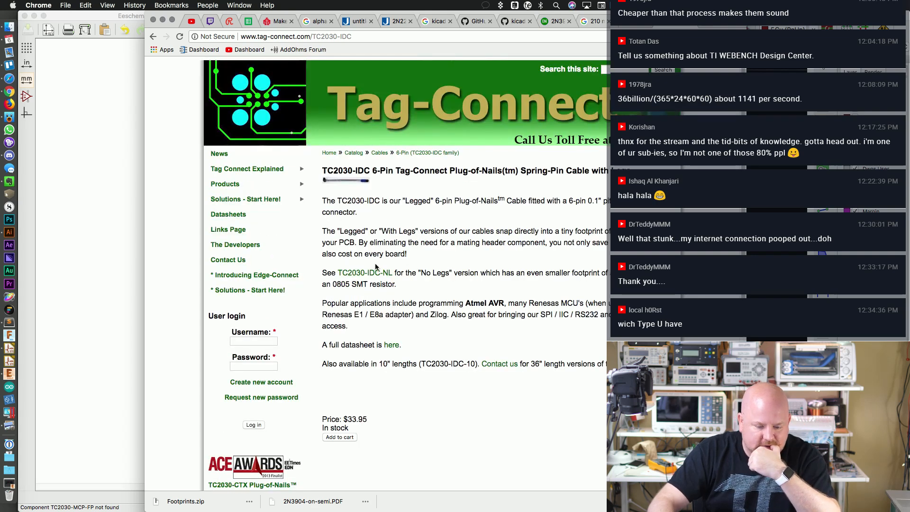
drag(321, 169, 369, 174)
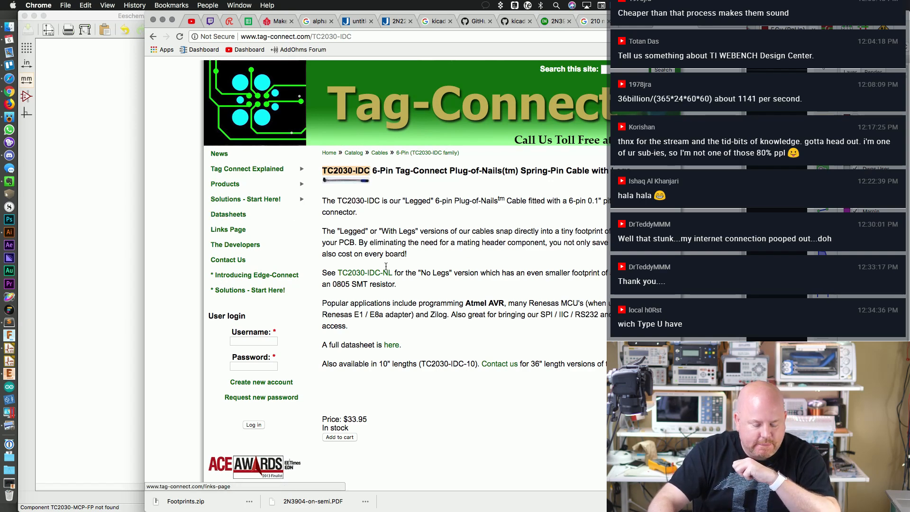
right_click(372, 273)
click(460, 259)
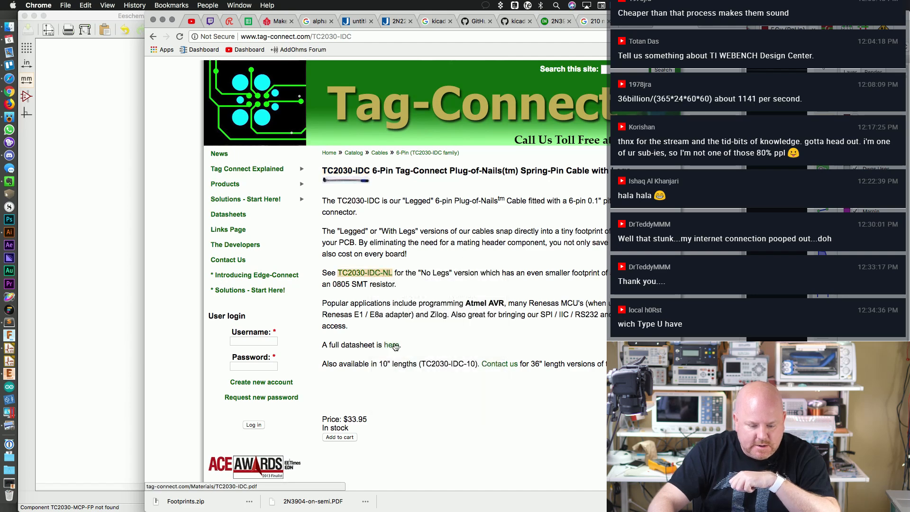
Step: View the TC2030-IDC datasheet's footprint drawing in a new tab, close it and return to the cable catalog
right_click(393, 346)
click(417, 350)
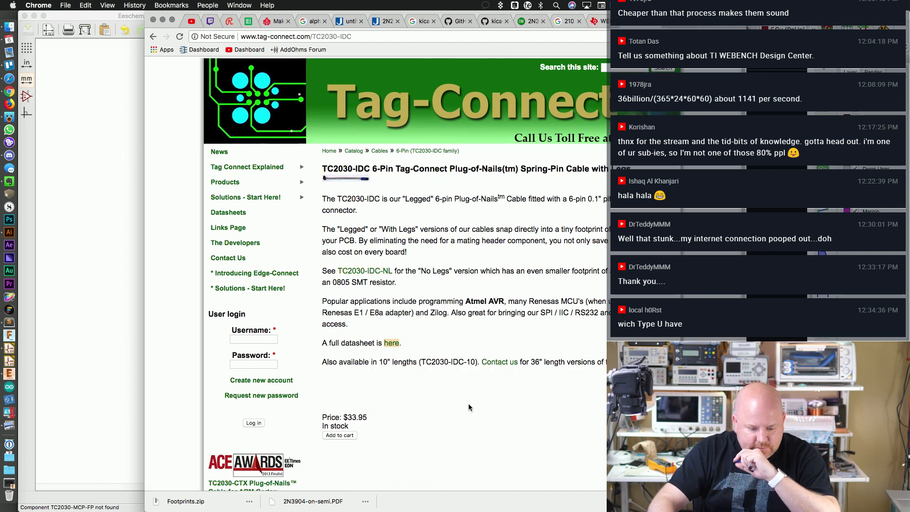
scroll(468, 402, down, 3)
scroll(468, 403, up, 3)
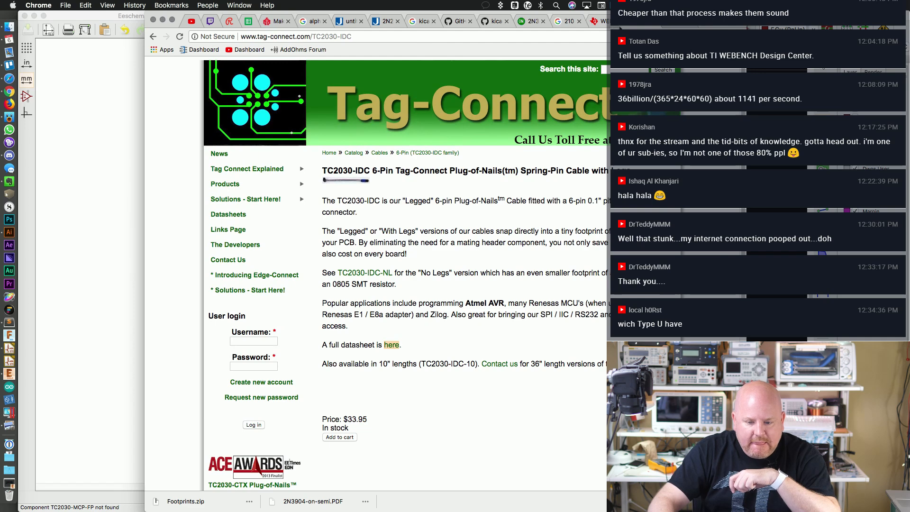
key(ctrl+Tab)
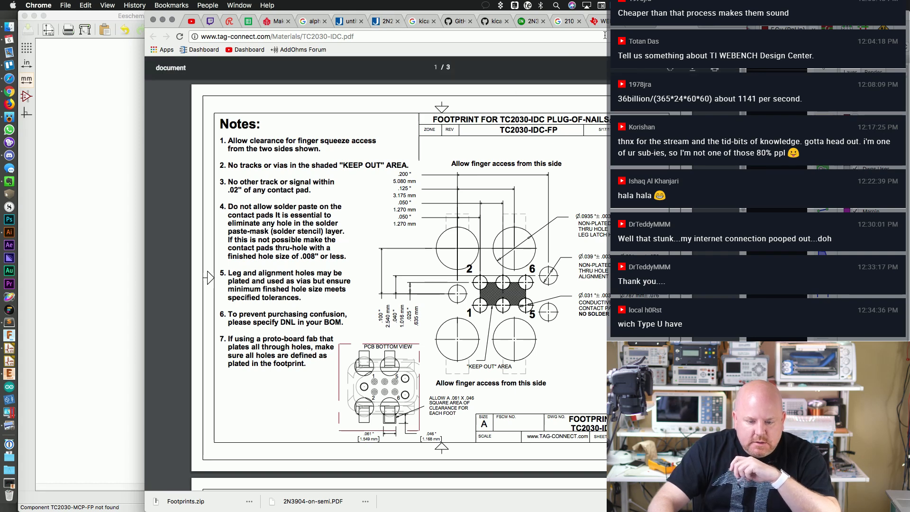
key(super+w)
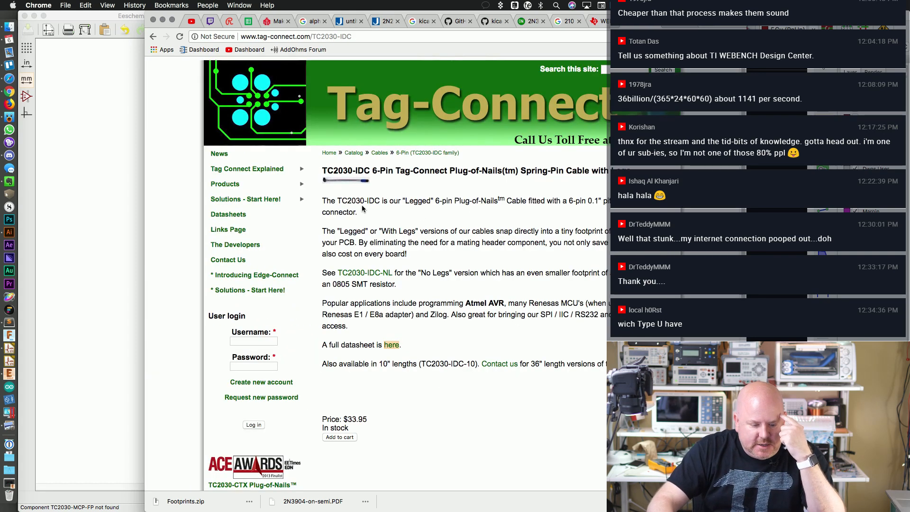
click(153, 37)
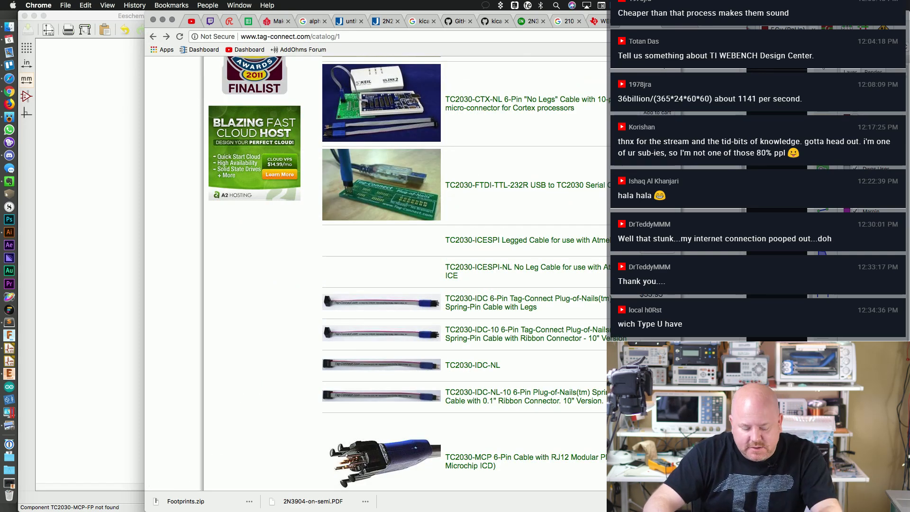
Step: Fit the browser window to half the screen and open the TC2030-MCP 6-pin cable page from the catalog
key(alt+super+Left)
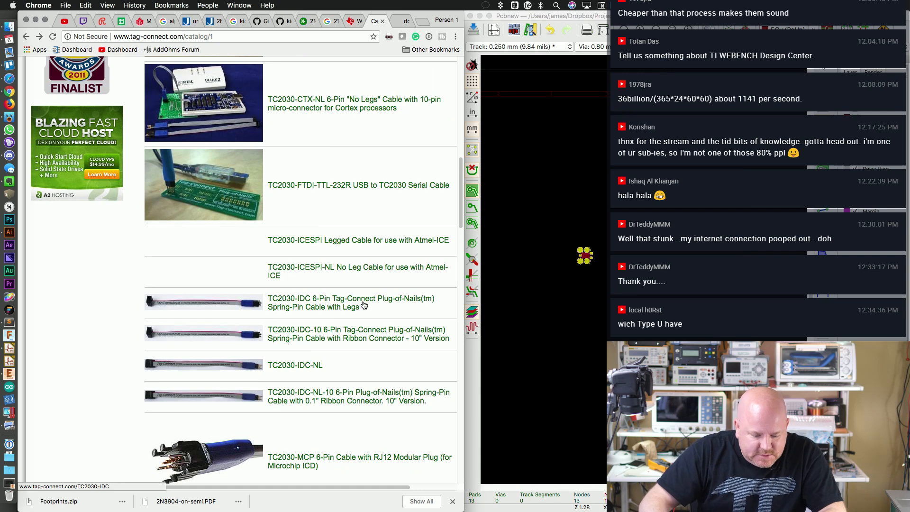
key(super+f)
scroll(364, 305, down, 4)
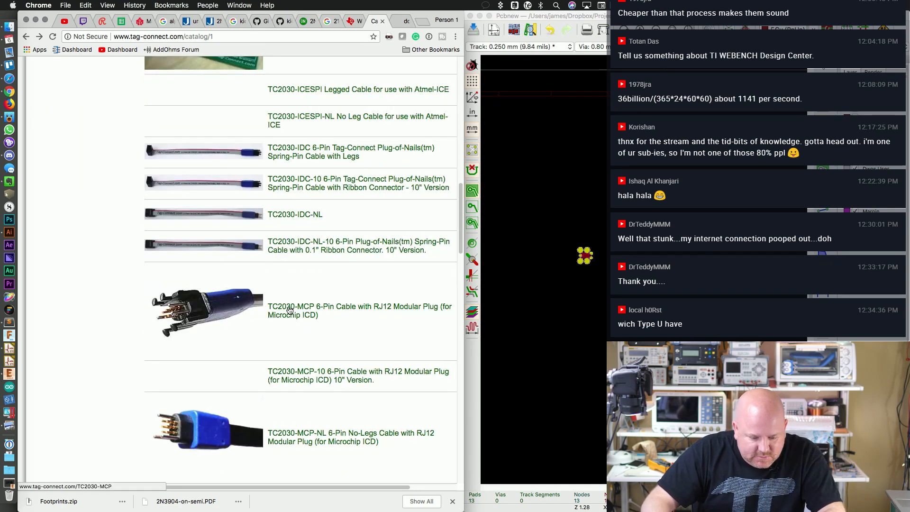
click(288, 311)
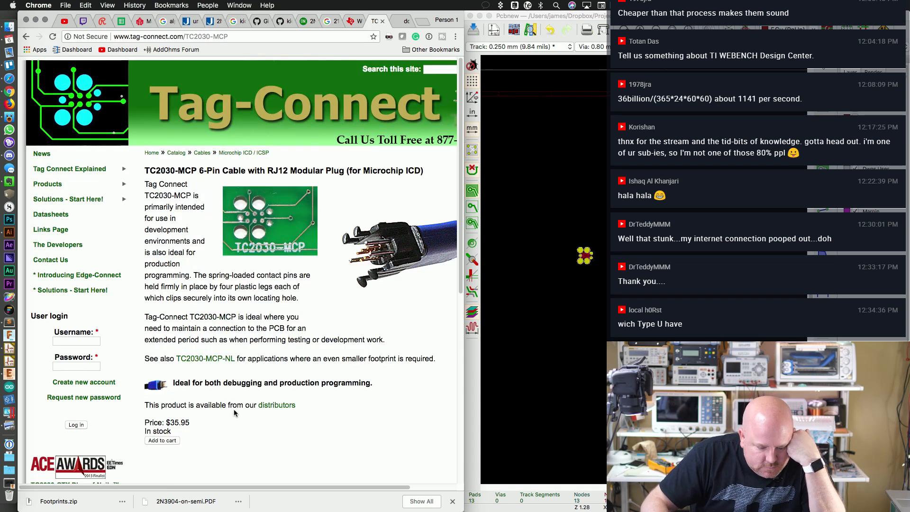
Step: Read the TC2030-MCP product page, including its intended uses, price and reference to the smaller no-legs version
scroll(235, 357, down, 1)
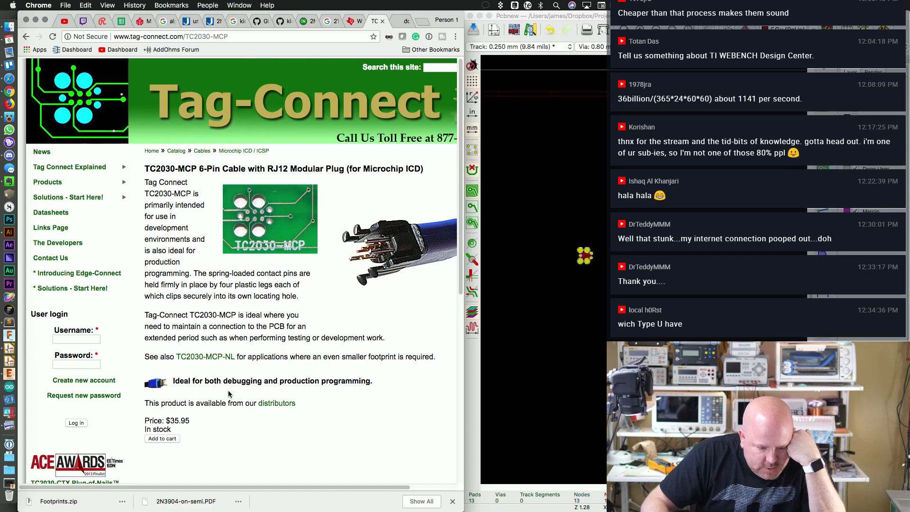
scroll(228, 393, down, 10)
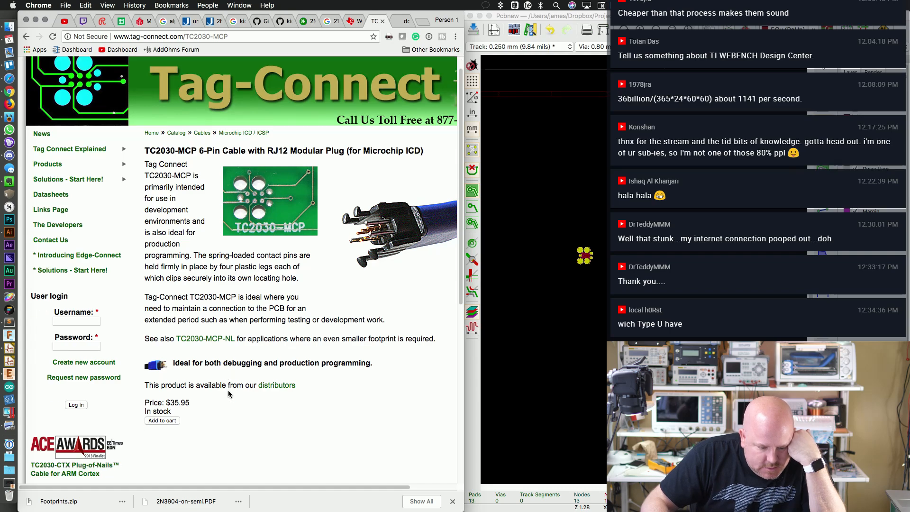
scroll(229, 393, up, 10)
scroll(228, 394, up, 1)
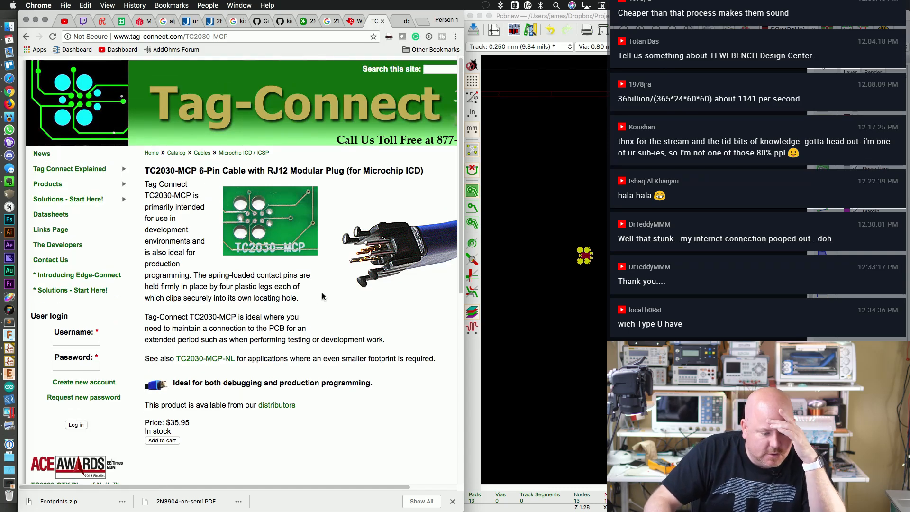
scroll(323, 296, down, 3)
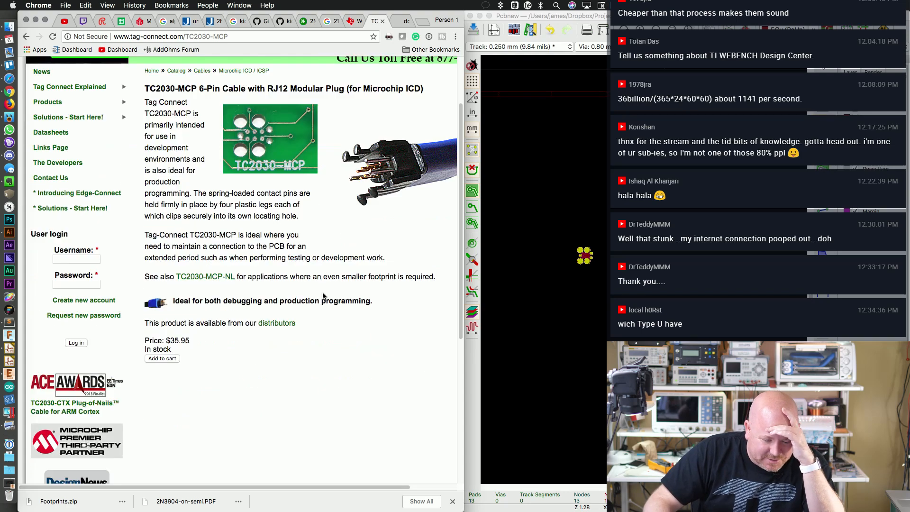
scroll(323, 294, down, 10)
scroll(323, 295, up, 14)
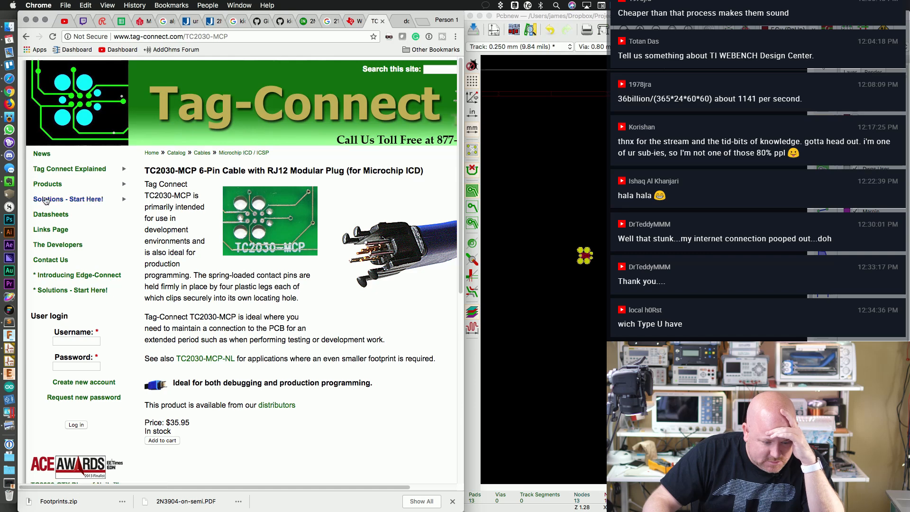
Step: Open the Tag-Connect home page and look over its introduction and list of benefits
mouse_move(64, 188)
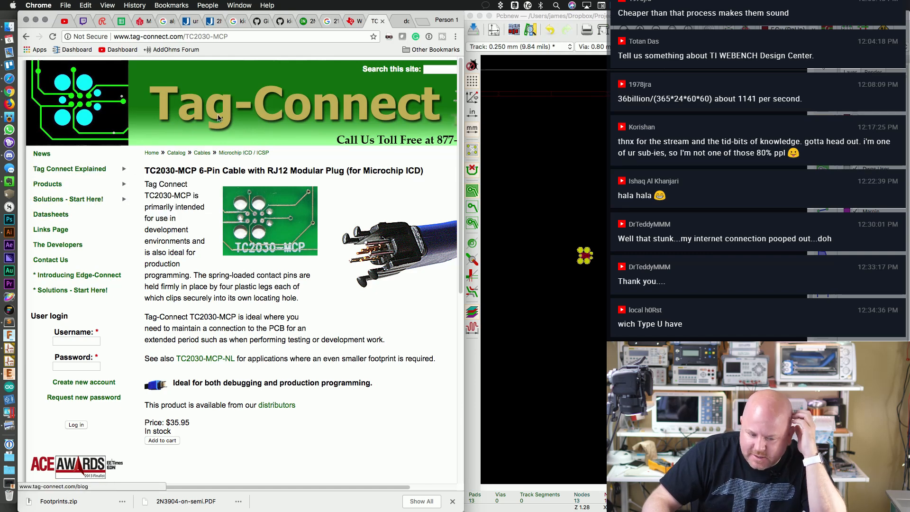
click(116, 229)
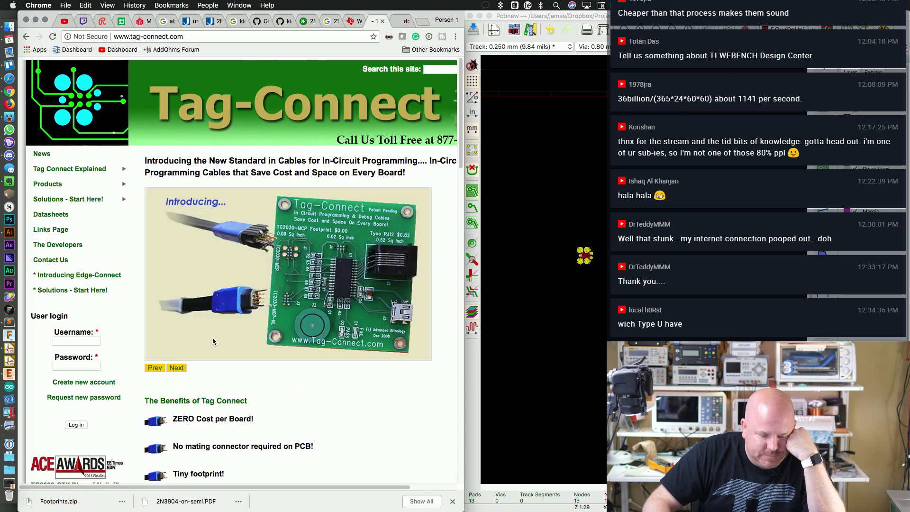
scroll(212, 339, down, 3)
scroll(213, 340, up, 3)
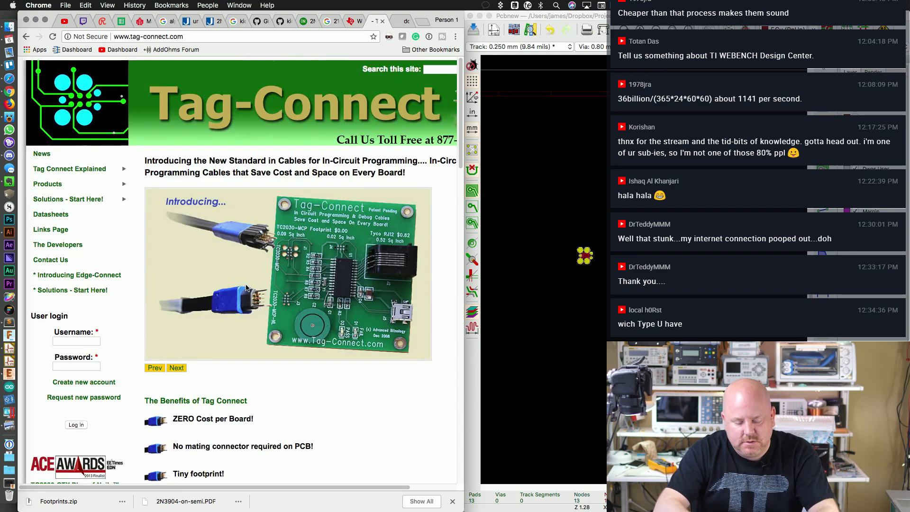
Step: Search Google for "TC2030-IDC kicad" in a new browser window, open the TC2030-IDC-NL.kicad_mod result on GitHub and its tom_kicad_lib.pretty folder
key(super+n)
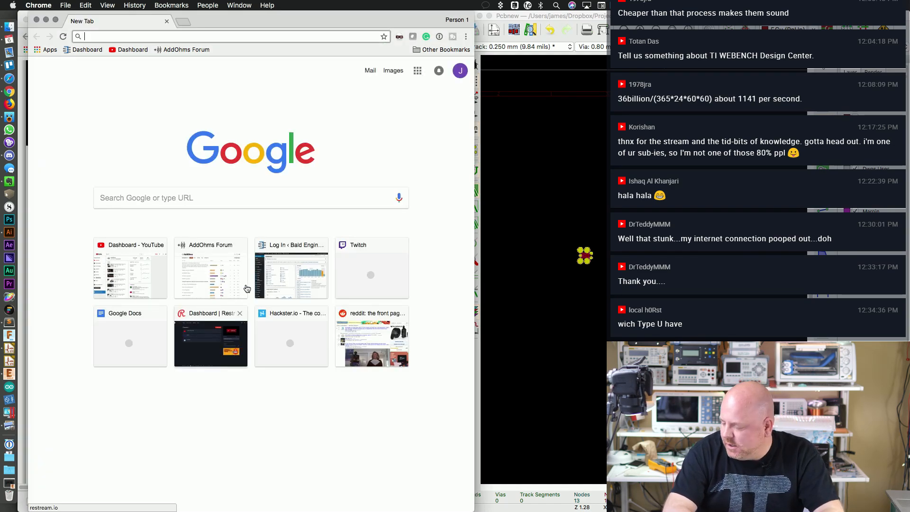
text(TC2030-IDC k)
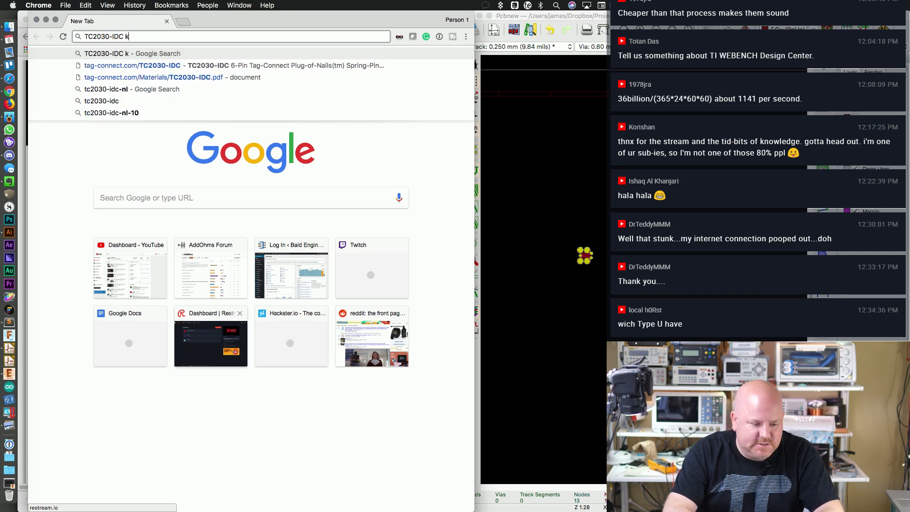
text(icad)
key(Return)
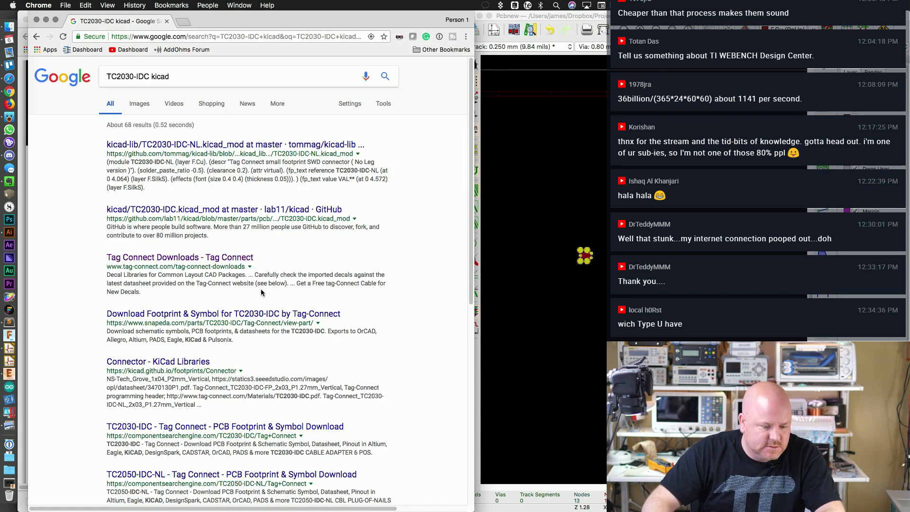
click(229, 146)
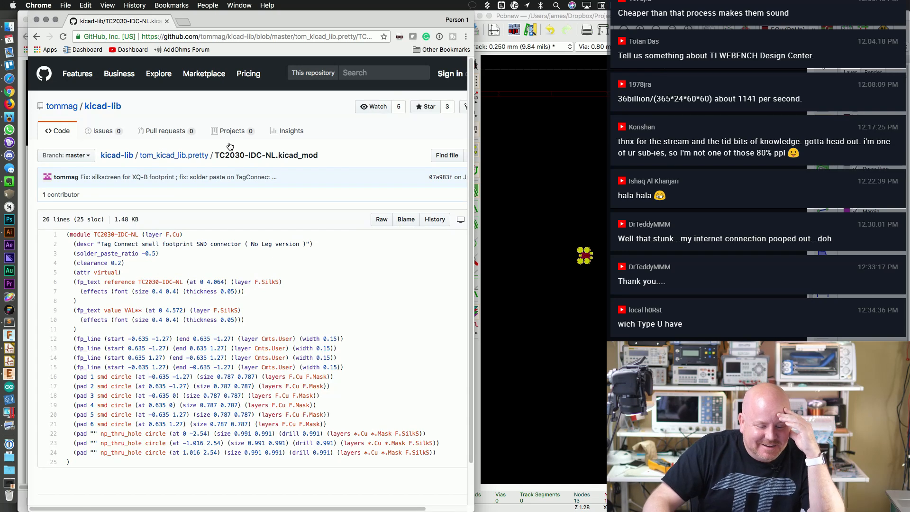
click(157, 154)
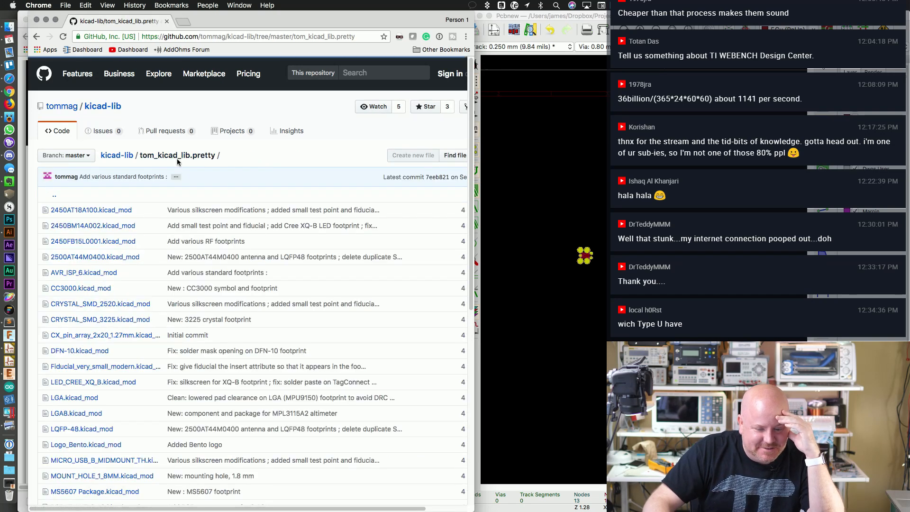
Step: Sign in to GitHub with the saved account e-mail and password, and star the kicad-lib repository
click(417, 108)
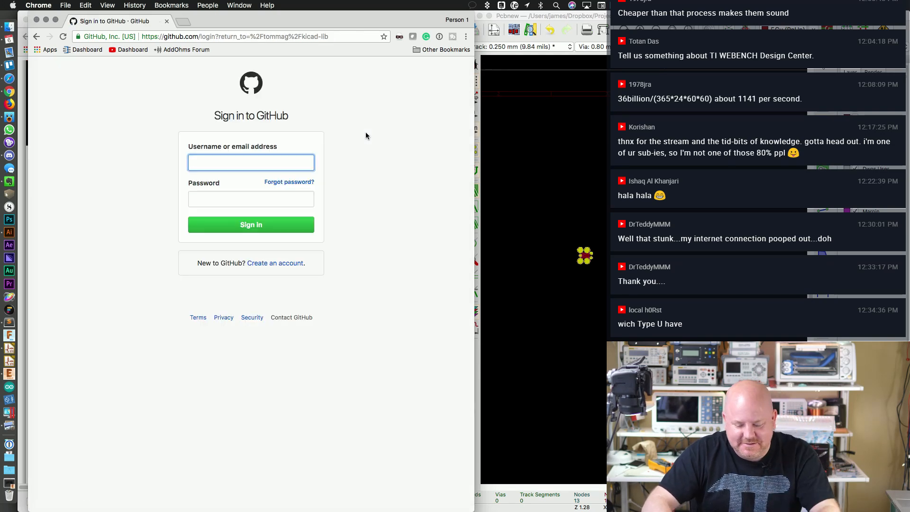
text(\)
key(super+backslash)
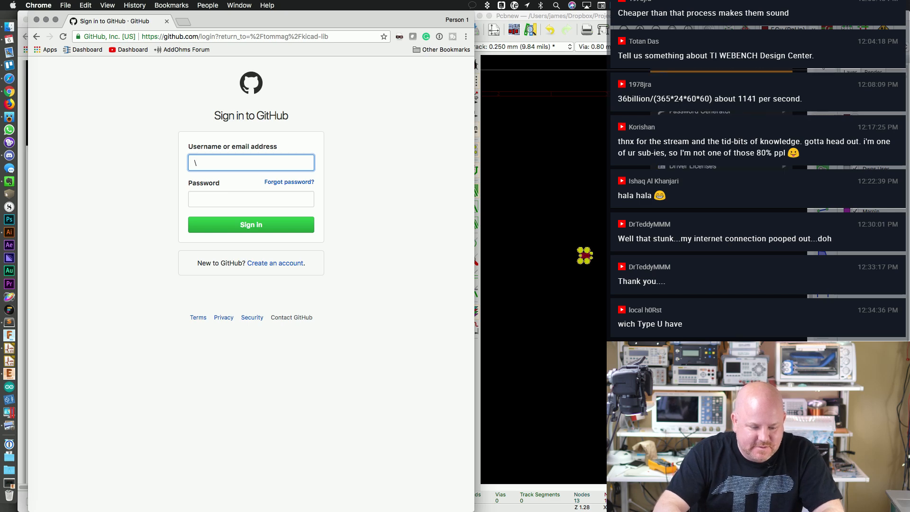
key(super+backslash)
key(super+backslash)
key(Return)
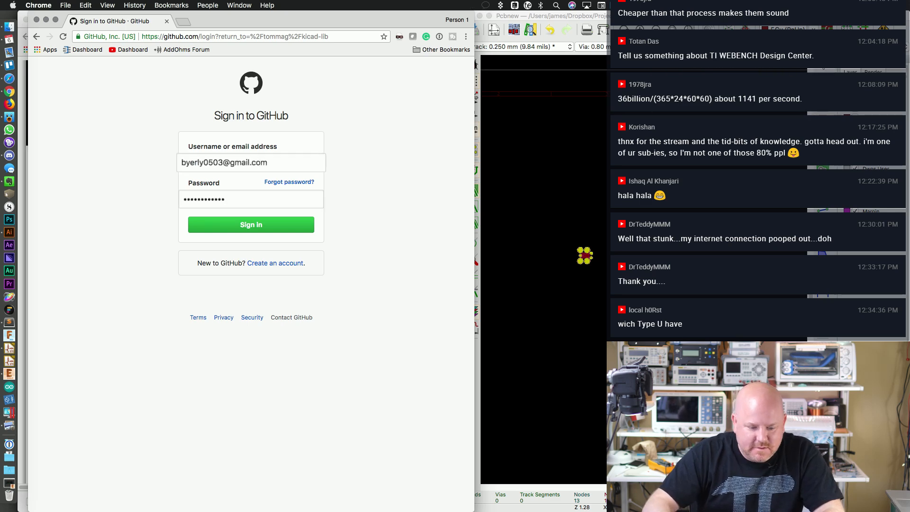
click(280, 222)
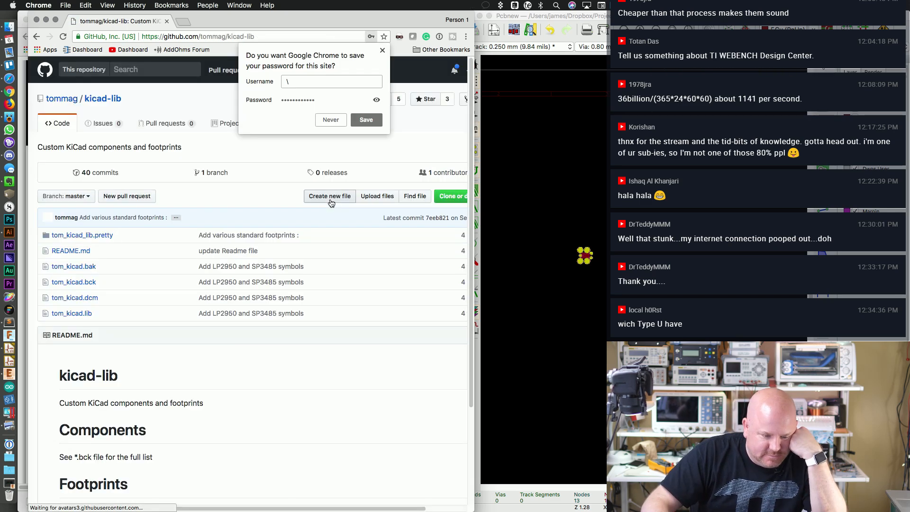
click(421, 101)
click(421, 100)
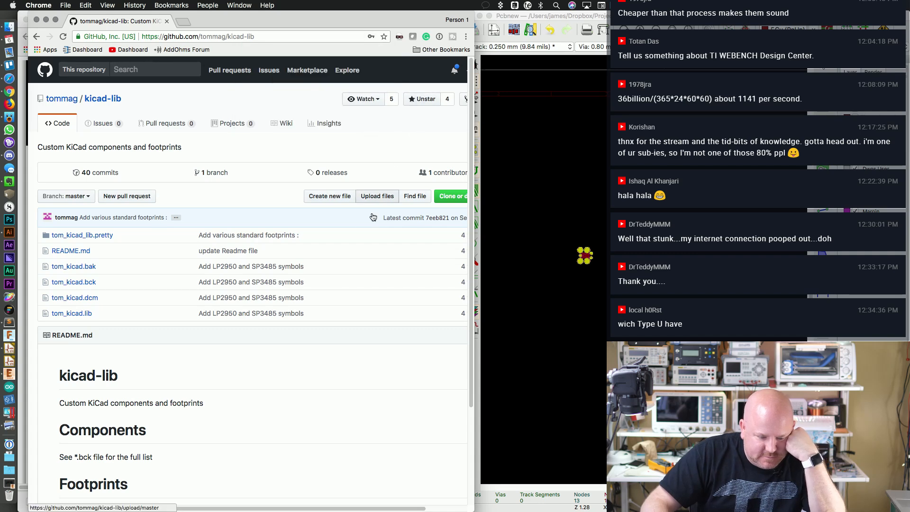
Step: Widen the browser window and download the kicad-lib repository as a ZIP file
scroll(335, 257, down, 5)
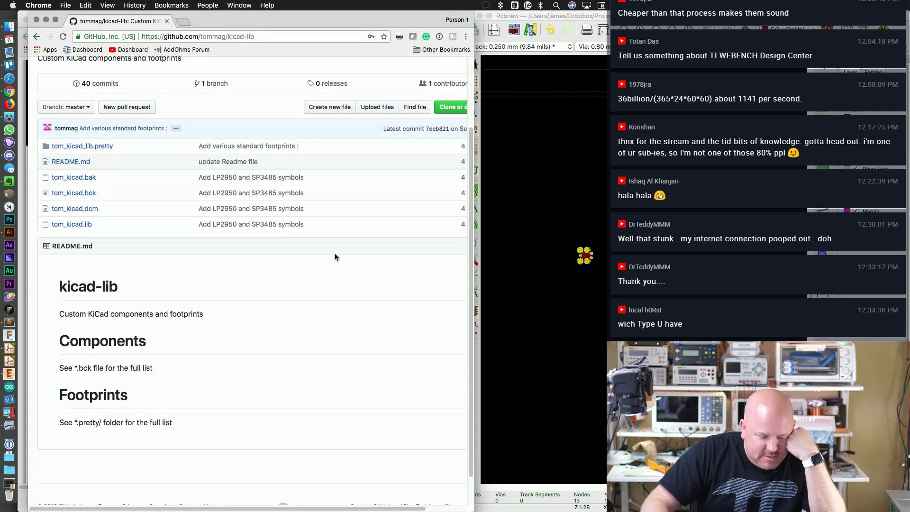
scroll(335, 257, up, 5)
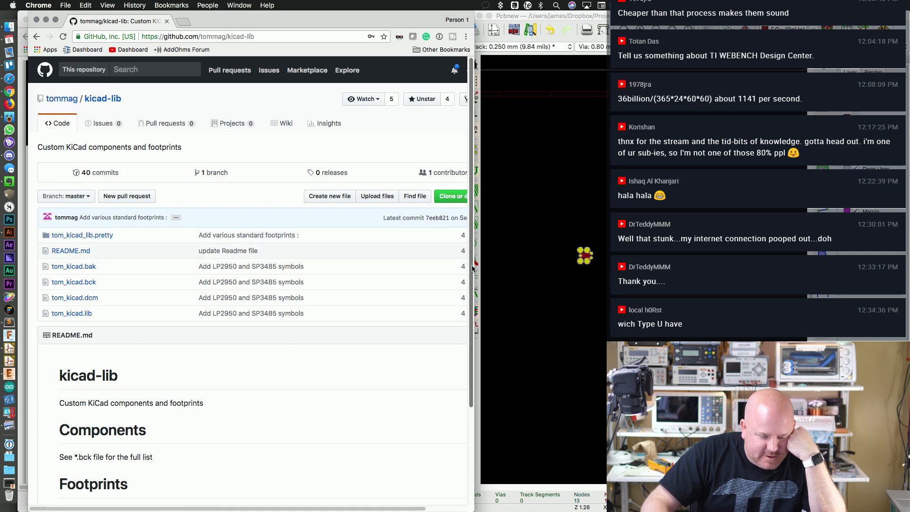
drag(473, 266, 512, 267)
click(466, 197)
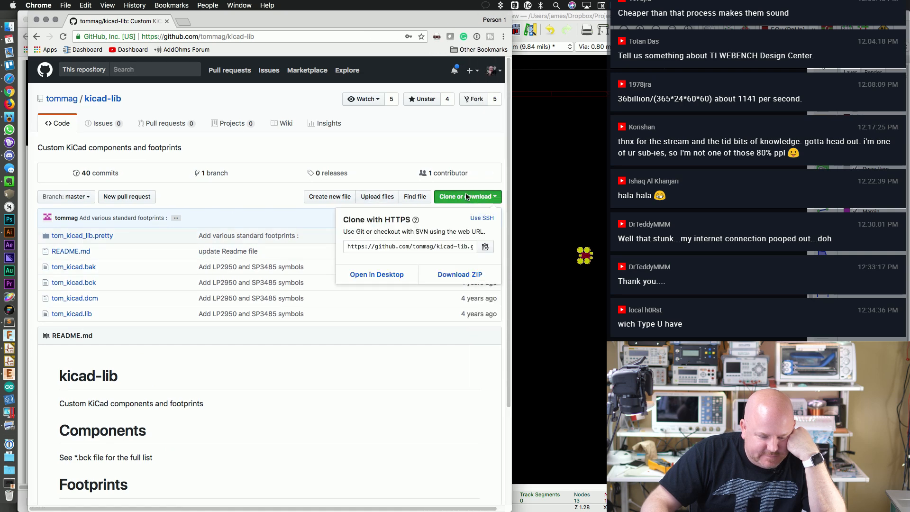
click(460, 273)
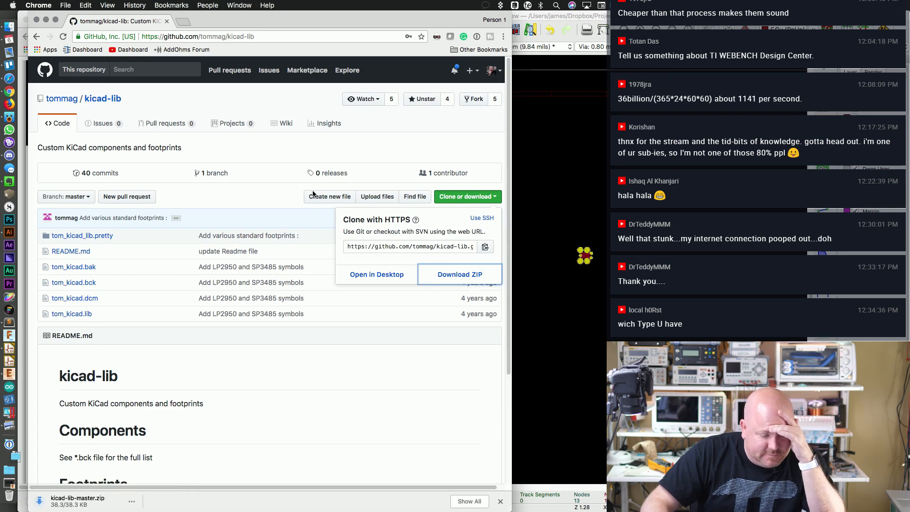
click(296, 411)
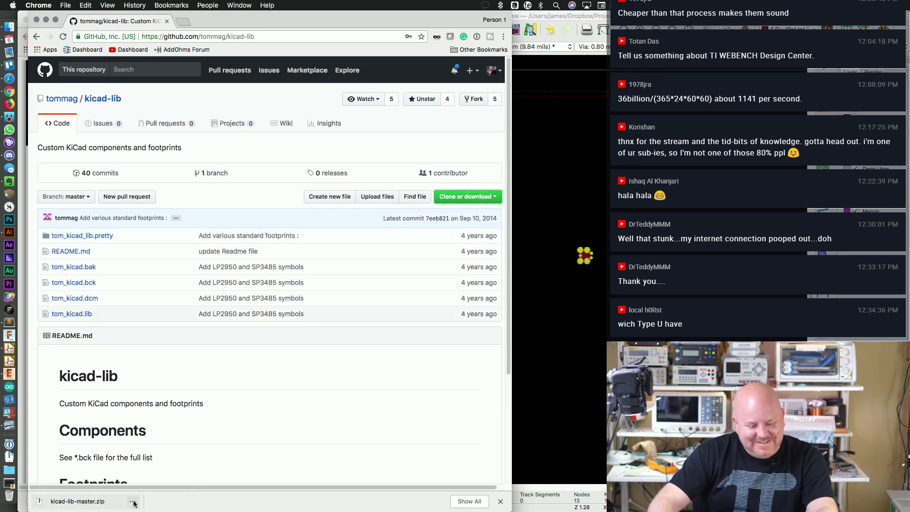
Step: View the repository owner's GitHub profile, return to kicad-lib and reveal the downloaded kicad-lib-master.zip in Finder
click(72, 101)
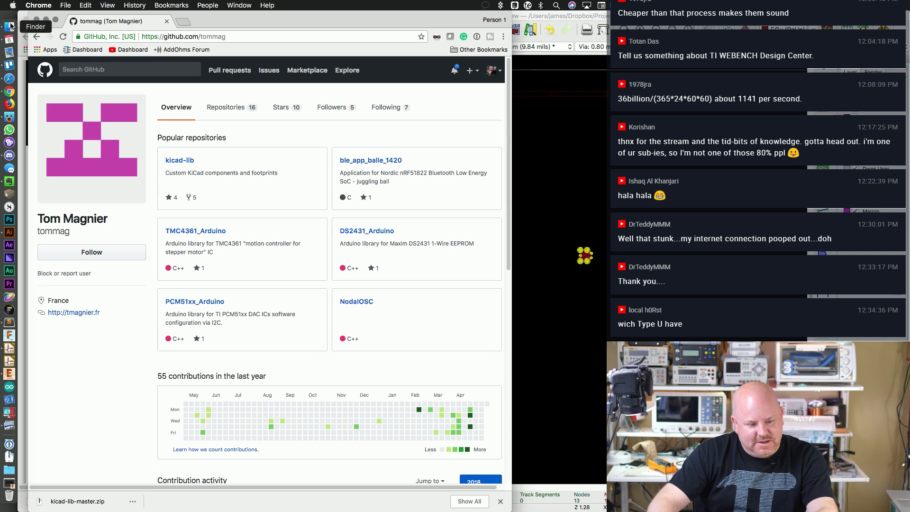
click(36, 37)
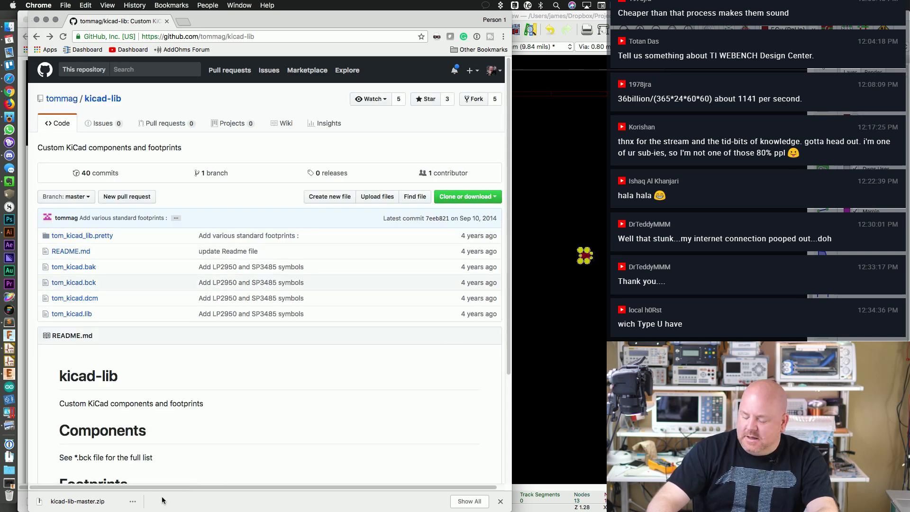
click(133, 501)
click(175, 475)
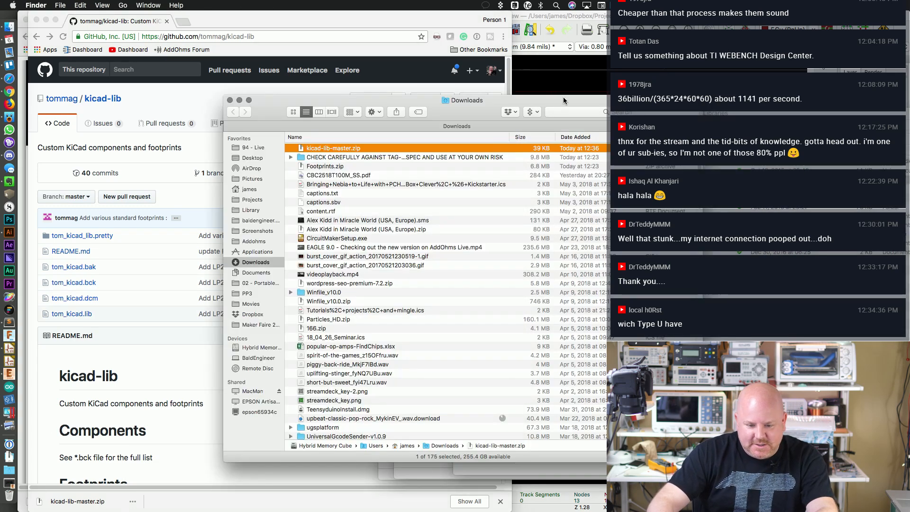
Step: Arrange the Downloads window beside the other Finder window and extract kicad-lib-master.zip
drag(562, 97, 418, 101)
drag(574, 114, 616, 114)
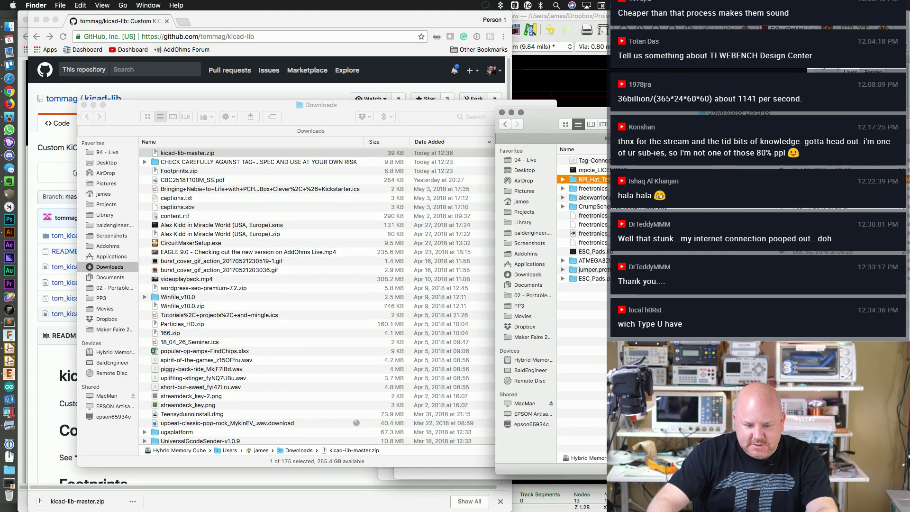
double_click(212, 153)
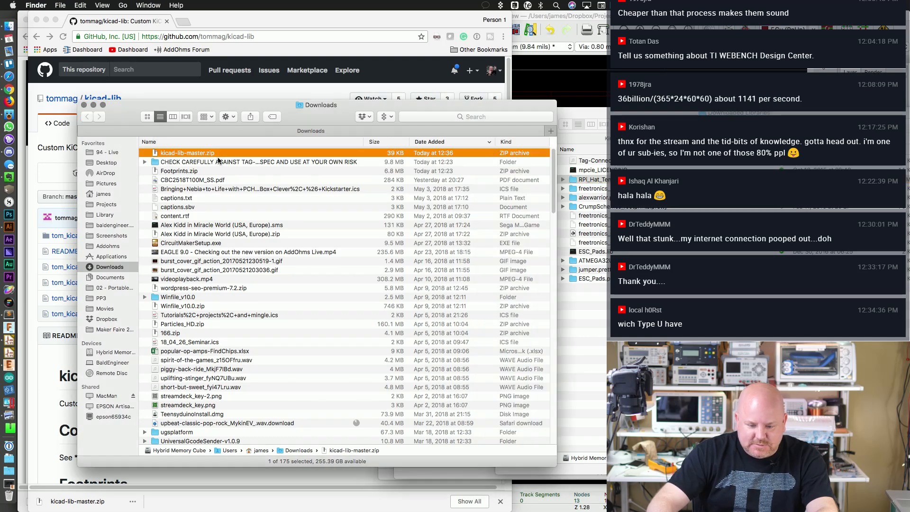
Step: Expand the kicad-lib-master folder and look through the footprint files in tom_kicad_lib.pretty
click(145, 153)
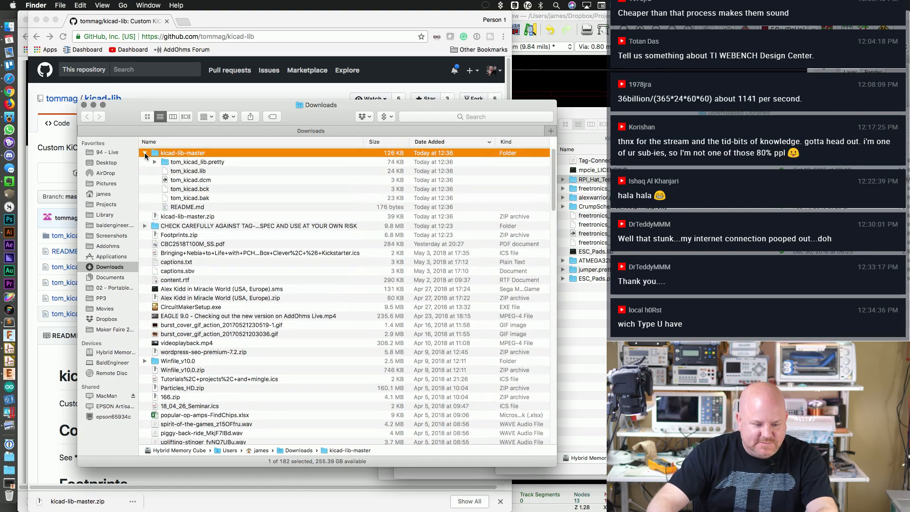
click(159, 163)
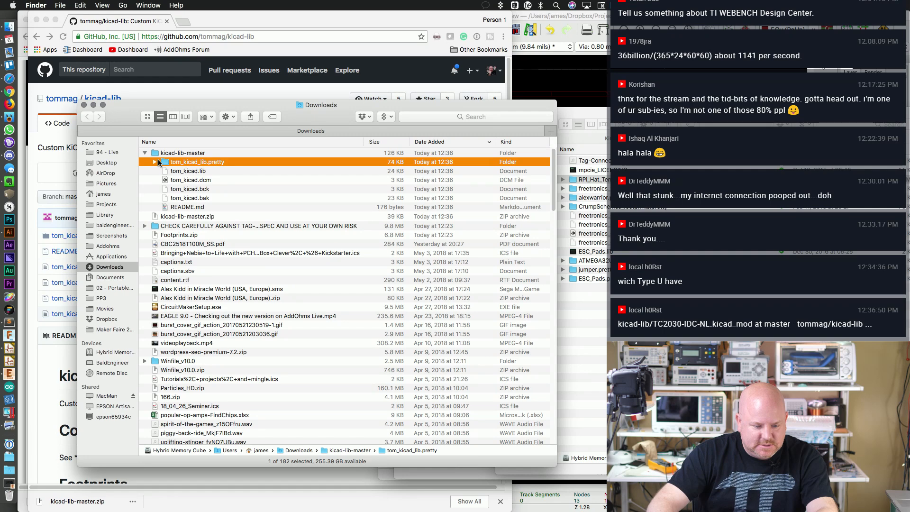
click(153, 161)
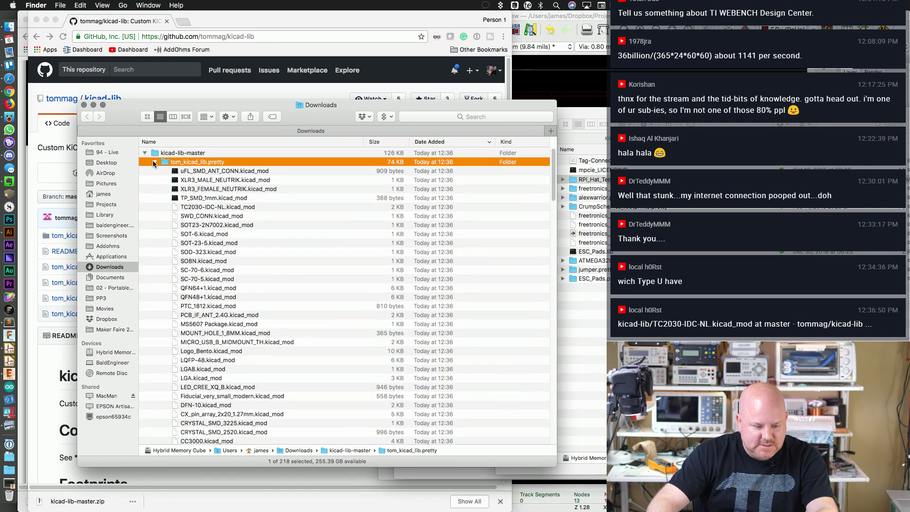
click(153, 162)
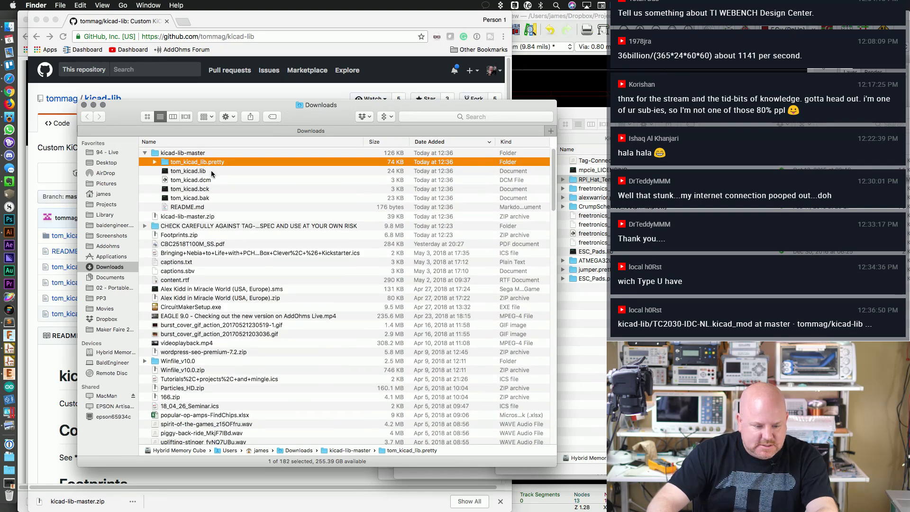
Step: Move tom_kicad_lib.pretty, tom_kicad.lib and tom_kicad.dcm from kicad-lib-master into the KiCad Downloaded Libraries folder
super+click(212, 171)
super+click(214, 180)
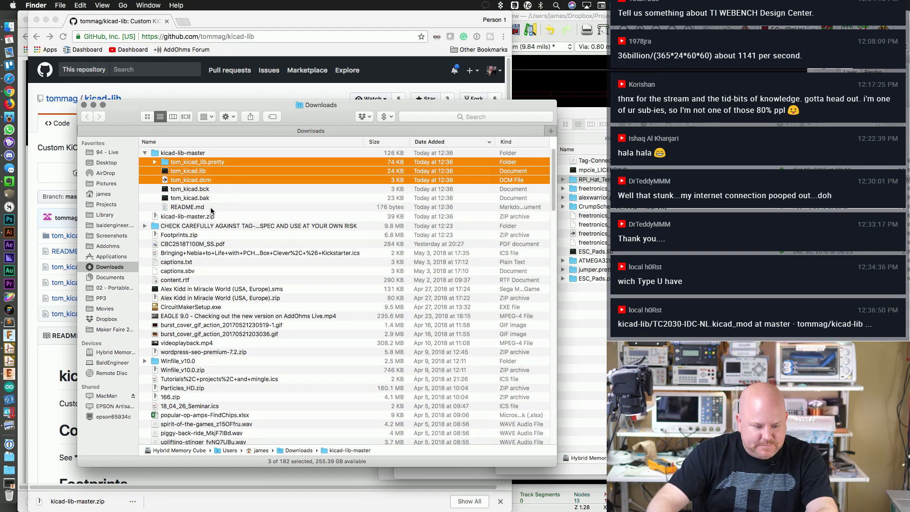
drag(214, 177, 658, 379)
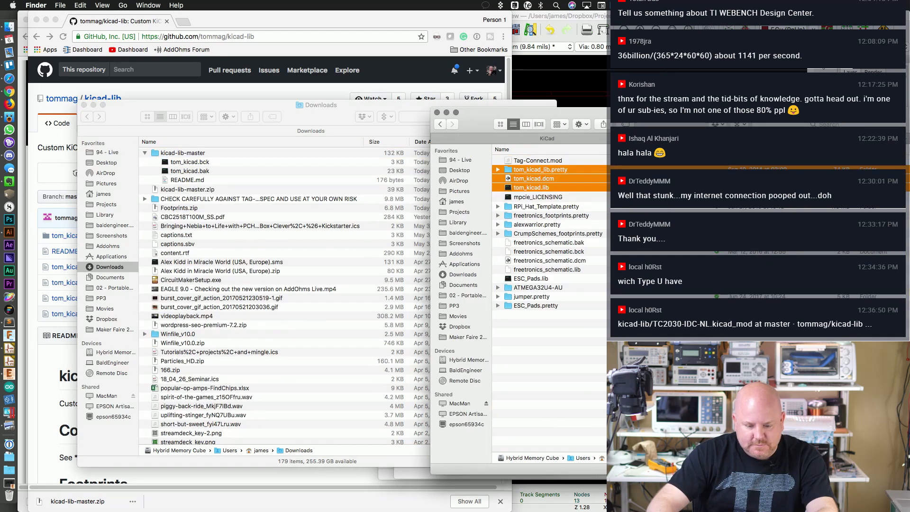
Step: Create a new folder named tom_kicad in the Downloaded Libraries folder
right_click(554, 362)
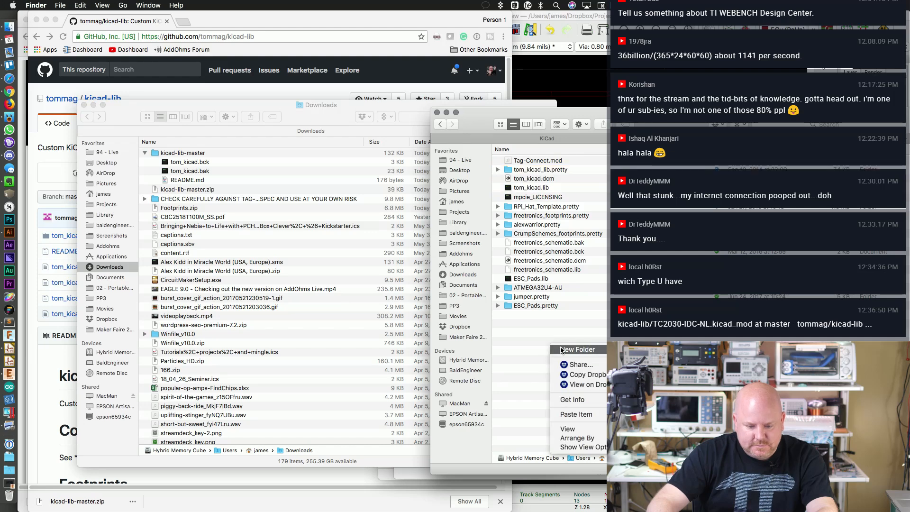
click(560, 349)
text(tom_)
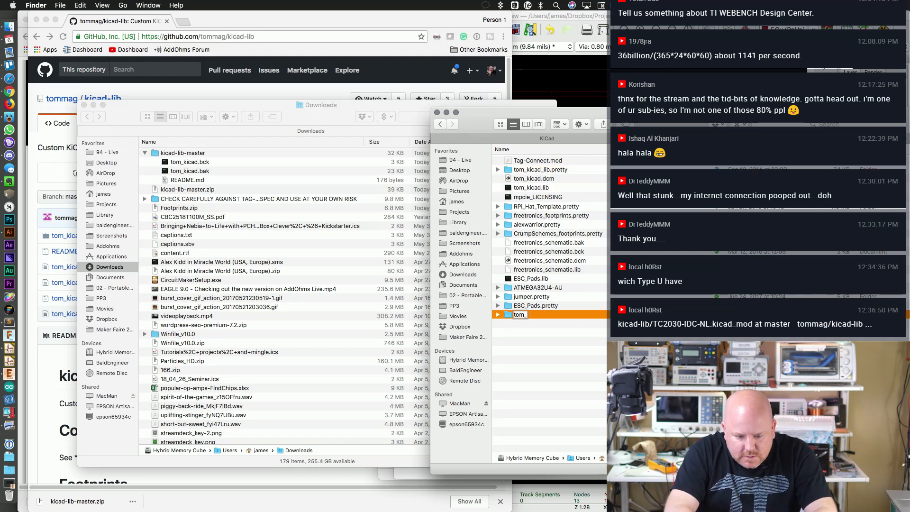
text(kicad)
key(Return)
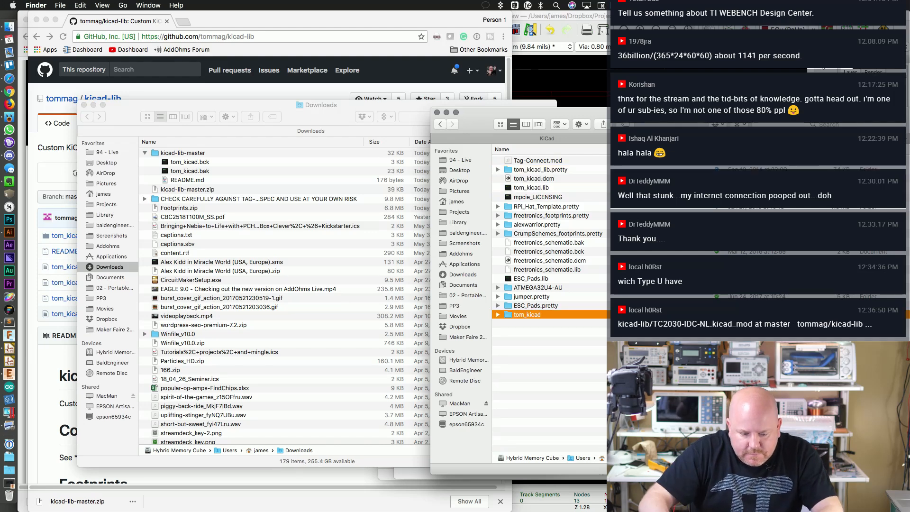
Step: Move tom_kicad_lib.pretty, tom_kicad.dcm and tom_kicad.lib into the tom_kicad folder, leaving out Tag-Connect.mod
click(544, 190)
shift+click(546, 162)
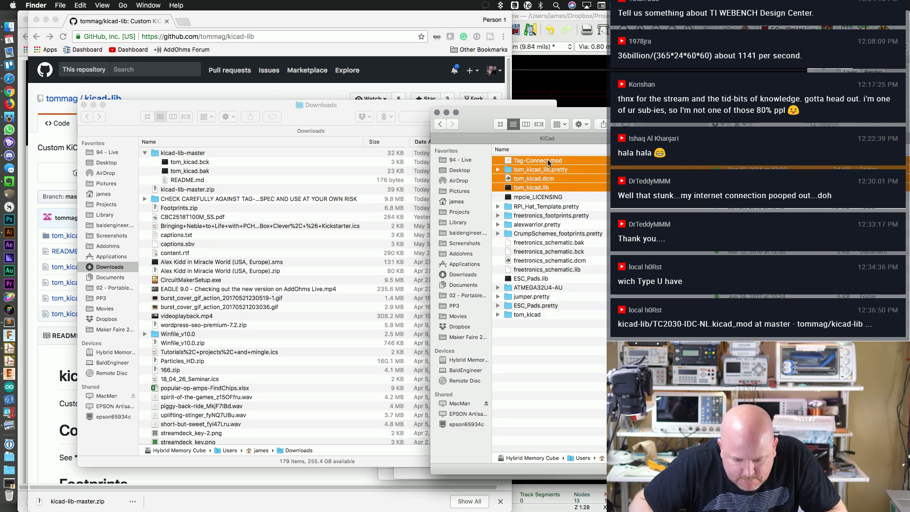
super+click(547, 162)
drag(538, 189, 533, 317)
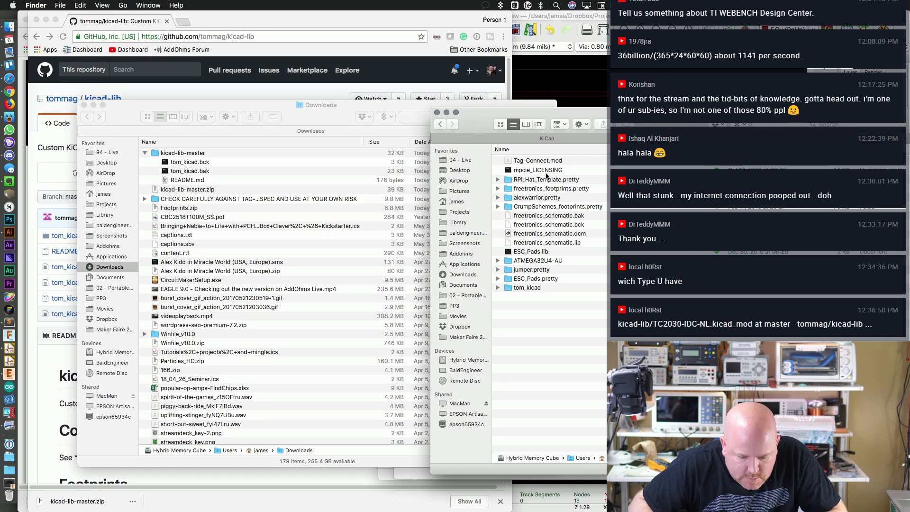
Step: Undo moving the three library items and naming the new folder
key(super+v)
click(523, 312)
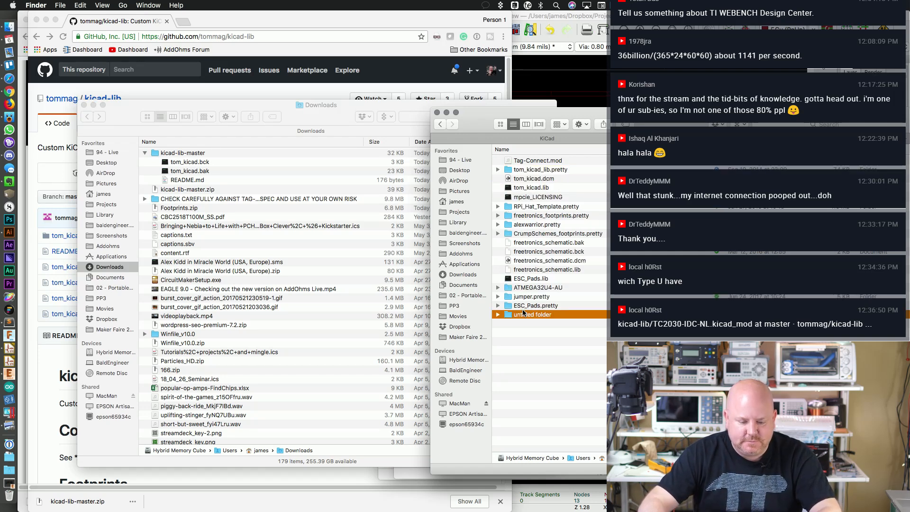
click(536, 349)
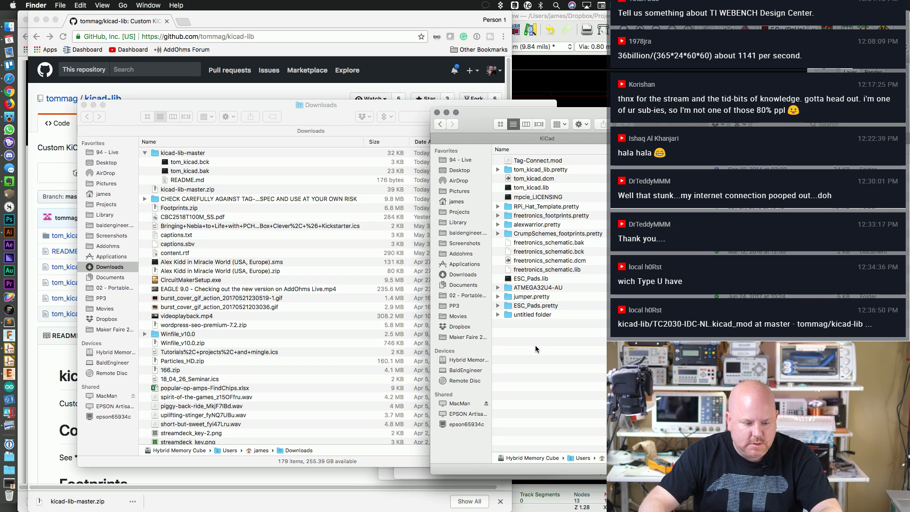
Step: Extract kicad-lib-master.zip again and move the resulting kicad-lib-master 2 folder into Downloaded Libraries
click(218, 189)
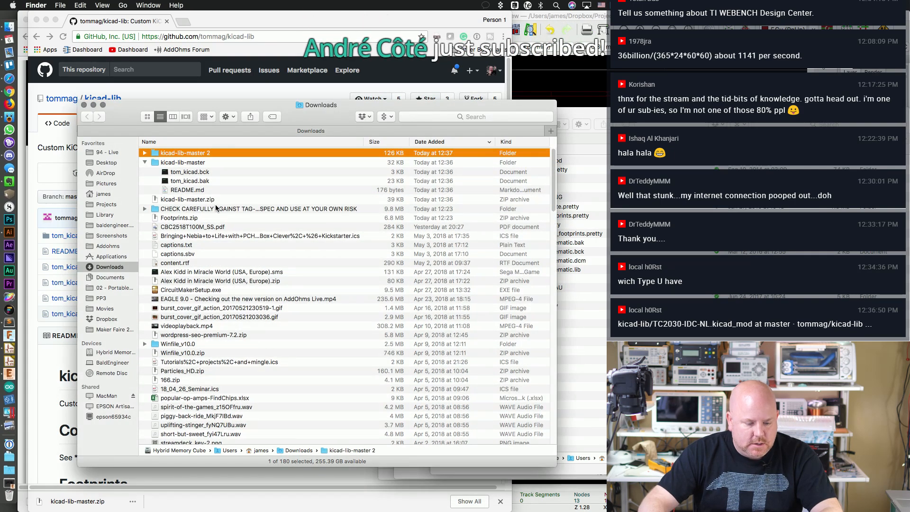
click(145, 153)
drag(168, 154, 592, 373)
click(590, 377)
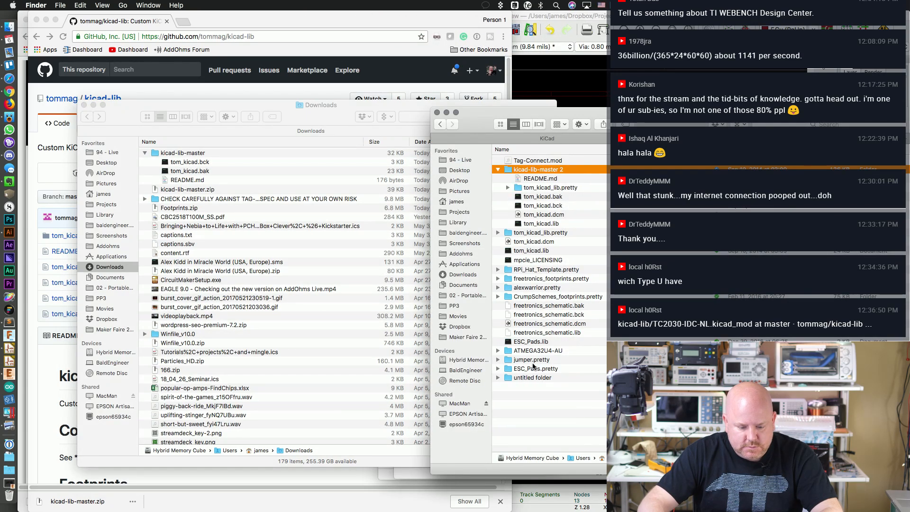
Step: Move the loose tom_kicad_lib.pretty folder outside kicad-lib-master 2 to the Trash
click(532, 232)
right_click(531, 233)
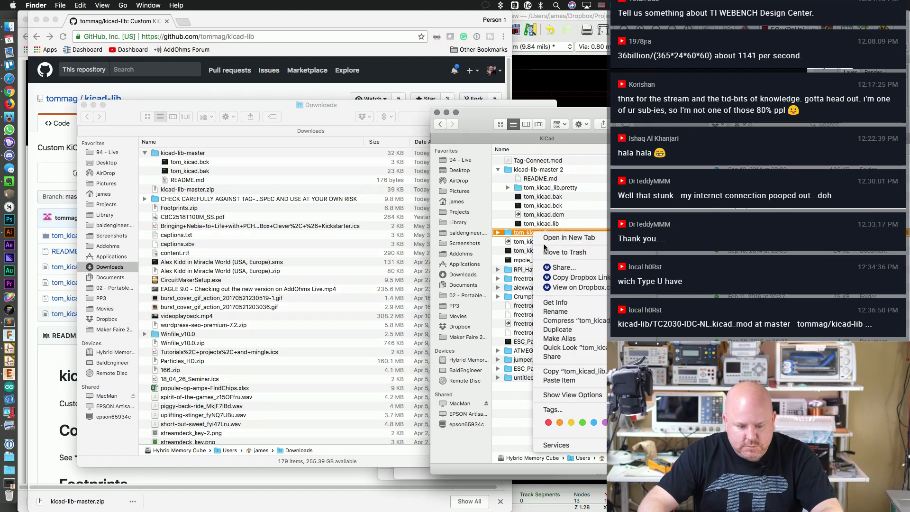
click(549, 248)
Step: Rename the kicad-lib-master 2 folder as tom_kicad
click(544, 170)
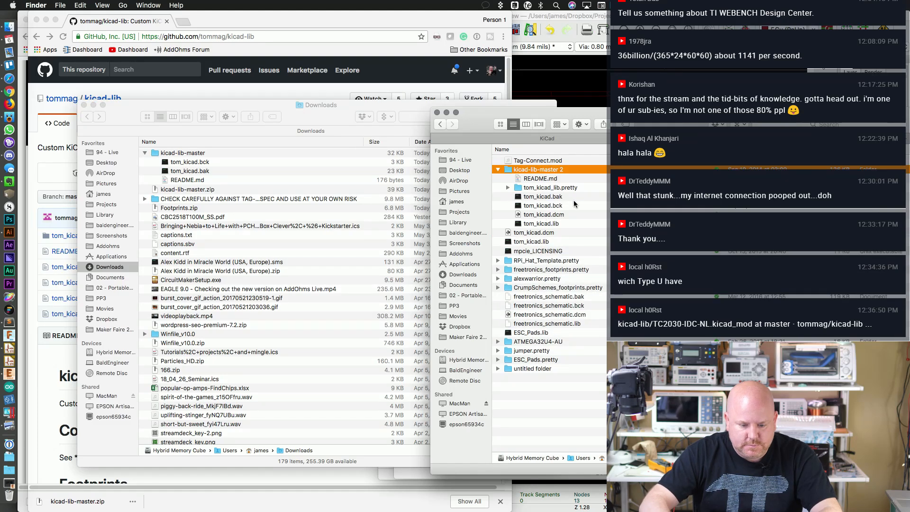
key(Return)
text(tom_ki)
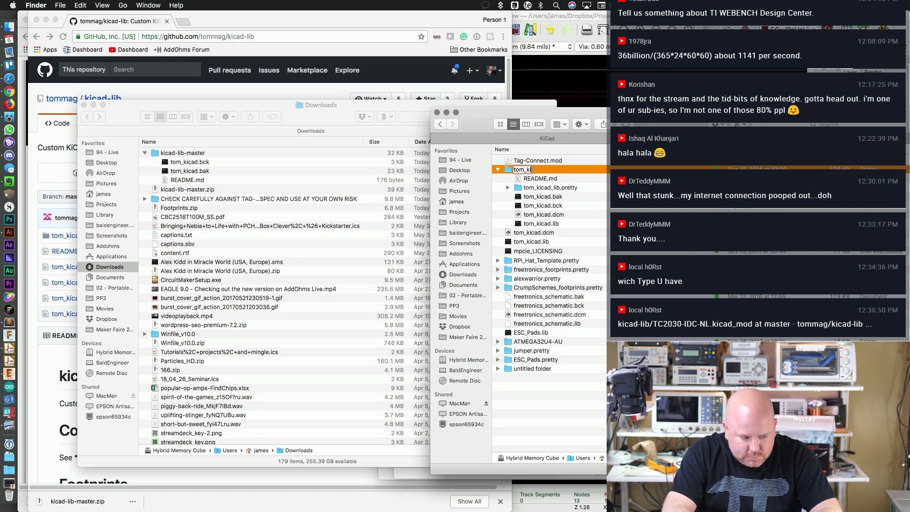
text(cad)
key(Return)
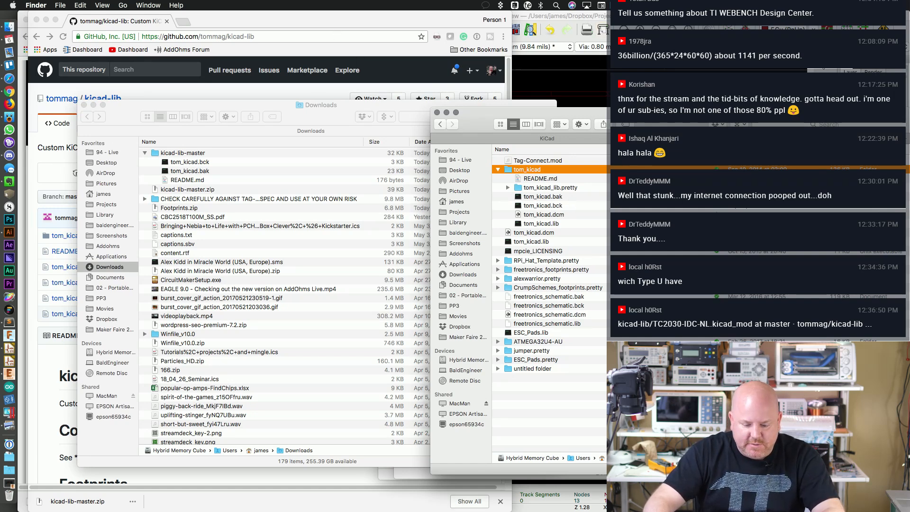
Step: Switch to Pcbnew and delete the footprint placed on the otherwise empty board
click(593, 484)
key(o)
click(342, 217)
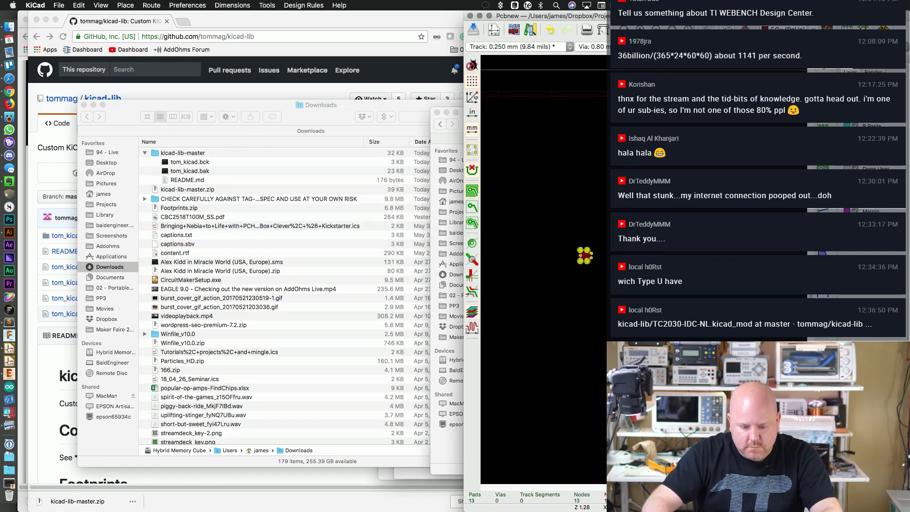
drag(553, 209, 635, 294)
key(Delete)
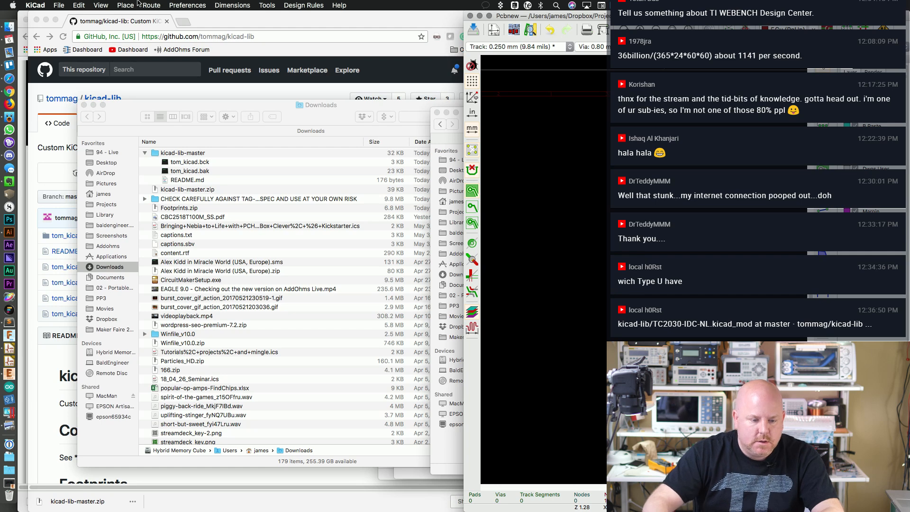
Step: Start the Footprint Library Wizard with files on my computer as the library source
click(232, 5)
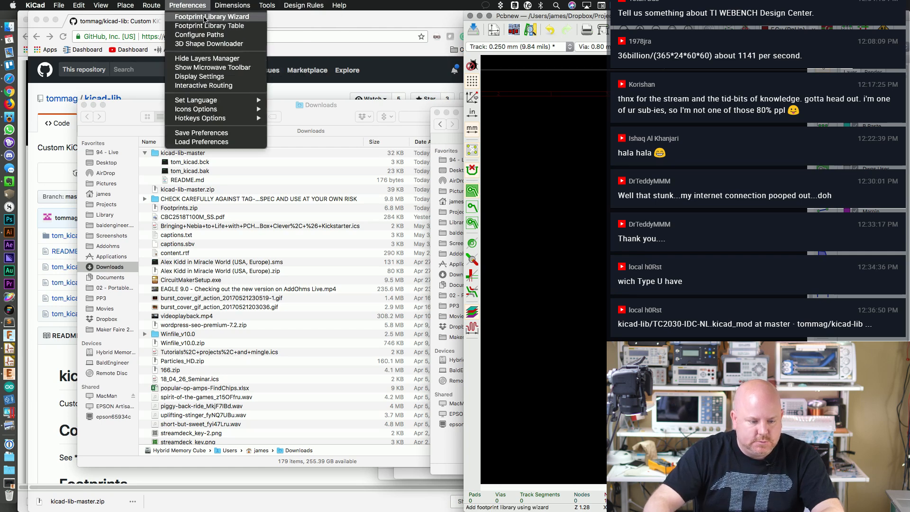
click(204, 17)
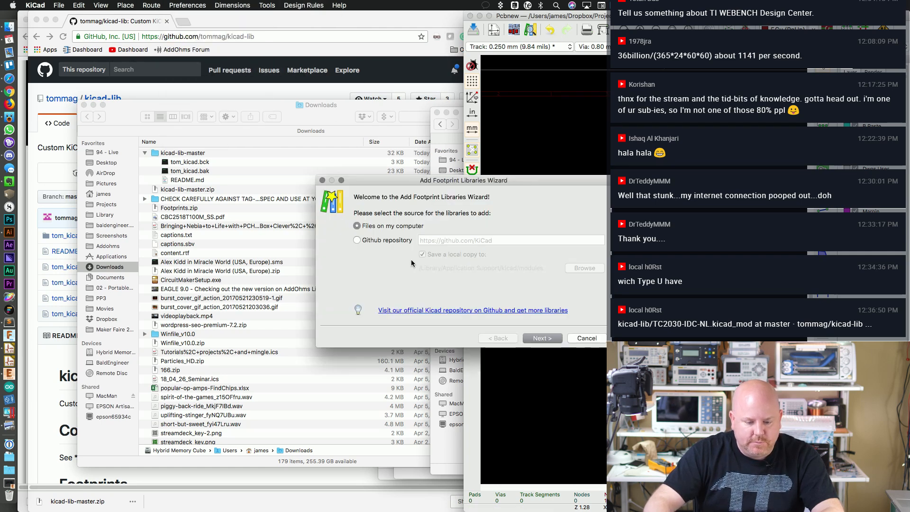
click(549, 338)
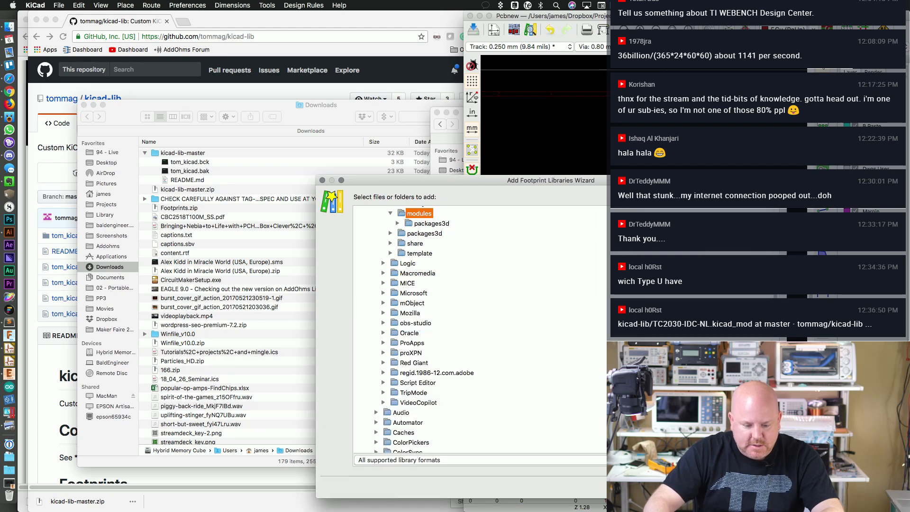
Step: Collapse the kicad folder in the wizard's file tree and expand the home folder under Users
click(403, 275)
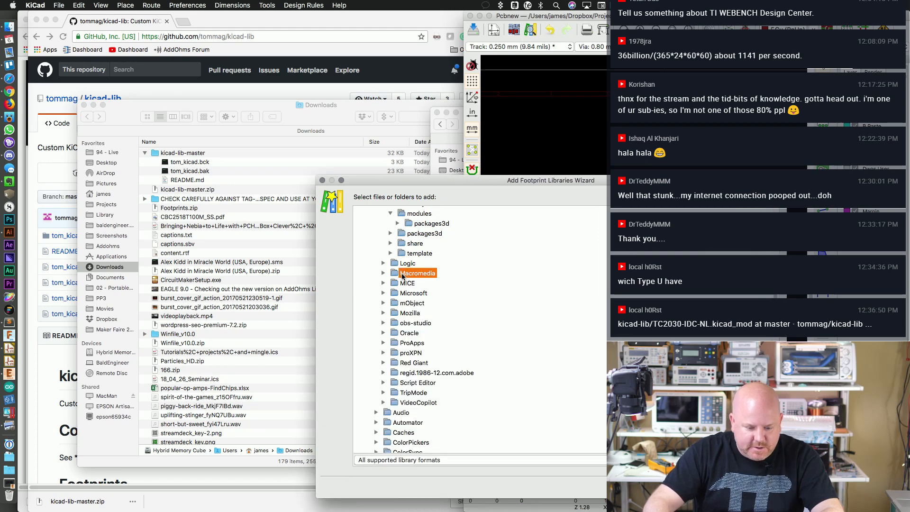
scroll(428, 291, up, 5)
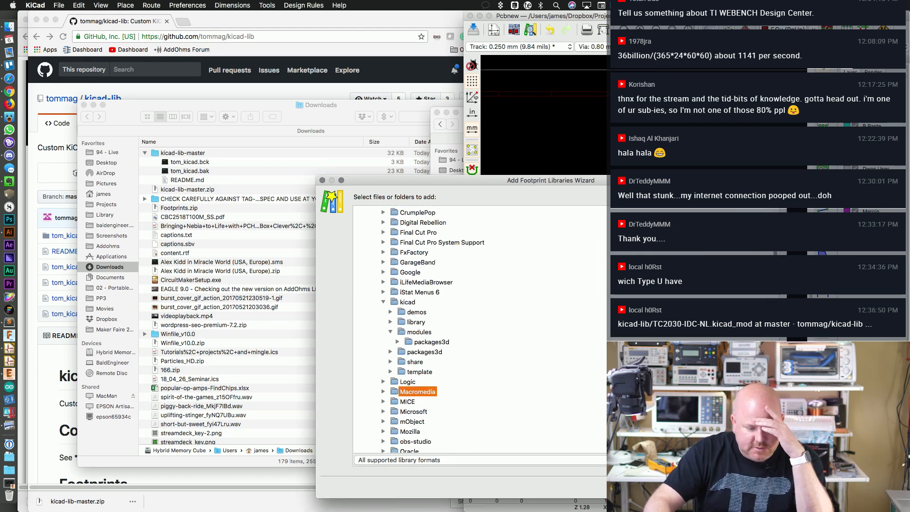
click(384, 302)
scroll(386, 302, up, 10)
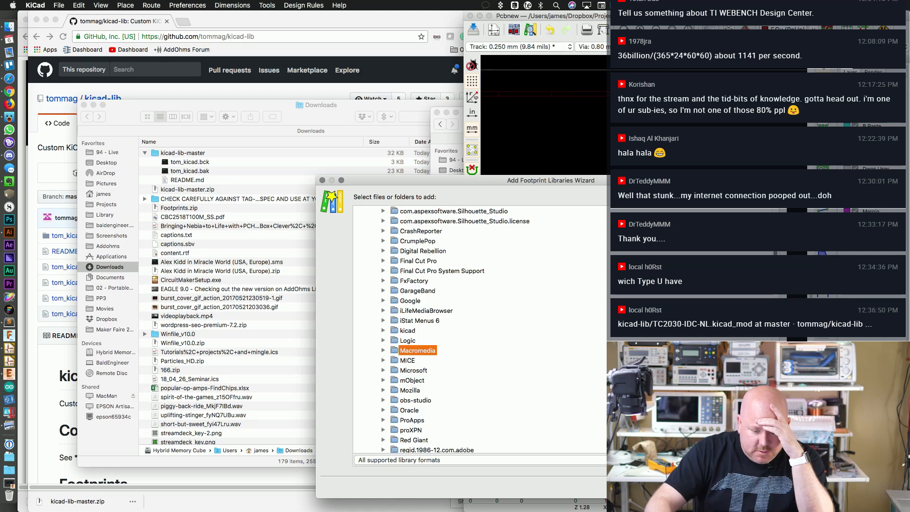
click(368, 292)
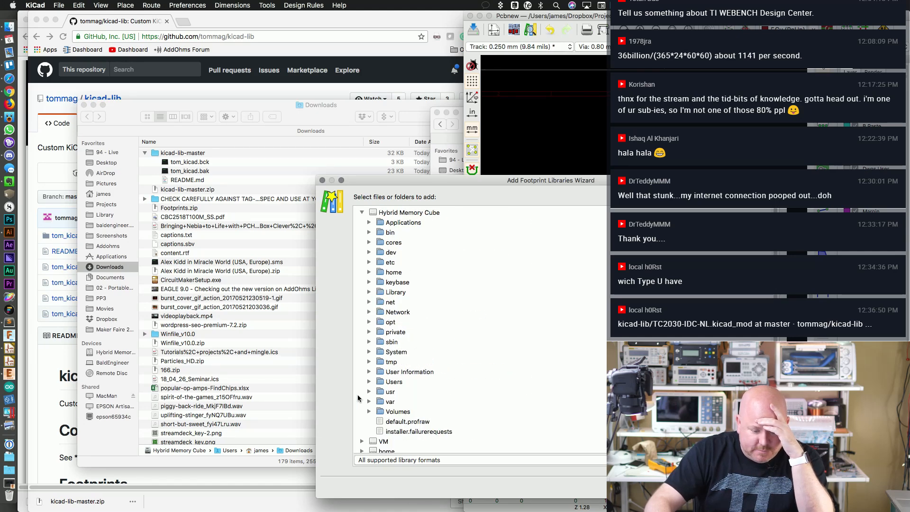
click(368, 382)
click(381, 403)
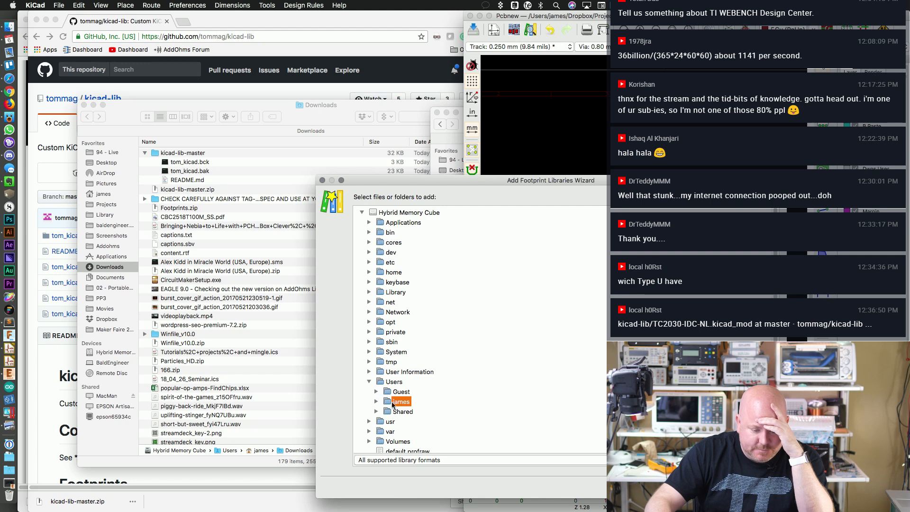
click(376, 402)
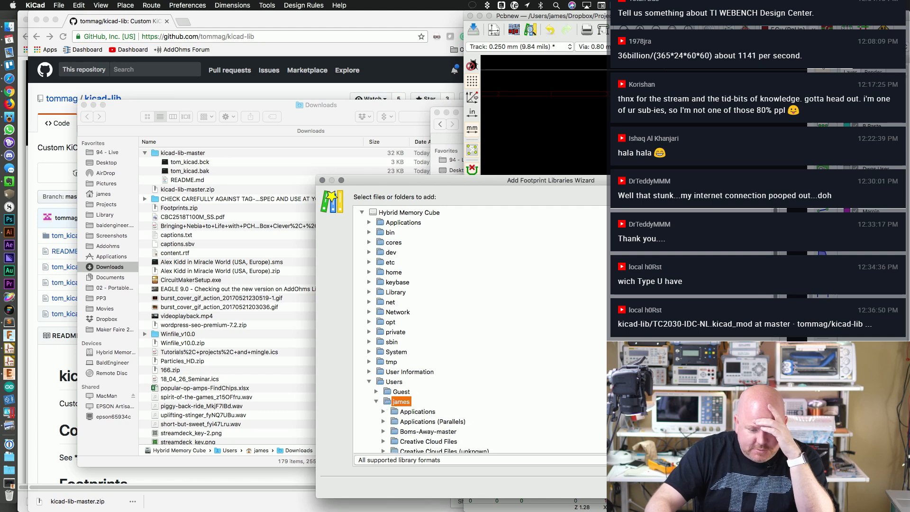
scroll(456, 438, down, 6)
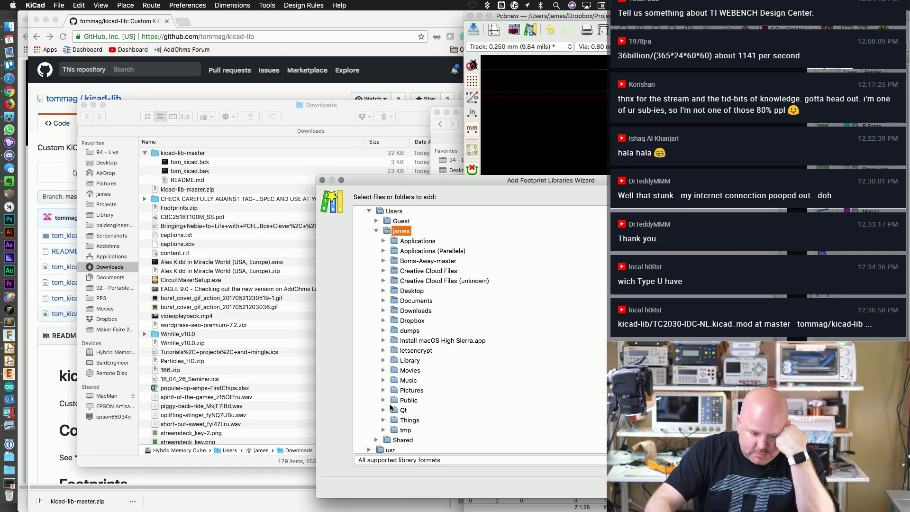
Step: Select tom_kicad_lib.pretty inside Dropbox/KiCad/Downloaded Libraries/tom_kicad as the footprint library to add
click(383, 320)
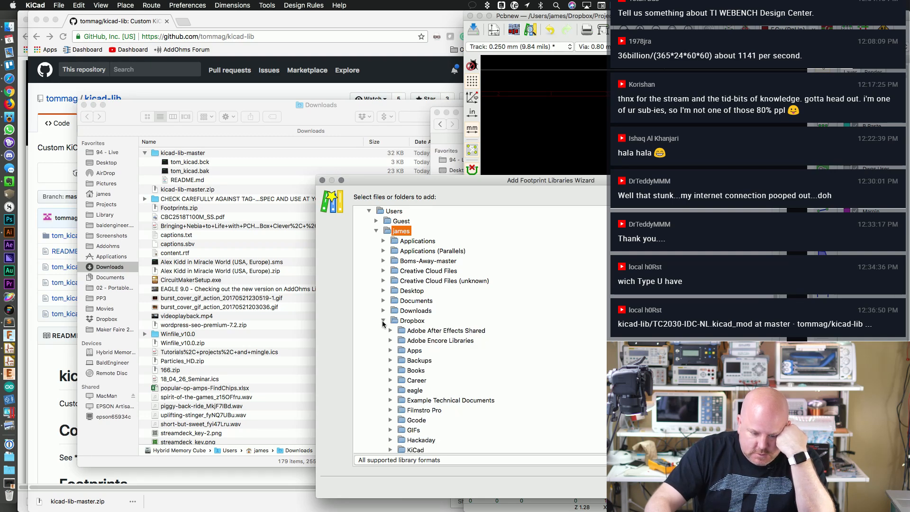
scroll(423, 356, down, 5)
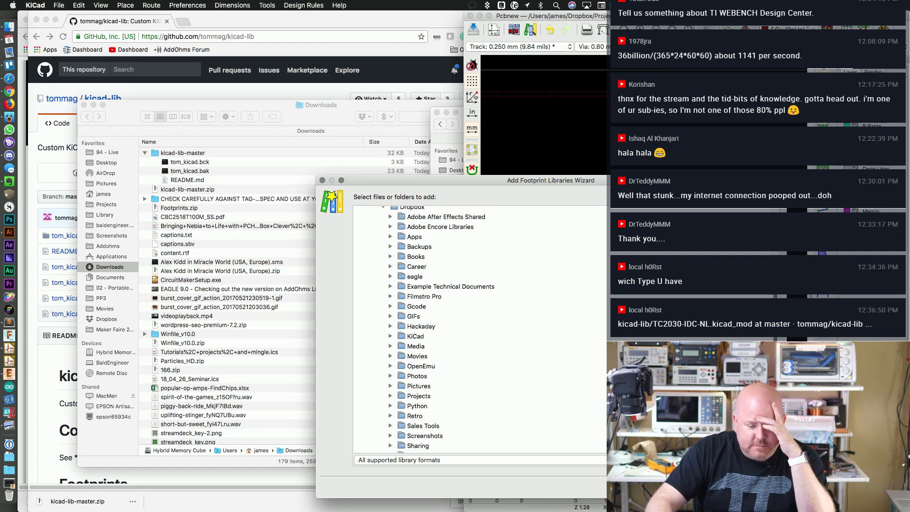
click(390, 313)
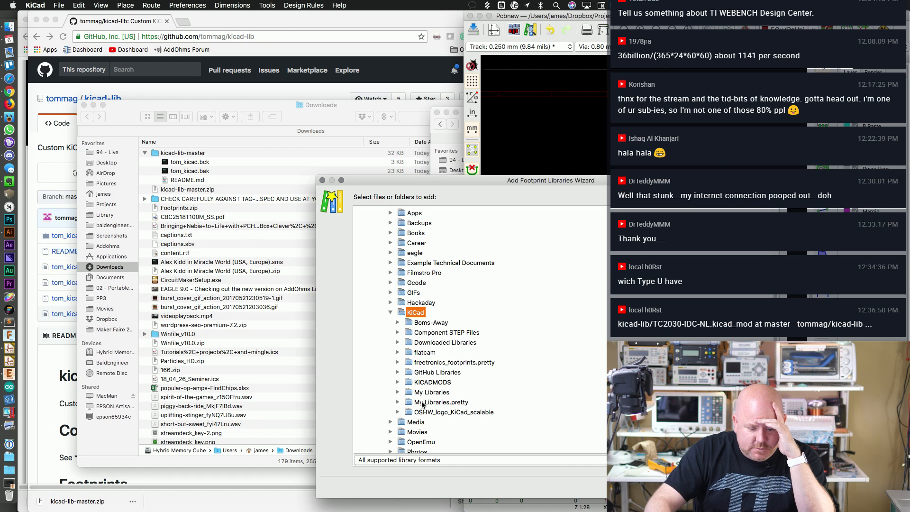
click(435, 343)
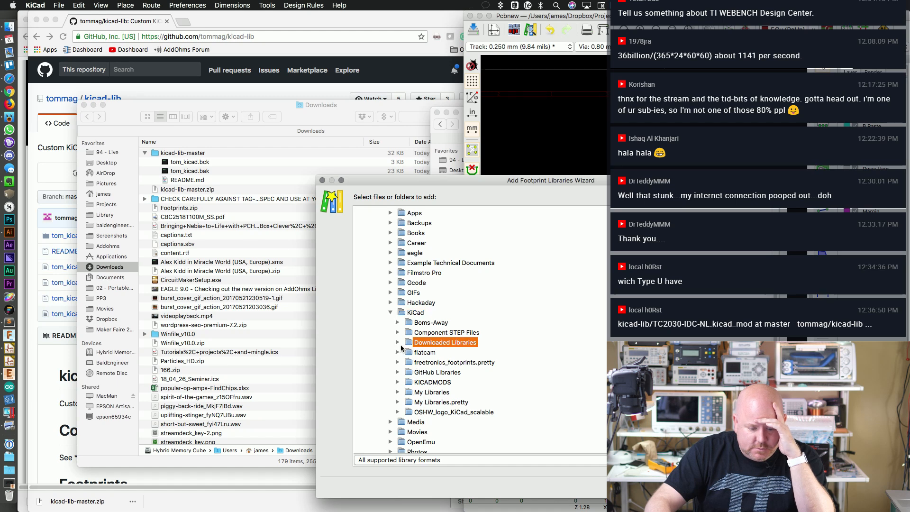
click(398, 342)
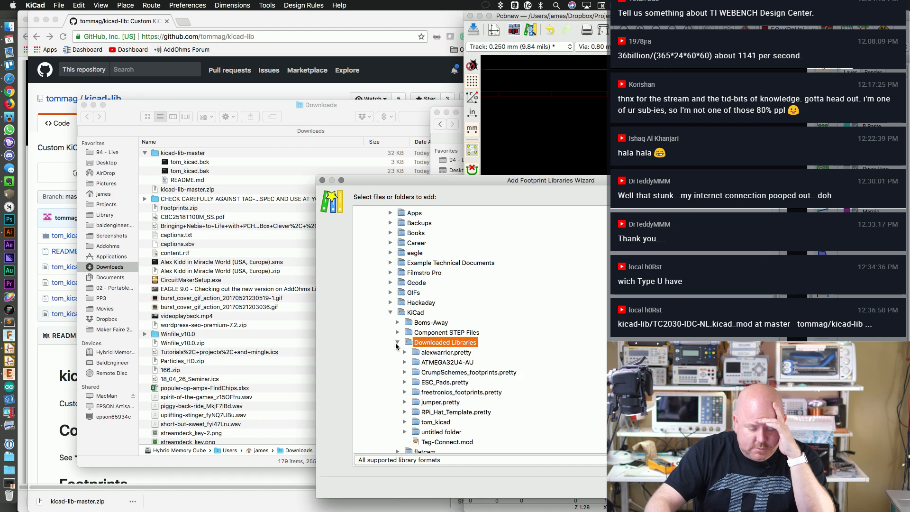
click(445, 422)
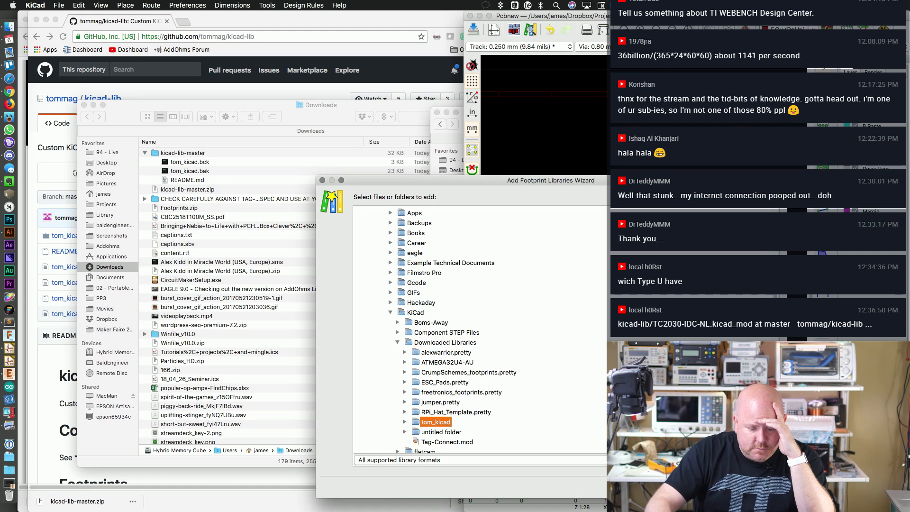
scroll(478, 332, down, 5)
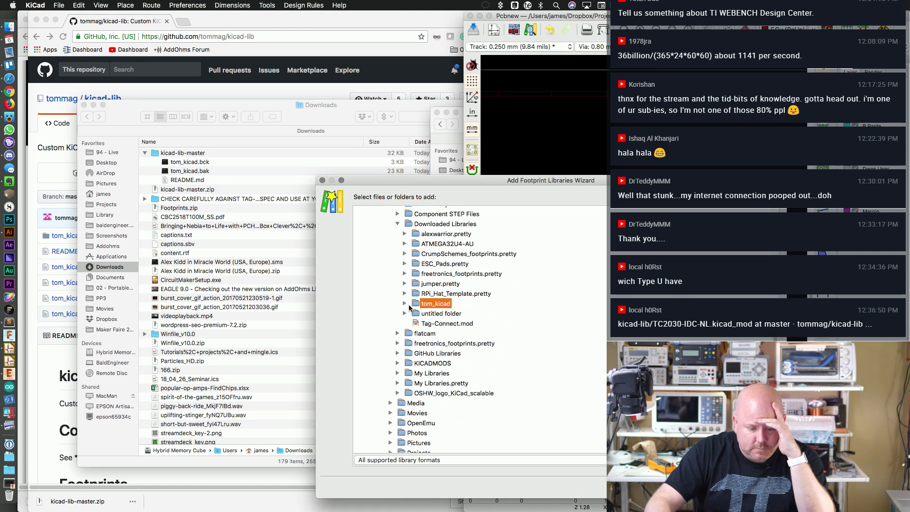
click(440, 314)
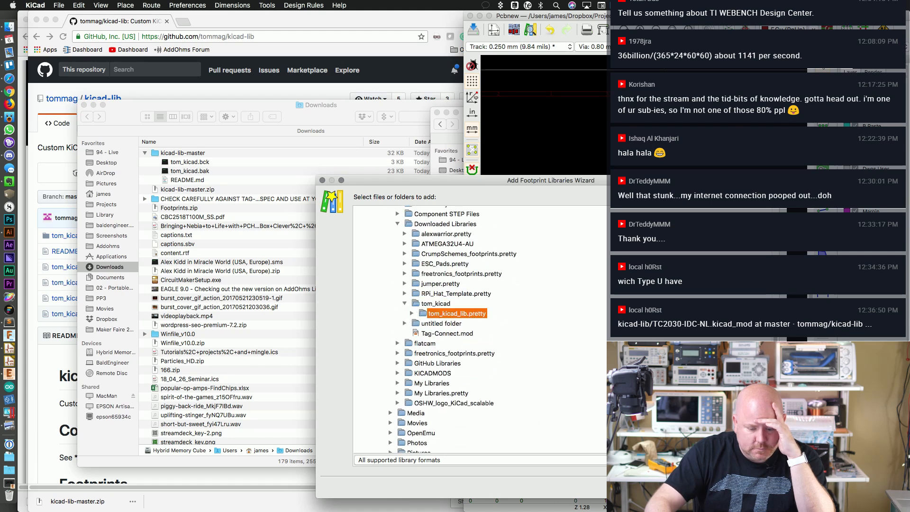
Step: Close the Downloads window, relaunch KiCad and ignore the crash report
key(super+h)
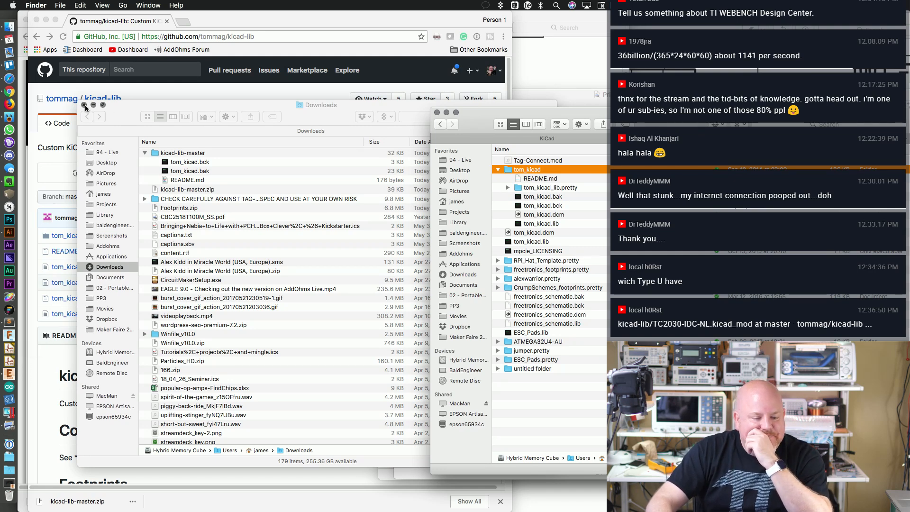
click(67, 127)
click(9, 348)
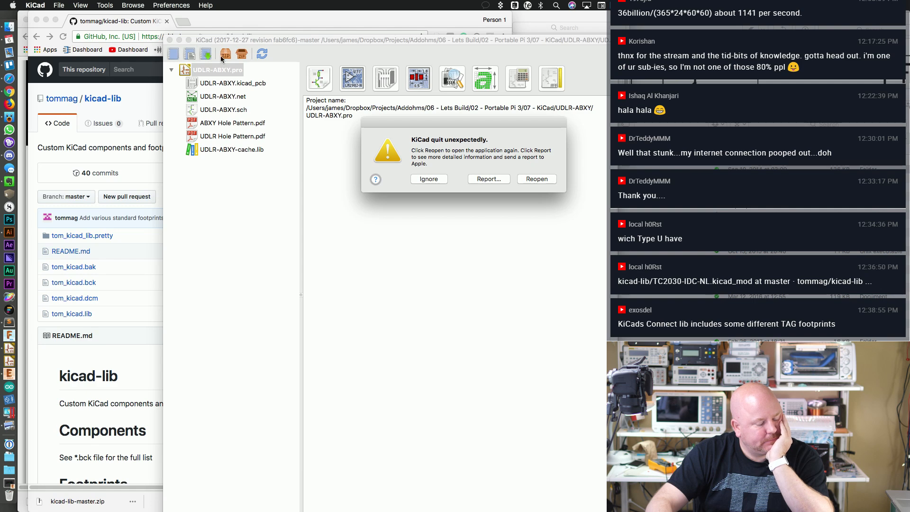
click(440, 182)
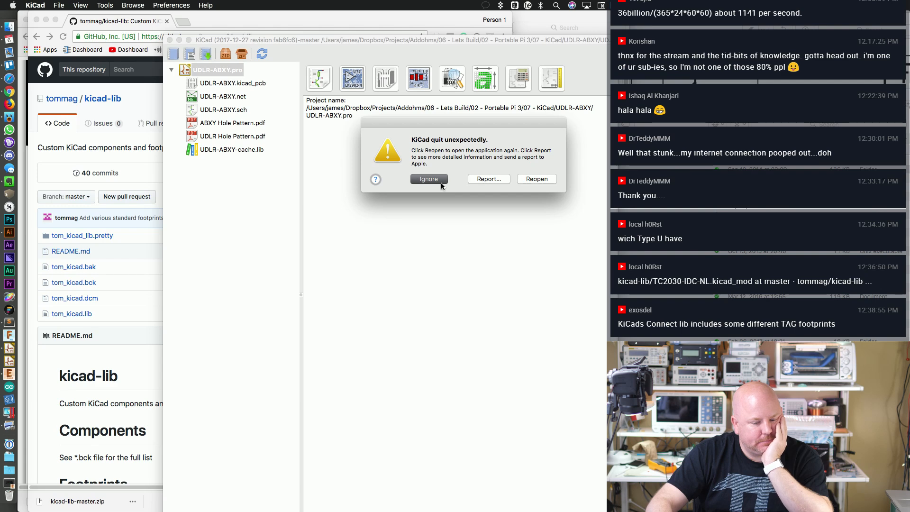
click(430, 179)
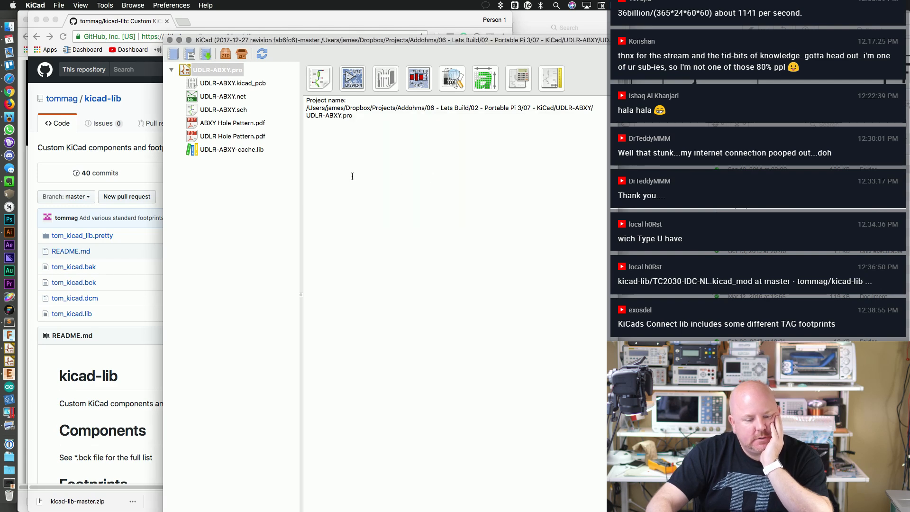
Step: Open the Jameco Alphanumeric project from Maker Faire 2018/LED Alpha Badge/pcb and its schematic, dismissing the library warning
click(59, 5)
mouse_move(65, 36)
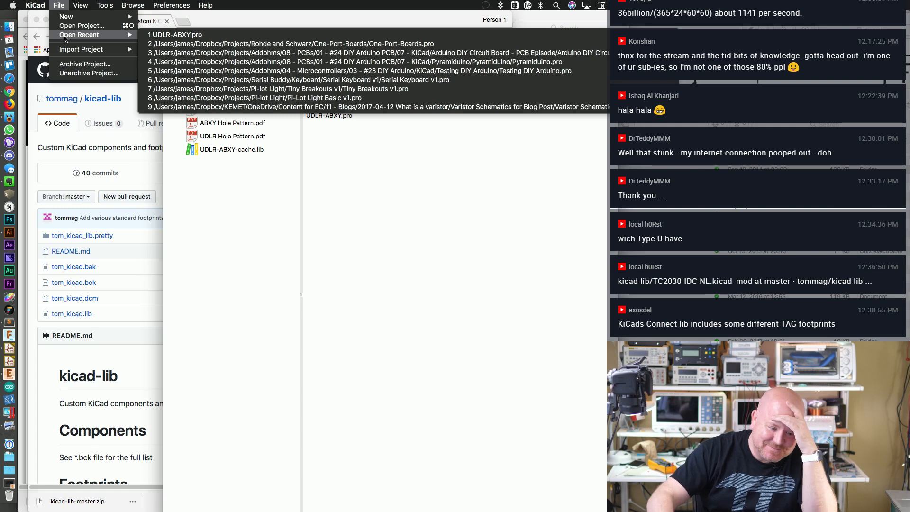
click(70, 27)
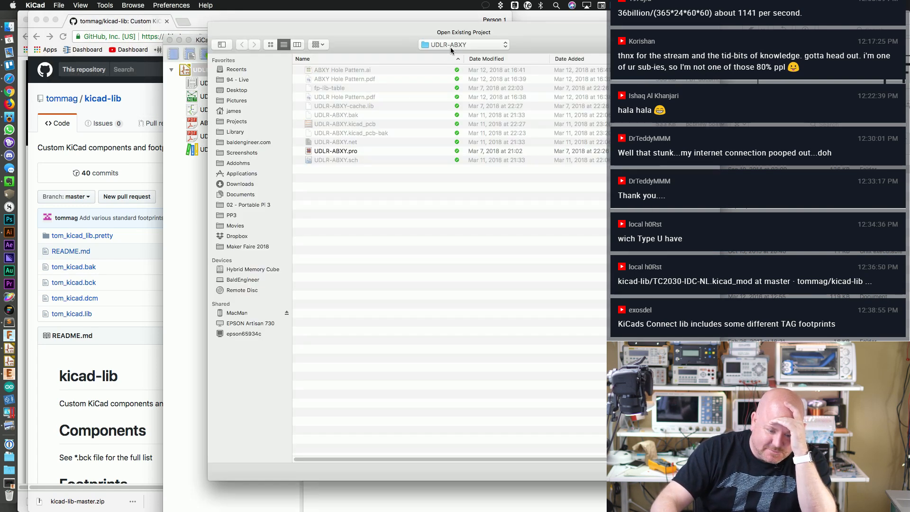
click(450, 46)
click(405, 39)
click(246, 246)
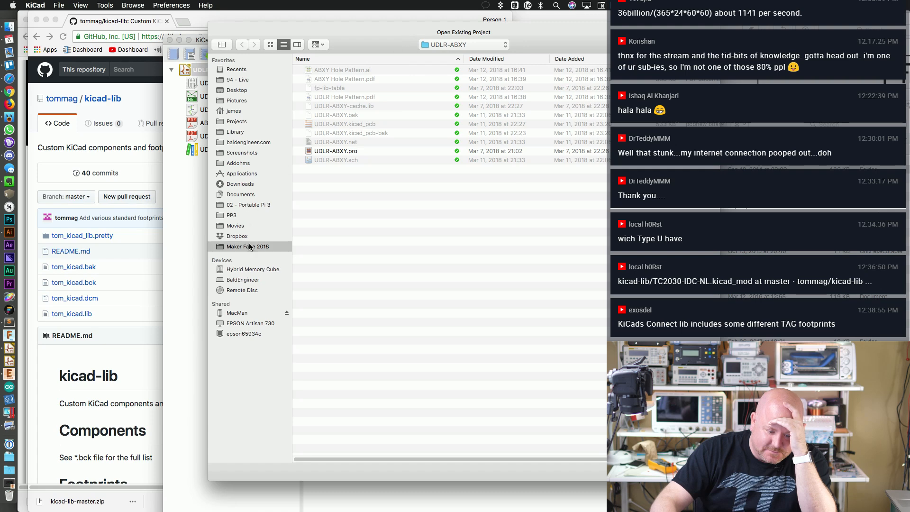
double_click(350, 70)
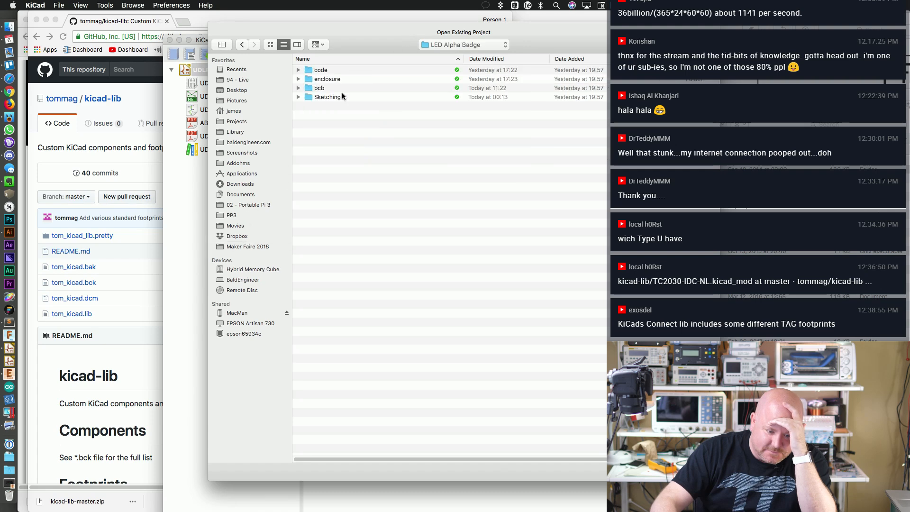
double_click(336, 88)
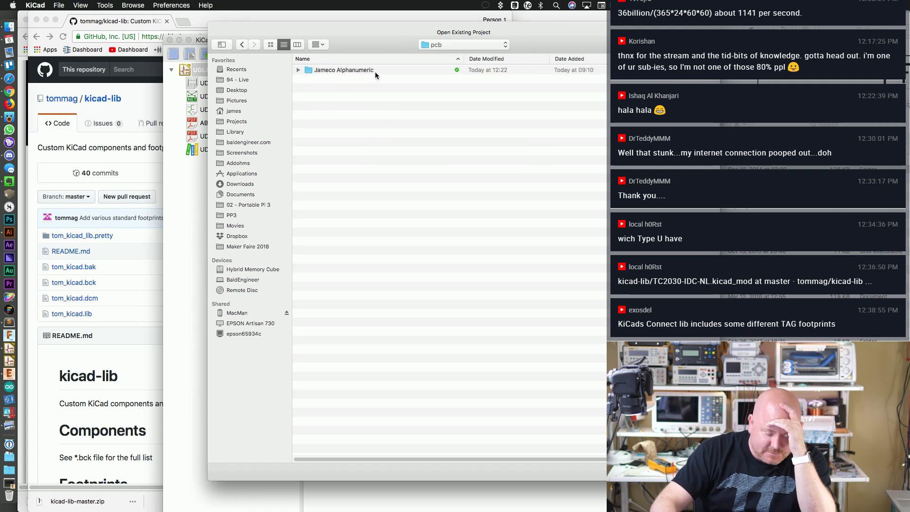
double_click(374, 71)
click(365, 115)
double_click(364, 115)
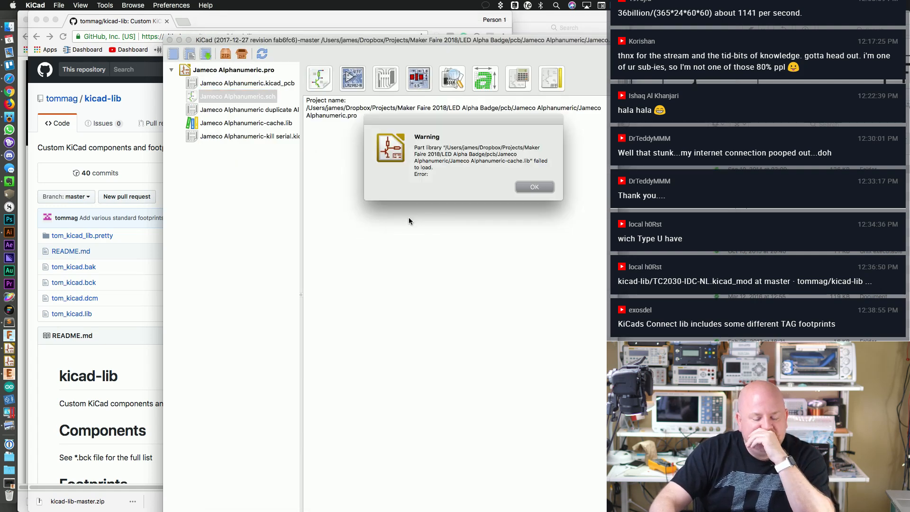
click(535, 187)
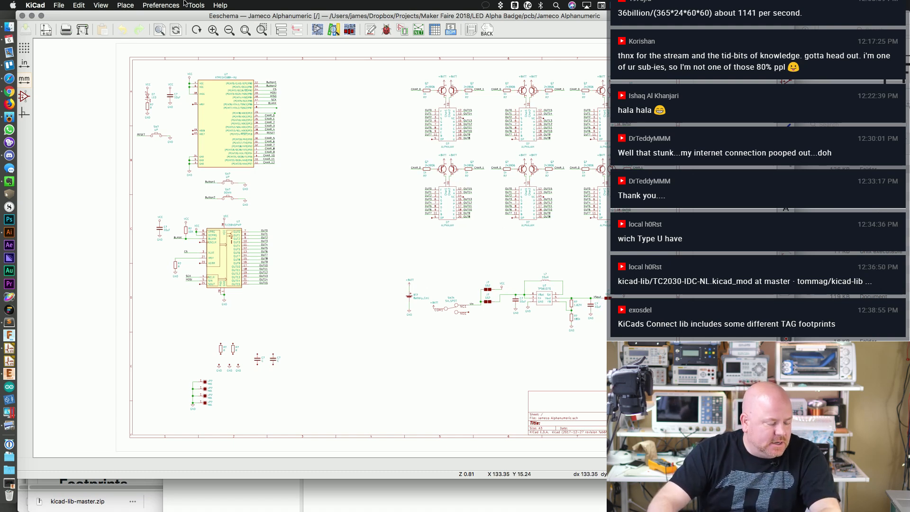
Step: Check the Connector entry in the global symbol library table and leave the table without saving
click(160, 6)
click(189, 16)
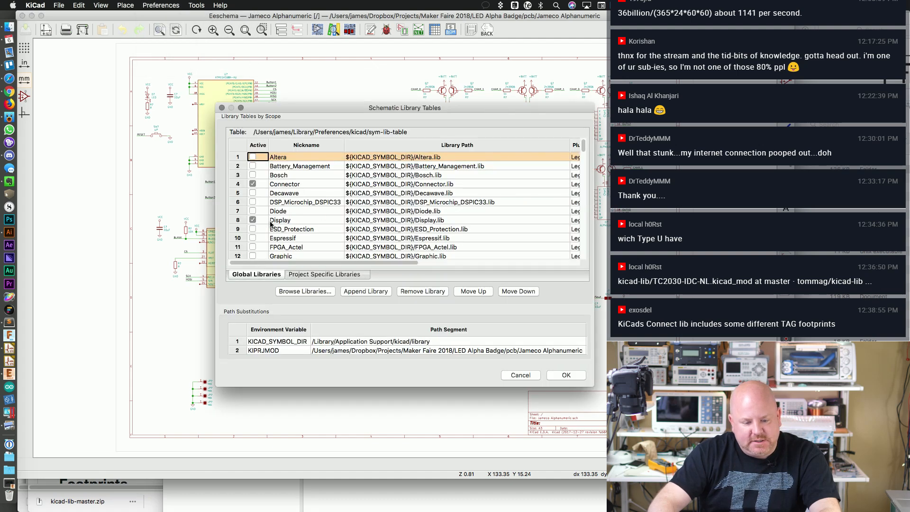
click(306, 186)
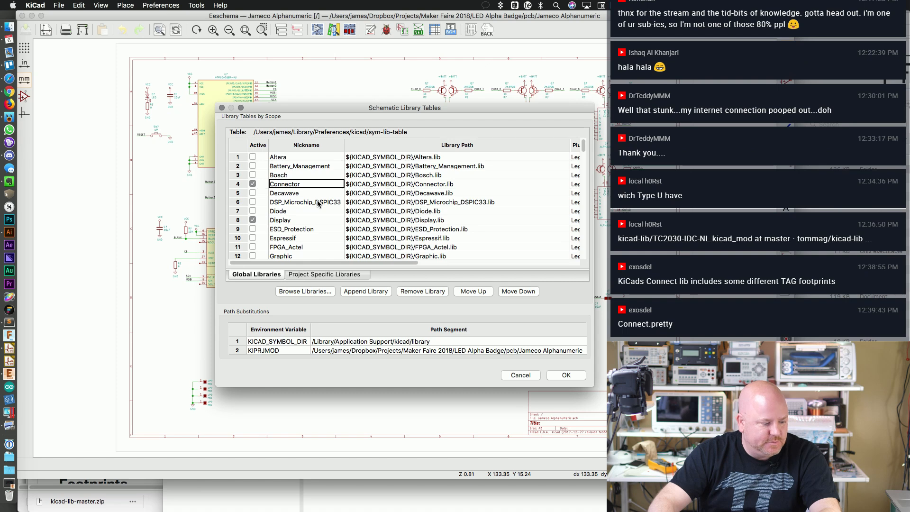
click(520, 374)
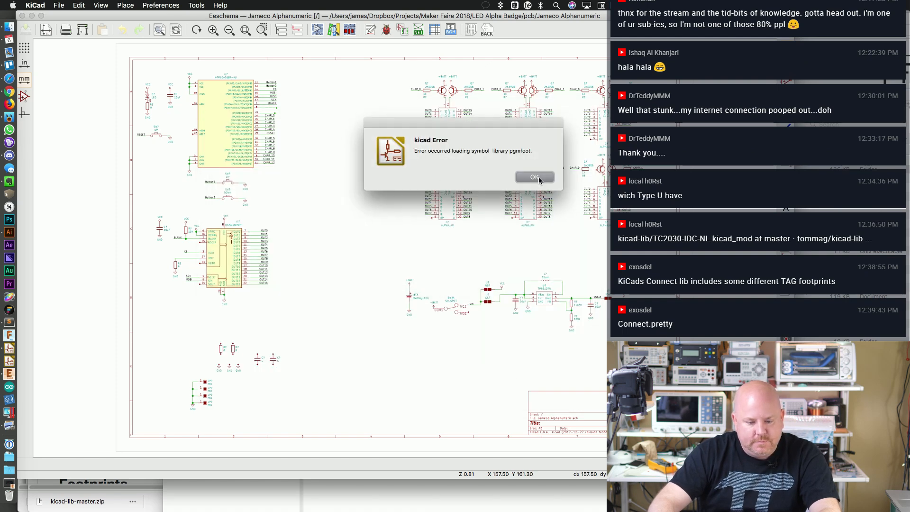
Step: Search the symbol chooser for "tag" and preview the Conn_ARM_JTAG_SWD_10 symbol in the Connector library
click(535, 177)
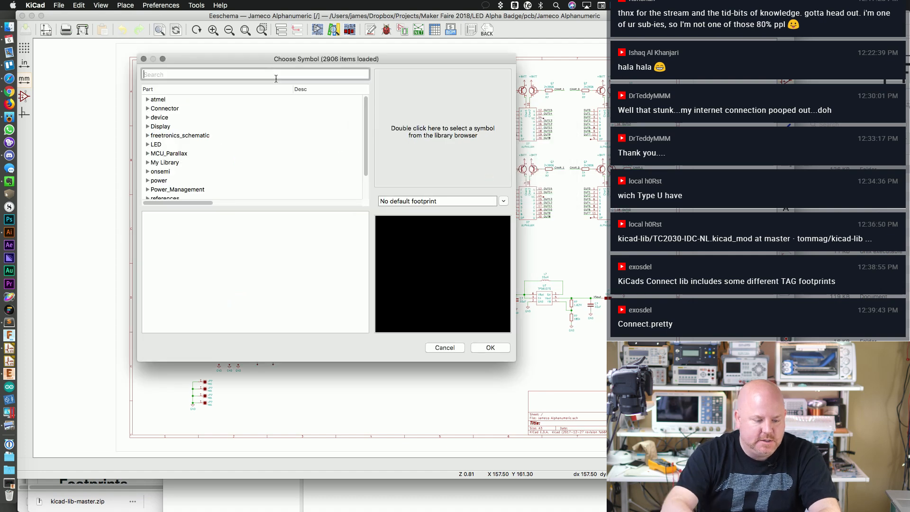
text(tag)
key(BackSpace)
key(BackSpace)
key(BackSpace)
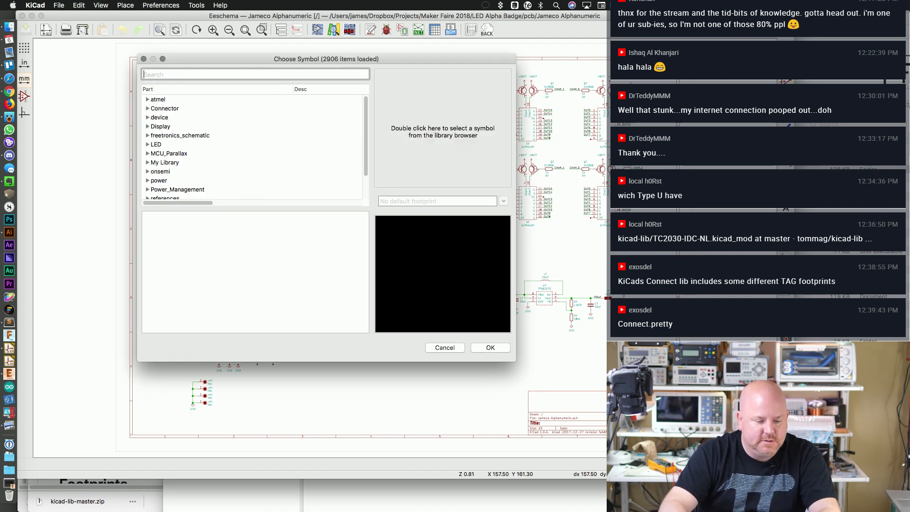
text(tag)
click(148, 101)
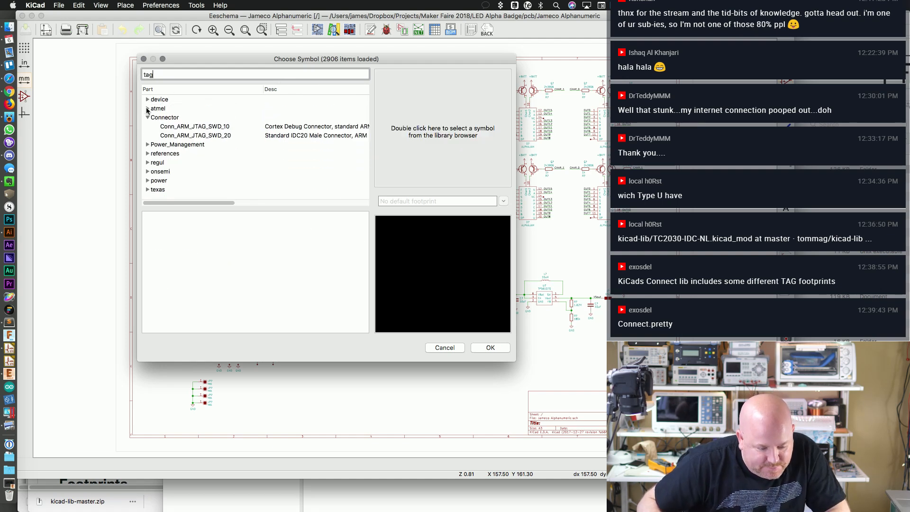
click(200, 127)
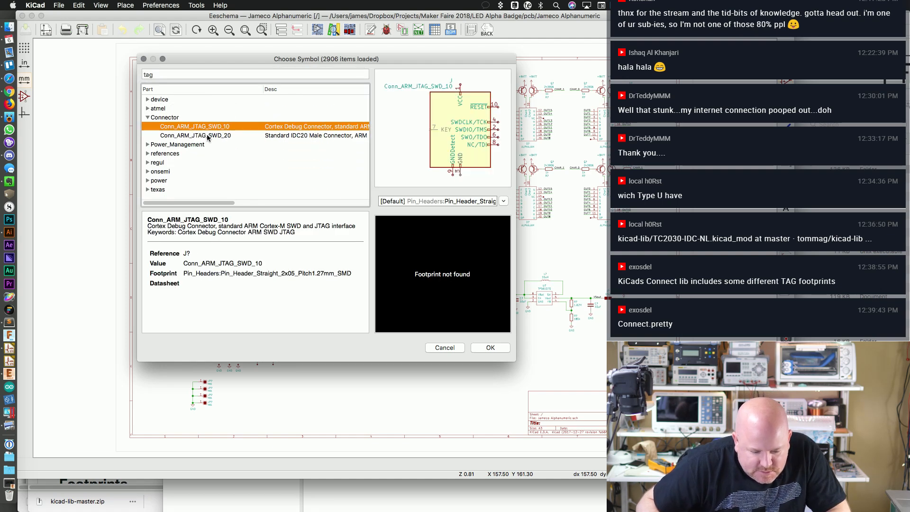
click(174, 118)
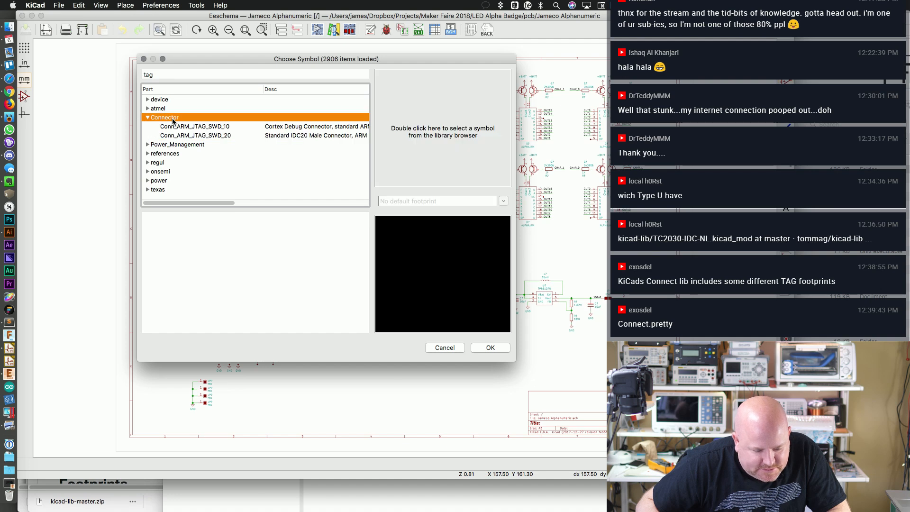
Step: Browse the Connector library's full symbol list and search for "TC2", closing the chooser without placing a symbol
double_click(173, 74)
key(BackSpace)
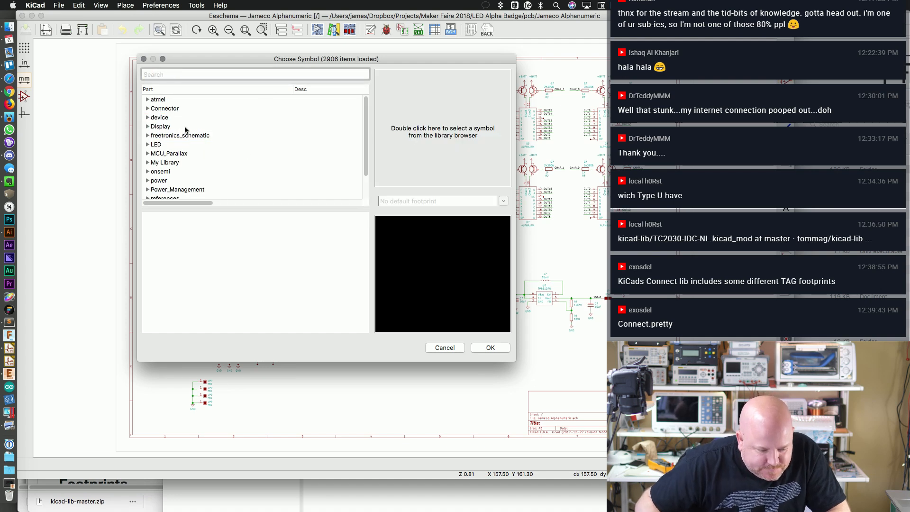
click(147, 109)
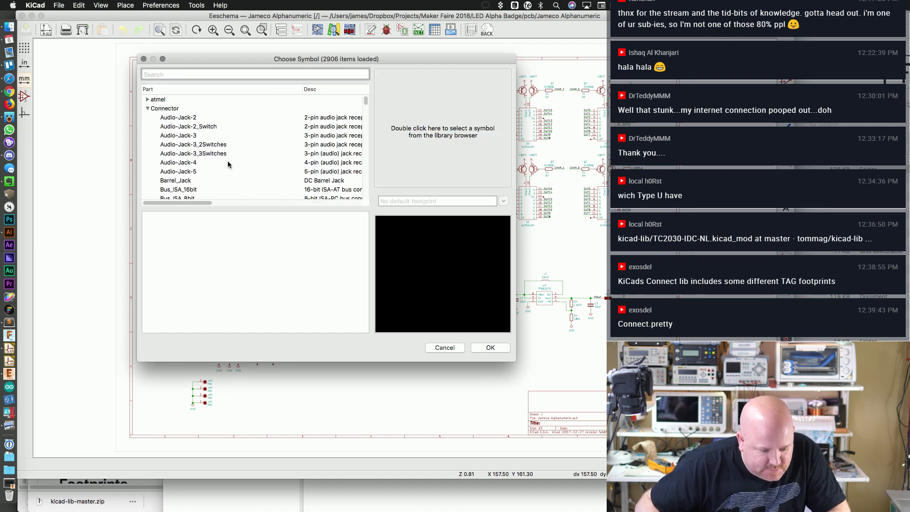
click(207, 145)
drag(368, 97, 366, 191)
scroll(366, 190, down, 5)
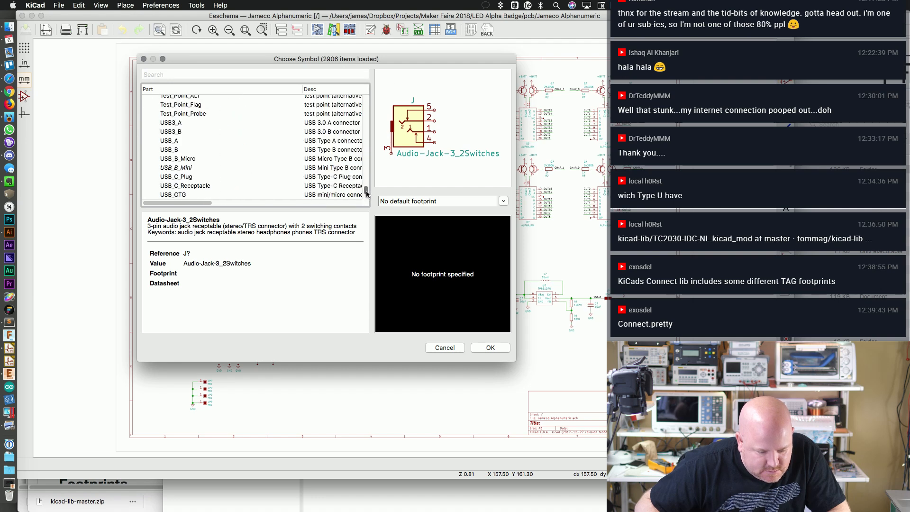
click(200, 75)
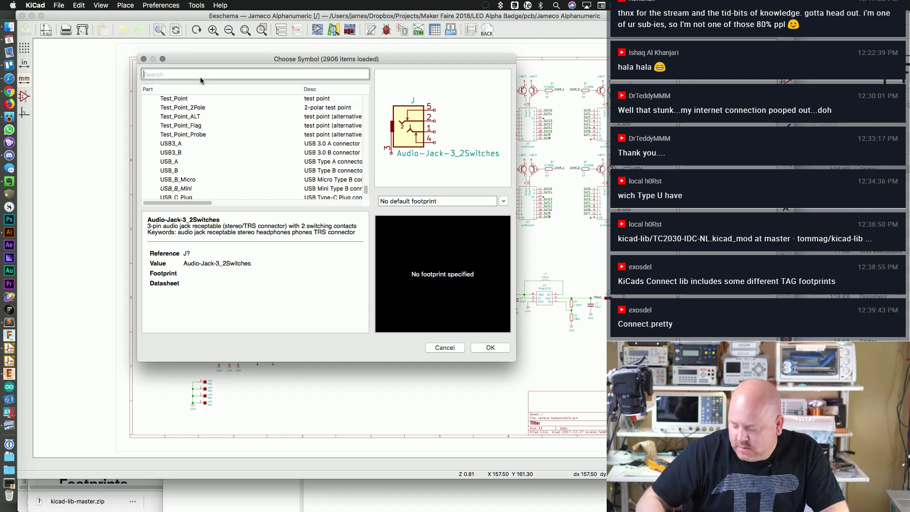
text(tc2030)
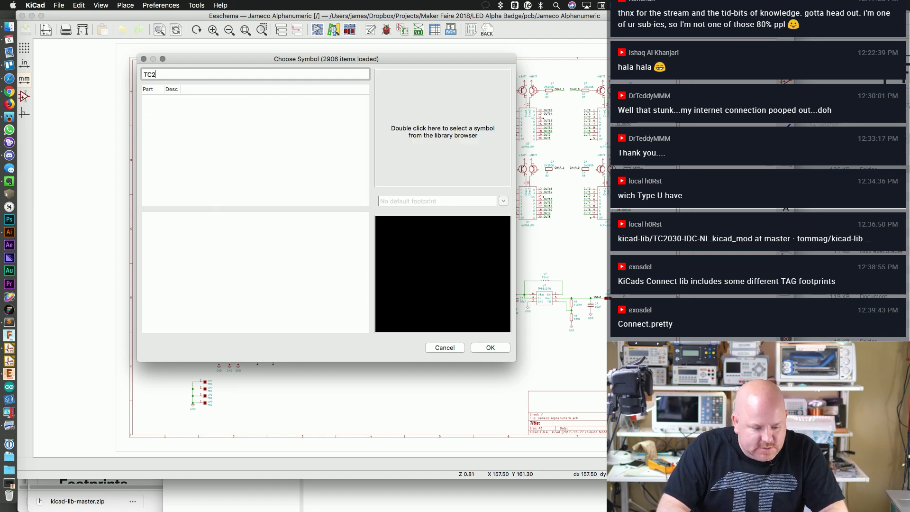
key(Escape)
Step: Remove the pgmfoot library from the project-specific symbol library table
click(161, 5)
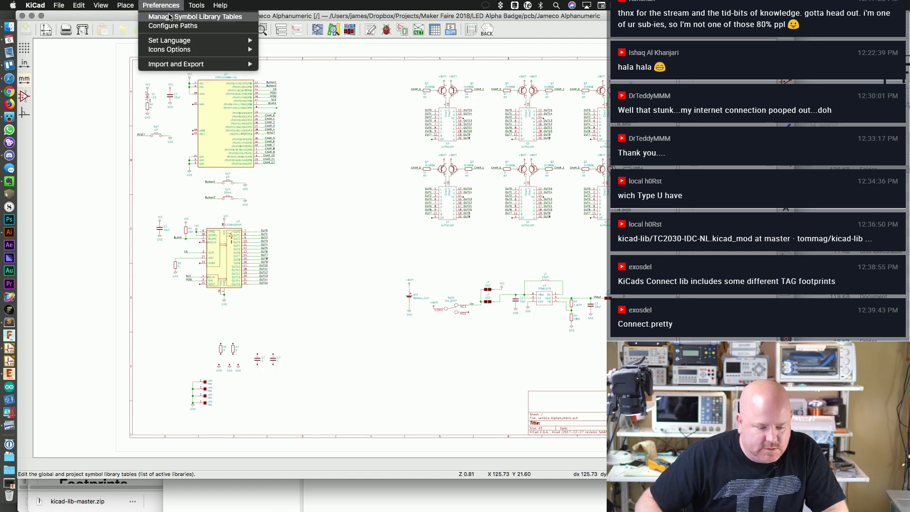
click(199, 15)
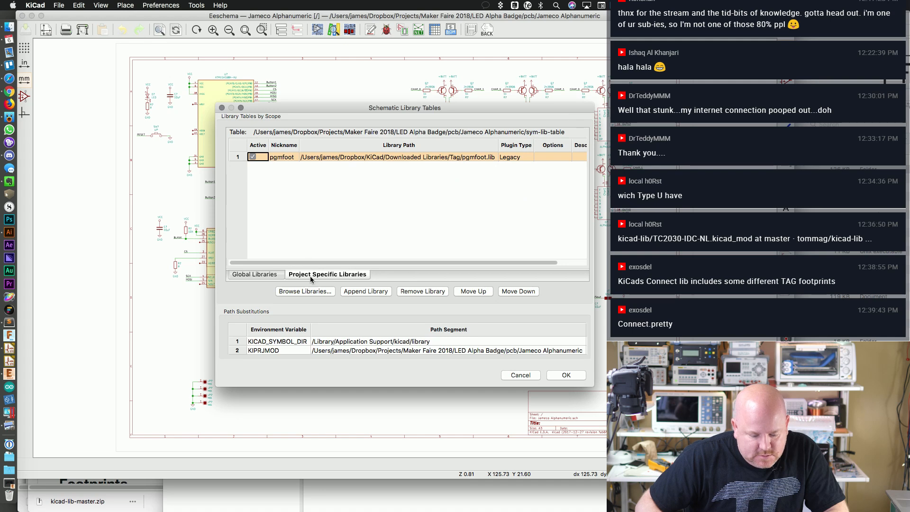
click(253, 157)
click(418, 293)
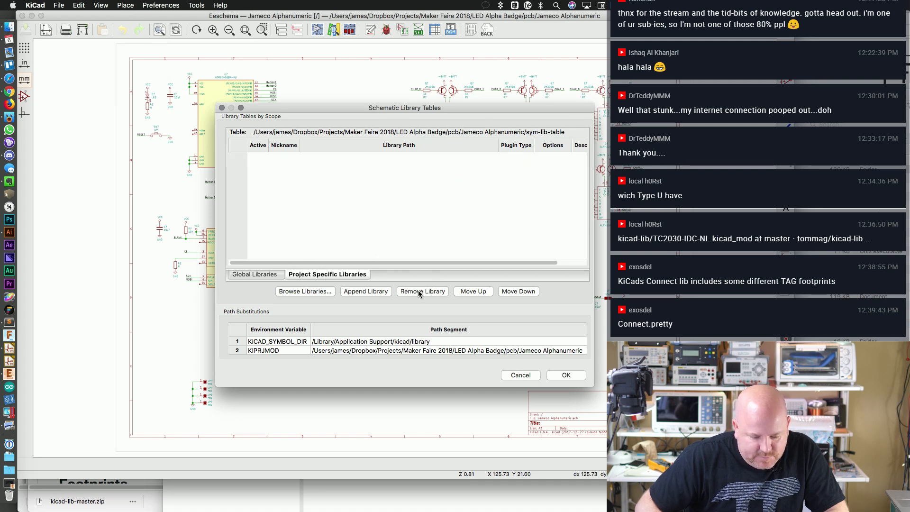
Step: Add tom_kicad.lib from the tom_kicad folder to the project-specific symbol libraries and accept the library tables
click(268, 273)
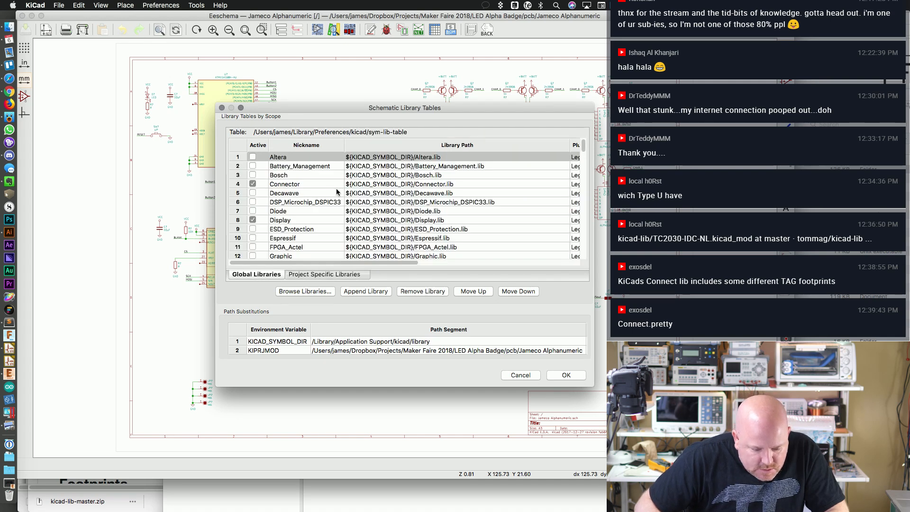
drag(583, 146, 587, 213)
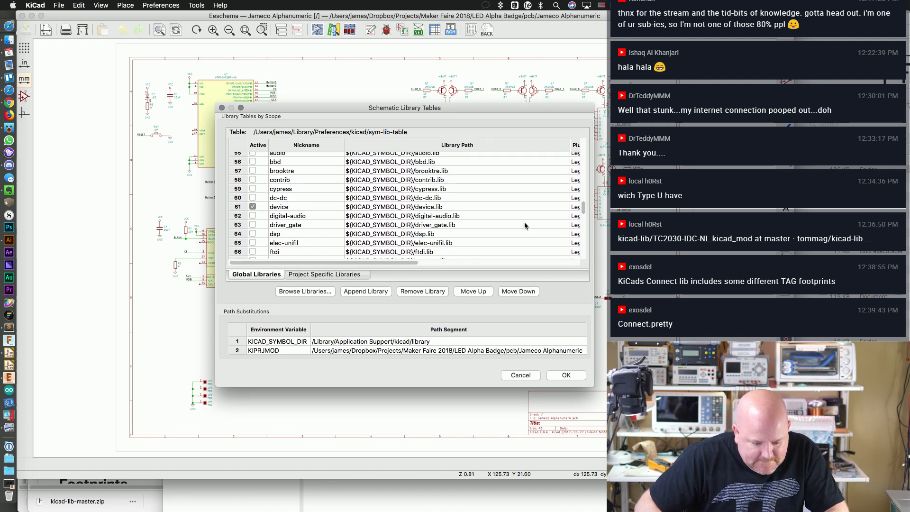
drag(584, 207, 584, 216)
click(317, 275)
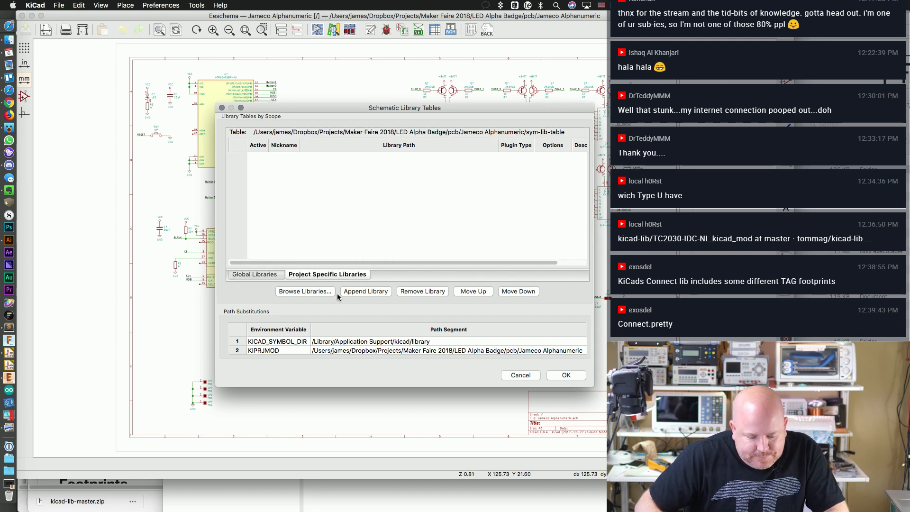
click(311, 291)
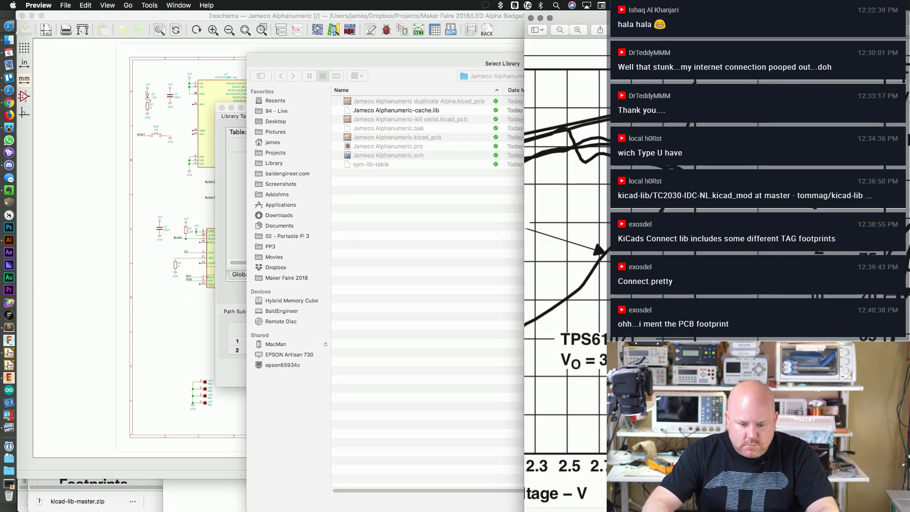
key(super+w)
click(830, 122)
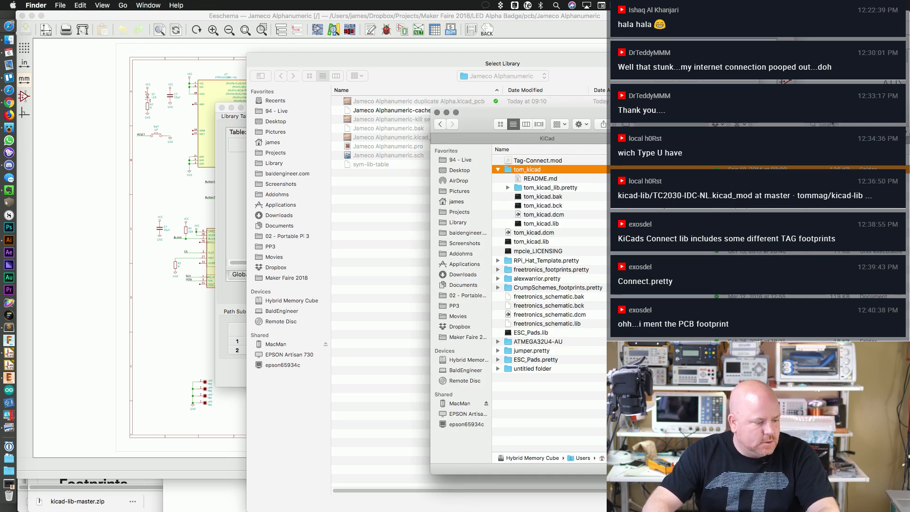
drag(830, 123, 874, 147)
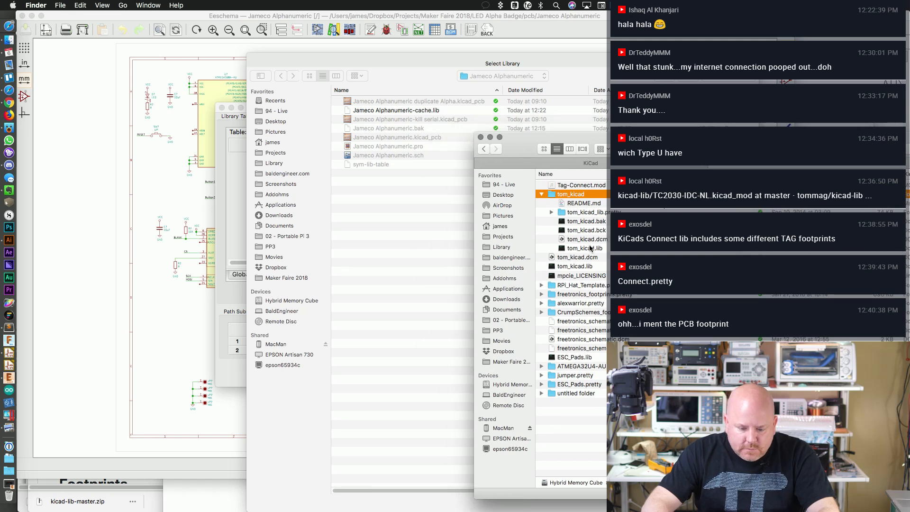
drag(396, 245, 408, 235)
click(378, 146)
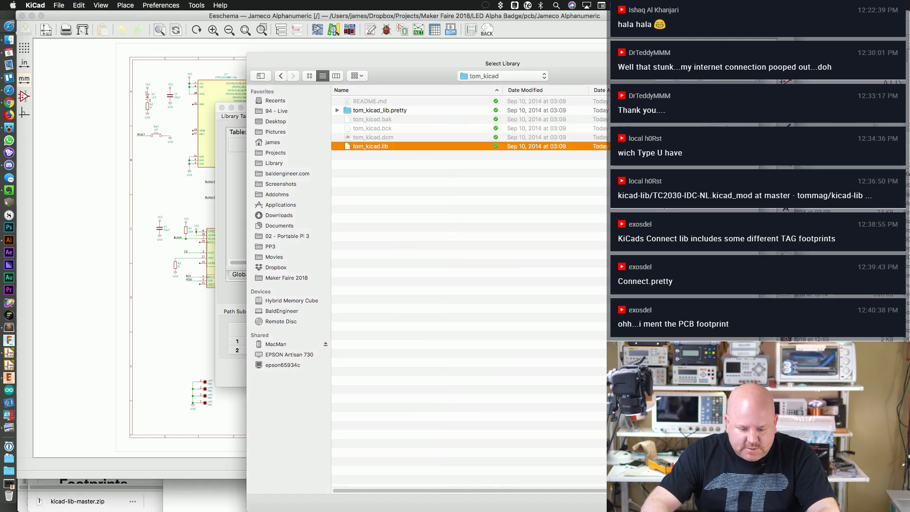
key(Return)
key(Return)
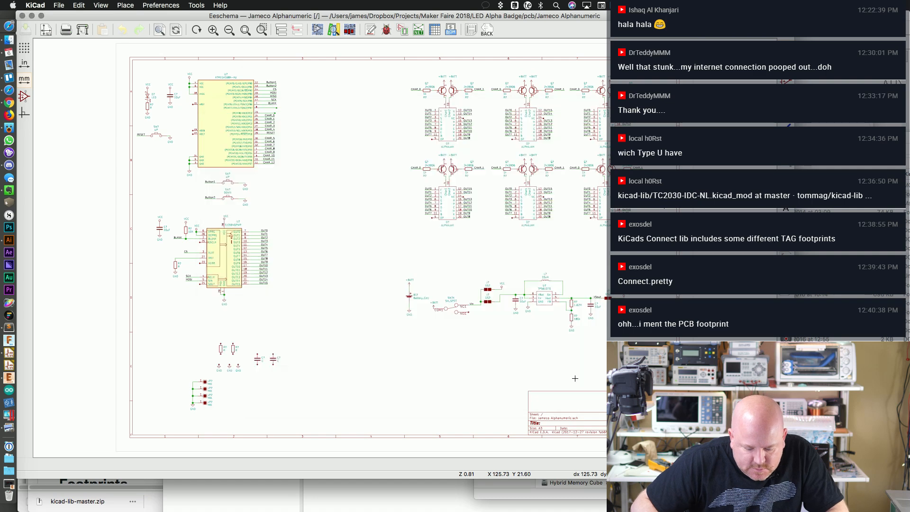
Step: Open the symbol chooser and list the symbols of the tom_kicad library
key(a)
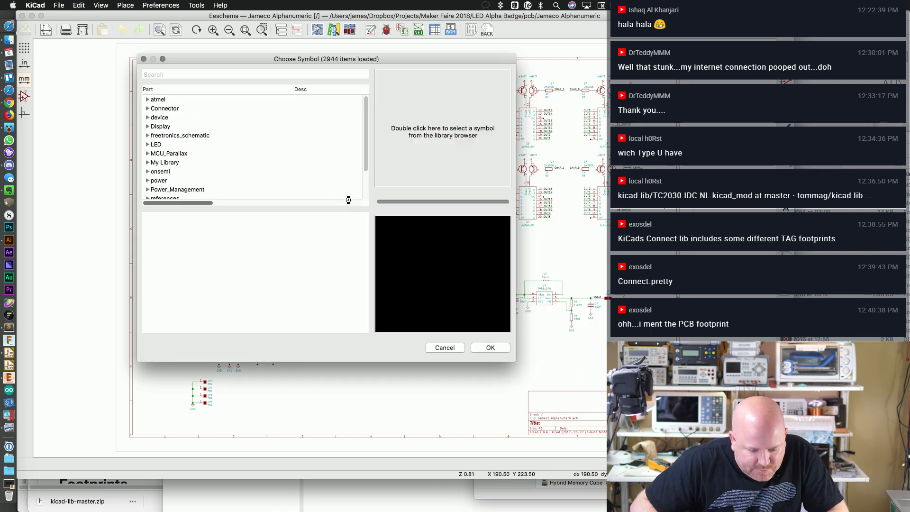
scroll(340, 128, down, 3)
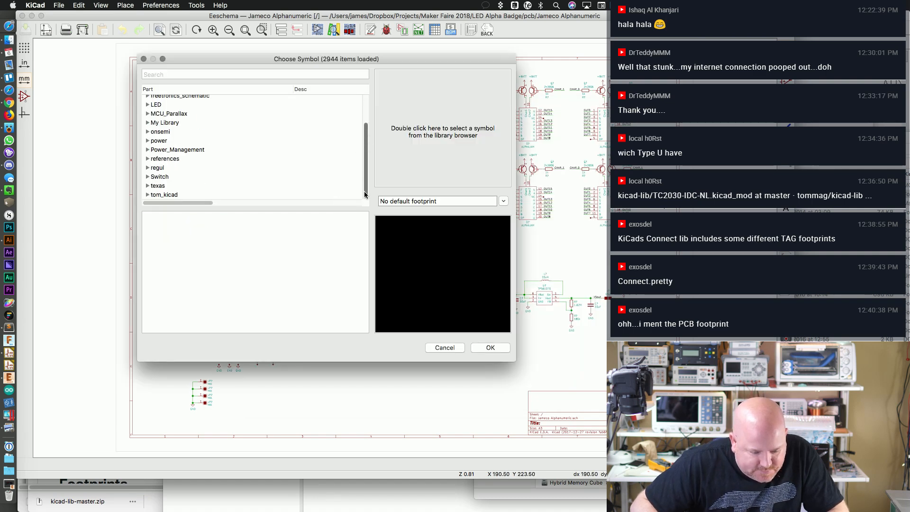
click(147, 195)
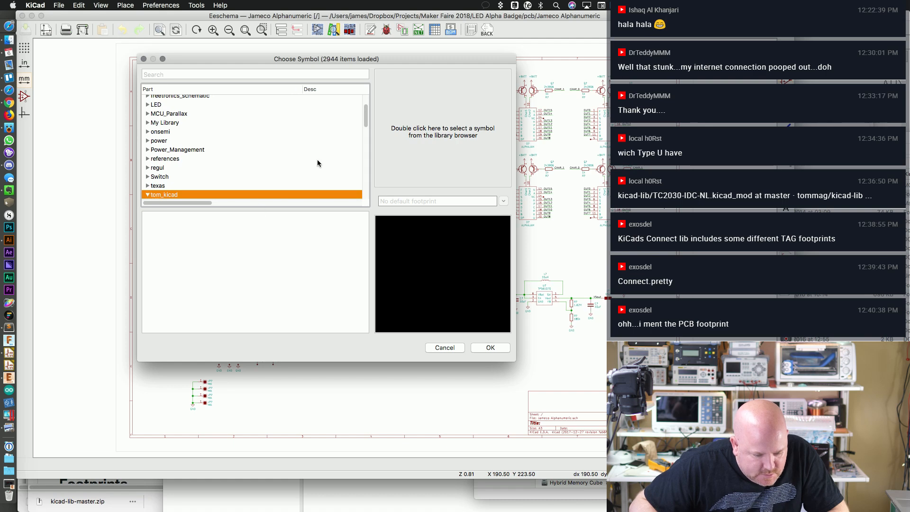
drag(365, 121, 373, 197)
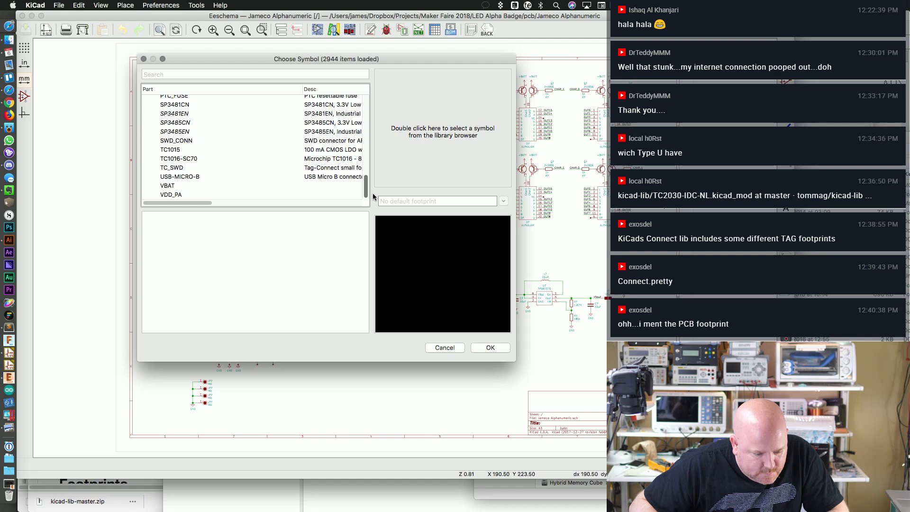
Step: Preview the USB-MICRO-B, TC1015 and TC_SWD symbols in the tom_kicad library, closing the chooser without placing one
click(186, 177)
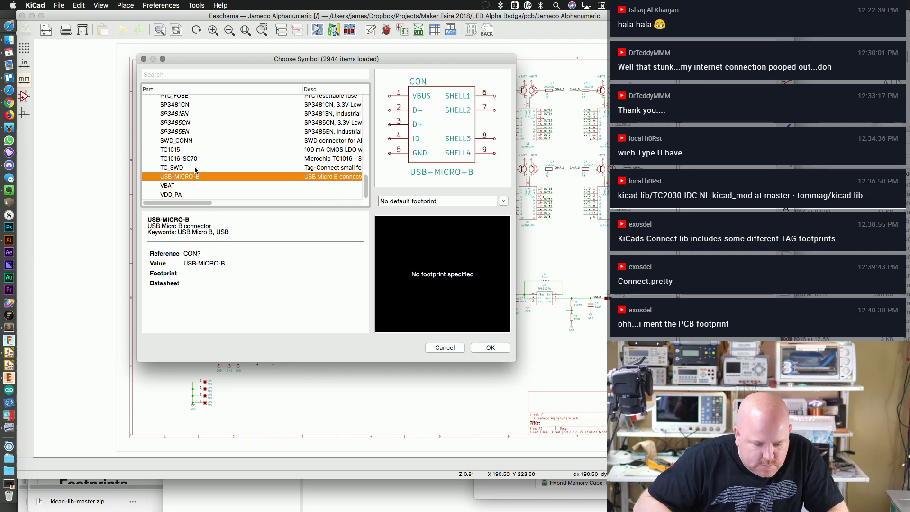
key(Up)
key(Up)
key(Up)
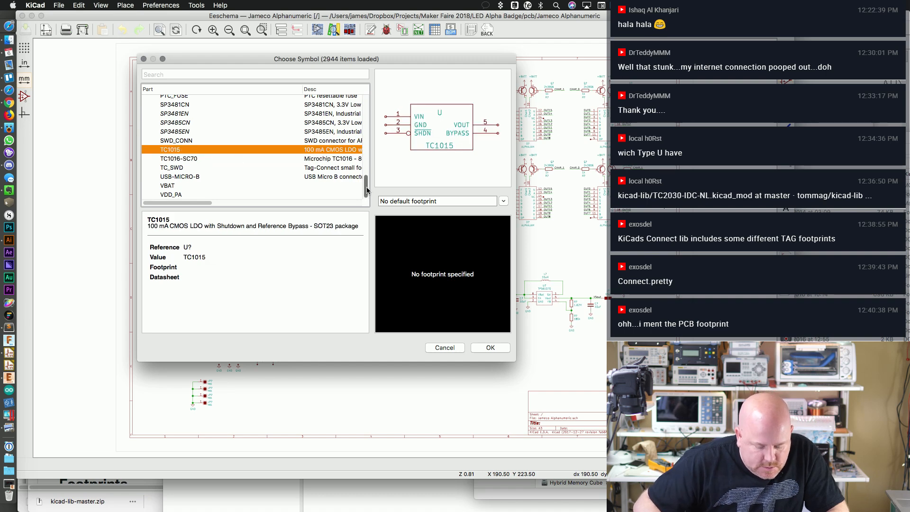
scroll(369, 178, up, 5)
drag(367, 171, 376, 202)
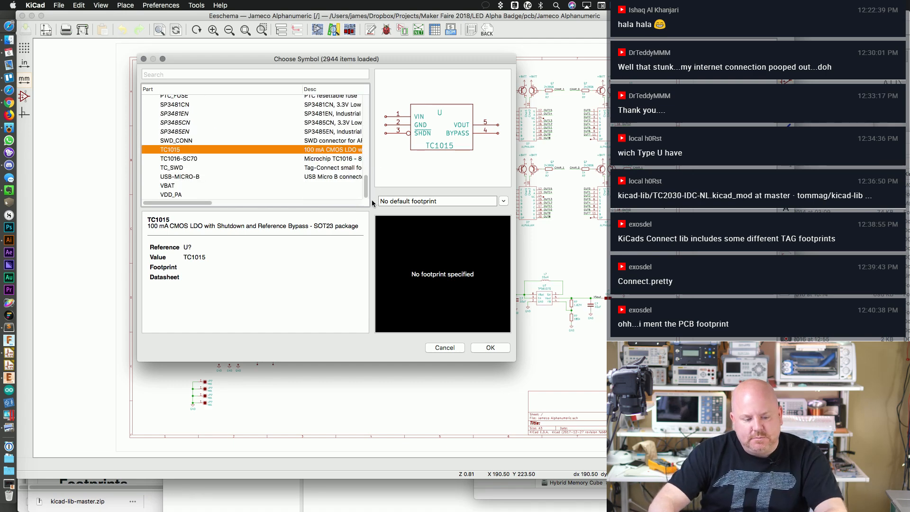
click(203, 167)
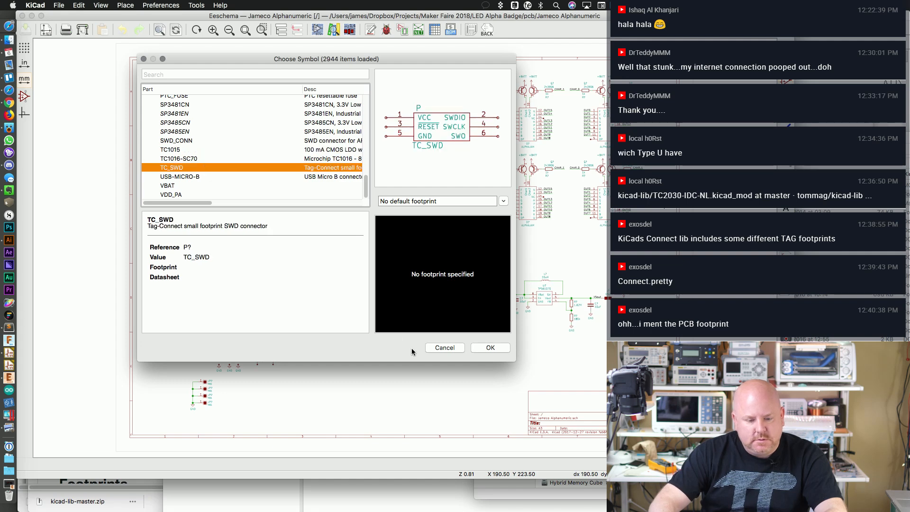
click(443, 348)
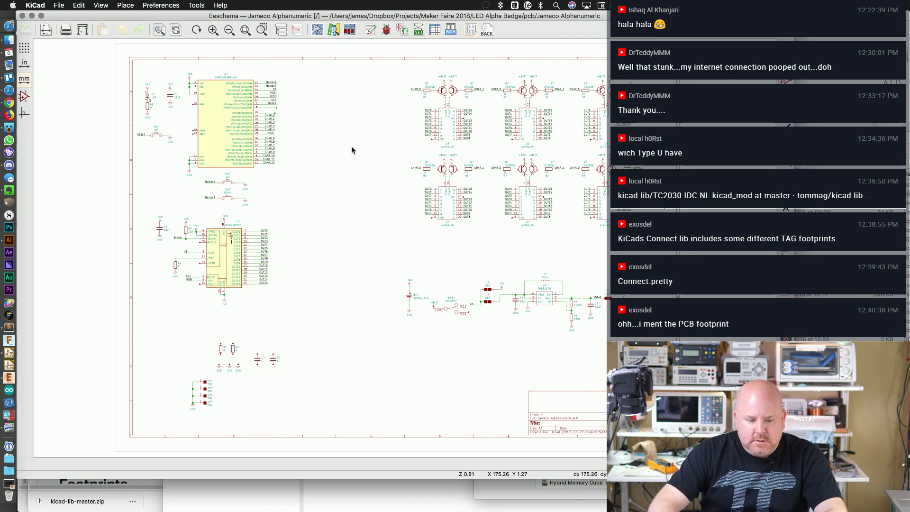
Step: Switch to Pcbnew, start the Footprint Library Wizard up to its file selection page, and enlarge the wizard window
key(super+grave)
click(232, 5)
mouse_move(186, 3)
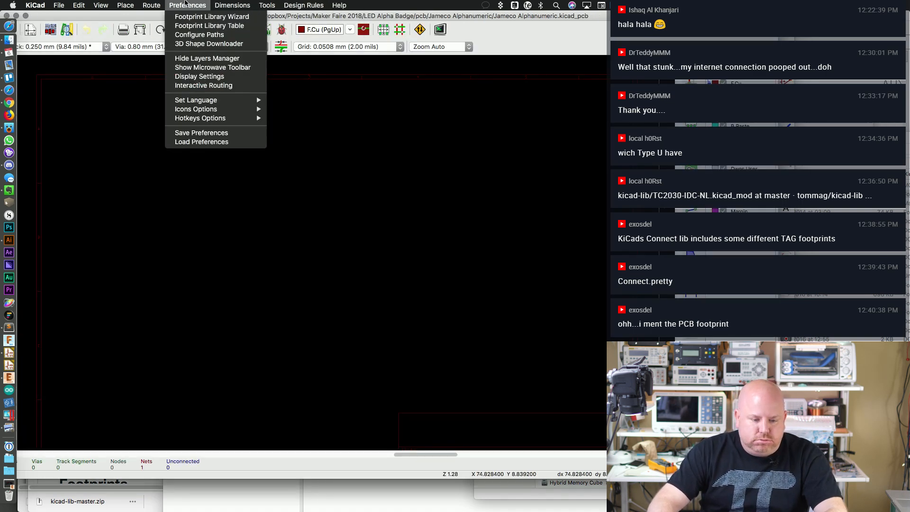
click(191, 17)
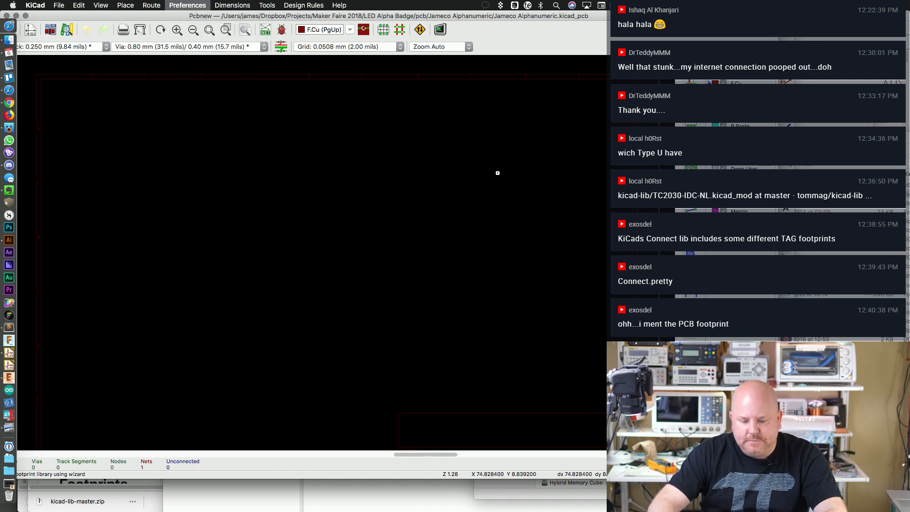
click(558, 340)
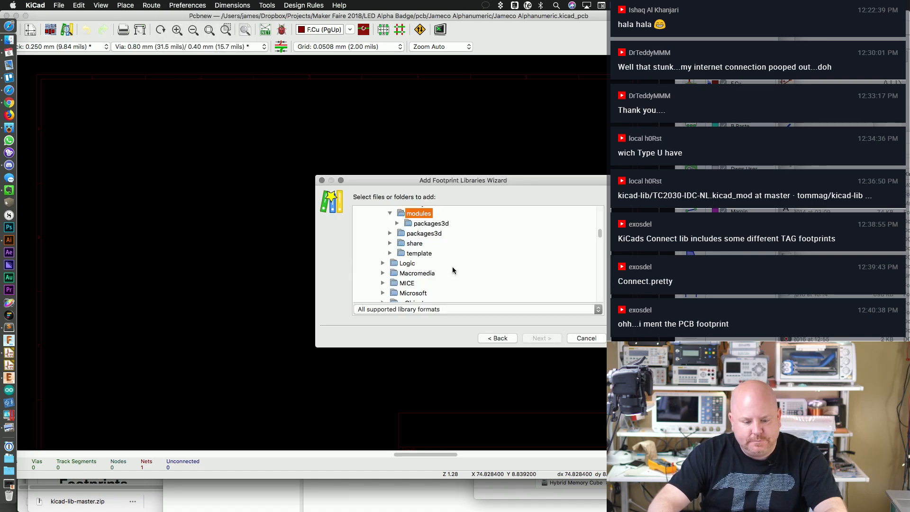
drag(528, 179, 385, 90)
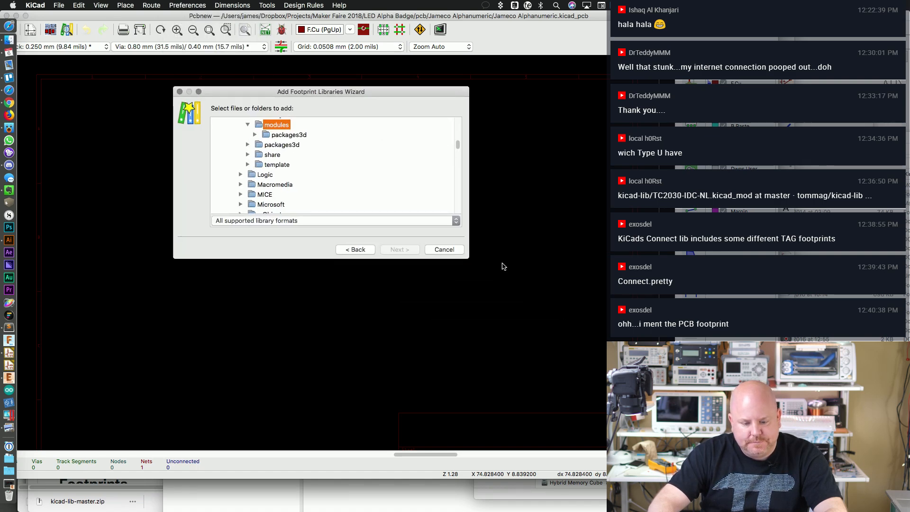
drag(476, 261, 663, 403)
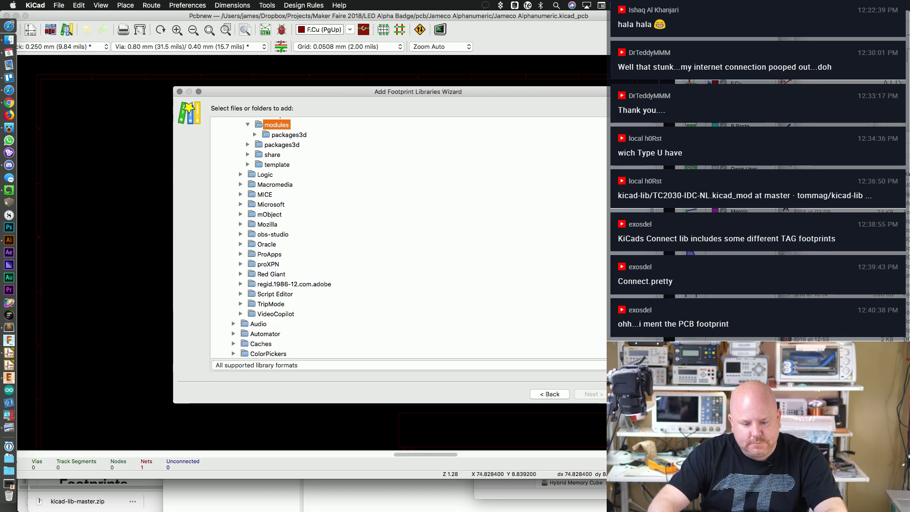
Step: Browse the wizard's folder tree to the Dropbox folder inside the user's home folder
scroll(325, 140, up, 15)
click(226, 140)
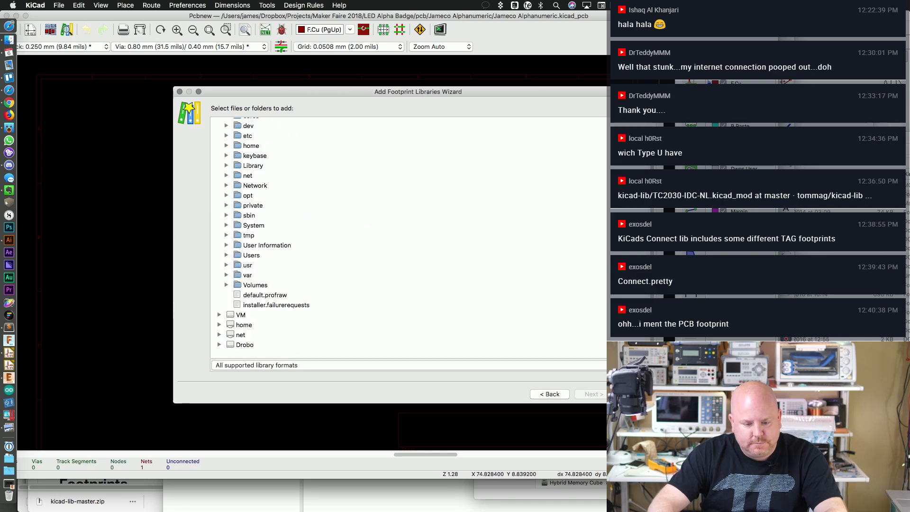
click(248, 136)
scroll(247, 142, up, 3)
click(226, 293)
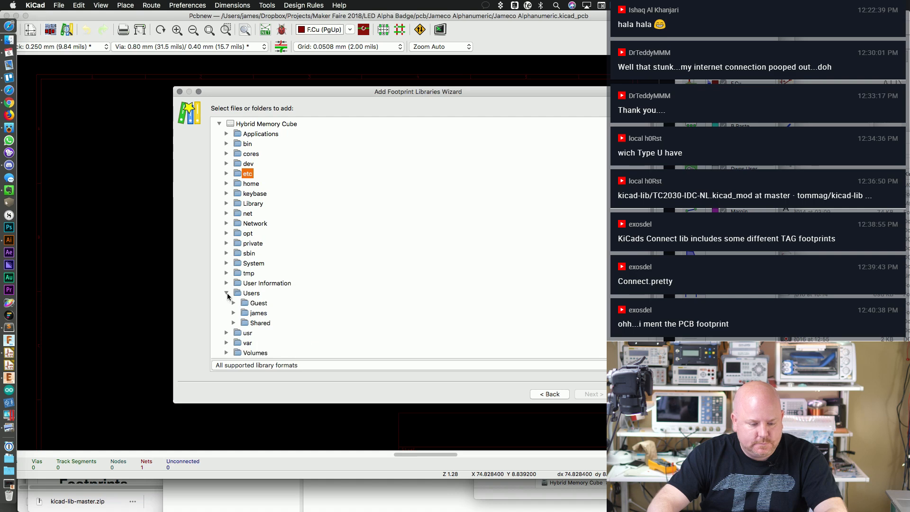
click(233, 314)
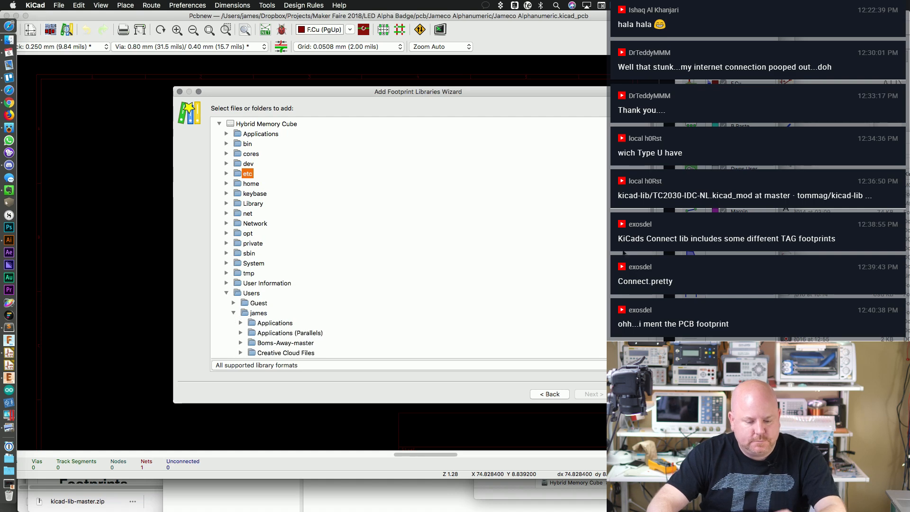
scroll(234, 314, down, 1)
scroll(219, 281, down, 5)
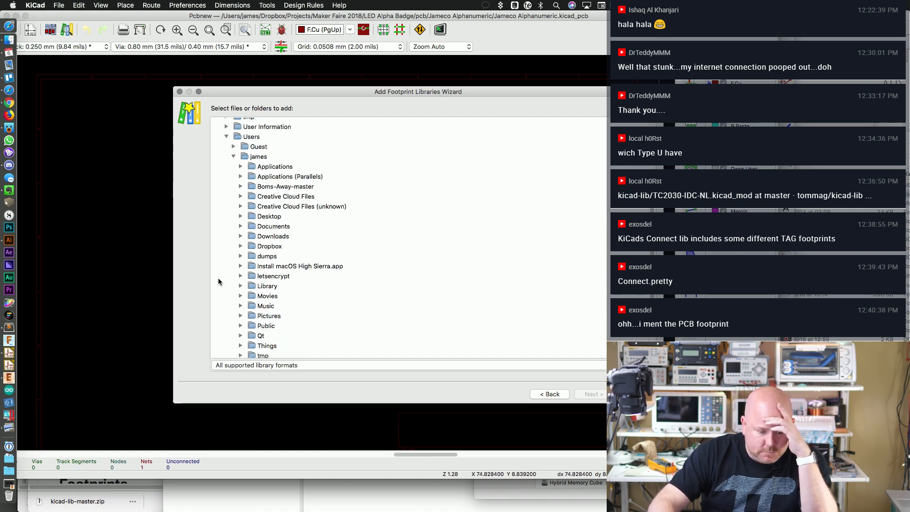
click(239, 247)
click(240, 246)
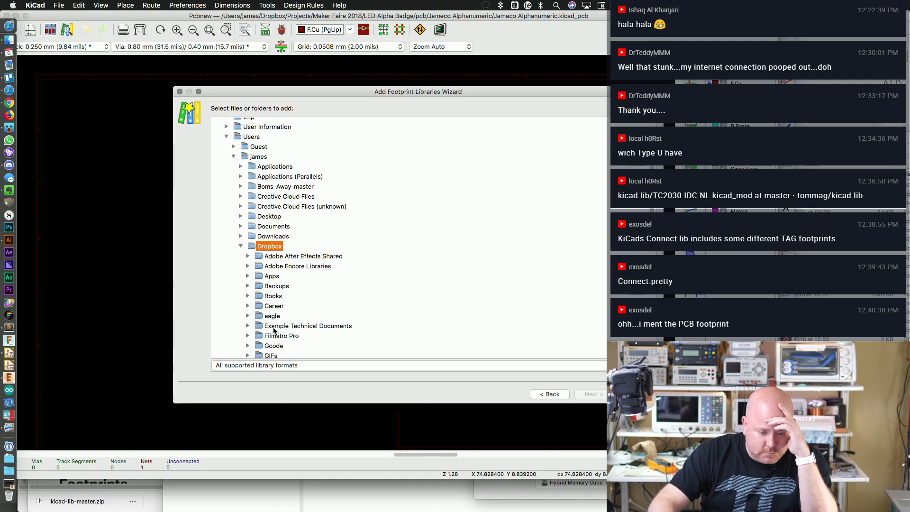
Step: Expand the tom_kicad folder under KiCad / Downloaded Libraries in the Dropbox folder
scroll(644, 209, down, 2)
scroll(645, 208, down, 5)
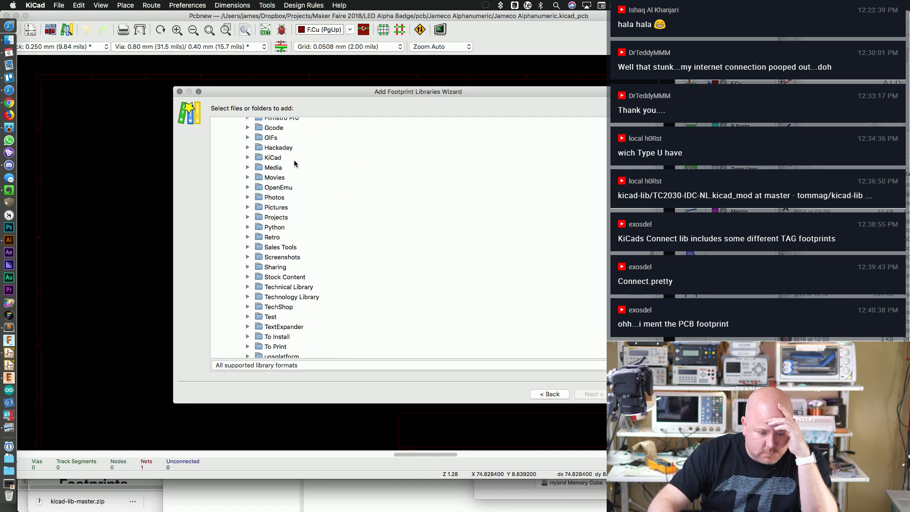
click(247, 157)
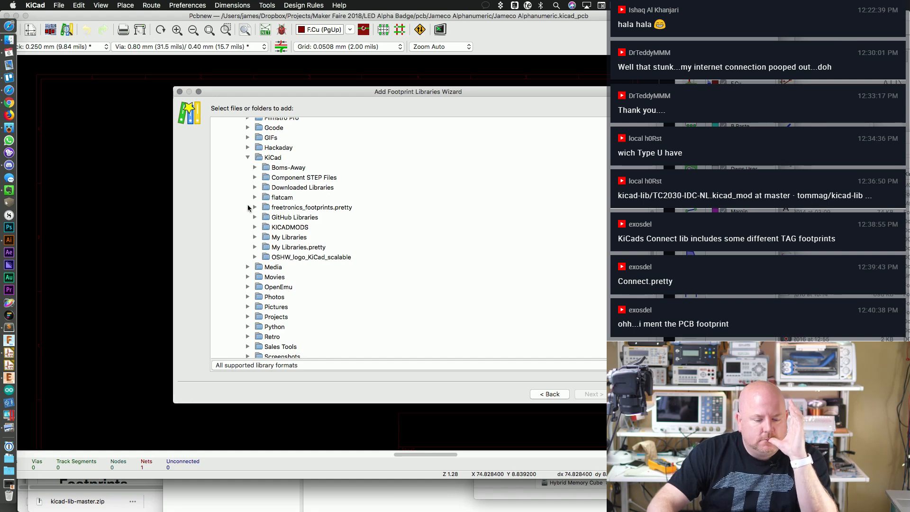
click(280, 188)
click(255, 188)
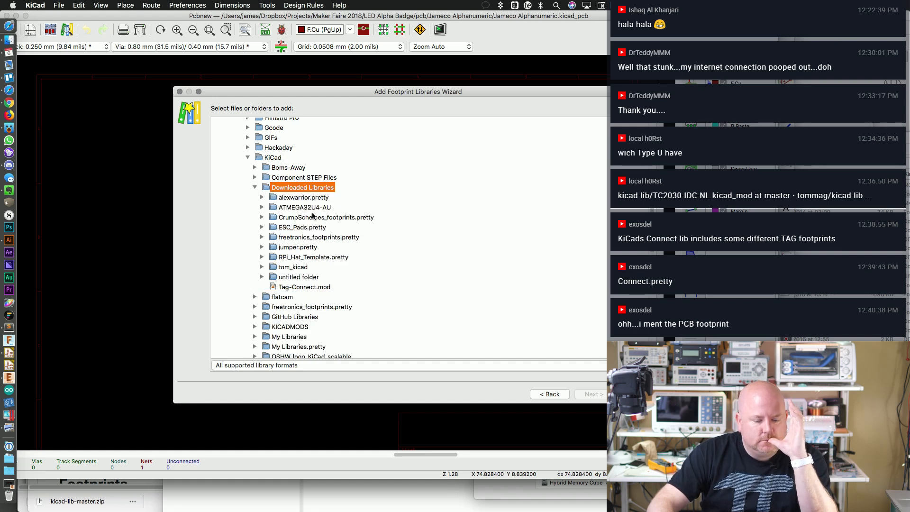
click(300, 268)
click(262, 267)
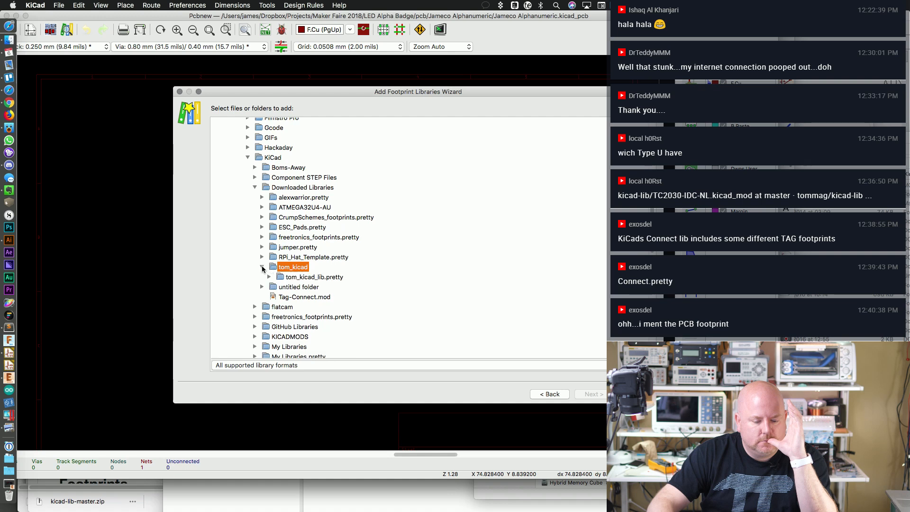
Step: Add tom_kicad_lib.pretty to the global footprint library configuration and finish the wizard
click(316, 277)
click(590, 395)
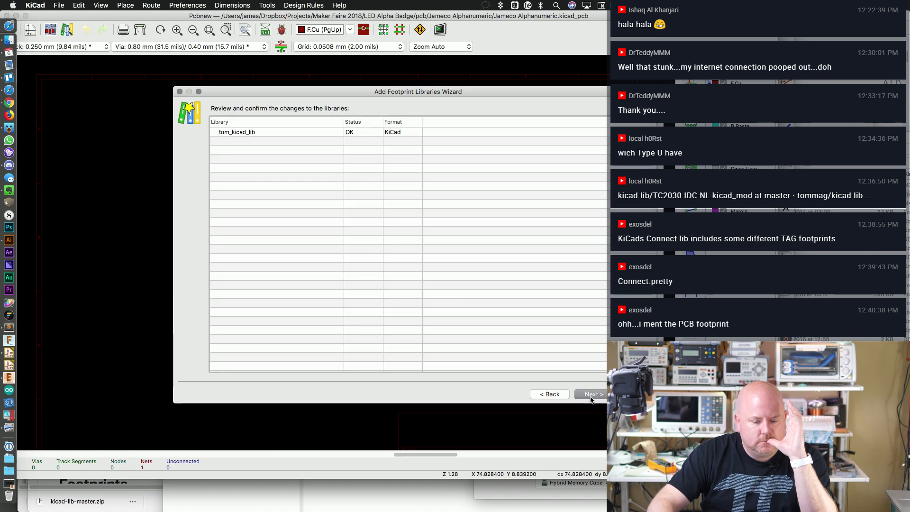
click(591, 396)
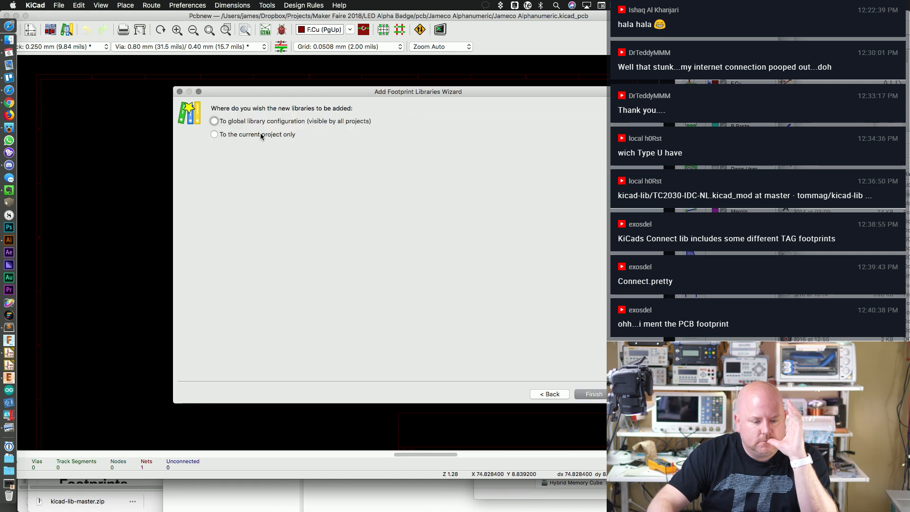
click(266, 121)
click(593, 393)
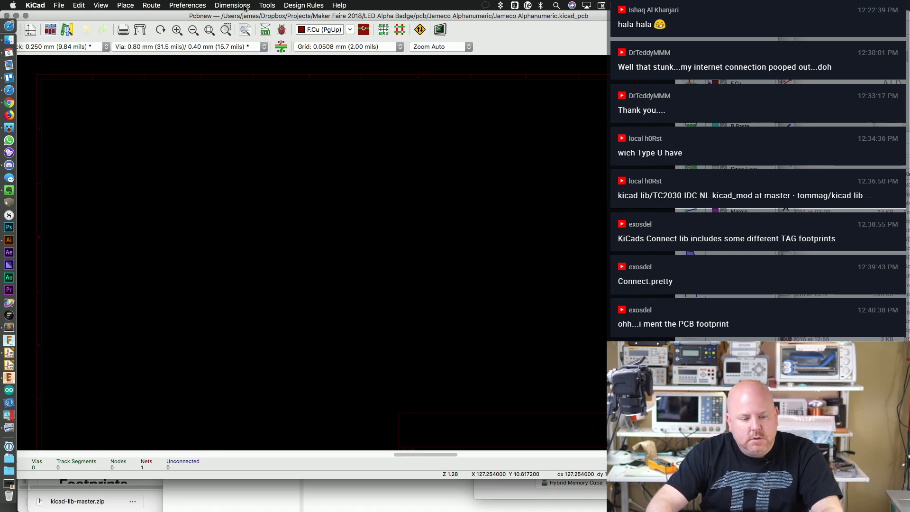
Step: Filter the full footprint list by "tc" and place TC2030-IDC-NL from tom_kicad_lib on the empty board
key(o)
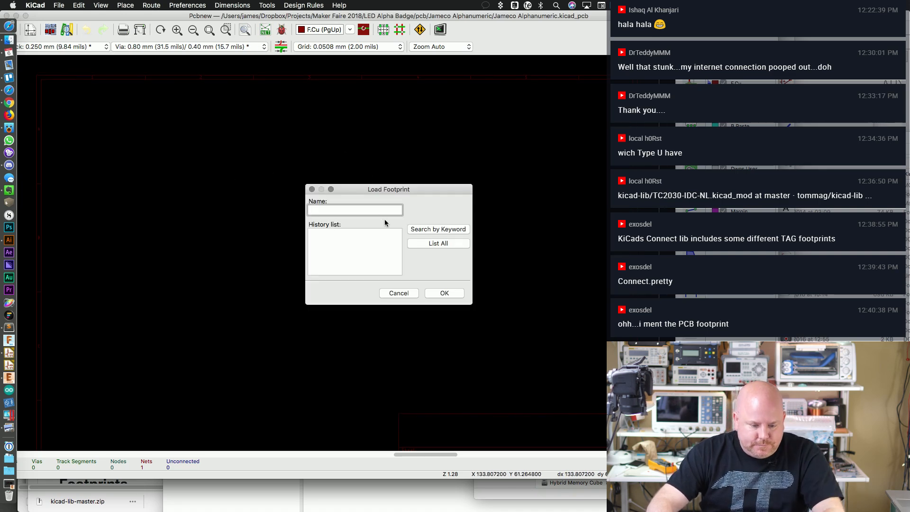
click(443, 243)
text(tc)
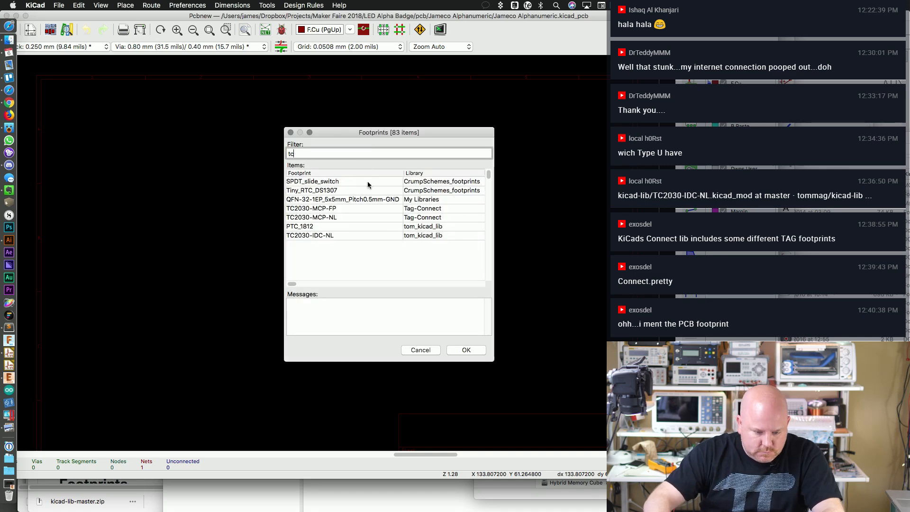
click(339, 209)
click(330, 235)
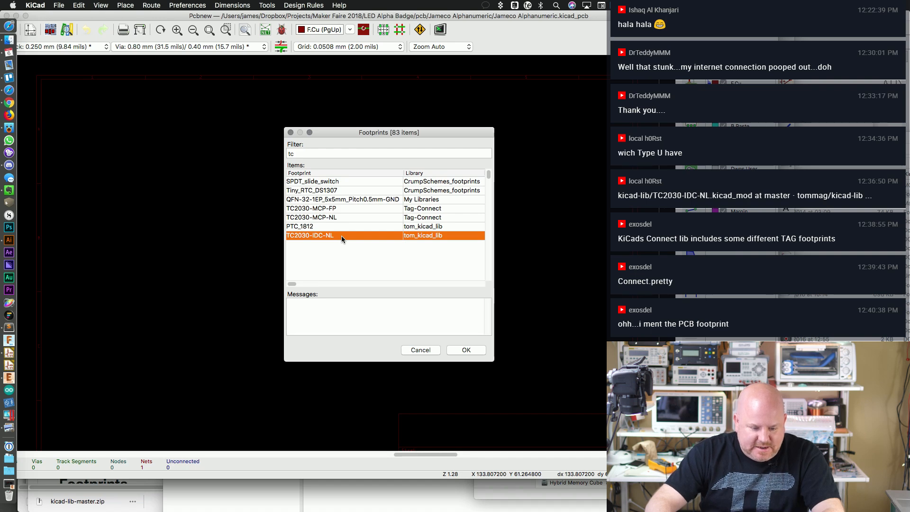
double_click(328, 236)
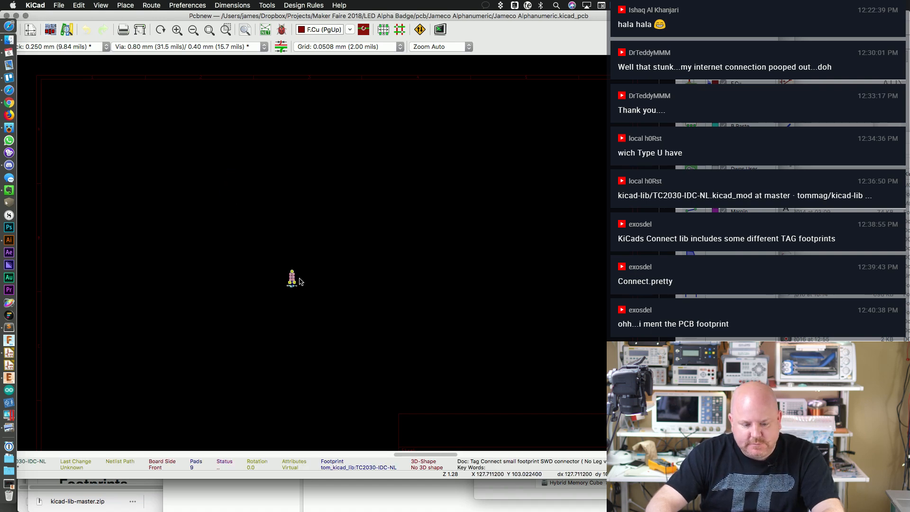
click(305, 261)
key(F1)
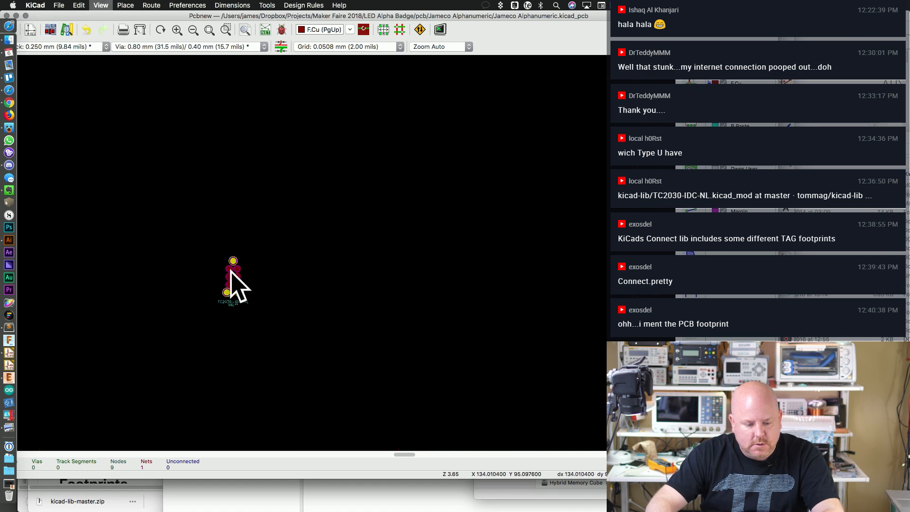
scroll(215, 270, up, 5)
middle_drag(158, 307, 434, 295)
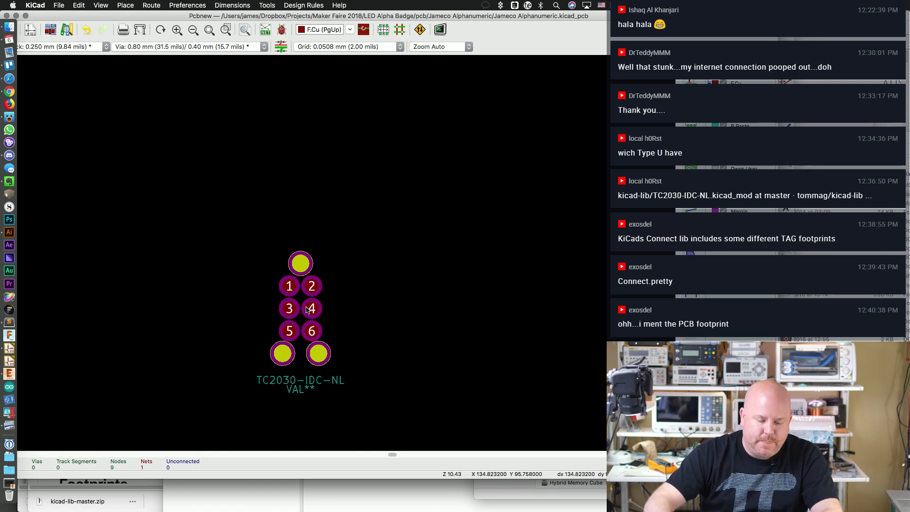
Step: Open the board's print settings and include the F.Adhes, F.Paste, F.SilkS and F.Mask layers
click(59, 5)
click(88, 106)
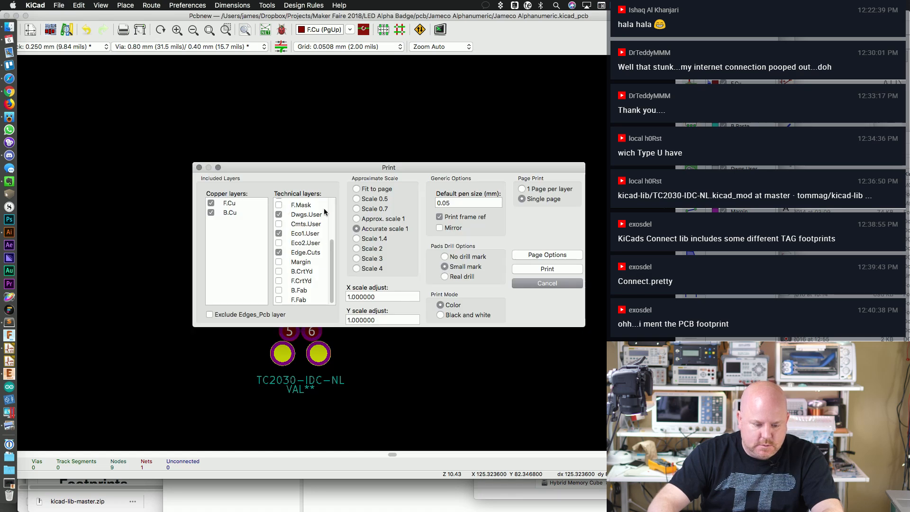
scroll(330, 209, up, 5)
click(279, 212)
click(280, 231)
click(282, 251)
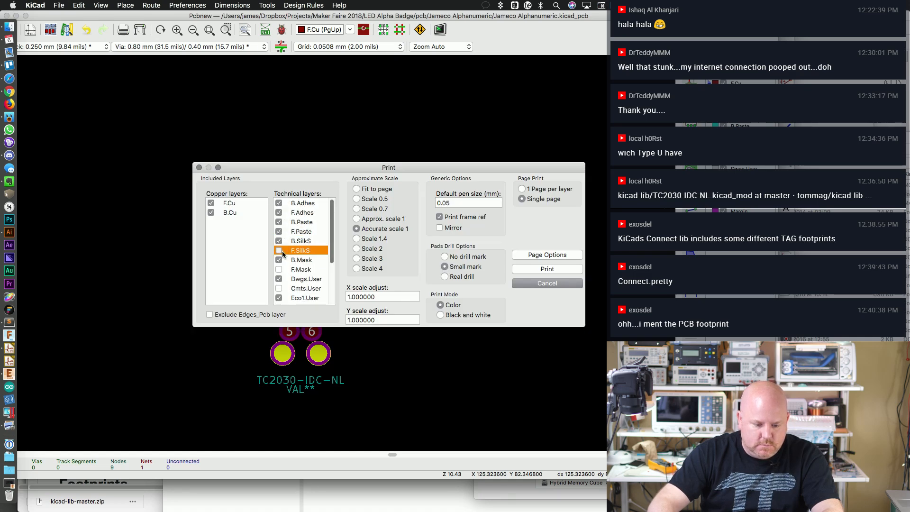
click(280, 269)
Step: Include the Cmts.User, Eco2.User, Margin, B.CrtYd, F.CrtYd, B.Fab and F.Fab layers in the print
scroll(294, 265, down, 3)
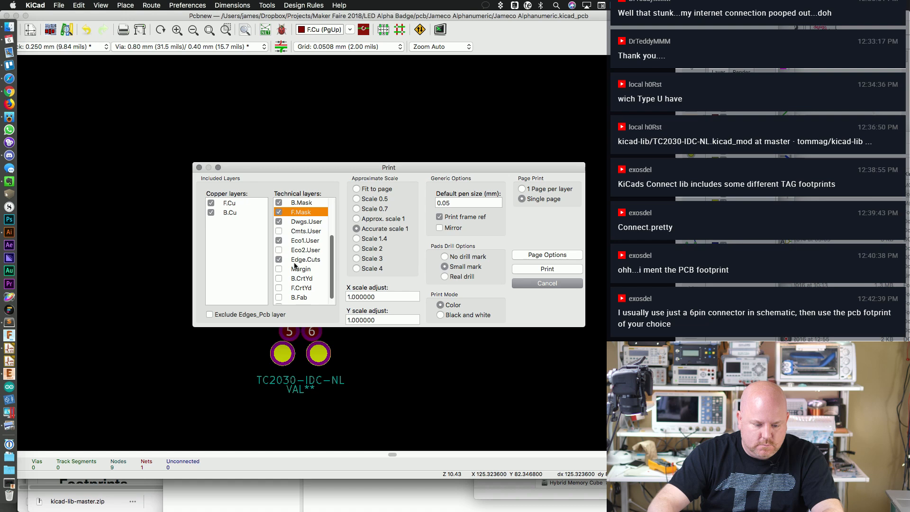
click(279, 231)
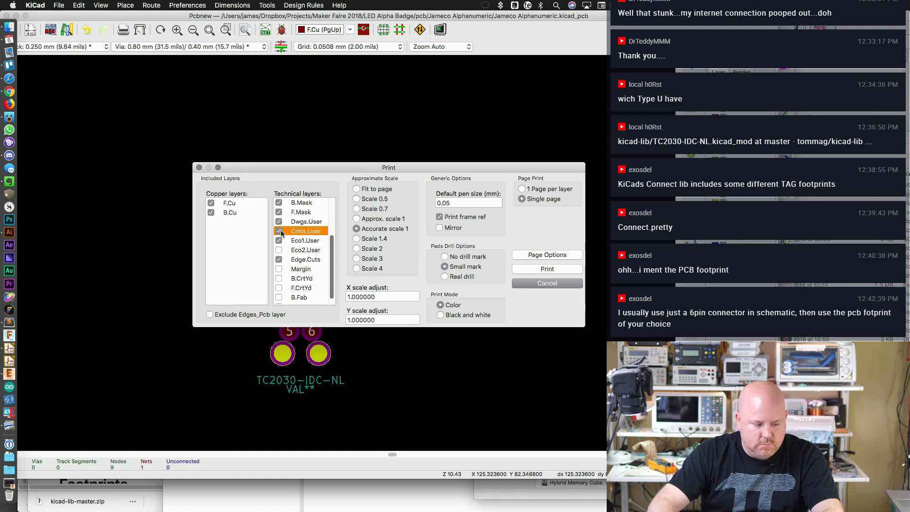
click(279, 250)
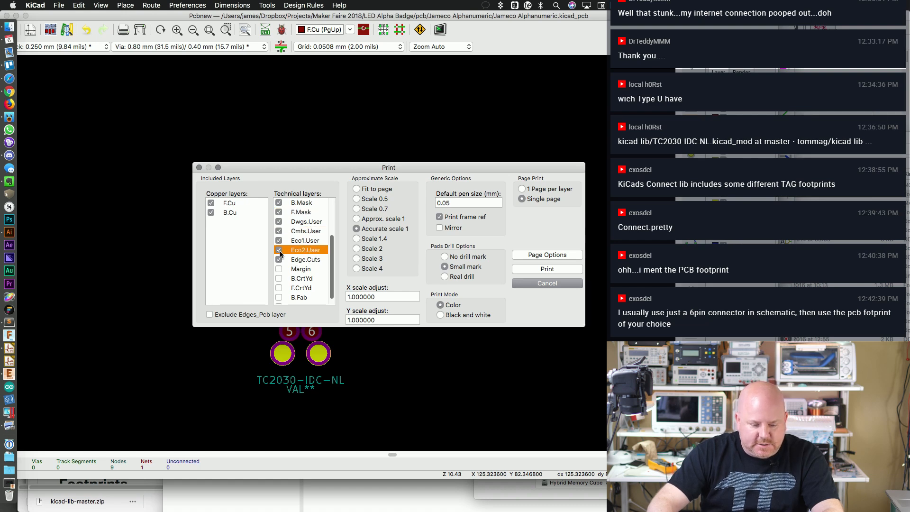
click(279, 269)
click(279, 278)
click(279, 288)
click(279, 297)
drag(332, 277, 325, 298)
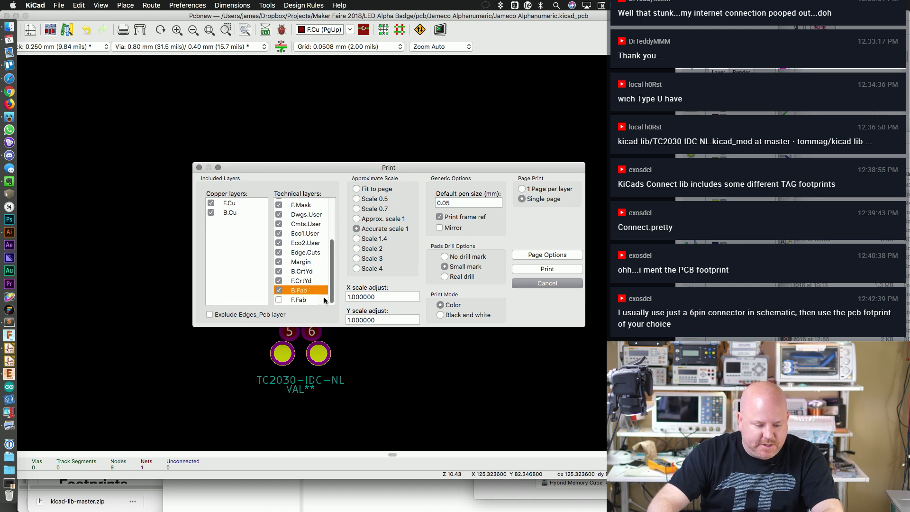
click(277, 301)
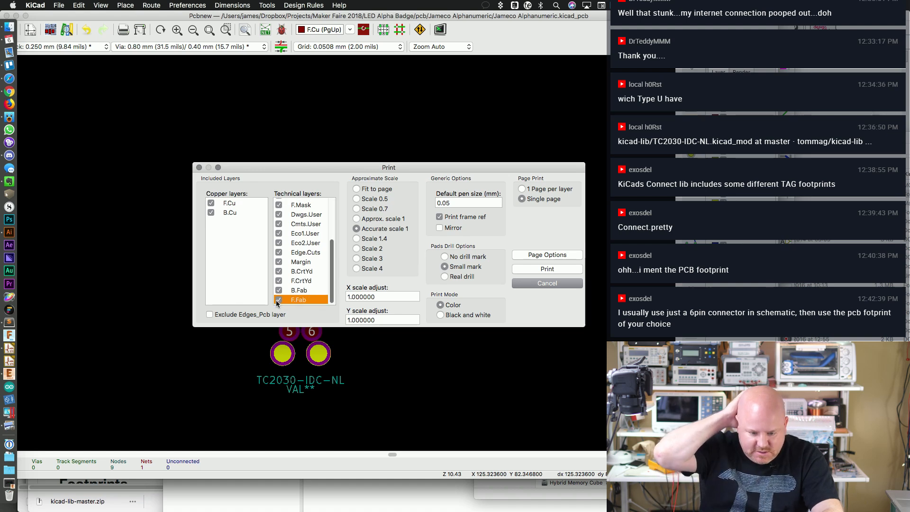
Step: Set the default pen size to 0.01 mm, print the board on the EPSON Artisan 730 and close the print settings
click(457, 200)
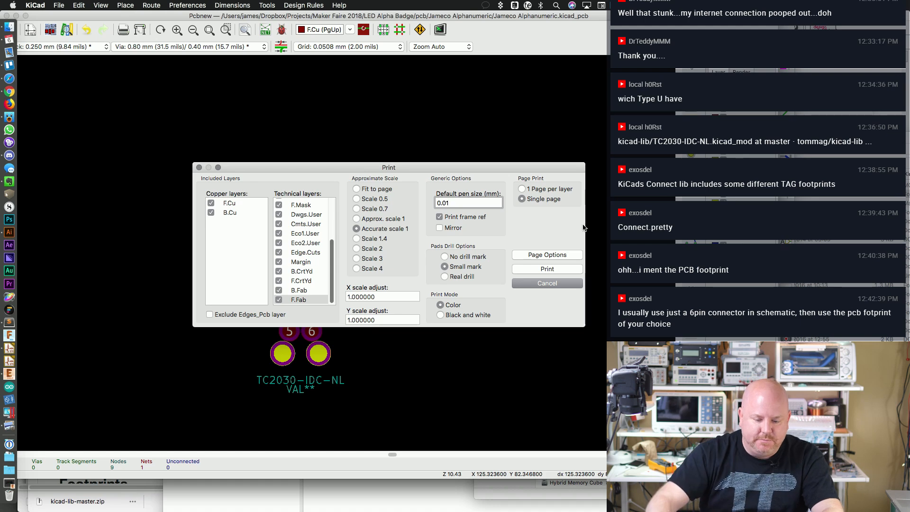
click(547, 269)
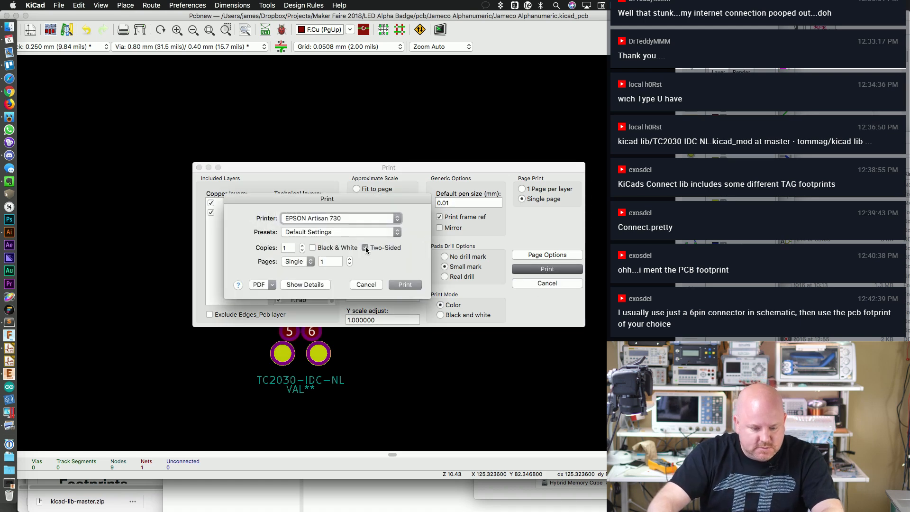
click(401, 285)
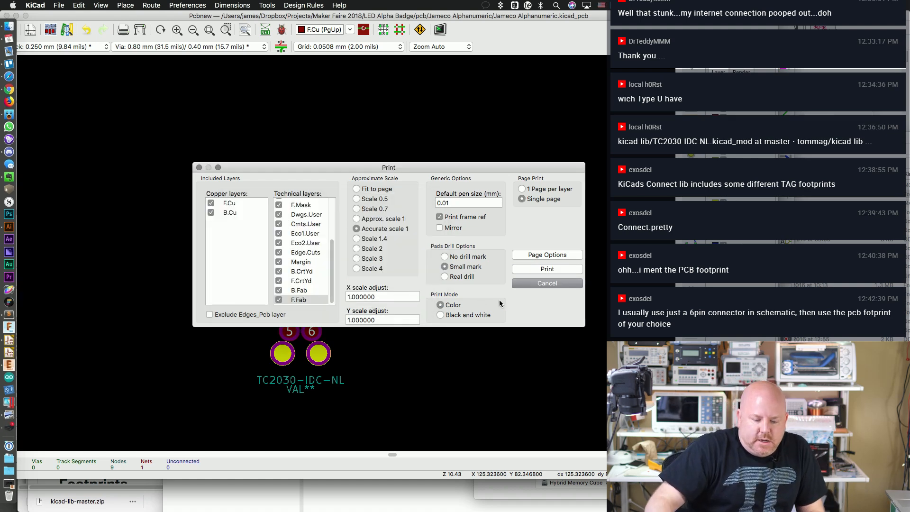
click(548, 283)
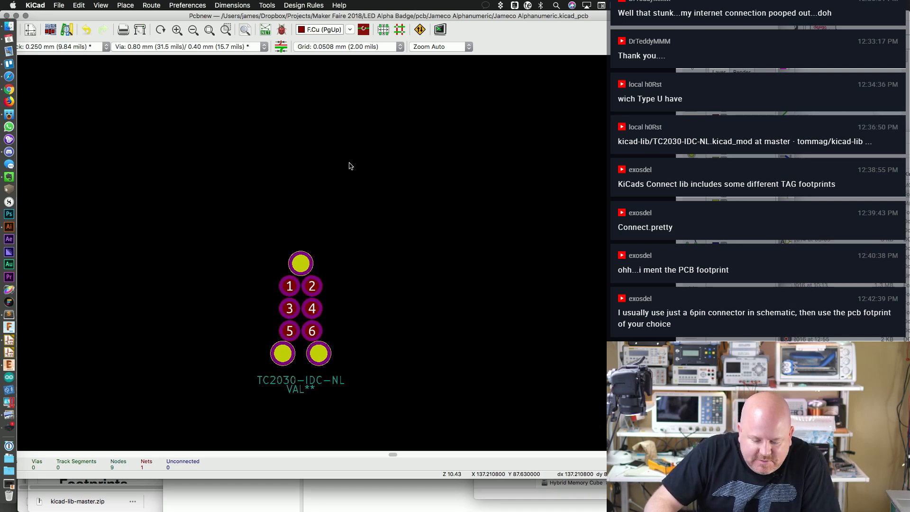
Step: Look through the tom_kicad_lib entries at the end of the full footprint list without placing anything
key(o)
click(438, 243)
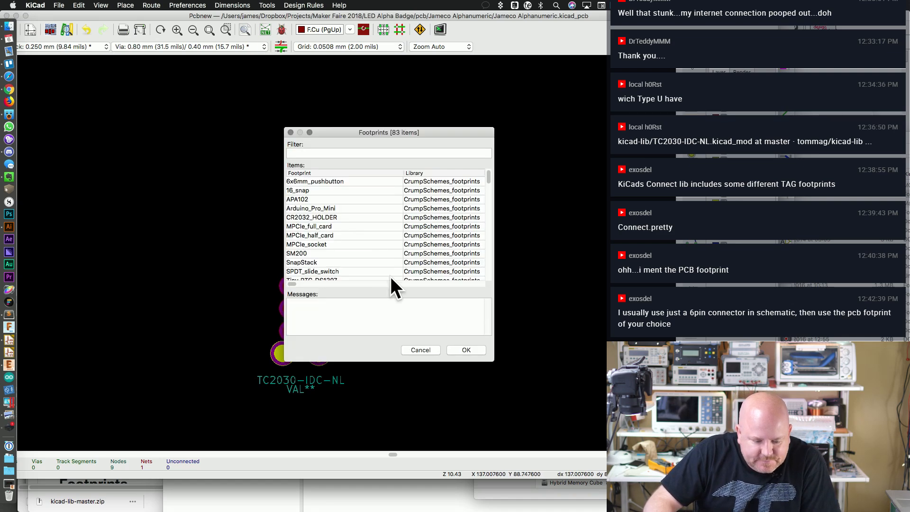
drag(488, 178, 485, 292)
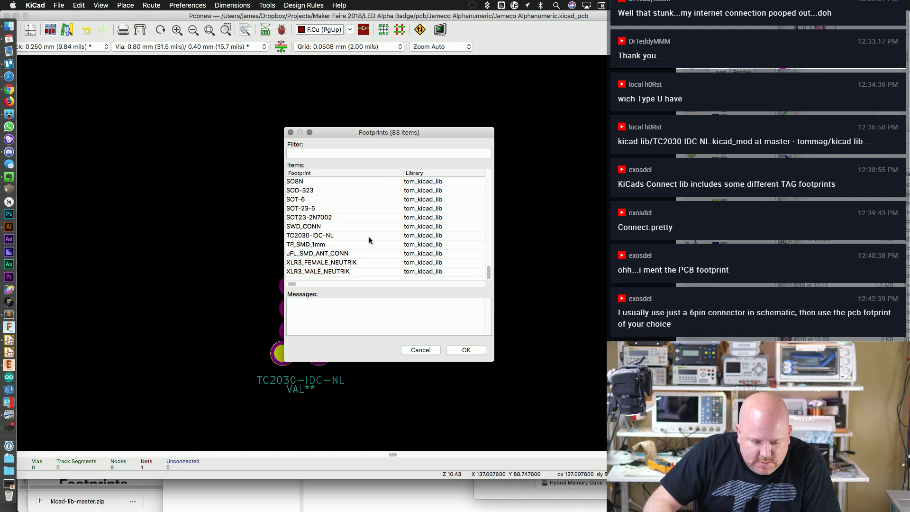
click(417, 350)
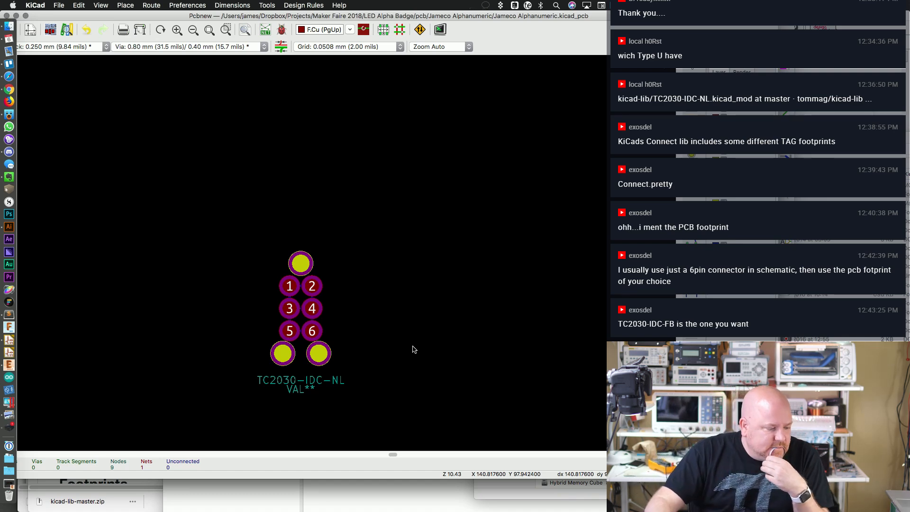
Step: Filter the full footprint list by "TC" and examine the Tag-Connect candidates without placing one
click(355, 188)
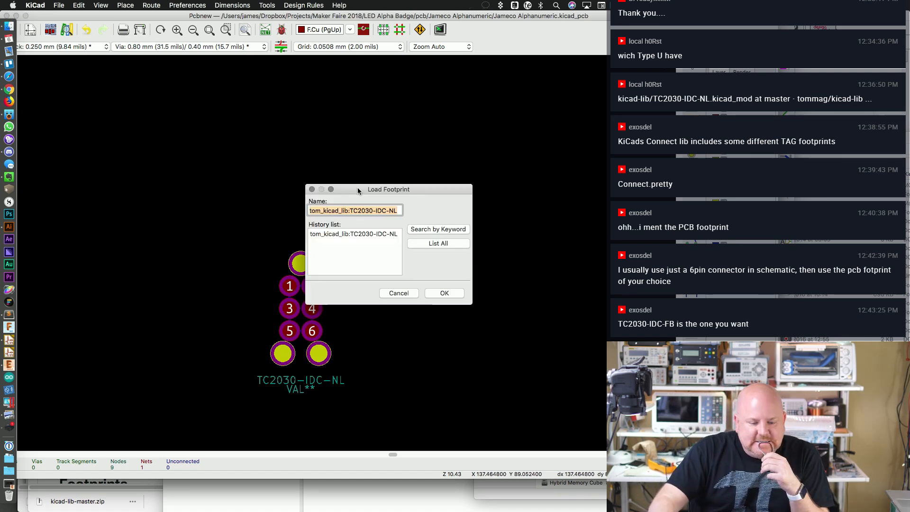
click(443, 244)
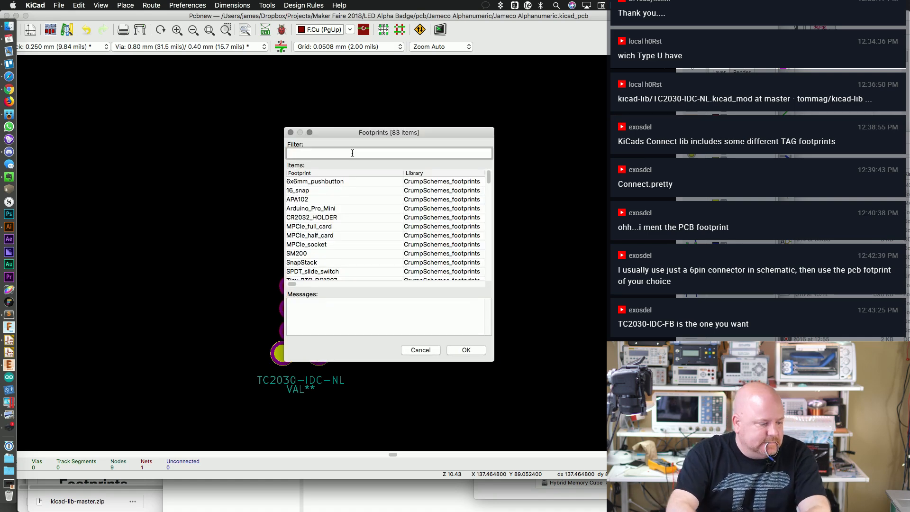
text(TC)
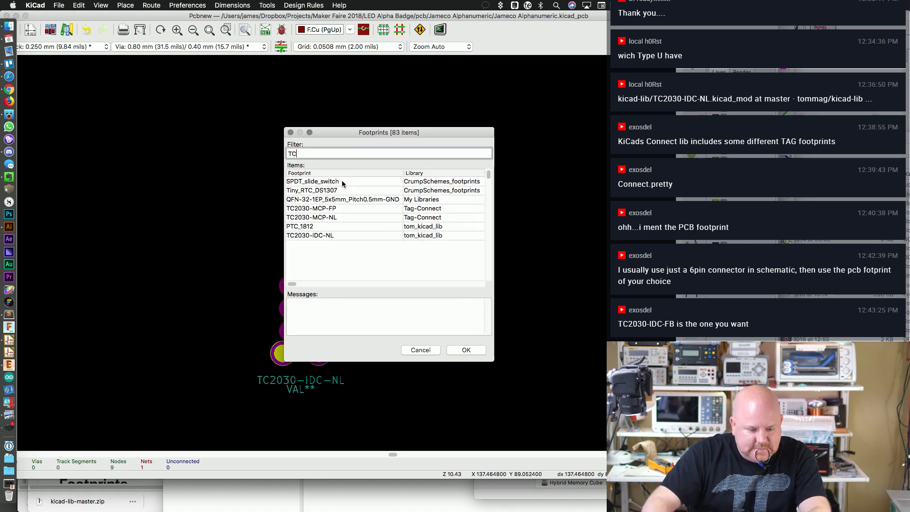
click(343, 207)
click(337, 235)
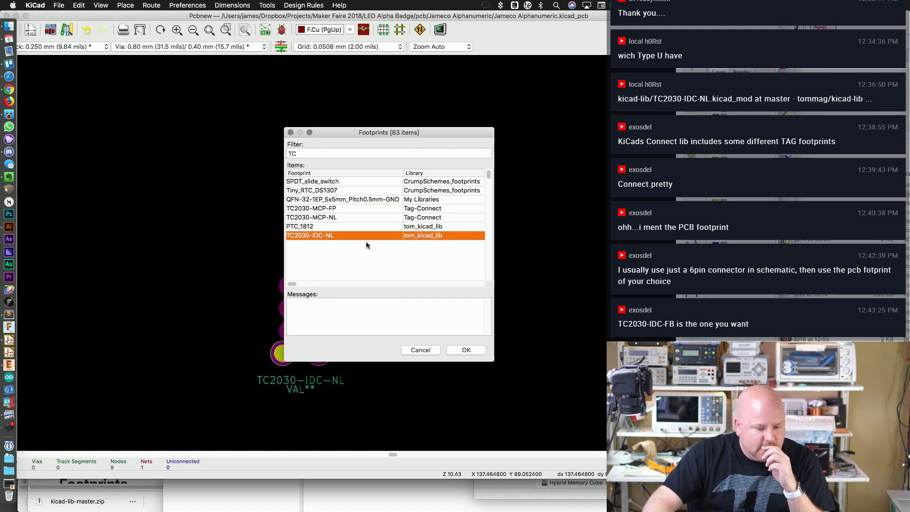
click(423, 350)
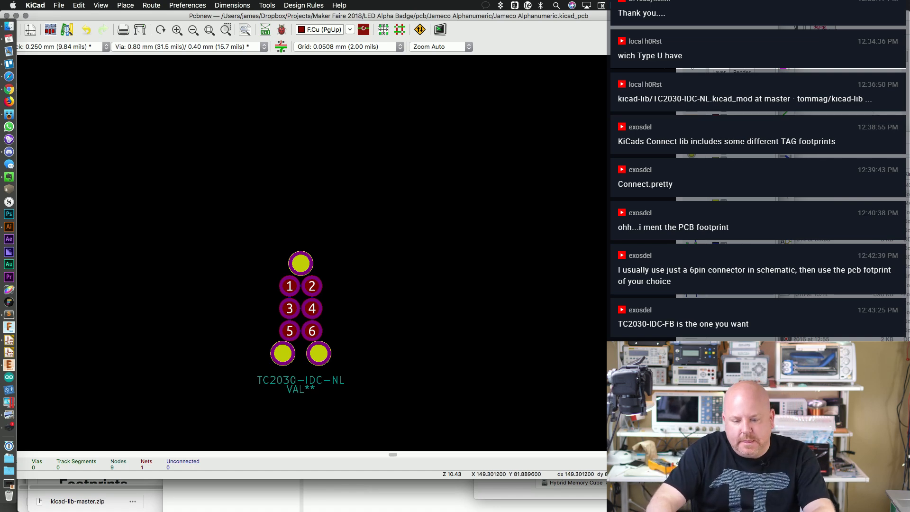
Step: Switch to the Eeschema schematic, search the symbols for "isp" and place AVR-ISP-6 beside the ATMEGA168A-AU
key(super+grave)
click(356, 315)
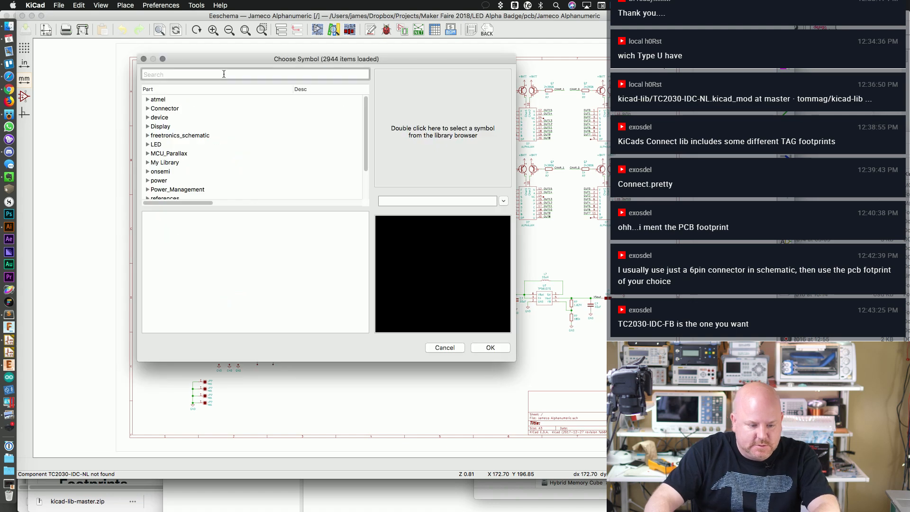
text(iso)
key(BackSpace)
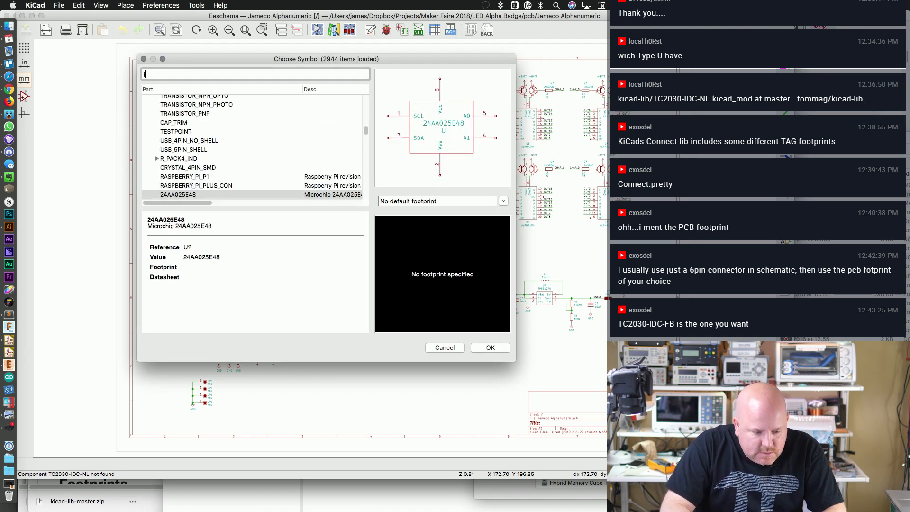
text(p)
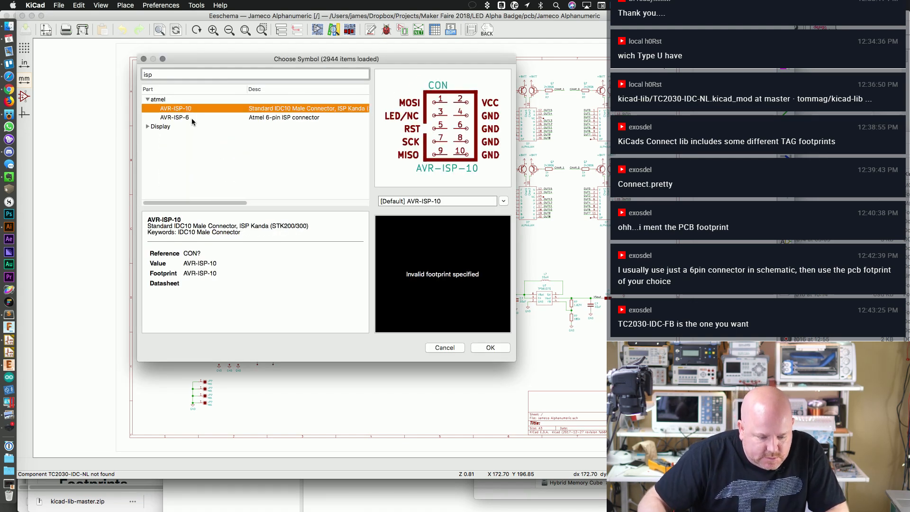
click(192, 117)
double_click(192, 117)
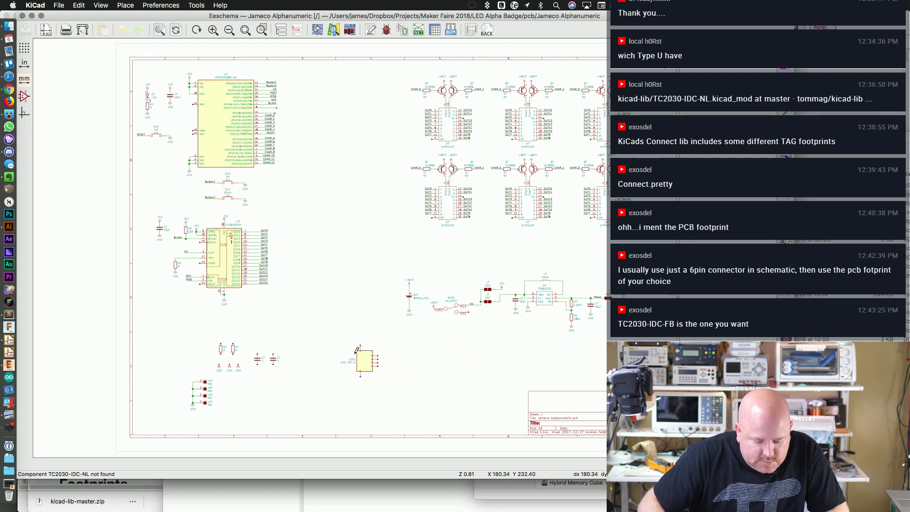
click(331, 105)
Step: Copy a VCC symbol onto pin 2 and a GND symbol onto pin 6 of the AVR-ISP-6 connector
key(F1)
key(F1)
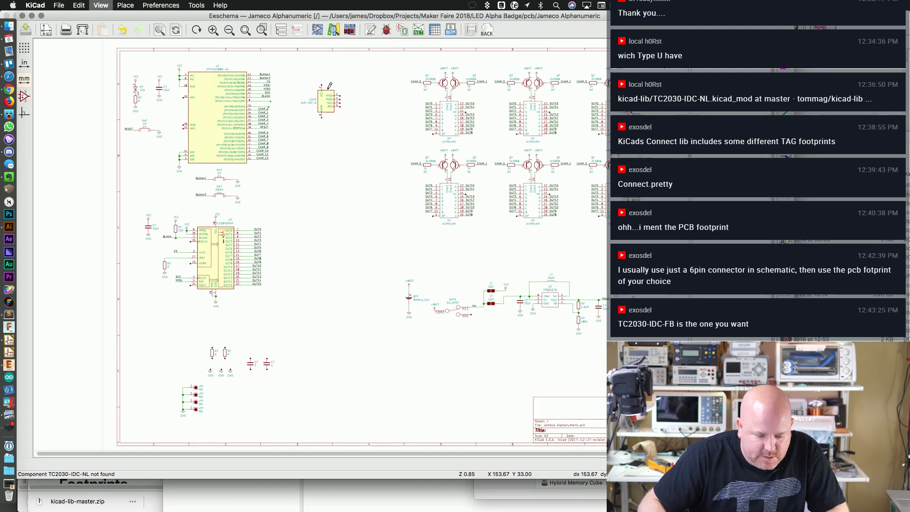
key(F1)
key(F1)
middle_drag(271, 90, 498, 407)
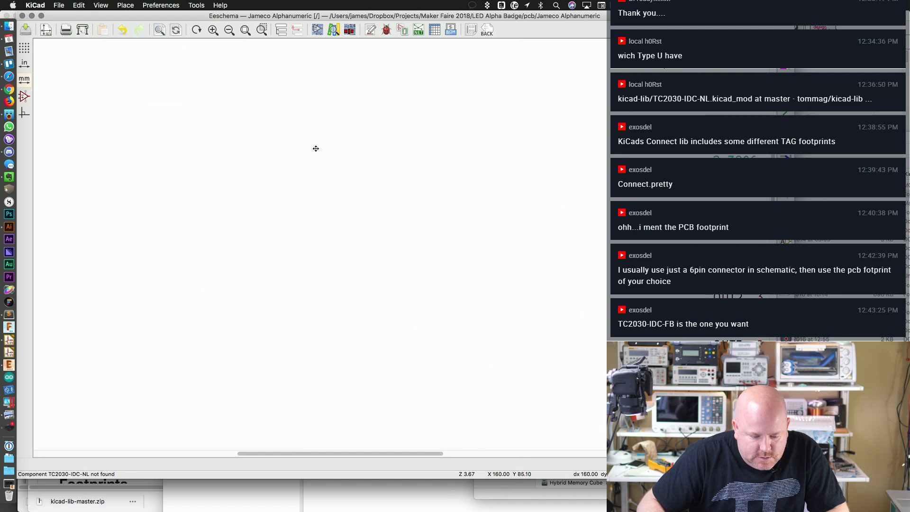
middle_drag(315, 148, 462, 263)
key(F1)
middle_drag(460, 105, 427, 330)
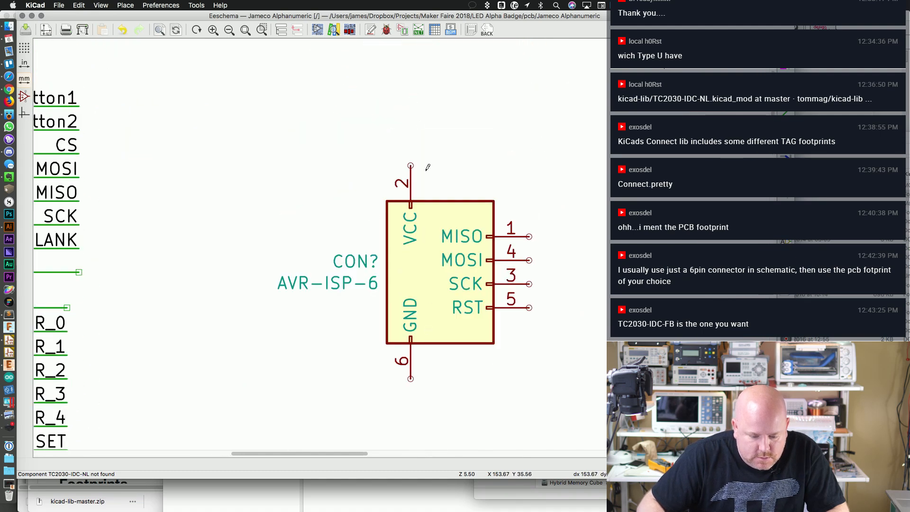
key(F2)
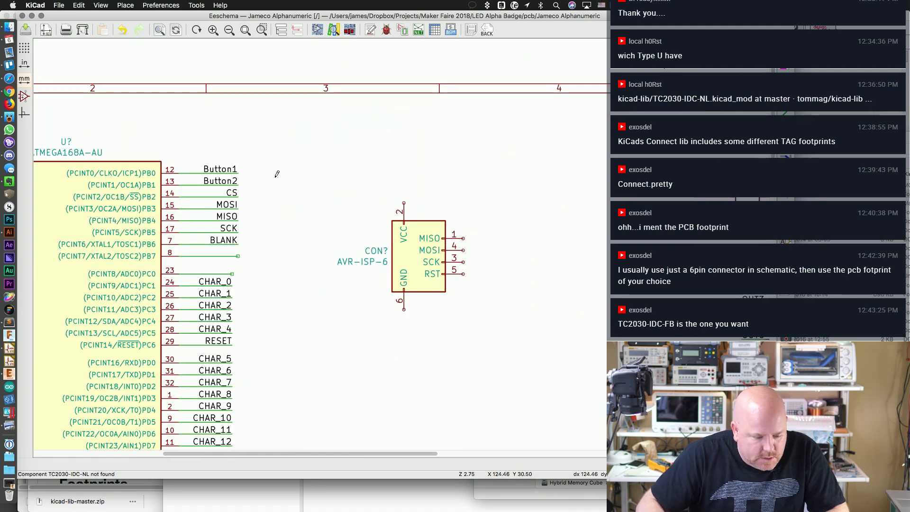
middle_drag(458, 192, 568, 171)
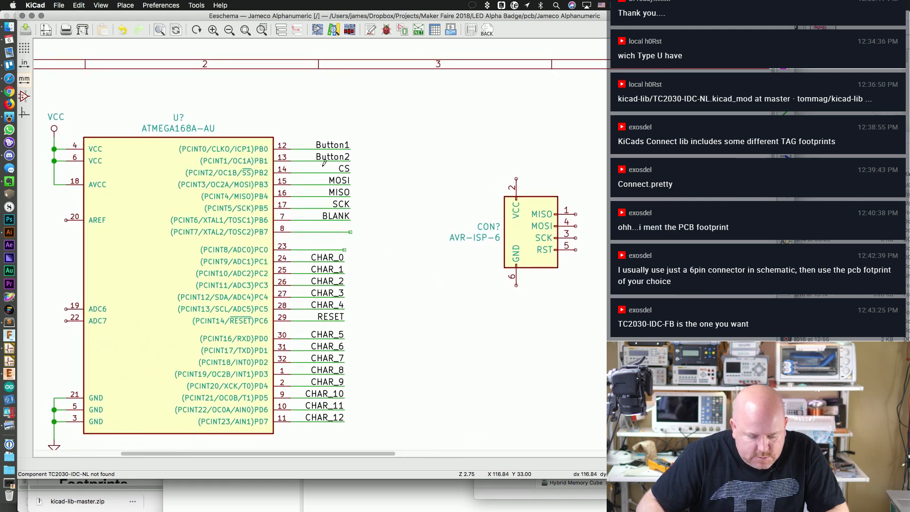
key(c)
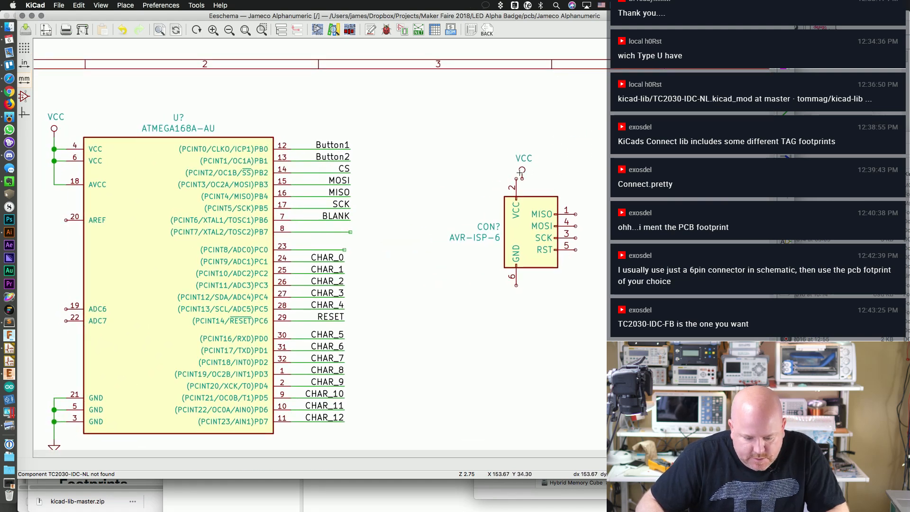
click(516, 170)
key(c)
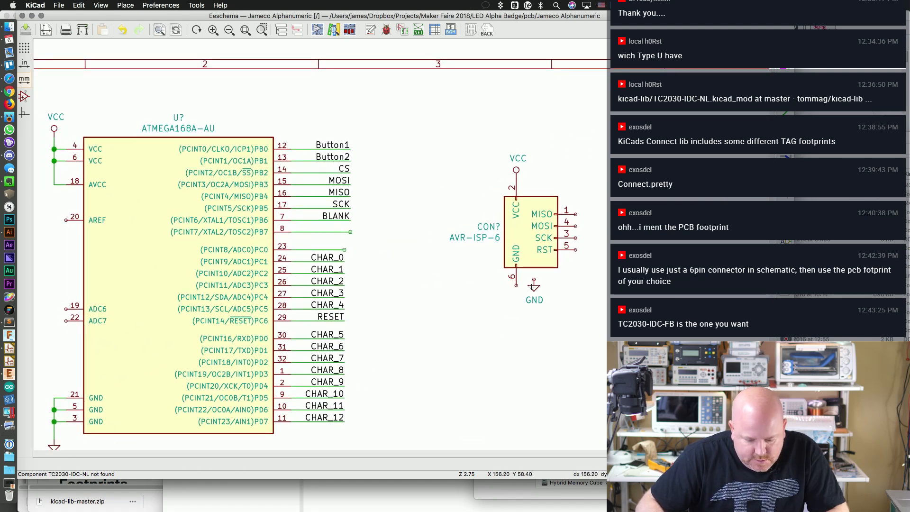
click(516, 287)
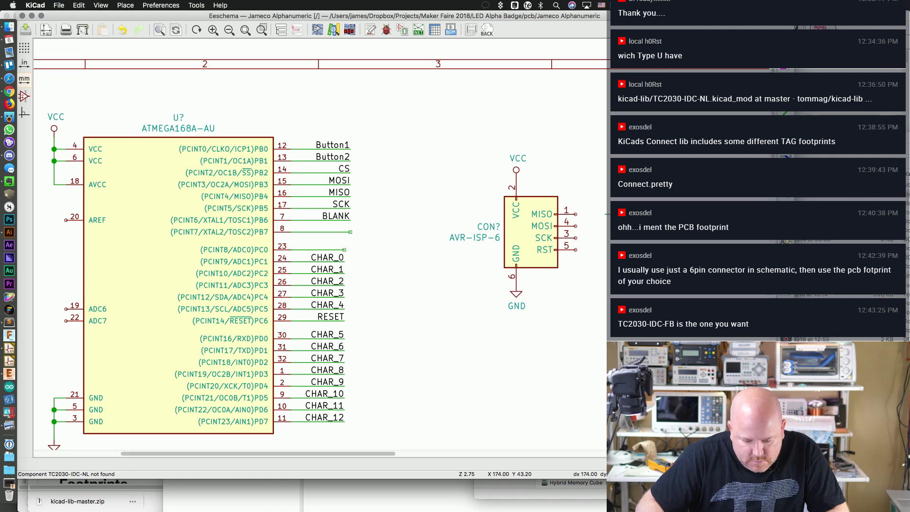
Step: Draw a short wire from the connector's MISO pin and copy the microcontroller's MOSI, MISO and SCK labels beside the matching connector pins
double_click(605, 215)
key(c)
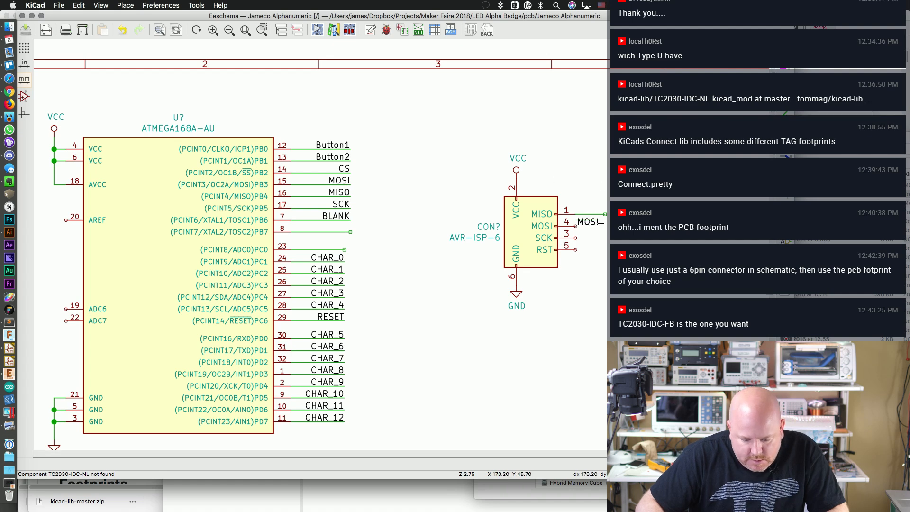
click(604, 223)
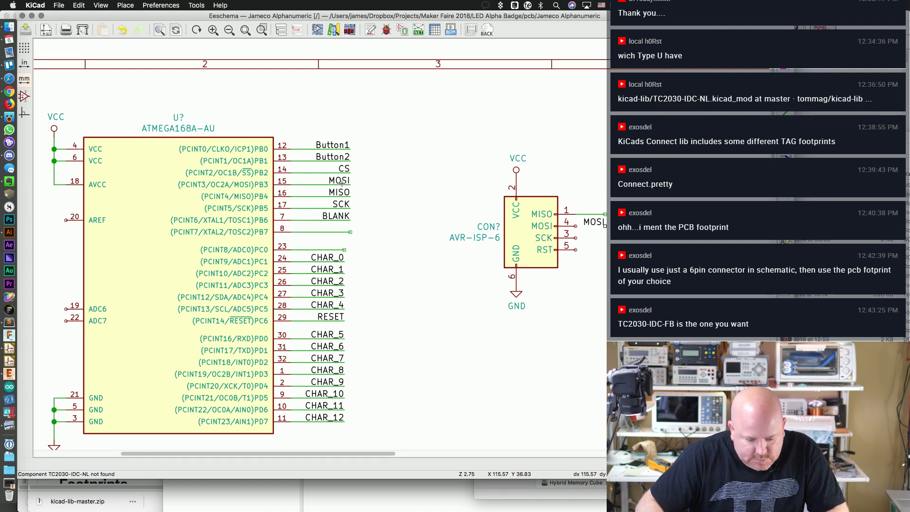
key(c)
click(604, 211)
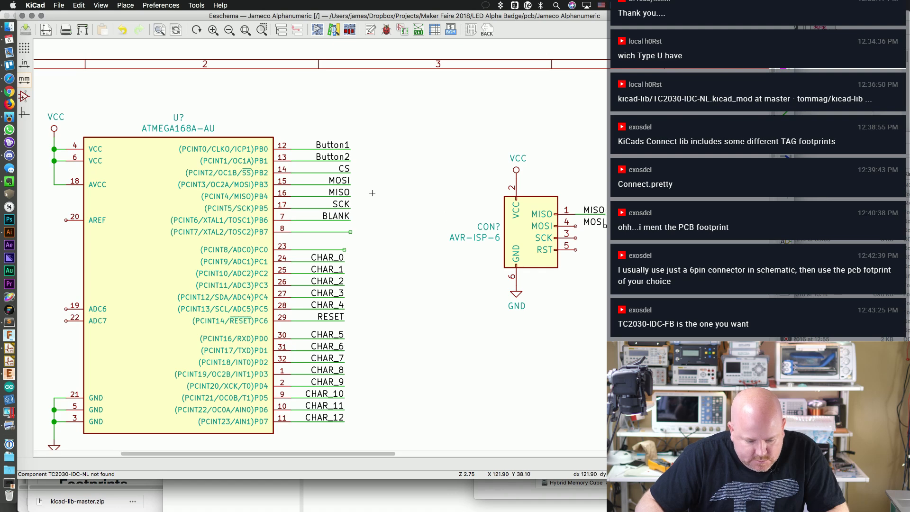
key(c)
click(604, 235)
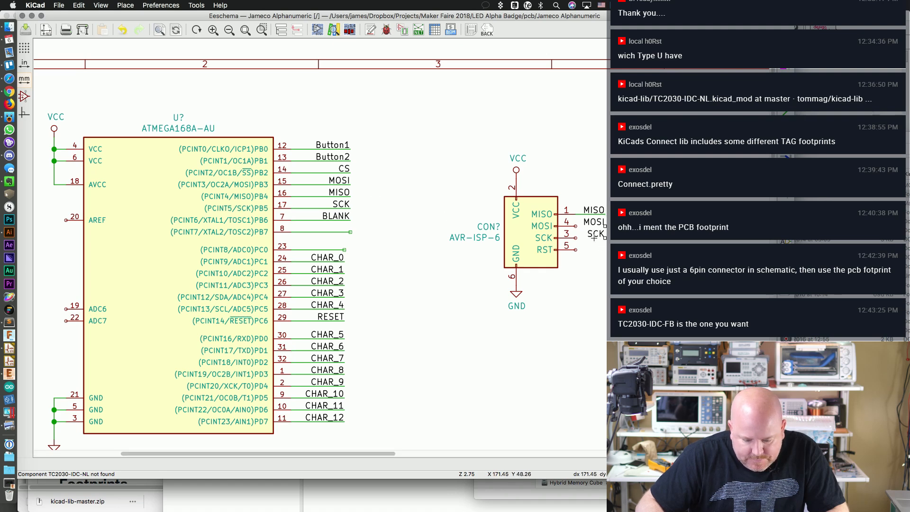
Step: Copy the RESET label beside the AVR-ISP-6 connector's RST pin and wire the MOSI, SCK and RST pins to their labels
key(c)
click(605, 250)
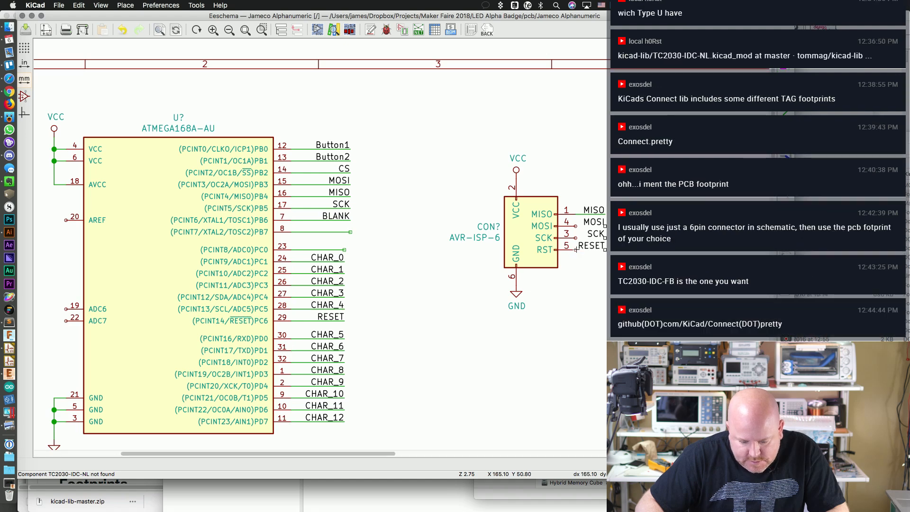
key(w)
click(604, 251)
key(w)
click(575, 238)
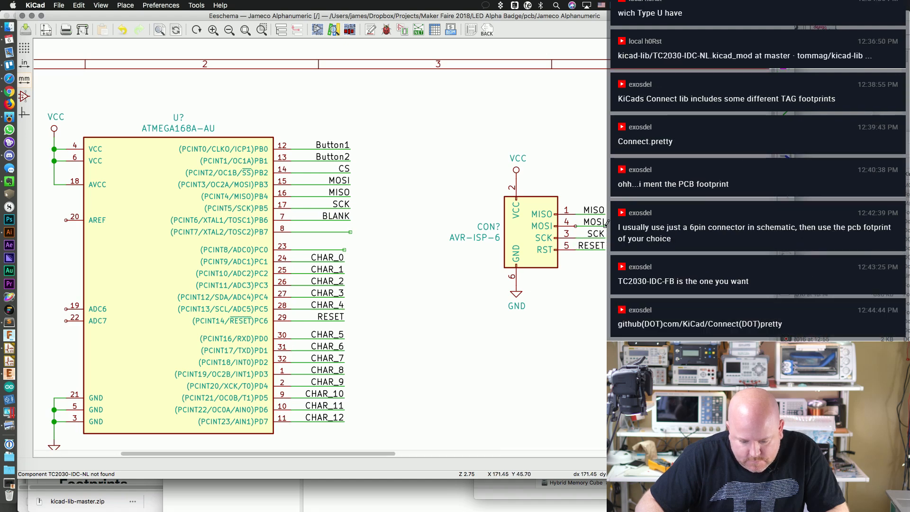
click(606, 223)
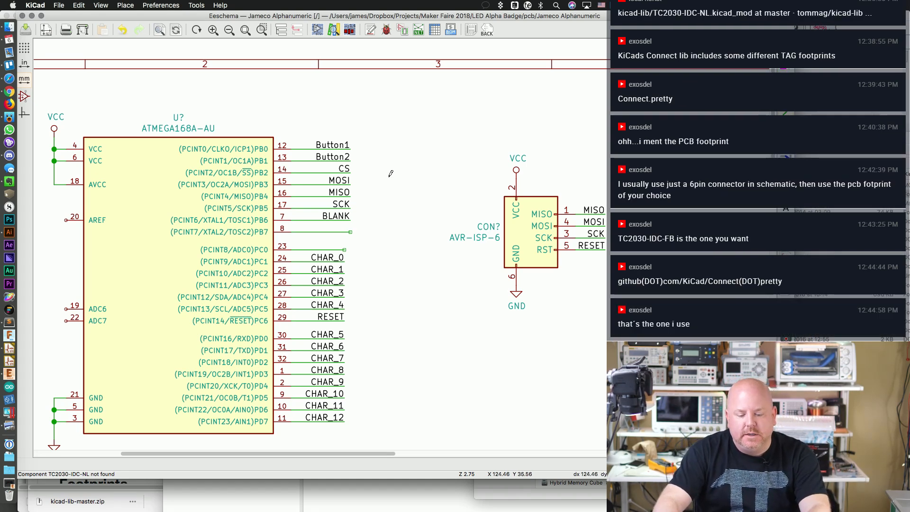
Step: Save the schematic and switch to the board in Pcbnew
key(super+Tab)
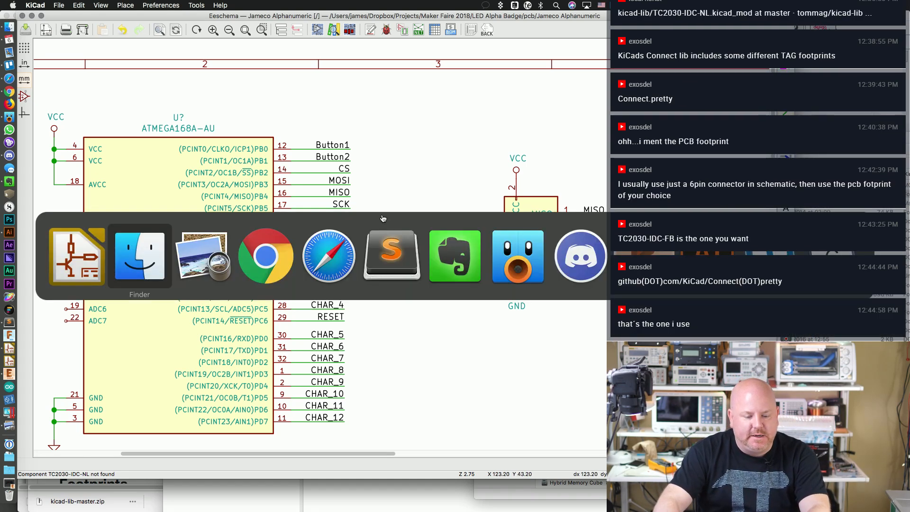
key(Escape)
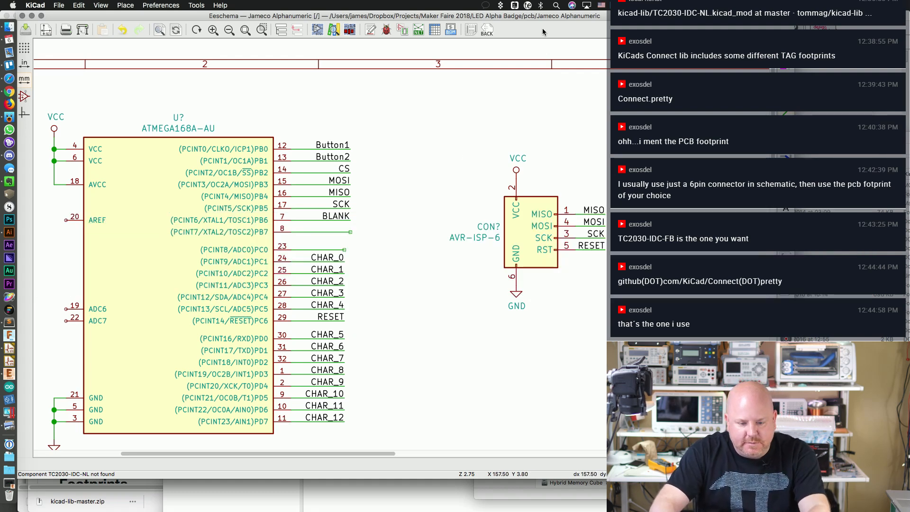
key(super+s)
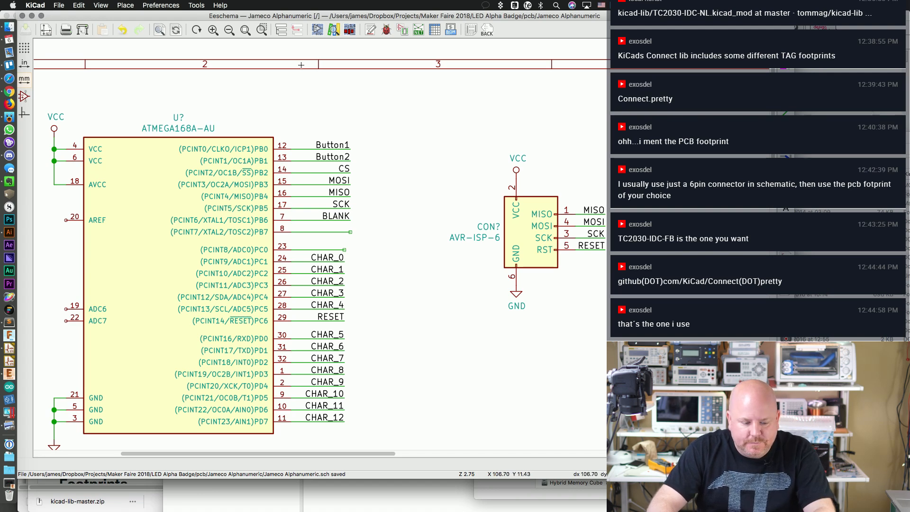
click(195, 4)
click(178, 4)
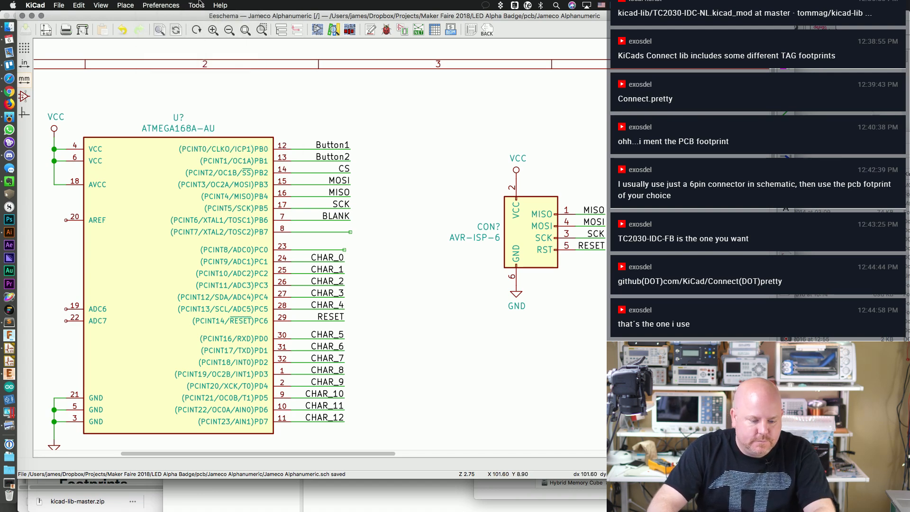
key(super+Tab)
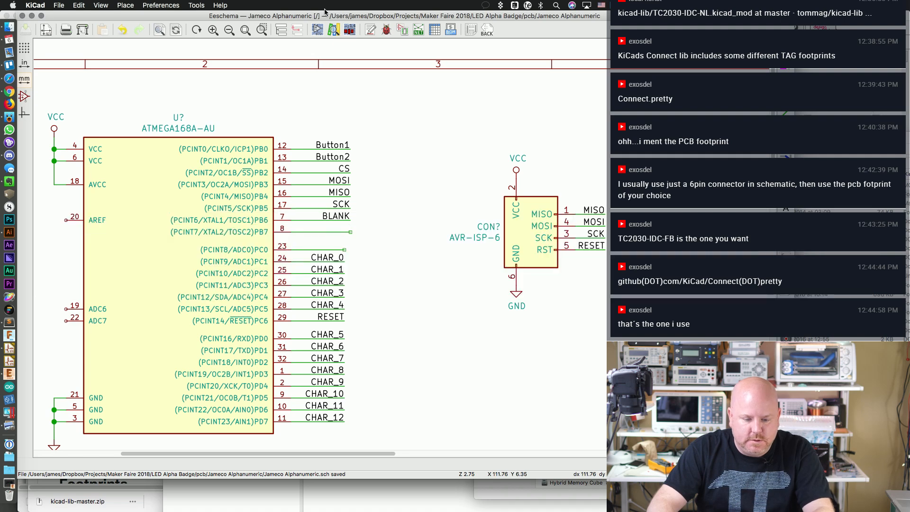
click(467, 31)
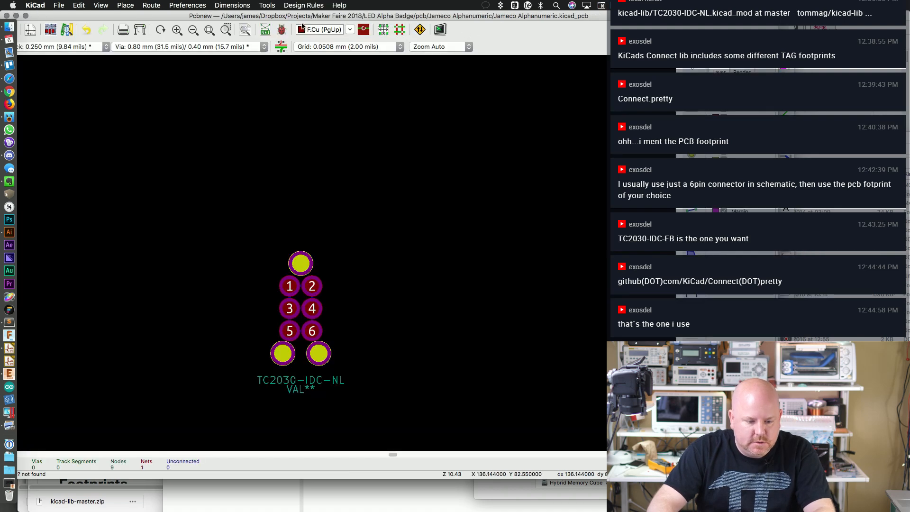
Step: Open the footprint library table and start the Add Footprint Libraries Wizard, proceeding to its file and folder selection
click(266, 5)
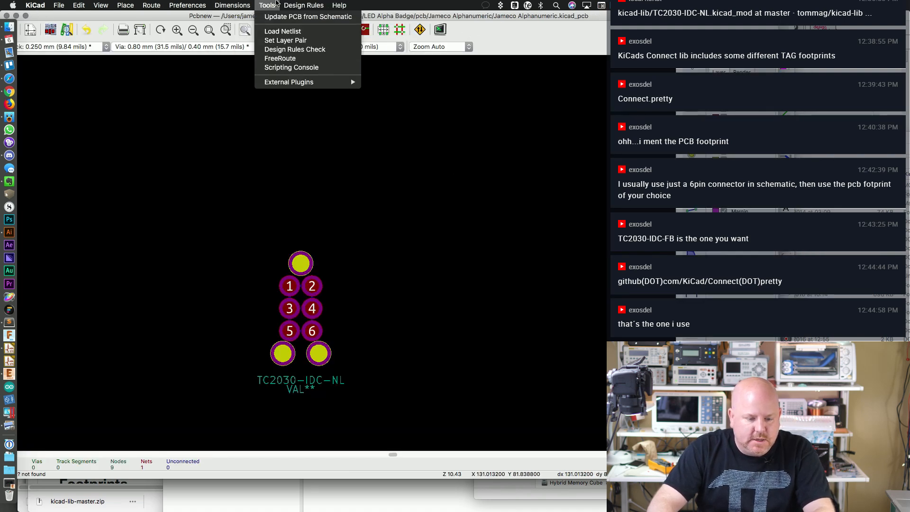
mouse_move(298, 5)
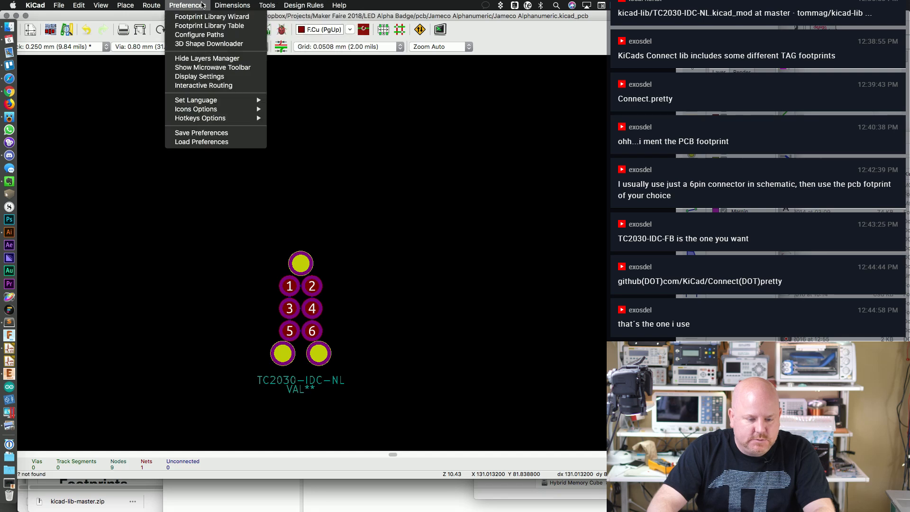
click(201, 24)
click(576, 338)
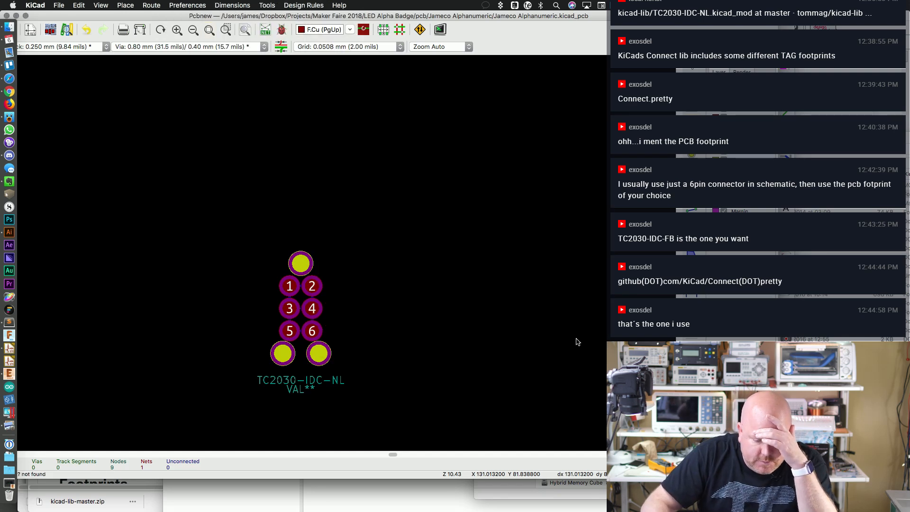
click(198, 6)
click(206, 26)
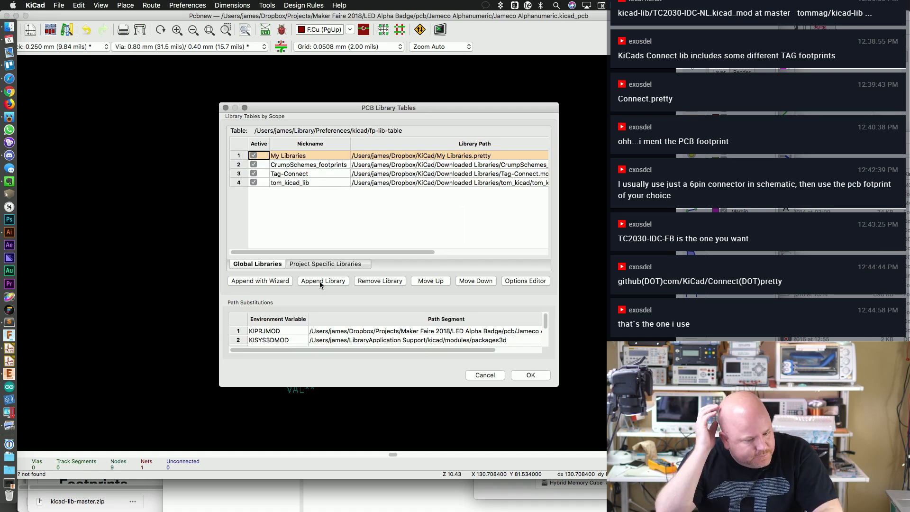
click(264, 281)
click(544, 336)
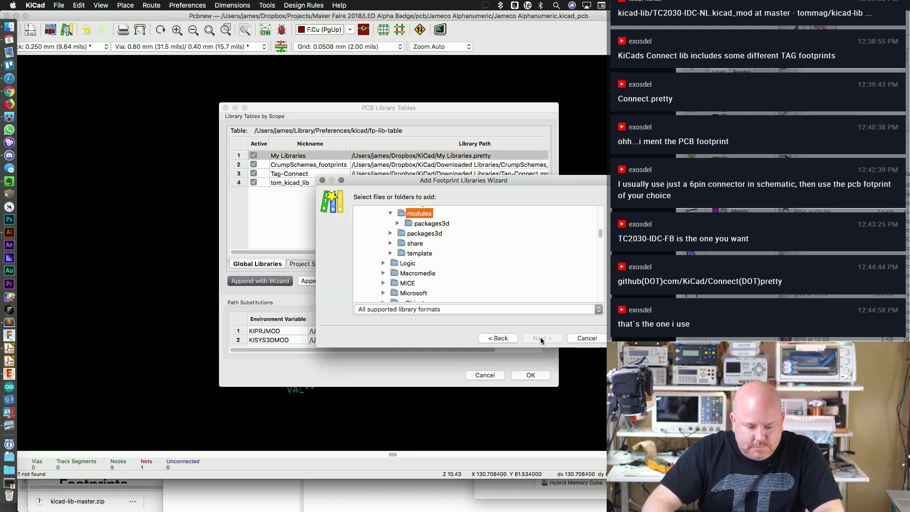
Step: Enlarge the wizard window and collapse the kicad and Library folders in the system drive's tree
drag(605, 345, 665, 419)
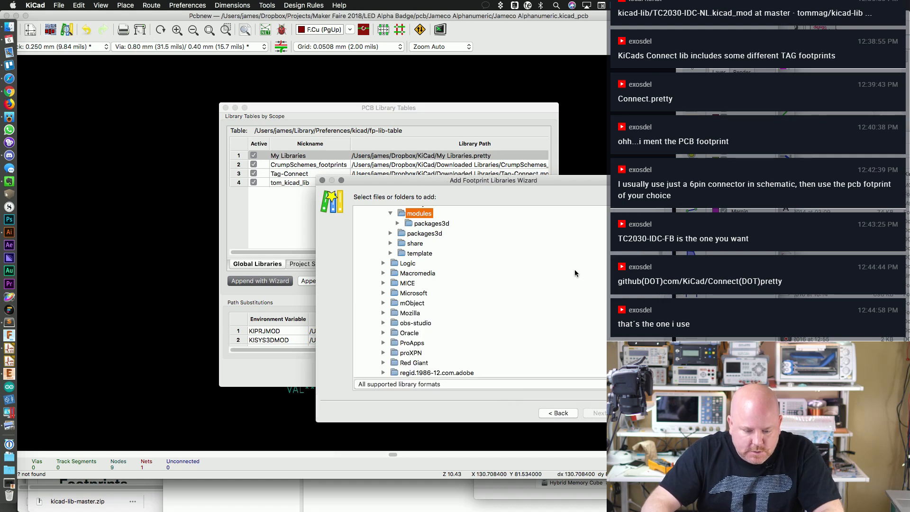
scroll(384, 299, up, 10)
scroll(384, 299, down, 5)
scroll(384, 299, up, 1)
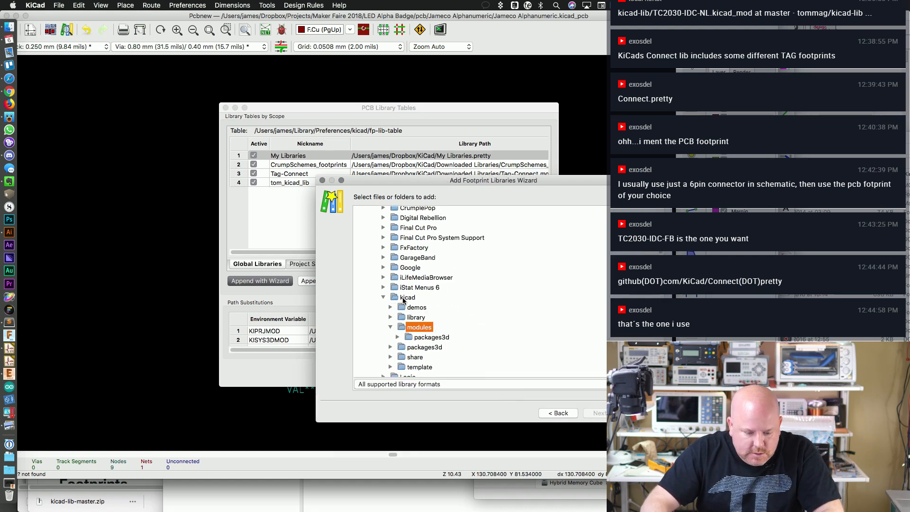
click(383, 297)
scroll(379, 296, up, 10)
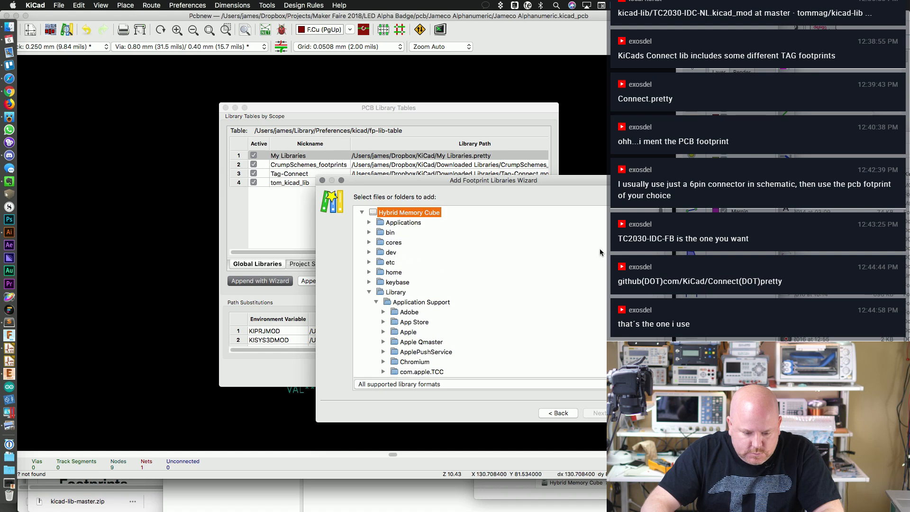
click(369, 292)
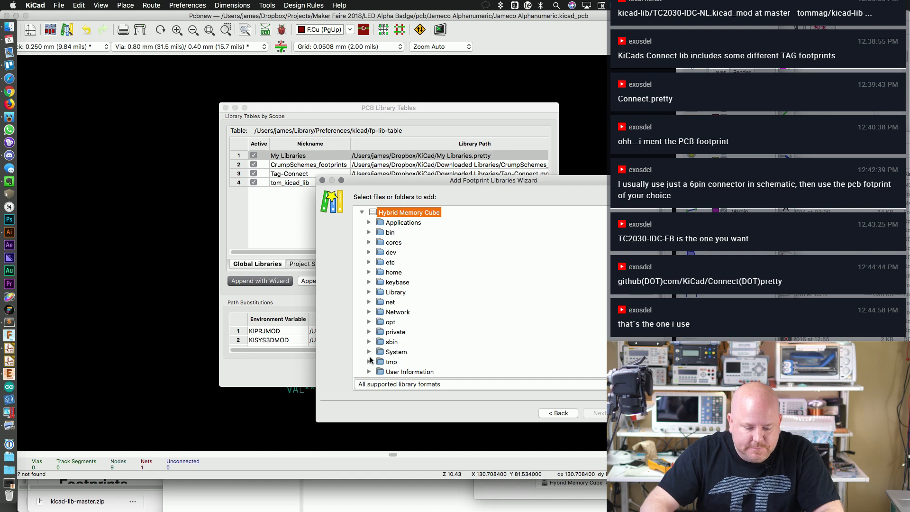
scroll(400, 304, down, 5)
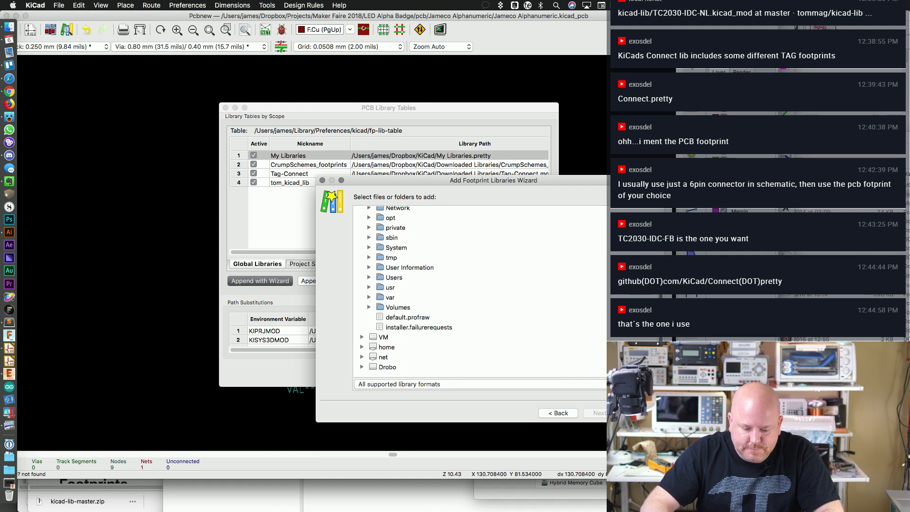
Step: Expand the Users folder down through the home folder and Dropbox to the contents of its KiCad folder
click(368, 278)
click(376, 298)
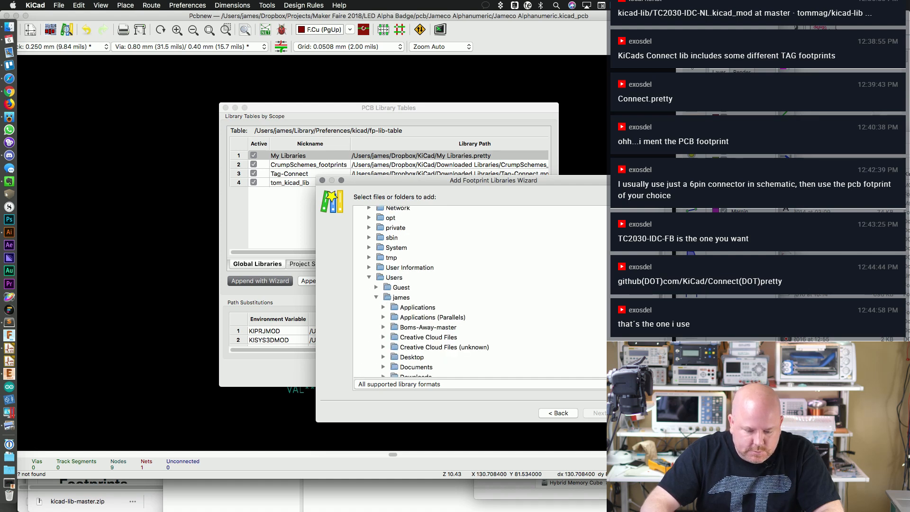
scroll(471, 347, down, 5)
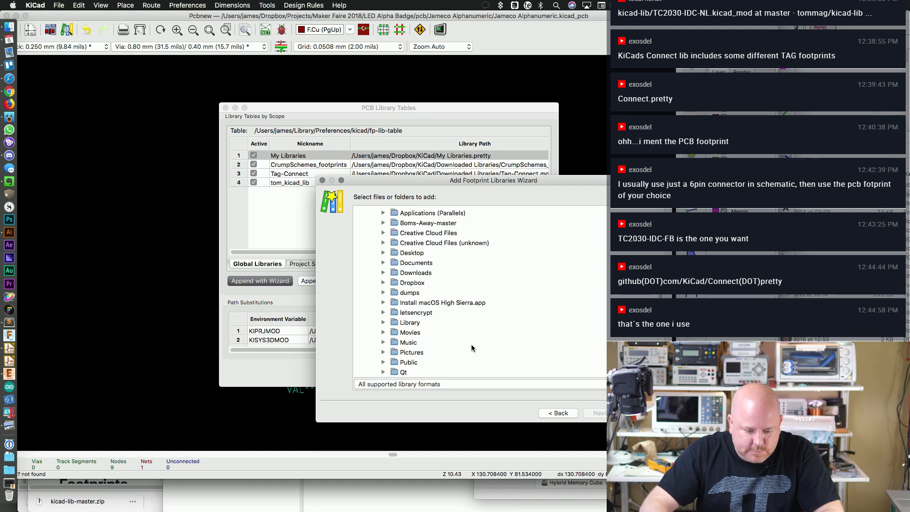
click(413, 294)
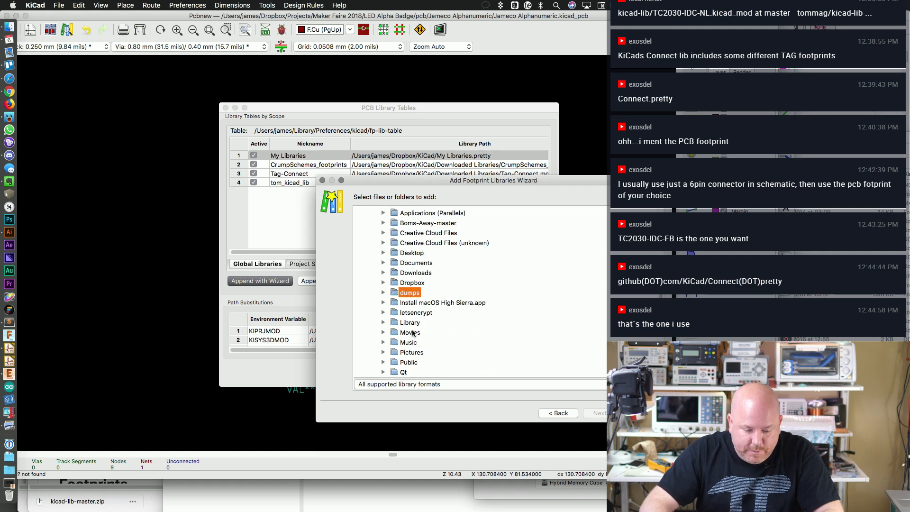
click(383, 282)
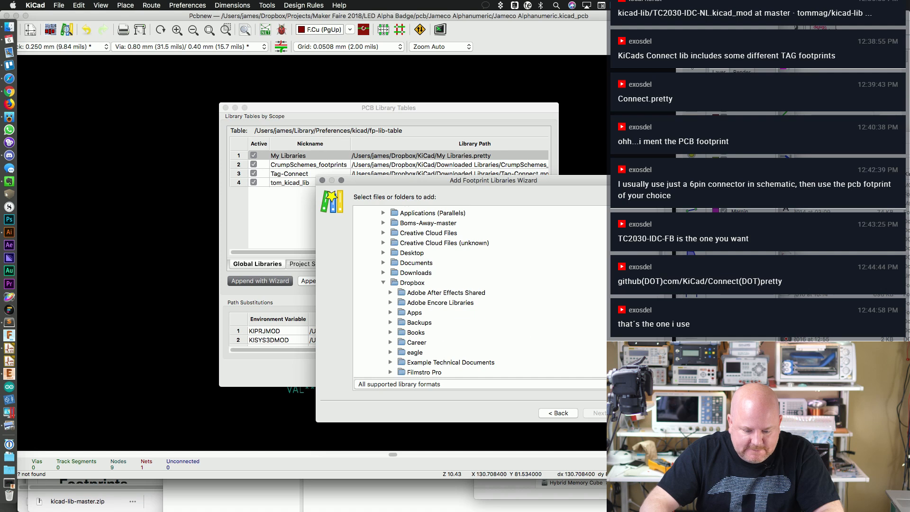
scroll(478, 291, down, 6)
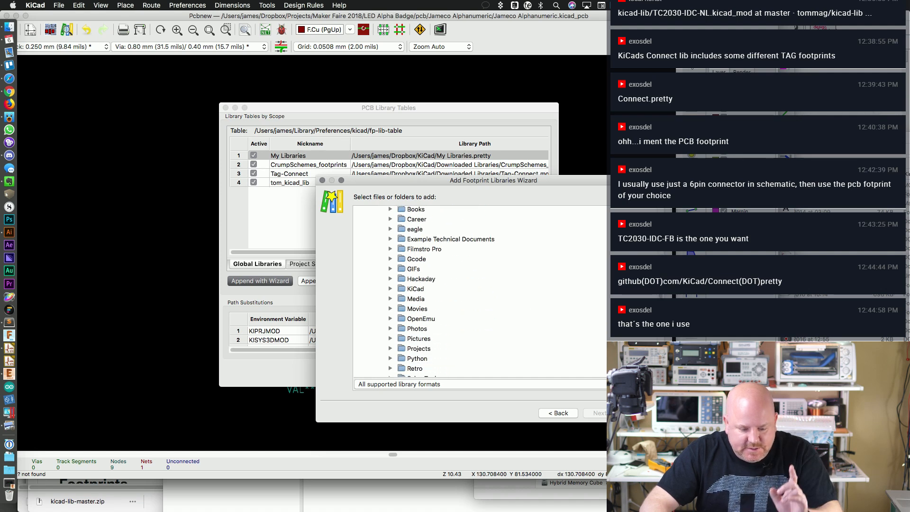
click(401, 291)
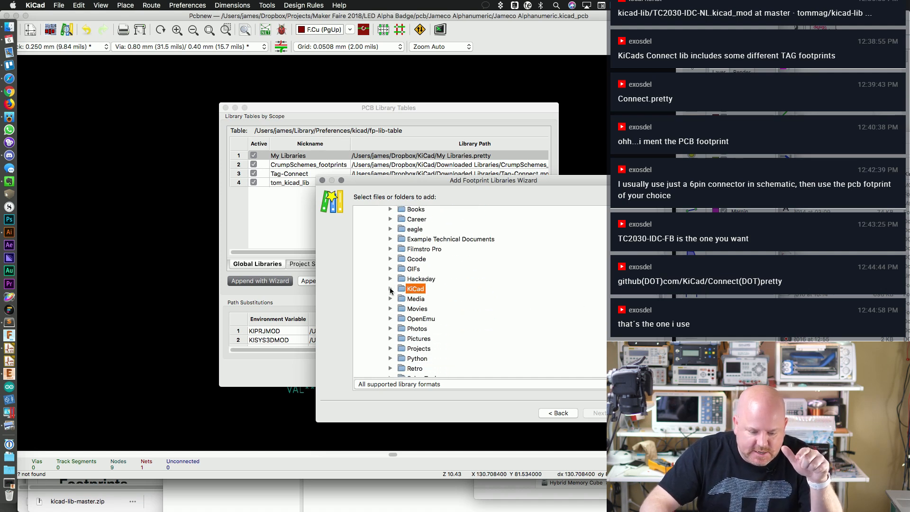
click(390, 288)
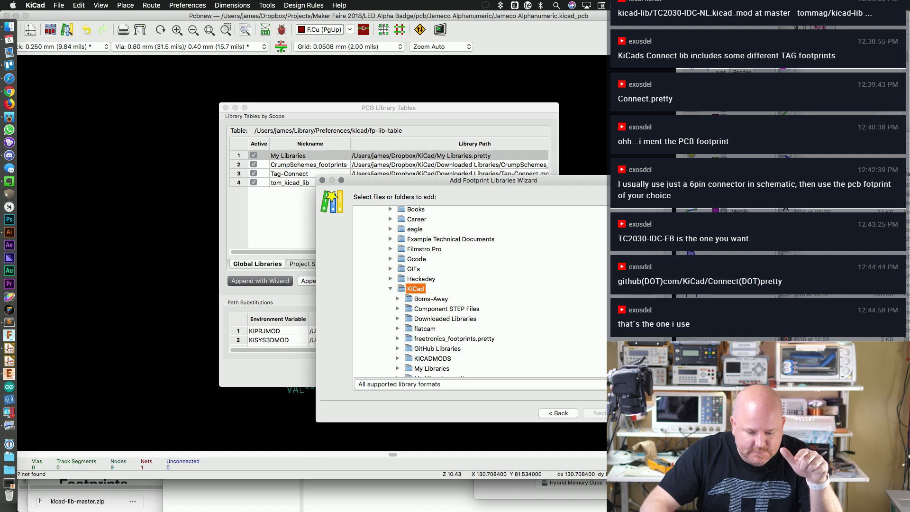
Step: Expand the GitHub Libraries folder and select Connect.pretty as the library to add
scroll(447, 257, down, 2)
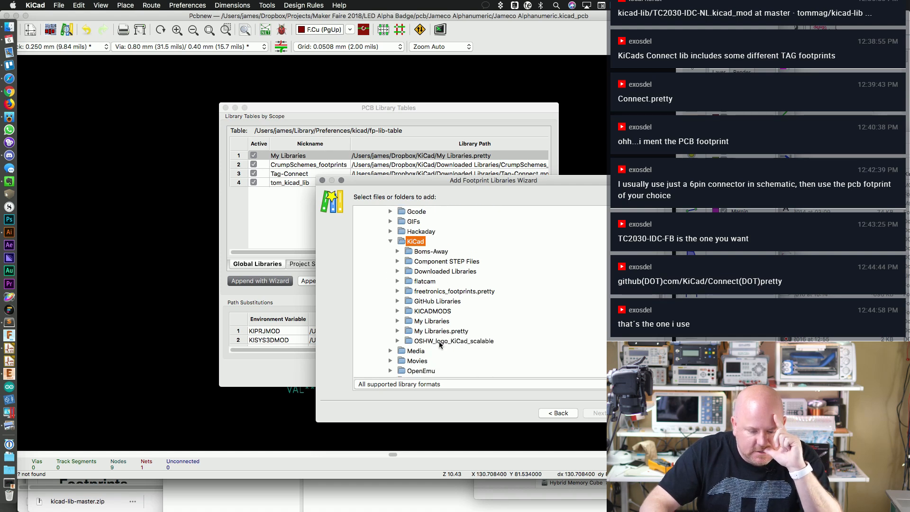
click(437, 302)
click(397, 300)
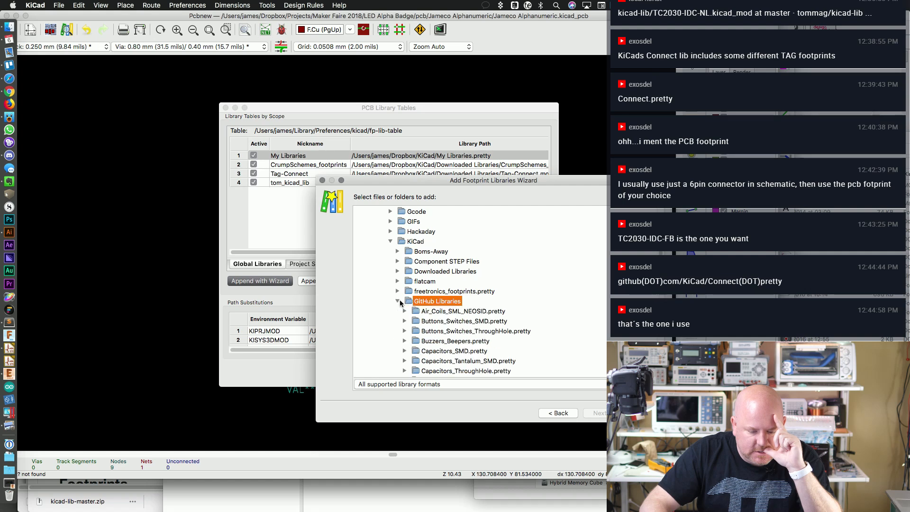
scroll(473, 291, down, 6)
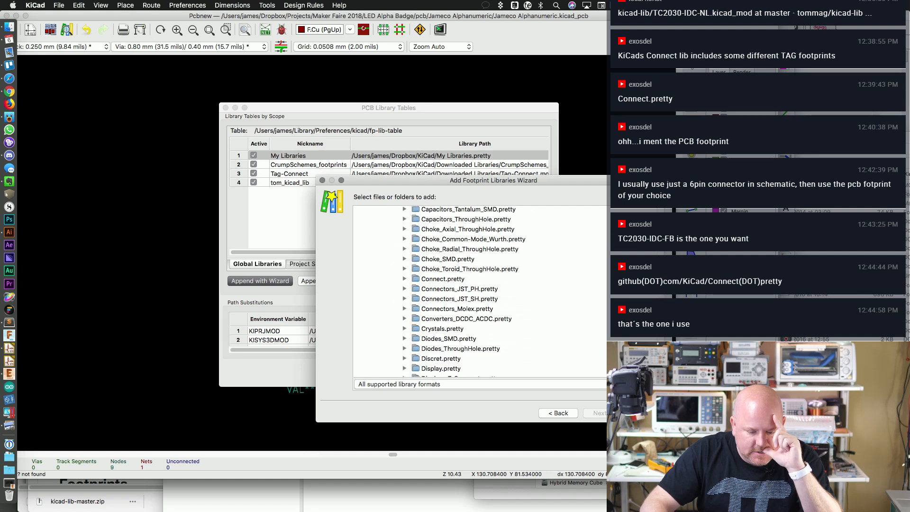
click(456, 274)
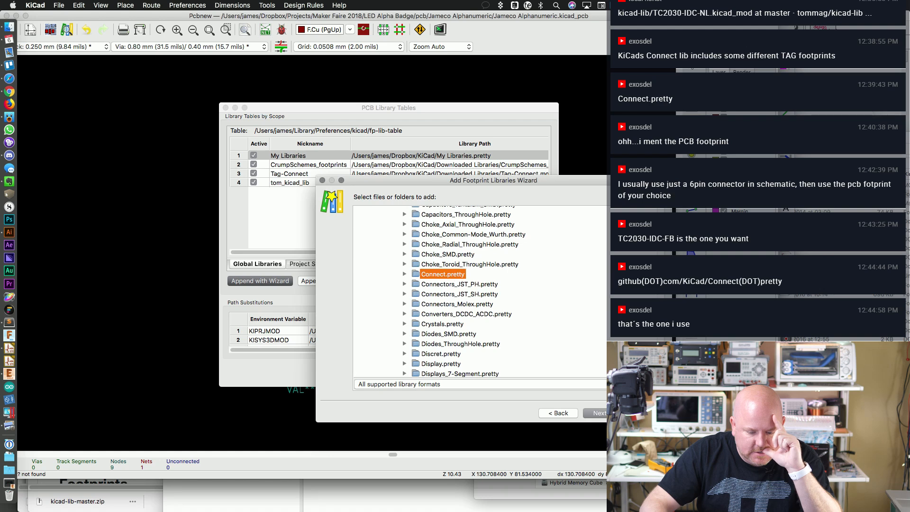
Step: Add the Connect library to the global library configuration and accept the updated library table
click(601, 412)
click(601, 412)
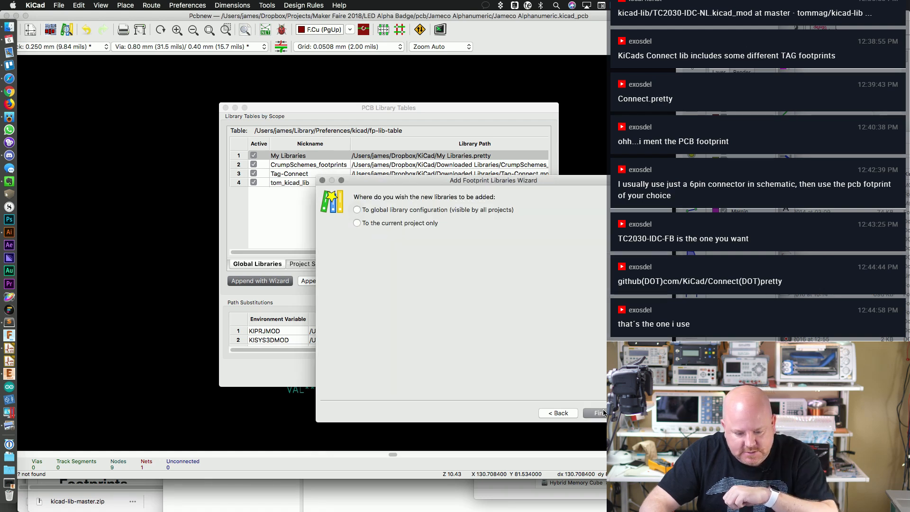
click(472, 211)
click(600, 412)
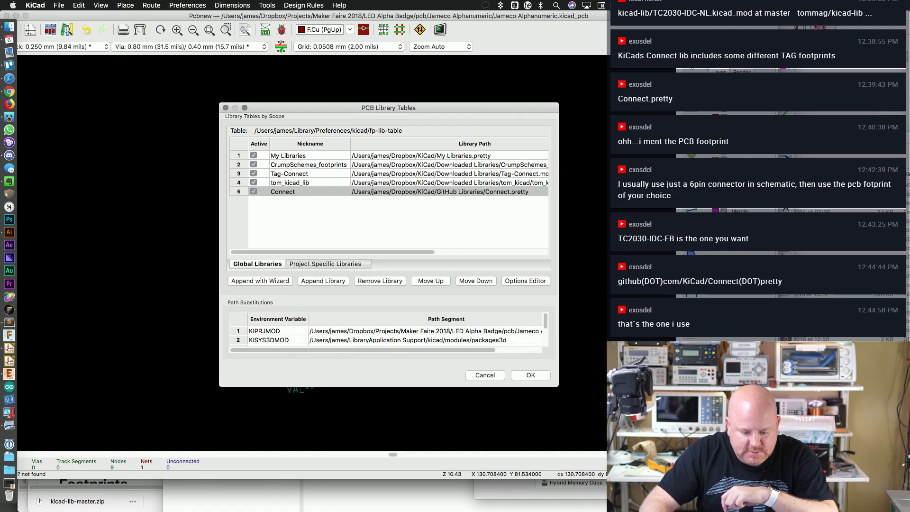
click(533, 372)
Step: Start placing a footprint on the board, search for "TC20" and filter the footprint list by "TC20"
click(443, 206)
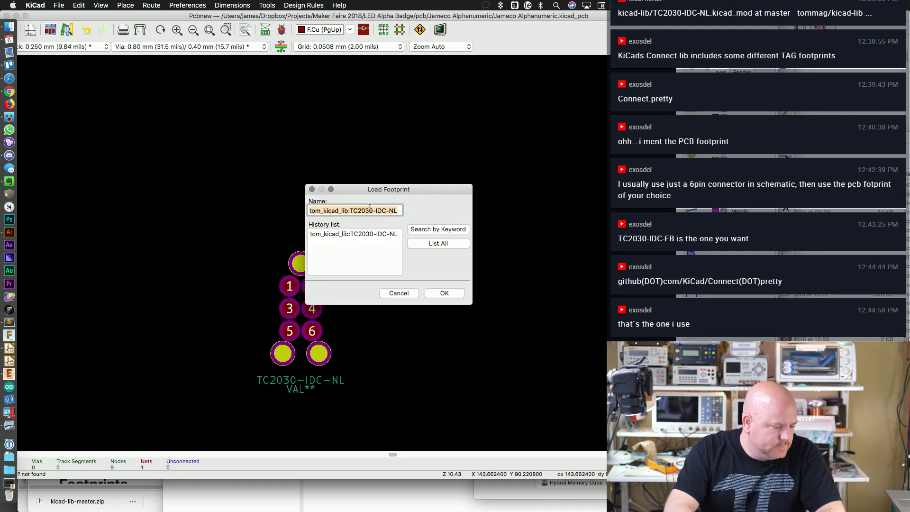
text(TC20)
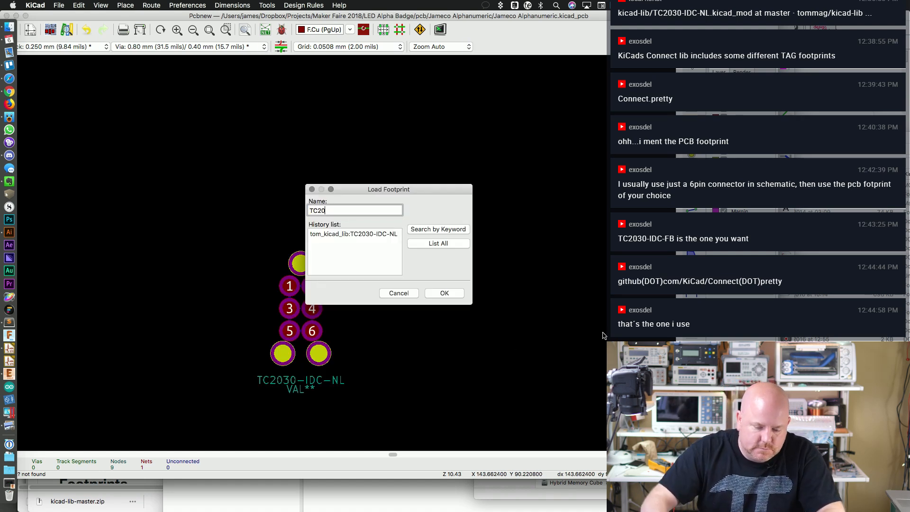
key(Return)
click(321, 154)
text(TC20)
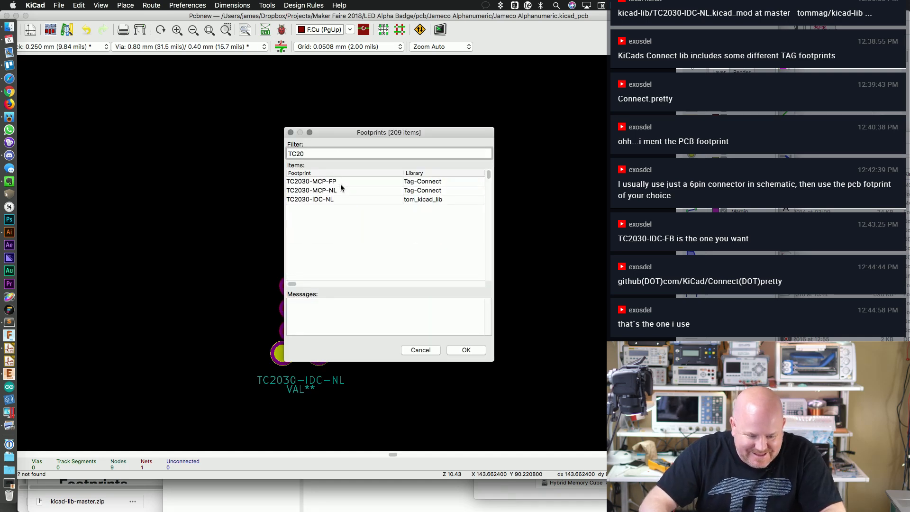
Step: Select the TC2030-IDC-NL footprint, filter the footprint list by "IDC", clear the filter and close the list without placing anything
click(339, 183)
click(336, 199)
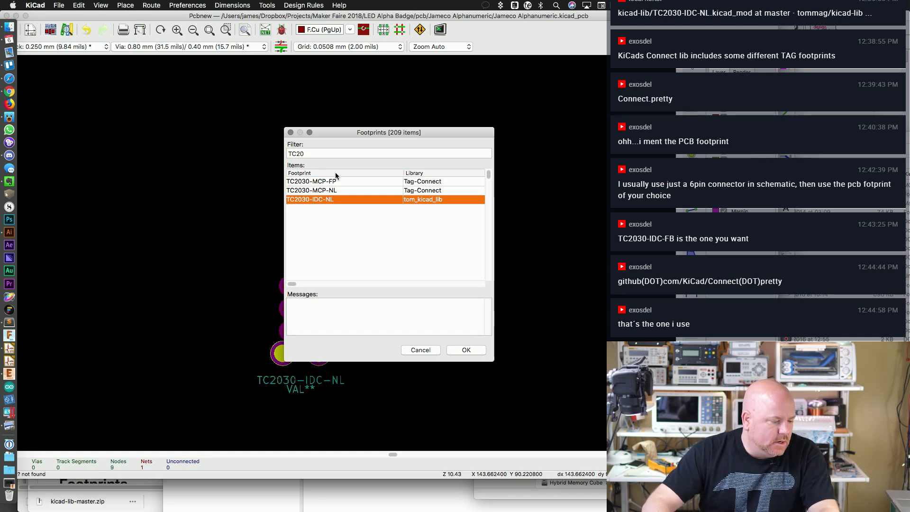
double_click(329, 152)
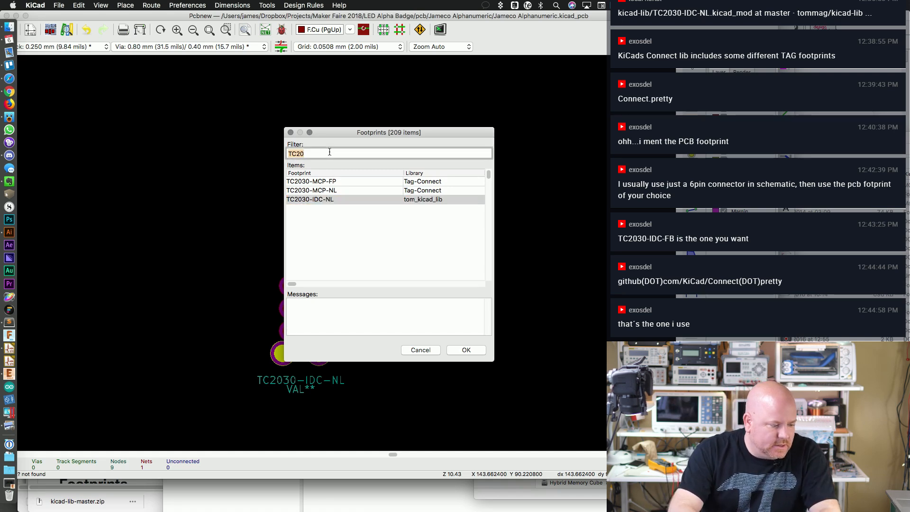
text(IDC)
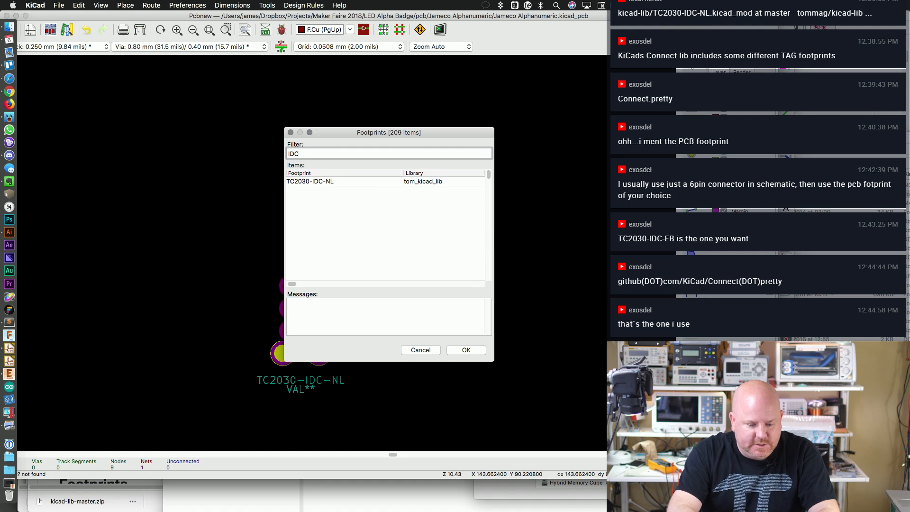
key(BackSpace)
key(BackSpace)
key(BackSpace)
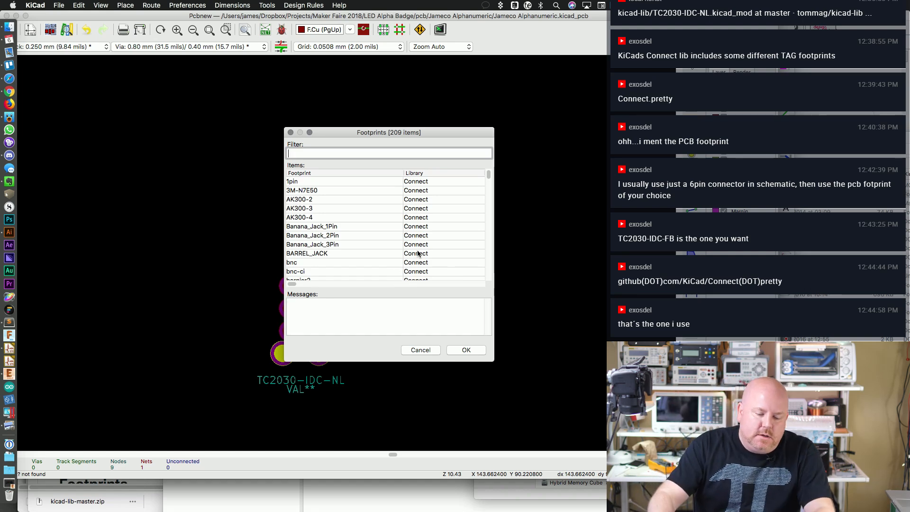
click(420, 349)
Step: In the schematic, delete the spare resistors, capacitors and ground symbols below the LED driver circuit and shift the power supply circuit slightly up and right
key(super+grave)
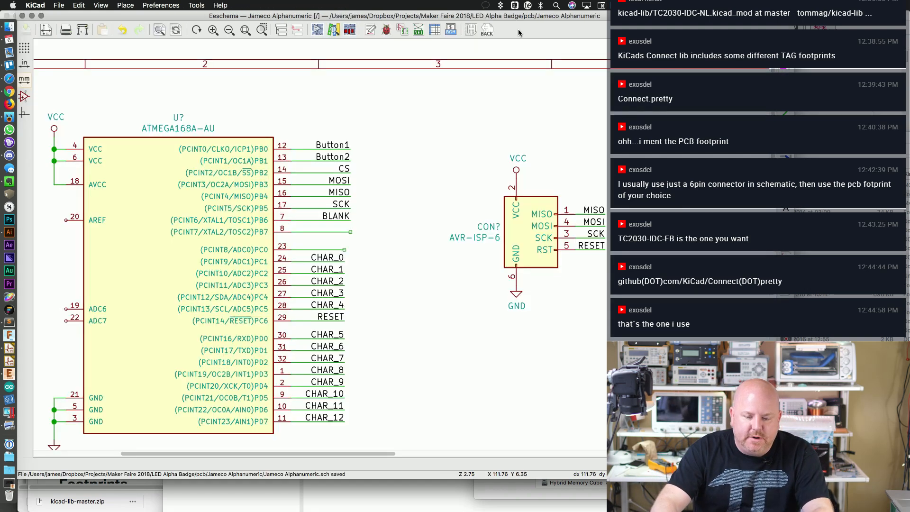
click(262, 31)
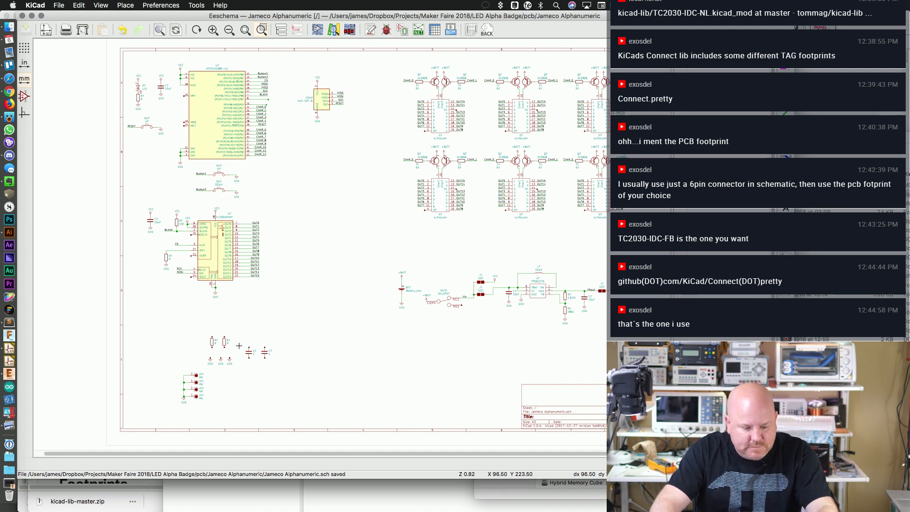
drag(201, 324, 282, 361)
key(Delete)
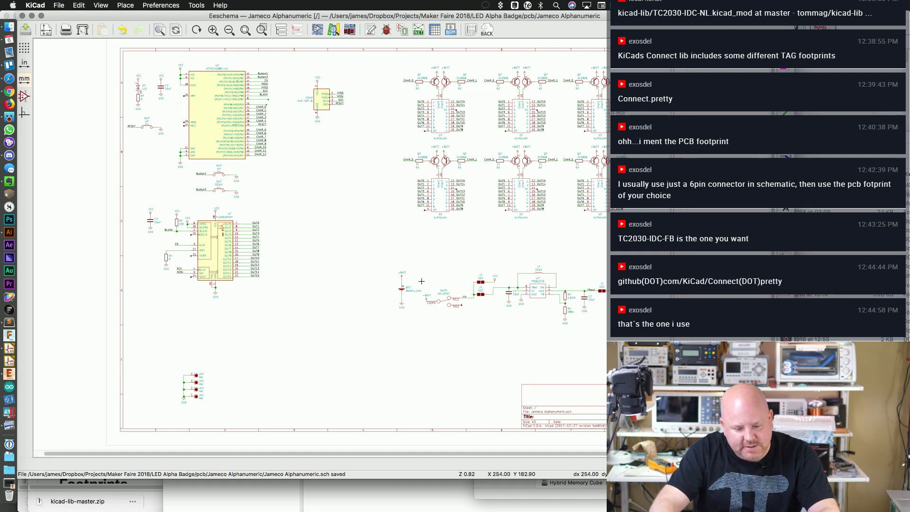
drag(387, 257, 636, 338)
click(644, 332)
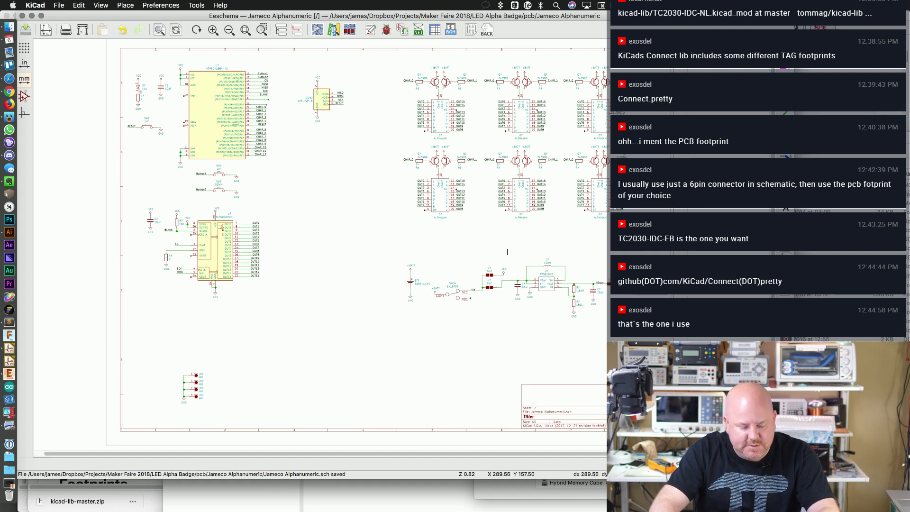
Step: Switch to Evernote and check off "Programming Header (Tag Connect)" in the Maker Faire 2018 Alphanumeric Badge checklist
key(super+Tab)
key(super+Tab)
key(super+Tab)
key(super+Tab)
key(super+Tab)
key(super+Tab)
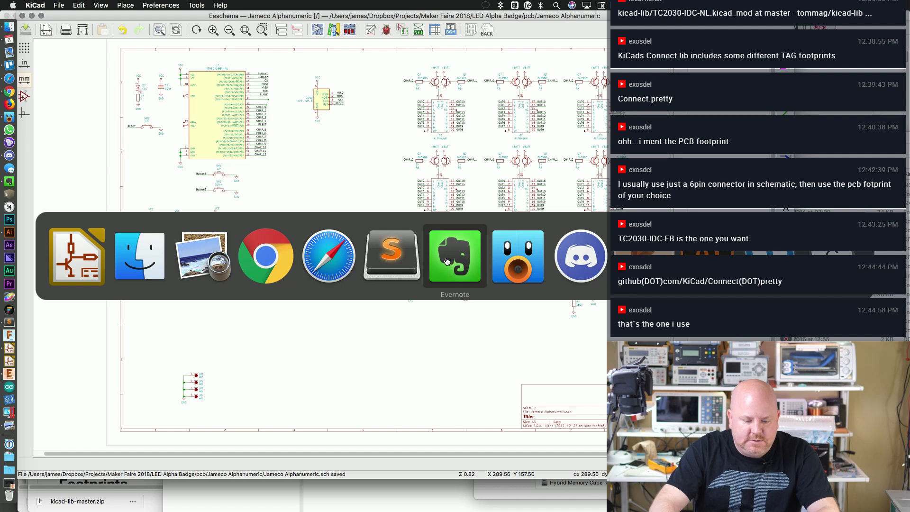
click(51, 238)
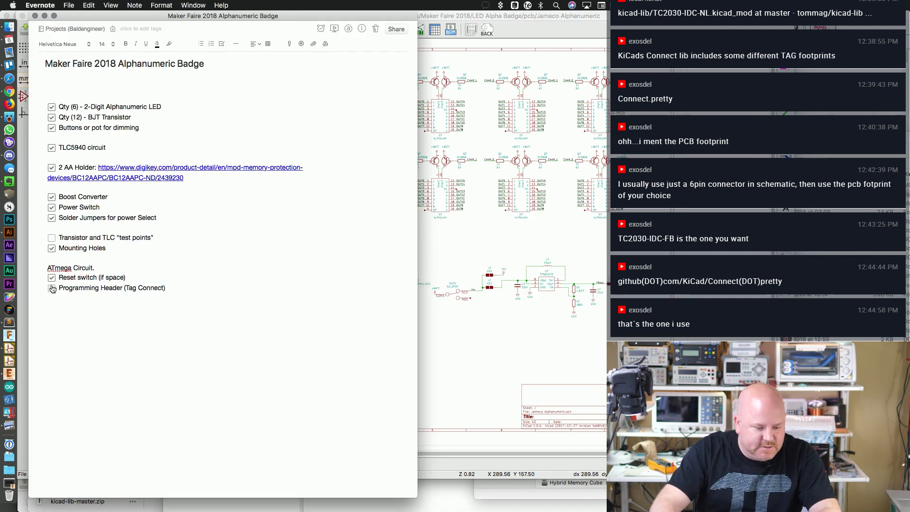
click(51, 288)
click(51, 237)
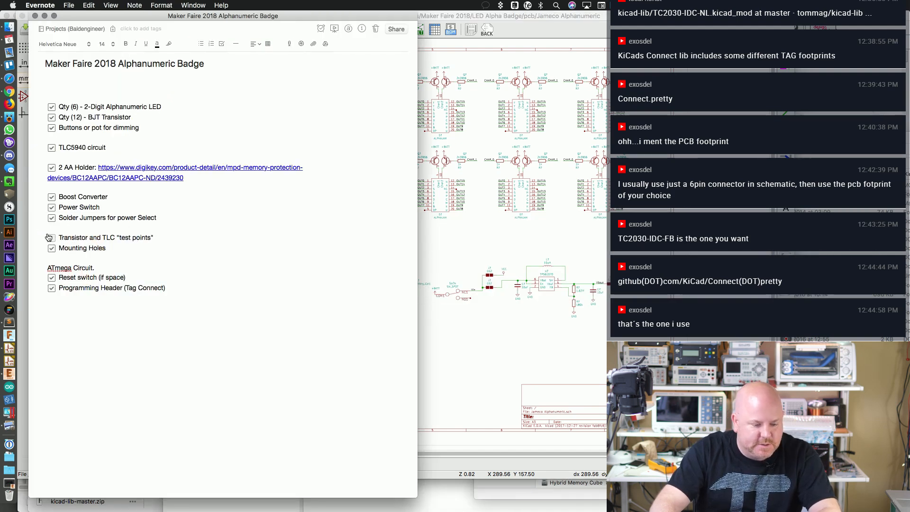